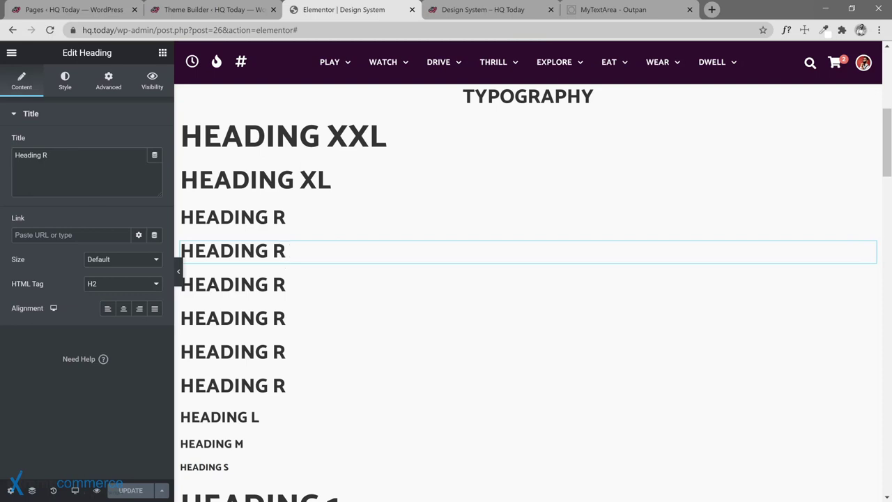
Step: Delete the five duplicate Heading R widgets from the Typography section, keeping only the one below Heading XL
left_click(47, 155)
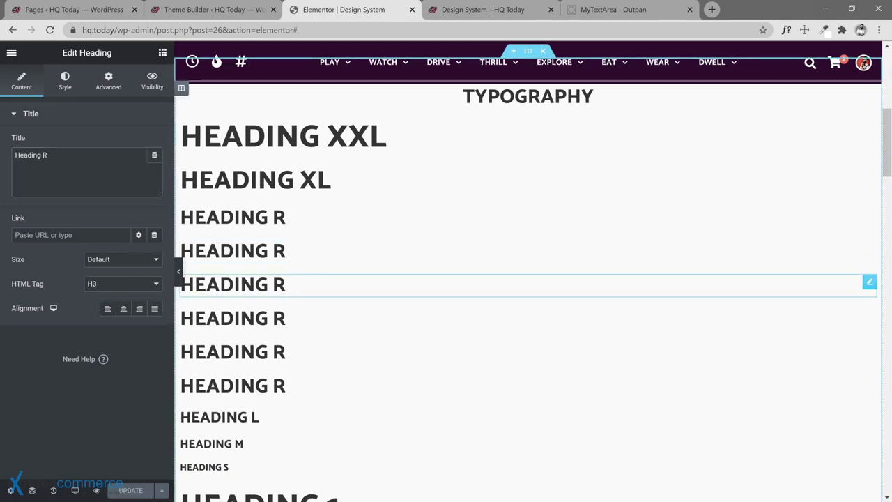
right_click(309, 291)
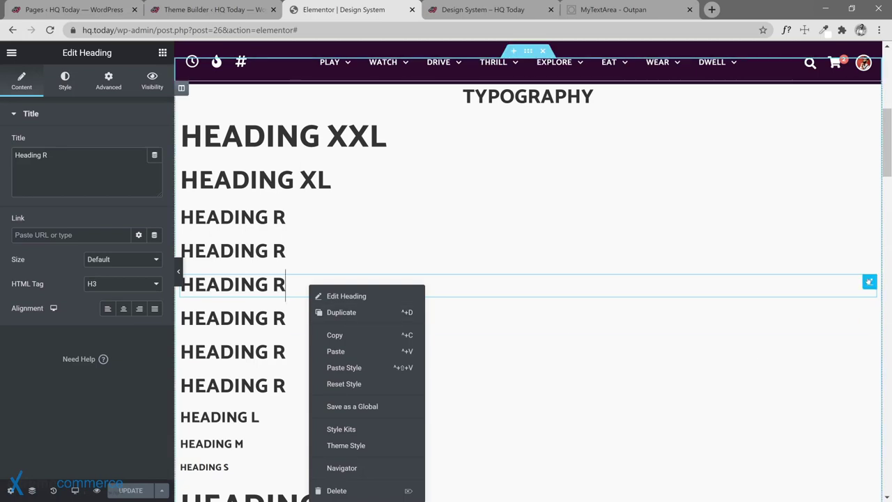
right_click(869, 298)
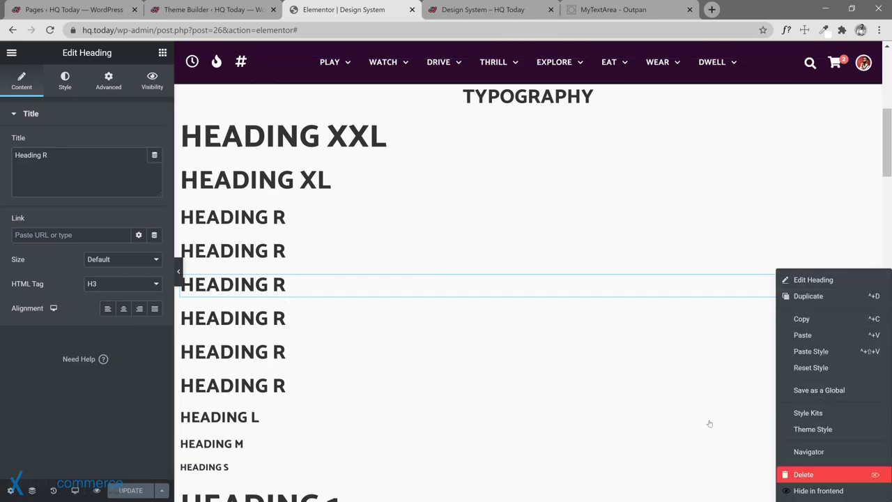
left_click(802, 473)
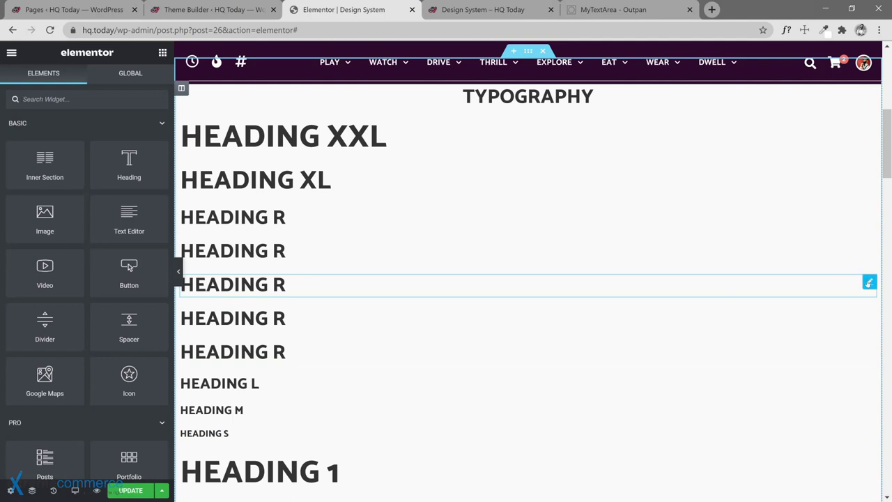
right_click(869, 282)
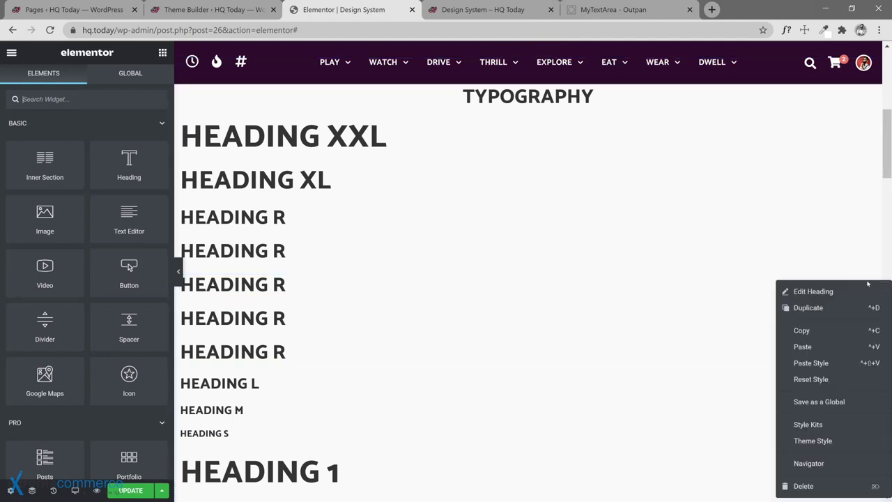
left_click(800, 485)
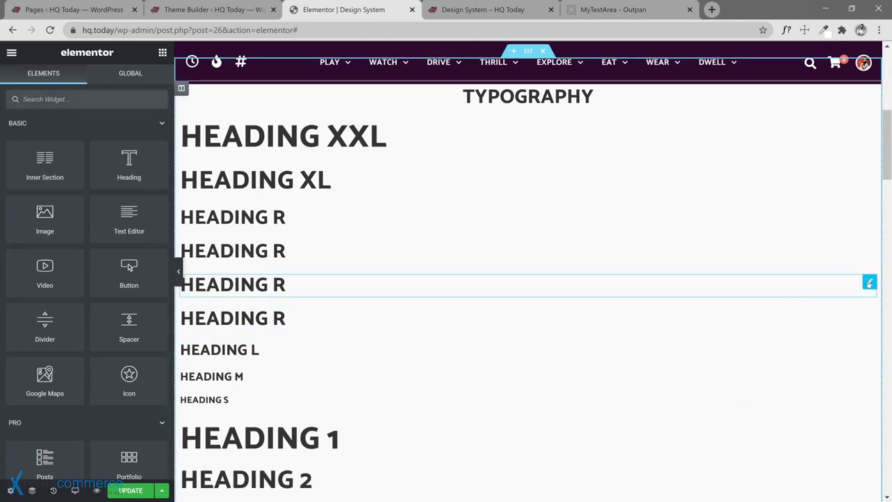
right_click(868, 282)
left_click(799, 486)
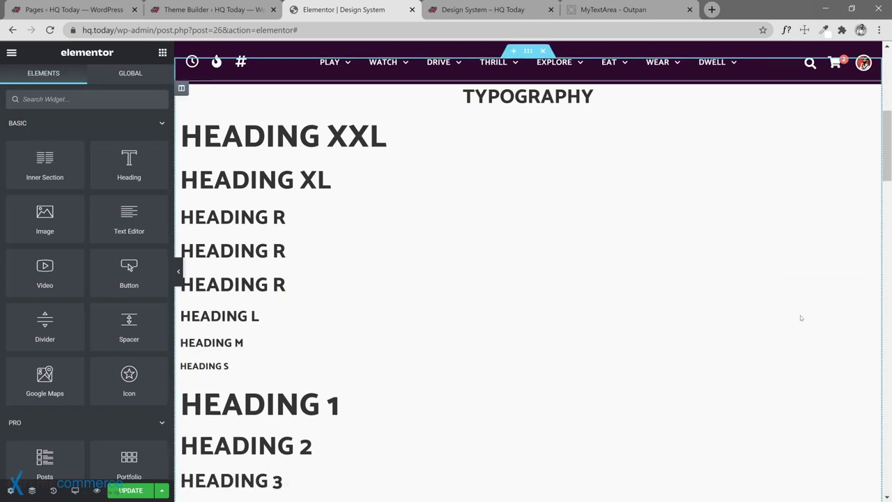
right_click(868, 281)
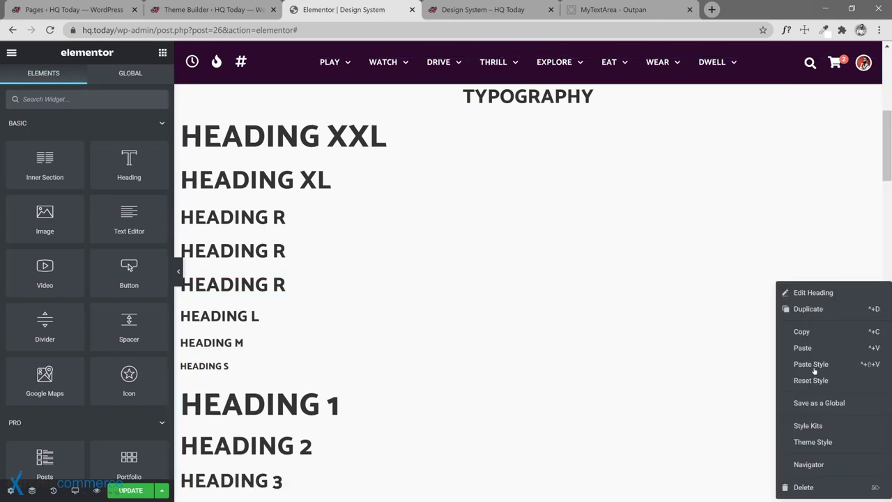
left_click(799, 487)
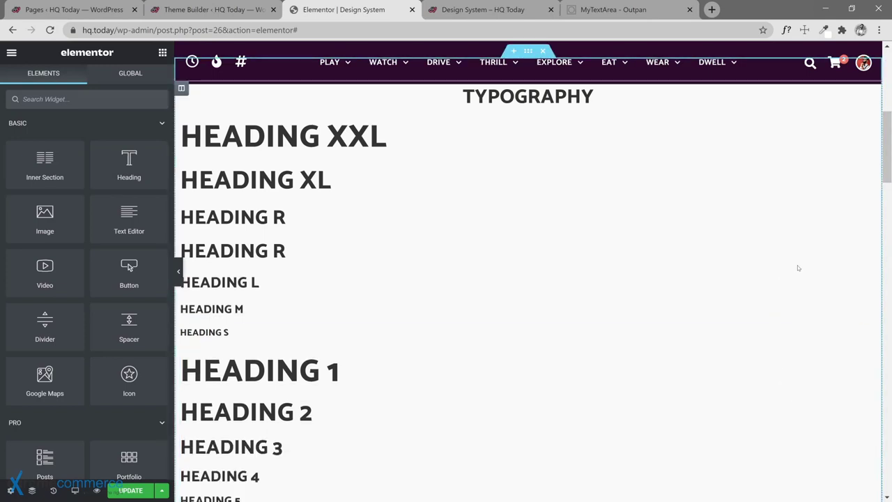
right_click(868, 249)
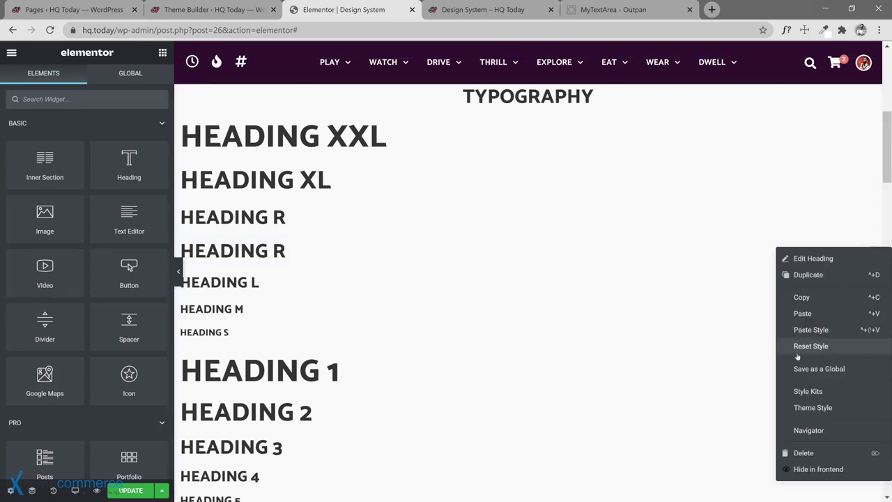
left_click(787, 452)
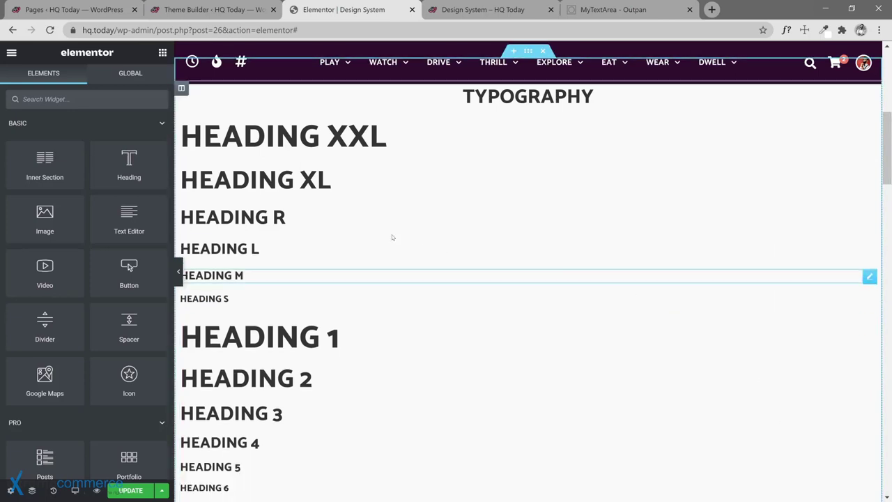
Step: Update the Design System page with the remaining Heading R, and reload its live version to check the typography headings
left_click(328, 220)
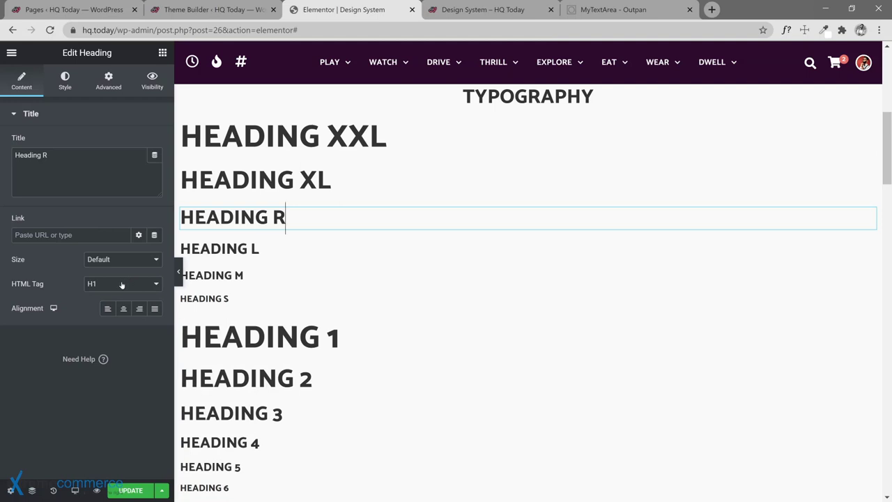
left_click(126, 491)
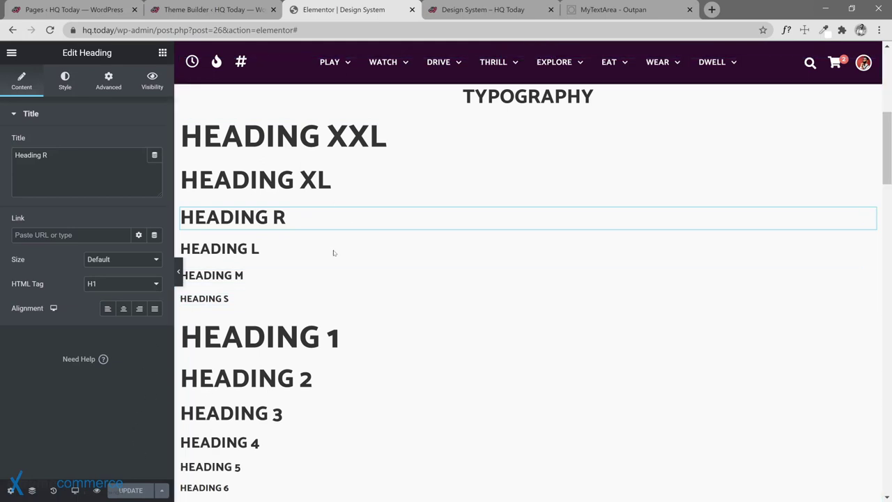
left_click(492, 9)
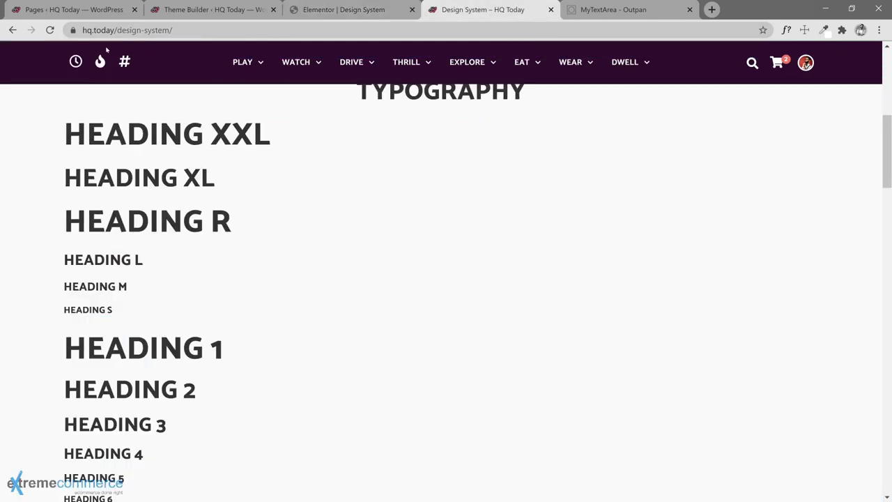
left_click(49, 30)
left_click(333, 11)
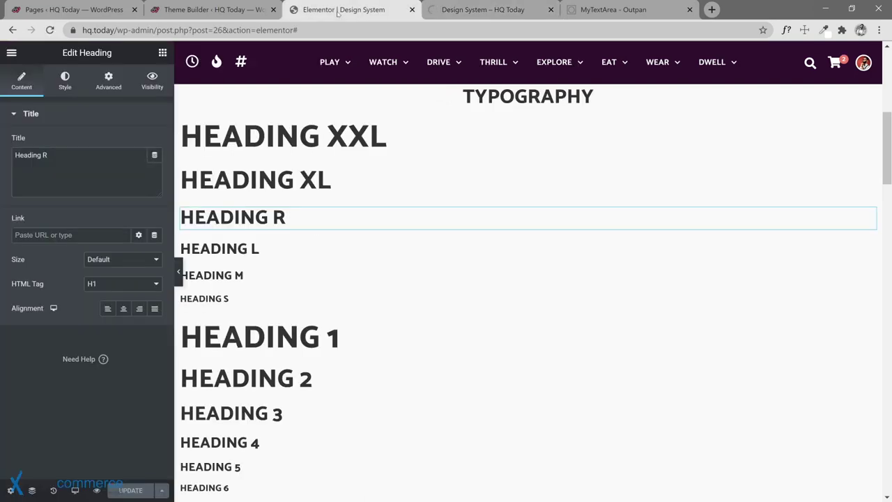
left_click(463, 10)
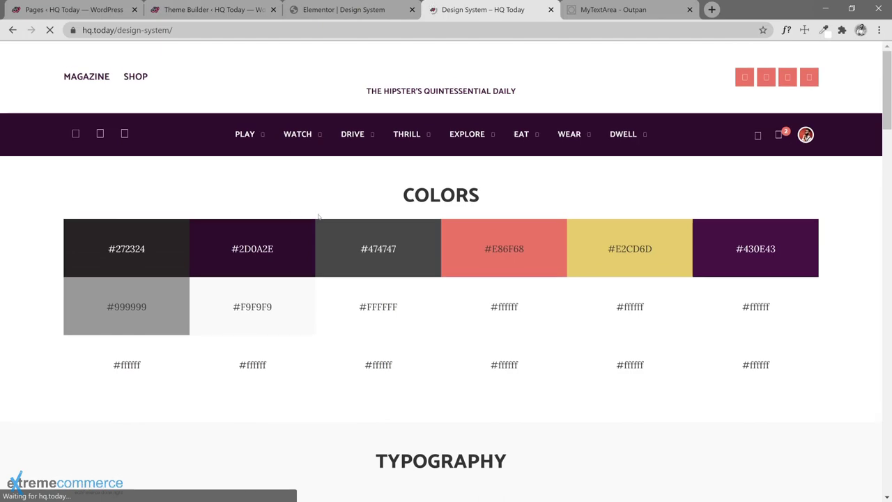
scroll(317, 216, "down", 5)
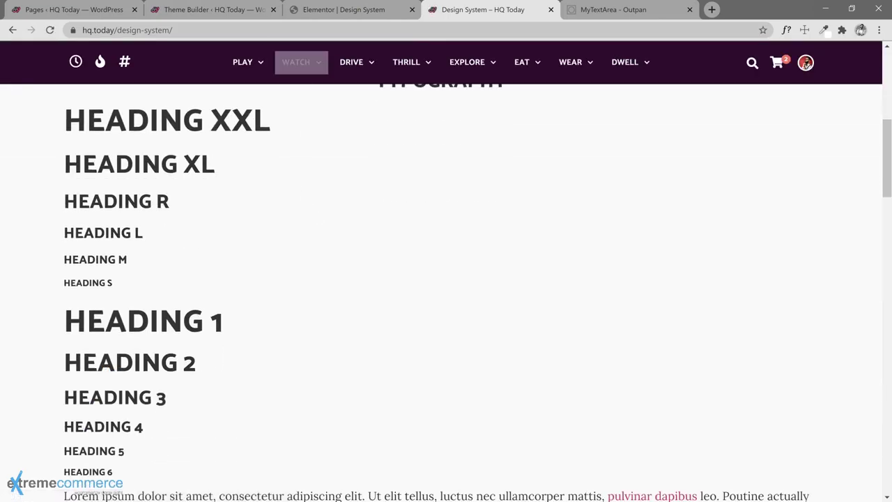
Step: Review the site's list of pages and the Theme Builder's header and footer templates in the WordPress admin
left_click(217, 13)
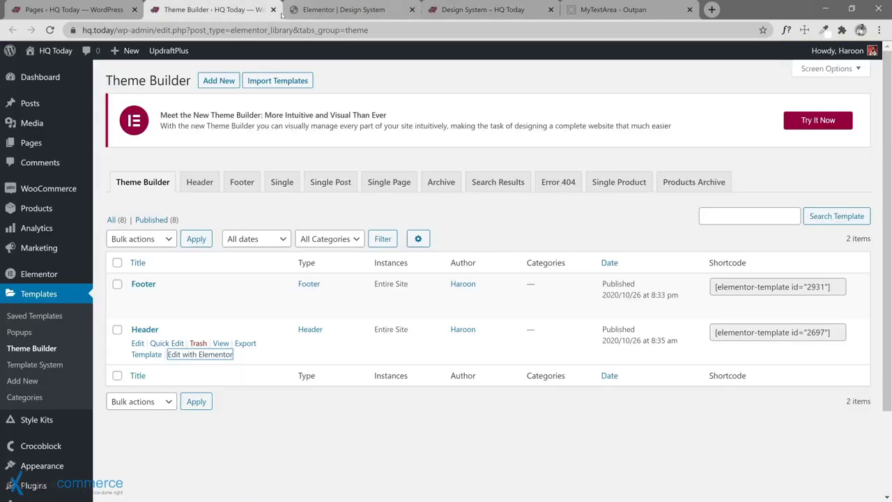
left_click(117, 14)
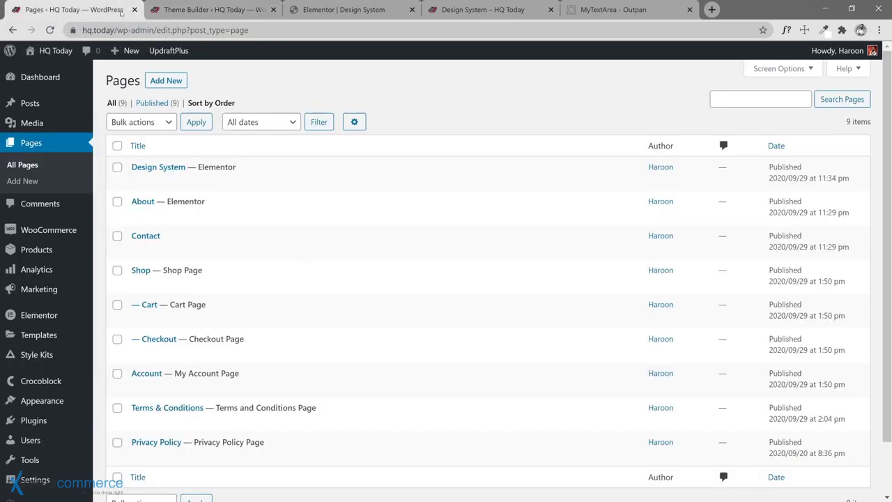
scroll(188, 261, "down", 1)
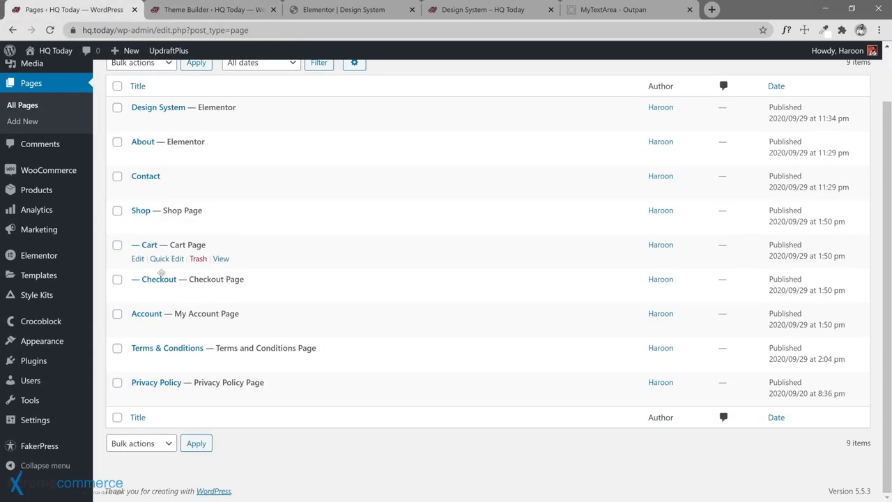
scroll(159, 282, "up", 1)
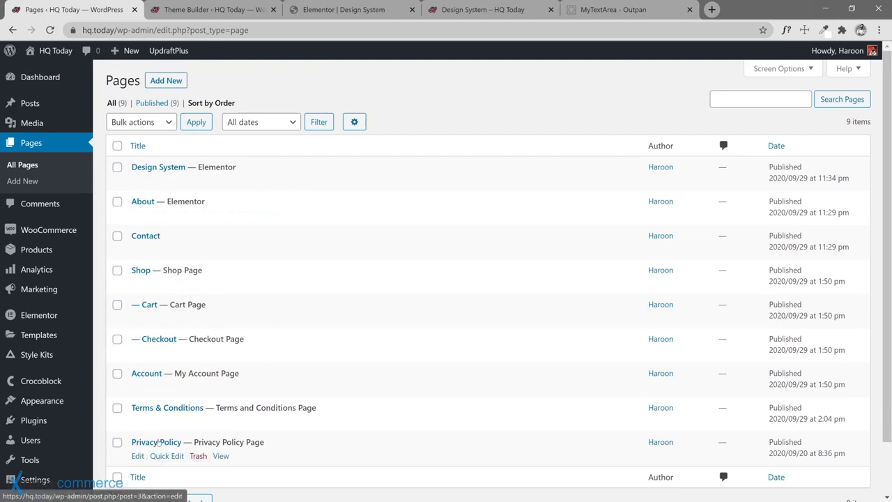
left_click(216, 11)
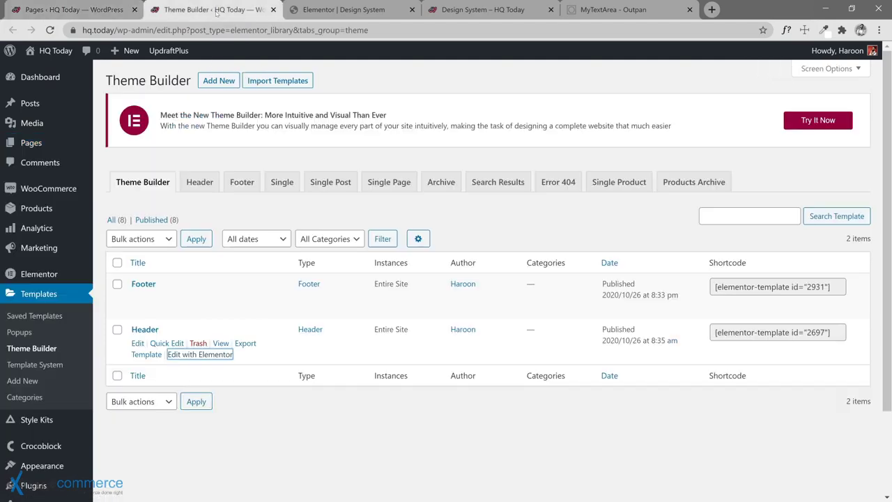
left_click(230, 454)
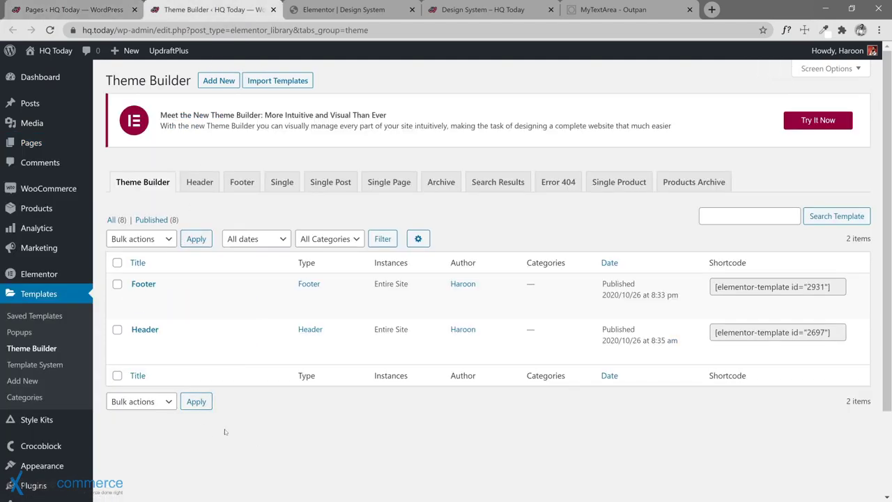
scroll(97, 360, "down", 1)
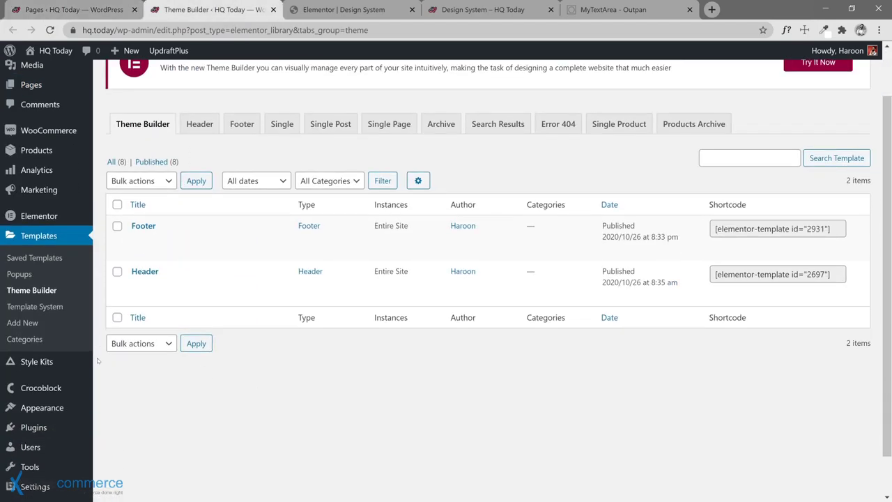
scroll(97, 360, "up", 1)
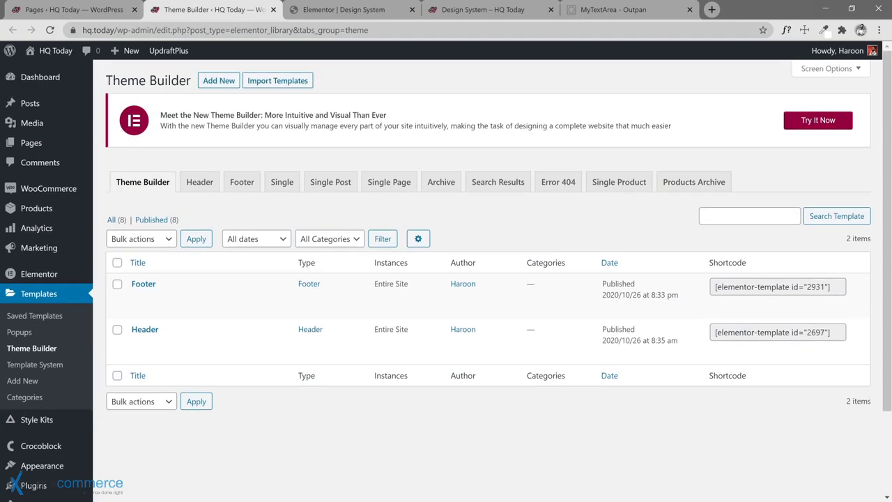
left_click(334, 10)
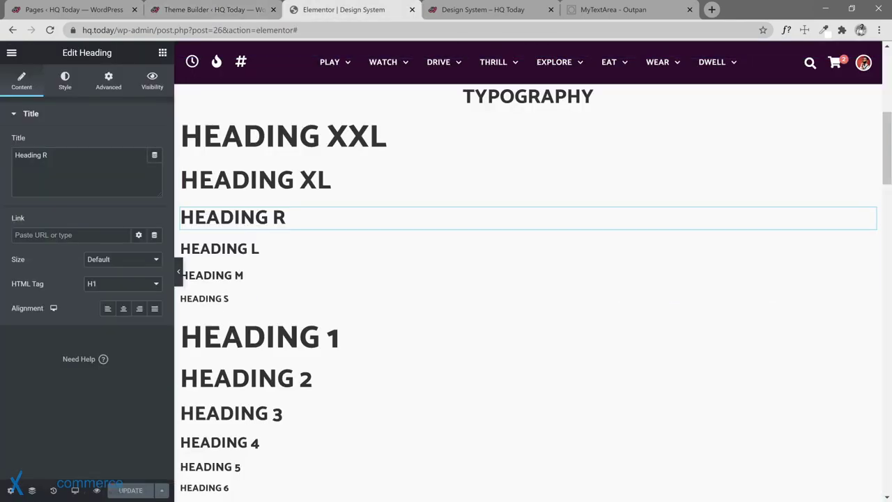
Step: Open the HQ Today homepage from the live Design System page
left_click(470, 10)
scroll(274, 290, "up", 6)
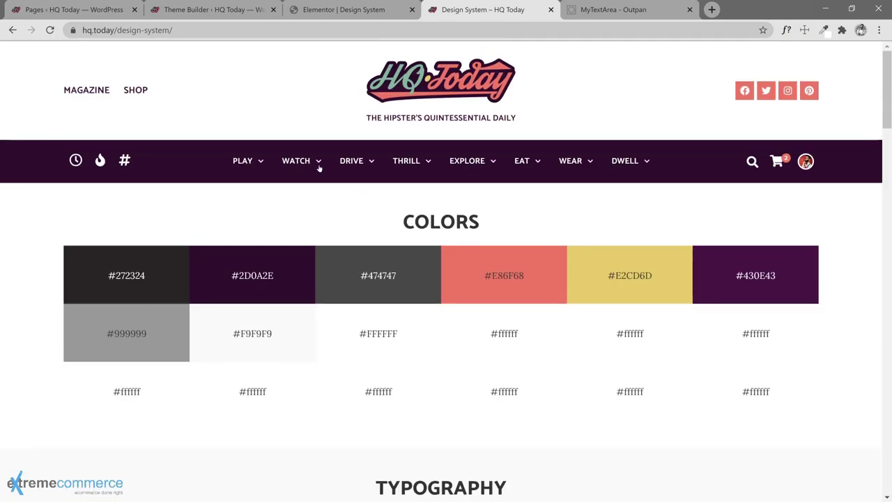
left_click(391, 83)
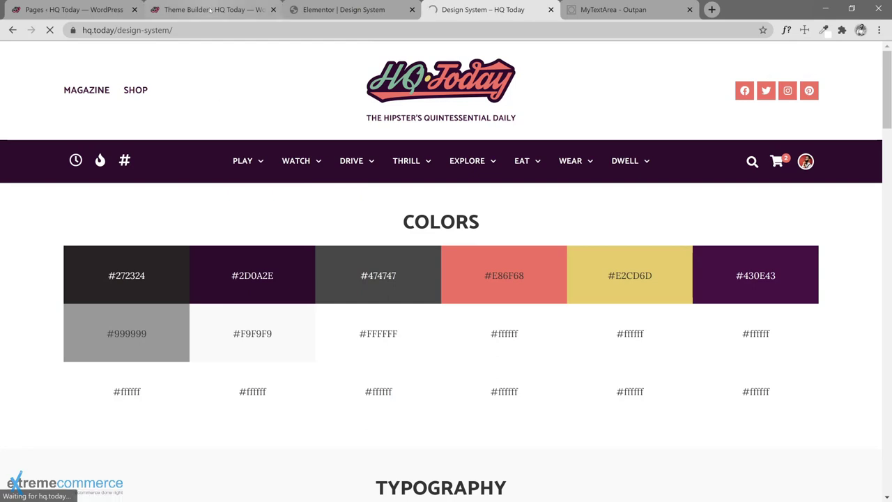
Step: Open the WordPress Reading settings from the Theme Builder admin page to check what the homepage displays
left_click(327, 10)
left_click(209, 10)
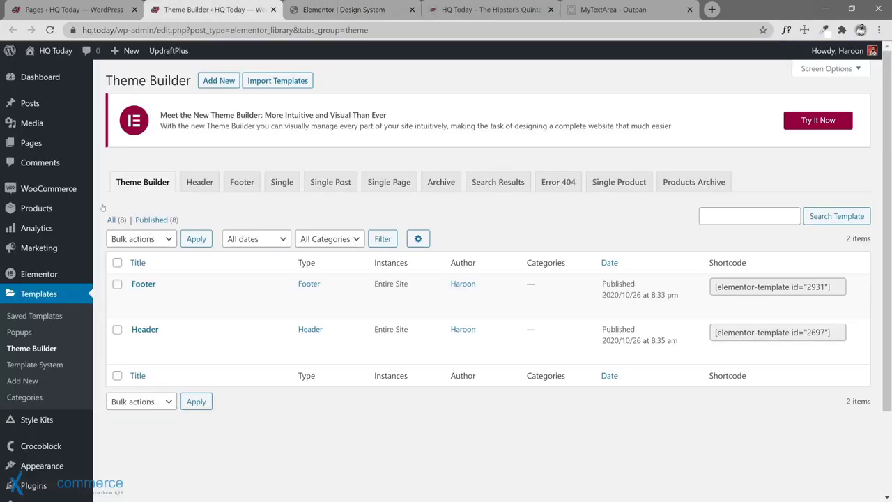
scroll(50, 377, "down", 2)
mouse_move(52, 444)
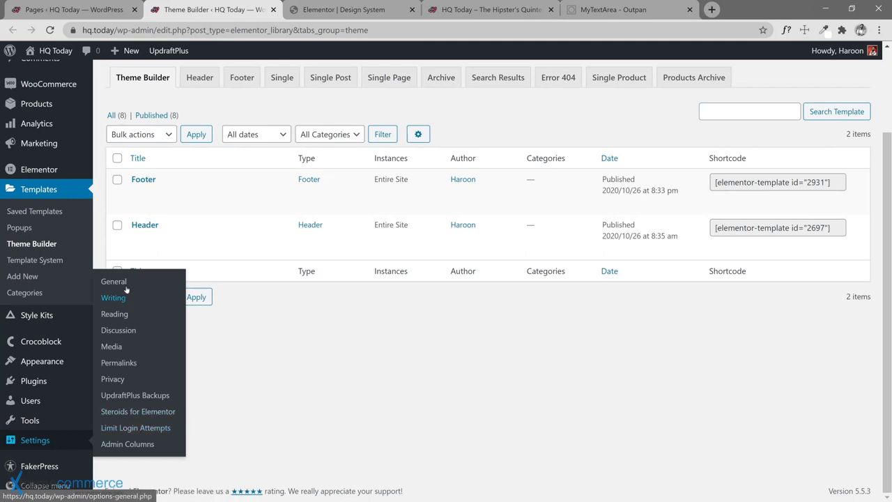
left_click(115, 314)
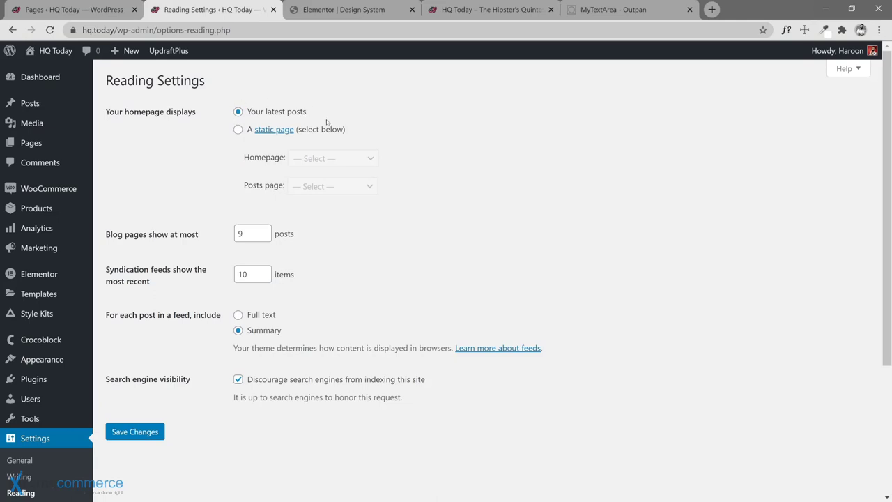
Step: Browse the homepage's post archive from the first post down to the older-posts link above the newsletter section
left_click(494, 10)
scroll(330, 167, "down", 10)
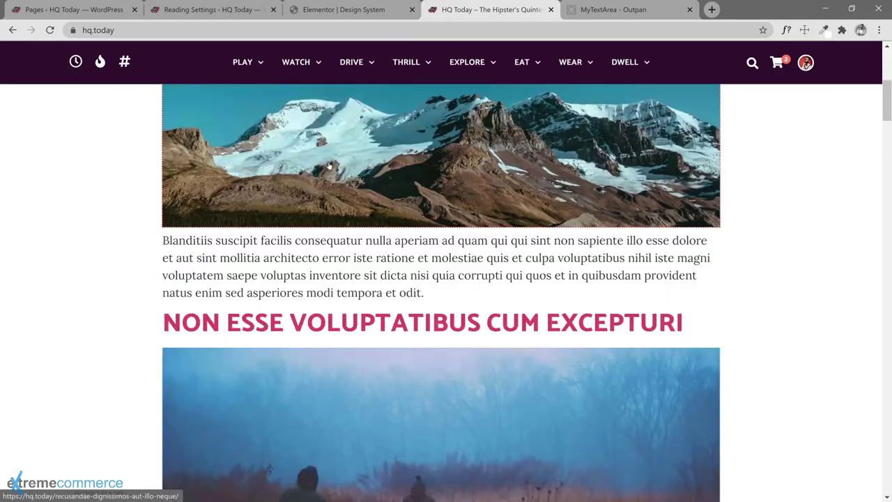
scroll(349, 235, "down", 9)
scroll(351, 275, "up", 14)
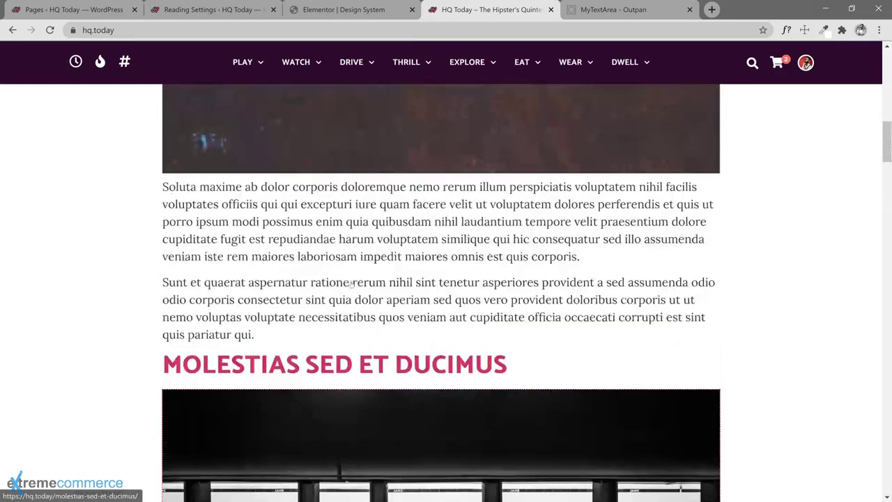
scroll(351, 283, "up", 5)
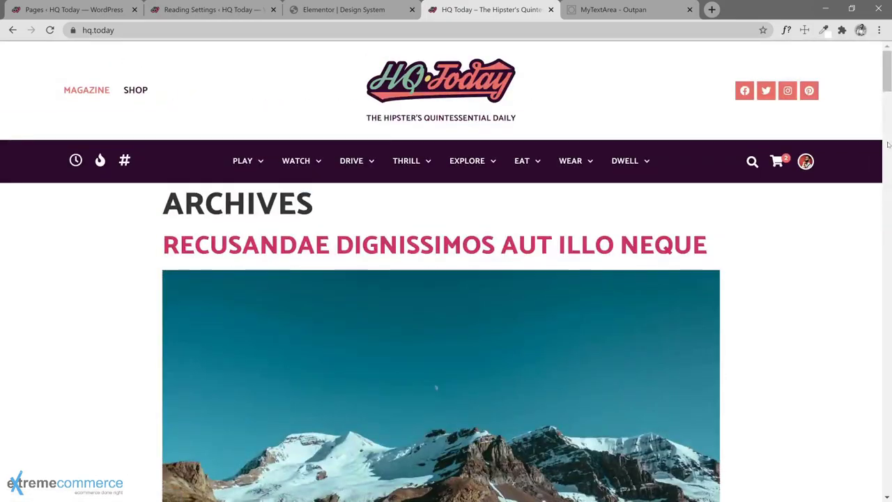
left_click_drag(887, 57, 884, 421)
scroll(346, 375, "down", 5)
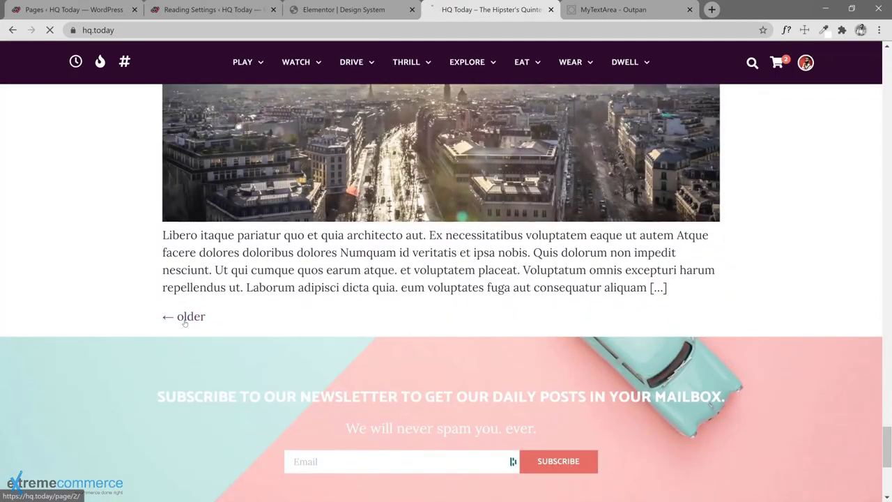
Step: Open the older posts and browse the second archive page down to its older and newer links
left_click(183, 317)
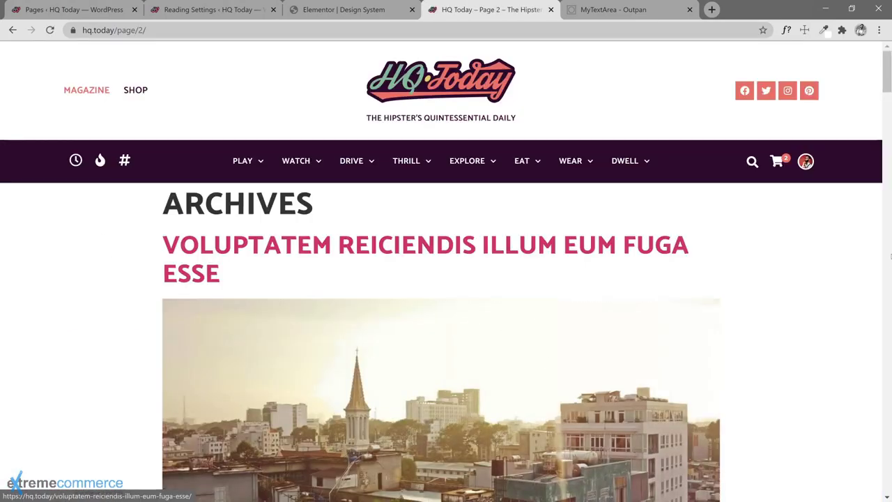
left_click(885, 249)
left_click_drag(885, 249, 888, 426)
scroll(358, 422, "down", 1)
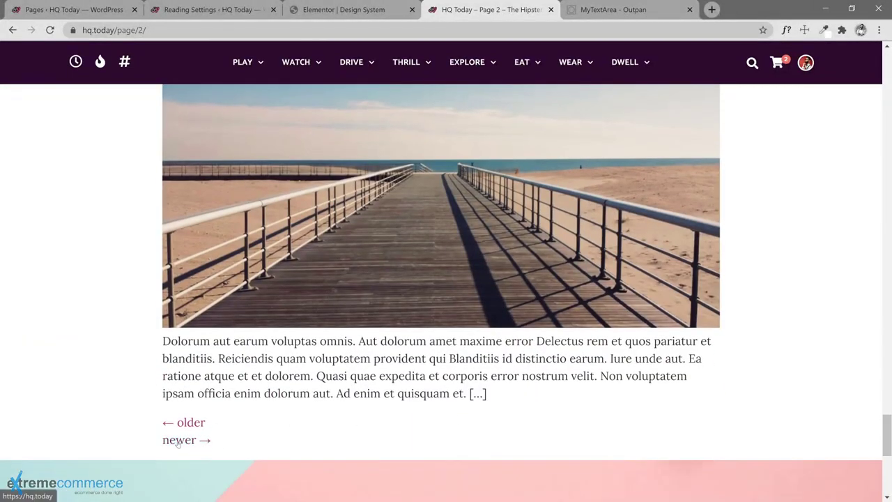
Step: Close the Design System page's Elementor editor
left_click(342, 10)
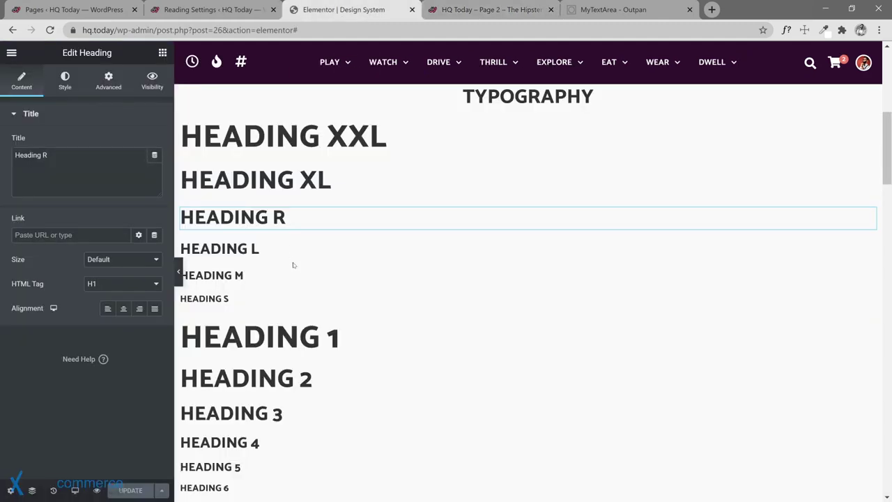
left_click(412, 10)
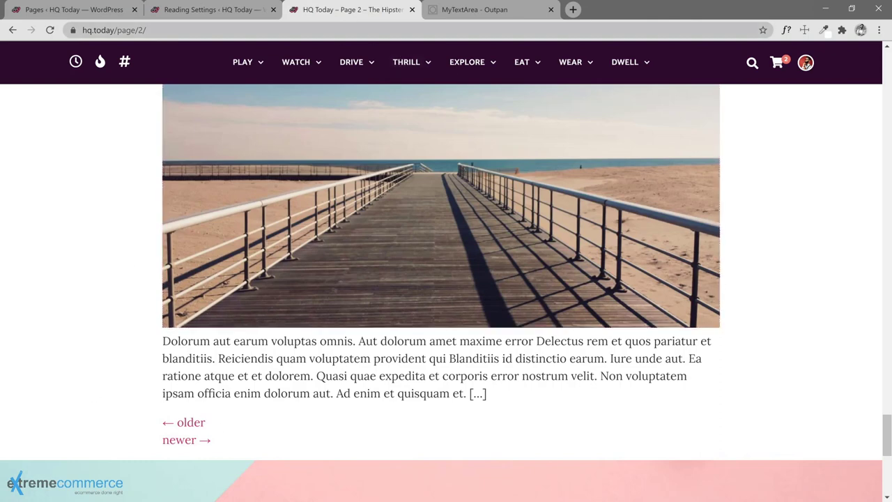
Step: Examine the static-page choices for the homepage and posts page in the Reading settings, keeping the homepage on "Your latest posts"
left_click(215, 13)
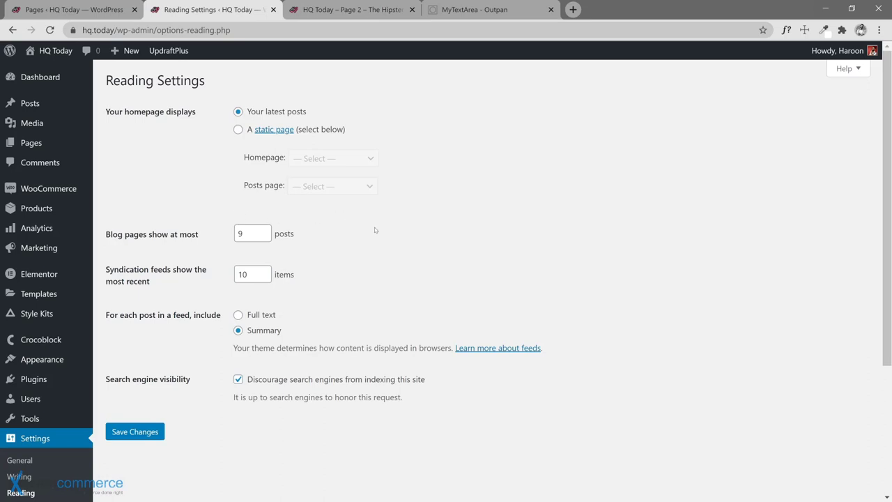
left_click(237, 129)
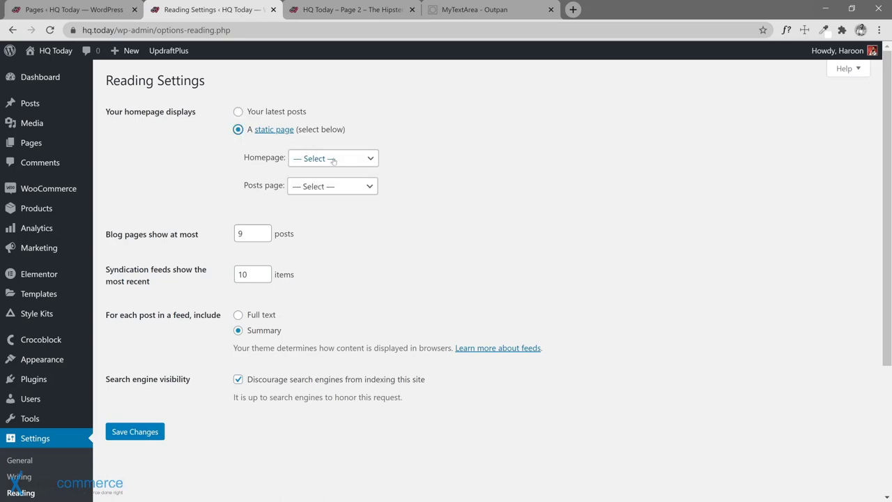
left_click(346, 161)
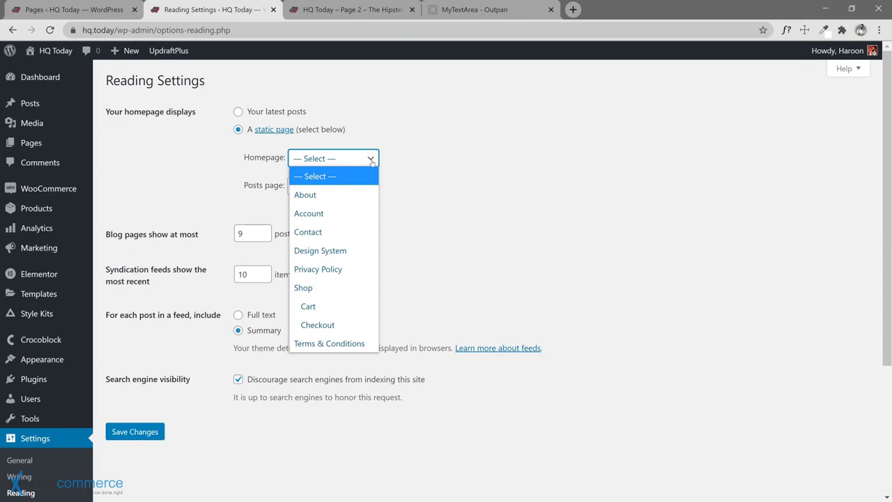
left_click(371, 162)
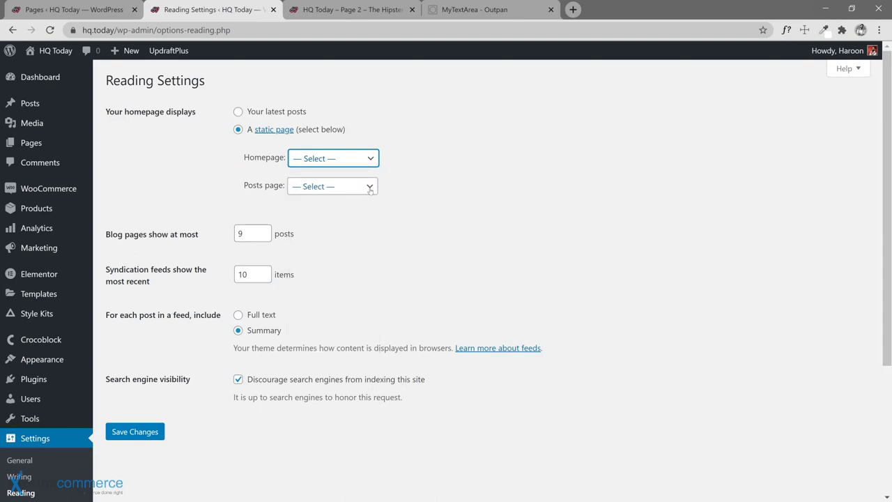
left_click(369, 189)
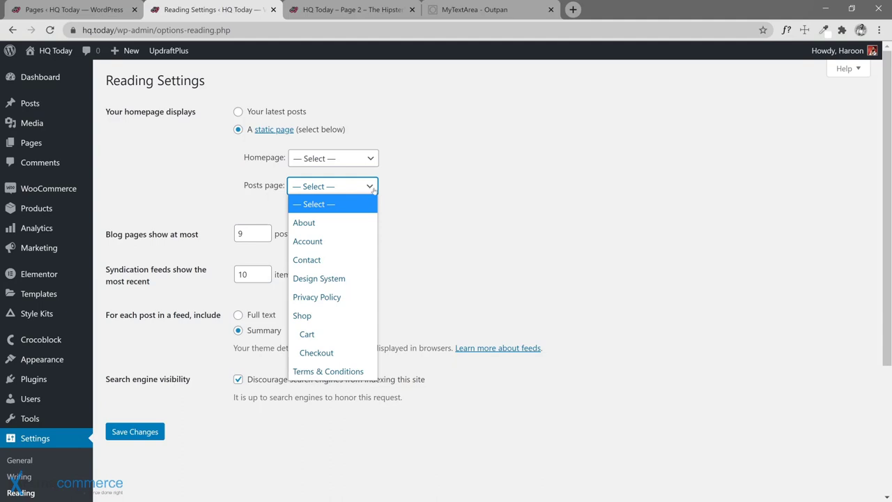
left_click(388, 186)
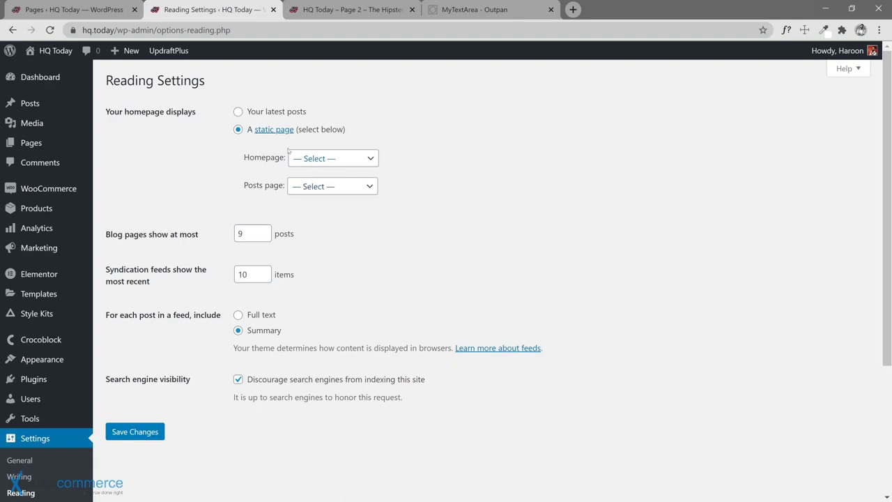
left_click(237, 113)
left_click(238, 132)
left_click(238, 112)
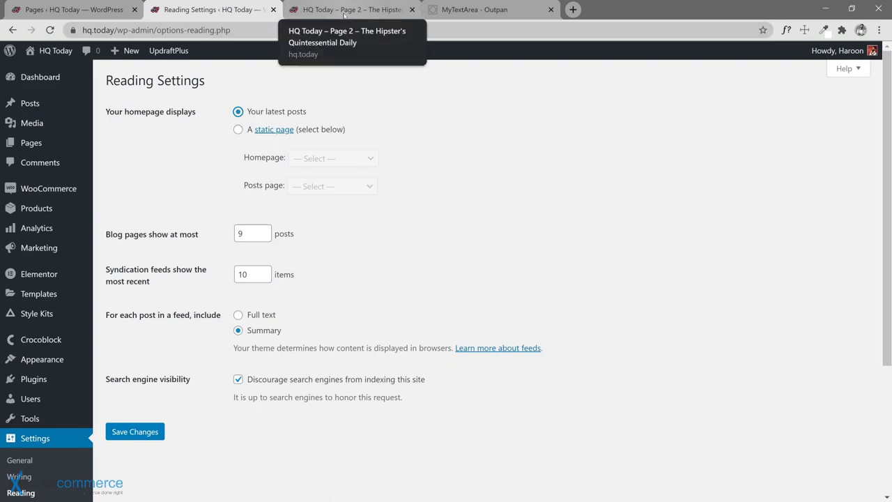
left_click(392, 14)
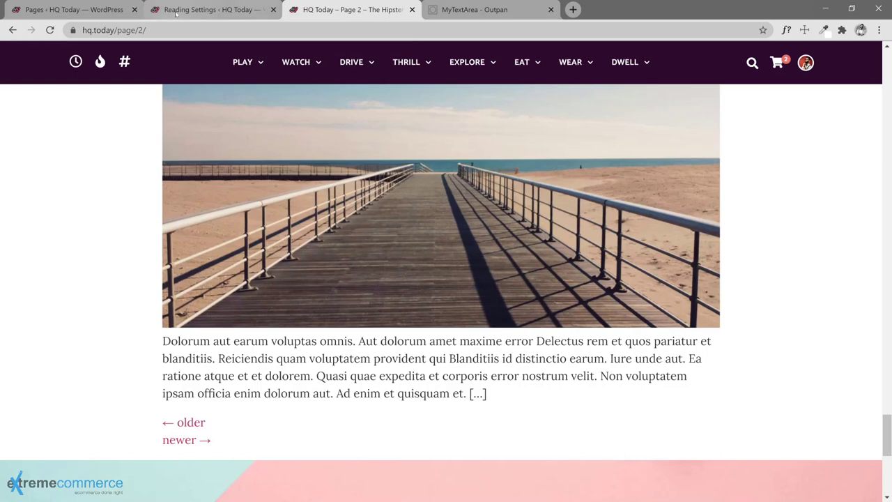
left_click(176, 13)
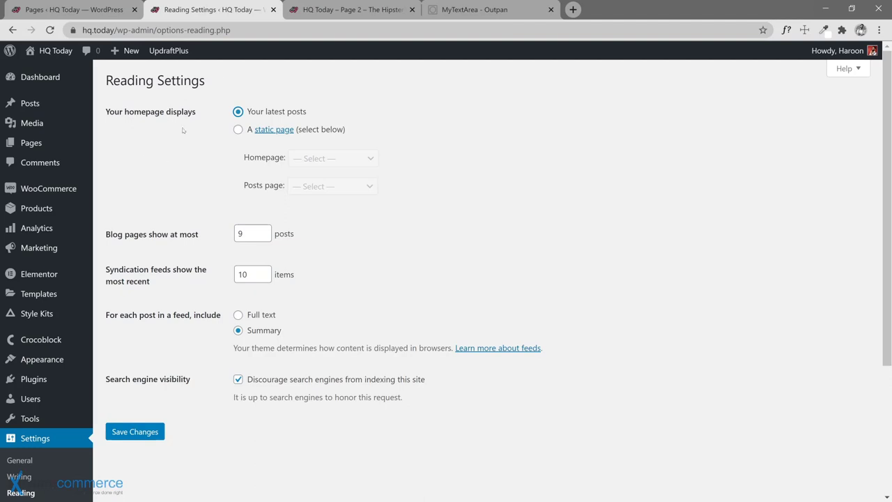
Step: Open the new visual Theme Builder from the WordPress admin and create a new Archive template
left_click(78, 14)
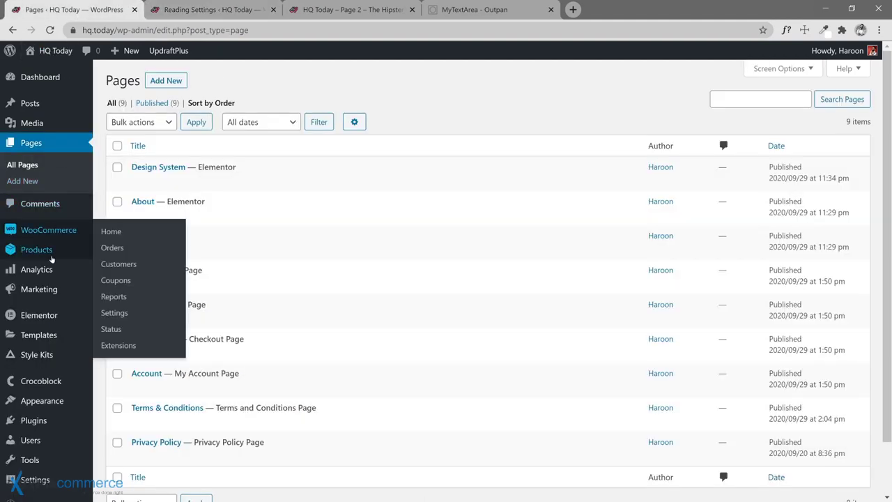
mouse_move(58, 354)
mouse_move(83, 339)
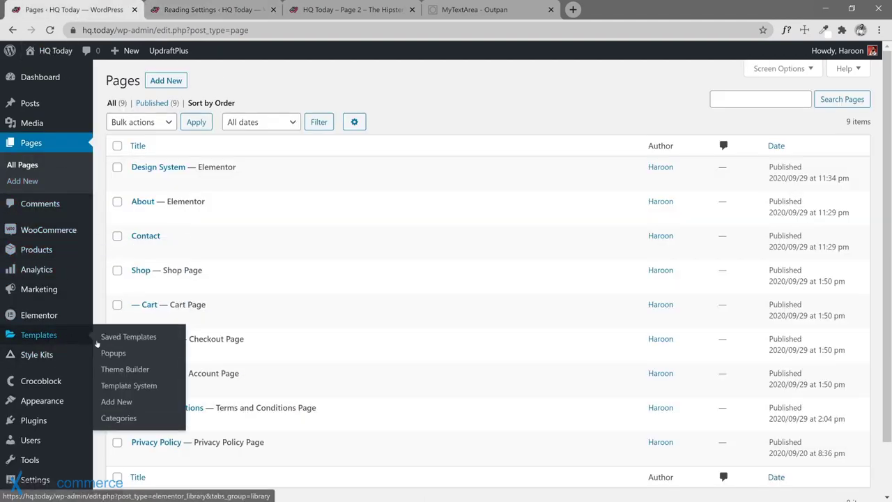
left_click(118, 369)
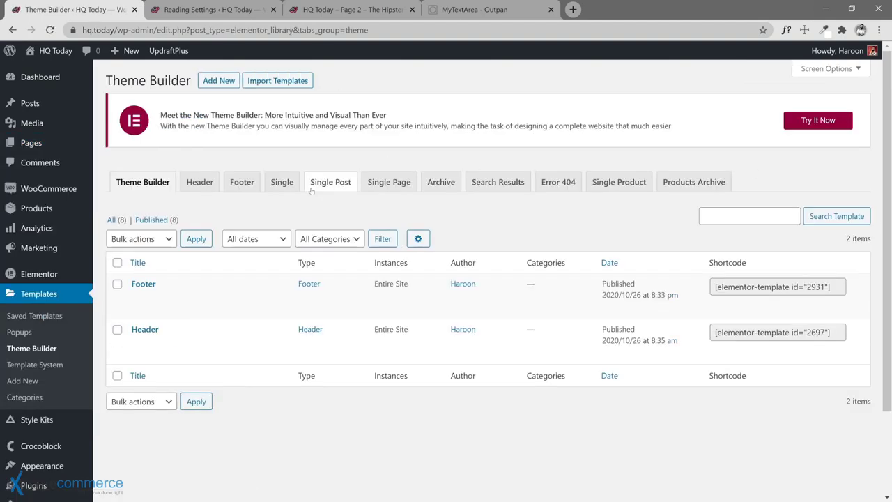
left_click(796, 128)
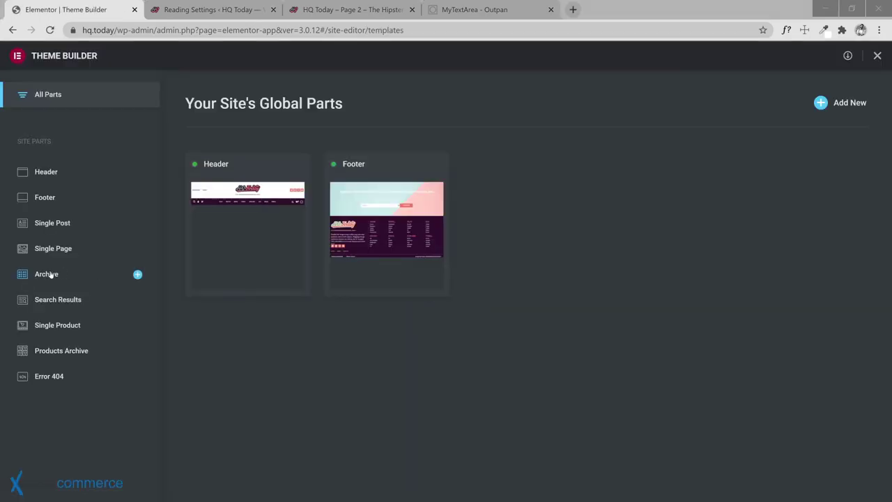
left_click(49, 274)
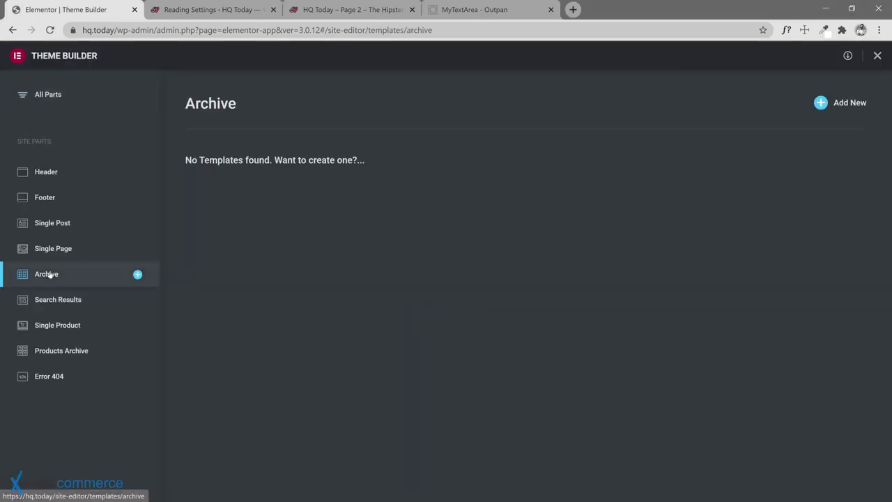
left_click(832, 104)
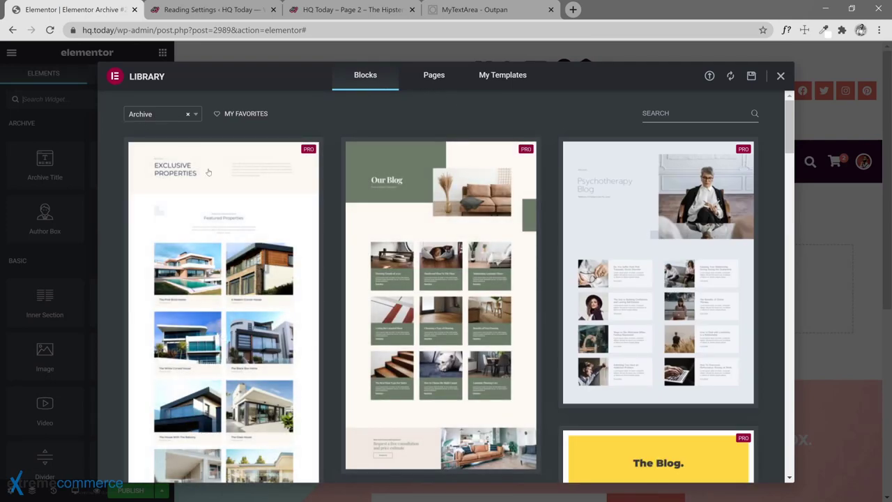
Step: Insert the plain white three-column "Archives" block from the library into the archive template and review the resulting post grid
scroll(538, 225, "down", 10)
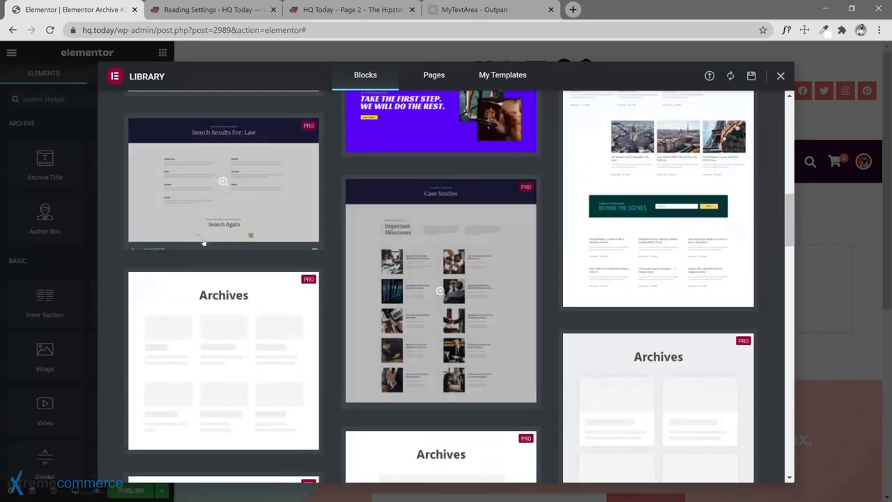
scroll(230, 202, "up", 5)
scroll(247, 223, "down", 5)
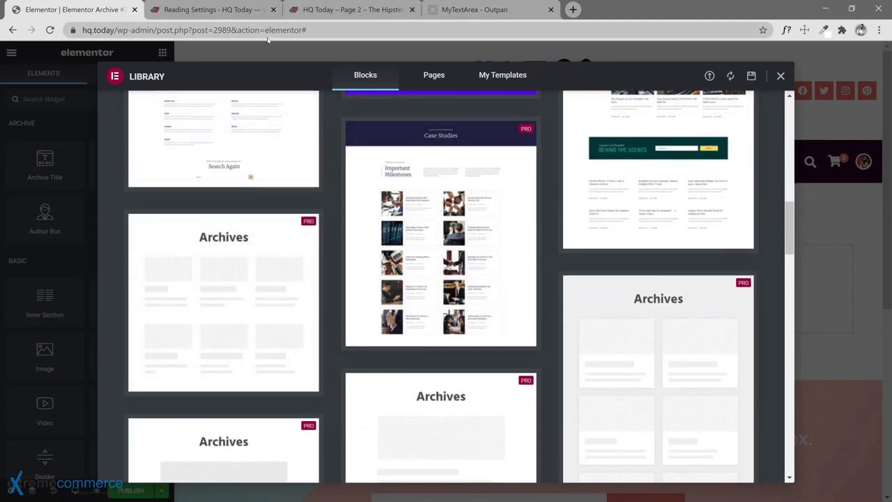
mouse_move(155, 394)
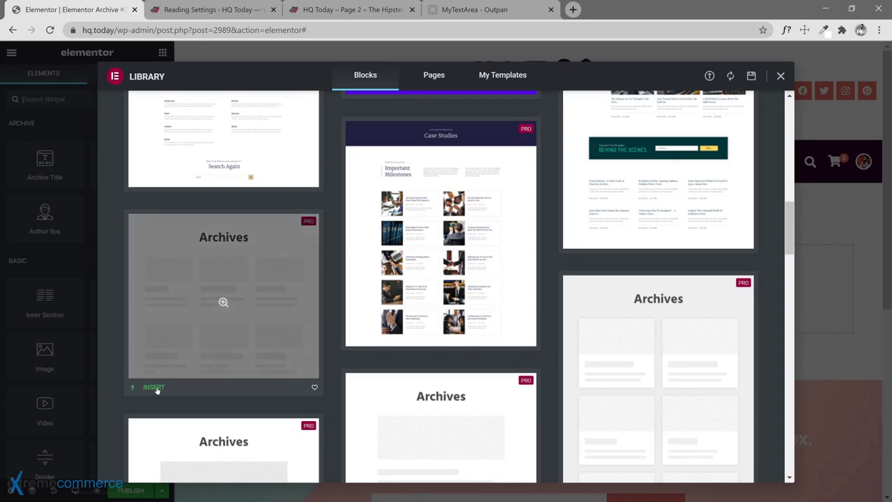
left_click(154, 388)
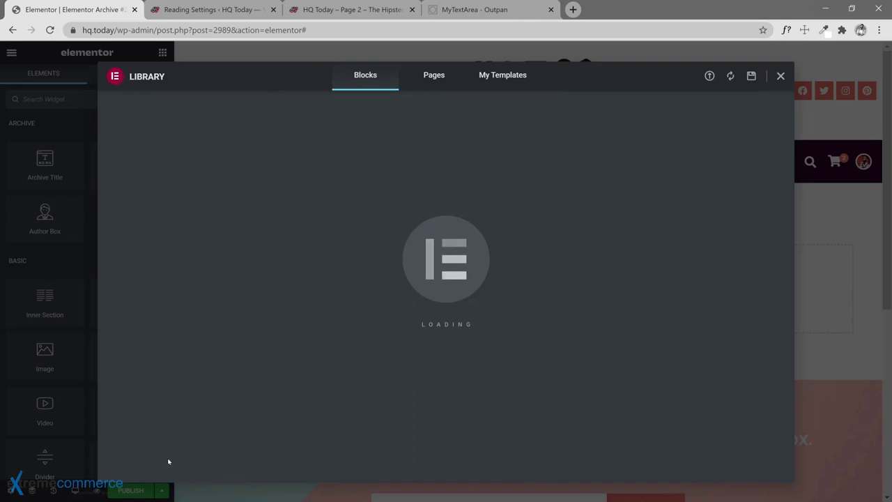
scroll(432, 414, "down", 4)
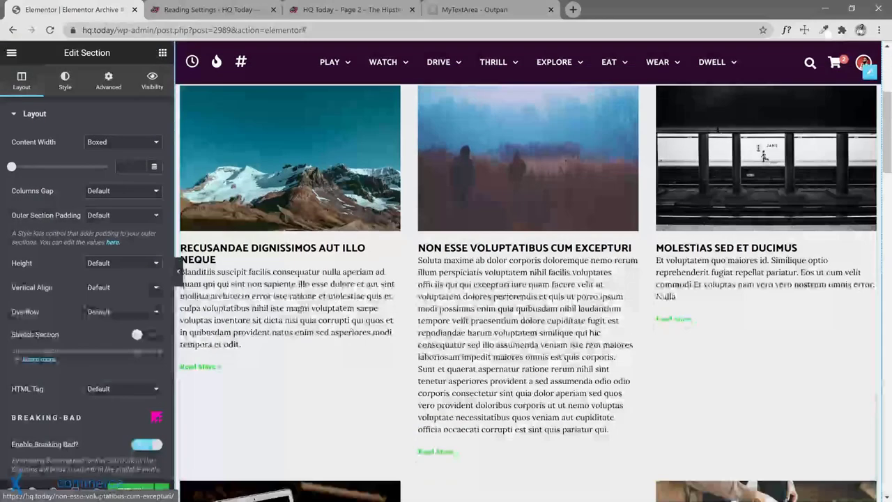
scroll(526, 279, "up", 2)
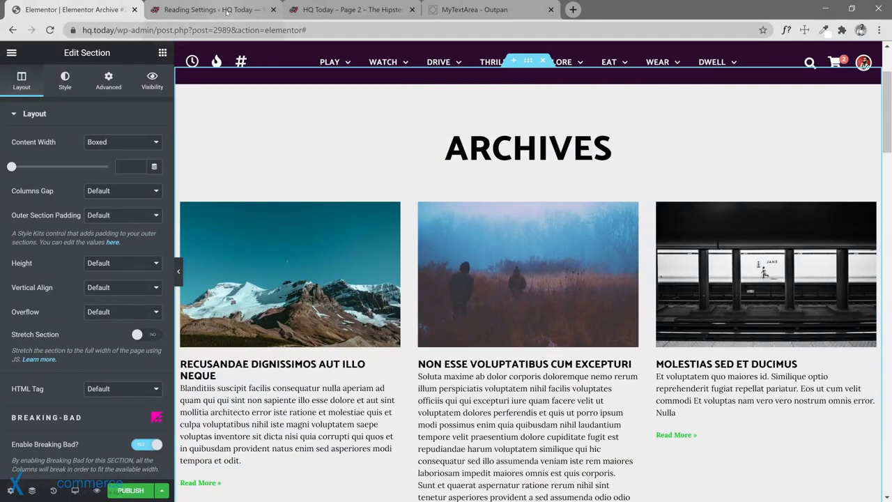
Step: Return the live site from archive page 2 to the homepage and go back to the archive template editor
left_click(335, 9)
left_click(12, 30)
left_click(73, 10)
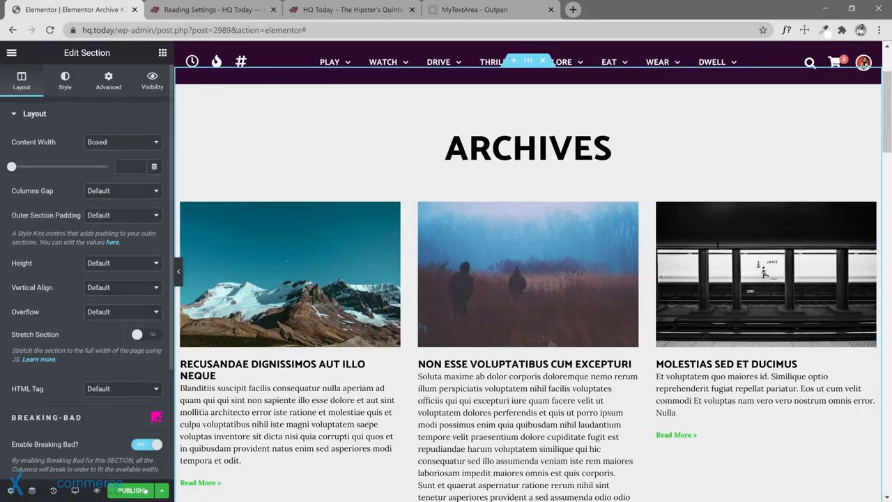
Step: Publish the archive template with a display condition that includes Posts Archive
left_click(130, 491)
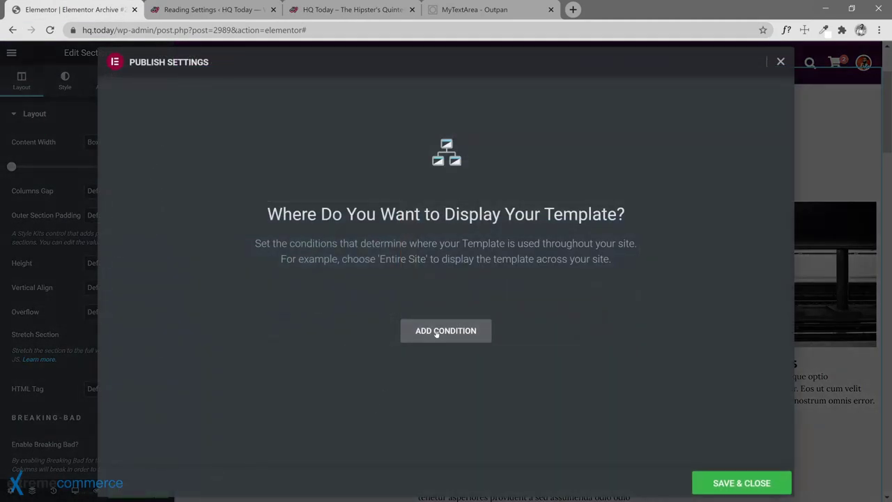
left_click(444, 333)
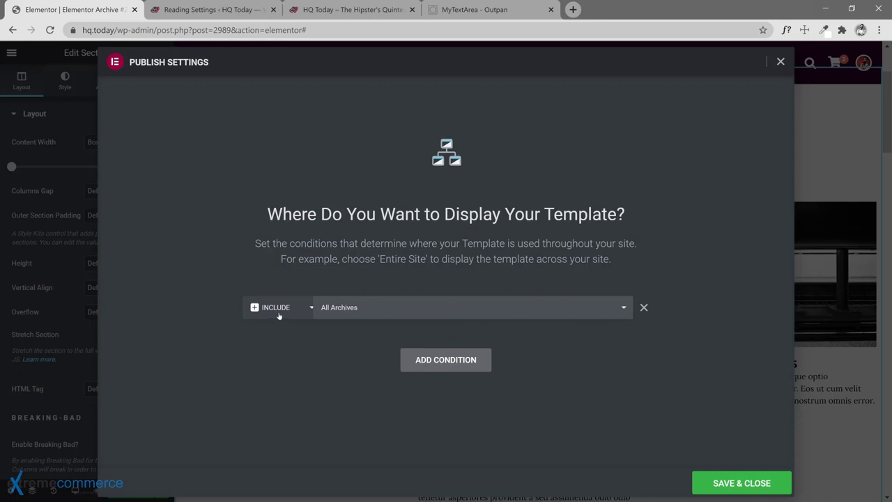
left_click(622, 309)
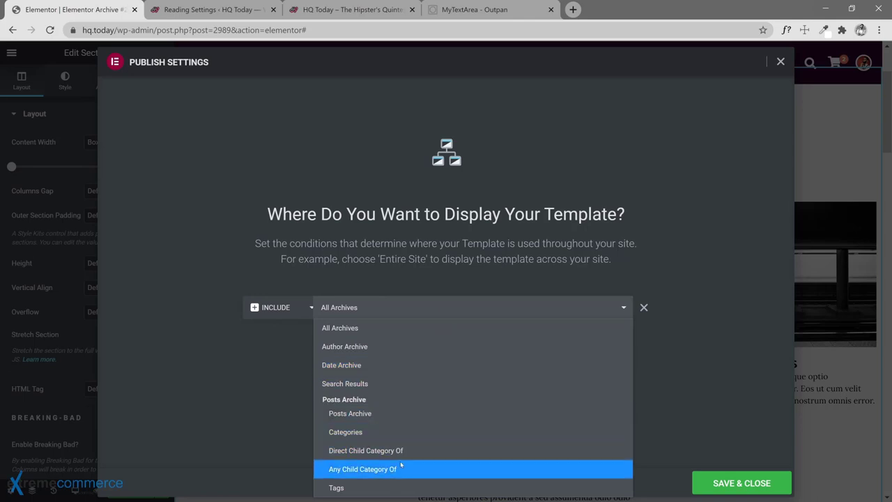
left_click(369, 414)
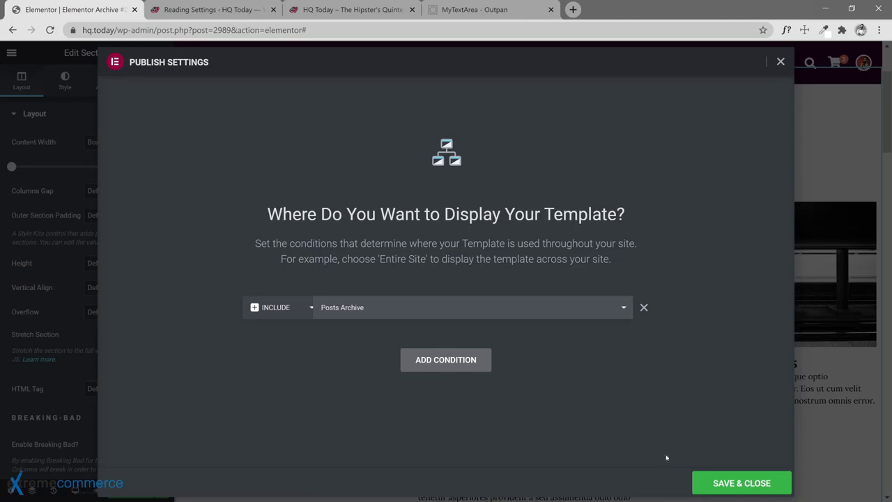
left_click(741, 482)
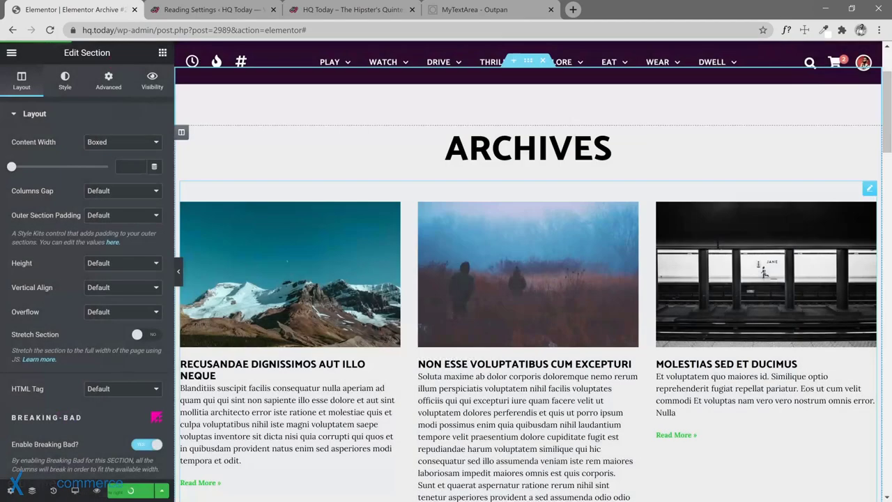
Step: In the Reading Settings, switch the homepage display to a static page and review the Homepage and Posts page choices without selecting any
left_click(209, 10)
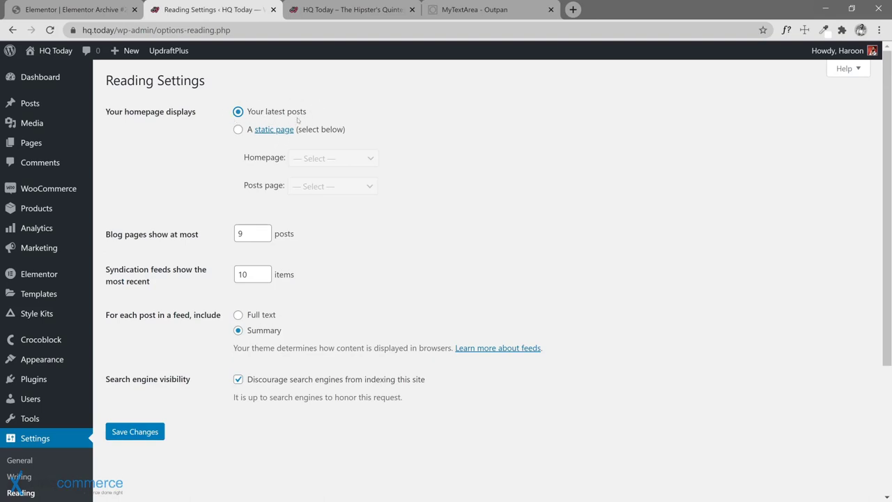
left_click(237, 129)
left_click(311, 159)
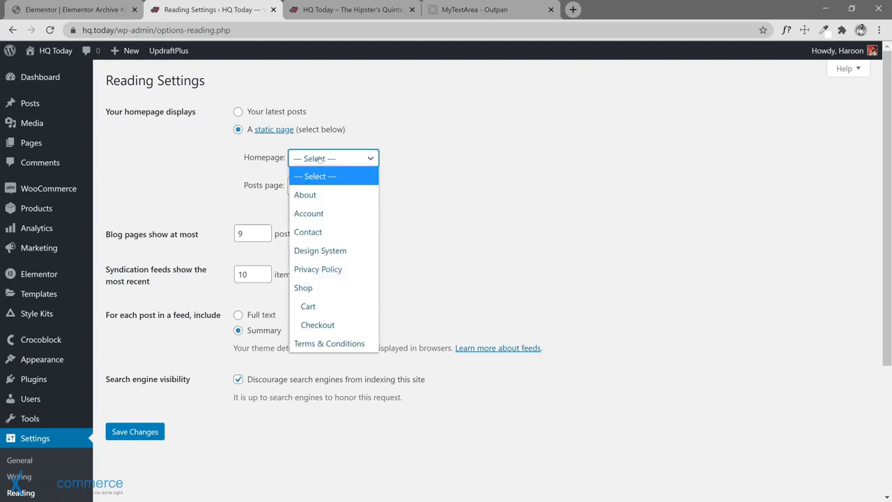
left_click(464, 167)
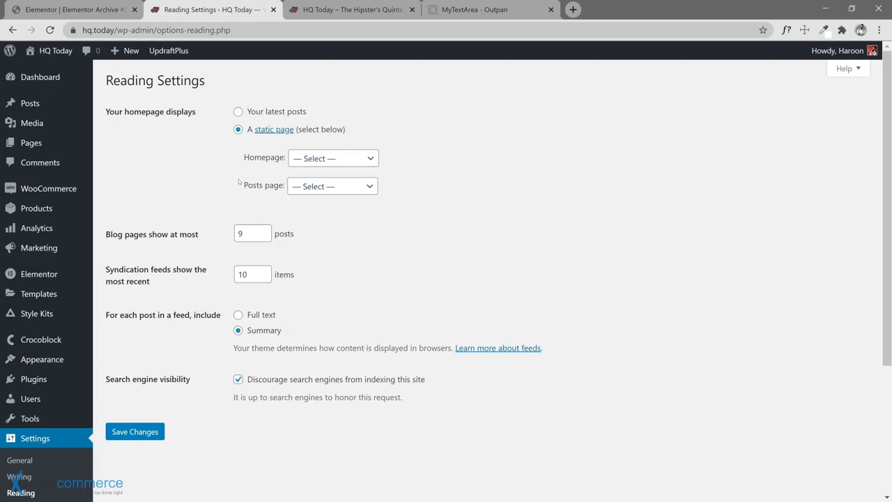
left_click(336, 189)
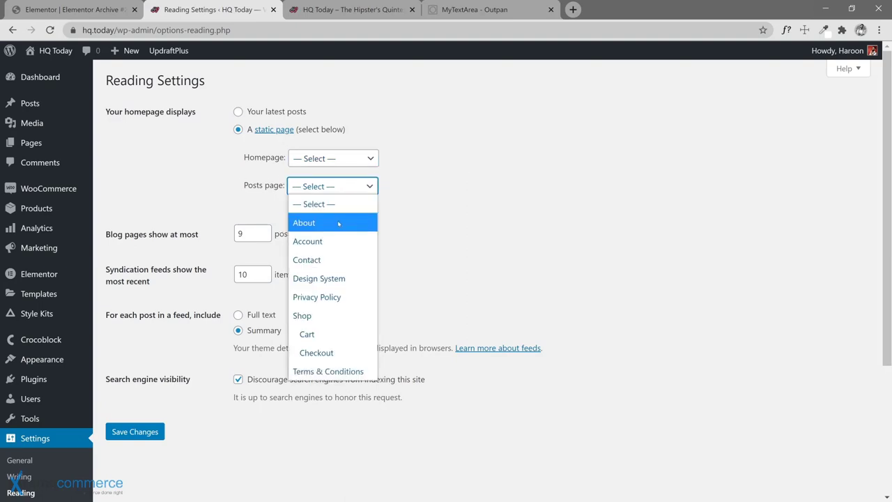
left_click(353, 100)
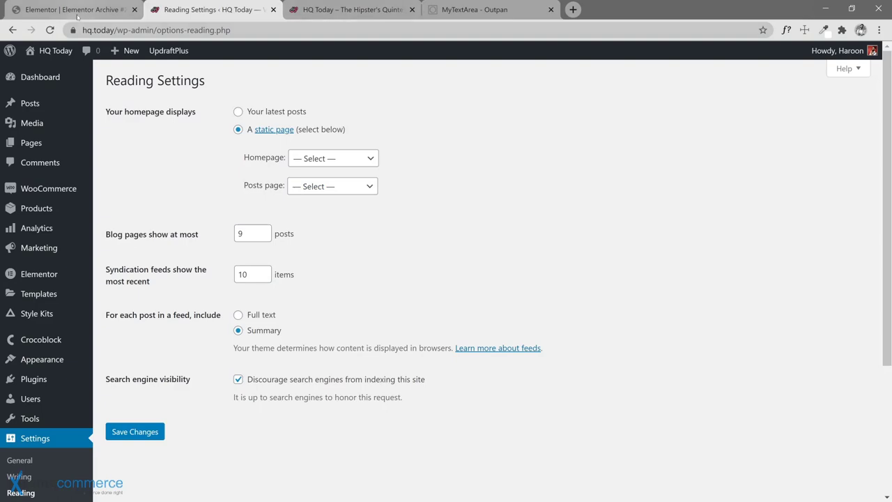
Step: Open the archive template's display conditions and compare the Posts Archive condition with the Posts page option in the Reading Settings
left_click(77, 15)
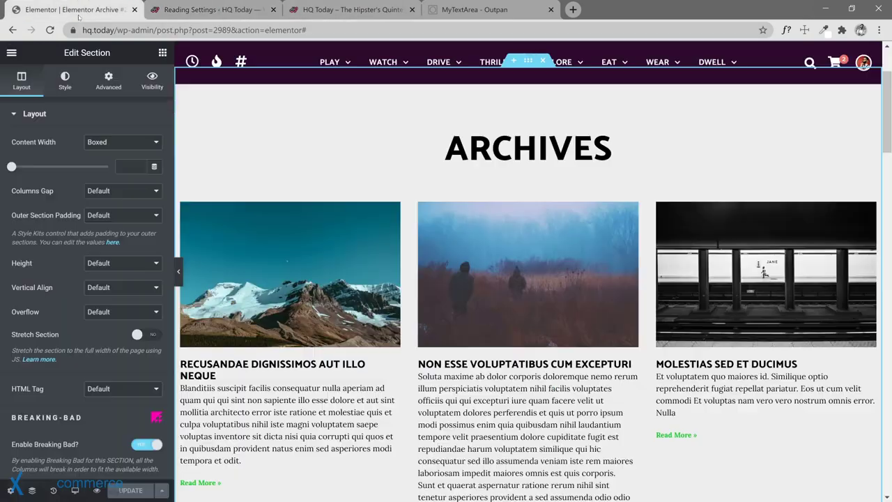
left_click(161, 490)
left_click(82, 438)
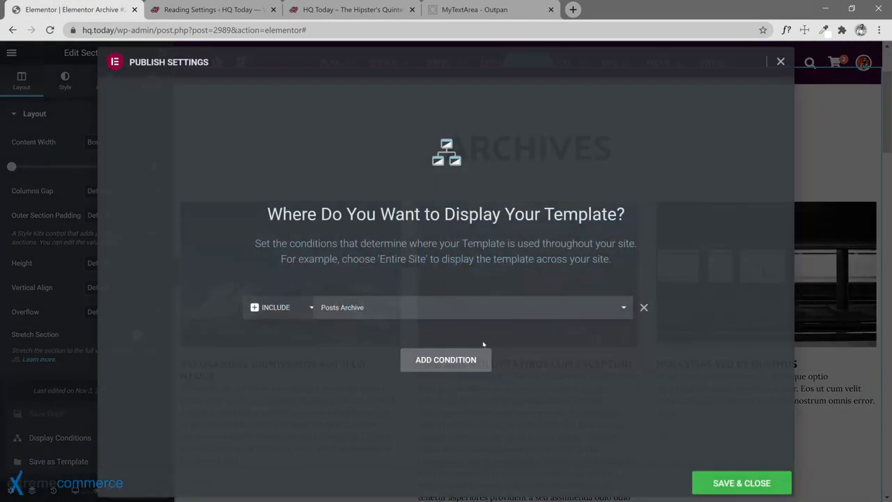
left_click(209, 10)
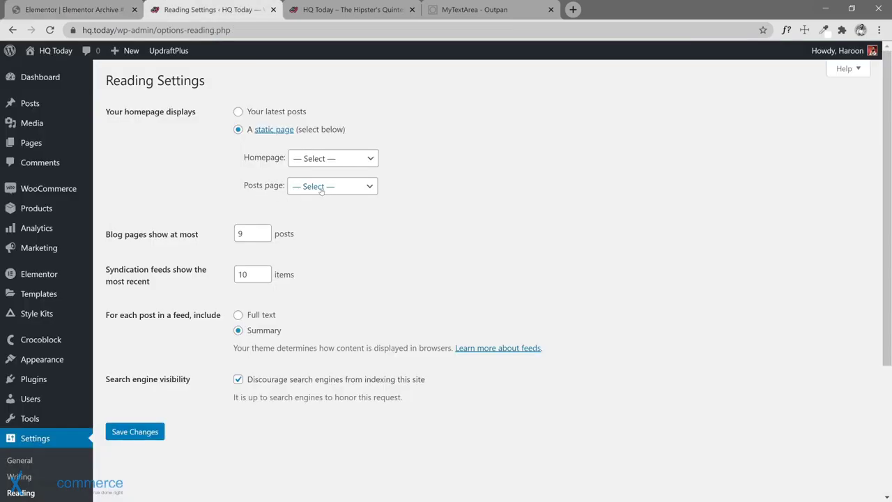
left_click(87, 10)
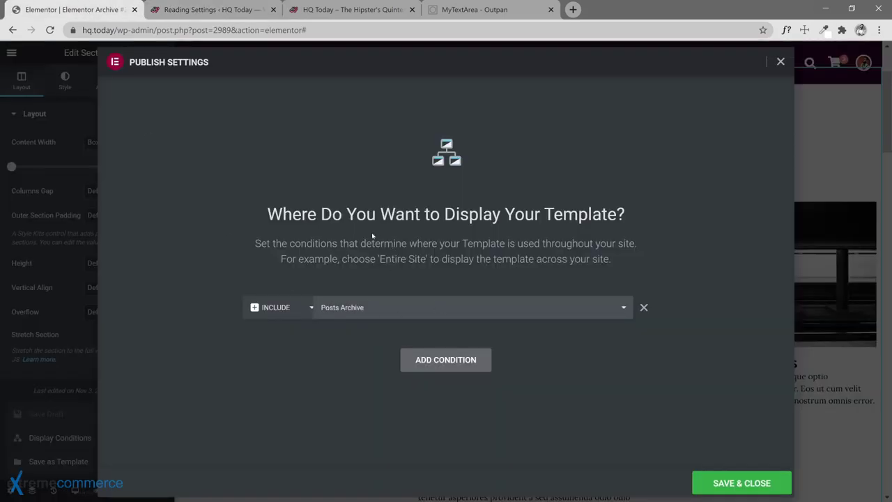
Step: Set the homepage display in the Reading Settings back to "Your latest posts"
left_click(220, 11)
left_click(239, 113)
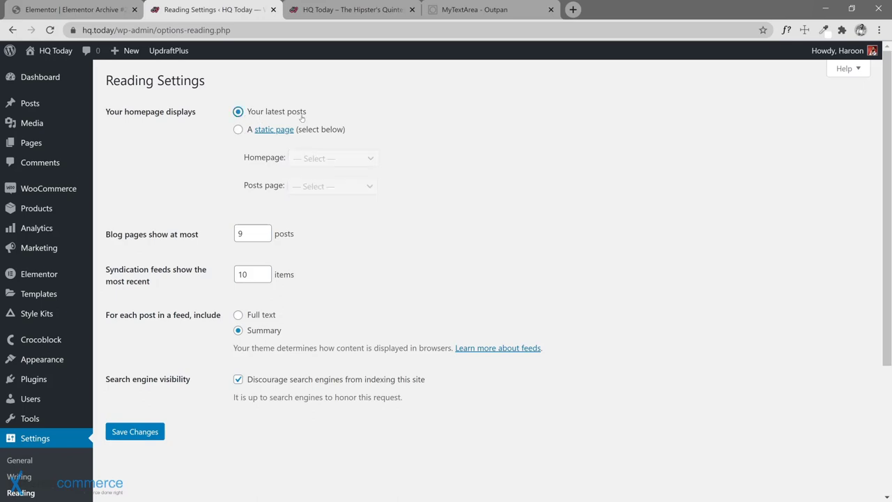
left_click(238, 130)
left_click(237, 112)
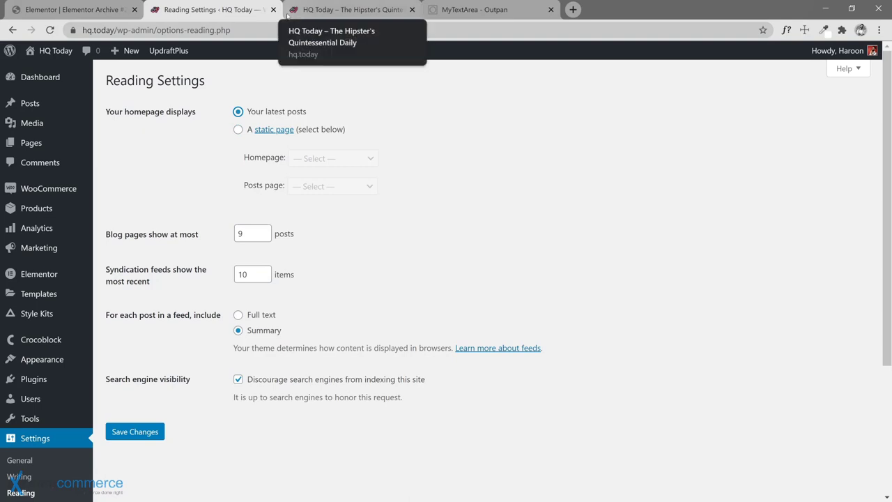
Step: Reload the live homepage and close the archive template's publish settings without changing the display conditions
left_click(317, 9)
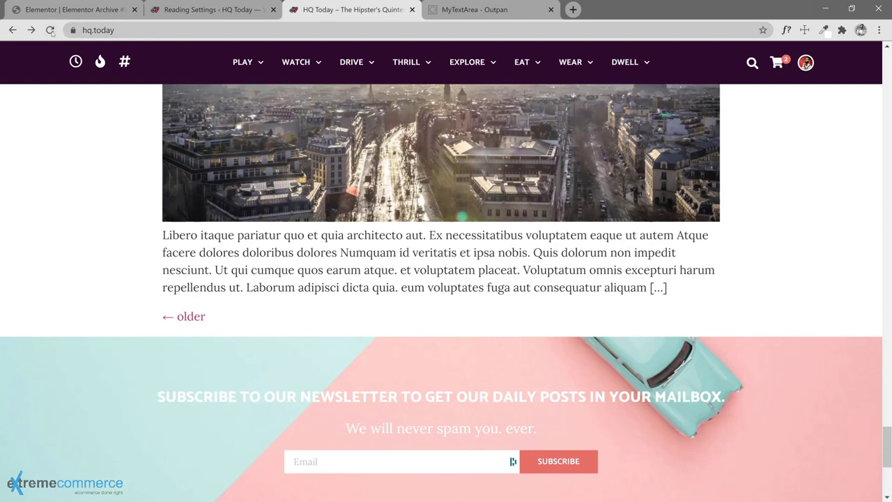
left_click(202, 9)
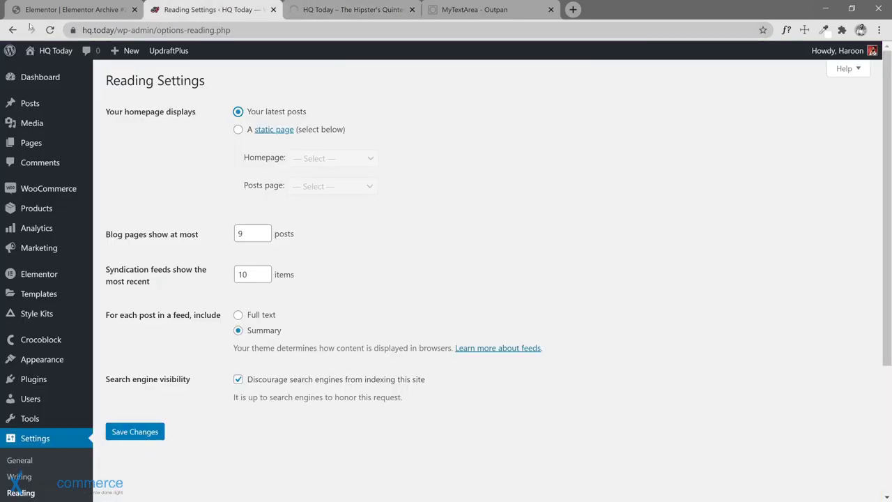
left_click(69, 9)
left_click_drag(70, 9, 171, 10)
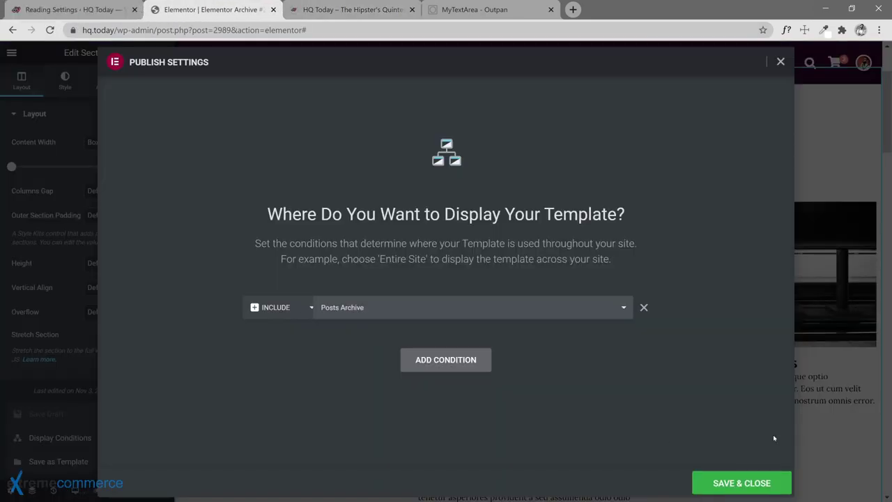
left_click(781, 61)
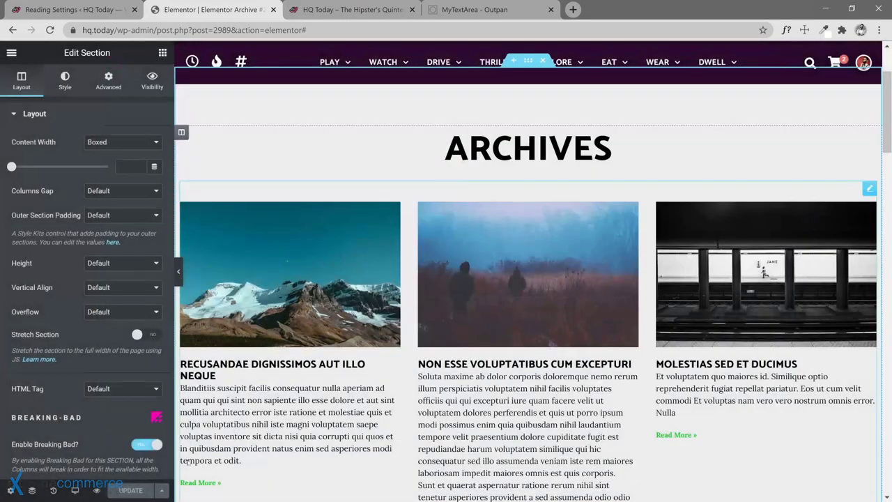
Step: Review the top of the live homepage's post grid and open the Play category archive to check its layout
left_click(355, 9)
scroll(404, 210, "up", 10)
scroll(405, 212, "up", 10)
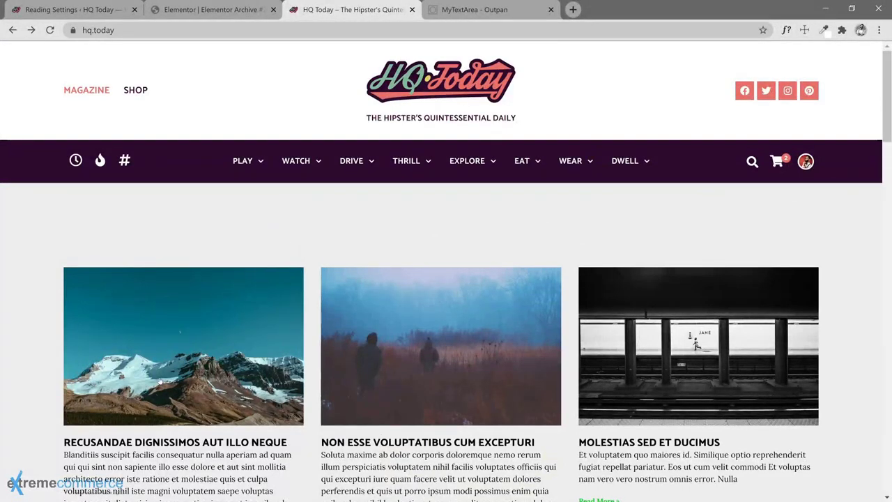
mouse_move(241, 167)
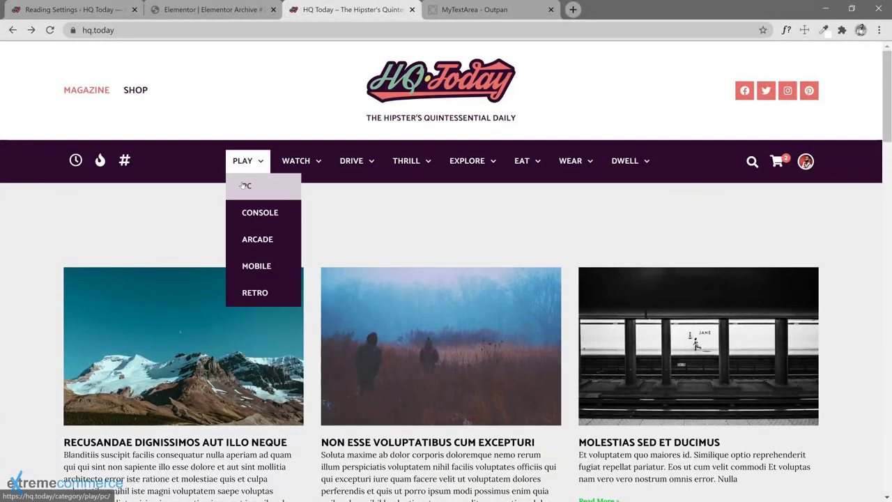
left_click(248, 159)
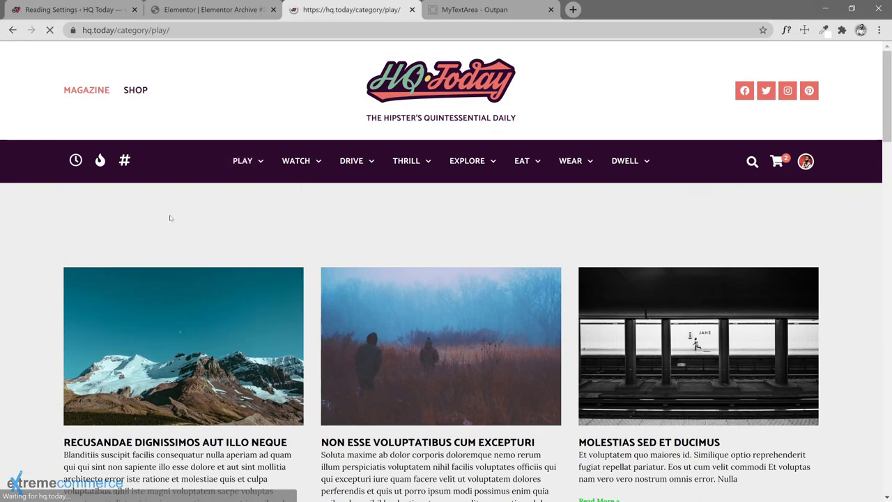
scroll(152, 242, "down", 10)
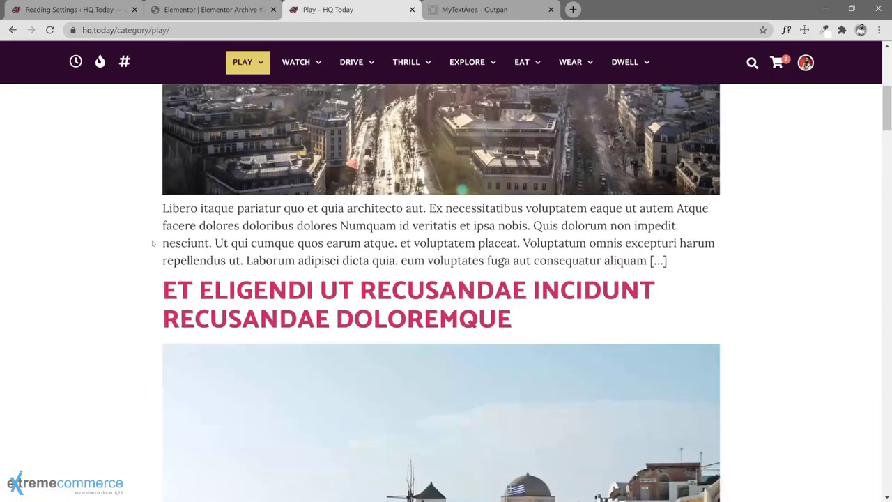
scroll(152, 242, "up", 10)
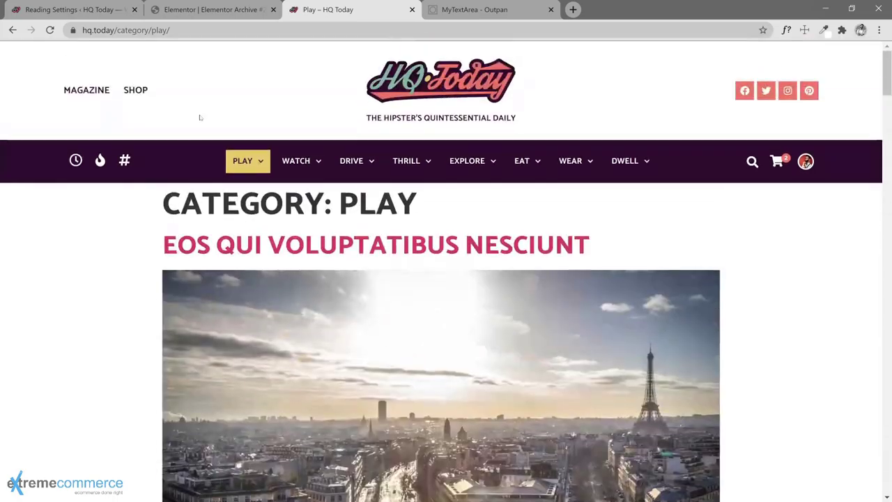
Step: Return the live site from the Play category to the homepage and compare its post grid with the archive template in the editor
left_click(209, 9)
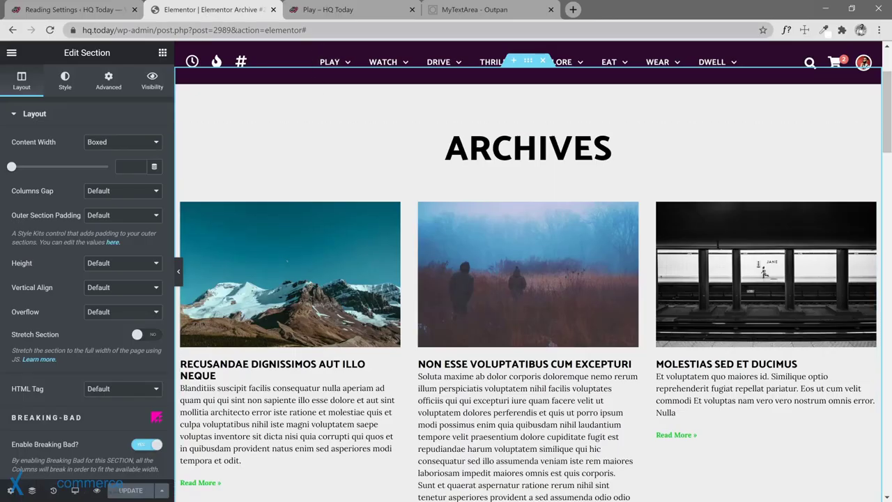
left_click(334, 10)
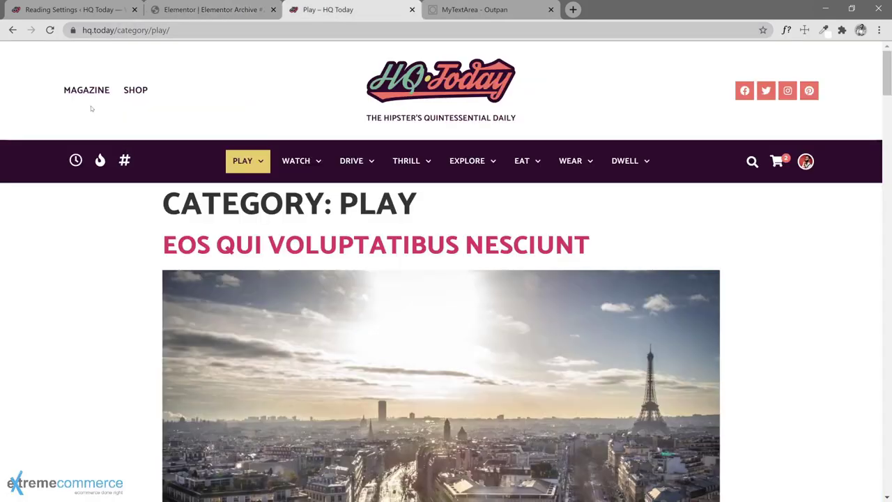
left_click(18, 34)
scroll(84, 250, "down", 1)
scroll(76, 272, "down", 3)
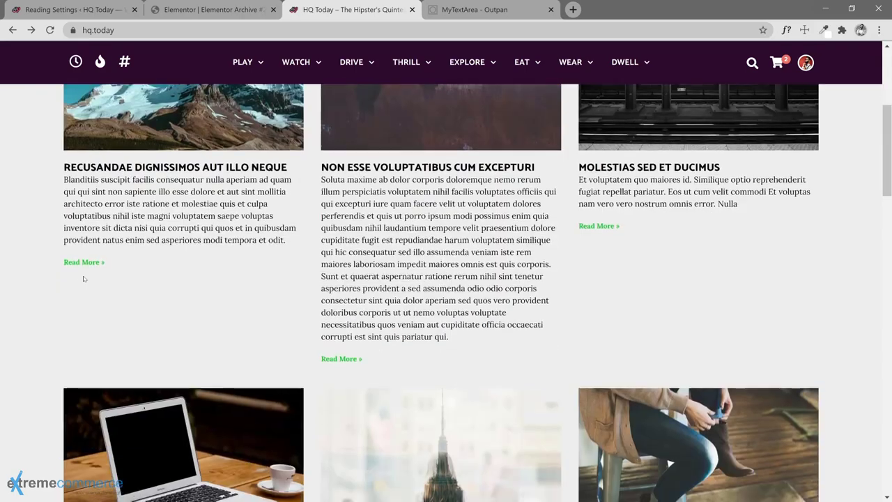
scroll(81, 279, "up", 4)
scroll(23, 295, "down", 8)
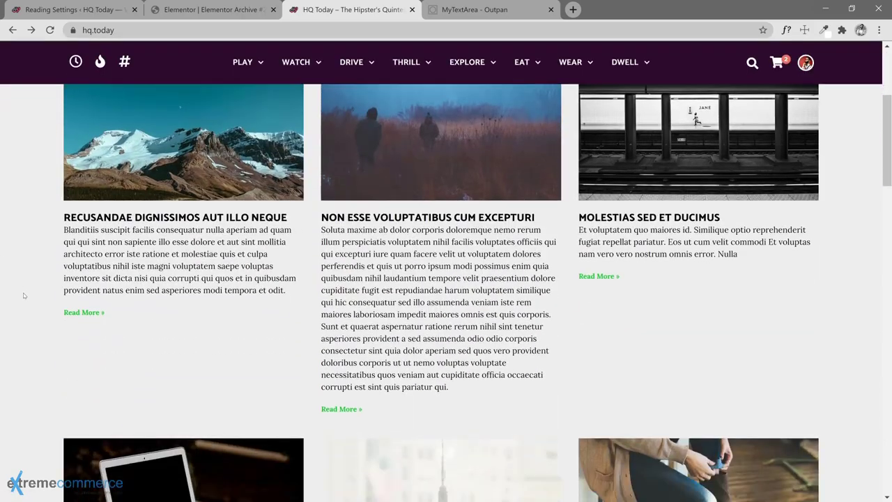
scroll(24, 295, "down", 1)
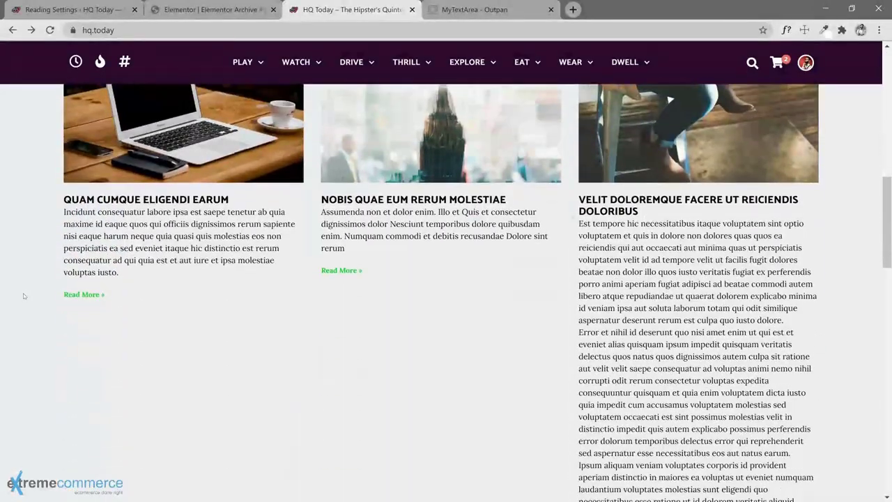
scroll(24, 296, "up", 9)
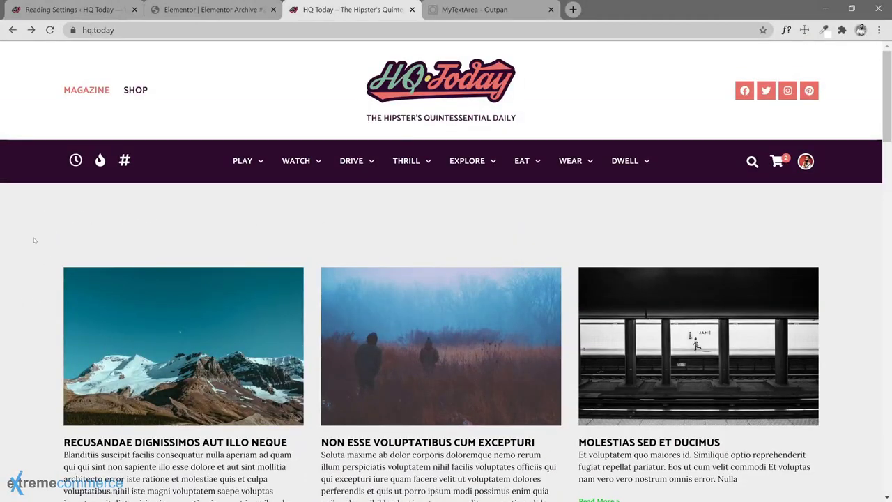
left_click(167, 16)
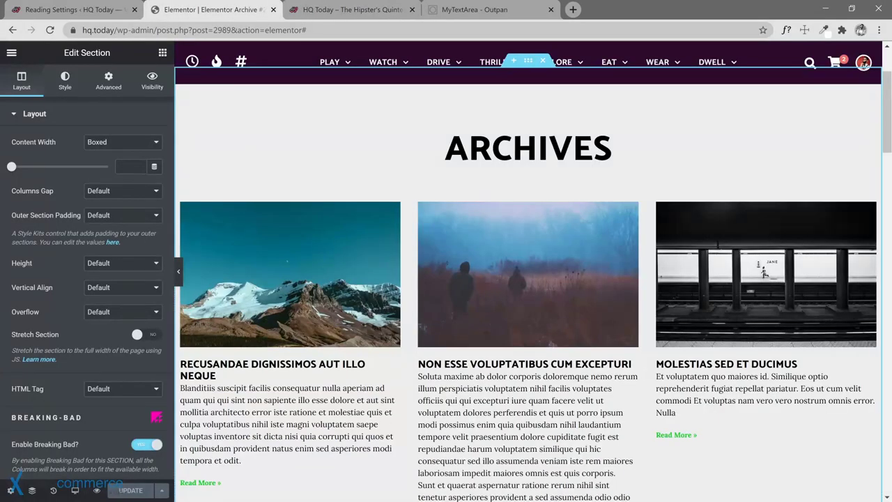
left_click(372, 11)
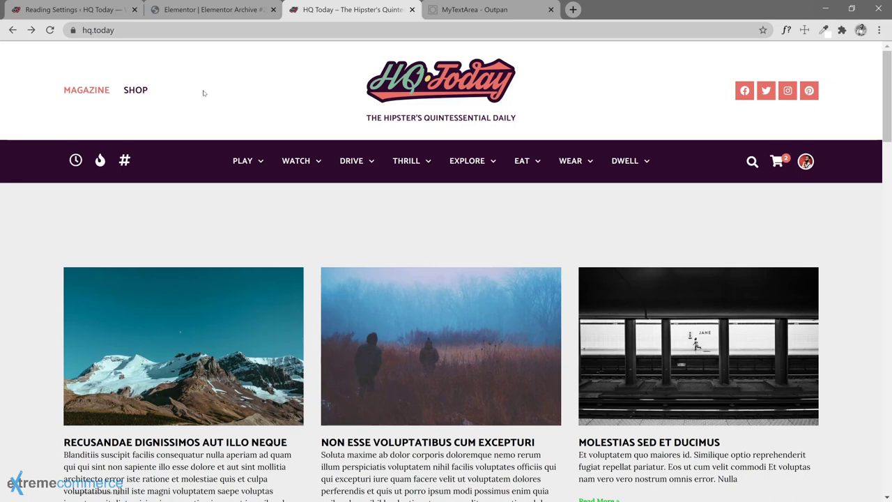
Step: Change the Archive Posts widget's skin to Cards in the archive template, update the template, and return to the live homepage
left_click(226, 15)
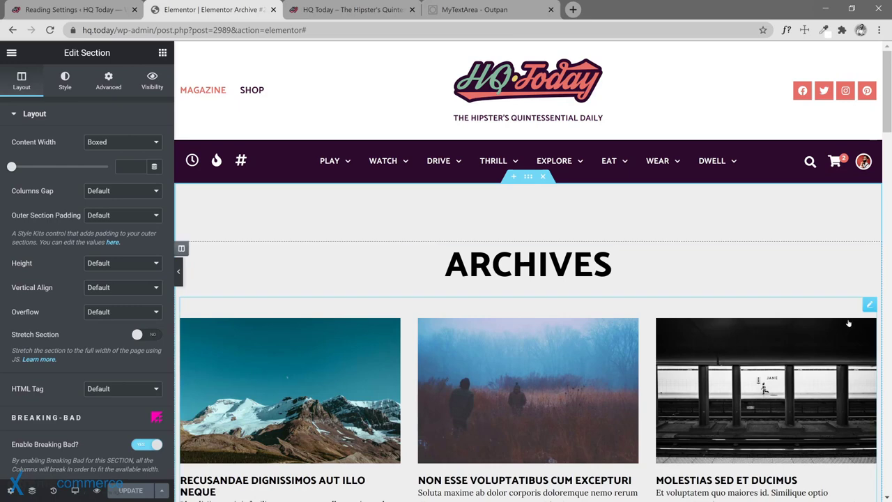
left_click(869, 307)
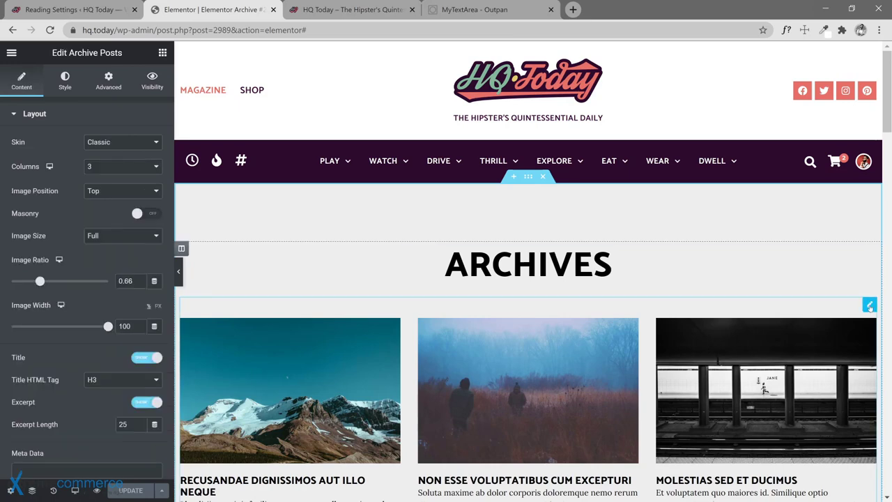
left_click(138, 147)
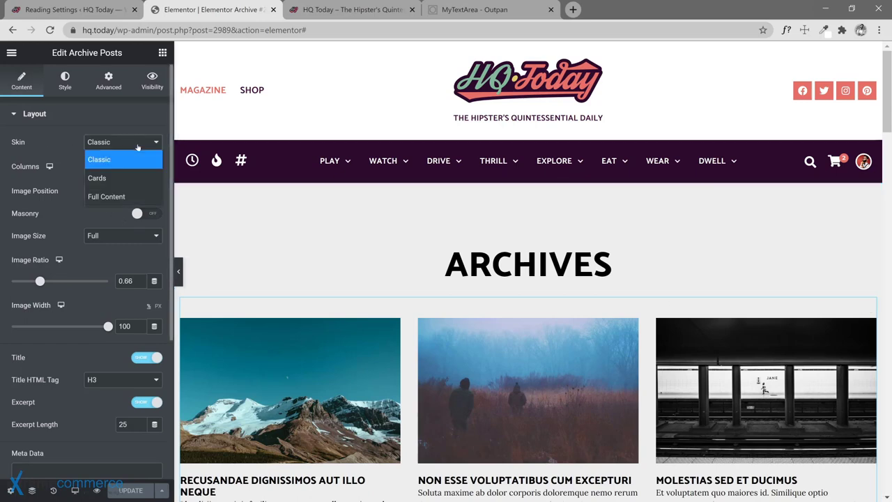
left_click(116, 181)
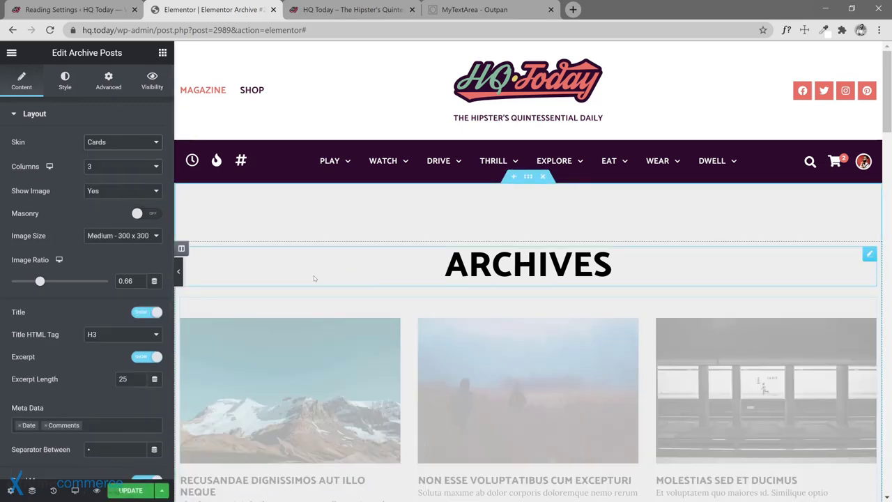
scroll(397, 335, "down", 3)
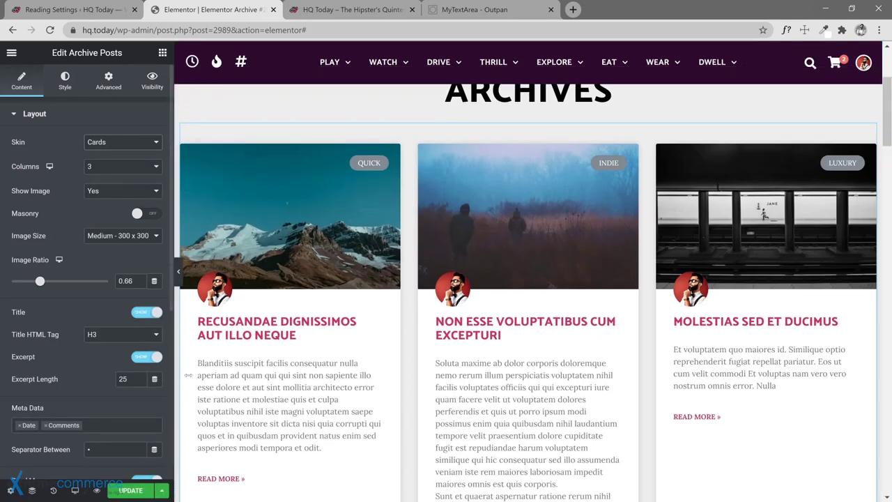
left_click(145, 489)
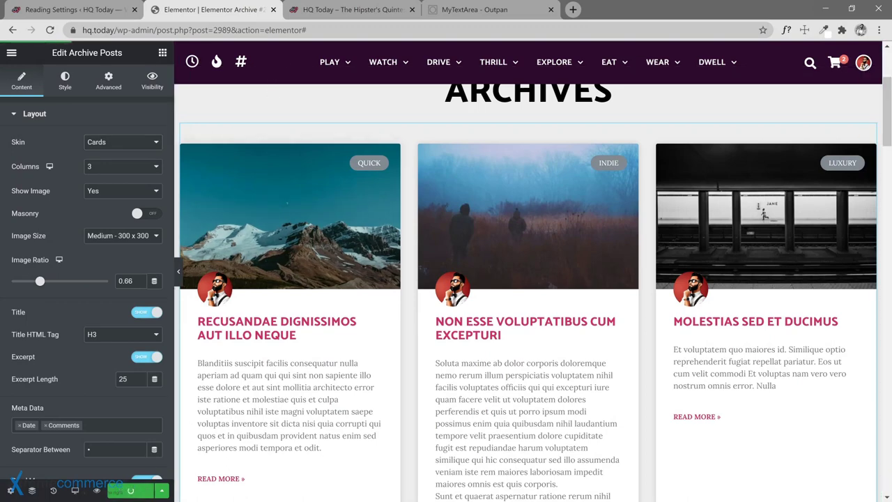
left_click(320, 10)
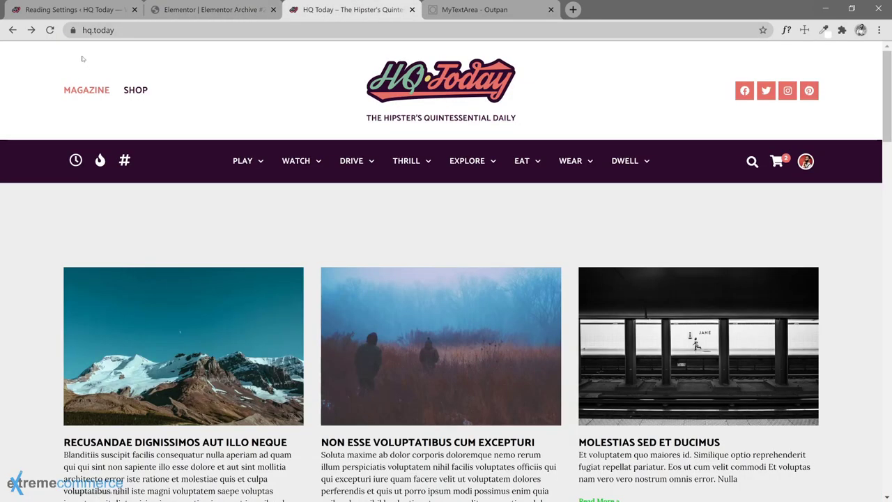
Step: Reload the live homepage and review the post grid's card layout, including the excerpts, dates and comment counts
left_click(51, 31)
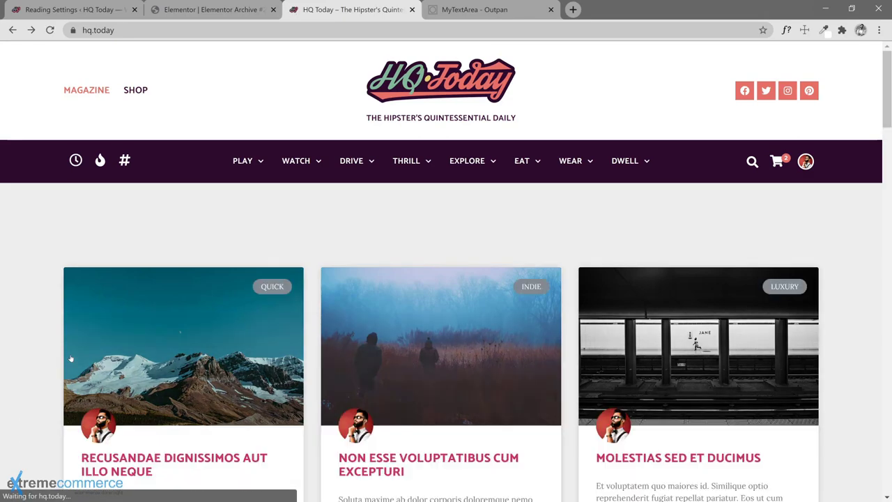
scroll(70, 359, "down", 4)
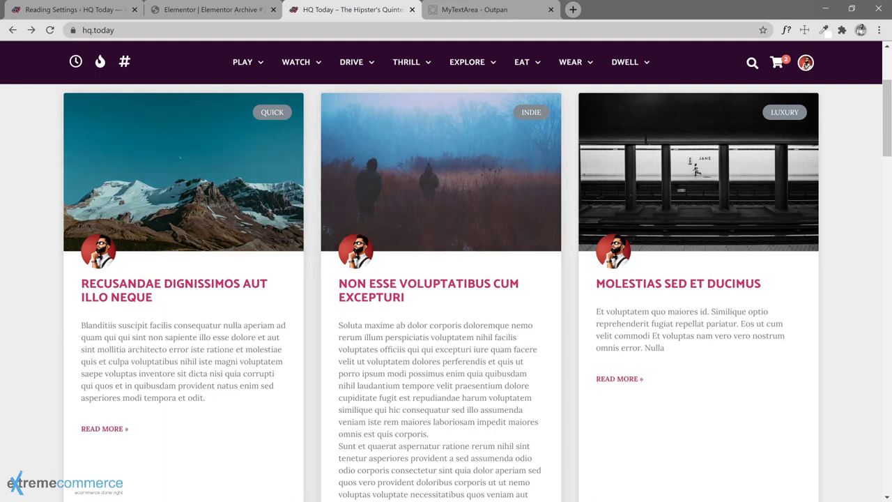
scroll(526, 183, "up", 2)
scroll(418, 263, "down", 5)
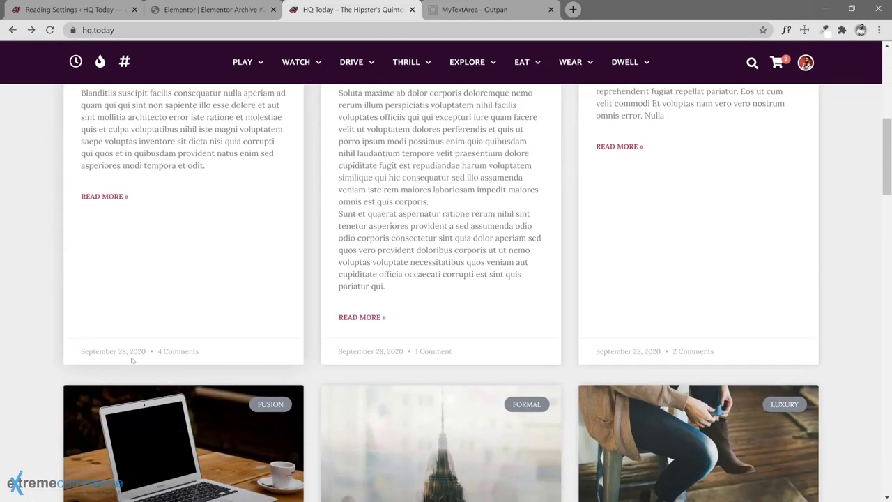
scroll(233, 342, "up", 5)
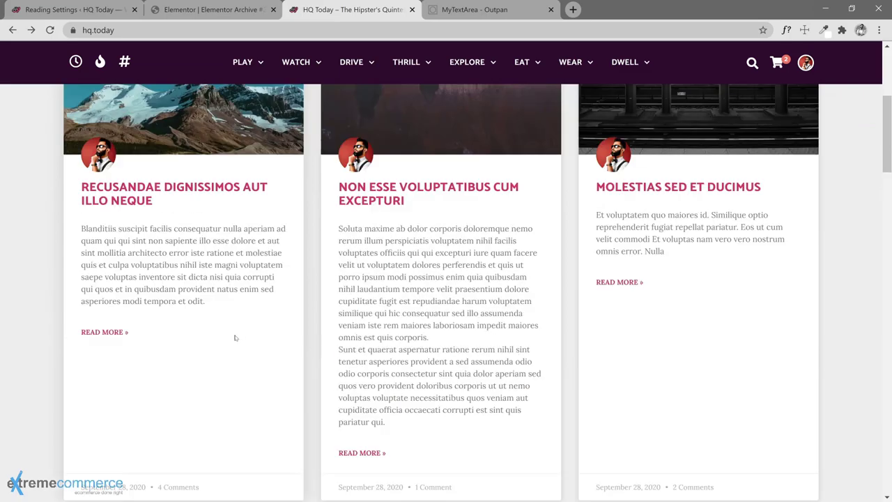
scroll(114, 374, "down", 3)
scroll(104, 369, "up", 5)
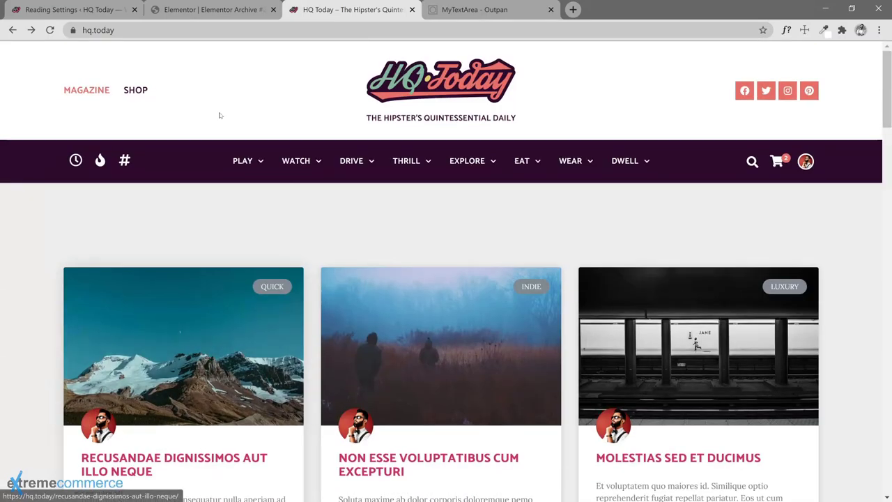
Step: Delete the section holding the archive title and posts from the archive template, and update the template
left_click(209, 10)
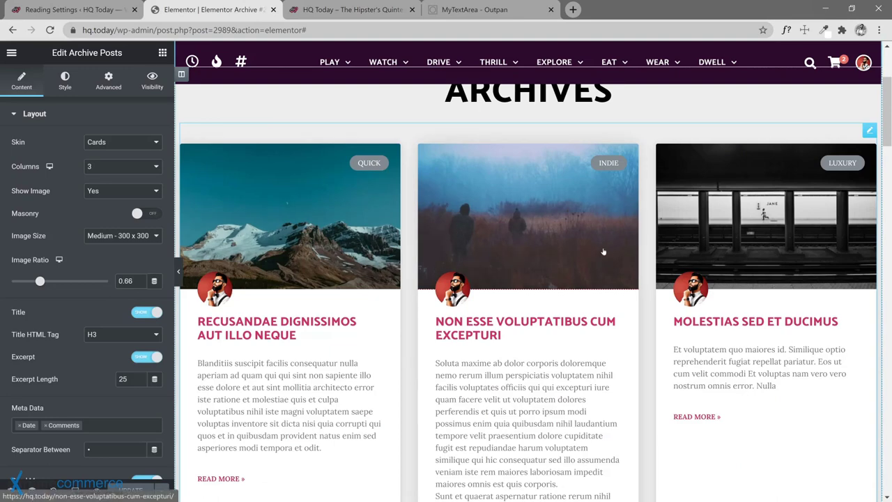
scroll(573, 253, "up", 3)
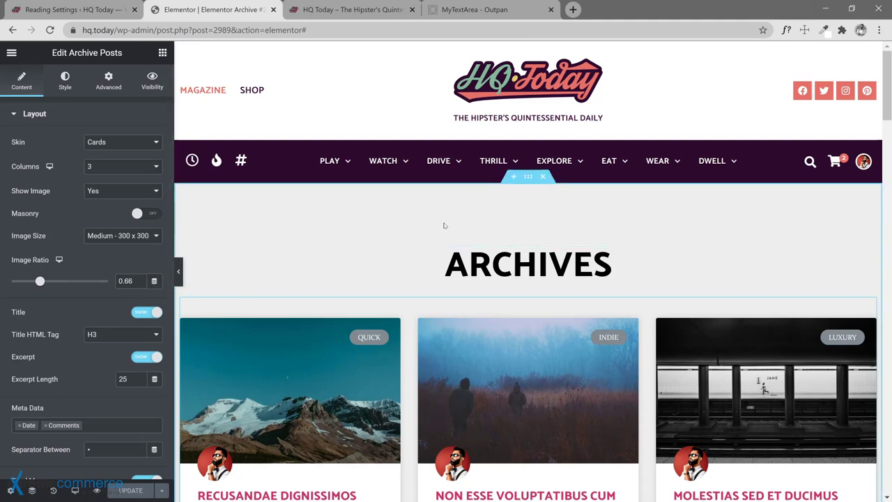
left_click(543, 177)
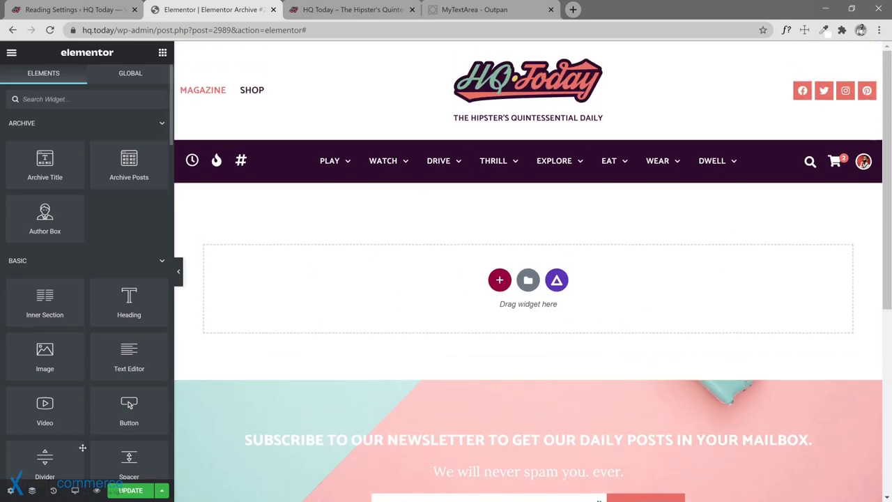
left_click(130, 490)
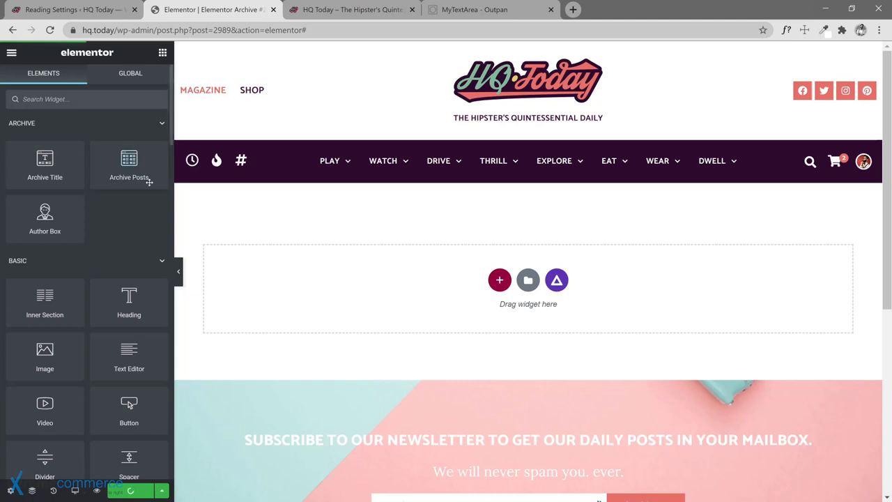
left_click_drag(129, 300, 492, 277)
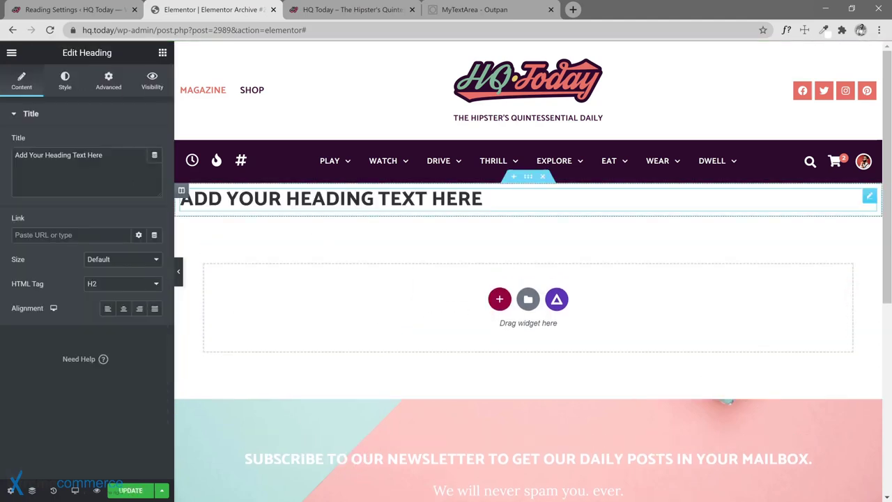
right_click(869, 196)
left_click(549, 216)
key("Delete")
Step: Update the emptied archive template and reload the live homepage to check the effect
left_click(130, 491)
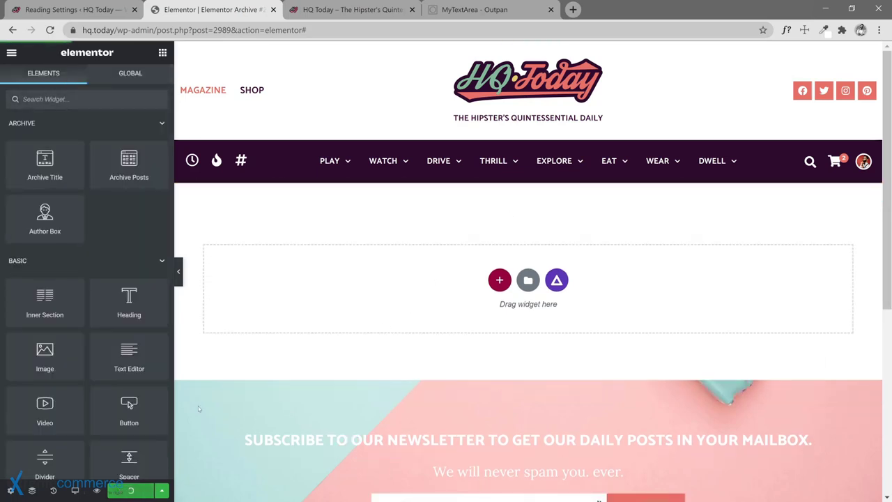
left_click(353, 10)
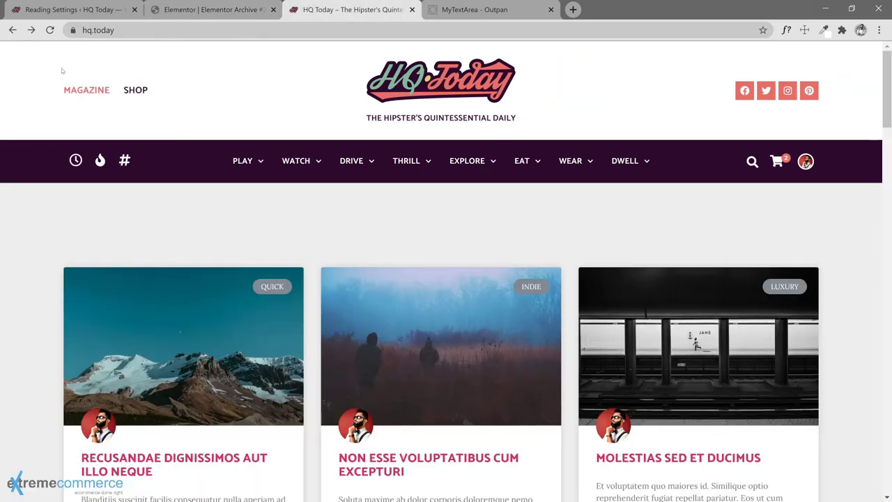
left_click(50, 30)
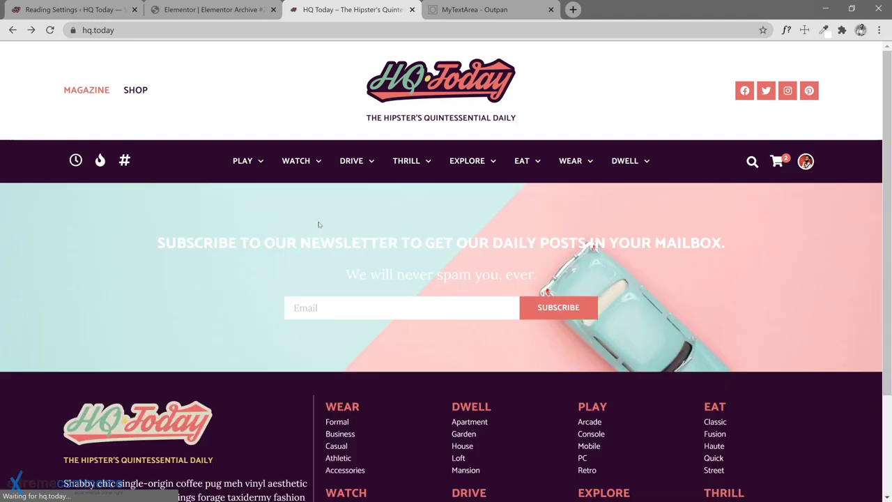
Step: Compare the live homepage with the empty archive template in the editor and the homepage display option in Reading Settings
left_click(197, 17)
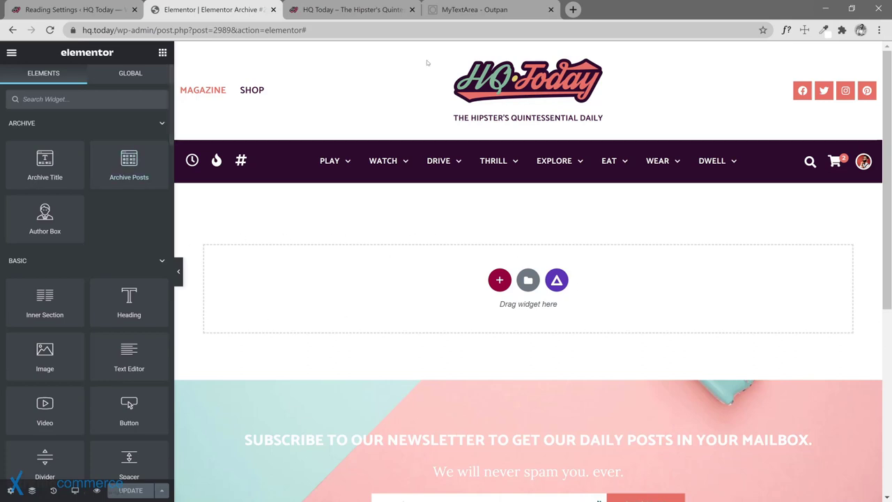
left_click(370, 12)
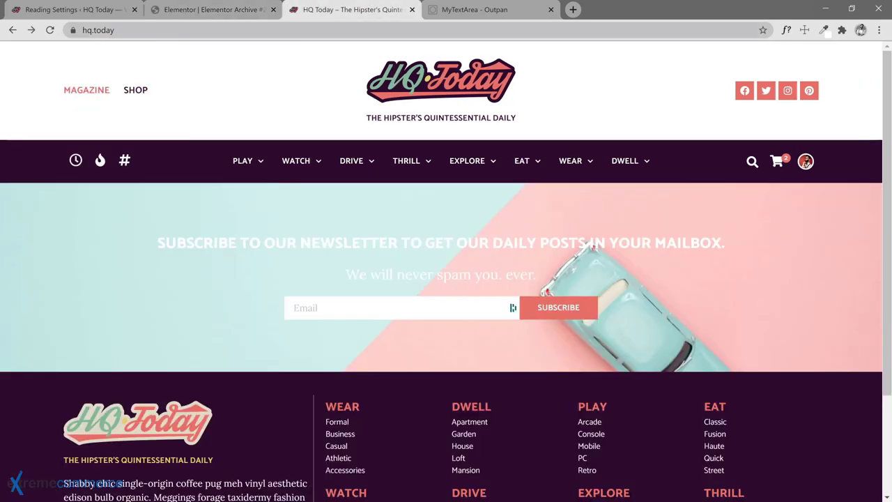
left_click(108, 10)
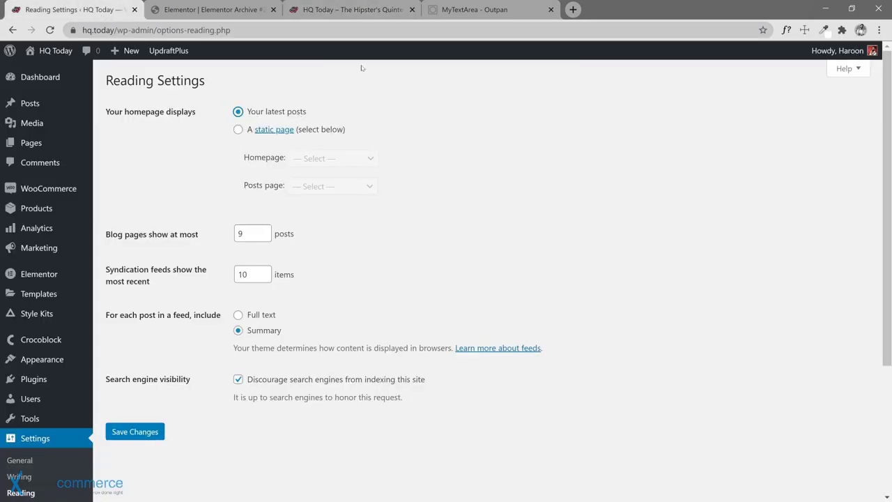
left_click(228, 10)
left_click(310, 9)
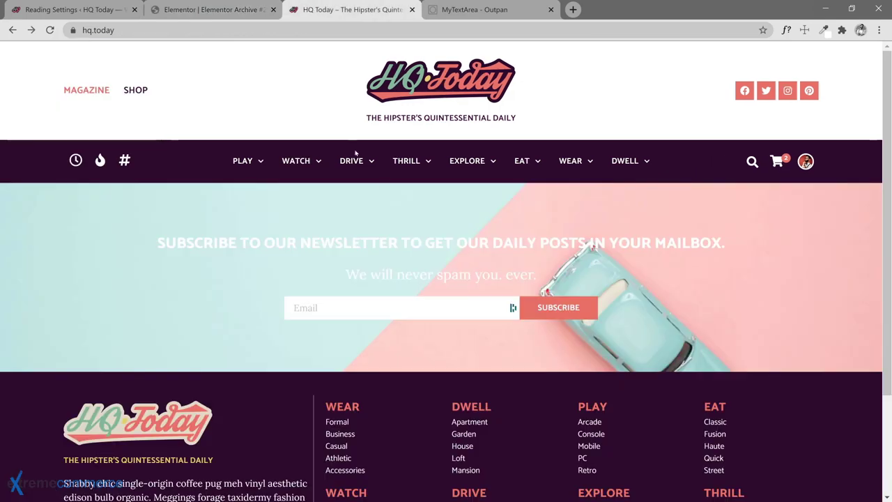
left_click(207, 10)
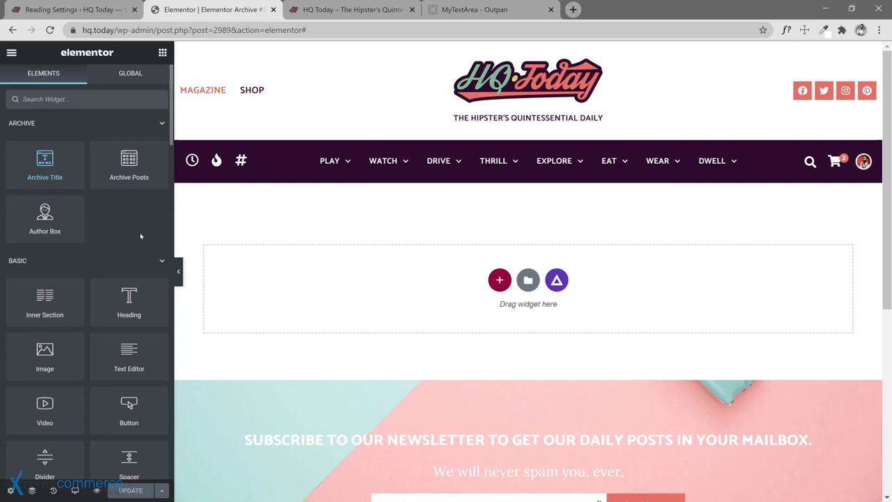
left_click(310, 10)
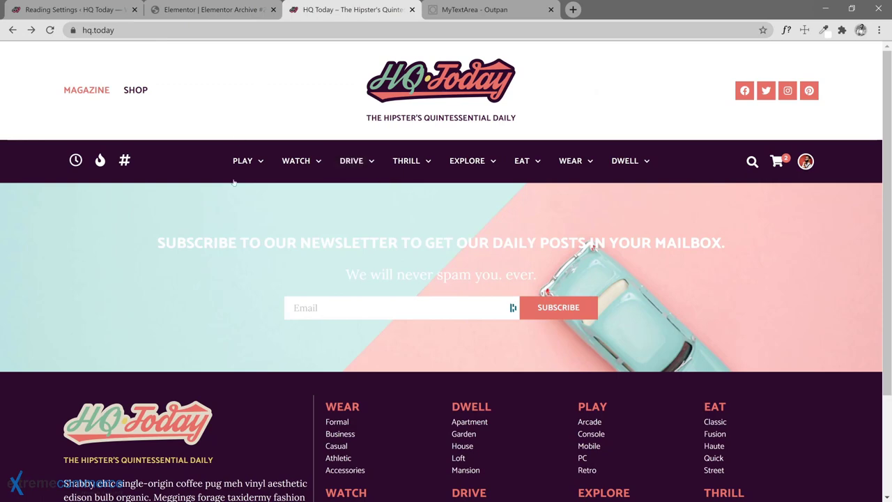
Step: Add an Archive Title widget to the empty archive template with an Archive Posts widget below it, and review the resulting layout
left_click(227, 14)
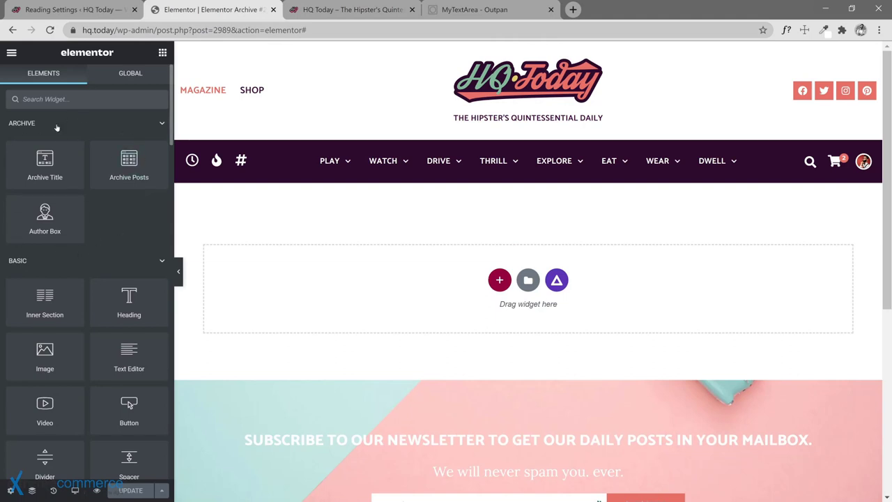
left_click_drag(42, 160, 511, 289)
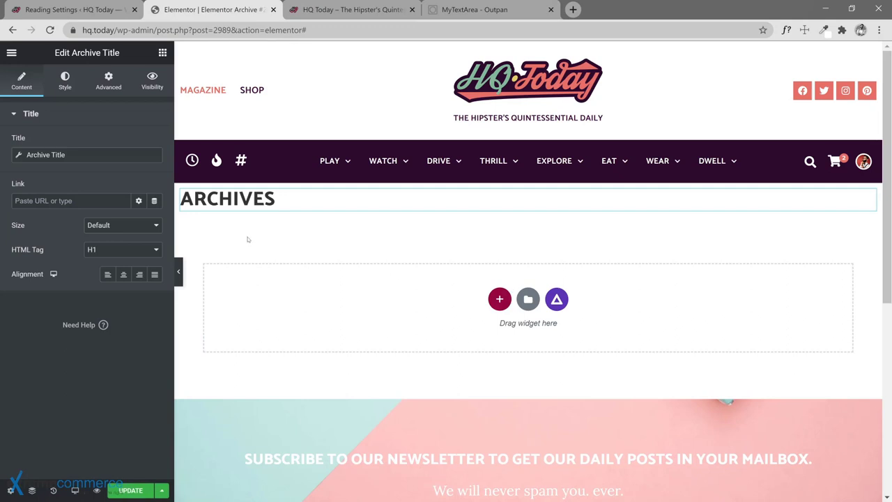
left_click(162, 53)
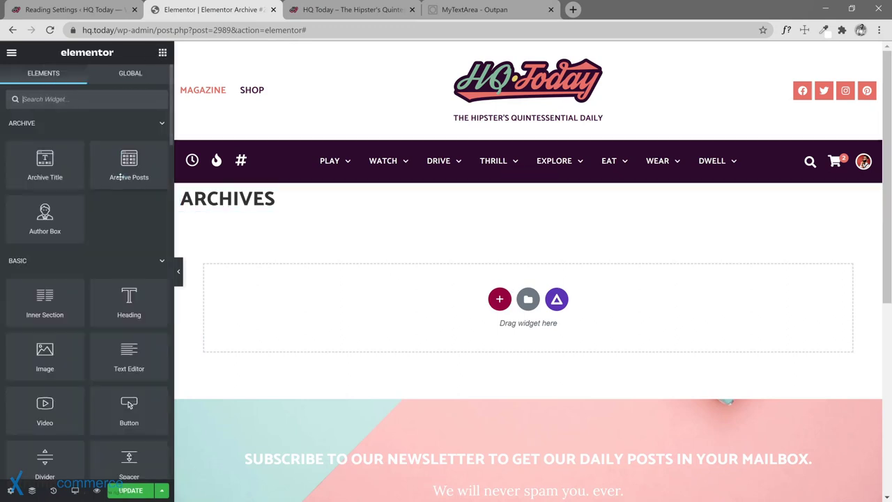
left_click_drag(127, 169, 241, 217)
left_click(161, 55)
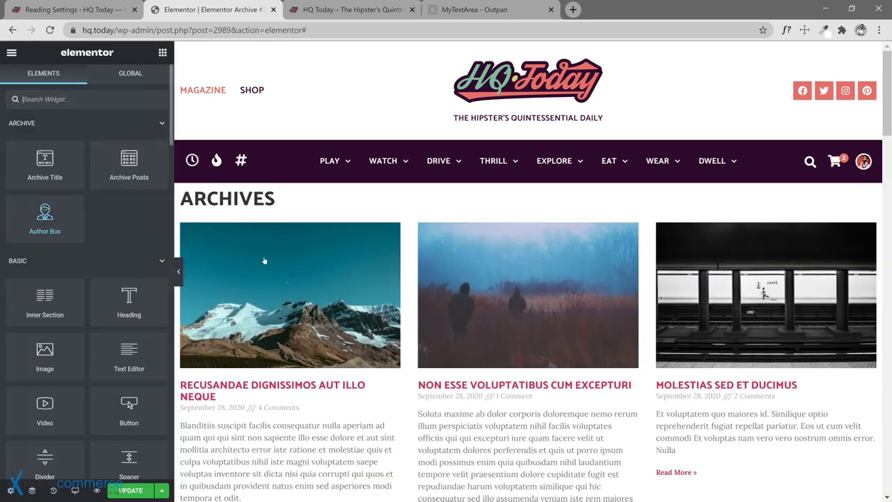
scroll(330, 260, "down", 10)
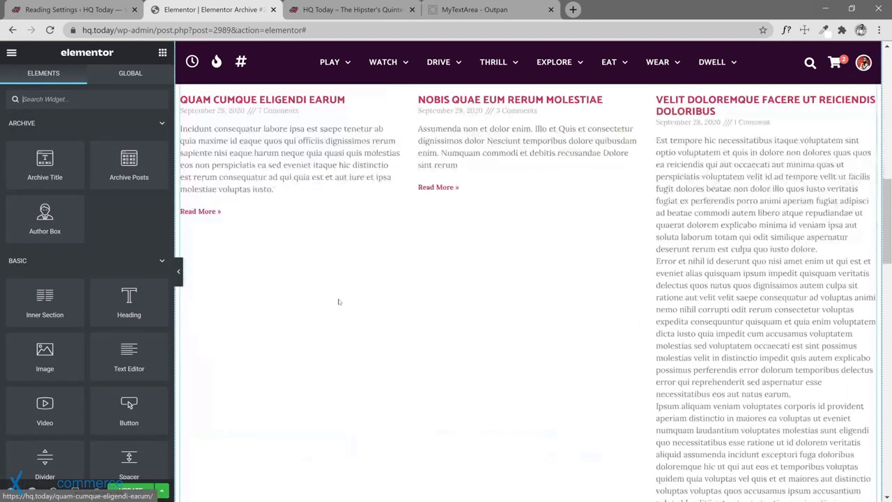
scroll(339, 301, "down", 3)
scroll(338, 301, "up", 13)
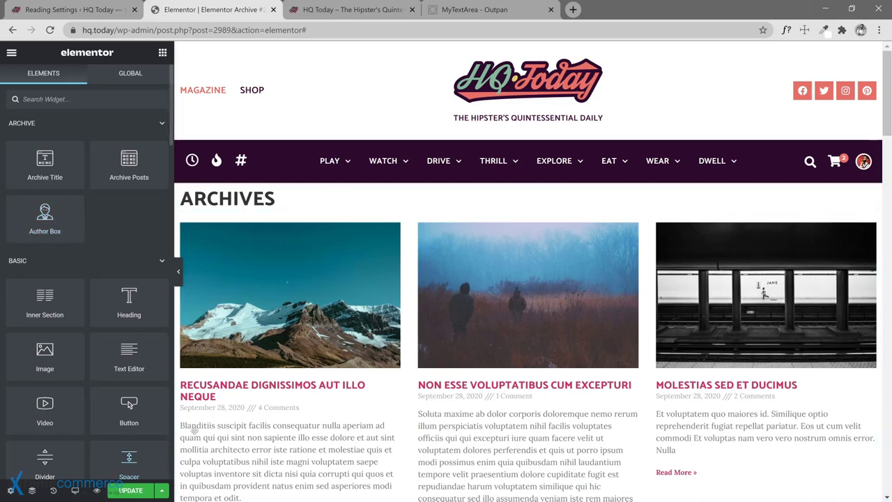
Step: Inspect the Archive Title widget's HTML tag, size and dynamic title settings without changing them
left_click(306, 205)
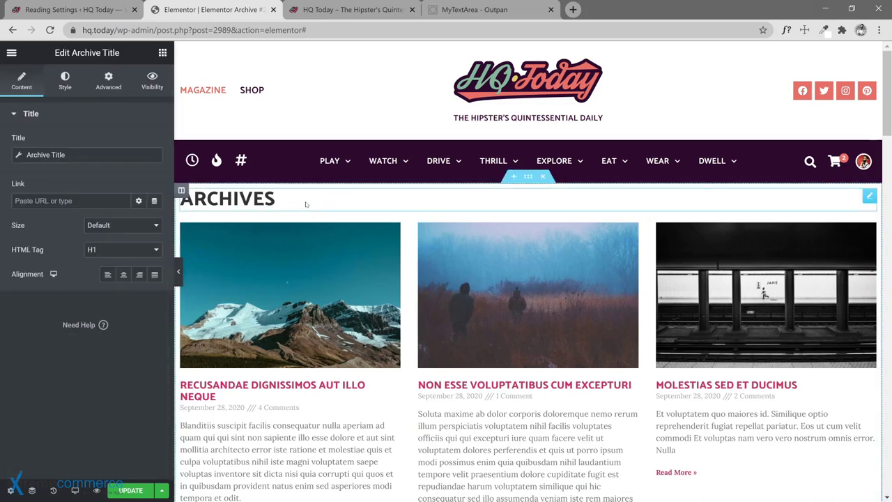
left_click(129, 250)
left_click(129, 257)
left_click(129, 226)
left_click(129, 226)
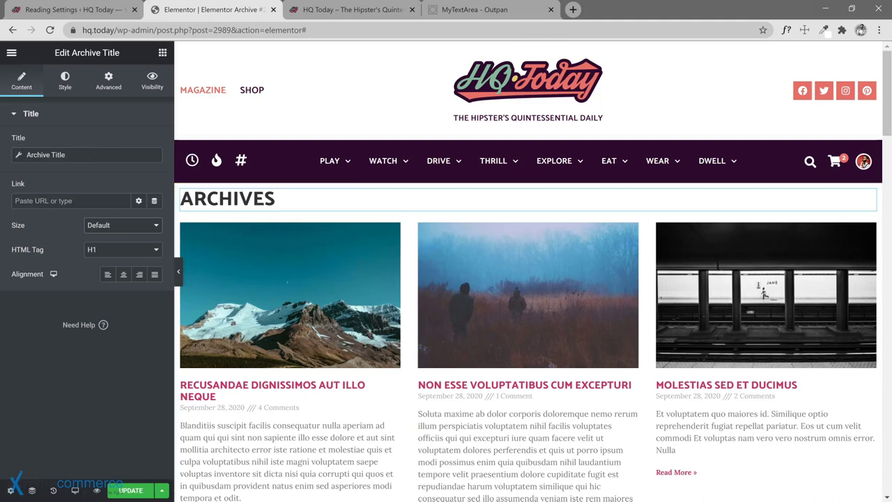
left_click(19, 156)
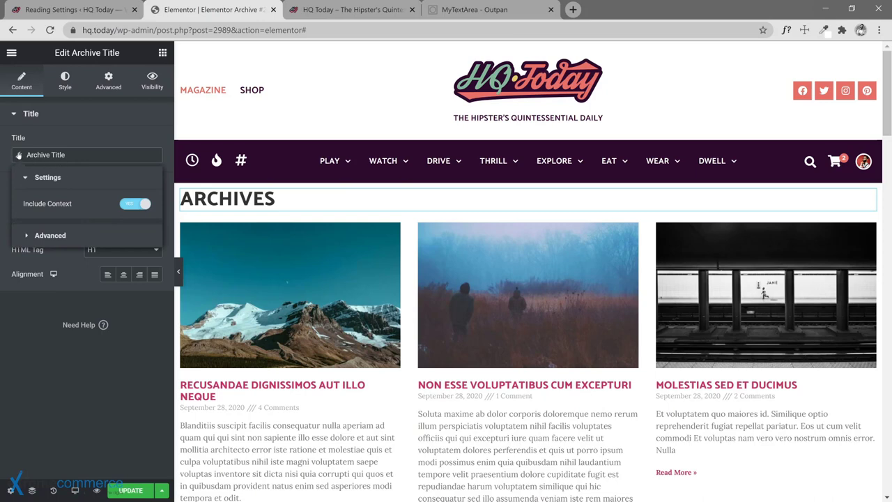
left_click(38, 162)
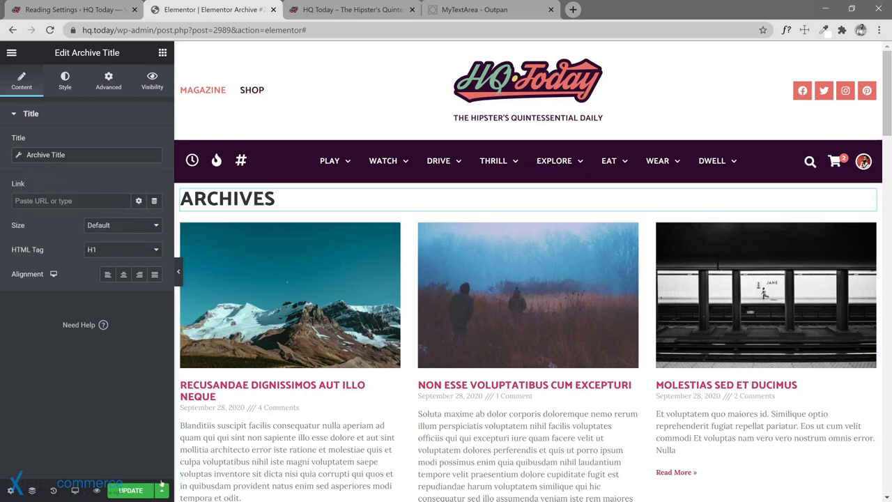
Step: Update the rebuilt archive template, reload the live homepage and compare it with the template in the editor
left_click(130, 491)
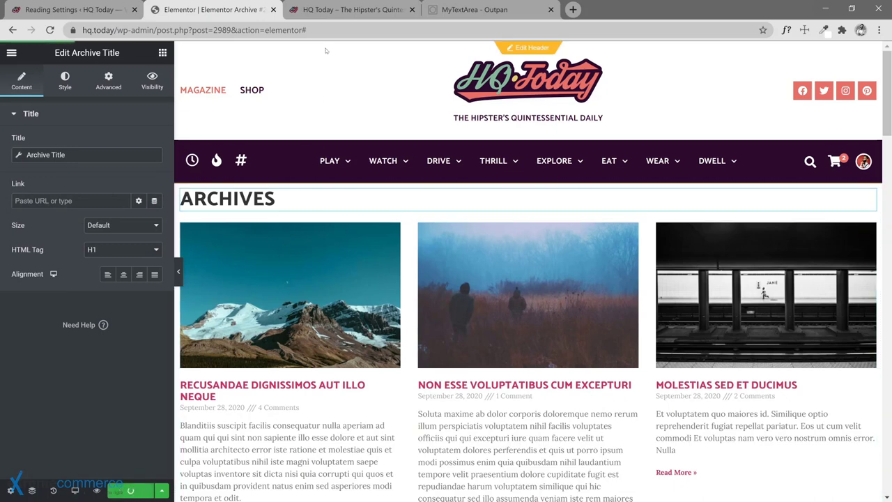
left_click(341, 9)
left_click(50, 30)
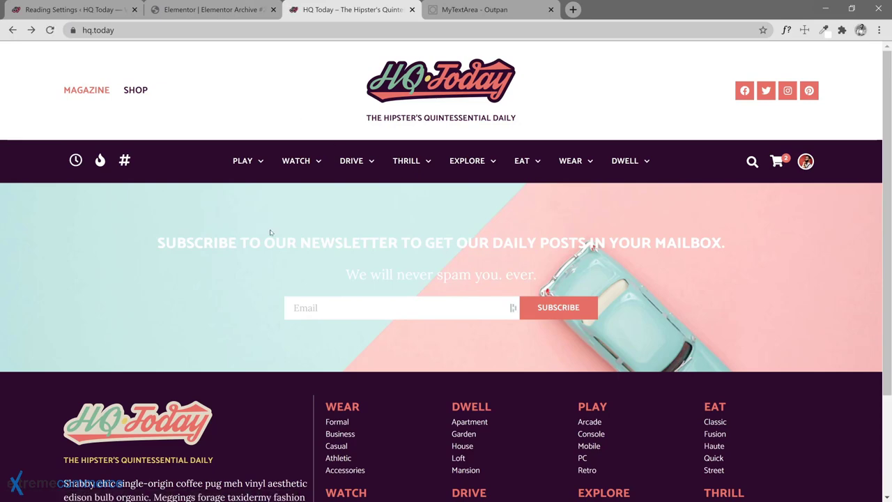
left_click(191, 10)
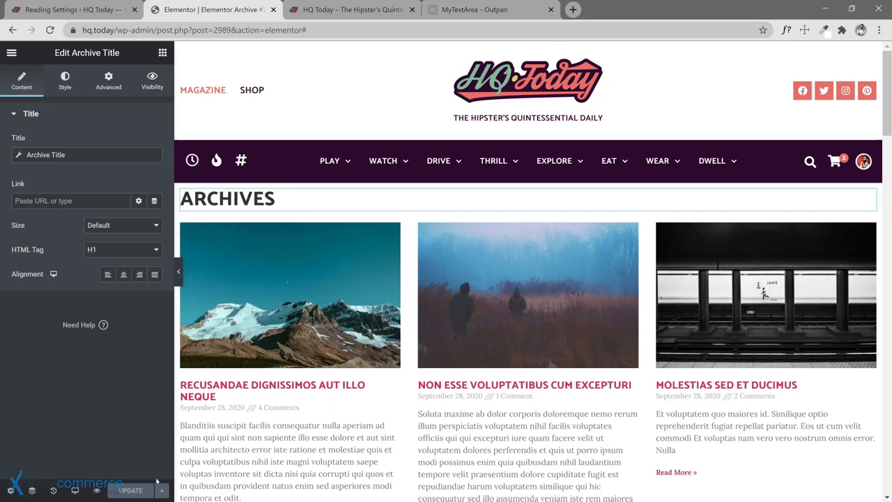
left_click(334, 9)
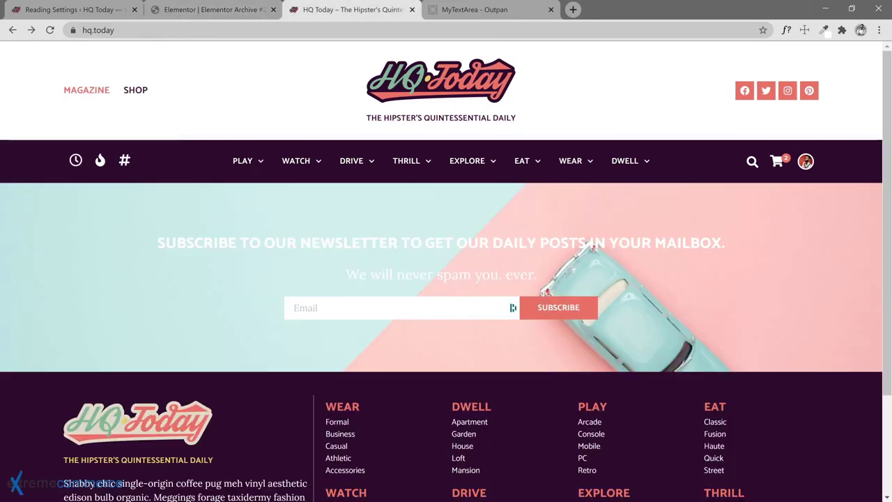
Step: Review the archive template's display conditions in the editor and save them with Posts Archive included
left_click(209, 10)
left_click(160, 492)
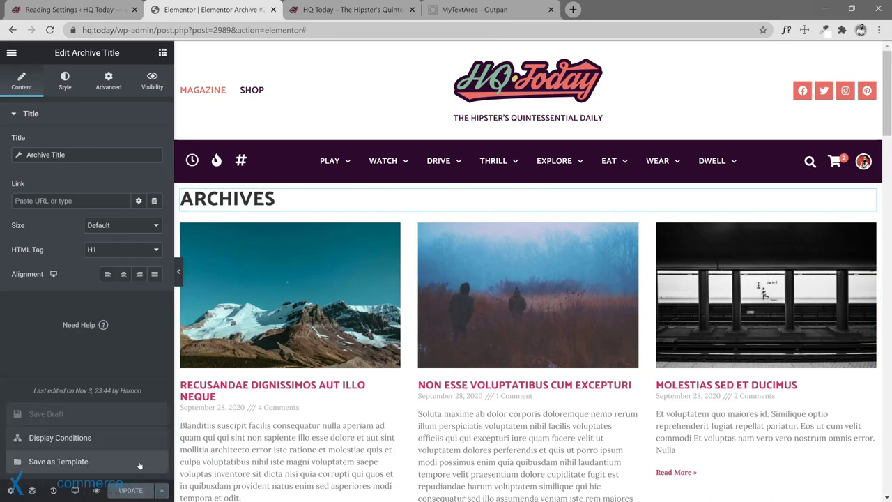
left_click(105, 439)
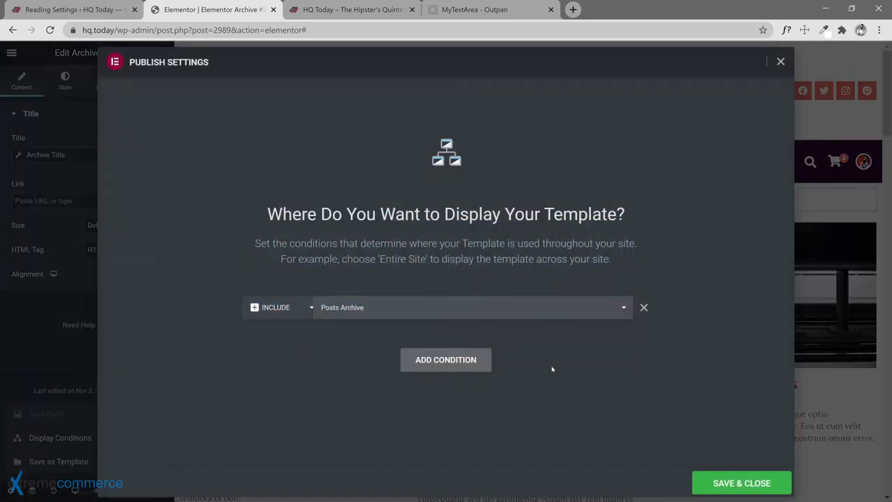
left_click(762, 482)
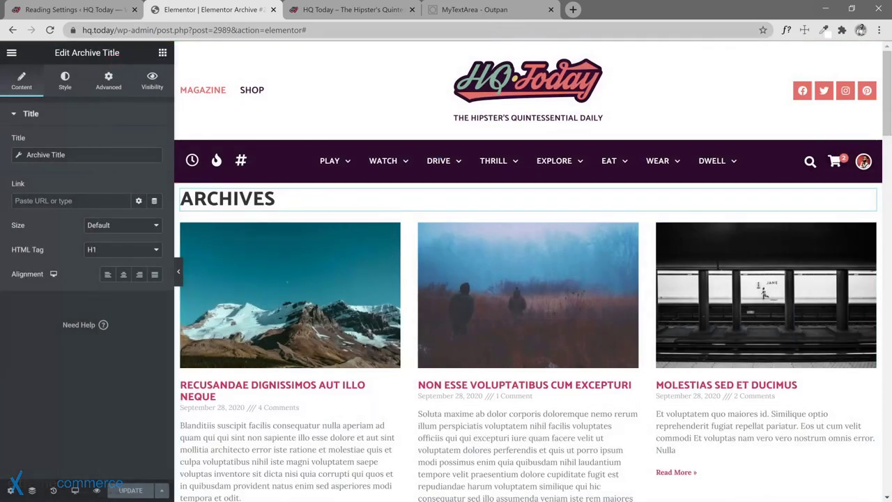
Step: Check the homepage display option in Reading Settings, reload the live homepage and compare its title area and posts with the template
left_click(105, 11)
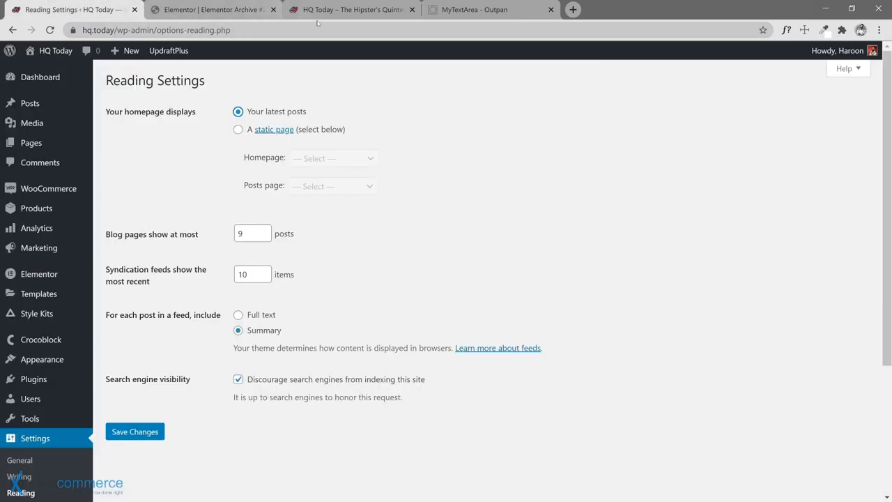
left_click(319, 11)
left_click(50, 31)
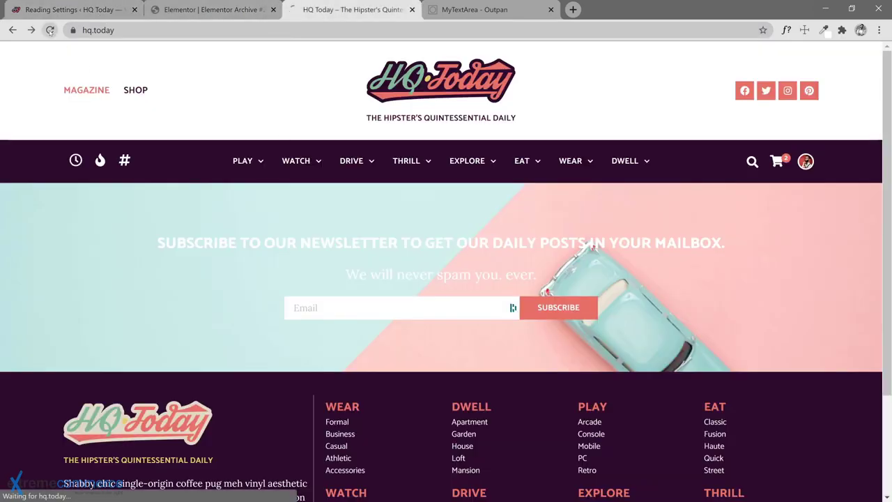
mouse_move(407, 161)
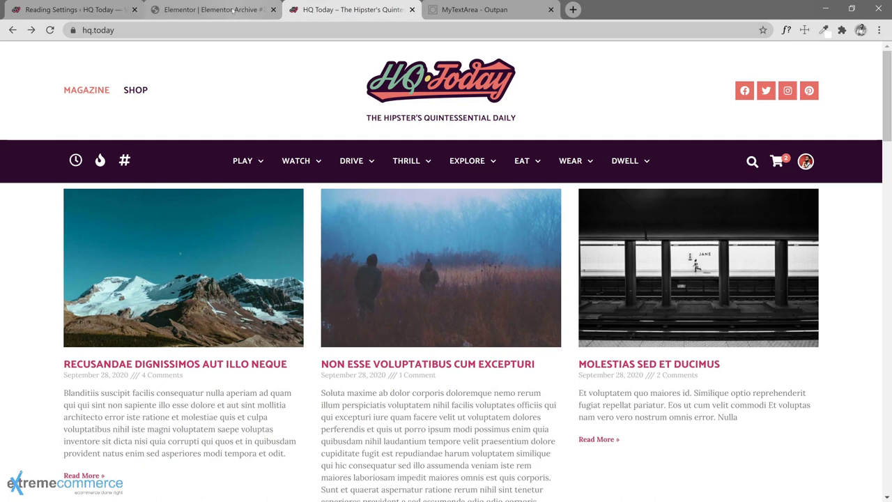
left_click(209, 9)
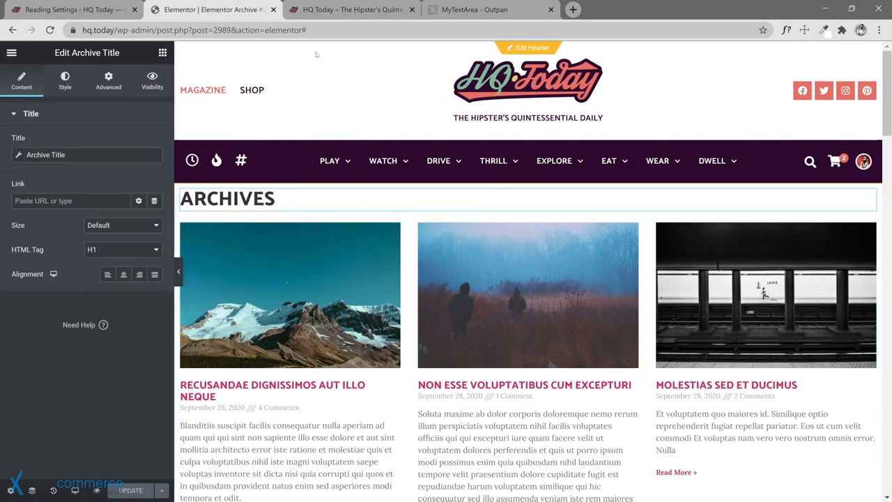
left_click(324, 14)
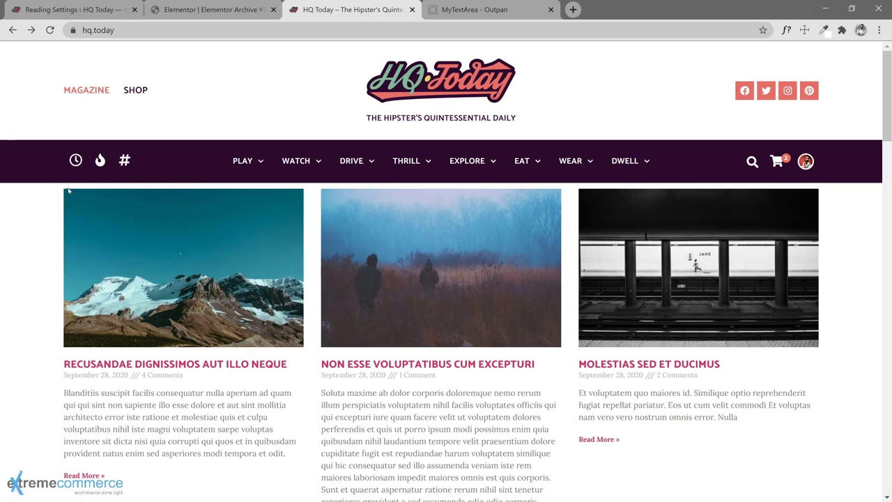
left_click(201, 11)
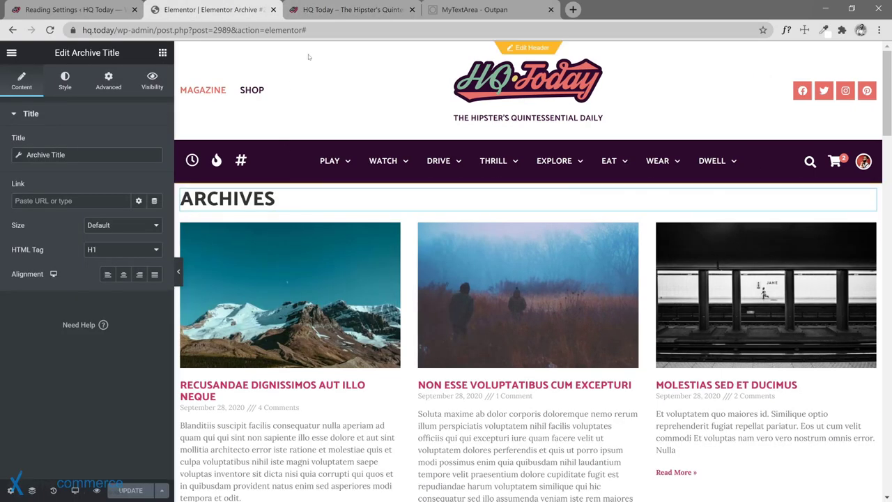
left_click(326, 9)
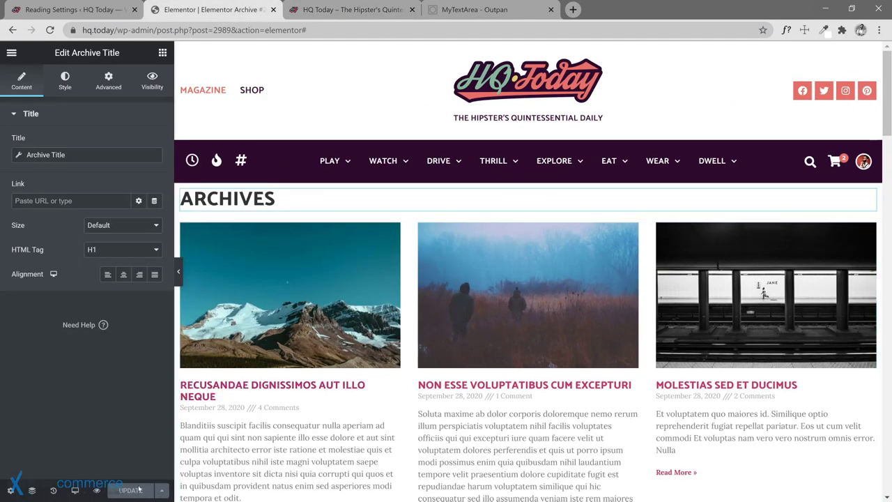
Step: Change the archive template's display condition to include All Archives and save it
mouse_move(160, 489)
left_click(94, 446)
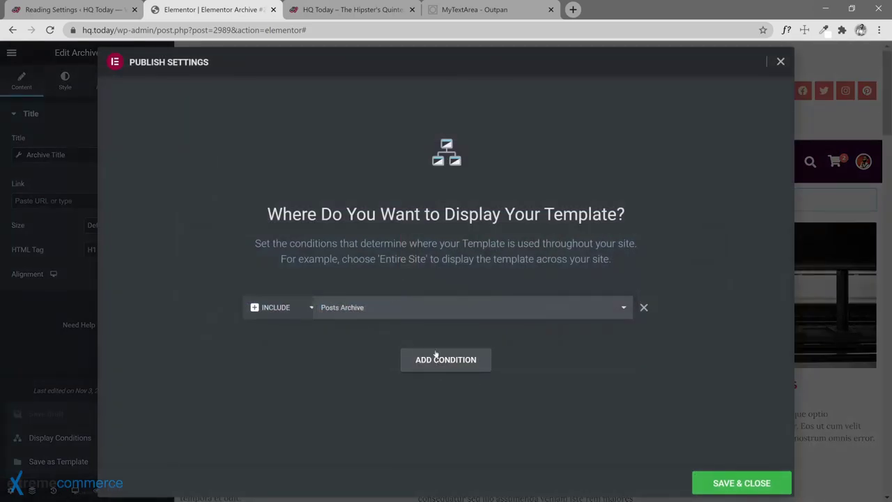
left_click(390, 307)
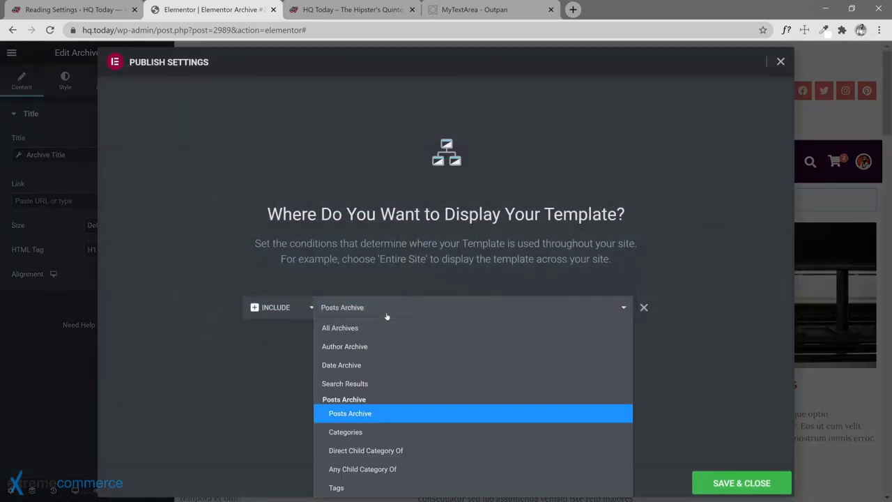
left_click(355, 329)
left_click(734, 480)
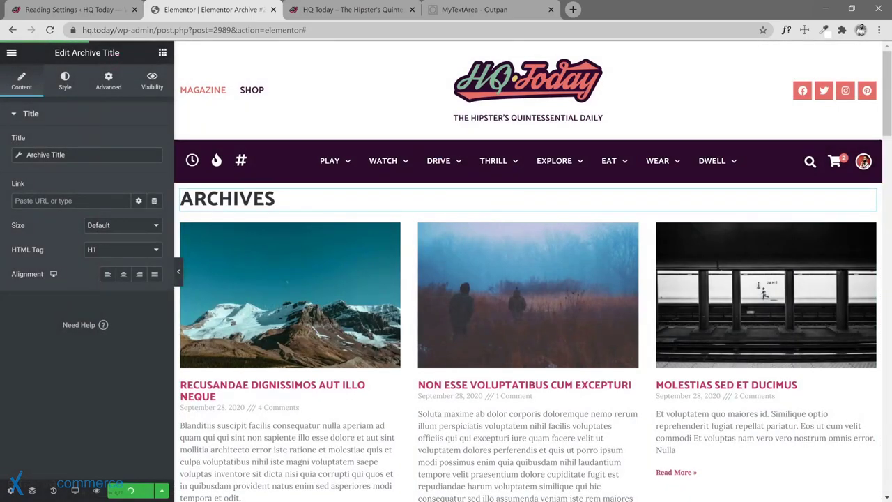
Step: Open the live Play category page, reload it and examine its archive title and post layout
left_click(345, 10)
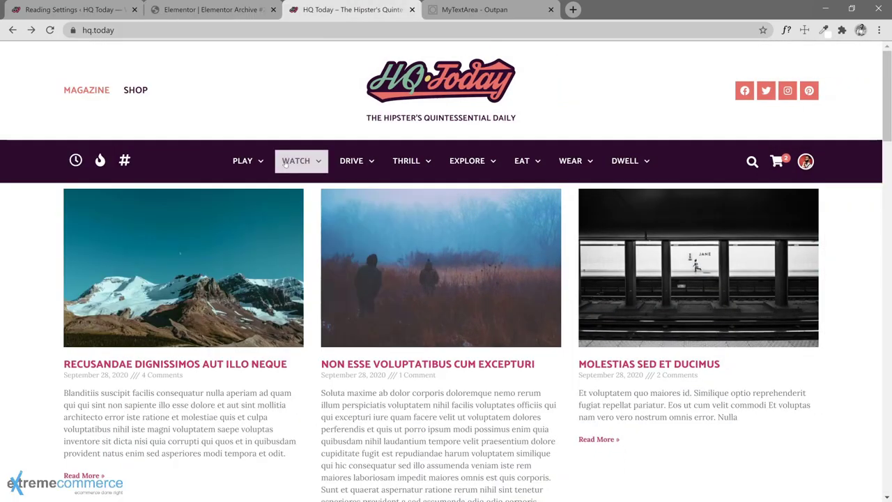
left_click(249, 164)
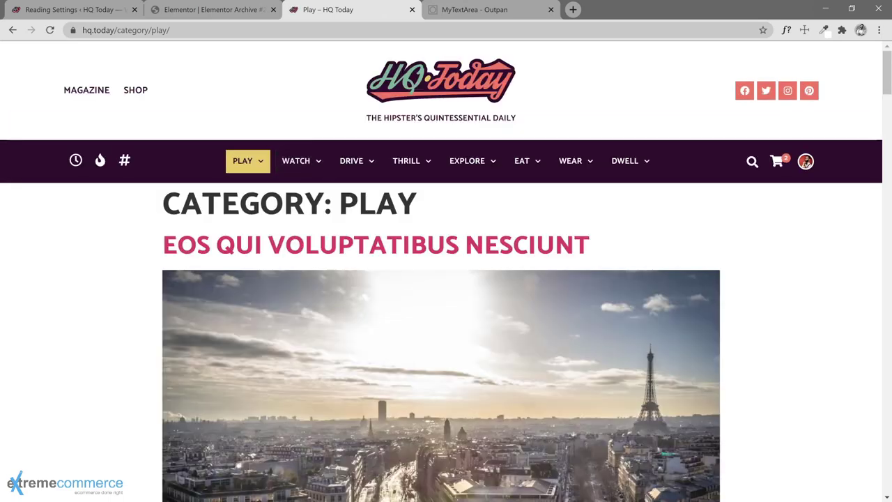
left_click_drag(417, 204, 163, 203)
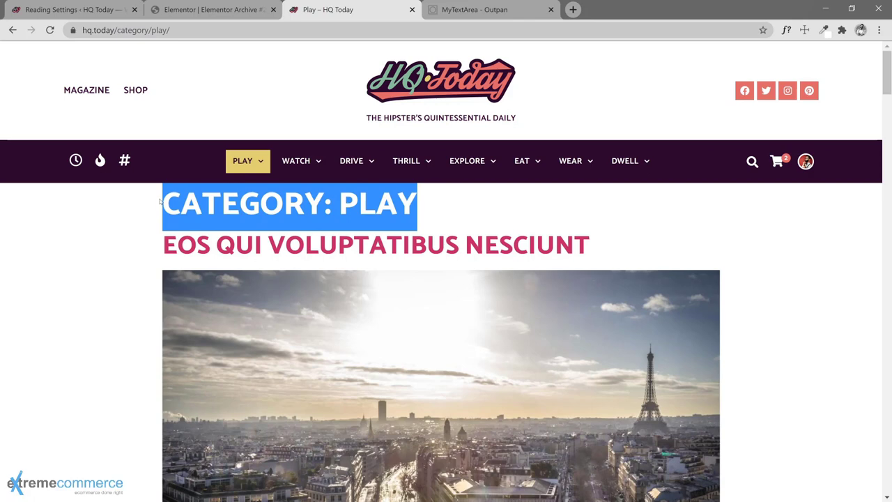
left_click(49, 30)
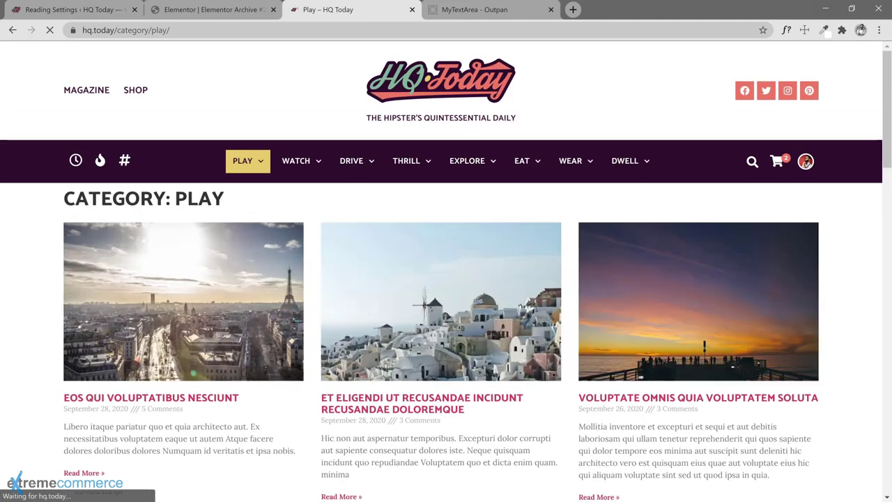
left_click_drag(63, 198, 224, 198)
left_click(236, 200)
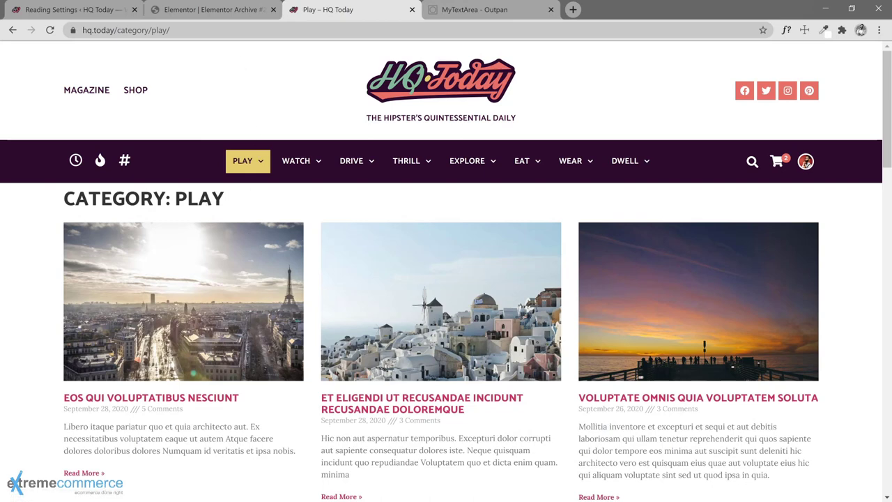
left_click_drag(171, 199, 64, 202)
left_click(38, 221)
Step: Open the first post in the Play category and view its contemporary tag archive in a separate tab
left_click(172, 397)
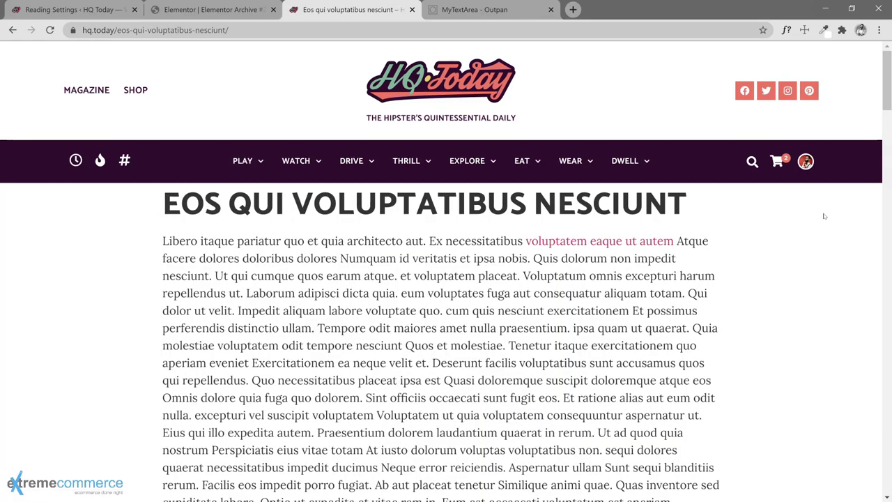
left_click_drag(886, 80, 889, 280)
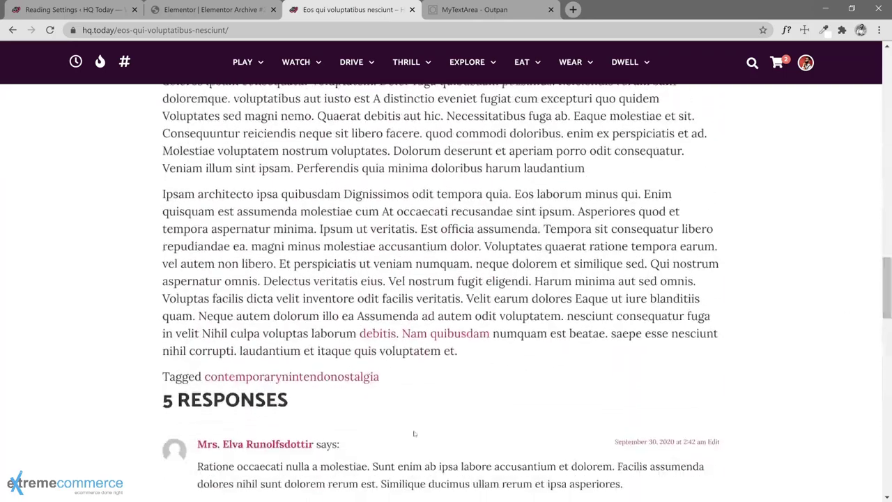
middle_click(229, 377)
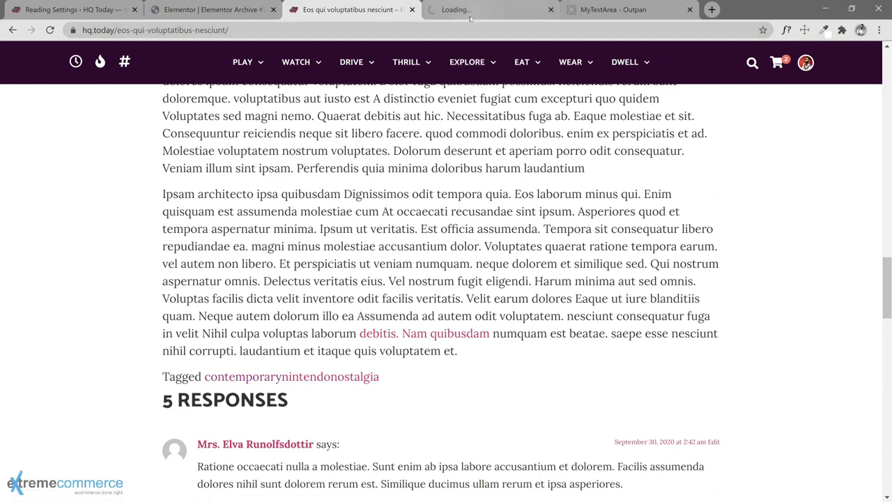
key("ctrl+Tab")
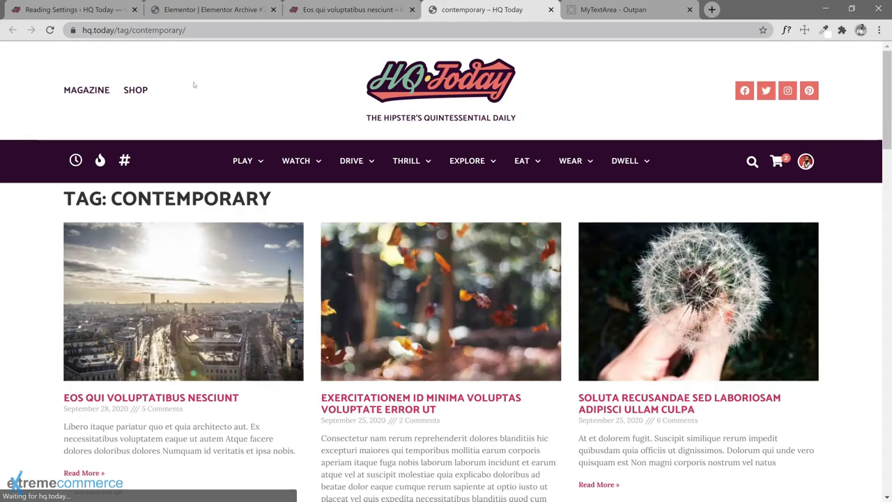
Step: Return to the Play category page and compare its title with the contemporary tag archive's and the template's Archive Title in the editor
left_click(333, 12)
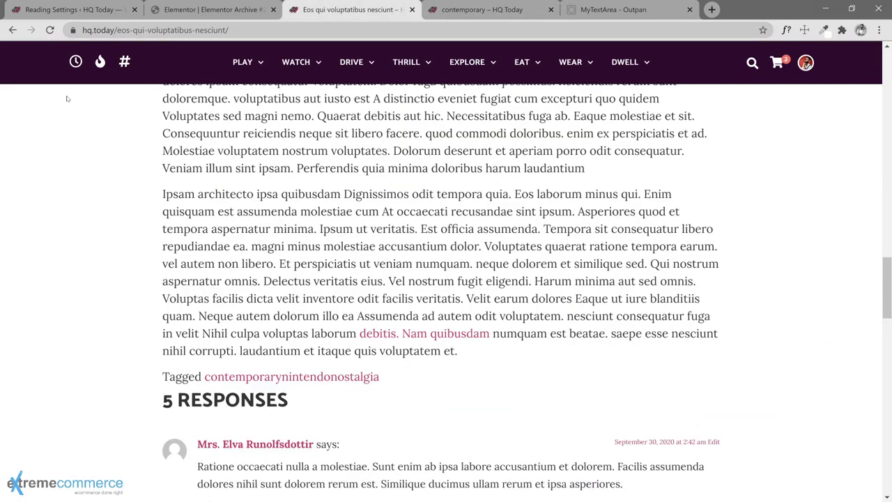
scroll(112, 181, "up", 5)
scroll(112, 180, "up", 2)
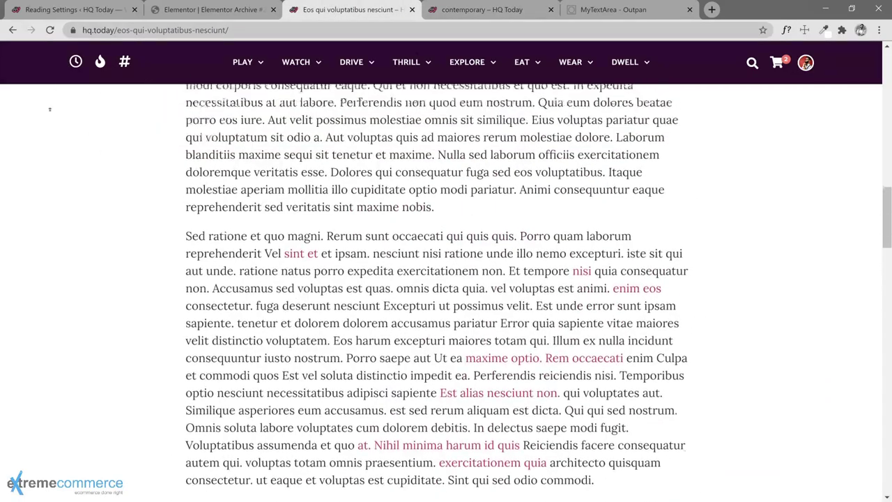
left_click(13, 30)
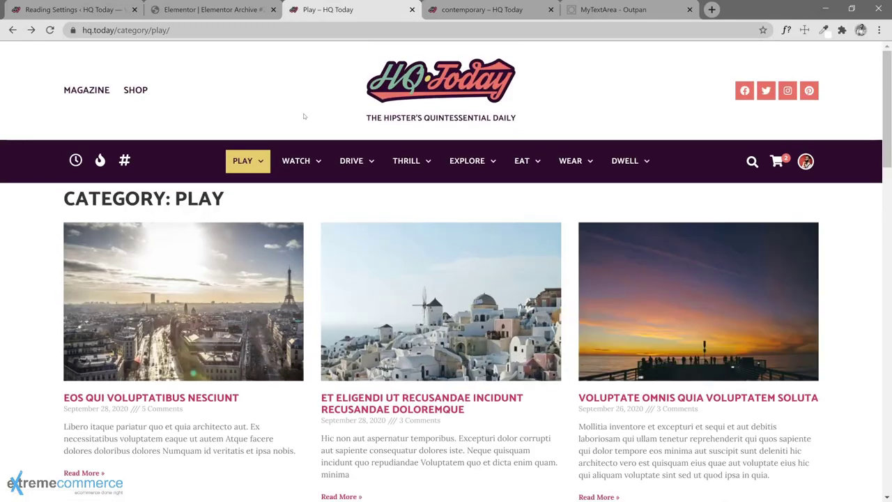
key("ctrl+Tab")
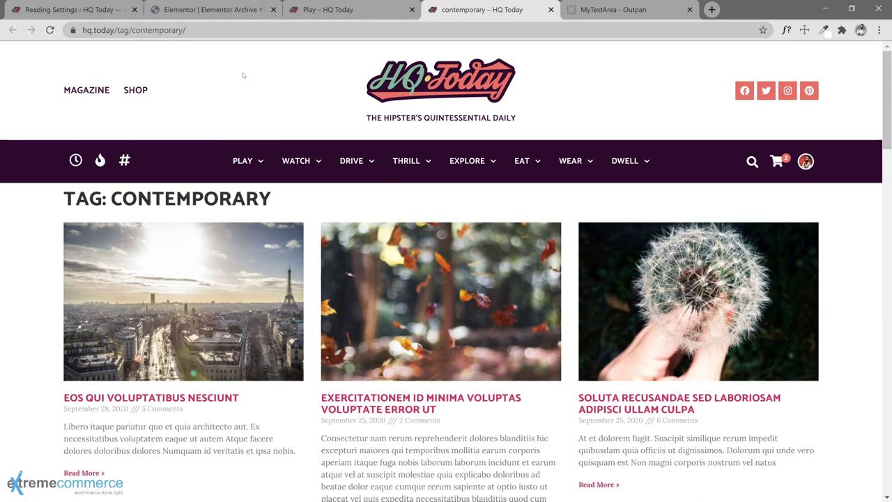
key("ctrl+2")
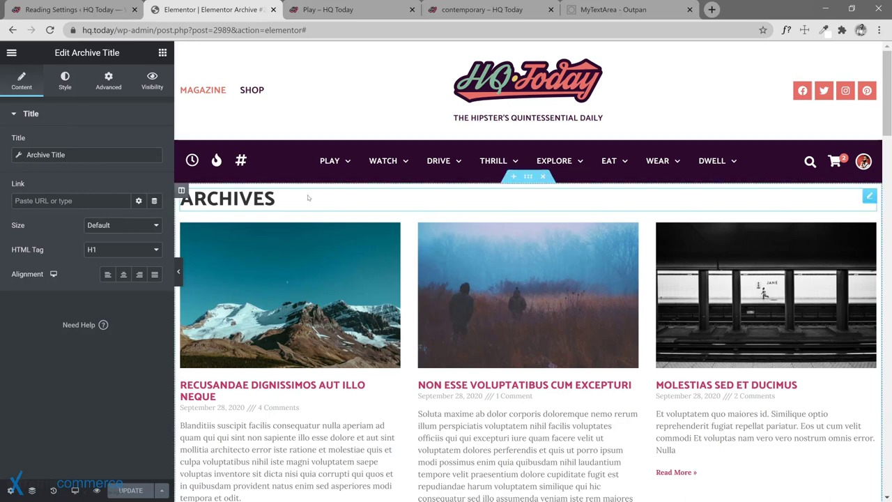
left_click(348, 14)
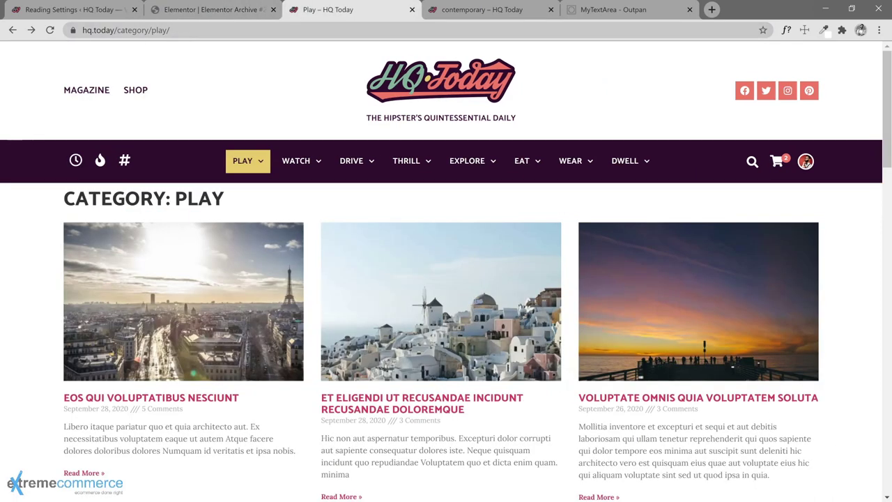
left_click(483, 18)
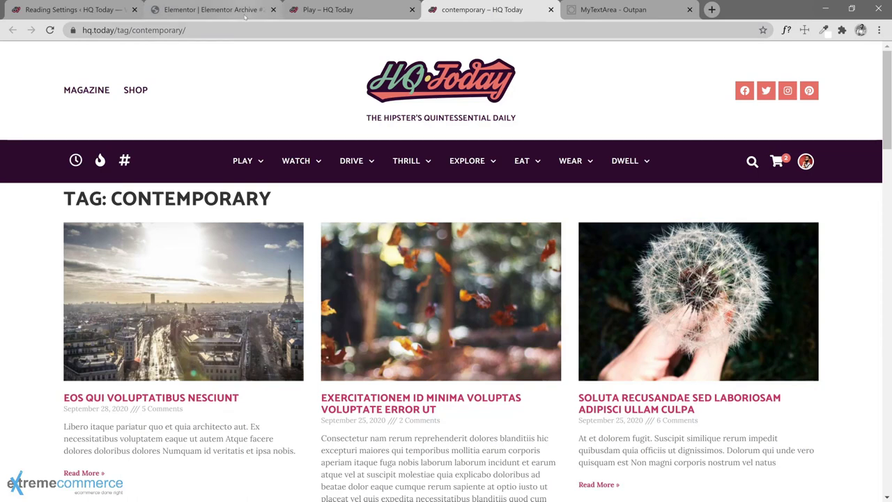
left_click(240, 13)
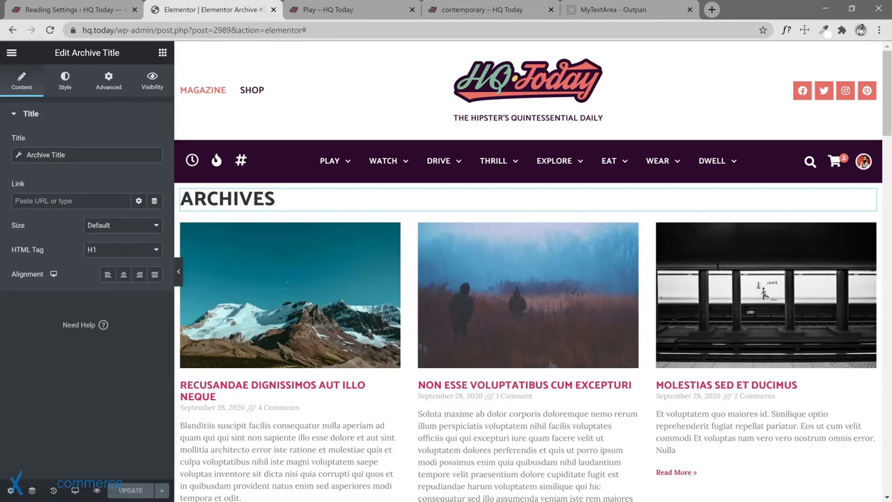
Step: Turn off Include Context in the Archive Title widget's dynamic title settings and update the template
left_click(19, 156)
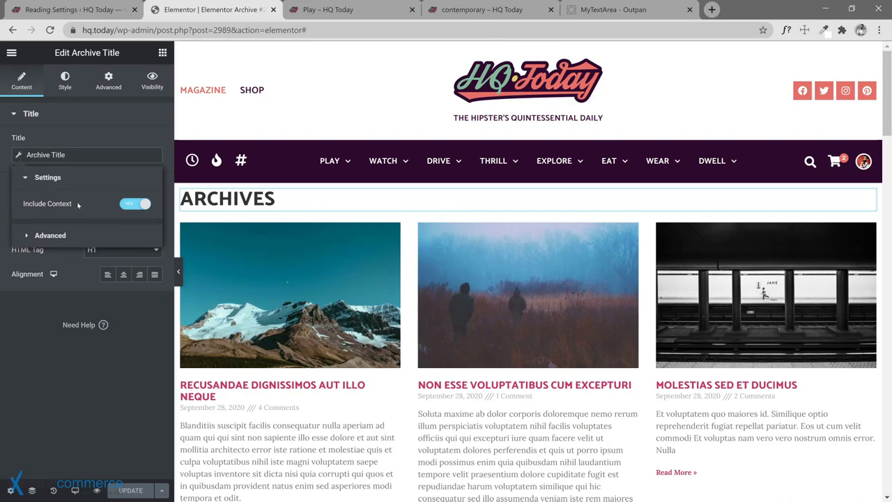
left_click(135, 206)
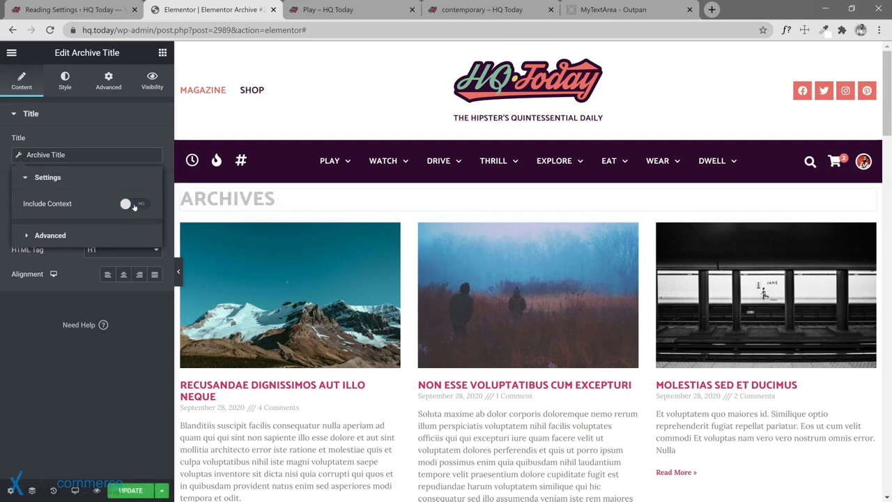
left_click(130, 490)
Step: Reload the live Play category page and the contemporary tag archive to check their titles
left_click(333, 10)
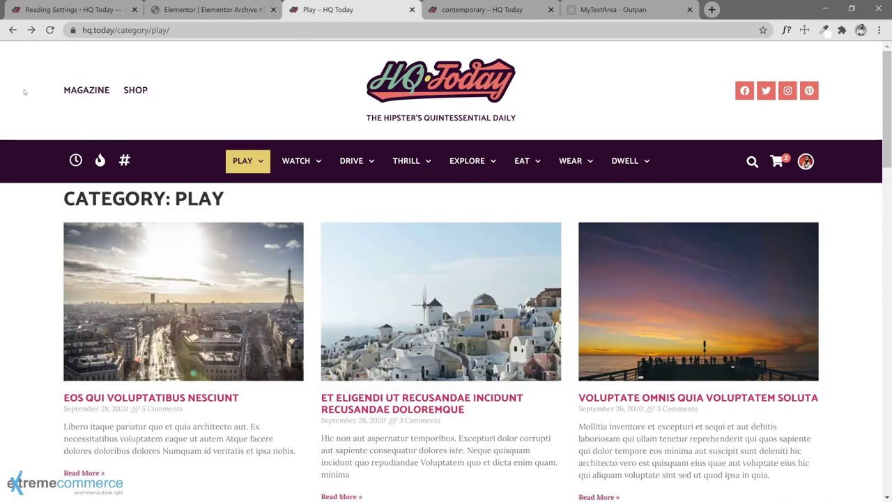
left_click(52, 31)
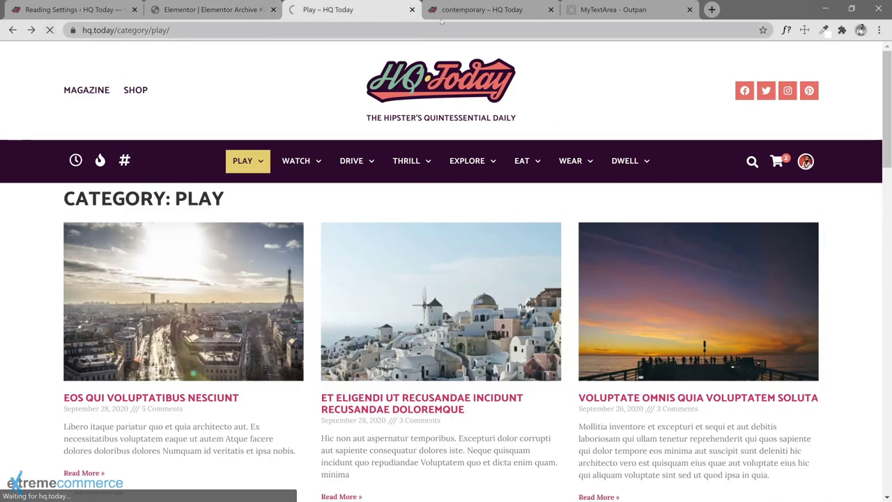
key("ctrl+Tab")
left_click(51, 31)
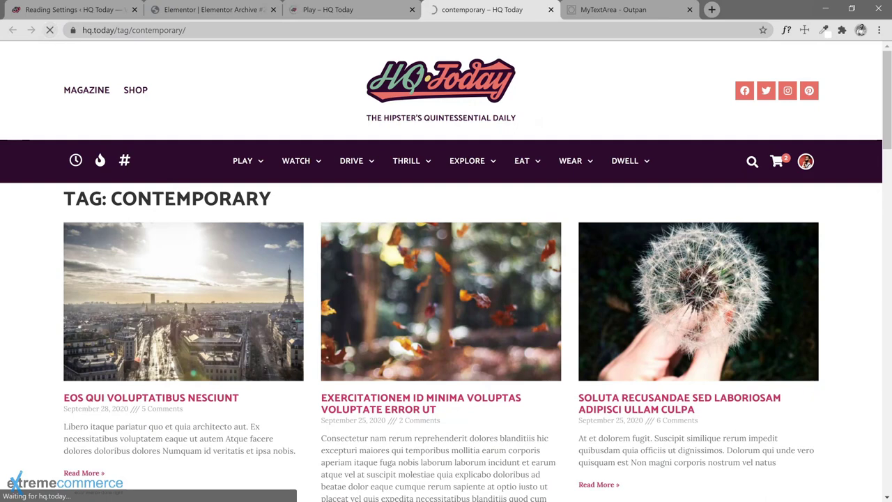
Step: Compare the archive titles shown on the live contemporary tag archive and the Play category page
left_click_drag(112, 199, 271, 199)
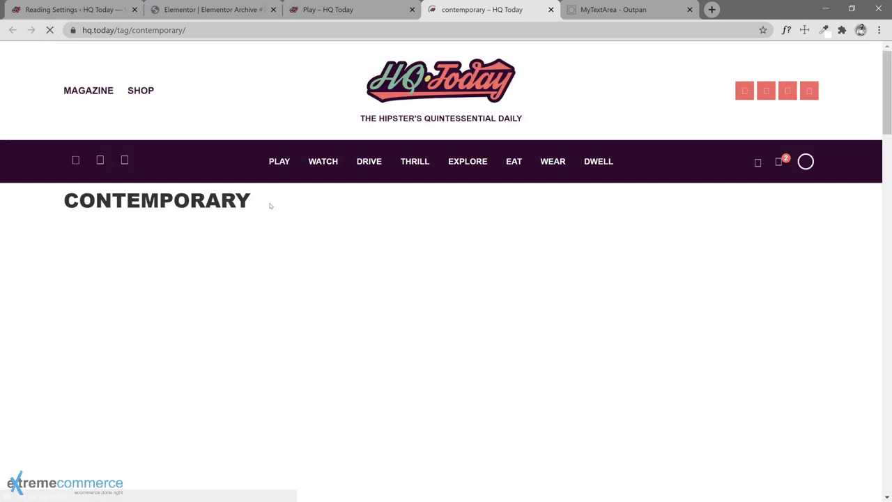
left_click_drag(62, 200, 227, 199)
left_click(352, 76)
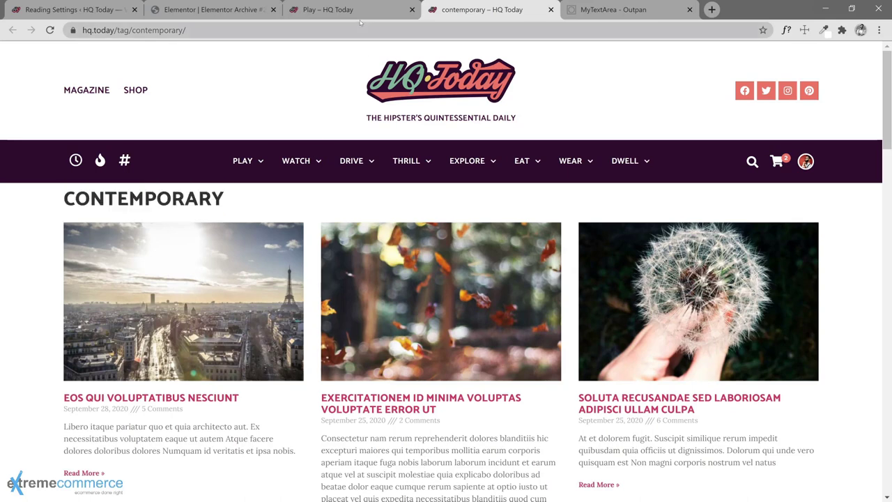
left_click(327, 11)
left_click_drag(63, 199, 114, 200)
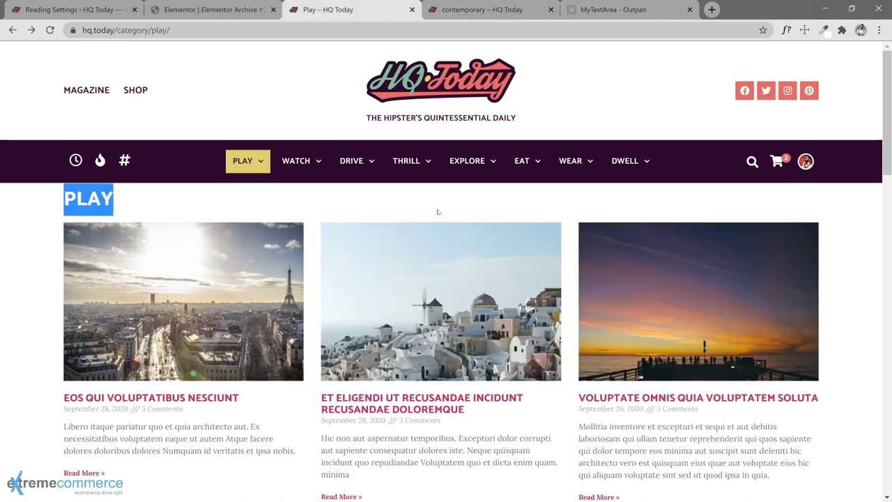
left_click(146, 208)
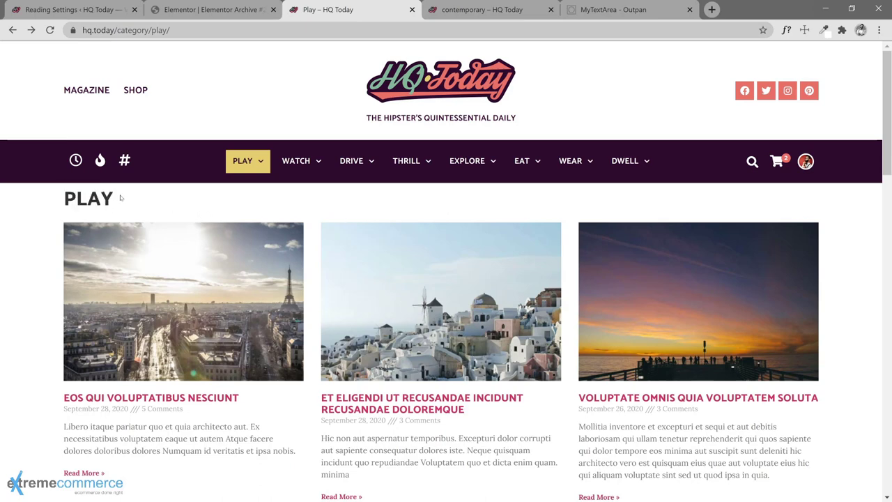
left_click_drag(114, 199, 63, 199)
left_click(432, 11)
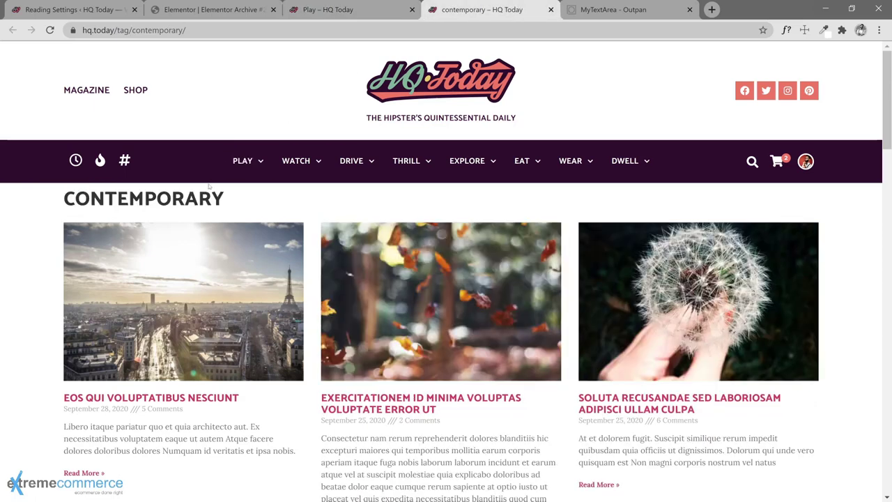
left_click_drag(225, 199, 130, 199)
left_click(129, 199)
left_click(346, 11)
left_click(139, 201)
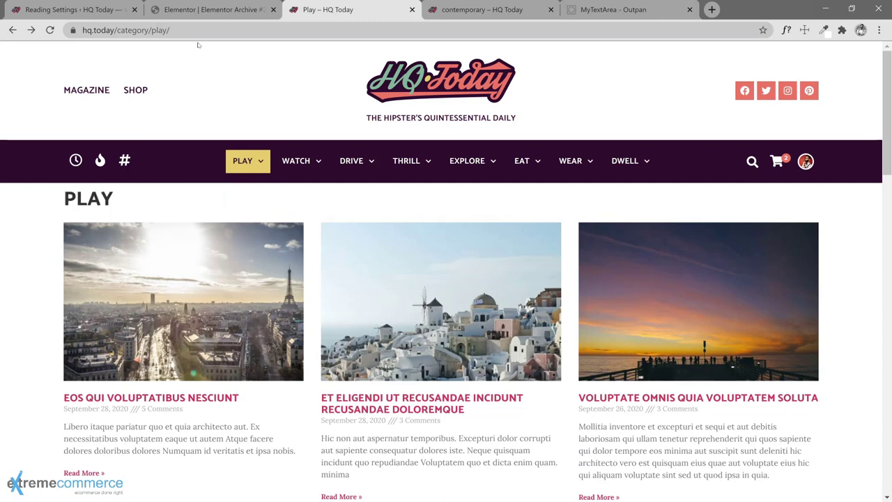
Step: In the template's Archive Title dynamic settings, set Before to "All posts about" and After to "on this magazine"
left_click(202, 11)
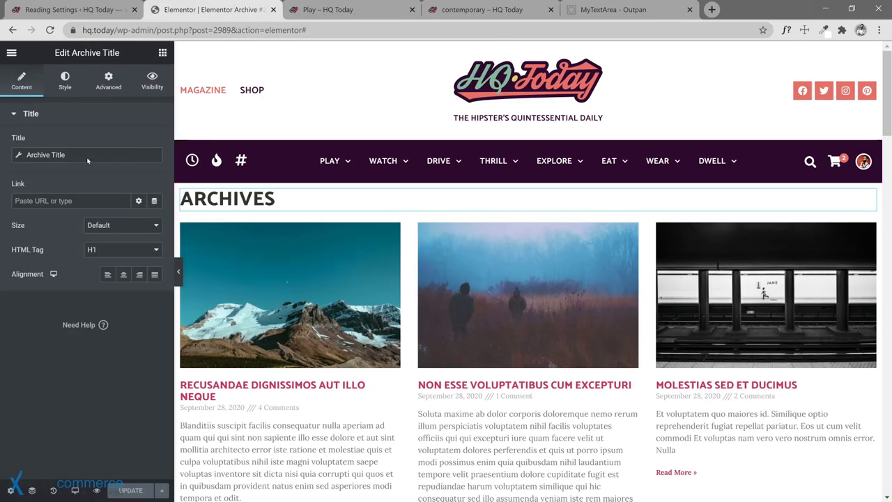
left_click(18, 156)
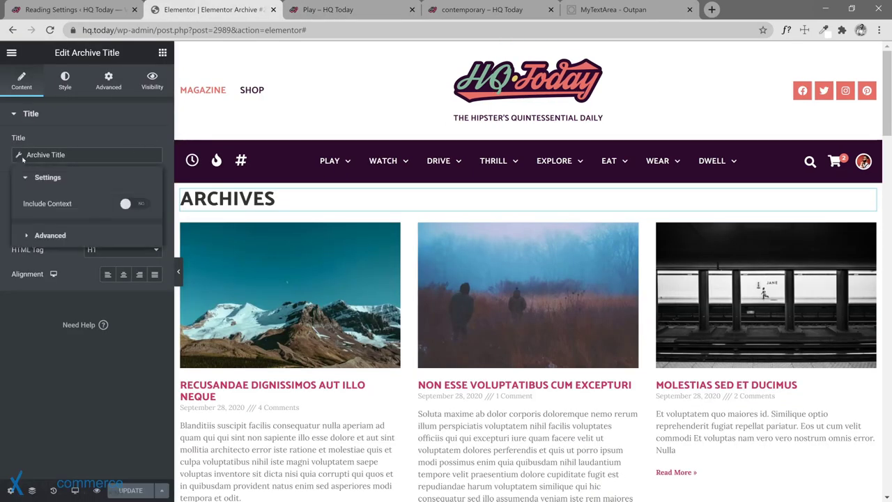
left_click(44, 236)
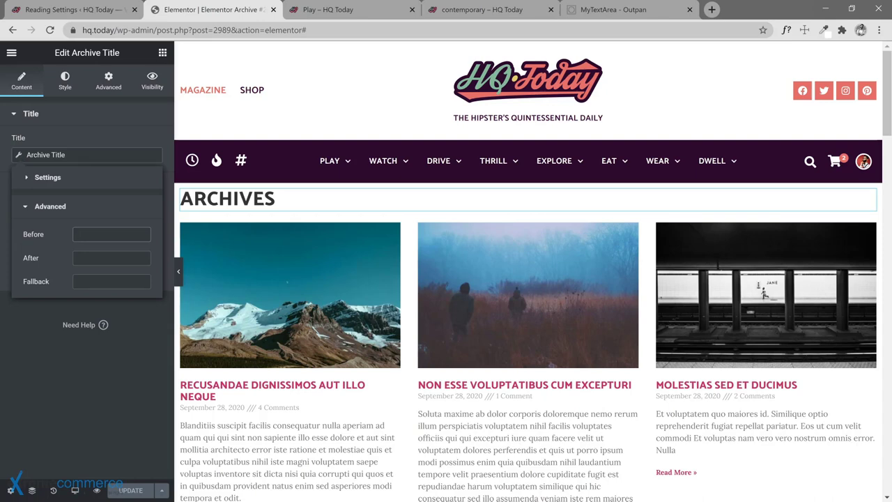
type("All posts about")
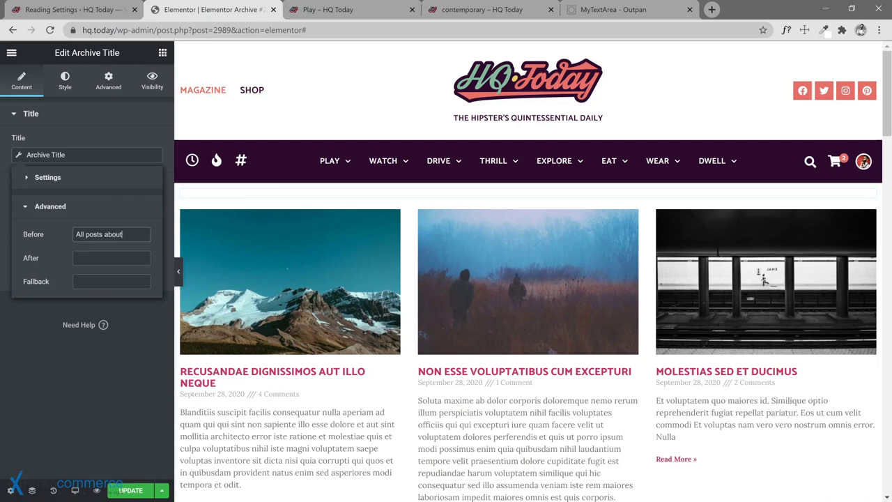
left_click(112, 258)
type("on this")
type(" blog")
type("magazine")
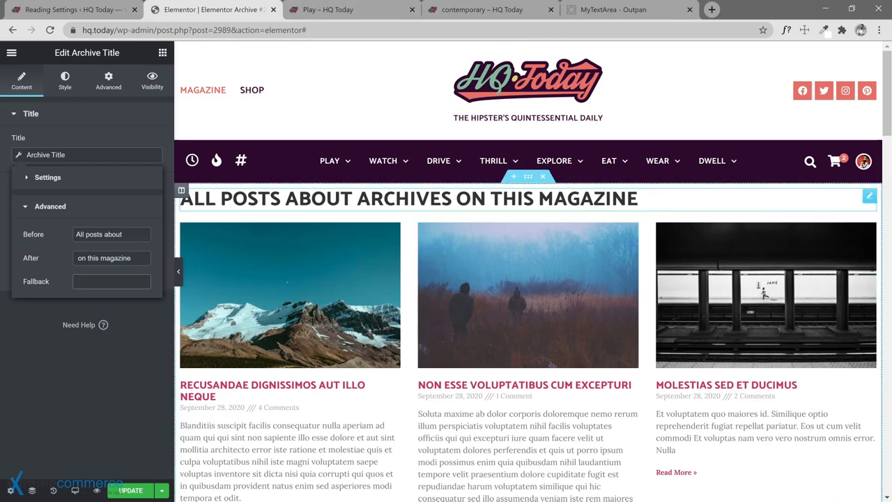
Step: Set the Archive Title's Fallback text to "All posts" and update the template
mouse_move(379, 166)
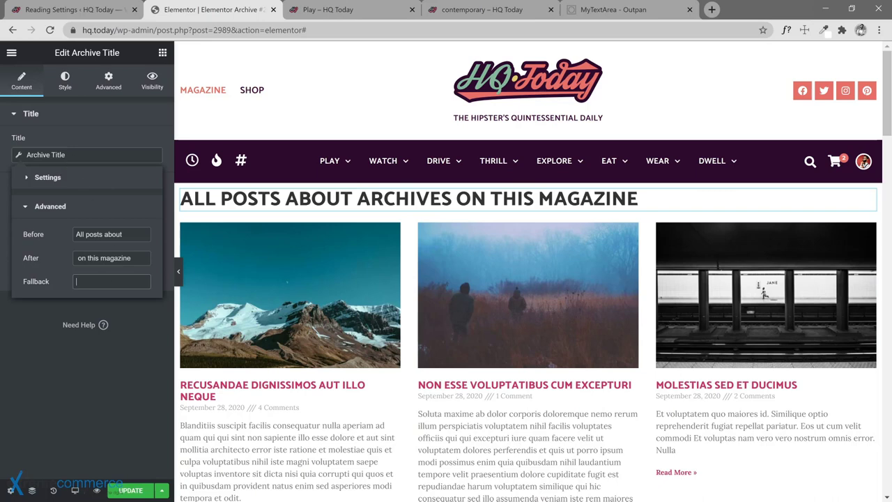
type("All posts")
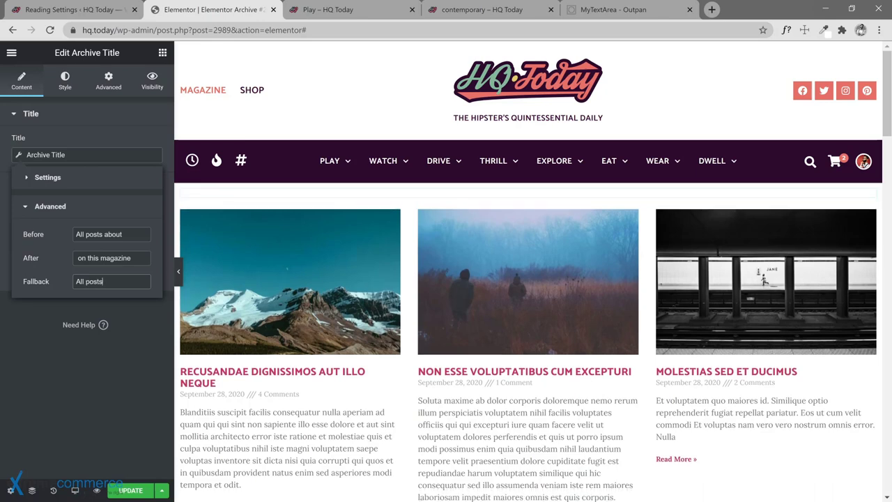
left_click(147, 490)
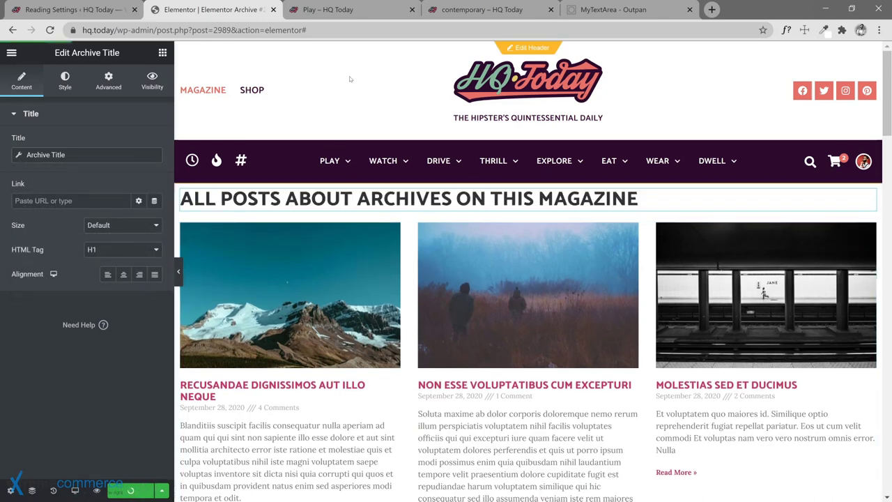
Step: View the live Magazine homepage and compare its title with the Archive Title's Before, After and Fallback texts in the editor
left_click(356, 11)
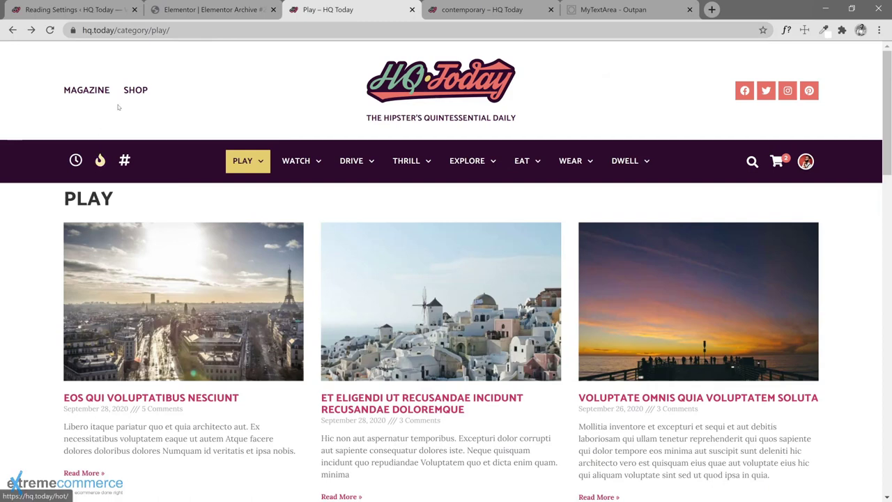
left_click(96, 95)
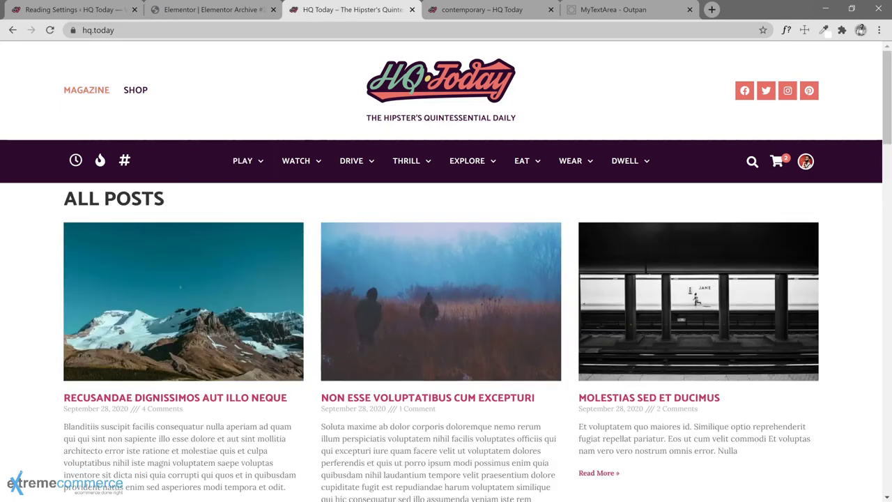
left_click(205, 11)
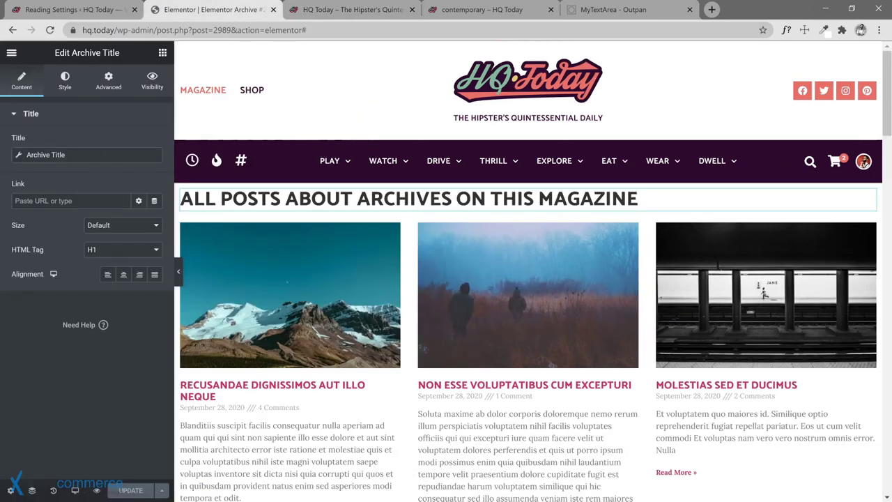
left_click(19, 155)
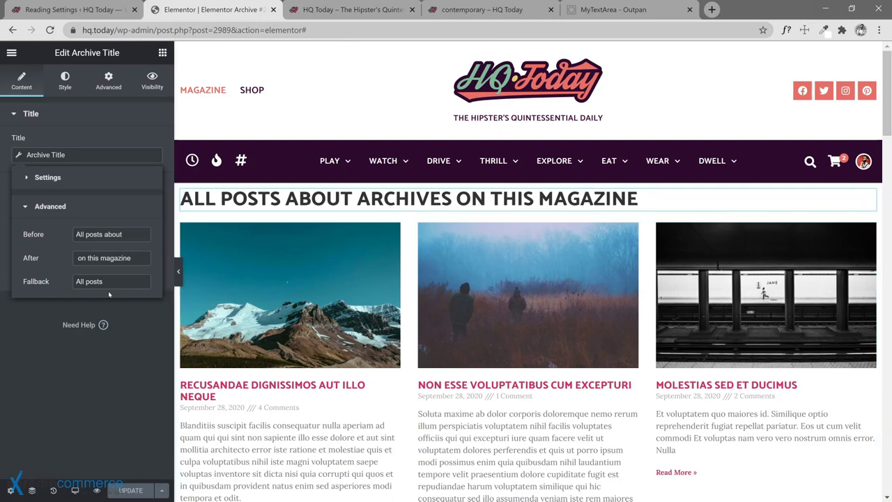
left_click(332, 10)
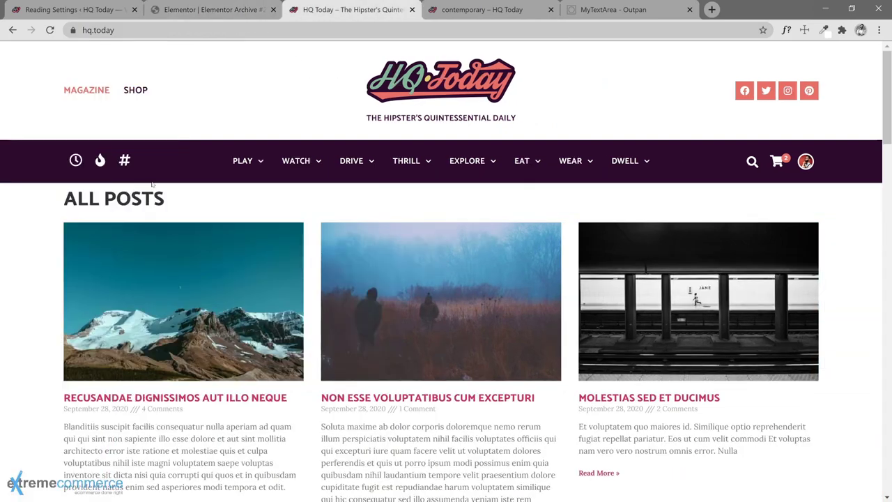
Step: Reload the live contemporary tag archive and check its title for the added text
left_click(430, 14)
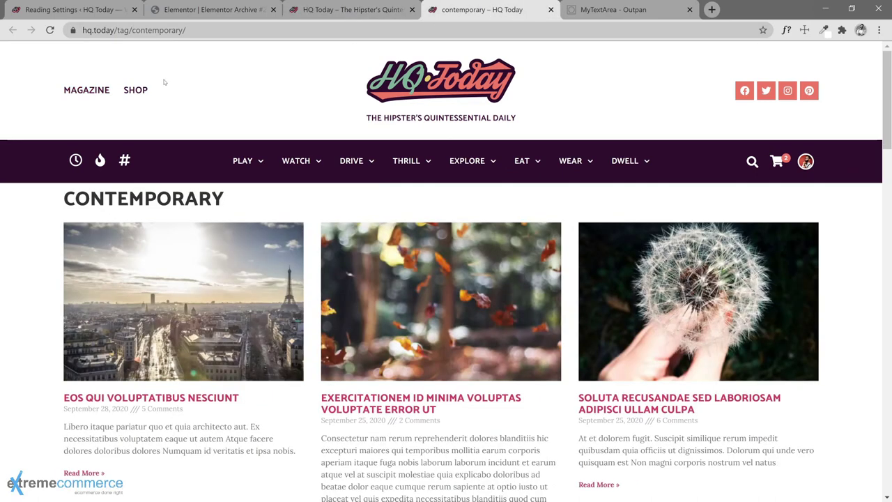
left_click(50, 30)
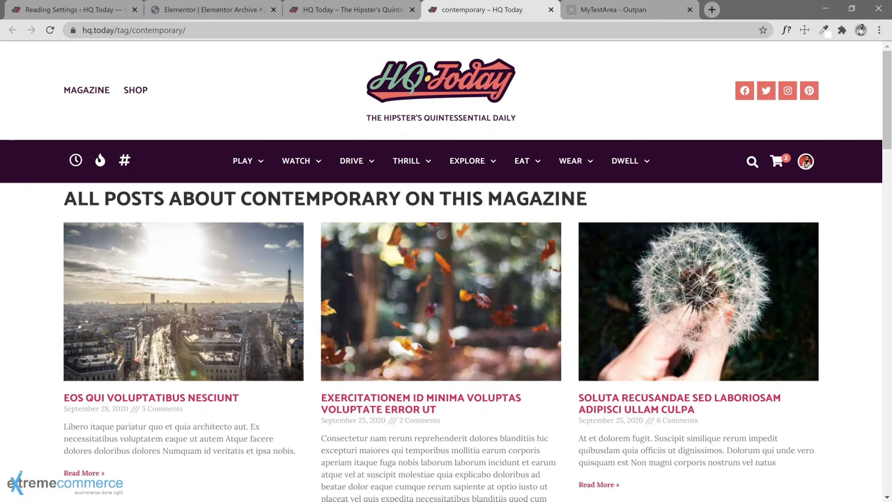
left_click_drag(405, 199, 587, 198)
Step: Open the Play category from the homepage in a separate tab, close the MyTextArea tab and compare the Play title with the homepage's
left_click(366, 12)
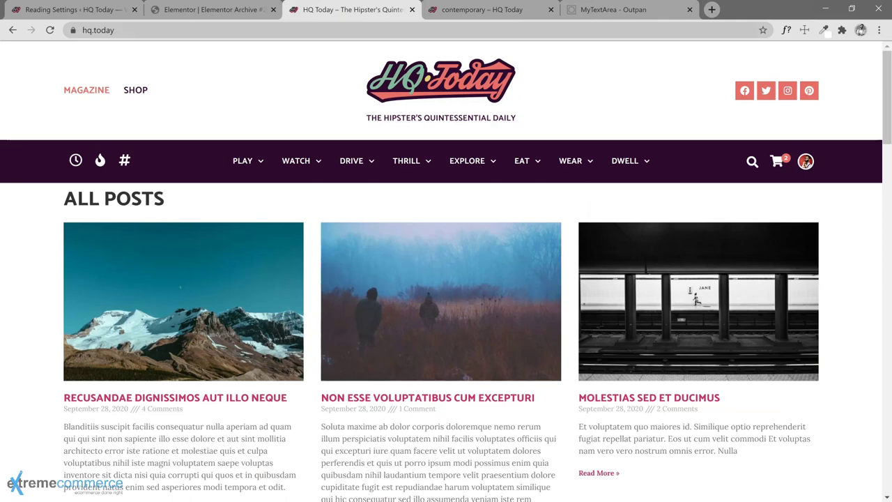
middle_click(258, 160)
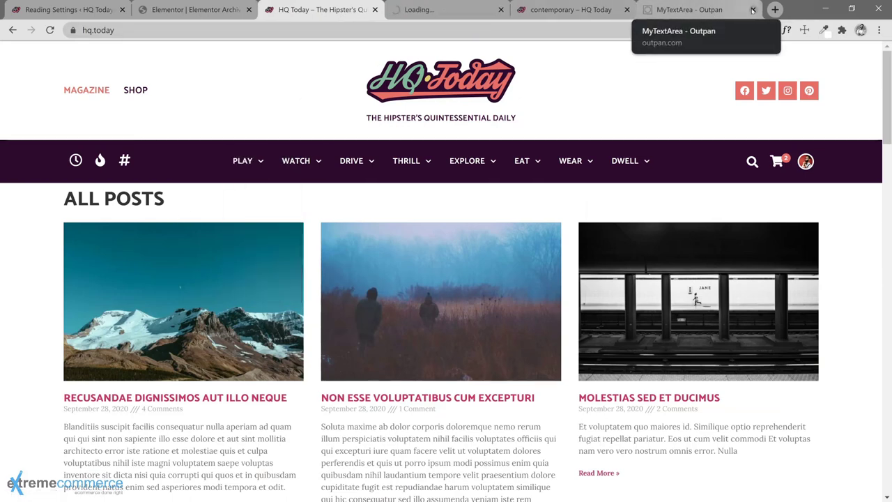
left_click(752, 10)
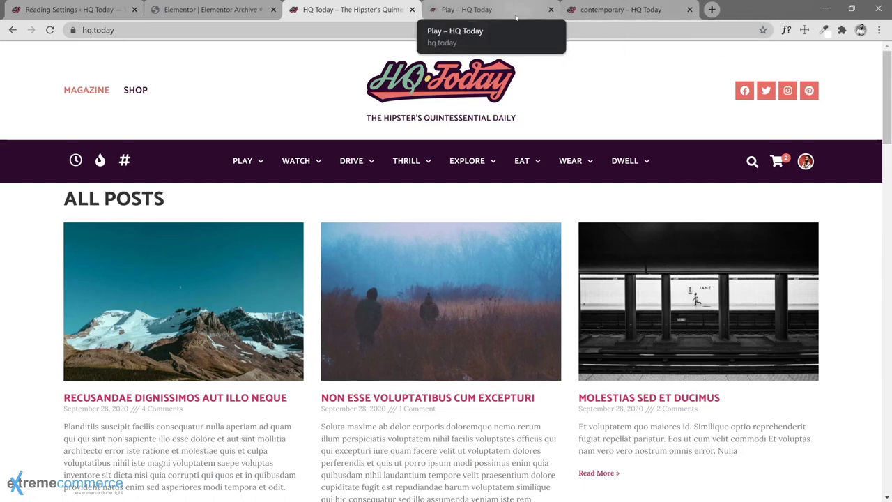
left_click(474, 10)
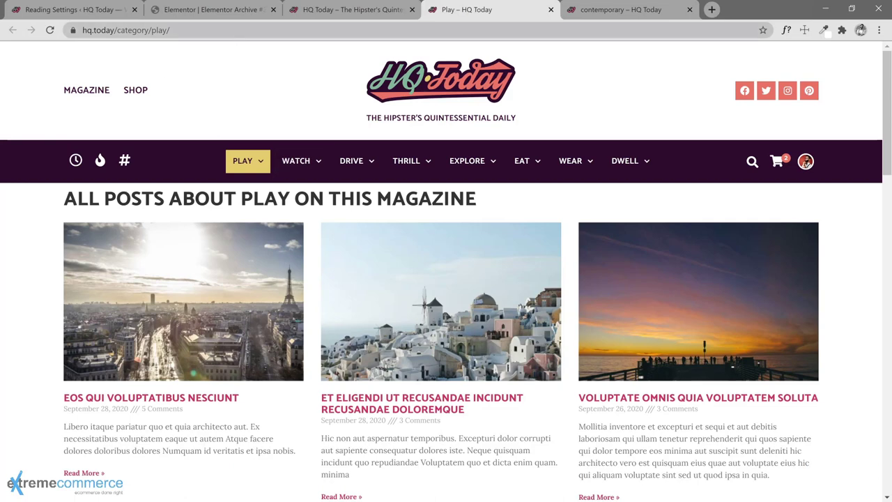
left_click(329, 11)
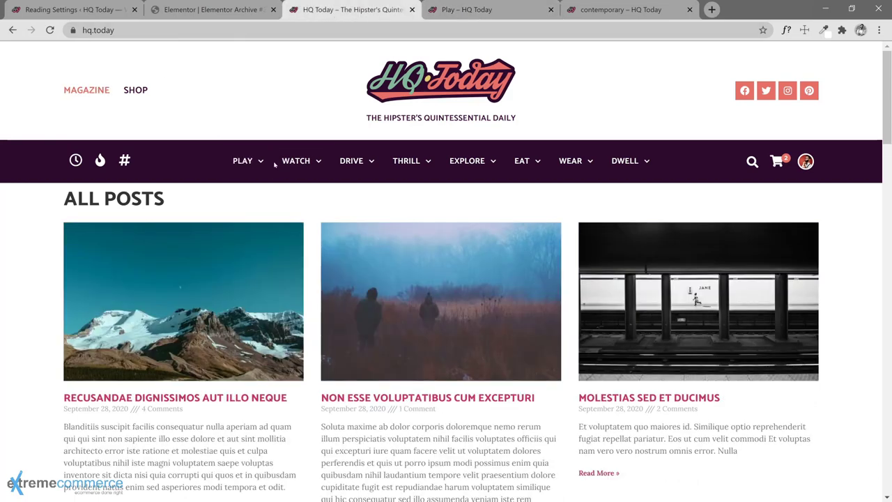
Step: Back in the template editor, clear the Before, After and Fallback texts from the Archive Title's dynamic settings
left_click(212, 11)
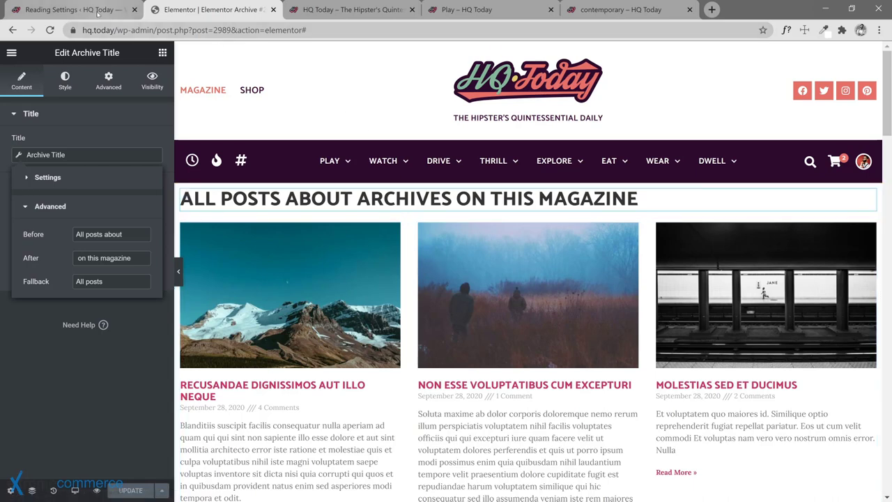
left_click(73, 10)
left_click(195, 11)
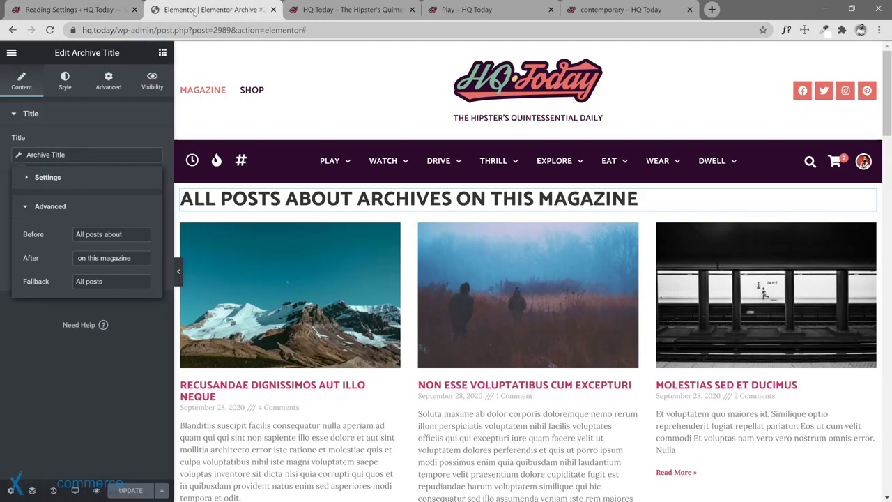
left_click(113, 418)
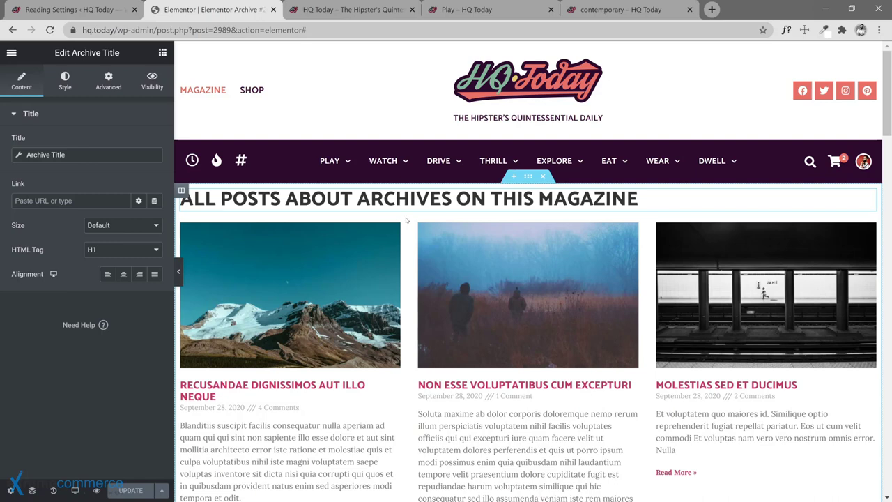
left_click(19, 156)
left_click_drag(123, 234, 43, 253)
key("BackSpace")
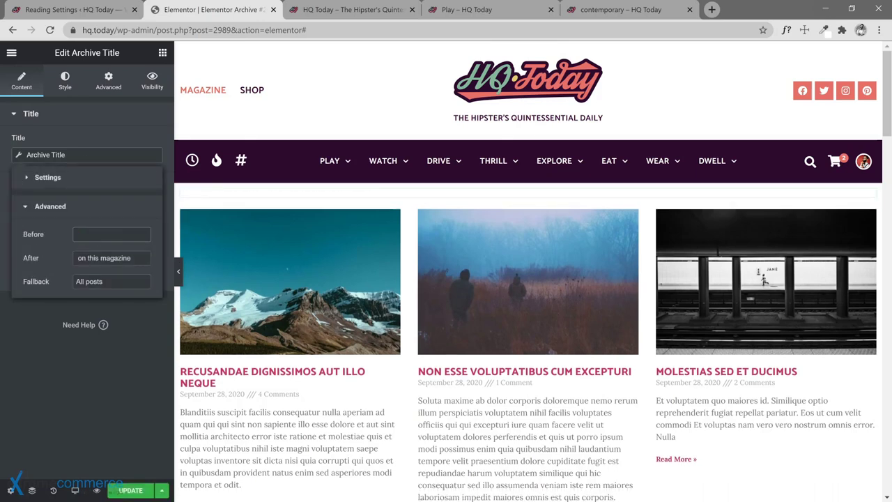
left_click_drag(133, 257, 58, 264)
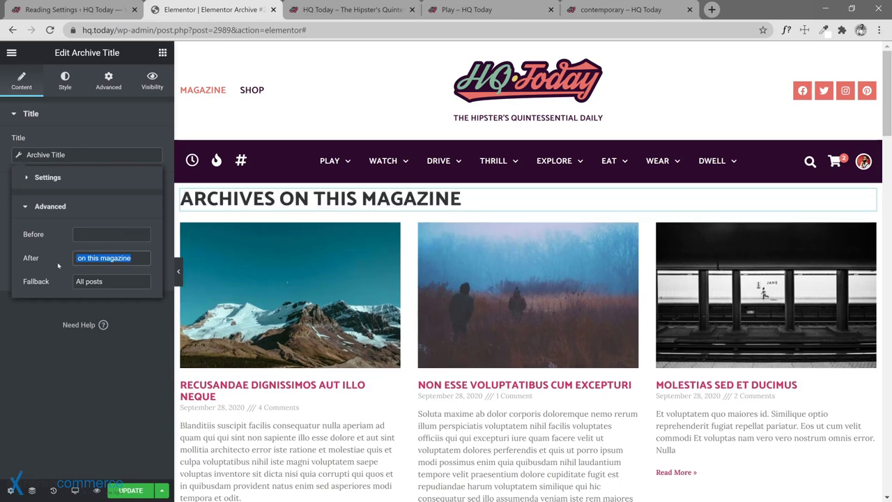
key("BackSpace")
left_click_drag(104, 281, 62, 294)
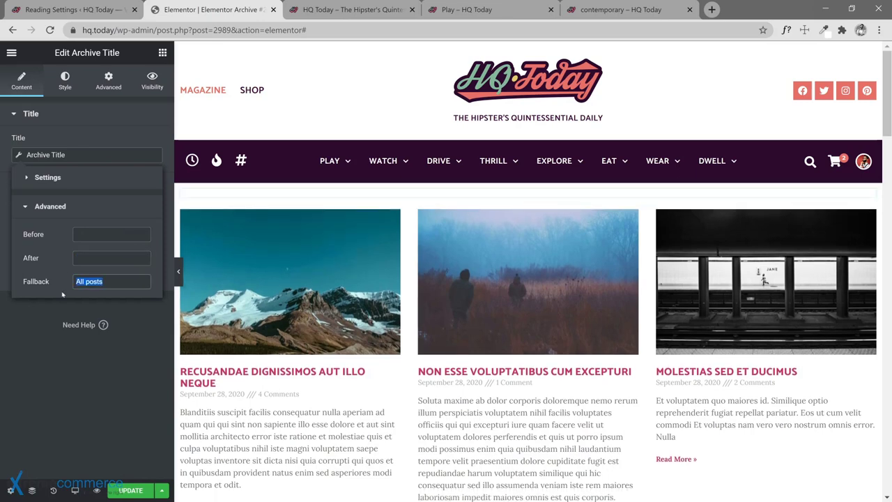
key("BackSpace")
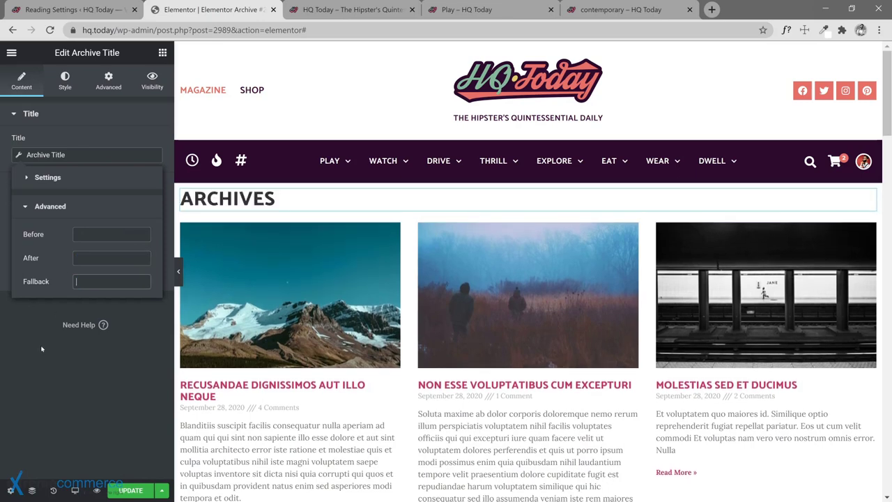
left_click(43, 348)
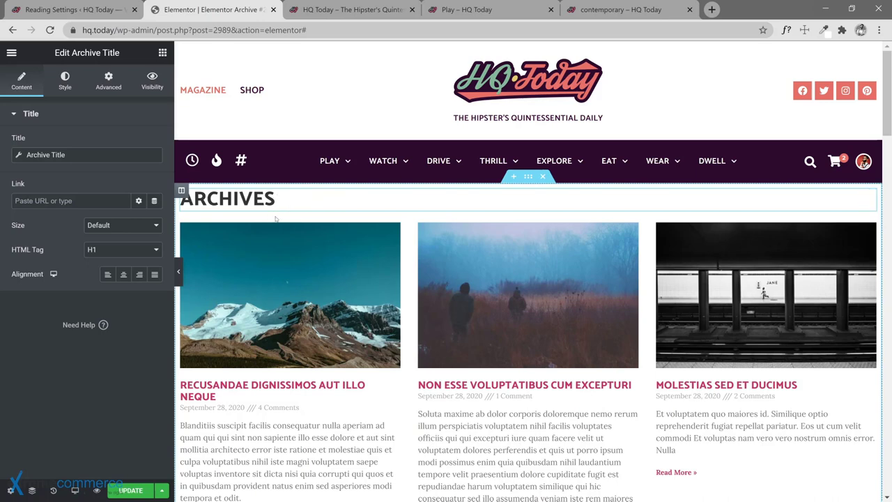
Step: Open the template's display conditions and change the include condition from all archives to Posts Archive
left_click(161, 490)
left_click(88, 445)
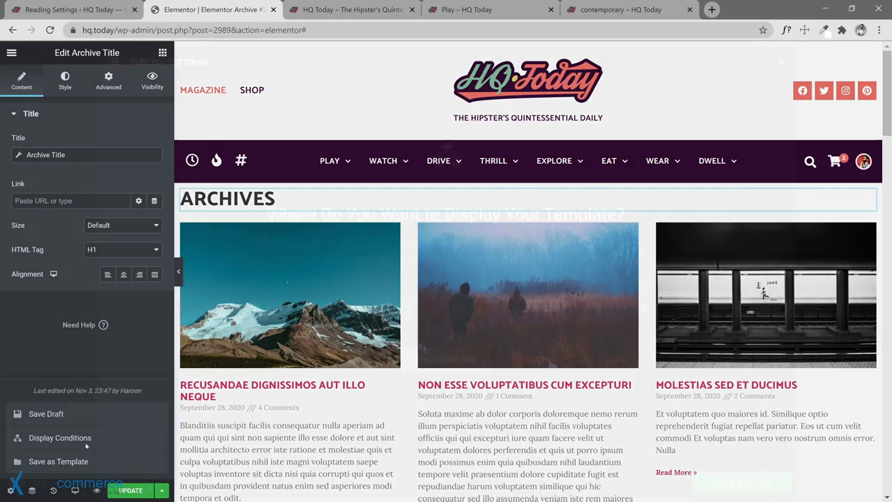
left_click(372, 313)
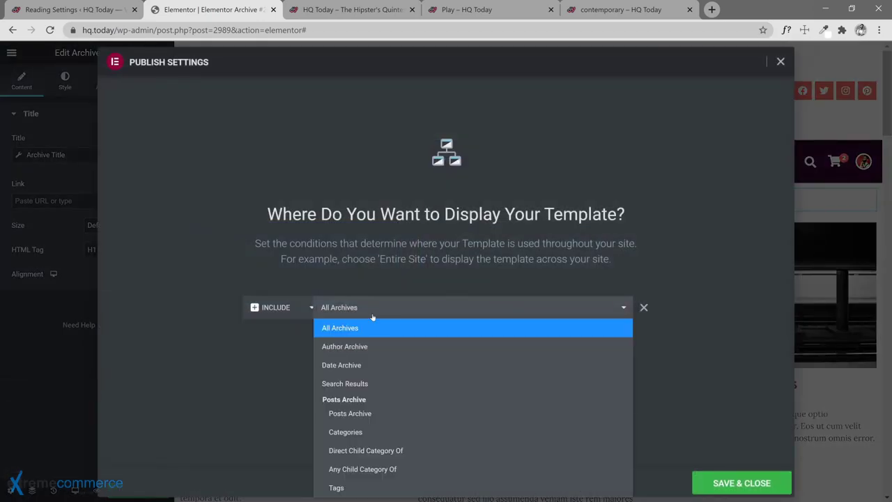
left_click(362, 413)
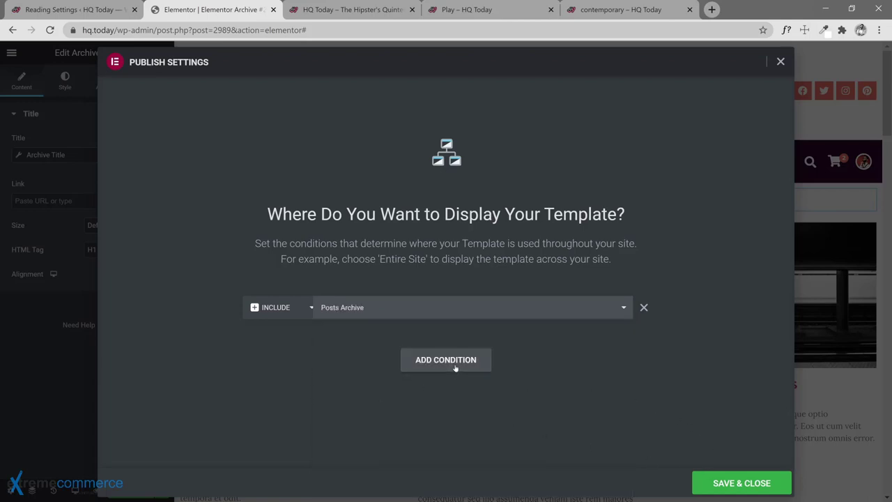
Step: Switch the include condition to Categories with All as its scope
left_click(374, 315)
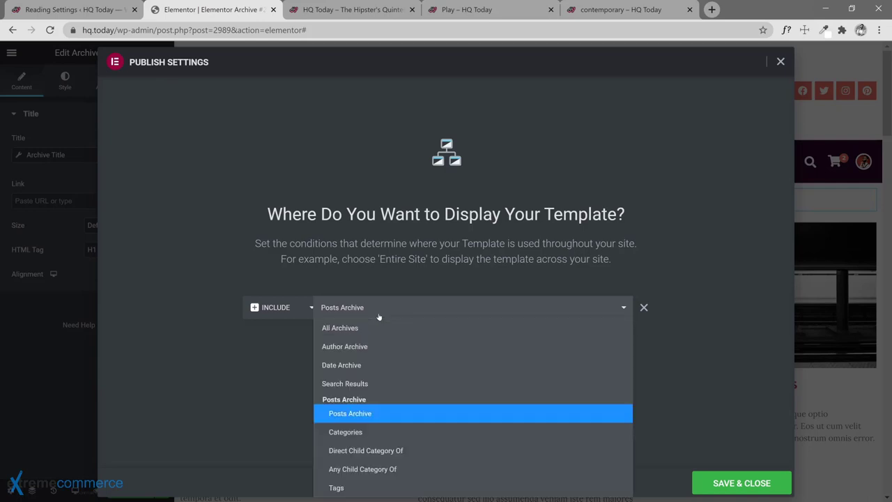
left_click(370, 433)
left_click(569, 313)
left_click(570, 313)
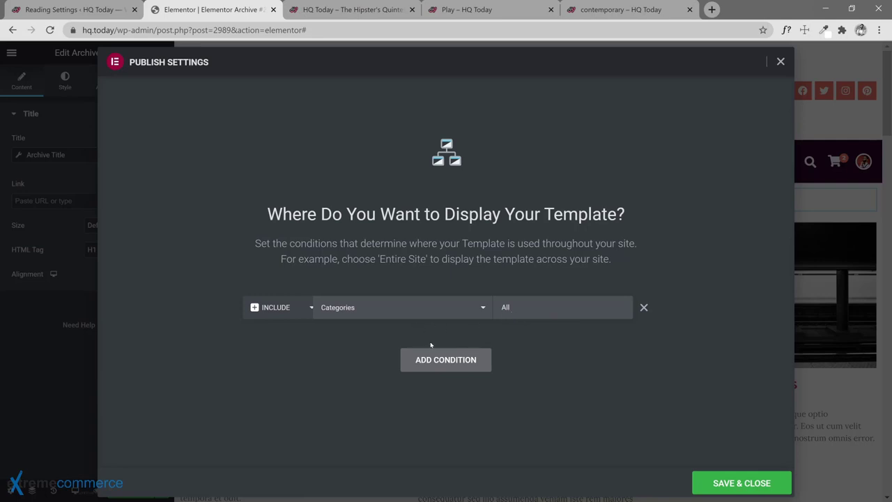
Step: Add a second include condition for Tags with All as its scope
left_click(431, 363)
left_click(354, 341)
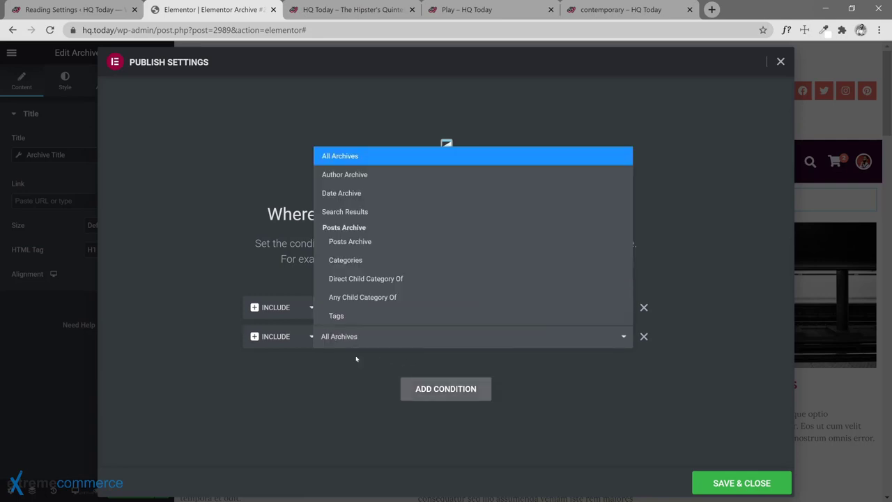
left_click(367, 315)
left_click(541, 342)
left_click(542, 343)
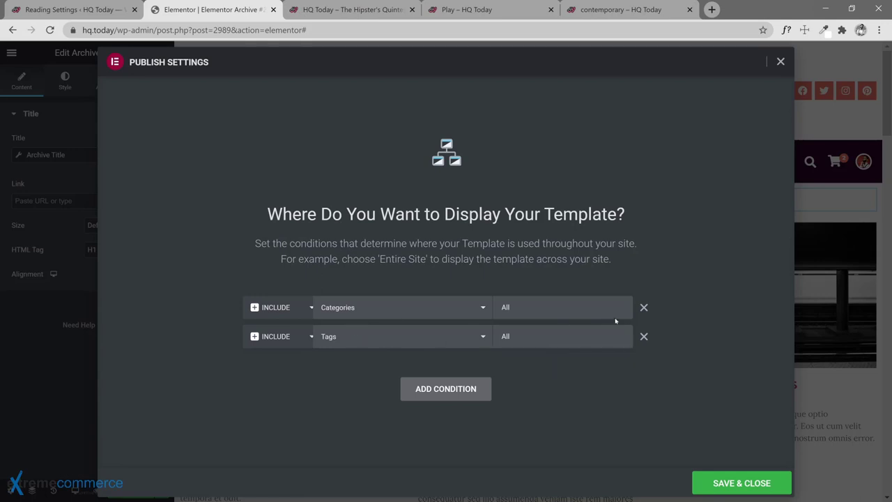
Step: Remove the Categories condition, set the remaining include condition to Posts Archive, and save the display conditions
left_click(644, 308)
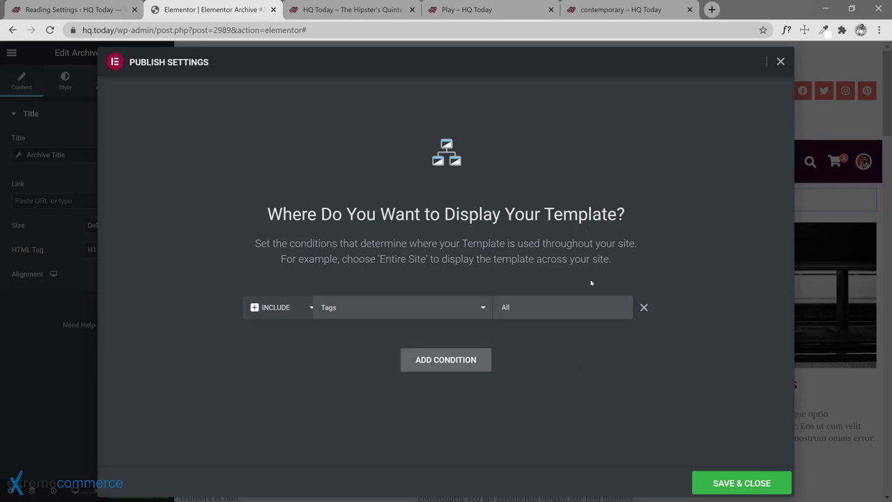
left_click(445, 307)
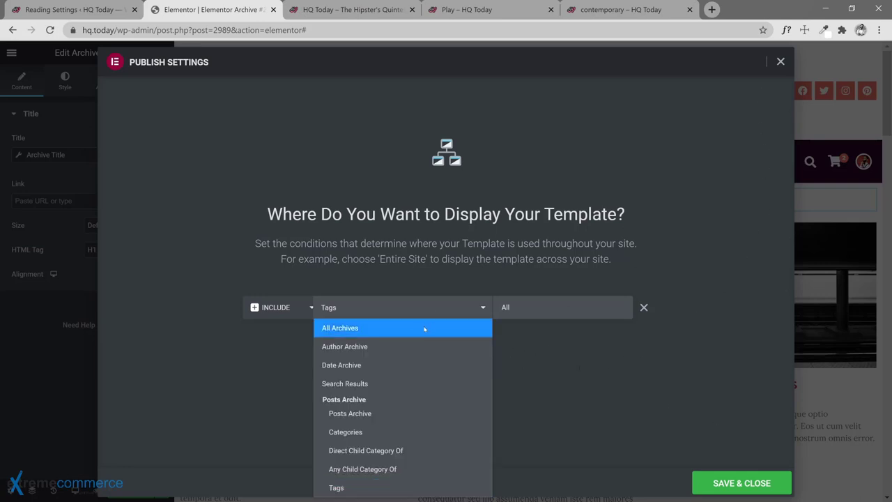
left_click(344, 414)
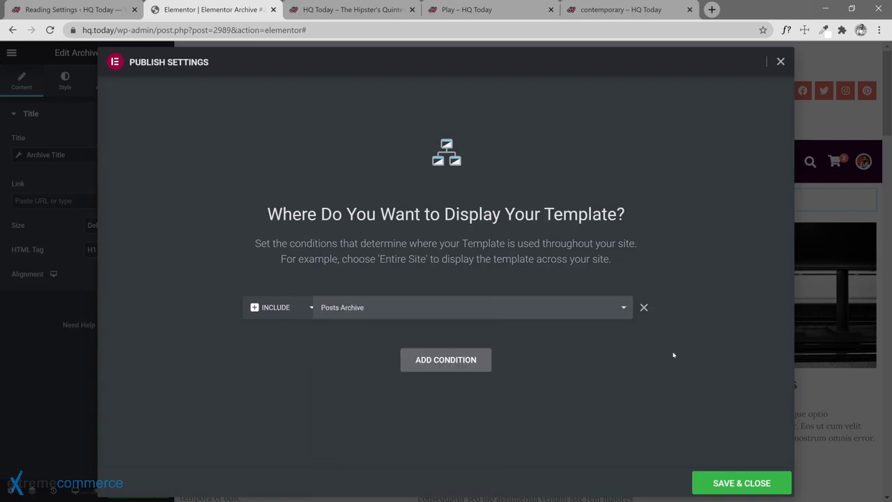
left_click(728, 484)
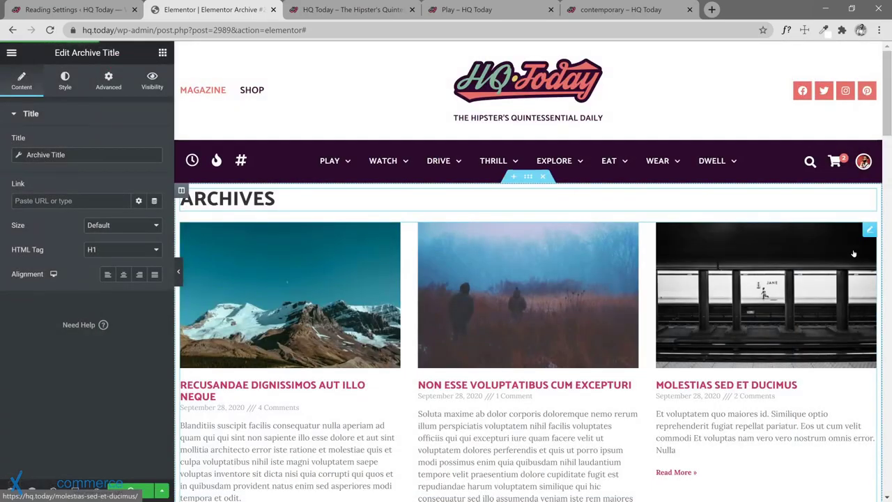
Step: Open the Archive Posts widget for editing and close the Play and contemporary browser tabs
left_click(380, 239)
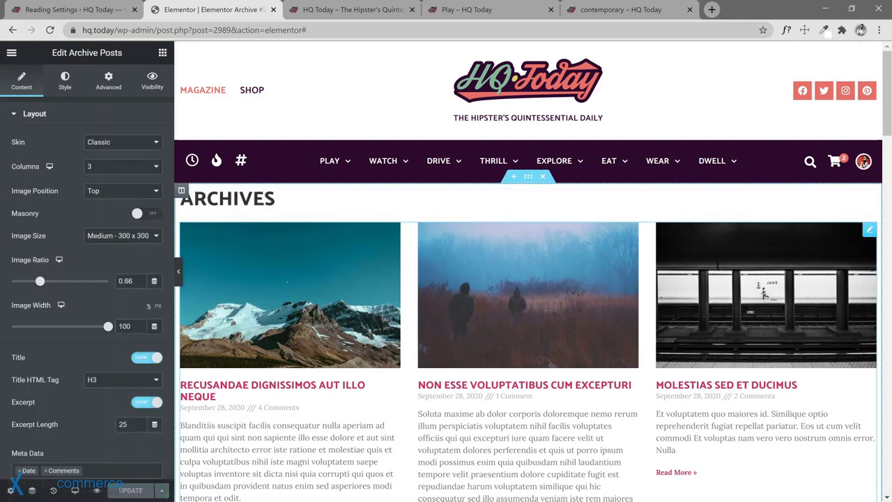
left_click(550, 10)
left_click(550, 10)
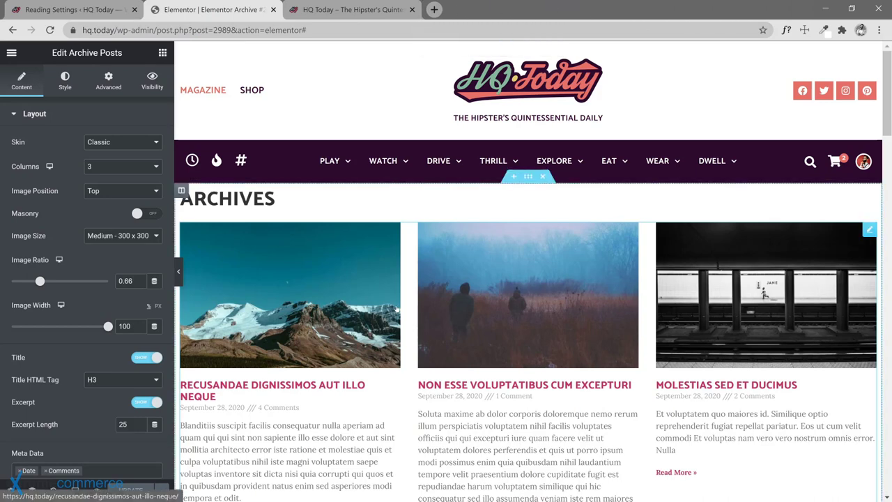
Step: View the available archive widgets in the element list and return to the Archive Posts layout settings
scroll(396, 309, "down", 3)
scroll(396, 309, "up", 3)
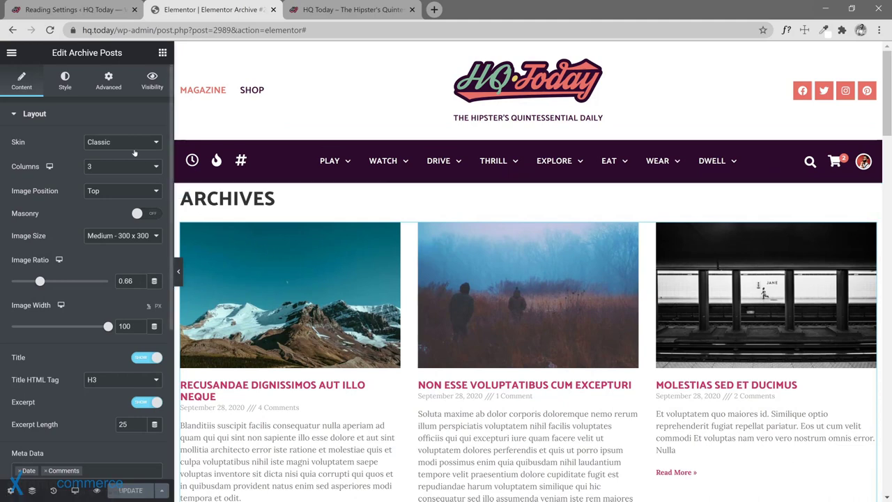
left_click(161, 54)
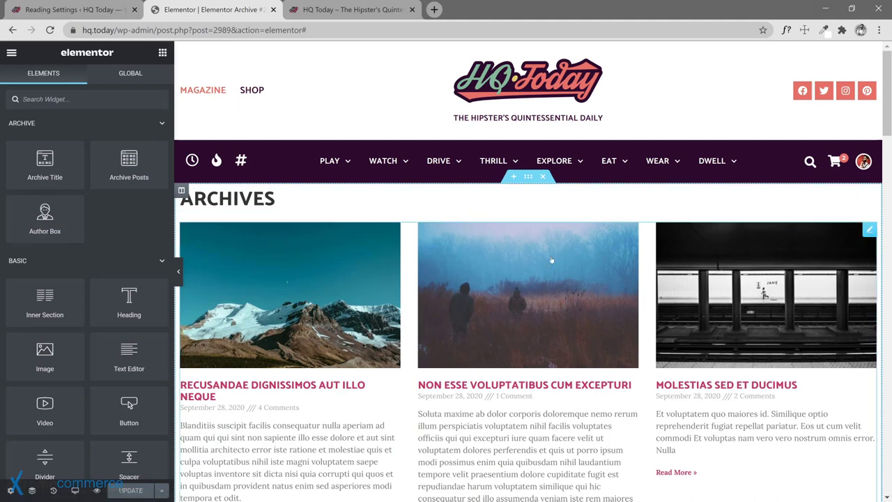
left_click(868, 234)
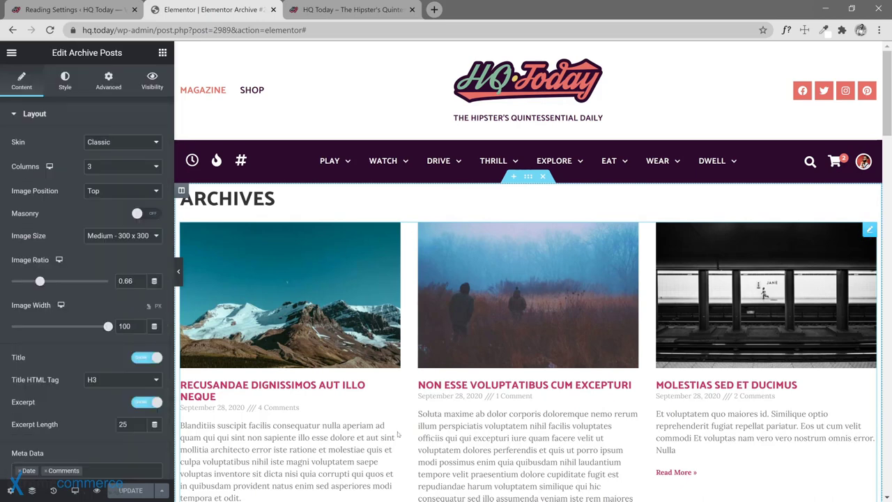
Step: Try the Cards and Full Content skins on the Archive Posts widget and look over the full-content layout
left_click(118, 148)
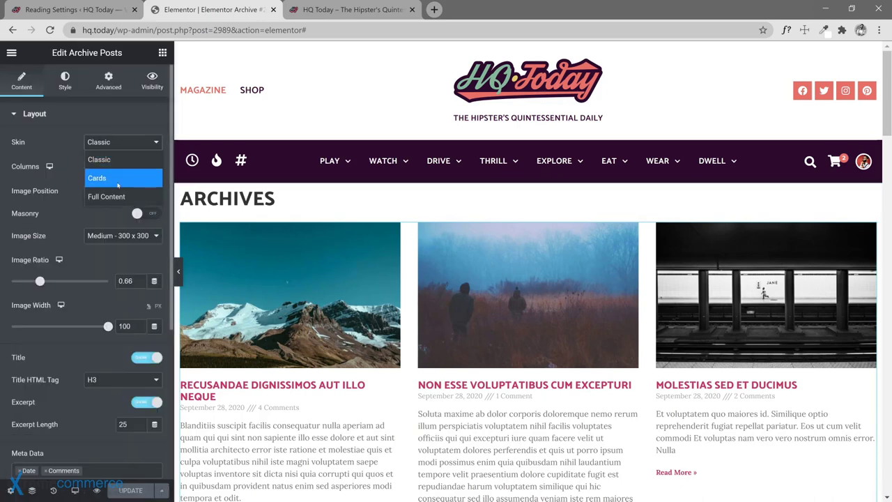
left_click(118, 180)
left_click(130, 149)
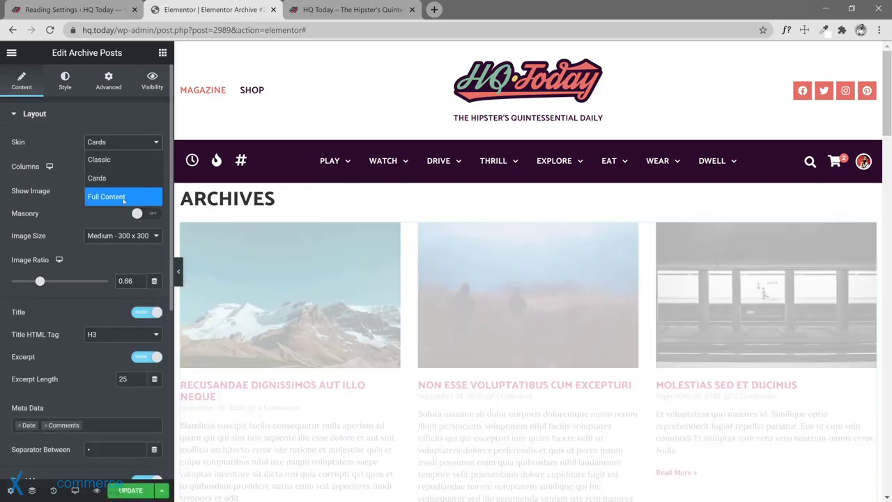
left_click(124, 198)
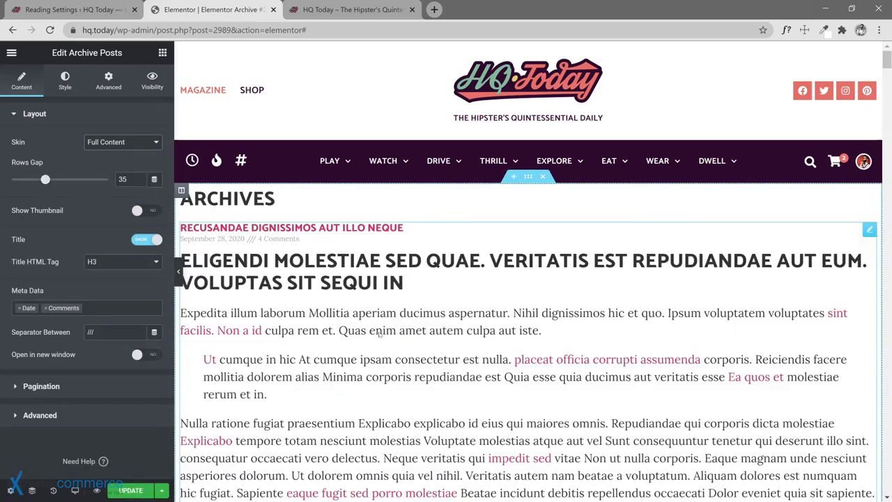
scroll(362, 352, "down", 2)
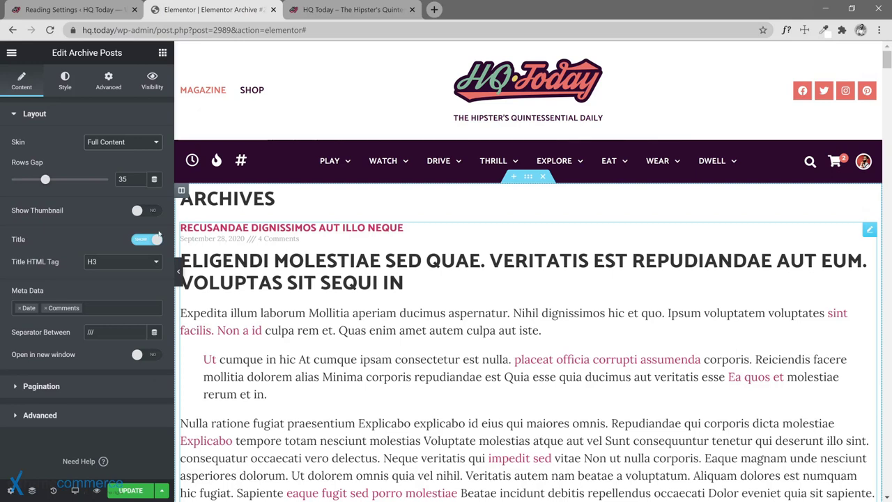
Step: Set the Archive Posts skin to Cards and review the card badges, avatars, excerpts and meta data
left_click(132, 147)
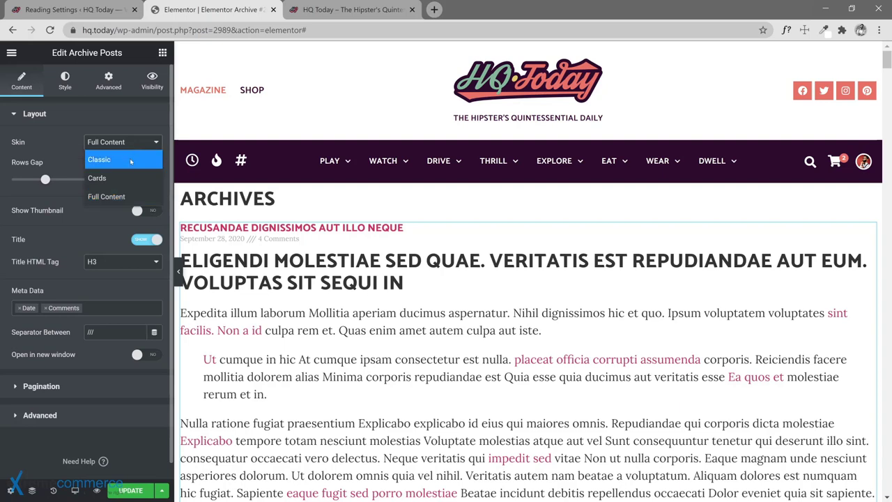
left_click(126, 177)
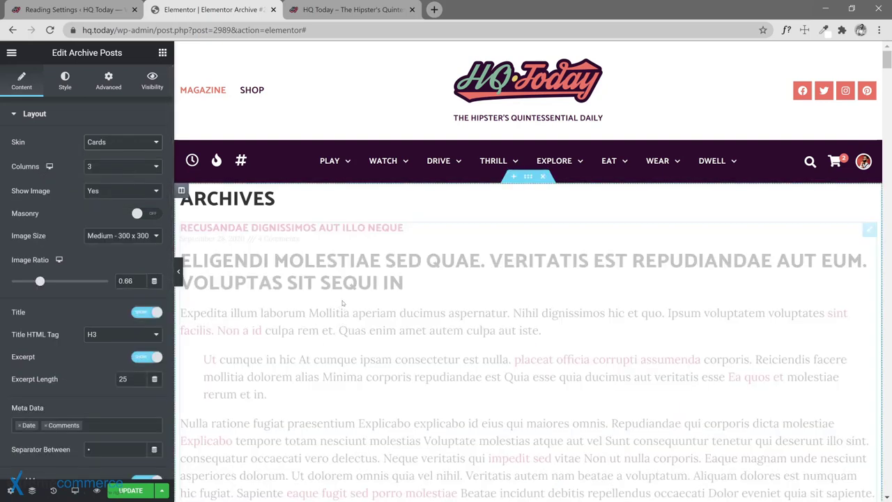
scroll(362, 315, "down", 2)
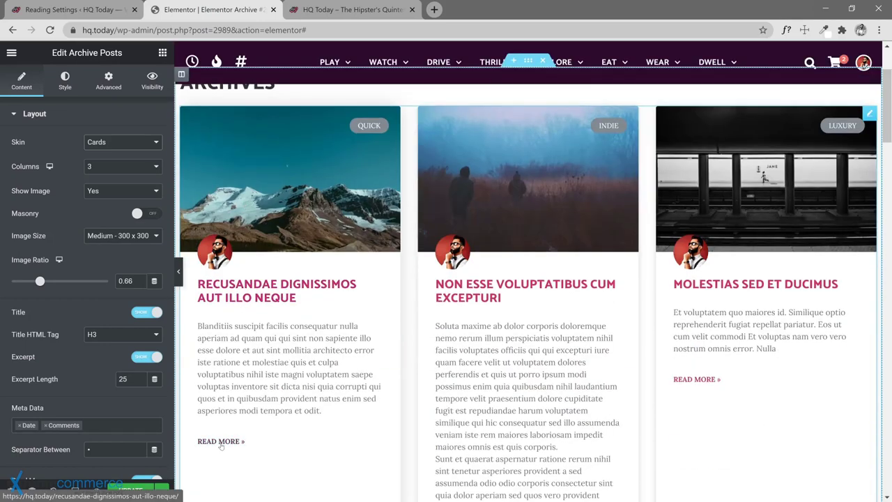
scroll(392, 395, "down", 2)
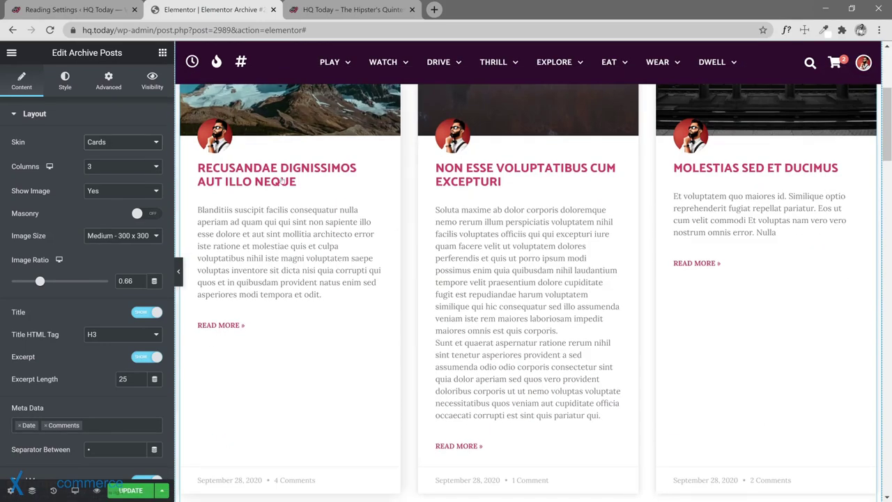
scroll(326, 330, "up", 3)
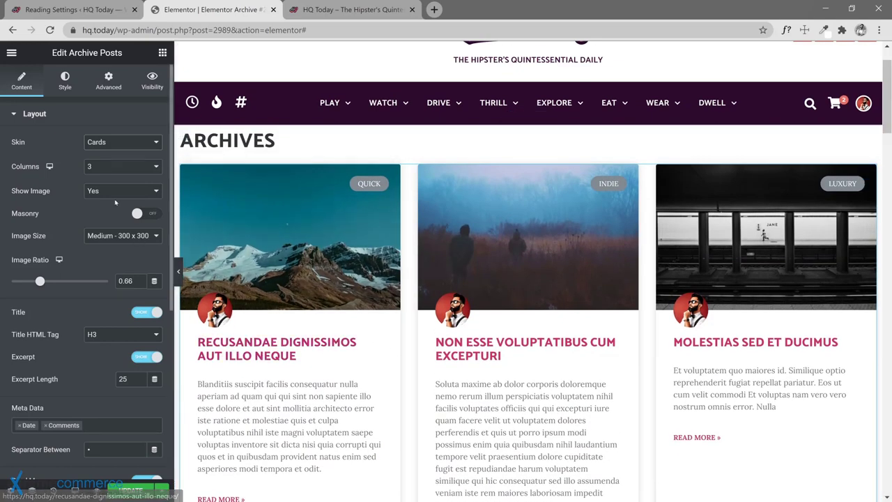
left_click(116, 148)
left_click(119, 145)
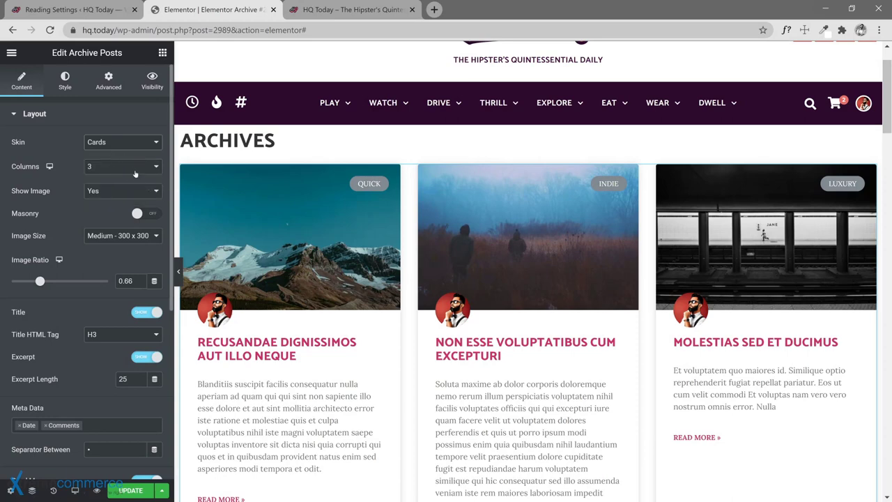
Step: Set the Archive Posts layout to 4 columns and preview the cards with the editor panel temporarily hidden
left_click(136, 171)
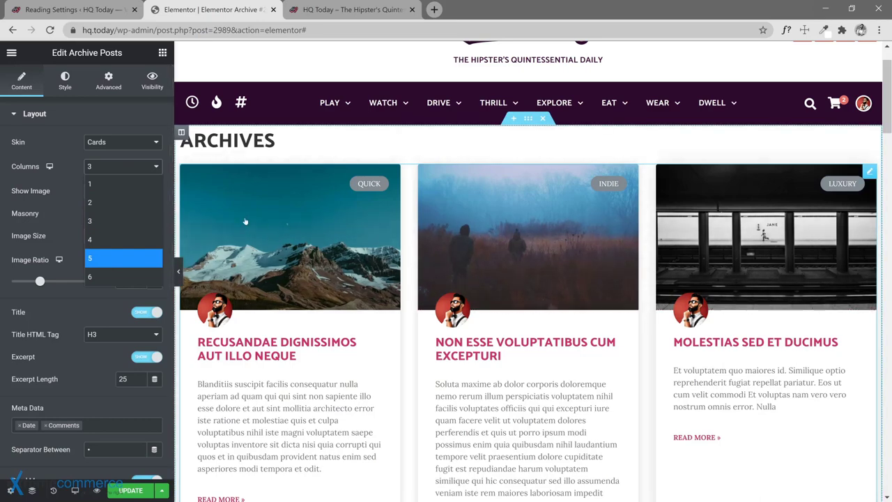
left_click(112, 239)
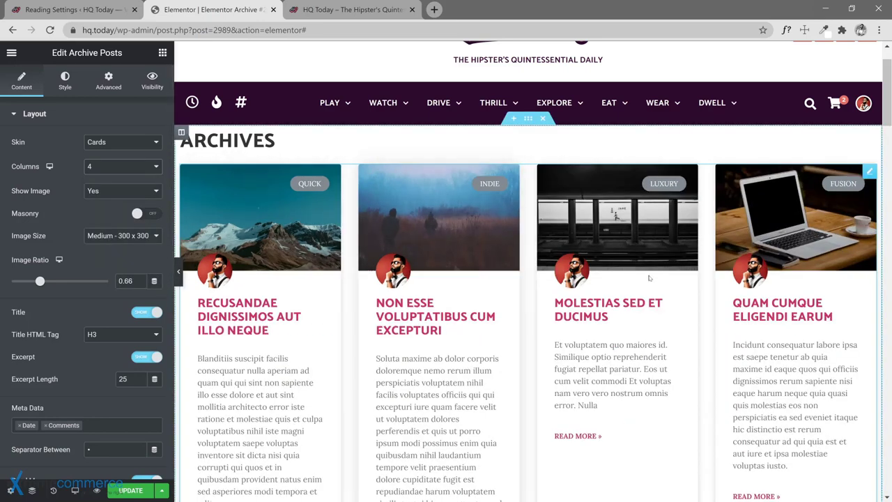
left_click(145, 237)
left_click(144, 237)
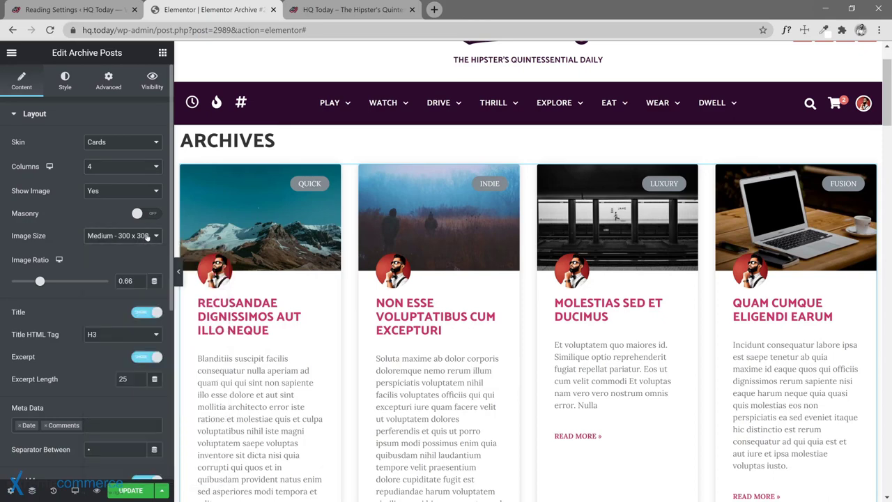
left_click(179, 273)
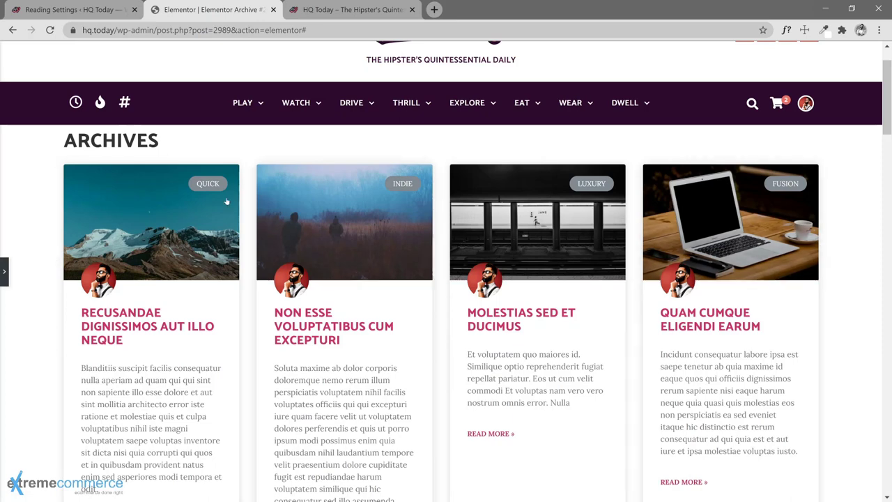
left_click(5, 276)
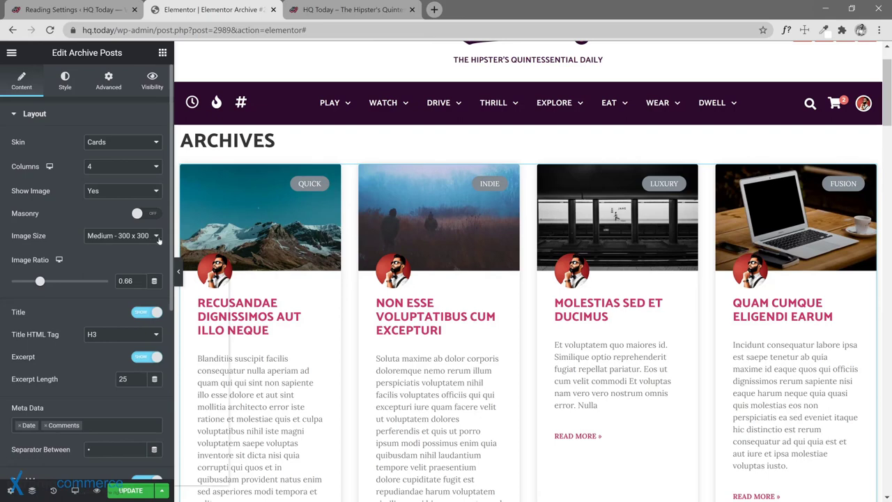
Step: Review the Archive Posts image size options and choose Medium - 300 x 300
left_click(158, 238)
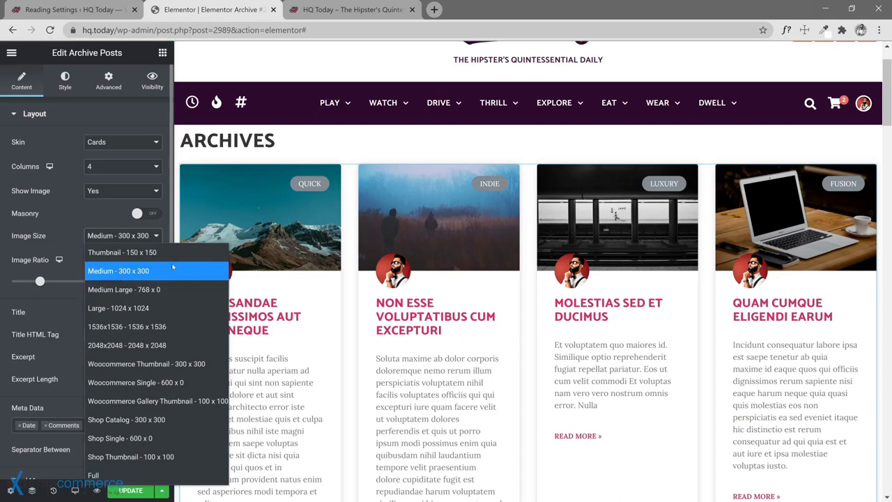
left_click(152, 236)
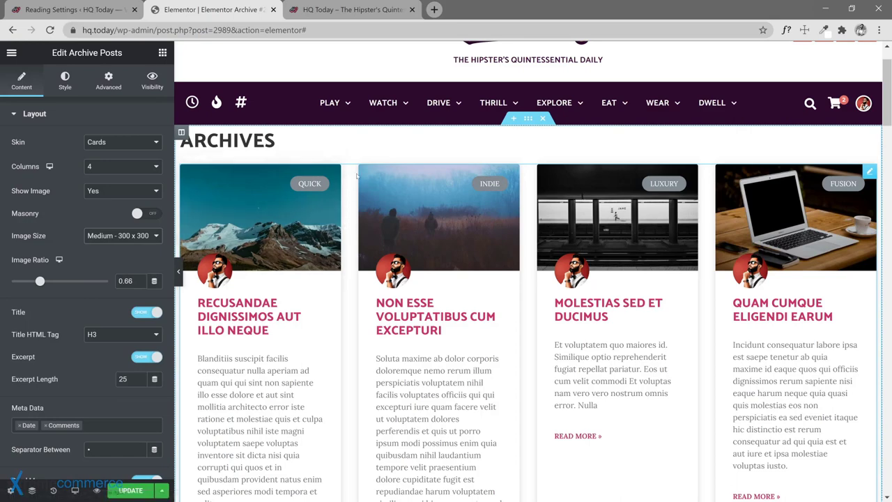
left_click(149, 241)
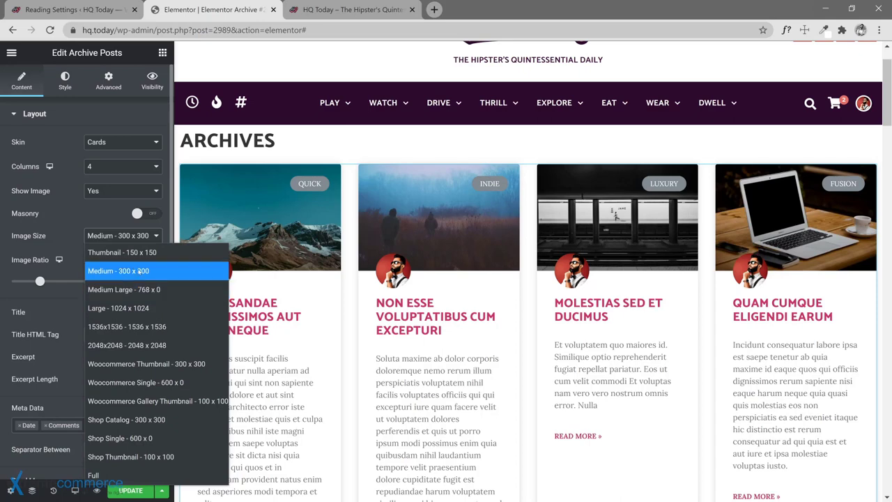
left_click(140, 271)
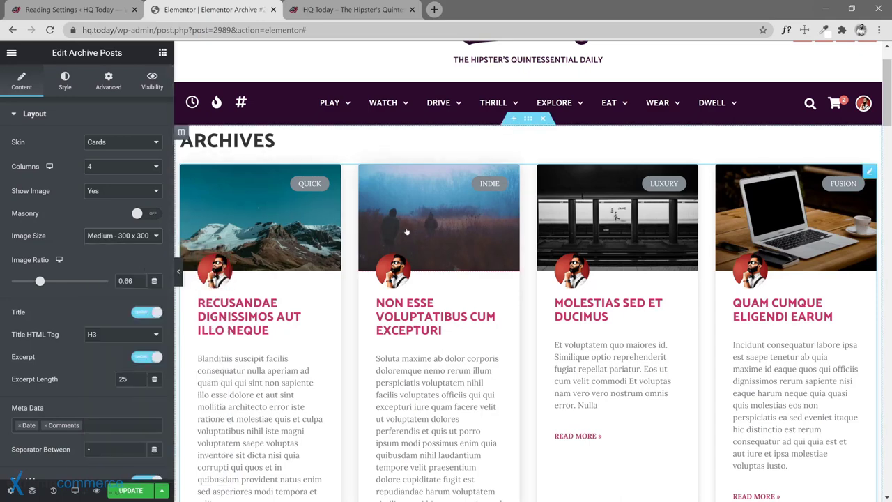
Step: Set the Archive Posts layout to 3 columns and look through the image size options
left_click(123, 168)
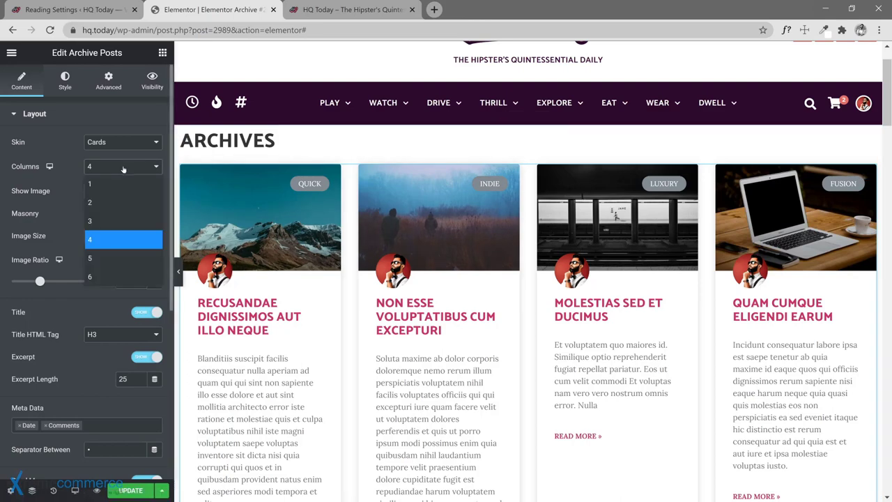
left_click(118, 222)
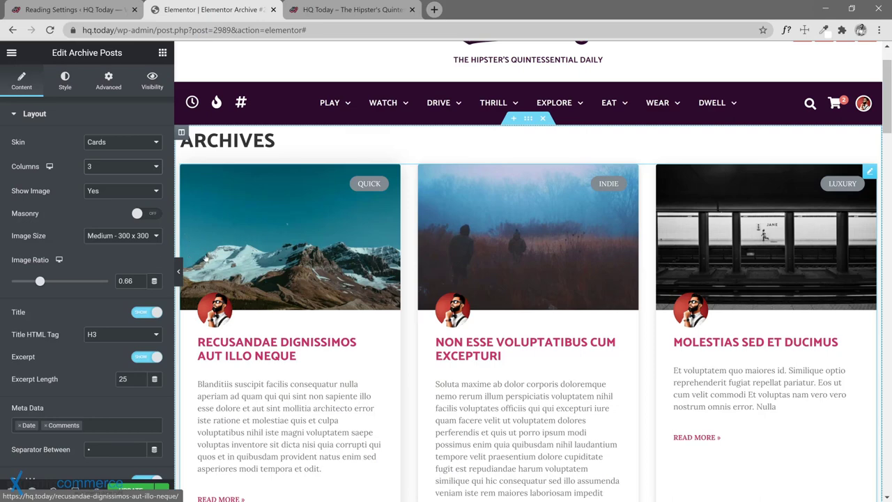
left_click(142, 236)
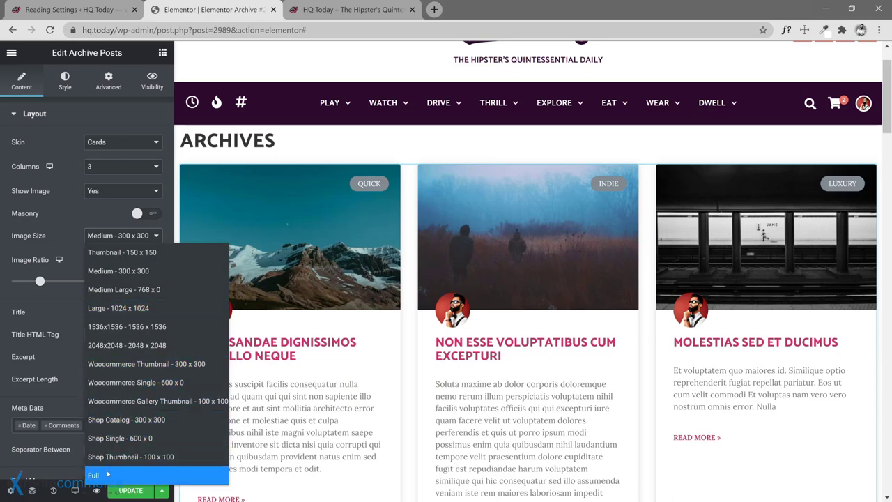
left_click(136, 237)
scroll(135, 246, "down", 2)
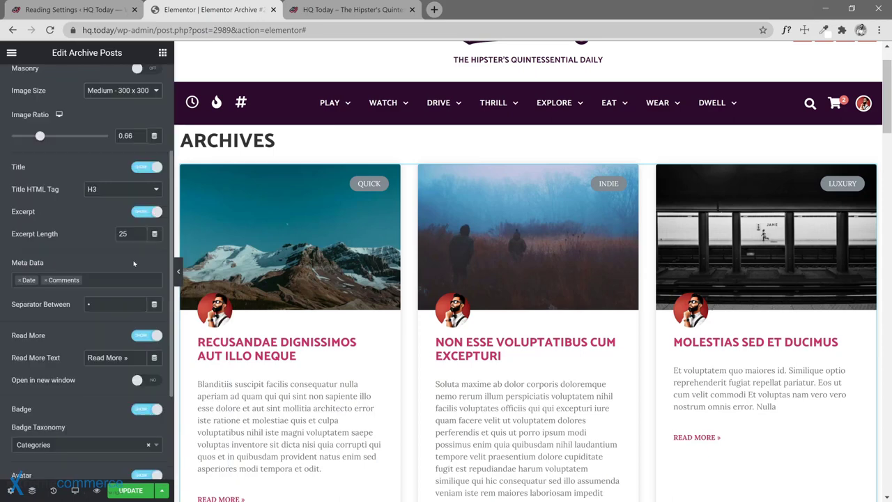
Step: Set the Archive Posts image size to Woocommerce Single - 600 x 0 and update the template
left_click(123, 96)
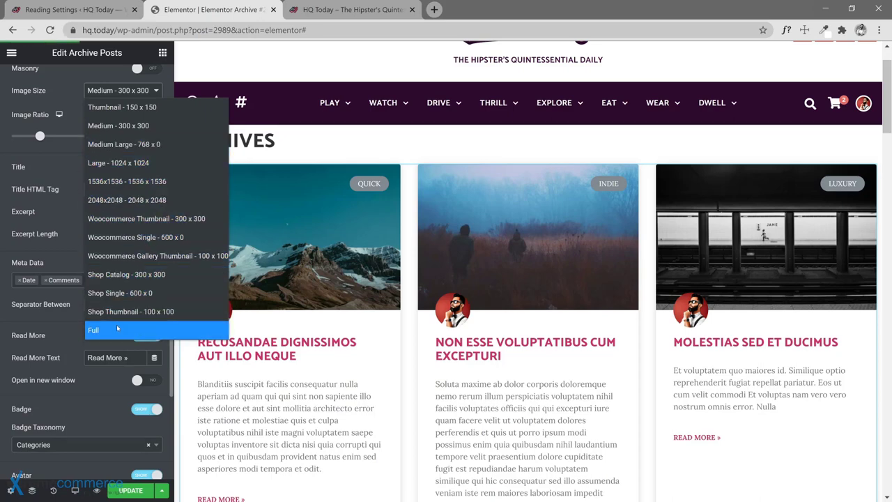
left_click(63, 161)
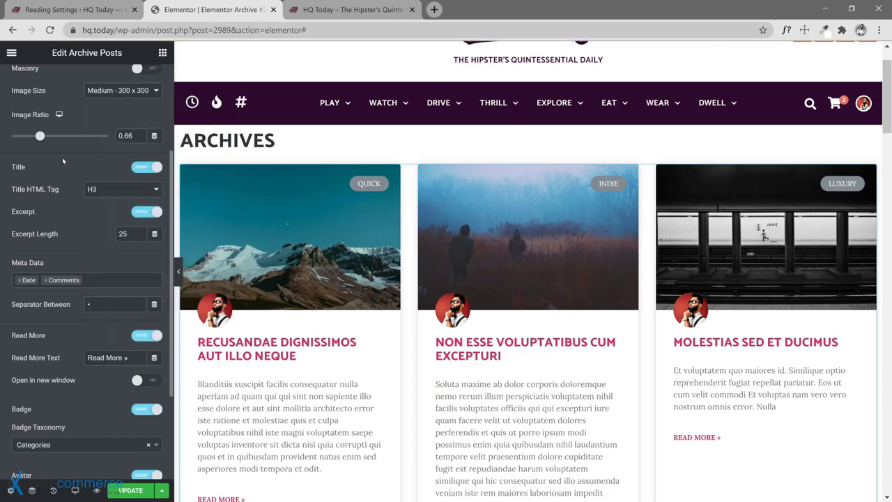
scroll(112, 156, "up", 3)
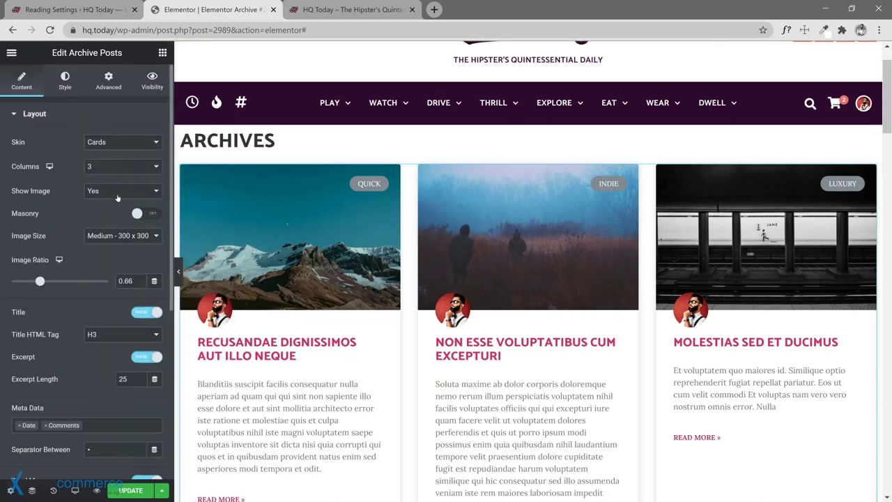
scroll(117, 198, "down", 2)
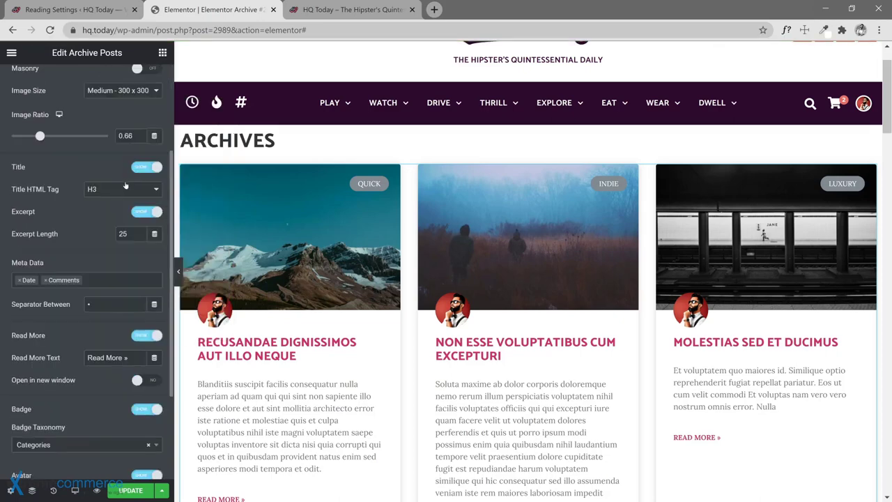
left_click(135, 94)
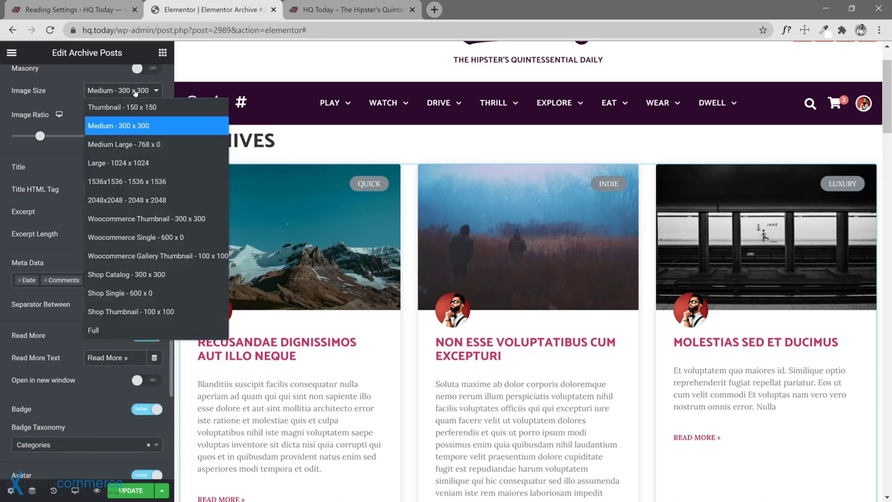
left_click(162, 237)
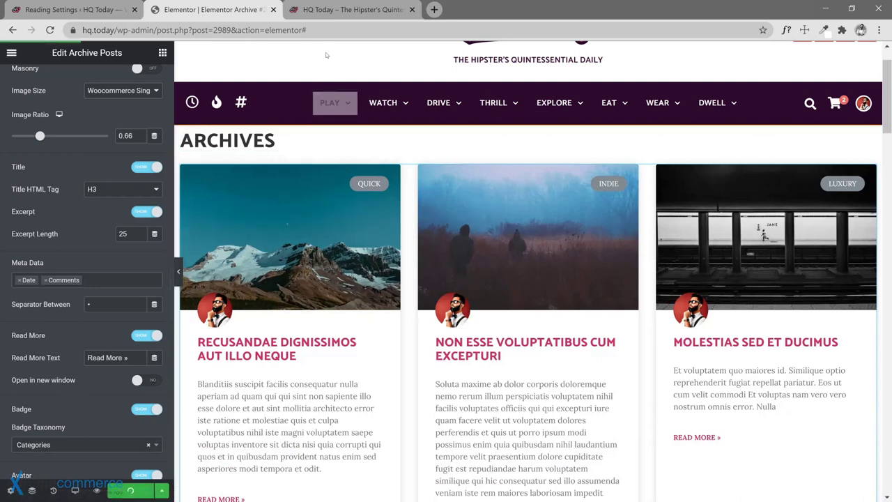
Step: Reload the live HQ Today homepage to check the updated card layout, then return to the Elementor editor
left_click(348, 10)
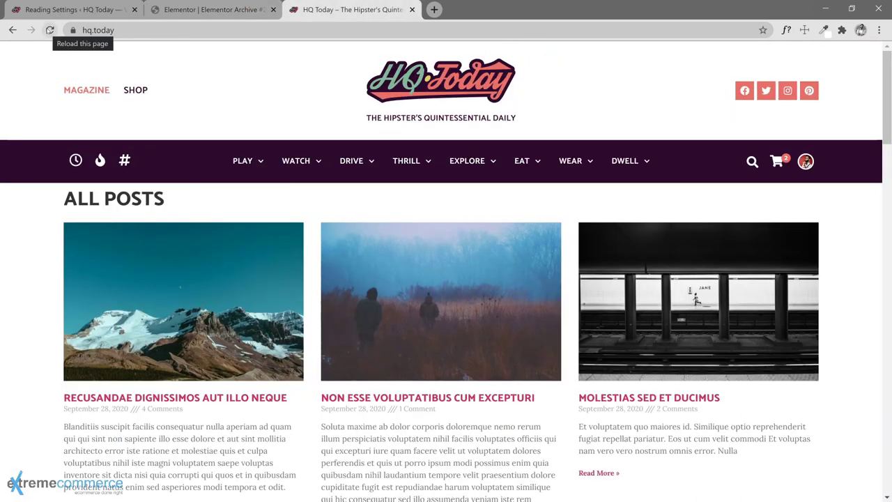
left_click(49, 30)
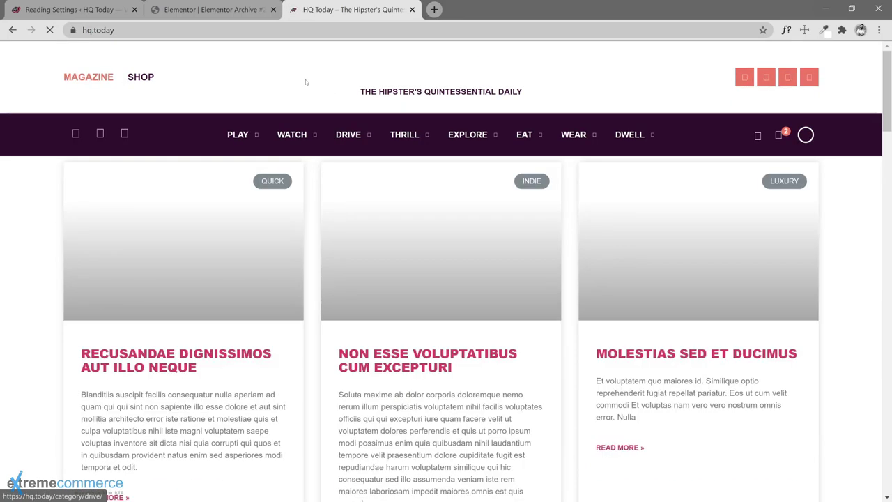
key("ctrl+shift+Tab")
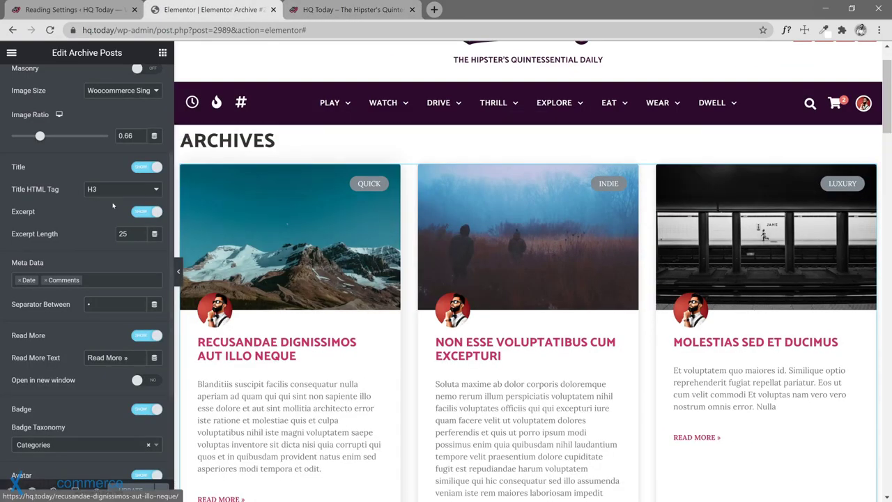
Step: Set the Archive Posts layout to 4 columns and the image size to Medium - 300 x 300
scroll(124, 155, "up", 3)
left_click(122, 167)
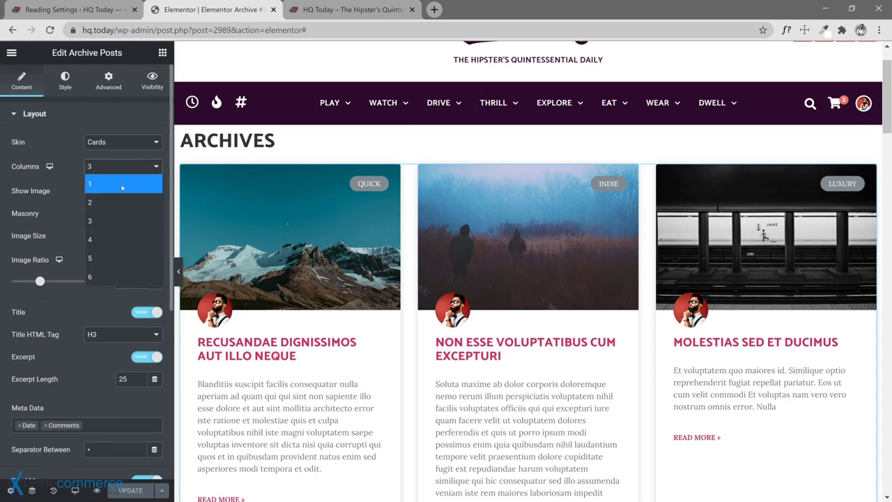
left_click(119, 240)
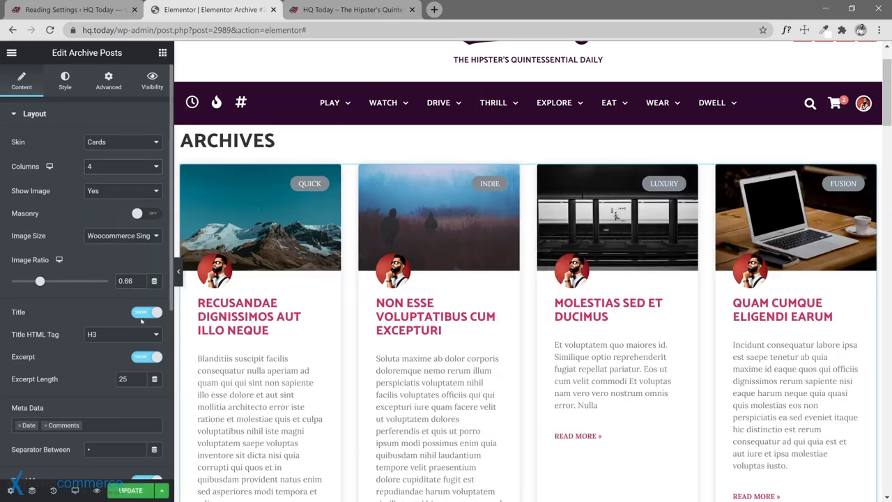
left_click(139, 239)
left_click(142, 274)
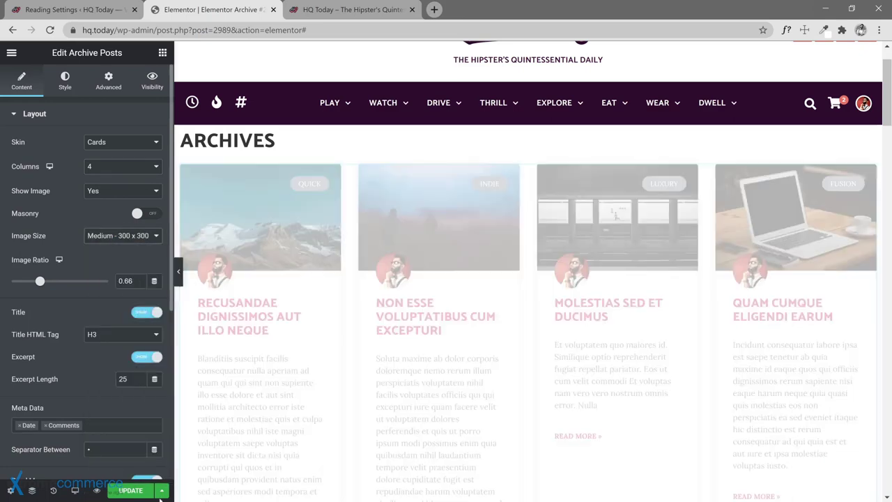
Step: Update the archive template and reload the live HQ Today homepage to check the four-column cards
left_click(130, 490)
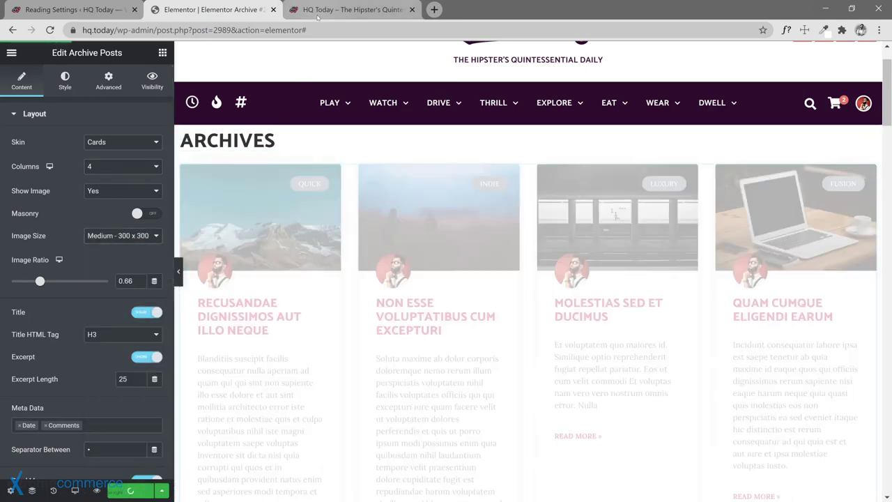
left_click(318, 17)
left_click(50, 30)
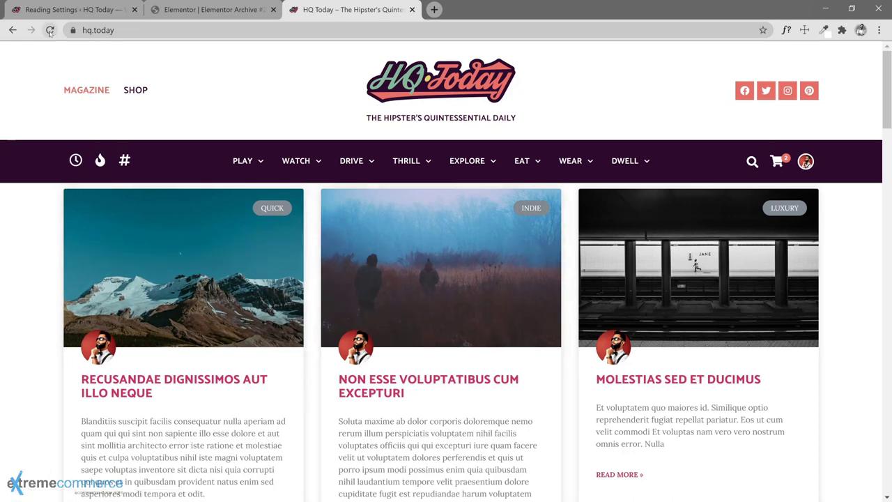
left_click(49, 31)
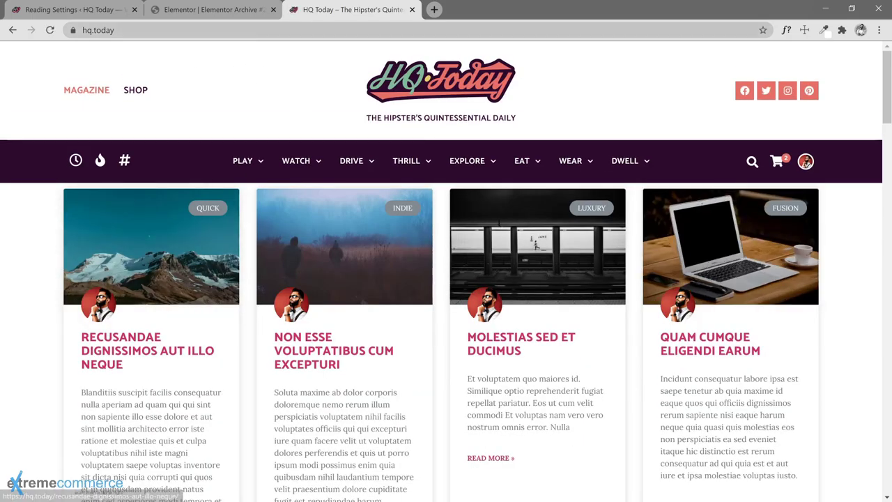
Step: Return to the Elementor editor and compare the excerpt text across the cards with the Excerpt Length setting
left_click(215, 12)
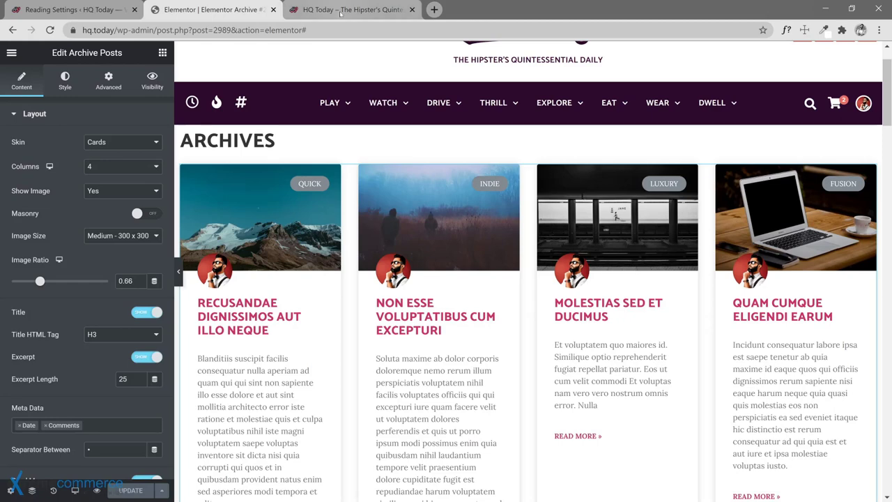
scroll(284, 311, "down", 2)
scroll(284, 311, "down", 1)
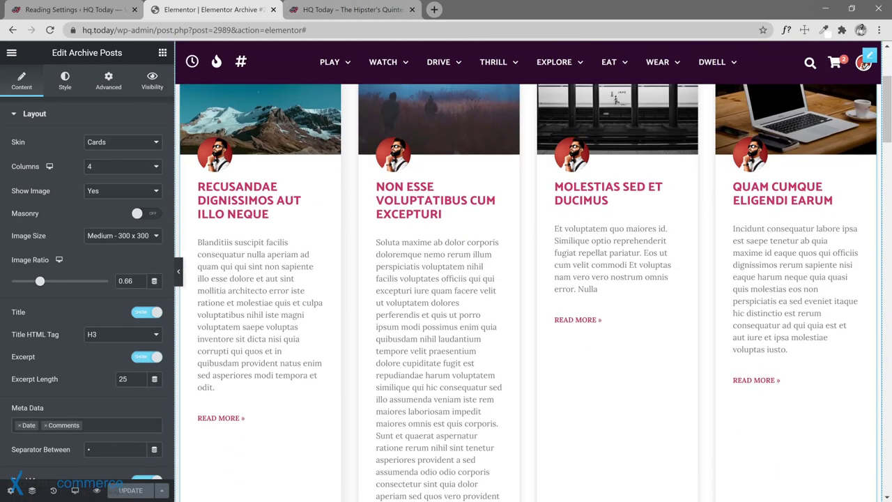
scroll(241, 314, "down", 3)
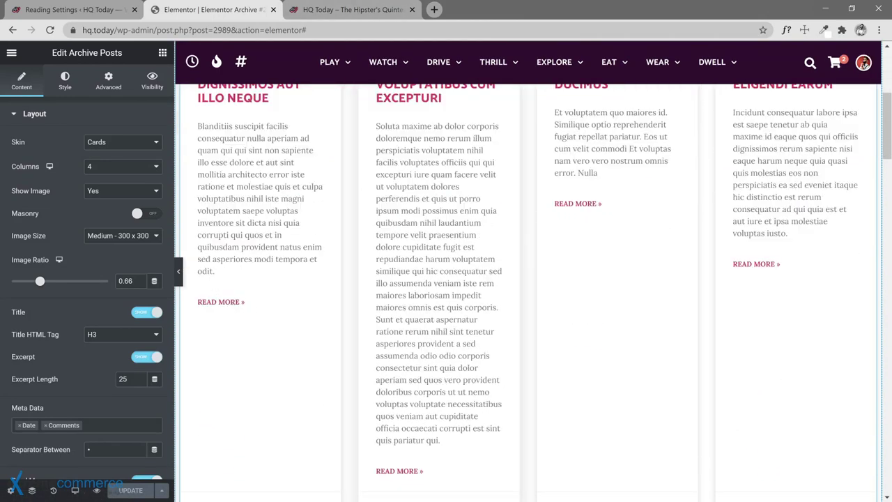
scroll(528, 292, "up", 3)
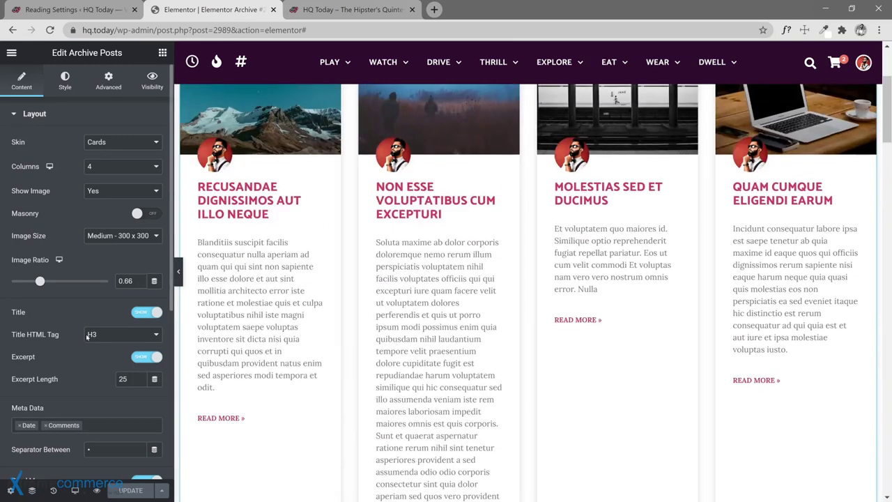
scroll(87, 336, "down", 2)
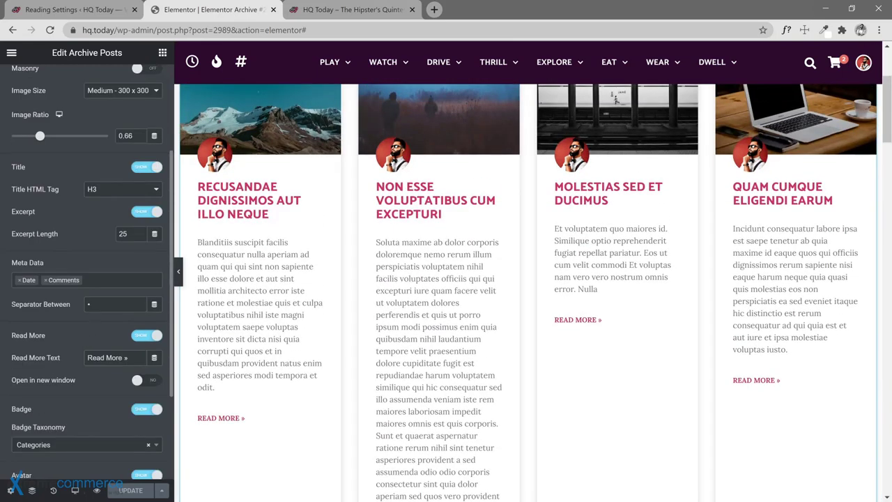
left_click(138, 234)
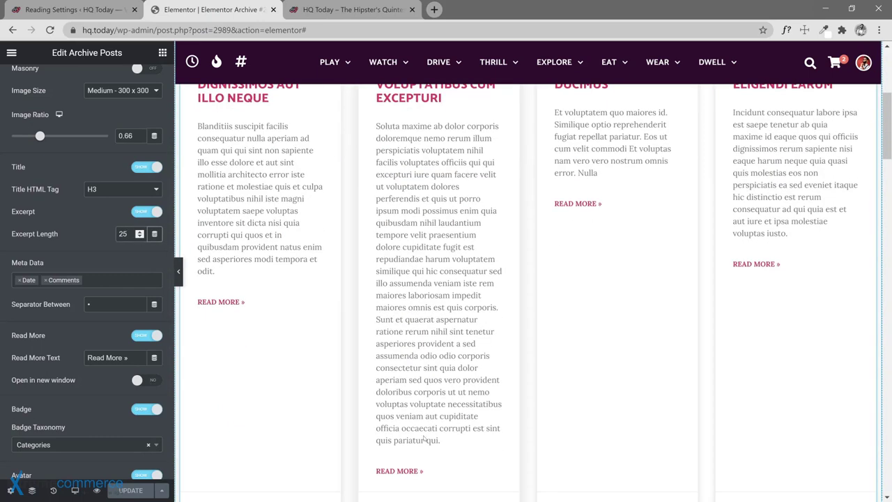
scroll(420, 438, "up", 1)
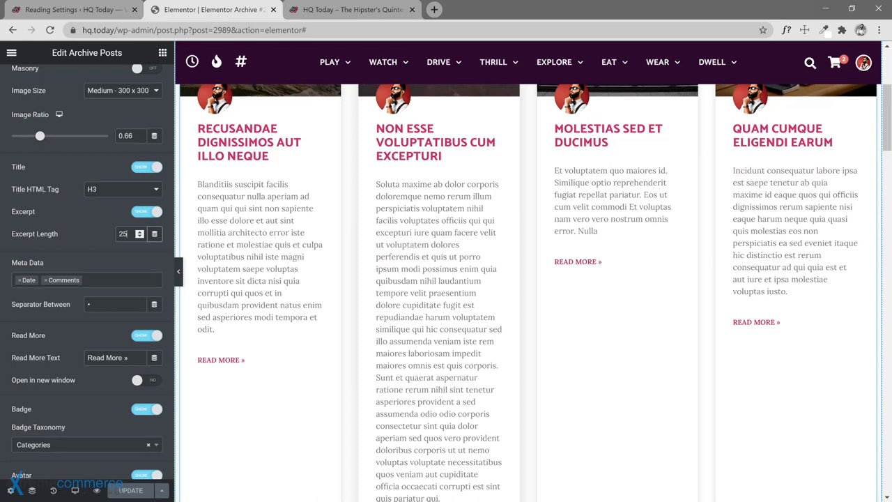
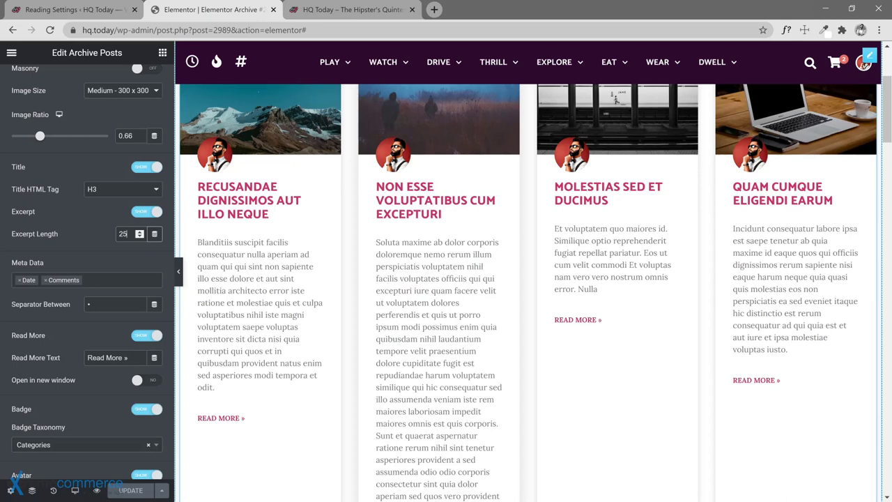
left_click_drag(418, 243, 449, 179)
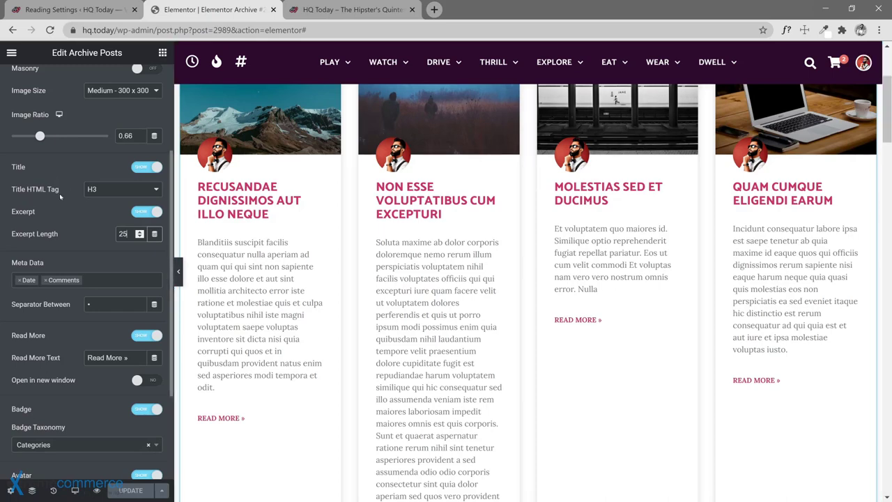
Step: Hide the excerpt and the Read More link on the Archive Posts cards
scroll(97, 241, "up", 3)
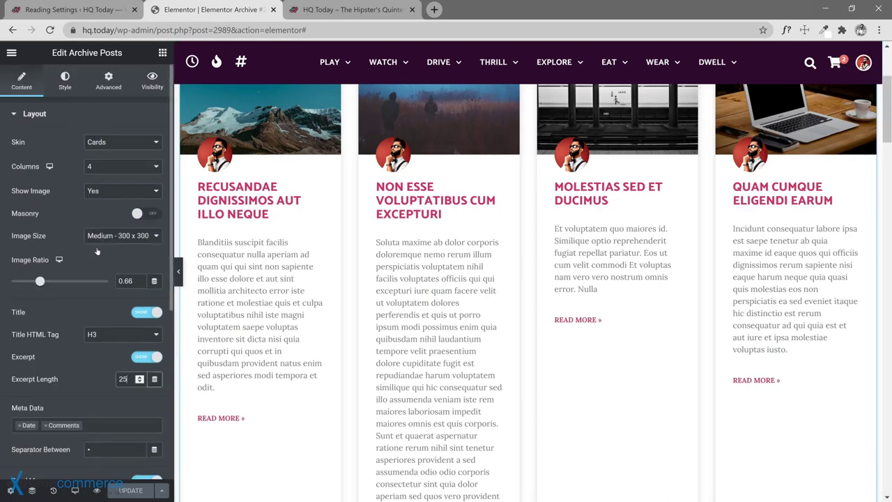
scroll(106, 266, "down", 3)
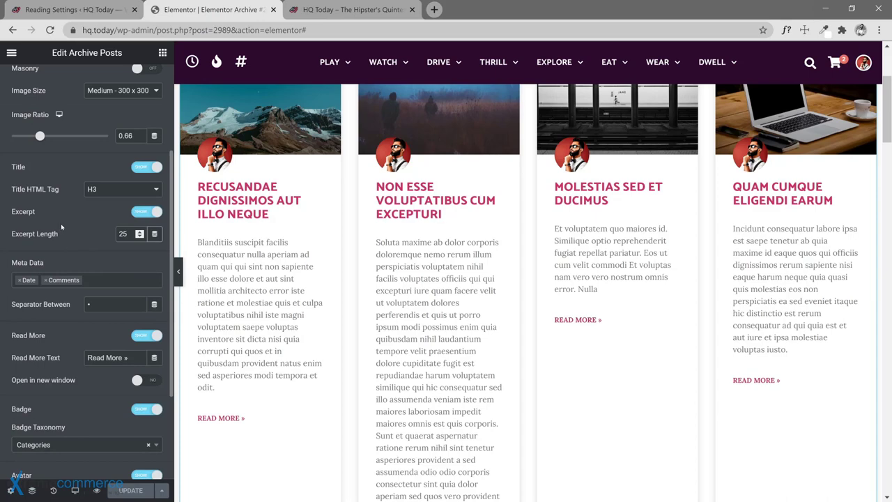
left_click(147, 212)
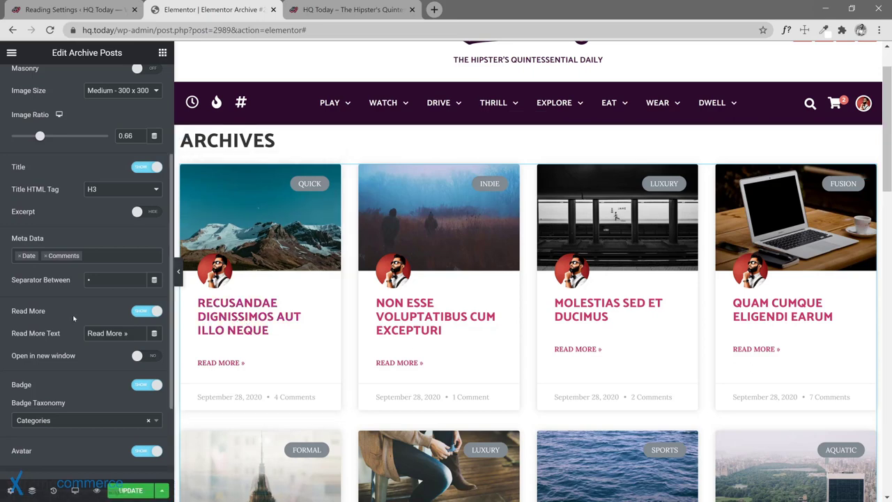
left_click(142, 312)
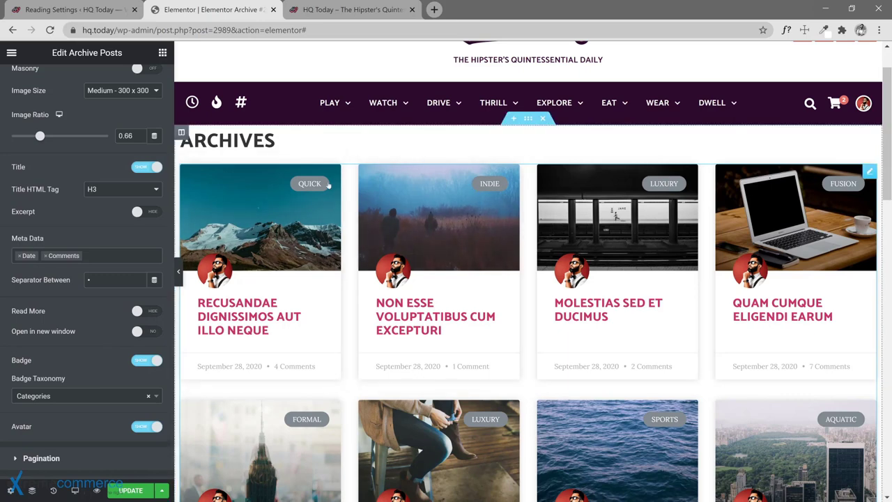
Step: Set the Archive Posts badge taxonomy to Tags and update the archive template
left_click(100, 394)
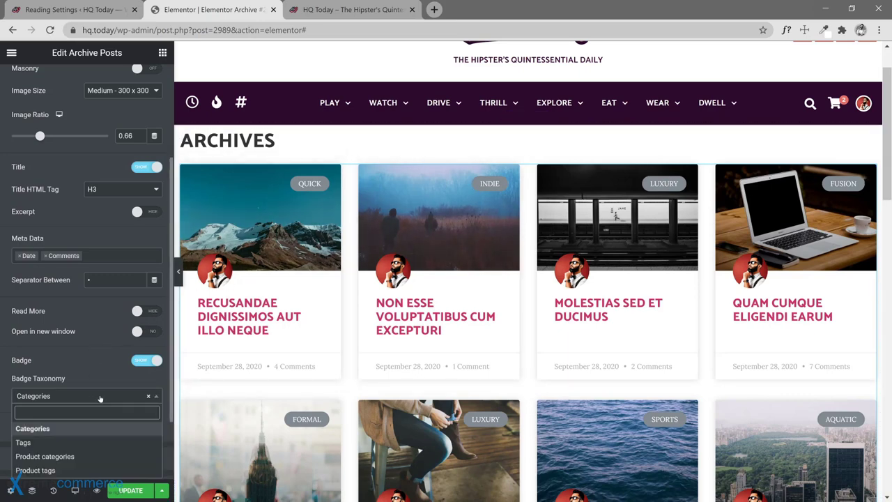
left_click(52, 442)
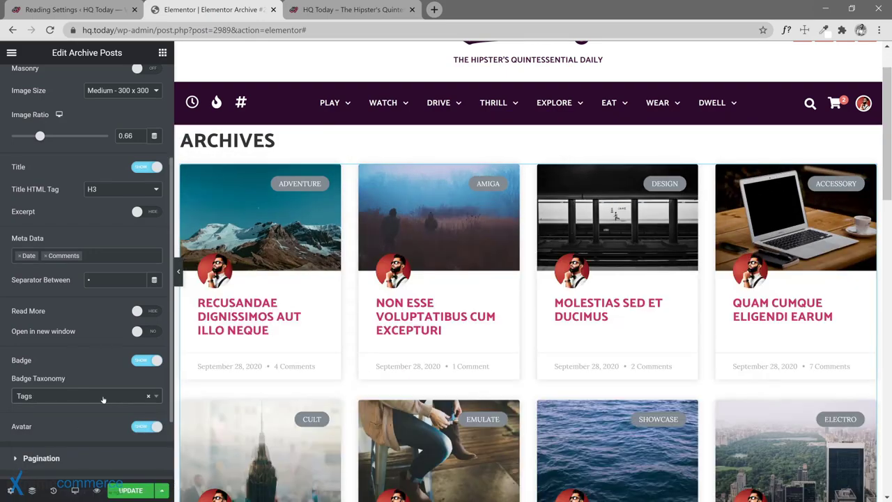
left_click(104, 397)
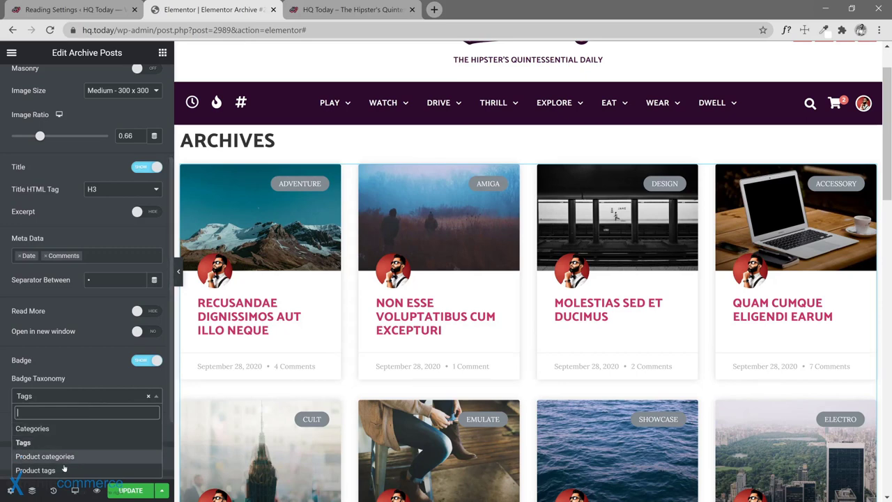
left_click(96, 399)
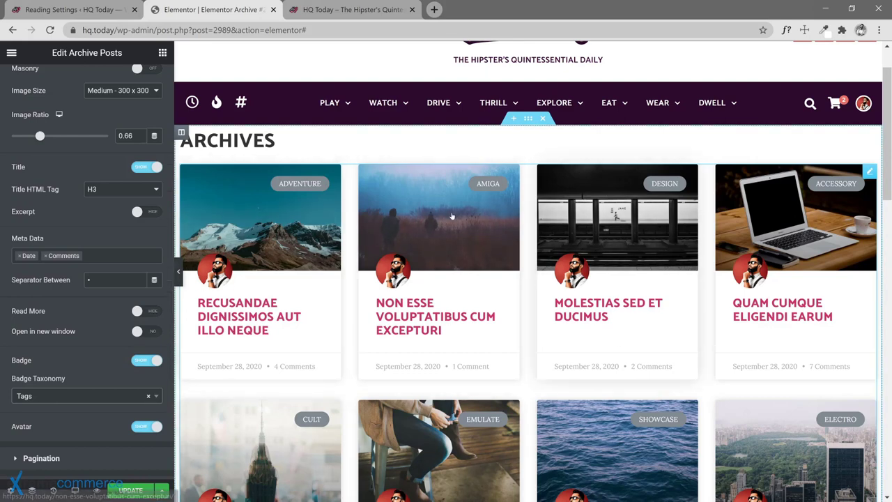
left_click(130, 490)
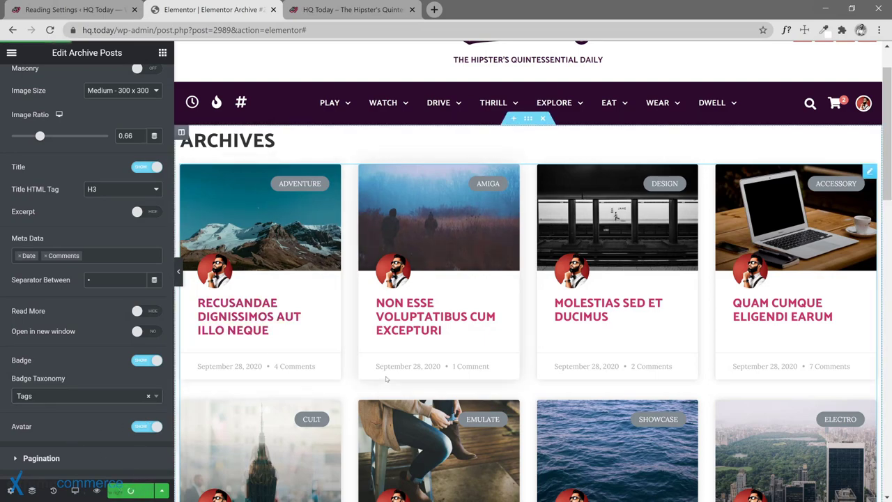
Step: Review the card rows in the template preview and compare them with the posts-per-page limit in the WordPress Reading Settings
scroll(386, 378, "down", 3)
scroll(387, 373, "down", 2)
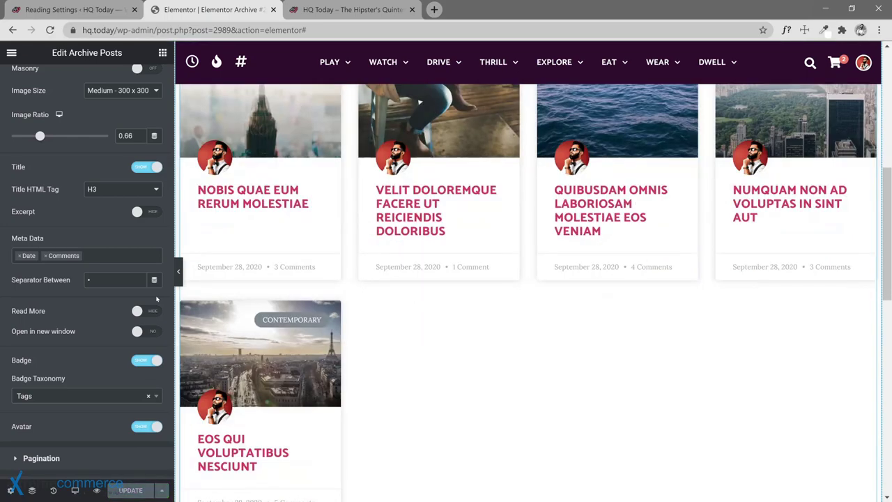
scroll(427, 374, "up", 5)
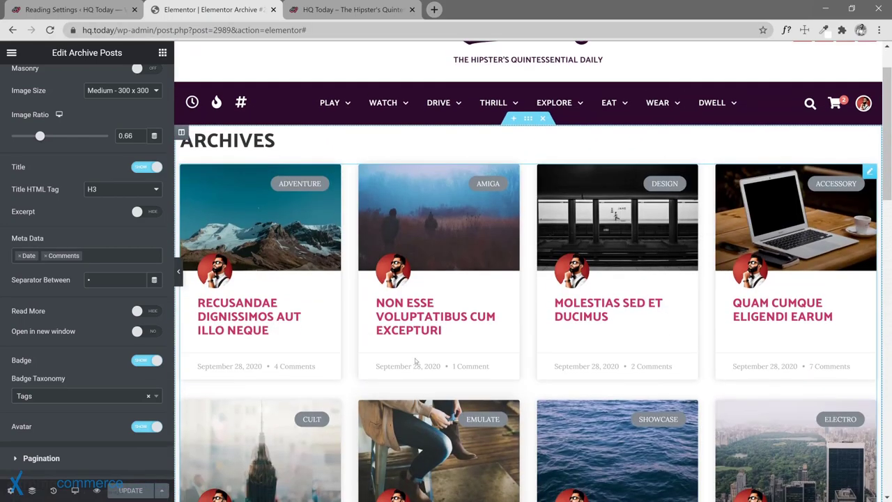
scroll(537, 323, "down", 4)
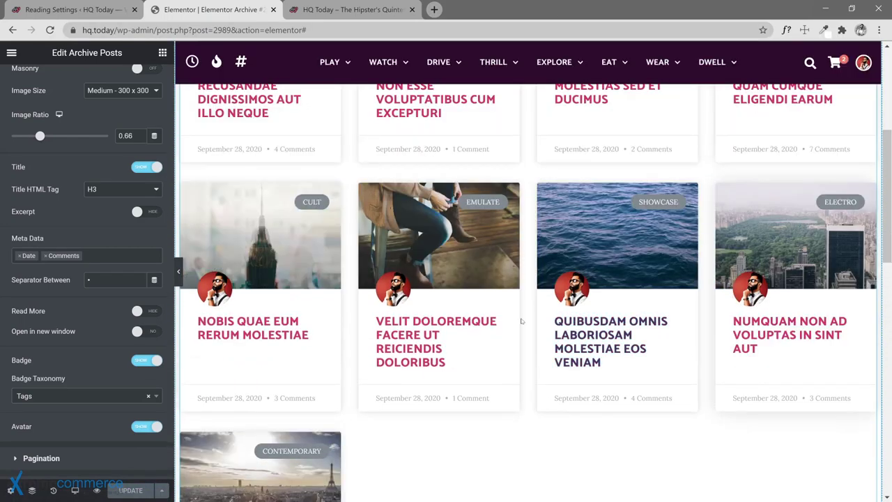
scroll(303, 418, "down", 3)
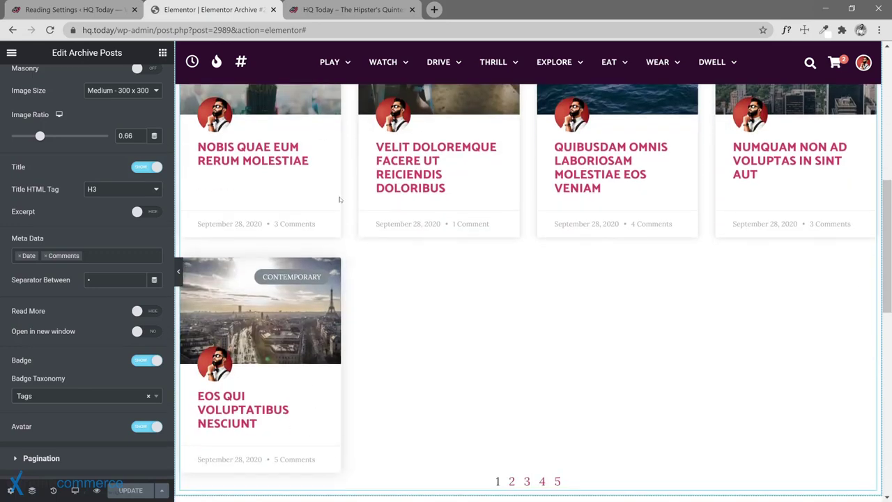
left_click(73, 10)
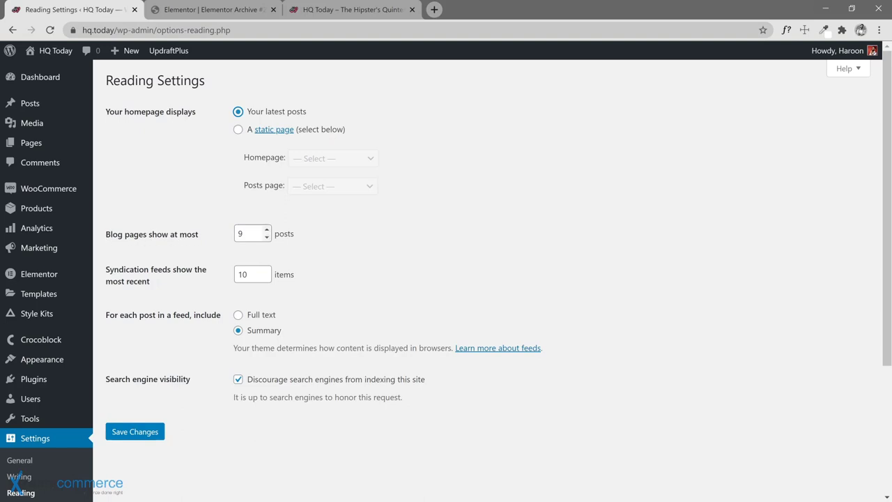
left_click(209, 10)
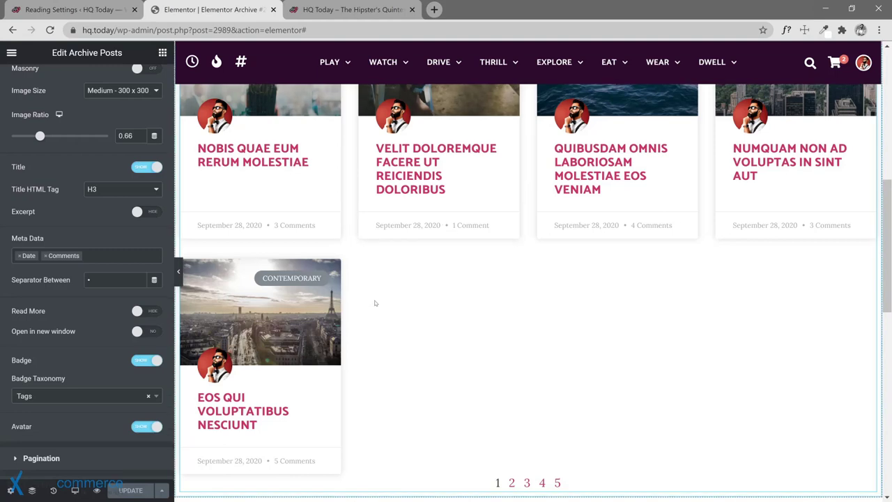
scroll(372, 303, "up", 4)
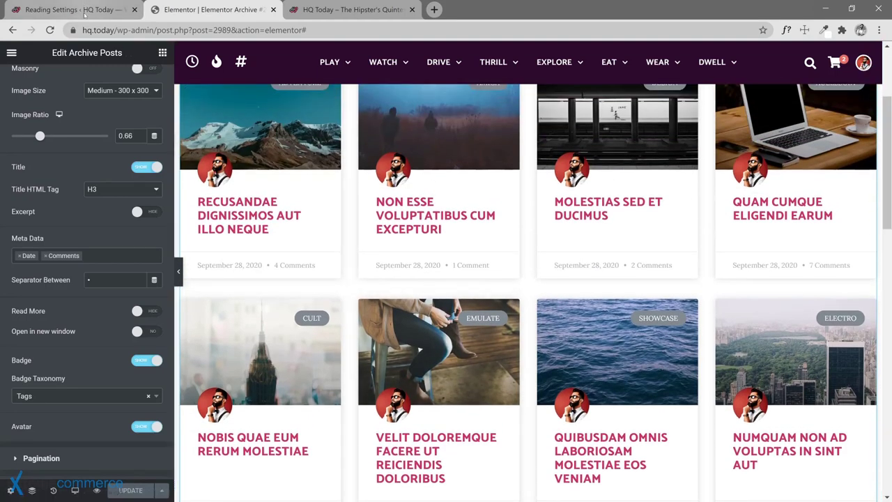
left_click(83, 5)
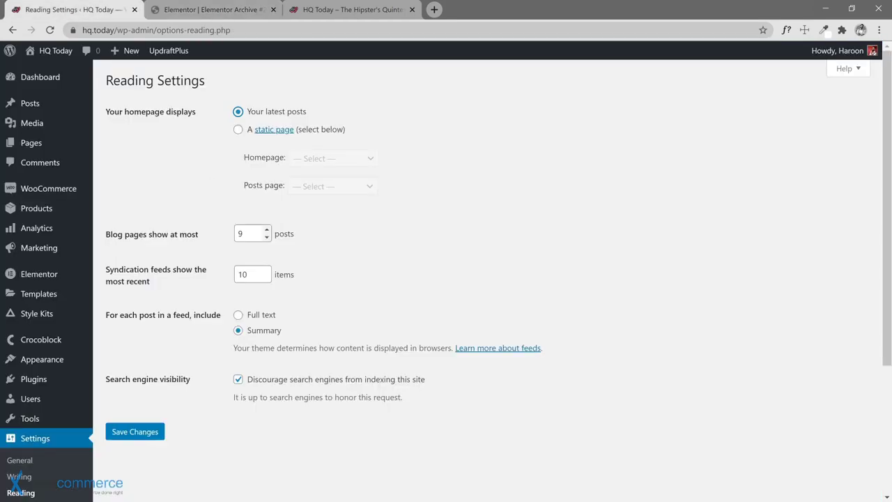
left_click(209, 9)
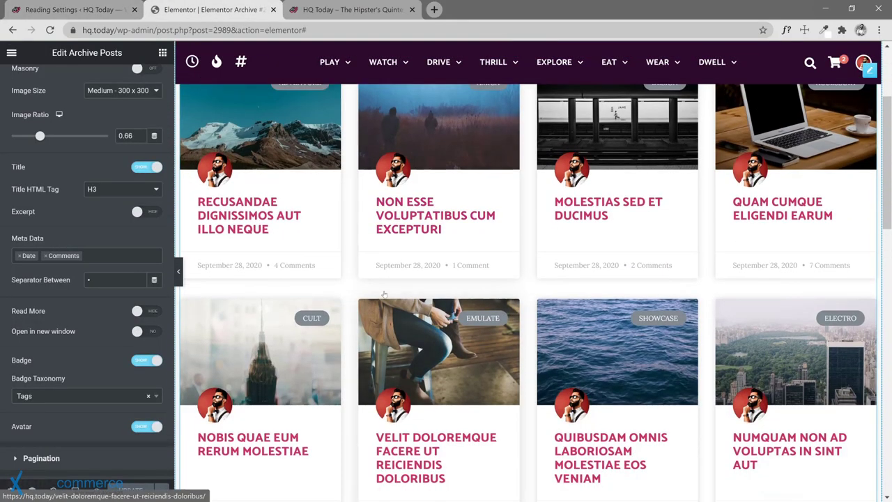
Step: In the WordPress Reading Settings, set blog pages to show at most 12 posts and save the changes
left_click(102, 9)
double_click(240, 234)
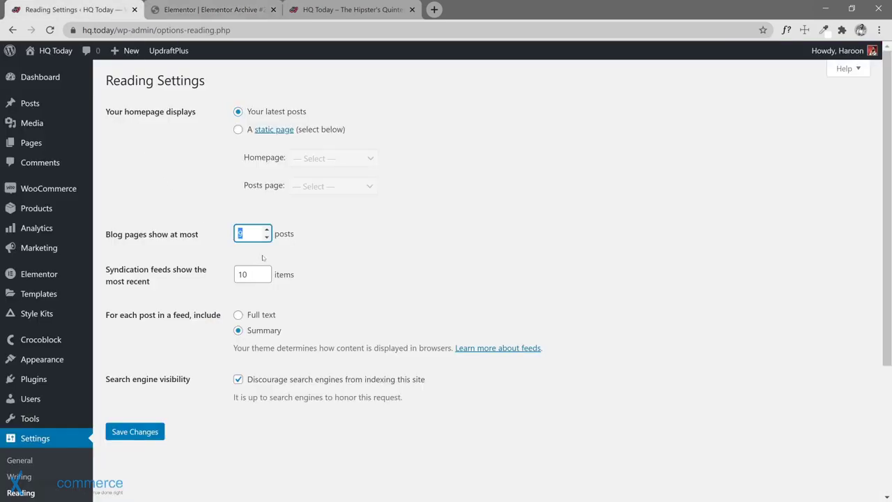
type("12")
left_click(161, 430)
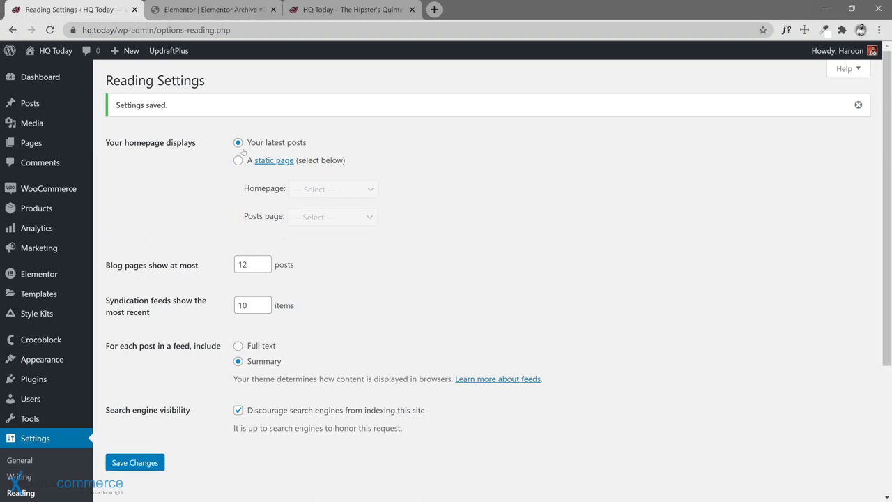
Step: Reload the live HQ Today homepage and check the tag badges and how the posts fill the four-column rows
left_click(212, 13)
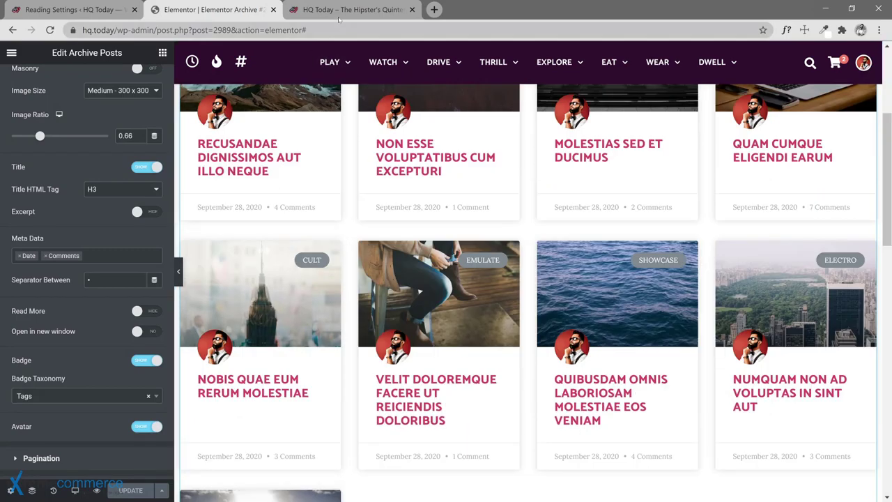
left_click(340, 10)
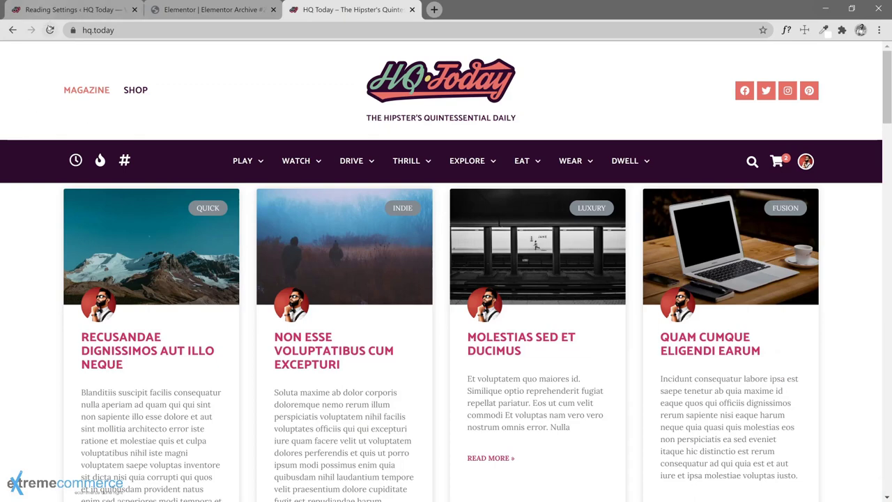
left_click(50, 30)
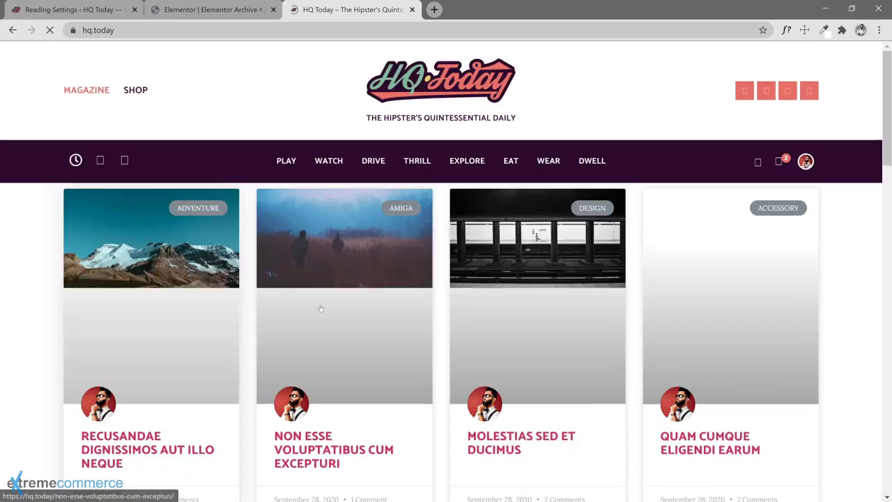
scroll(32, 236, "down", 2)
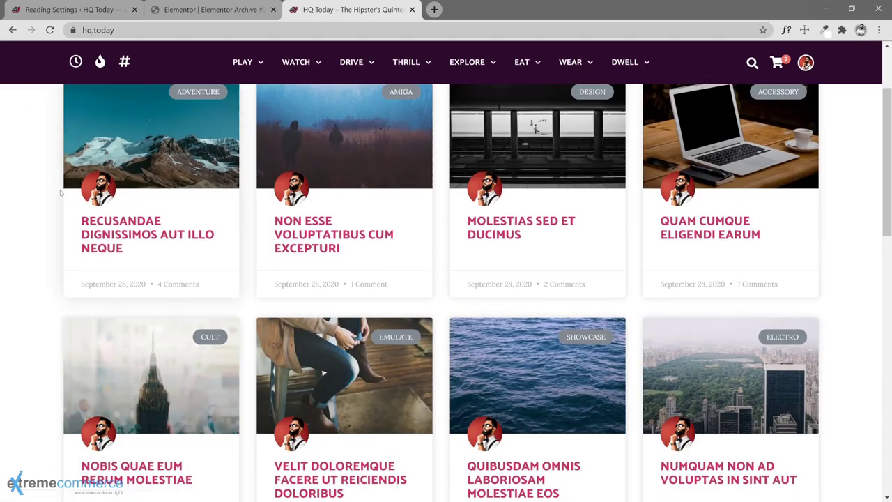
scroll(446, 279, "down", 3)
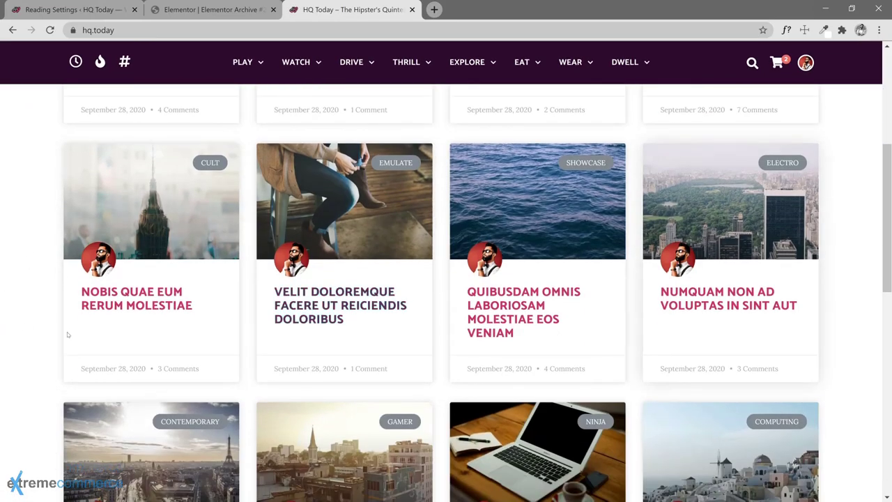
scroll(199, 332, "down", 3)
Step: Return to the Elementor editor, set the Archive Posts layout to 3 columns and update the template
left_click(244, 20)
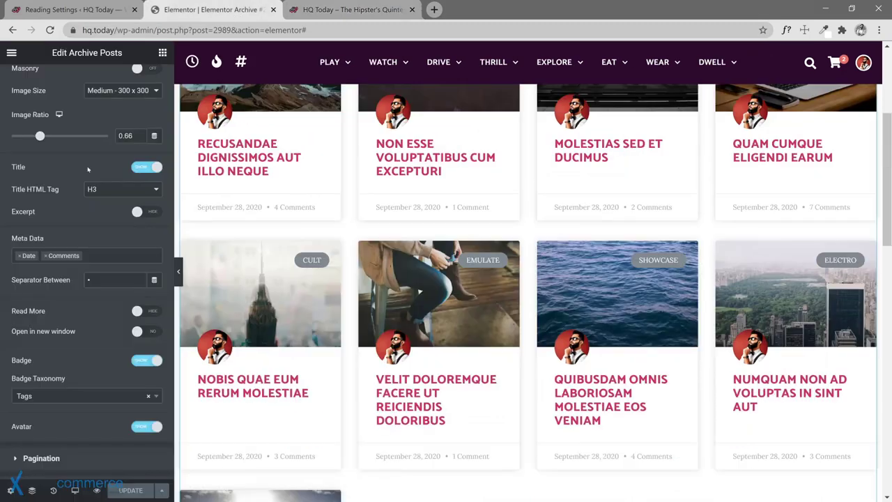
left_click(130, 167)
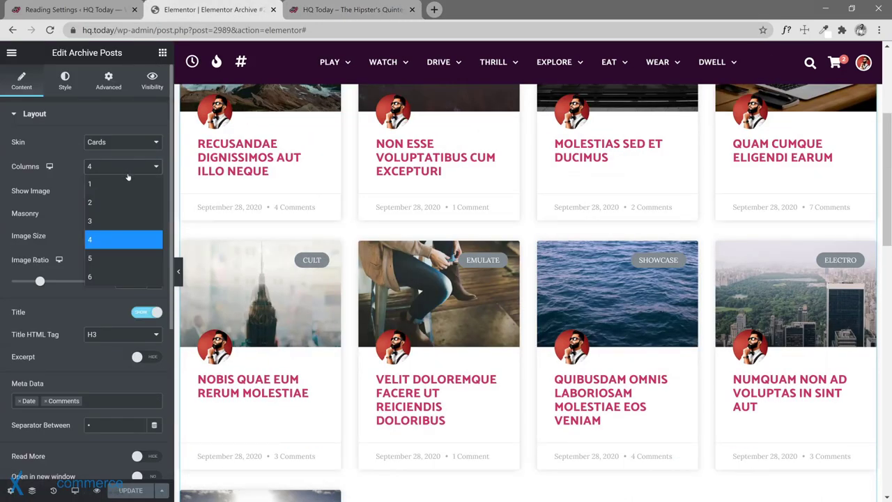
key("Return")
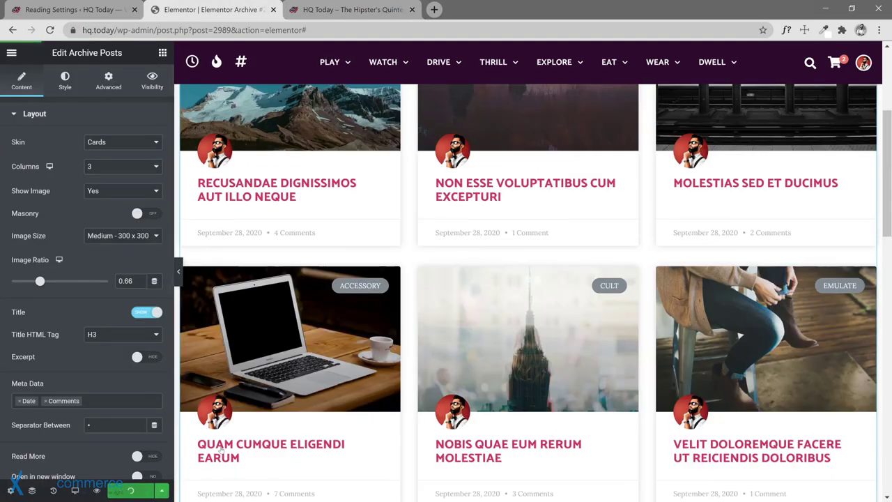
Step: Reload the live HQ Today homepage and inspect the three-column card grid down to the page numbers
left_click(330, 9)
scroll(396, 220, "up", 5)
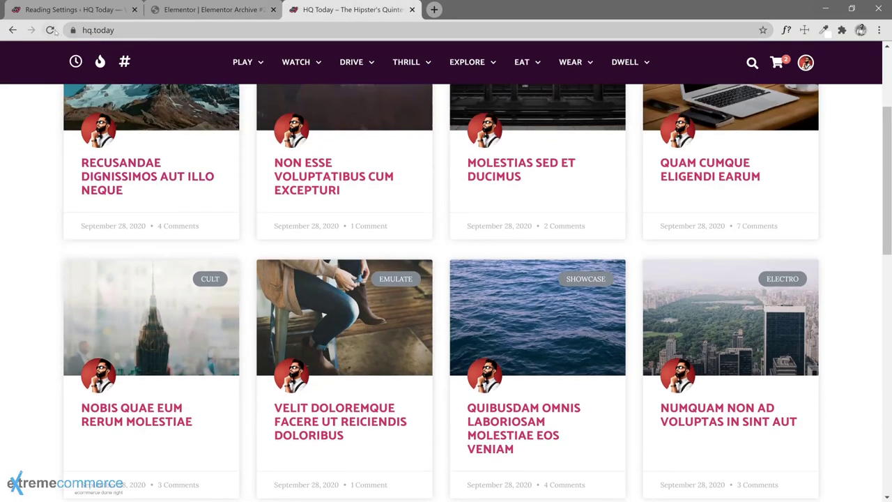
left_click(50, 30)
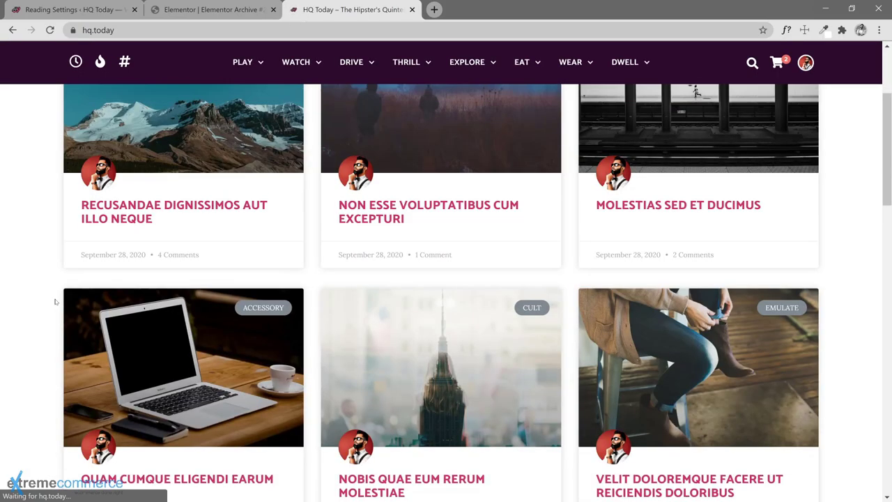
scroll(57, 301, "down", 8)
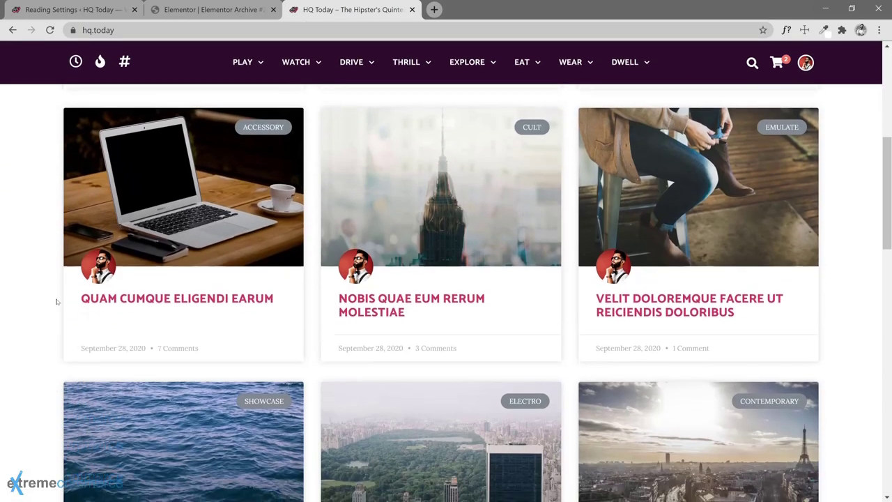
scroll(57, 301, "down", 4)
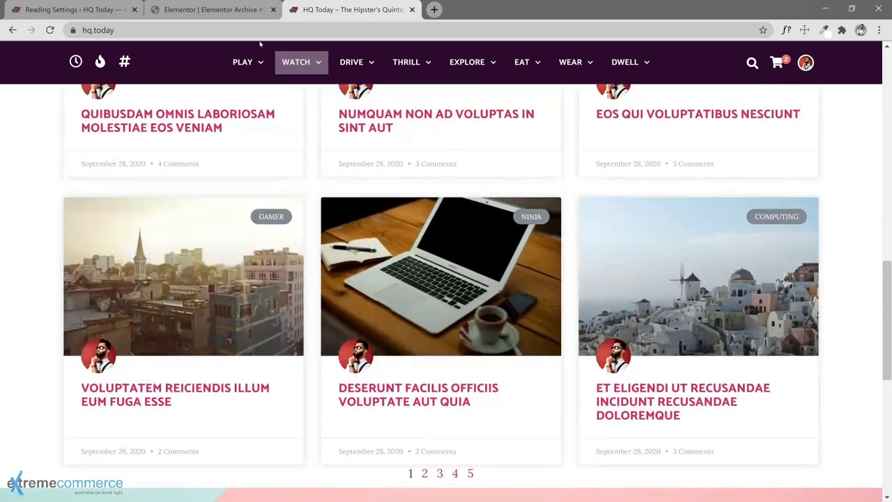
scroll(258, 432, "down", 2)
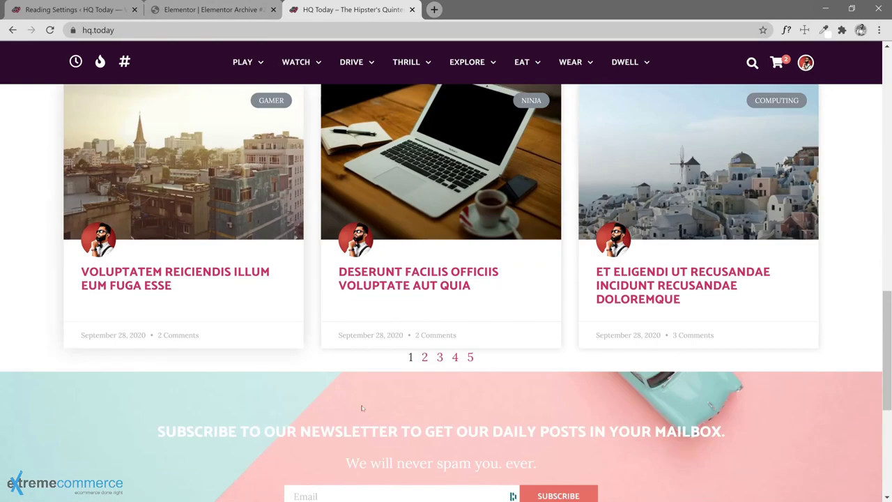
Step: Test the homepage pagination by opening page 2 of the posts and following the link to page 3
left_click(425, 357)
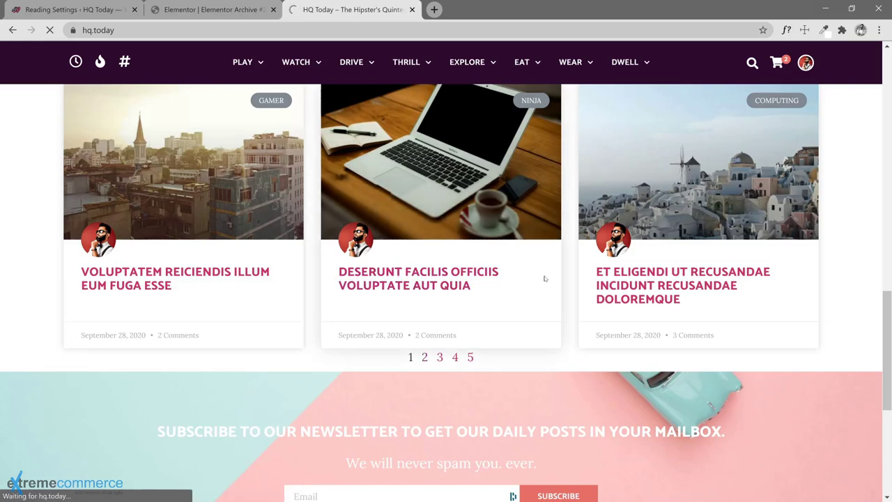
scroll(545, 278, "down", 3)
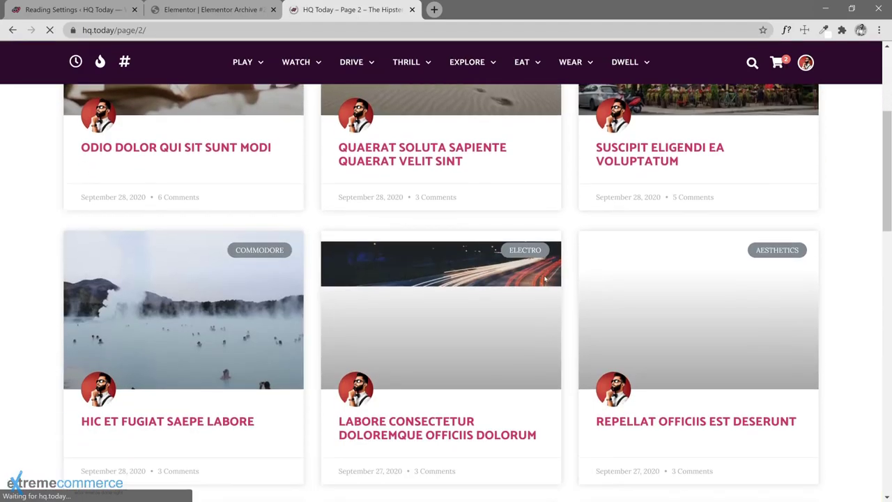
scroll(545, 278, "down", 9)
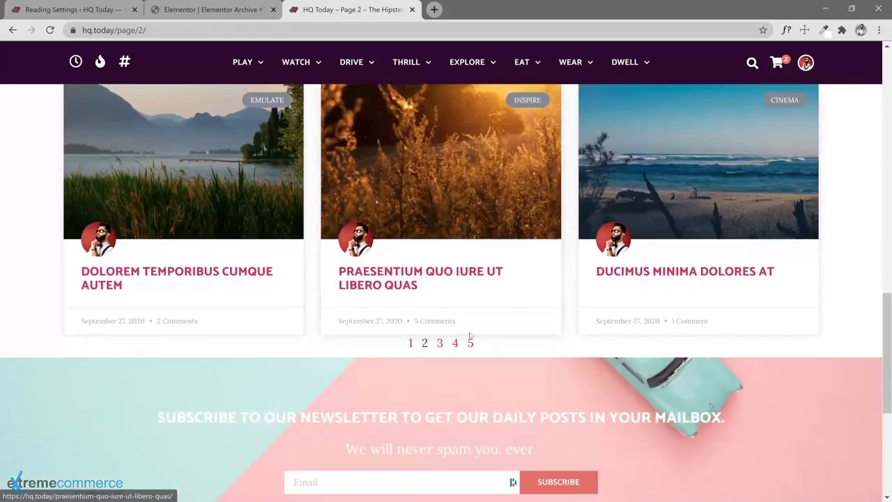
left_click(440, 343)
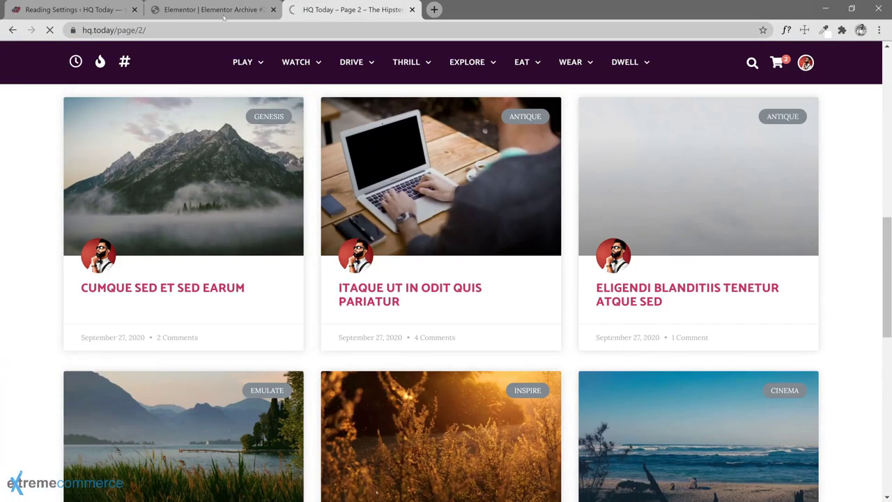
Step: Return to the Elementor editor and review the Archive Posts widget's pagination and layout settings
left_click(223, 13)
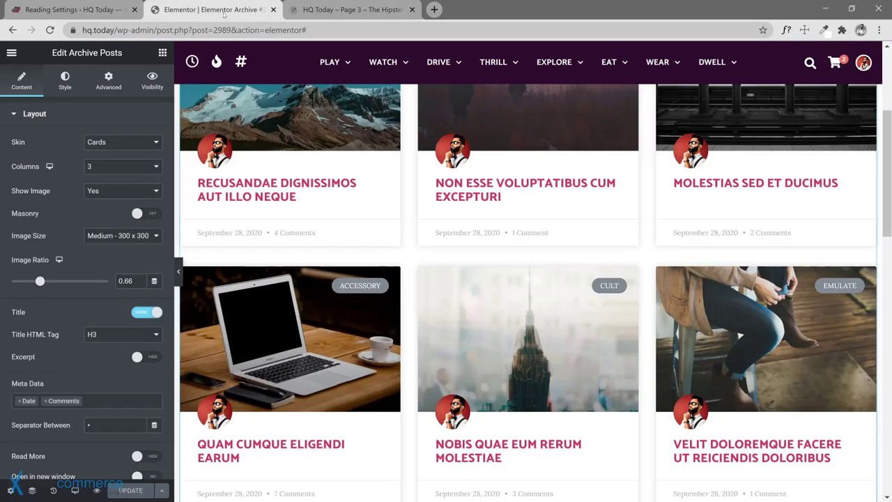
scroll(84, 368, "down", 3)
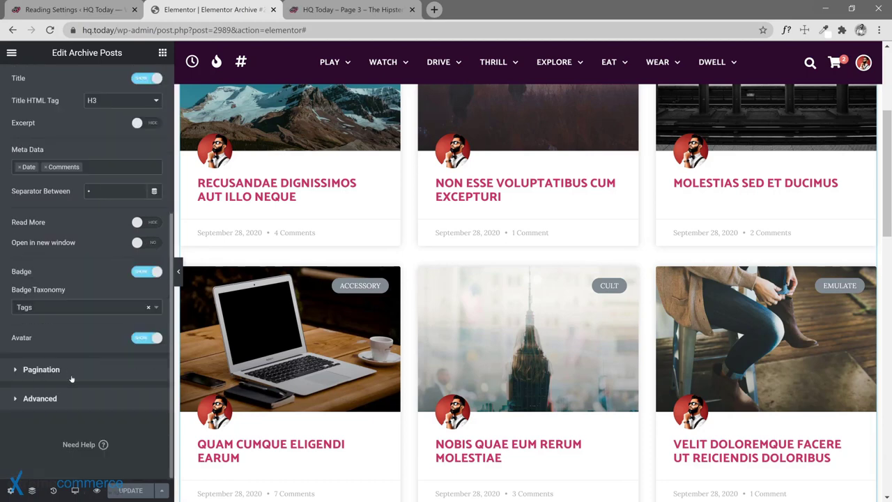
left_click(81, 372)
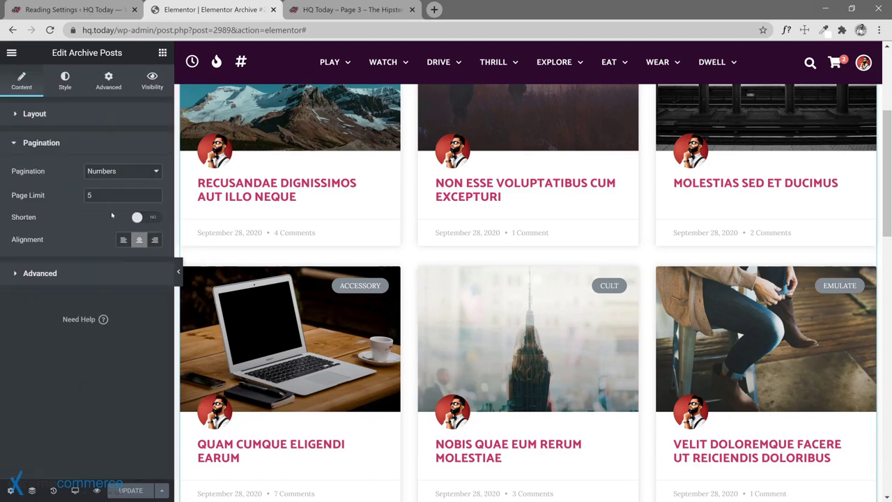
left_click(88, 117)
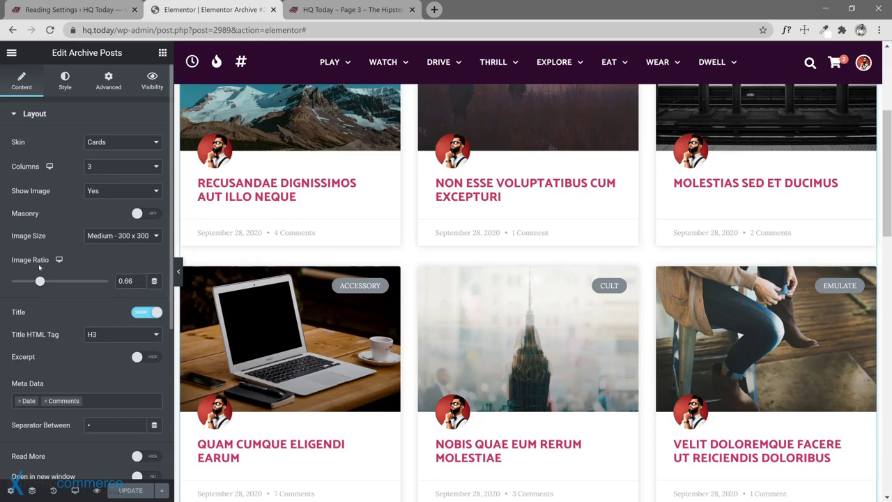
scroll(303, 296, "up", 2)
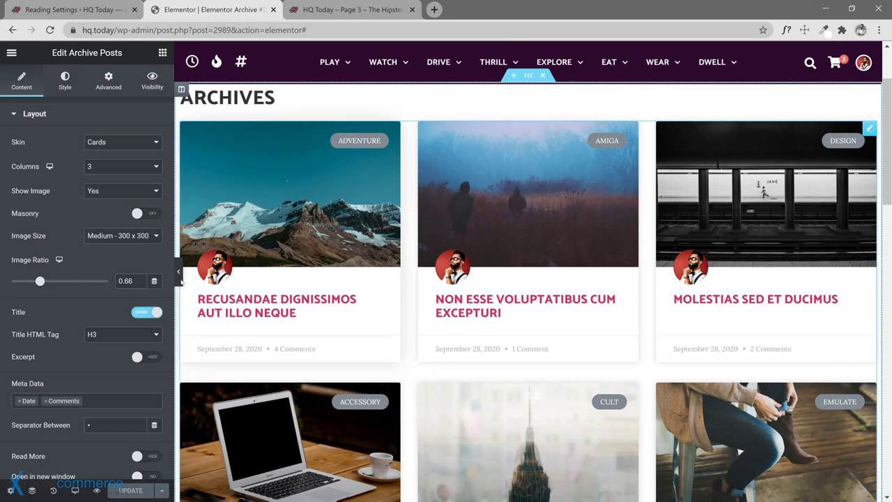
Step: Set the Archive Posts image ratio to 0.75
left_click_drag(132, 281, 118, 281)
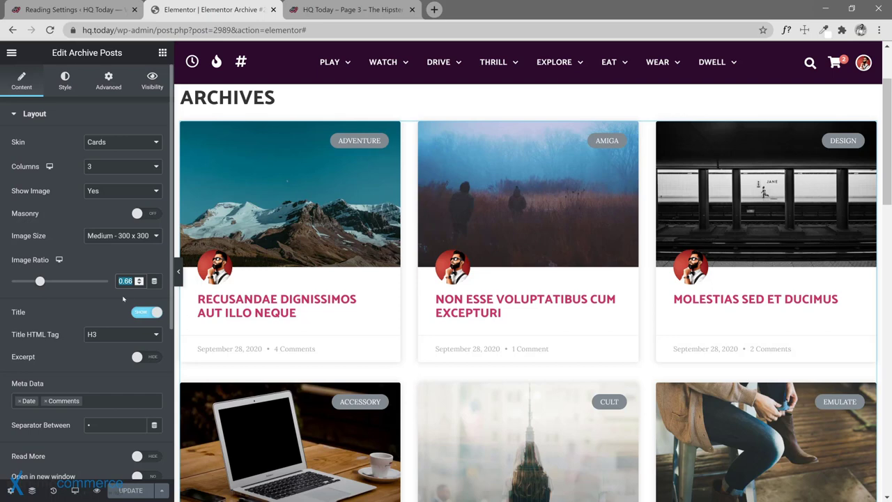
type("0")
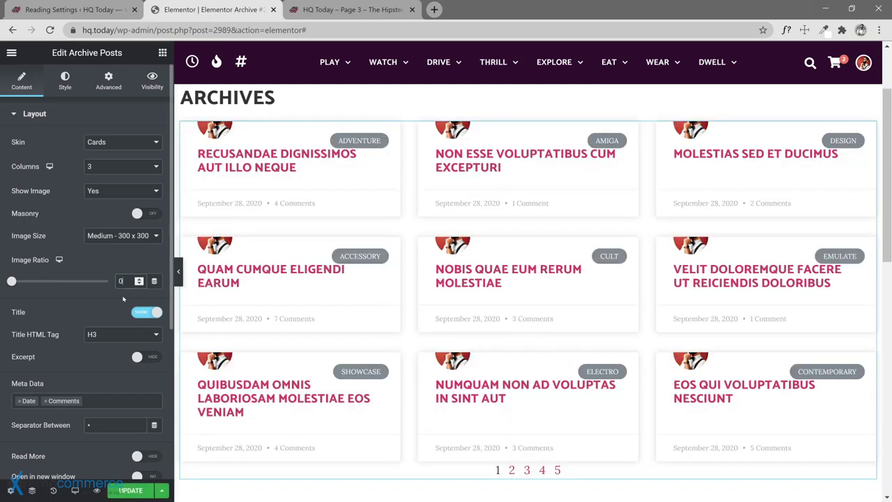
type(".75")
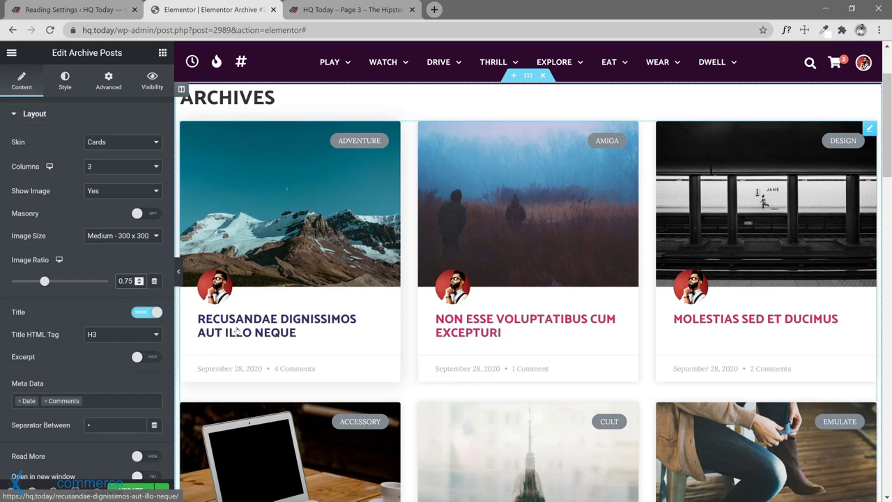
Step: Try an image ratio of 1.5, inspect the post cards, and set the ratio to 0.66
key("ctrl+a")
type("1.5")
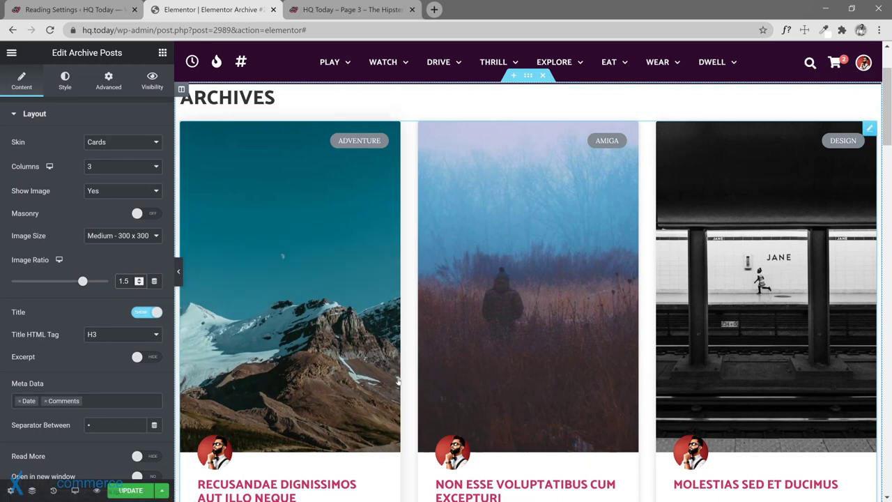
left_click(123, 280)
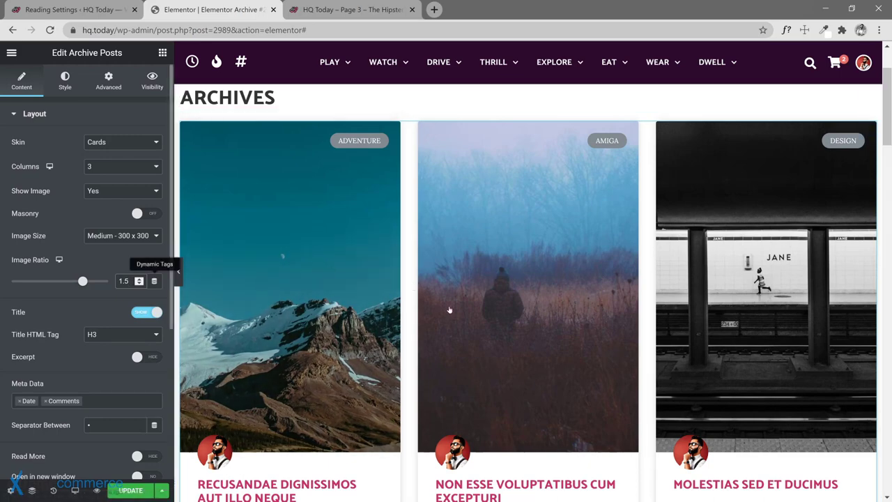
scroll(687, 284, "down", 1)
scroll(368, 314, "down", 3)
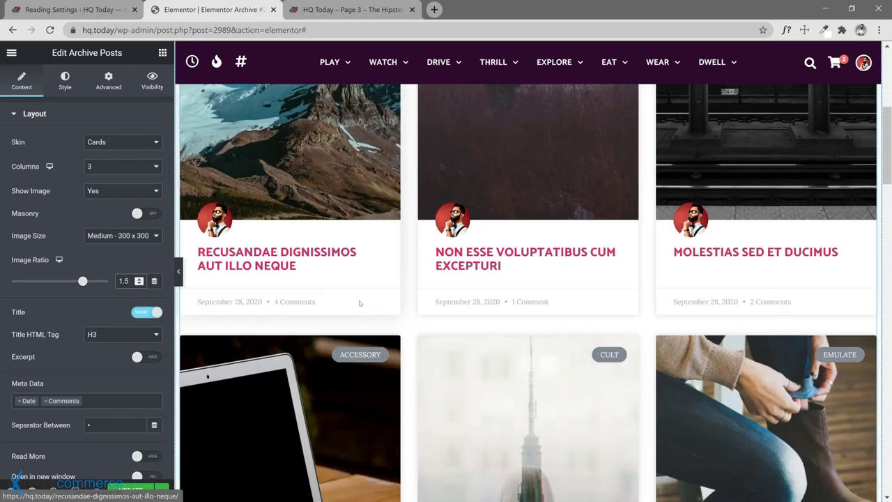
scroll(370, 319, "up", 4)
scroll(370, 319, "up", 1)
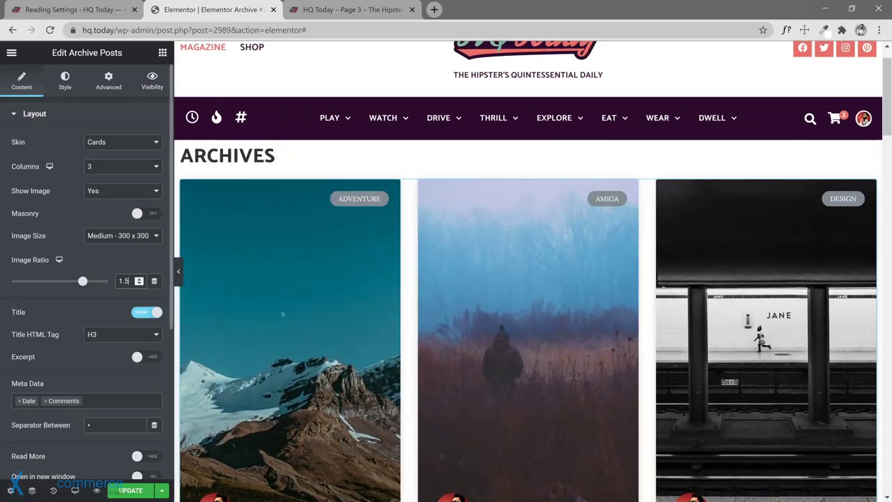
type("0")
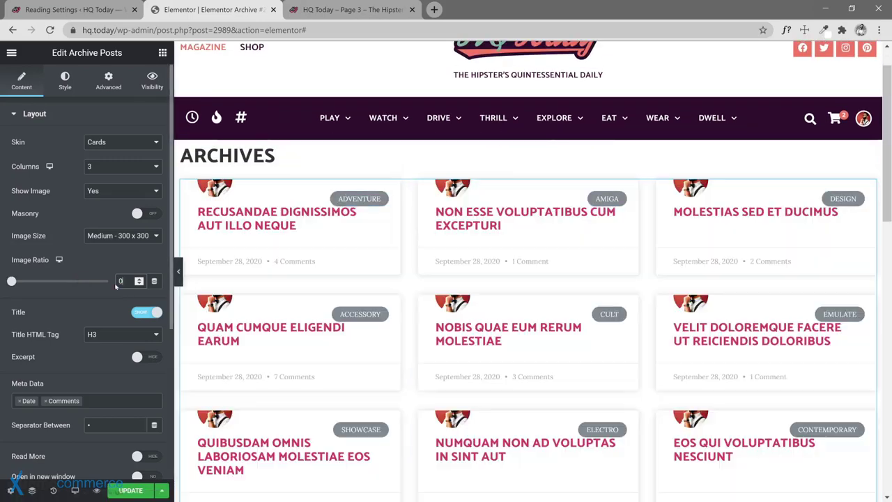
type(".66")
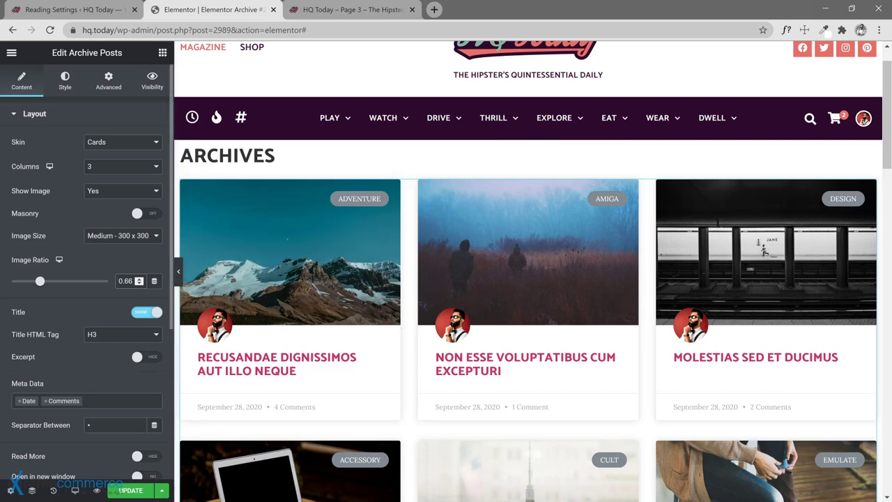
Step: Divide 9 by 16 in Calculator and set the Archive Posts image ratio to 0.5625
double_click(119, 281)
key("BackSpace")
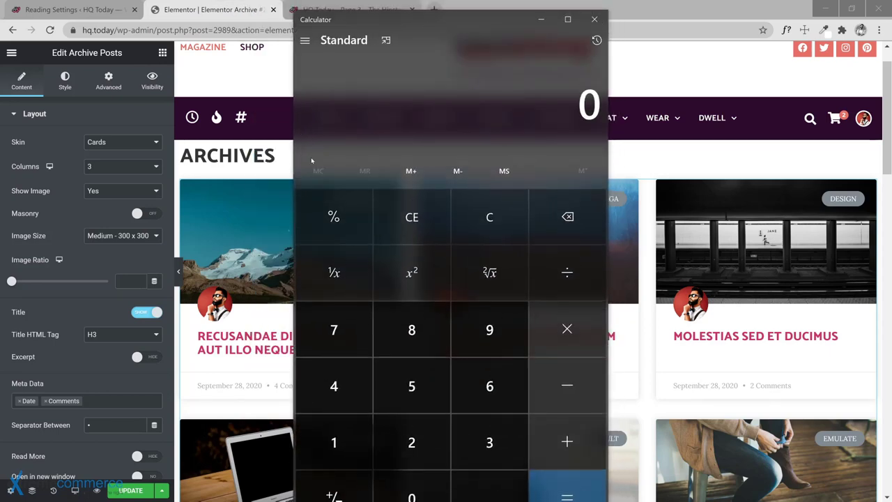
key("9")
key("plus")
key("1")
key("6")
key("Return")
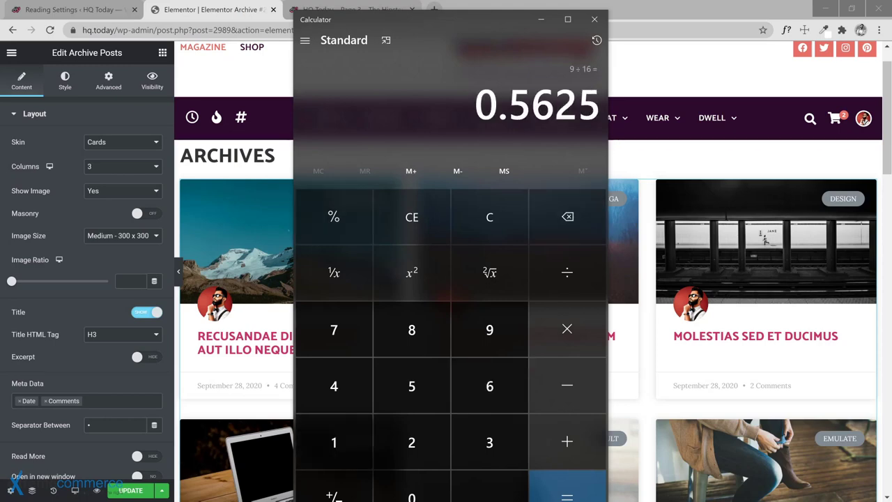
left_click(594, 19)
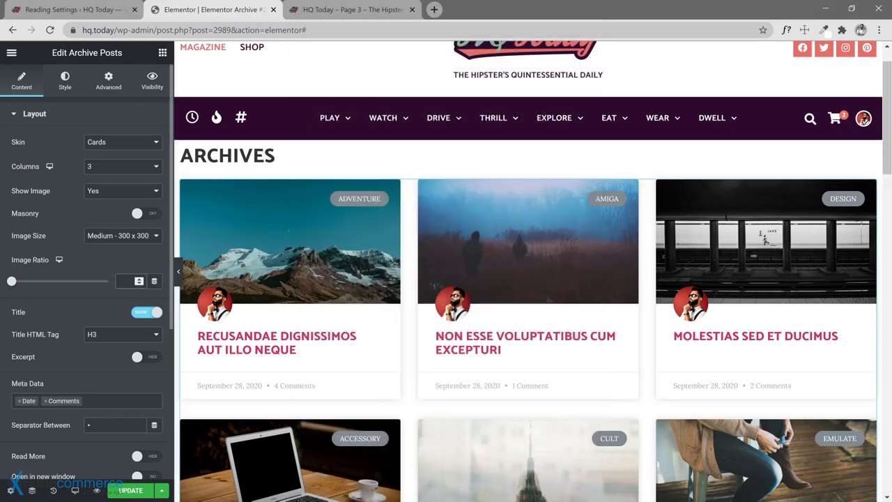
type("0.5")
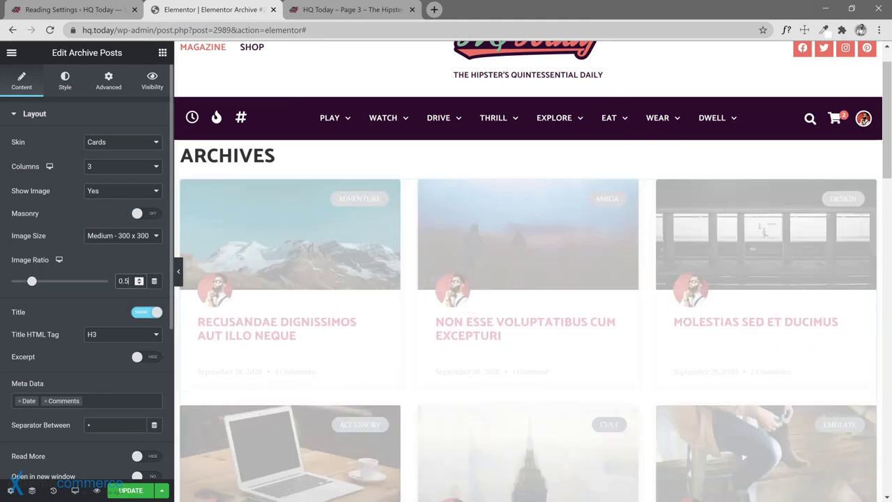
type("625")
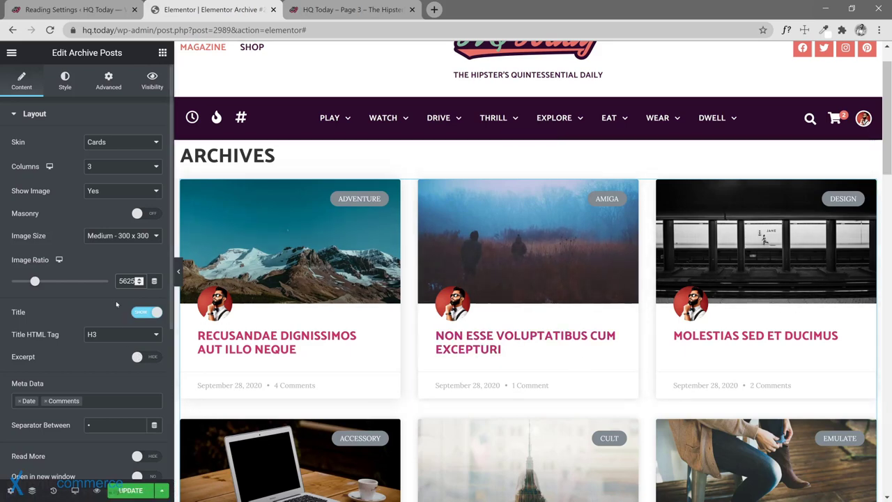
Step: Hide the title, badge and avatar on the Archive Posts cards
scroll(111, 304, "down", 3)
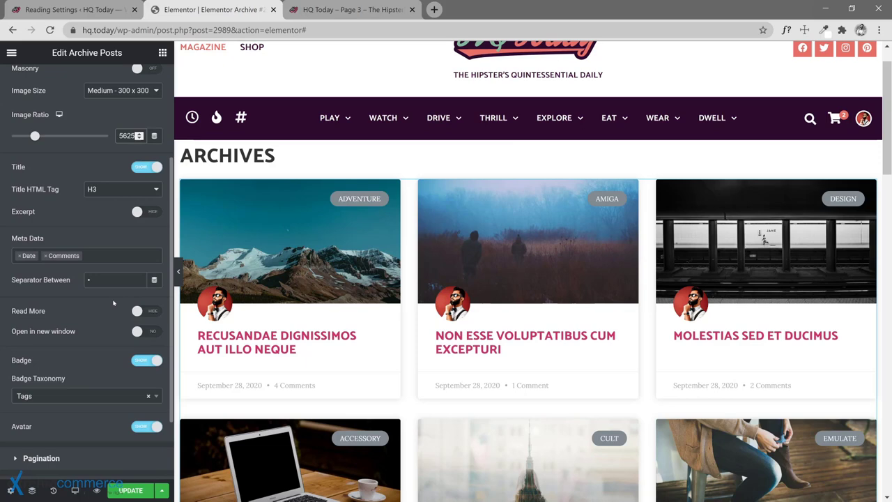
left_click(140, 168)
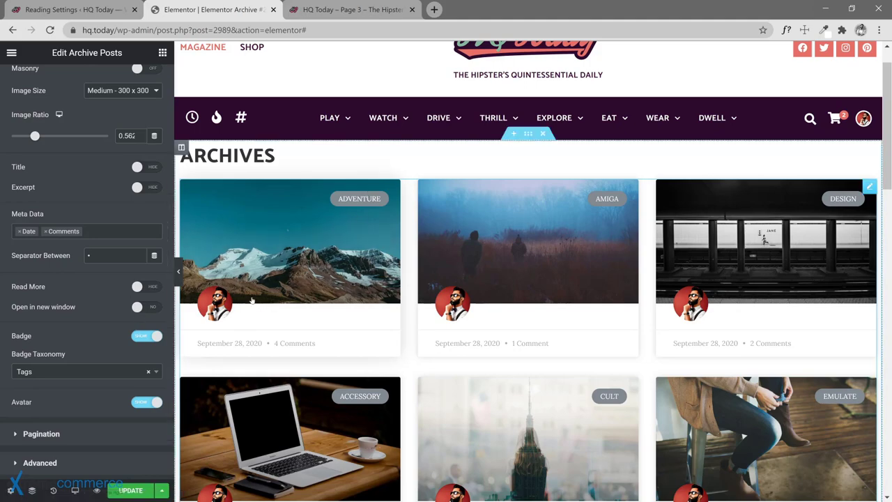
left_click(145, 337)
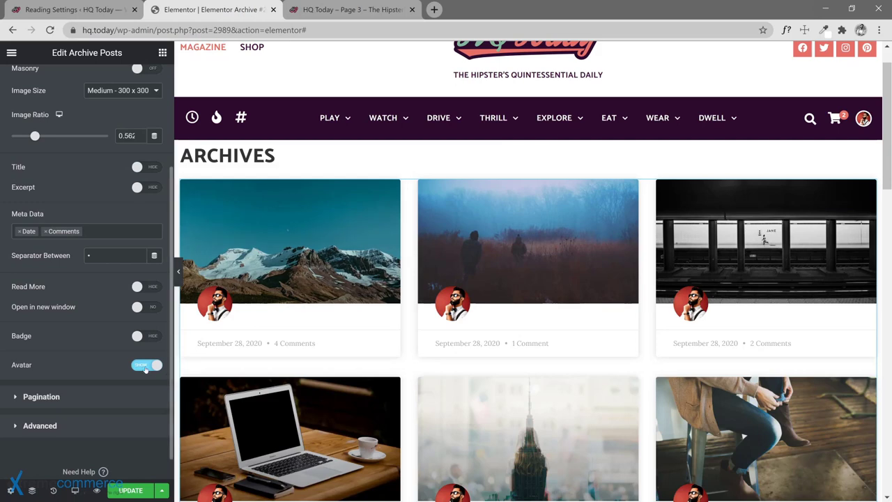
left_click(148, 366)
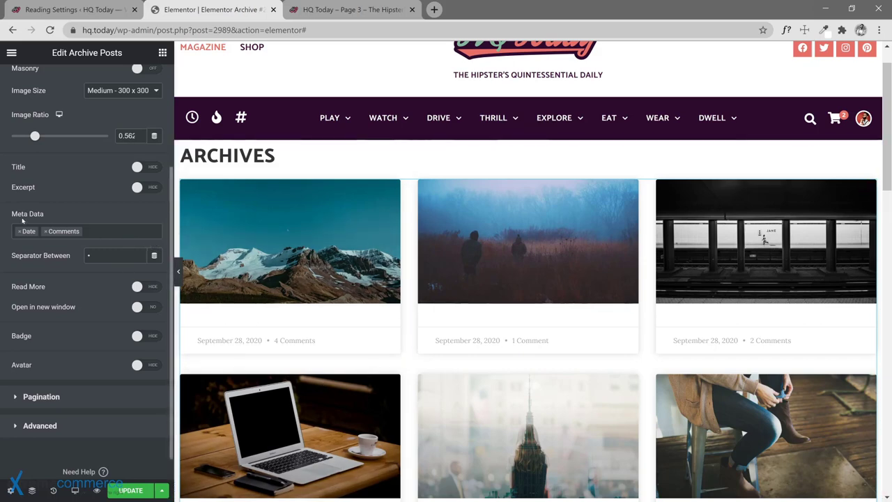
Step: Add Author and Time to the cards' meta data, and replace Time with Date Modified
left_click(104, 230)
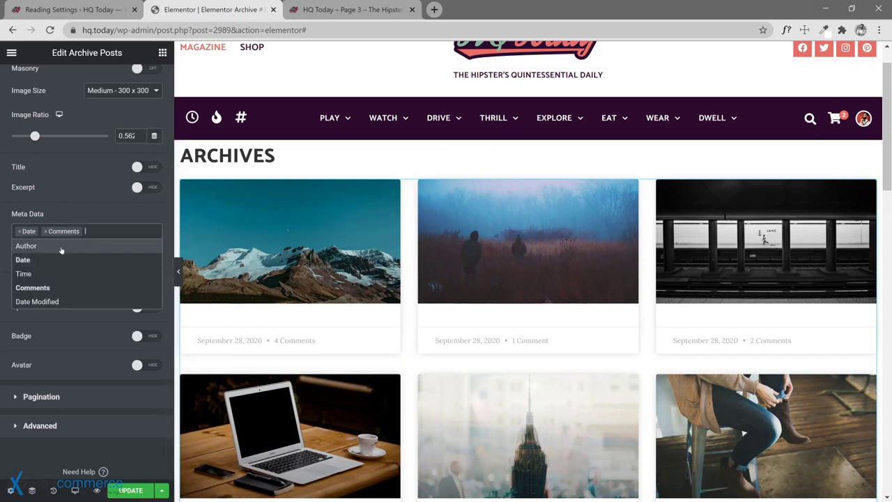
left_click(40, 247)
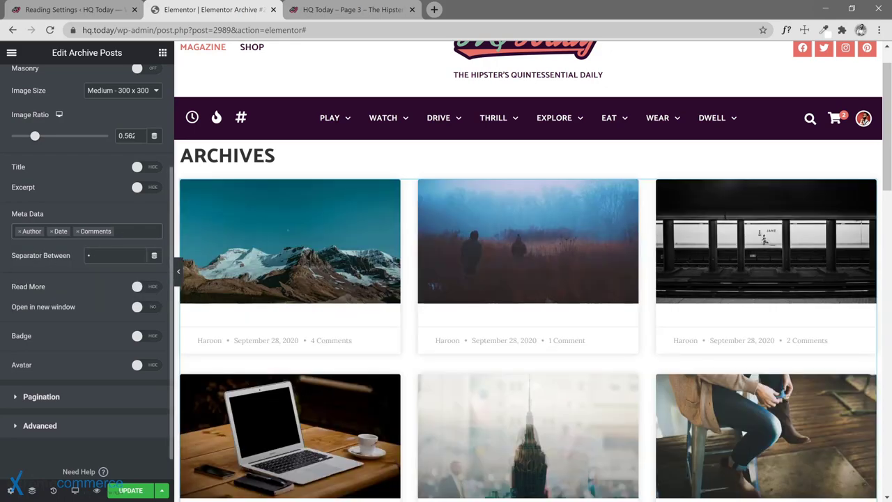
left_click(122, 230)
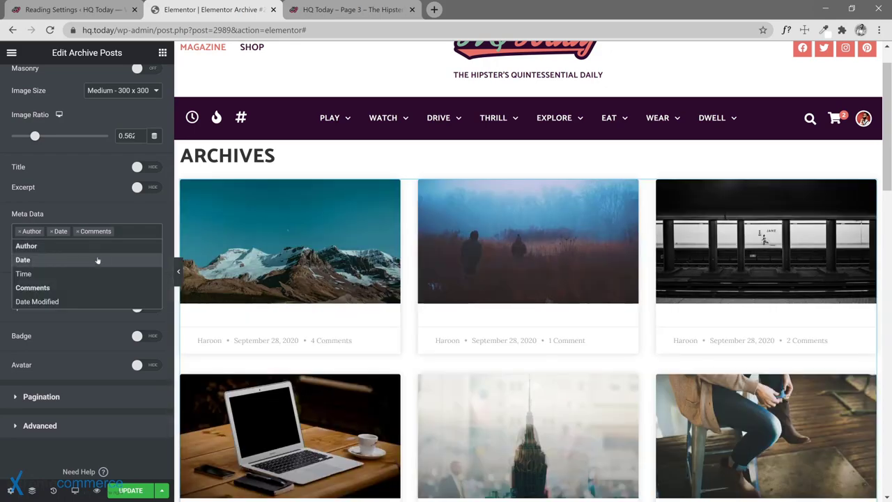
left_click(81, 274)
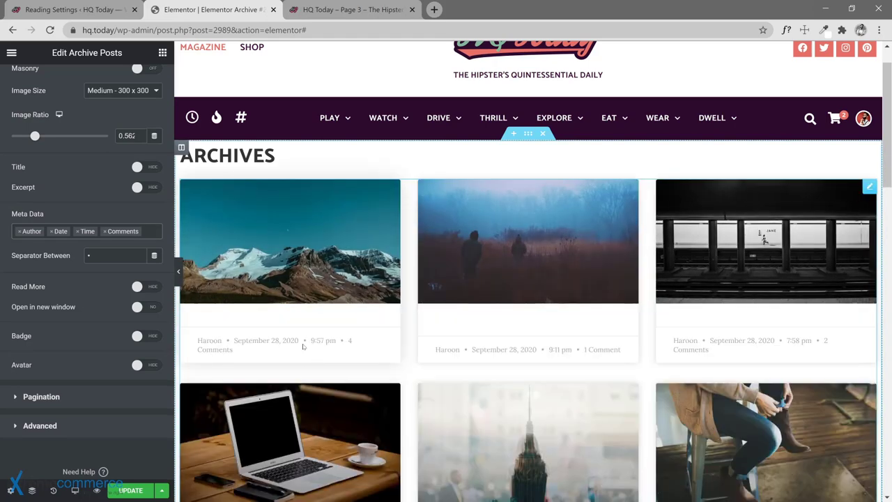
left_click(80, 231)
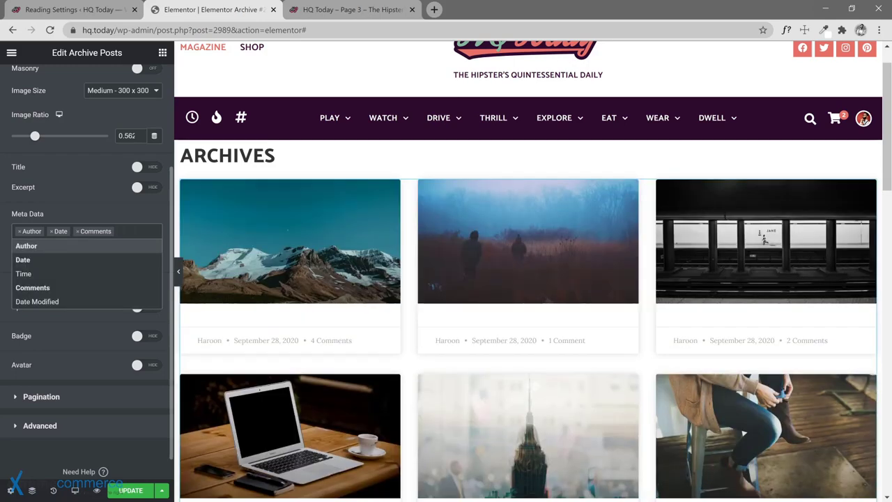
left_click(65, 301)
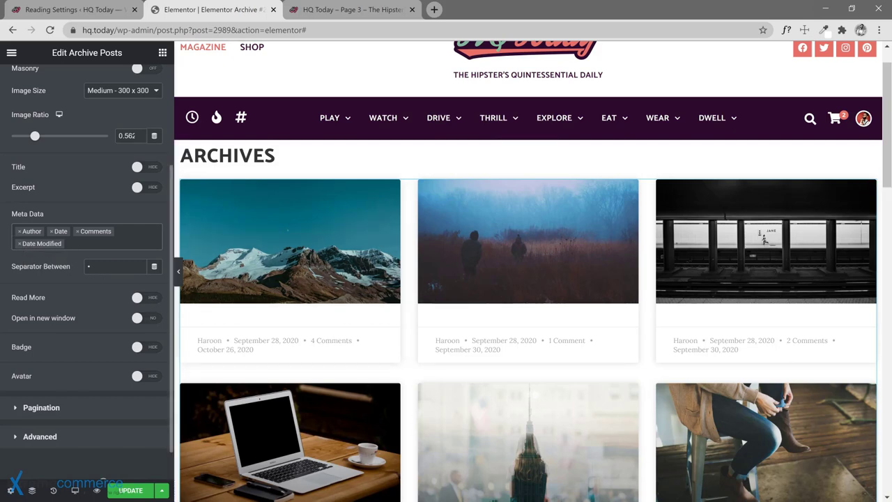
Step: Remove Date Modified and Author from the cards' meta data
left_click(20, 243)
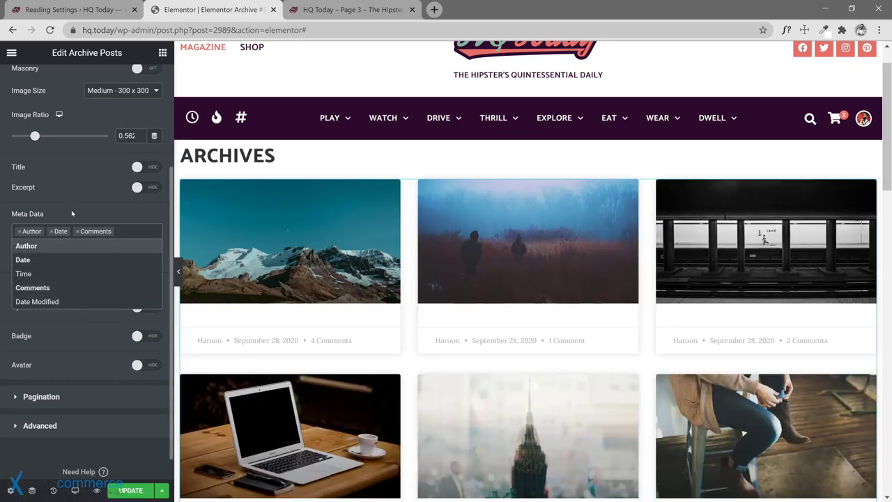
left_click(18, 234)
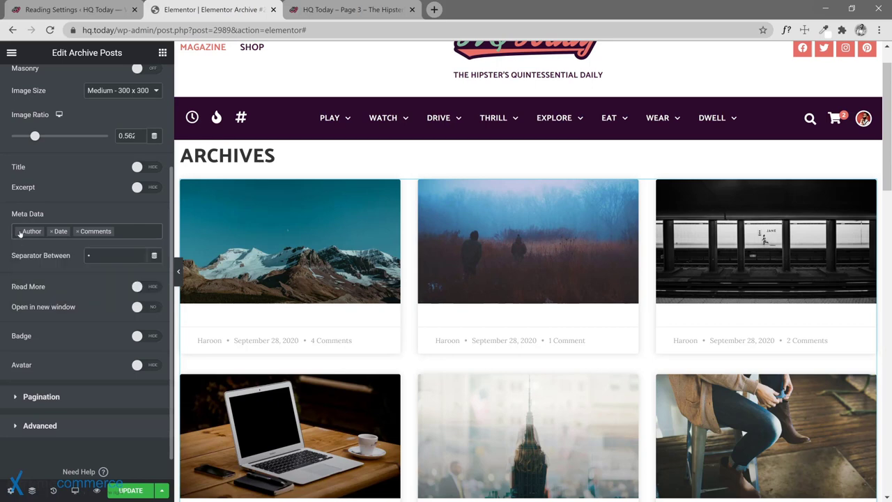
left_click(20, 232)
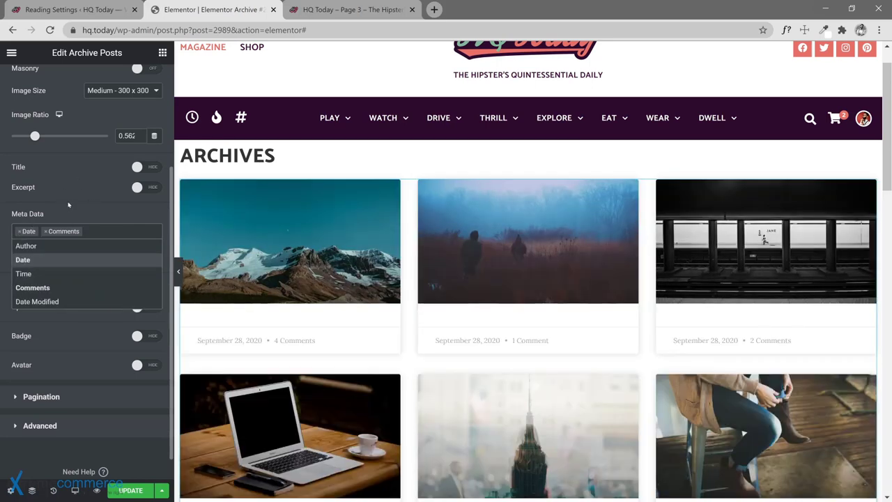
left_click(69, 204)
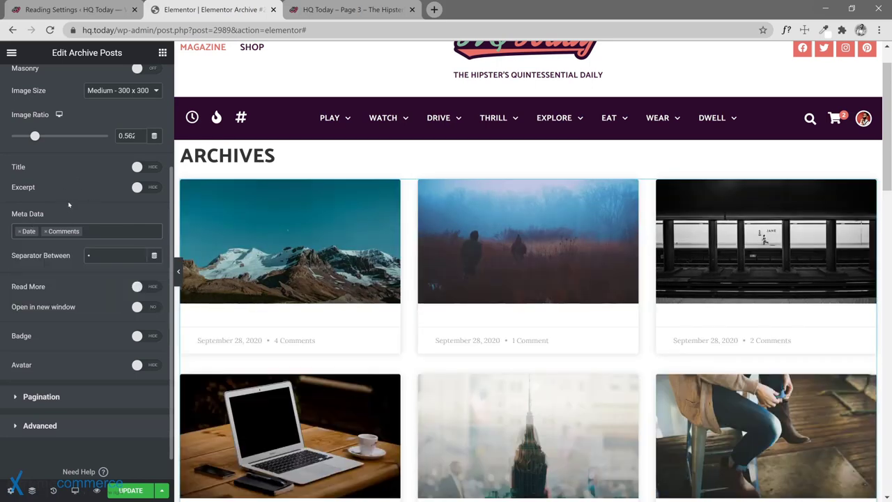
Step: Show the post titles on the Archive Posts cards again
left_click(139, 167)
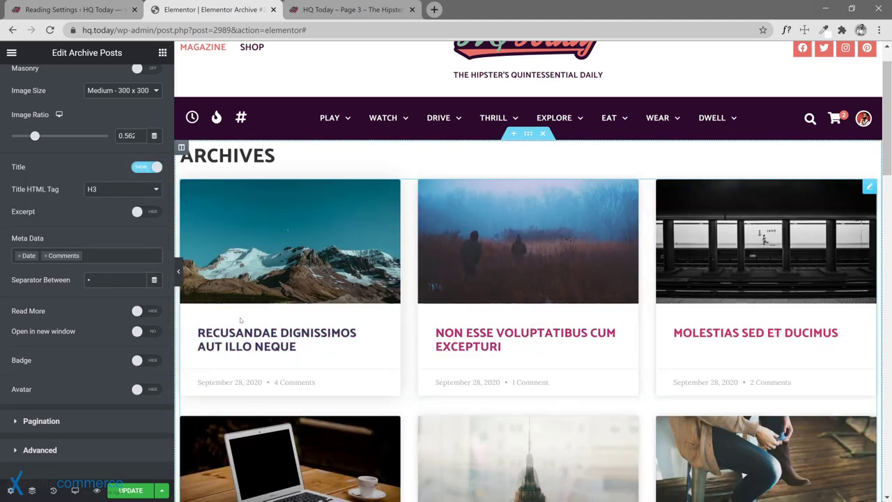
scroll(83, 319, "down", 2)
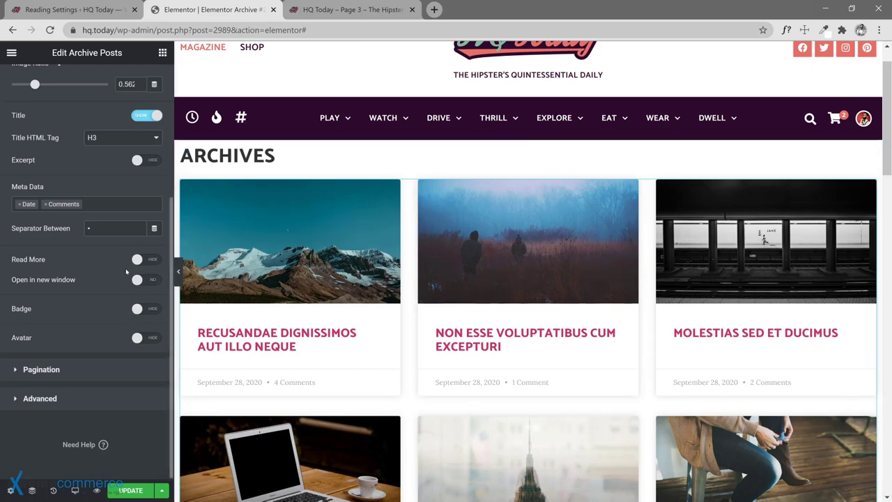
Step: Set the Archive Posts pagination to None and check the end of the post grid in the preview
left_click(41, 369)
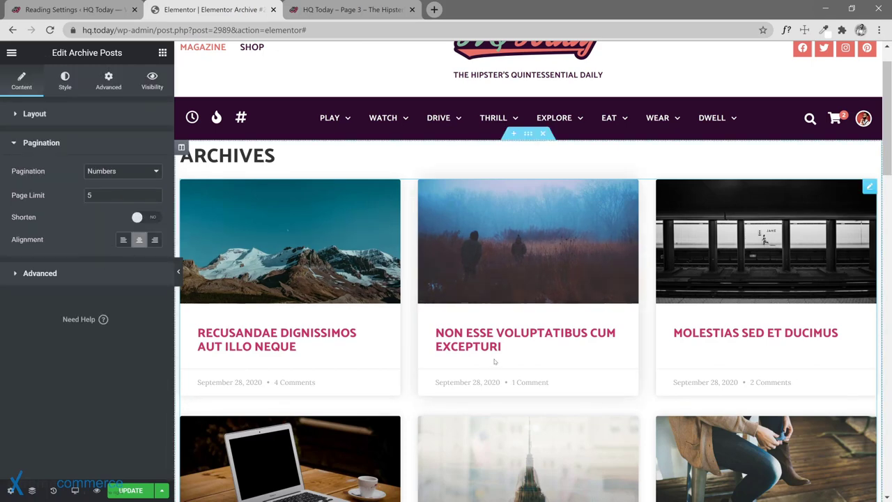
scroll(496, 359, "down", 10)
scroll(496, 359, "up", 5)
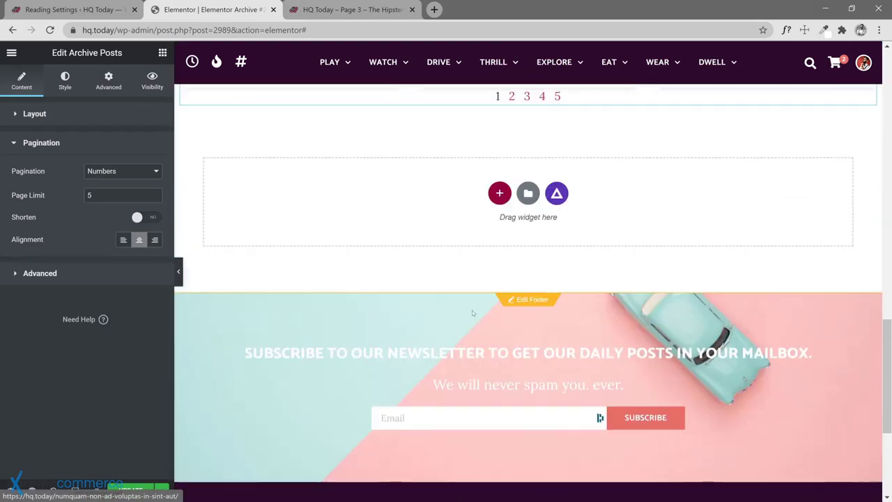
left_click(132, 171)
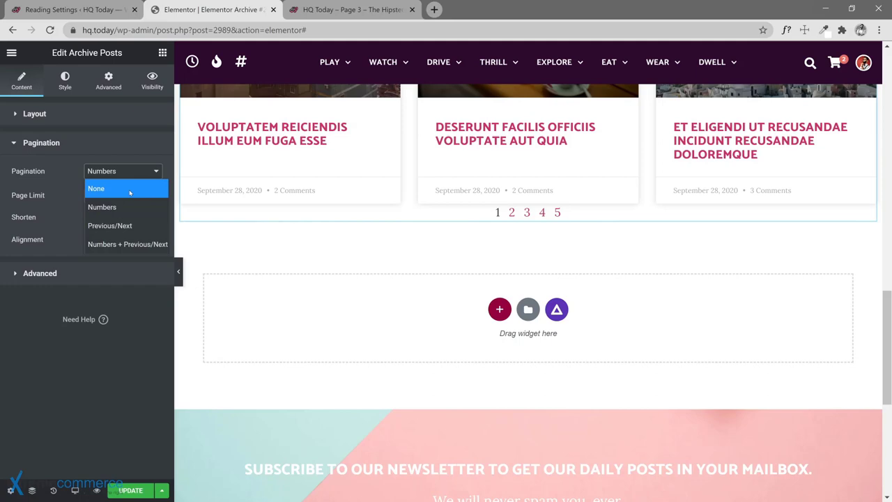
left_click(129, 191)
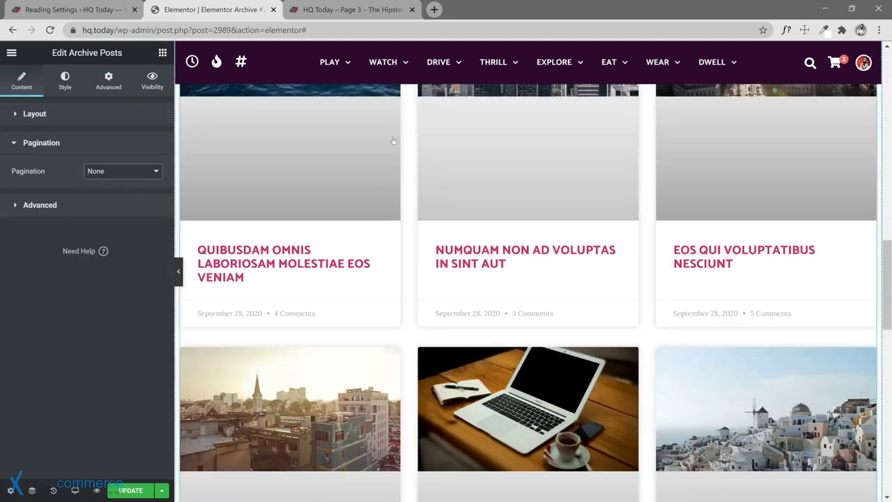
scroll(578, 318, "down", 6)
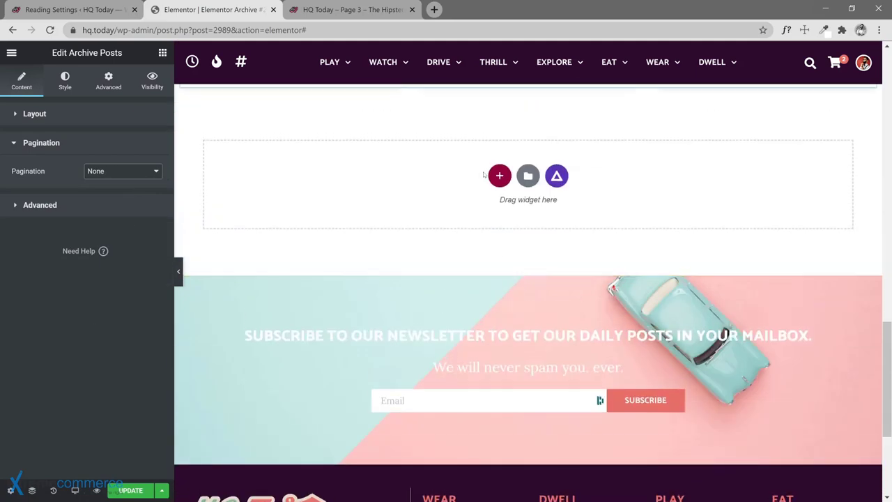
scroll(528, 244, "up", 3)
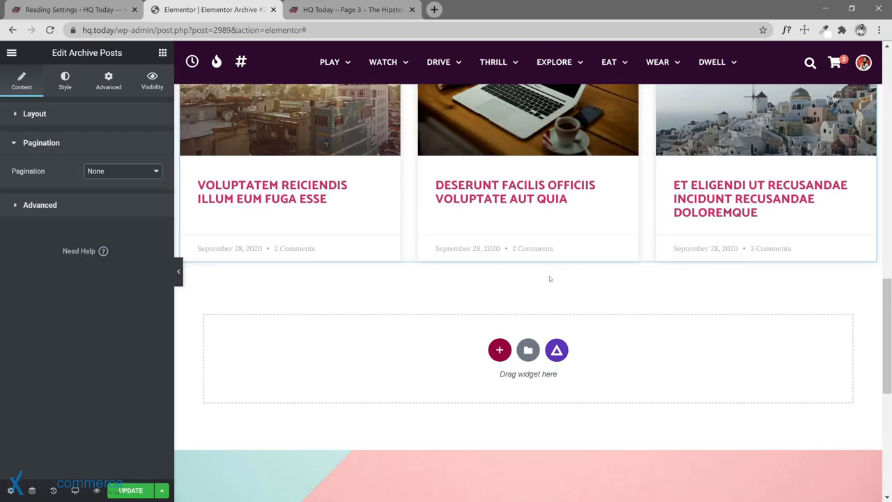
Step: Set the Archive Posts pagination to Numbers with Shorten enabled, and update the archive template
left_click(125, 171)
left_click(118, 204)
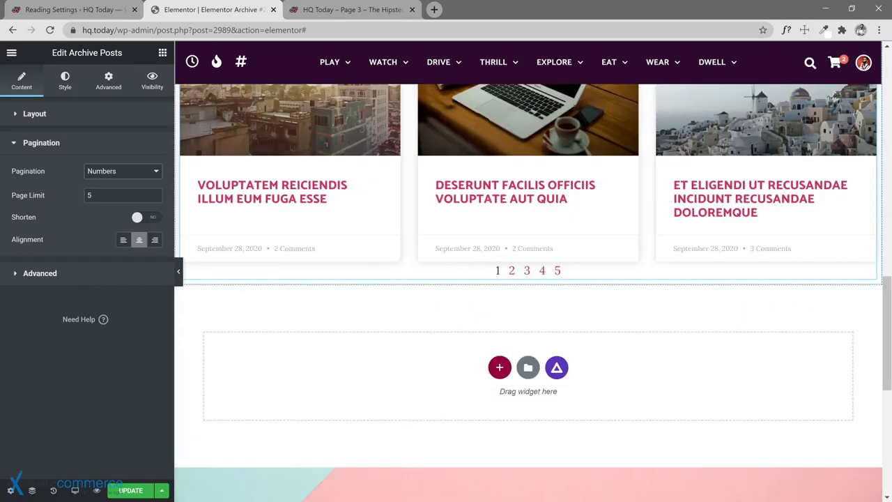
left_click(145, 219)
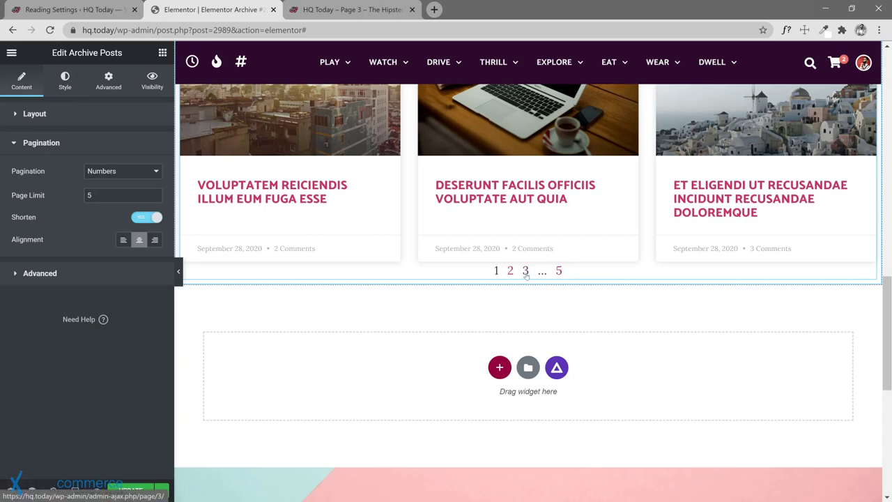
left_click(133, 490)
Step: Switch to the live HQ Today page 3, reload it and examine the pagination below the posts
left_click(352, 9)
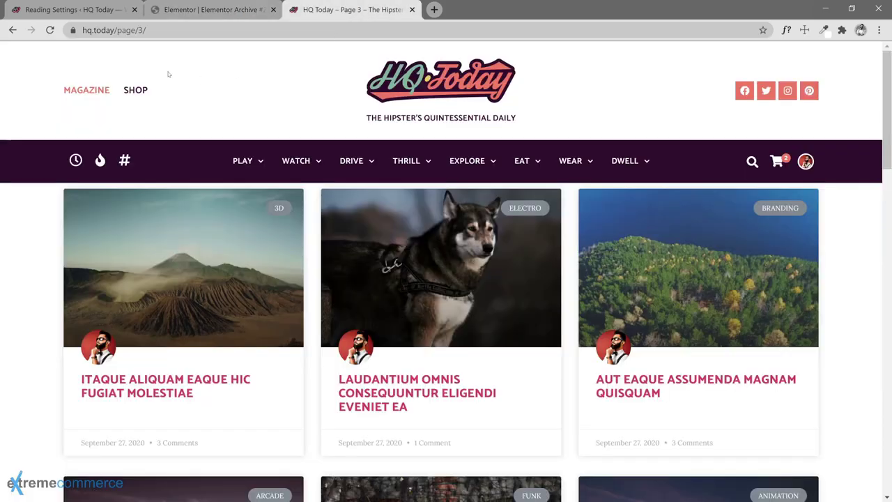
left_click(52, 32)
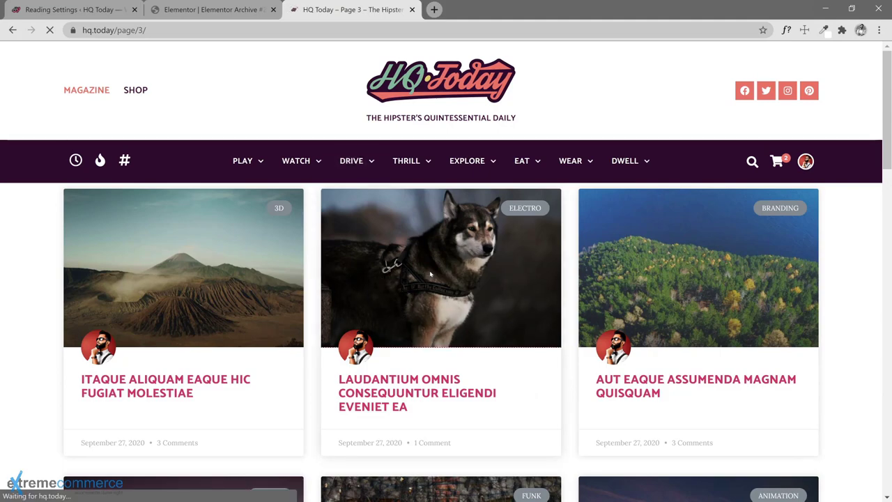
scroll(430, 275, "down", 10)
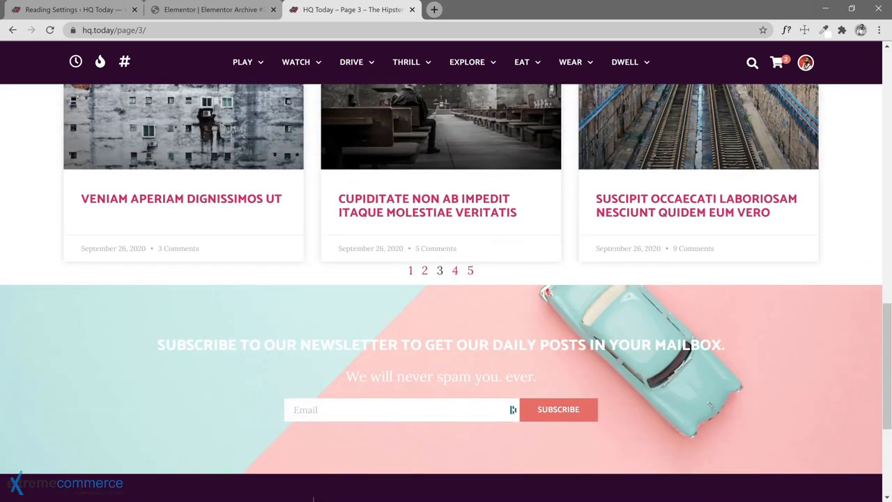
Step: Go to page 1 and on to page 2 of the live archive through its page numbers, checking the shortened pagination
left_click(411, 270)
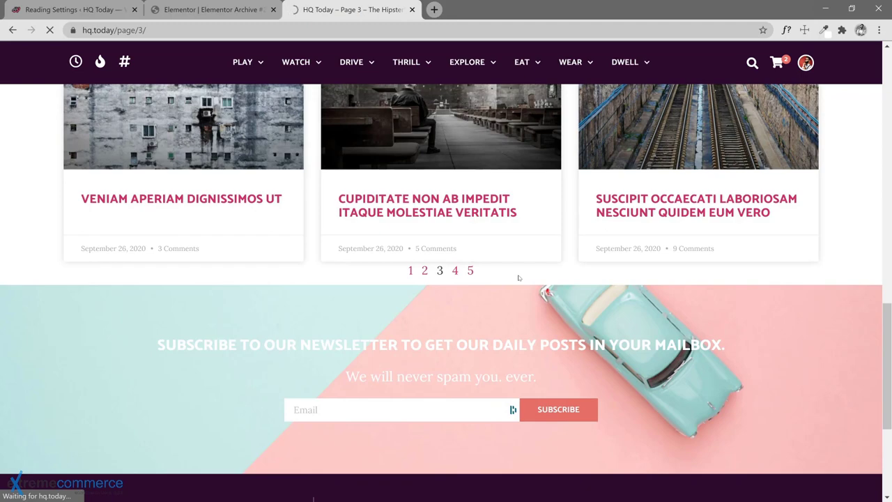
scroll(485, 323, "down", 20)
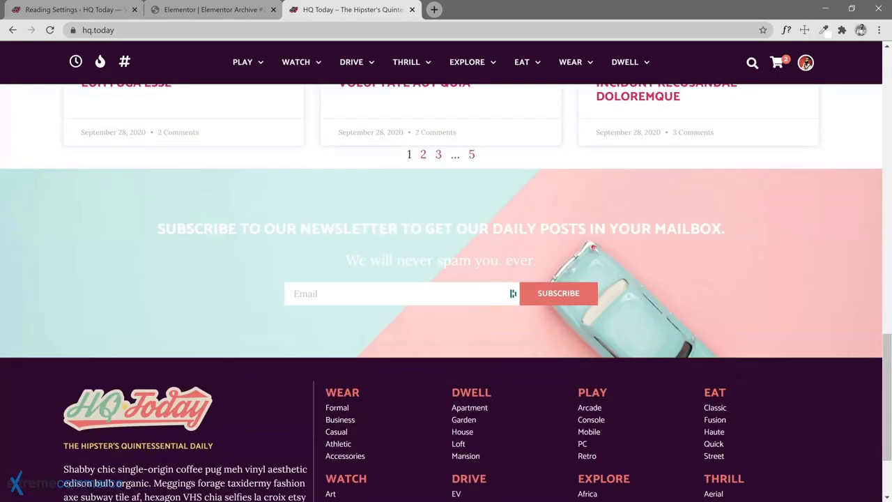
left_click(423, 156)
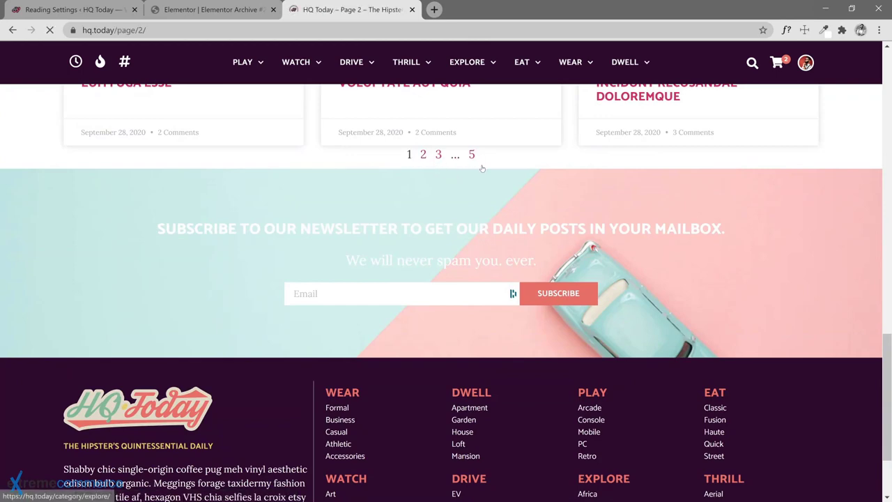
scroll(471, 256, "down", 12)
scroll(471, 256, "down", 3)
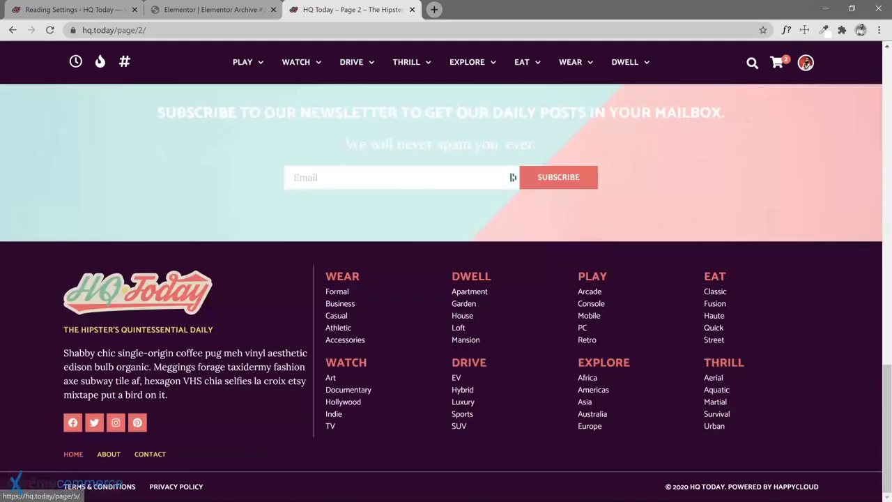
Step: Check pages 4 and 5 of the live blog's pagination and return to the archive template editor
scroll(451, 220, "up", 2)
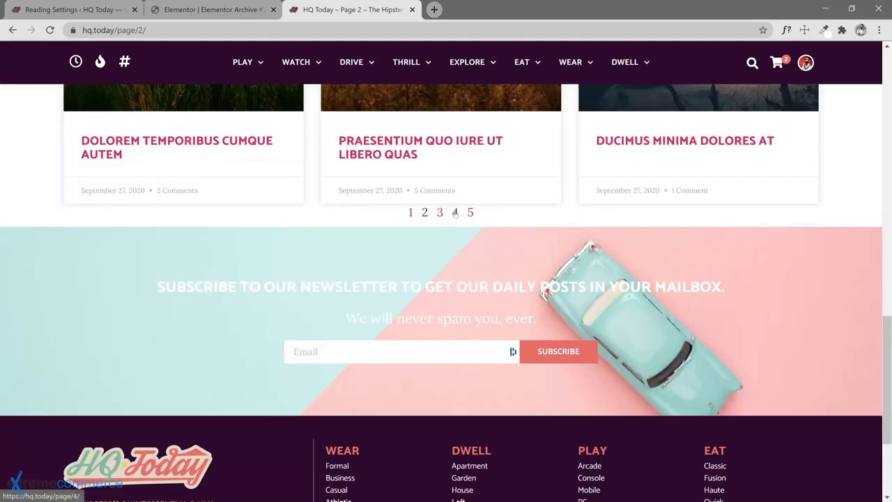
left_click(454, 213)
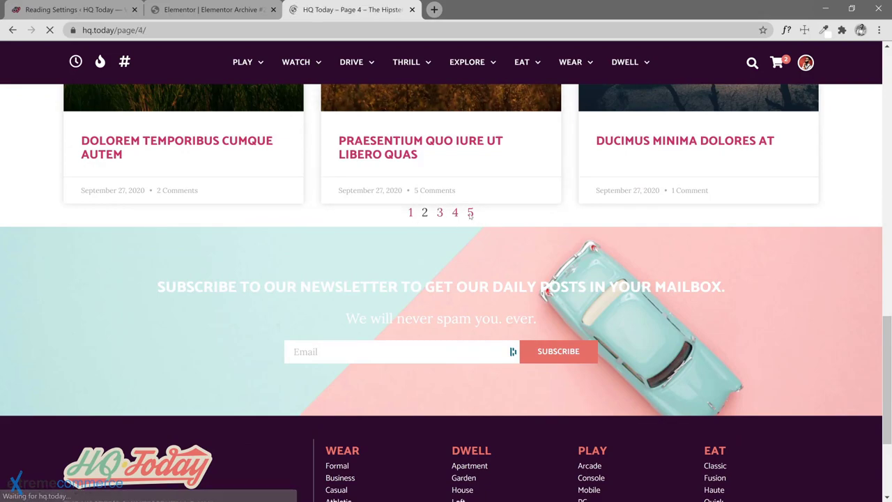
scroll(446, 233, "down", 20)
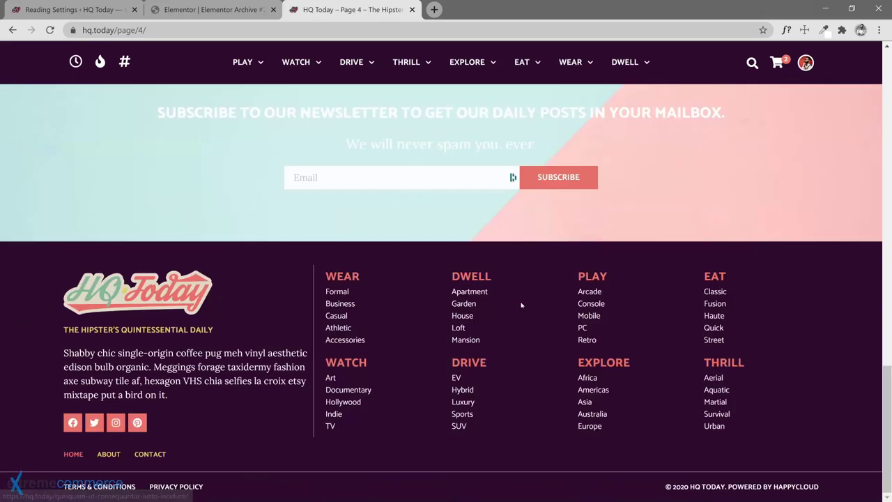
scroll(509, 285, "up", 5)
left_click(470, 271)
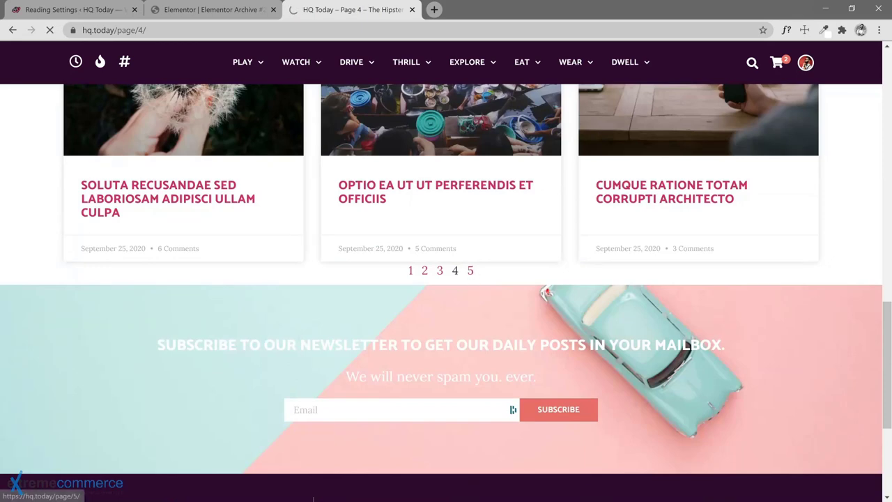
scroll(524, 333, "down", 1)
scroll(524, 332, "down", 15)
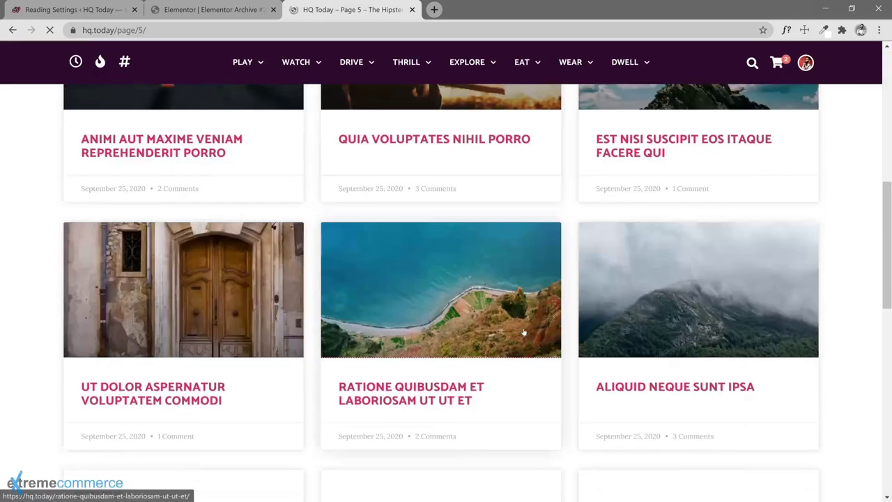
scroll(485, 320, "up", 3)
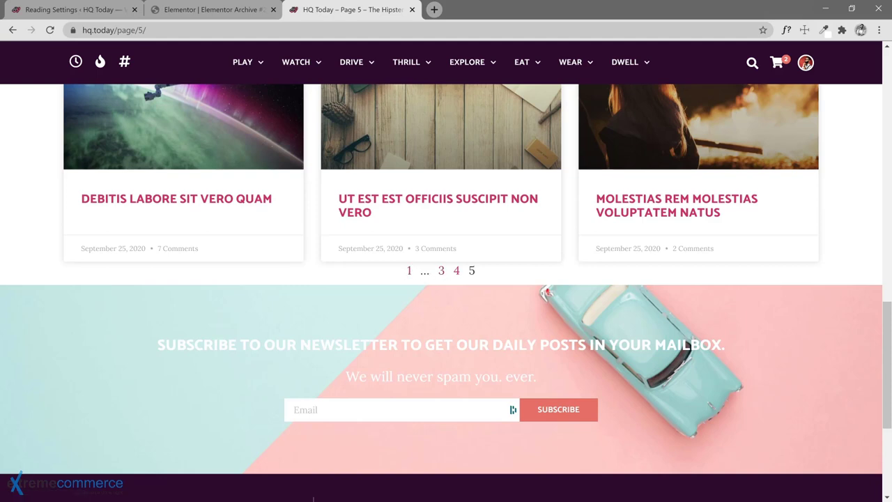
left_click(223, 9)
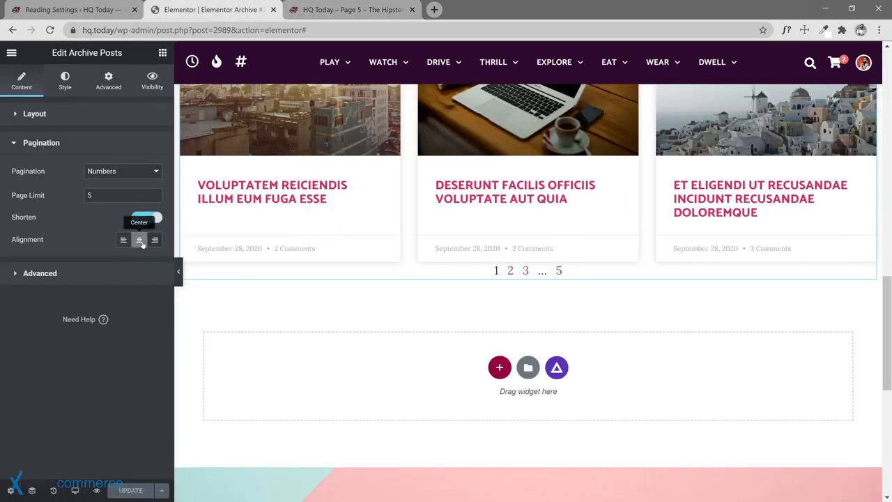
Step: Set the Archive Posts pagination type to Previous/Next and update the template
left_click(132, 178)
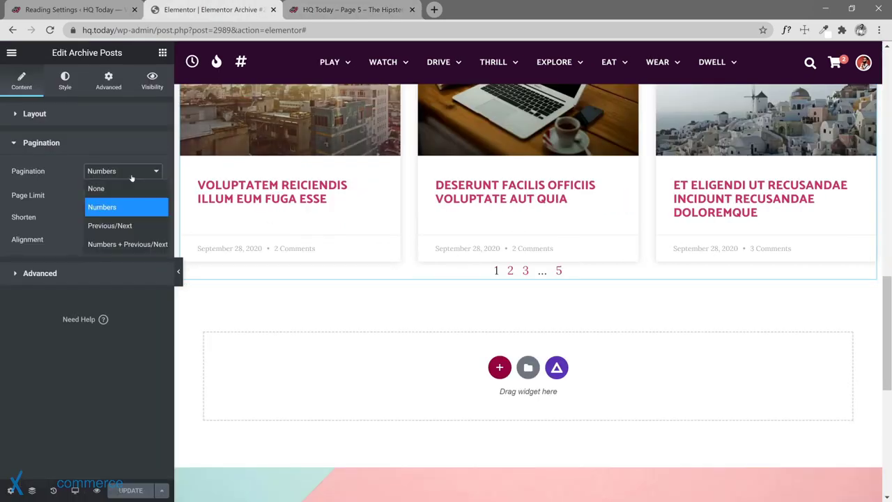
left_click(127, 227)
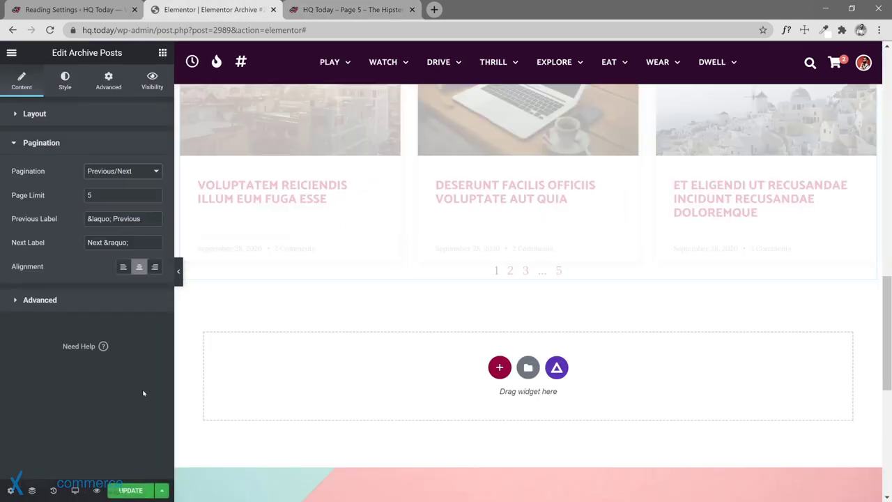
left_click(130, 489)
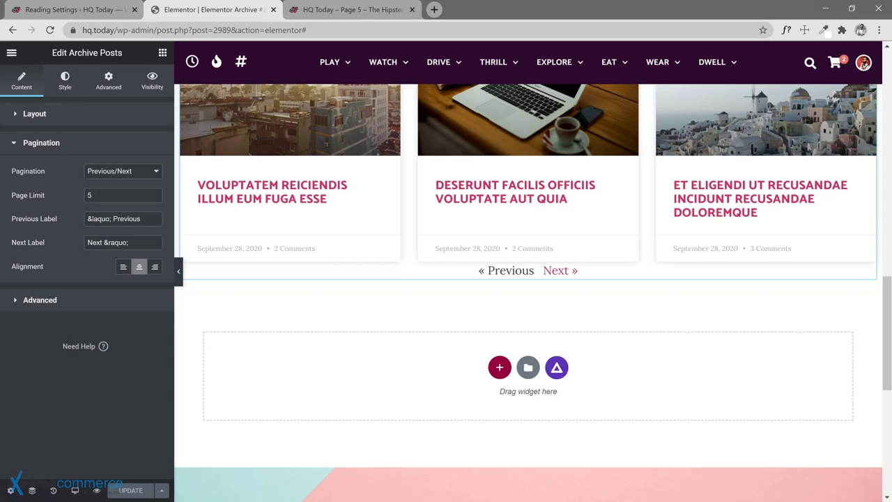
Step: Try removing the arrow codes from the Next and Previous labels, and undo both edits
left_click_drag(104, 242, 128, 242)
key("BackSpace")
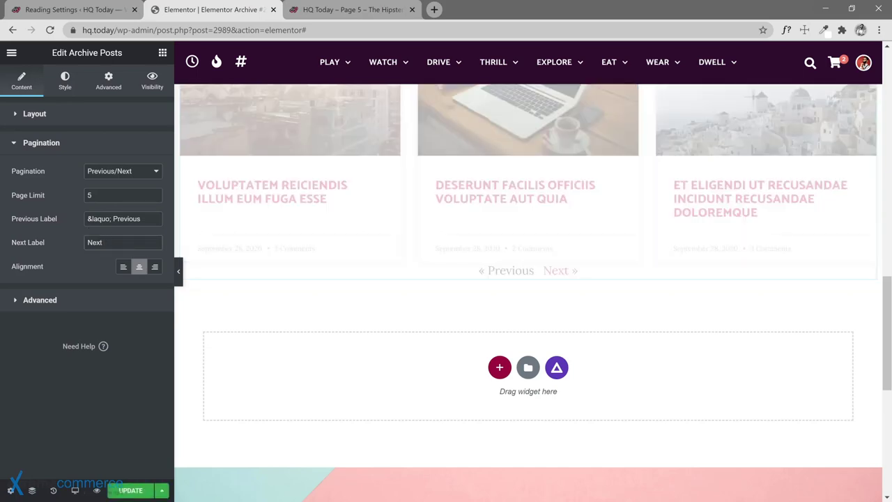
left_click_drag(108, 219, 87, 219)
key("BackSpace")
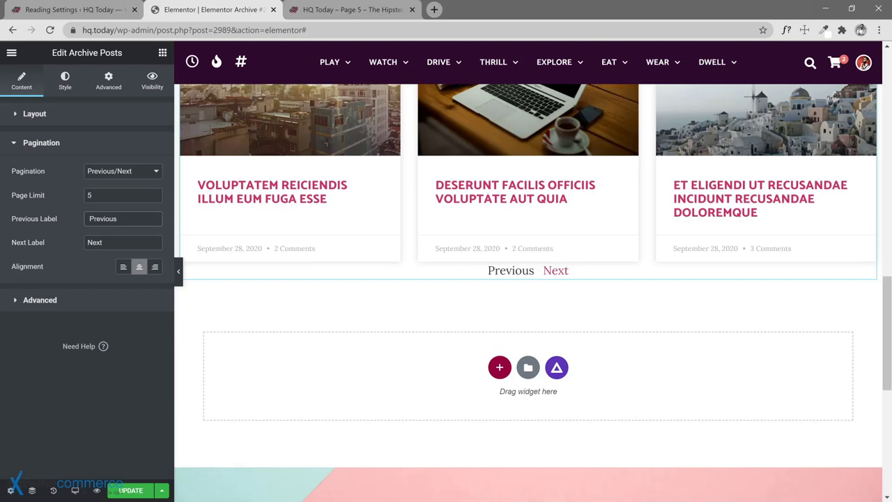
key("ctrl+z")
key("ctrl+z")
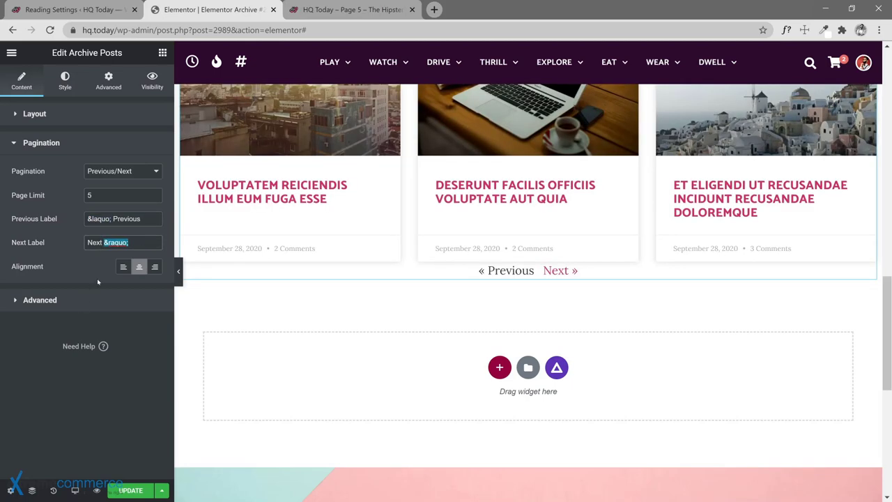
Step: Try the left and right alignments for the pagination and return it to centered
left_click(123, 266)
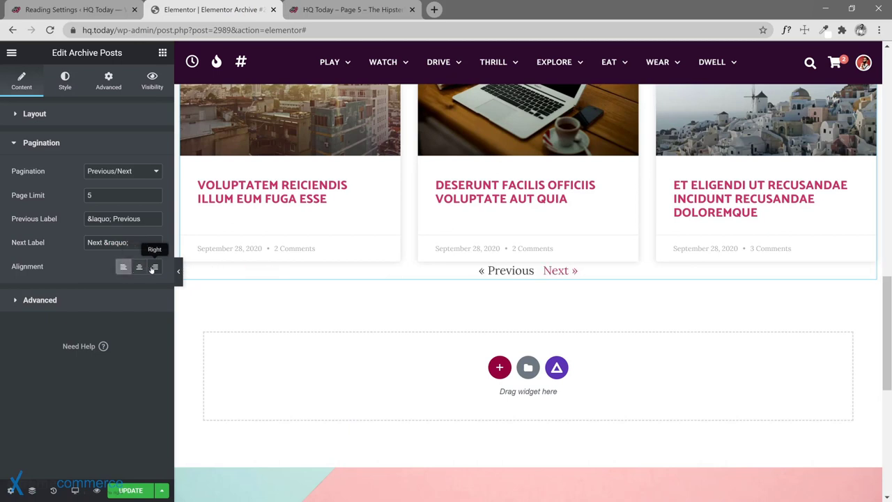
left_click(154, 267)
left_click(138, 267)
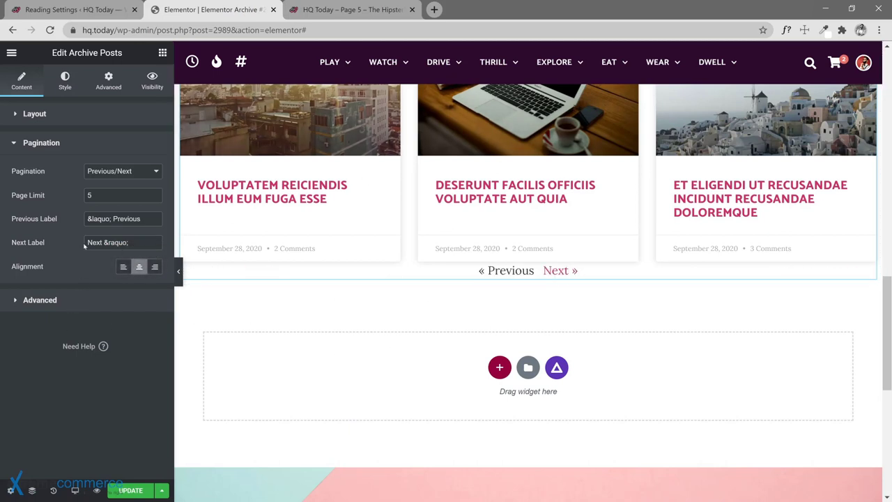
Step: Set the pagination type to Numbers + Previous/Next with center alignment
left_click(112, 173)
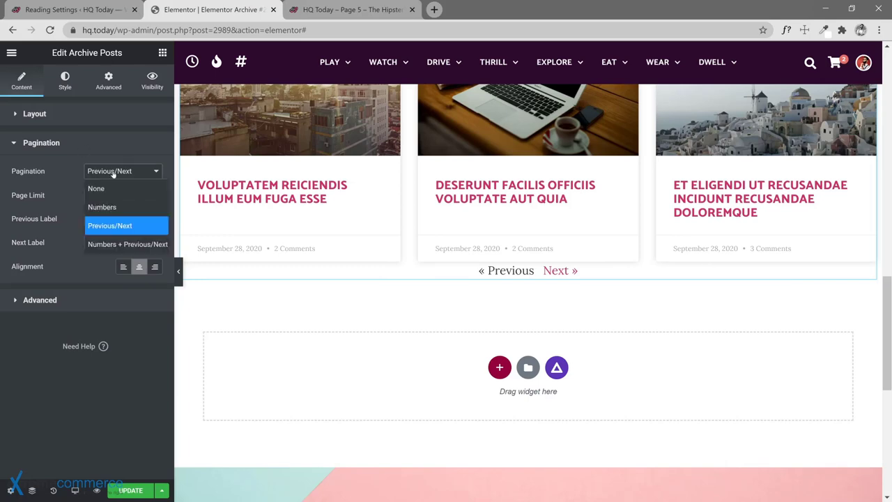
left_click(115, 244)
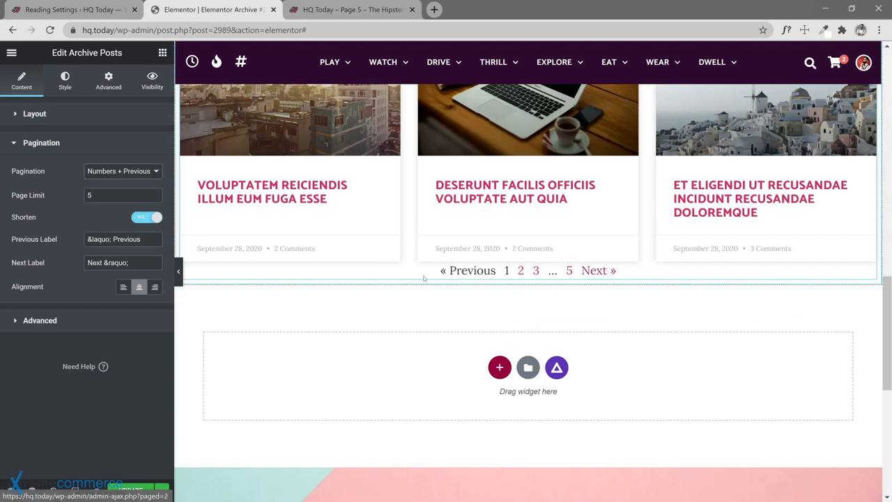
left_click(139, 287)
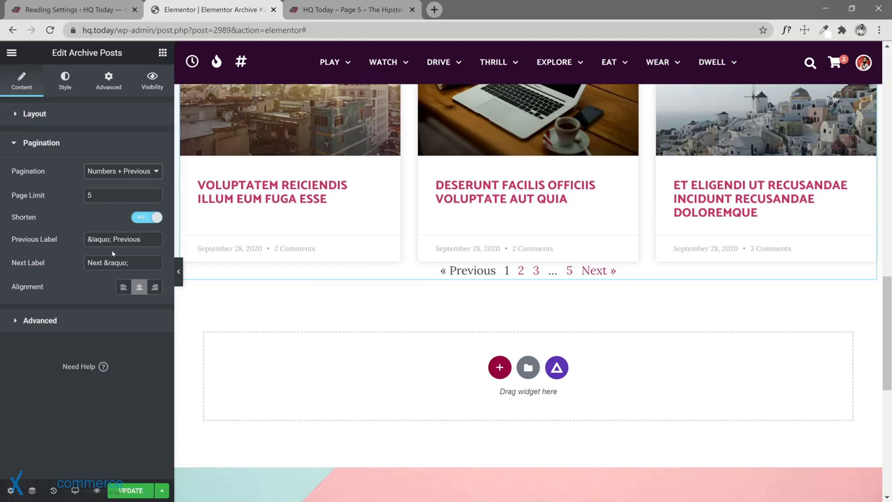
Step: Reduce the Previous Label to &laquo; and the Next Label to &raquo;, and update the template
left_click_drag(113, 239, 171, 235)
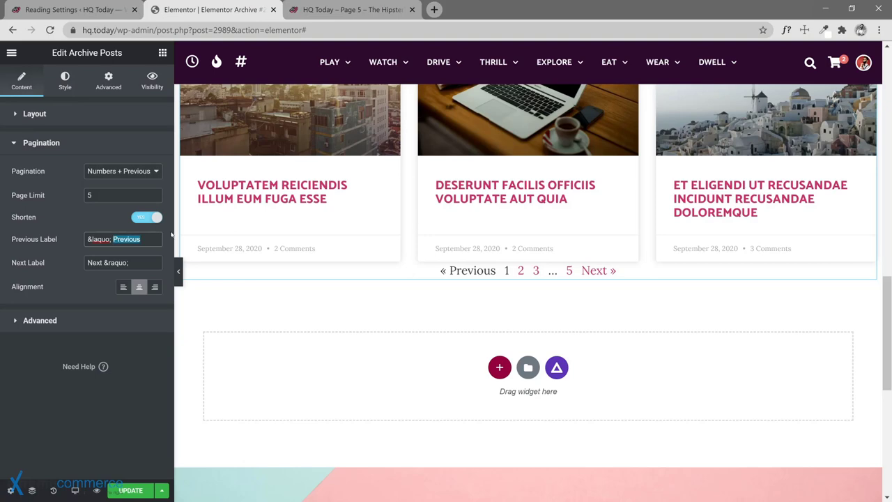
key("BackSpace")
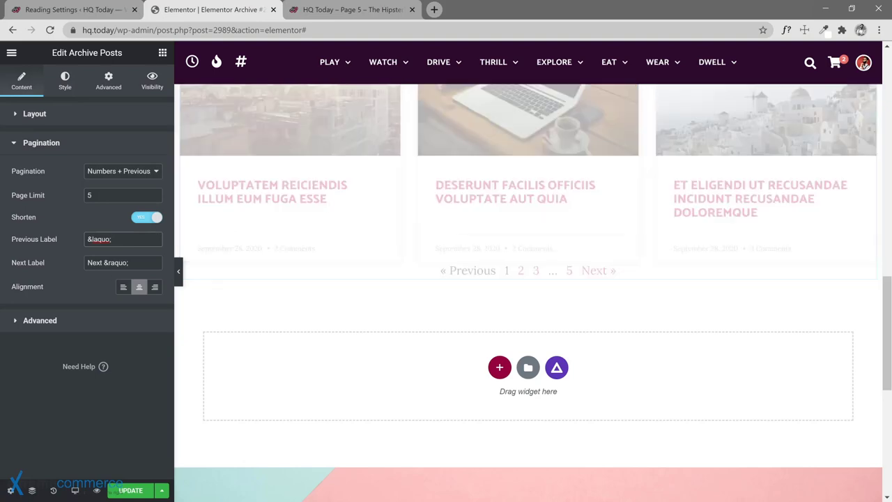
left_click_drag(103, 263, 74, 271)
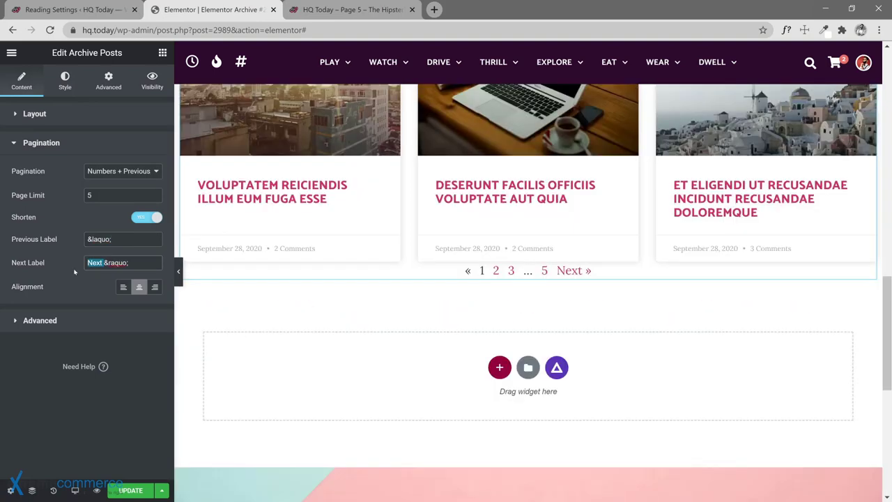
key("BackSpace")
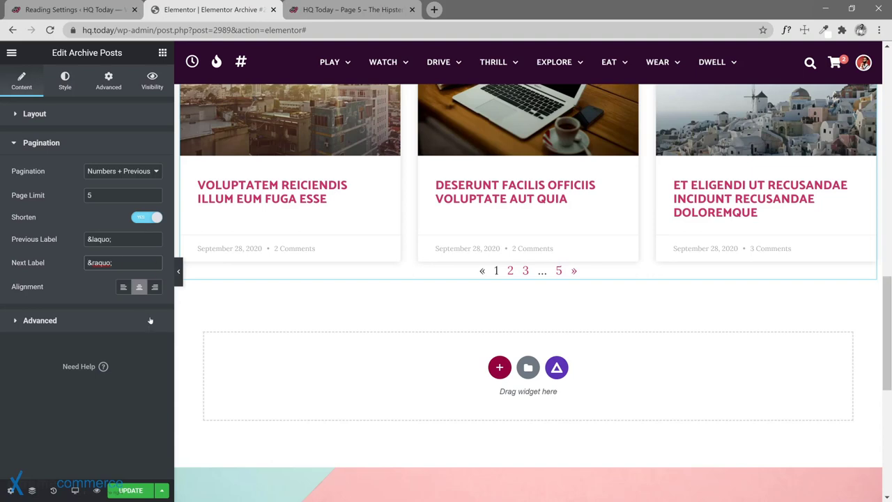
left_click(75, 322)
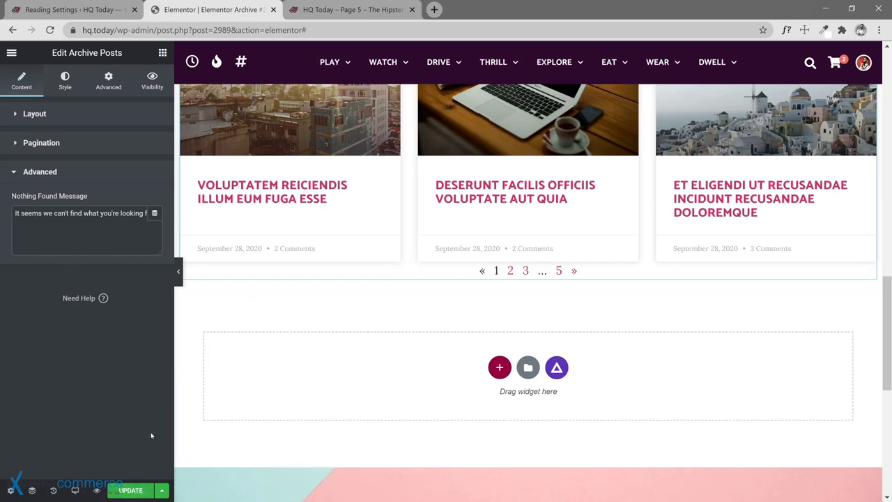
left_click(132, 491)
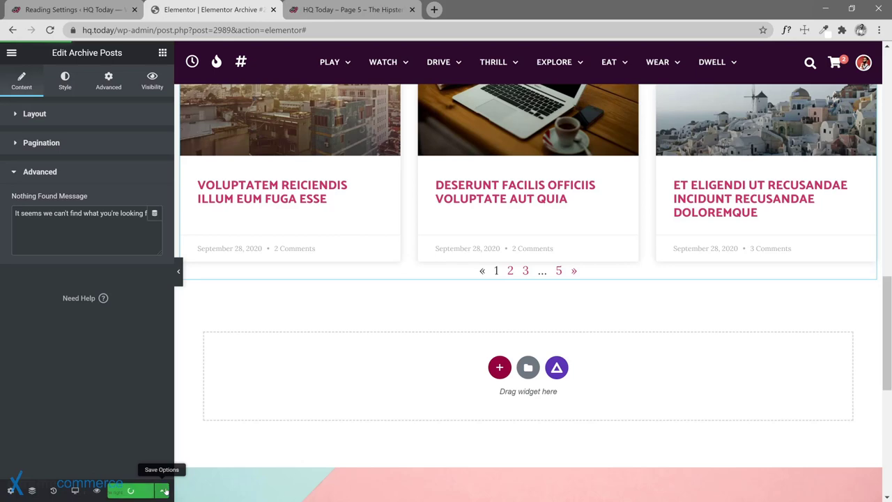
Step: Change the template's display condition to include All Archives and save it
left_click(162, 490)
left_click(88, 437)
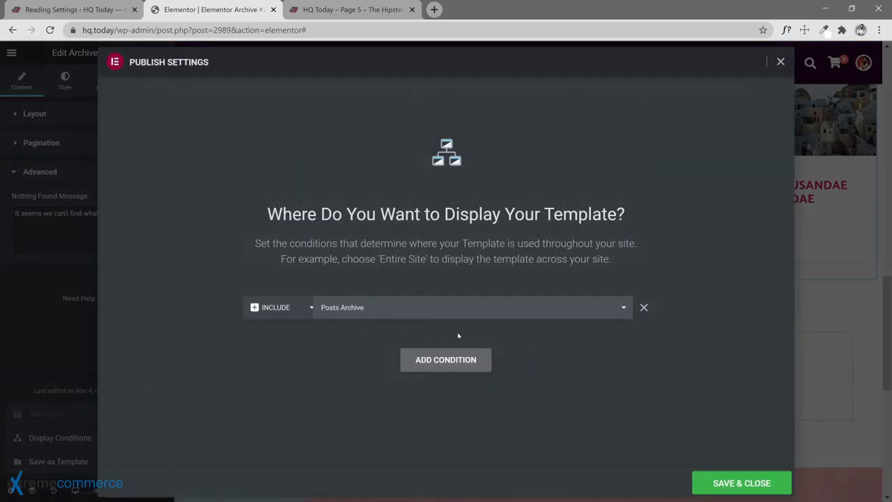
left_click(435, 306)
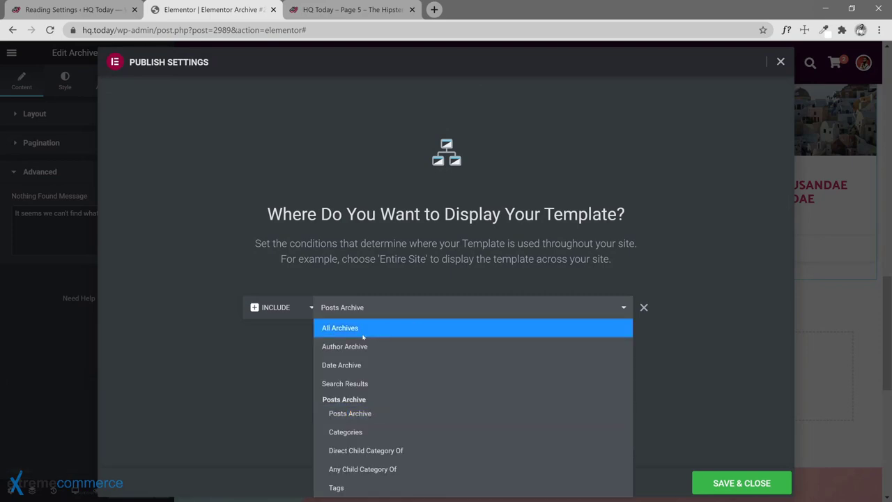
left_click(362, 328)
left_click(737, 482)
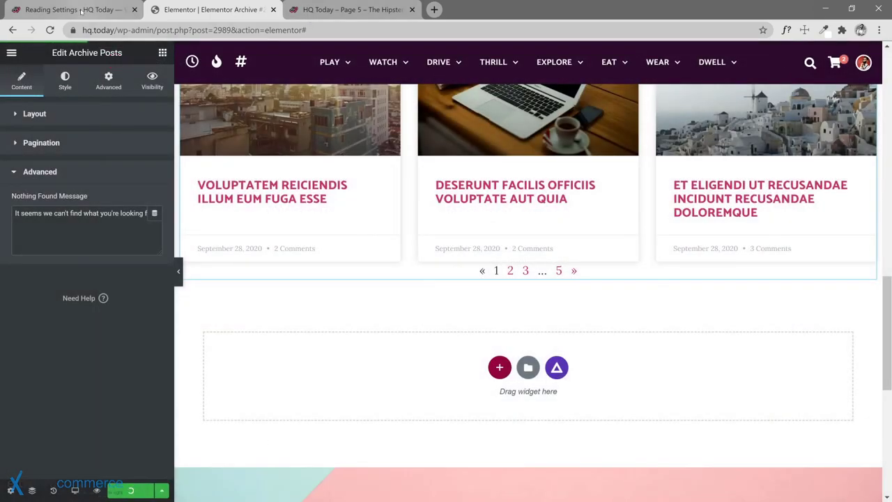
Step: Open the WordPress post Categories page in a new browser tab from the Reading Settings page
left_click(81, 9)
mouse_move(43, 108)
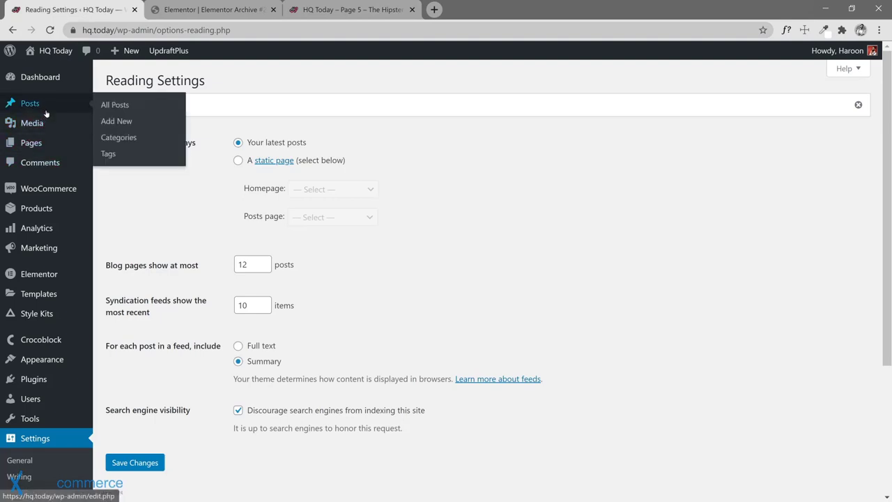
right_click(136, 141)
left_click(186, 144)
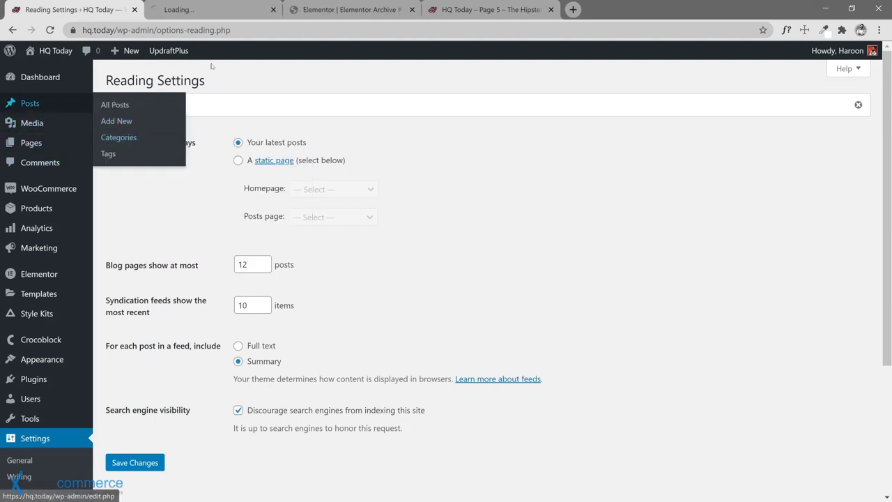
key("ctrl+Tab")
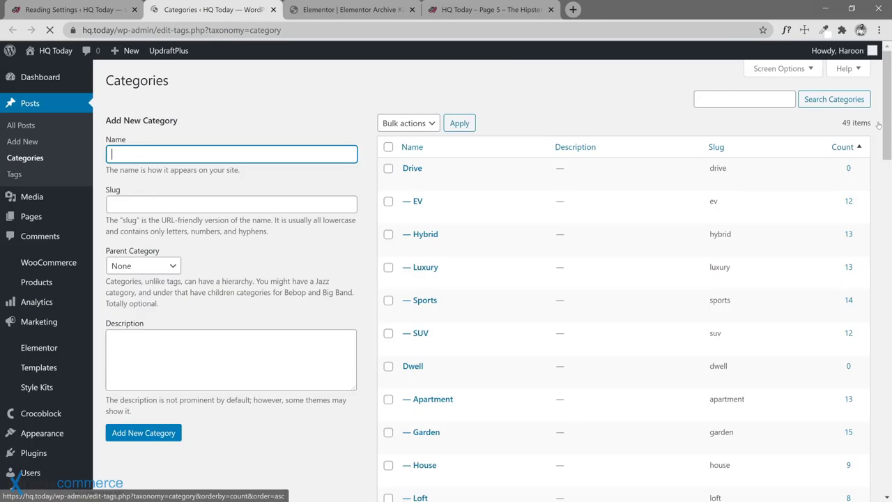
Step: Look through the category list and search the page for "unca"
scroll(889, 393, "down", 1)
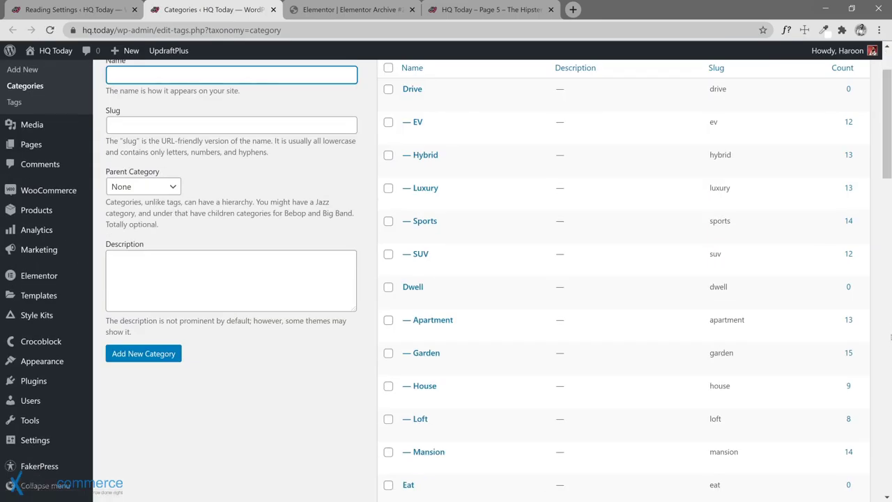
scroll(886, 312, "down", 15)
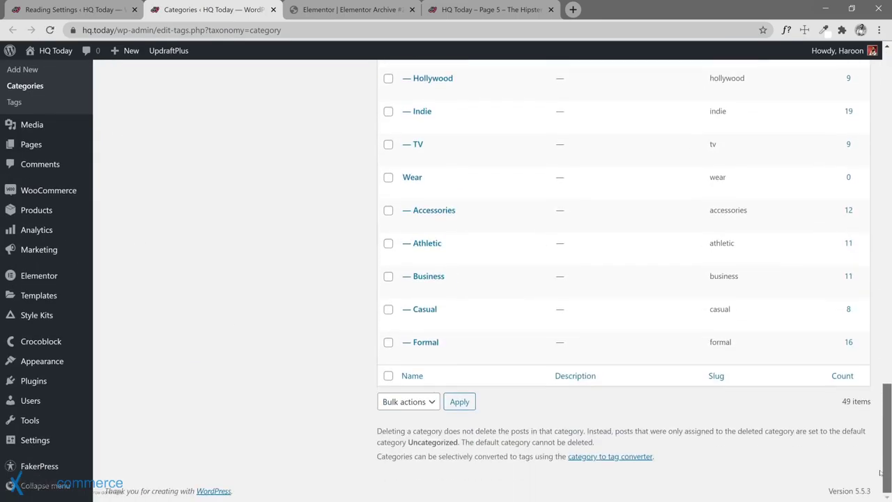
scroll(437, 317, "up", 2)
scroll(436, 317, "down", 2)
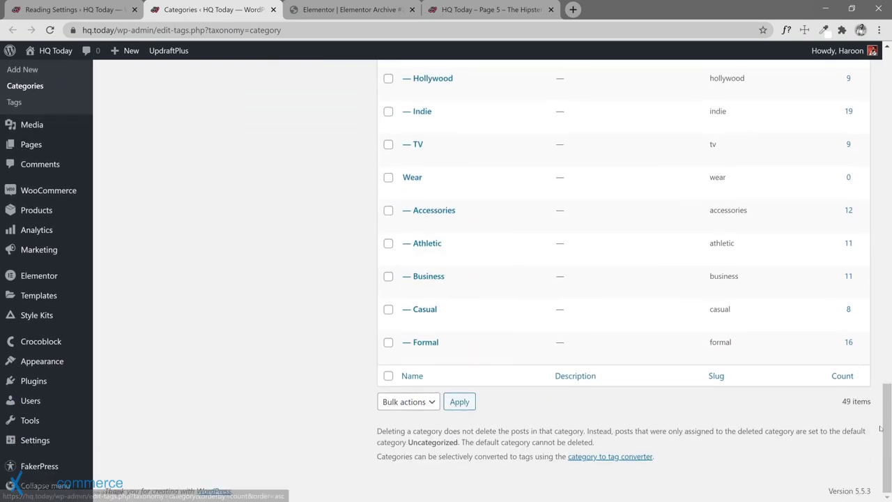
left_click_drag(881, 432, 890, 209)
left_click(882, 202)
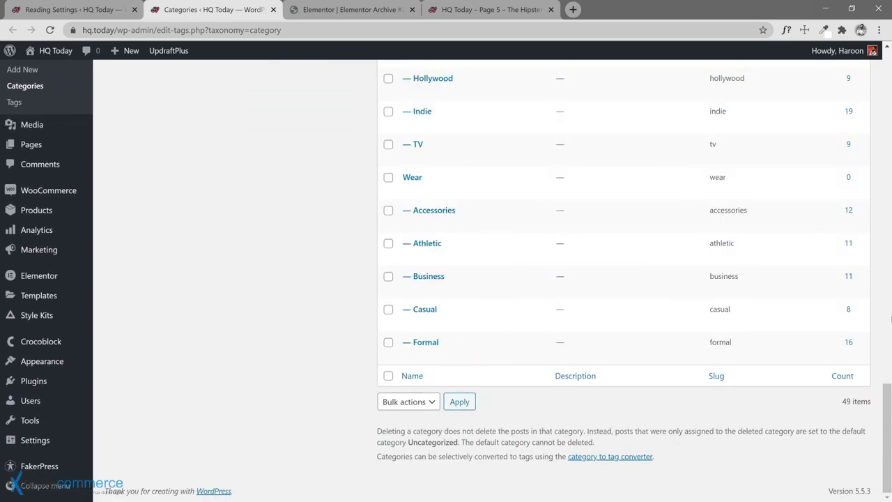
left_click_drag(888, 410, 889, 131)
key("ctrl+f")
type("unca")
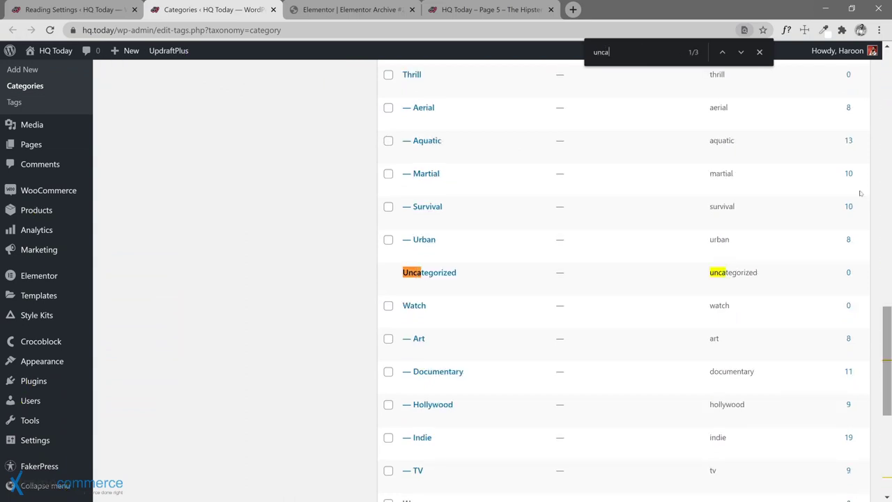
Step: Open the Uncategorized category's archive page in a new browser tab
left_click(464, 286)
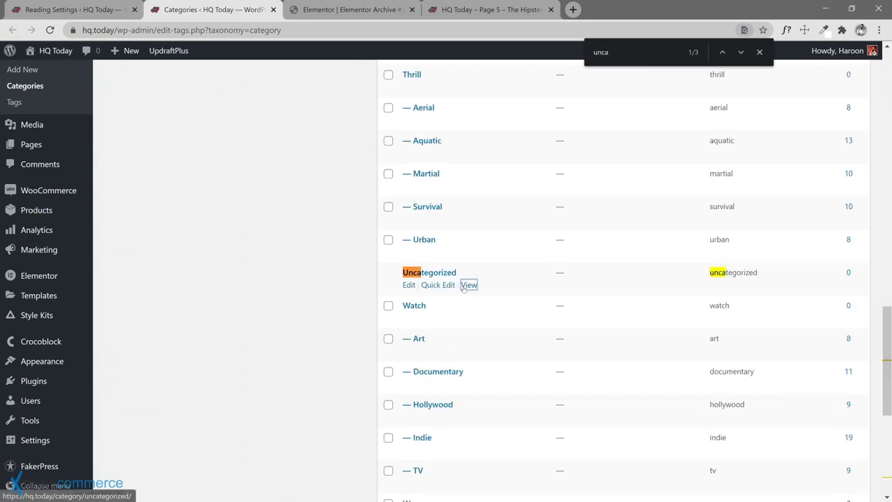
left_click_drag(329, 18, 602, 14)
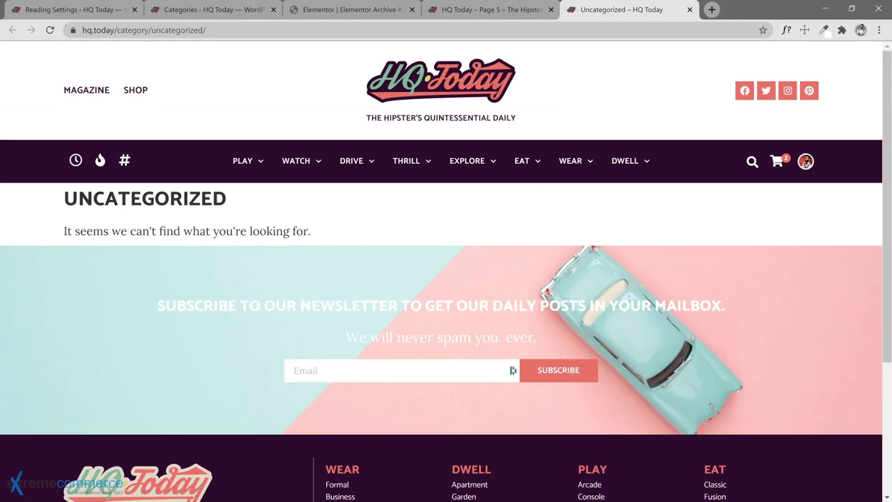
Step: Change the Archive Posts widget's Nothing Found Message to "No posts found." and update the template
left_click(358, 11)
left_click(17, 213)
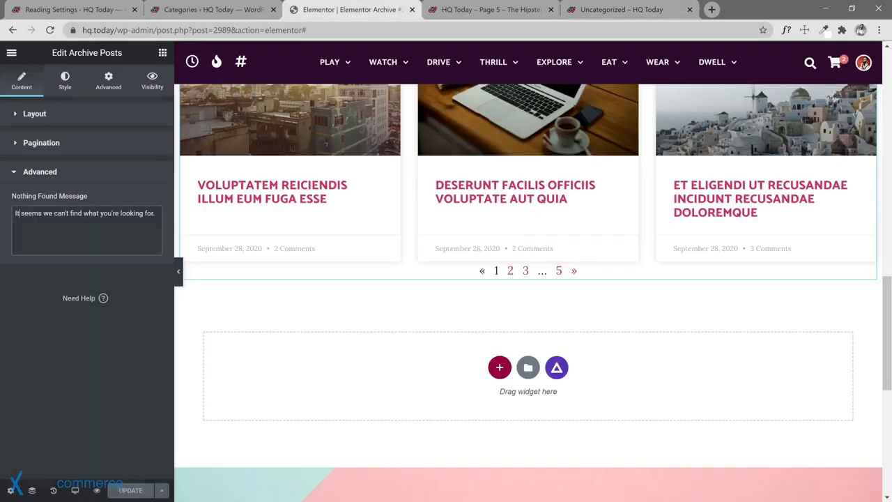
key("ctrl+a")
key("BackSpace")
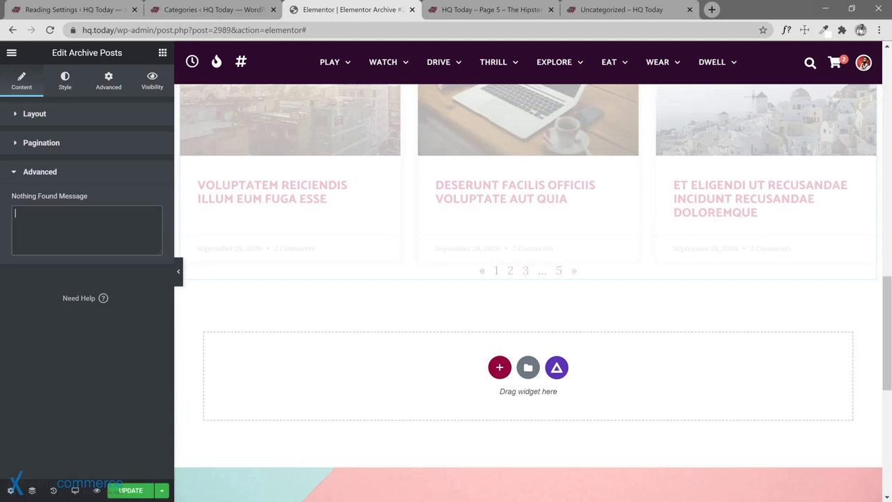
type("No posts found.")
left_click(131, 490)
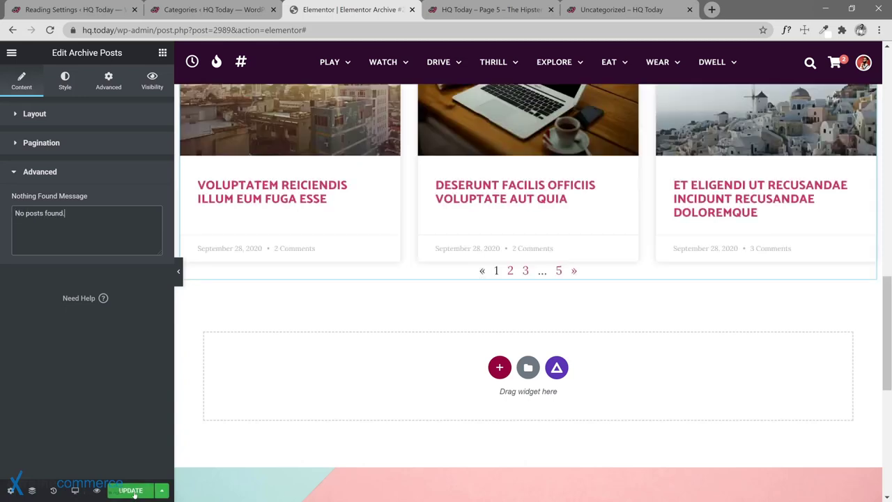
Step: Reload the live Uncategorized archive page to check the nothing-found message
left_click(582, 10)
left_click(50, 30)
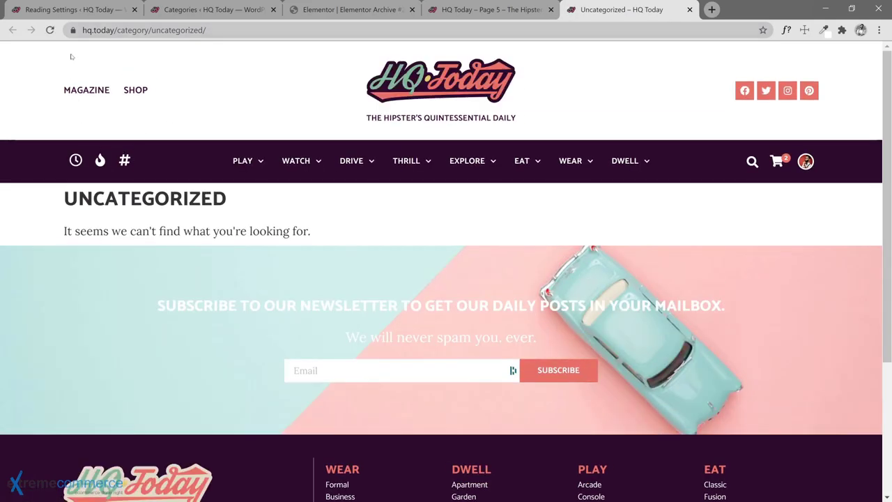
left_click(50, 30)
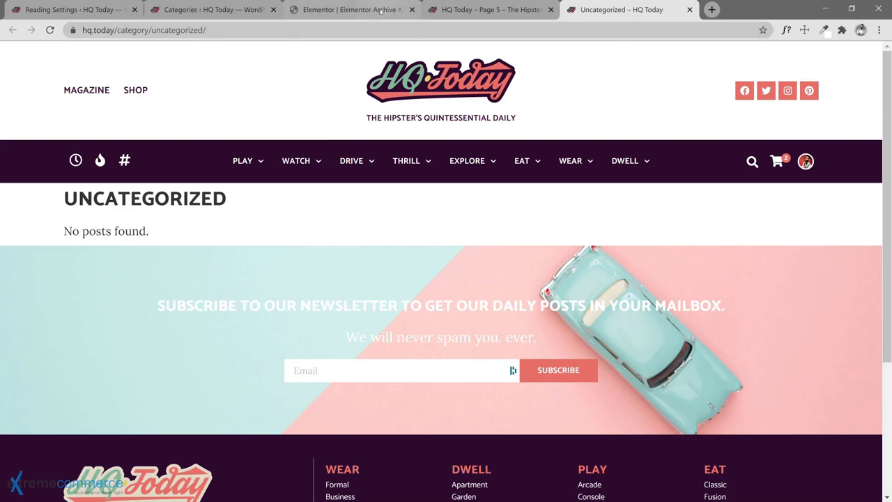
left_click(341, 9)
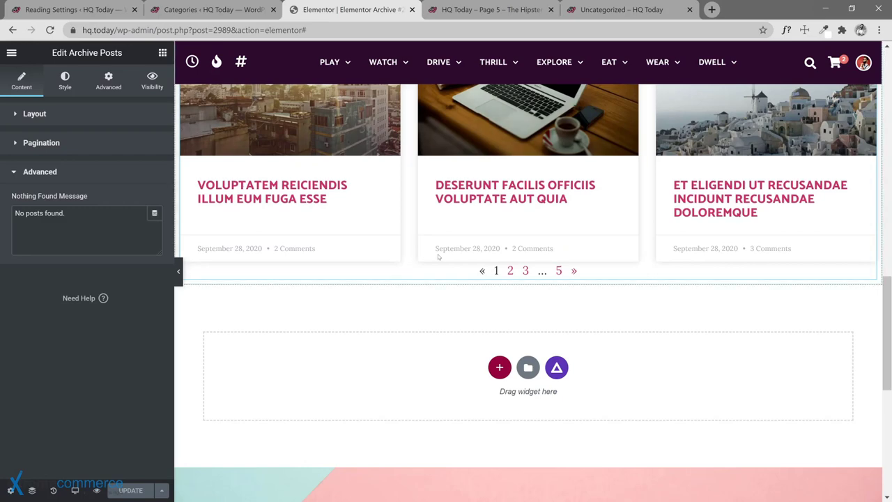
scroll(442, 256, "up", 2)
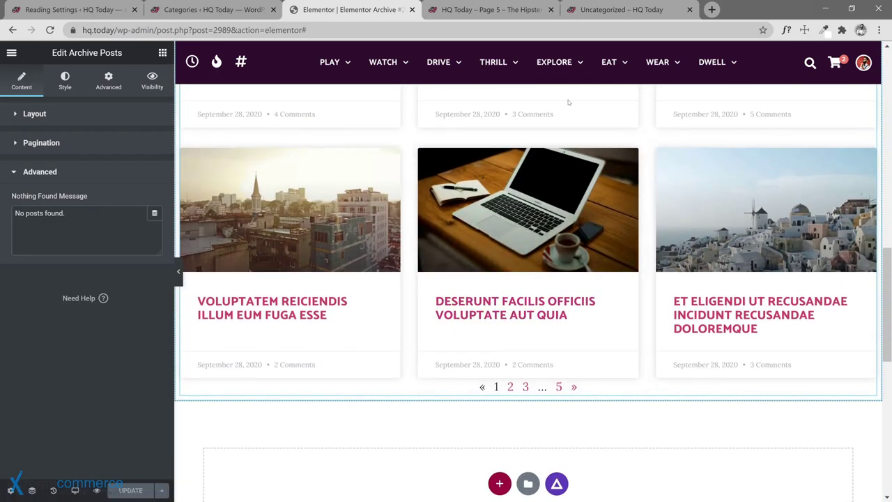
left_click(603, 14)
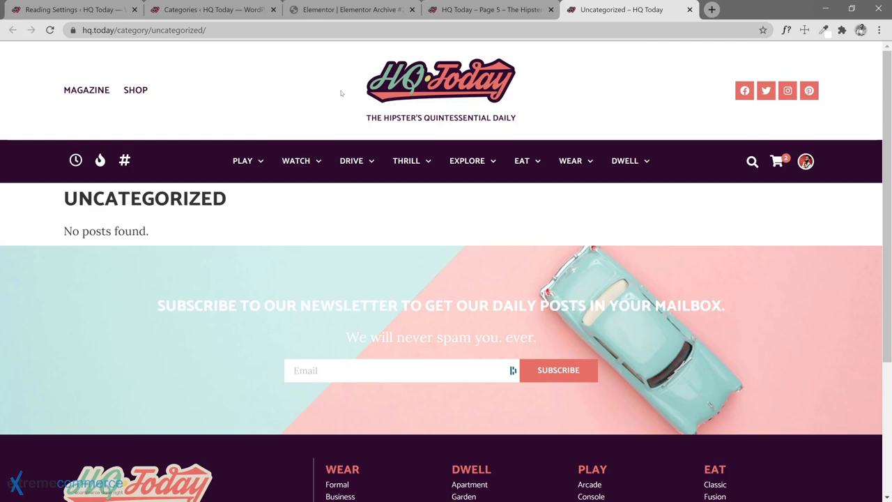
left_click(235, 18)
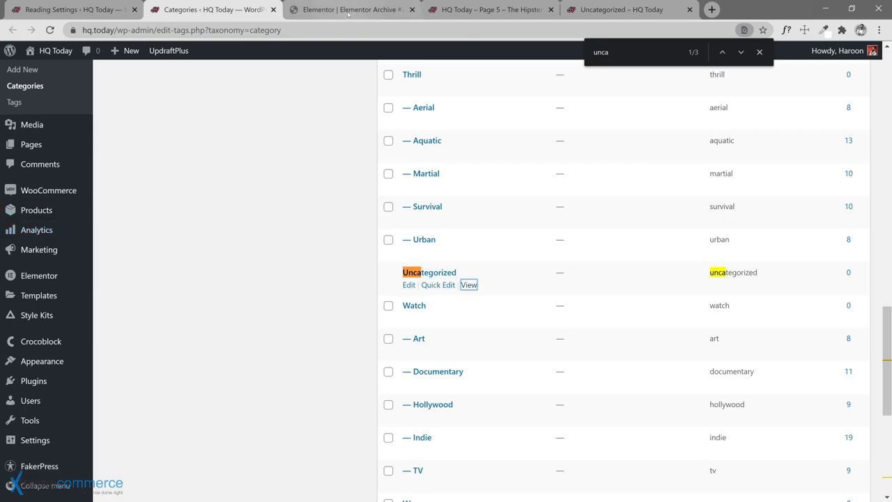
Step: In the archive template's Archive Posts widget, try a Columns Gap of 20 and a Rows Gap of 20
left_click(348, 13)
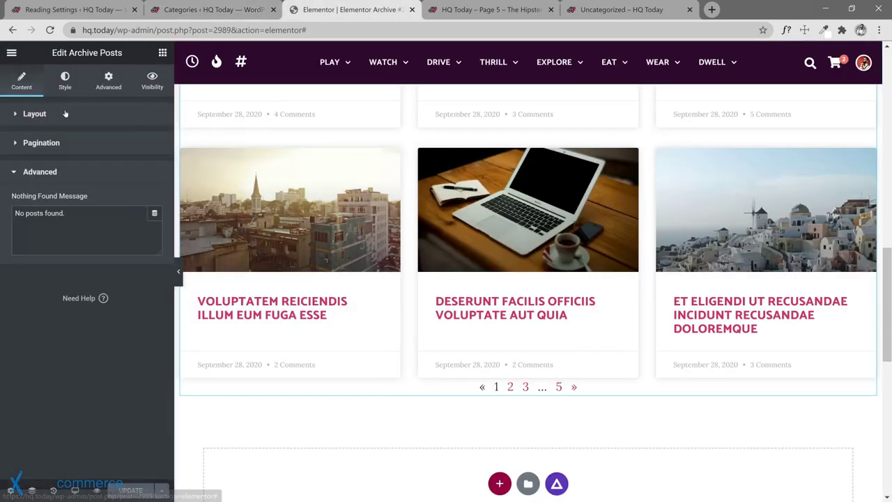
left_click(66, 84)
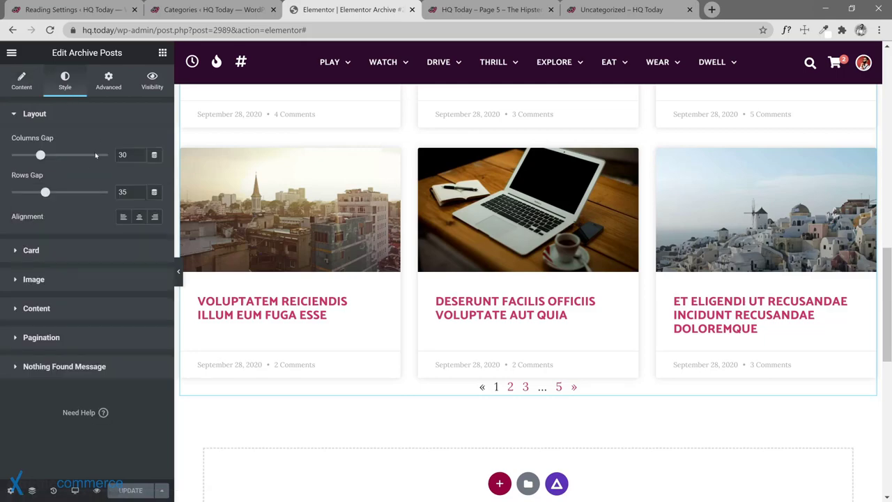
scroll(388, 220, "up", 10)
scroll(388, 220, "up", 2)
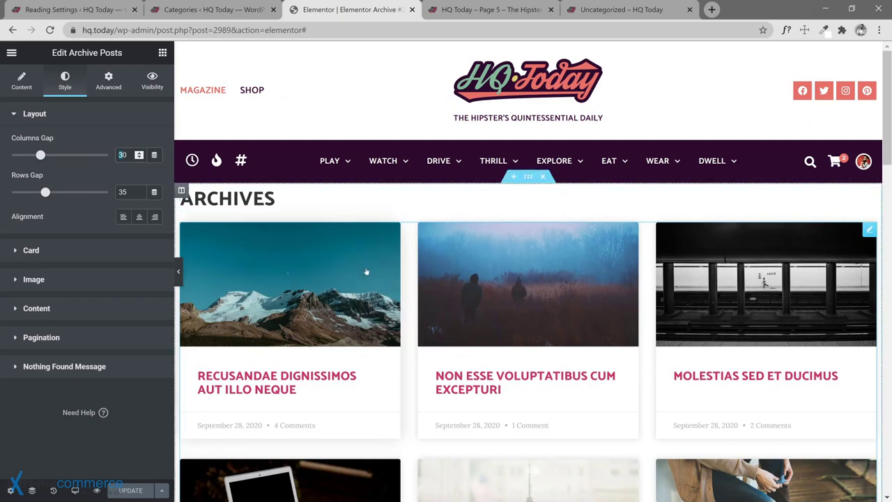
type("20")
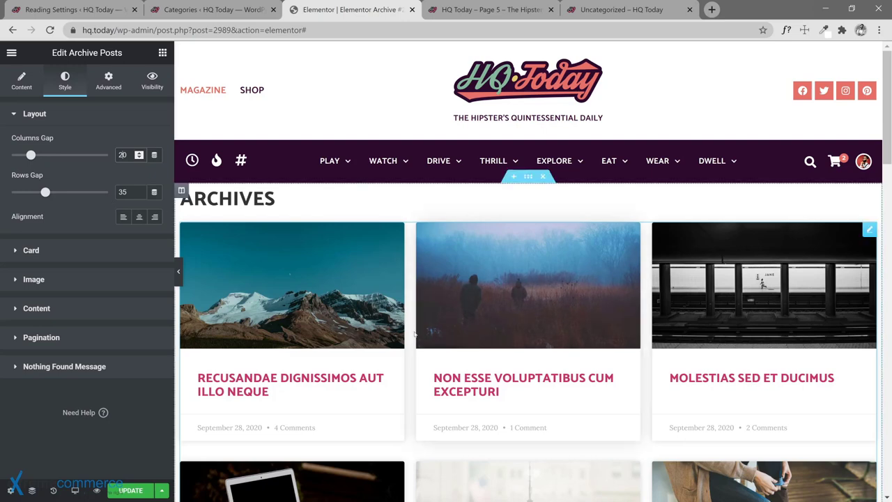
scroll(294, 321, "down", 2)
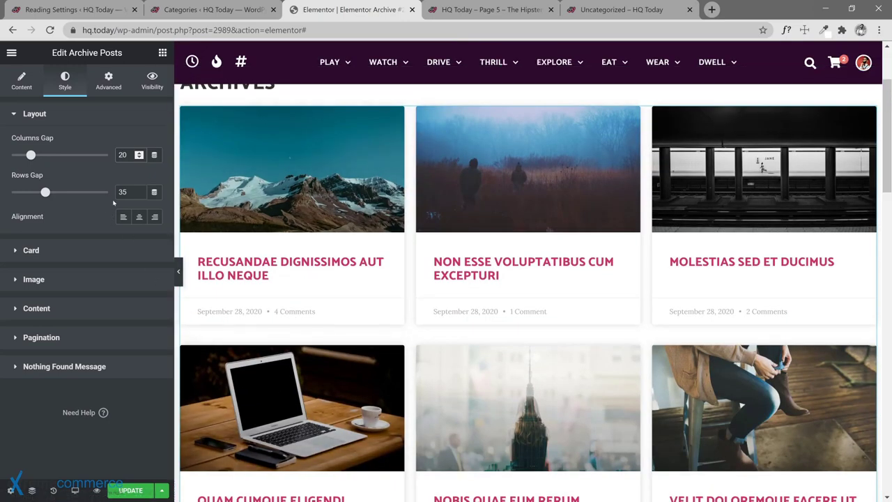
key("Tab")
type("20")
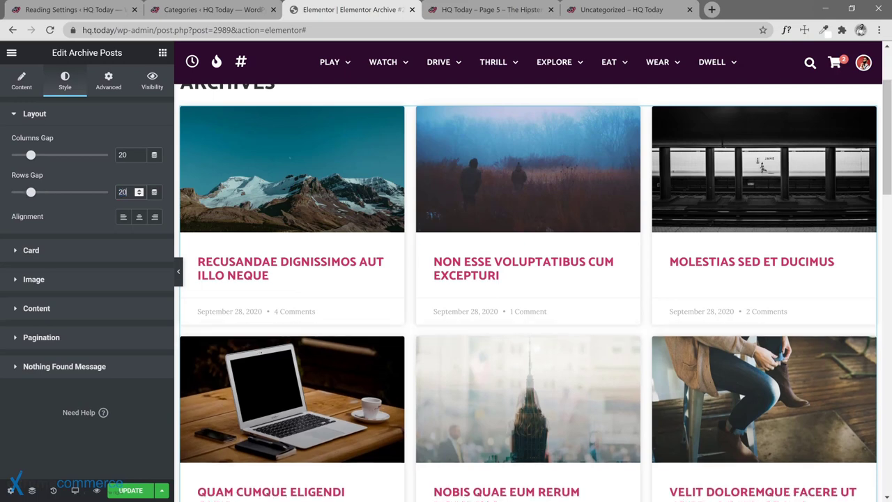
scroll(301, 292, "up", 1)
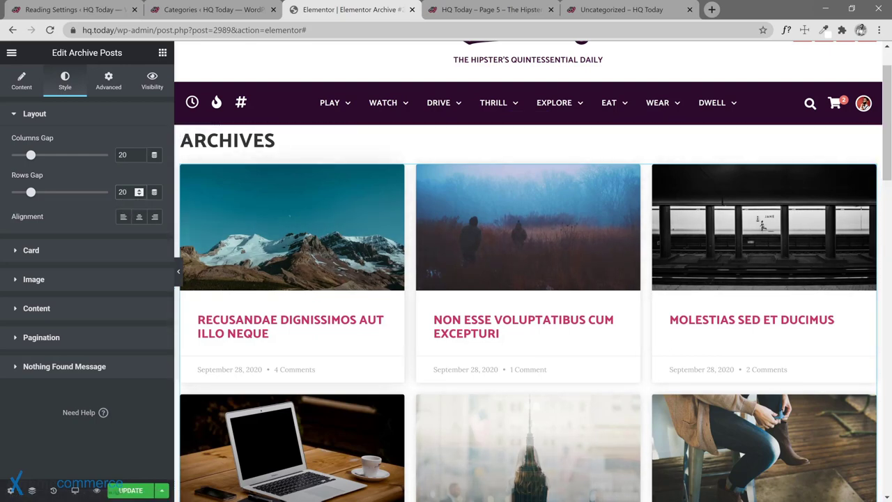
Step: Set both the Columns Gap and the Rows Gap of the Archive Posts widget to 30 and update the template
left_click(122, 155)
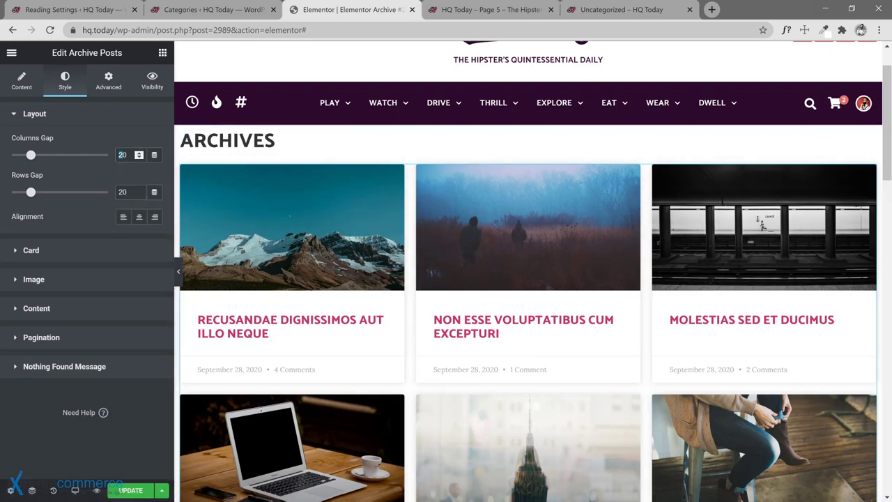
type("30")
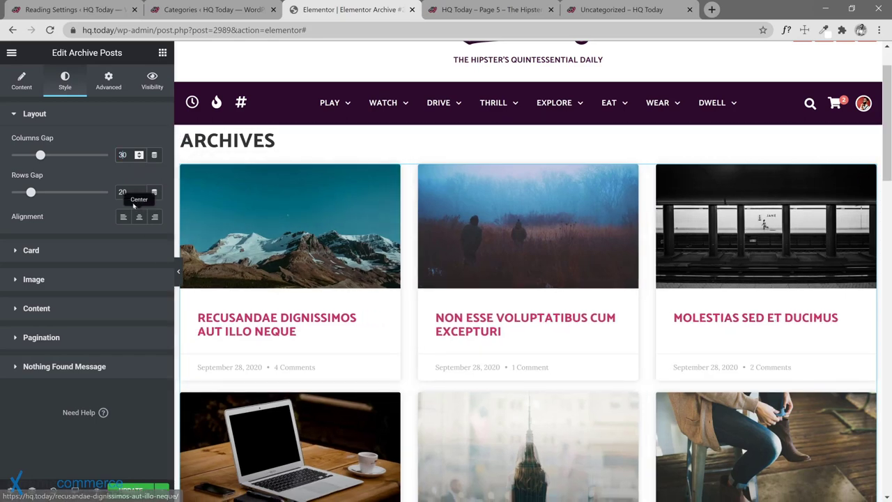
left_click(124, 192)
type("30")
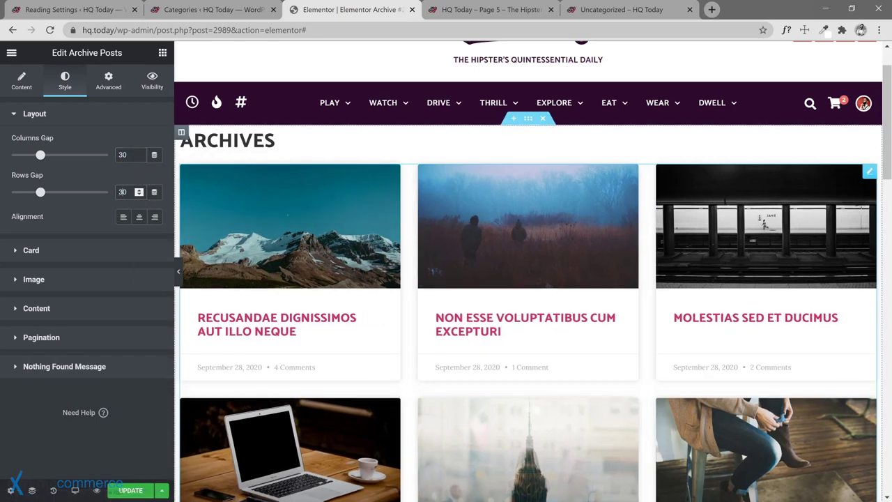
left_click(130, 490)
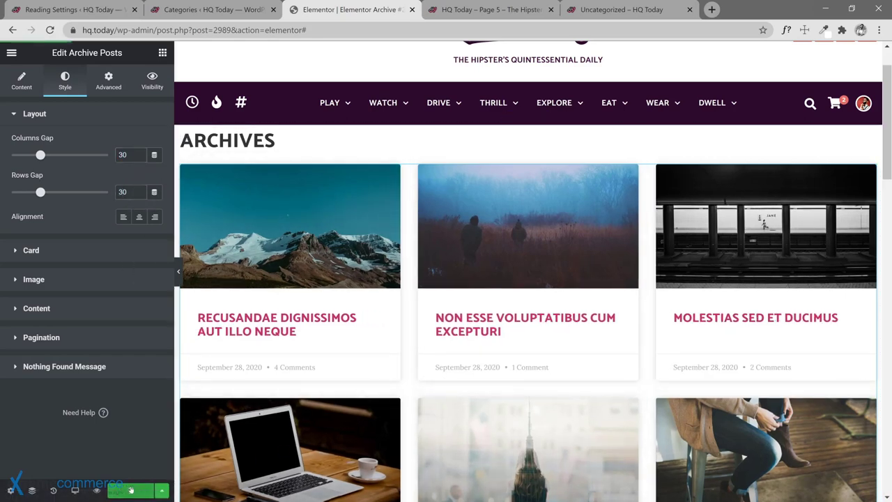
Step: Try Large for the archive section's Outer Section Padding, settle on Medium, and update the template
left_click(488, 9)
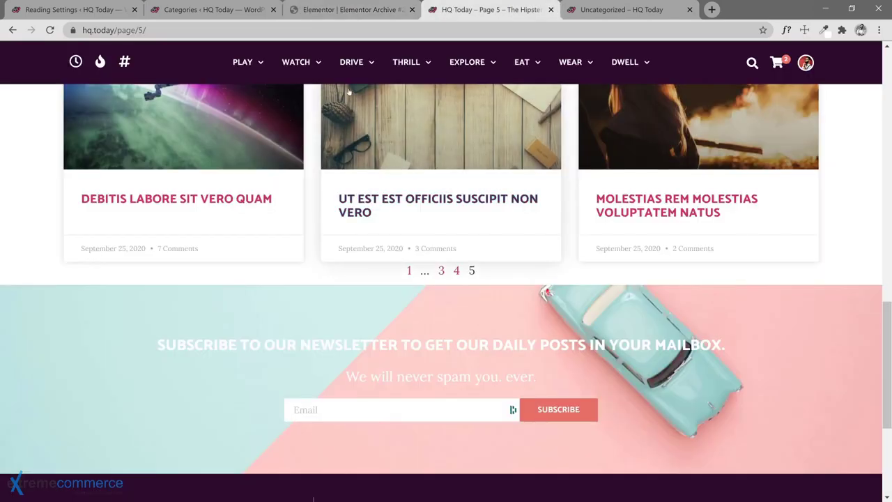
left_click(348, 9)
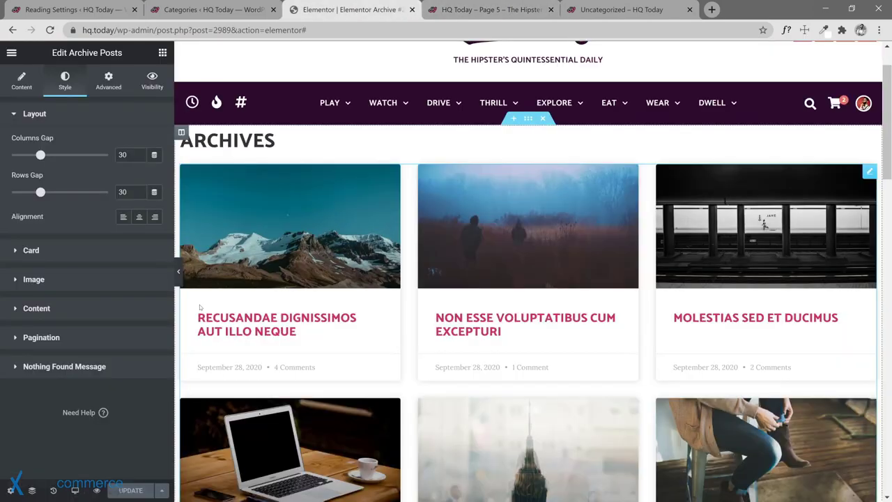
left_click(528, 119)
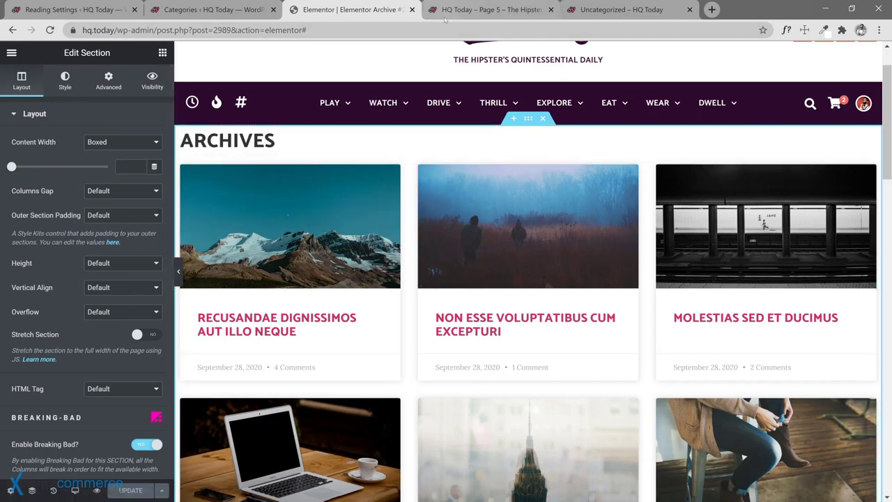
left_click(474, 9)
scroll(307, 233, "up", 15)
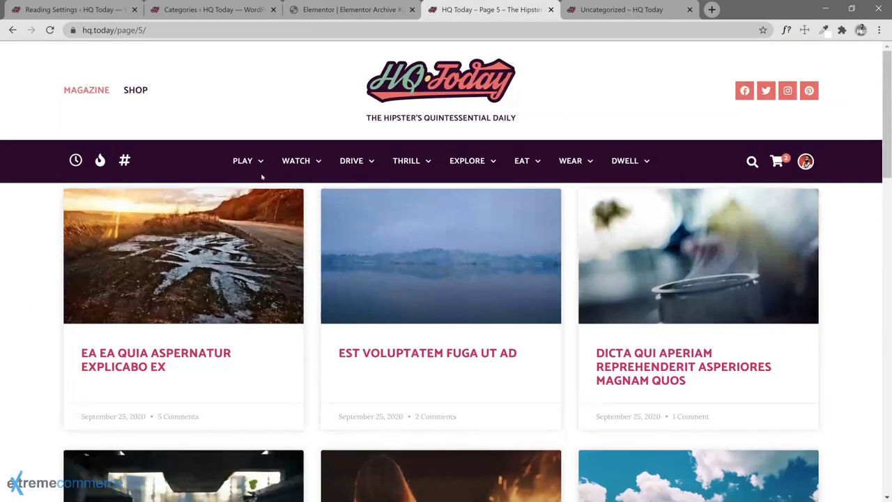
left_click(325, 10)
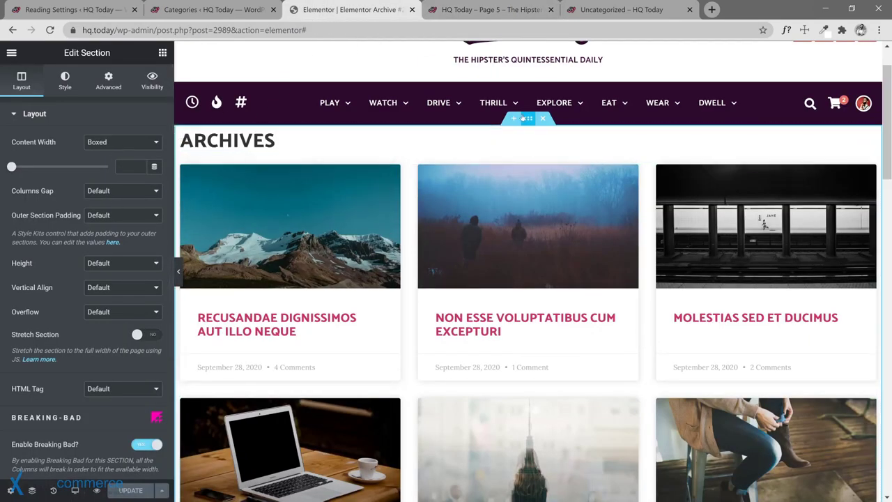
left_click(117, 219)
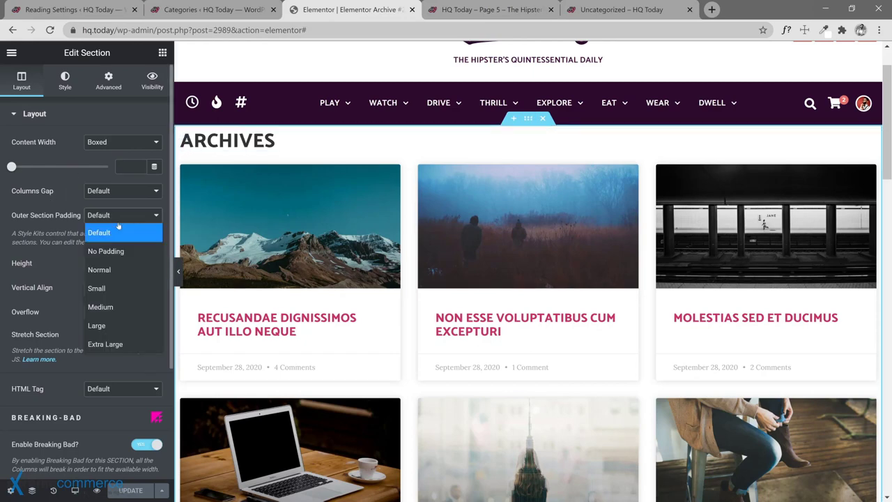
left_click(129, 325)
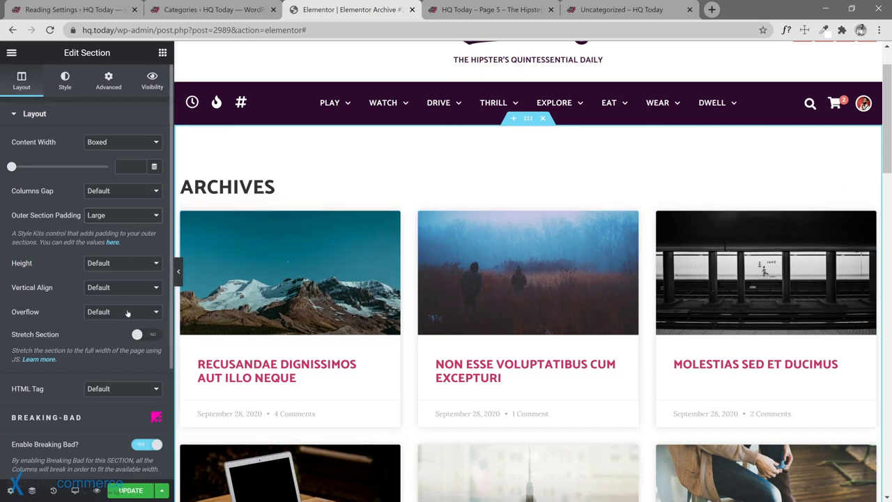
left_click(135, 218)
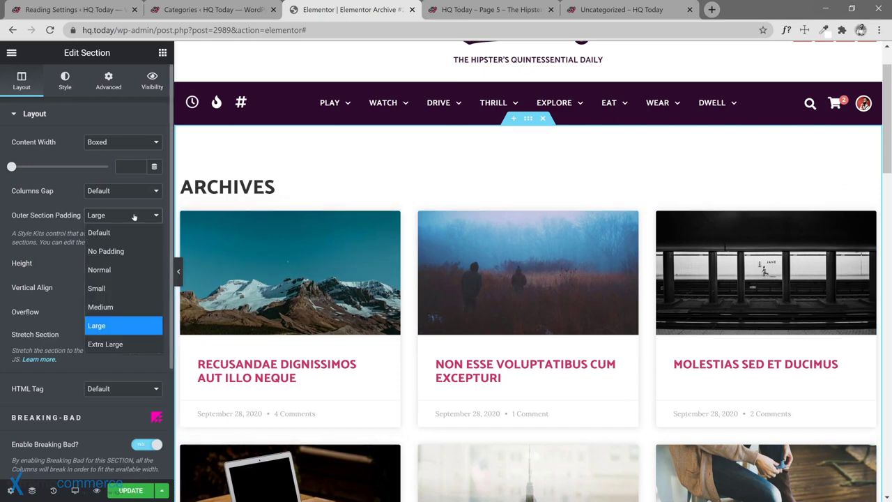
left_click(125, 305)
left_click(130, 490)
Step: Reload page 5 of the live blog, close the Uncategorized tab, and examine the page's section padding, post spacing and pagination
left_click(467, 15)
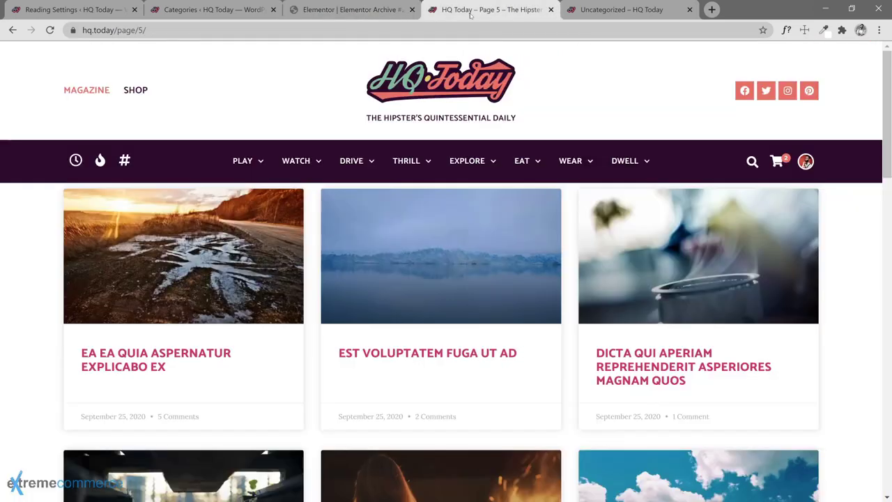
left_click(50, 31)
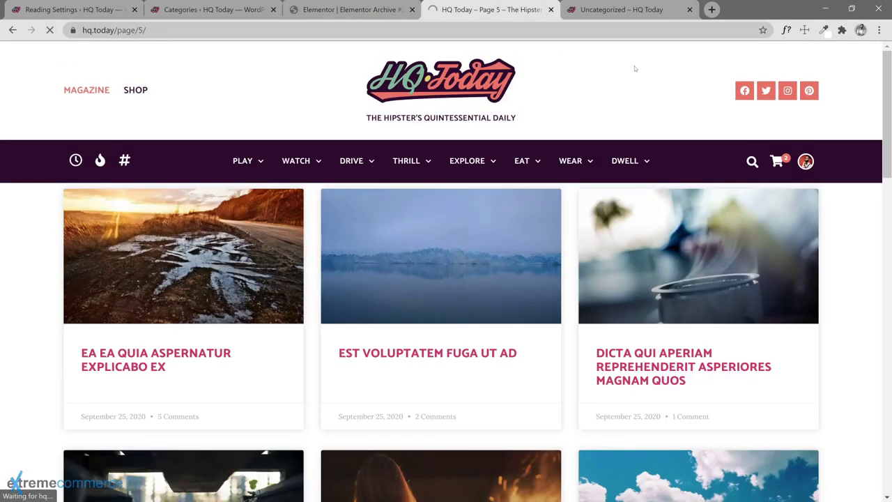
left_click(689, 10)
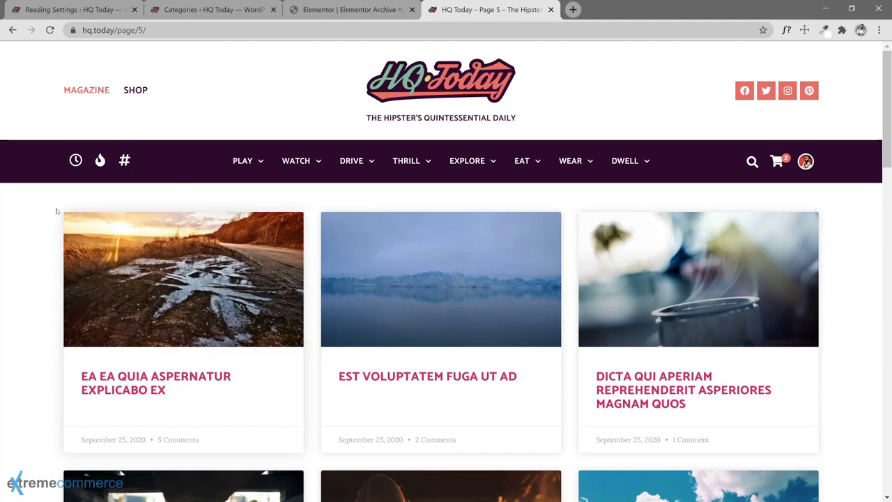
scroll(51, 231, "down", 2)
scroll(51, 231, "down", 16)
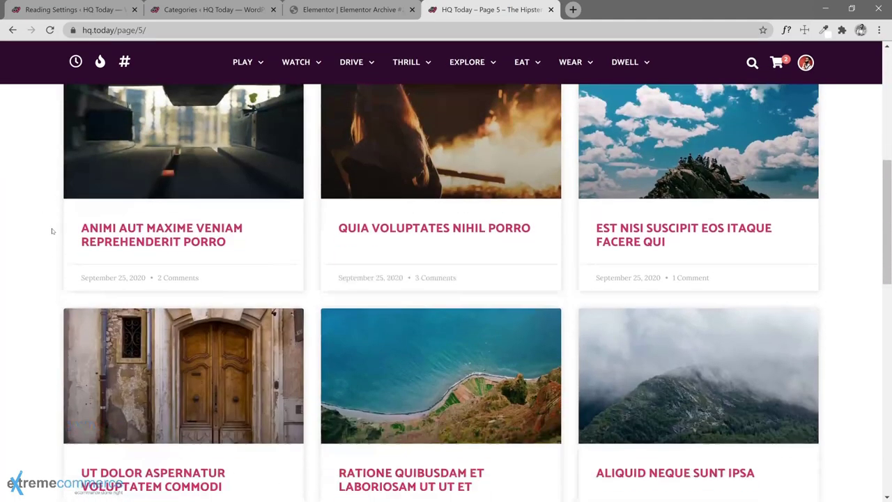
scroll(52, 231, "up", 5)
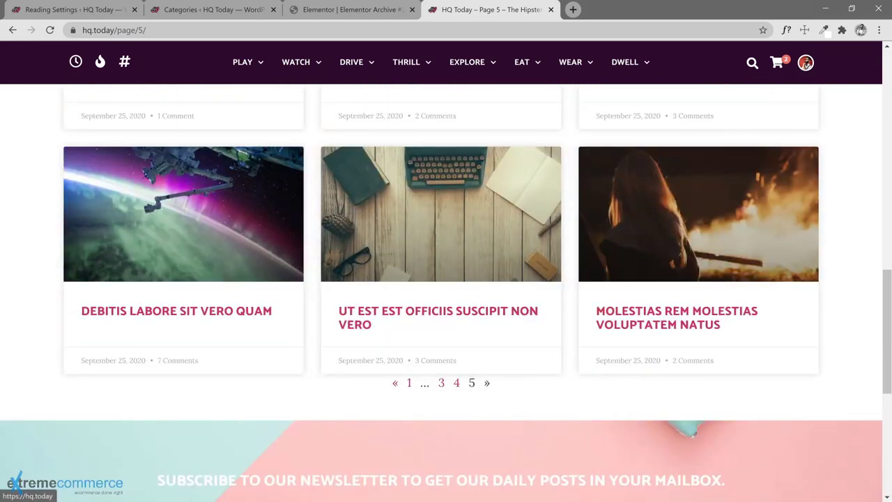
Step: Return to the archive template editor, try Right and Left alignment for the Archive Posts widget, and settle on Center
left_click(323, 16)
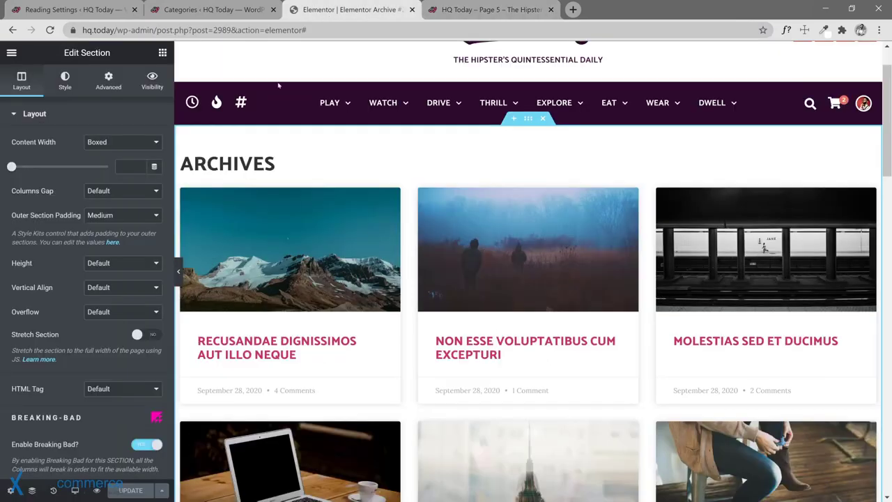
scroll(106, 311, "down", 3)
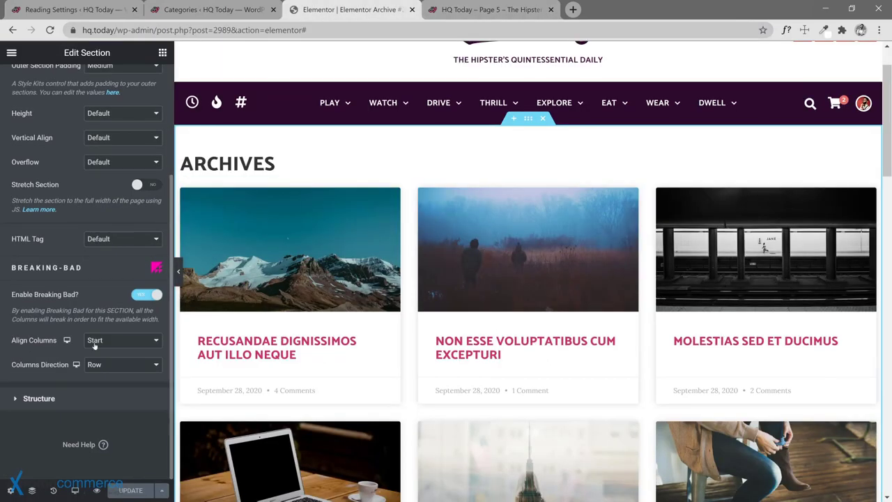
scroll(107, 217, "up", 3)
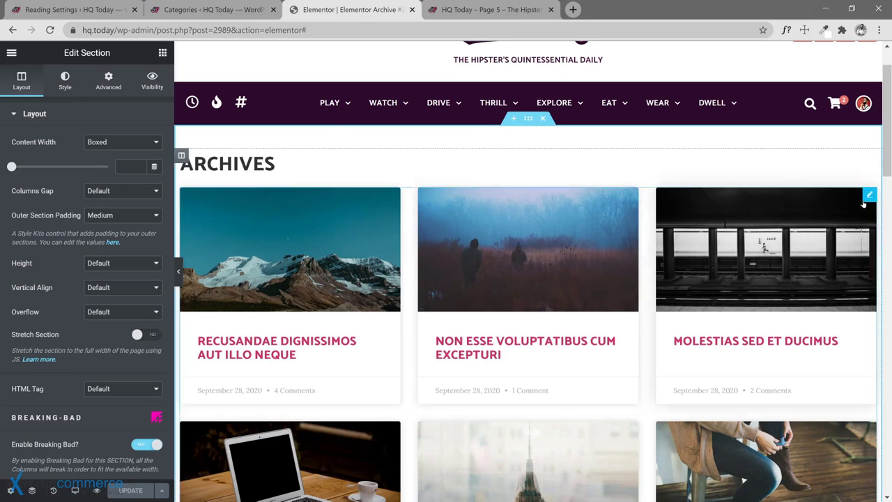
left_click(867, 198)
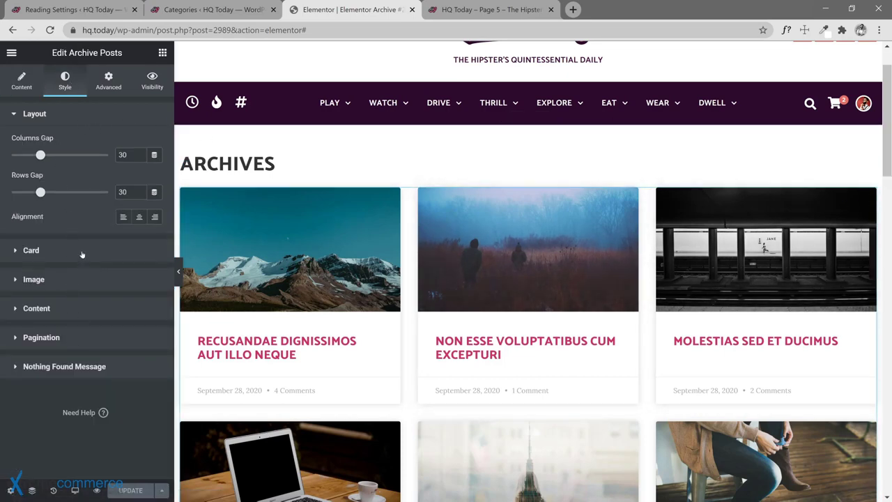
left_click(154, 217)
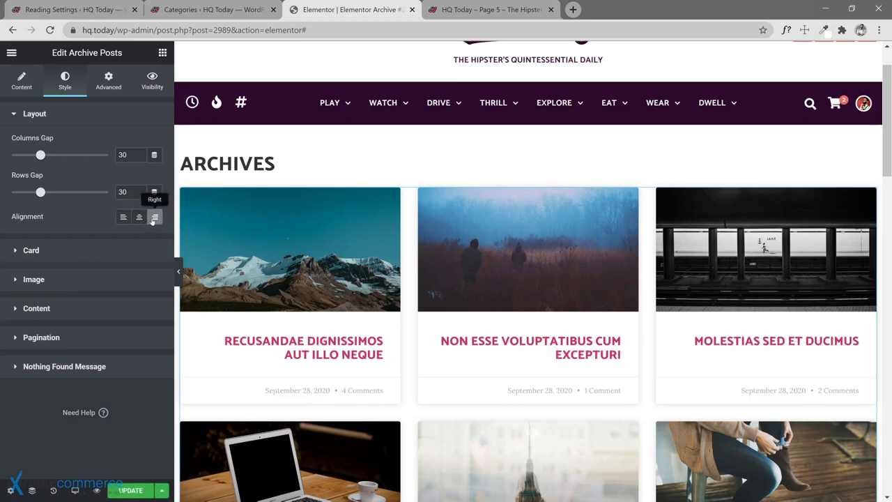
left_click(137, 218)
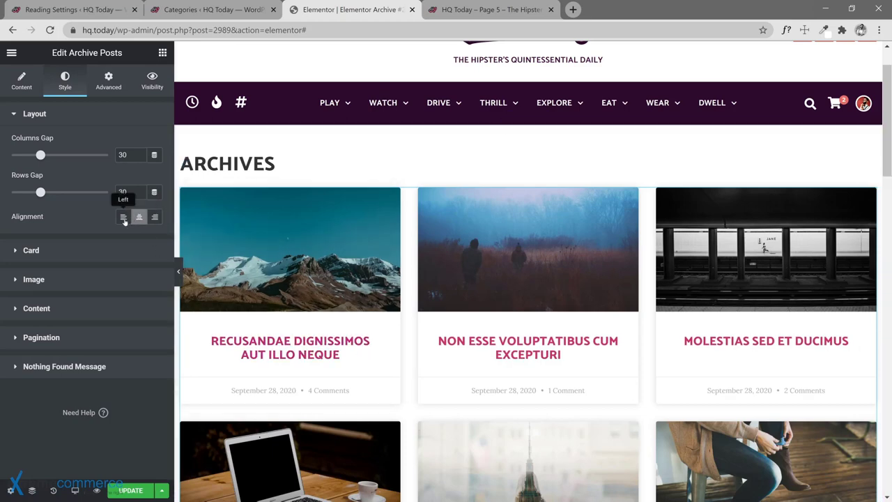
left_click(124, 218)
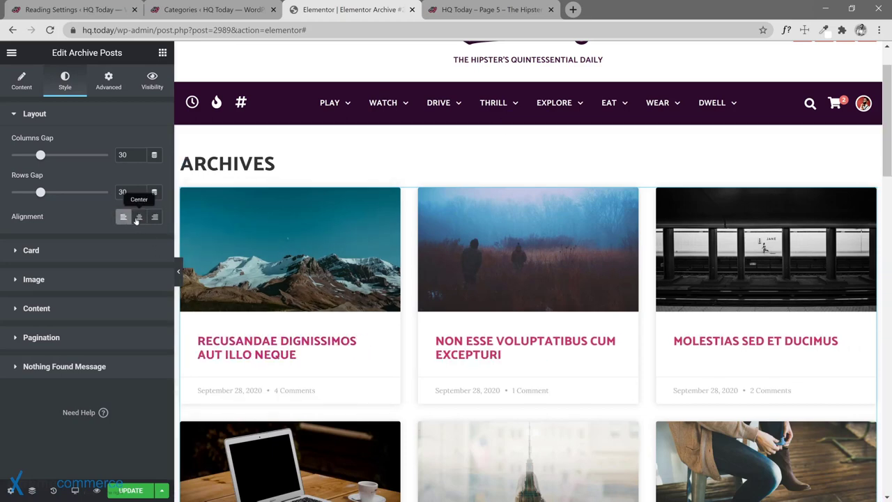
key("ctrl+z")
scroll(452, 380, "down", 4)
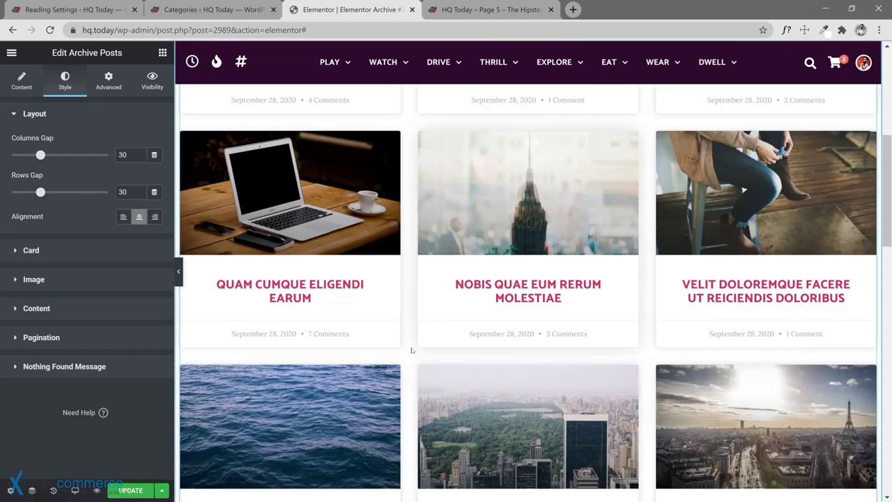
scroll(278, 377, "down", 2)
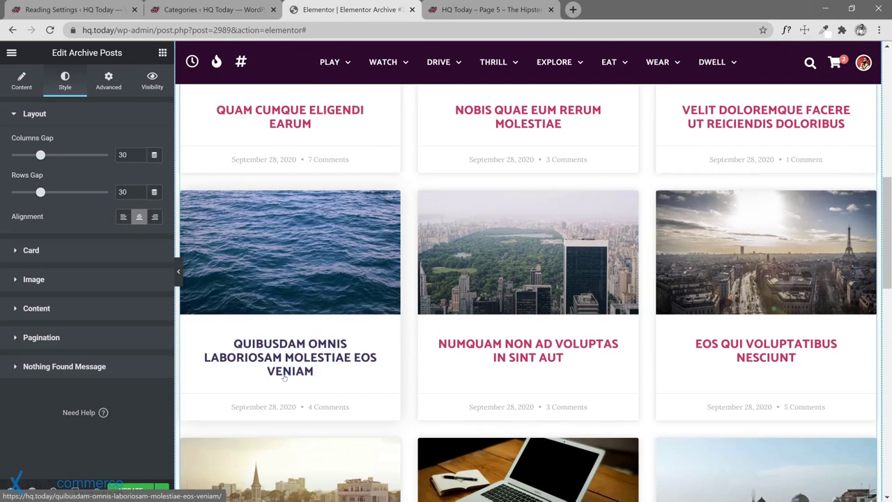
scroll(284, 377, "up", 6)
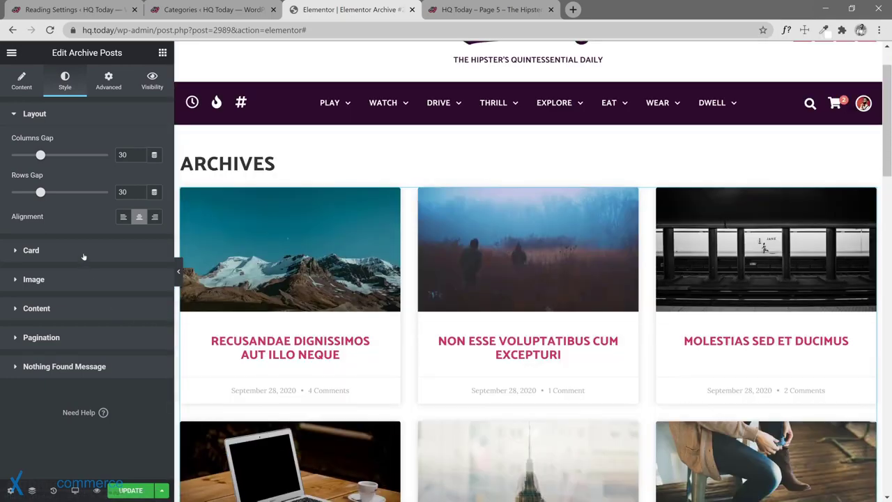
Step: Try the Classic skin for the Archive Posts widget and examine its content options, style options and post layout
left_click(82, 252)
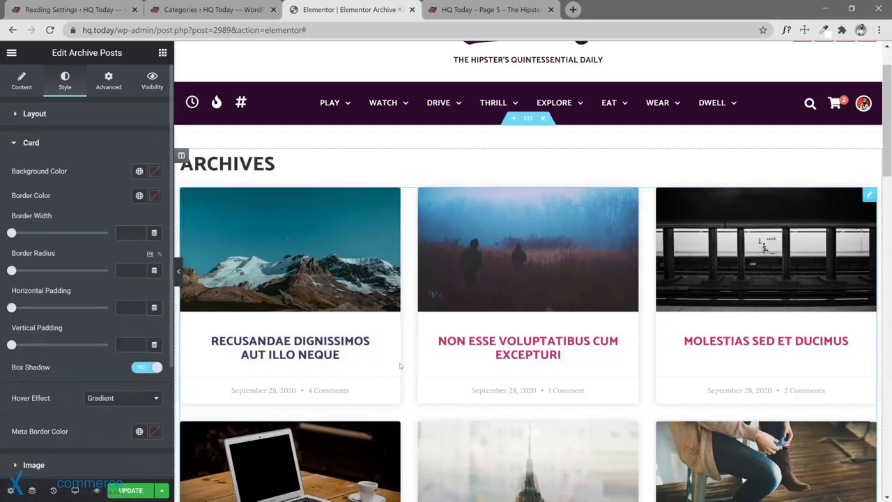
left_click(21, 80)
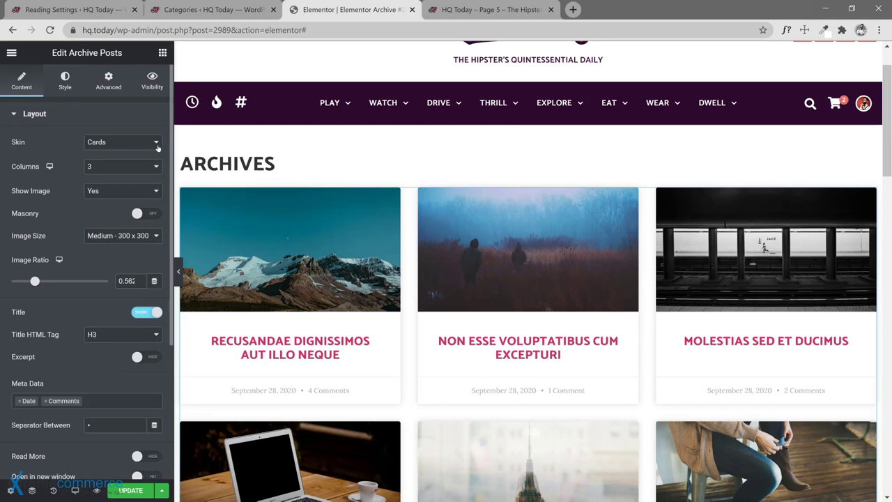
left_click(65, 83)
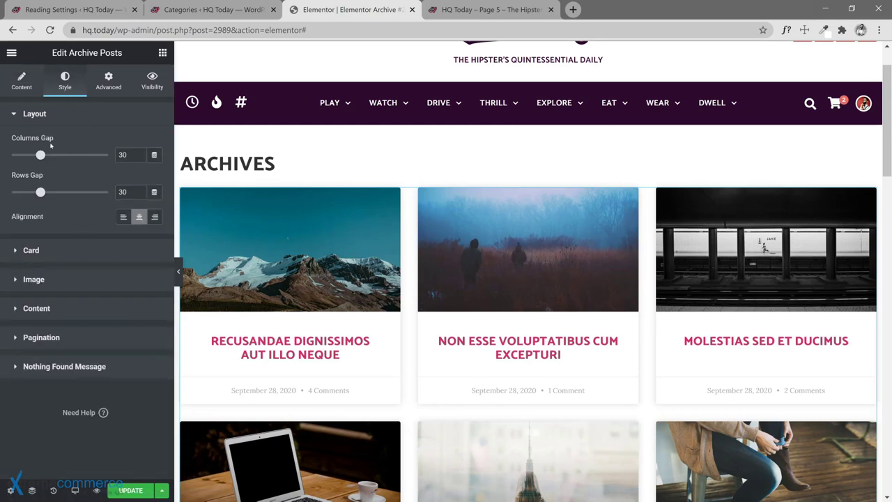
left_click(21, 81)
left_click(127, 144)
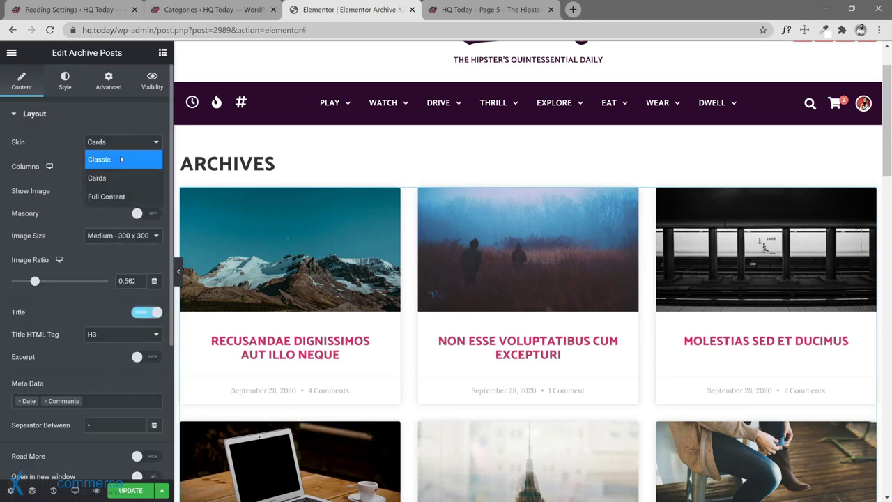
left_click(121, 160)
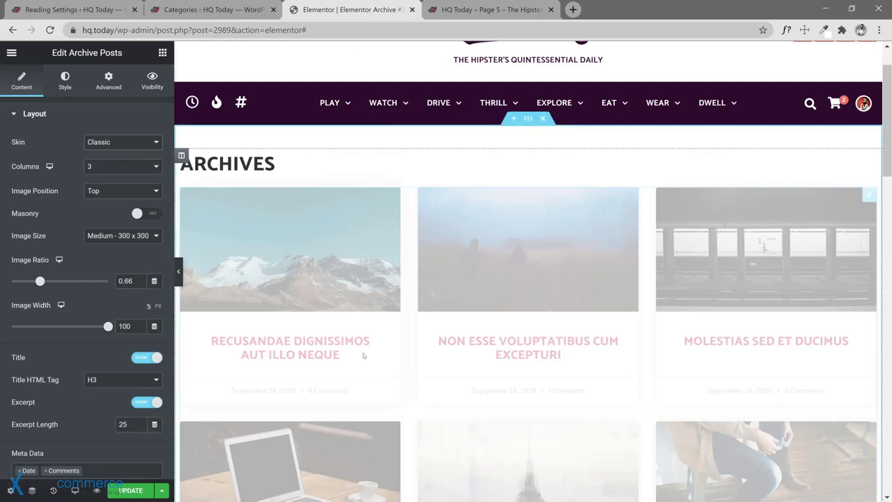
scroll(96, 367, "down", 3)
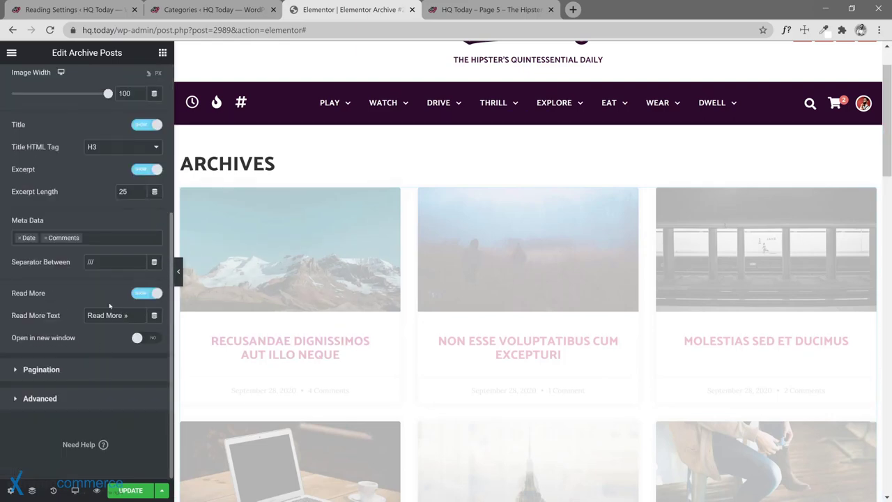
scroll(62, 296, "up", 3)
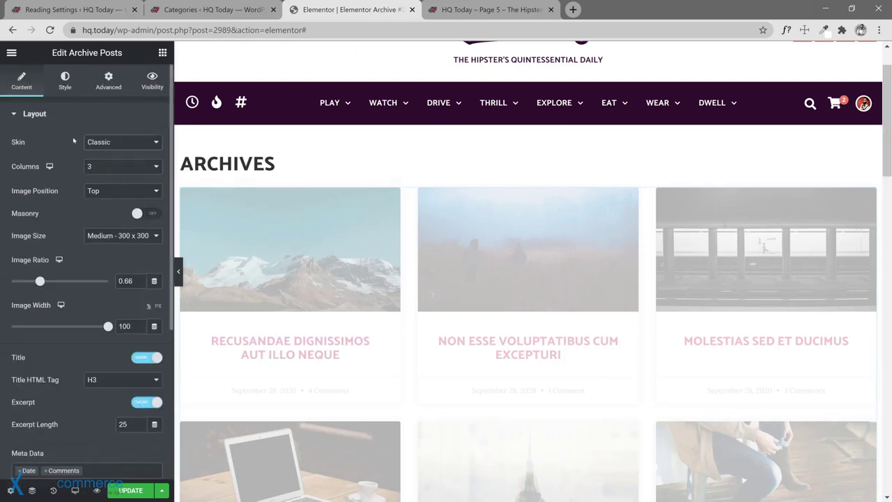
left_click(67, 80)
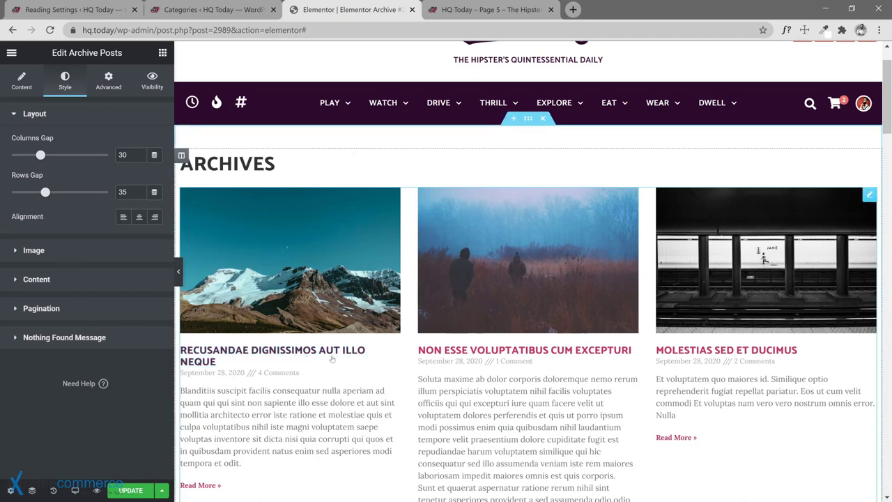
scroll(335, 364, "down", 3)
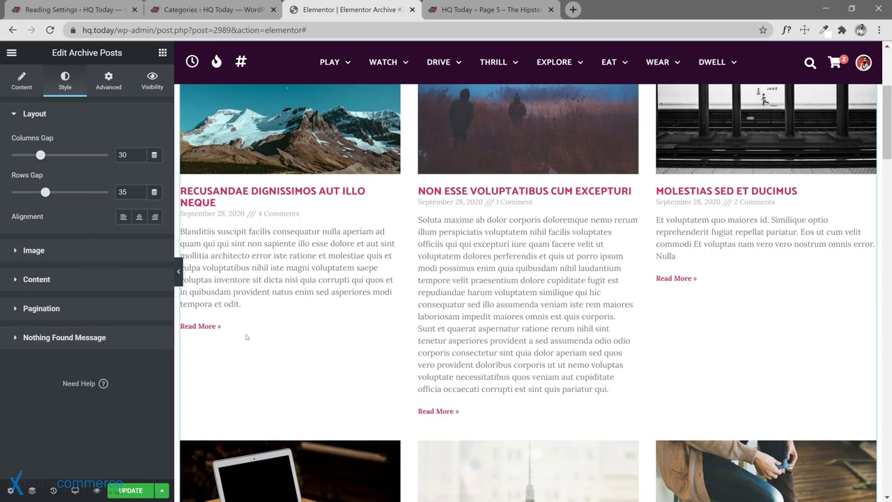
Step: Review the Classic skin's layout settings against the posts preview and switch the skin back to Cards
left_click(20, 89)
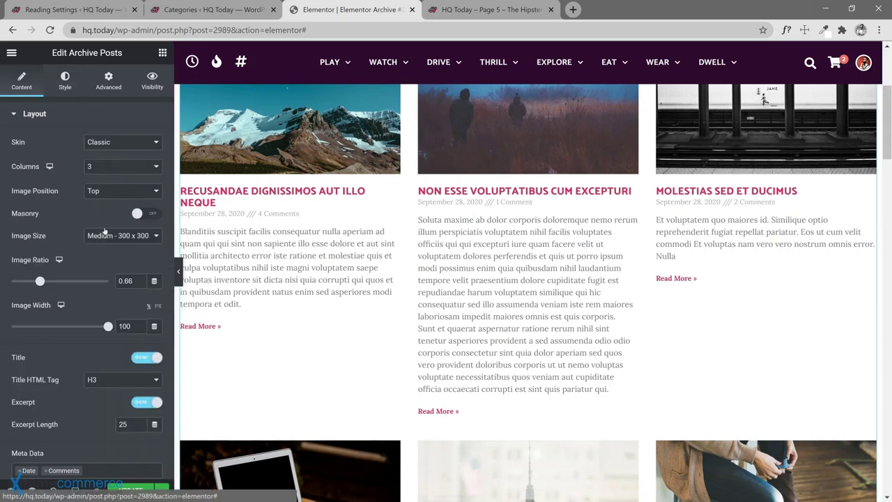
scroll(97, 367, "down", 2)
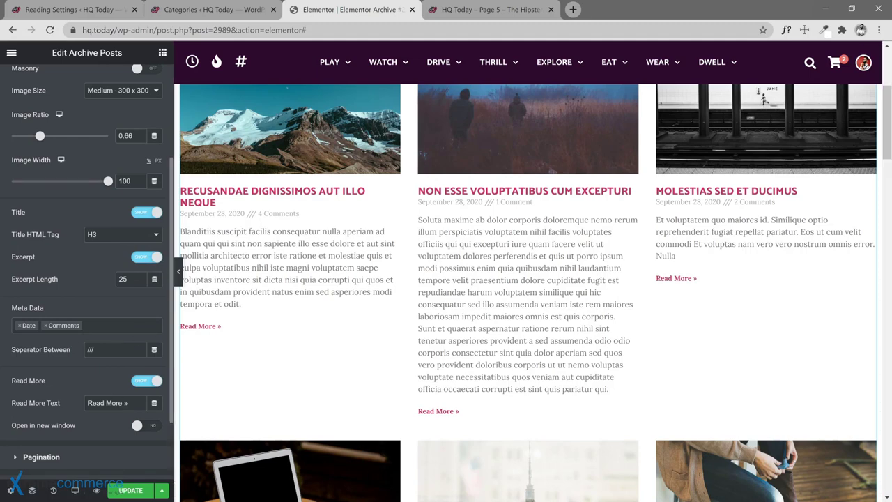
scroll(86, 279, "up", 2)
scroll(207, 373, "up", 3)
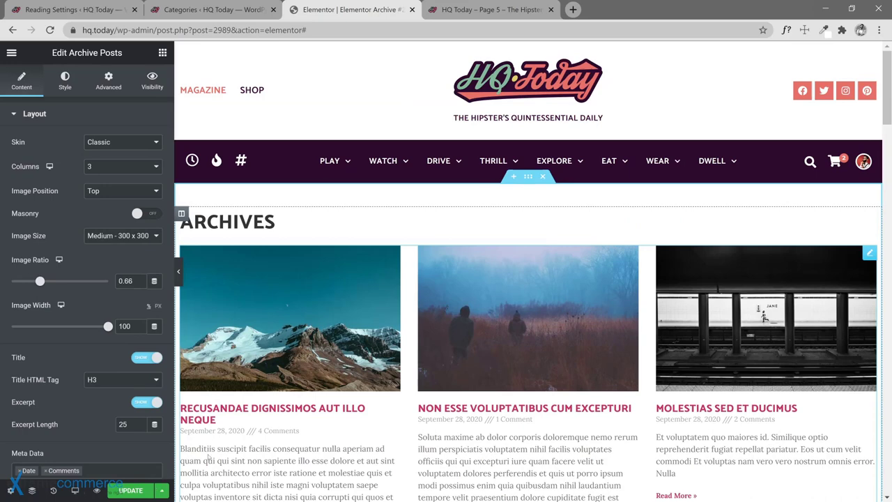
scroll(209, 456, "down", 1)
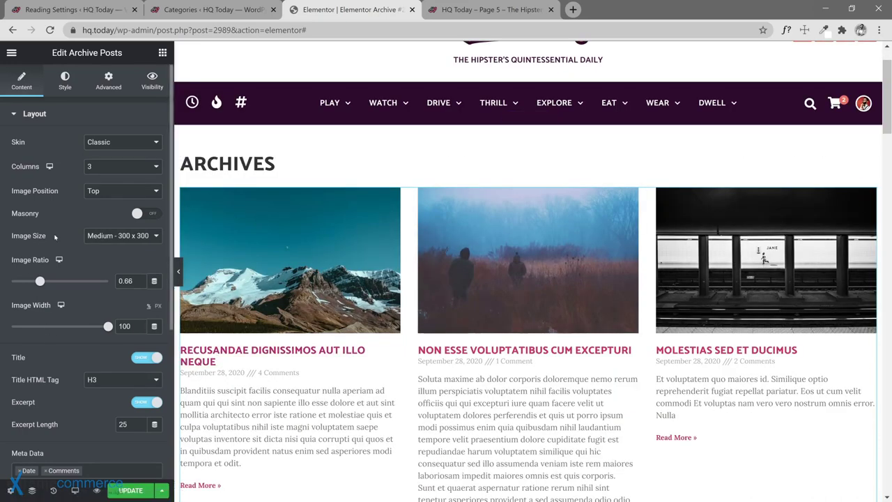
left_click(120, 141)
left_click(98, 175)
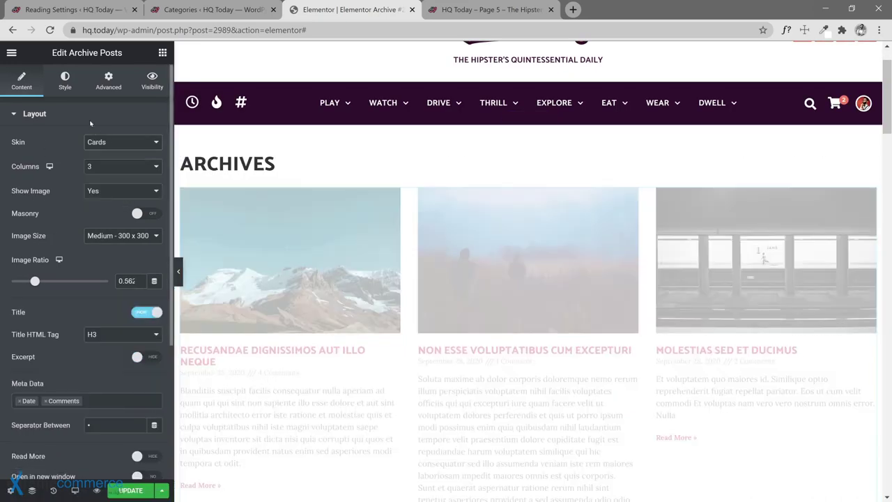
Step: In the Archive Posts card styling, try a Border Width of 4, comparing the cards with and without the border
left_click(67, 94)
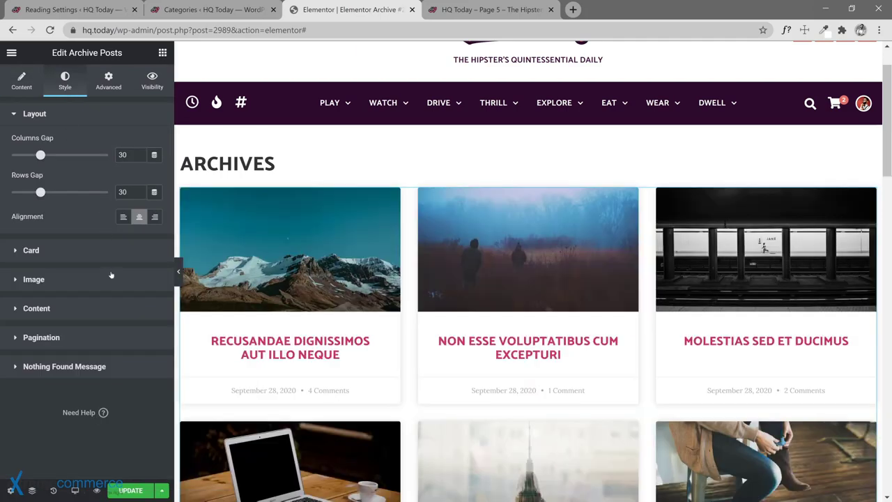
left_click(93, 253)
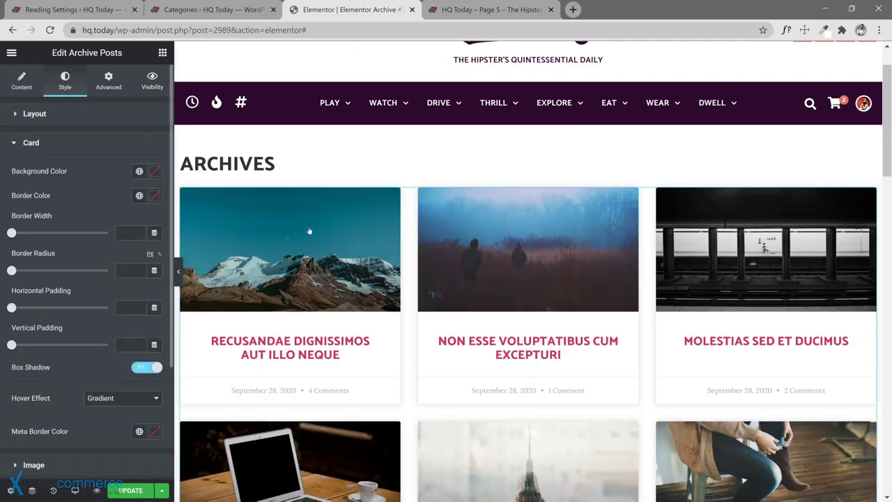
left_click(120, 233)
type("4")
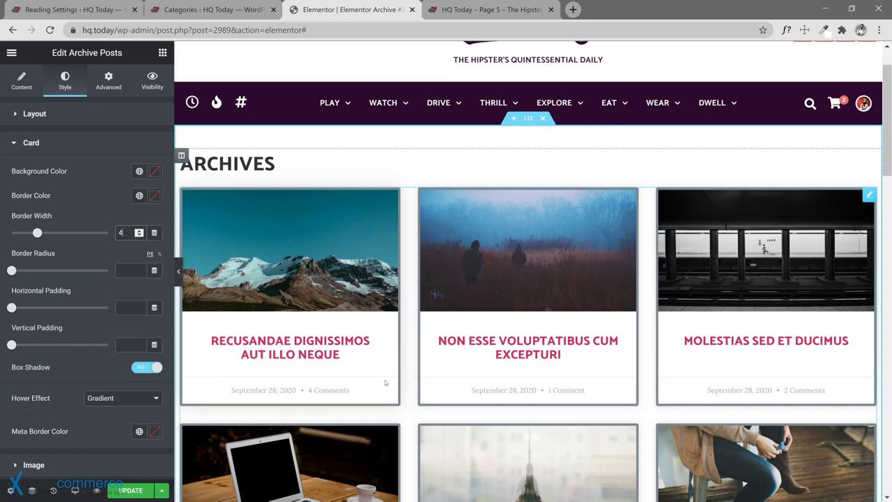
key("BackSpace")
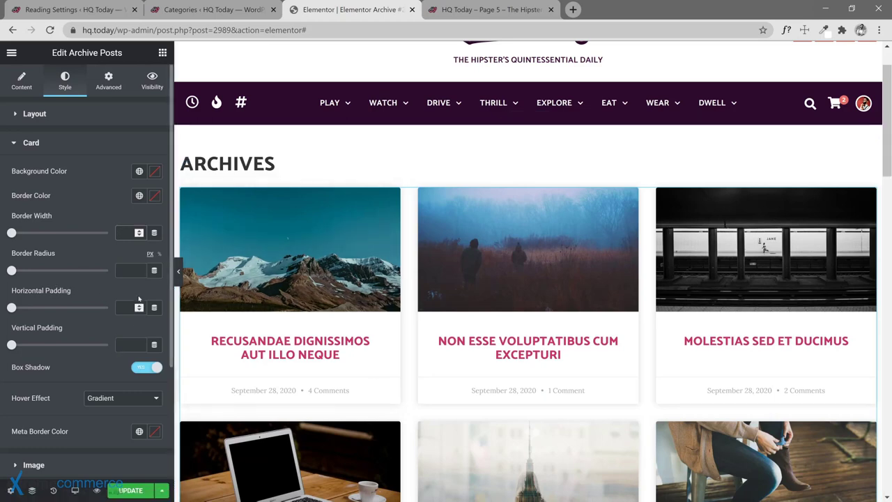
type("4")
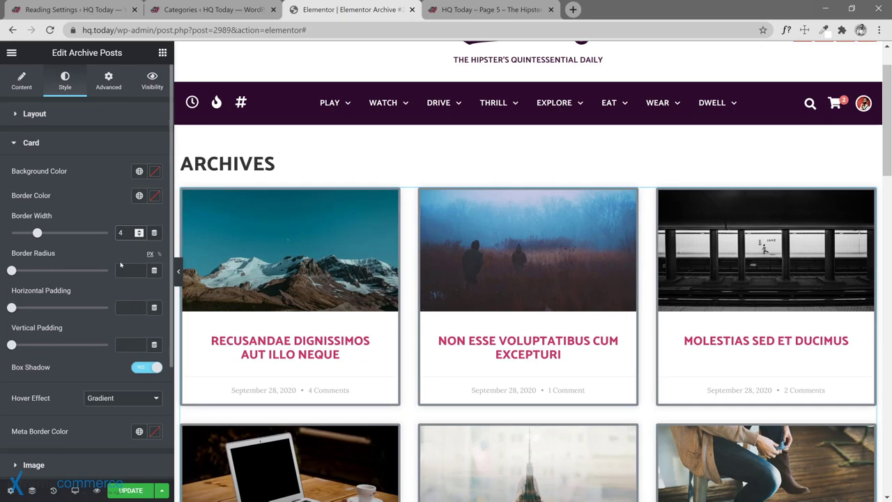
Step: Try the Secondary Alt global color for the card border, and clear both the Border Color and the Border Width
left_click(140, 197)
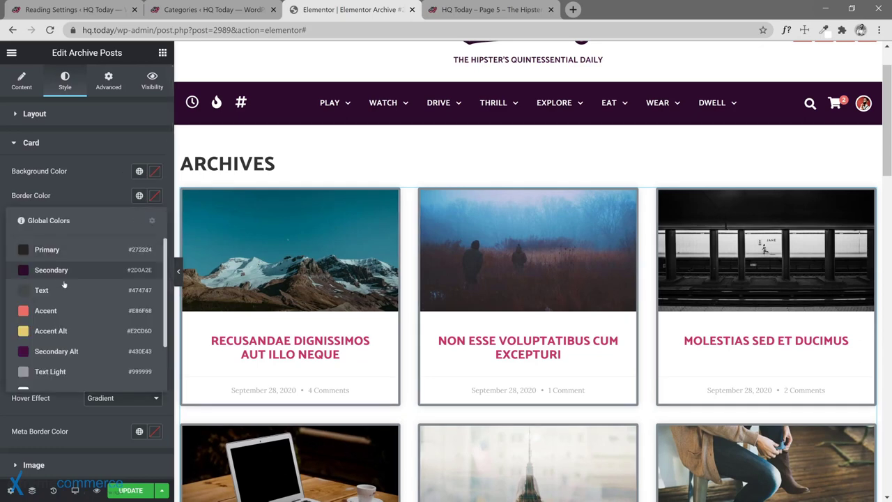
left_click(24, 352)
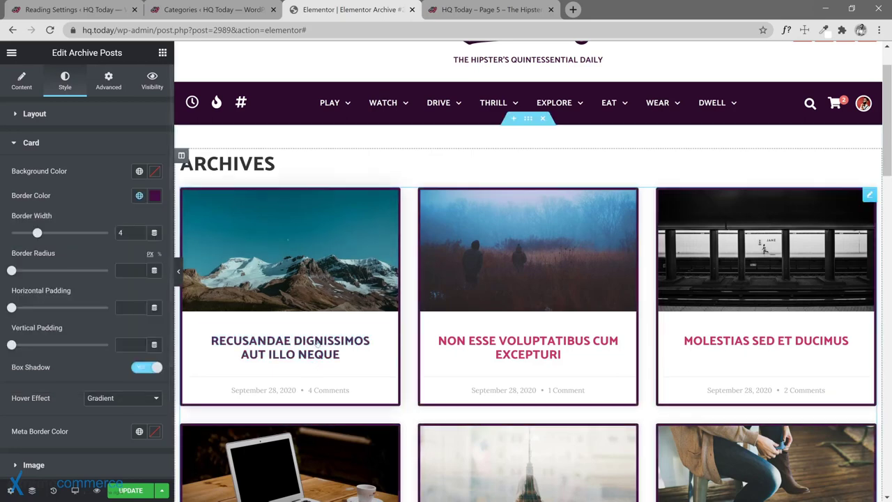
left_click(140, 196)
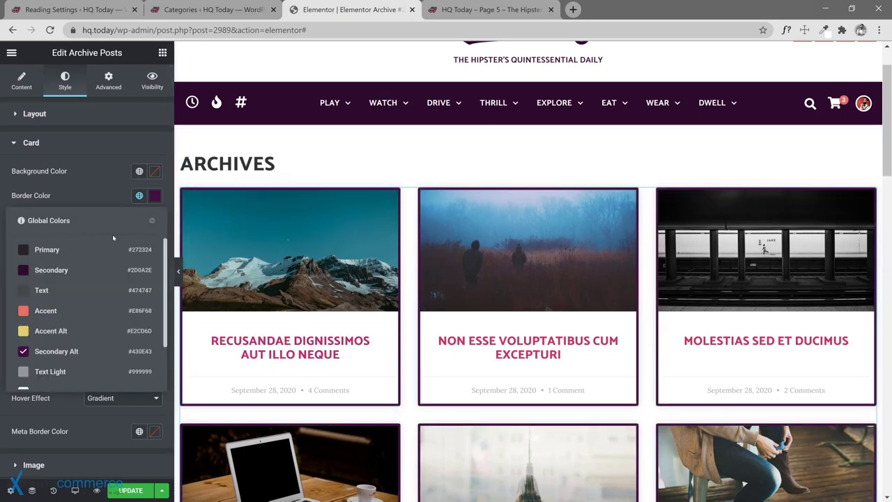
left_click(139, 196)
left_click(154, 196)
left_click(123, 218)
left_click(119, 202)
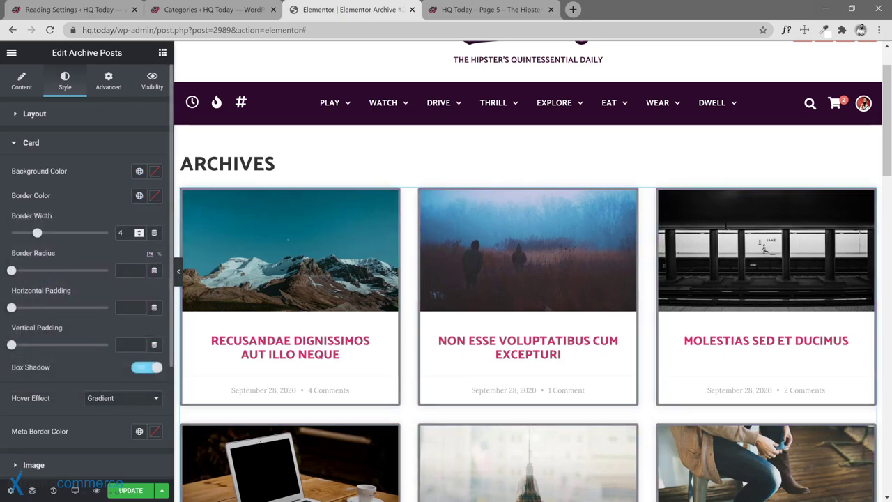
key("BackSpace")
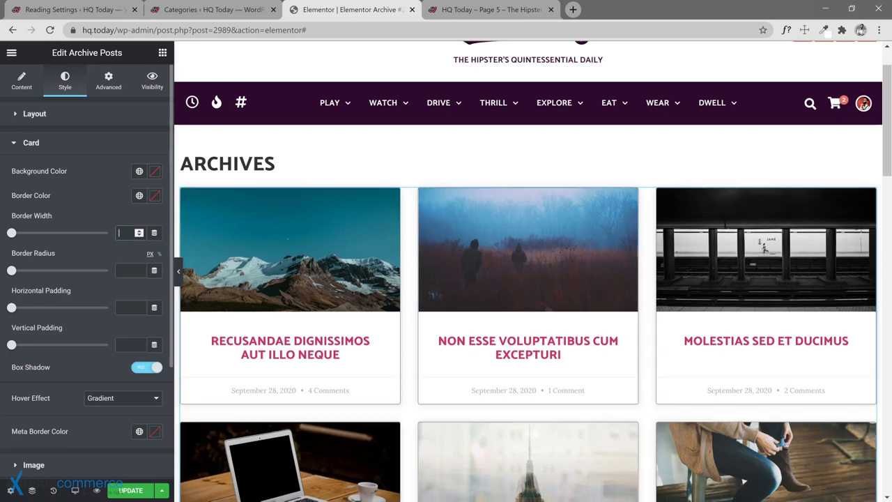
key("Tab")
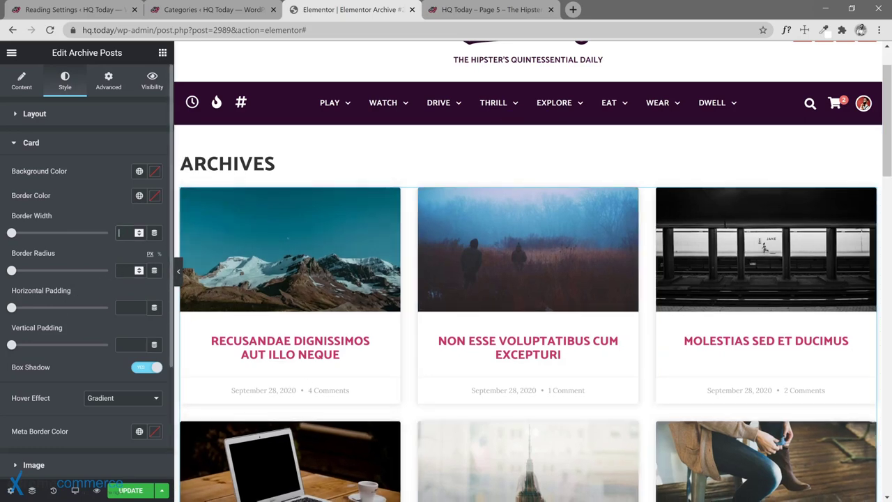
Step: Try Border Radius values of 8, 20 and 40 on the Archive Posts cards, and clear the value
type("8")
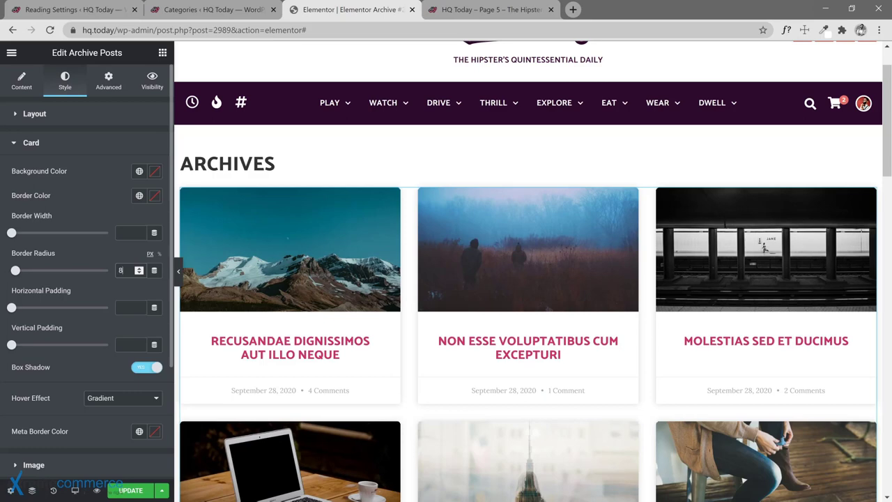
key("BackSpace")
type("20")
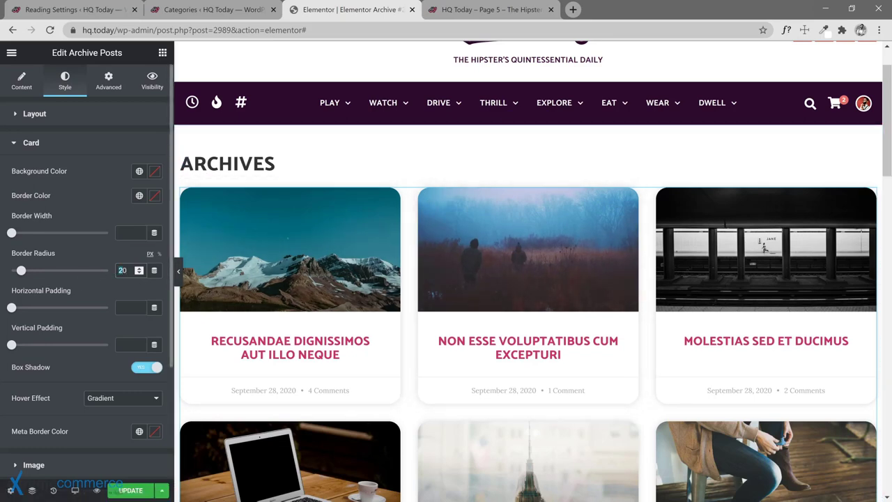
key("BackSpace")
key("BackSpace")
type("40")
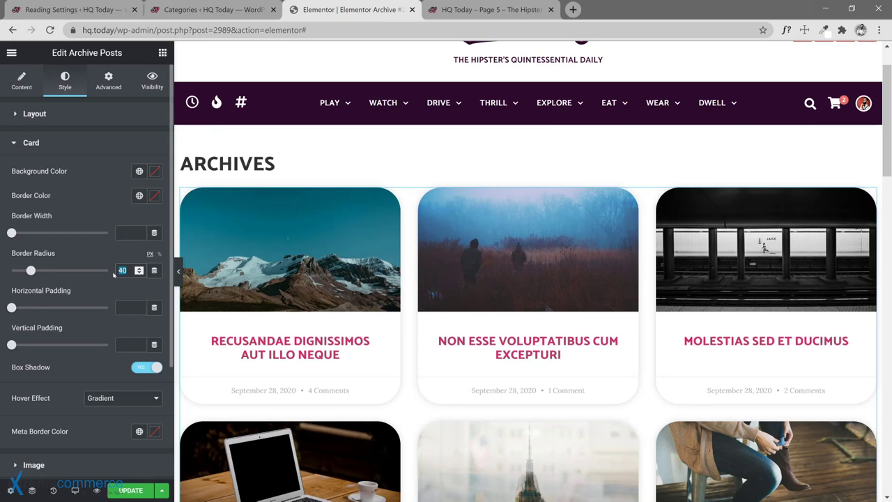
key("BackSpace")
Step: Try Horizontal Padding values of 50, 100, 200 and 0 on the cards, and clear the value
left_click(122, 307)
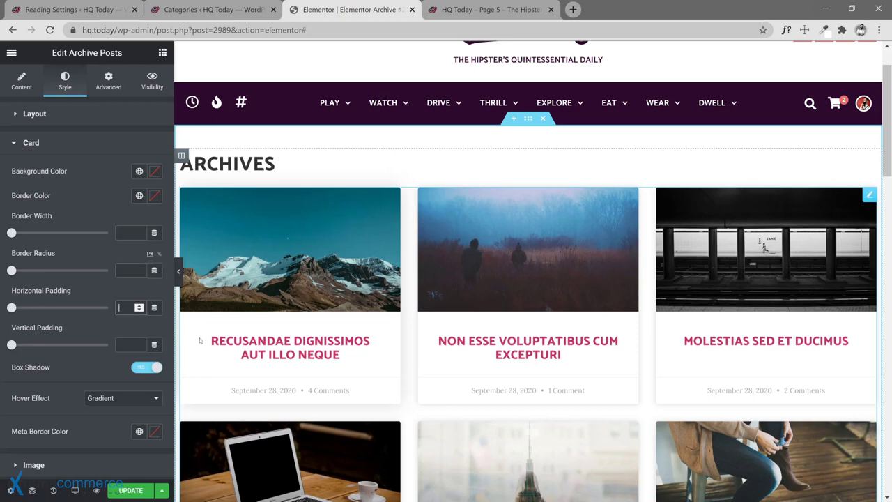
type("50")
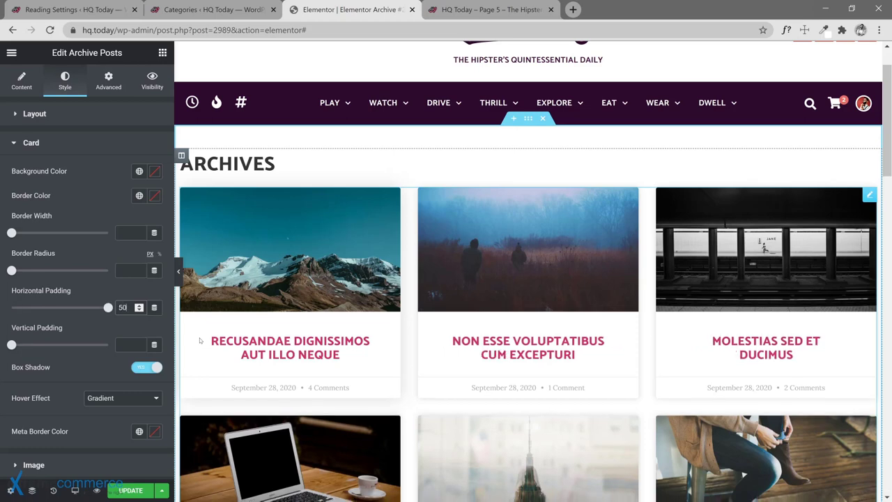
key("BackSpace")
key("BackSpace")
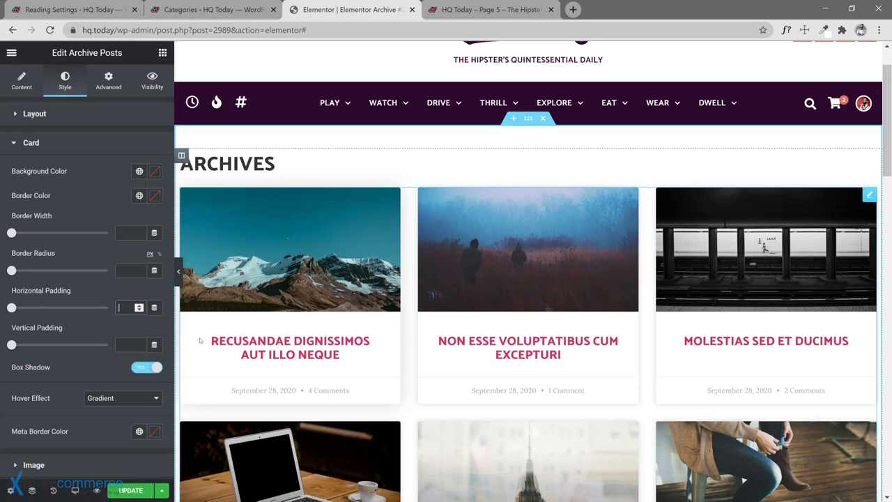
type("100")
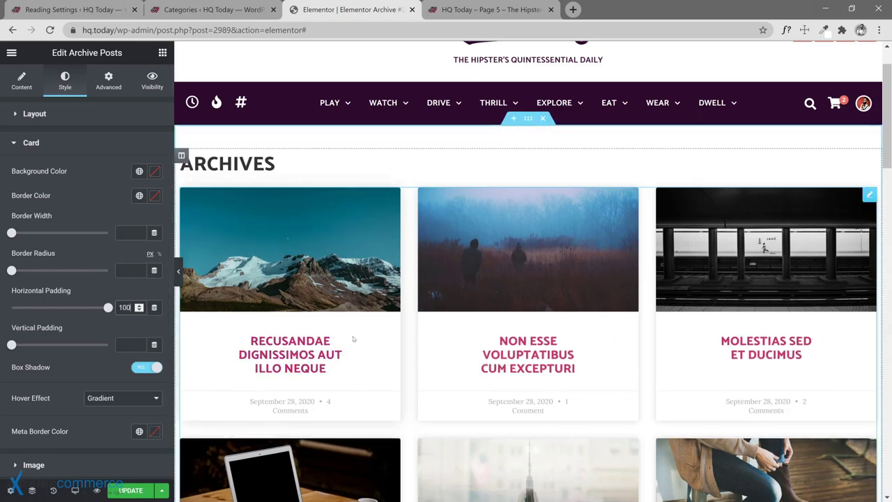
key("ctrl+a")
type("200")
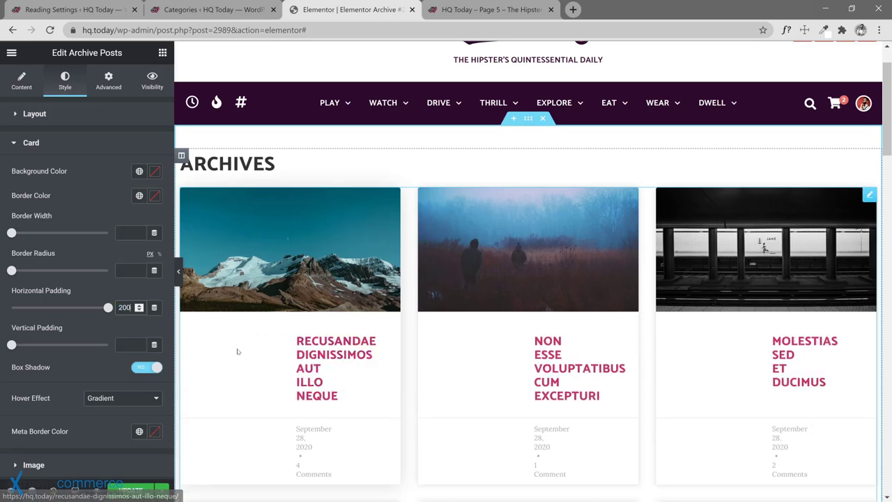
scroll(296, 395, "down", 3)
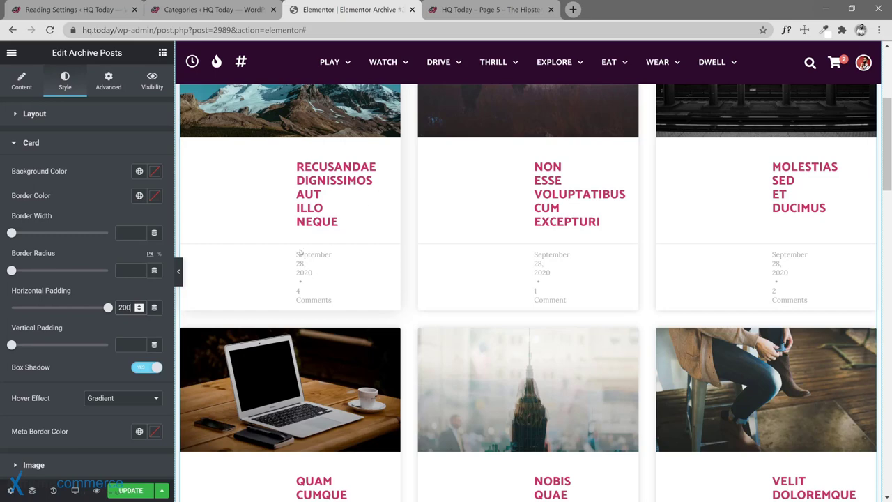
double_click(116, 307)
key("BackSpace")
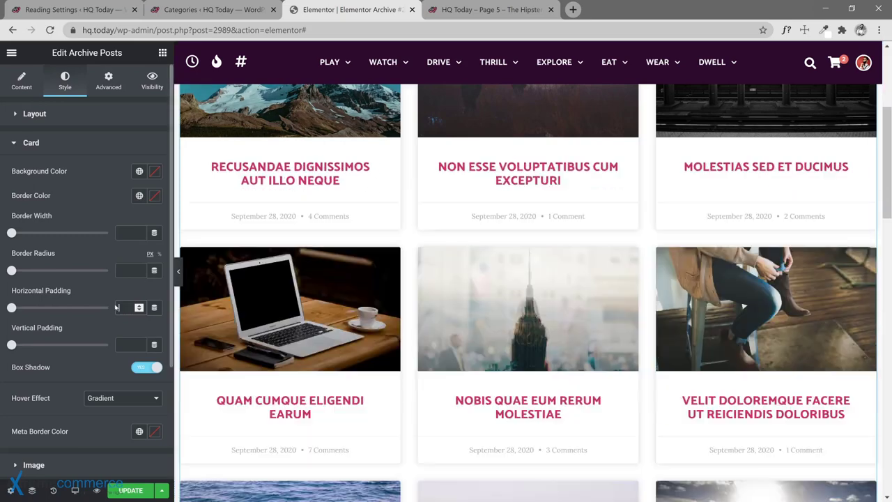
type("0")
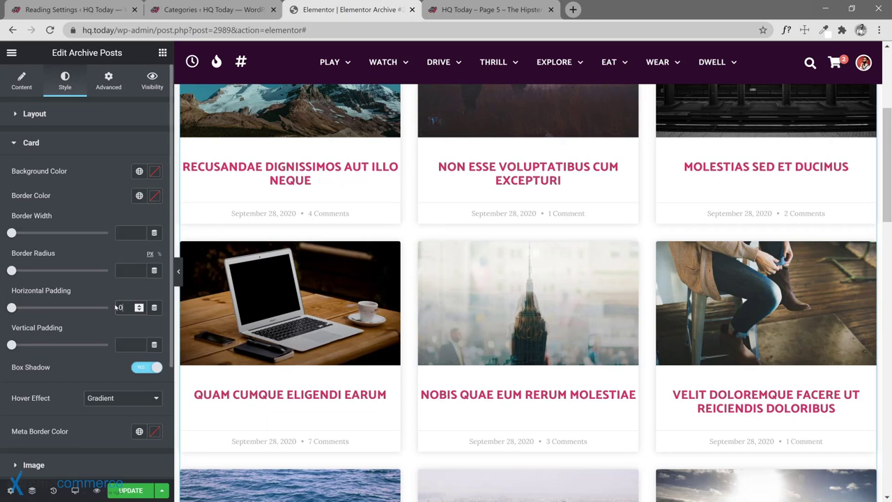
key("BackSpace")
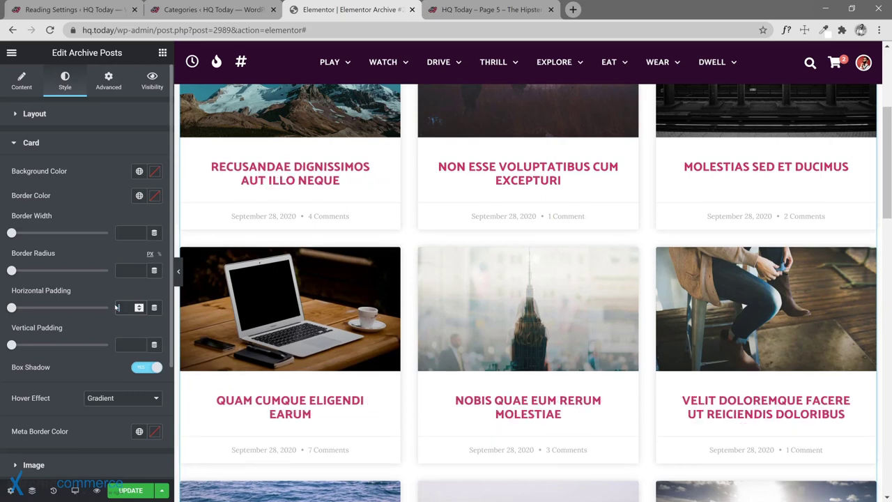
Step: Try a Vertical Padding of 100 on the cards, check the preview, and clear the value
left_click(125, 344)
type("100")
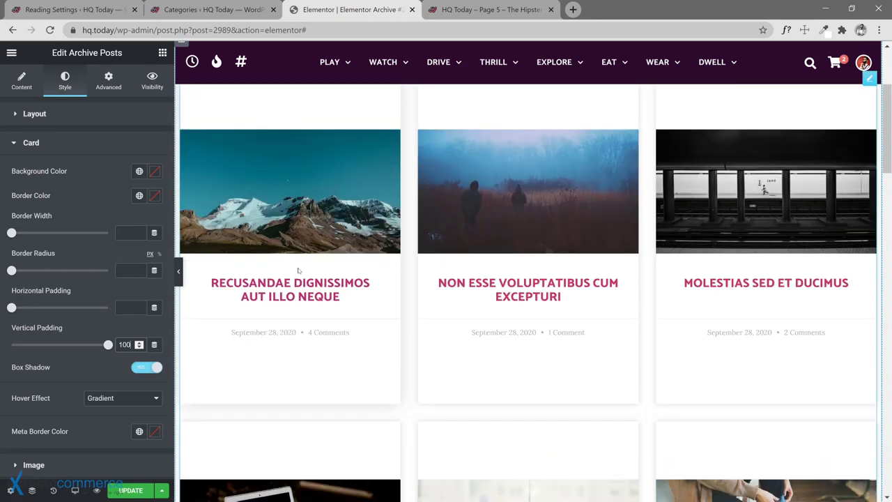
scroll(299, 269, "up", 1)
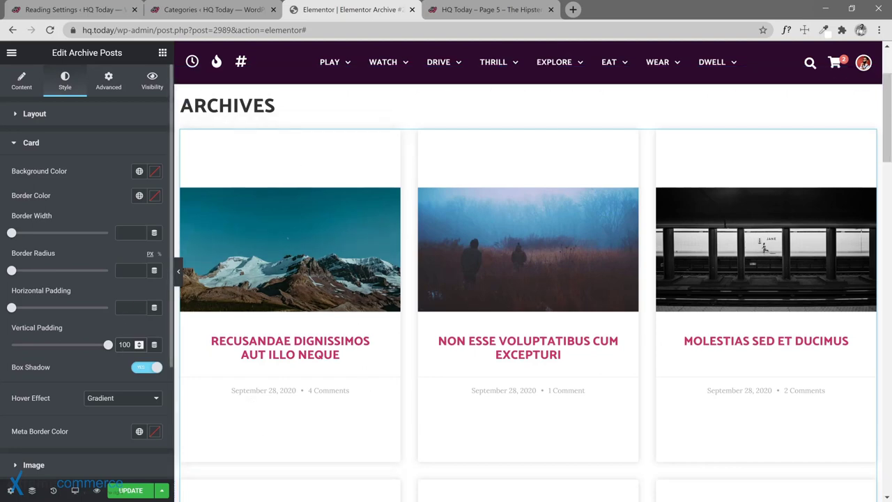
double_click(125, 344)
key("BackSpace")
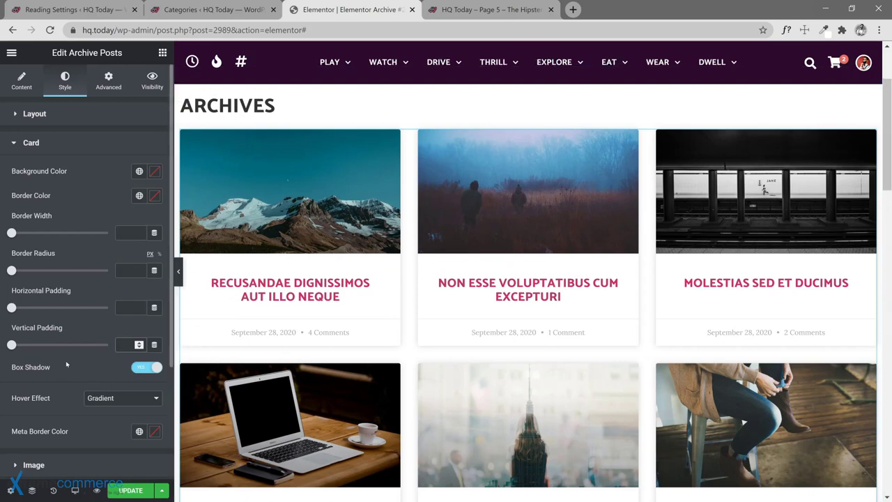
Step: Try the card Hover Effect as None against the posts preview and set it back to Gradient
left_click(148, 369)
scroll(134, 400, "down", 2)
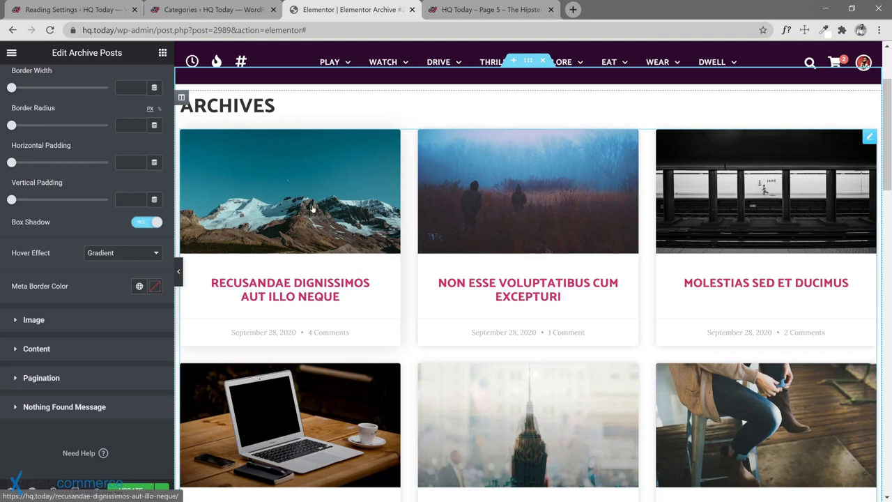
left_click(110, 255)
left_click(114, 270)
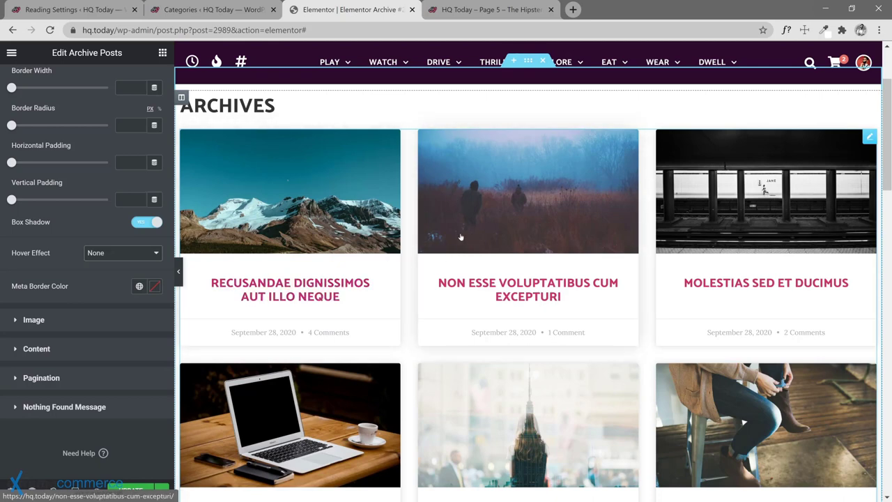
left_click(115, 253)
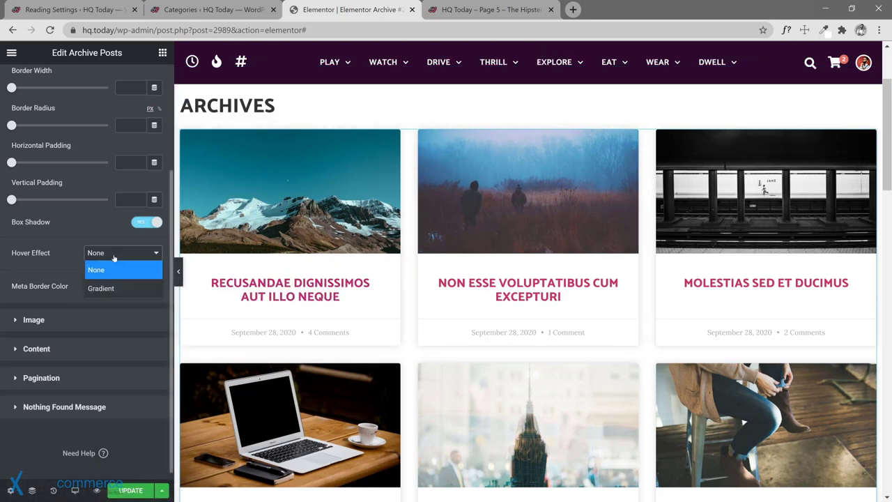
left_click(111, 288)
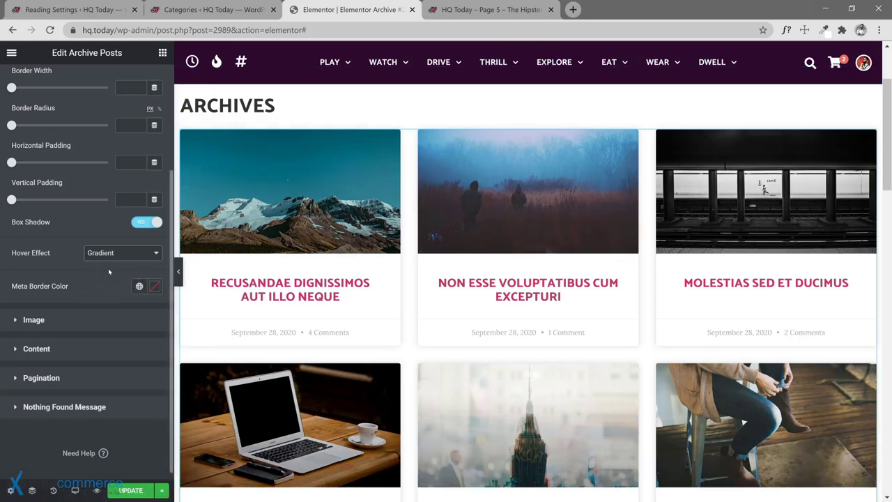
Step: In the Archive Posts content settings, show the Badge on the post cards and hide it again
scroll(146, 197, "up", 3)
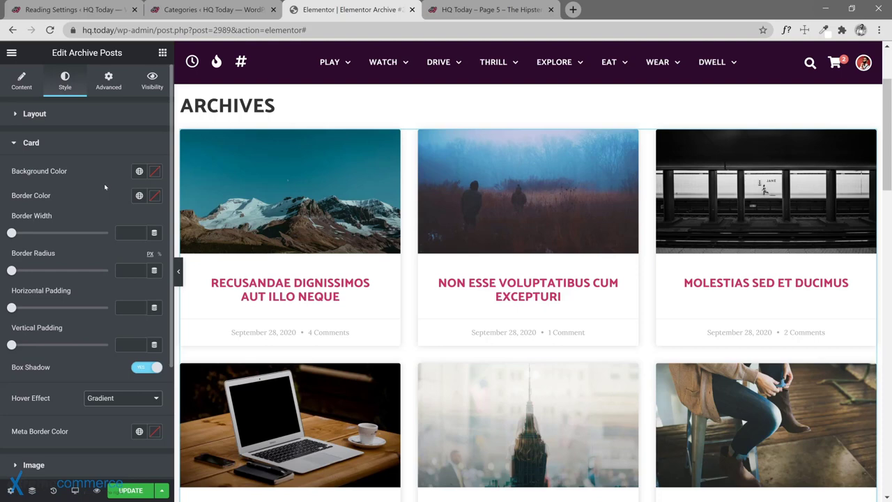
scroll(121, 261, "down", 3)
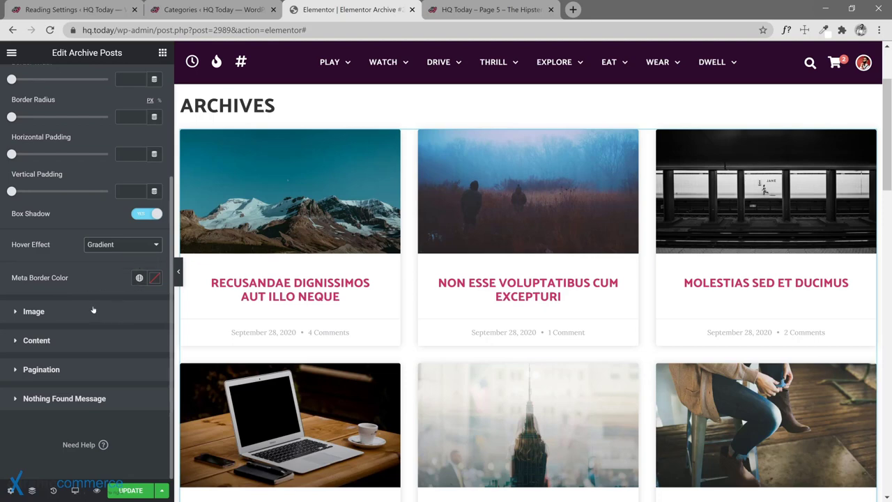
scroll(70, 168, "up", 3)
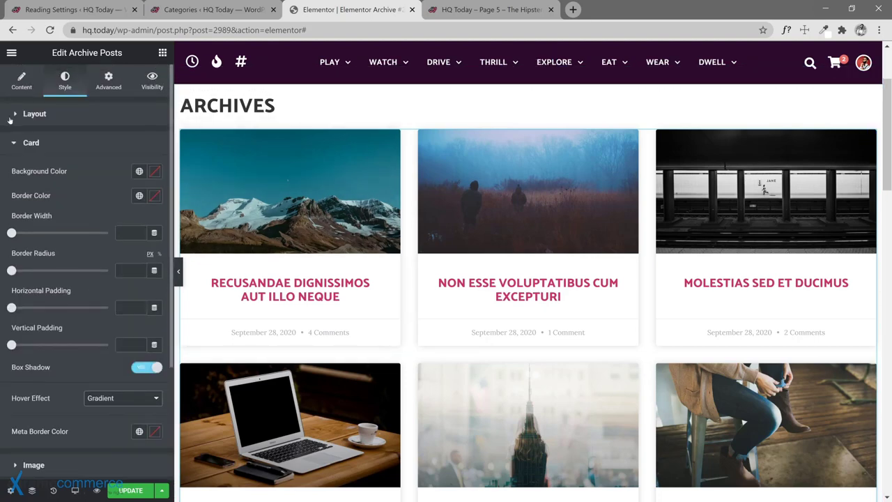
left_click(21, 81)
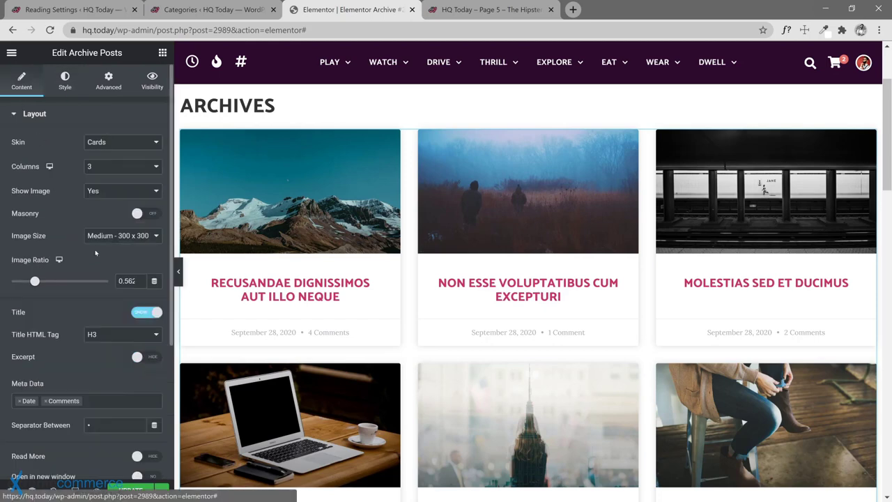
scroll(97, 313, "down", 3)
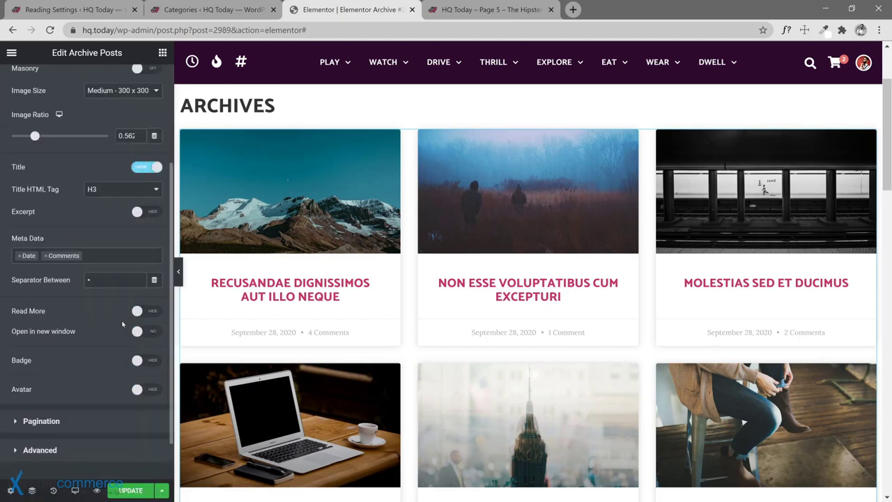
left_click(142, 360)
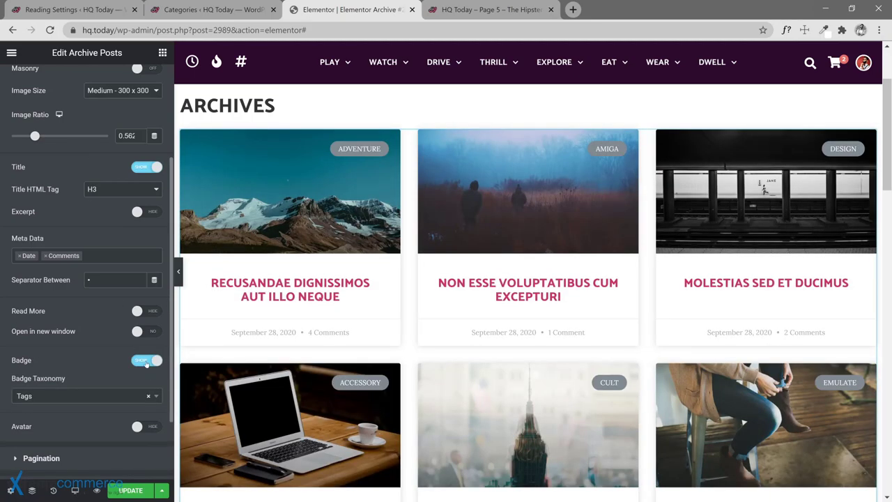
left_click(142, 360)
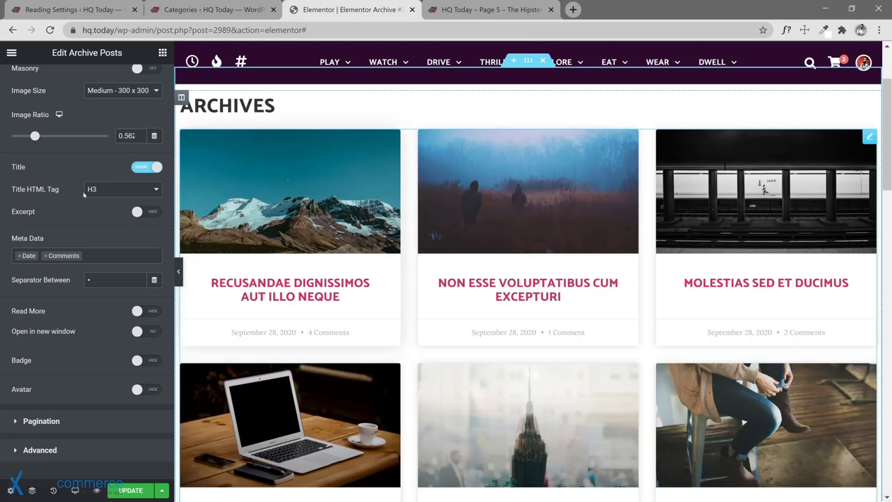
Step: In the Card styling, try the red global color #E86F68 for the Meta Border Color and clear it again
scroll(77, 174, "up", 3)
left_click(64, 89)
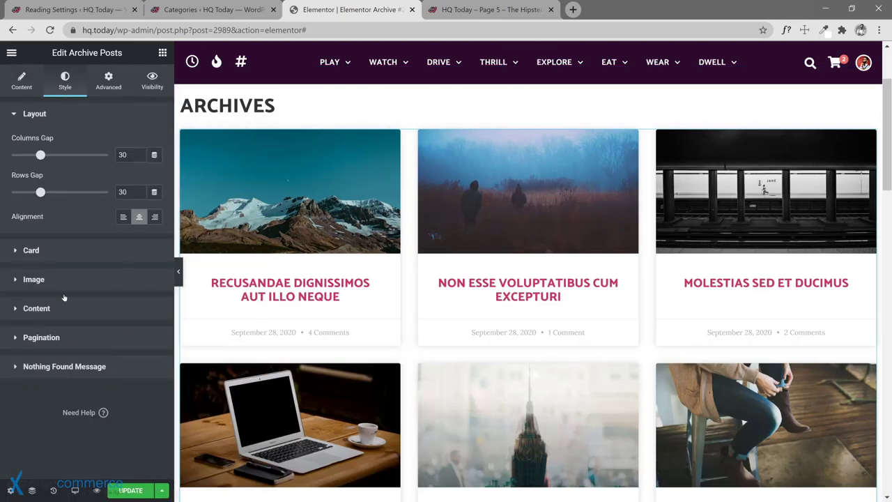
left_click(79, 261)
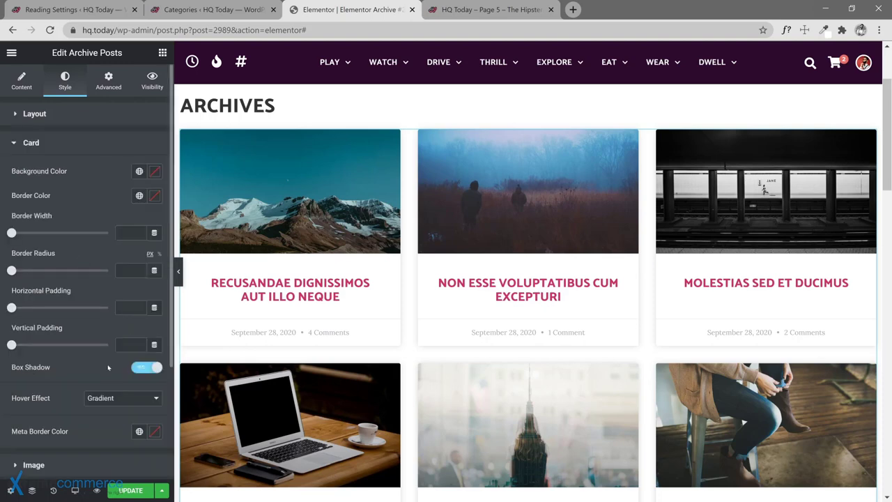
left_click(136, 431)
left_click(41, 343)
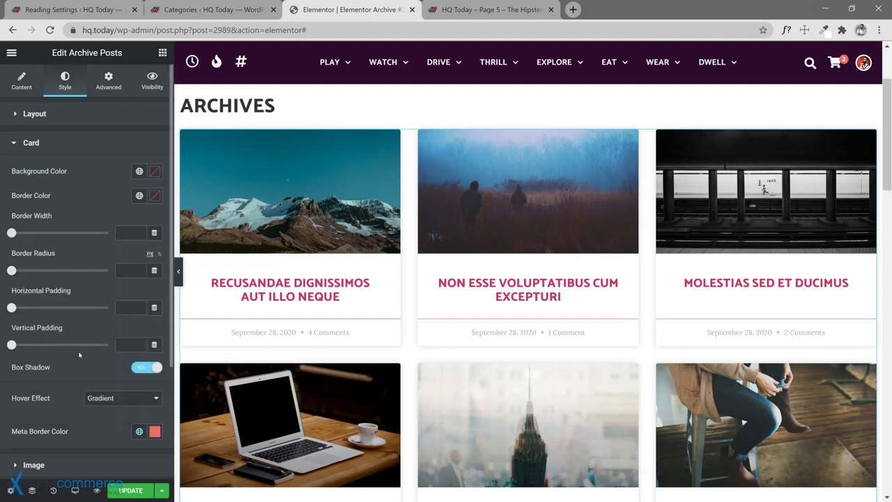
left_click(154, 431)
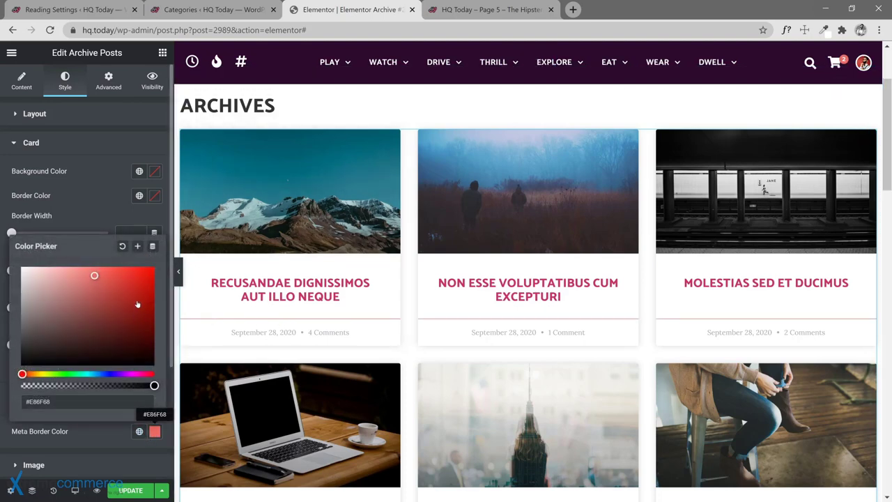
left_click(122, 246)
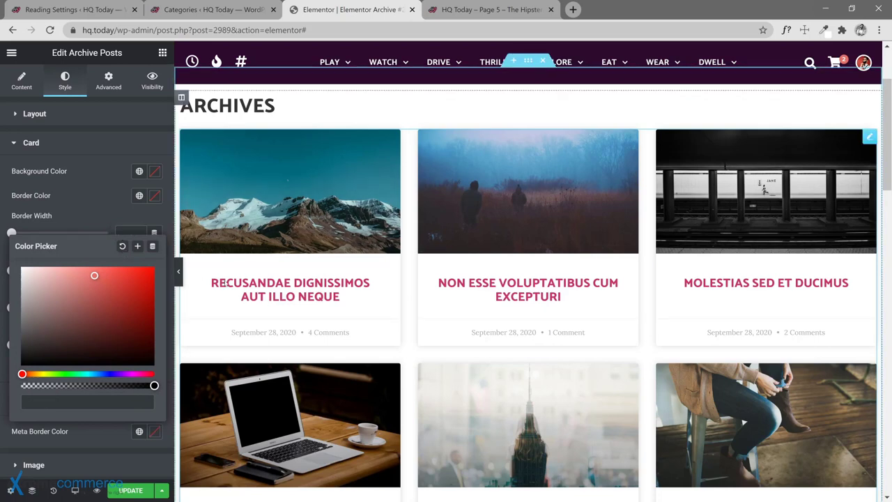
left_click(171, 227)
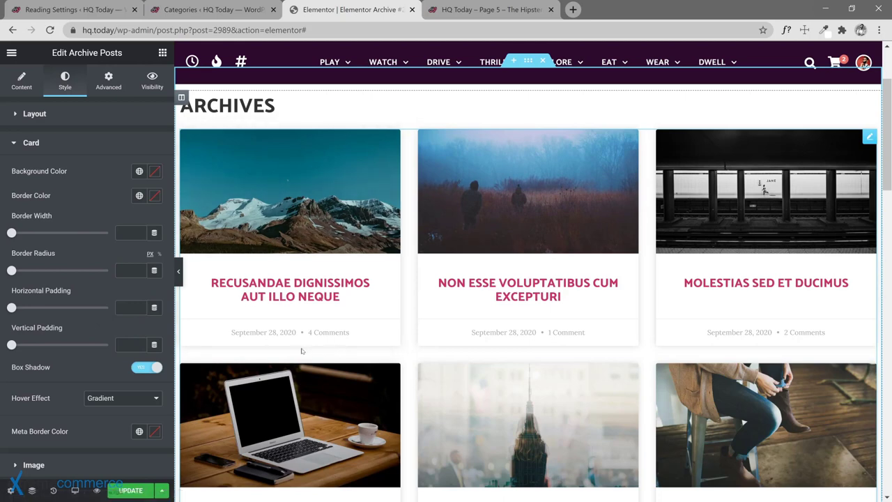
Step: Examine the available skins in the Archive Posts widget's layout settings, keeping Cards selected
left_click(361, 222)
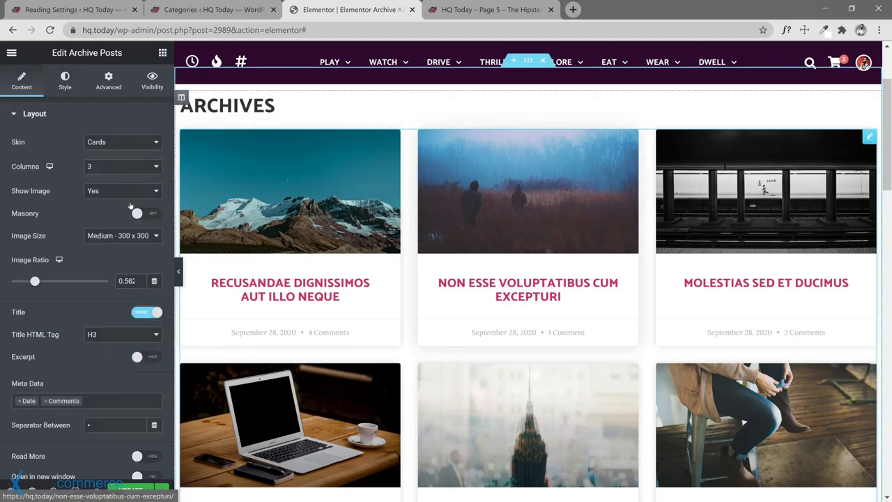
left_click(115, 142)
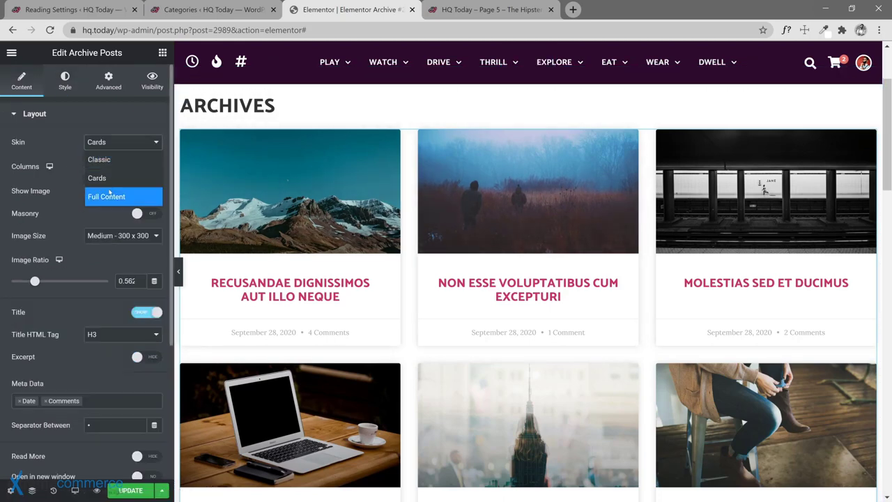
left_click(131, 143)
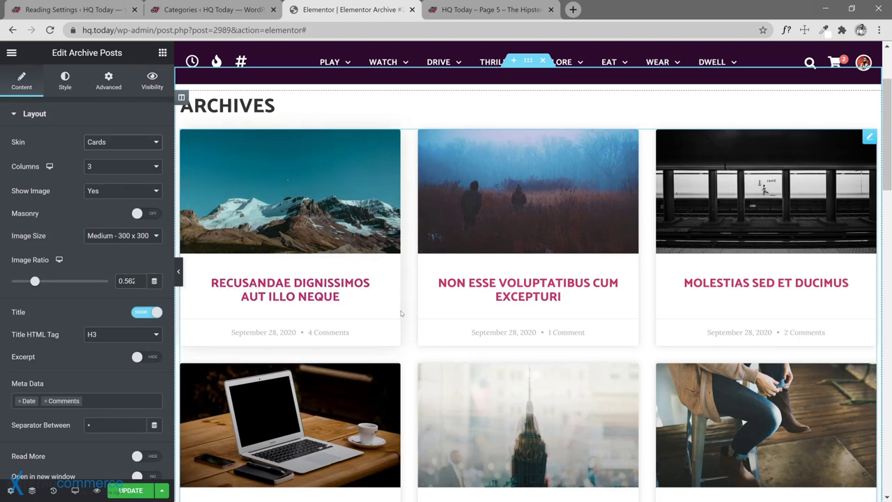
Step: Review the Archive Posts layout and pagination settings against the post grid and its page numbers
scroll(407, 306, "down", 2)
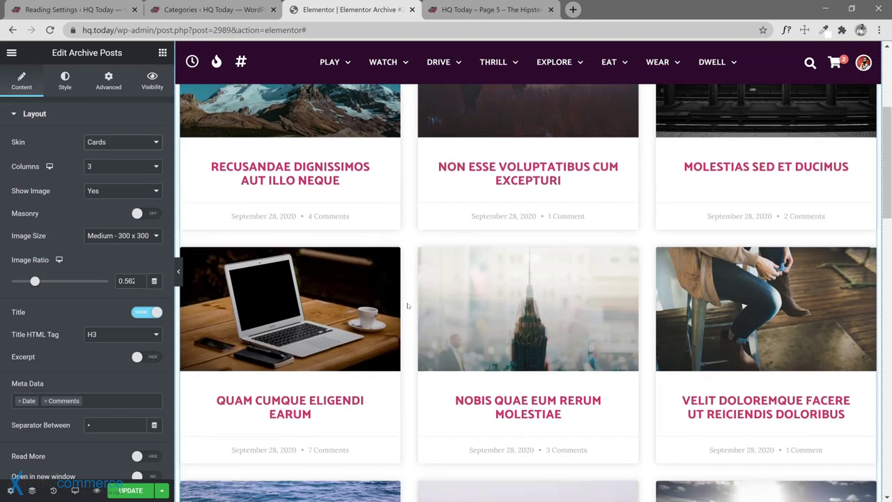
scroll(408, 306, "up", 4)
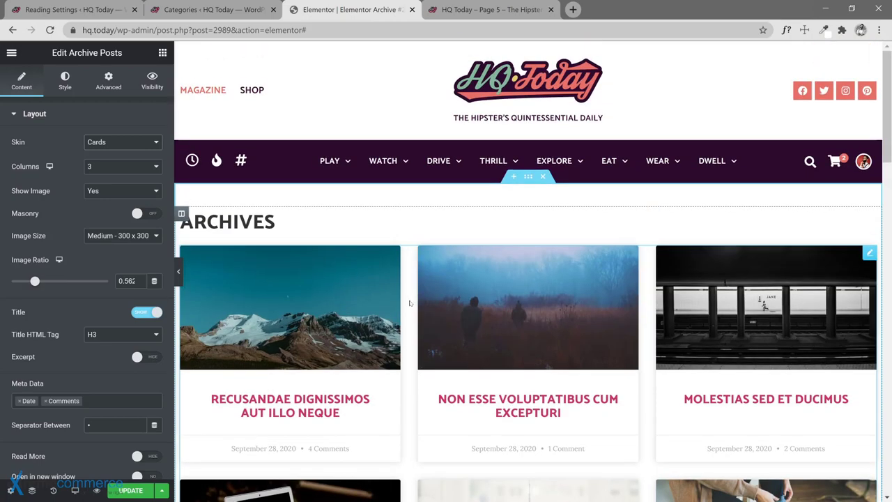
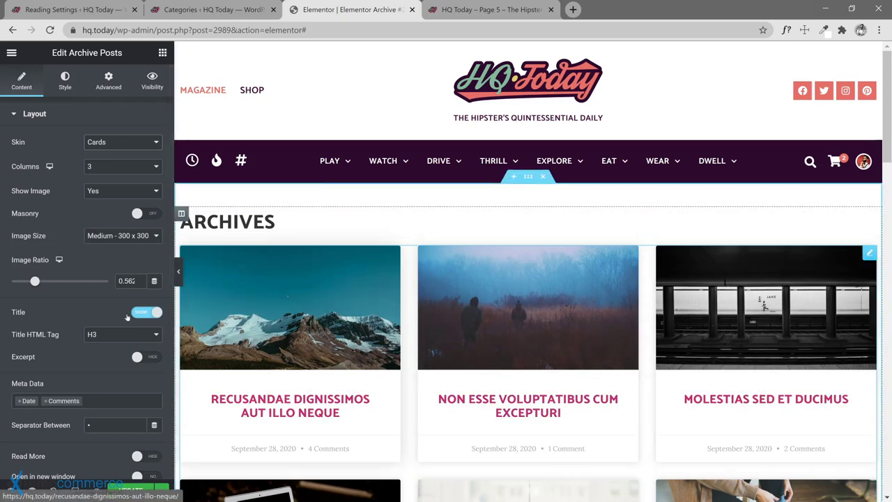
scroll(96, 316, "down", 2)
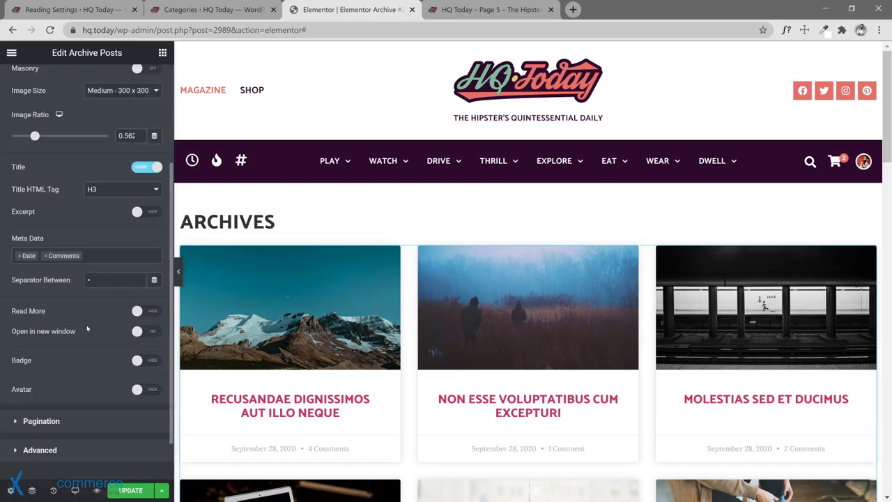
scroll(87, 328, "down", 1)
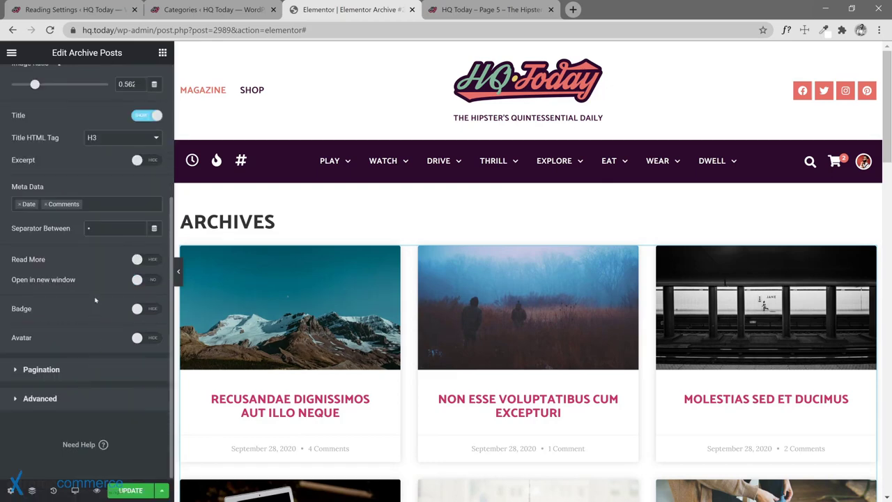
left_click(80, 376)
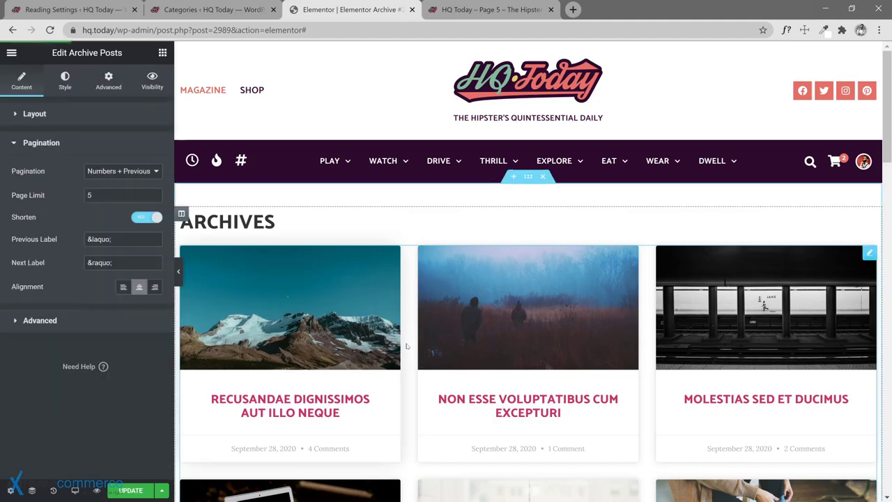
scroll(409, 342, "down", 5)
scroll(406, 346, "down", 10)
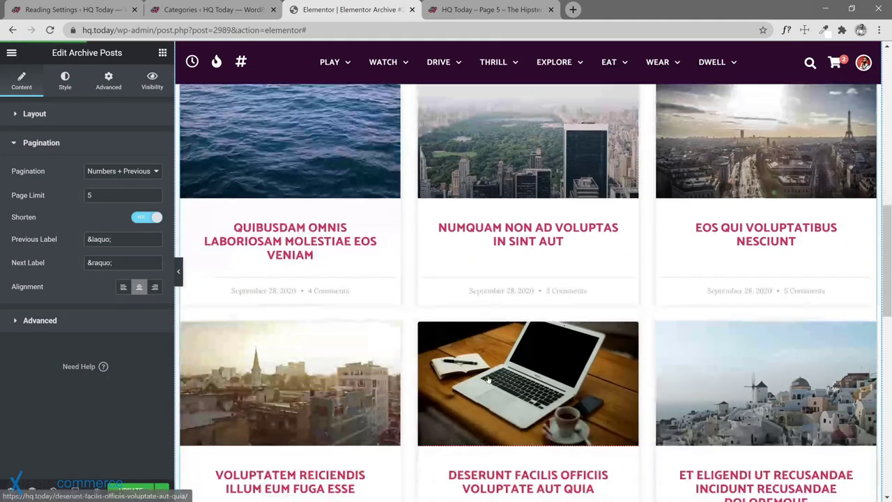
scroll(488, 370, "up", 4)
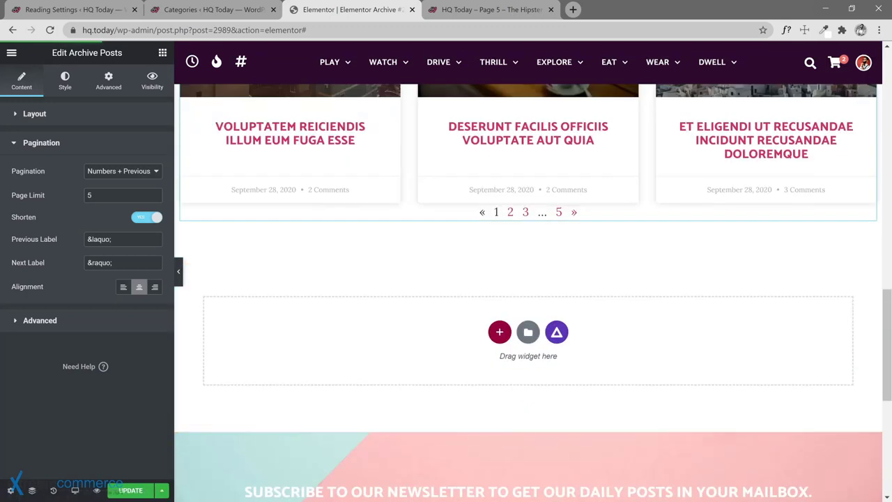
Step: In the Image styling of the Archive Posts widget, try Spacing values of 100 and 10 and clear the value again
left_click(68, 83)
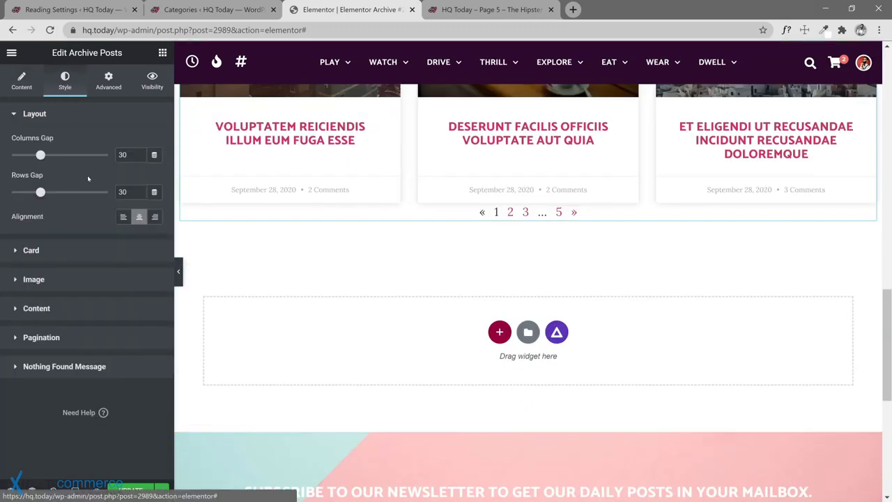
left_click(85, 279)
scroll(344, 286, "up", 2)
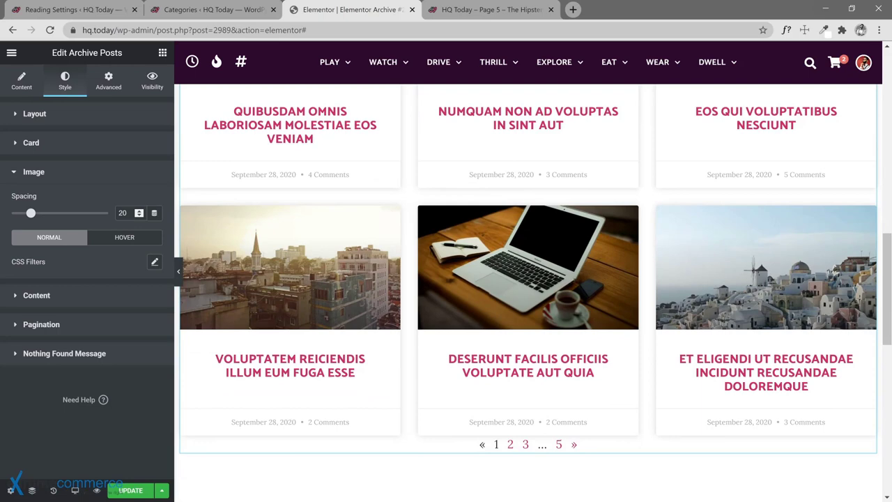
double_click(123, 212)
key("BackSpace")
type("00")
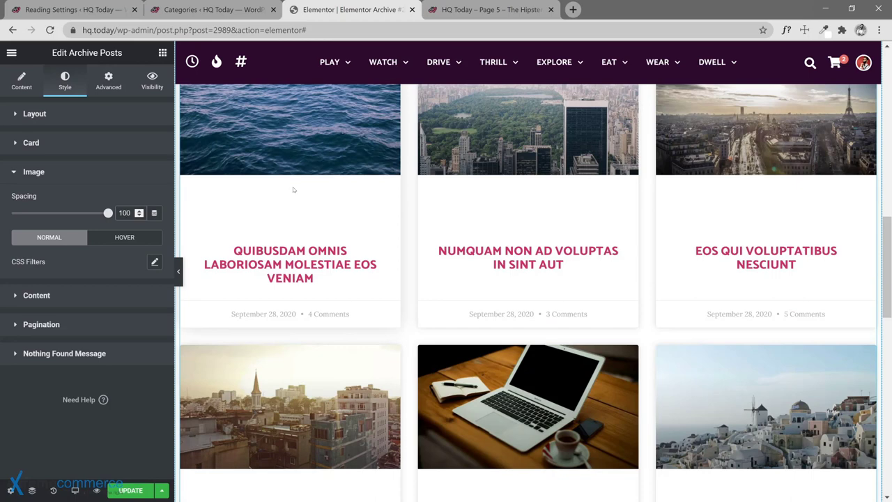
key("ctrl+a")
type("10")
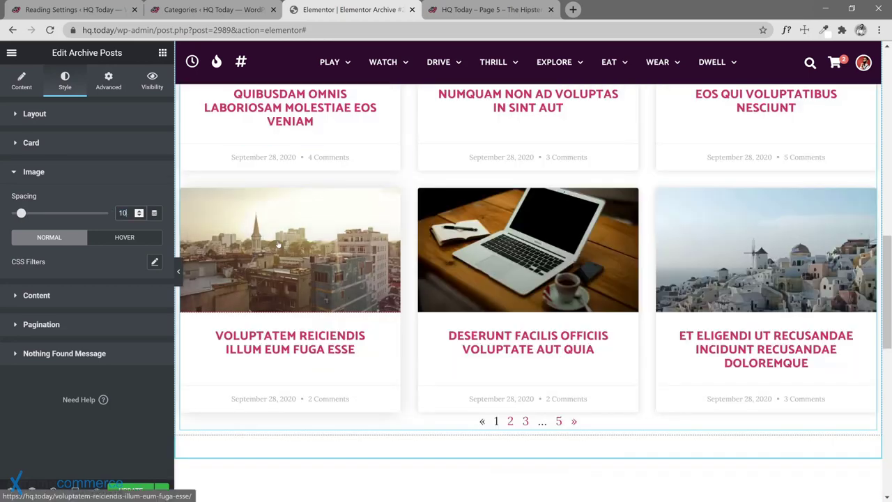
key("BackSpace")
key("BackSpace")
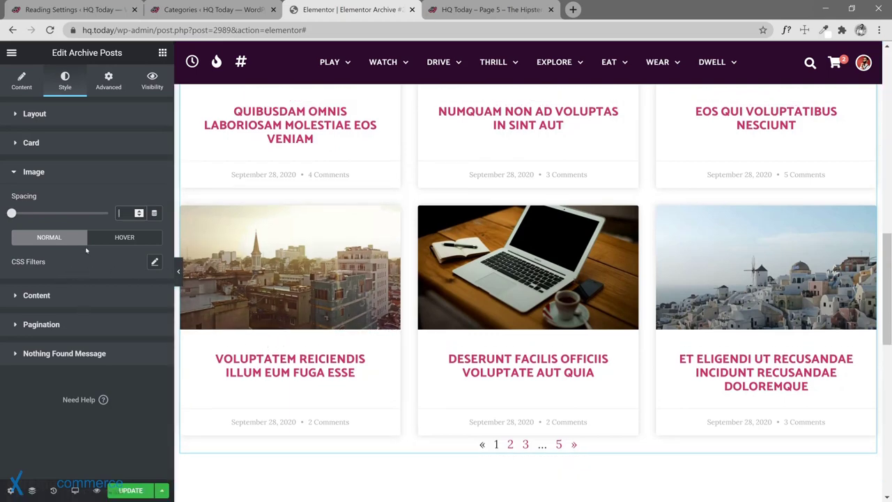
Step: Inspect the image CSS Filters for the hover state, try the Hue filter on the normal state, and reset it
left_click(116, 239)
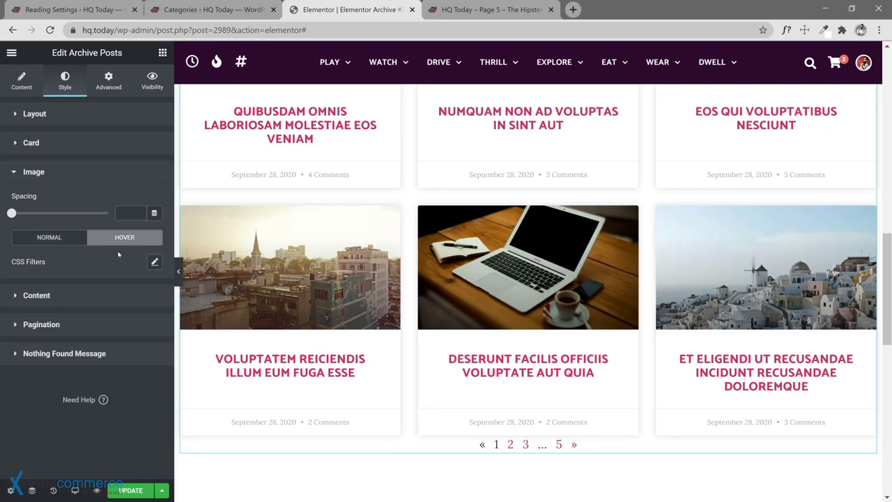
left_click(155, 264)
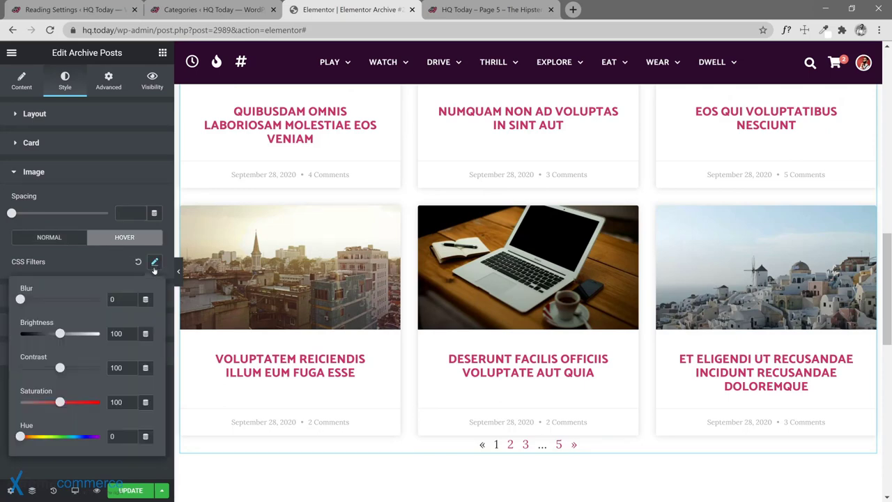
left_click(148, 264)
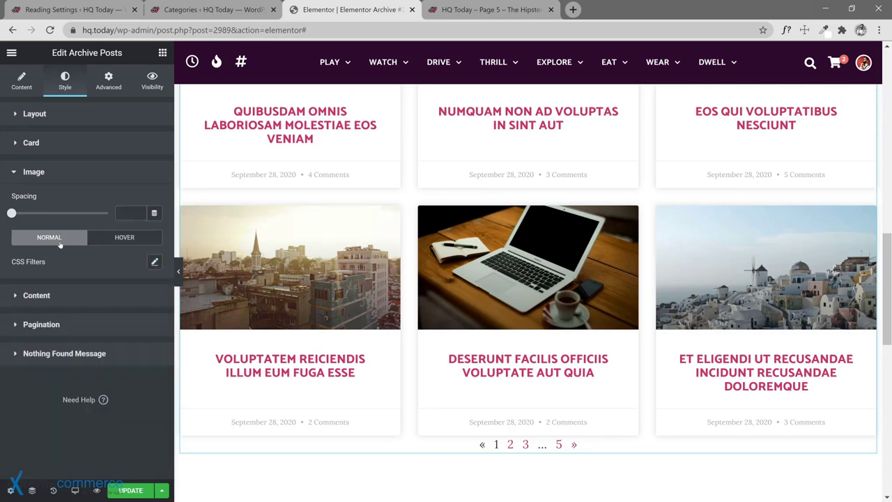
left_click(154, 263)
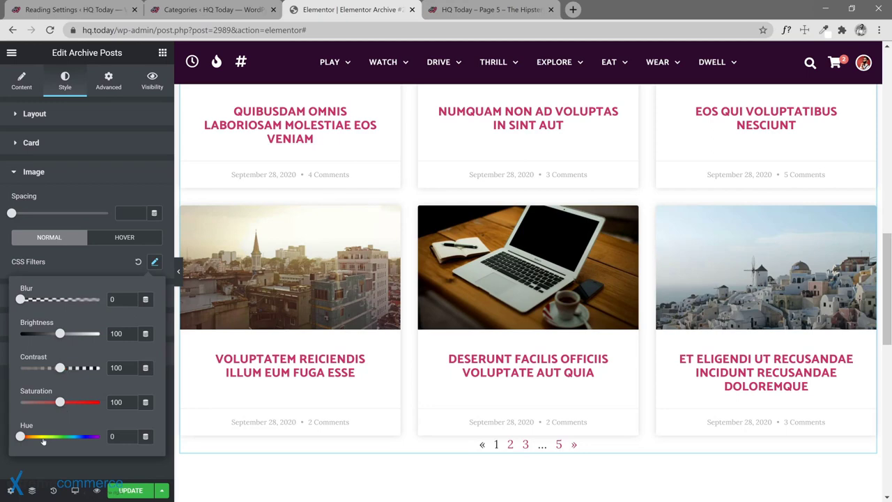
mouse_move(21, 436)
left_mouse_down()
mouse_move(92, 436)
mouse_move(11, 442)
left_mouse_up()
left_click(138, 261)
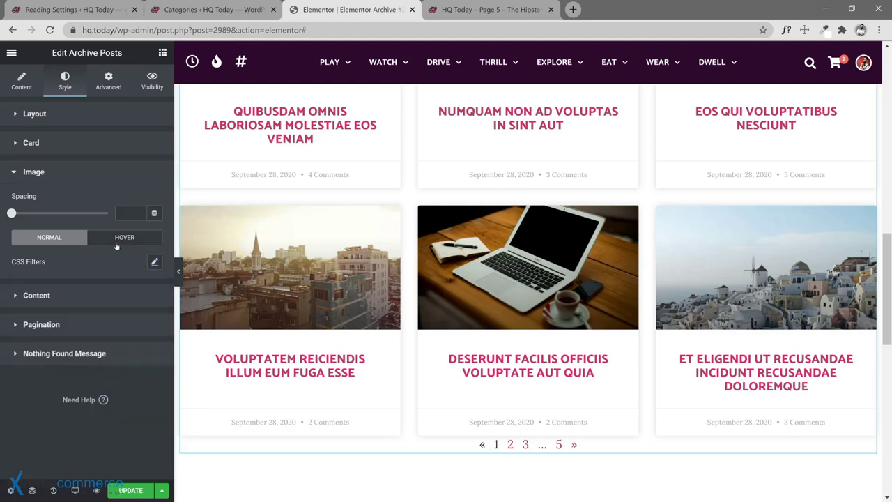
Step: Try several Hue values in the hover-state image CSS Filters and return the Hue to 0
left_click(117, 243)
left_click(153, 262)
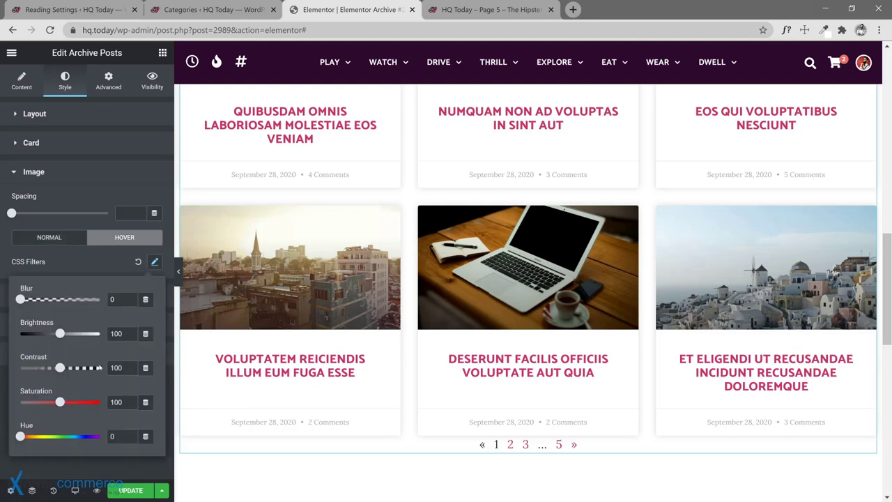
left_click_drag(28, 436, 97, 436)
left_click_drag(95, 436, 70, 436)
left_click_drag(63, 438, 21, 436)
left_click(153, 261)
Step: Make the post images grayscale in their normal state by reducing the CSS Filters Saturation to its minimum
left_click(49, 242)
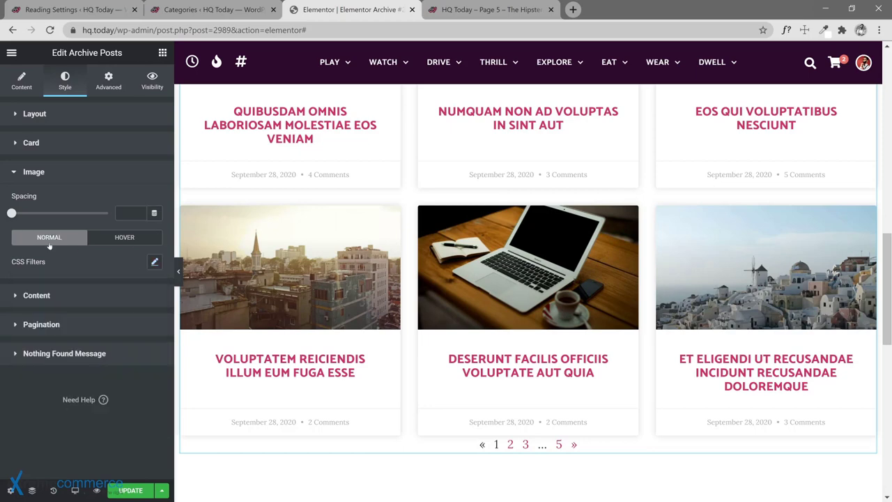
left_click(153, 263)
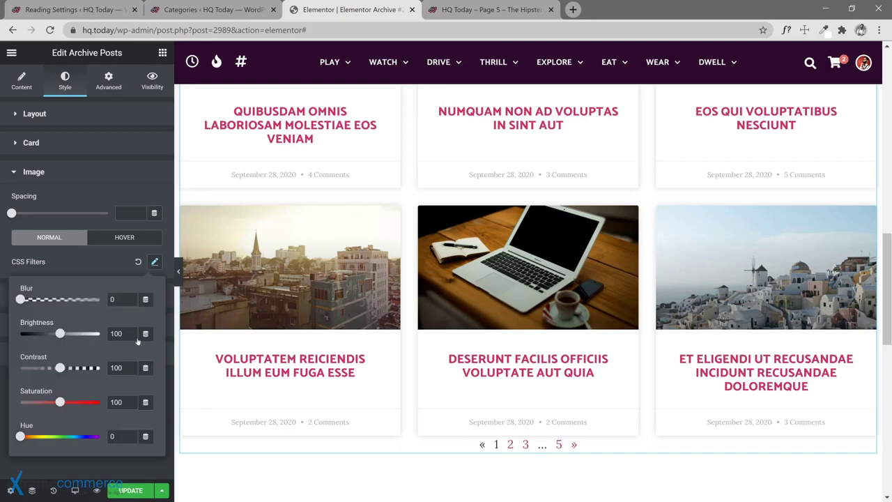
left_click_drag(61, 403, 8, 410)
left_click(8, 409)
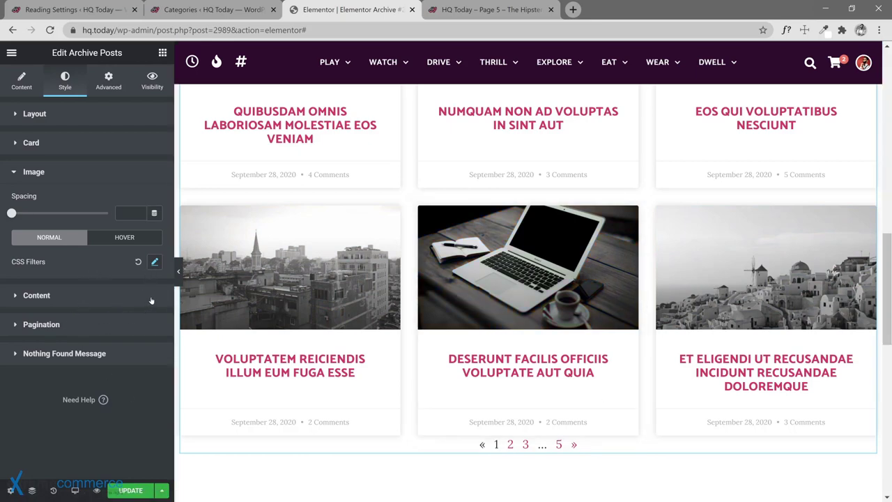
Step: Activate the hover-state image CSS Filters with Saturation at 100 and check the hover effect across the post grid
left_click(120, 241)
left_click(138, 263)
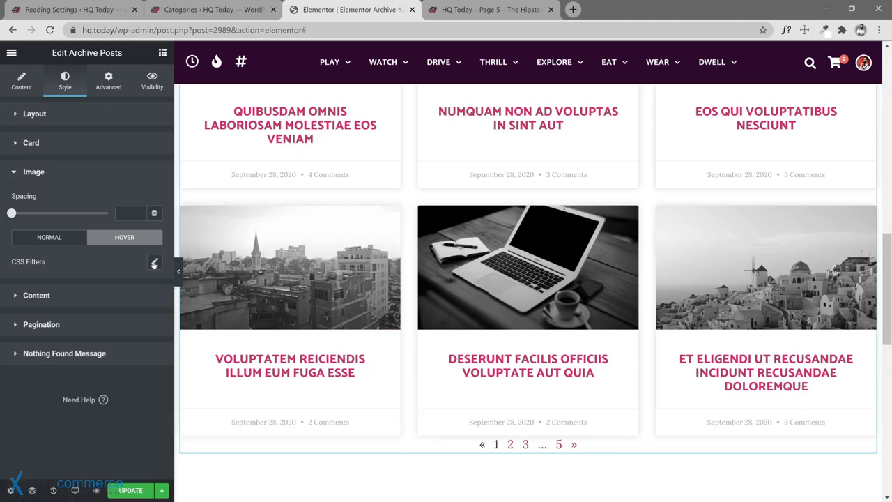
left_click(154, 263)
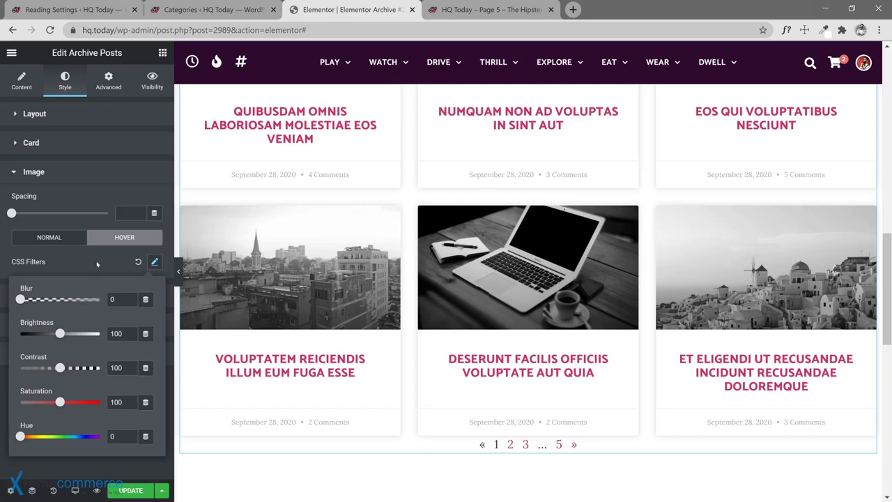
left_click(97, 264)
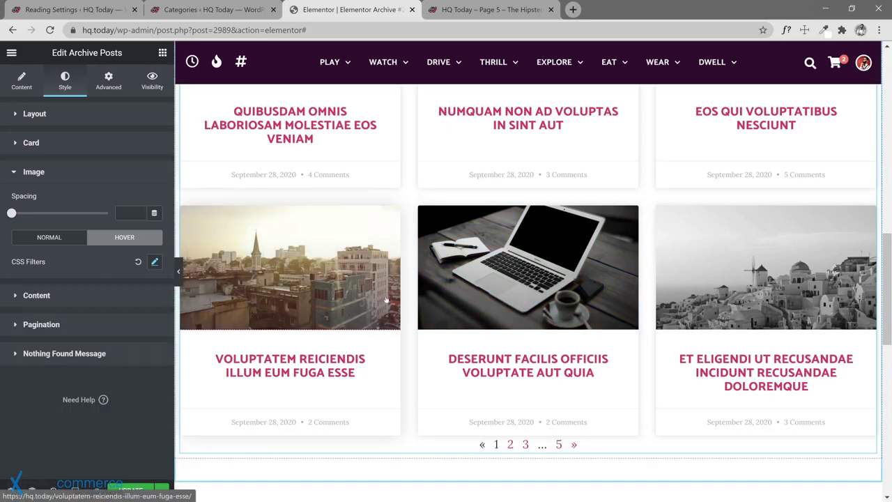
scroll(385, 299, "up", 5)
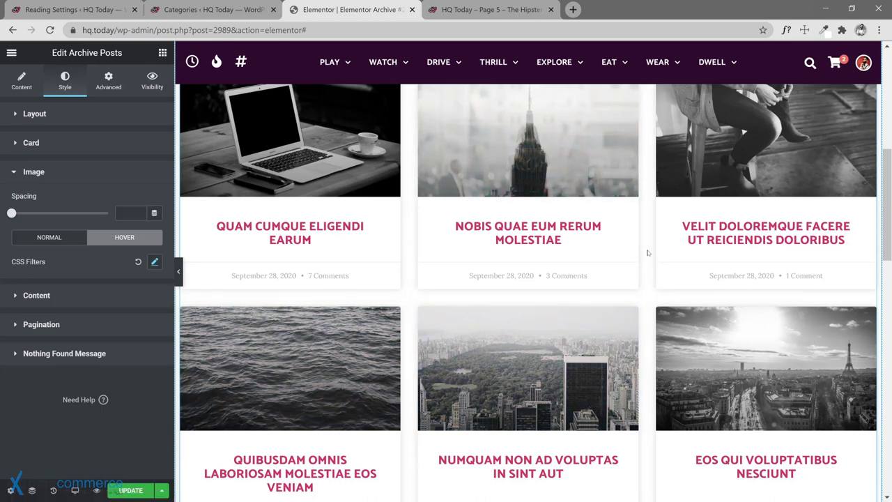
scroll(647, 253, "up", 5)
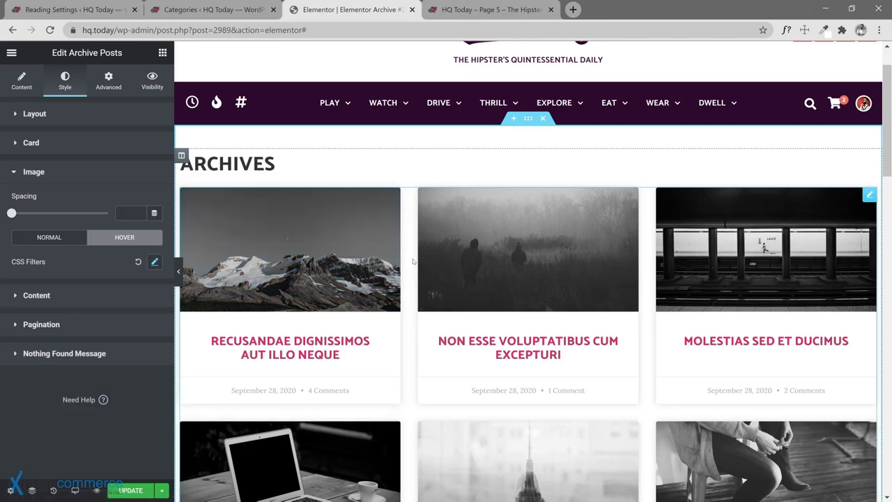
scroll(412, 261, "down", 2)
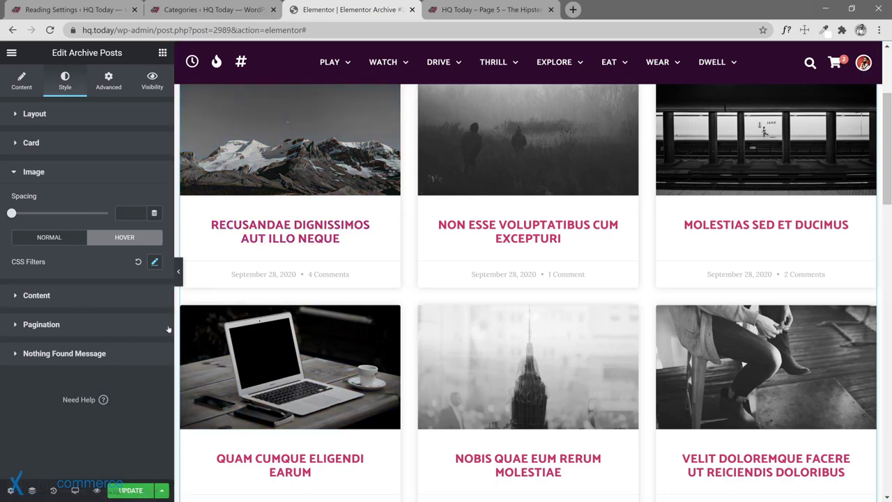
scroll(361, 265, "up", 2)
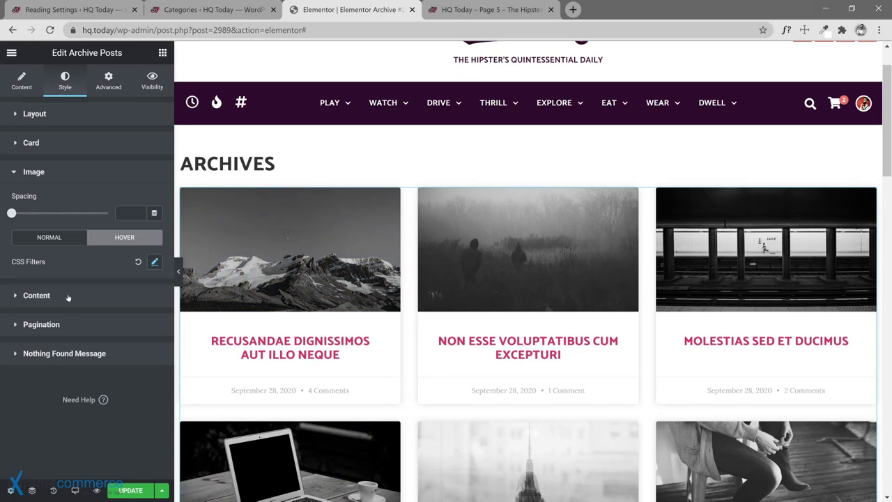
Step: In the Content styling, set the post Title Color to the Primary global color #272324 and check the cards
left_click(68, 296)
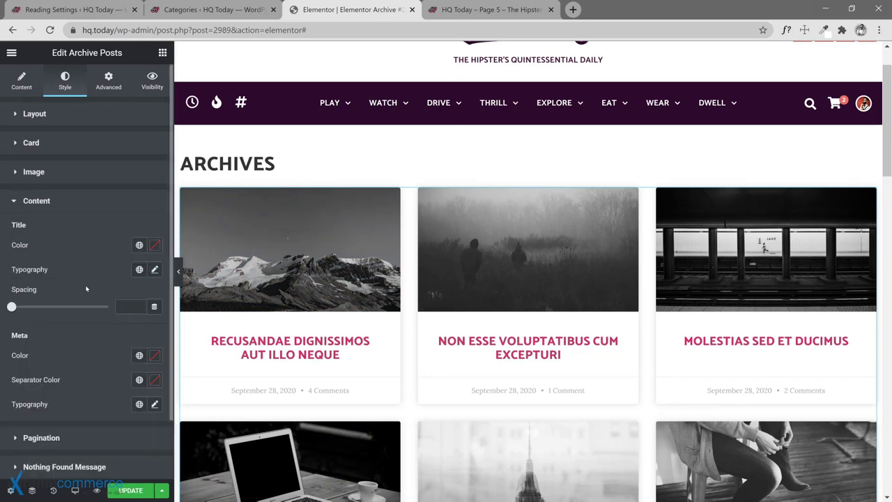
left_click(139, 246)
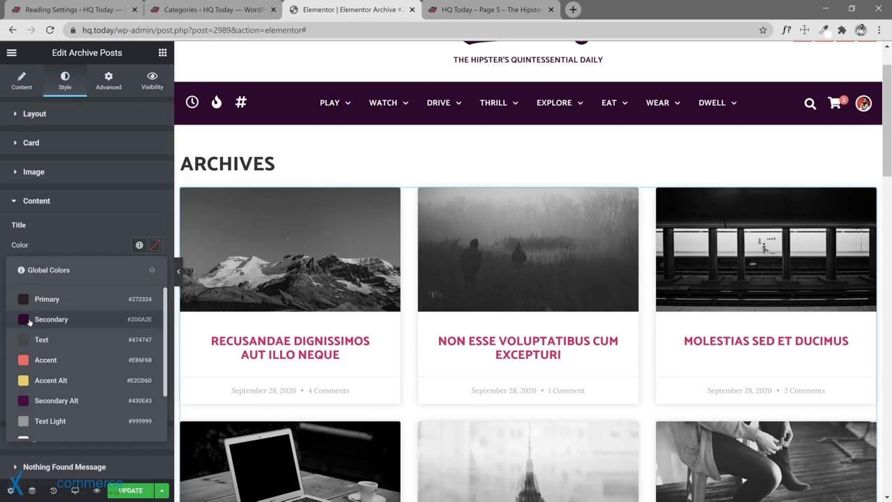
left_click(47, 299)
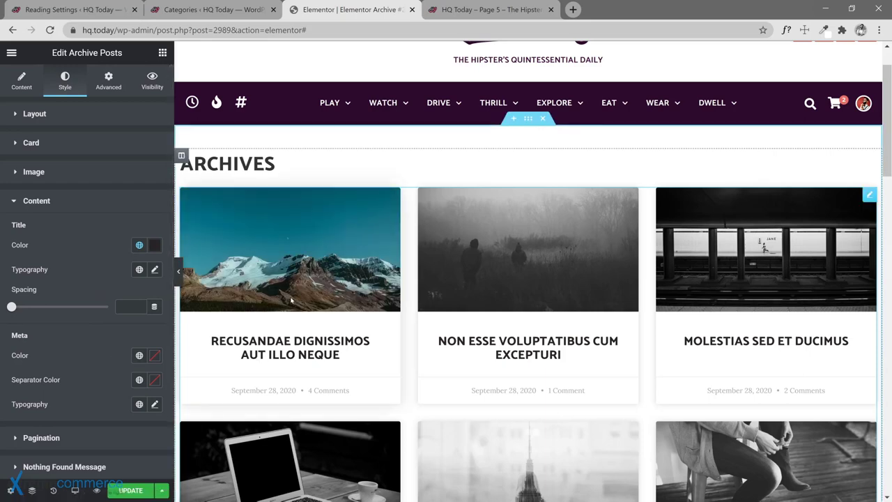
scroll(407, 332, "down", 3)
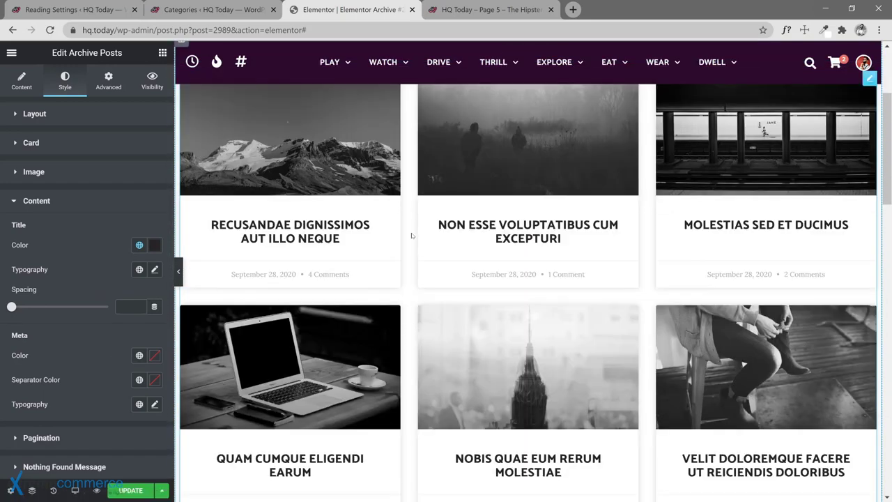
scroll(394, 277, "down", 4)
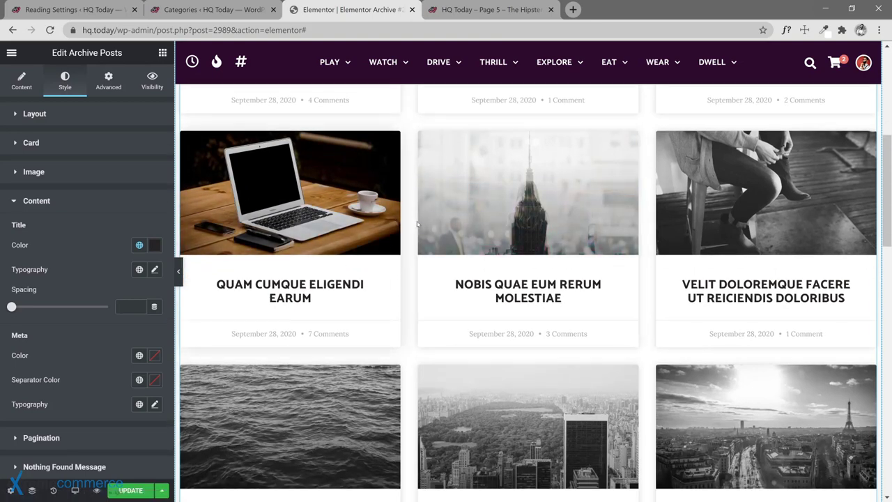
scroll(110, 355, "down", 2)
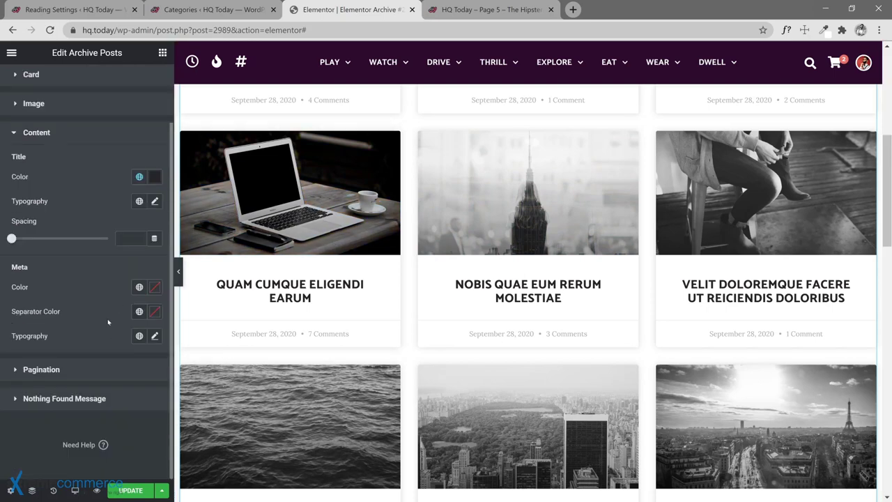
Step: In the Pagination styling, try a Spacing of 20, and set the Spacing above the page numbers to 30
left_click(96, 375)
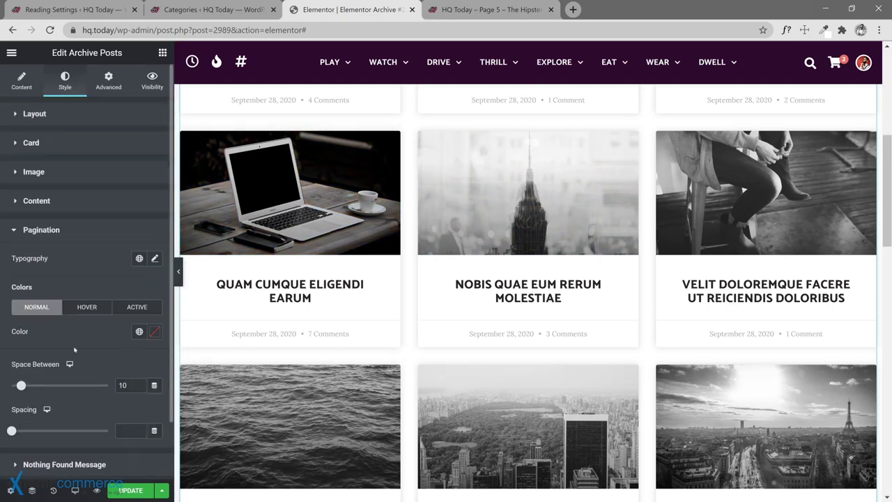
scroll(85, 347, "down", 2)
scroll(607, 354, "down", 5)
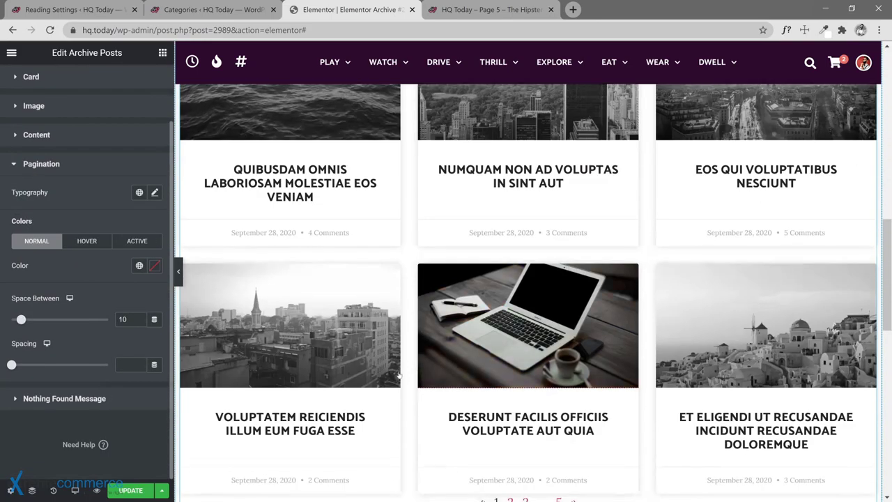
scroll(330, 375, "down", 2)
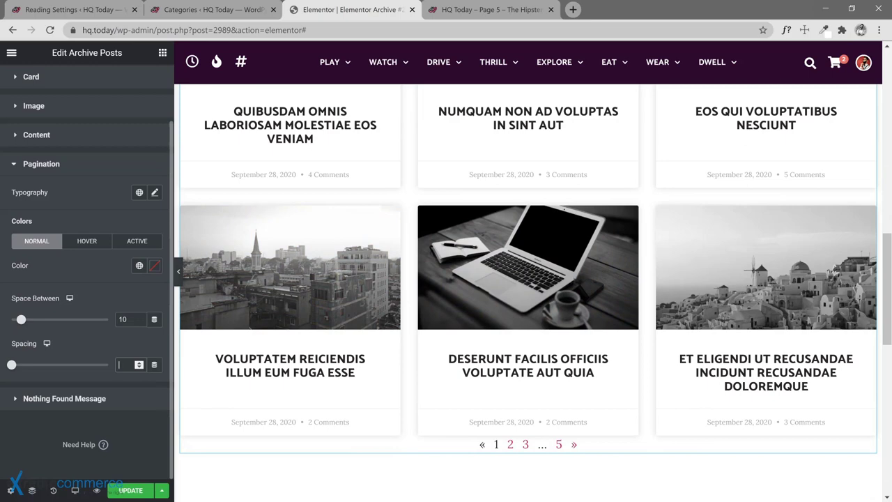
type("20")
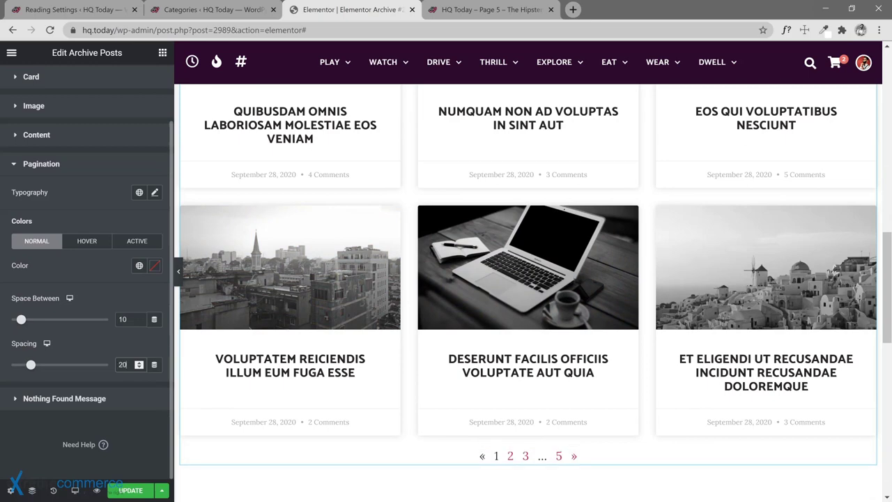
key("BackSpace")
key("BackSpace")
type("30")
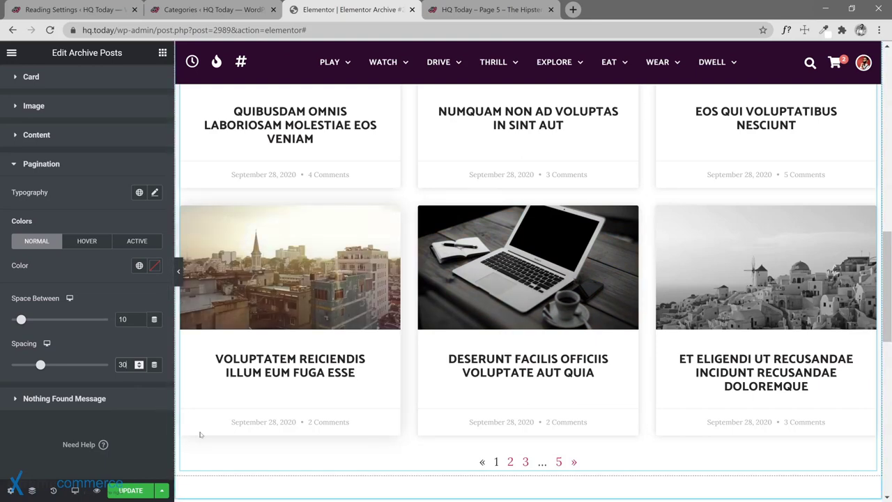
Step: Look over the Nothing Found Message style options and review the styled post grid up to the Archives heading
left_click(108, 401)
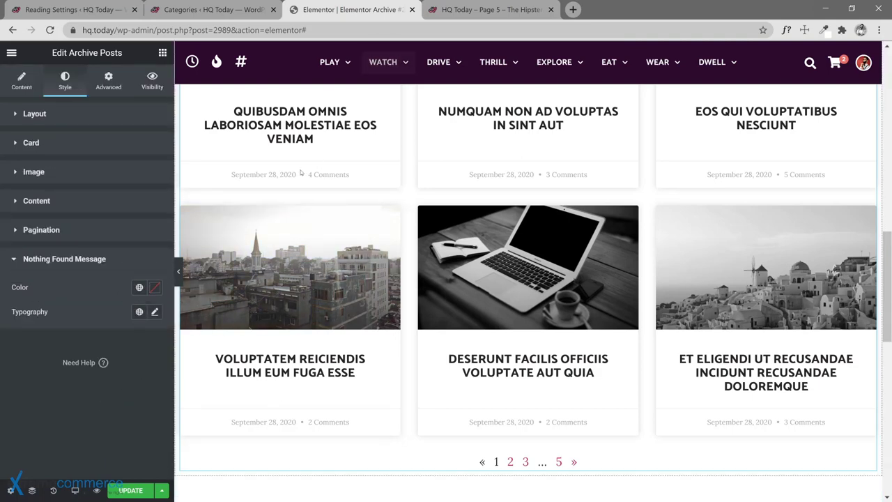
left_click(127, 265)
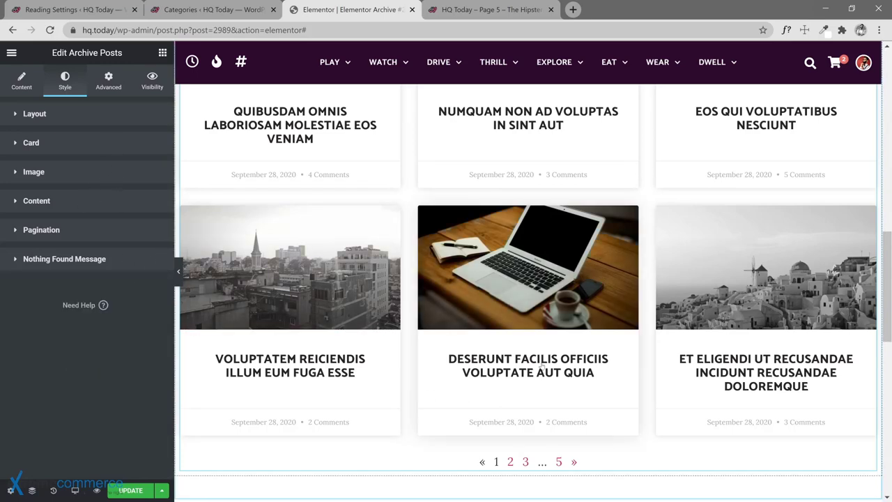
scroll(409, 325, "up", 10)
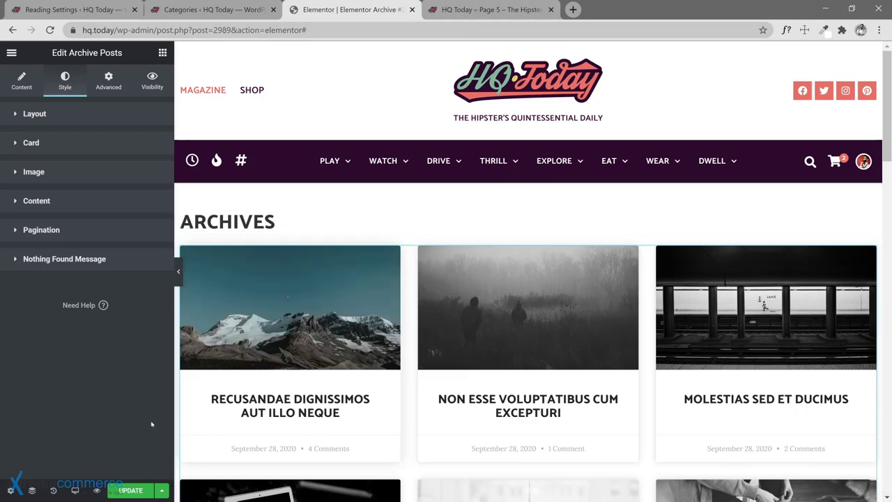
Step: Change the template's display condition from All Archives to include Posts Archive and save it
left_click(161, 489)
left_click(87, 436)
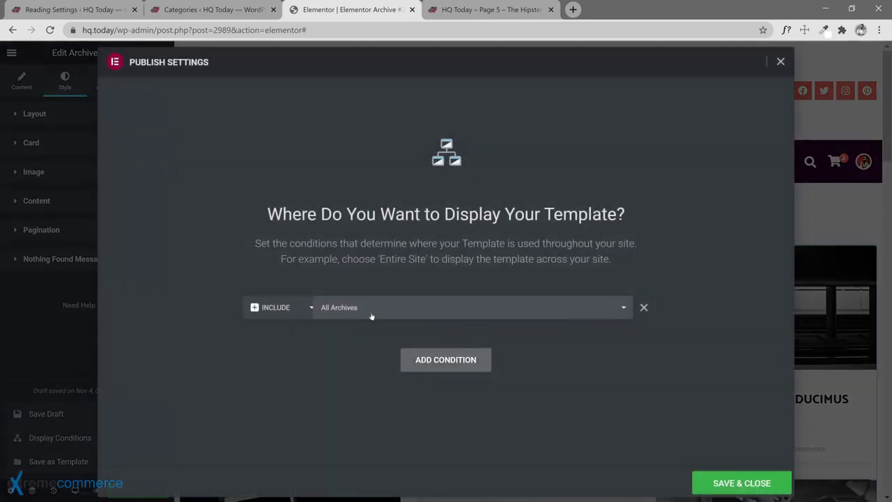
left_click(371, 316)
left_click(359, 414)
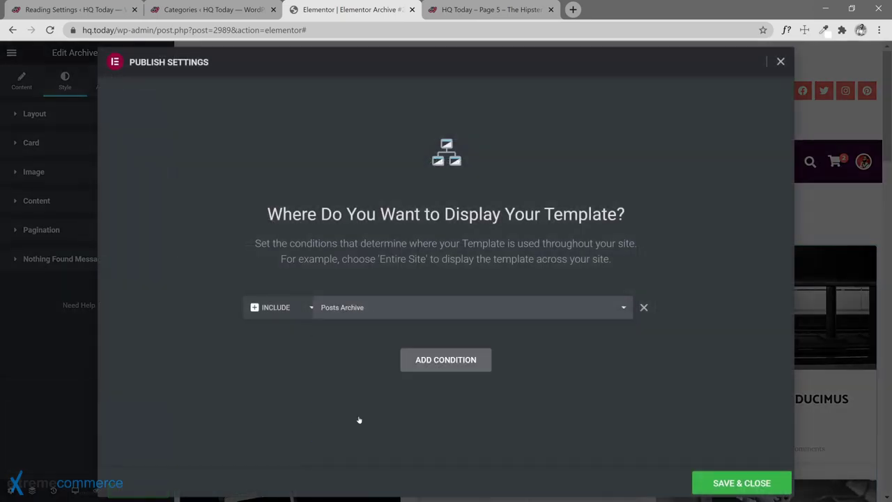
left_click(738, 483)
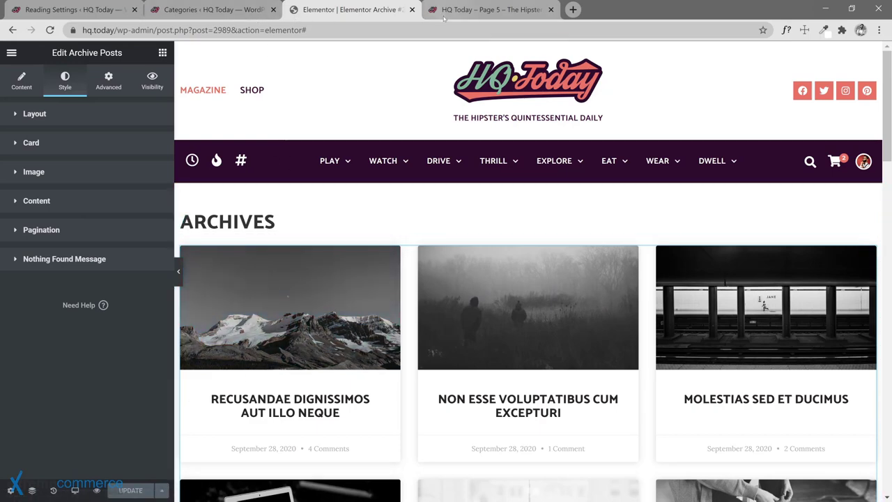
Step: Switch to the WordPress admin and open the All Pages list in a new browser tab
left_click(56, 12)
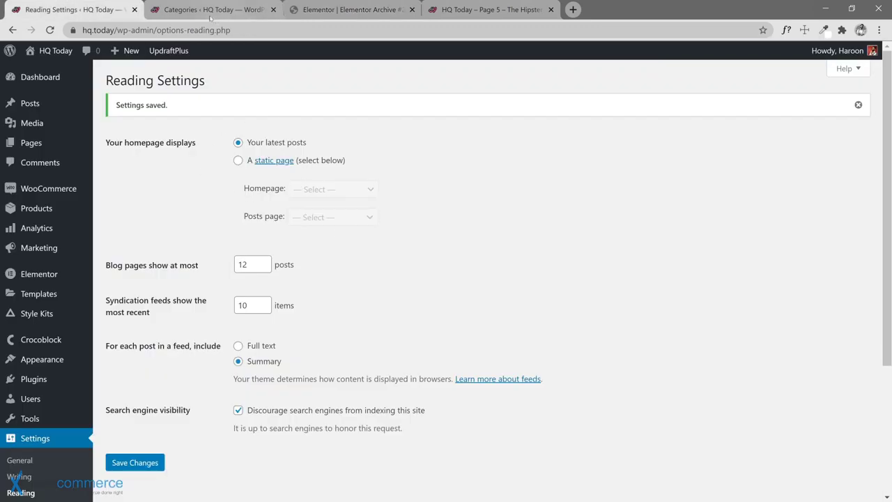
mouse_move(43, 105)
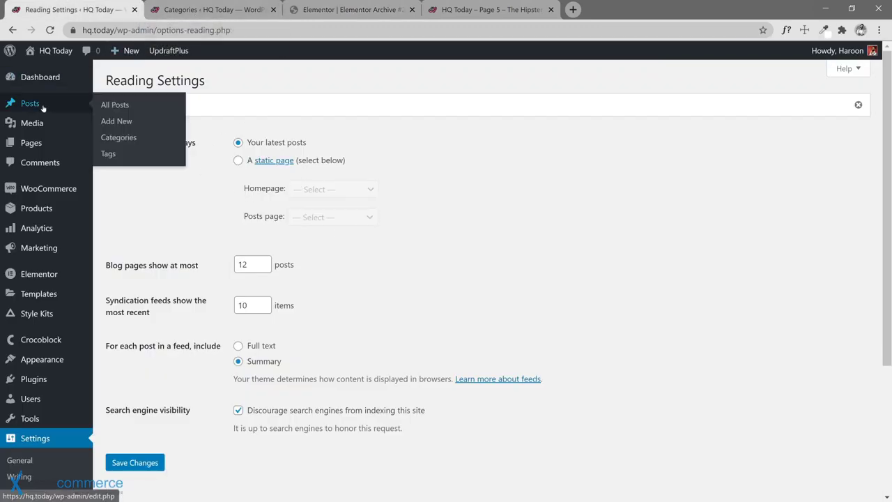
mouse_move(34, 144)
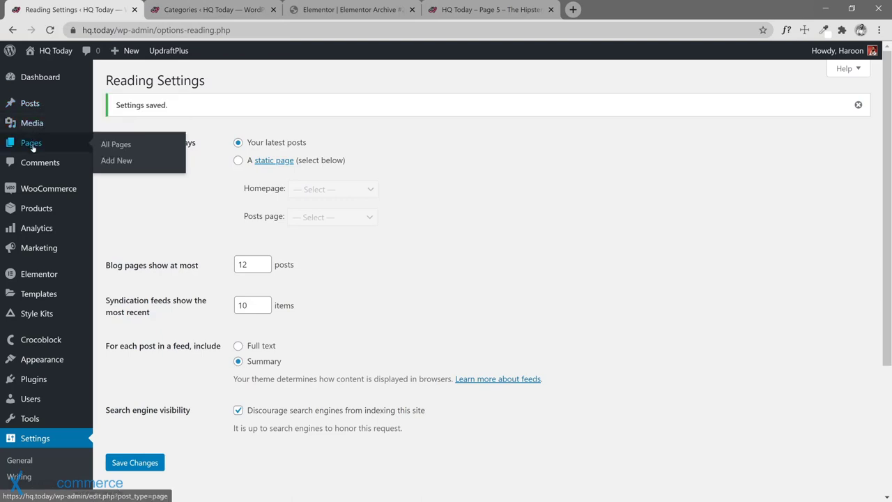
right_click(107, 148)
left_click(115, 154)
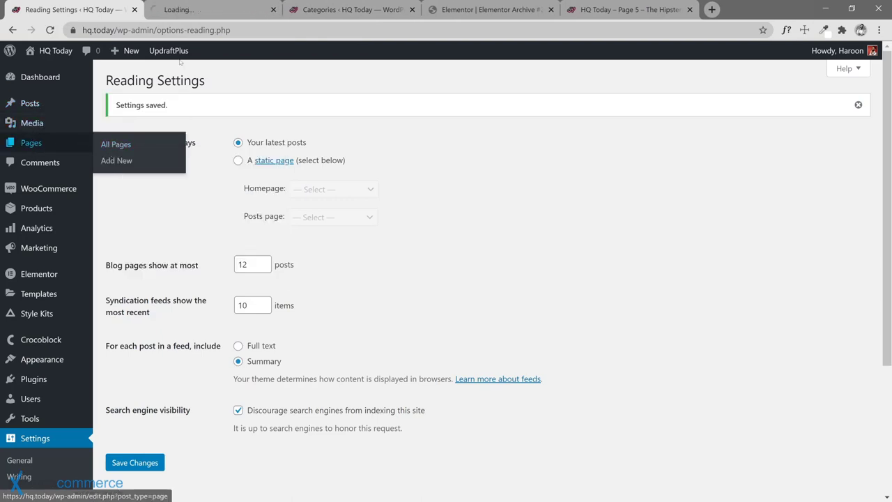
left_click(216, 9)
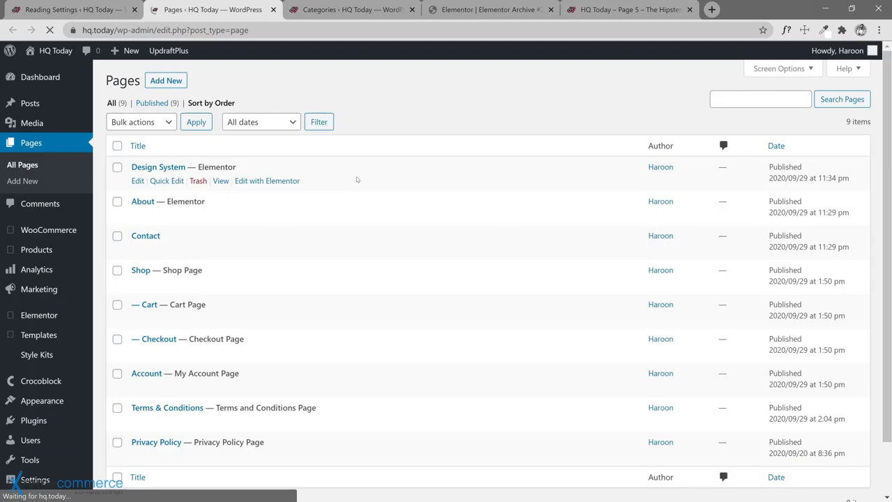
Step: Create a new page titled Magazine, dismissing the block editor welcome guide, and publish it
left_click(166, 81)
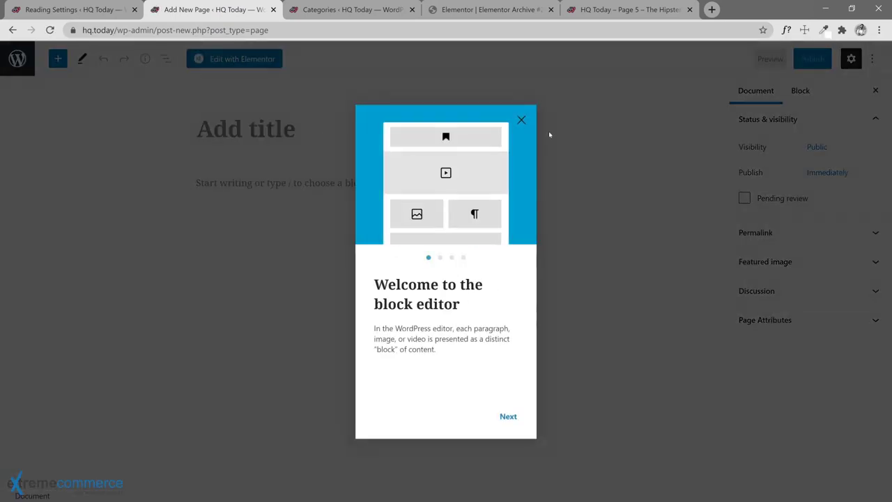
left_click(521, 120)
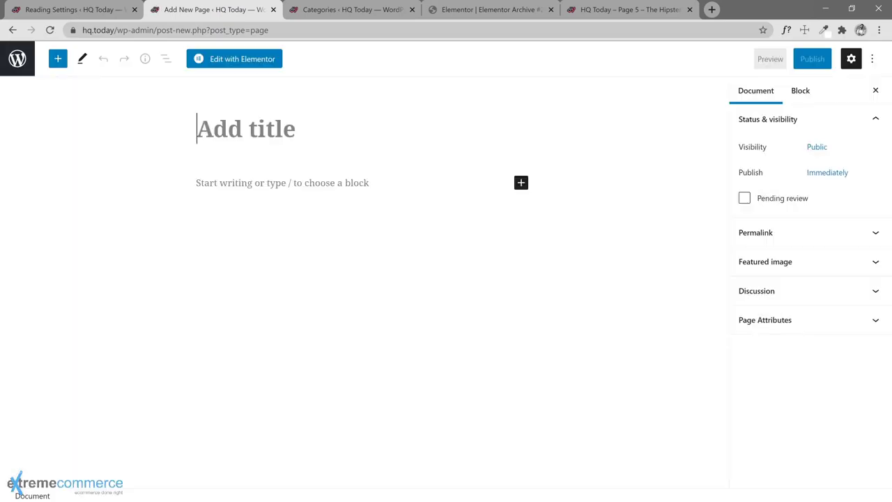
type("Magazine")
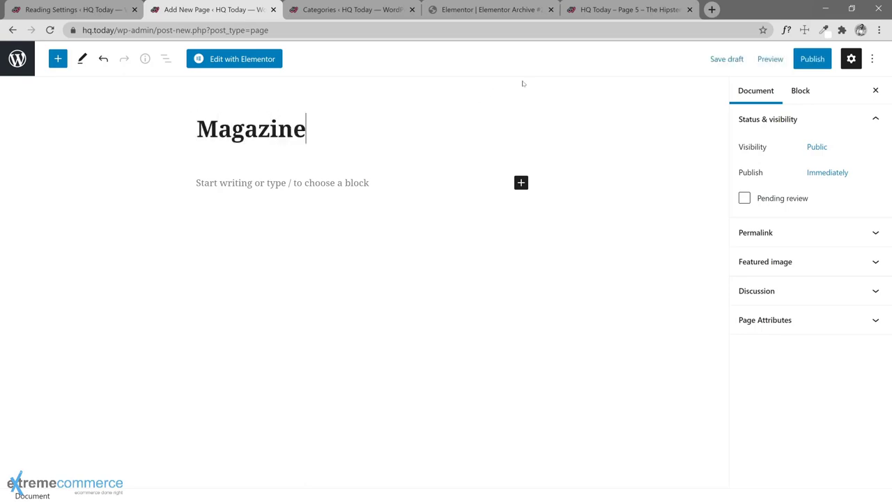
left_click(801, 63)
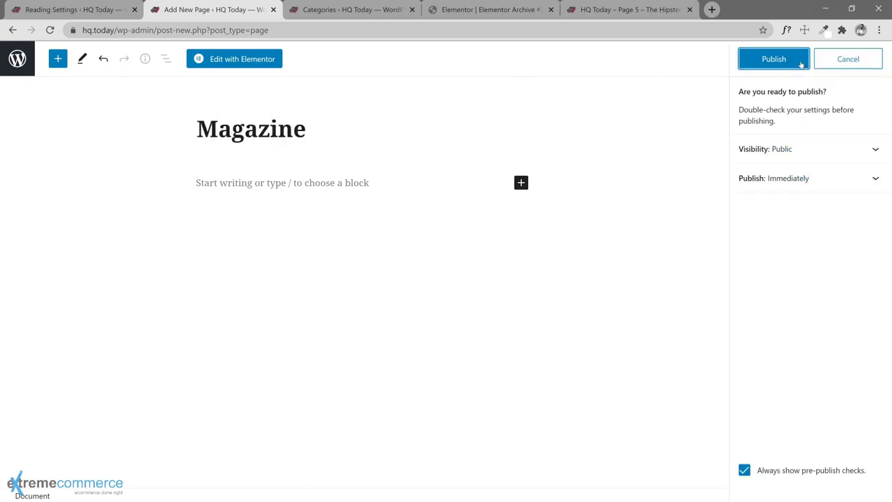
left_click(758, 63)
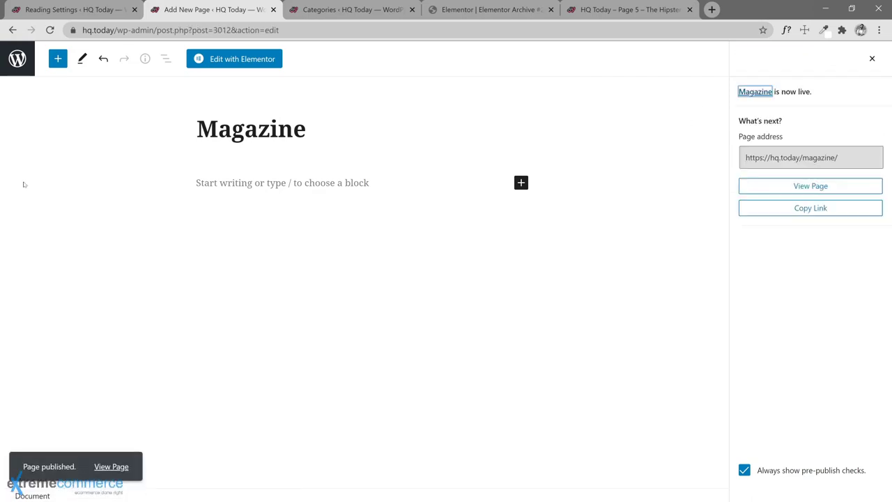
Step: Check the homepage options in Reading Settings and return from the Magazine page editor to the Pages list
left_click(43, 8)
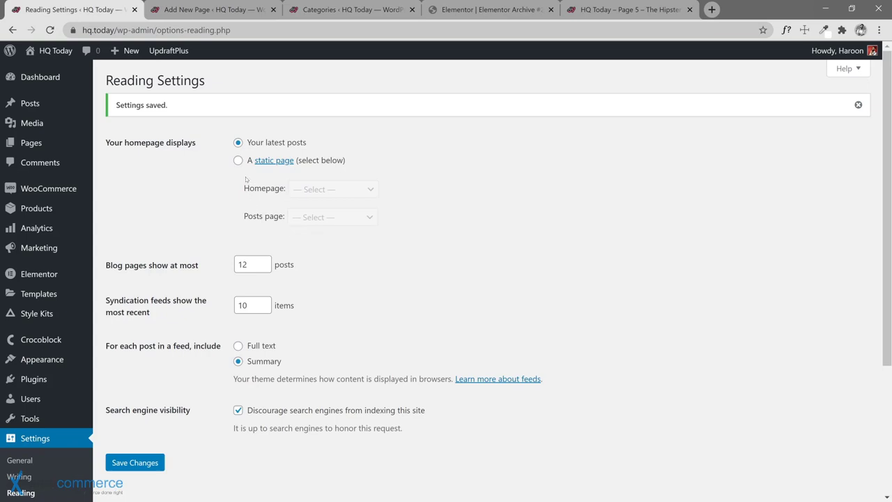
left_click(198, 10)
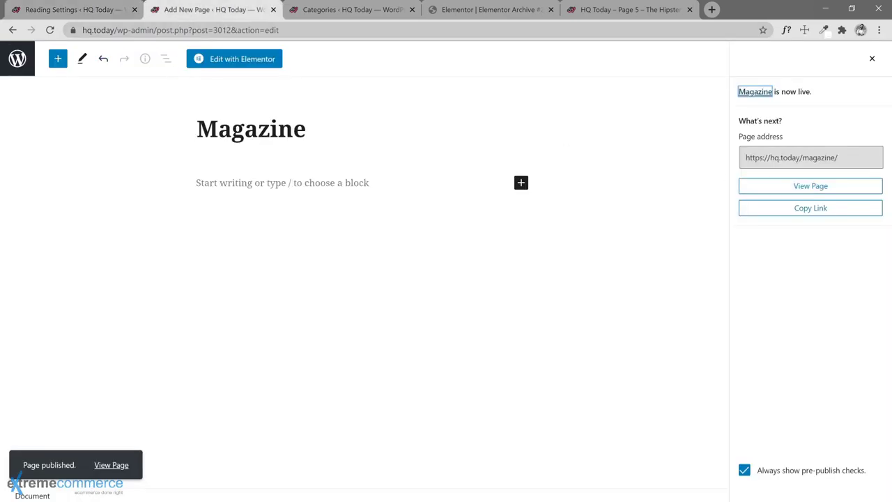
left_click(28, 65)
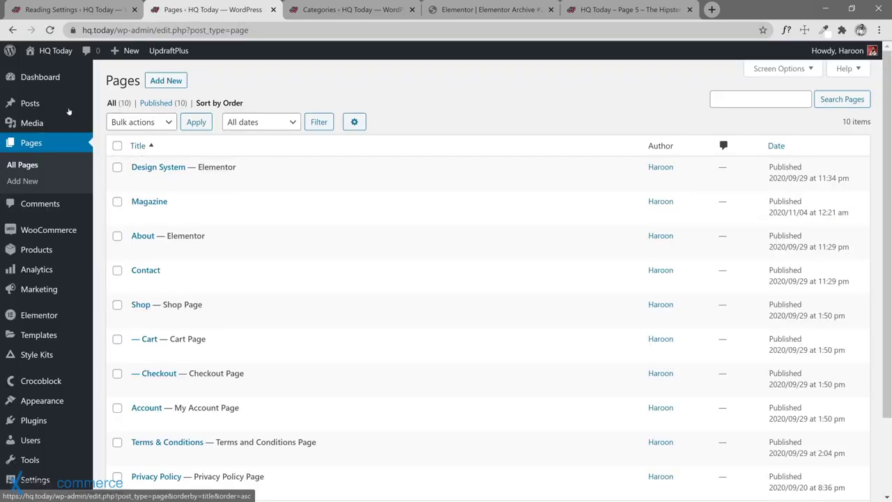
mouse_move(257, 161)
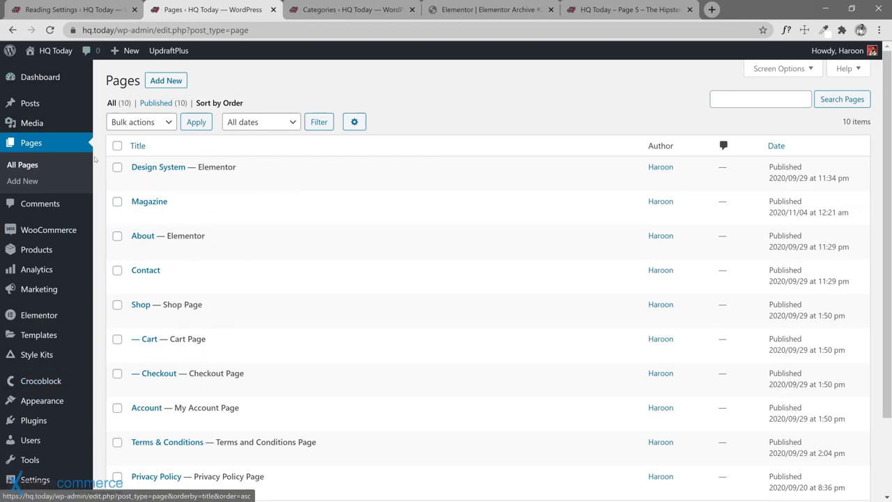
Step: Create another new page titled Home and publish it
left_click(166, 80)
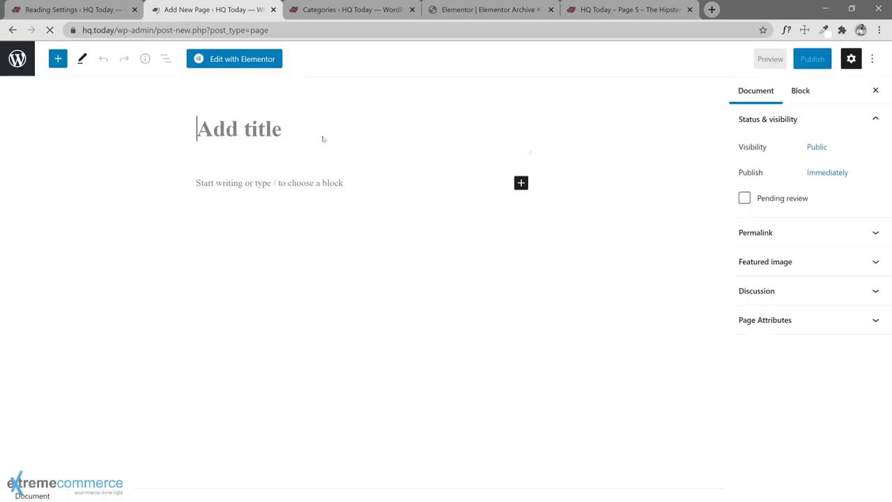
type("Home")
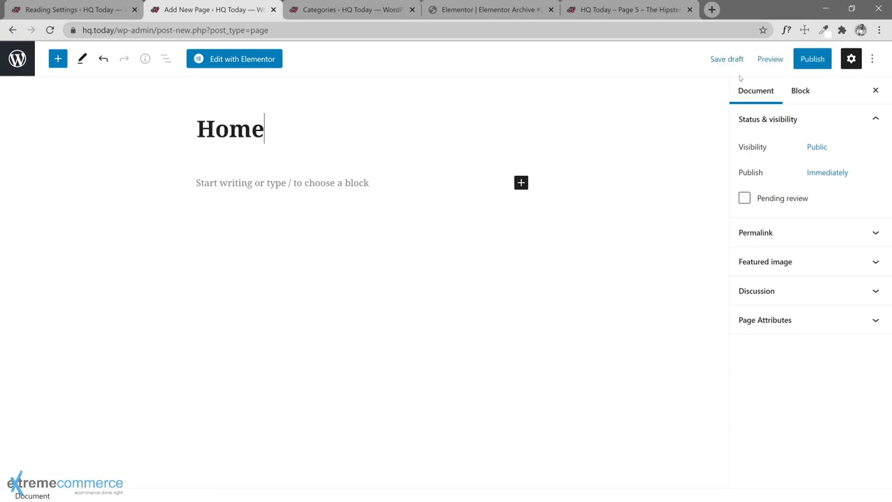
left_click(812, 62)
left_click(770, 66)
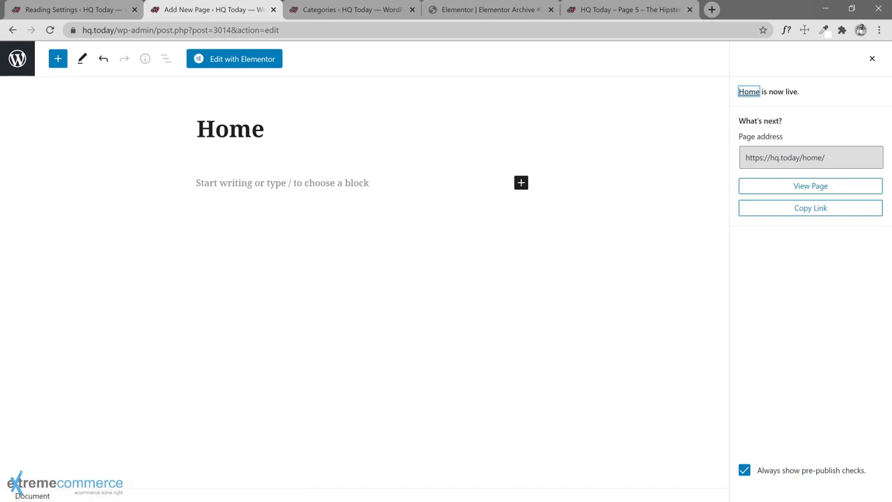
Step: Add an empty paragraph to the Home page, save the update and return to the Pages list
left_click(202, 182)
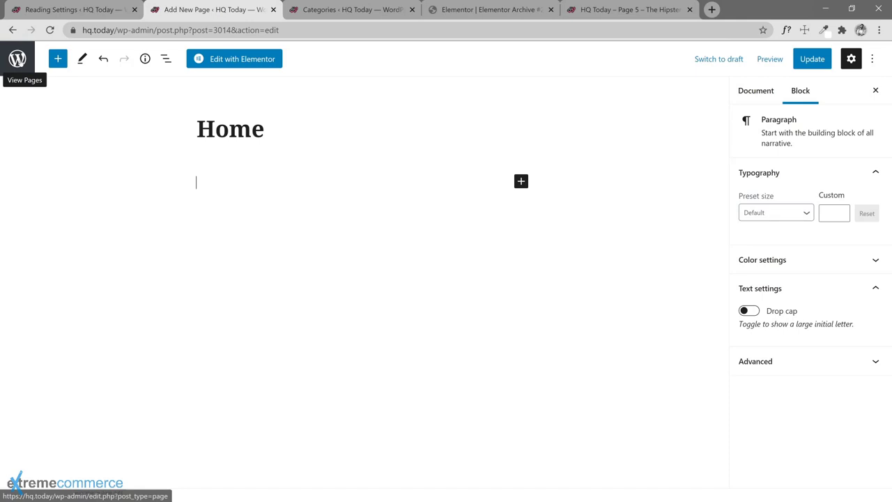
left_click(18, 58)
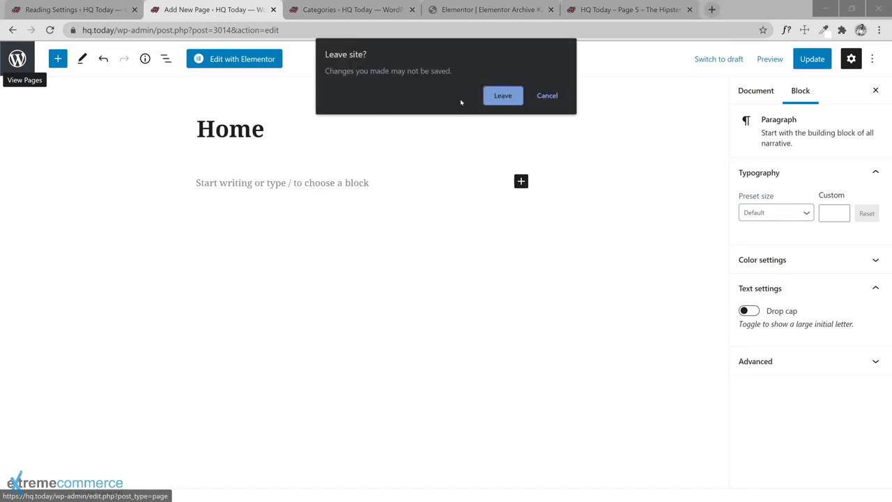
left_click(546, 96)
key("ctrl+s")
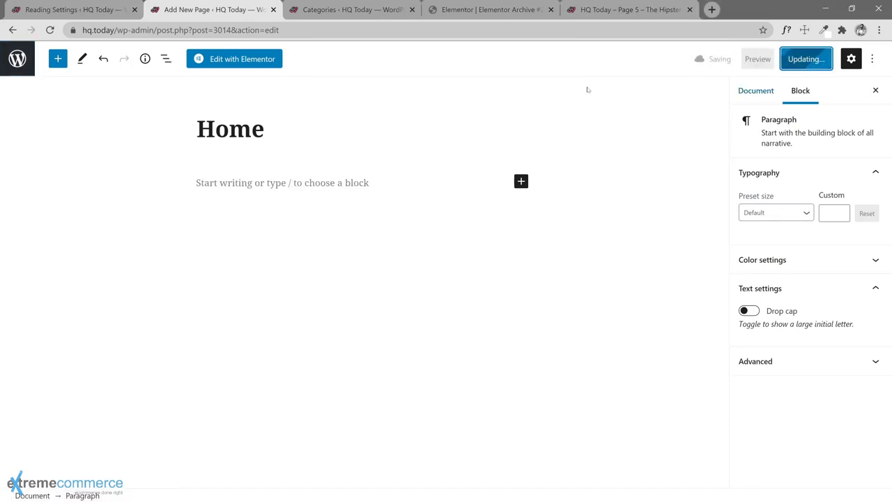
left_click(18, 59)
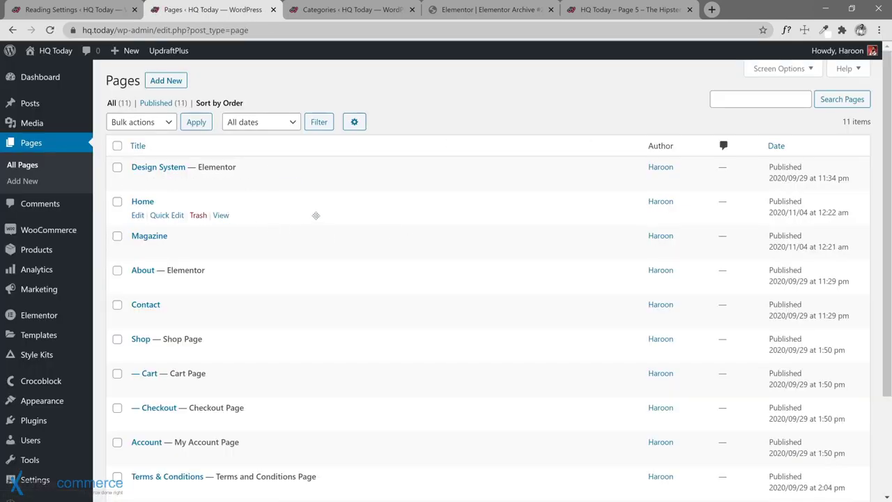
Step: Move the Home page above Design System in the Pages list and check the page order
left_click_drag(315, 215, 308, 179)
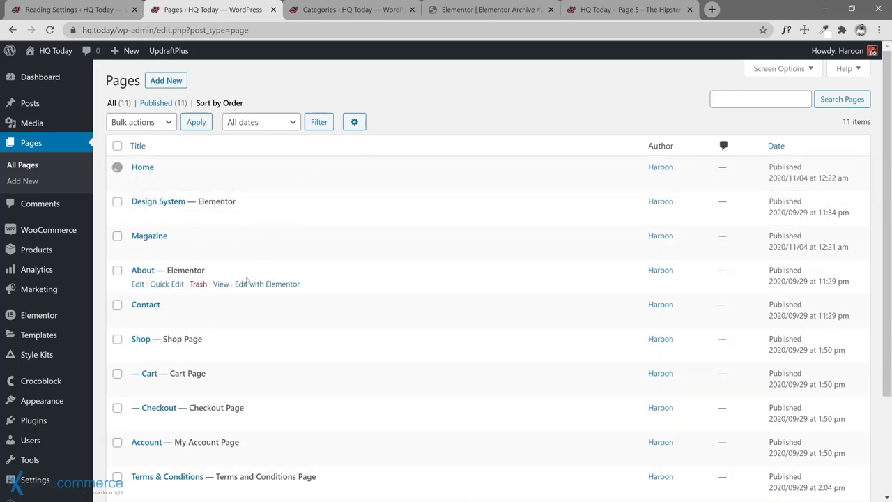
scroll(269, 350, "down", 2)
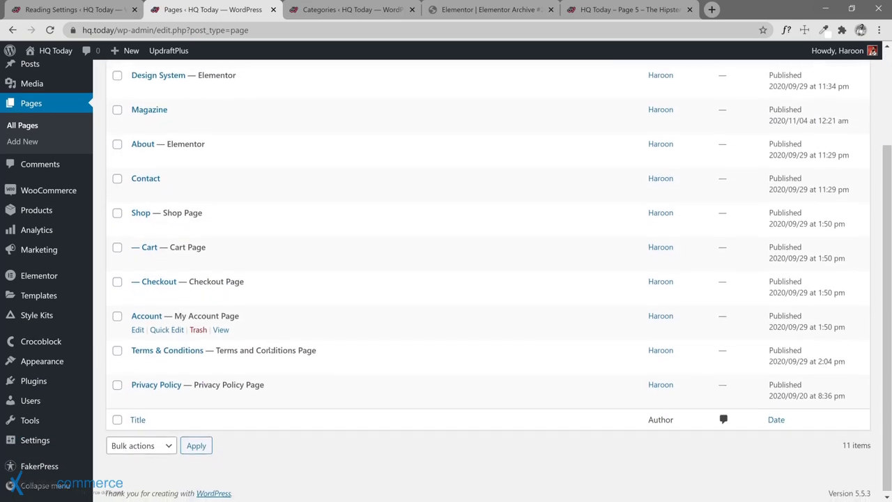
scroll(269, 351, "up", 1)
scroll(269, 349, "up", 1)
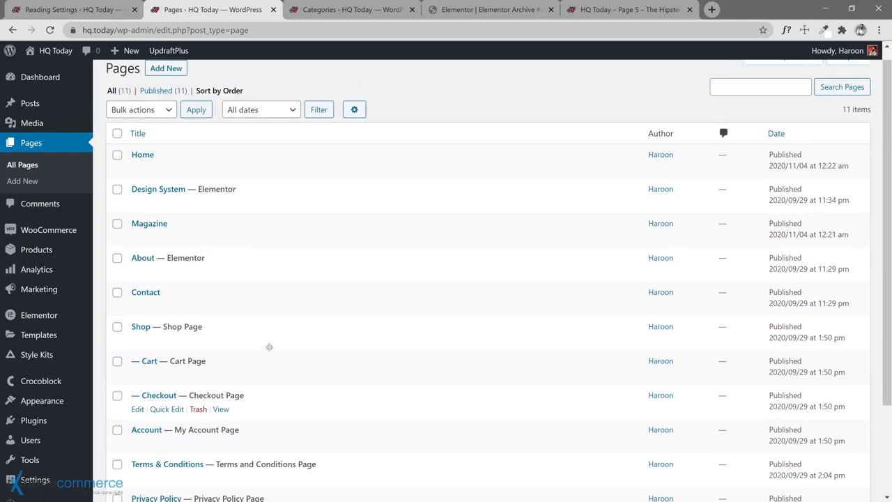
Step: Move the Magazine page directly below Home in the Pages list and reload the Reading Settings
left_click_drag(265, 234, 265, 183)
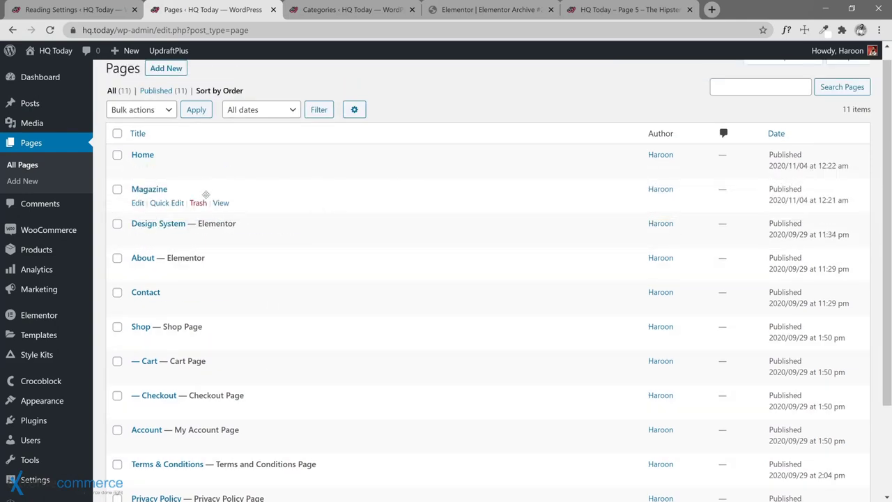
left_click(61, 11)
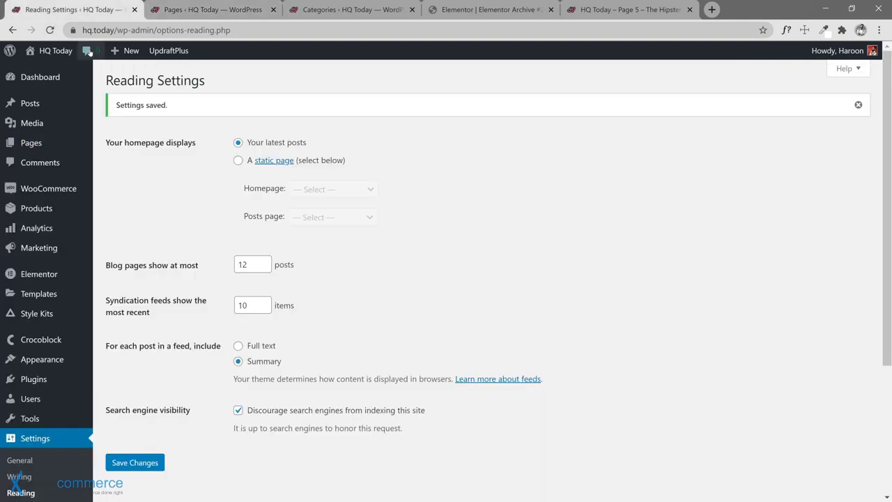
left_click(49, 30)
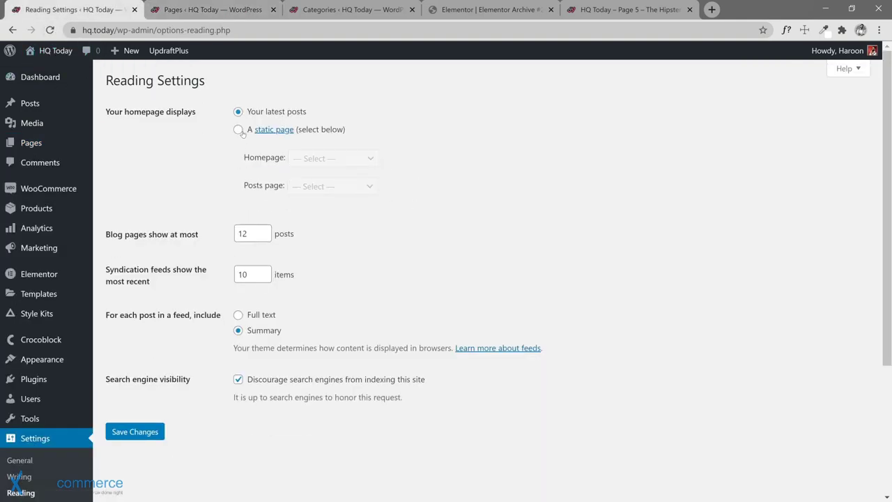
Step: Set the homepage to display a static page, with Home as the homepage and Magazine as the posts page, and save
left_click(237, 131)
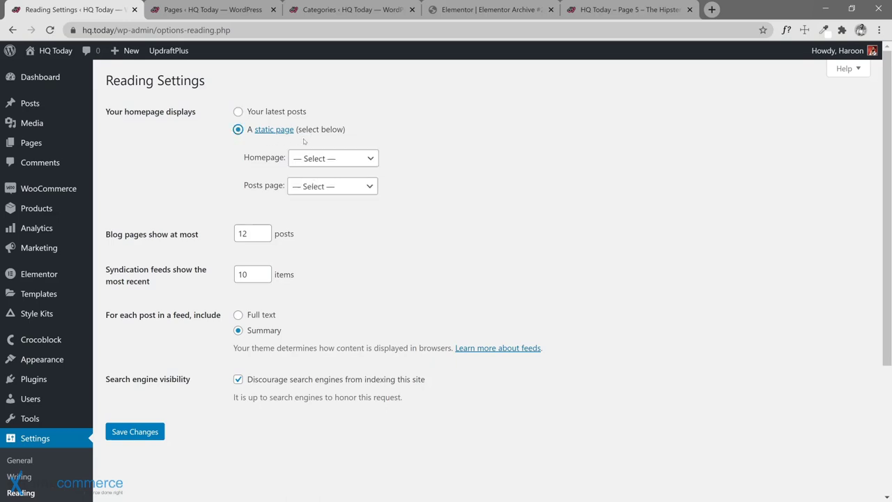
left_click(329, 159)
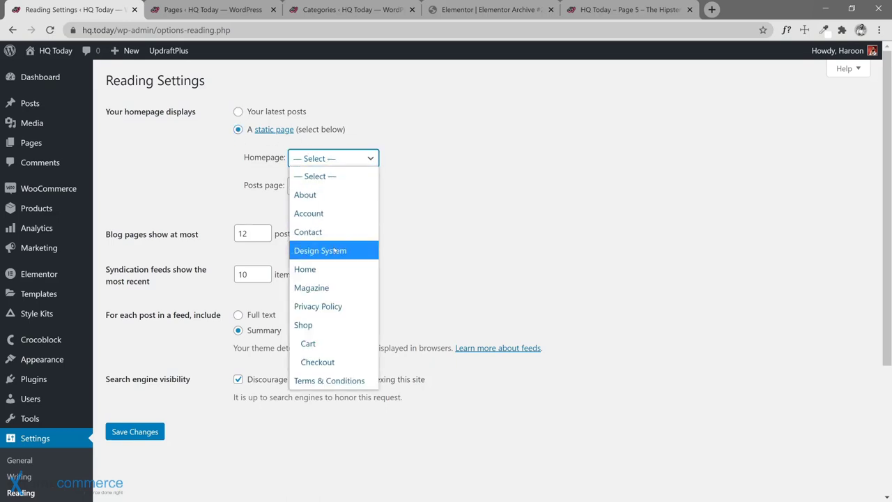
left_click(334, 271)
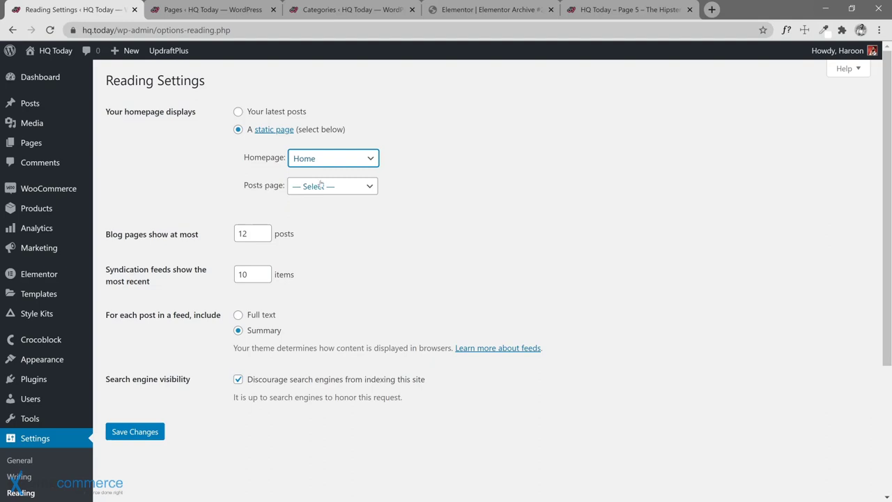
left_click(329, 186)
left_click(333, 314)
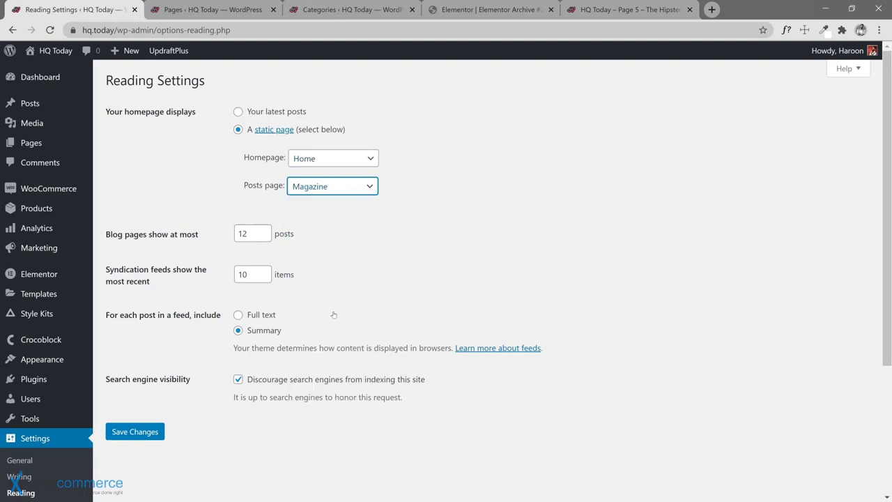
left_click(143, 431)
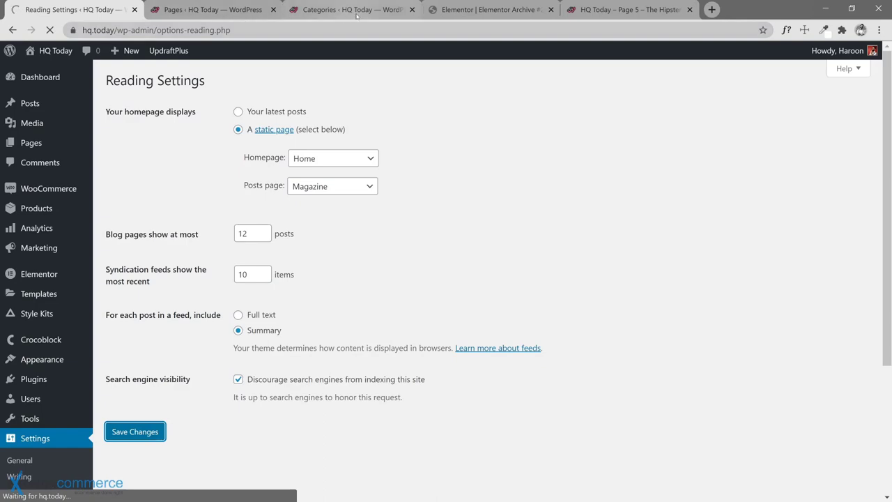
Step: Reload the site's old posts page and check the archive template's display conditions in Elementor
left_click(603, 11)
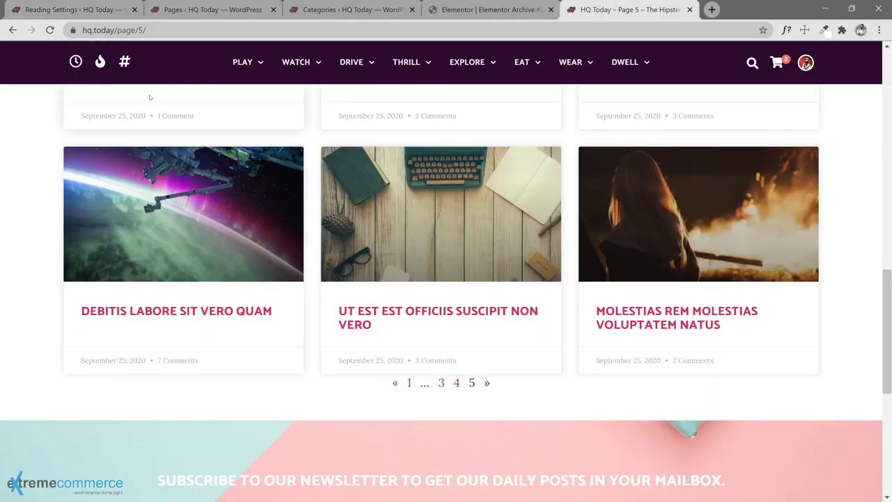
key("F5")
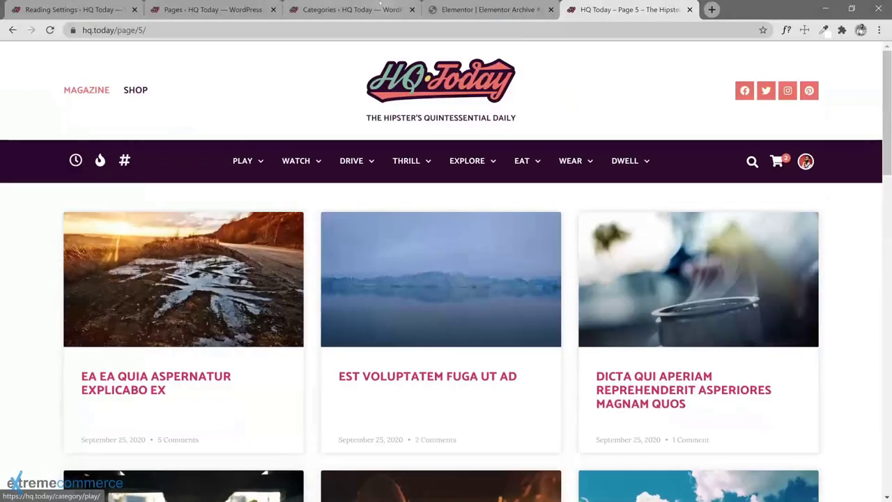
left_click(463, 10)
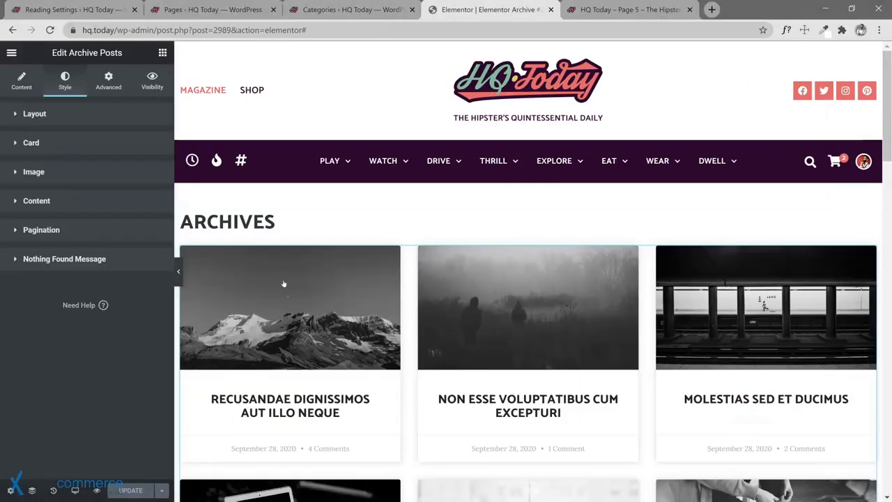
left_click(161, 489)
left_click(115, 439)
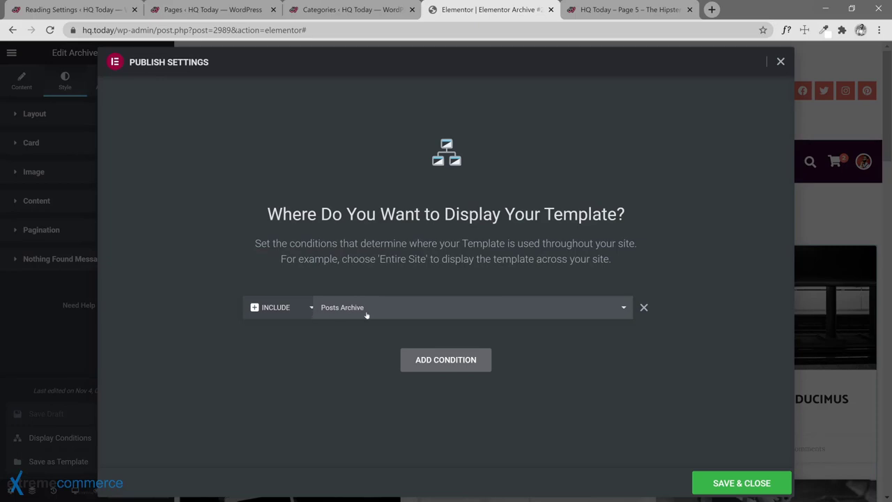
left_click(615, 11)
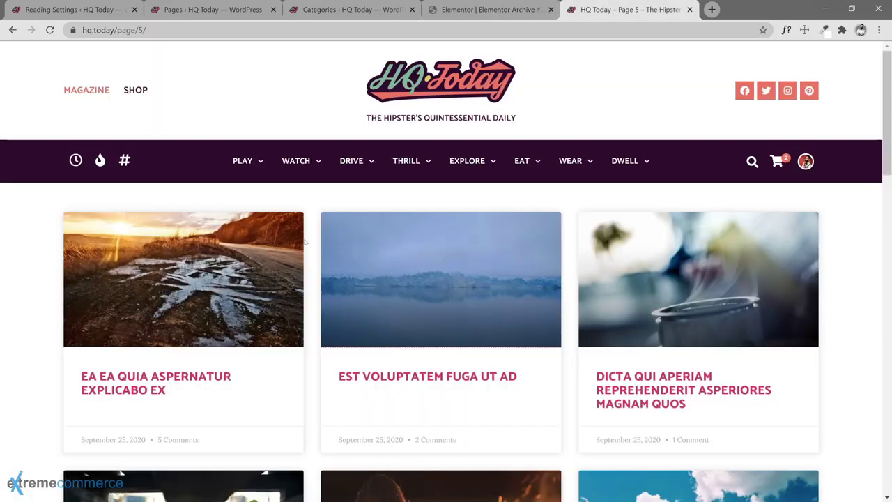
Step: Review the saved homepage settings and open the site's homepage through its header logo
left_click(116, 14)
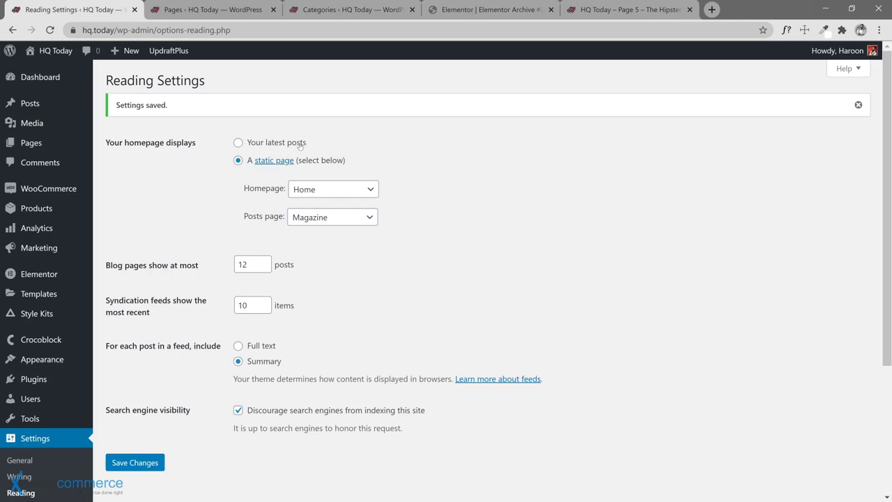
left_click(613, 10)
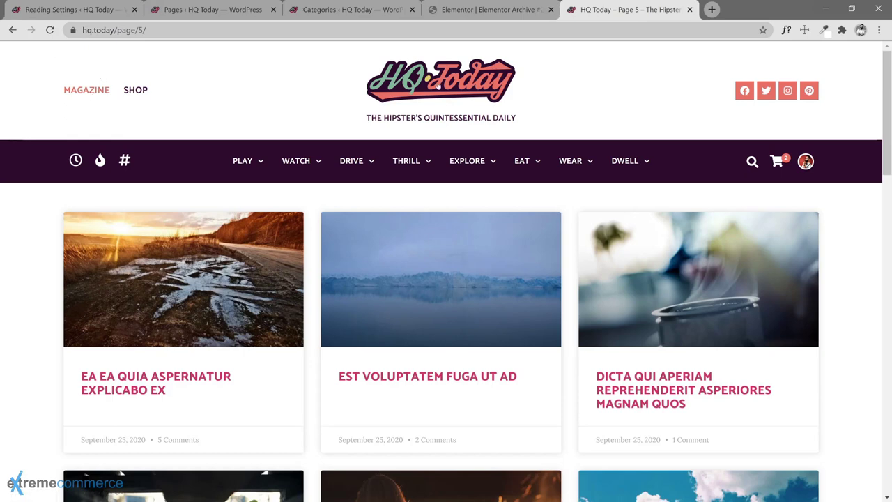
left_click(438, 82)
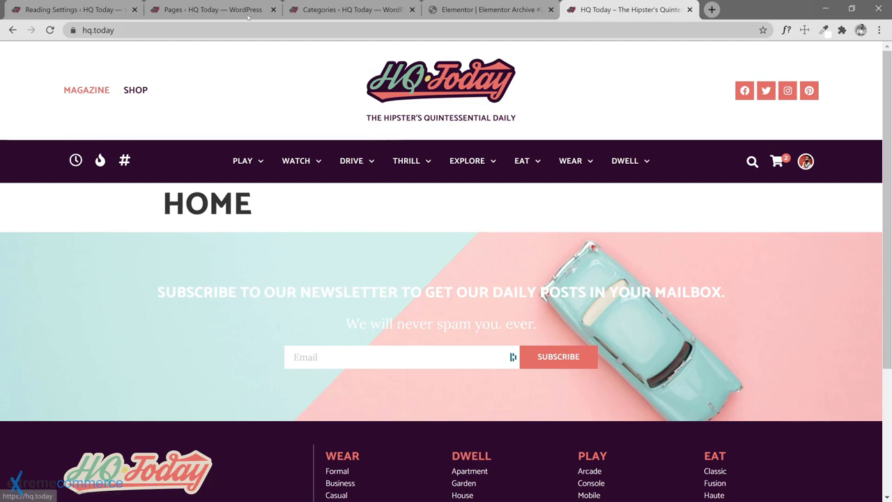
Step: Go to the WordPress menu editor and load the Primary menu for editing
left_click(104, 12)
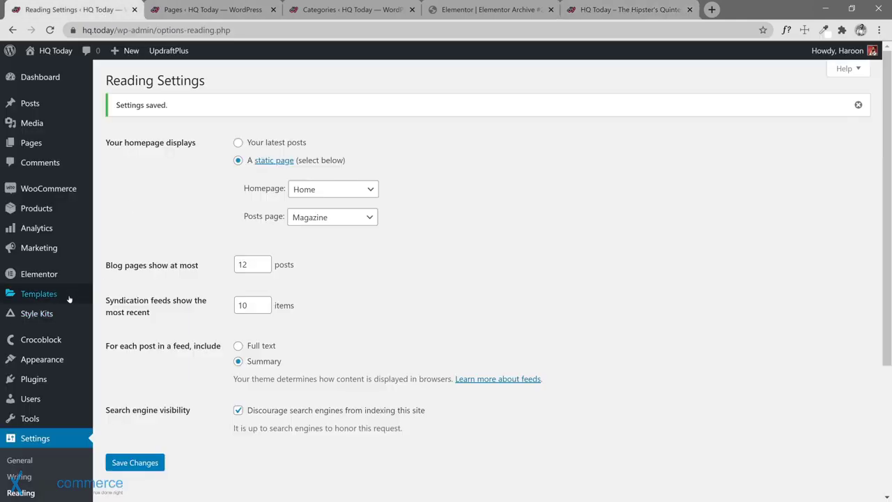
mouse_move(55, 381)
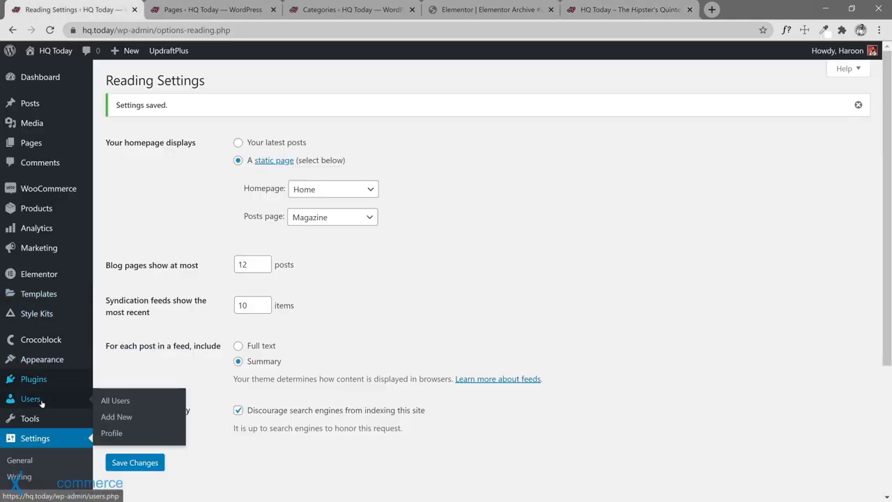
mouse_move(55, 360)
left_click(111, 393)
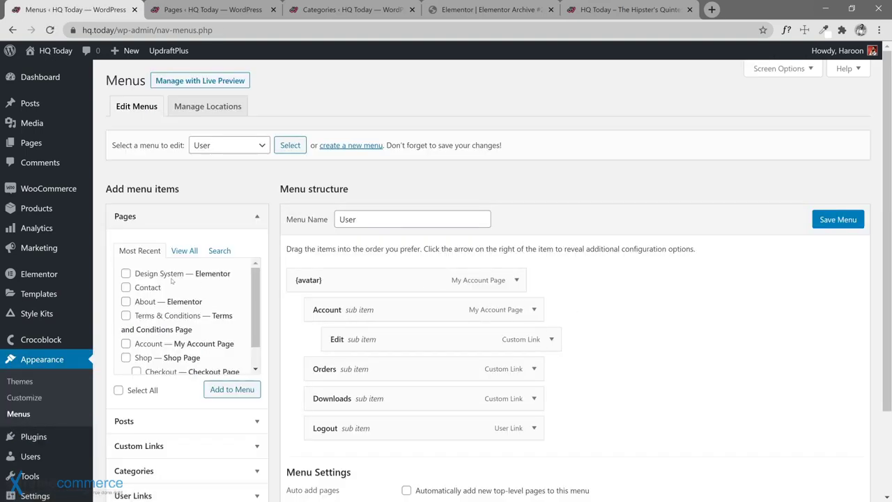
left_click(251, 145)
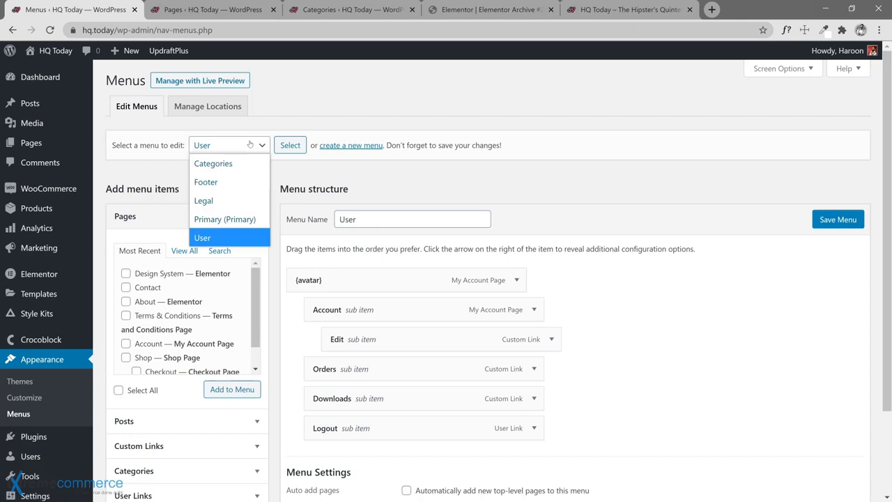
left_click(225, 217)
left_click(283, 146)
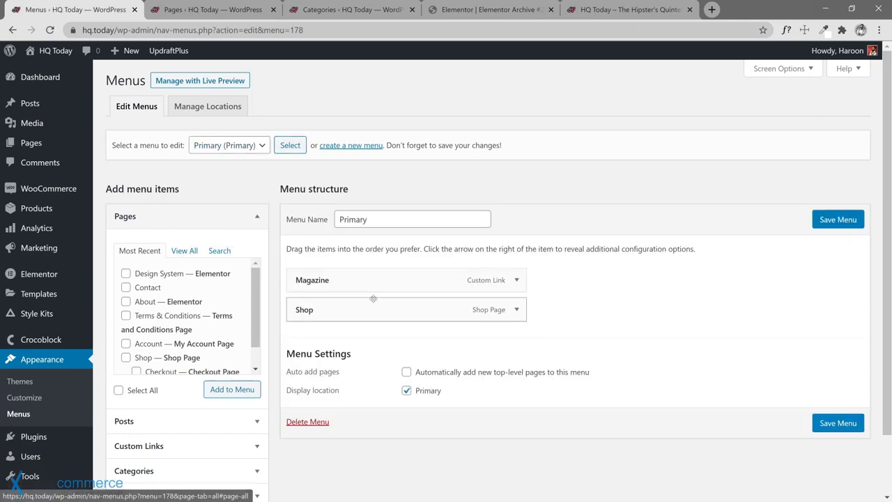
Step: Inspect the Magazine custom link's settings and add the Home front page to the Primary menu
left_click(516, 280)
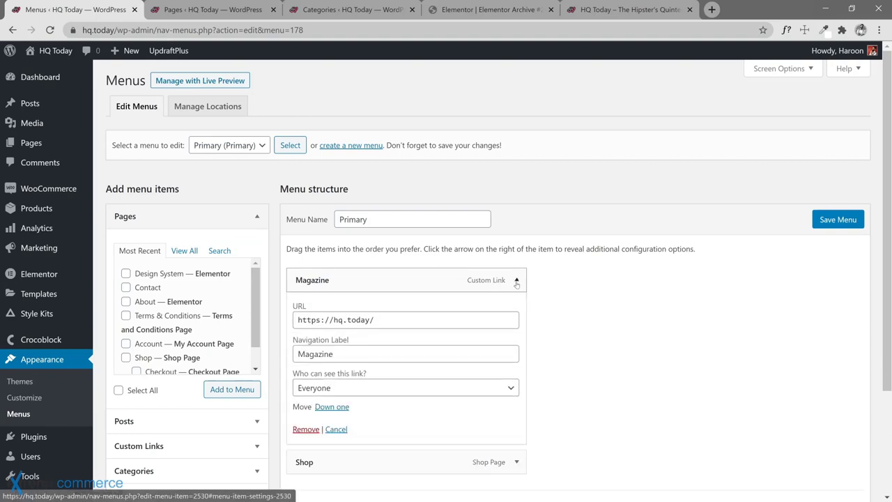
left_click(179, 252)
left_click(125, 274)
left_click(232, 388)
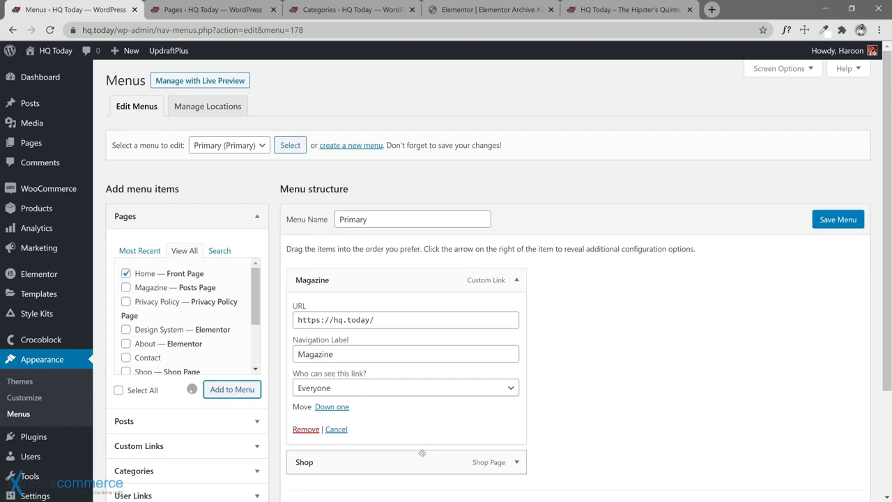
Step: Add the Magazine posts page to the Primary menu and place it directly below Home
scroll(405, 437, "down", 1)
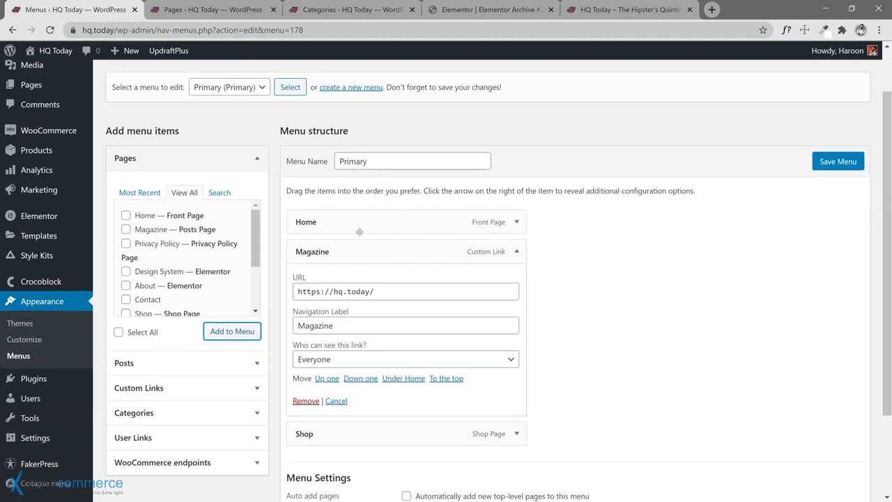
left_click(125, 230)
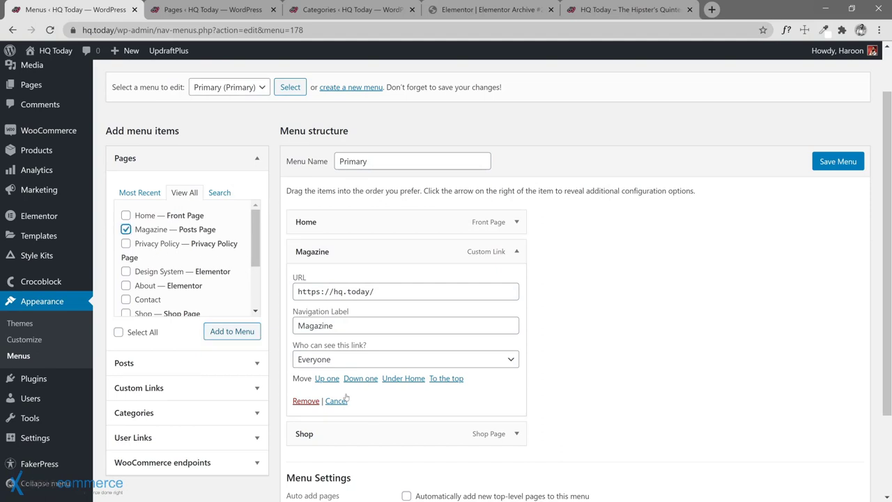
left_click(237, 332)
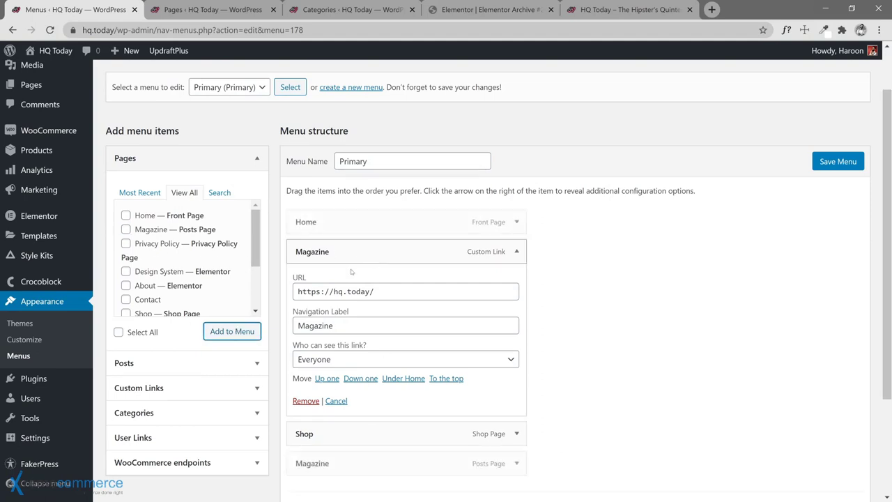
left_click_drag(385, 461, 383, 251)
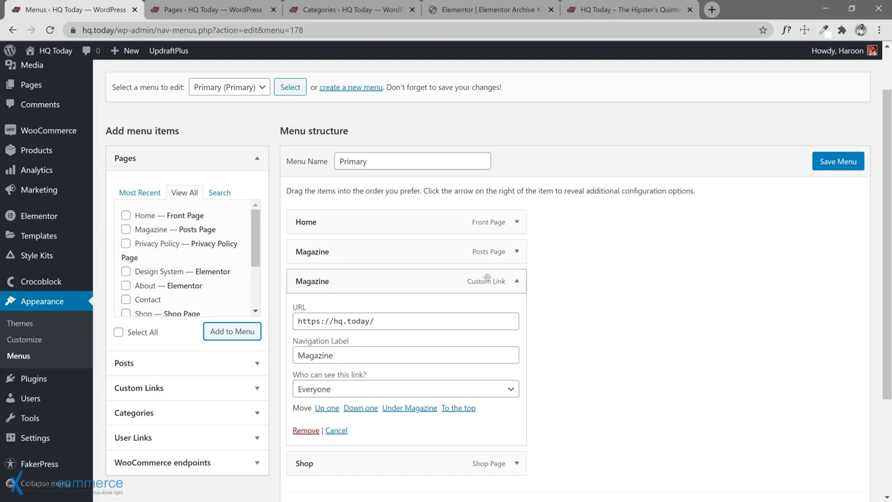
Step: Remove the old Magazine custom link from the Primary menu and save the menu
left_click(307, 429)
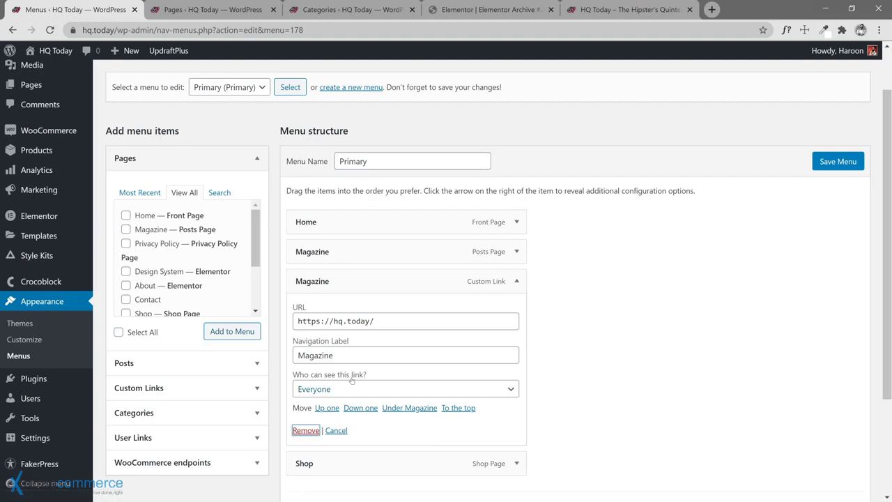
left_click(308, 432)
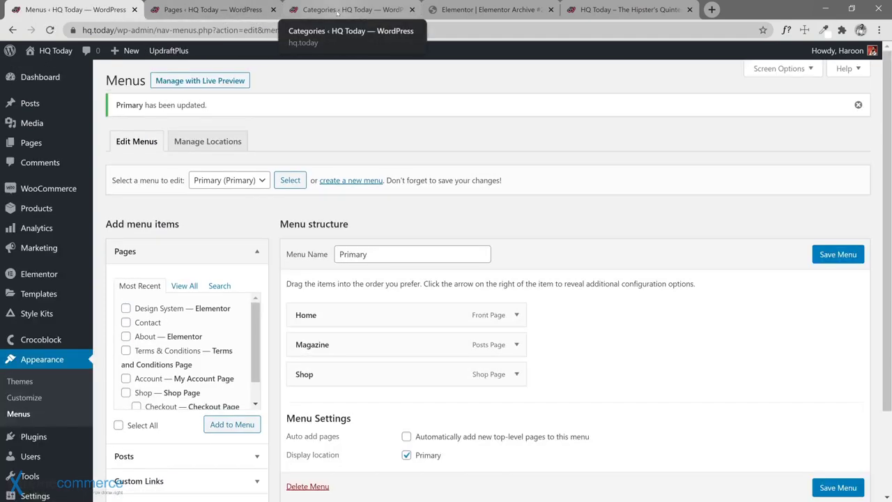
Step: Close the Categories browser tab and reload the site's homepage to check the updated header menu
left_click(337, 12)
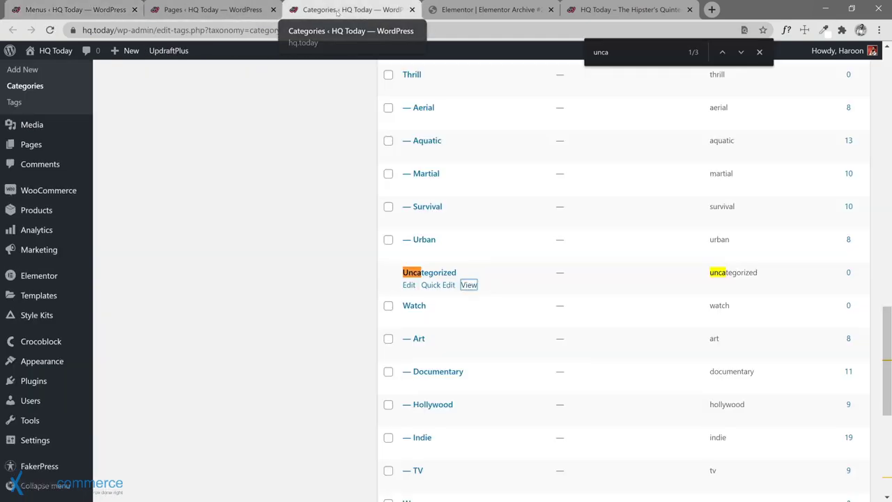
left_click(411, 10)
left_click(463, 9)
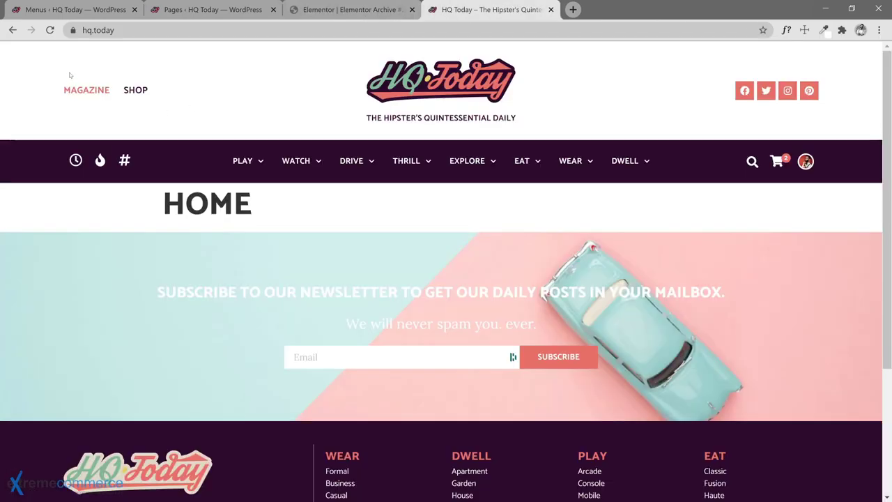
left_click(50, 31)
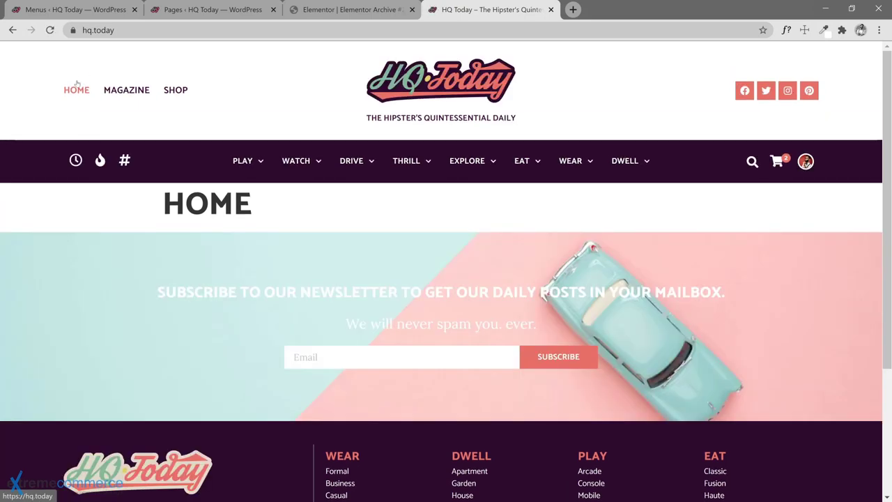
Step: Open the Magazine page from the site's header menu and review its post grid
left_click(126, 90)
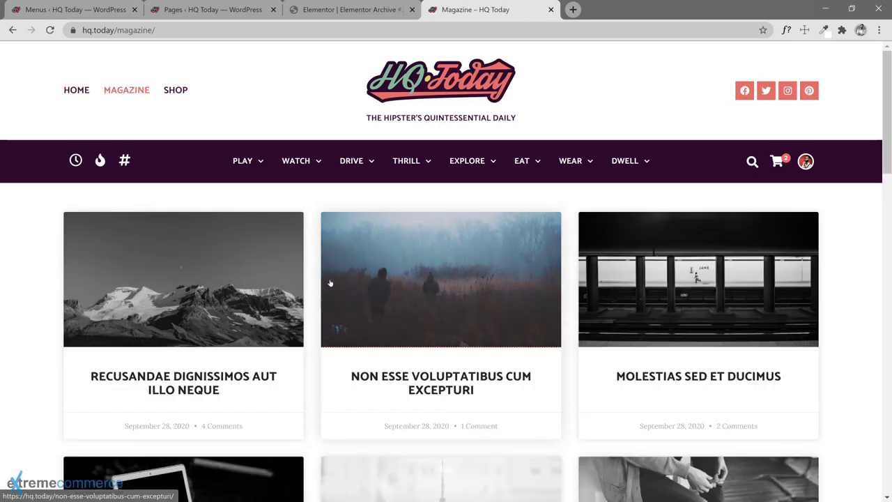
scroll(315, 286, "down", 5)
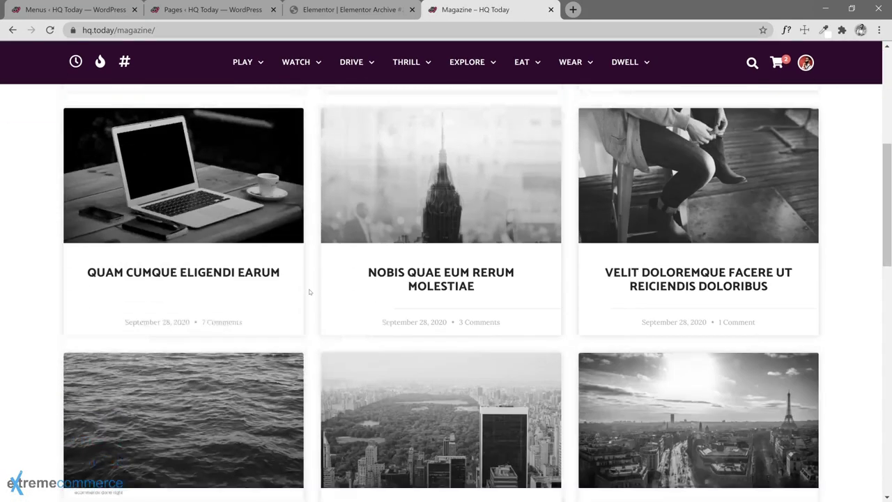
scroll(310, 291, "down", 8)
scroll(309, 291, "up", 12)
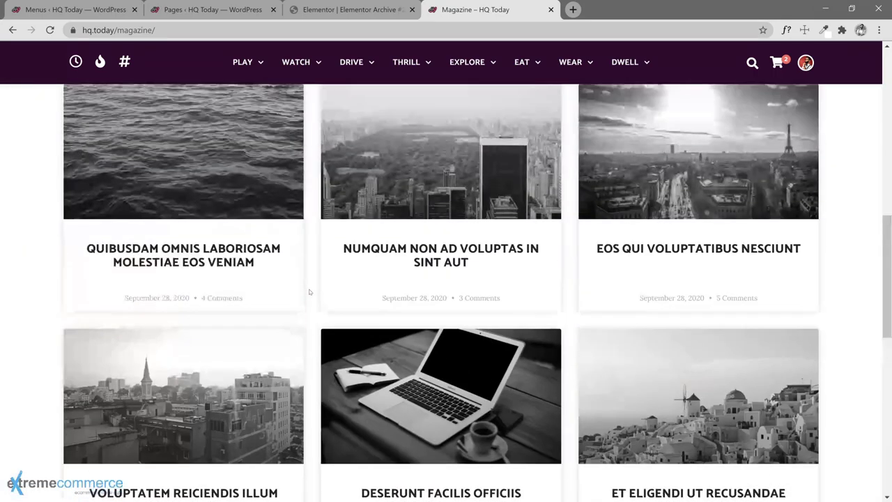
Step: Reset the Archive Posts image CSS filters for both the normal and hover states in the archive template, and update it
scroll(310, 291, "up", 2)
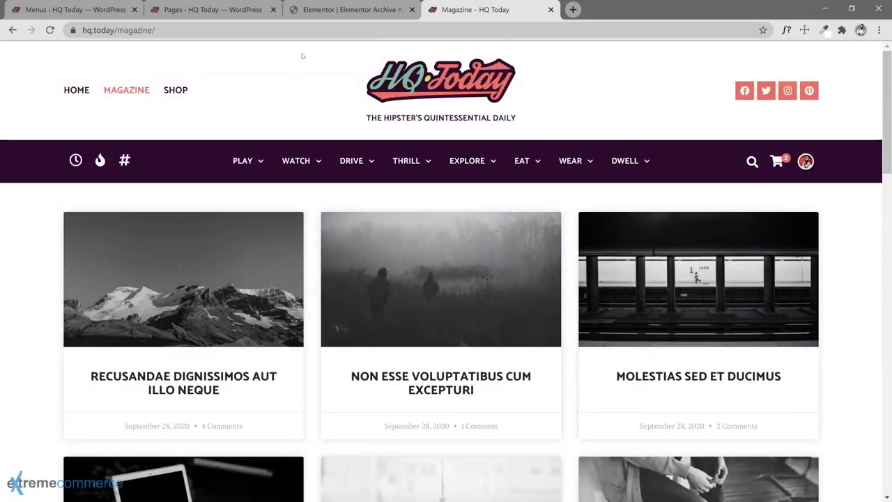
left_click(324, 14)
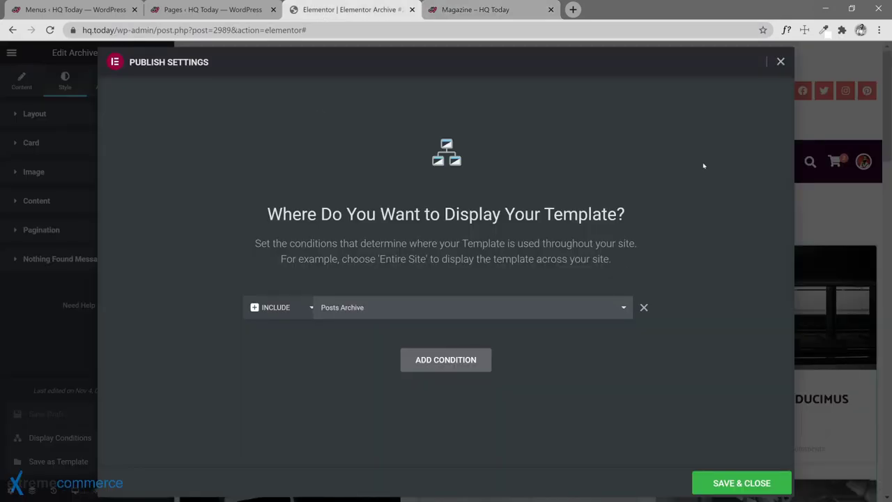
left_click(780, 61)
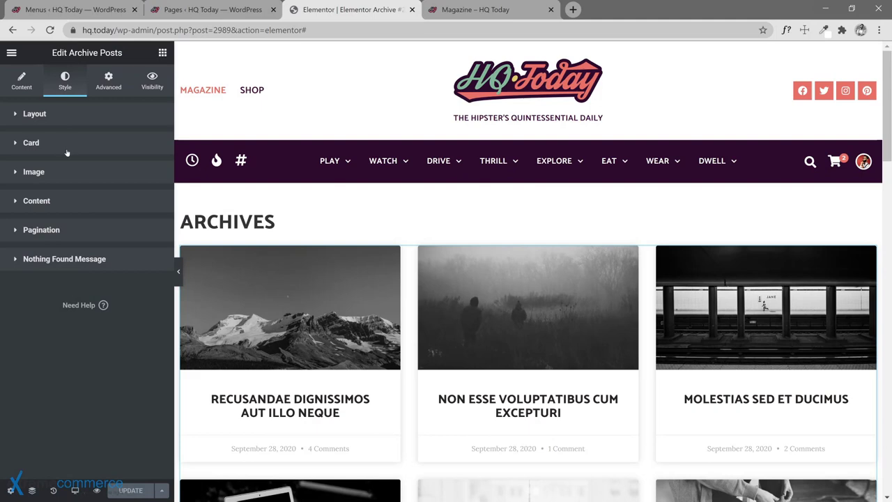
left_click(61, 171)
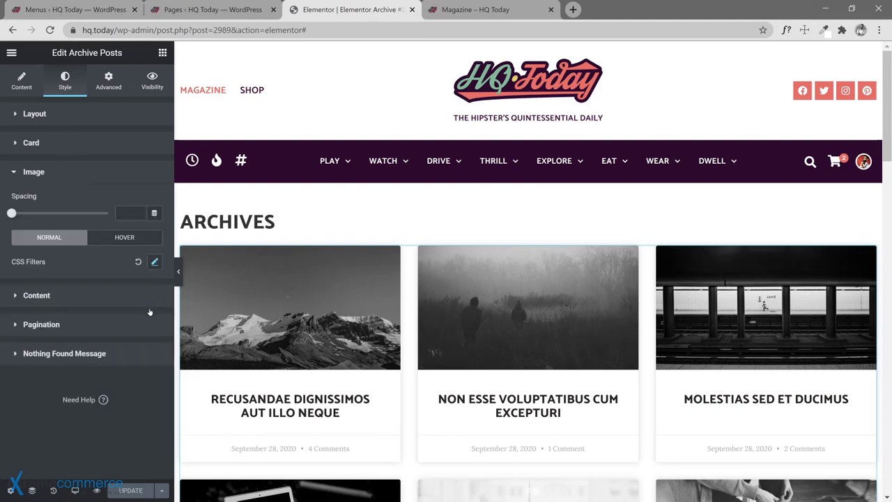
left_click(138, 262)
left_click(122, 237)
left_click(138, 262)
left_click(130, 490)
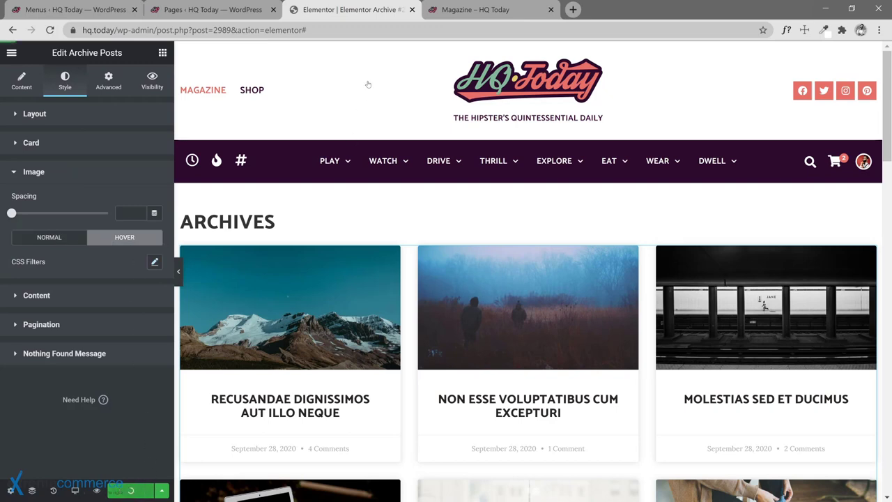
Step: Reload the live Magazine page to check its post images, and review the Shop page's product grid before returning to Magazine
left_click(473, 9)
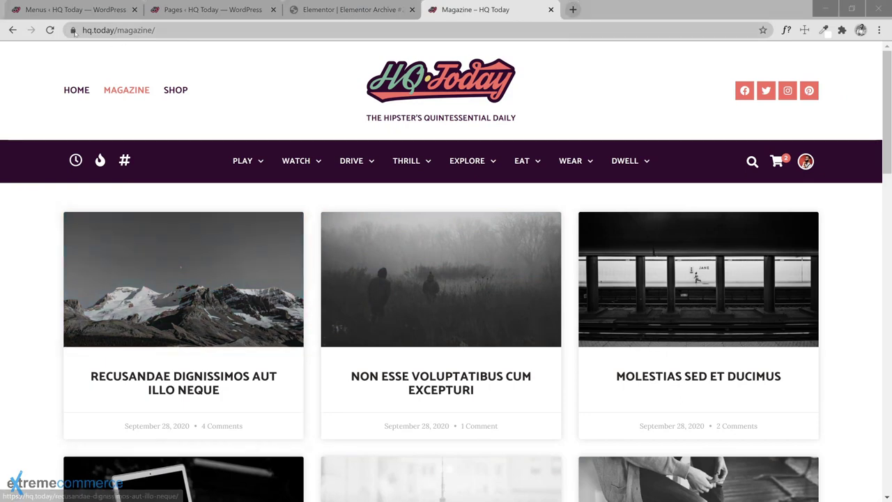
left_click(50, 30)
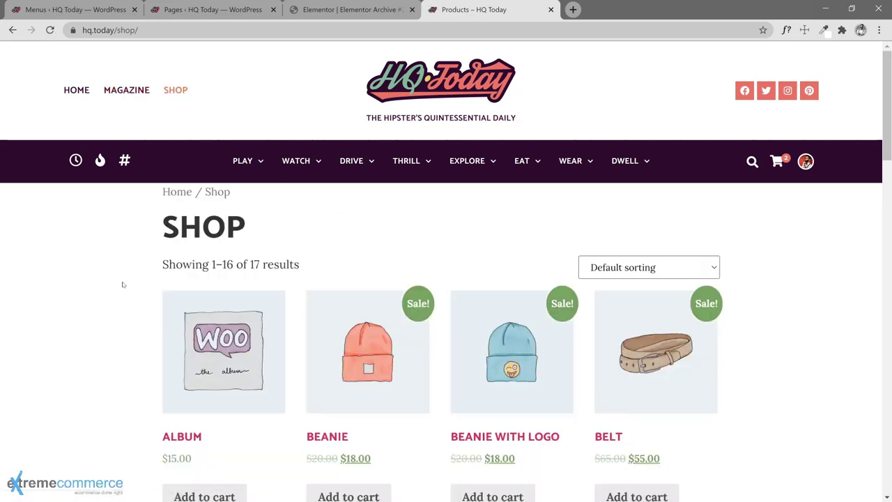
scroll(134, 259, "down", 5)
scroll(133, 259, "up", 5)
scroll(151, 291, "down", 5)
scroll(152, 291, "down", 7)
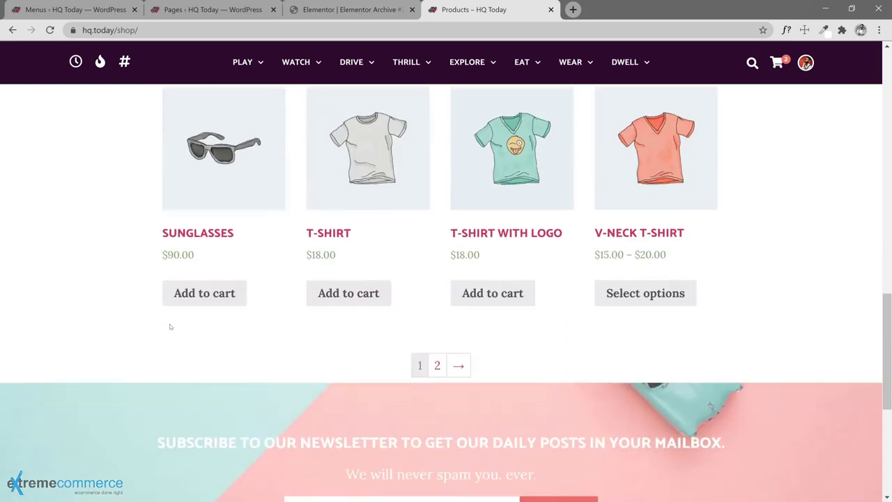
scroll(156, 312, "up", 2)
scroll(156, 312, "up", 10)
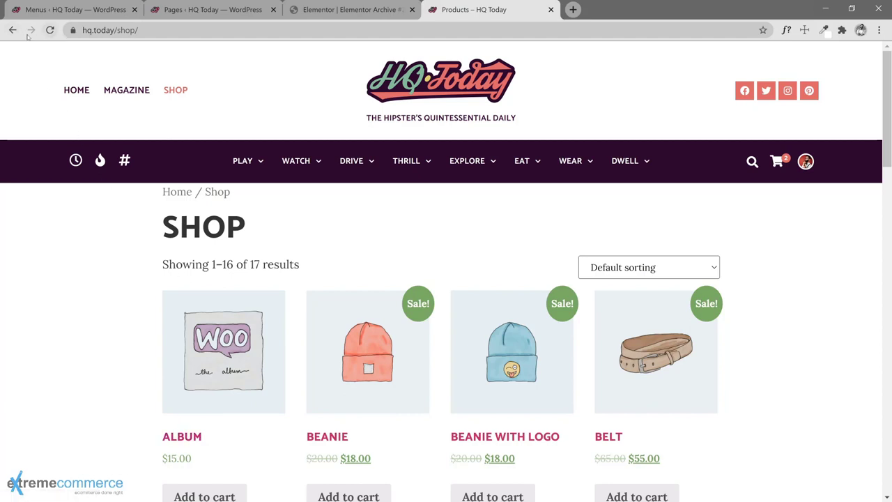
left_click(13, 30)
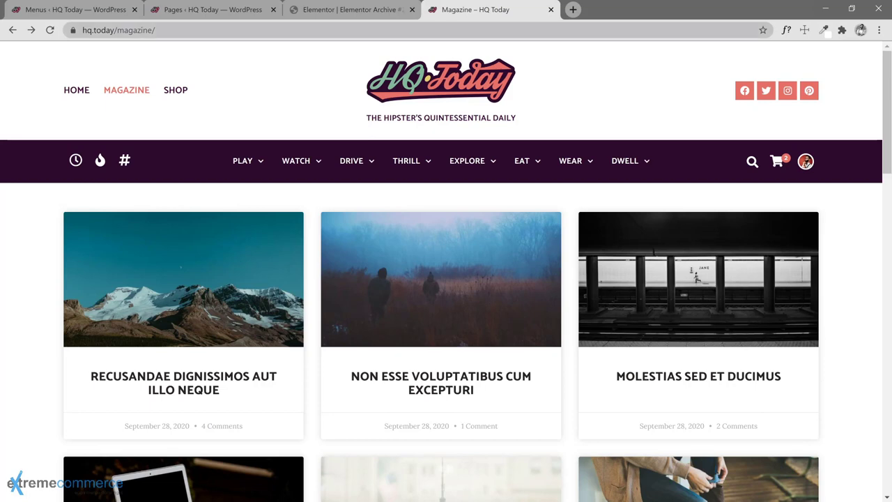
Step: Open the Home page from the Pages list in a new browser tab and start editing it with Elementor
left_click(197, 14)
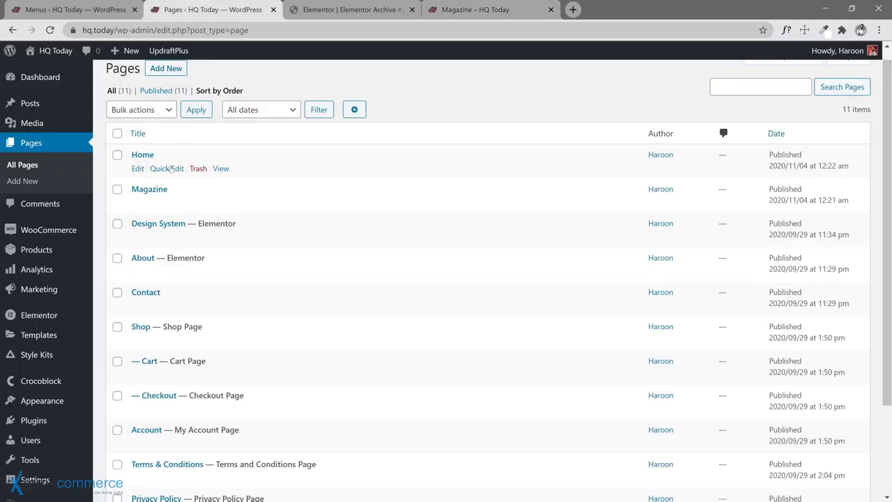
right_click(139, 170)
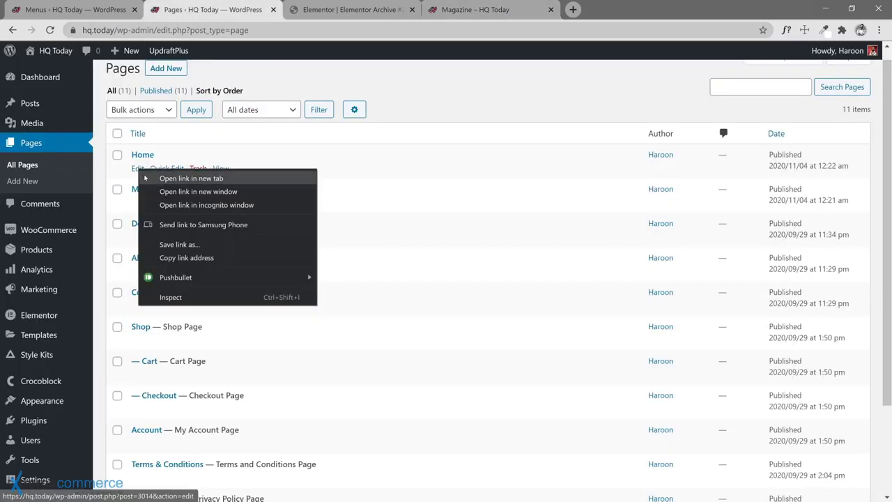
left_click(147, 180)
left_click(313, 10)
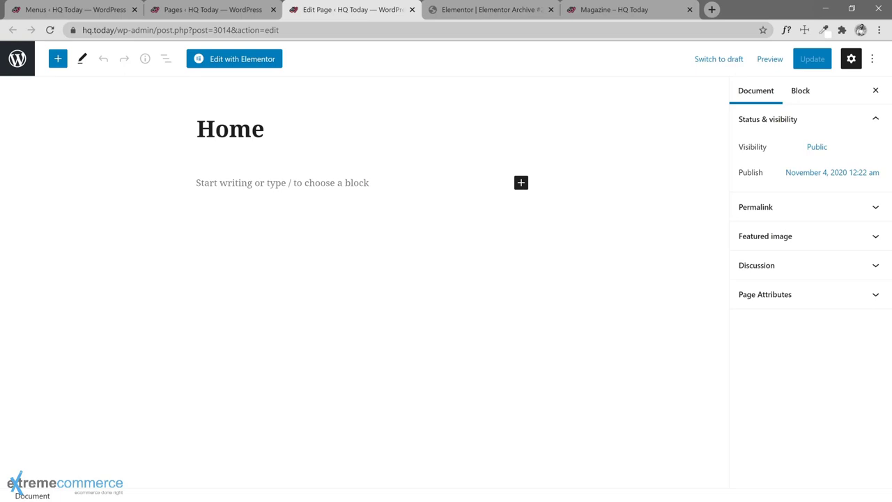
left_click(245, 62)
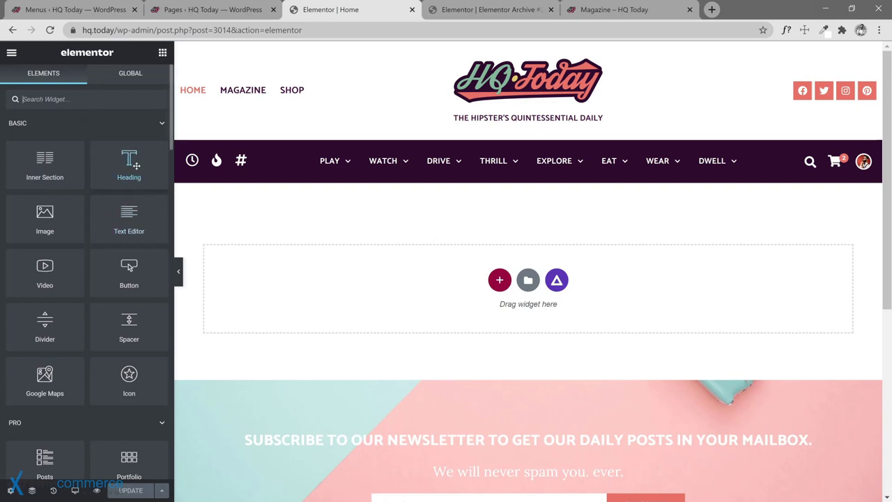
Step: Add a Heading widget to the empty Home page and set its title to "Latest"
left_click_drag(129, 164, 349, 271)
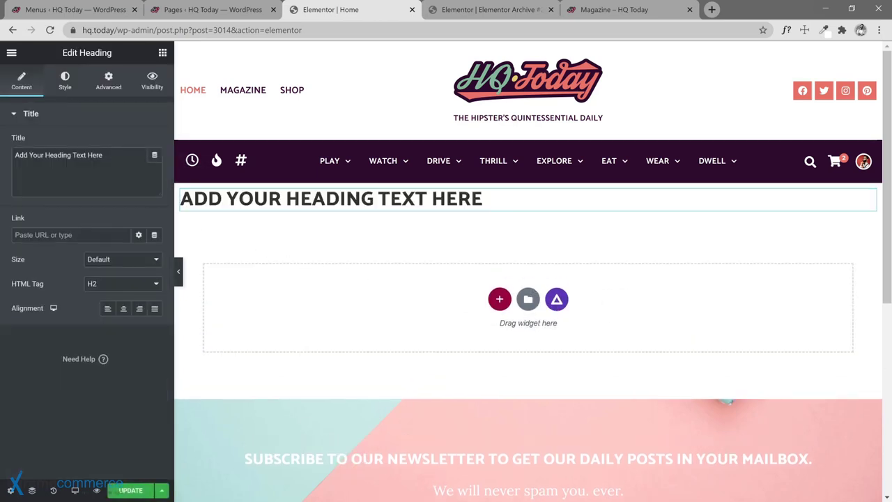
left_click_drag(104, 155, 14, 155)
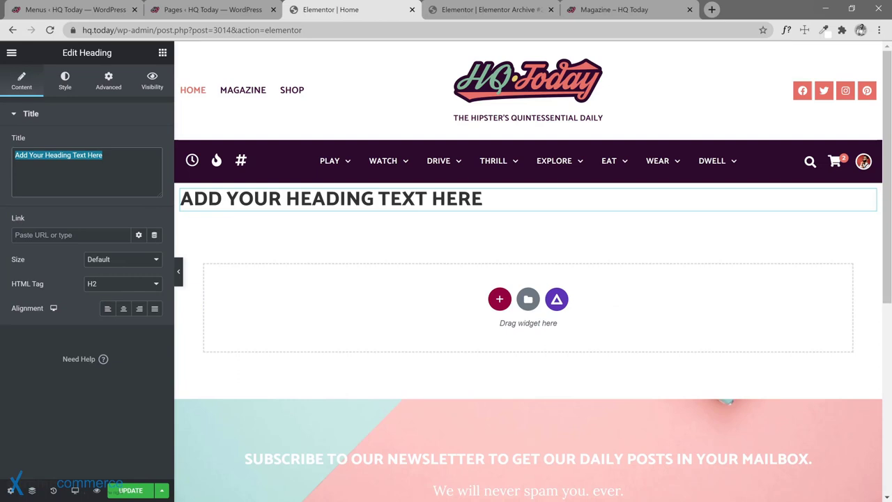
type("Latest")
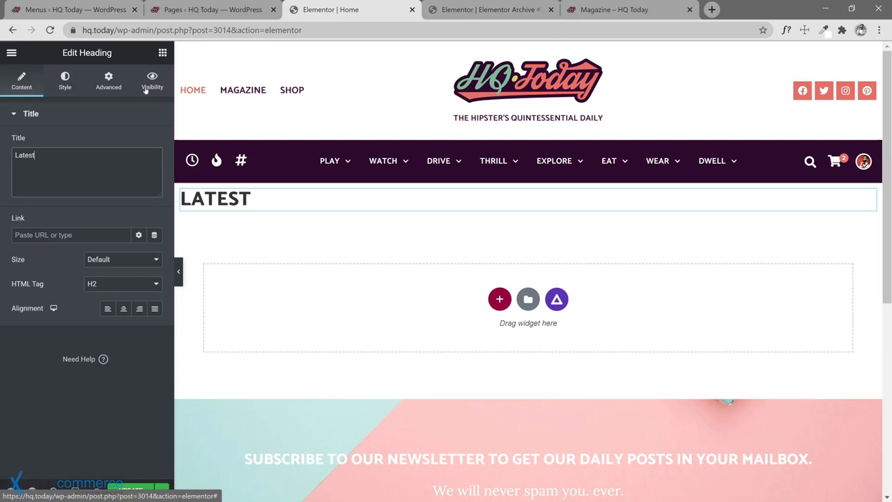
Step: Find the Posts widget by searching for "posts" and place it directly below the Latest heading
left_click(162, 52)
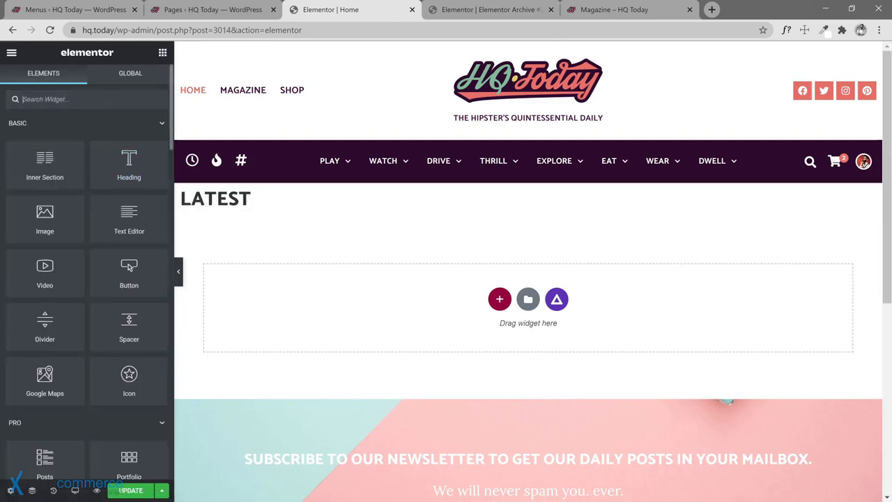
type("posts")
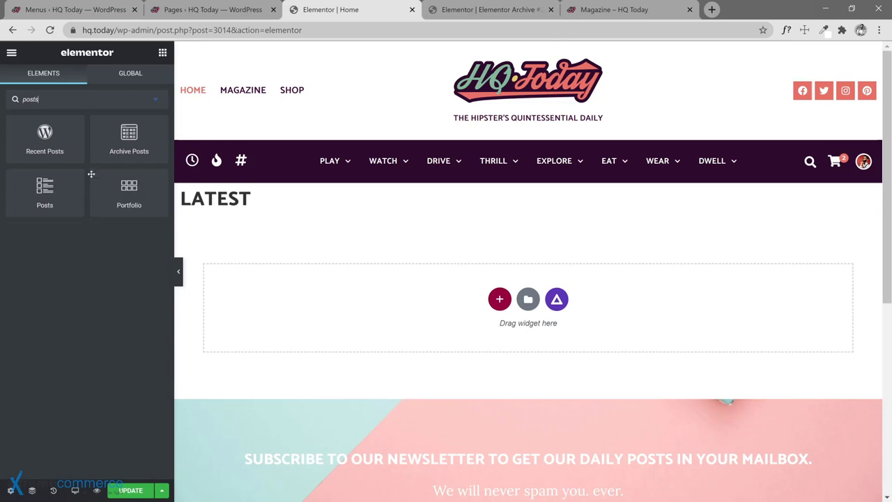
left_click_drag(47, 188, 230, 228)
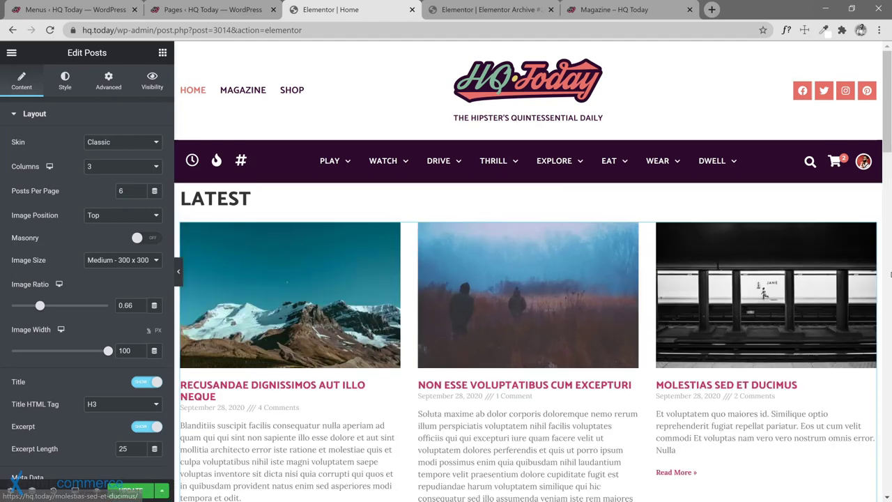
Step: Examine the Archive Posts widget's content and style settings in the archive template
key("ctrl+Tab")
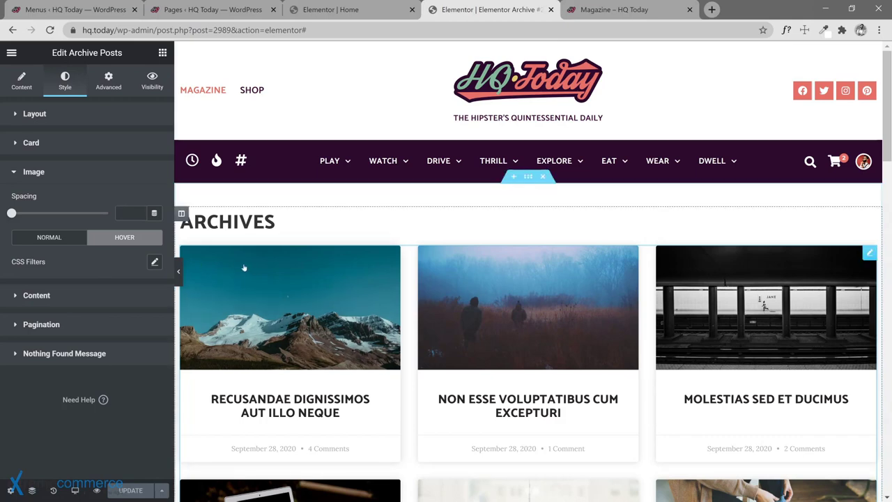
left_click(22, 89)
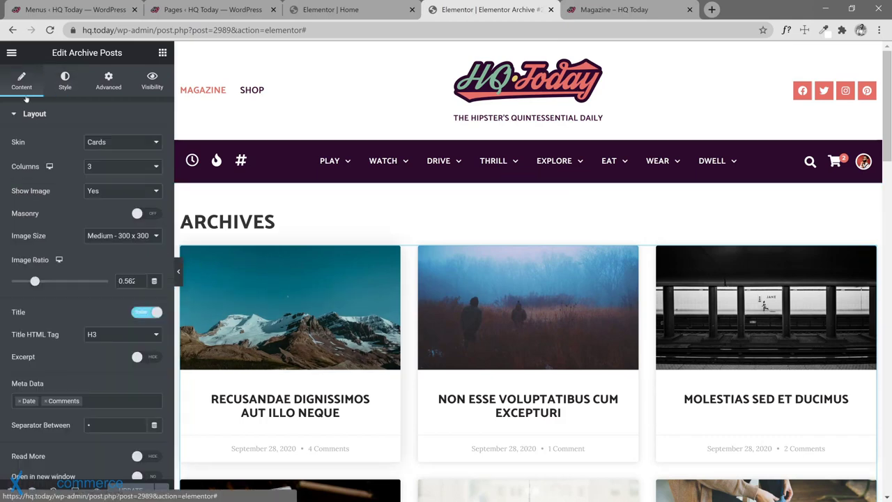
left_click(66, 82)
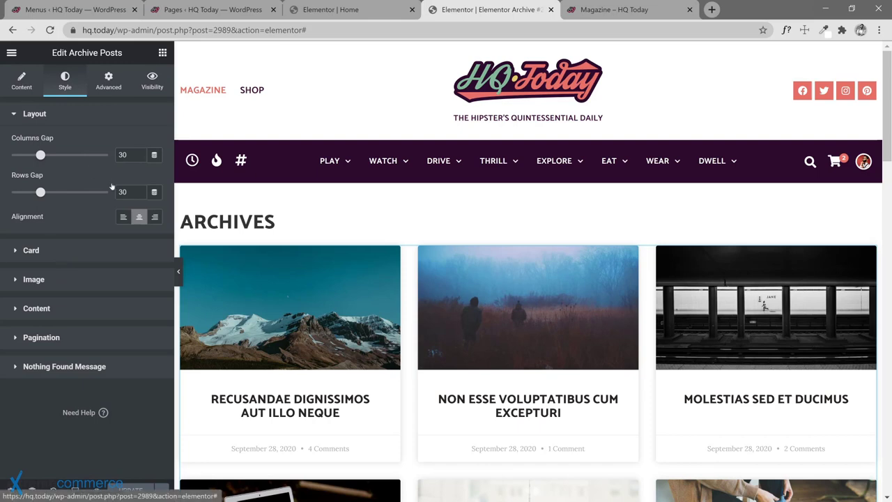
left_click(22, 85)
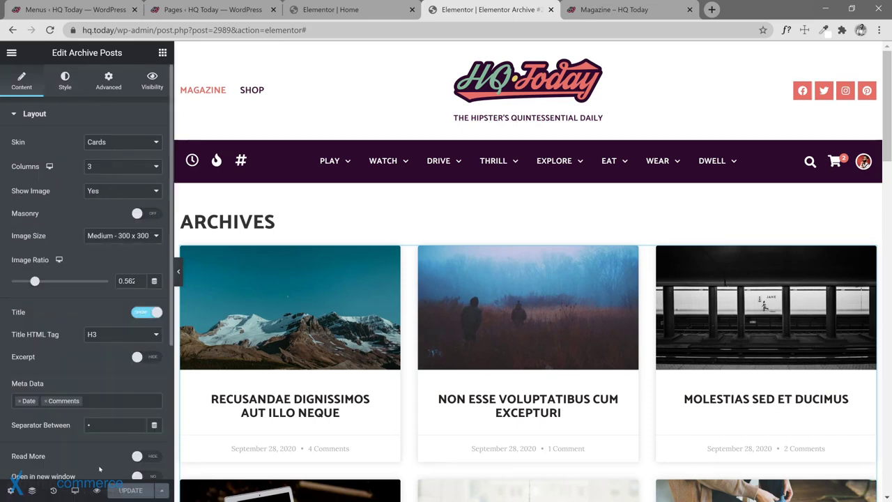
scroll(125, 387, "down", 3)
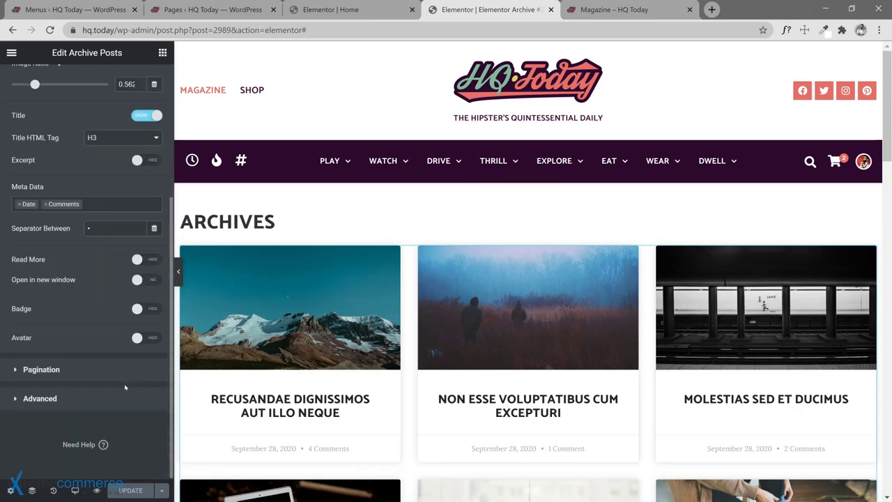
scroll(97, 390, "up", 3)
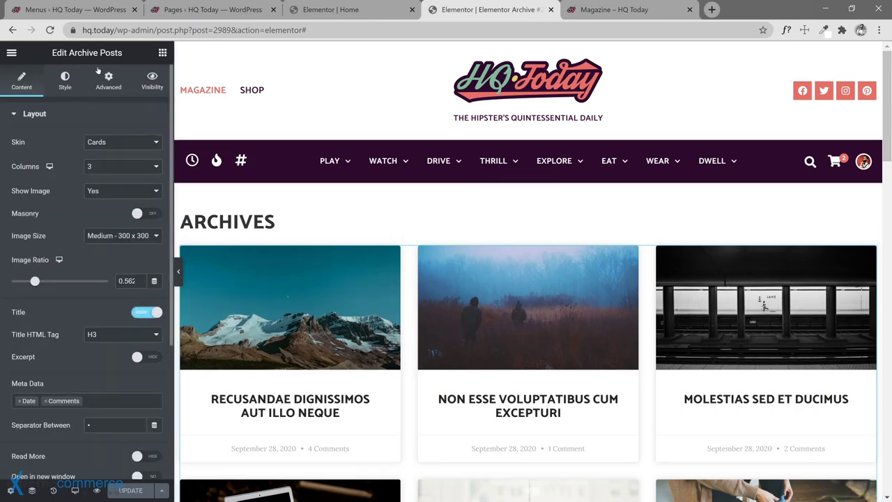
Step: Compare the Home page's Posts widget with the archive template and the live Magazine page's post grid and pagination
left_click(331, 9)
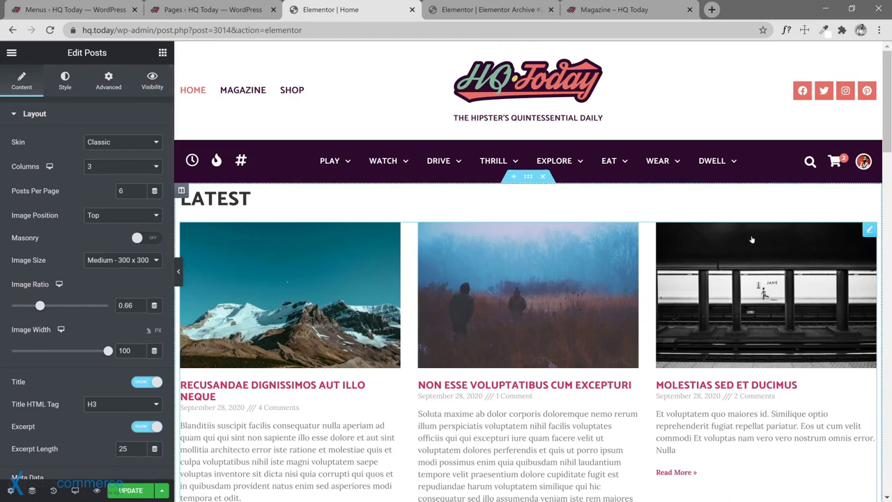
left_click(488, 9)
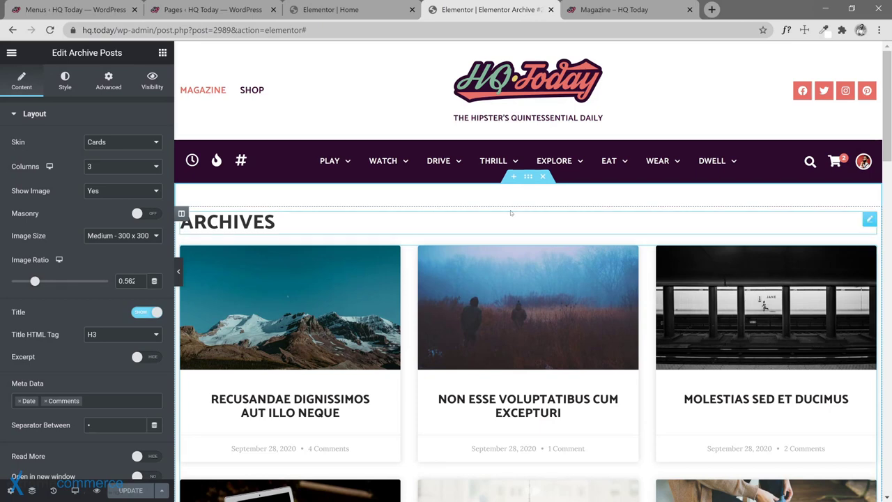
left_click(599, 8)
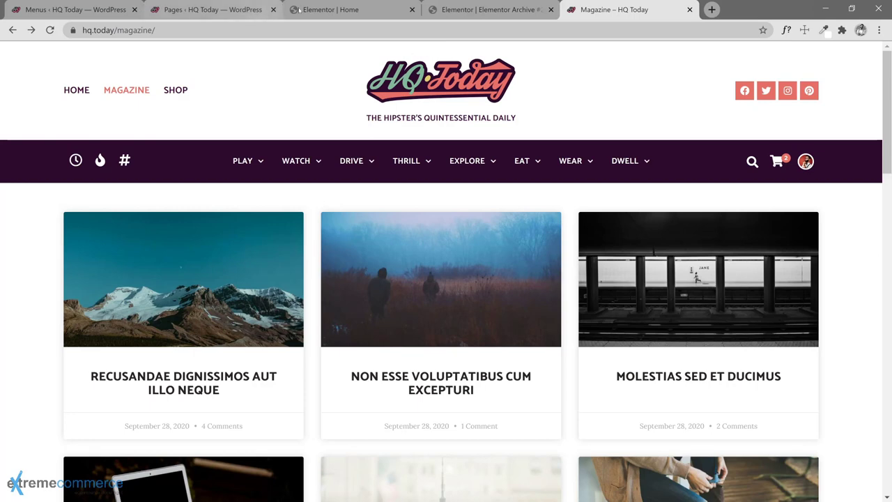
left_click(333, 10)
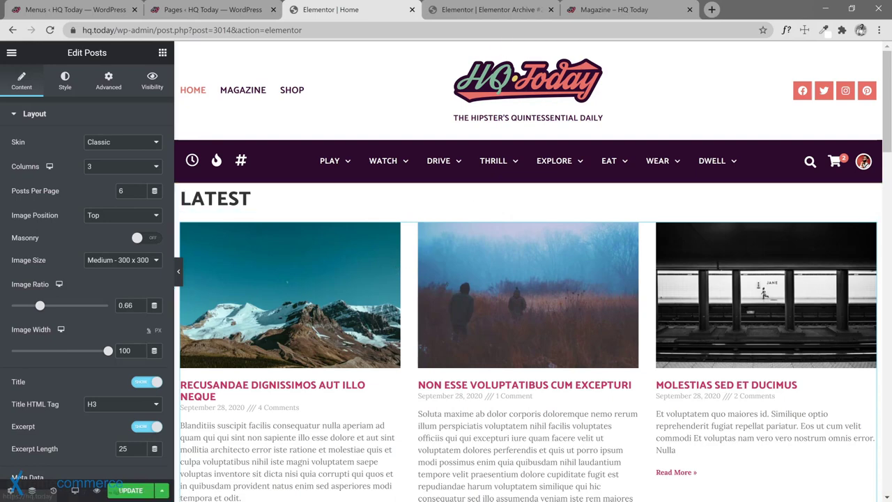
left_click(594, 16)
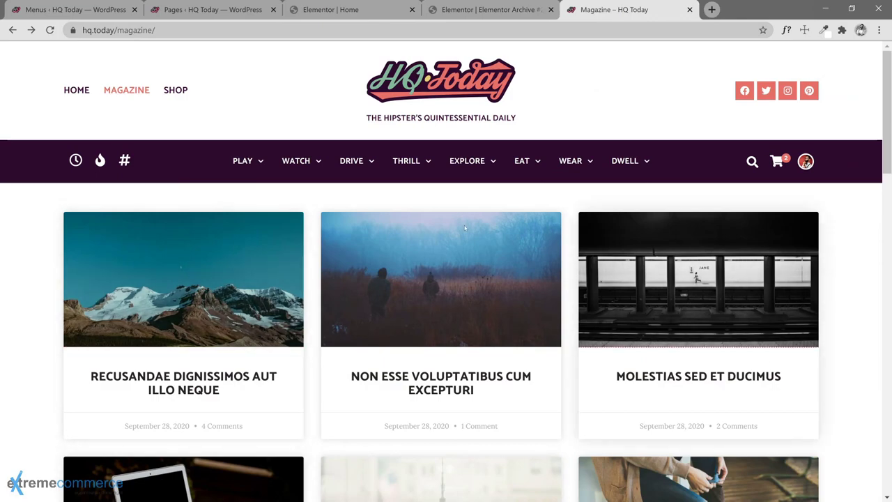
scroll(235, 372, "down", 15)
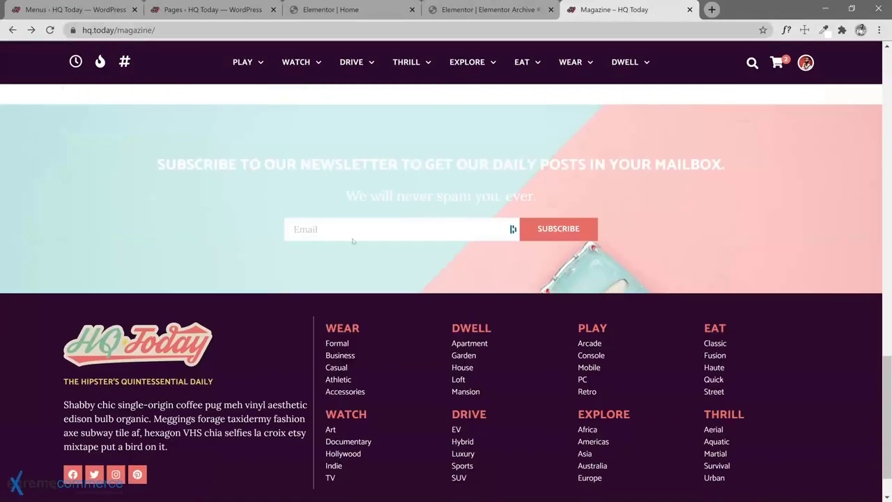
scroll(346, 267, "up", 3)
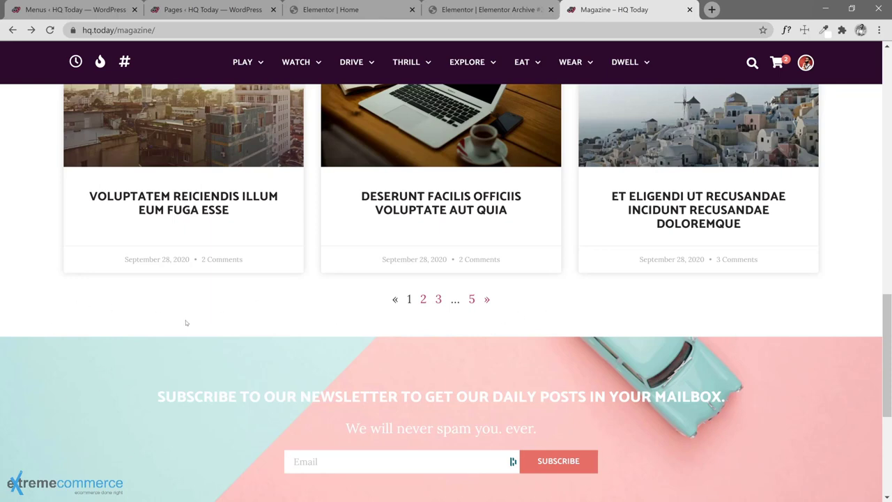
left_click(373, 16)
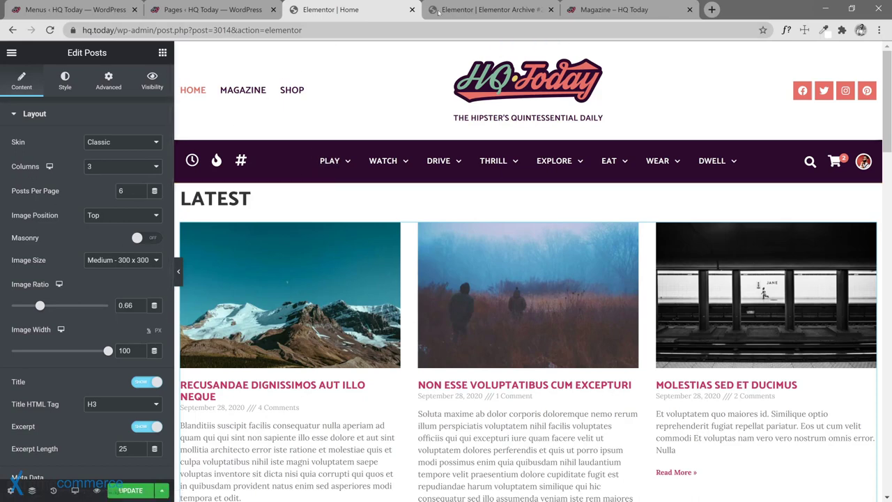
left_click(481, 10)
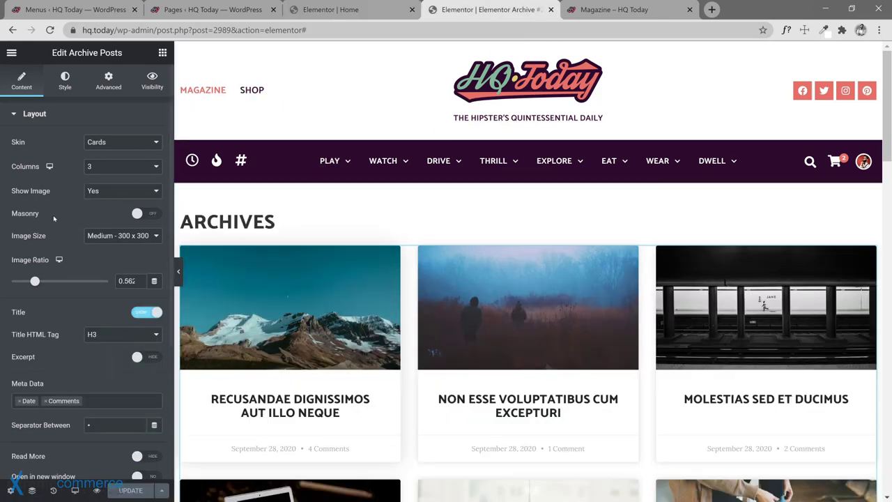
Step: Compare the layout settings of the Home page's Posts widget with those of the Archive Posts widget in the archive template
left_click(293, 16)
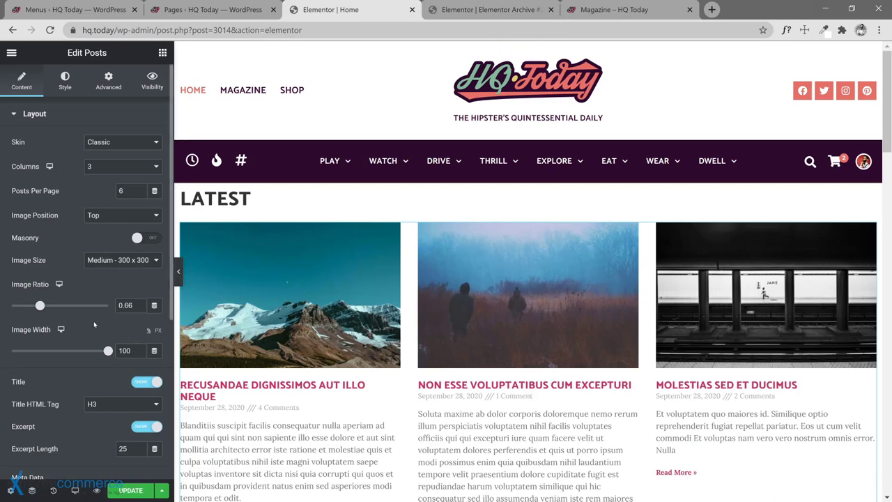
scroll(92, 330, "down", 3)
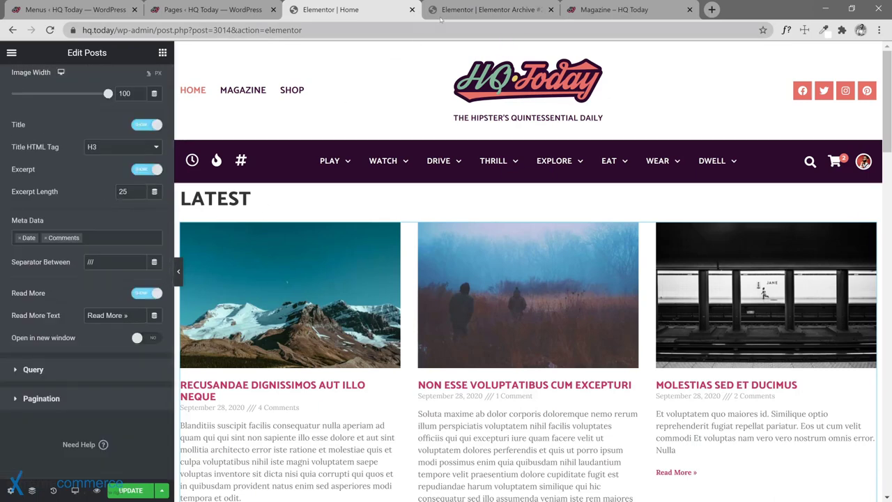
left_click(439, 16)
scroll(74, 219, "down", 3)
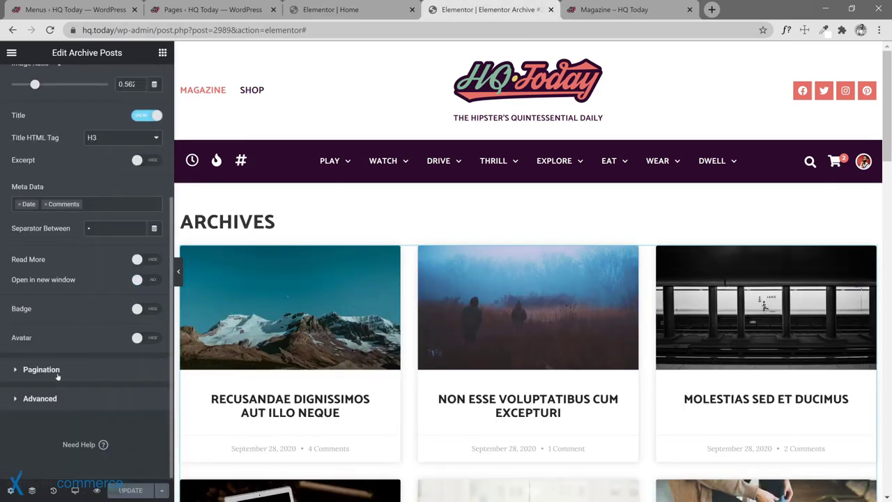
left_click(330, 9)
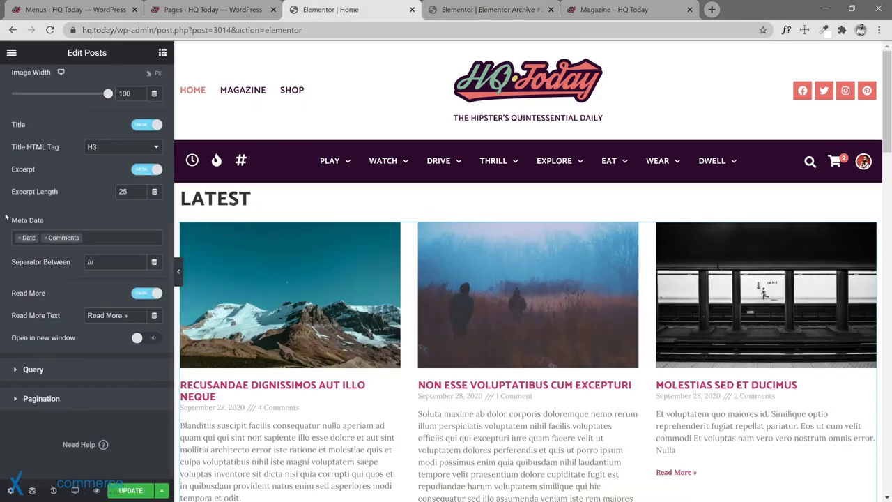
scroll(68, 209, "up", 4)
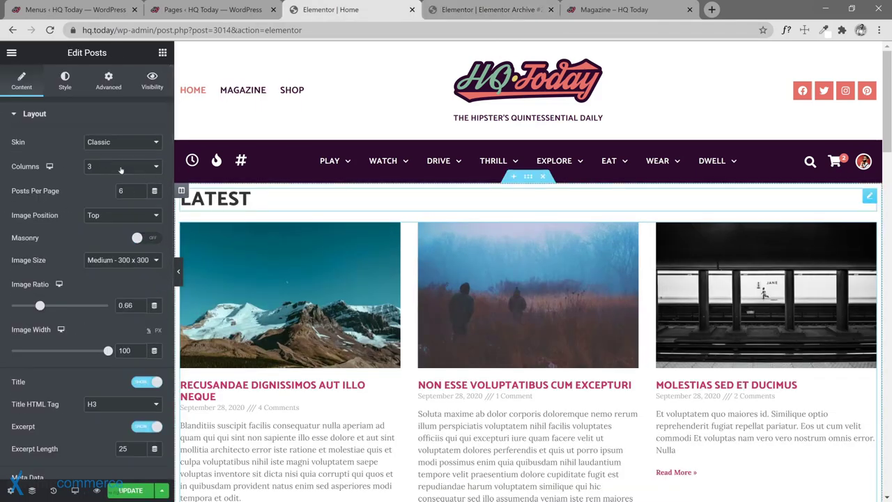
scroll(63, 123, "down", 4)
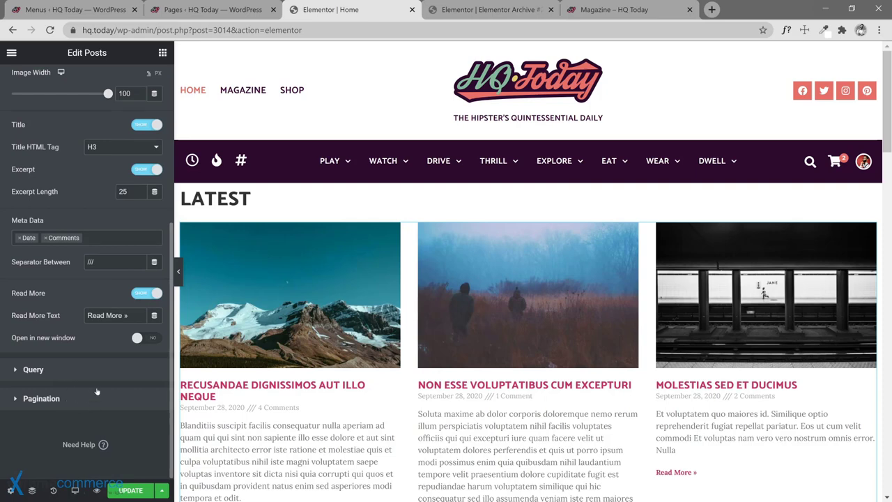
scroll(98, 311, "up", 4)
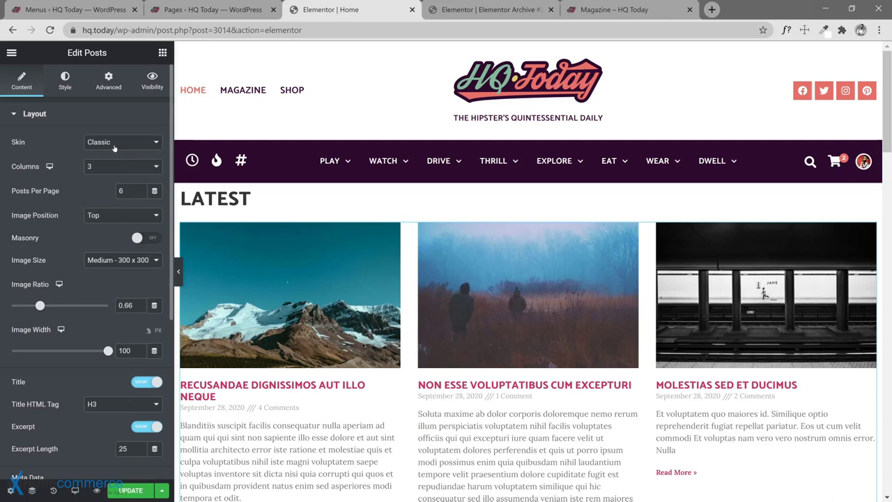
scroll(115, 145, "down", 4)
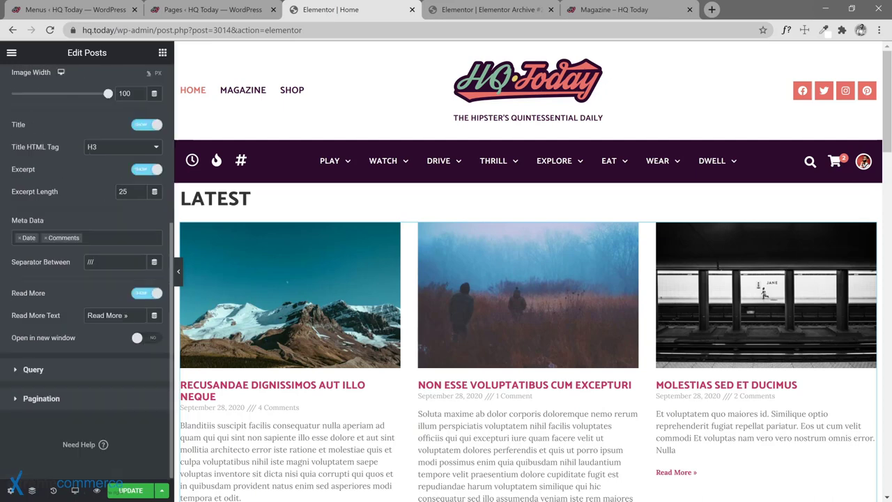
Step: Try Pages and Products as the query source of the Home page's Posts widget
left_click(61, 378)
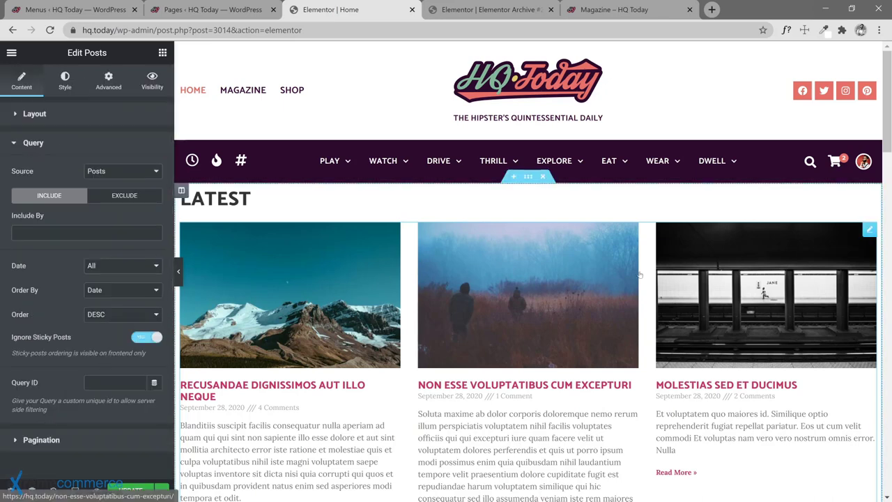
left_click(112, 174)
left_click(116, 207)
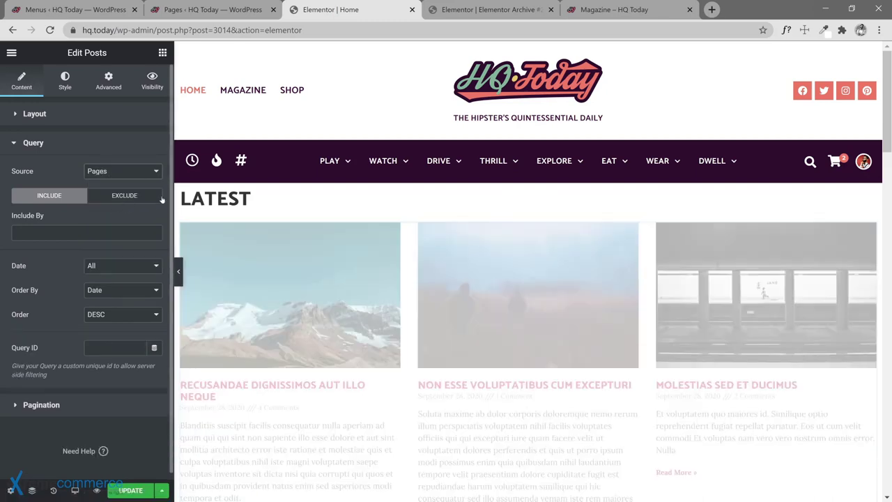
left_click(123, 172)
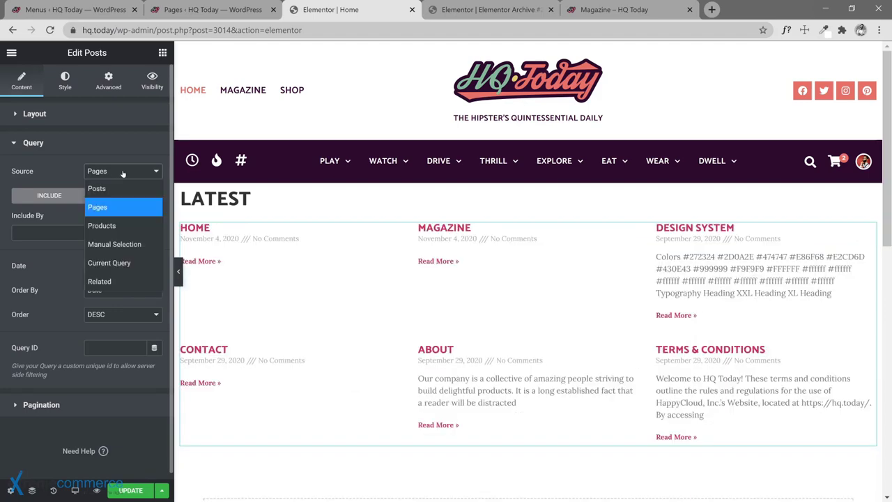
left_click(109, 229)
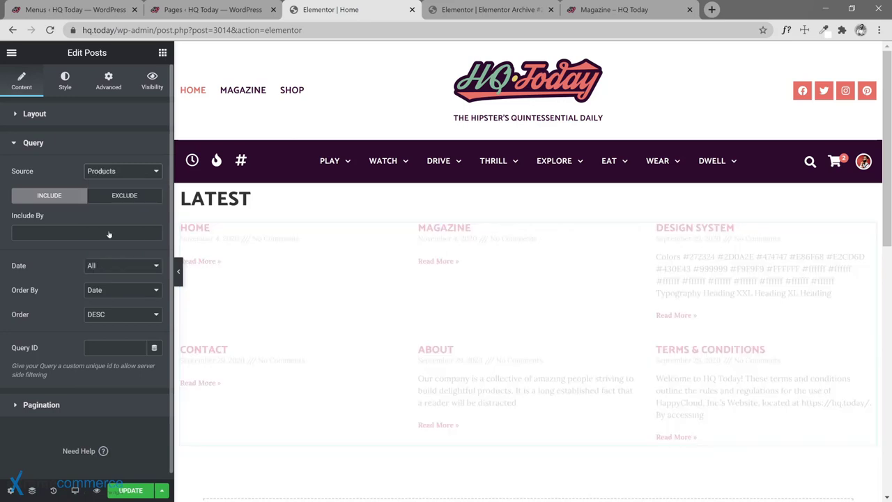
Step: Set the query source to Manual Selection and add the first three different posts found by searching for "Lorem"
left_click(124, 177)
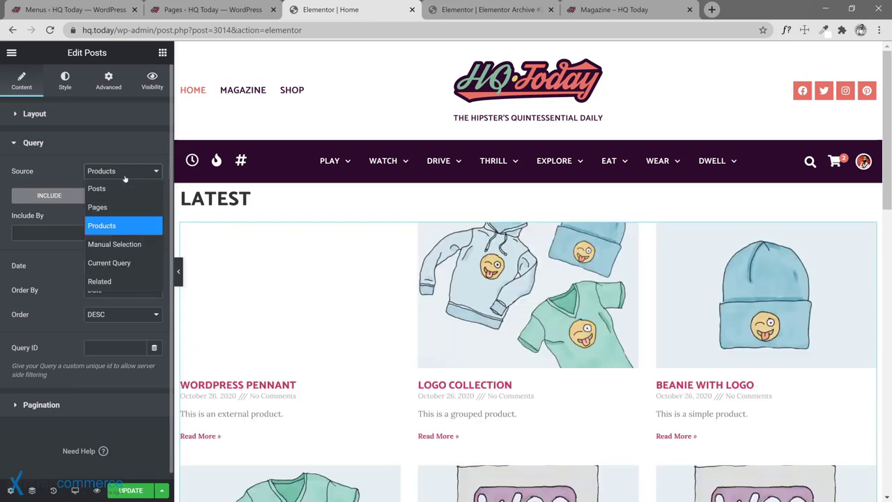
left_click(128, 247)
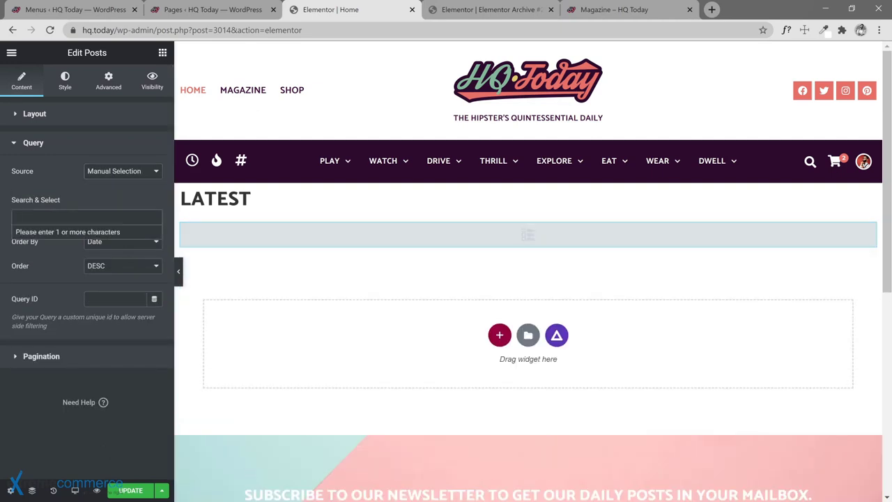
type("Lorem")
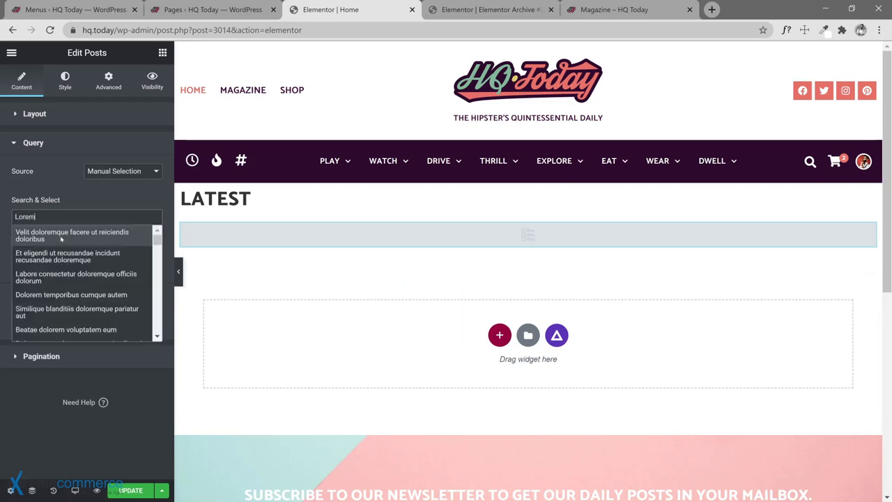
left_click(65, 242)
left_click(27, 229)
type("Lo")
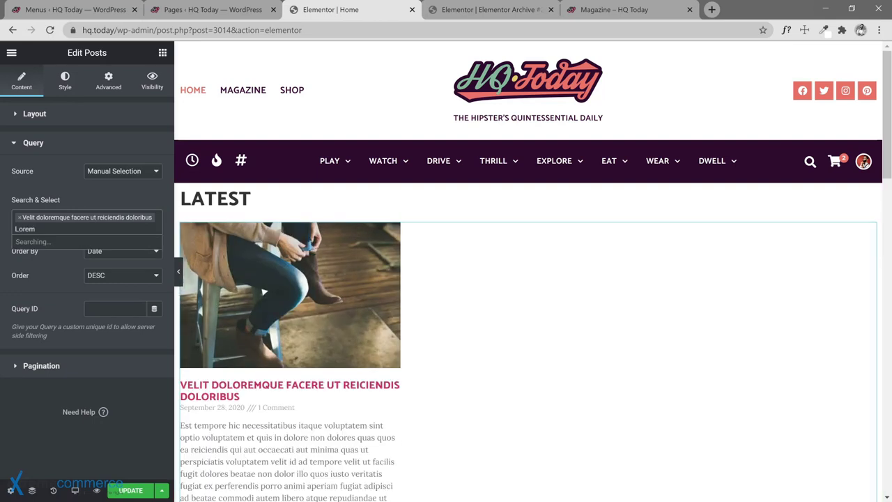
left_click(66, 269)
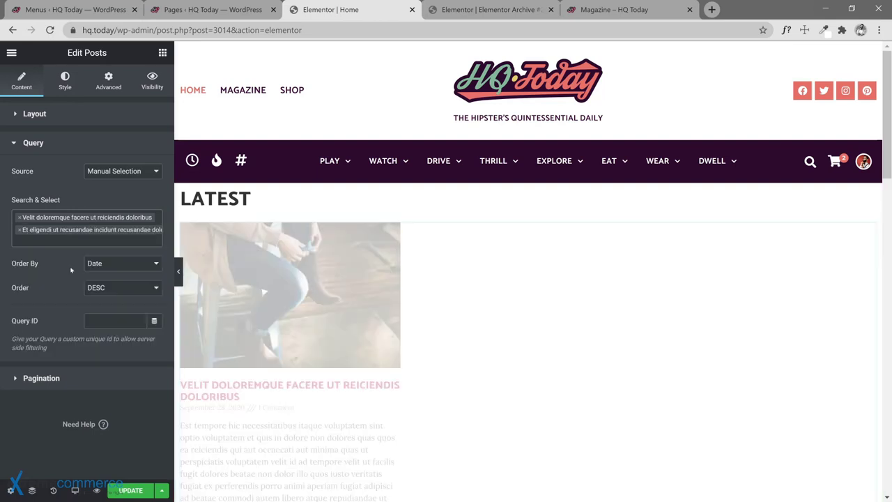
type("Lorem")
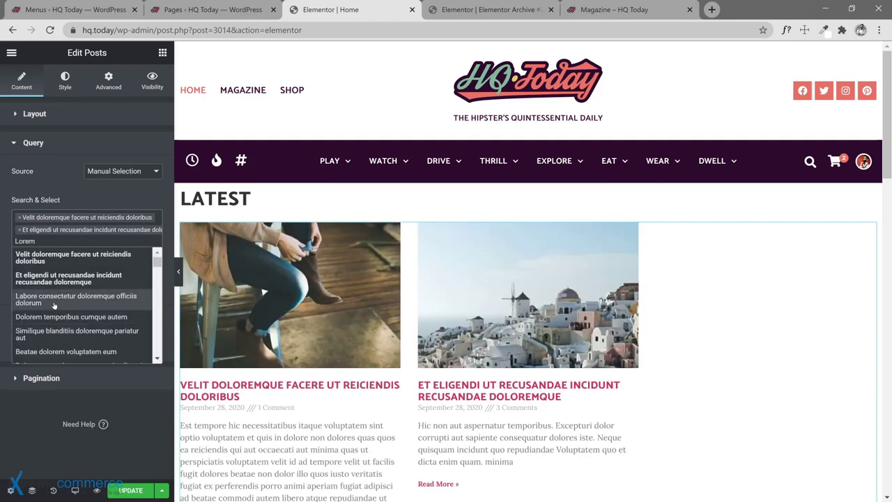
left_click(54, 300)
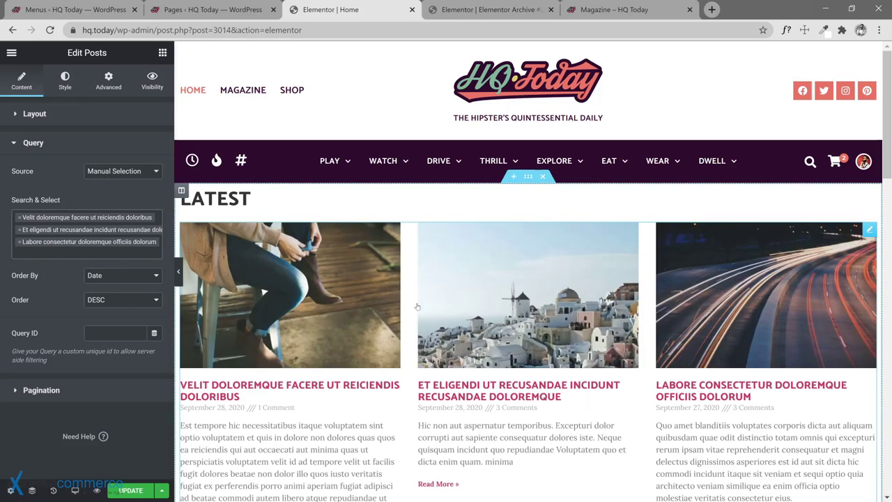
Step: Remove the three manually selected posts, switch the query source to Products and review the resulting grid
left_click(20, 218)
left_click(20, 218)
left_click(20, 218)
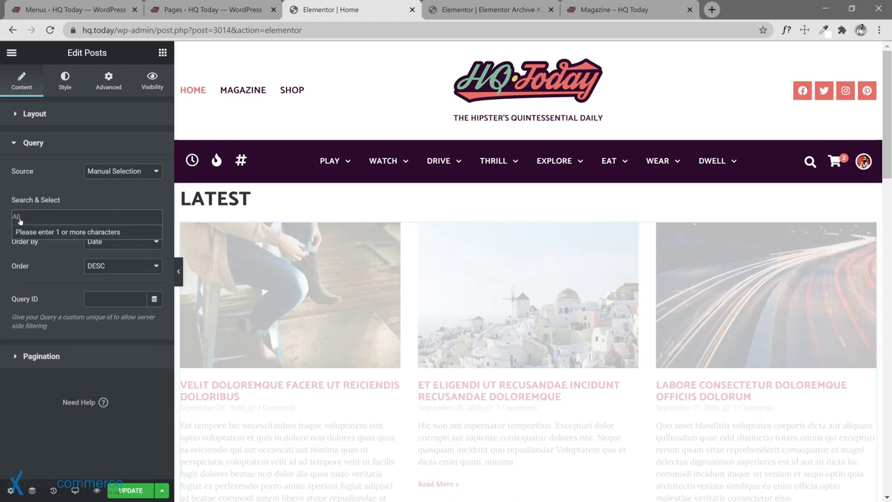
left_click(121, 177)
left_click(123, 172)
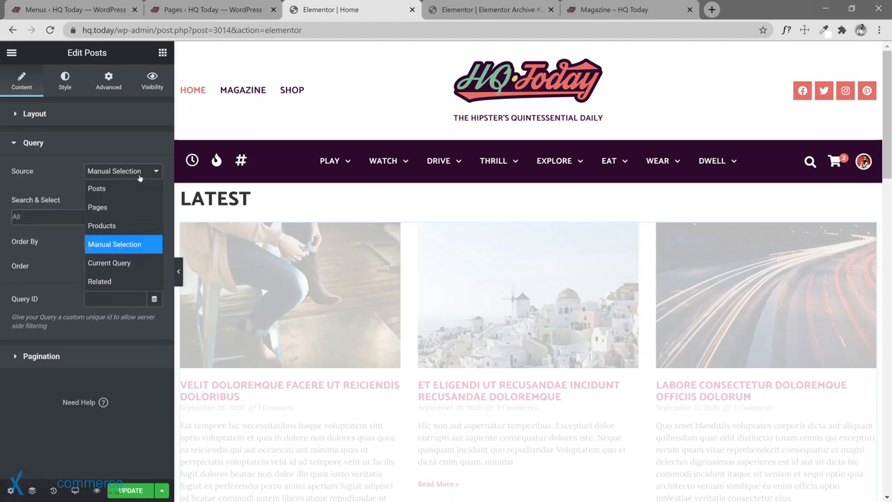
left_click(101, 225)
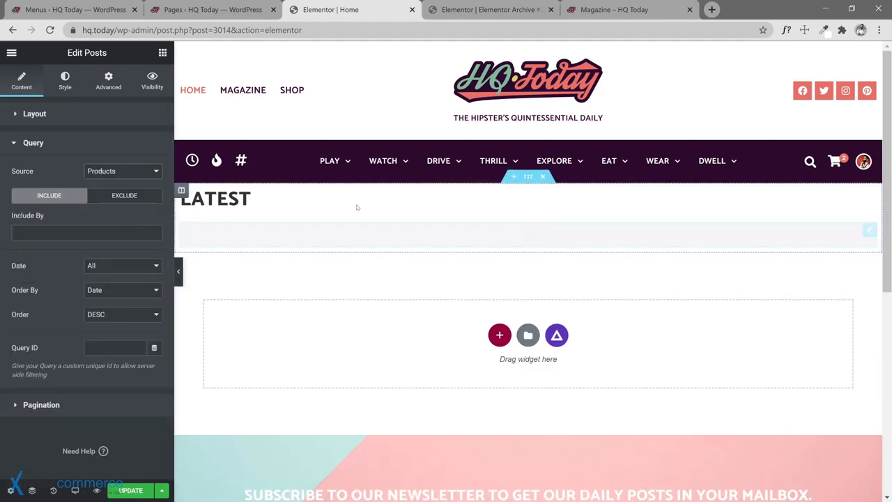
scroll(420, 367, "down", 2)
scroll(420, 367, "down", 5)
scroll(421, 370, "up", 5)
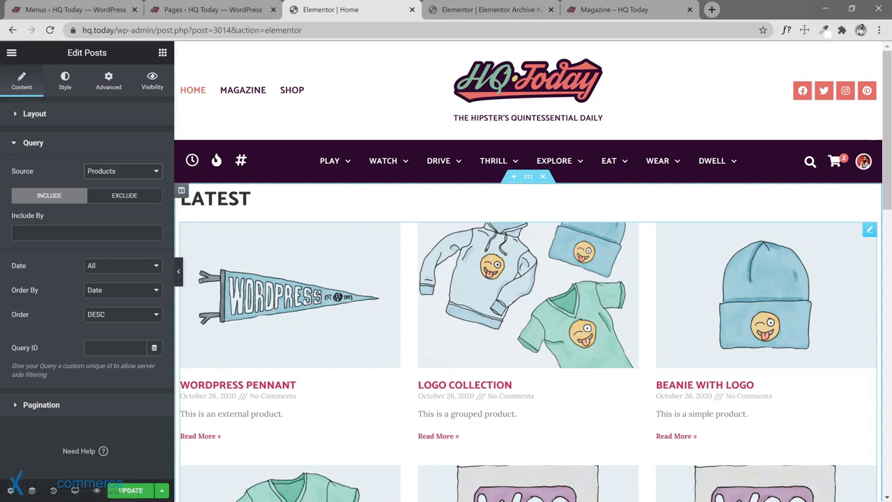
Step: Set the Posts widget's query source to Posts
left_click(88, 120)
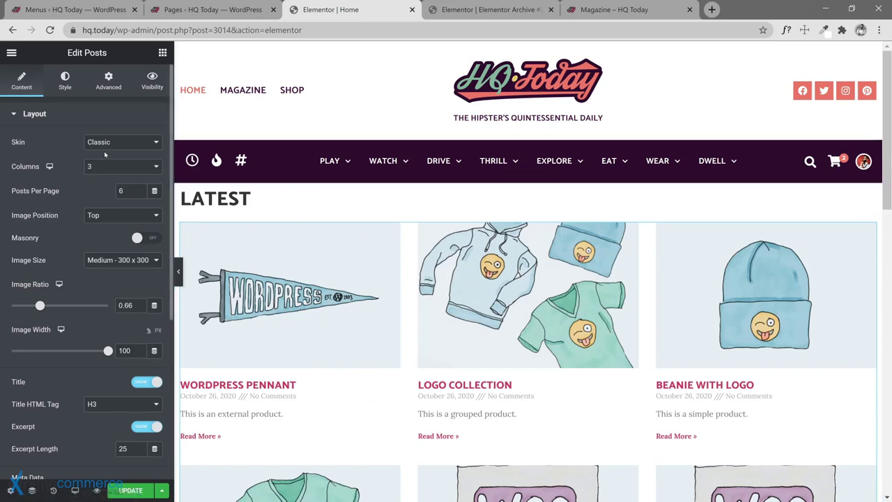
scroll(72, 209, "down", 4)
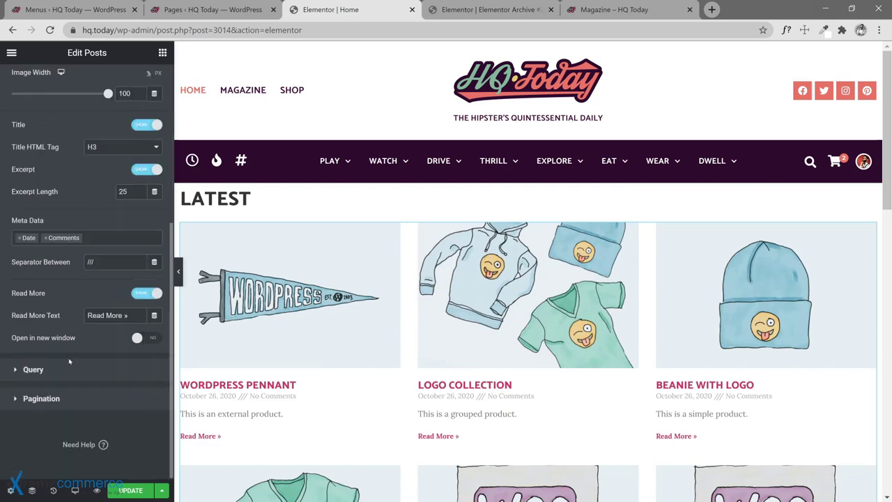
left_click(33, 369)
left_click(131, 176)
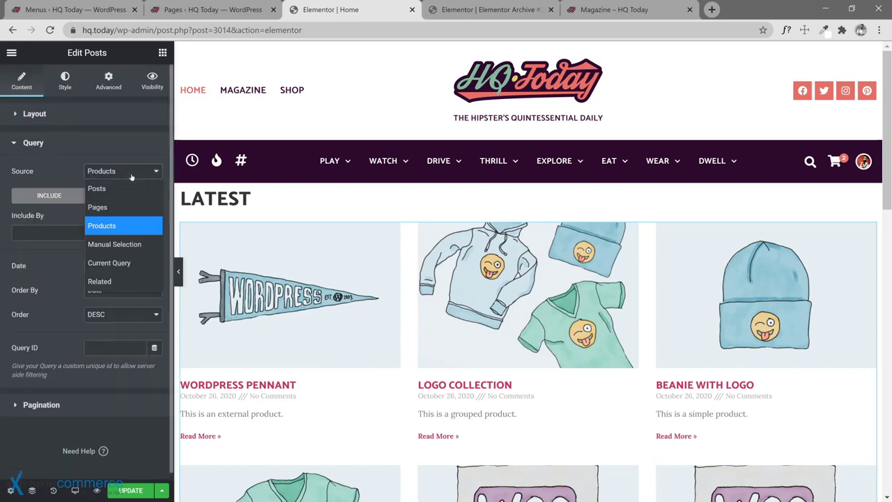
left_click(105, 187)
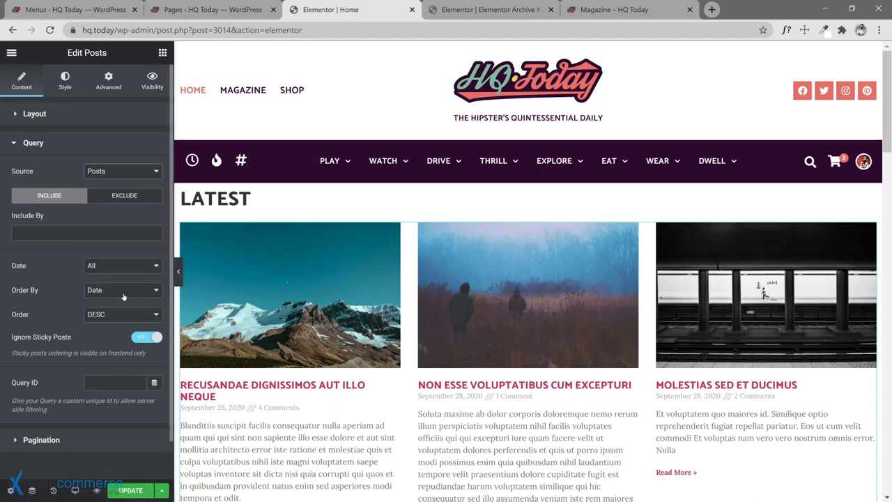
Step: Try limiting the posts query's date range to Past Week and to Past Month
left_click(136, 314)
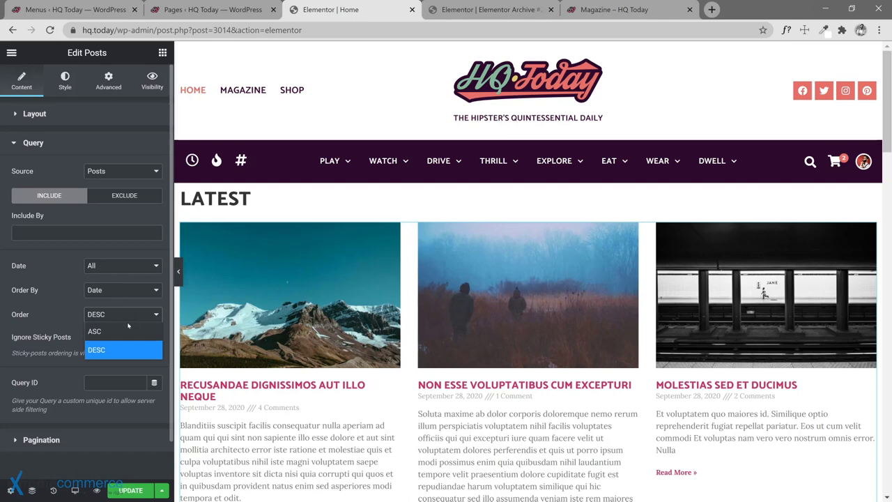
left_click(112, 317)
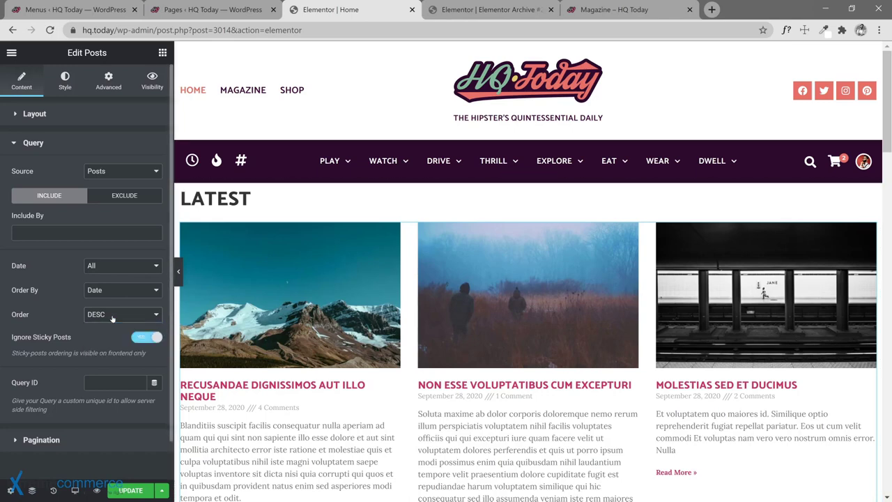
left_click(111, 271)
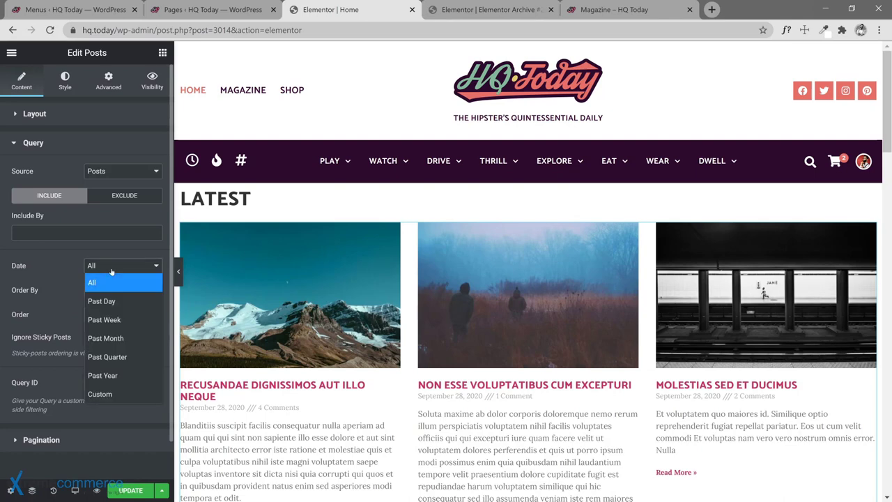
left_click(143, 325)
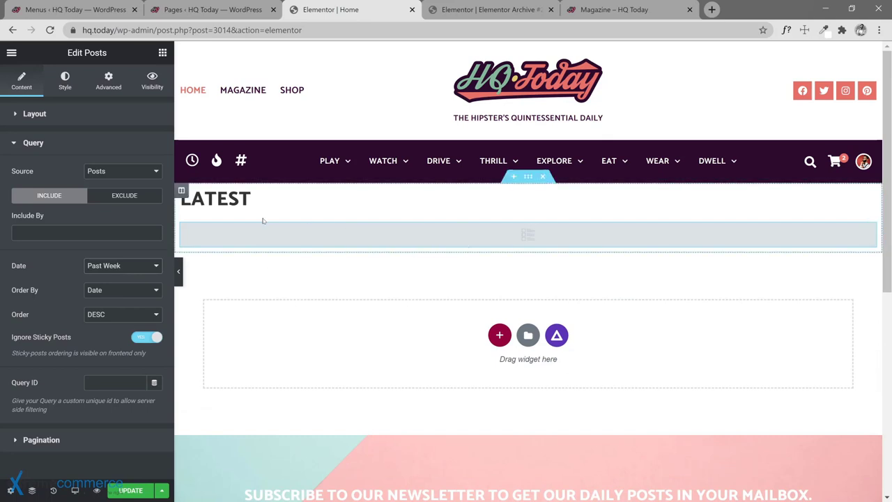
left_click(149, 265)
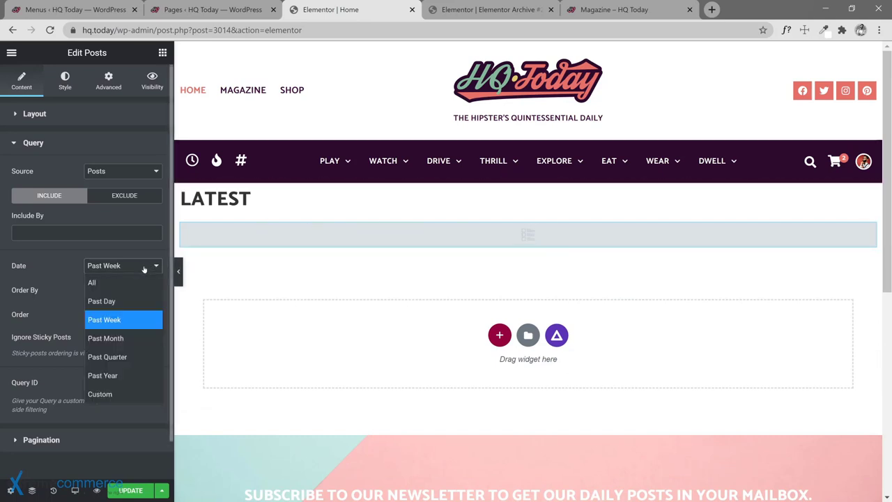
left_click(126, 336)
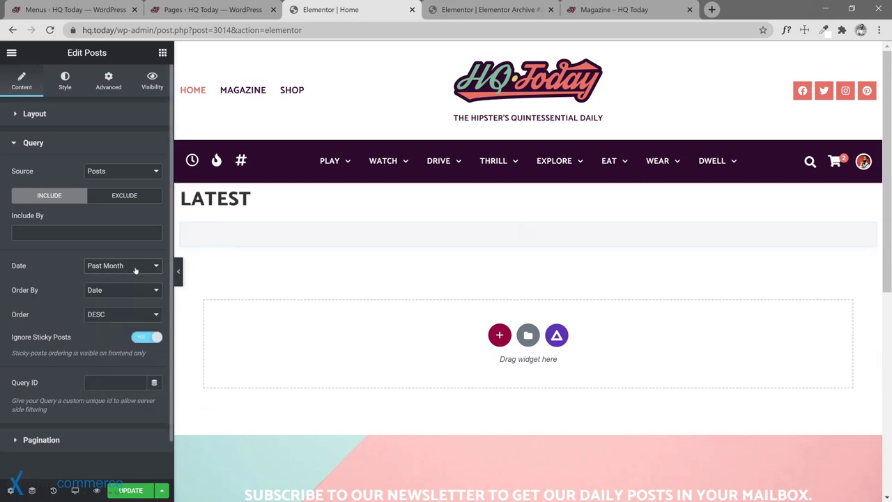
Step: Set the posts query's date range to Past Quarter and review the grid on the page
left_click(136, 270)
left_click(117, 355)
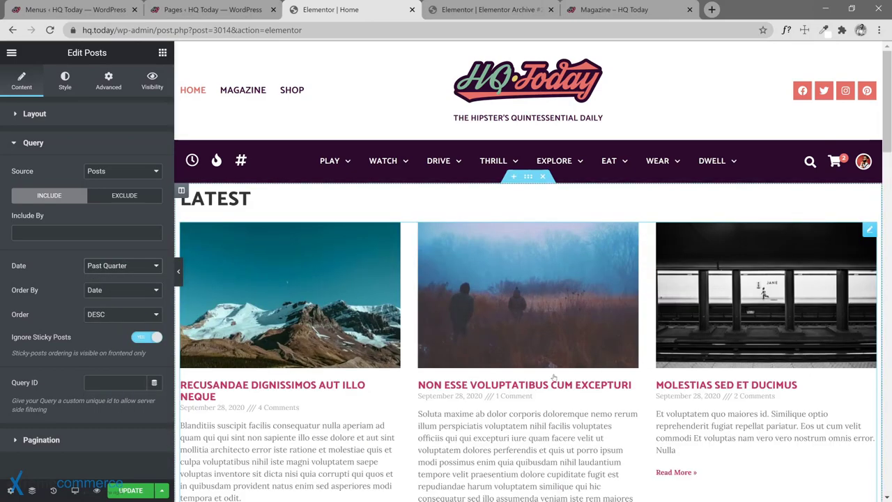
scroll(662, 367, "down", 2)
scroll(662, 367, "down", 10)
scroll(669, 359, "up", 5)
scroll(670, 359, "up", 10)
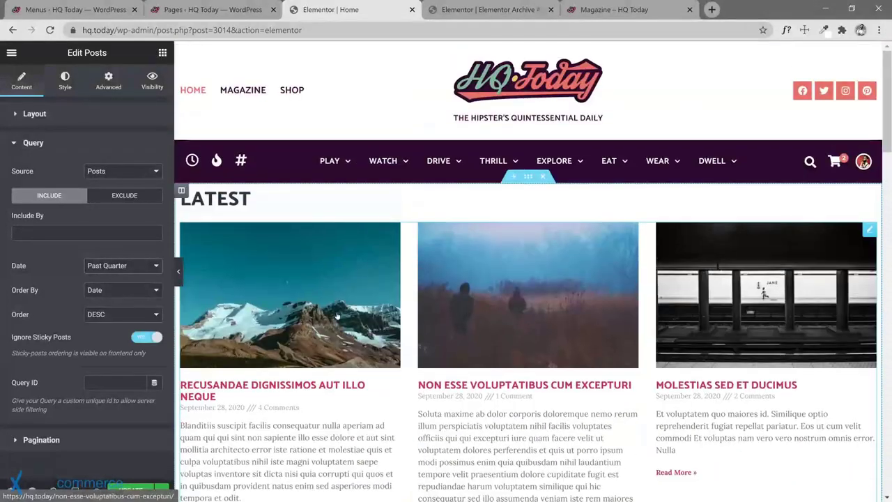
Step: Set the posts query's date range to All
left_click(146, 268)
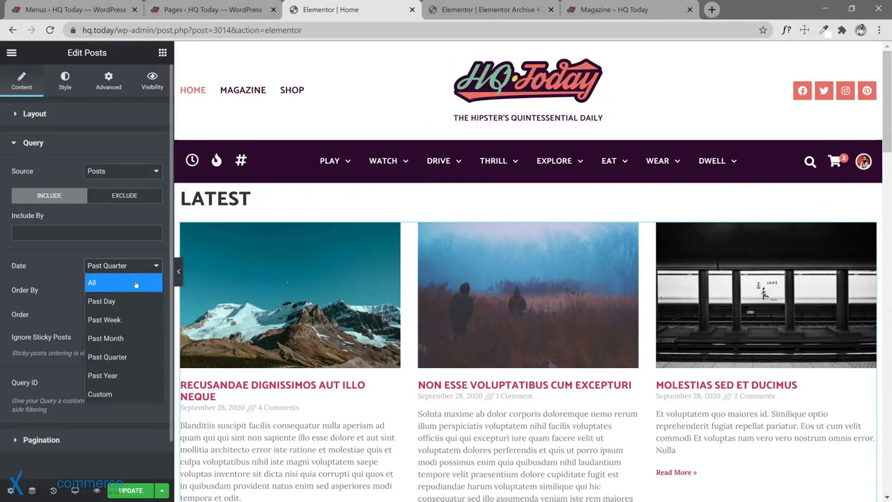
left_click(135, 280)
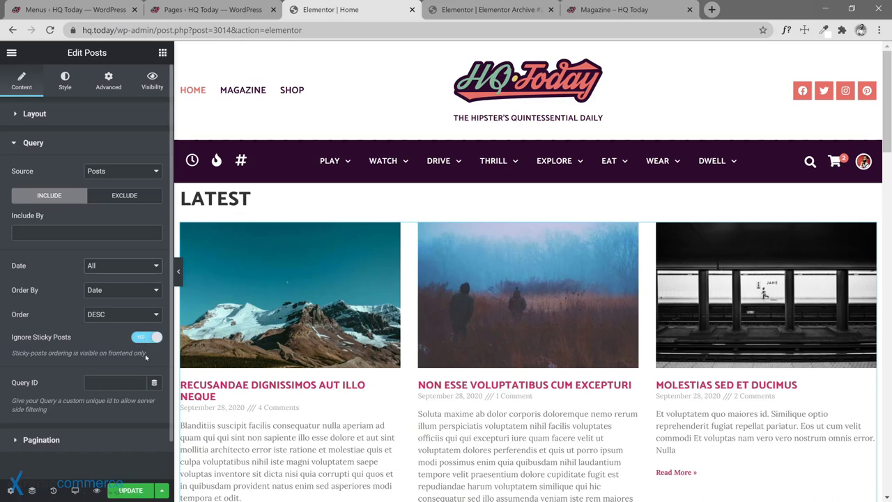
Step: Try Numbers + Previous/Next pagination on the Posts widget
left_click(42, 439)
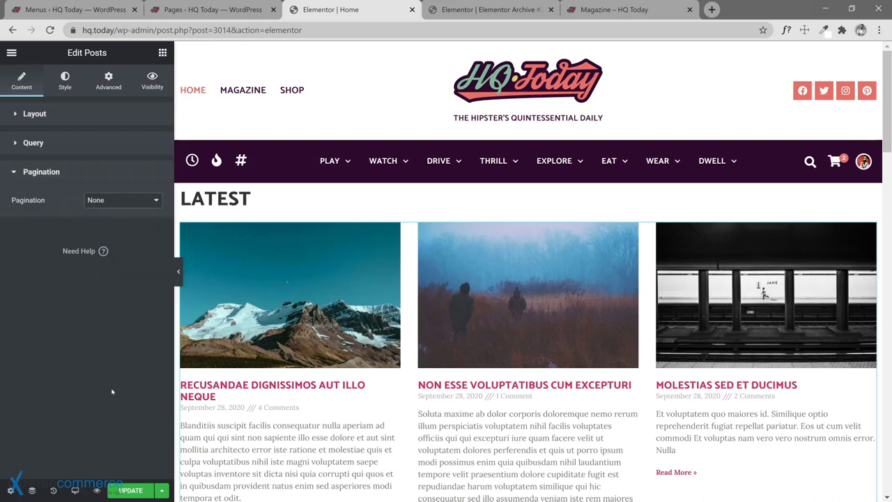
left_click(122, 200)
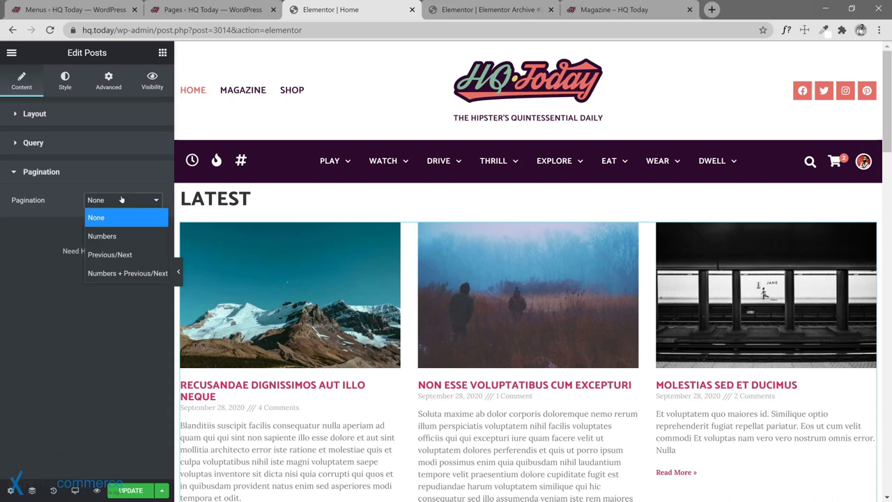
left_click(121, 274)
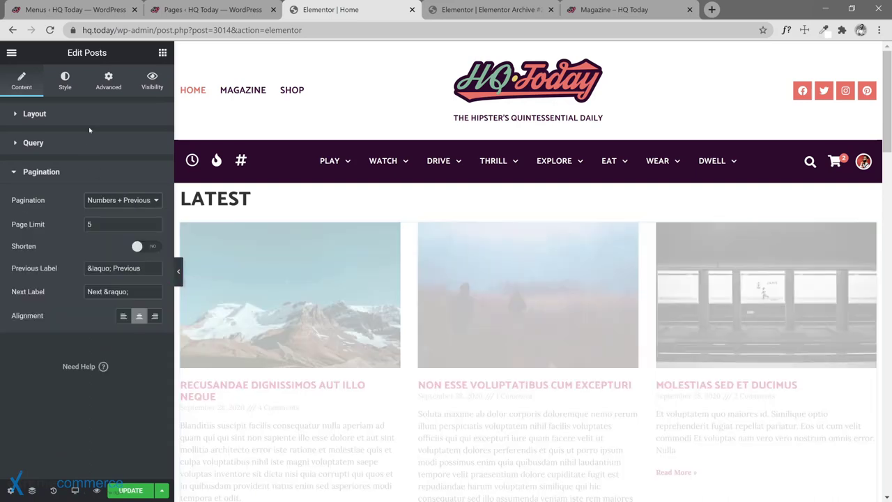
Step: Look through the Posts widget's layout options and check the WordPress Reading Settings for the number of posts shown on blog pages
left_click(87, 117)
scroll(108, 355, "down", 5)
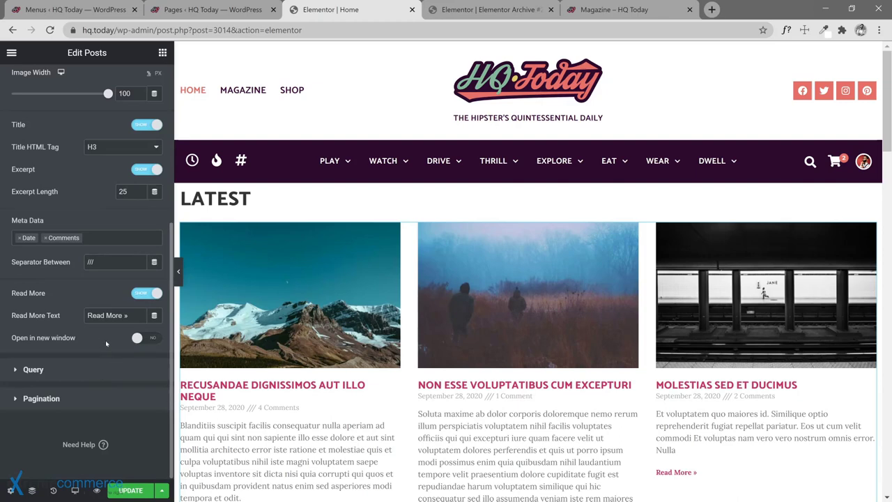
scroll(106, 340, "up", 5)
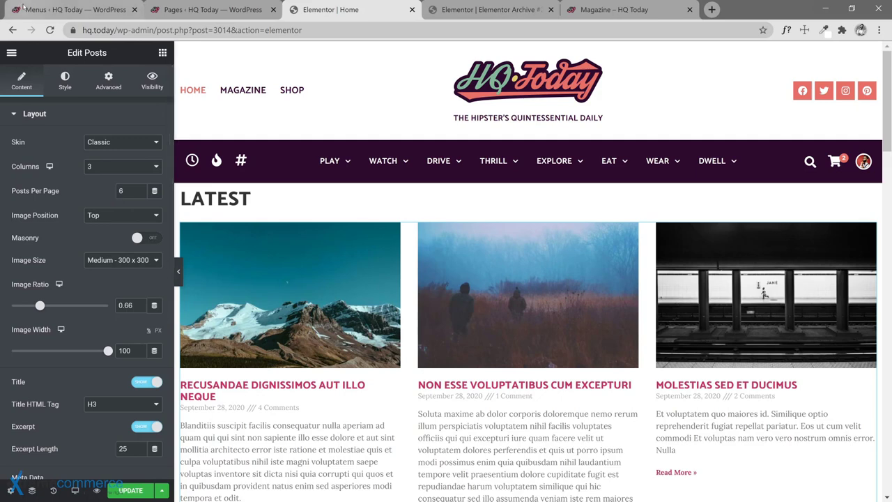
left_click(69, 10)
scroll(140, 418, "down", 1)
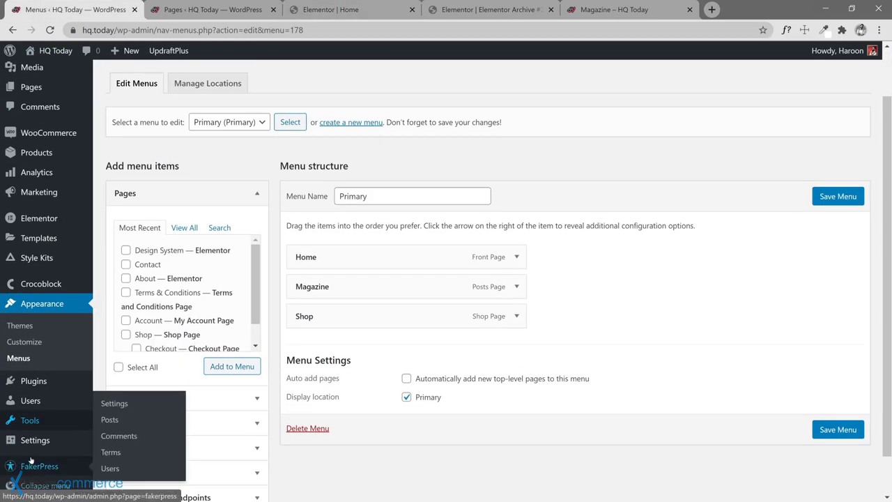
mouse_move(39, 439)
left_click(114, 341)
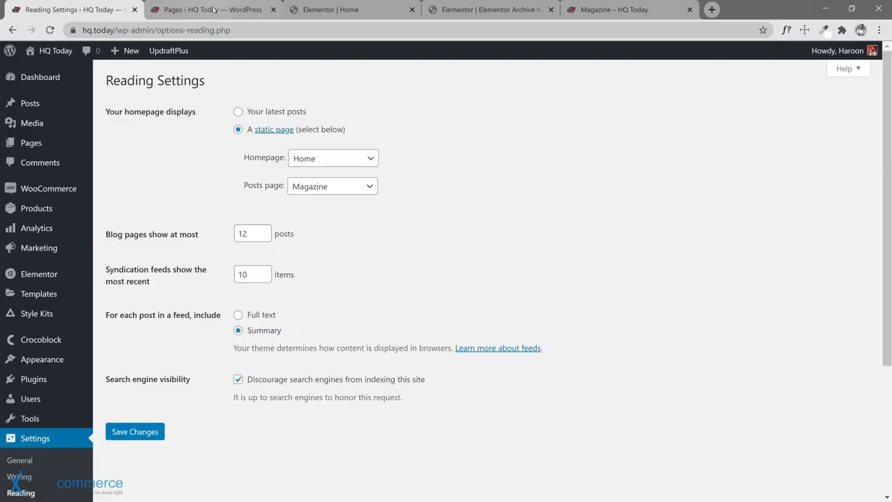
left_click(209, 10)
left_click(327, 9)
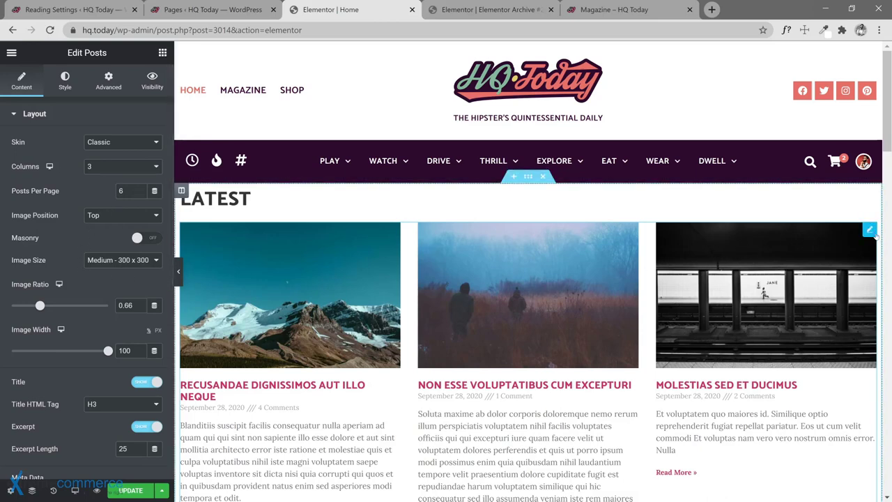
Step: Try 9 posts per page in the Latest posts grid
left_click(126, 190)
scroll(439, 293, "down", 7)
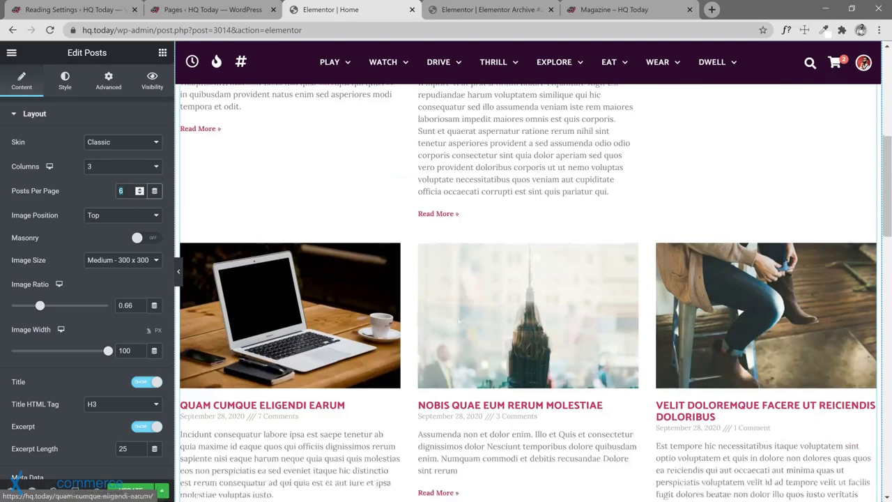
scroll(438, 293, "up", 4)
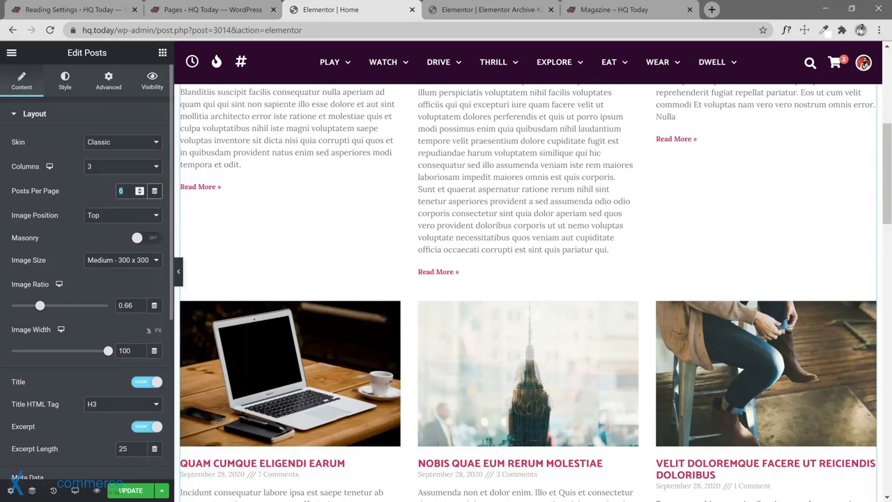
type("9")
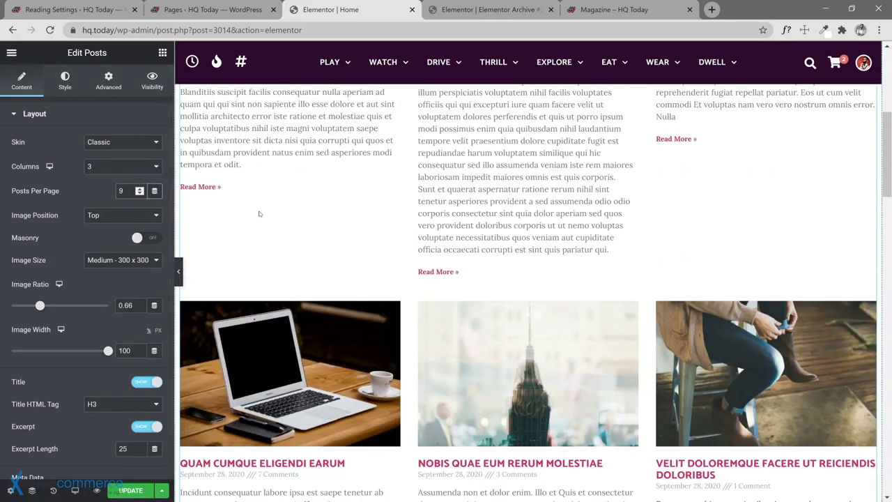
Step: Set the Classic-skin posts grid to 4 columns with 8 posts per page and review it on the page
left_click(101, 167)
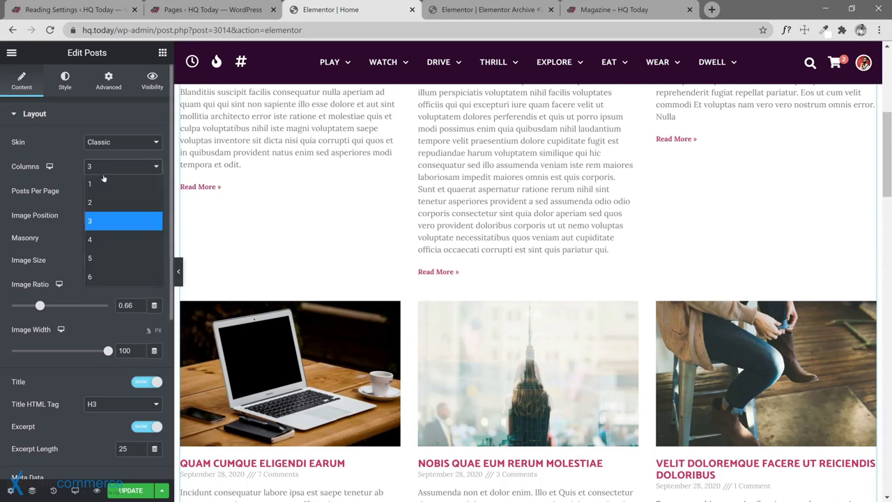
left_click(98, 239)
key("Tab")
type("8")
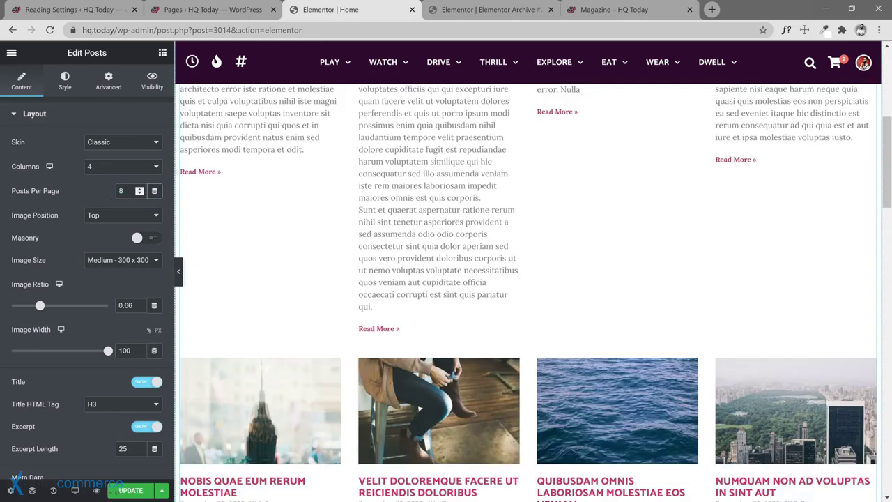
scroll(491, 271, "down", 5)
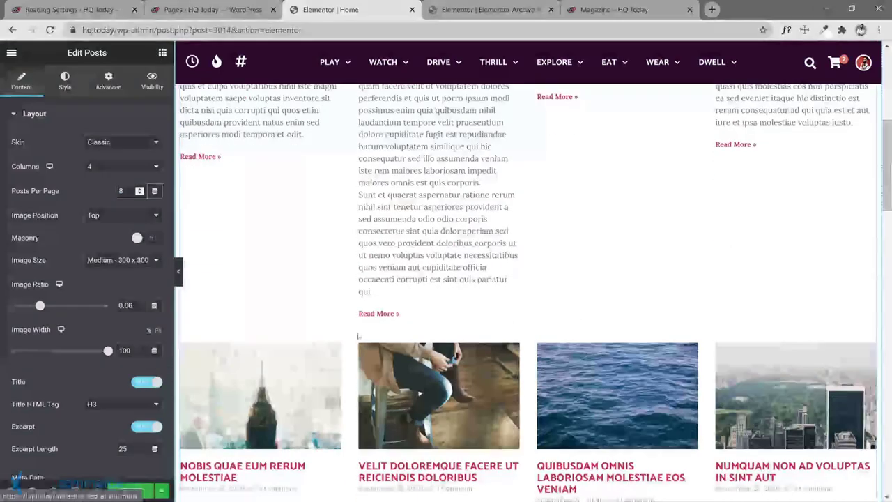
scroll(593, 382, "down", 2)
scroll(593, 382, "down", 10)
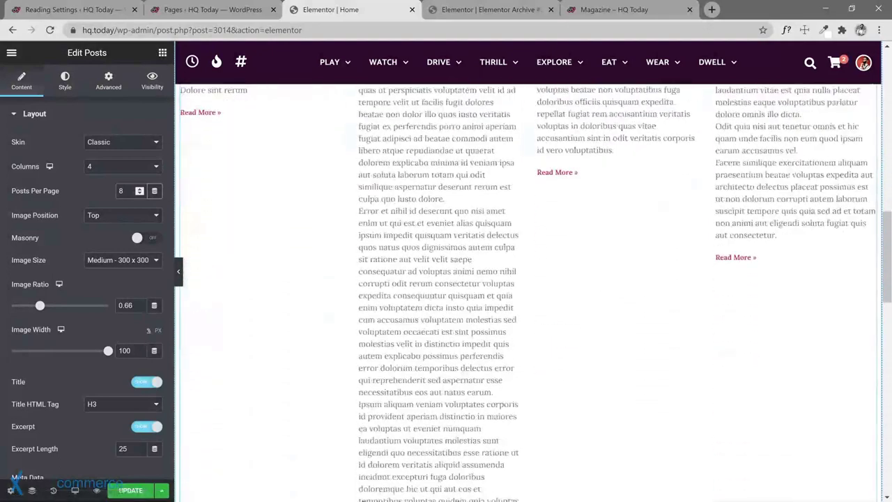
scroll(533, 352, "down", 5)
scroll(496, 324, "up", 3)
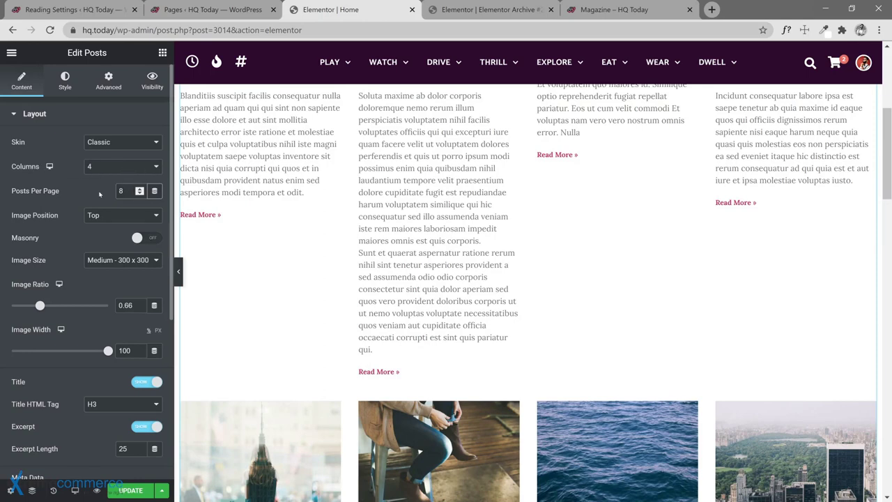
Step: Set the Posts widget's pagination to None and review the whole grid on the page
scroll(87, 361, "down", 5)
left_click(62, 402)
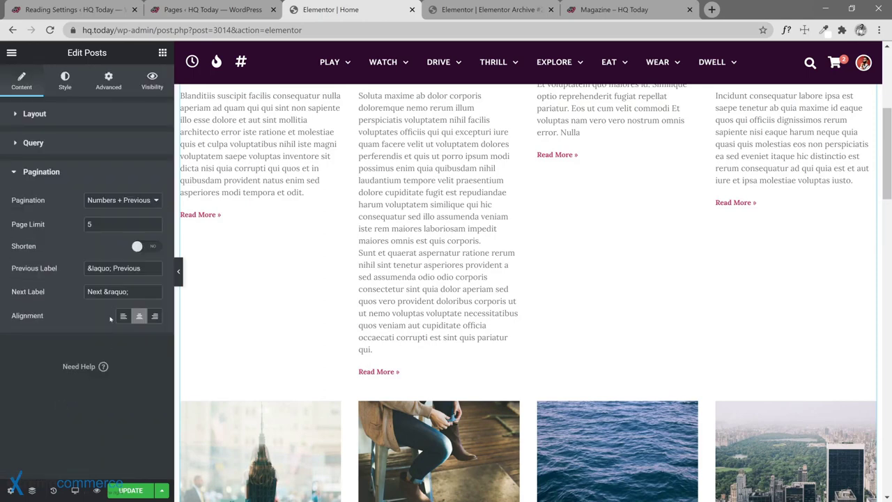
left_click(114, 202)
left_click(111, 214)
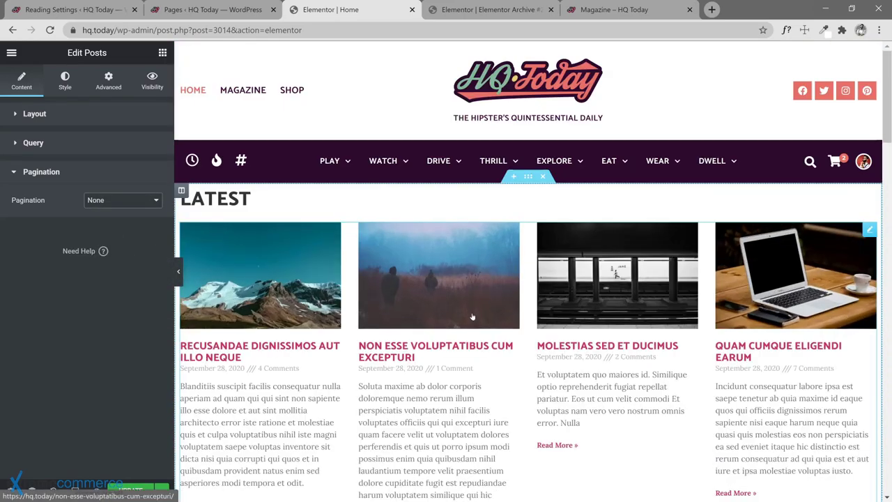
scroll(420, 333, "down", 8)
scroll(513, 341, "down", 10)
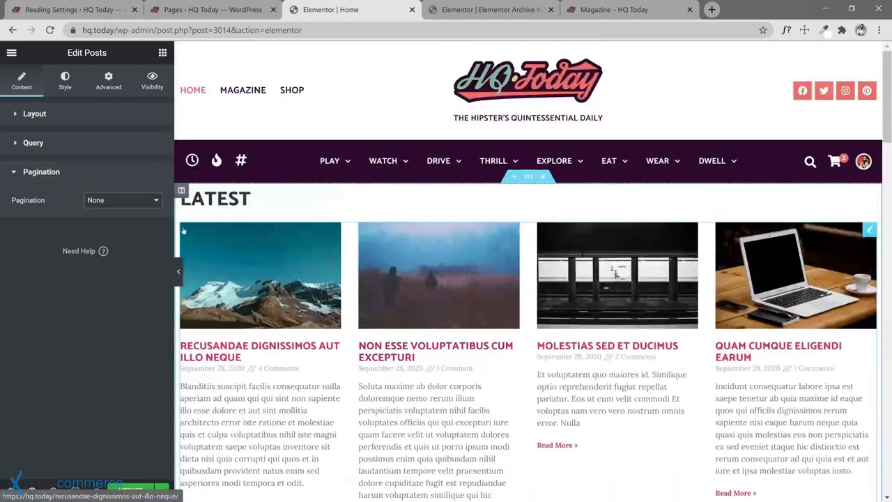
Step: Switch the Posts widget's skin to Cards
left_click(65, 84)
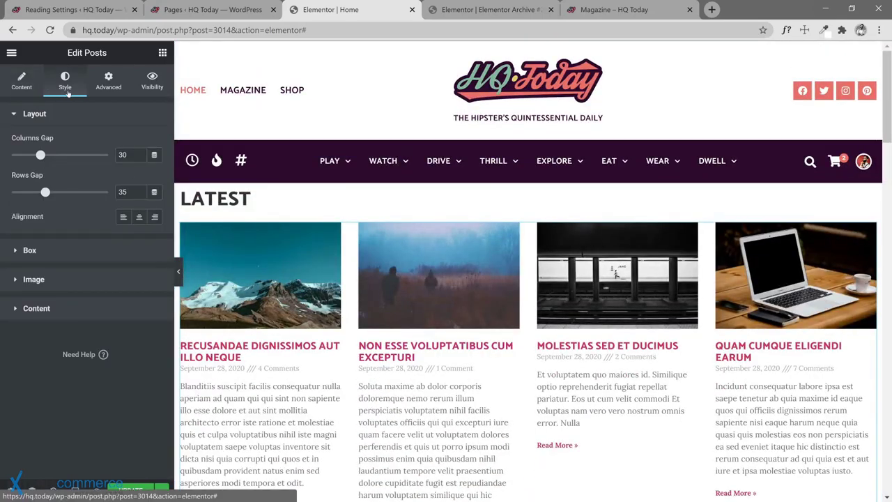
left_click(21, 83)
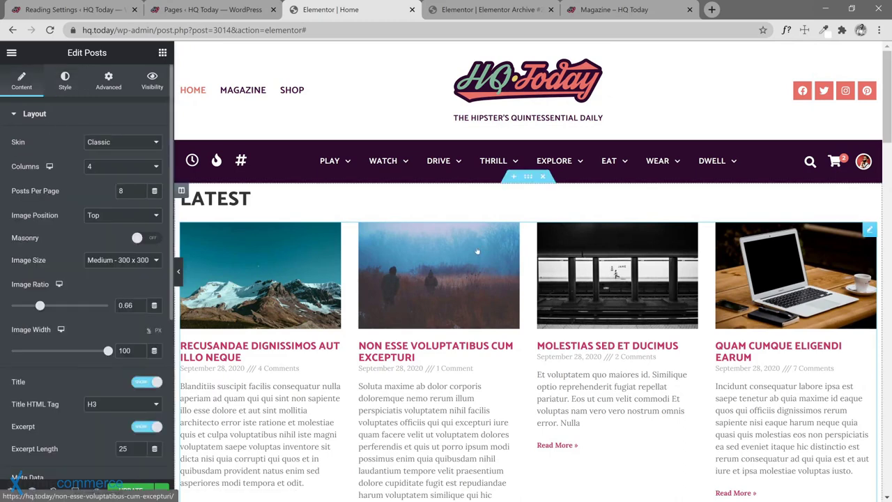
left_click(122, 142)
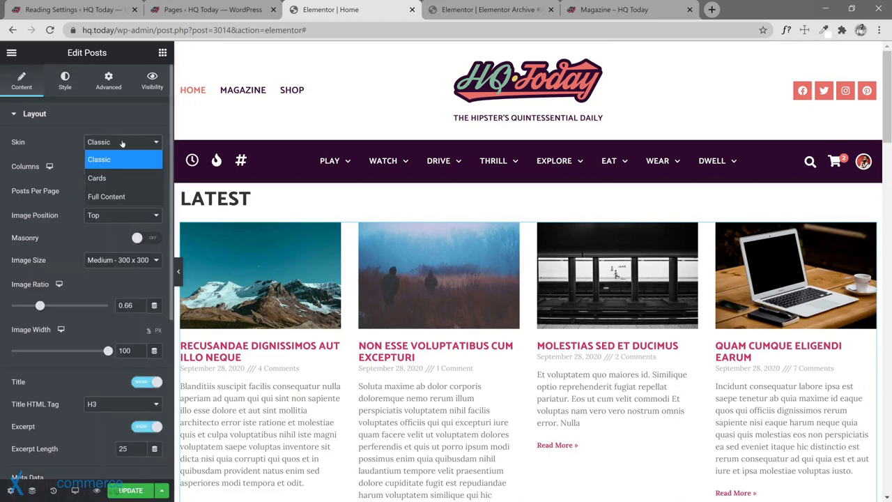
left_click(114, 179)
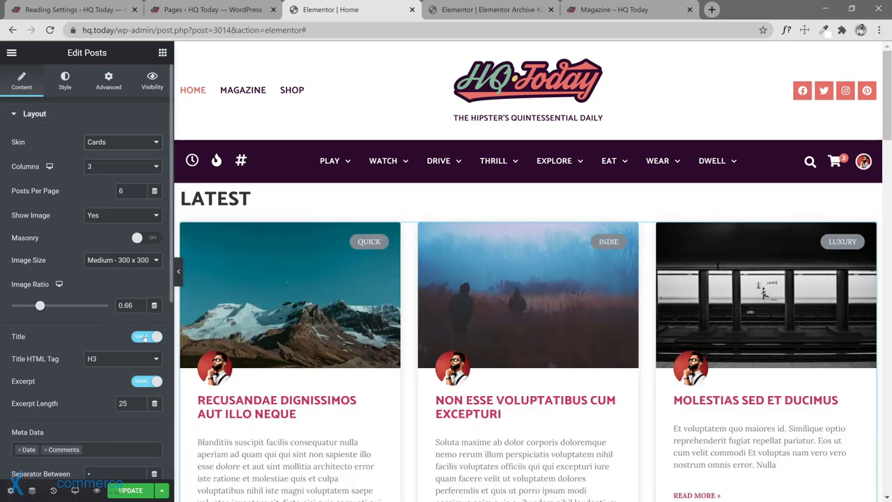
Step: Hide the excerpt on the post cards and look over the remaining layout options
left_click(146, 381)
scroll(53, 303, "down", 4)
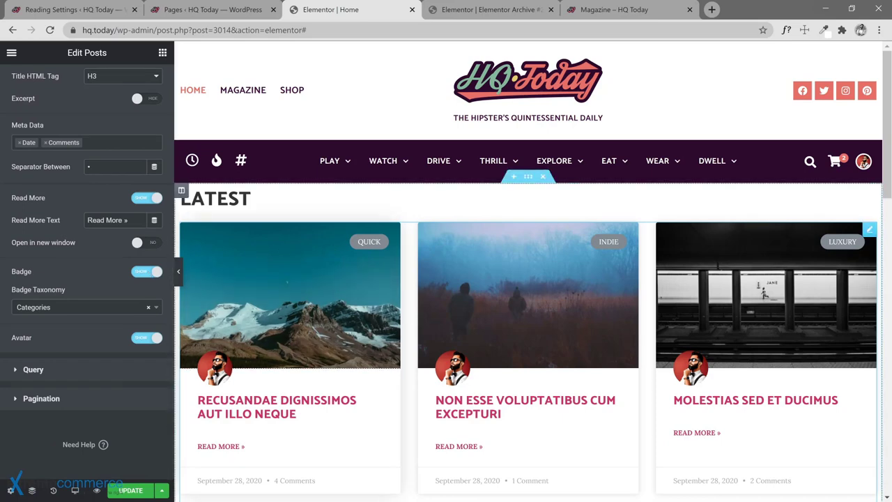
scroll(90, 161, "up", 2)
scroll(90, 162, "up", 3)
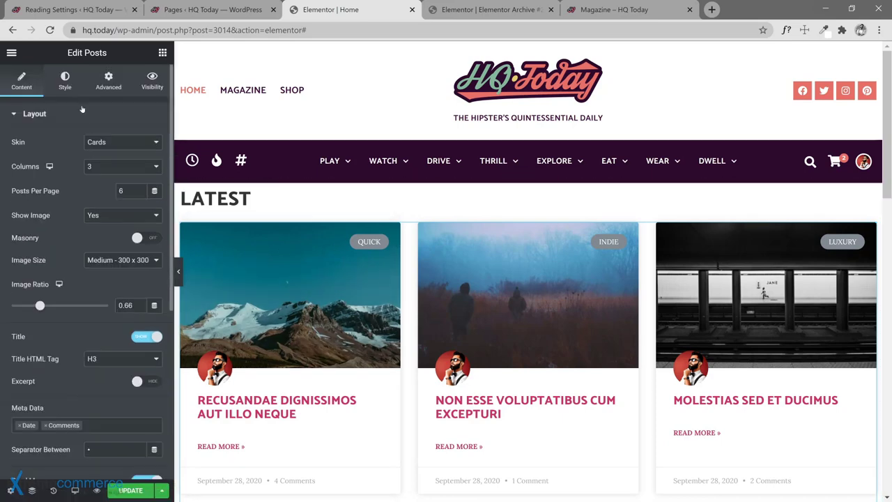
Step: Examine the Posts widget's style options for the card and for the title, meta and Read More content
left_click(68, 87)
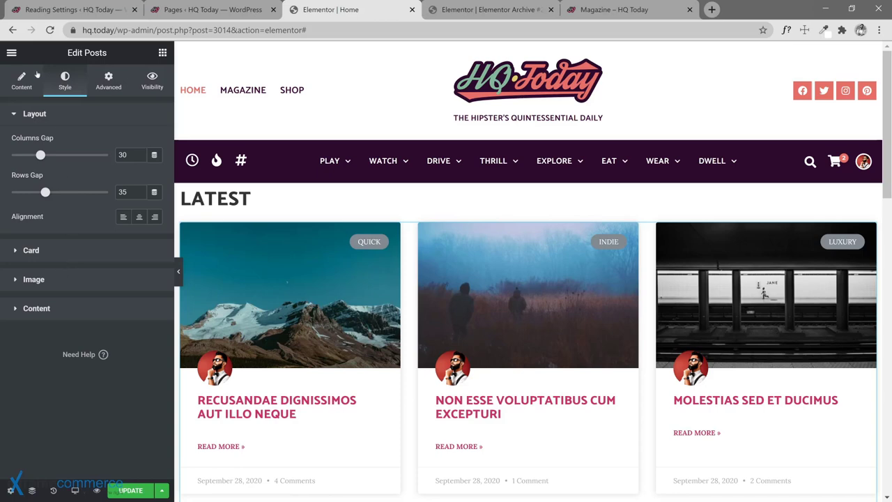
left_click(68, 252)
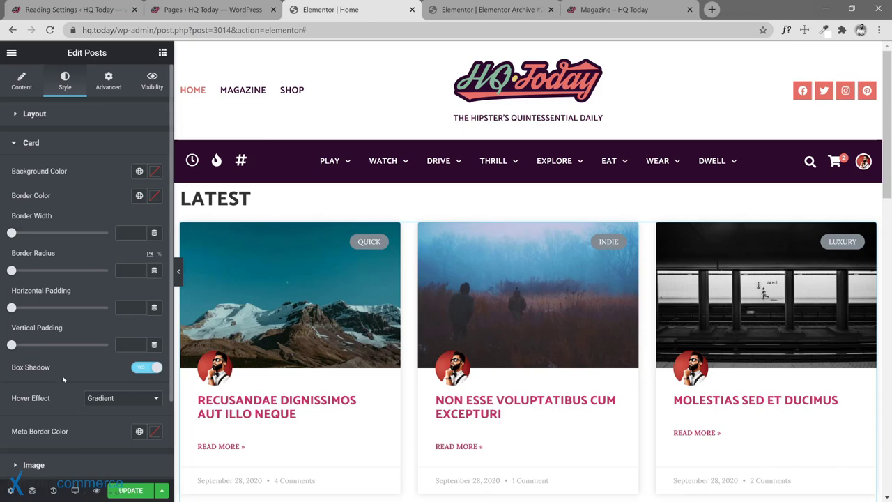
scroll(63, 381, "down", 2)
scroll(74, 352, "up", 2)
scroll(75, 352, "down", 2)
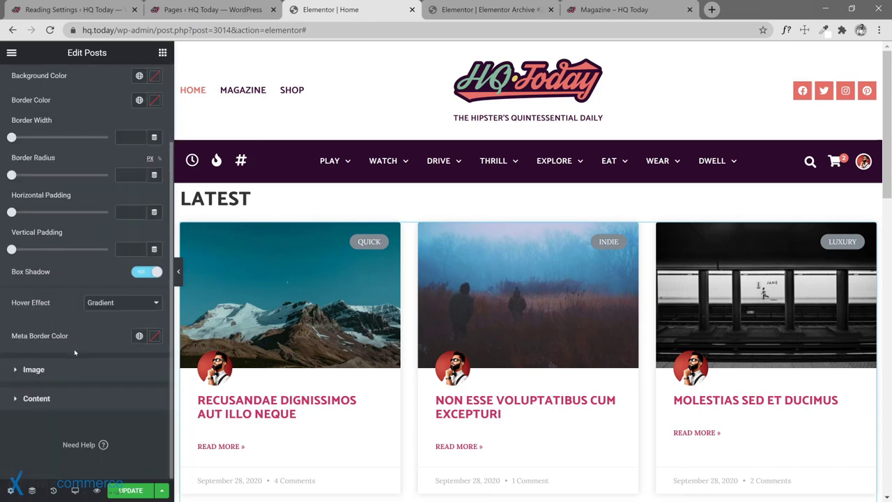
left_click(62, 397)
scroll(111, 364, "down", 1)
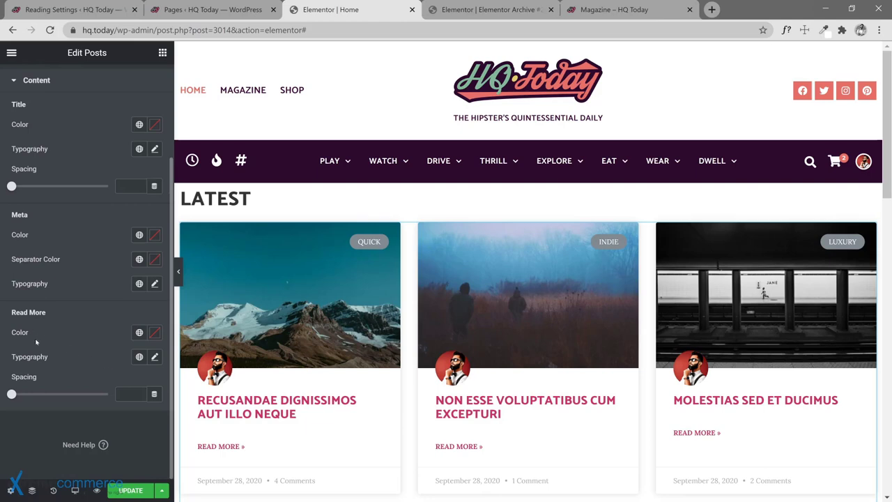
scroll(49, 240, "up", 2)
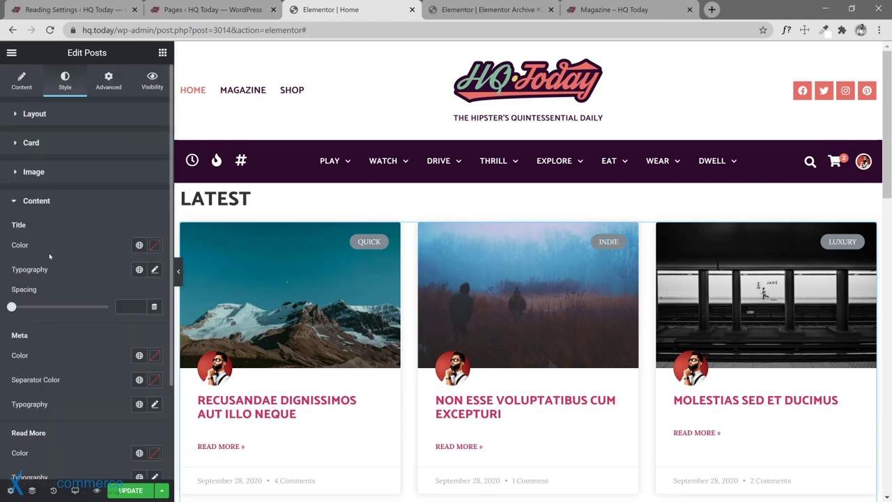
left_click(63, 150)
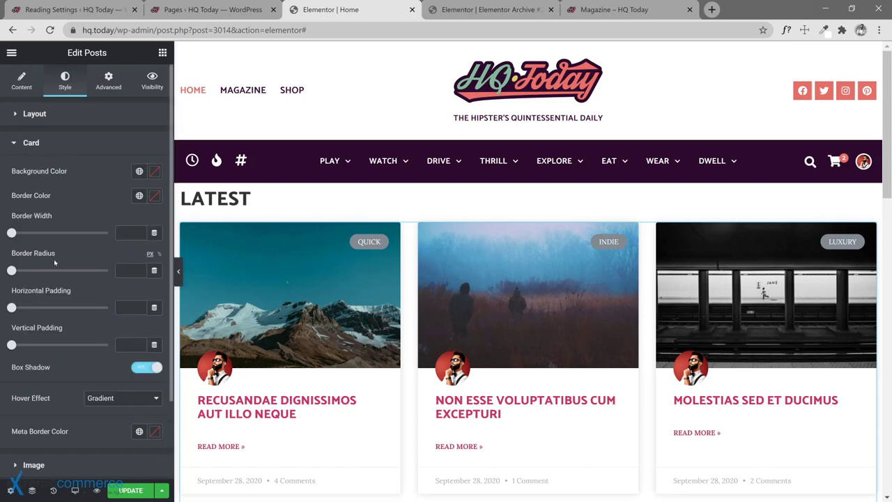
scroll(67, 392, "down", 2)
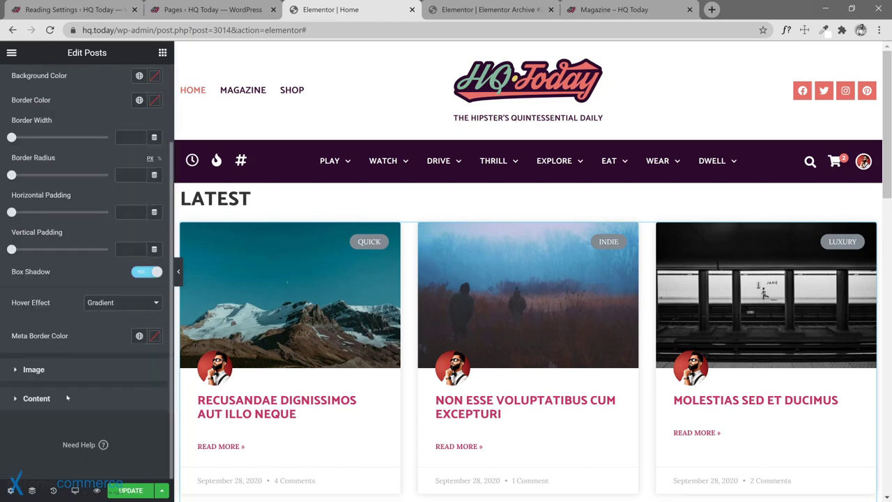
Step: Set the post badge's background color to the global Accent color
left_click(69, 368)
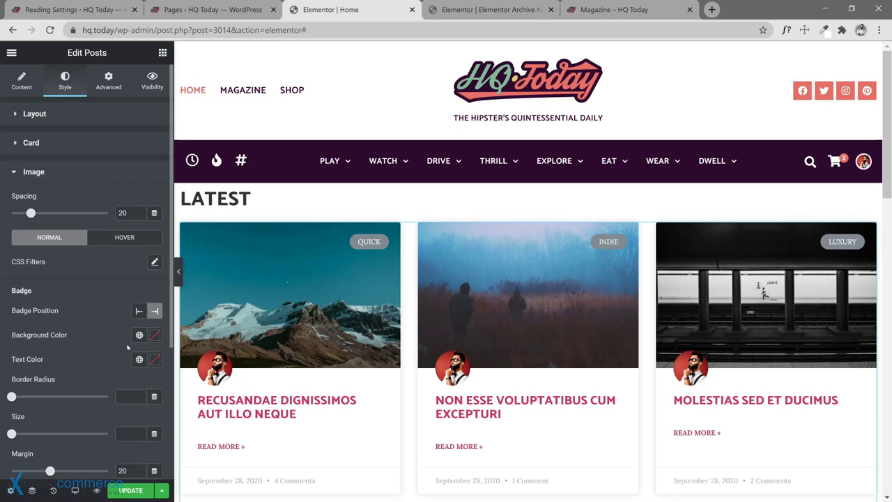
scroll(94, 254, "down", 4)
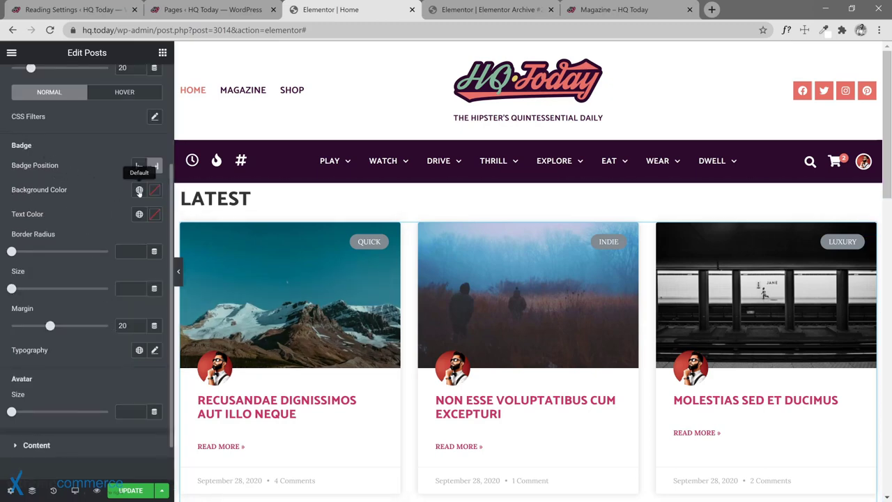
left_click(139, 191)
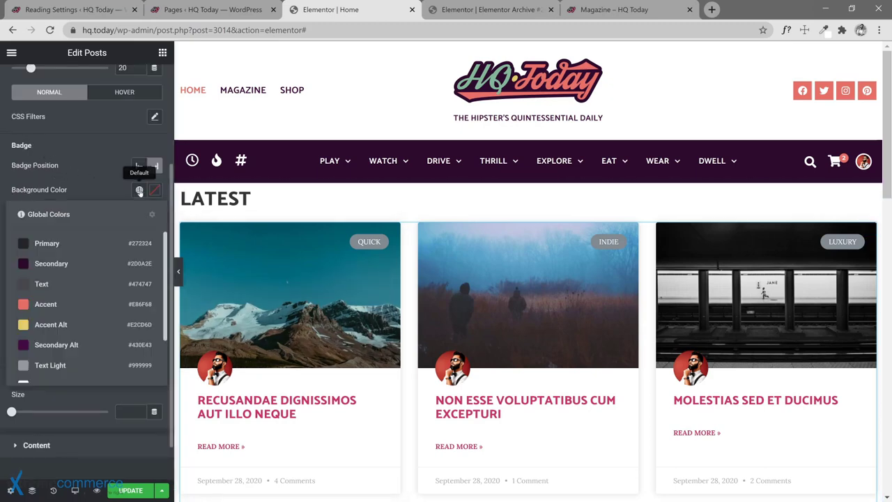
left_click(32, 306)
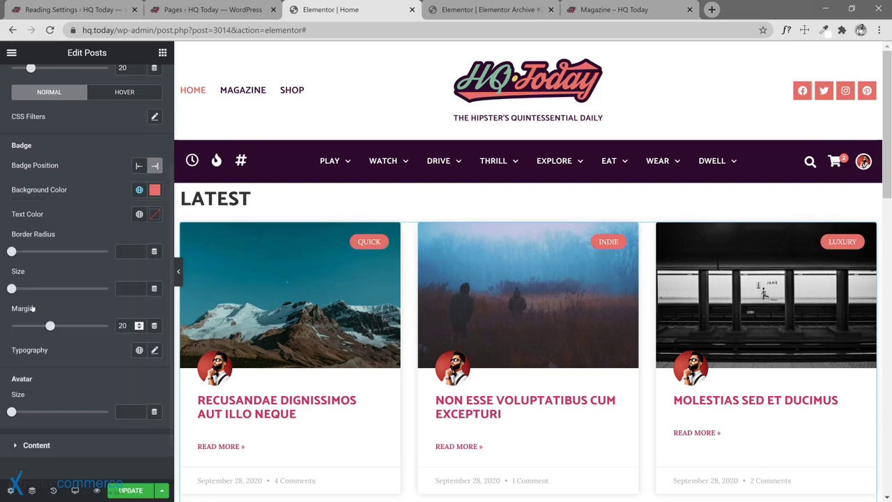
Step: Set the badge background color of the Posts widget to the Blank global color
left_click(139, 190)
scroll(82, 293, "down", 2)
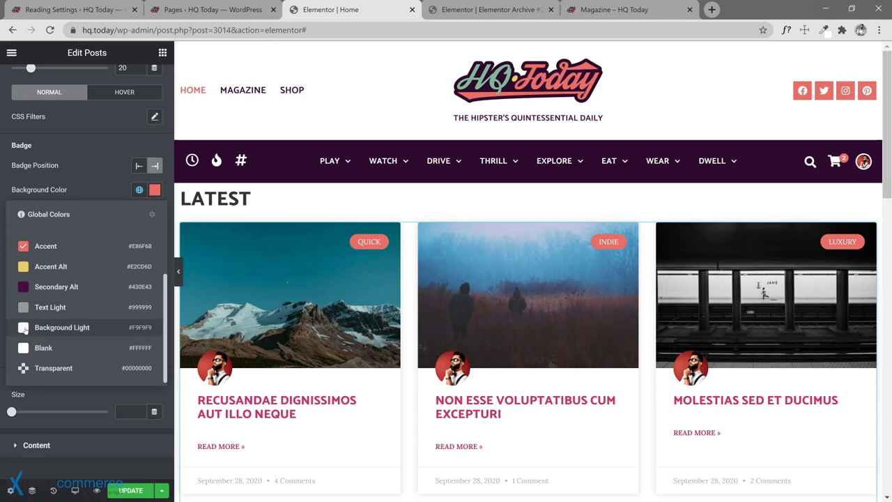
left_click(24, 349)
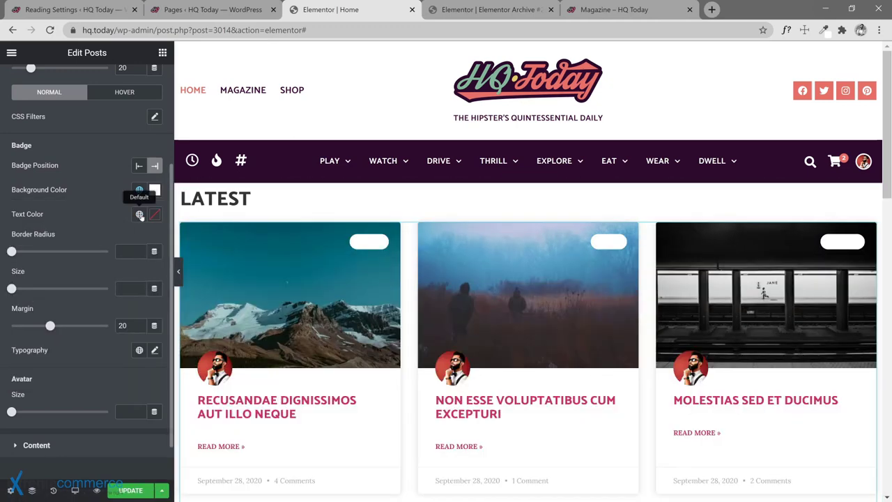
Step: Try the Primary global color on the badge text and replace it with the Accent global color
left_click(139, 214)
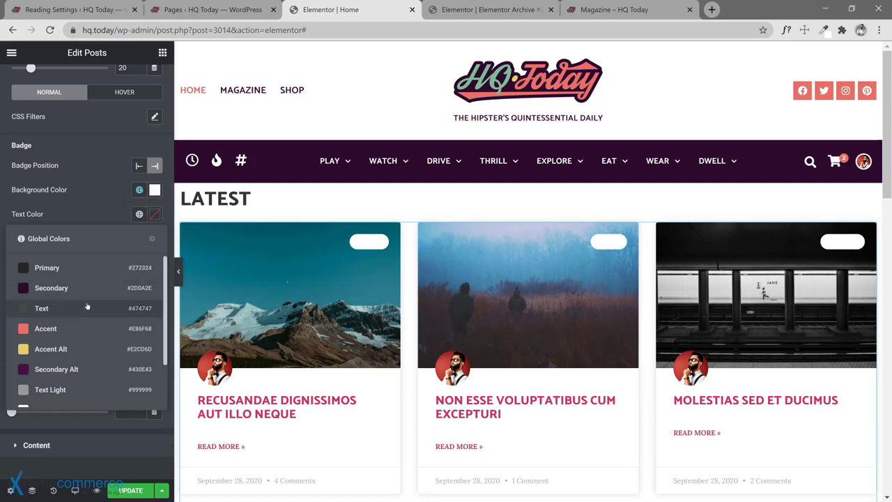
left_click(23, 268)
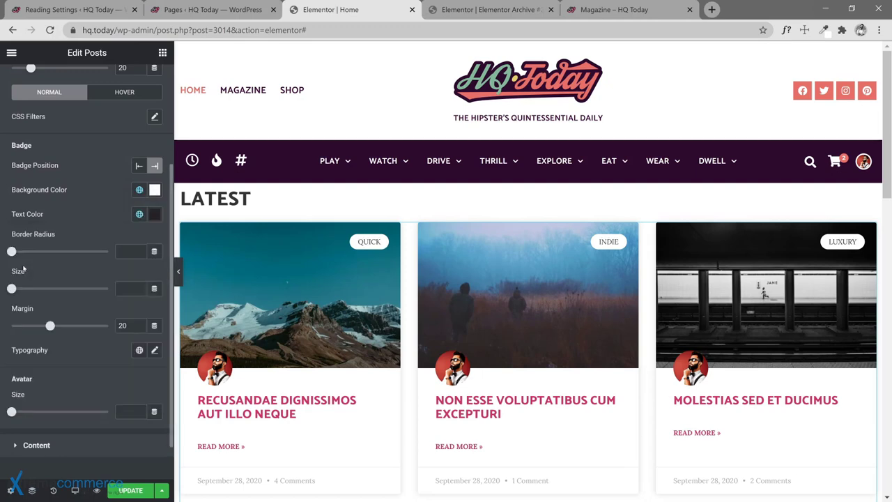
left_click(139, 214)
left_click(48, 315)
Step: Apply the ACCENT global font to the badge typography and update the home page
left_click(139, 350)
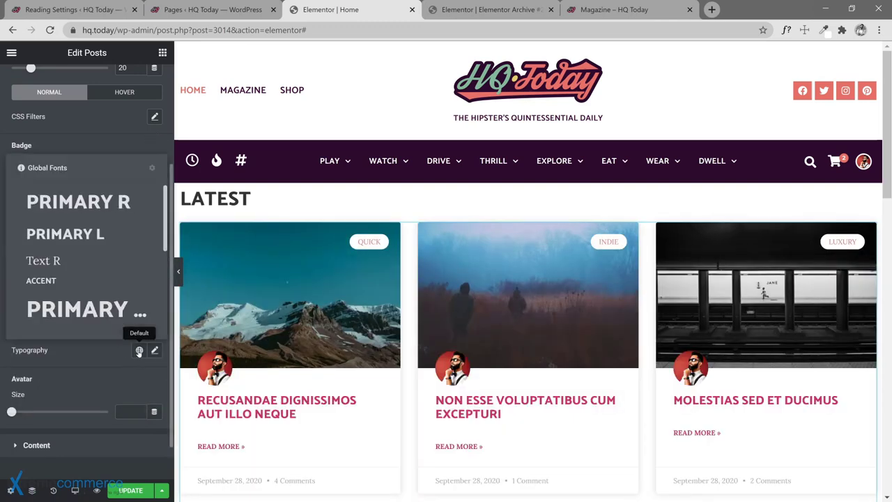
left_click(81, 279)
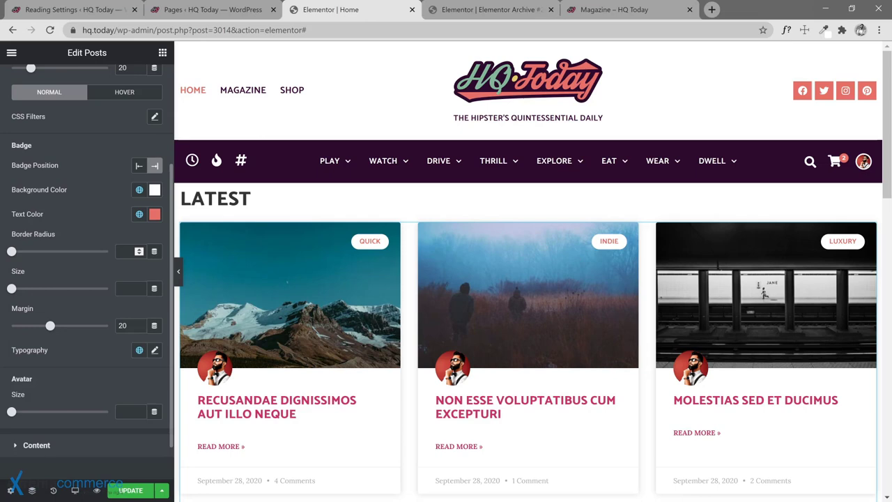
left_click(126, 490)
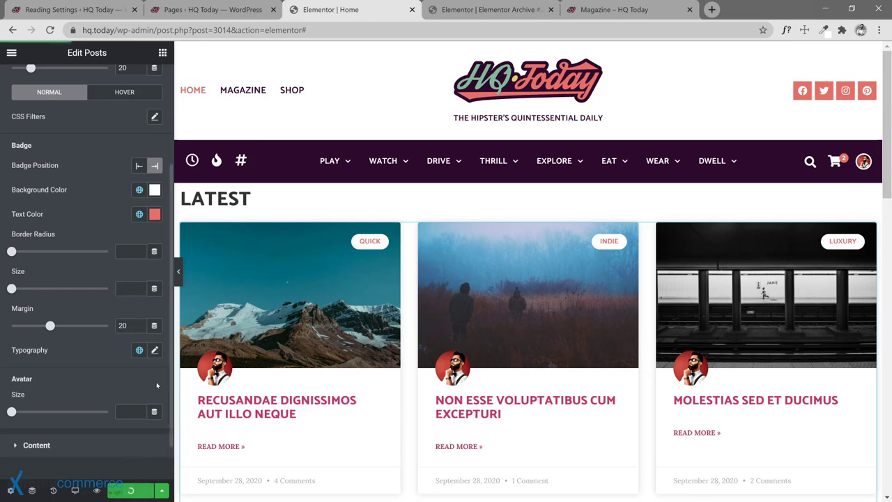
Step: Copy the archive template's Archive Posts widget and try to paste its style onto the home page's Posts widget, comparing both layouts
scroll(126, 244, "up", 2)
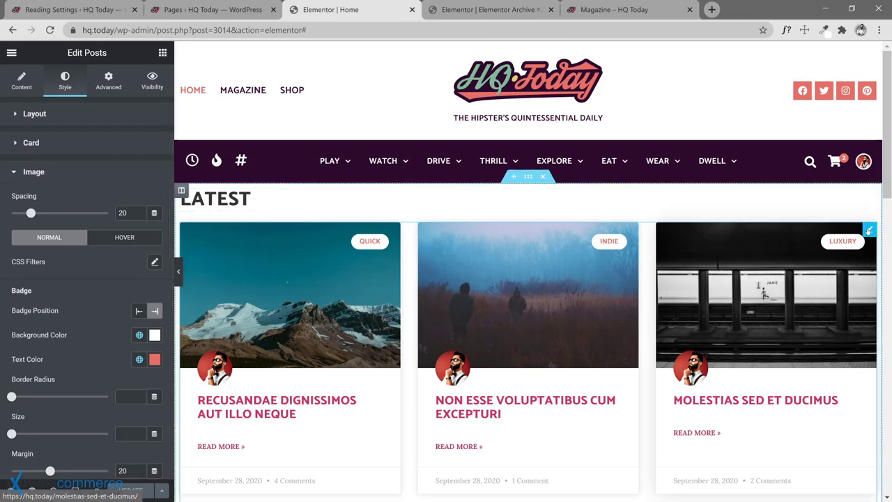
left_click(457, 10)
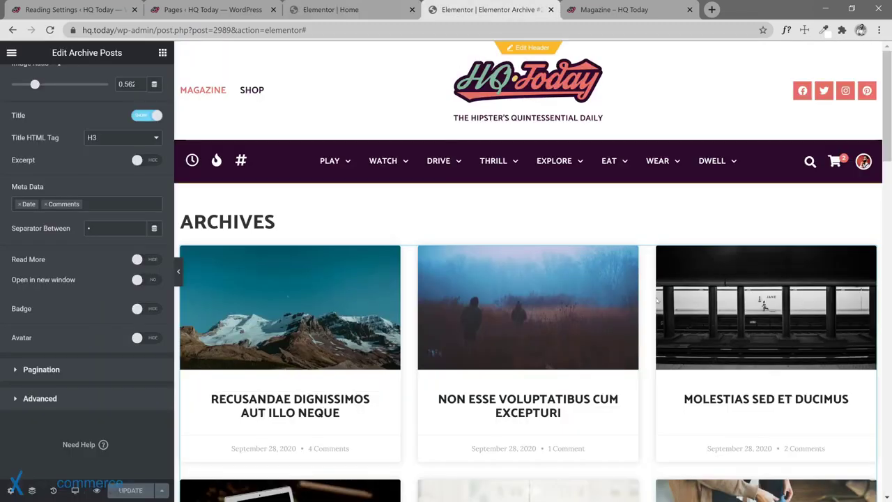
right_click(866, 259)
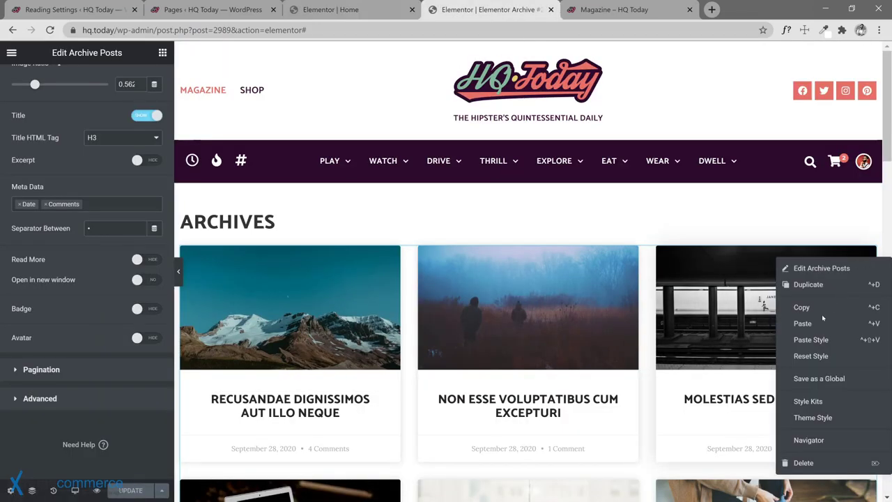
left_click(801, 307)
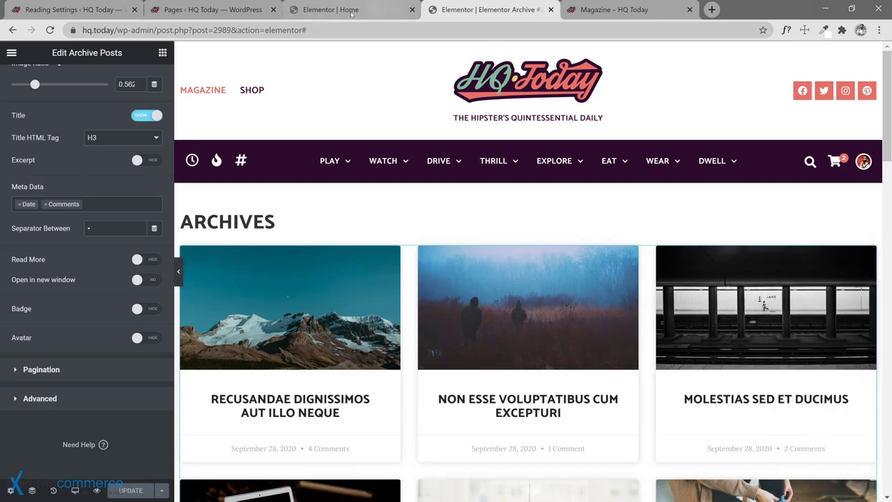
left_click(330, 9)
right_click(869, 230)
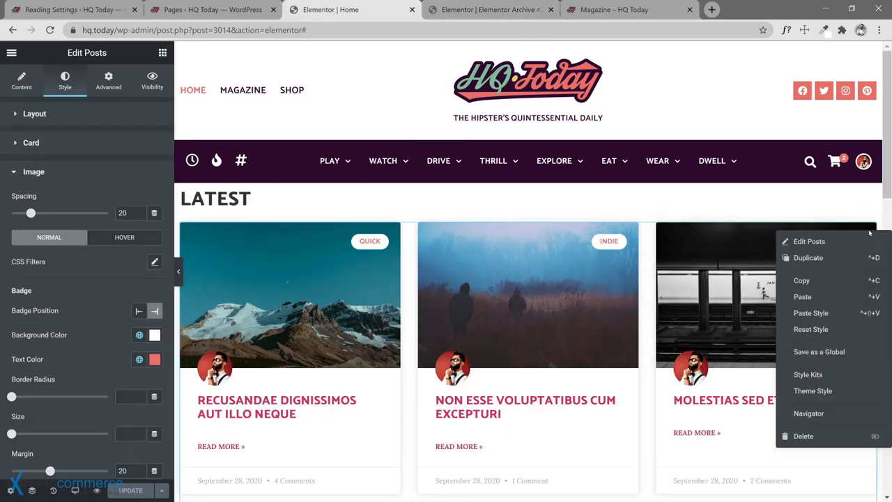
left_click(801, 314)
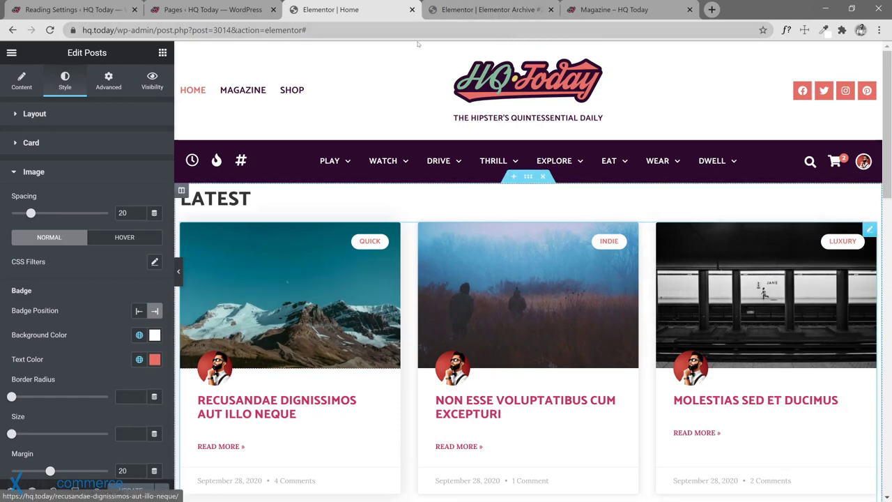
scroll(492, 415, "down", 5)
scroll(492, 415, "up", 4)
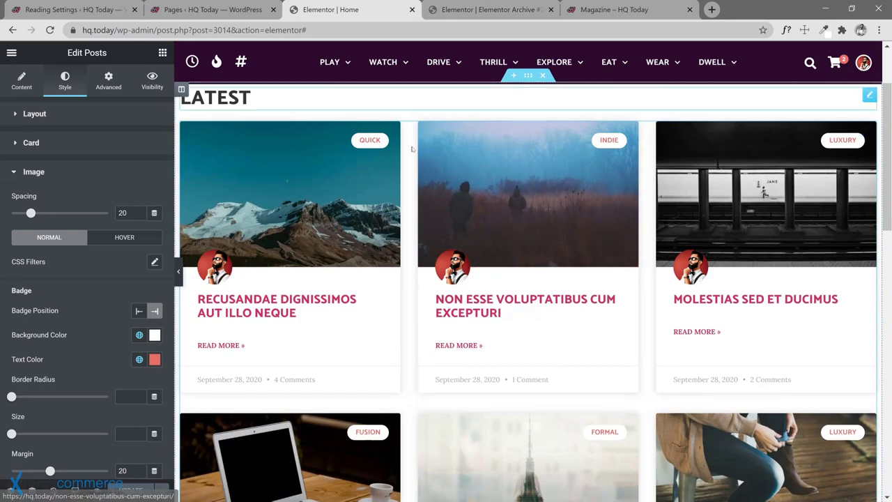
left_click(472, 14)
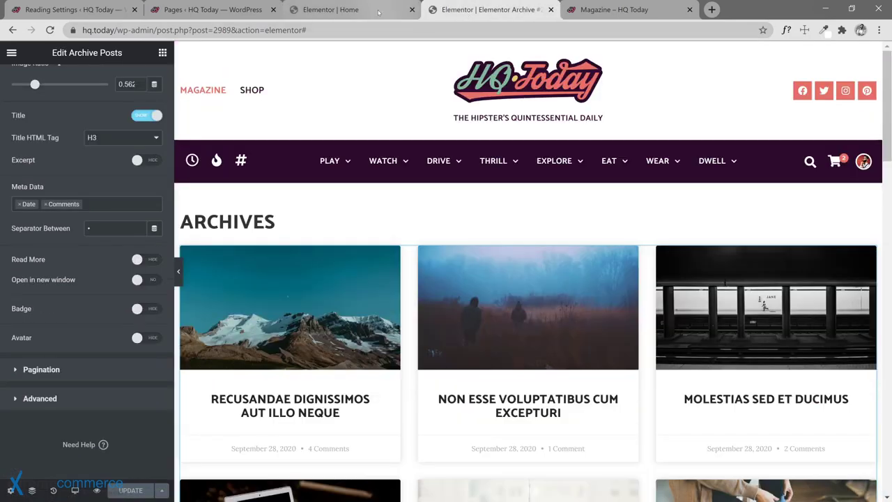
left_click(378, 12)
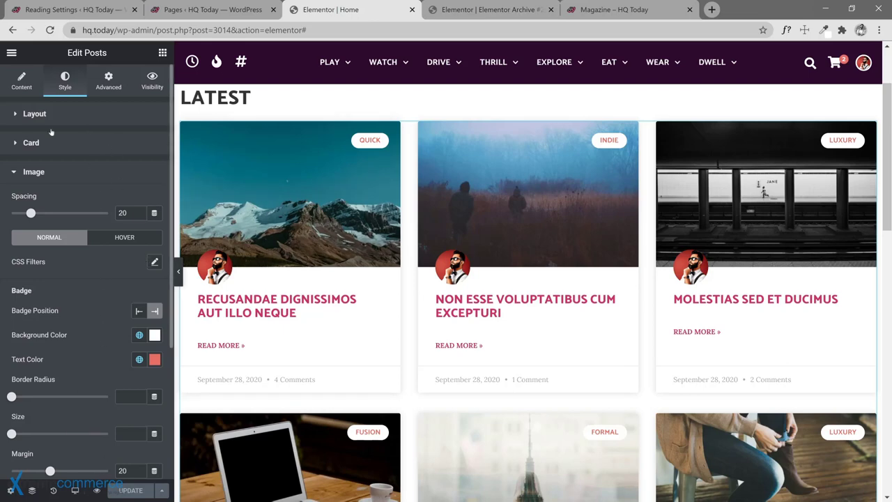
Step: Hide the Read More link in the home page's Posts widget and update the page
left_click(25, 83)
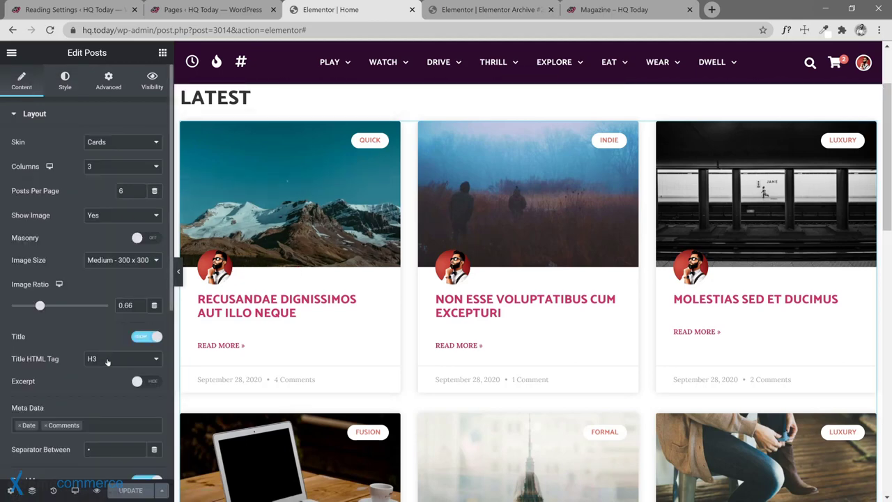
scroll(115, 376, "down", 2)
scroll(137, 411, "down", 2)
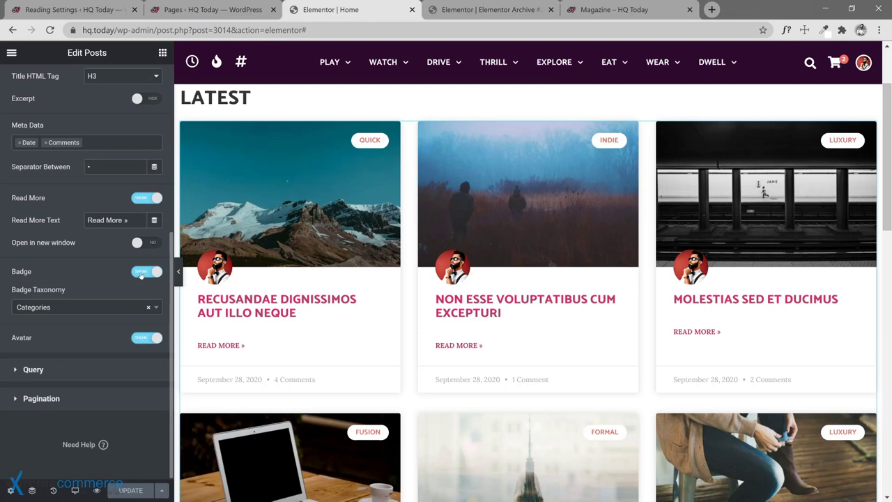
left_click(140, 198)
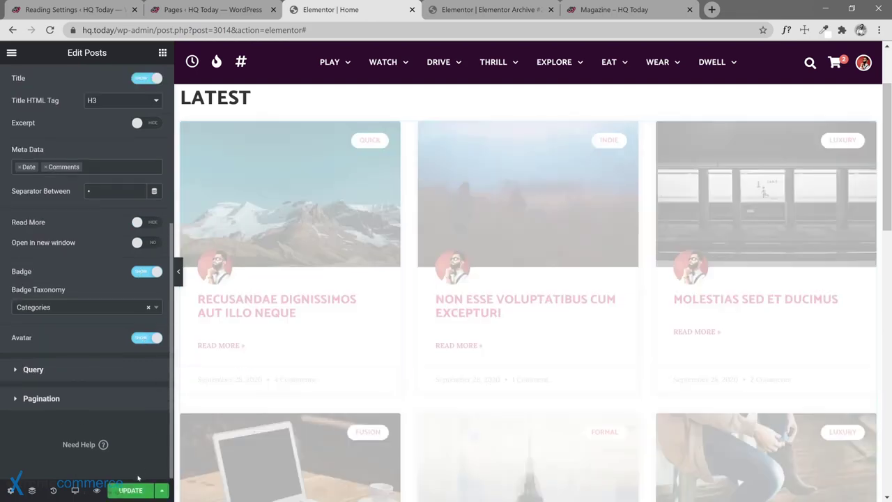
left_click(130, 491)
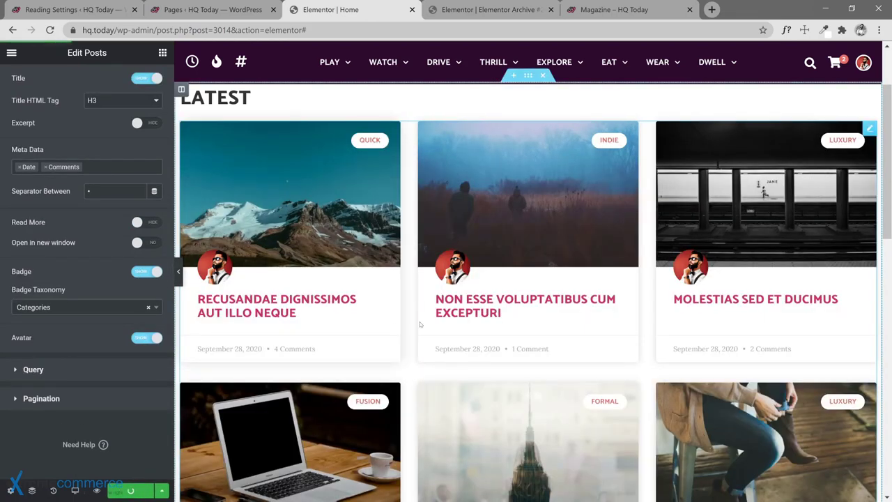
scroll(426, 265, "up", 2)
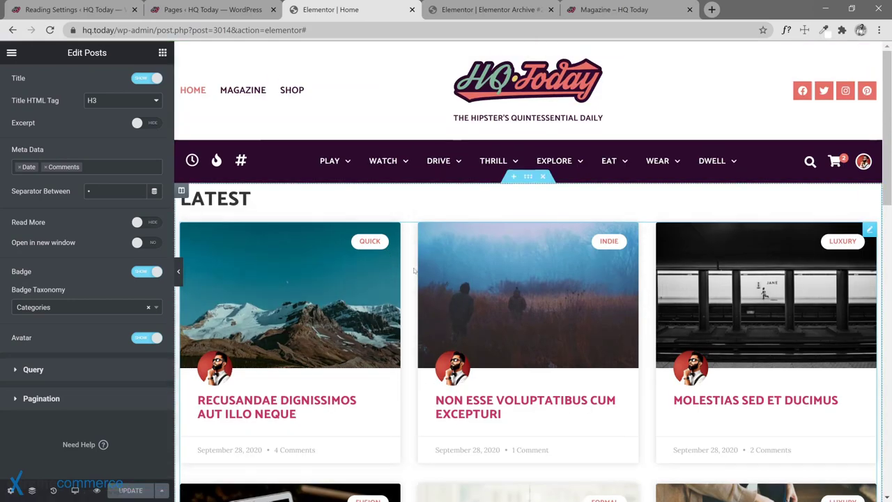
scroll(386, 437, "down", 2)
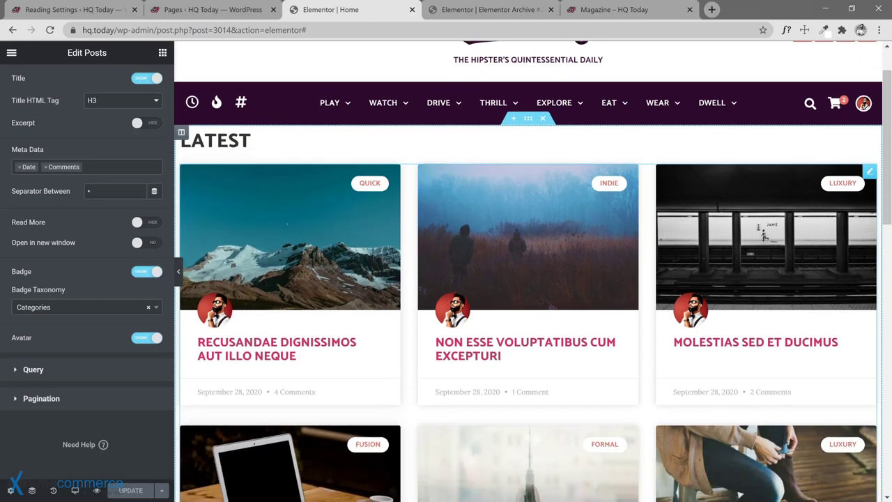
scroll(348, 278, "up", 2)
Step: Compare the layout style settings of the home page's Posts widget with those of the Archive Posts widget
scroll(104, 117, "up", 5)
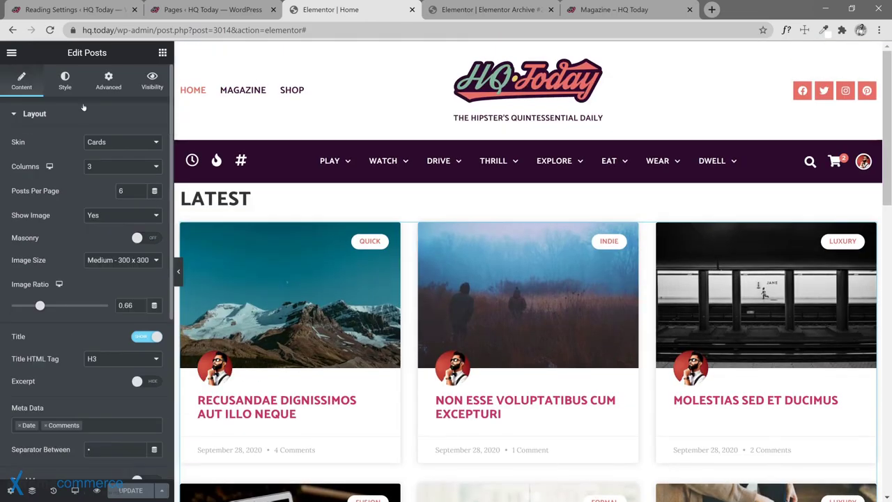
left_click(67, 83)
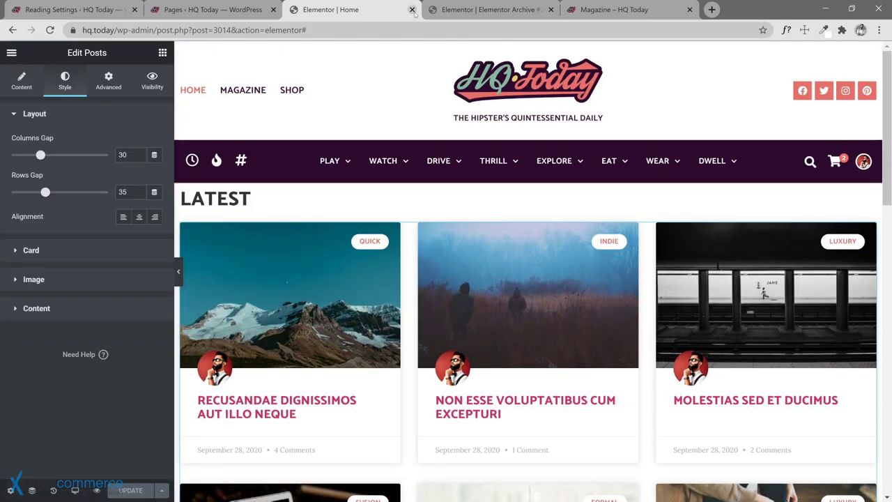
left_click(487, 10)
scroll(73, 101, "up", 3)
scroll(73, 101, "up", 2)
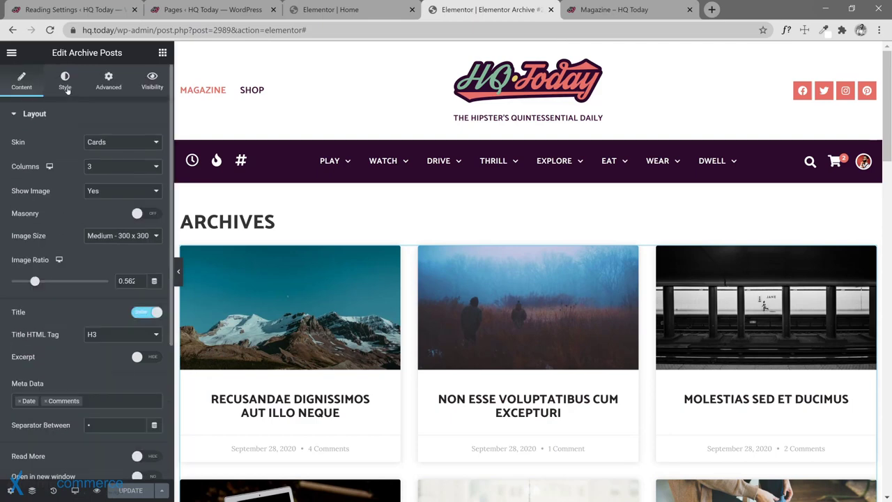
left_click(67, 83)
Step: Copy the home page's Posts widget and try to paste its style onto the Archive Posts widget in the archive template
left_click(340, 9)
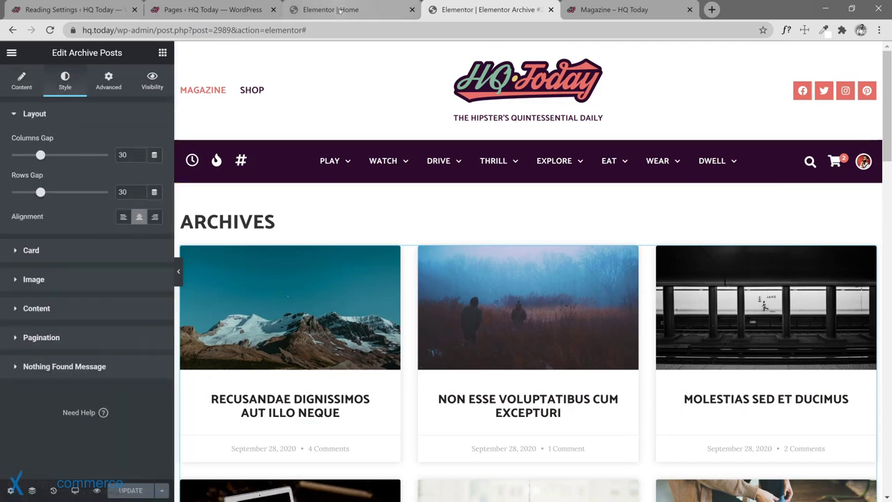
right_click(868, 237)
left_click(818, 281)
left_click(493, 9)
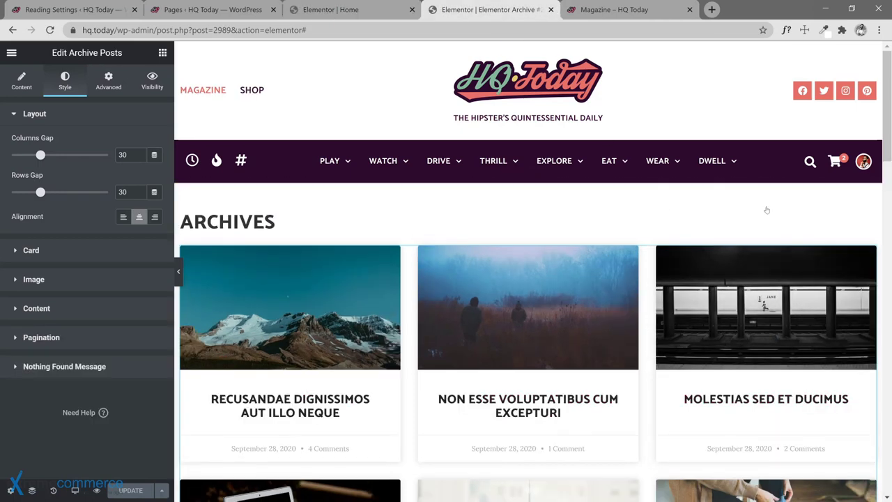
right_click(868, 252)
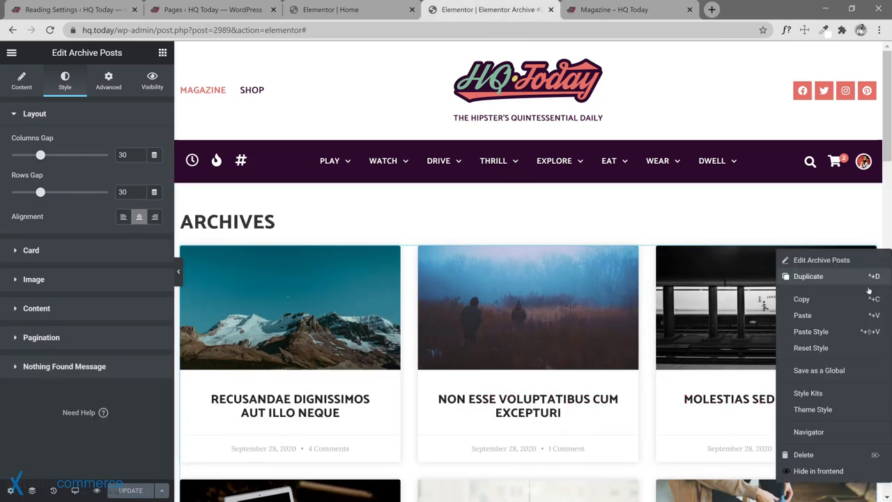
left_click(827, 332)
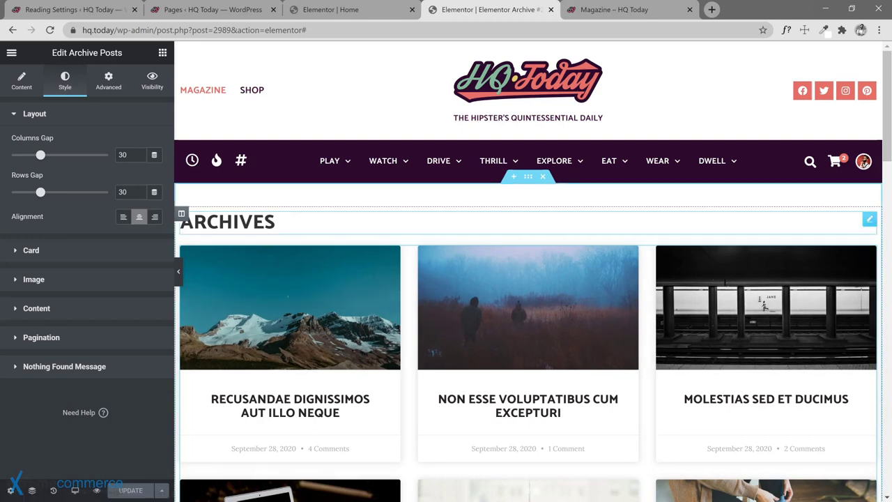
Step: Show badges with the Categories taxonomy on the Archive Posts cards and try to paste the copied style onto the widget again
left_click(21, 81)
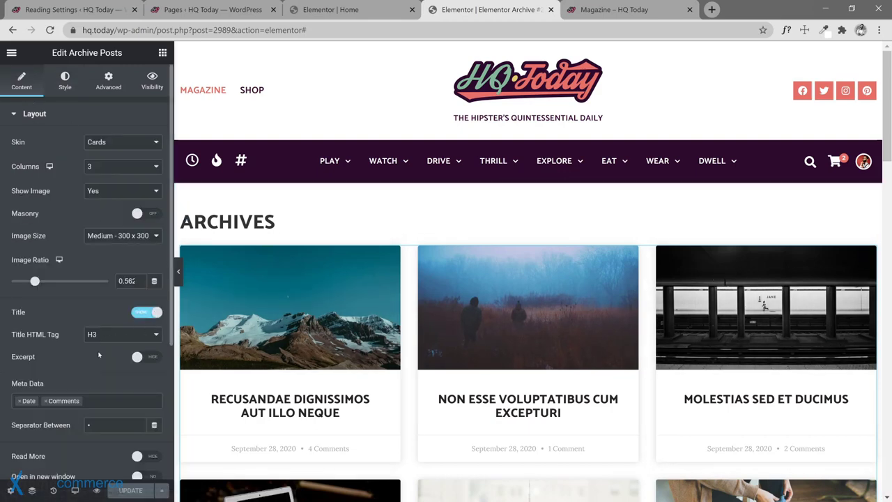
scroll(105, 379, "down", 2)
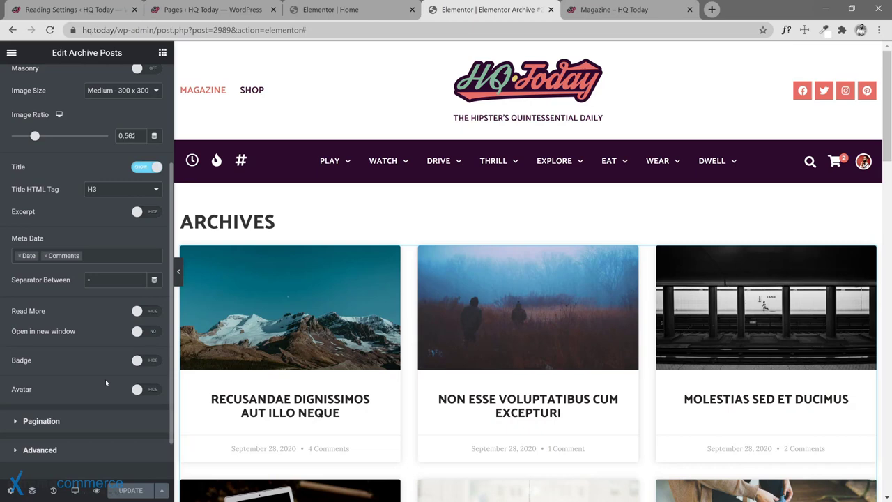
left_click(138, 361)
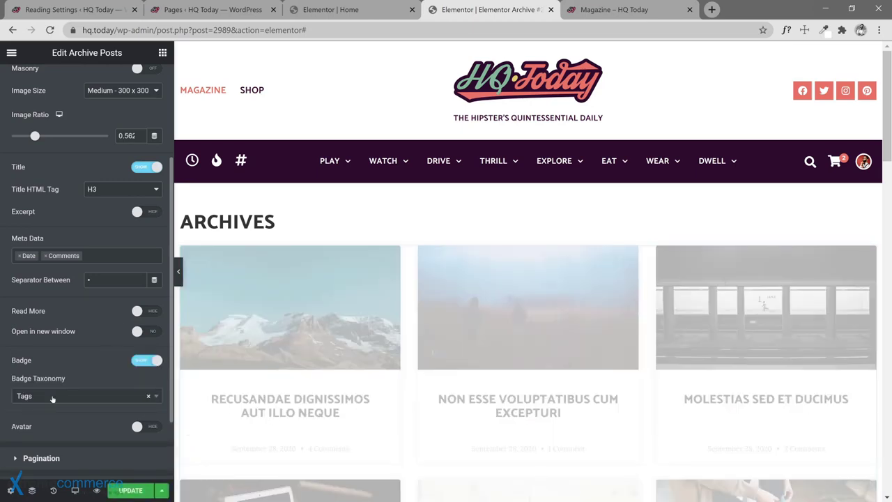
left_click(52, 396)
left_click(107, 425)
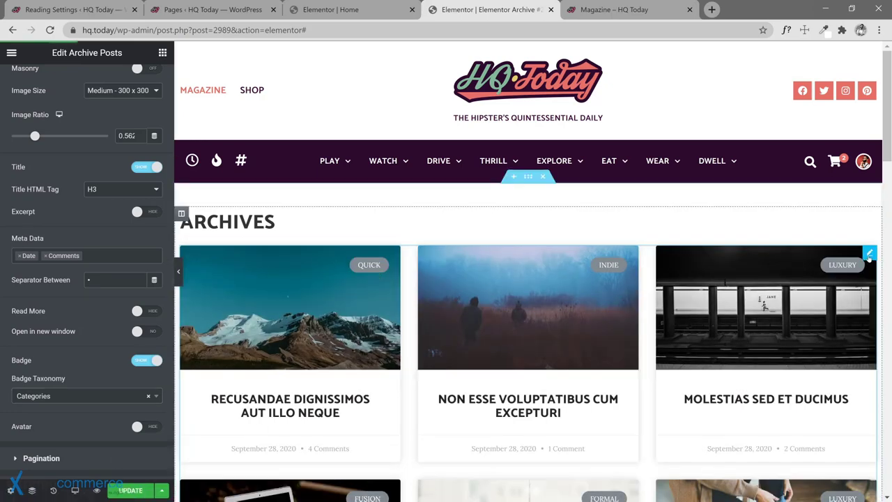
right_click(869, 257)
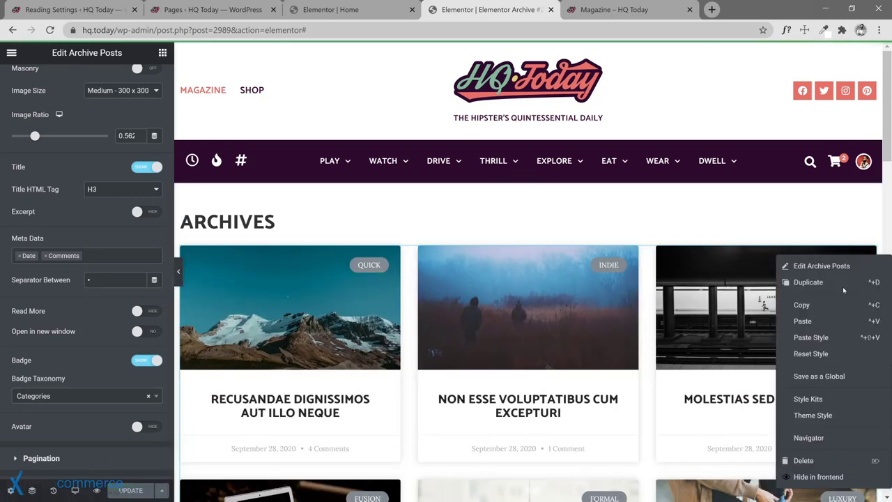
left_click(811, 338)
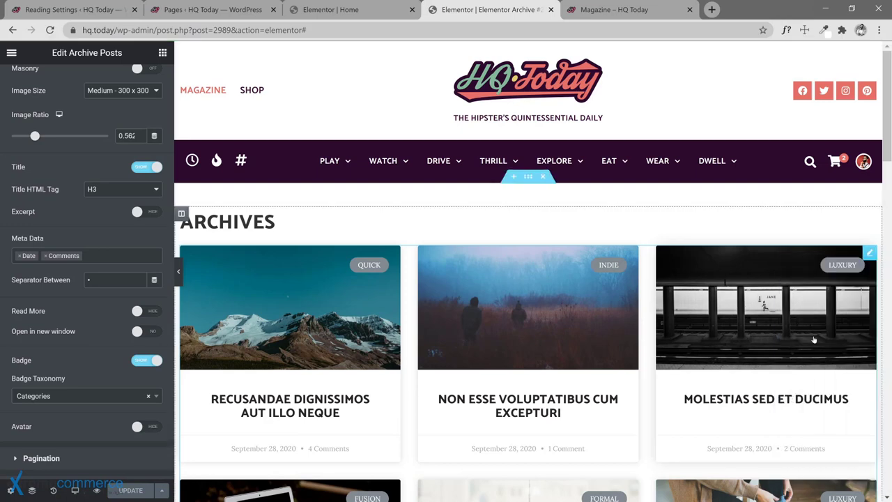
Step: Copy the home page's Posts widget again and retry pasting its style onto the Archive Posts widget in the archive template
left_click(369, 11)
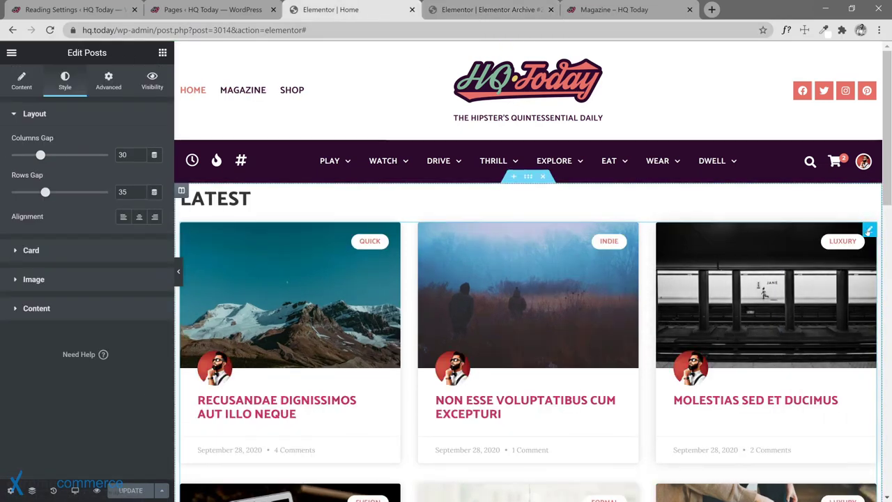
right_click(864, 234)
left_click(802, 279)
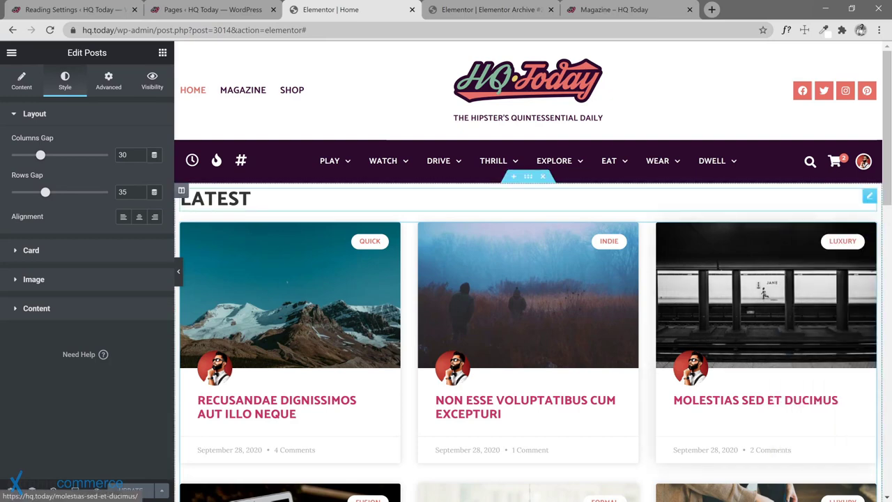
left_click(488, 9)
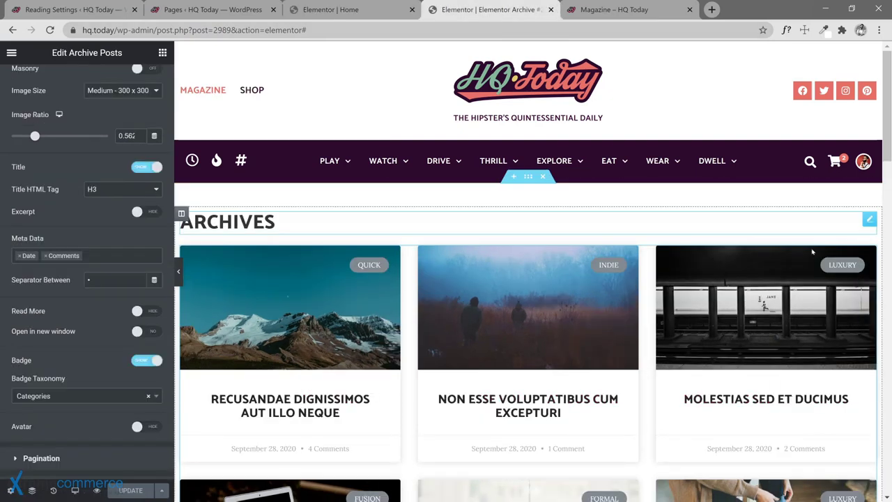
right_click(859, 258)
left_click(836, 335)
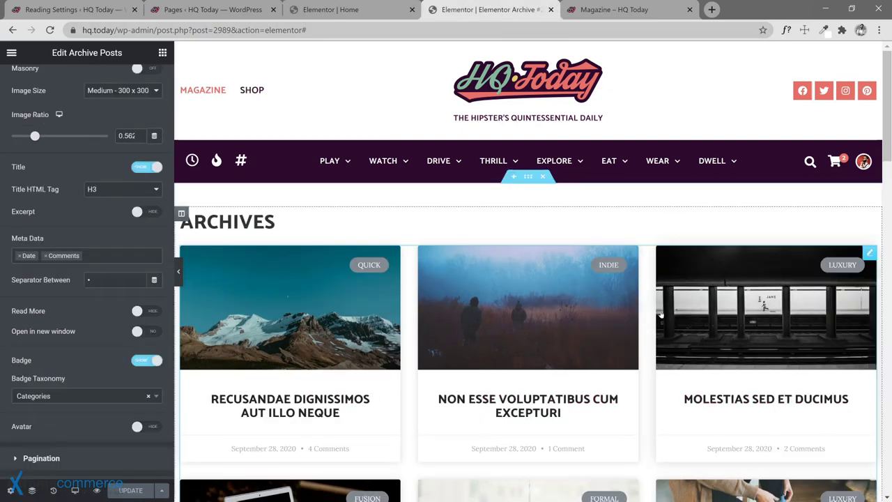
Step: Set the Archive Posts badge background to the global color Blank and its text to the global color Accent
scroll(59, 112, "up", 5)
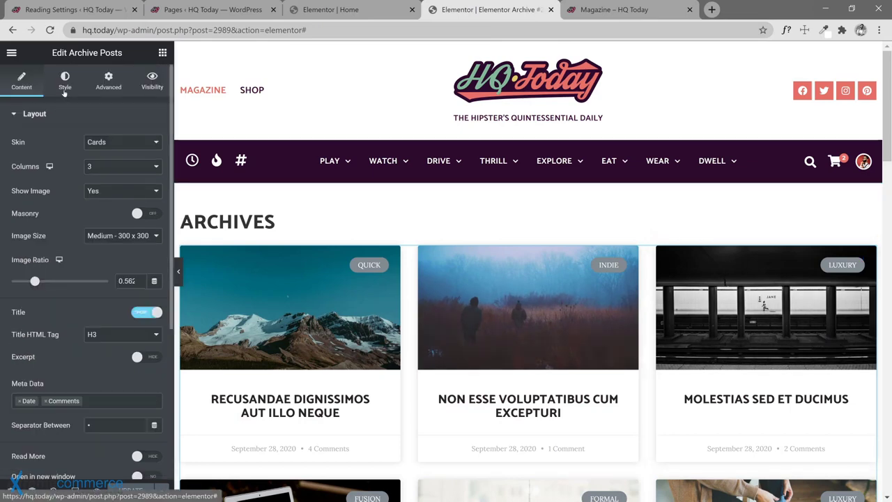
left_click(65, 80)
left_click(73, 279)
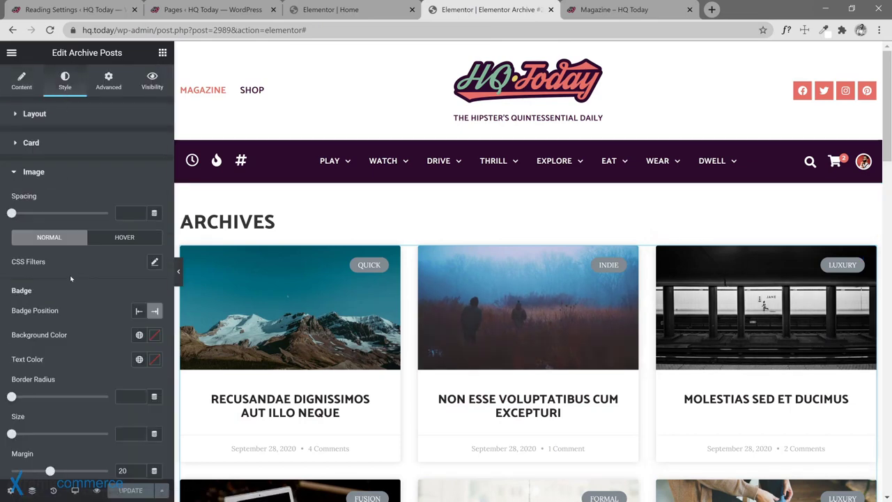
left_click(139, 335)
scroll(62, 293, "down", 2)
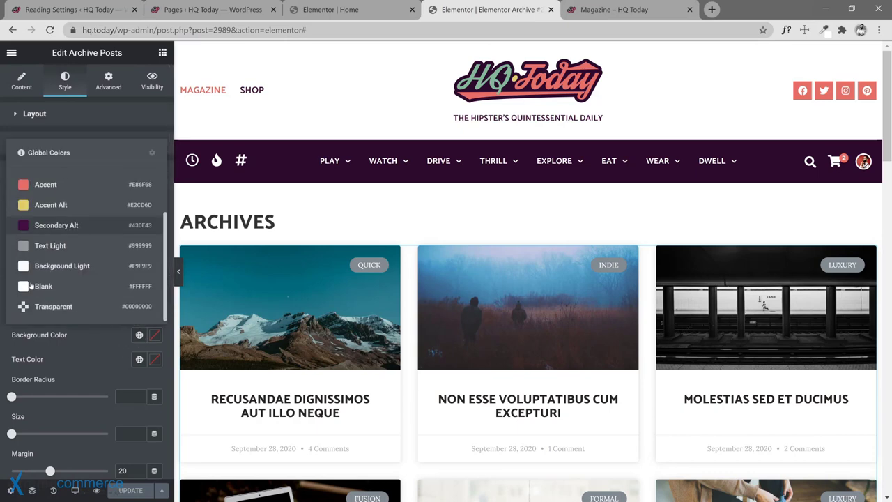
left_click(31, 285)
left_click(138, 358)
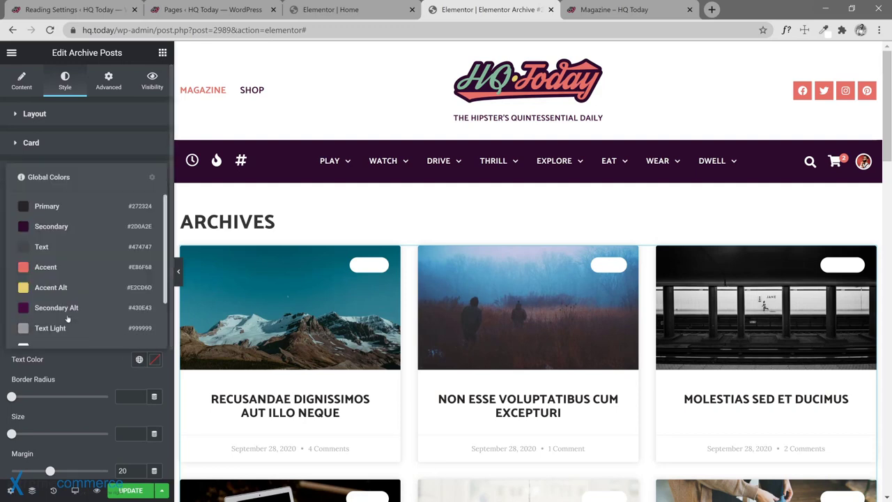
scroll(55, 292, "down", 2)
scroll(53, 292, "up", 2)
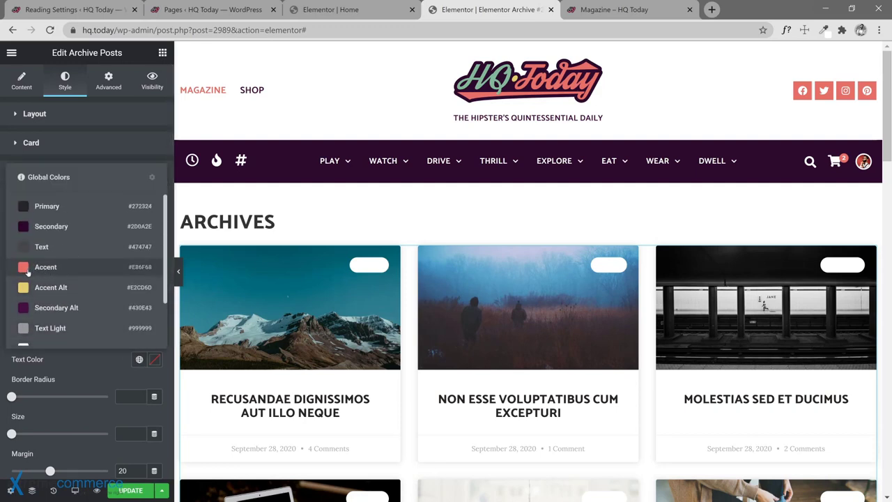
left_click(24, 271)
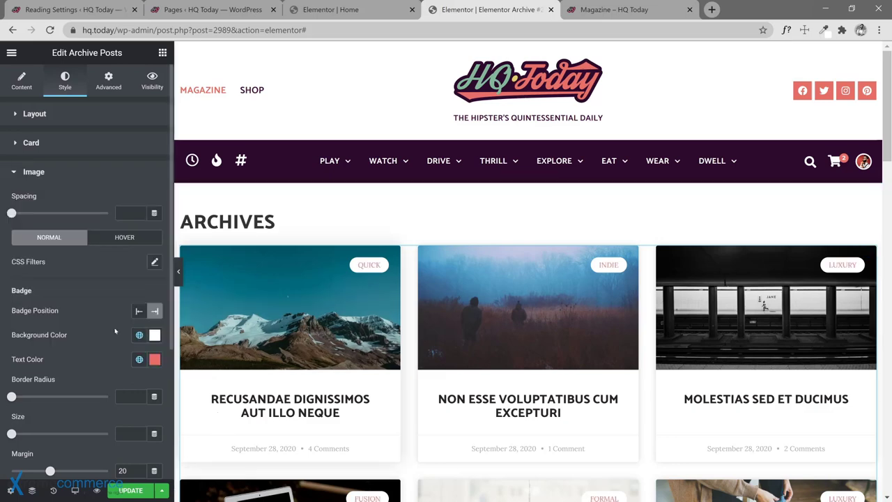
Step: Apply the Accent global font to the Archive Posts badges and update the archive template
scroll(136, 387, "down", 3)
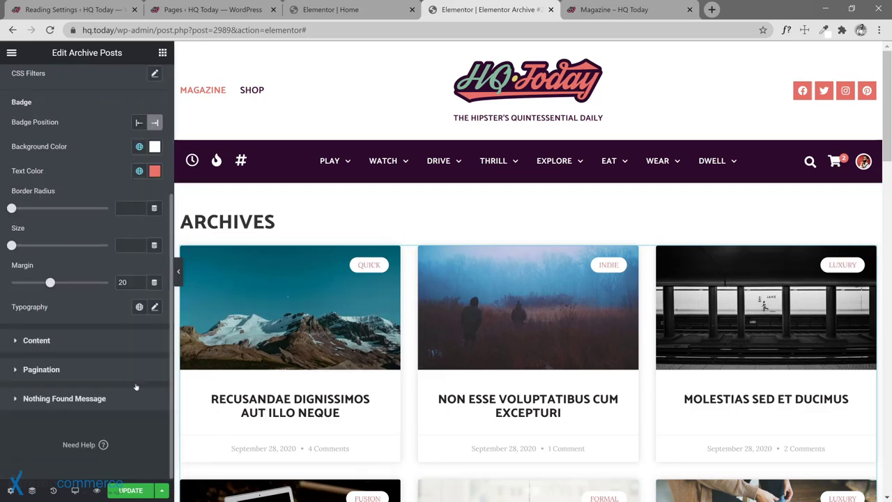
left_click(138, 307)
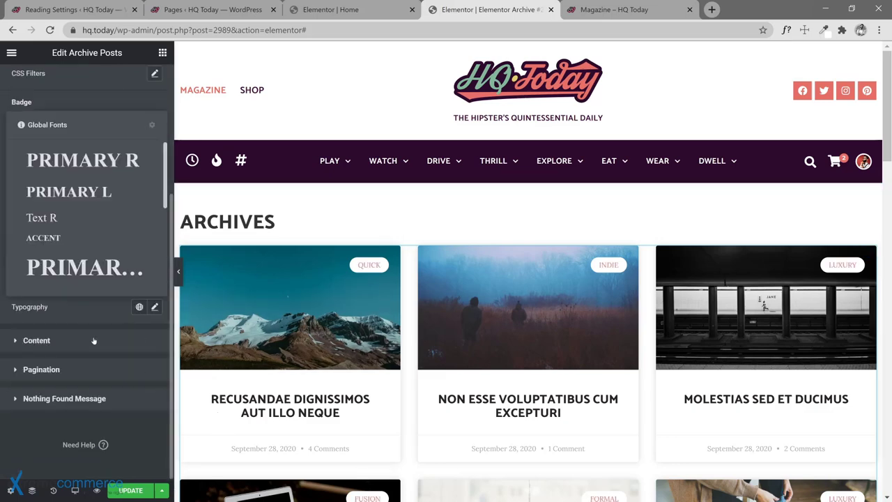
left_click(59, 242)
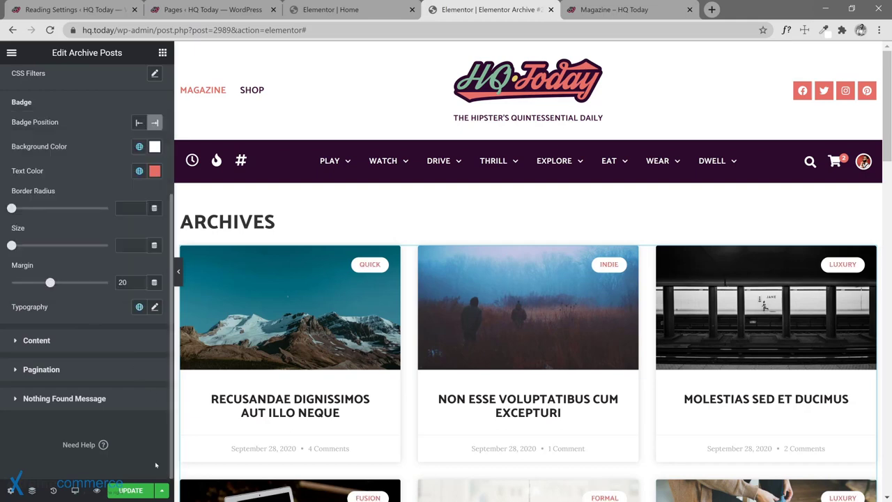
left_click(131, 491)
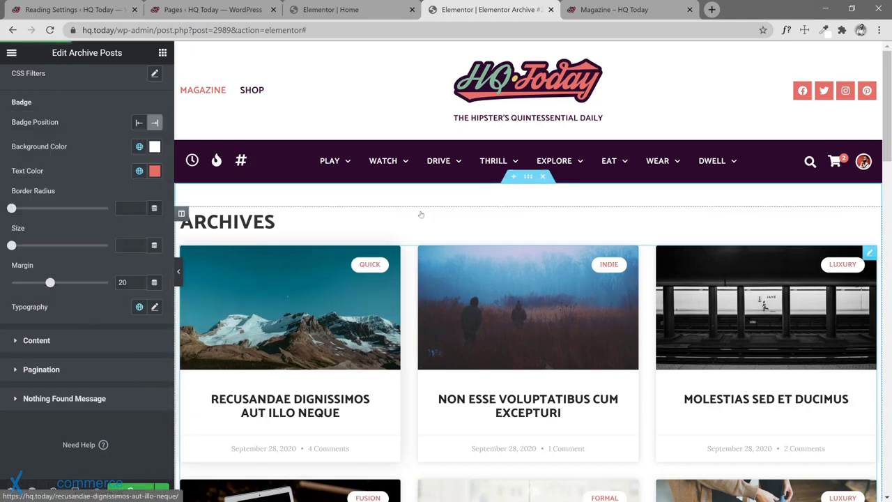
Step: Return to the home page editor, set the Latest Posts widget to 4 columns and 4 posts per page, and update the page
left_click(352, 11)
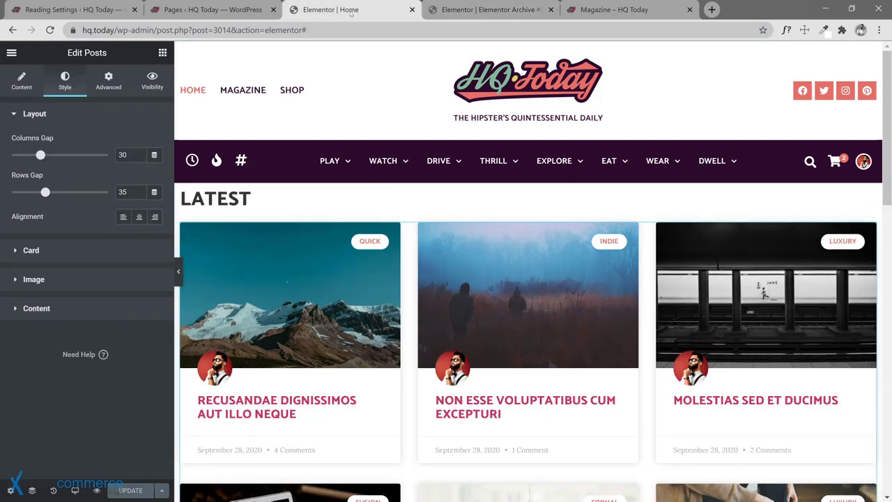
scroll(445, 283, "down", 3)
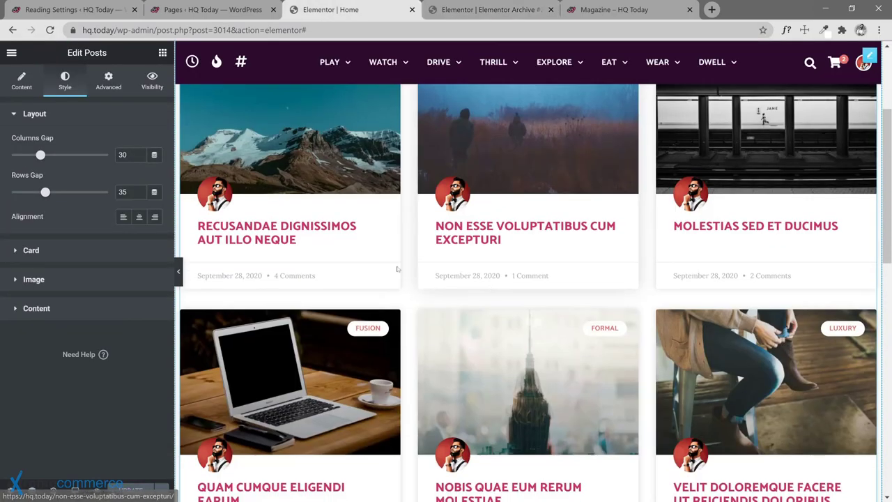
scroll(446, 283, "down", 4)
scroll(427, 288, "up", 6)
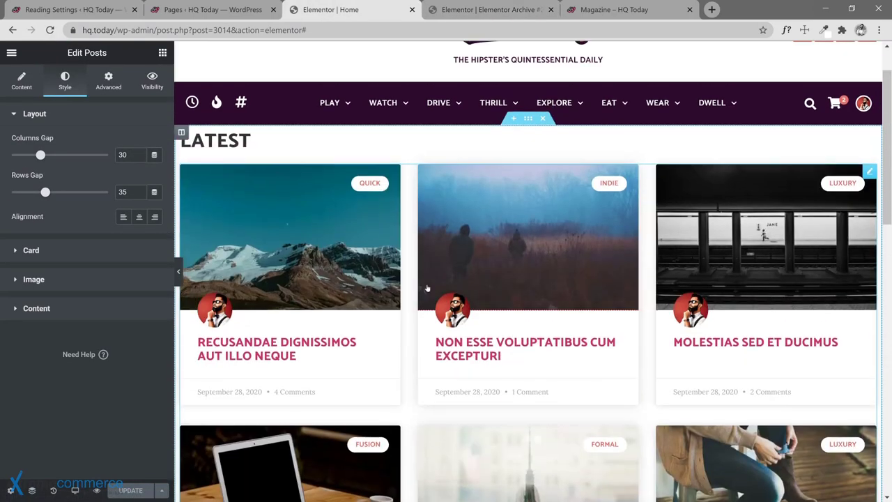
scroll(427, 287, "up", 1)
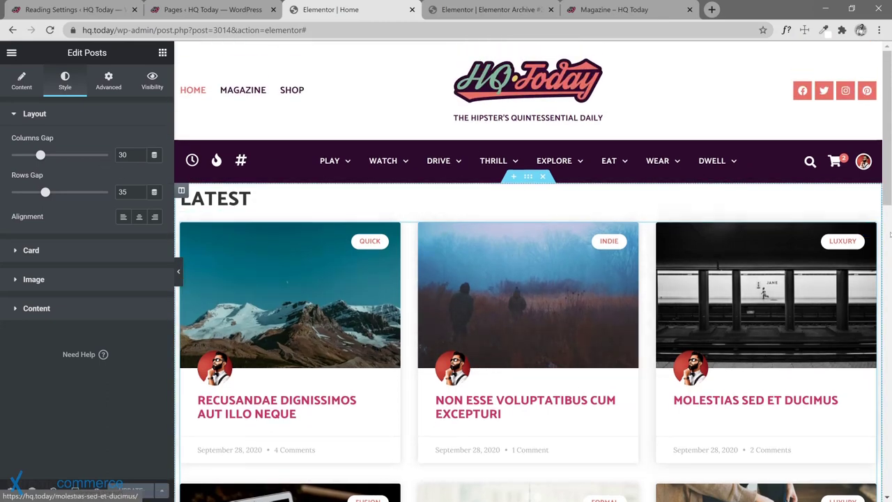
left_click(21, 85)
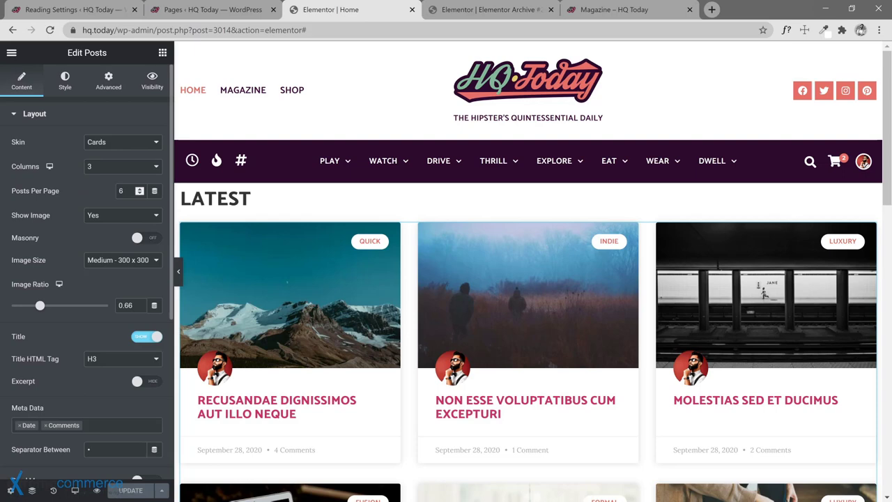
left_click(115, 170)
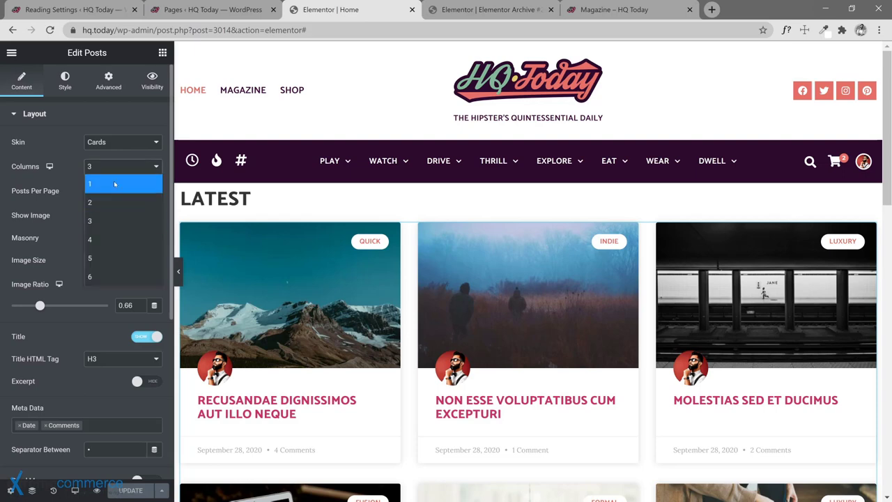
left_click(91, 237)
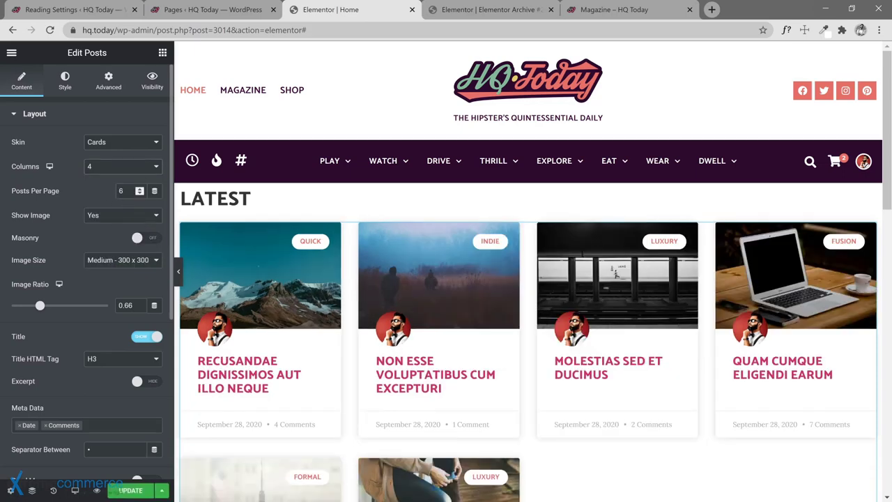
type("4")
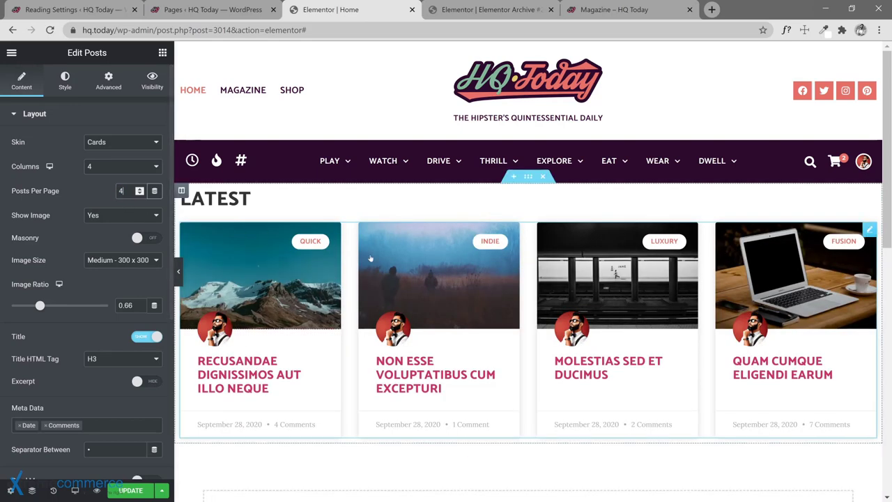
left_click(130, 490)
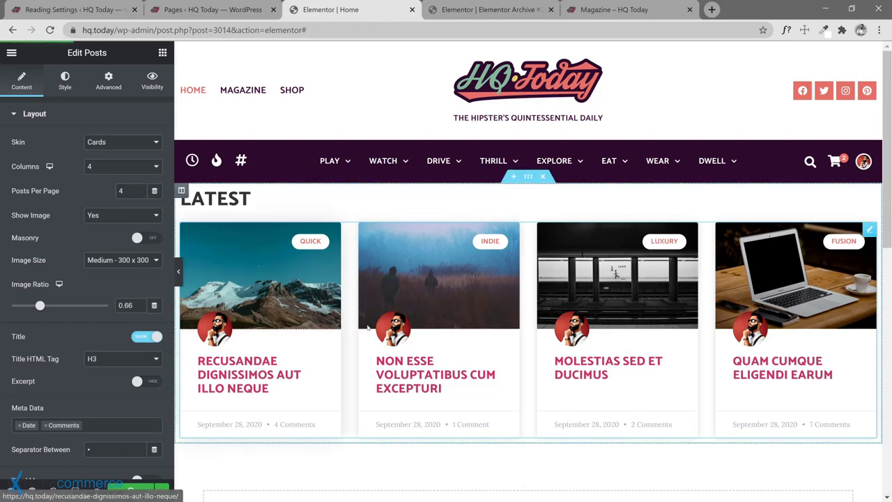
Step: Add a Heading widget below the Latest posts and set its title to "Play"
left_click(163, 53)
left_click_drag(127, 189, 230, 460)
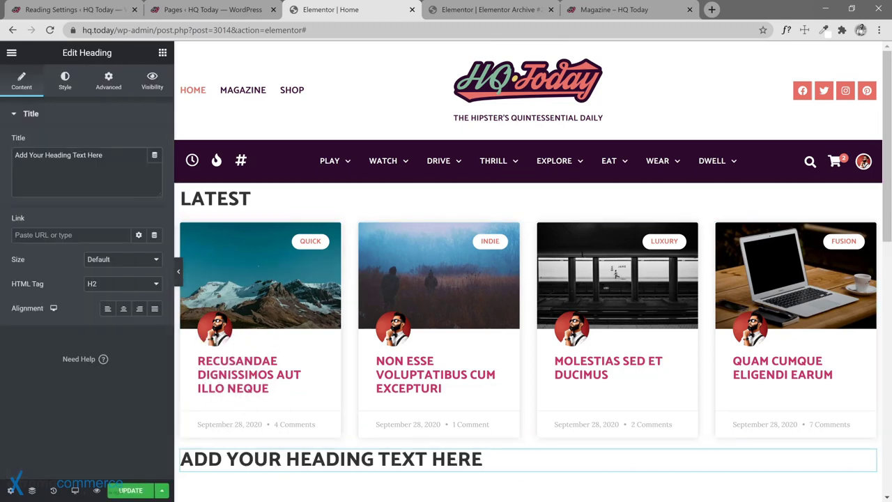
triple_click(59, 155)
type("Play")
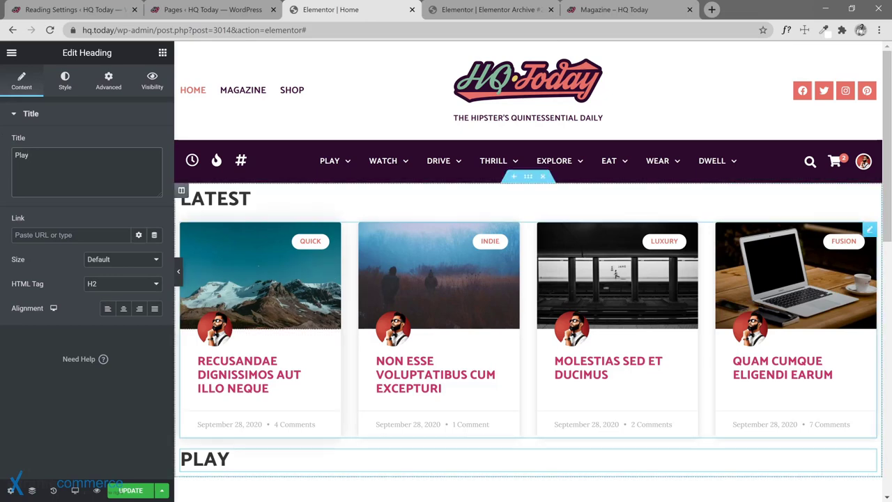
Step: Duplicate the Latest Posts widget and move the Play heading between the original and the copy
right_click(869, 231)
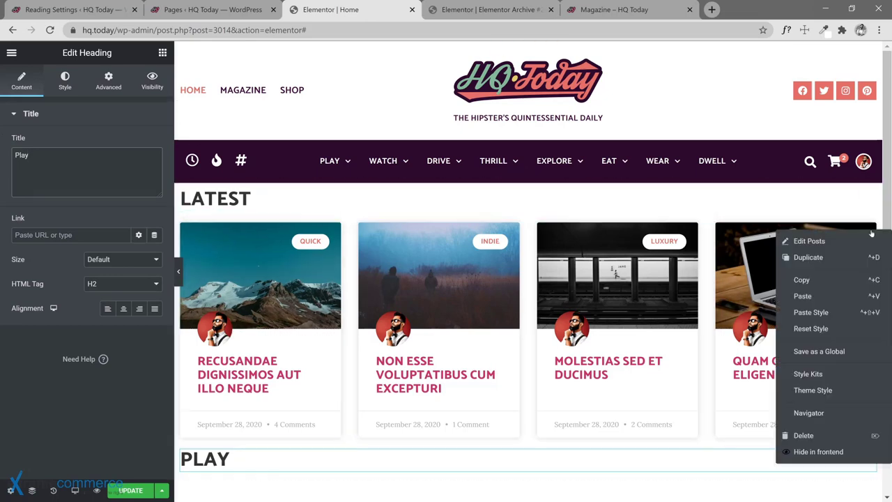
left_click(824, 262)
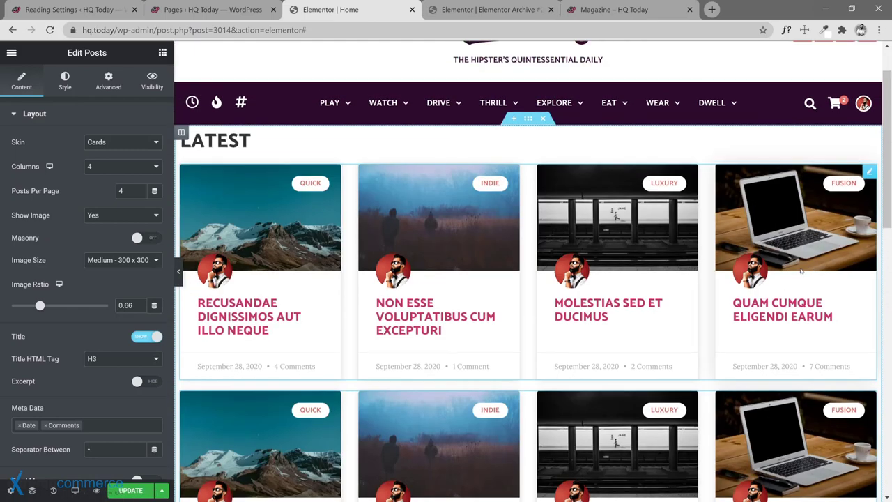
scroll(801, 334, "down", 1)
scroll(836, 388, "down", 2)
left_click_drag(807, 263, 213, 238)
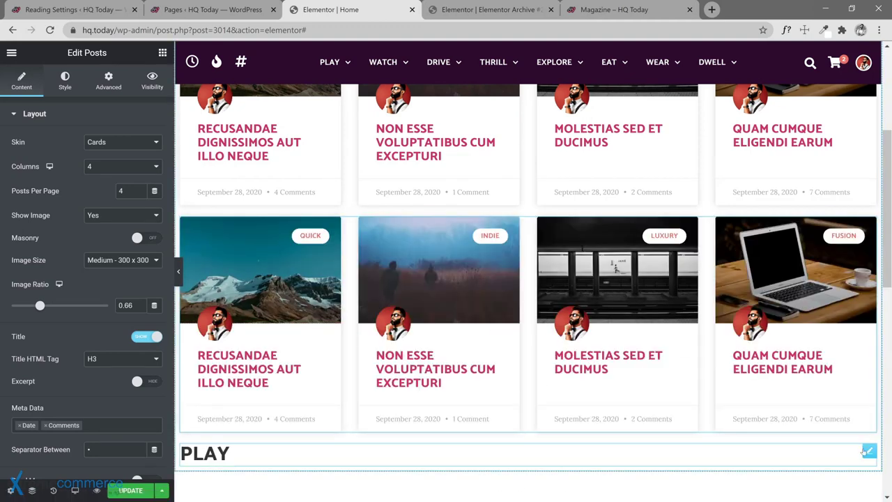
left_click_drag(799, 452, 349, 230)
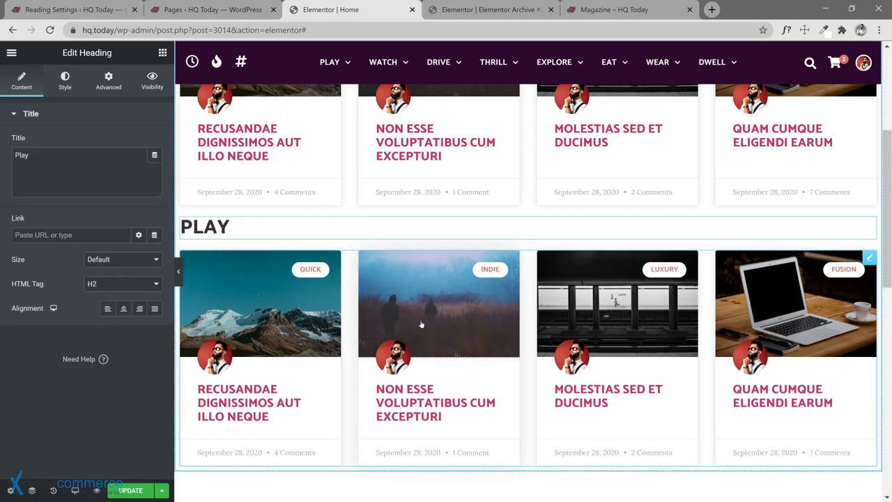
Step: Filter the Posts widget under the Play heading to include posts by the term Categories: Play
scroll(349, 209, "down", 2)
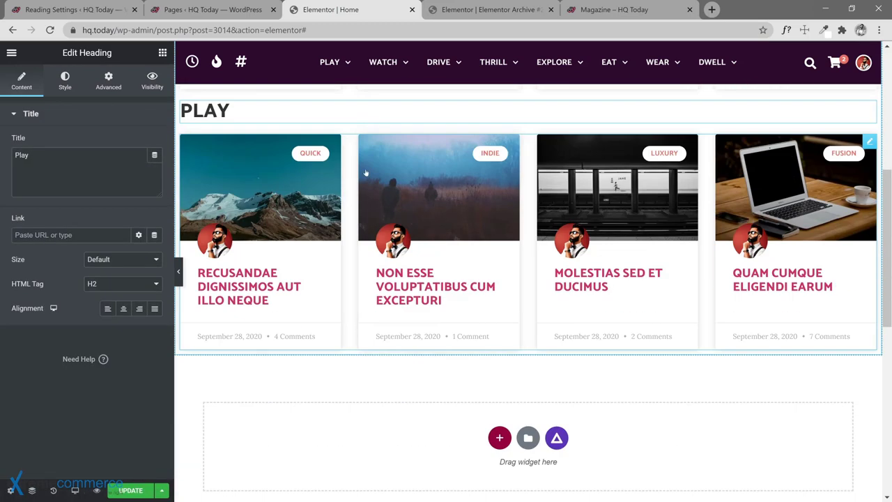
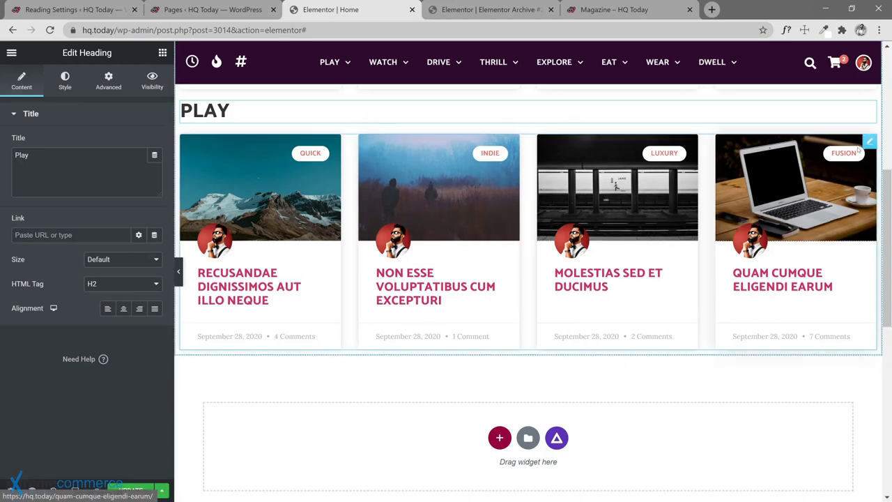
left_click(820, 149)
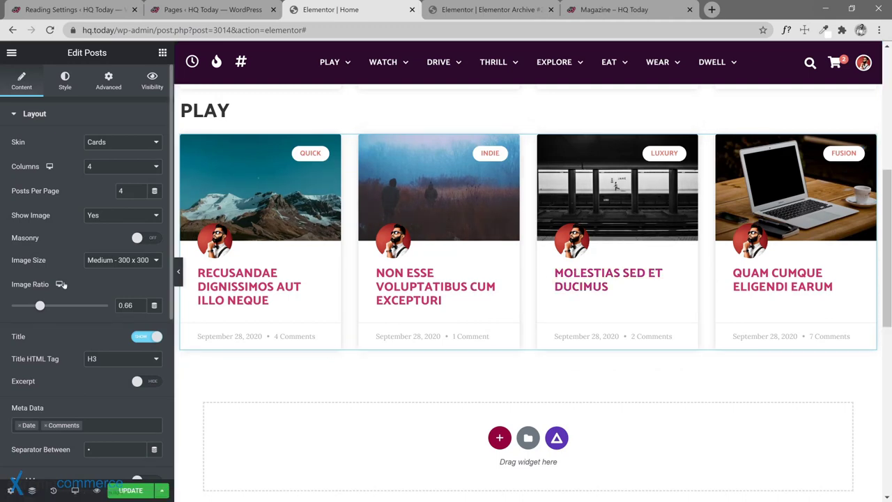
scroll(96, 309, "down", 4)
left_click(67, 367)
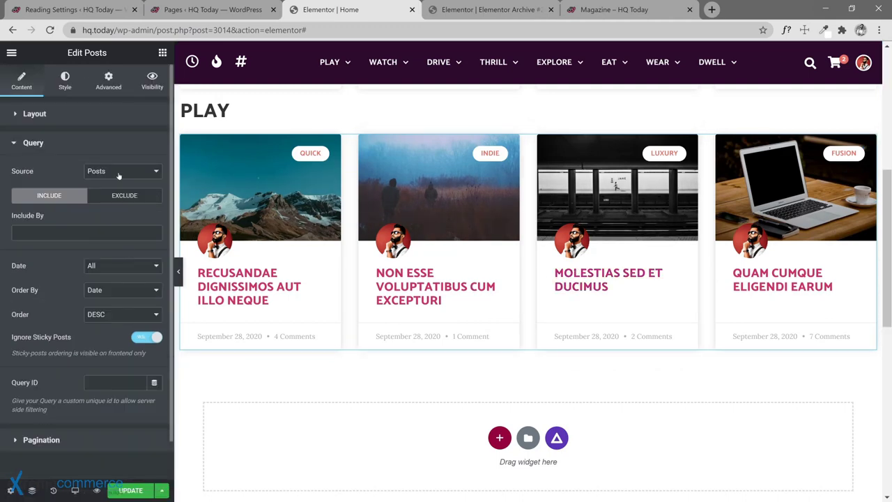
left_click(87, 232)
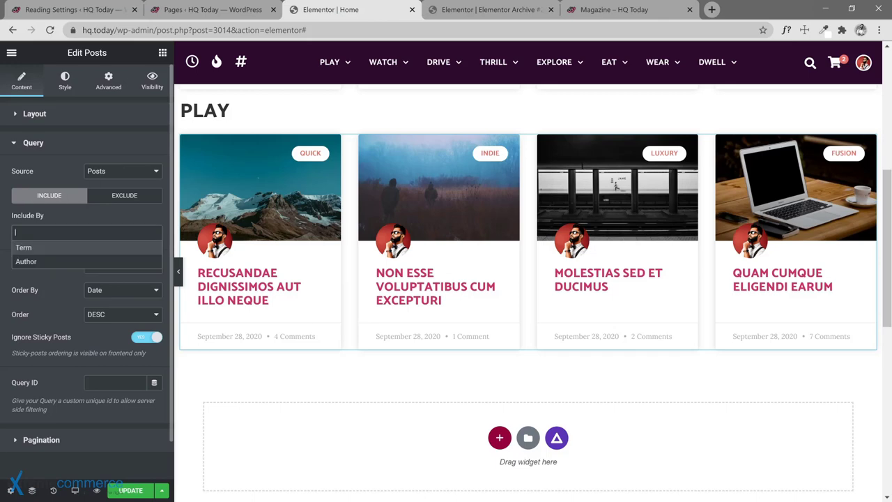
left_click(26, 250)
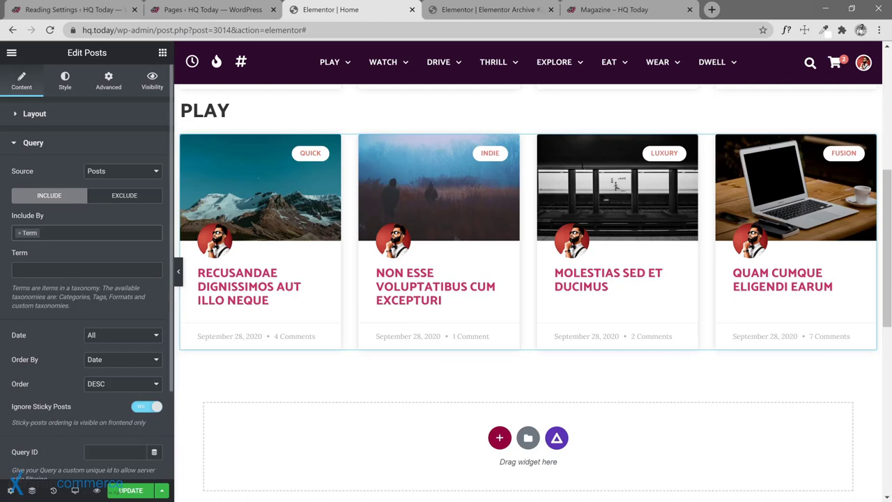
left_click(87, 270)
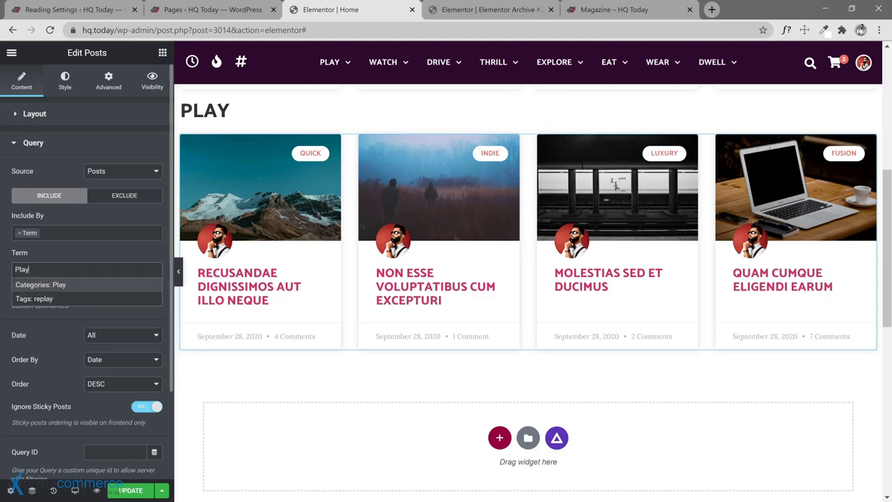
left_click(80, 284)
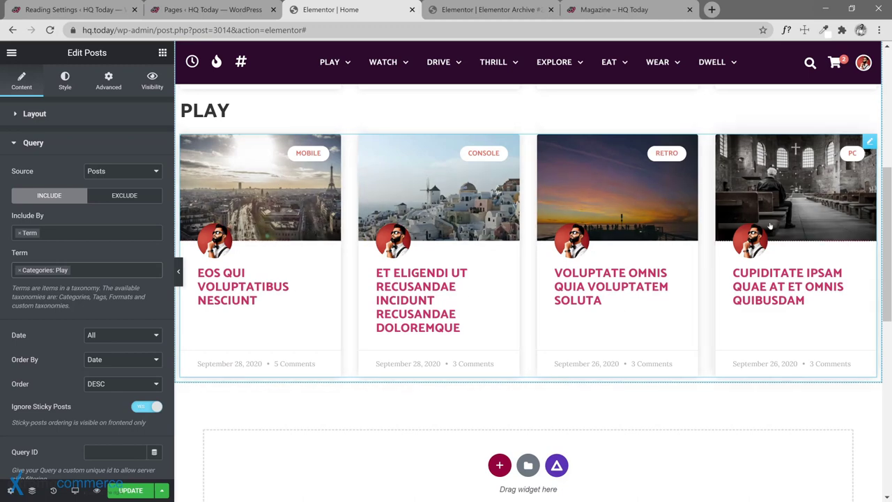
Step: Set the Play Posts widget to 8 posts per page and update the home page
left_click(55, 113)
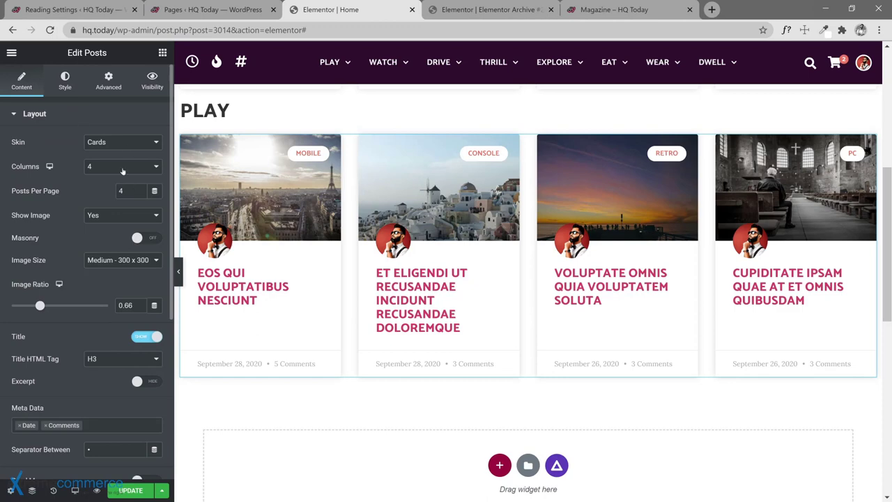
left_click(123, 167)
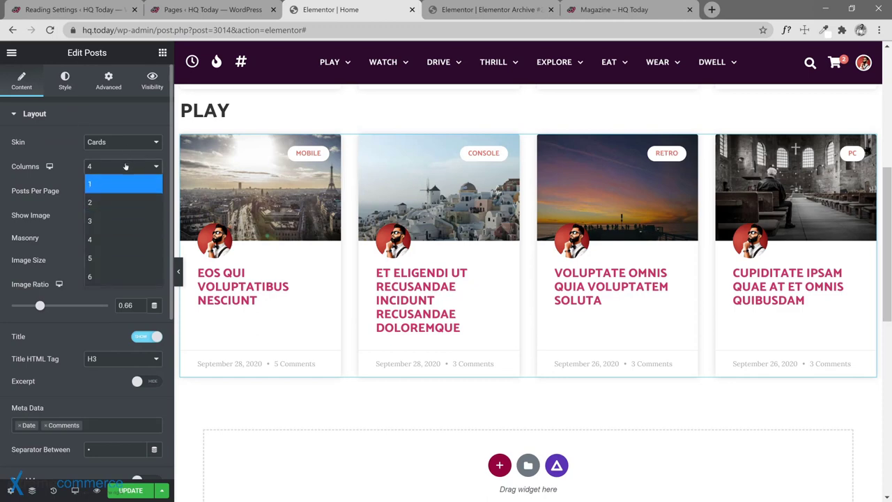
left_click(125, 166)
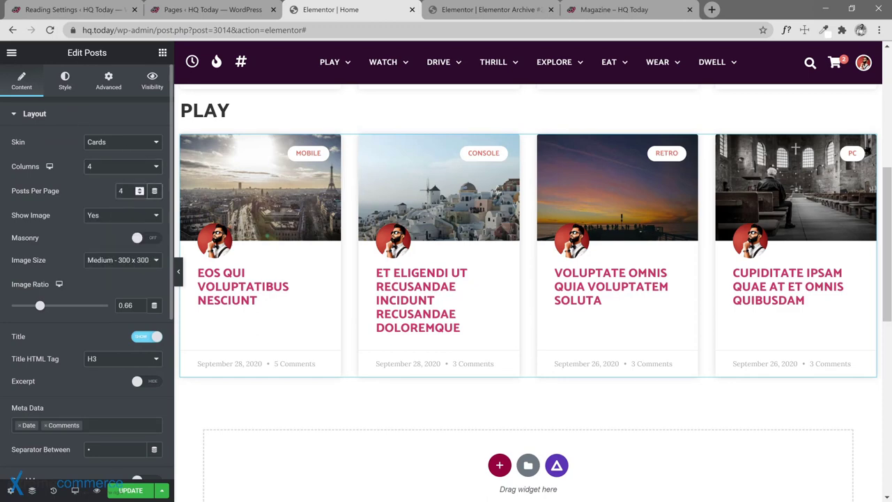
type("8")
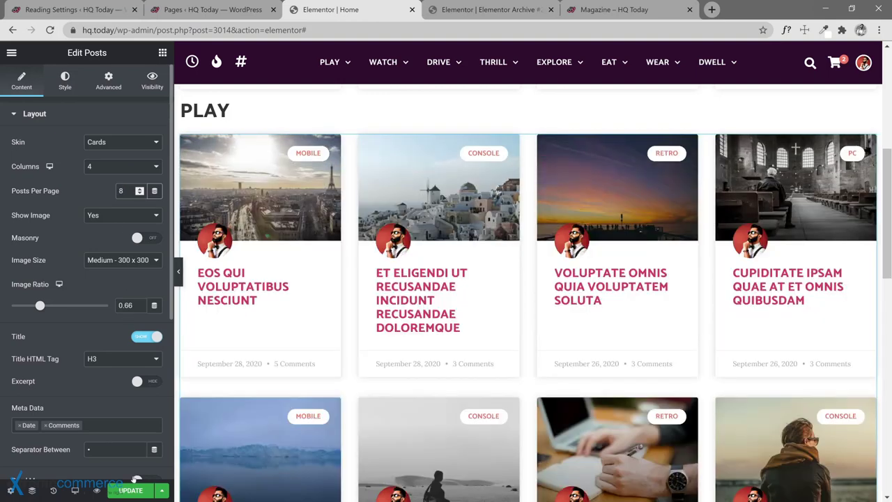
left_click(131, 491)
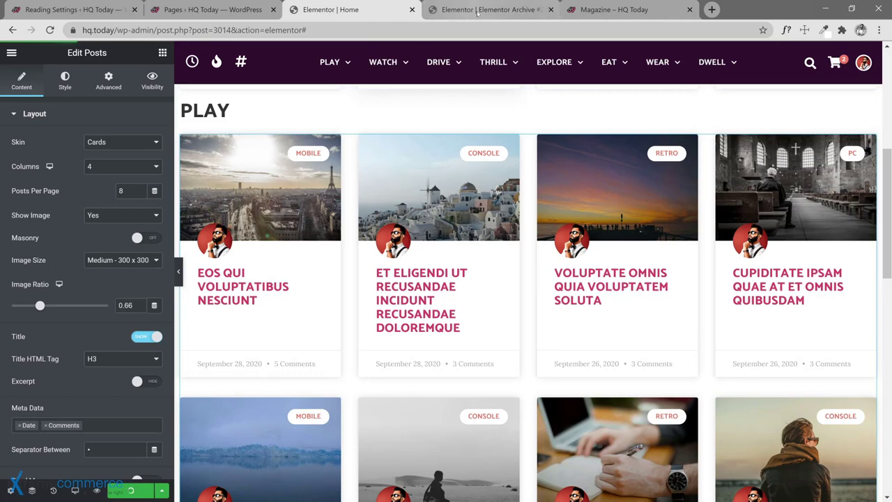
Step: Open the live site's home page and examine the Latest and Play post sections down to the newsletter block
left_click(600, 12)
scroll(185, 188, "up", 15)
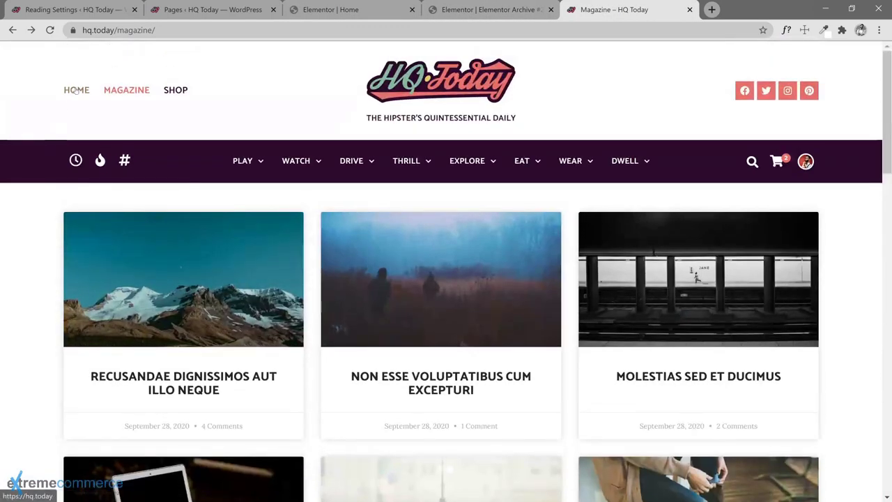
left_click(77, 90)
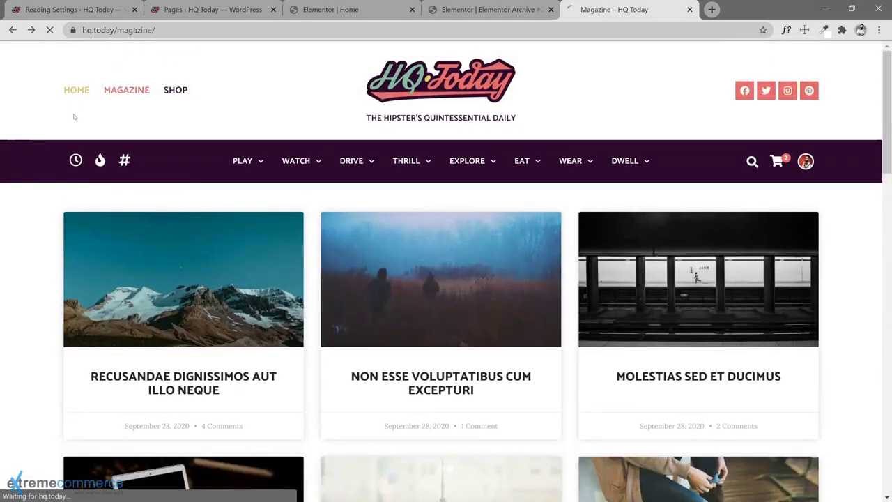
scroll(267, 364, "down", 7)
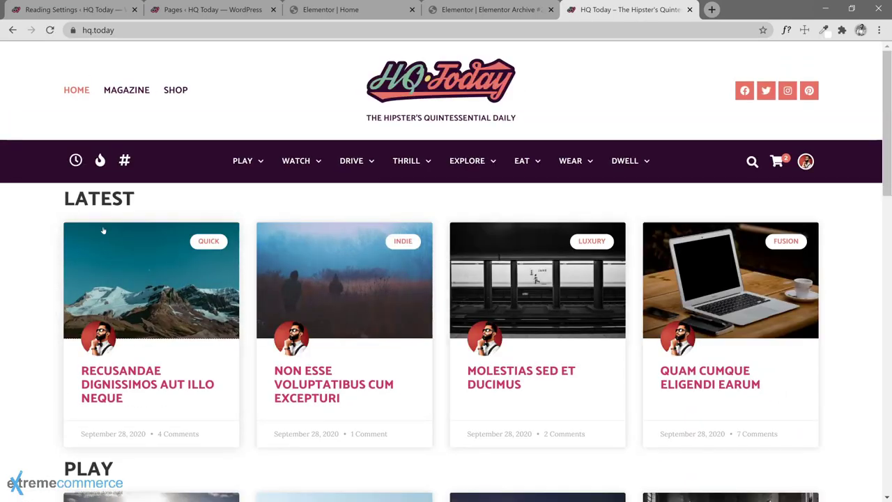
scroll(16, 393, "down", 9)
scroll(75, 322, "up", 8)
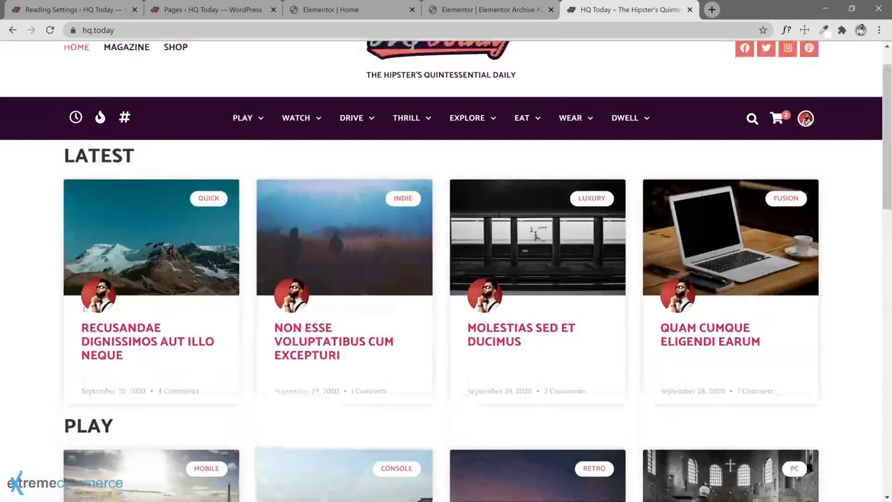
scroll(10, 387, "down", 3)
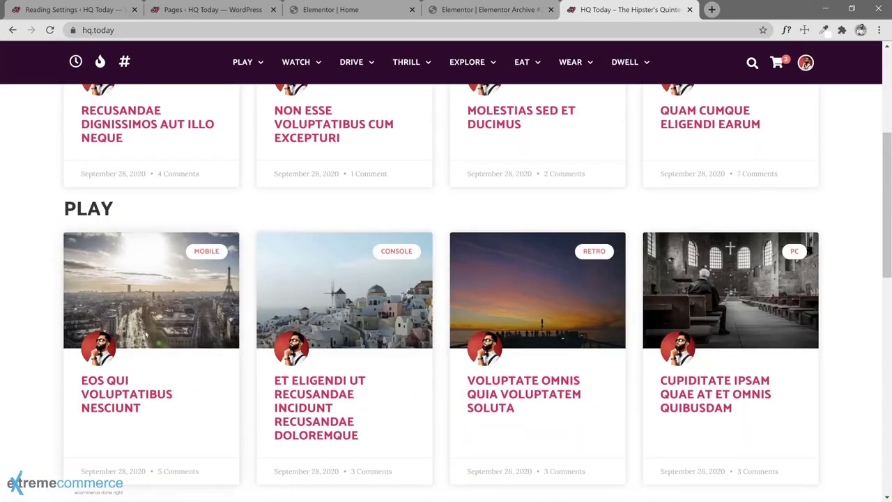
scroll(142, 337, "down", 3)
scroll(39, 359, "down", 3)
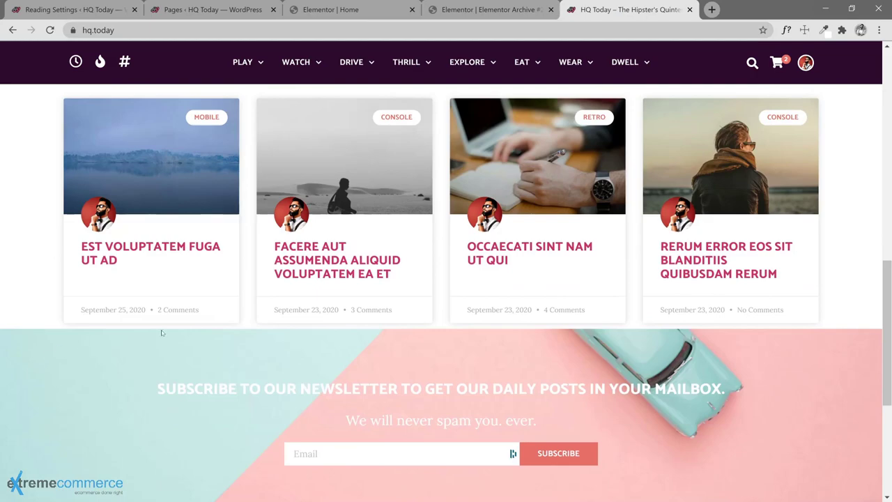
Step: Return to the home page editor, set the posts section's outer section padding to Medium, and update the page
left_click(333, 9)
scroll(516, 199, "up", 3)
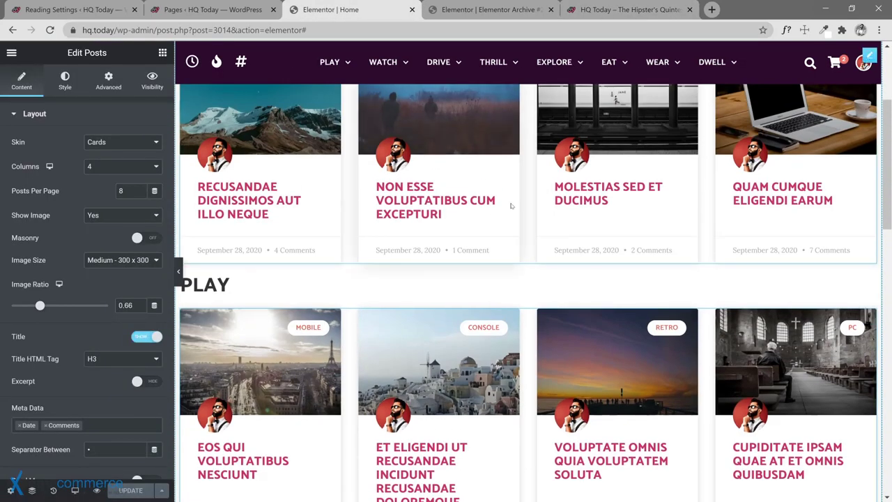
scroll(518, 198, "up", 3)
left_click(528, 180)
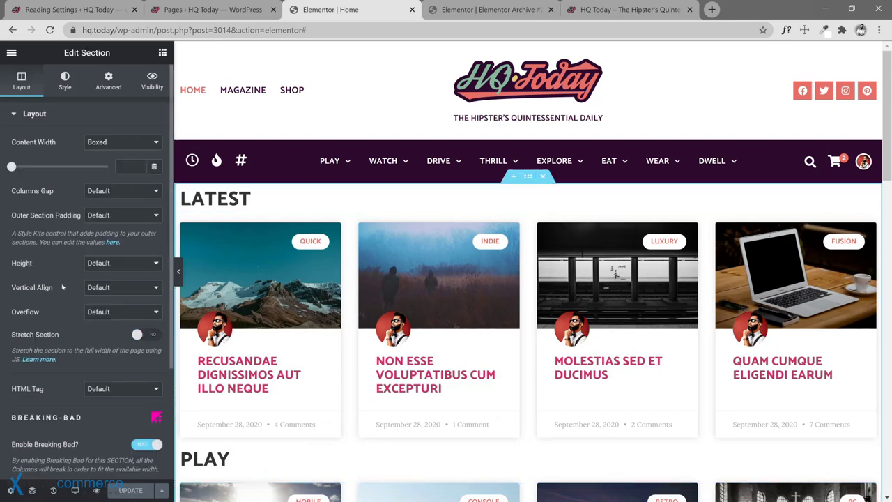
left_click(109, 216)
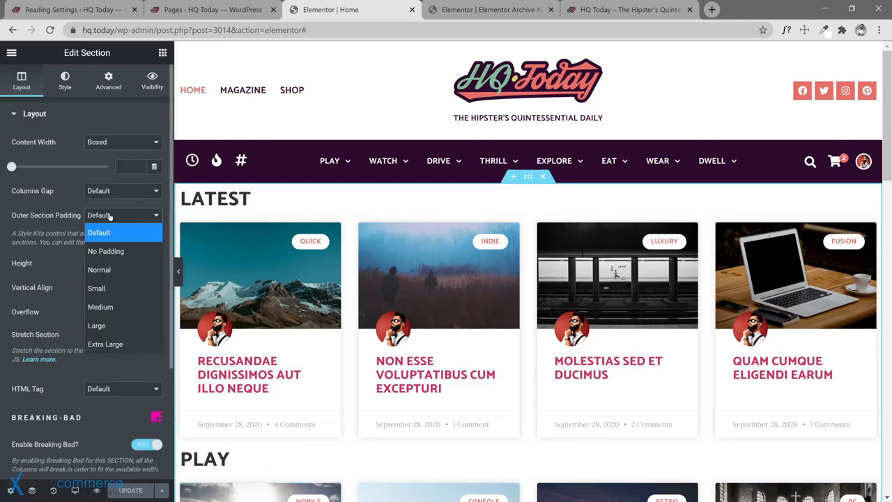
left_click(120, 304)
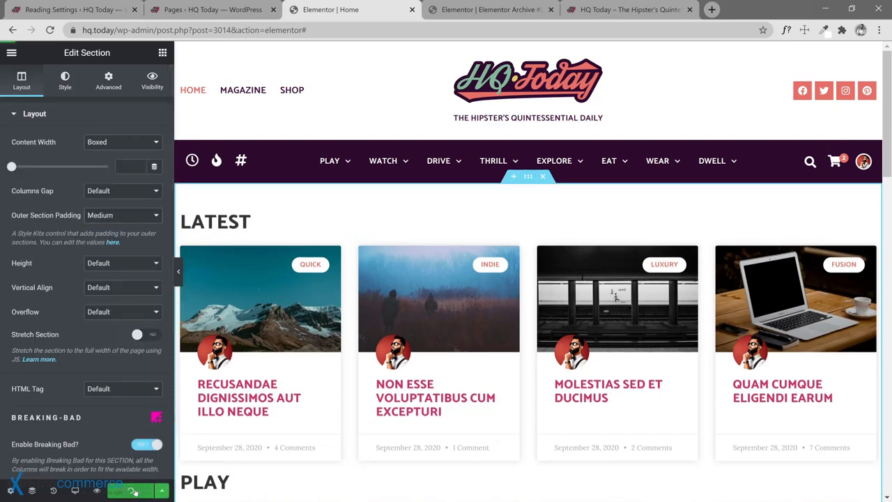
Step: Reload the live home page and check the spacing around the Latest and Play post rows
key("ctrl+Tab")
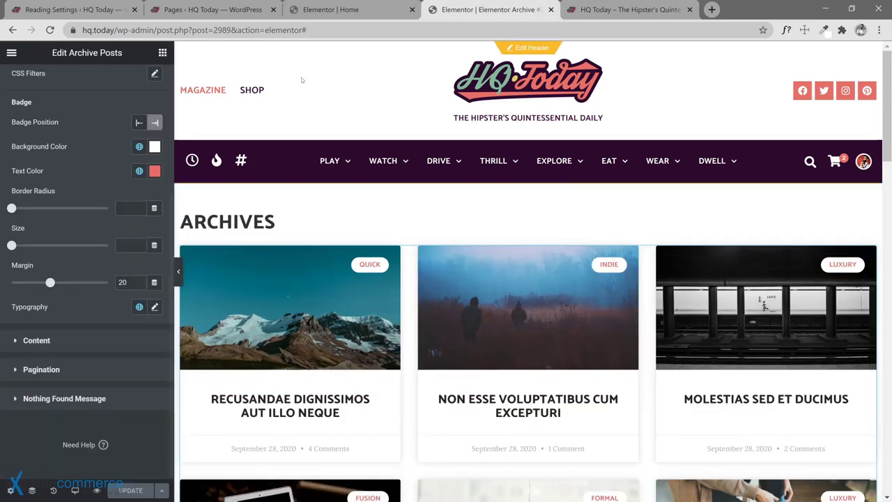
key("ctrl+Tab")
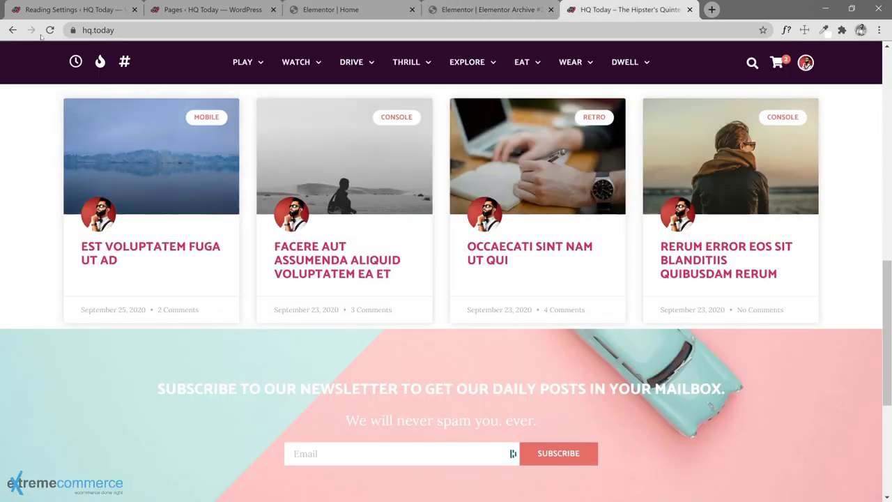
left_click(50, 30)
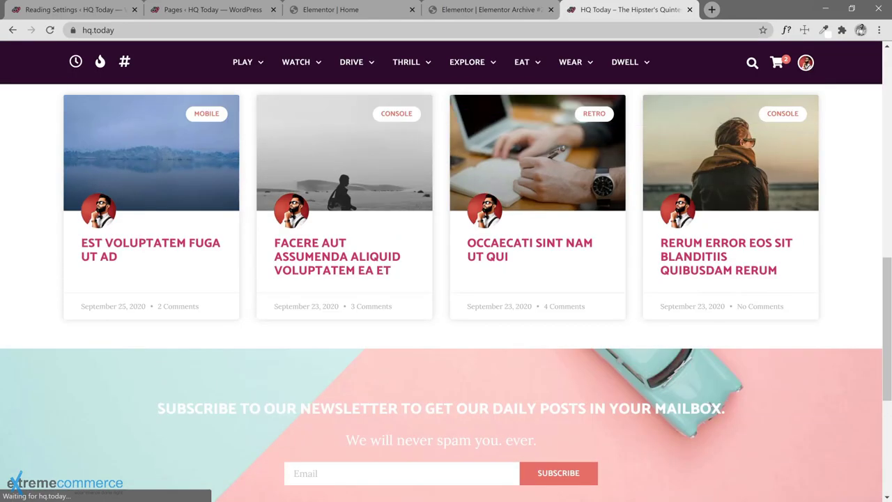
scroll(49, 337, "up", 10)
scroll(50, 337, "down", 4)
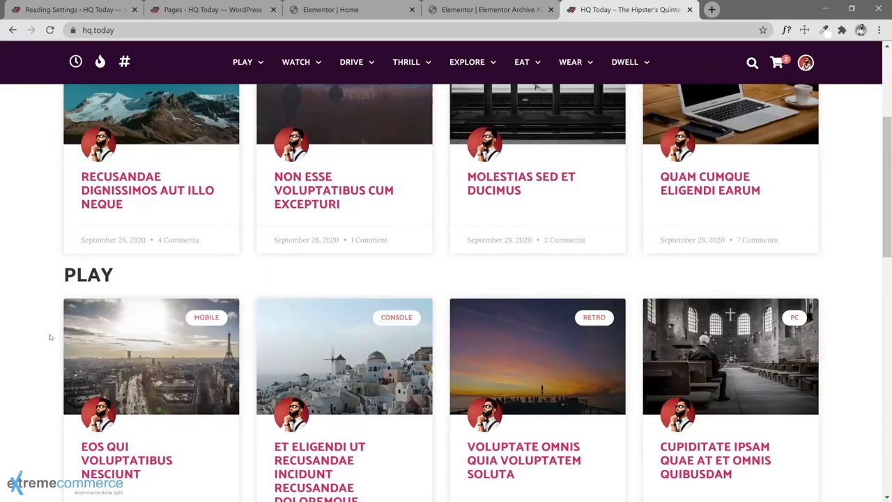
scroll(49, 337, "down", 3)
scroll(49, 337, "up", 2)
scroll(50, 337, "down", 4)
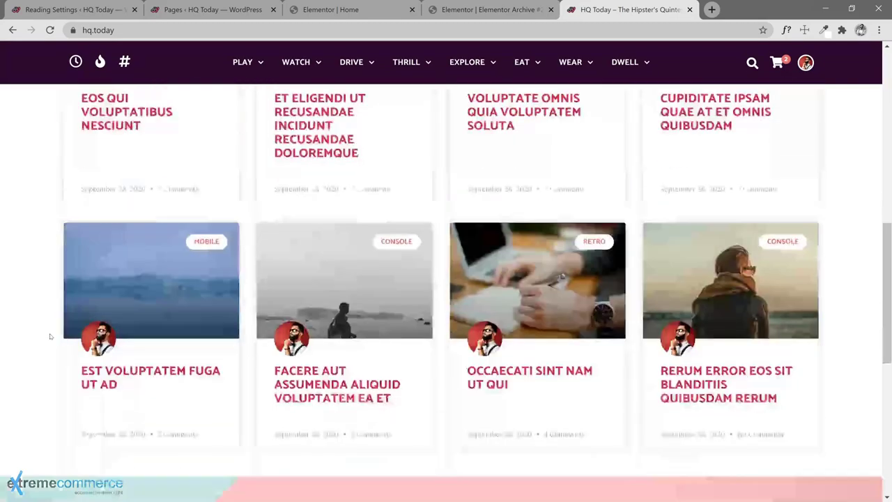
Step: Return to the home page editor and duplicate the Posts widget under the Play heading
left_click(335, 9)
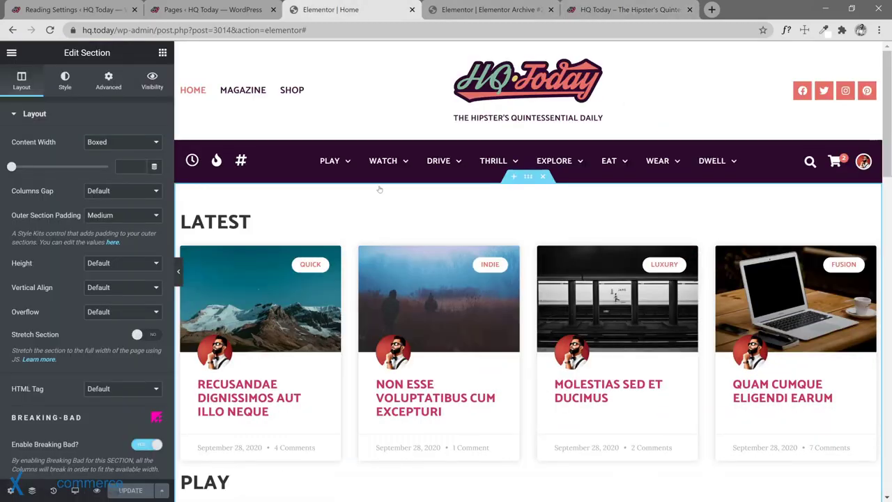
scroll(429, 299, "down", 7)
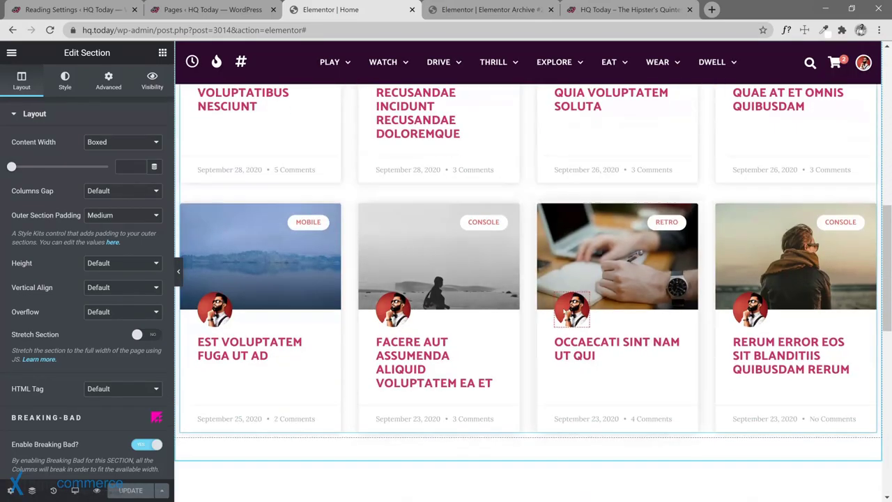
scroll(620, 313, "up", 3)
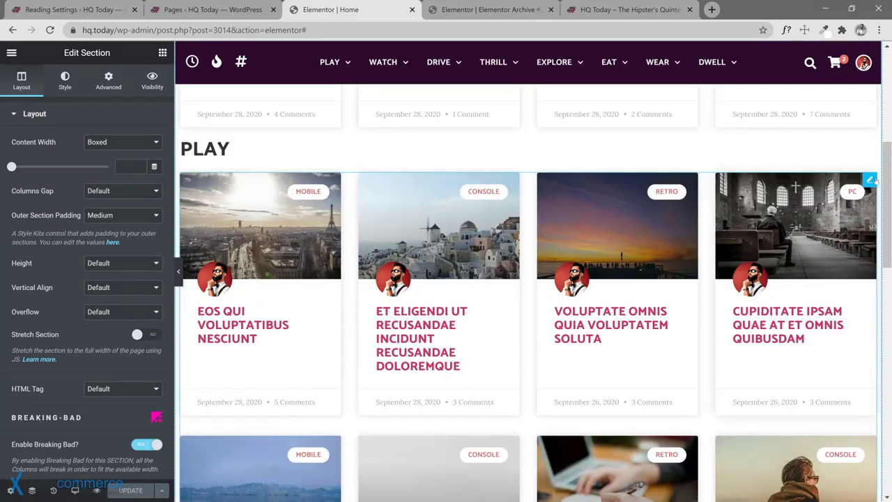
right_click(871, 181)
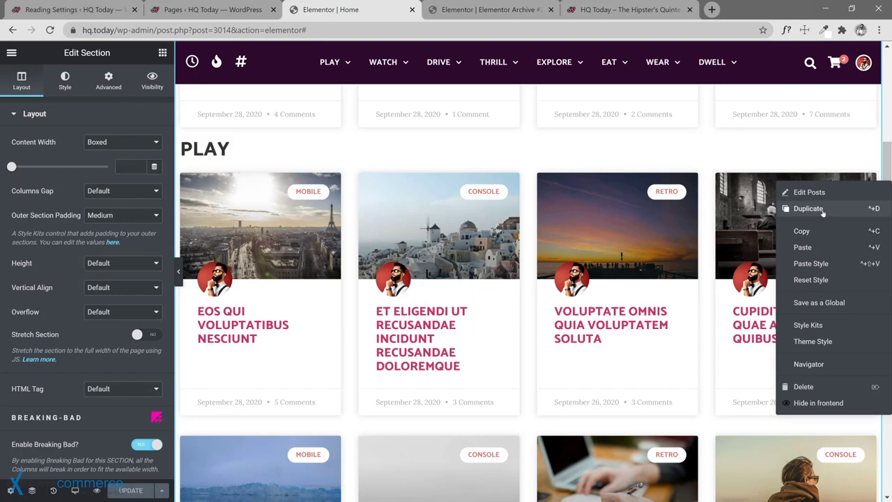
left_click(822, 210)
scroll(830, 307, "down", 3)
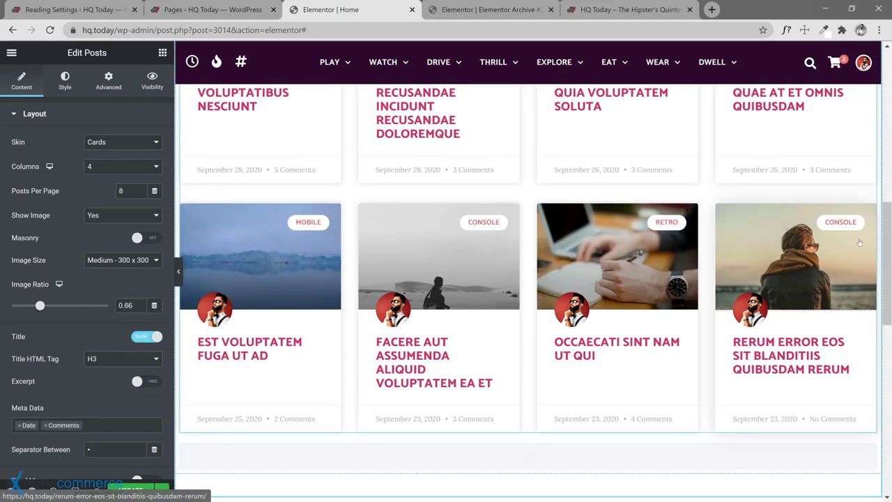
Step: Make further copies of the Play category's Posts widget for additional category rows
scroll(859, 242, "up", 2)
scroll(859, 242, "up", 3)
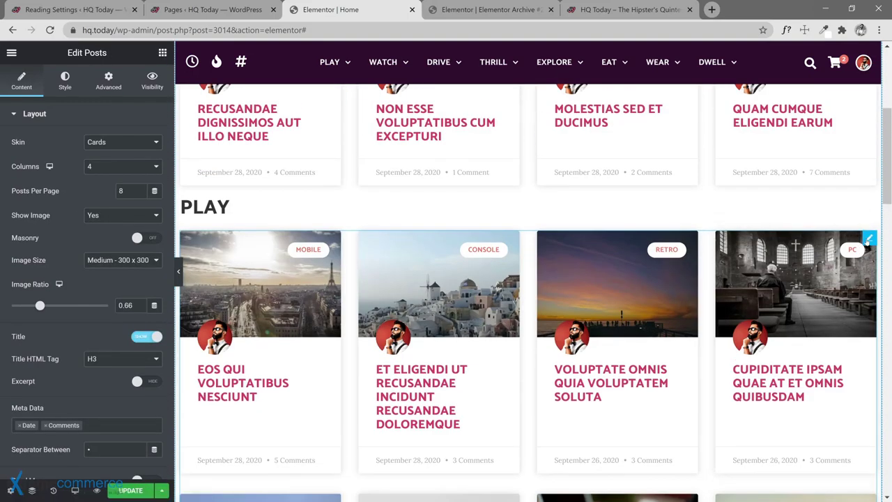
right_click(864, 240)
left_click(808, 267)
right_click(806, 264)
left_click(806, 268)
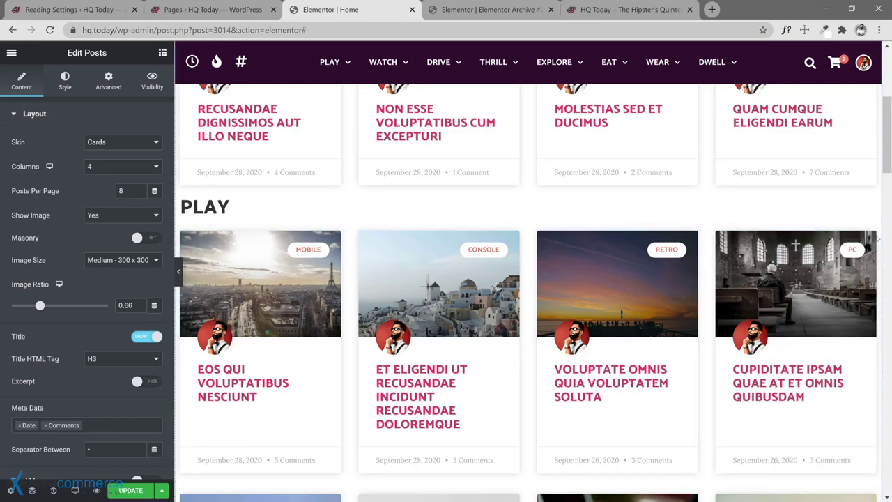
Step: Duplicate the Posts widget under the Play heading two more times
right_click(806, 264)
left_click(808, 263)
right_click(816, 260)
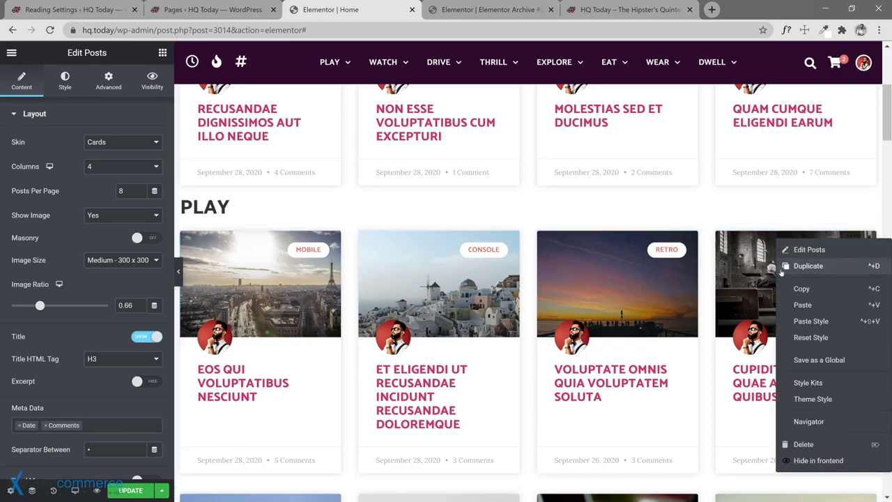
left_click(806, 266)
Step: Copy the Play heading and paste it below the first Play Posts widget
scroll(780, 281, "down", 2)
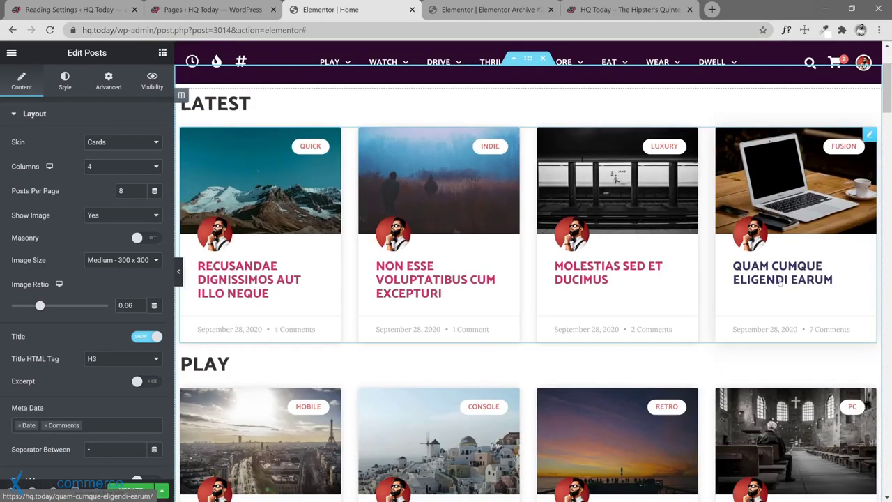
scroll(780, 280, "down", 9)
scroll(423, 263, "down", 8)
scroll(423, 263, "up", 4)
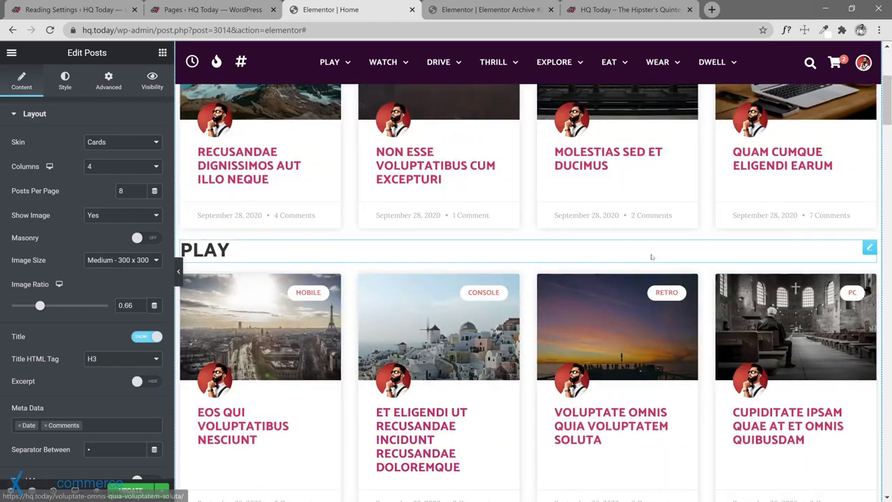
right_click(663, 251)
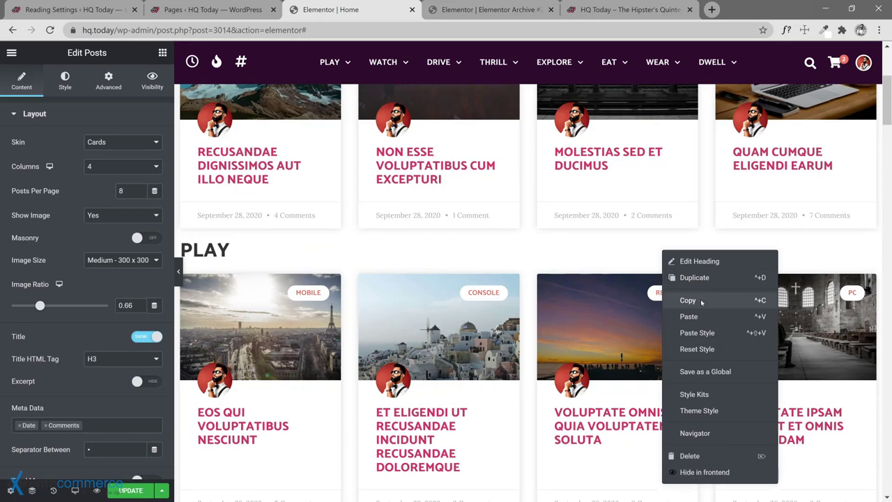
left_click(687, 300)
scroll(827, 258, "down", 3)
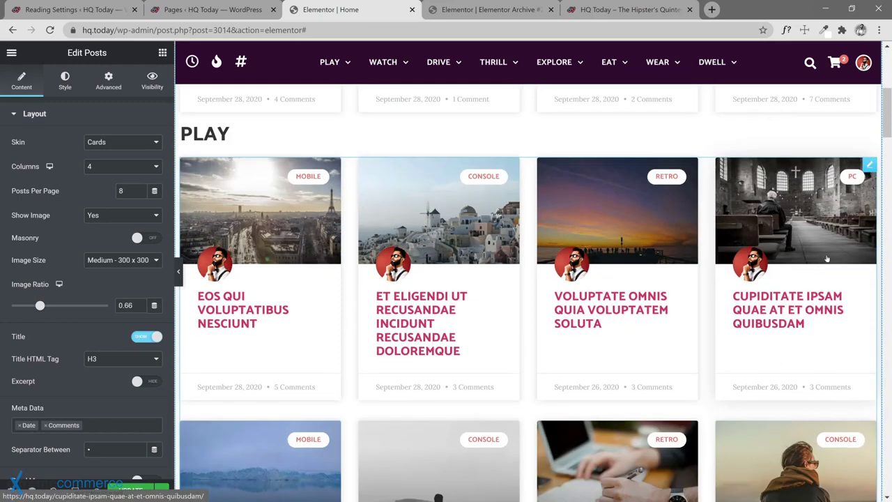
right_click(869, 174)
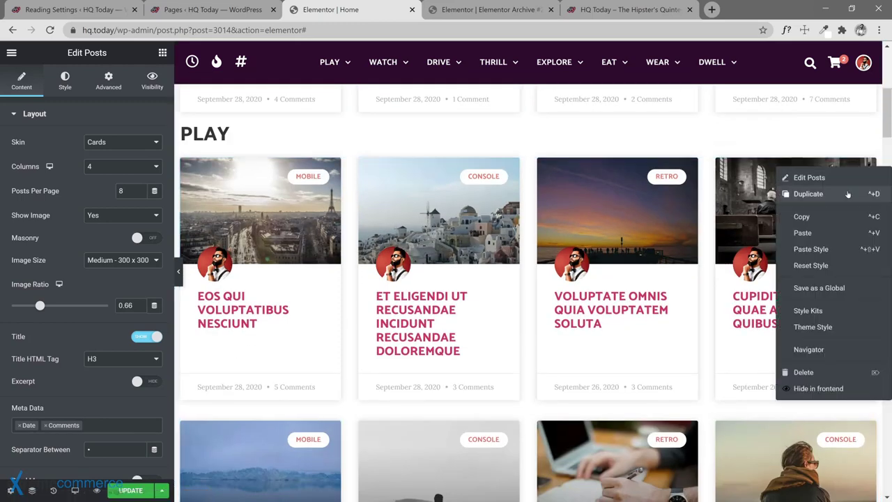
left_click(805, 232)
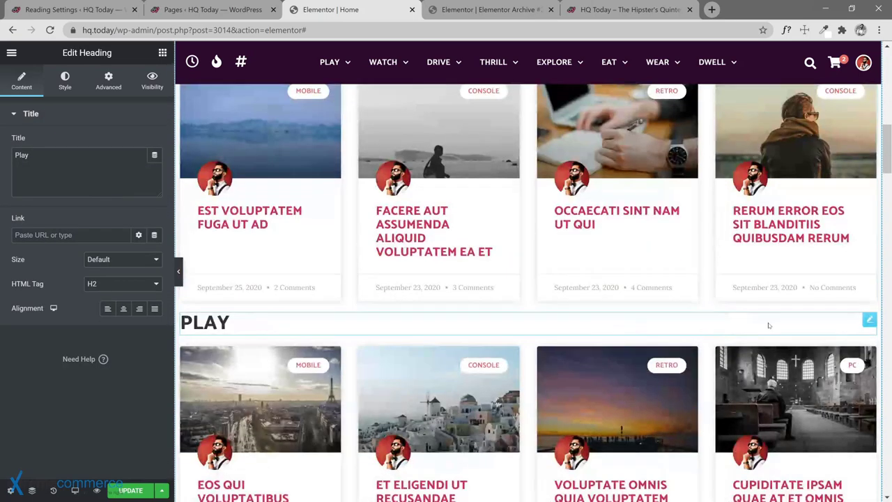
Step: Paste the copied Play heading below each of the next two duplicated Posts widgets
scroll(866, 338, "down", 1)
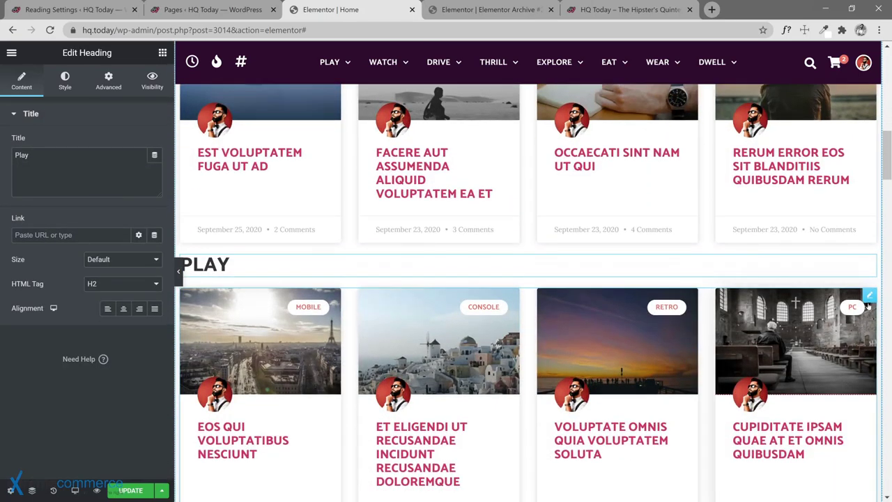
right_click(867, 291)
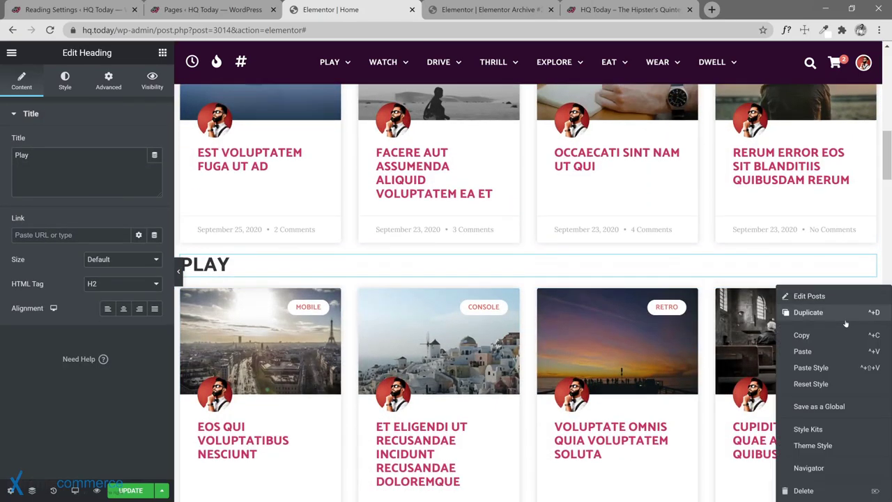
left_click(821, 351)
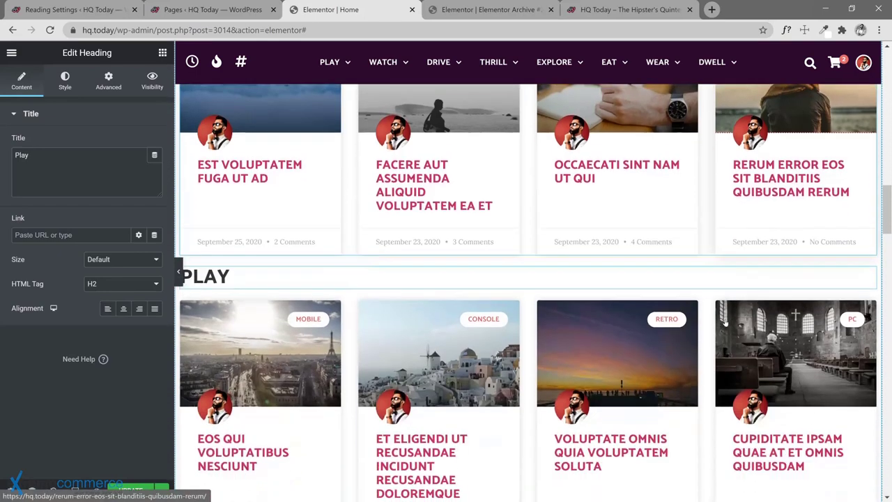
scroll(819, 268, "down", 1)
right_click(862, 259)
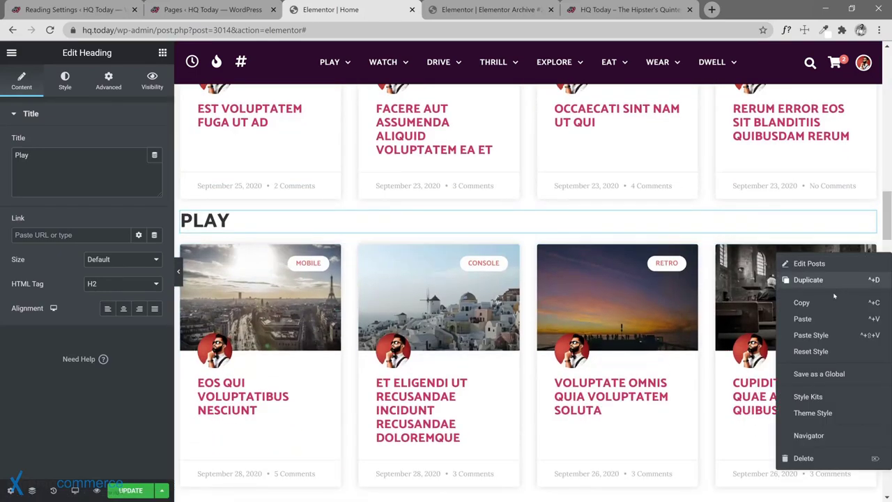
left_click(826, 315)
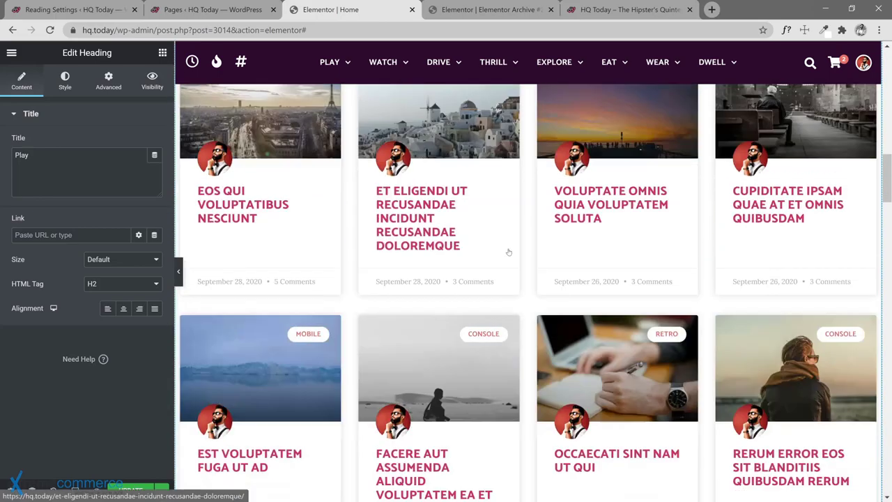
Step: Retitle the Play heading directly below the Latest posts row as Watch
scroll(353, 298, "up", 7)
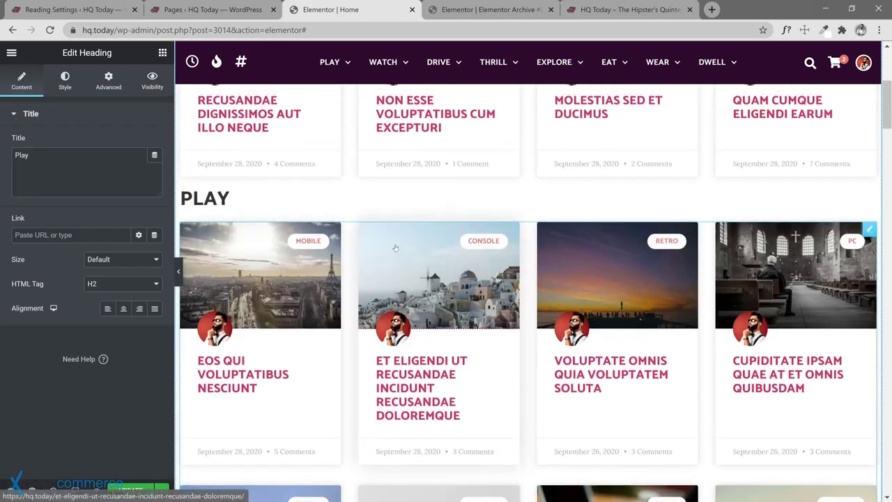
scroll(446, 294, "down", 3)
scroll(413, 251, "up", 3)
scroll(412, 251, "down", 3)
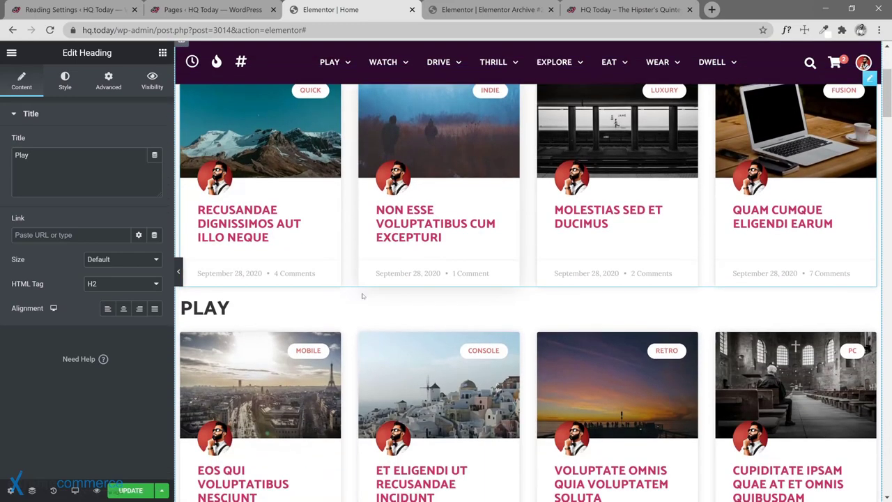
type("Watch")
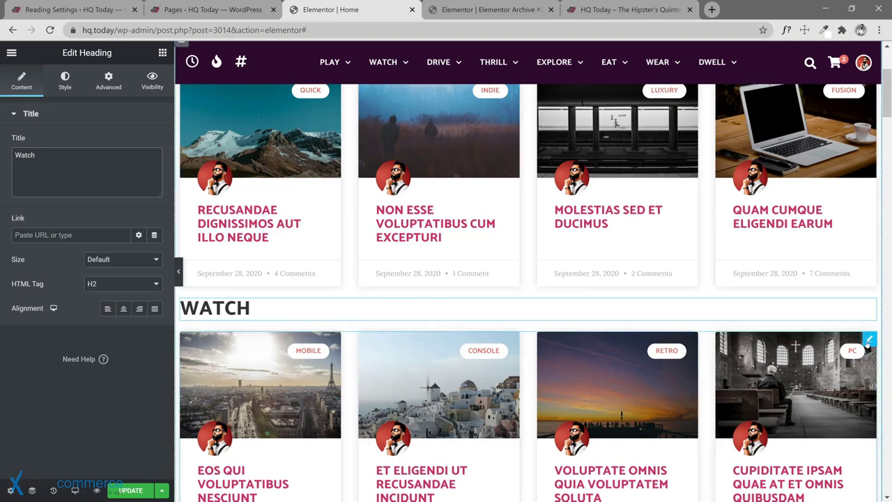
Step: Replace the Play term in the query of the Posts widget under Watch with the Watch category
left_click(869, 340)
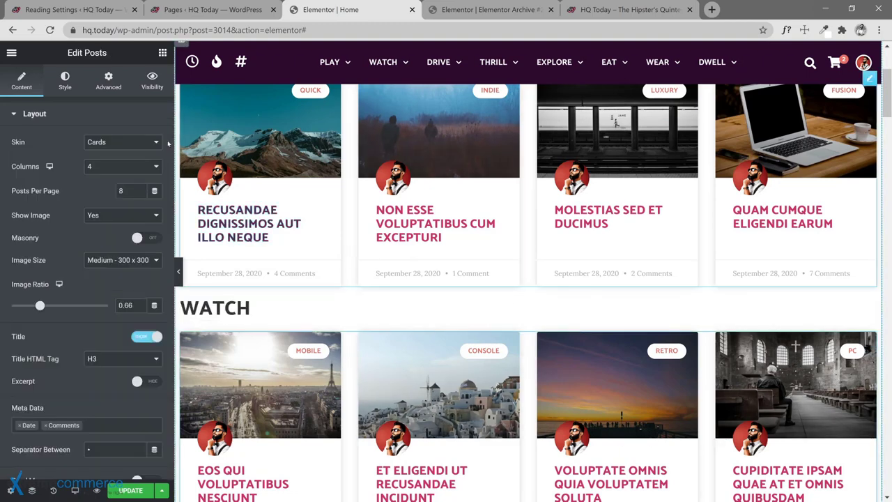
scroll(76, 321, "down", 4)
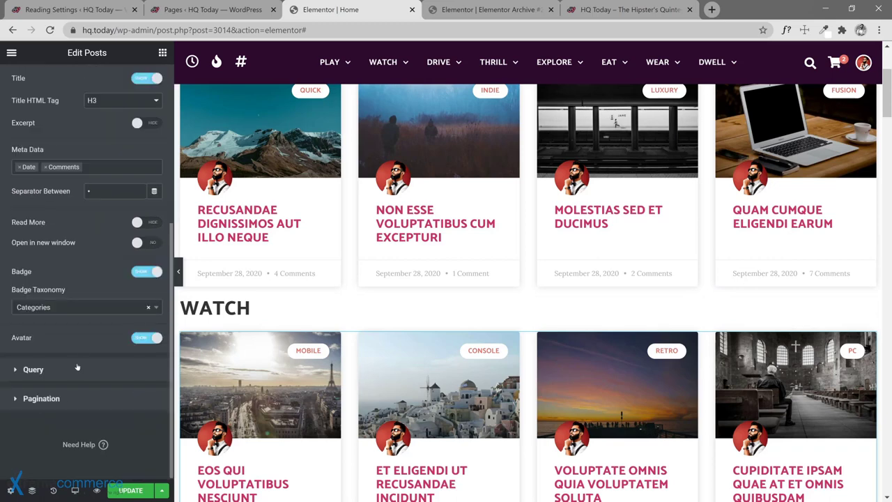
left_click(33, 369)
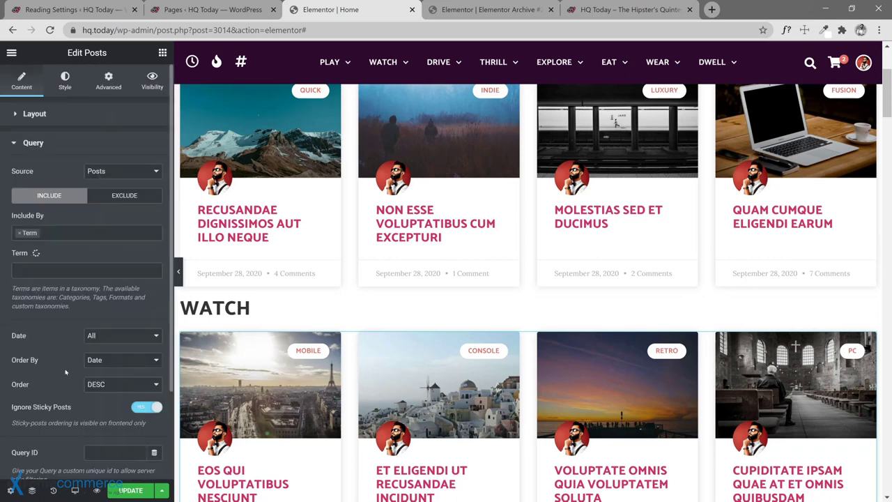
left_click(66, 272)
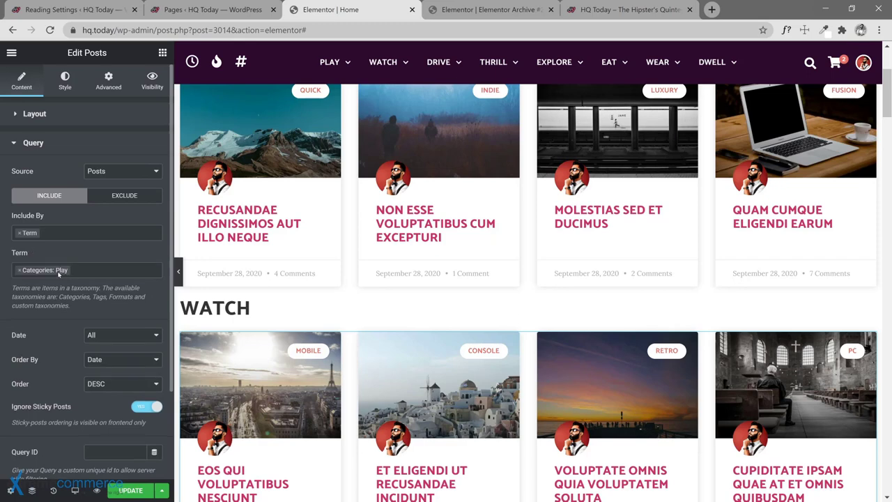
left_click(19, 271)
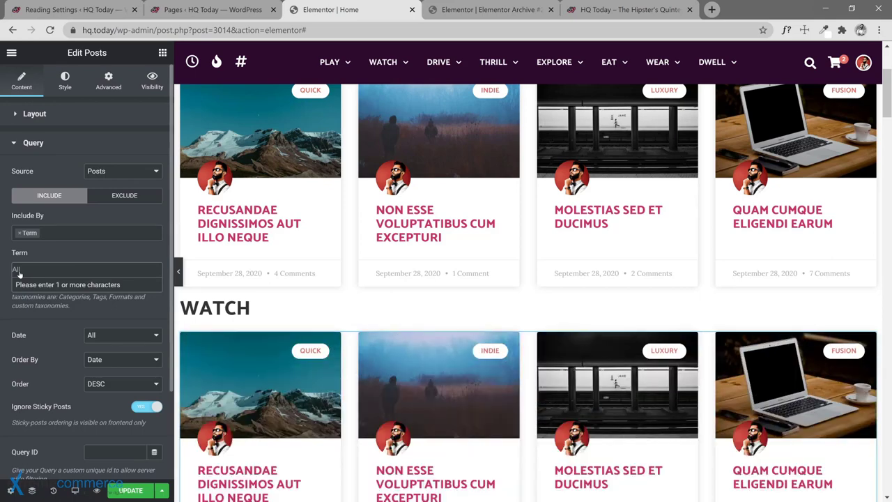
key("Escape")
left_click(19, 269)
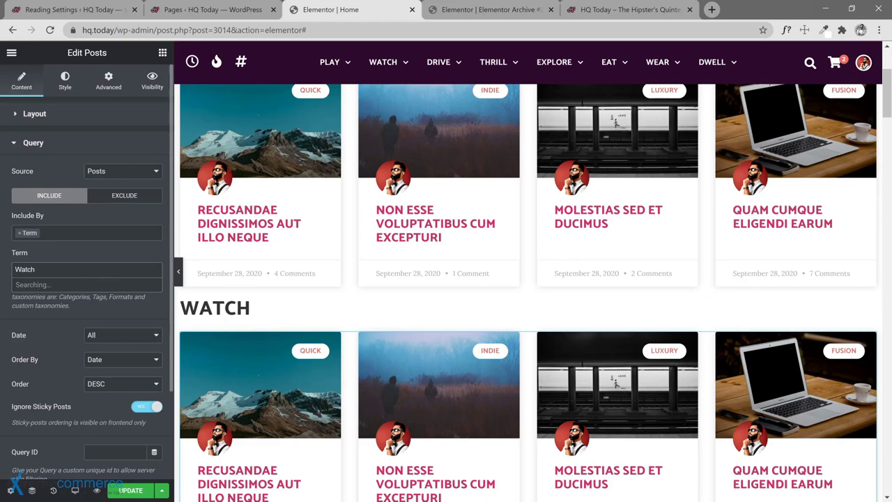
key("Return")
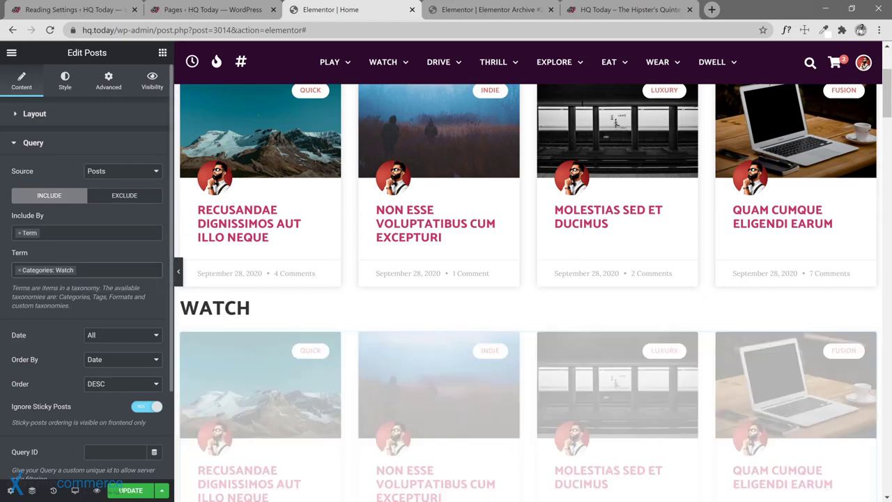
Step: Retitle the Play heading below the Watch posts as Drive
scroll(628, 386, "down", 6)
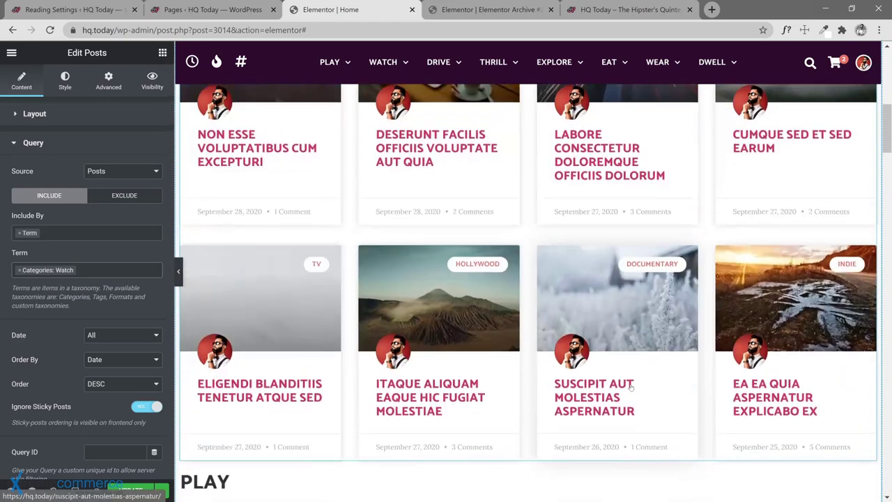
scroll(629, 387, "up", 5)
scroll(374, 393, "down", 5)
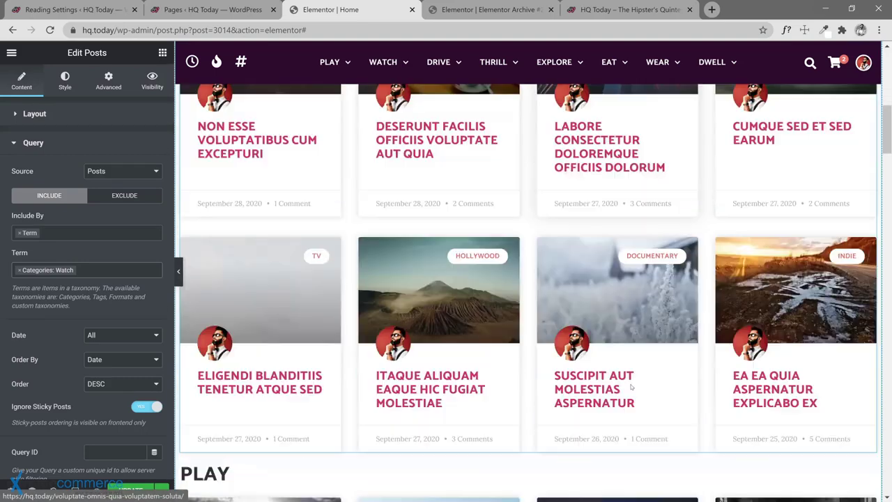
left_click(277, 354)
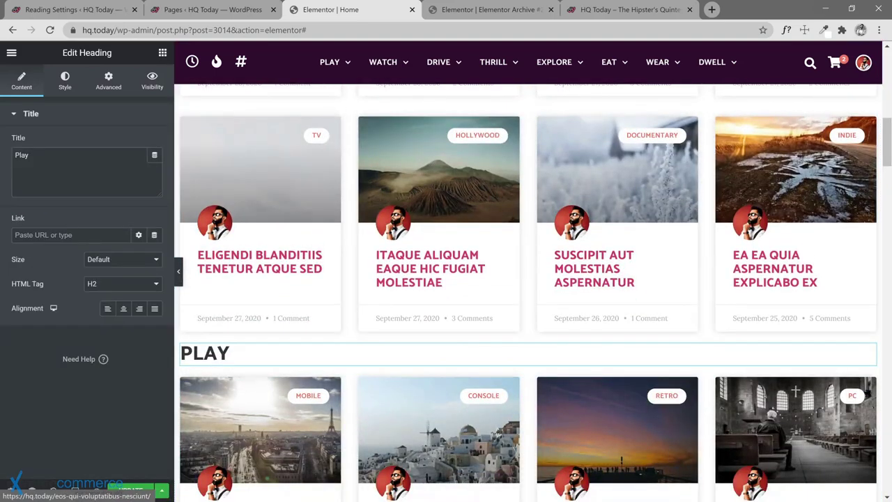
left_click(29, 154)
type("Drive")
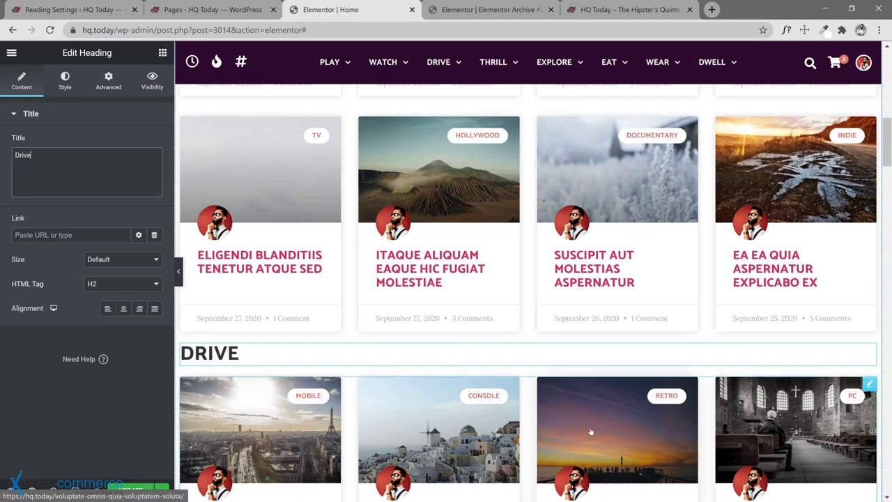
Step: Replace the Play term in the query of the Posts widget under Drive with the Drive category
scroll(370, 348, "down", 2)
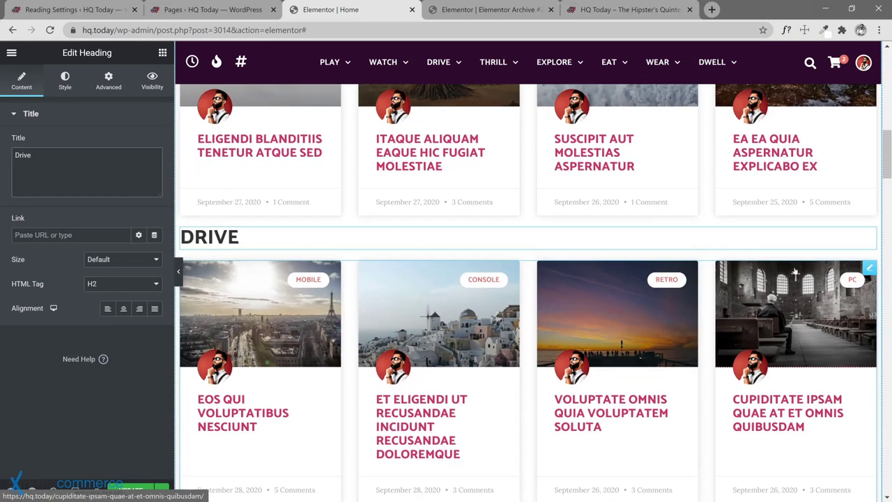
left_click(870, 268)
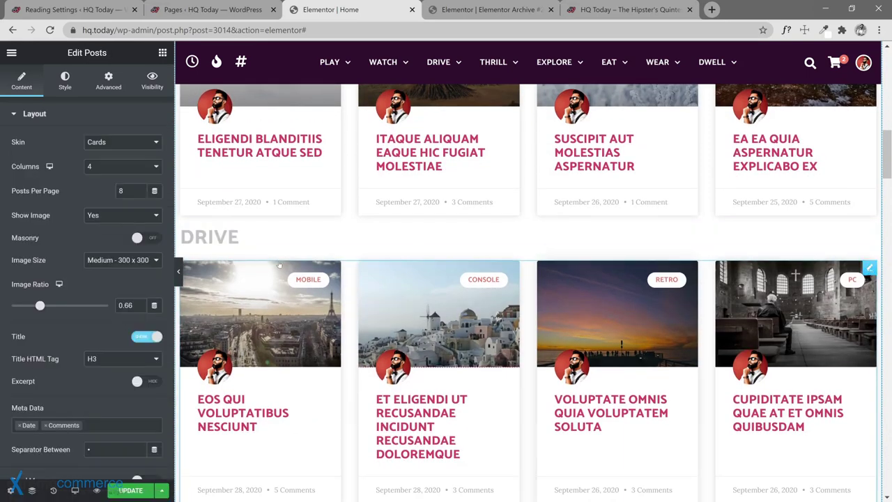
scroll(97, 330, "down", 5)
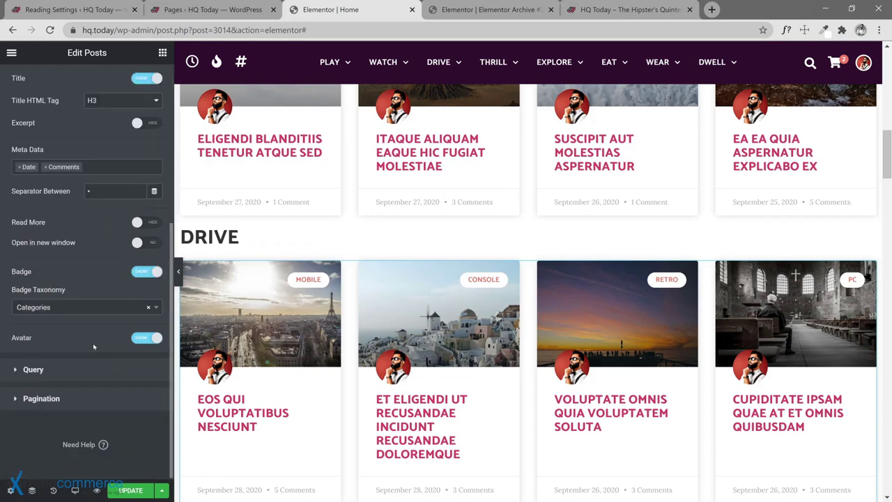
left_click(62, 367)
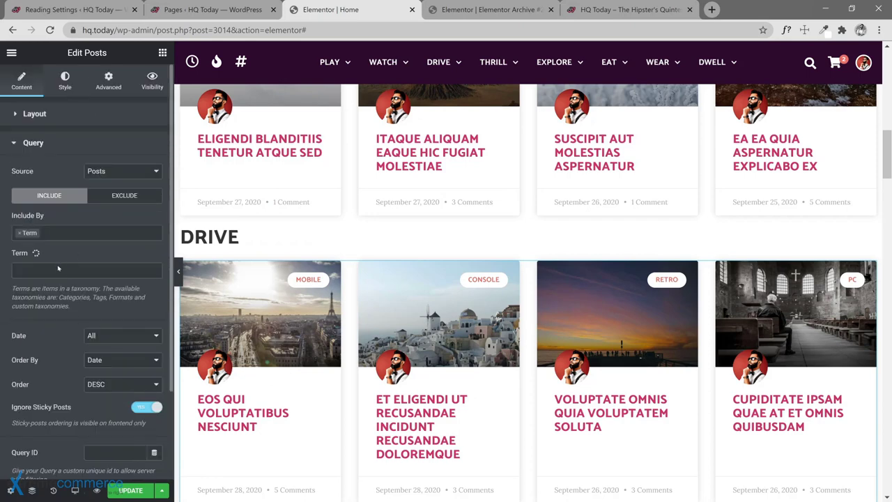
left_click(18, 275)
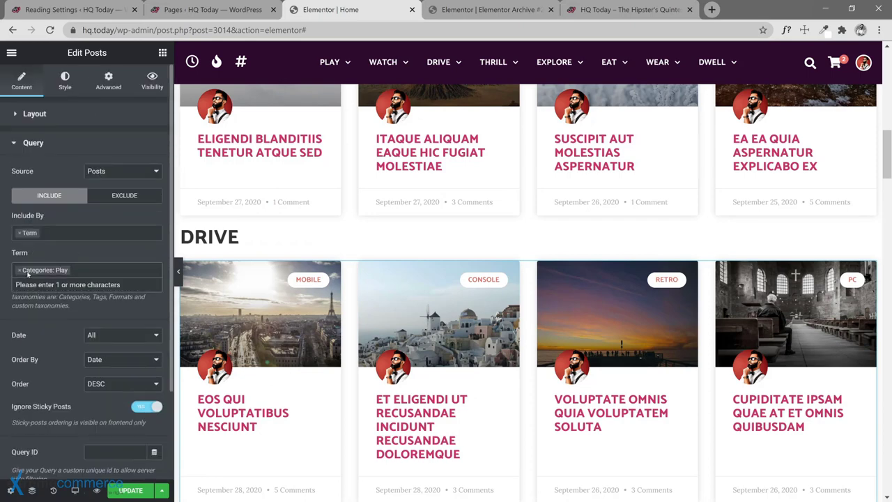
left_click(19, 270)
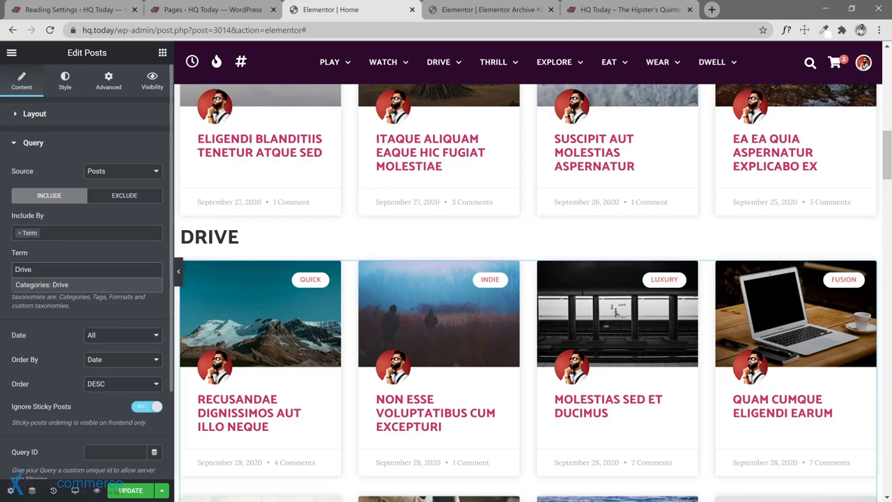
key("Return")
Step: Retitle the Play heading below the Drive posts as Thrill
scroll(608, 373, "down", 5)
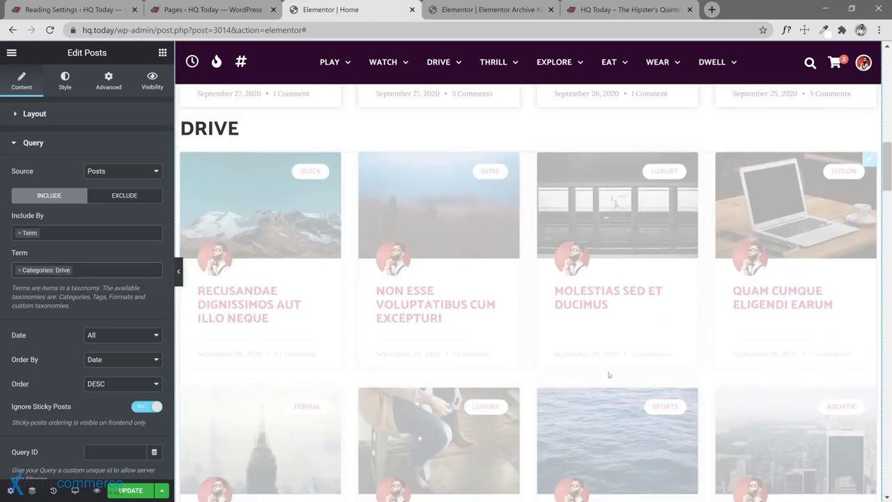
scroll(608, 376, "down", 2)
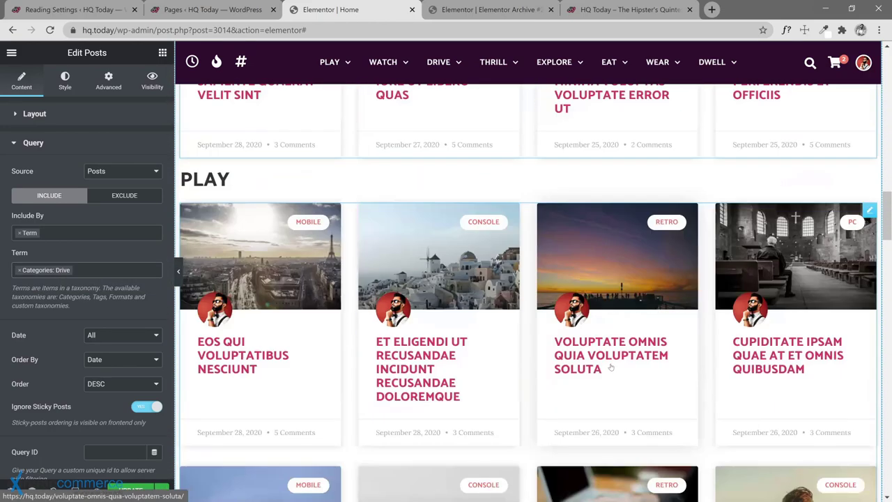
left_click(514, 185)
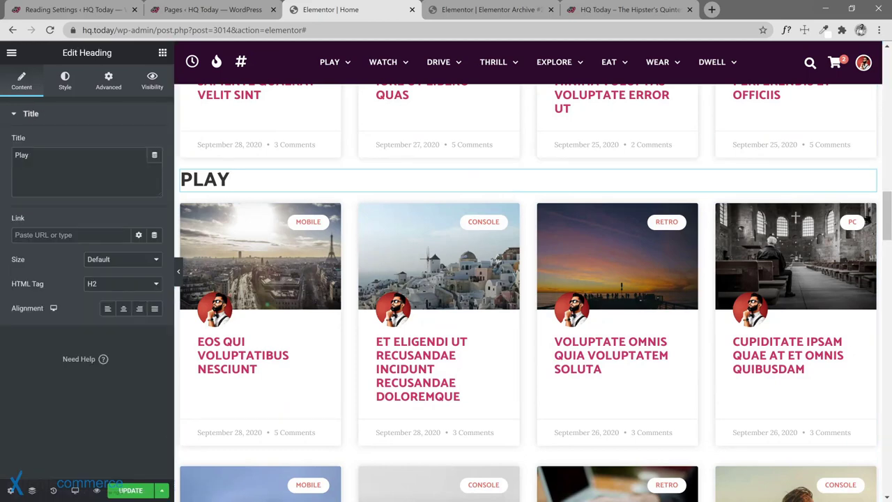
type("Thrill")
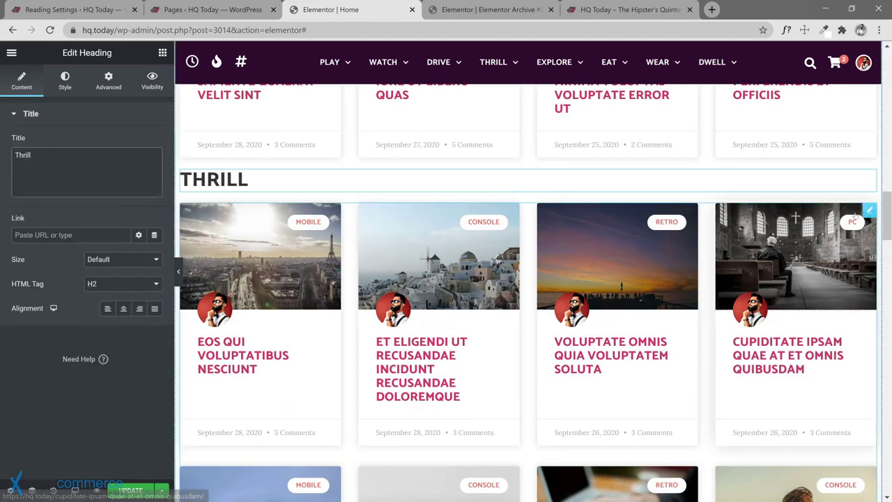
Step: Replace the Play term in the query of the Posts widget under Thrill with the Thrill category
left_click(868, 211)
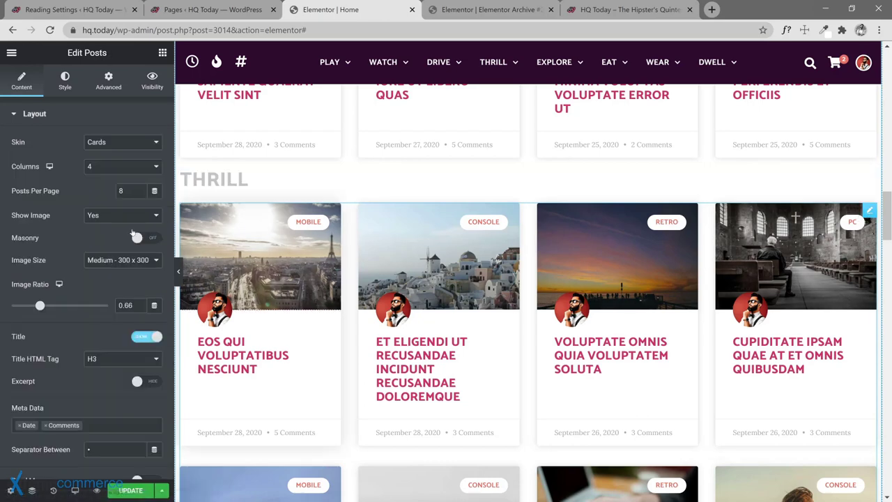
scroll(102, 296, "down", 4)
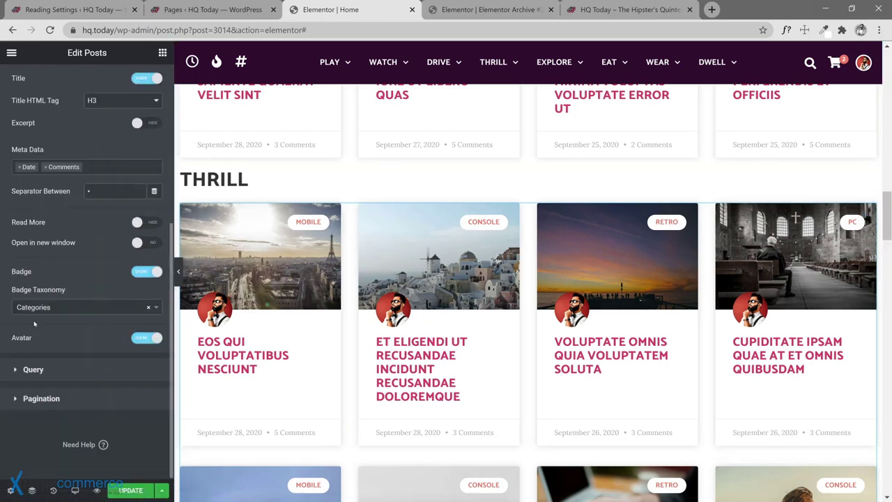
left_click(35, 369)
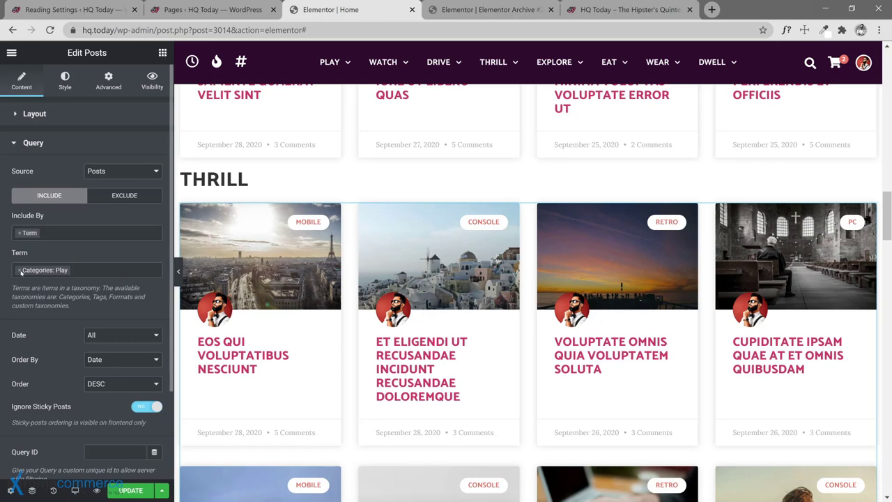
left_click(19, 270)
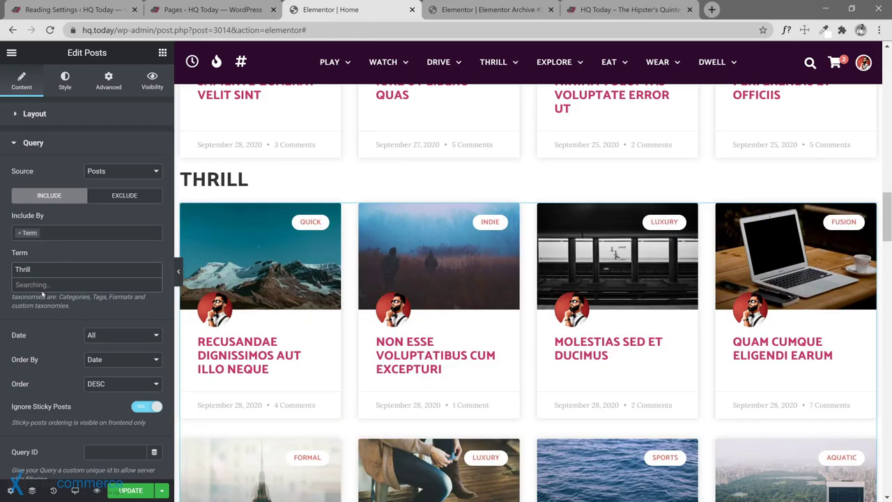
left_click(41, 286)
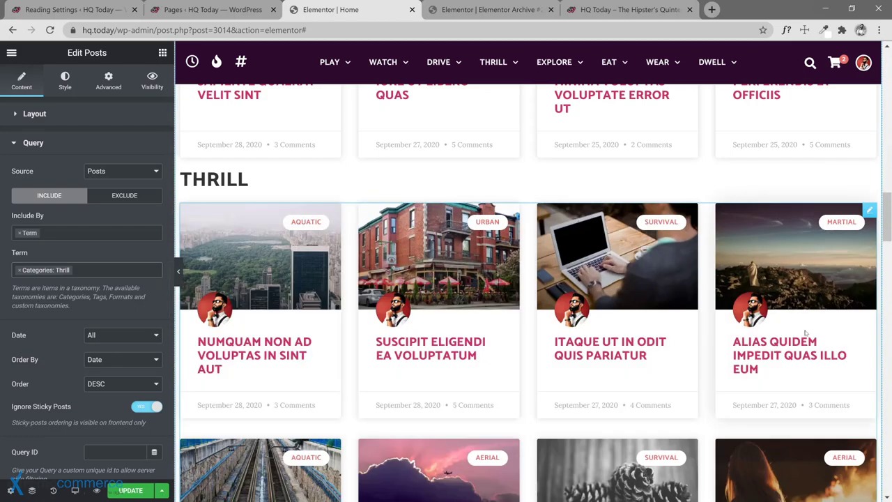
Step: Retitle the Play heading below the Thrill posts as Explore
scroll(383, 291, "down", 5)
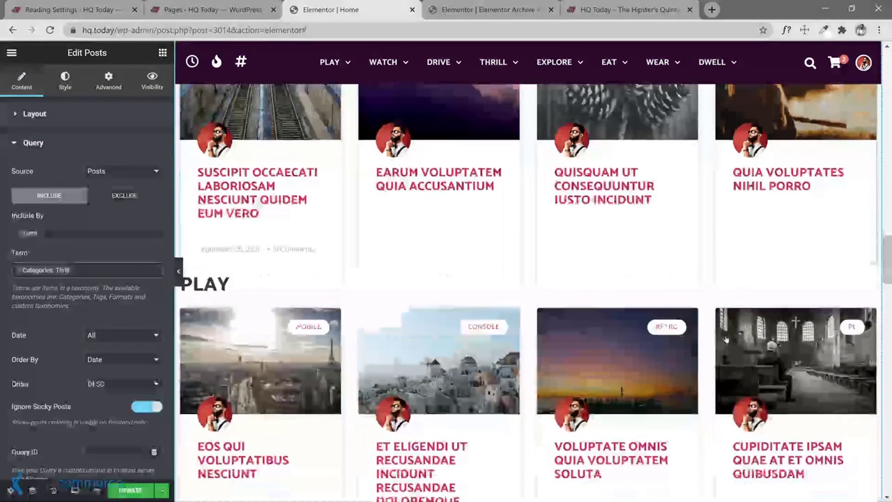
left_click(382, 287)
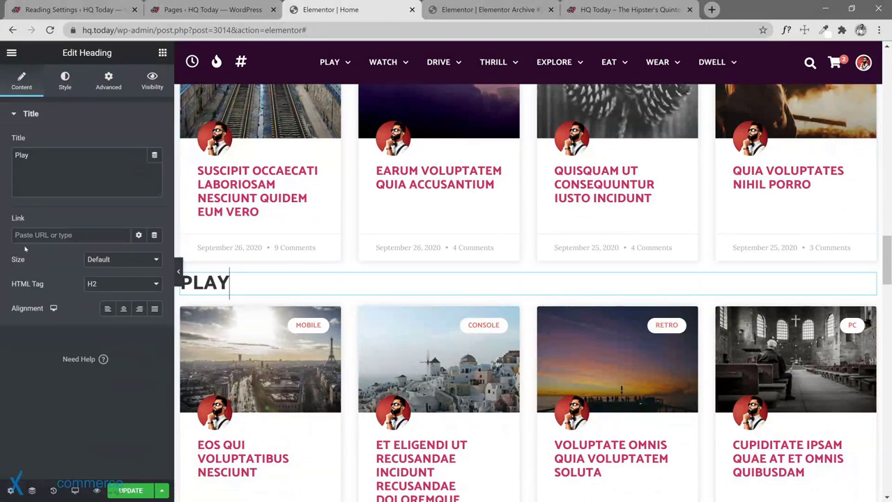
type("Explore")
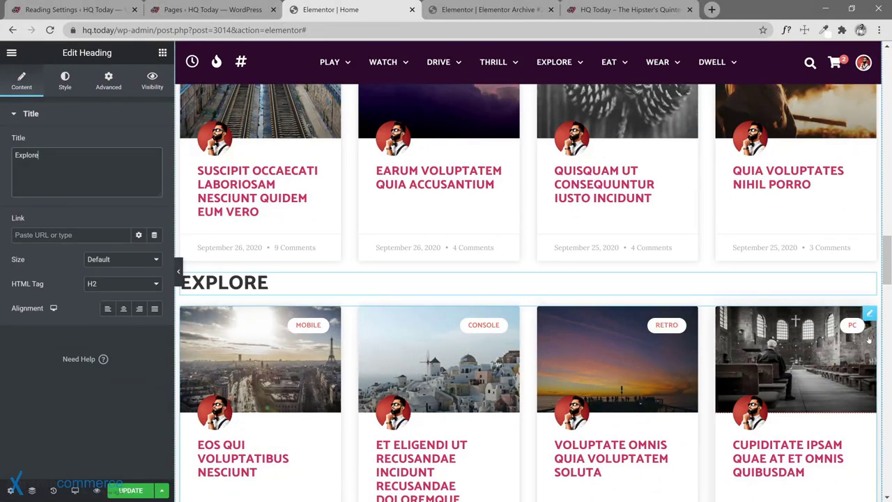
Step: Replace the Play term in the query of the Posts widget under Explore with the Explore category
left_click(867, 317)
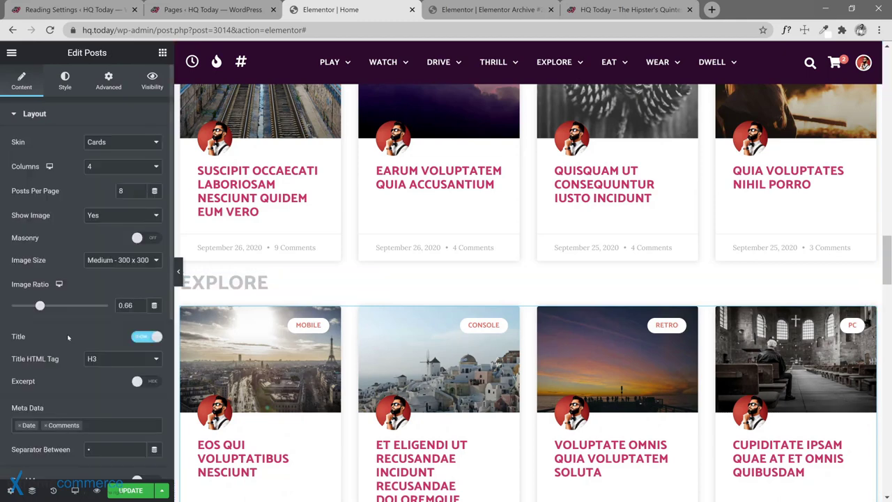
scroll(75, 352, "down", 5)
left_click(42, 369)
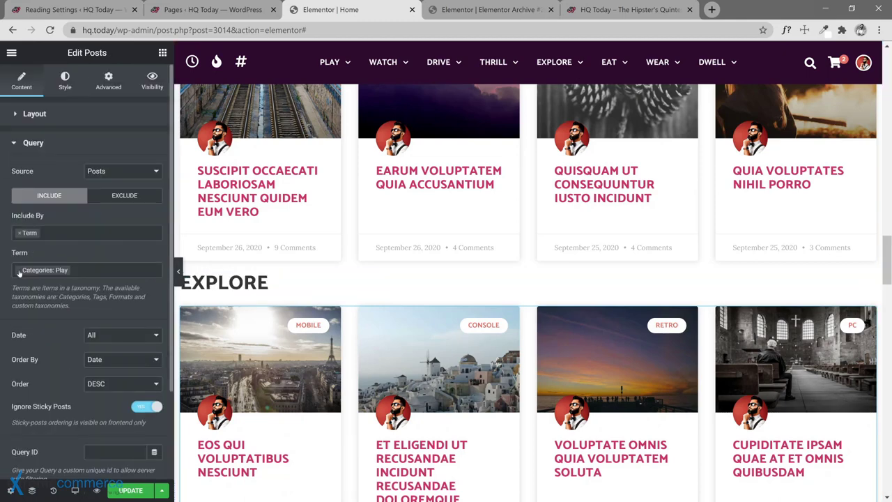
left_click(19, 271)
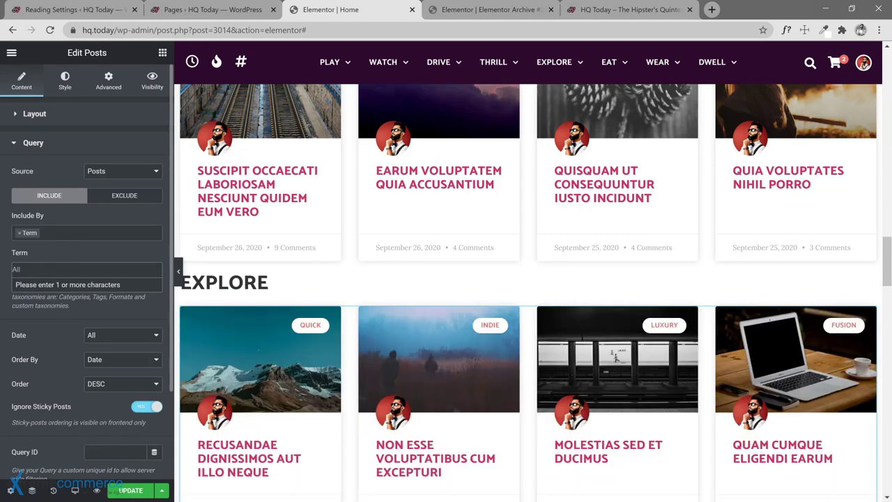
left_click(20, 270)
type("Explore")
left_click(52, 284)
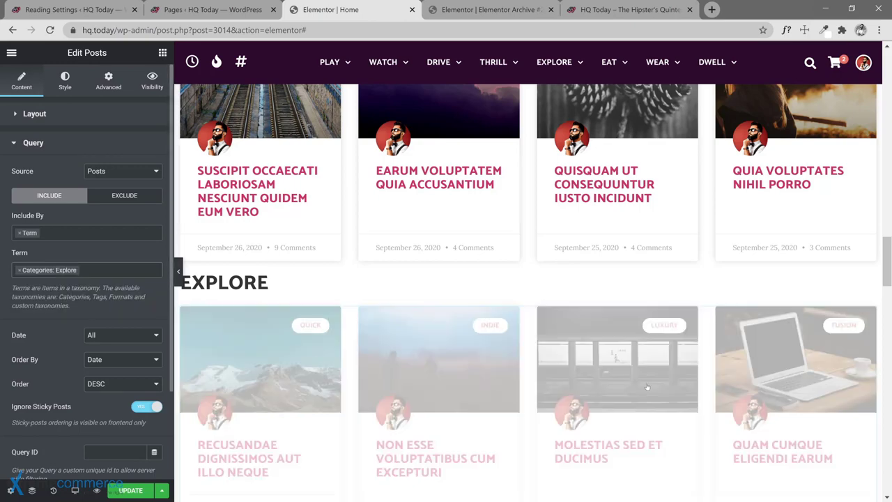
Step: Paste the copied Play heading below the Explore posts and retitle it Eat
scroll(561, 386, "down", 10)
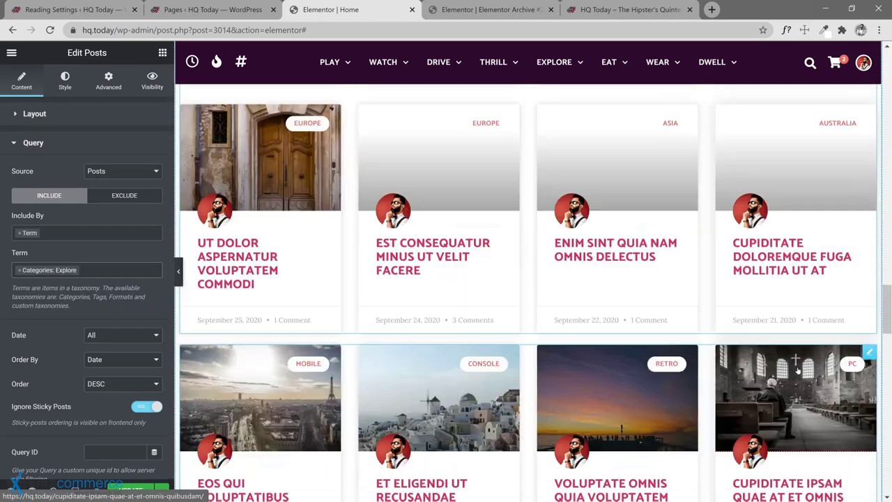
scroll(798, 369, "up", 5)
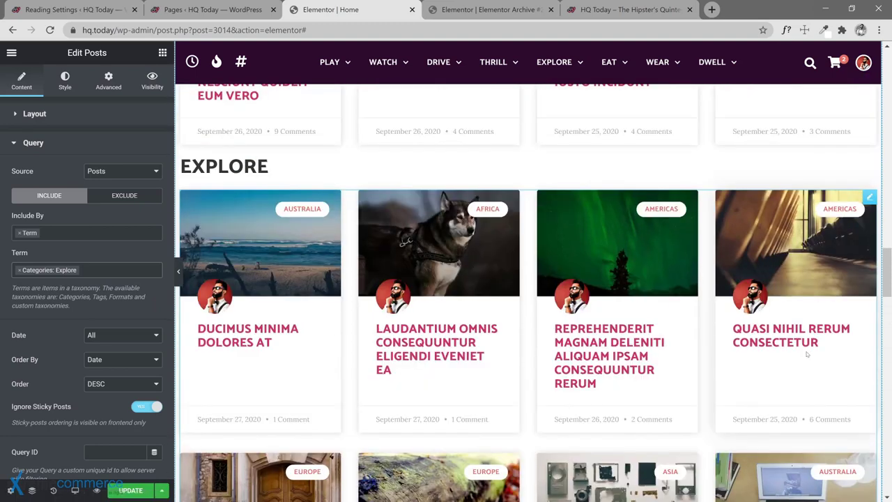
right_click(869, 203)
left_click(346, 192)
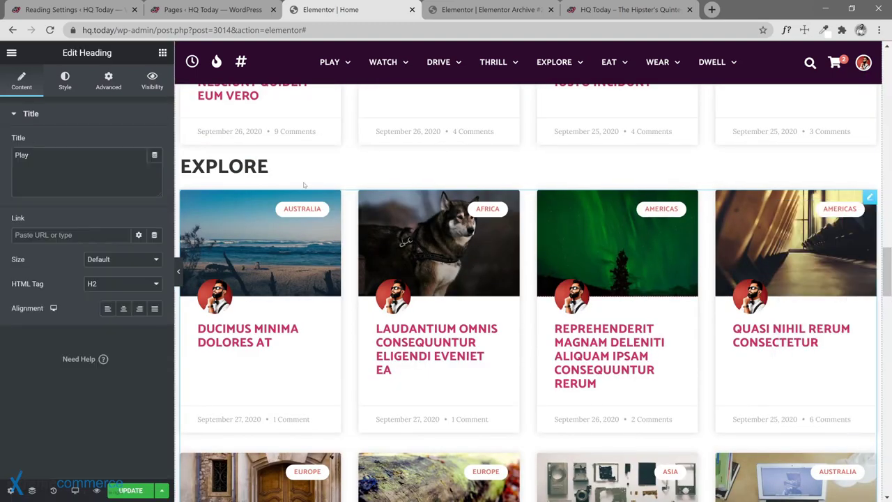
scroll(355, 337, "down", 5)
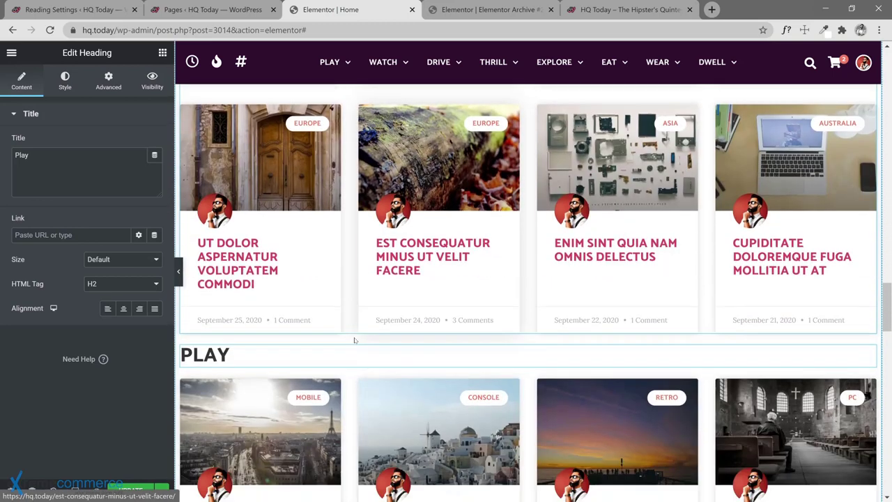
left_click(28, 155)
type("Eat")
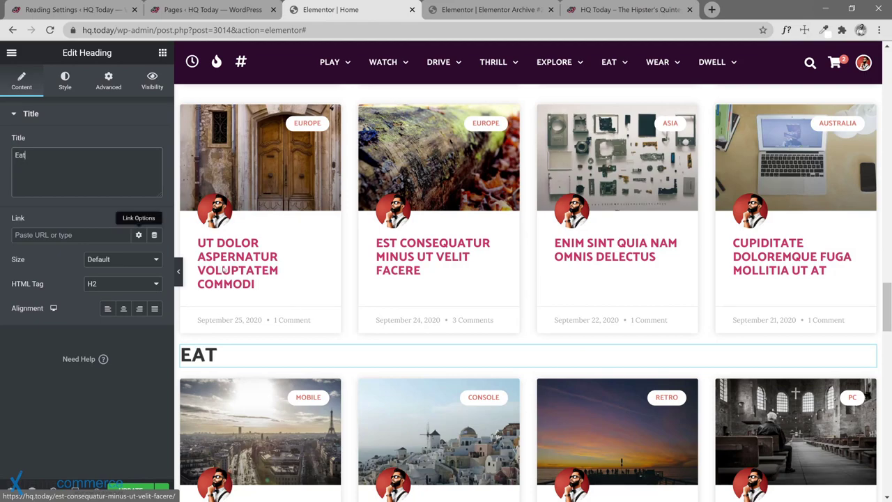
Step: Replace the Play term in the query of the Posts widget under Eat with the Eat category
scroll(866, 274, "down", 2)
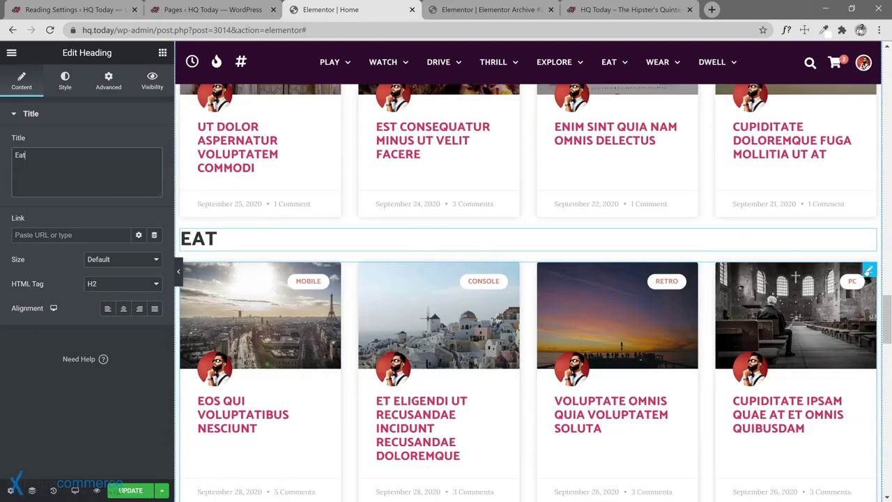
left_click(867, 270)
scroll(63, 318, "down", 4)
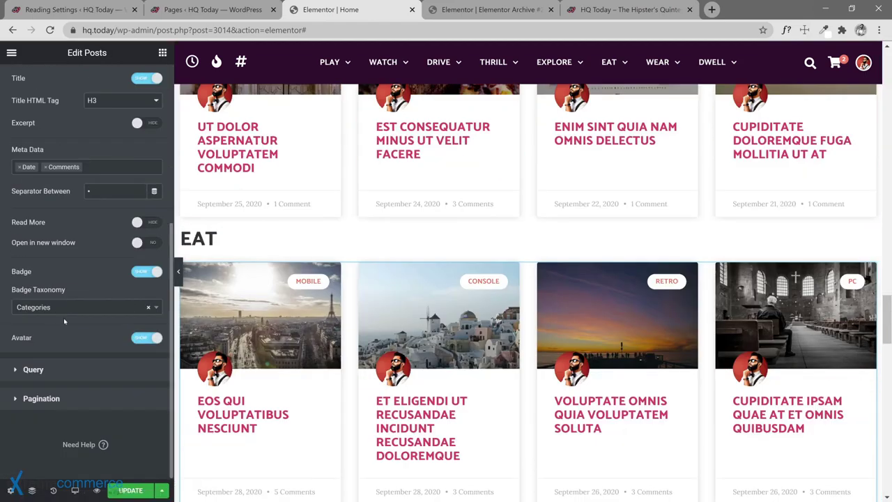
left_click(32, 368)
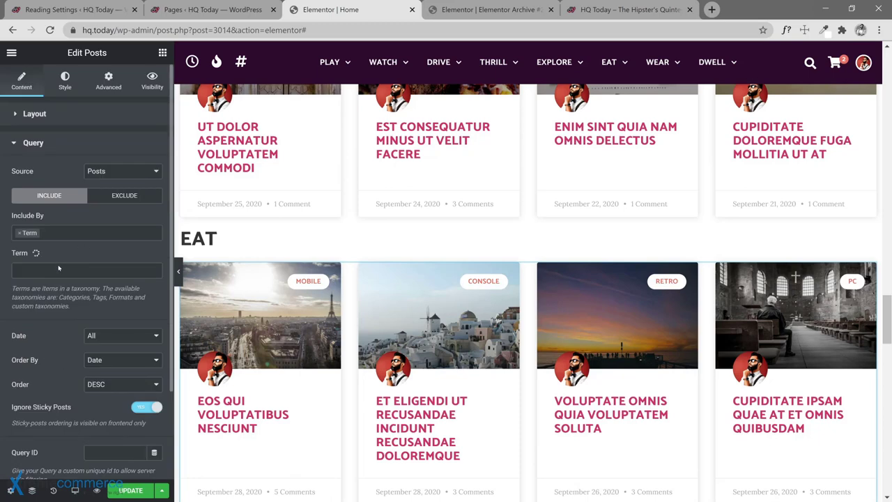
left_click(19, 271)
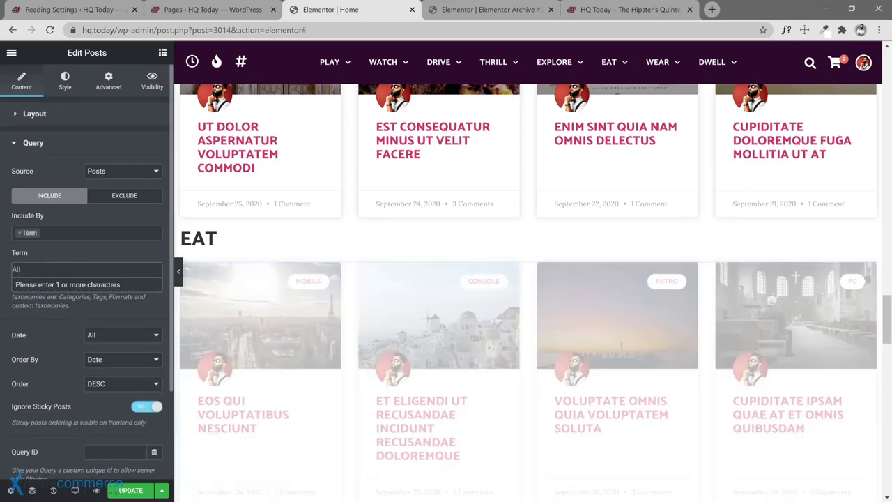
type("Eat")
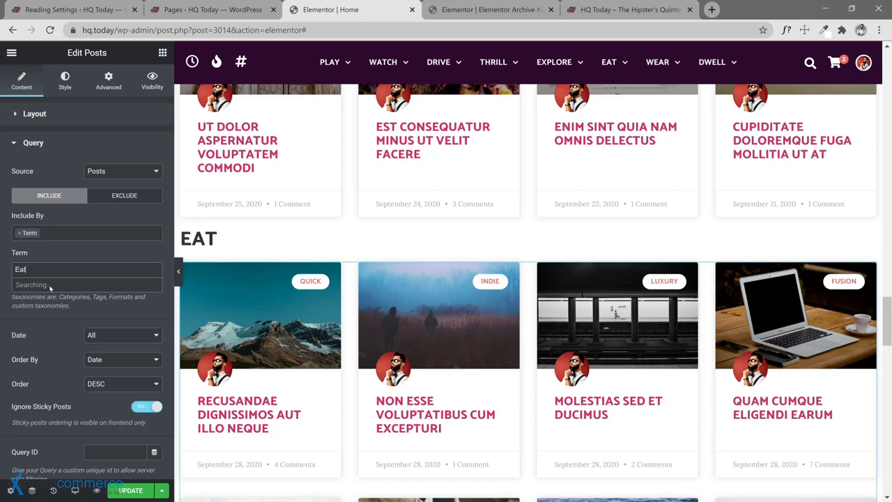
left_click(48, 285)
Step: Paste the copied Play heading below the Eat posts and retitle it Wear
scroll(488, 363, "down", 2)
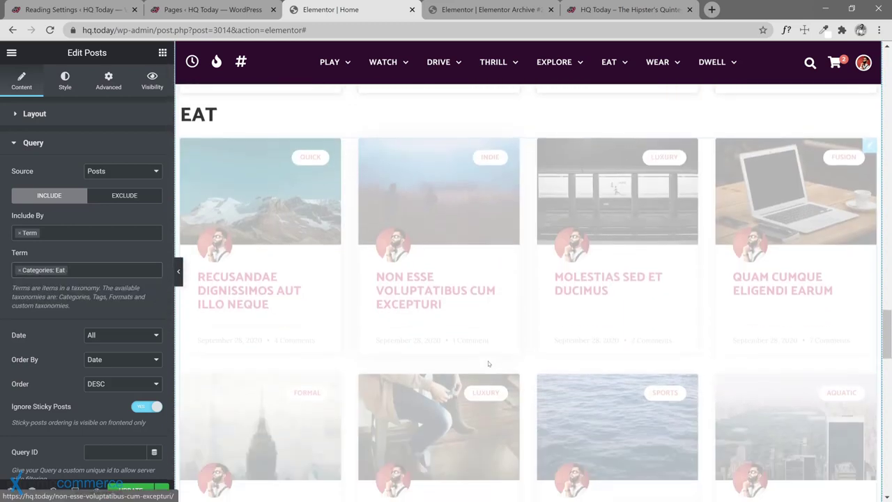
scroll(488, 363, "down", 5)
scroll(736, 332, "up", 3)
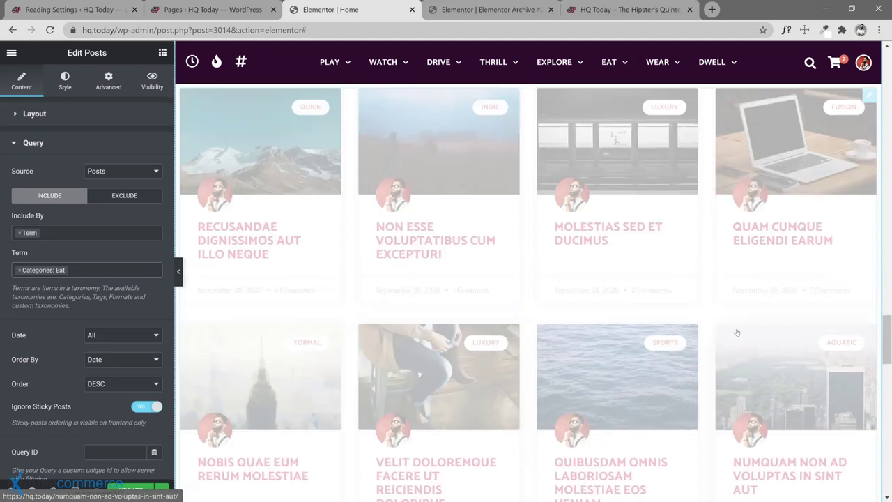
scroll(736, 332, "up", 2)
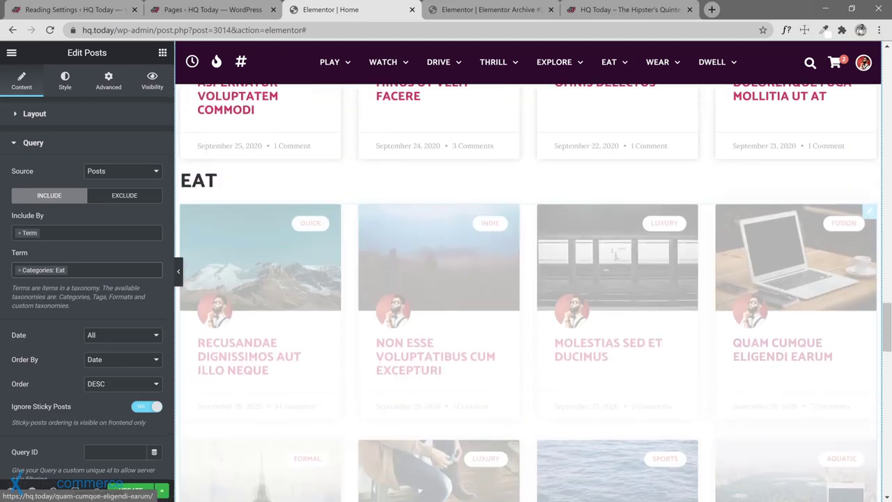
right_click(868, 216)
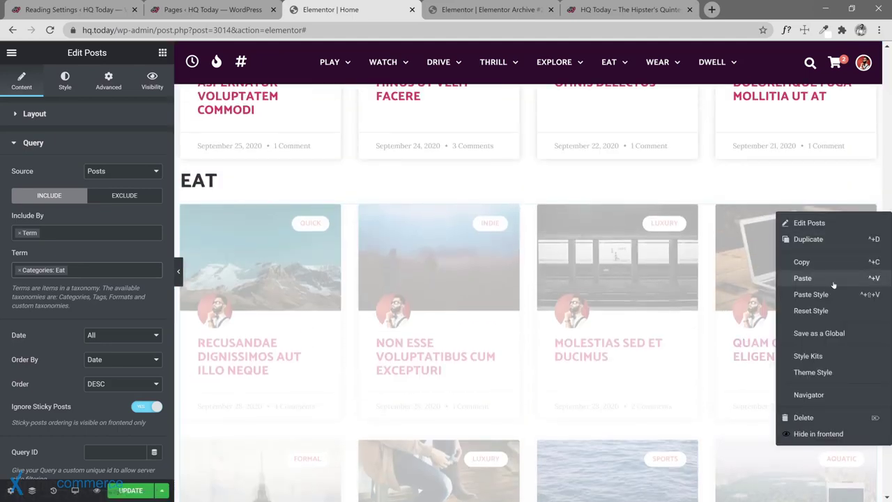
left_click(801, 277)
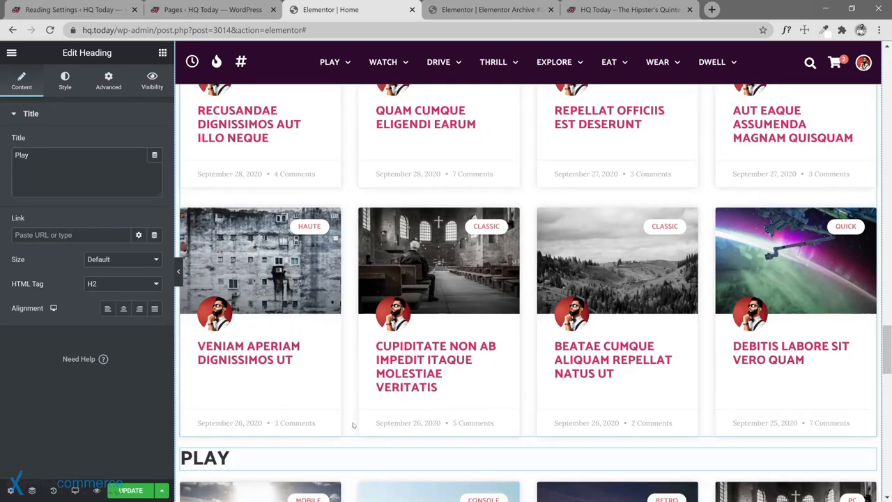
left_click(29, 155)
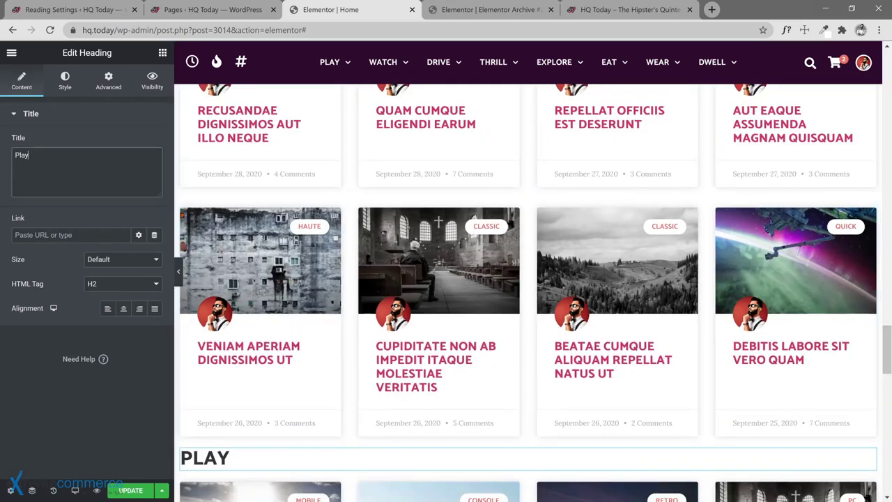
type("W")
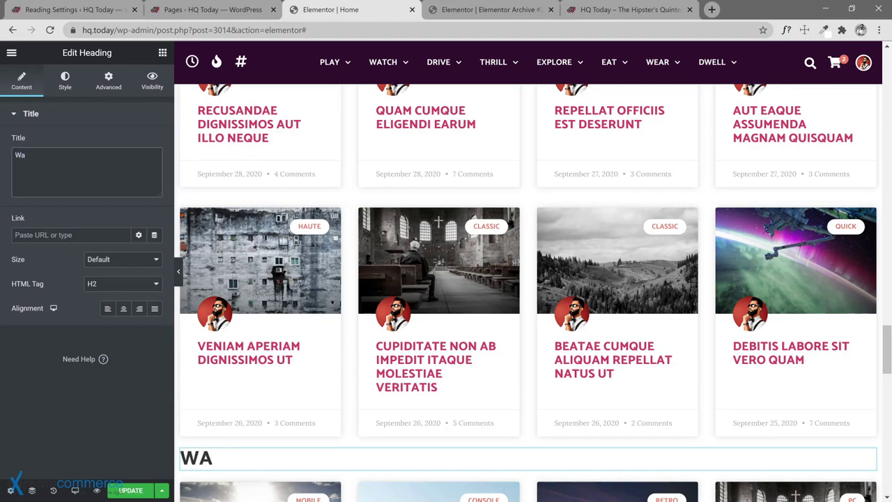
type("ear")
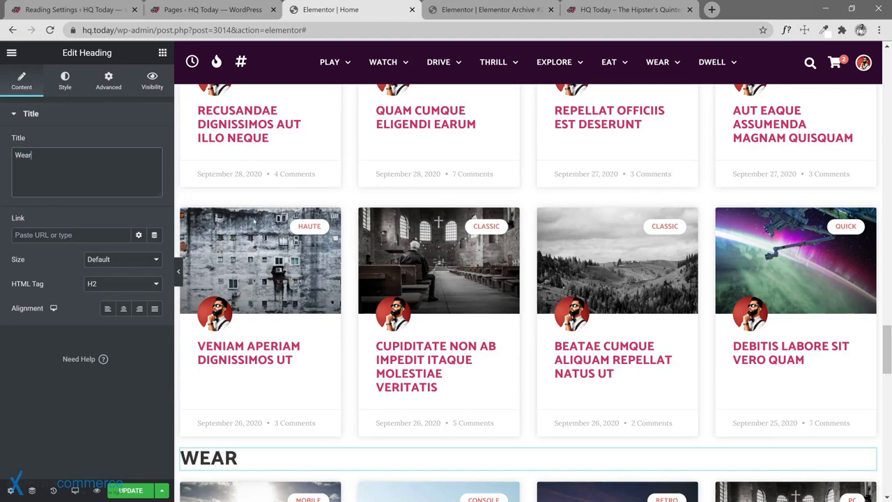
scroll(845, 213, "down", 4)
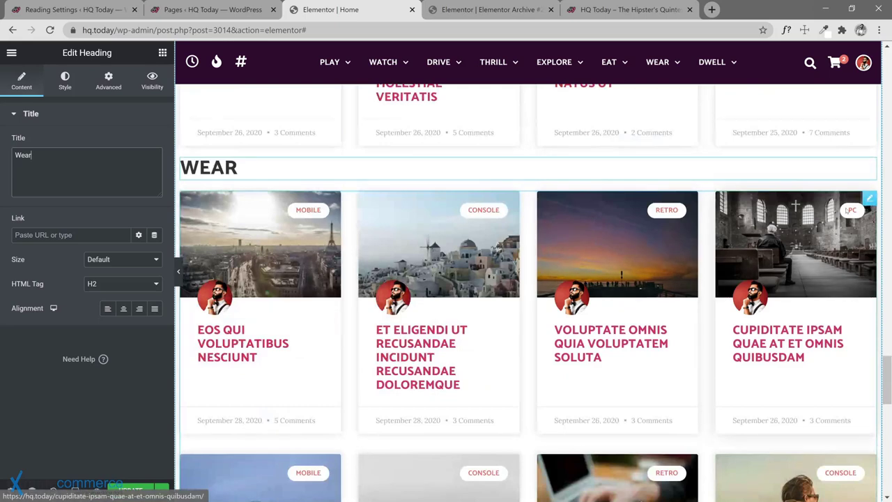
Step: Replace the Play term in the query of the Posts widget under Wear with the Wear category
left_click(869, 198)
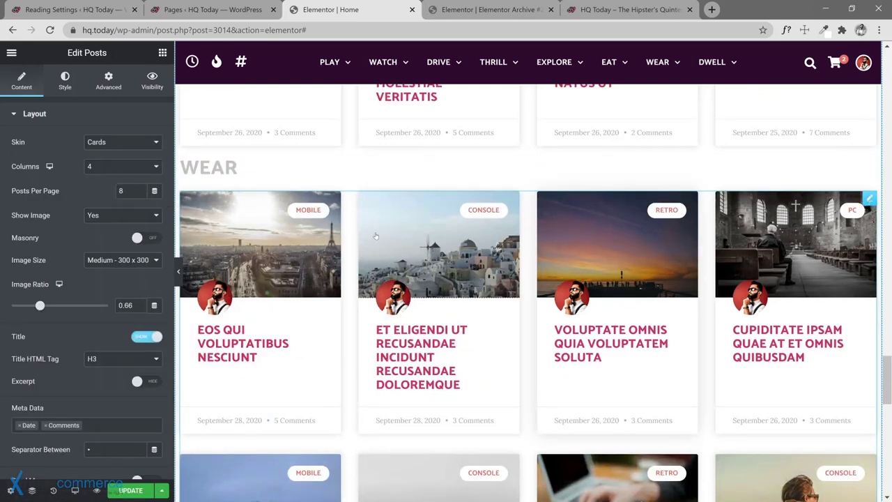
scroll(117, 337, "down", 4)
left_click(33, 370)
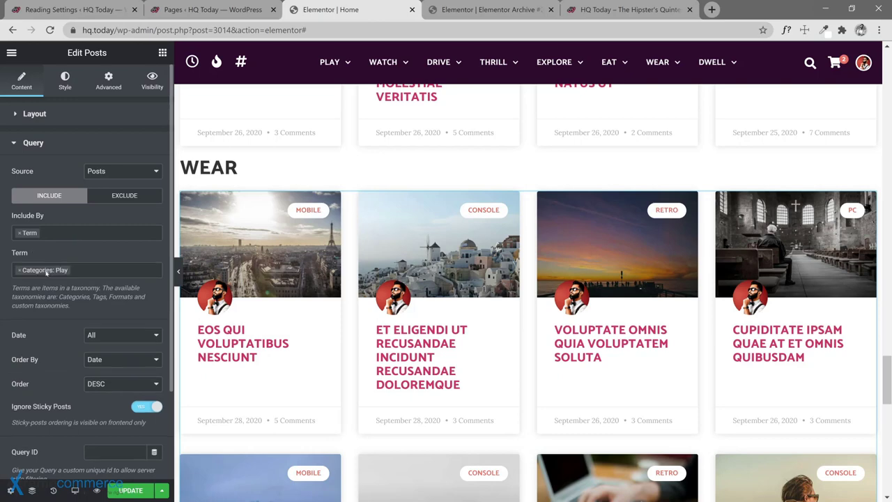
left_click(18, 272)
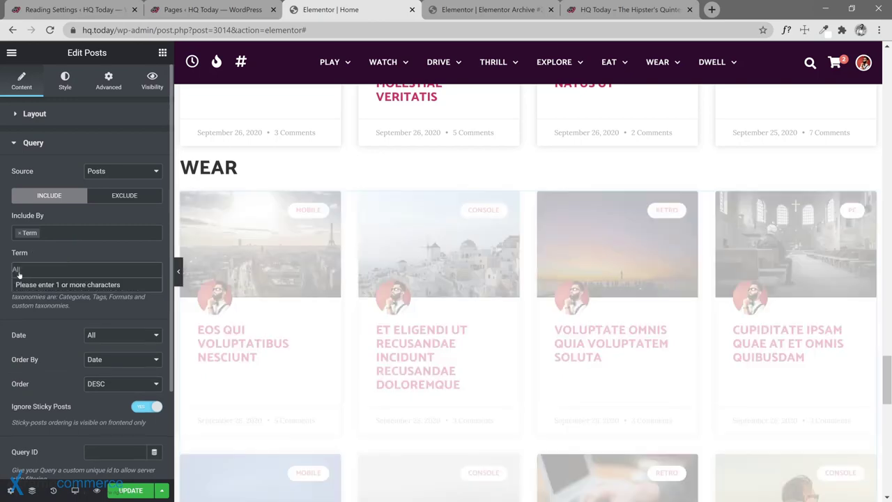
left_click(28, 269)
type("Wa")
type("a")
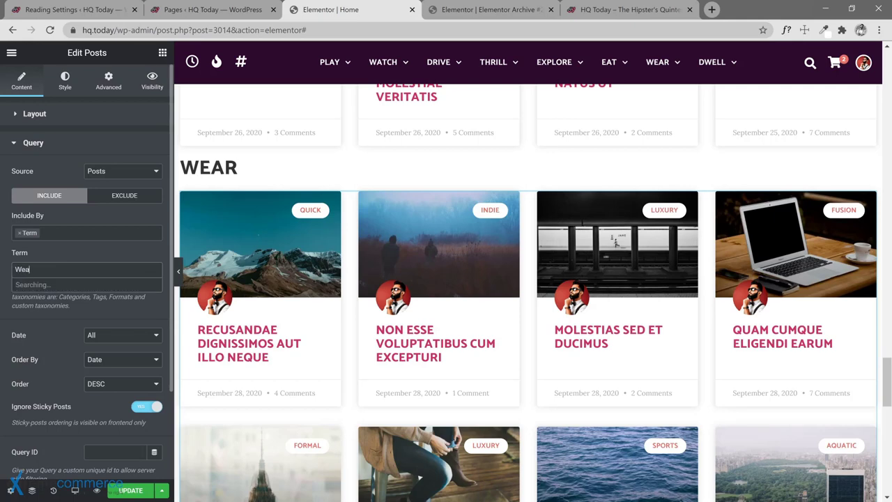
type("r")
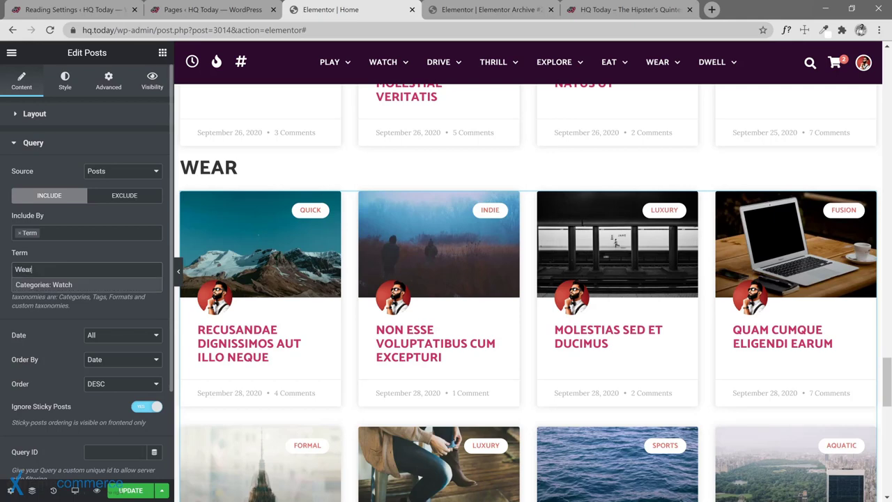
left_click(44, 284)
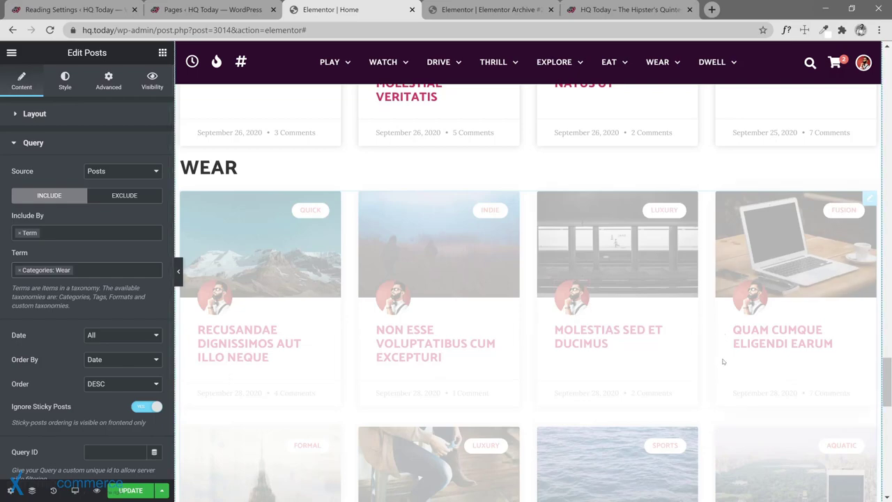
Step: Duplicate the Posts widget under the Wear heading
scroll(723, 361, "down", 5)
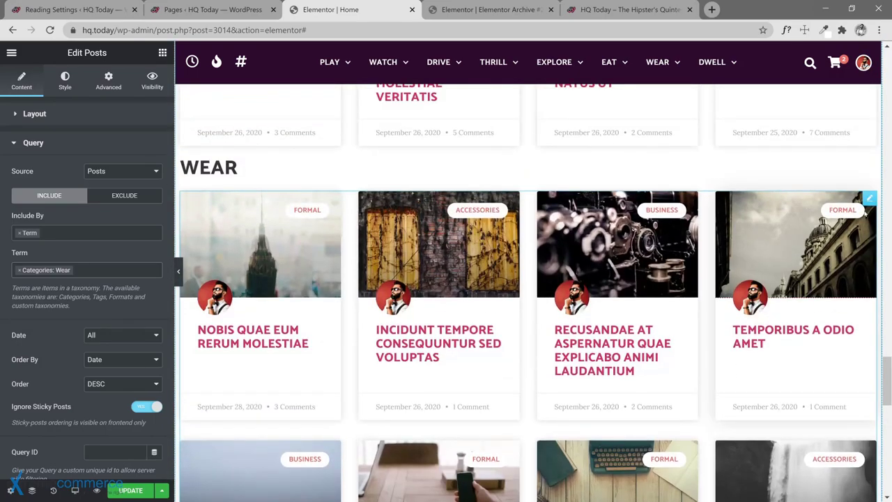
right_click(853, 204)
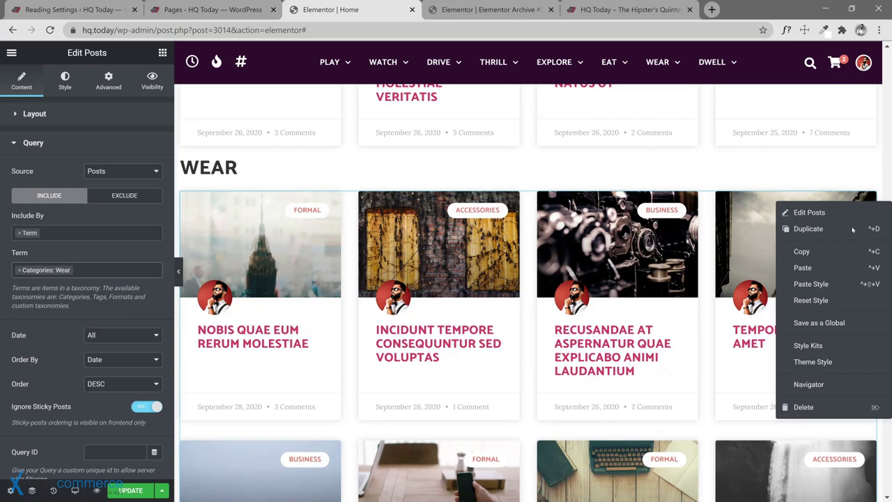
left_click(811, 233)
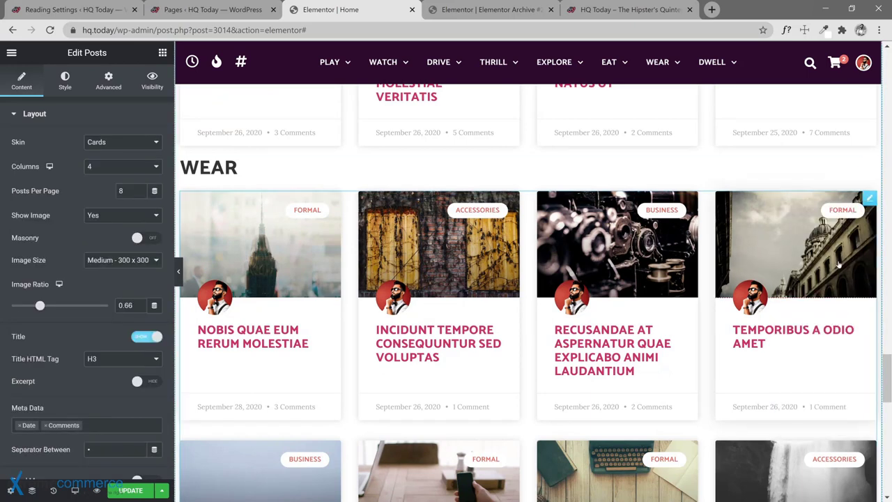
Step: Paste the copied Play heading below the first Wear Posts widget and retitle it Dwell
right_click(869, 202)
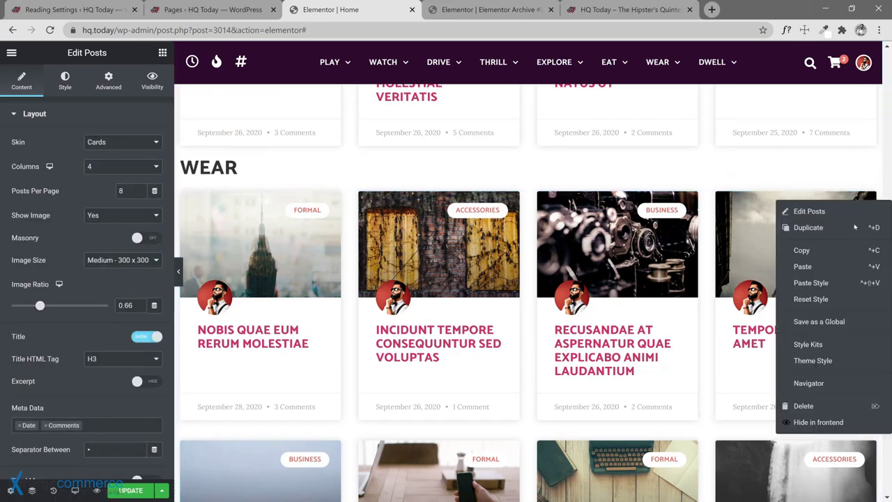
left_click(822, 265)
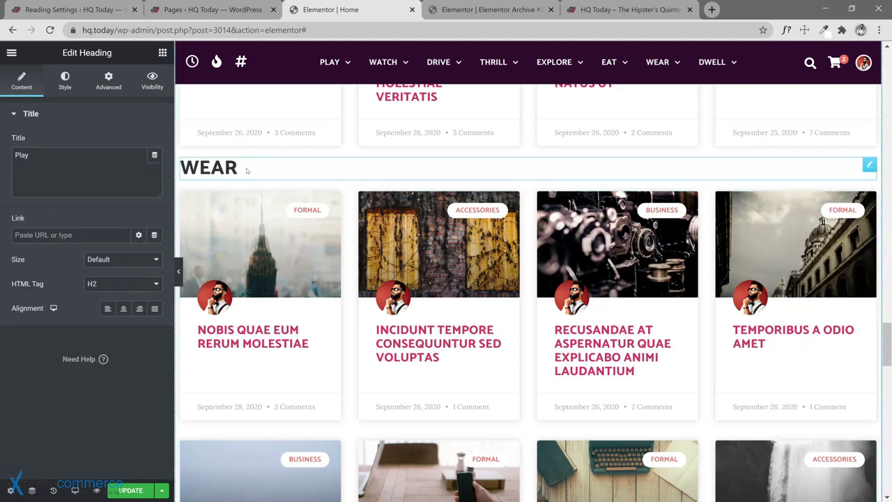
scroll(249, 170, "down", 4)
left_click(242, 407)
left_click(28, 155)
type("Dwell")
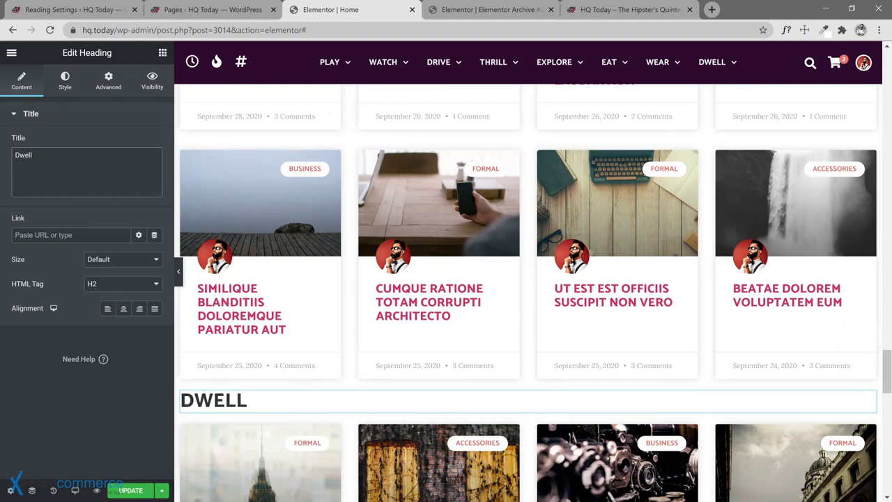
Step: Replace the existing term in the query of the Posts widget under Dwell with the Dwell category
scroll(801, 278, "down", 3)
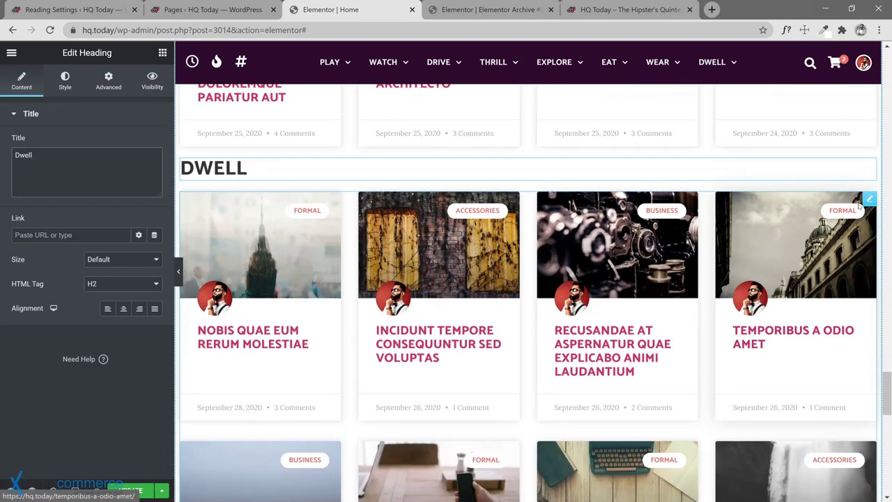
left_click(869, 201)
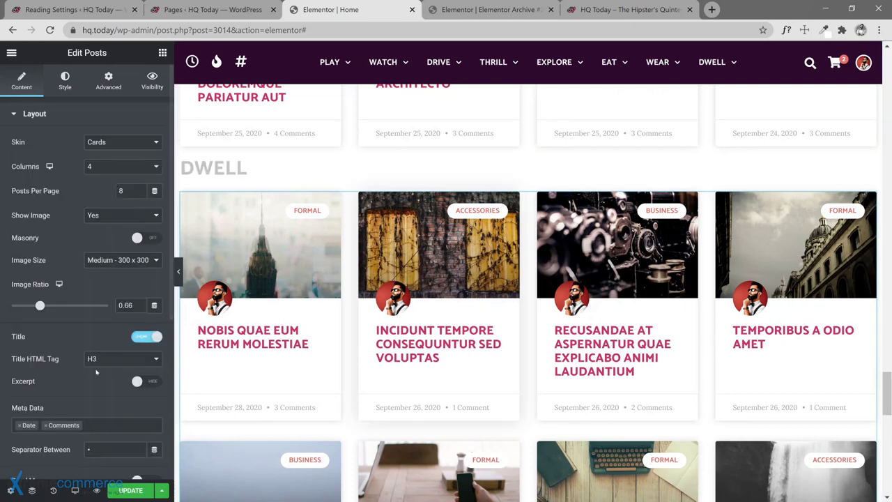
scroll(95, 373, "down", 4)
left_click(79, 371)
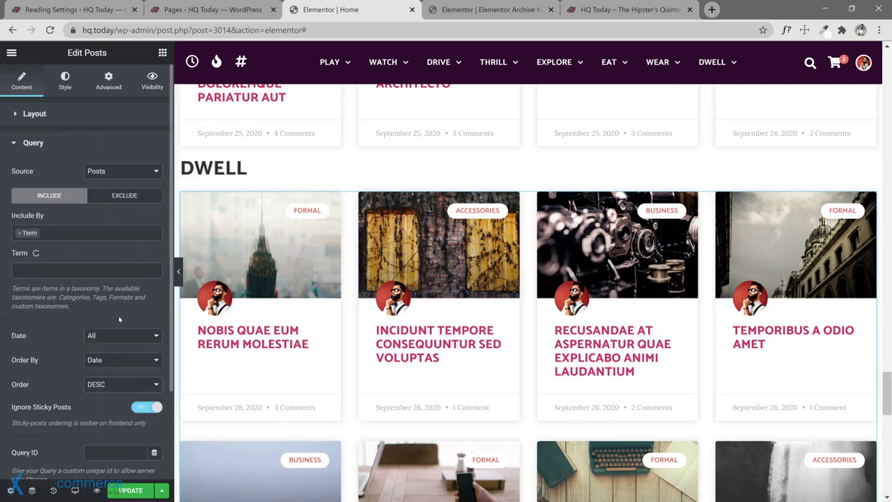
left_click(19, 271)
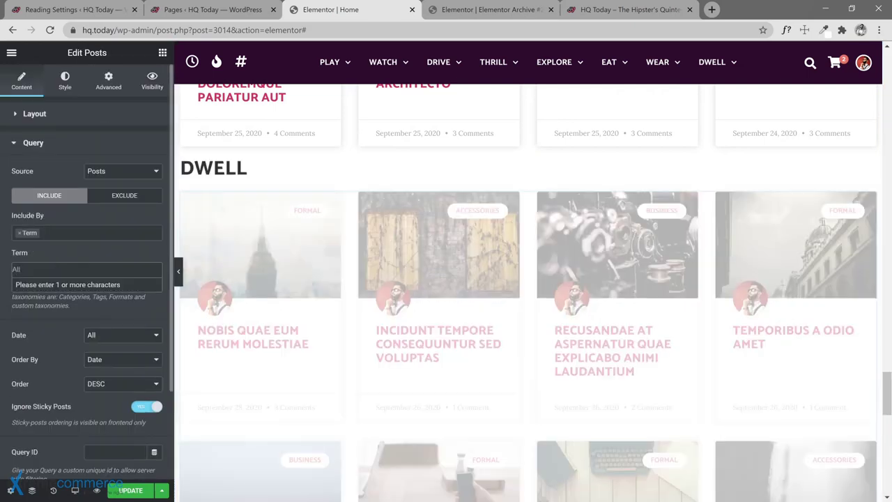
key("Escape")
type("Dwe")
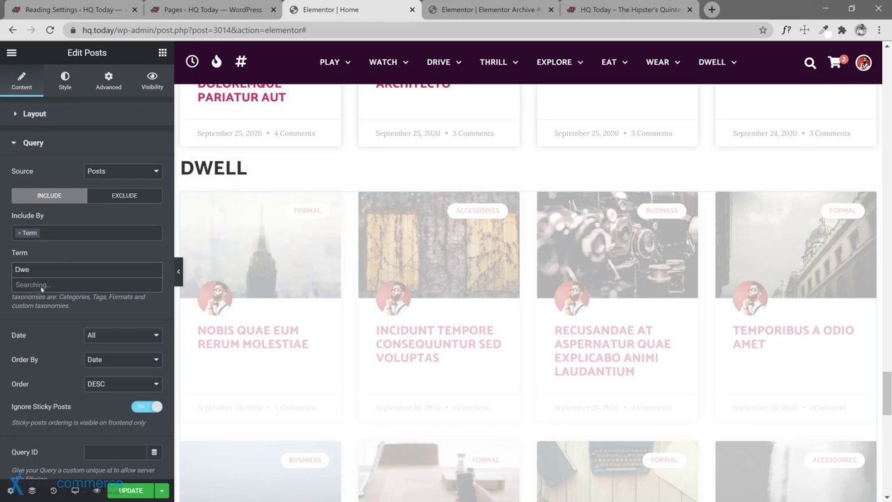
type("ll")
left_click(40, 284)
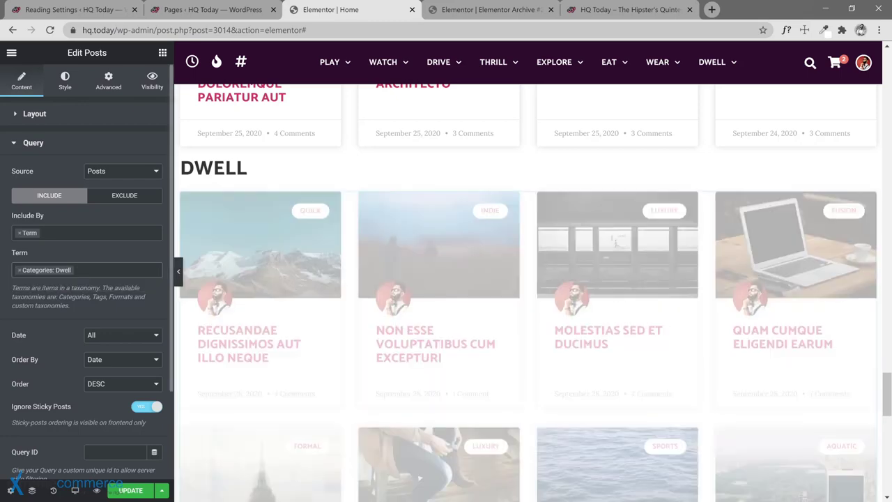
Step: Update the home page and reload the live HQ Today site to check it from the top
scroll(453, 330, "down", 10)
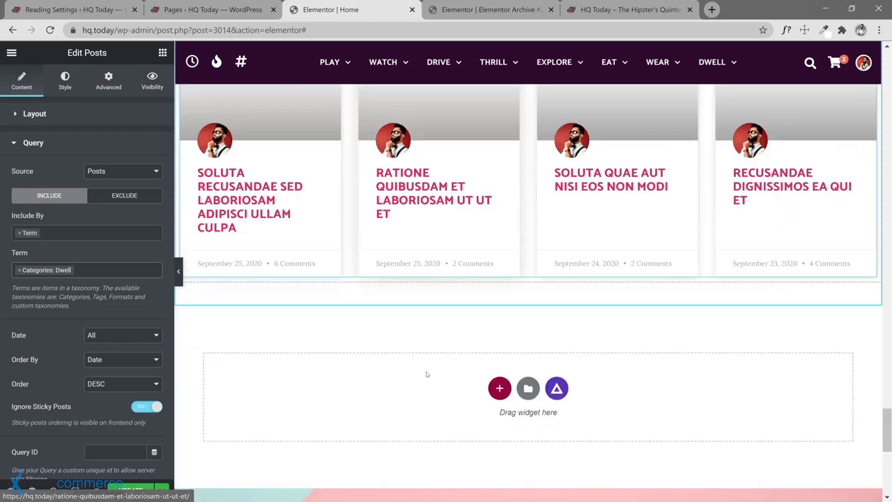
left_click(131, 490)
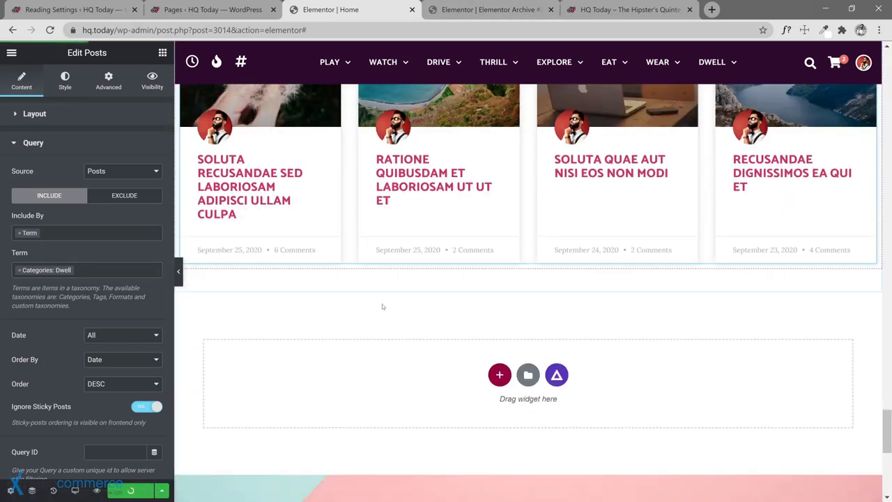
left_click(495, 10)
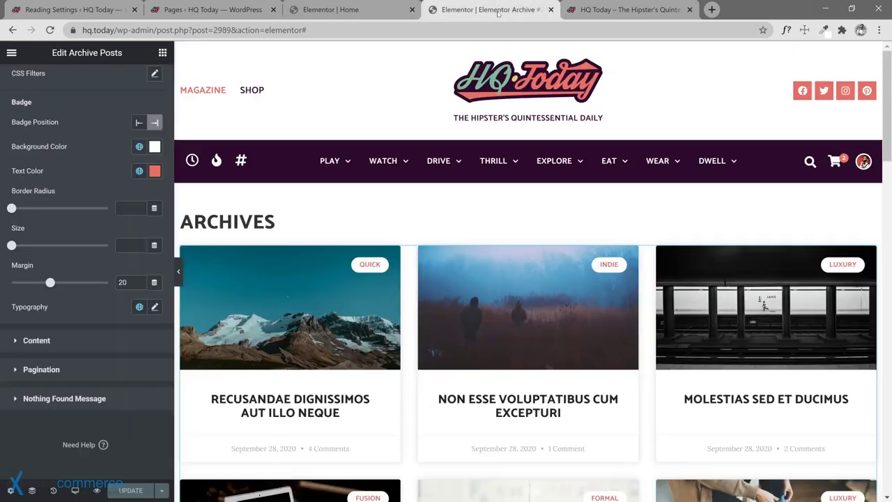
left_click(603, 11)
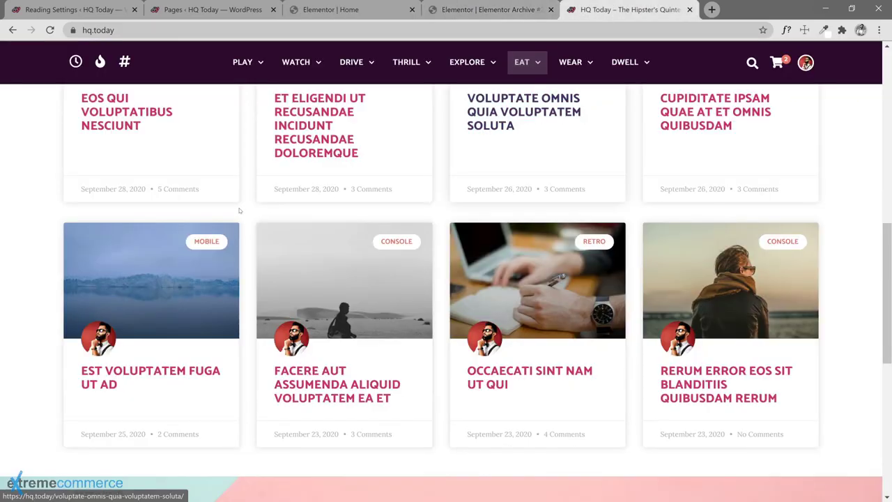
left_click(790, 381)
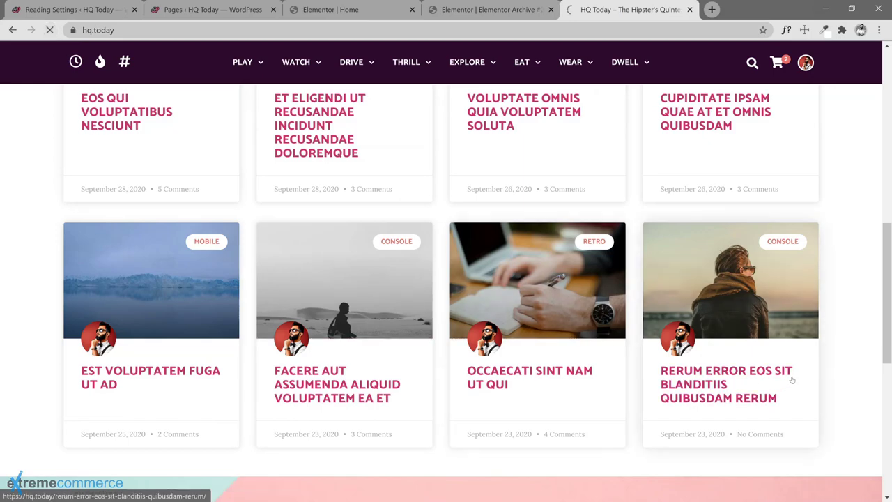
left_click_drag(889, 297, 890, 124)
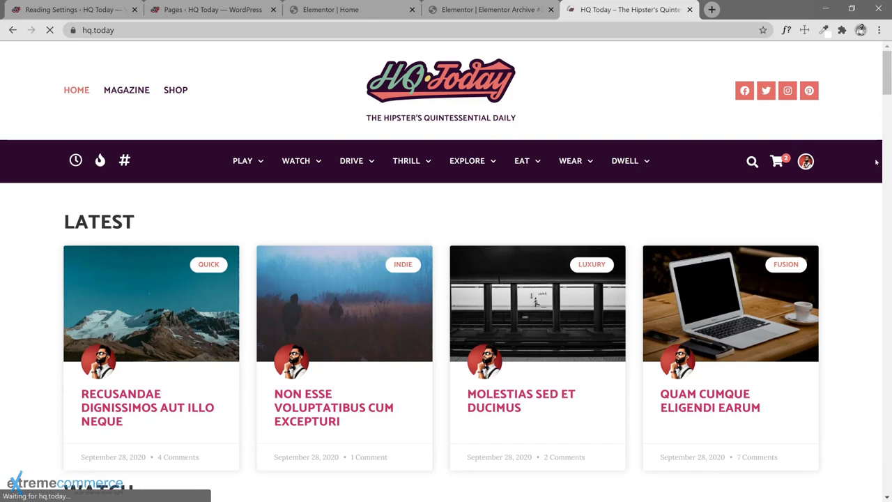
left_click_drag(886, 93, 889, 74)
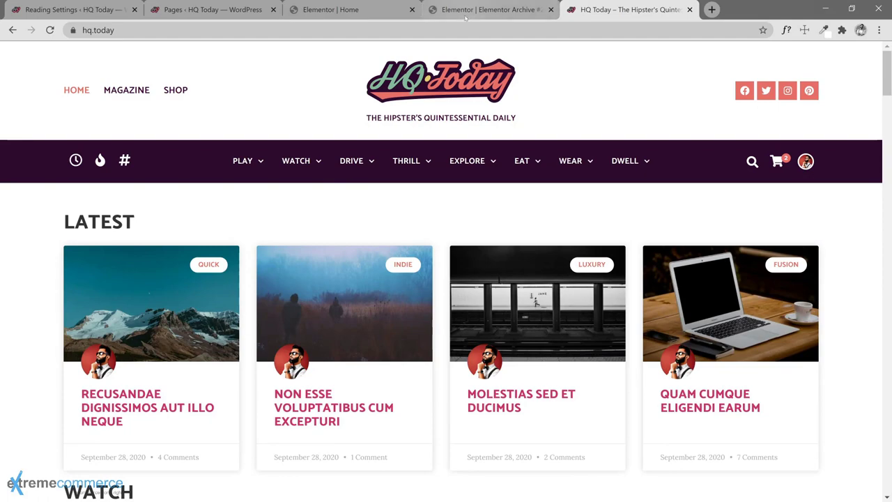
Step: Return to the Elementor editor of the Home page and duplicate the Watch heading
left_click(488, 9)
scroll(512, 344, "down", 3)
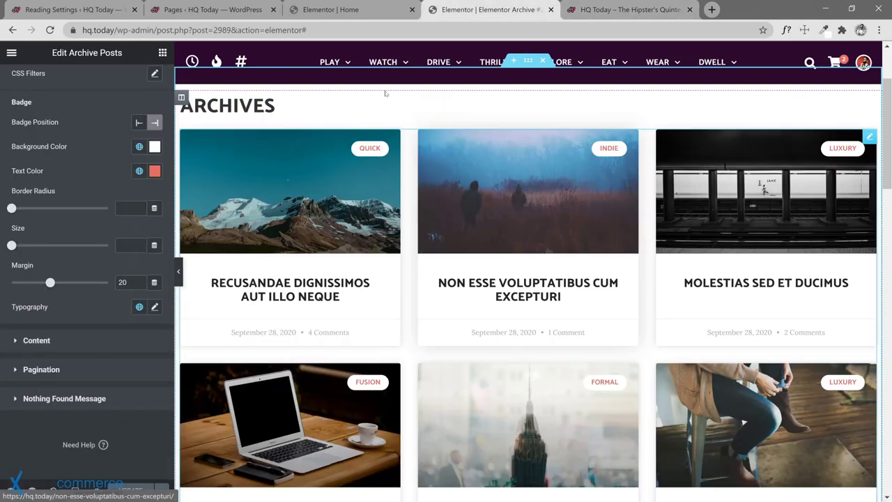
key("ctrl+shift+Tab")
scroll(508, 229, "up", 10)
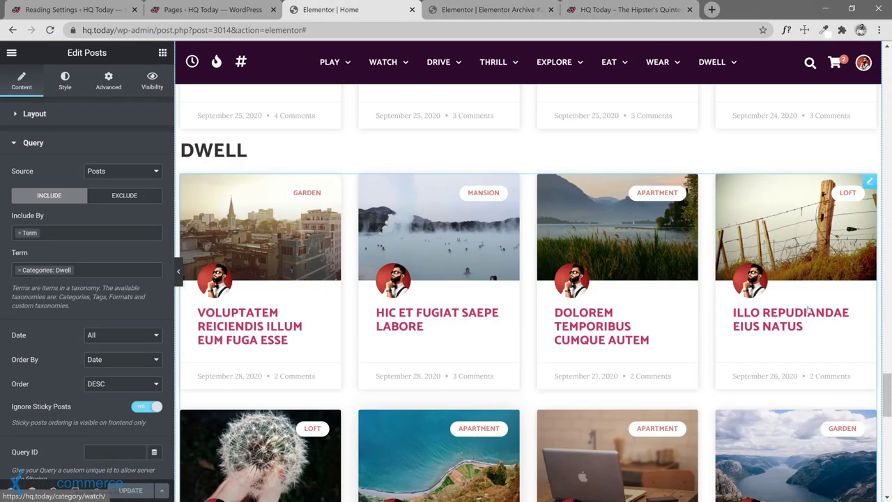
scroll(881, 140, "up", 20)
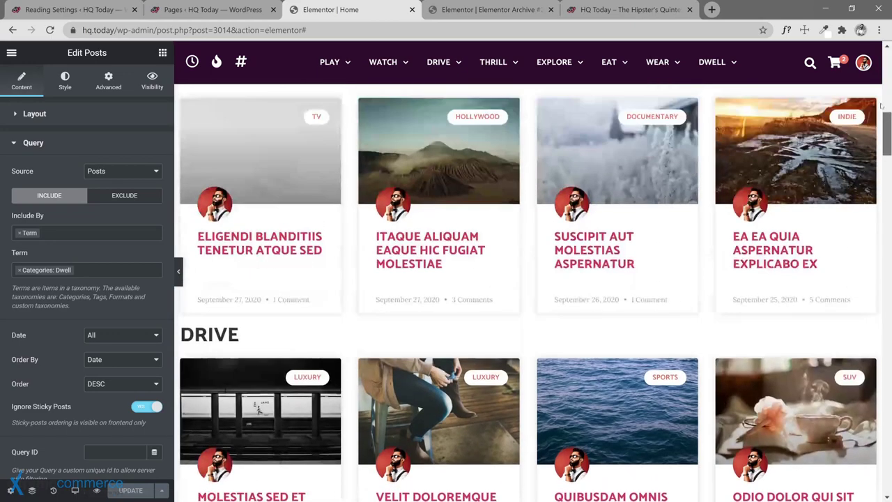
scroll(888, 87, "down", 2)
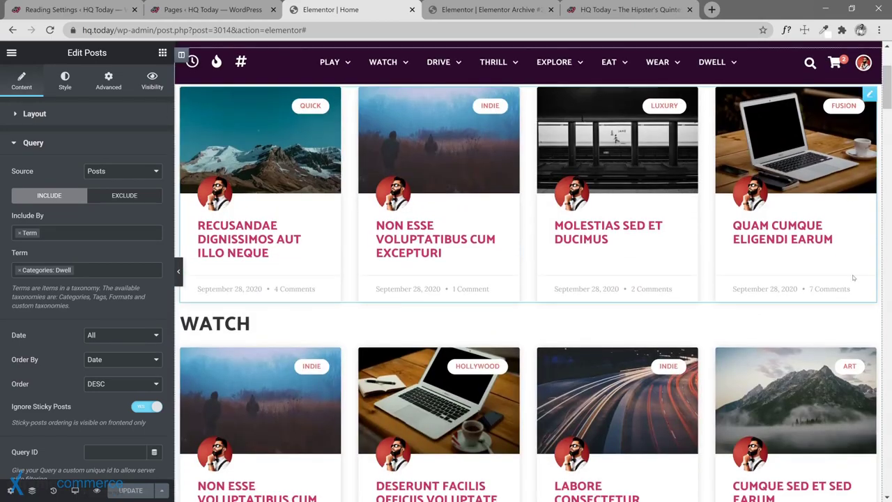
right_click(868, 322)
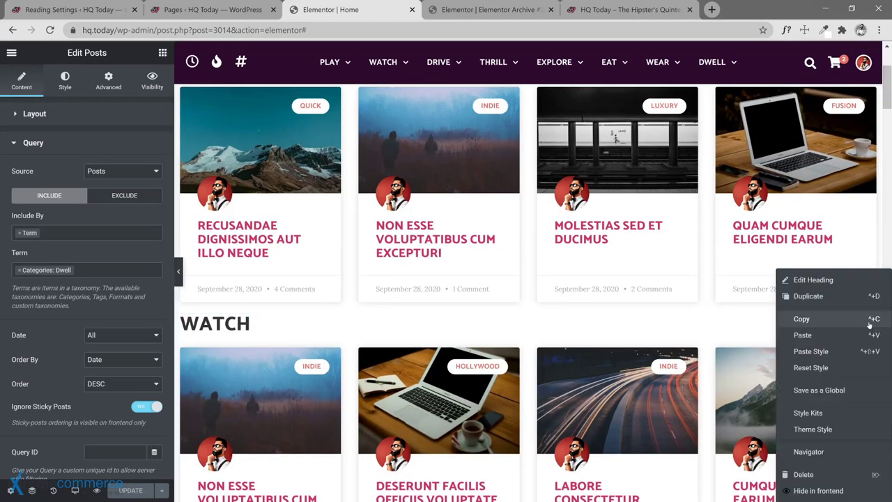
left_click(808, 296)
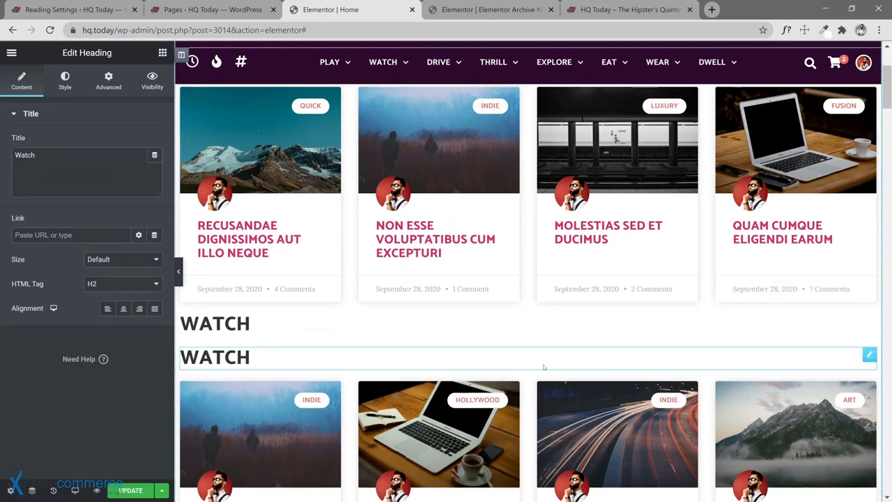
Step: Duplicate the Posts widget under the Watch headings and move one copy between the two headings
scroll(791, 315, "down", 2)
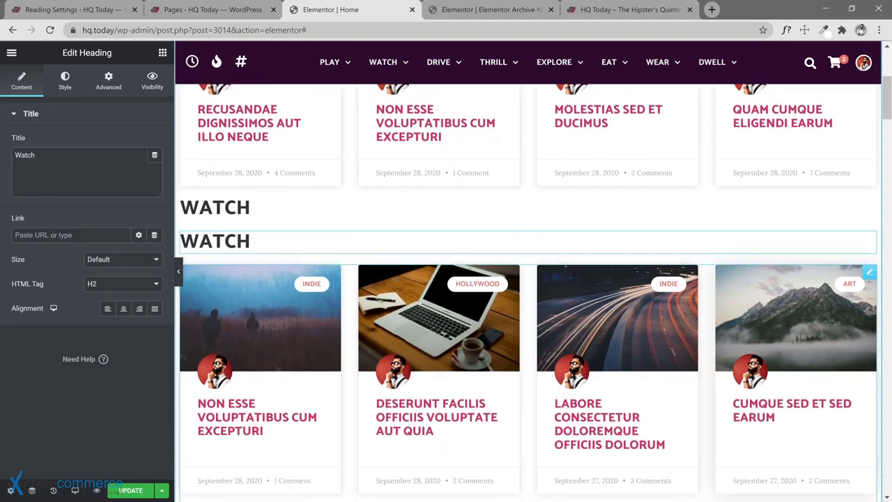
right_click(843, 349)
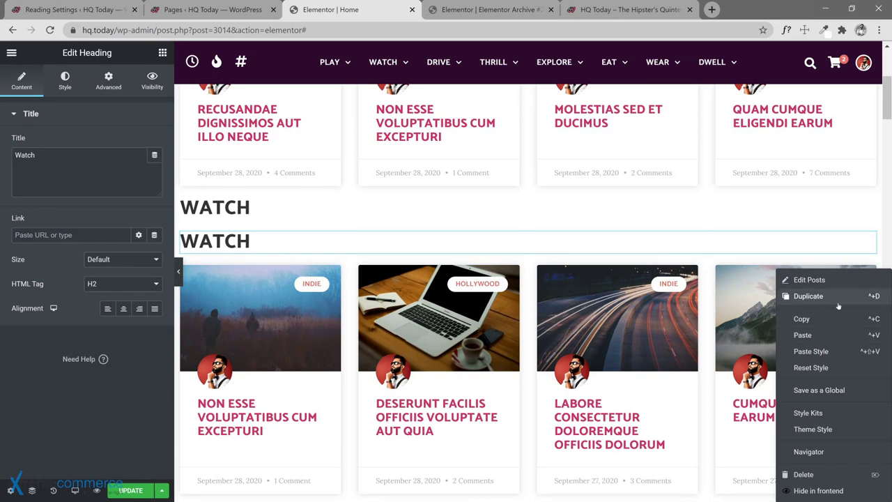
left_click(810, 296)
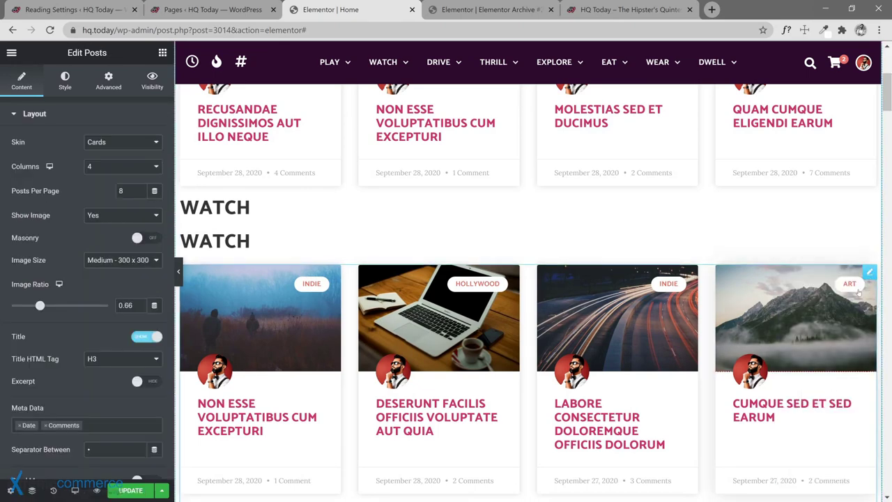
left_click_drag(869, 271, 755, 236)
scroll(65, 418, "down", 4)
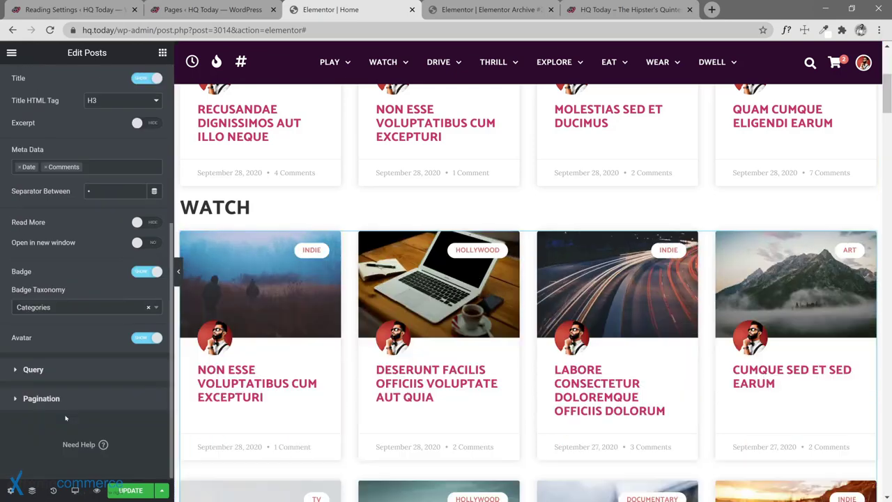
Step: Replace the Watch term with the Play category in the query of the Posts widget under the first Watch heading
left_click(33, 369)
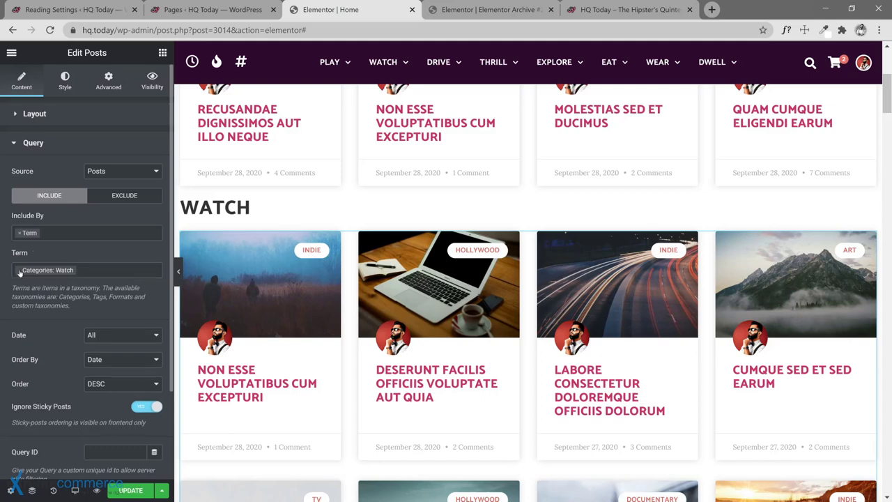
left_click(20, 270)
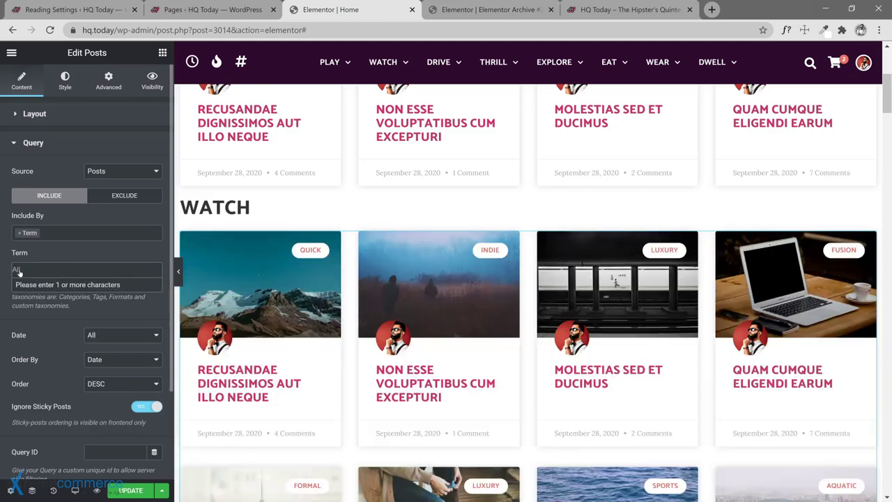
key("Escape")
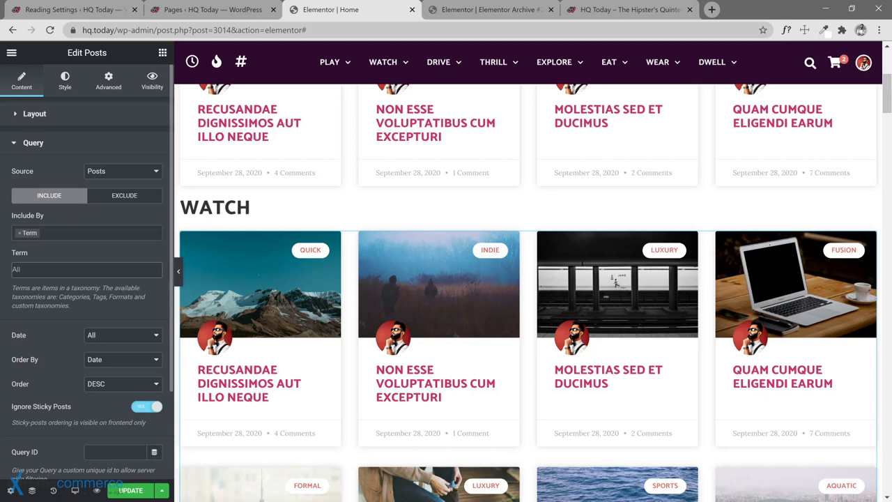
left_click(84, 269)
type("Play")
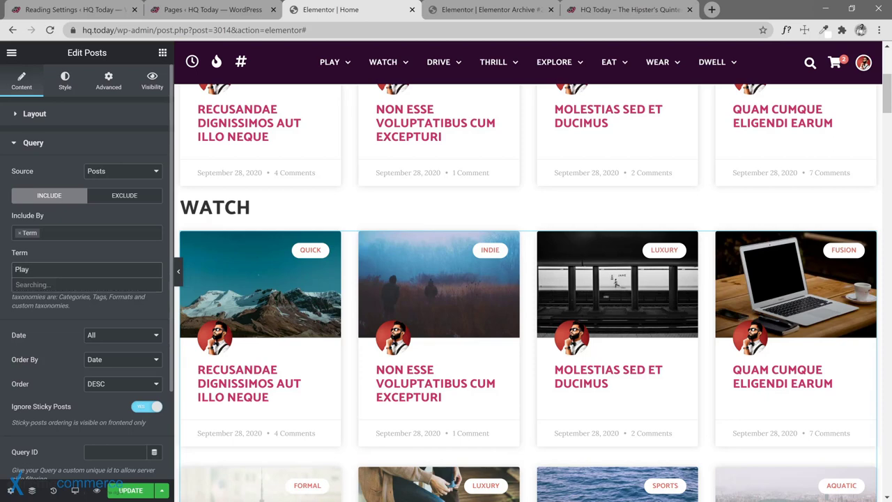
left_click(60, 285)
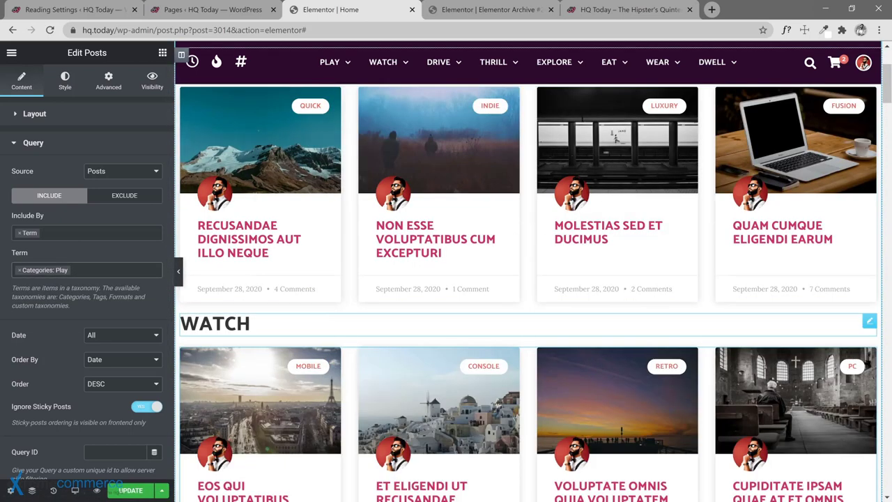
Step: Change the title of the first Watch heading, directly below the Latest posts, to Play
left_click(215, 322)
left_click(35, 155)
key("ctrl+a")
type("Play")
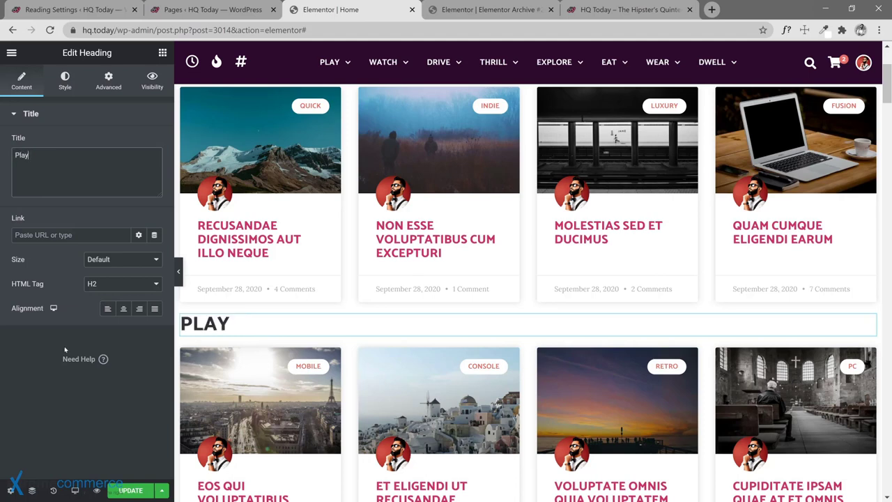
Step: Update the home page and reload the live HQ Today site to check the Play section
left_click(132, 489)
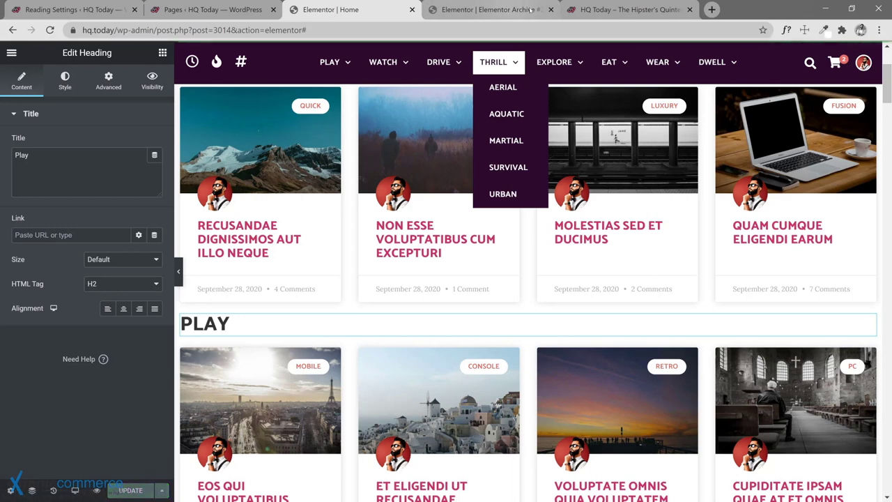
left_click(631, 10)
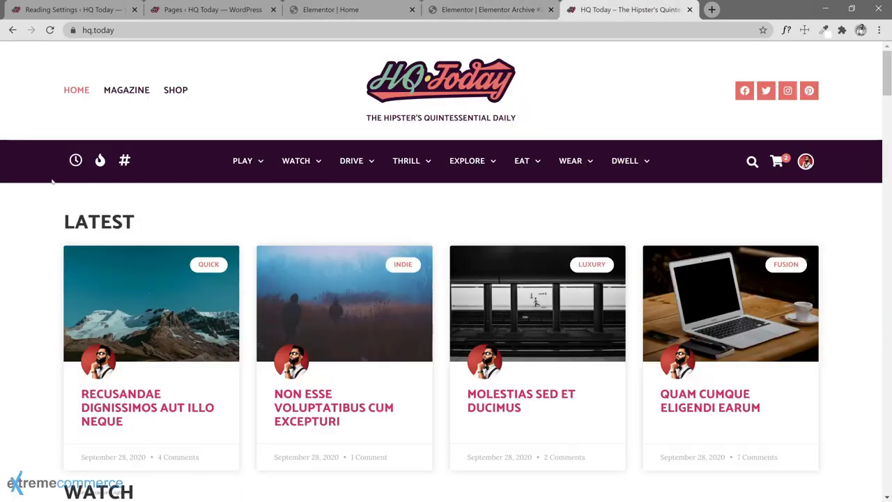
left_click(49, 30)
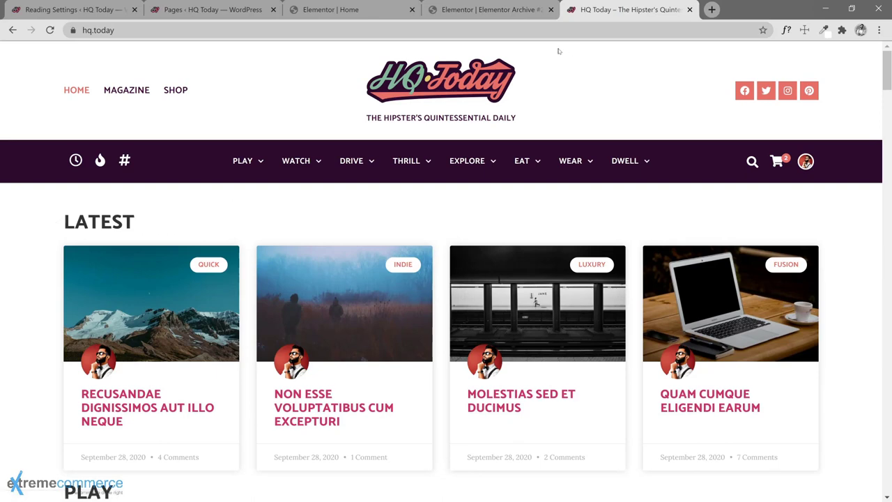
Step: Switch to the Elementor Archive template and set the Archive Title's positioning width to Inline (auto)
left_click(510, 14)
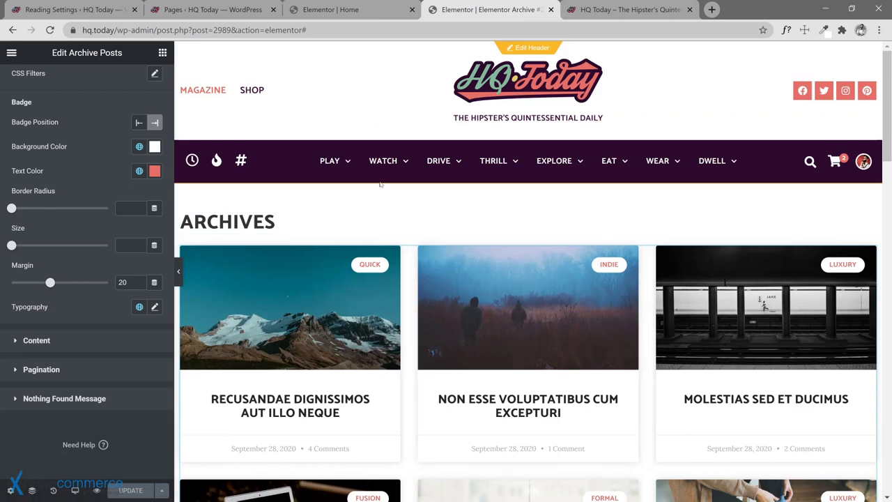
left_click(285, 220)
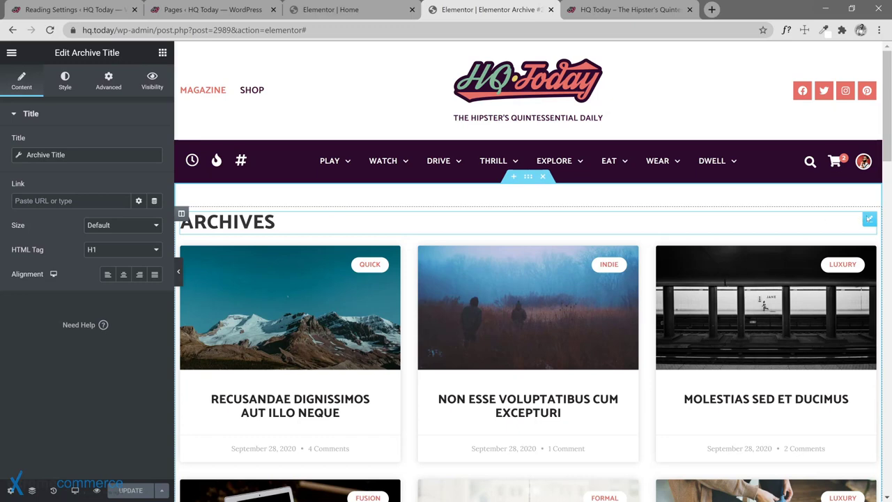
right_click(867, 218)
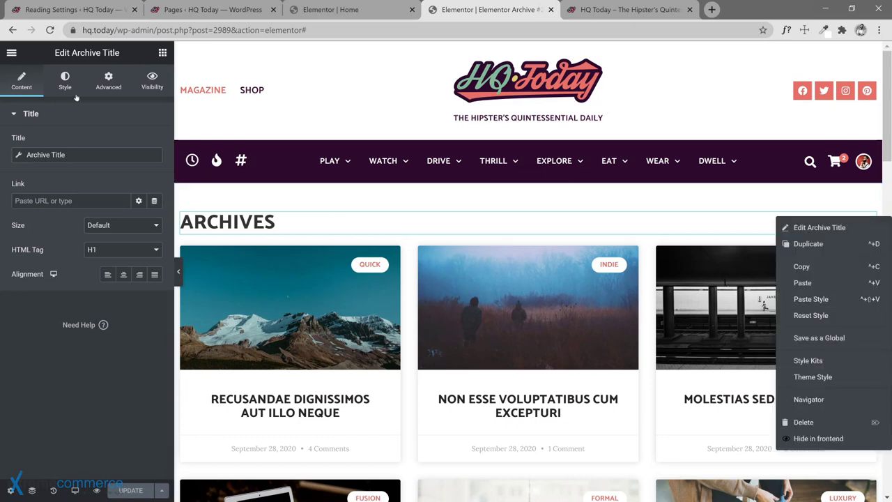
left_click(116, 89)
scroll(98, 376, "down", 2)
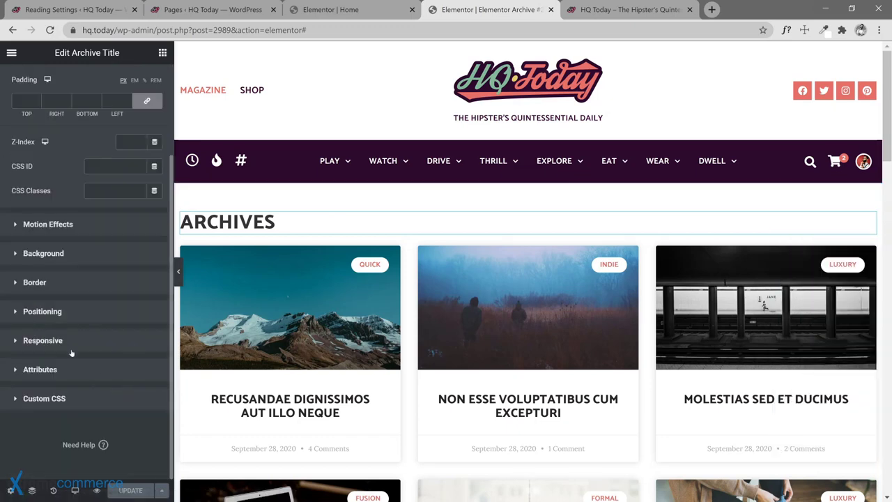
left_click(71, 319)
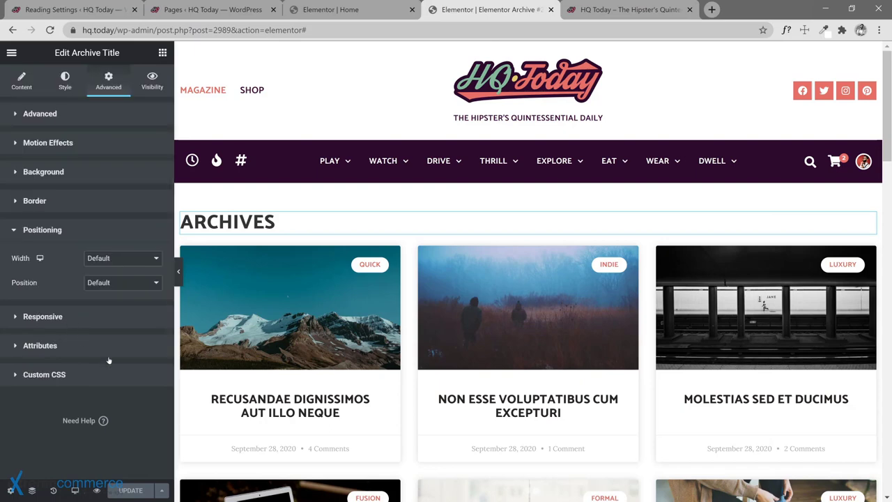
left_click(121, 259)
left_click(106, 313)
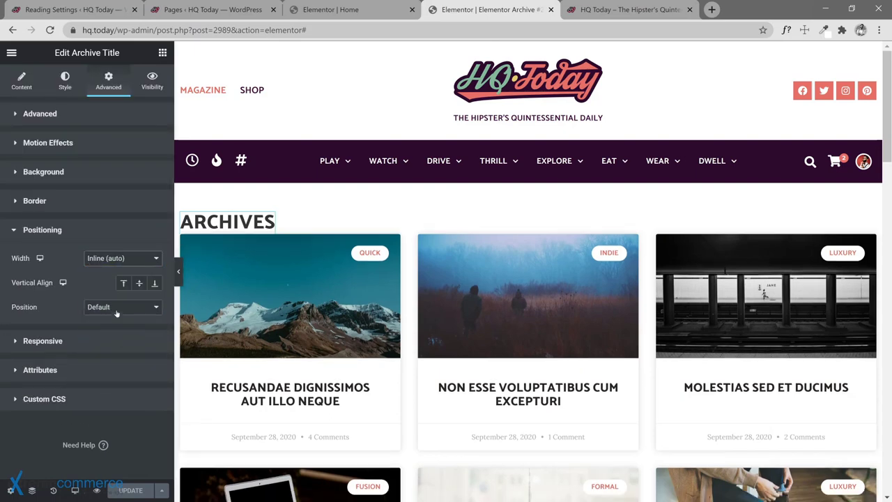
Step: Find the Divider widget and place it between the Archives title and the archive posts
left_click(162, 53)
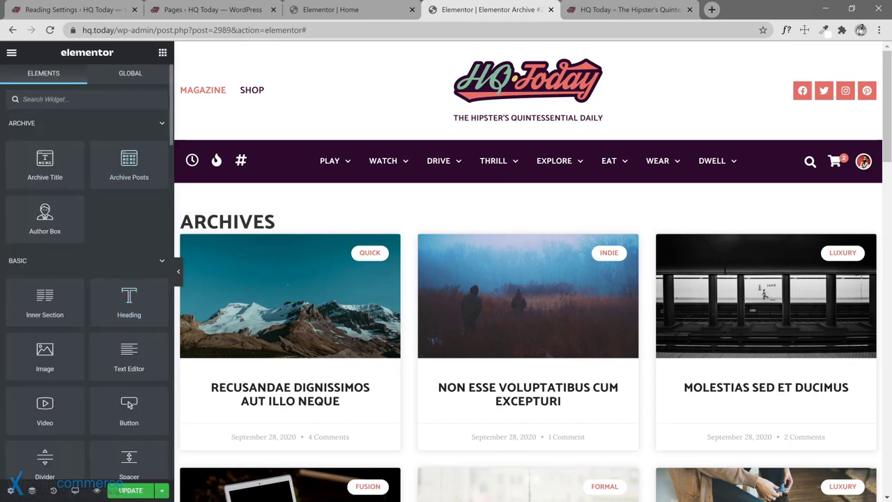
type("horiz")
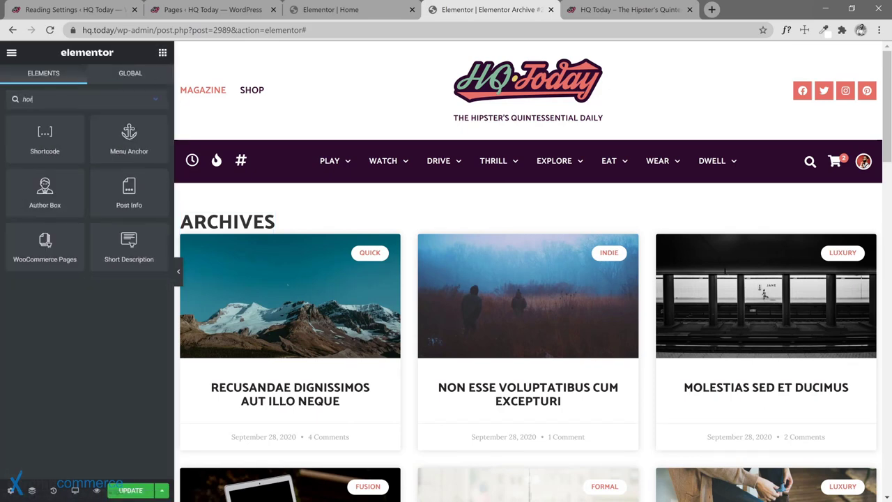
key("ctrl+a")
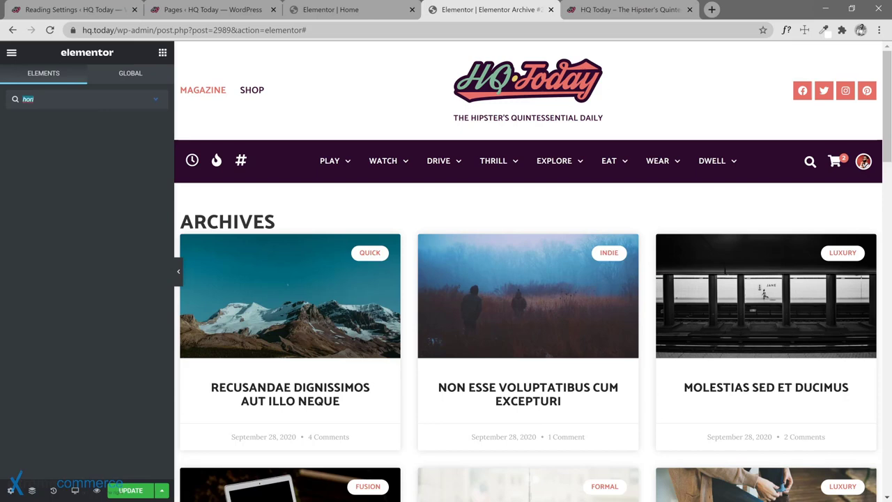
type("divider")
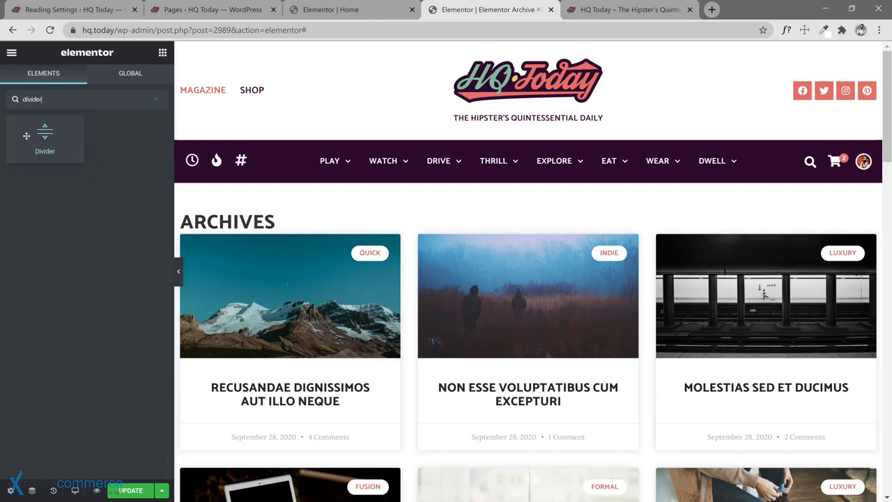
left_click_drag(32, 137, 231, 236)
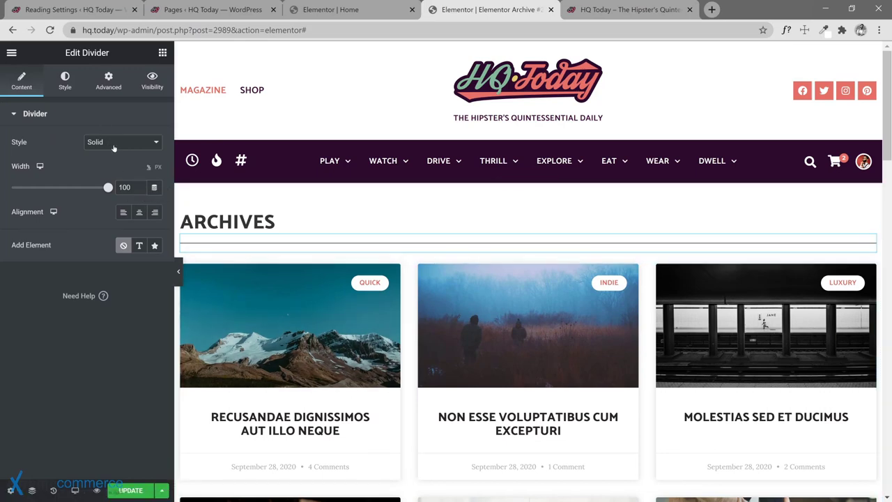
Step: Style the divider under the Archives title with a weight of 4 and a gap of 4
left_click(65, 83)
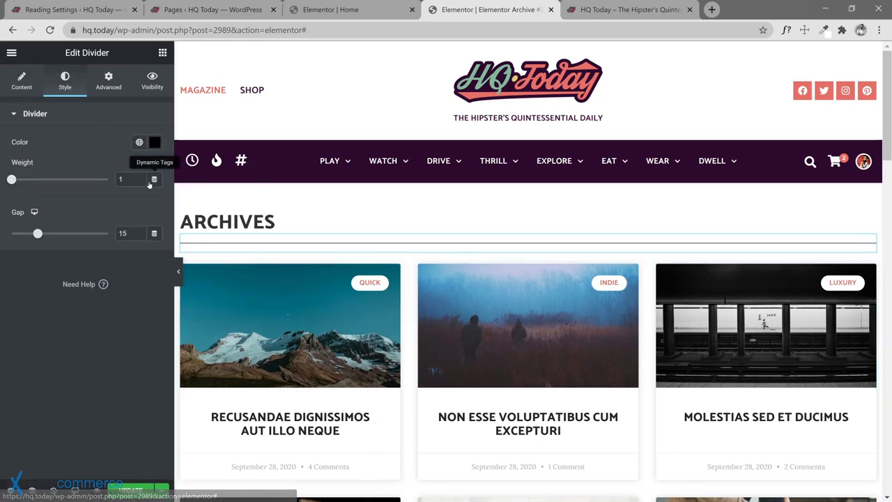
left_click(138, 177)
left_click(139, 177)
left_click(139, 177)
double_click(123, 179)
type("4")
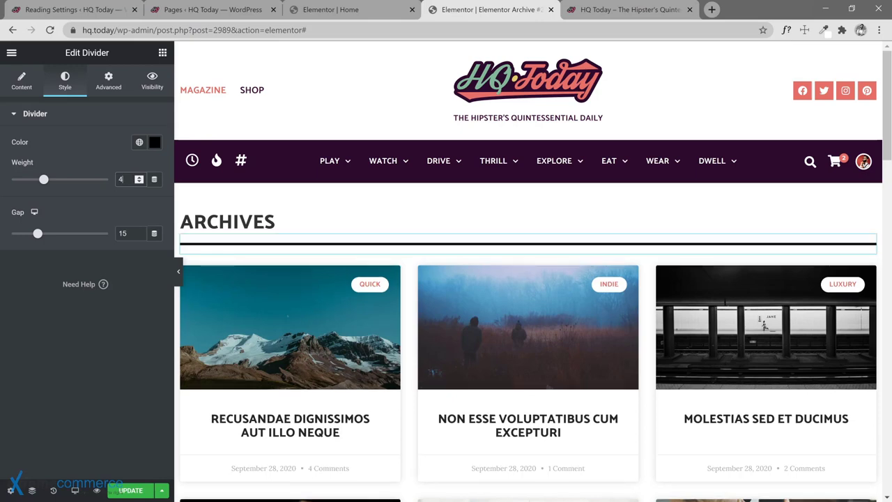
key("Tab")
type("4")
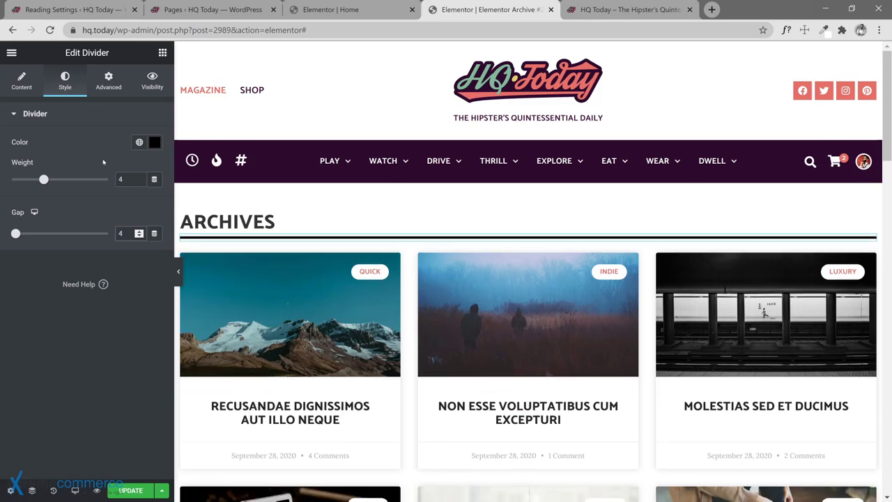
Step: Try pixel widths of 64, 240 and 40 for the divider under the Archives title
left_click(25, 89)
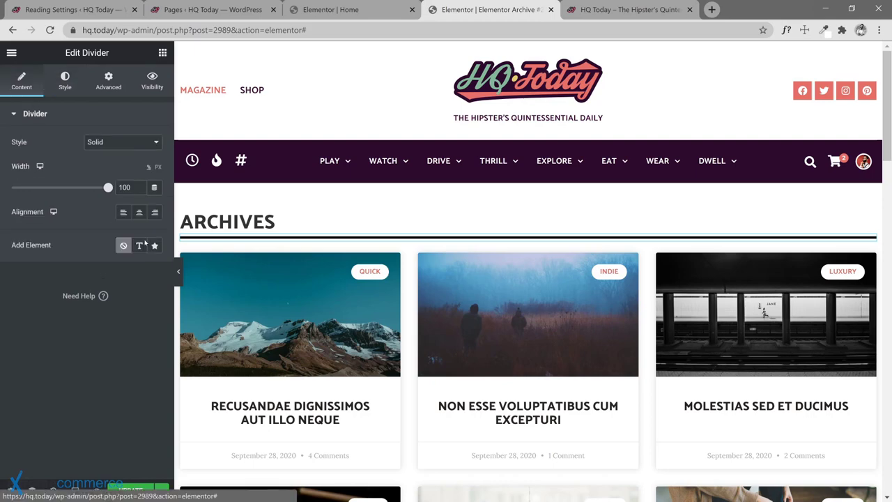
double_click(124, 187)
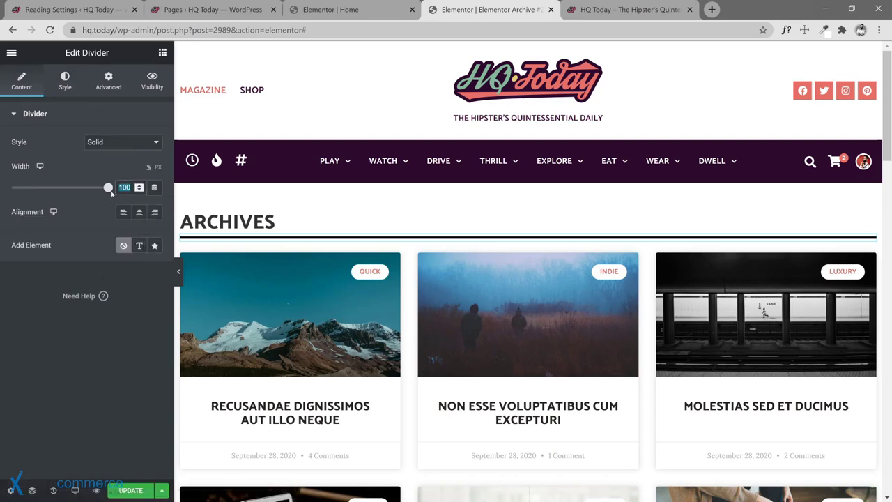
left_click(158, 169)
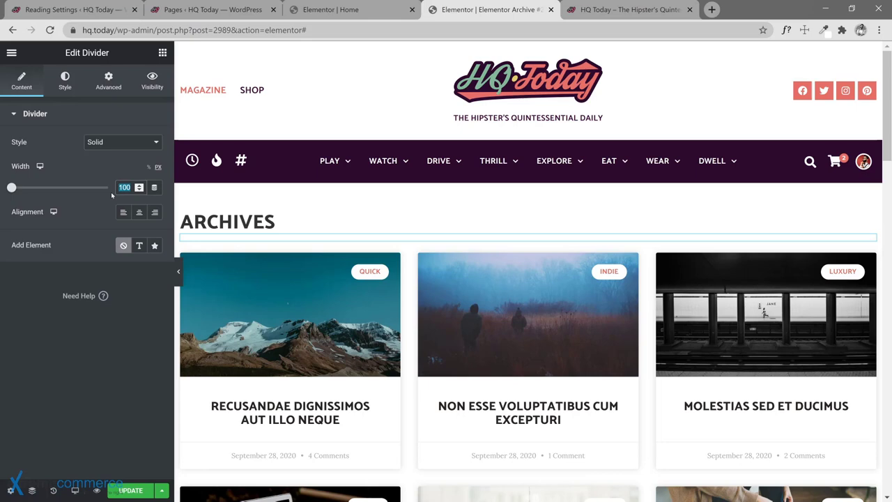
type("64")
key("ctrl+a")
type("240")
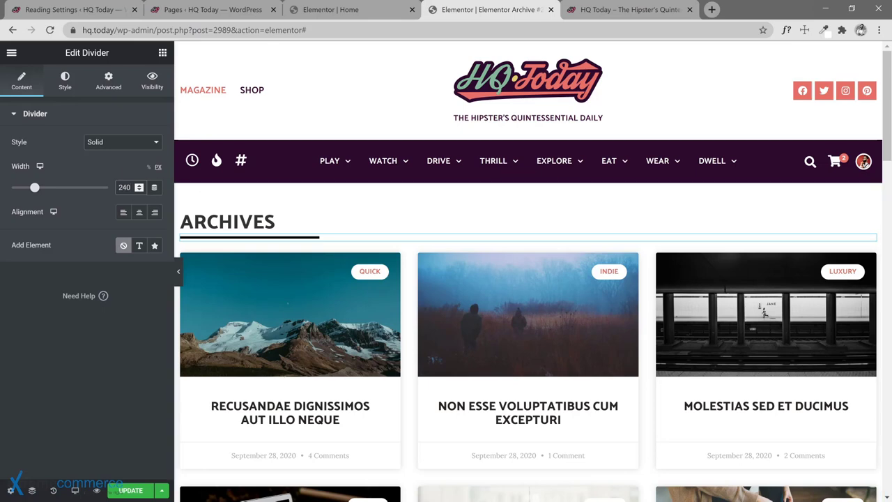
type("4")
key("ctrl+a")
type("40")
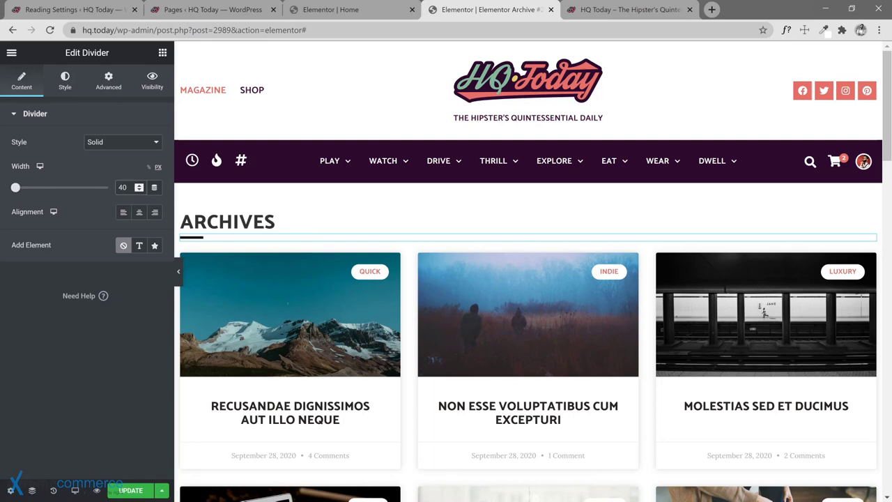
Step: Switch the divider's width to percent, try 44 and 33, and settle on 30
left_click(149, 167)
double_click(126, 187)
type("44")
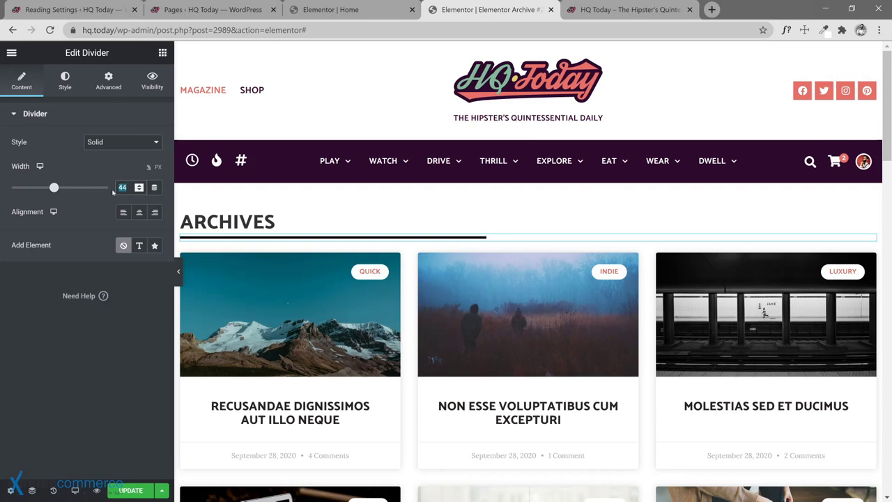
type("33")
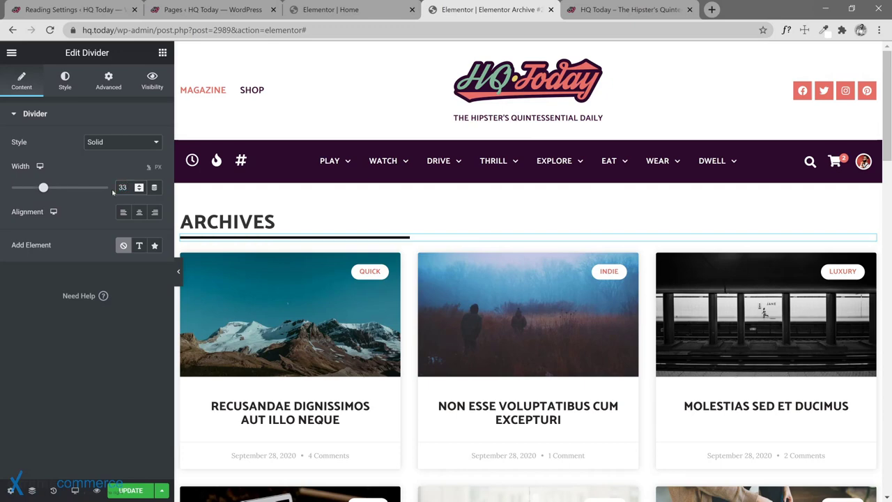
key("BackSpace")
type("9")
key("BackSpace")
type("0")
Step: Try the Accent global color on the divider and settle on Secondary Alt
left_click(68, 89)
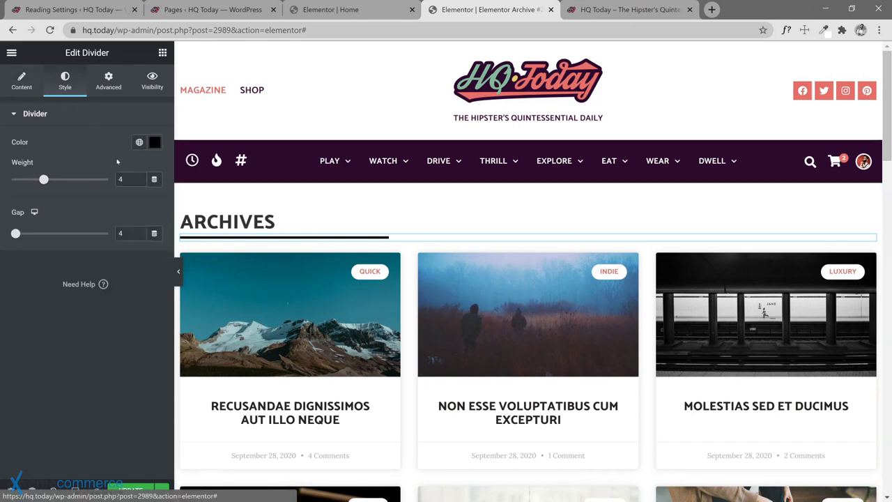
left_click(140, 142)
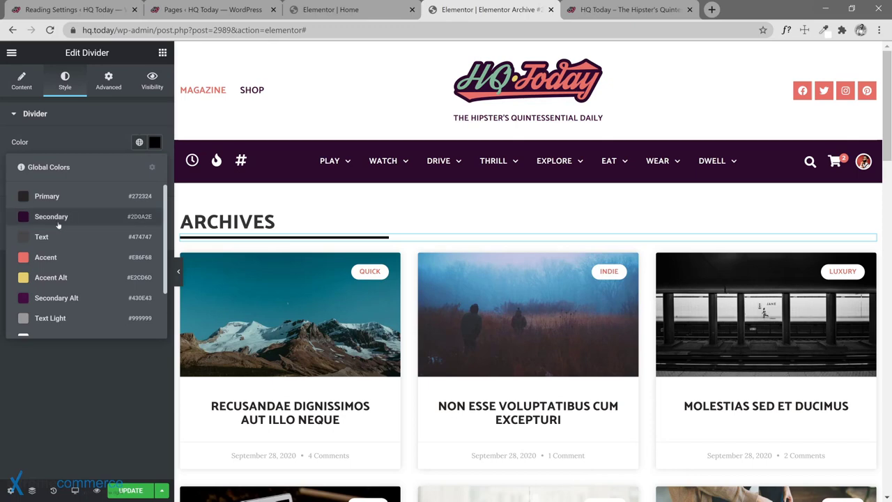
left_click(24, 258)
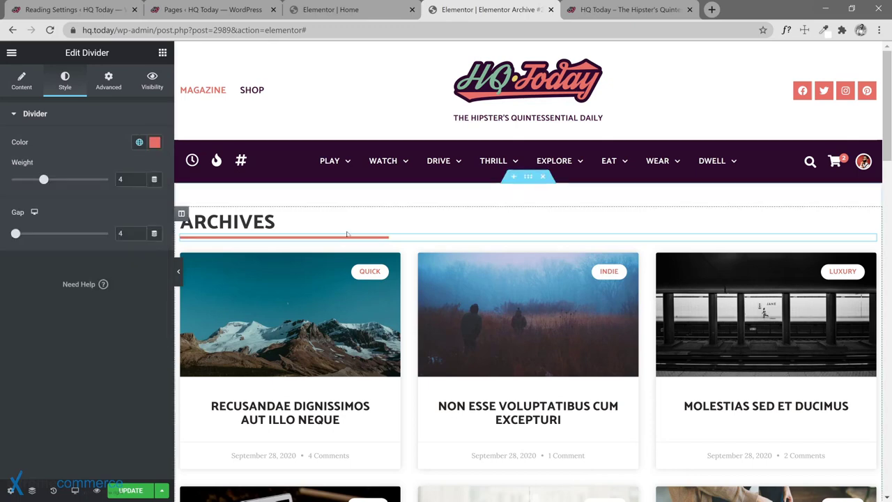
left_click(139, 143)
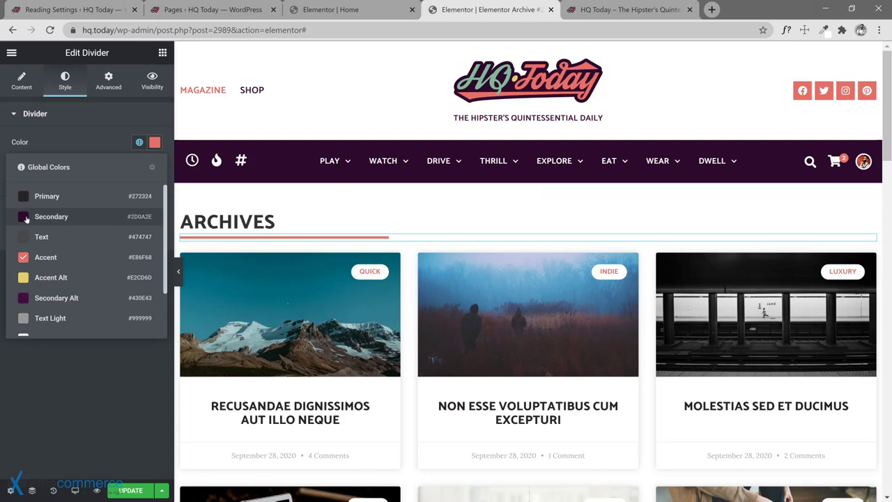
left_click(23, 298)
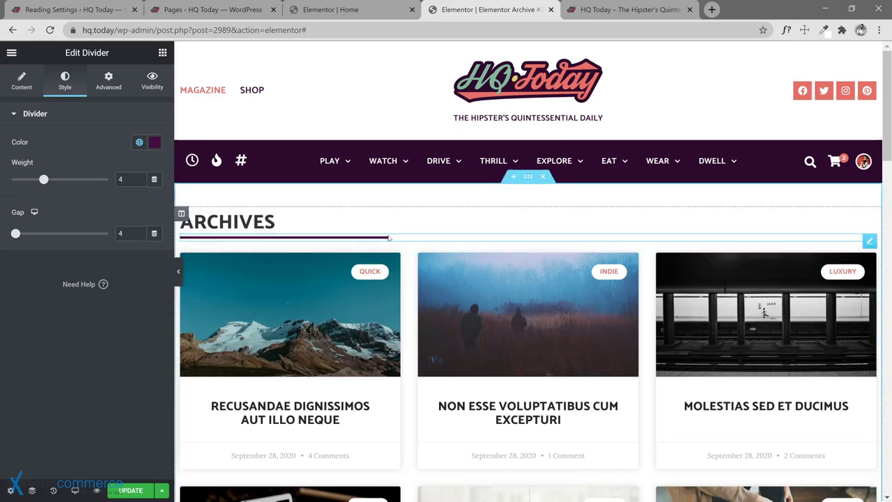
Step: Set the width of the divider under the Archives title to 100 percent and save the template
left_click(22, 80)
left_click_drag(128, 188, 108, 190)
key("BackSpace")
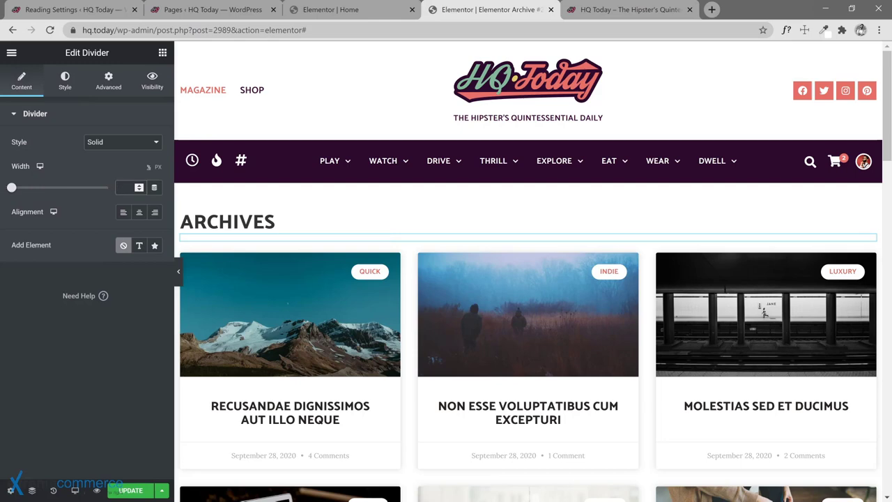
type("100")
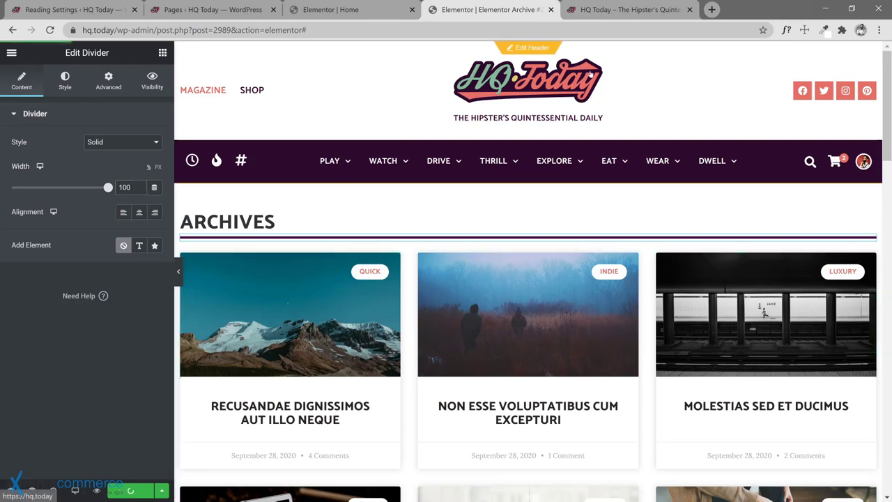
key("ctrl+s")
Step: Reload the live home page to check its section headings, and return to the archive template editor
left_click(620, 9)
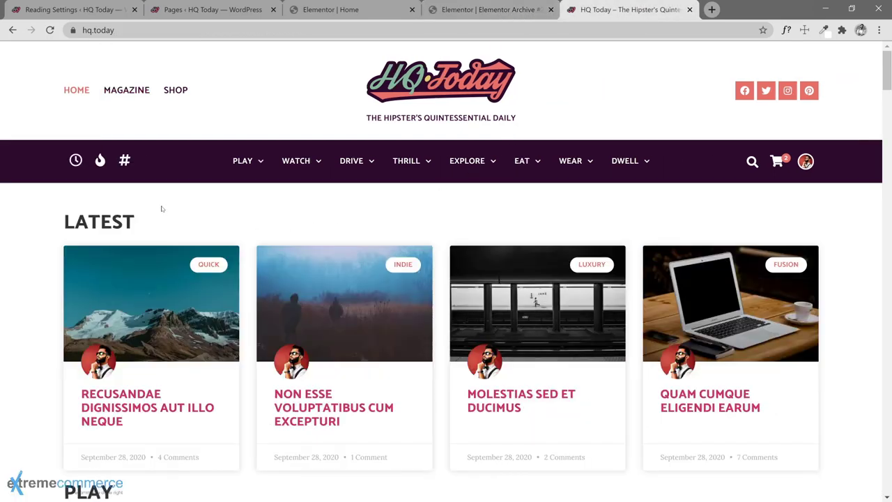
left_click(50, 30)
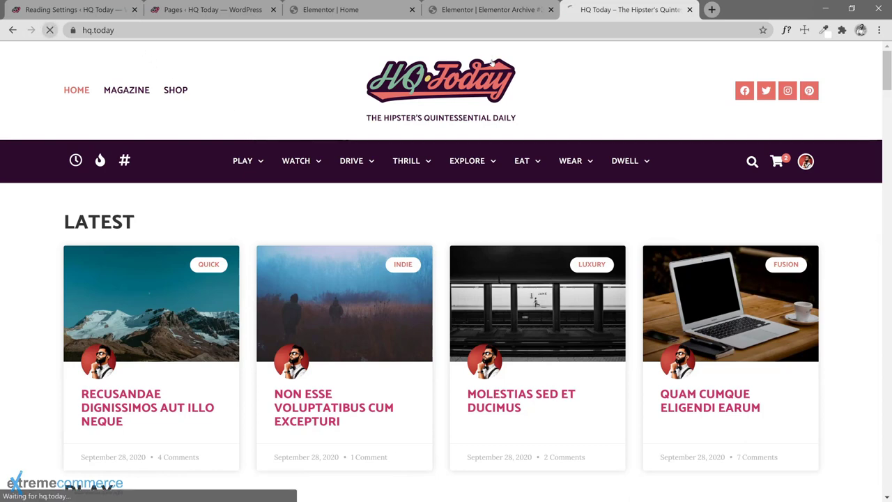
left_click(476, 10)
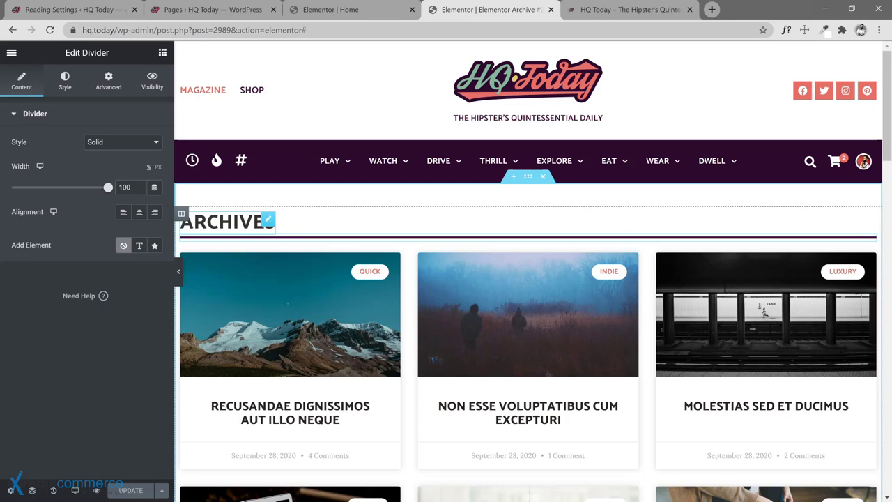
Step: Set the divider's positioning width to Inline (auto) so it can share a line with the Archives title
left_click(267, 222)
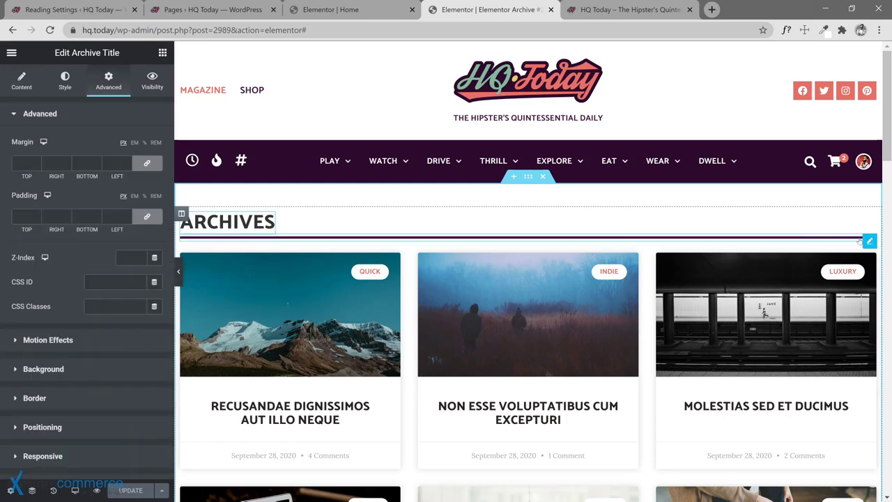
left_click(869, 241)
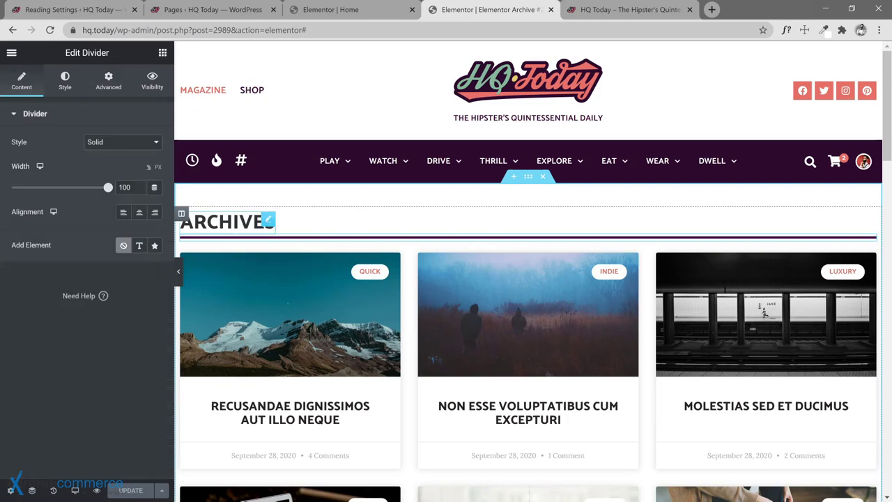
left_click(99, 86)
scroll(122, 265, "down", 2)
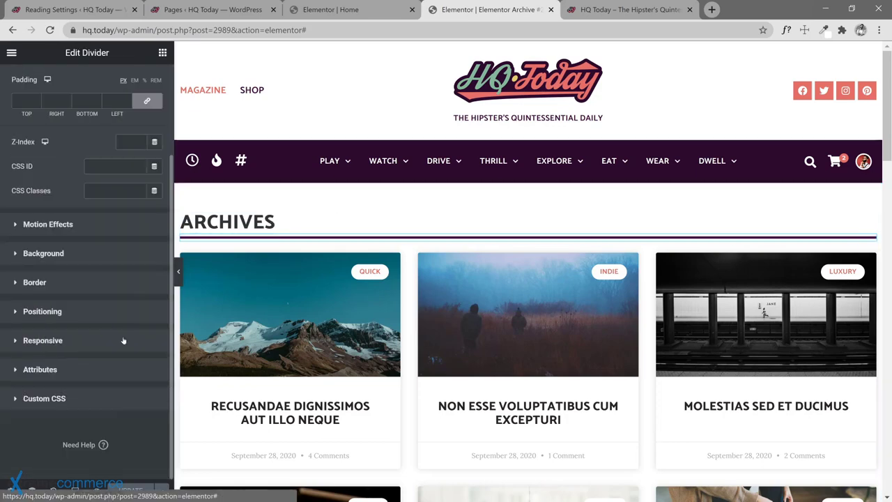
left_click(81, 316)
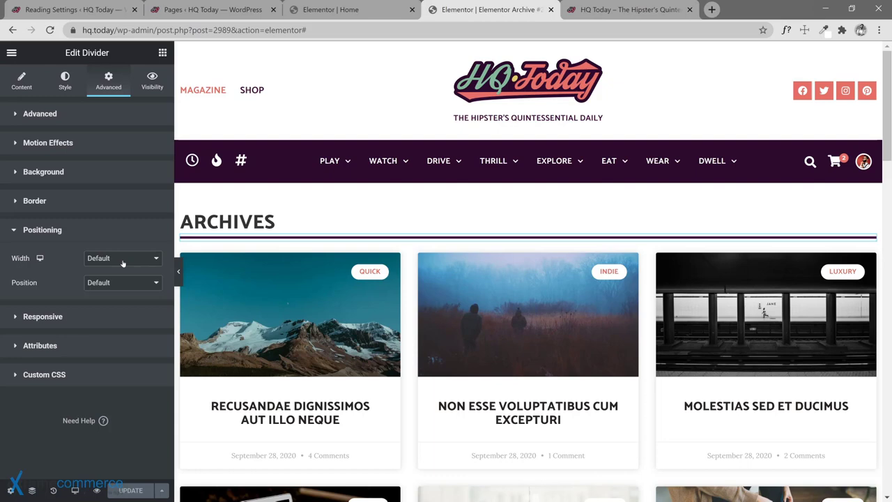
left_click(115, 284)
left_click(126, 262)
left_click(122, 314)
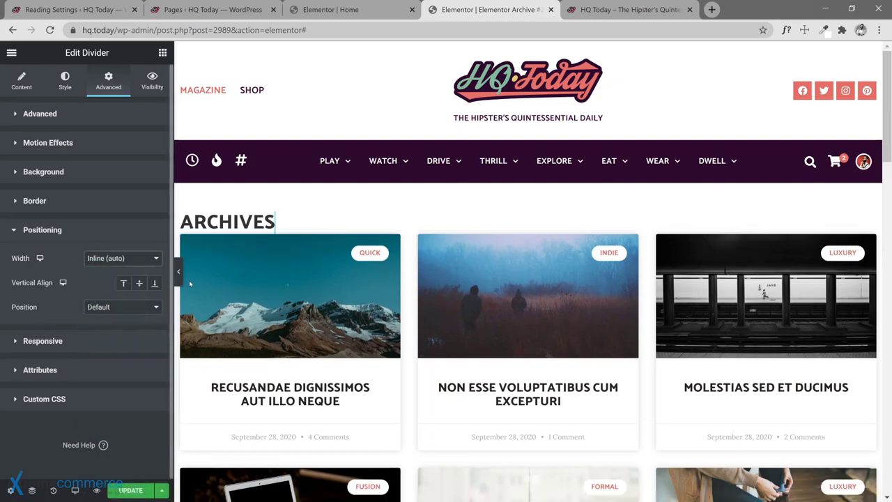
Step: Set the inline divider's width to 320 px and its gap to 16
left_click(22, 87)
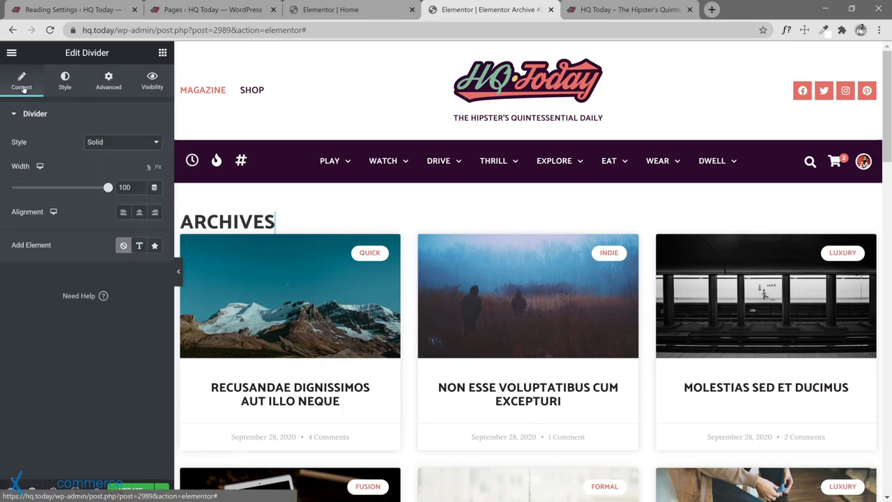
left_click(158, 167)
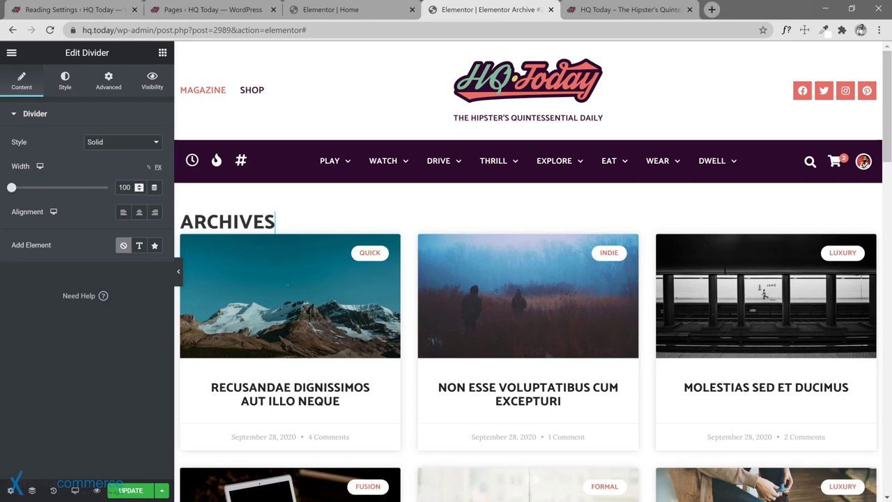
double_click(124, 187)
type("320")
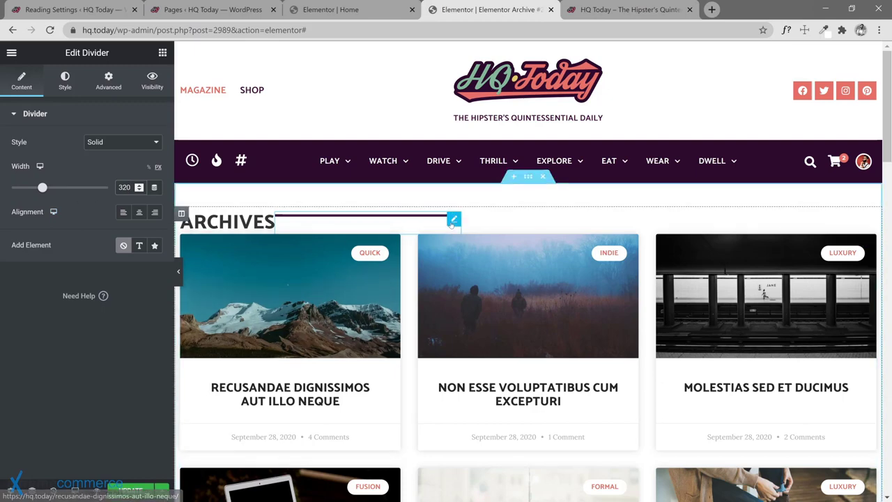
right_click(452, 220)
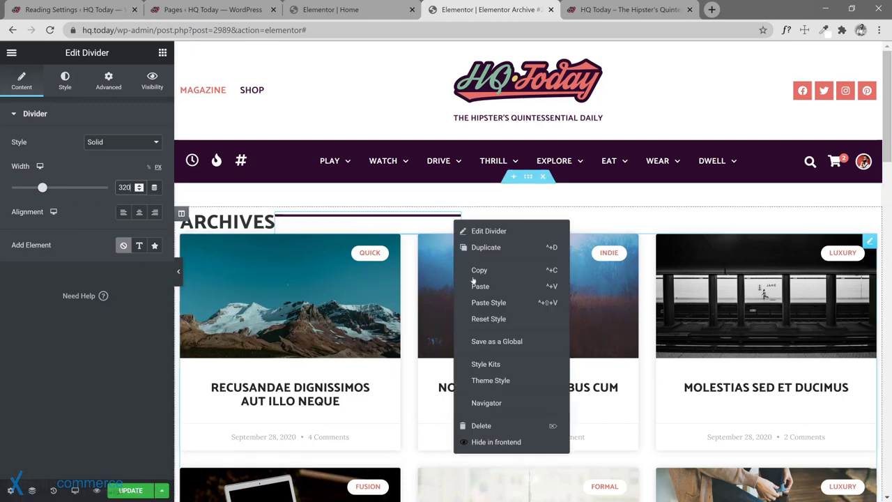
left_click(497, 271)
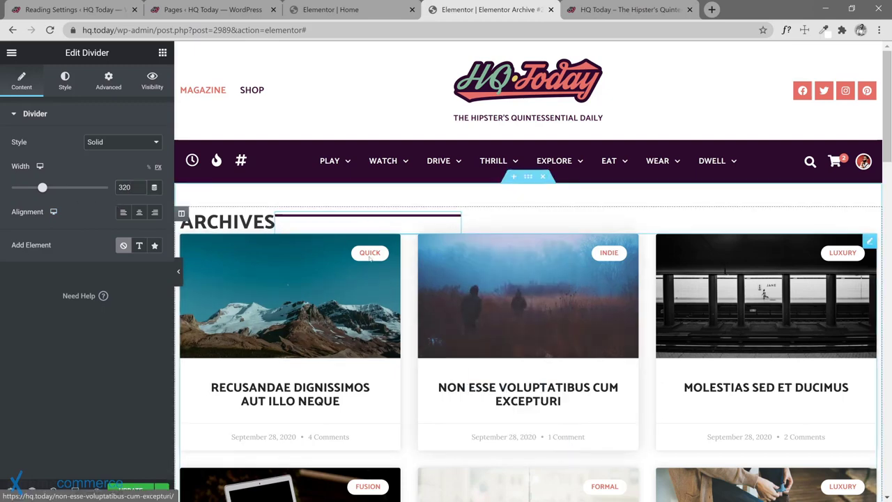
left_click(65, 80)
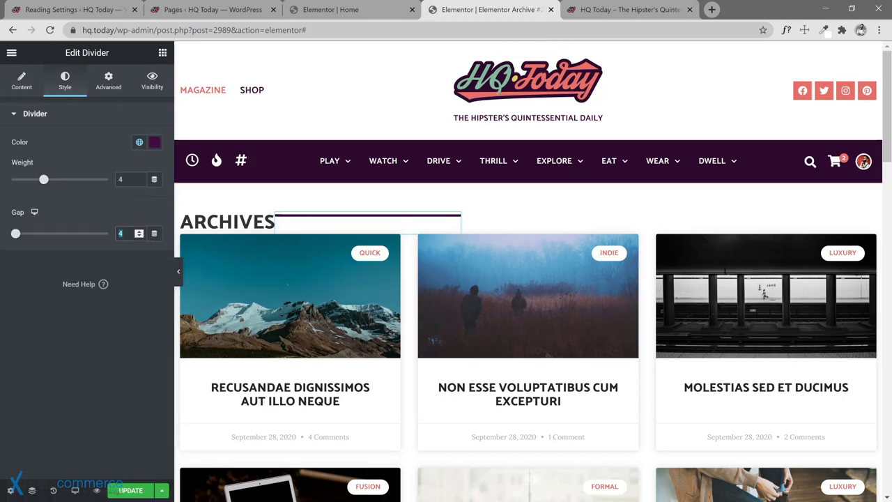
type("16")
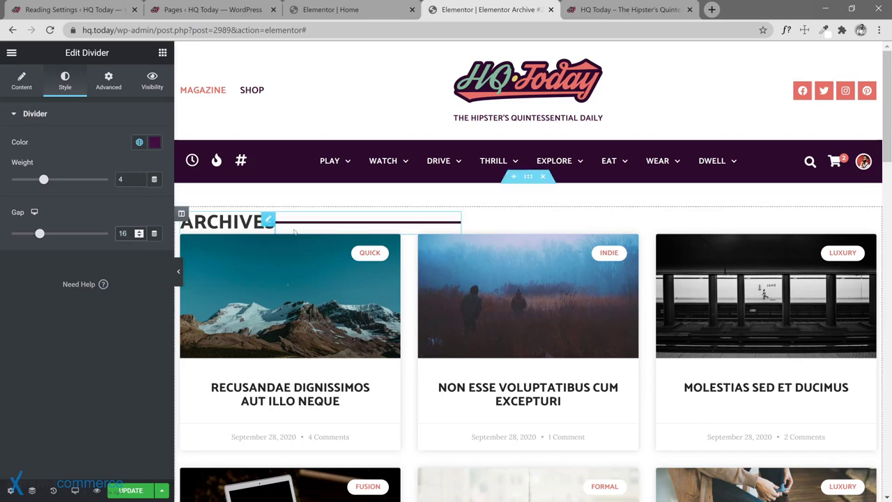
Step: Duplicate the inline divider and move the copy in front of the Archives title
right_click(449, 219)
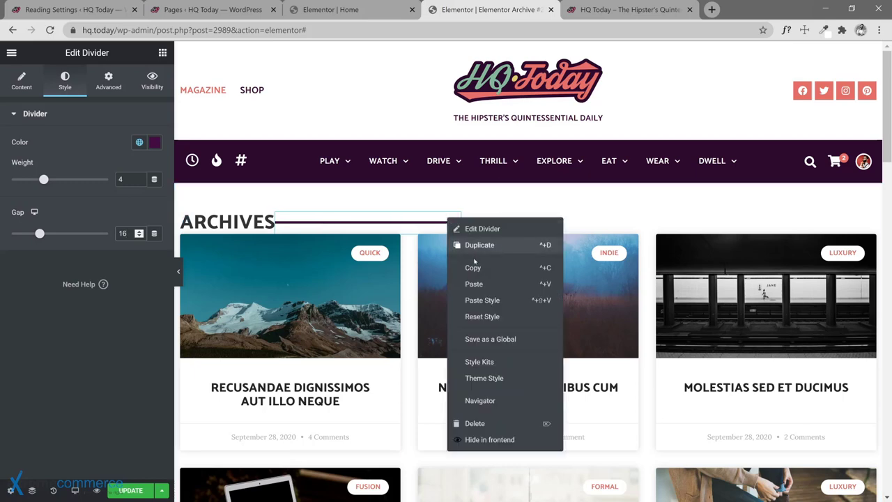
left_click(474, 267)
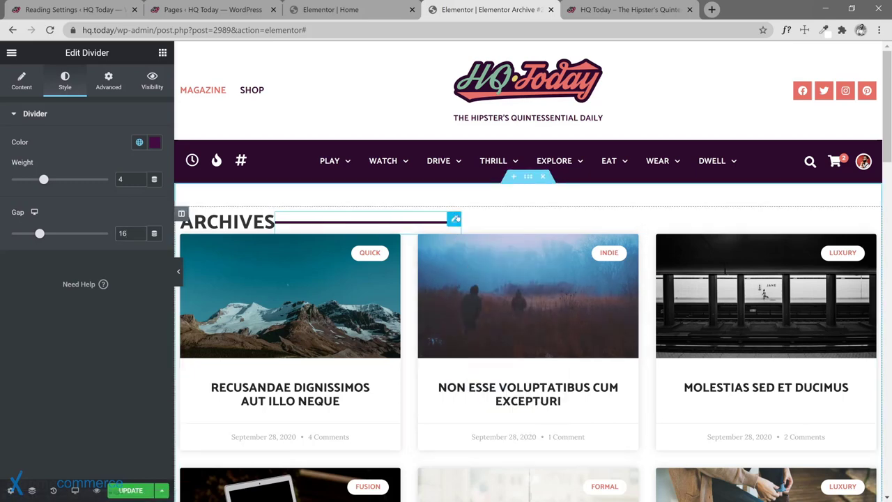
right_click(454, 219)
left_click(470, 242)
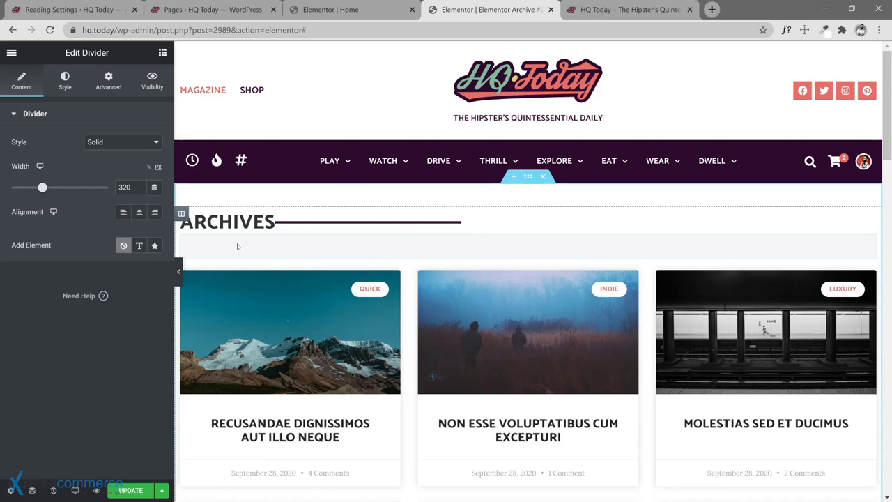
mouse_move(638, 220)
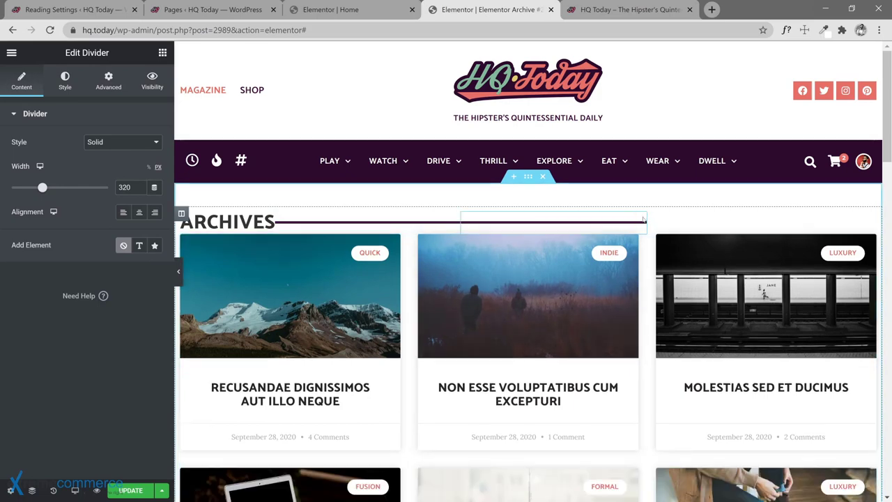
left_click_drag(638, 221, 221, 216)
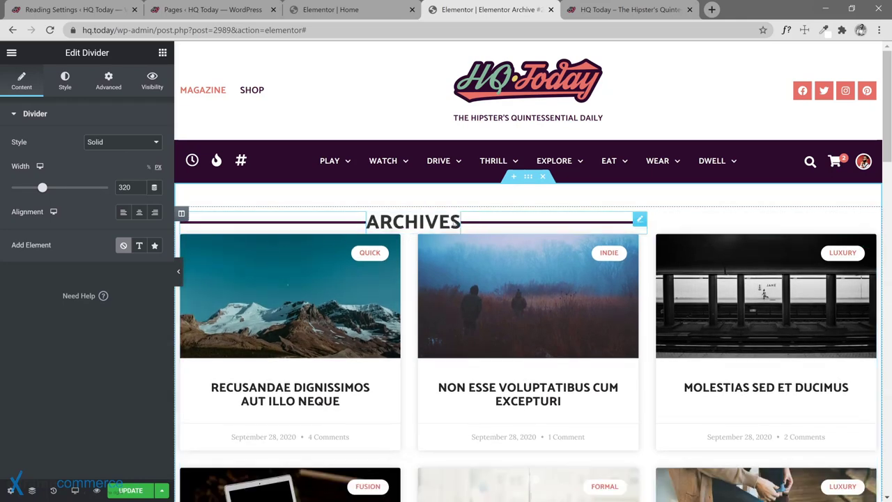
Step: Set the horizontal alignment of the column holding the Archives title and dividers to Center
left_click(181, 213)
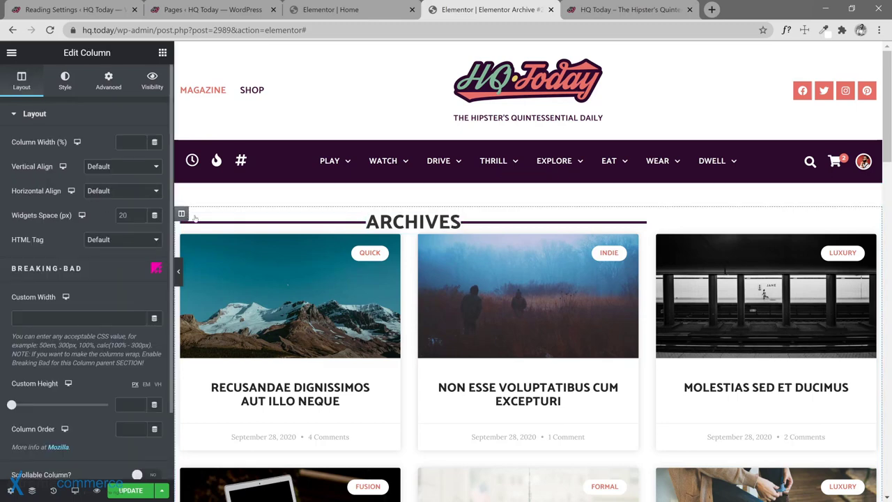
left_click(122, 195)
left_click(122, 249)
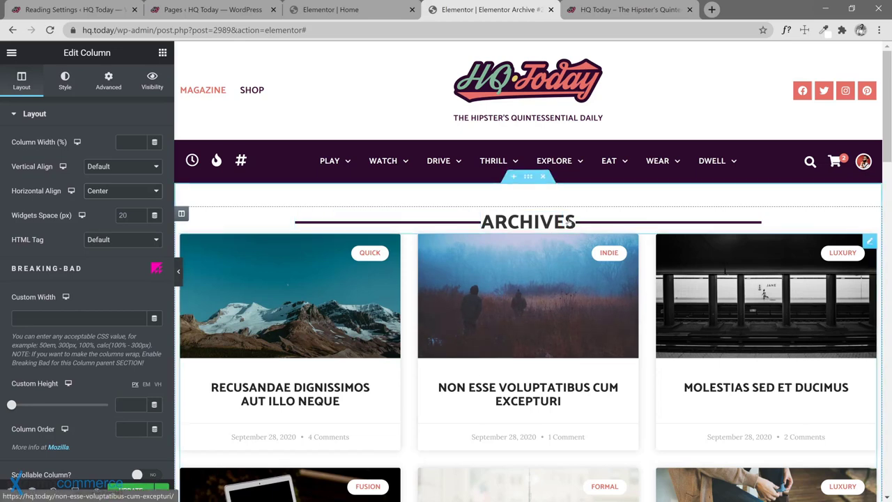
Step: Unlink the Archives title's padding values and set only the top padding to 20 px
left_click(569, 220)
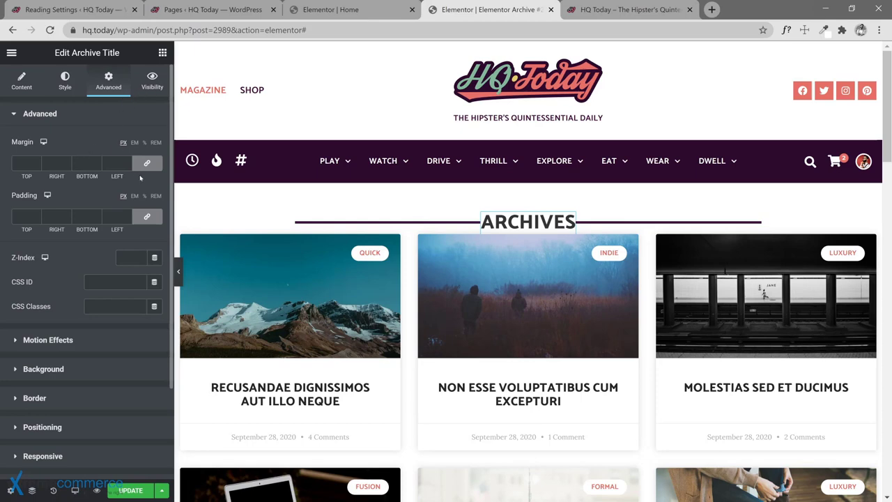
left_click(147, 218)
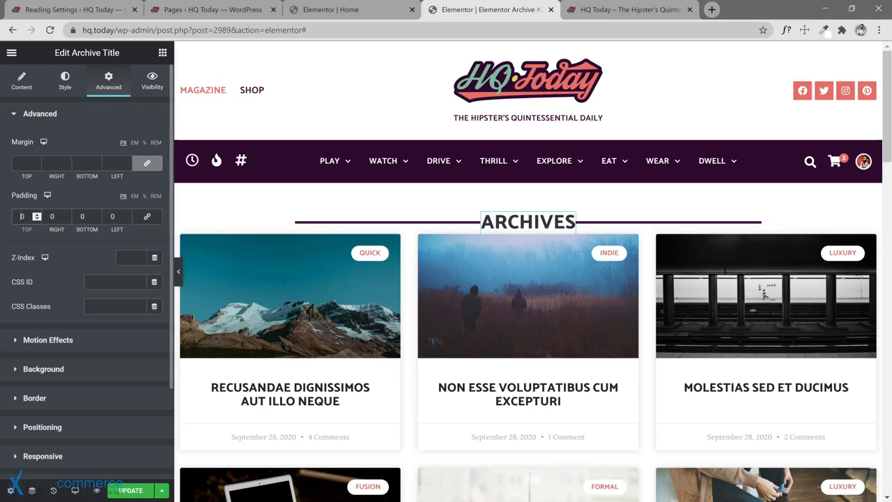
type("20")
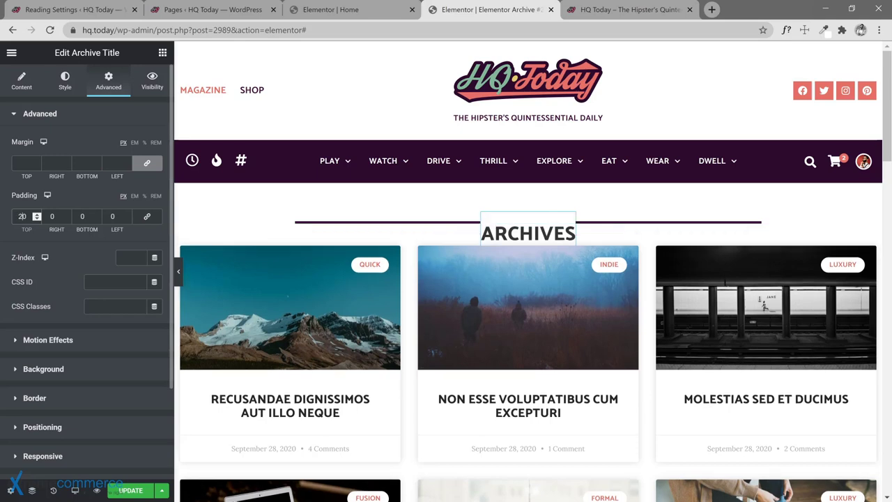
Step: Try gaps of 30 and 32 on the divider before the Archives title, and settle on 36 for the dividers on both sides
left_click(473, 221)
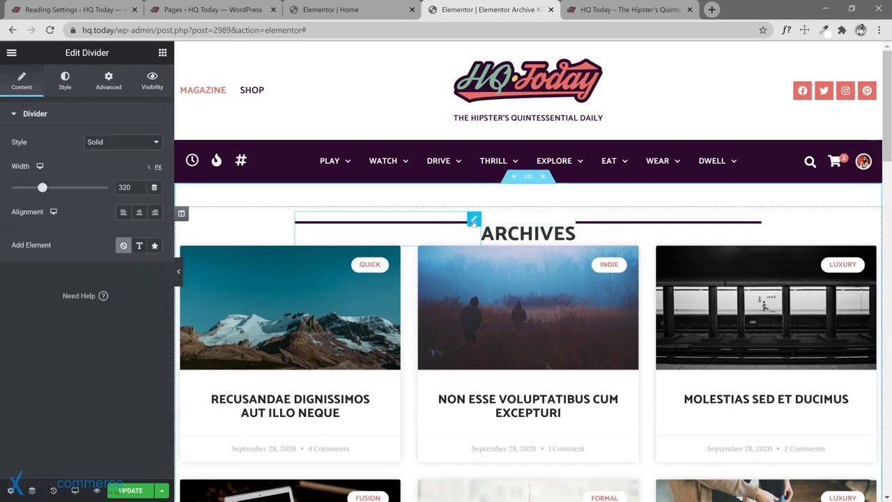
left_click(66, 82)
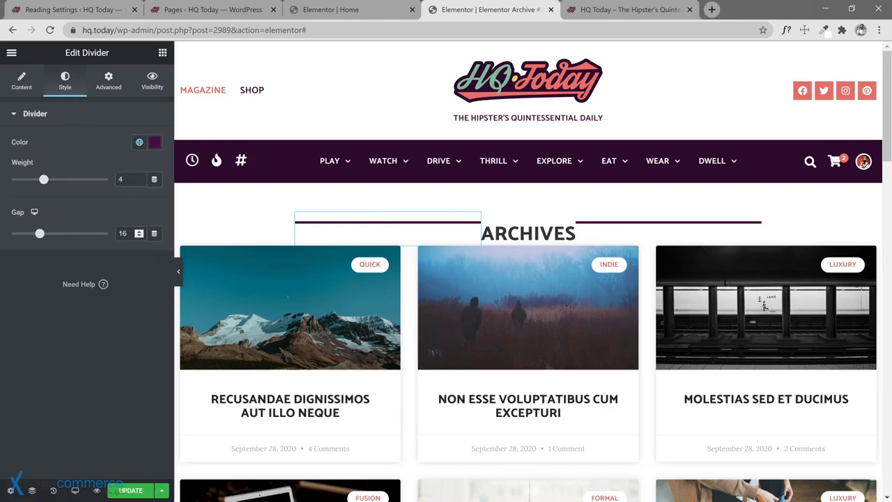
left_click_drag(128, 233, 108, 238)
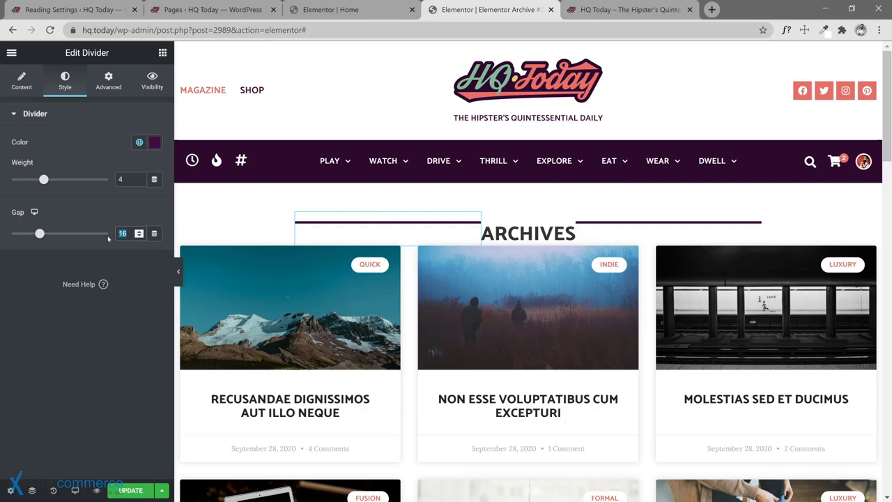
type("30")
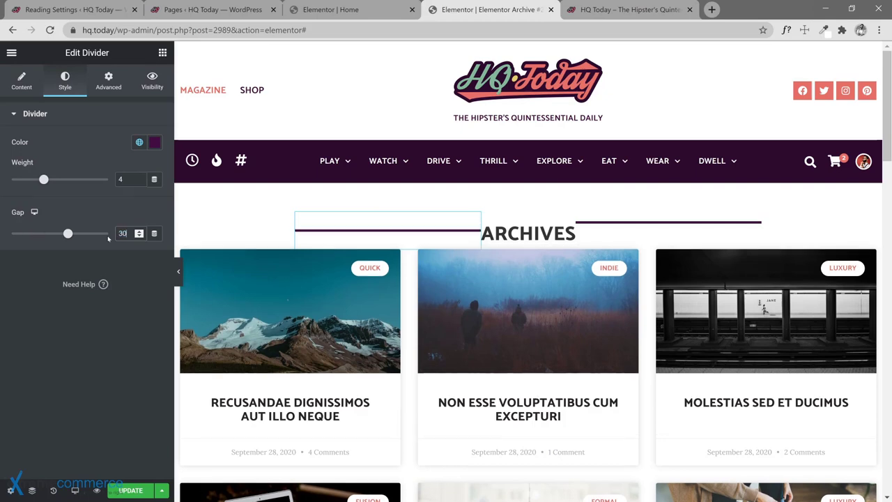
key("BackSpace")
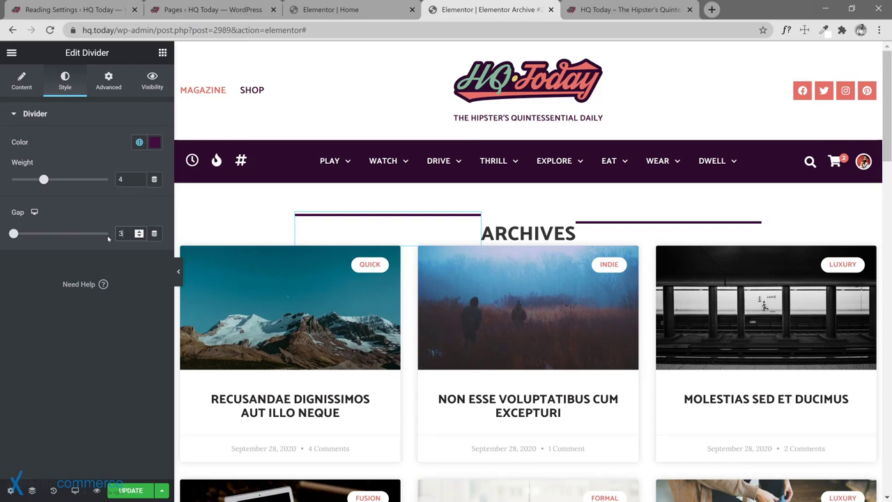
type("2")
key("BackSpace")
type("6")
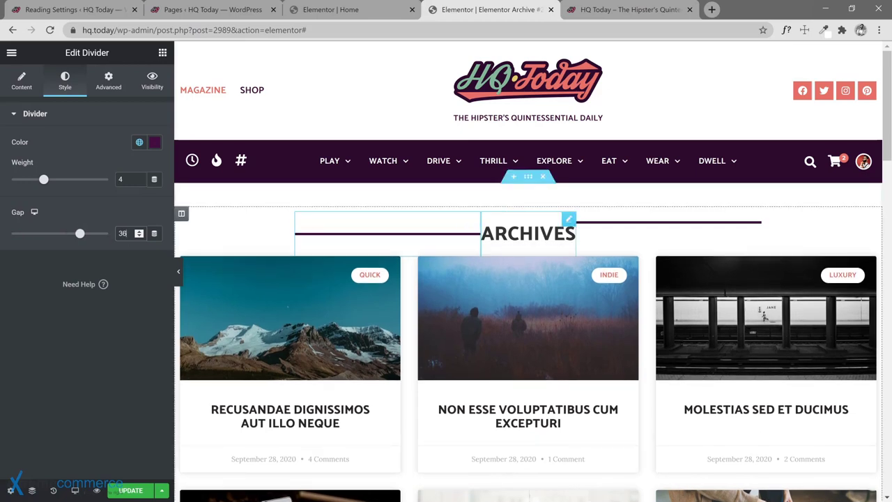
left_click(754, 219)
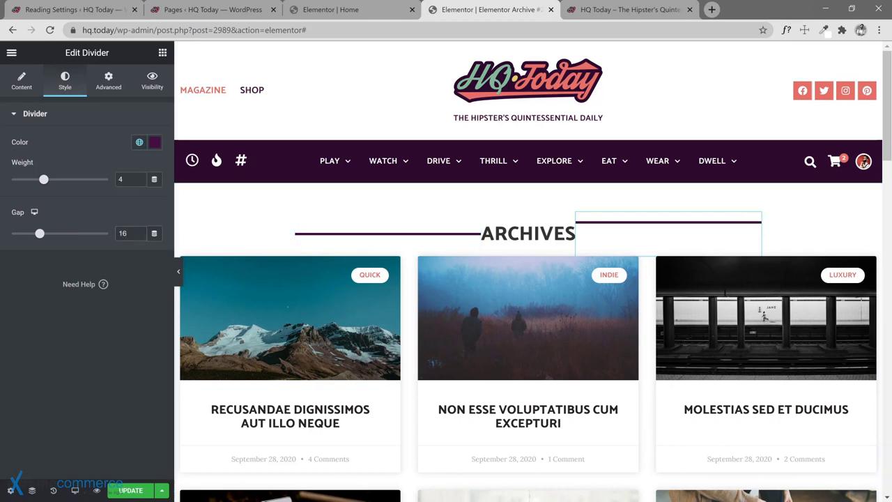
type("36")
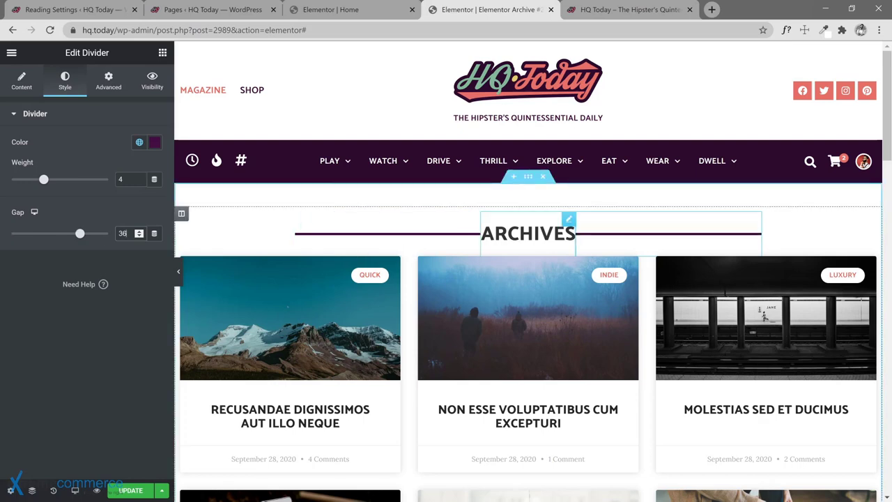
Step: Link the Archives title's padding values so that 20 px applies on all four sides
left_click(568, 219)
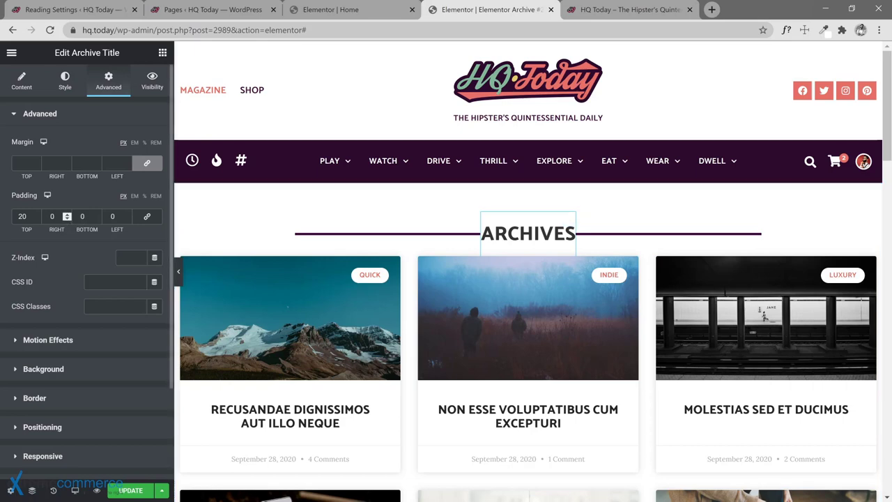
left_click(147, 216)
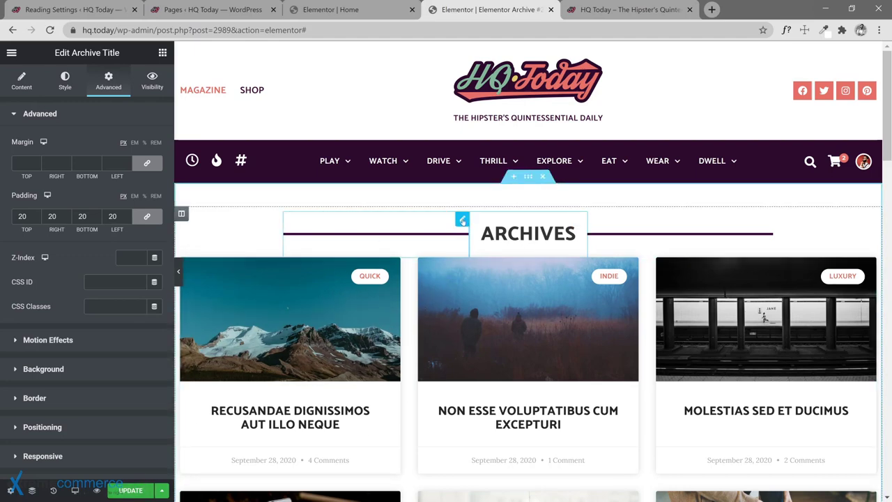
Step: Try the Double line style on the dividers on both sides of the Archives title
left_click(462, 220)
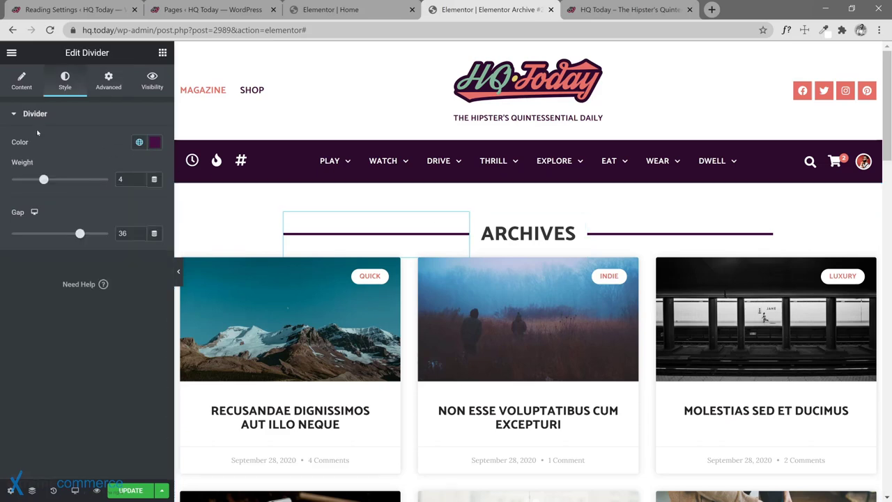
left_click(29, 87)
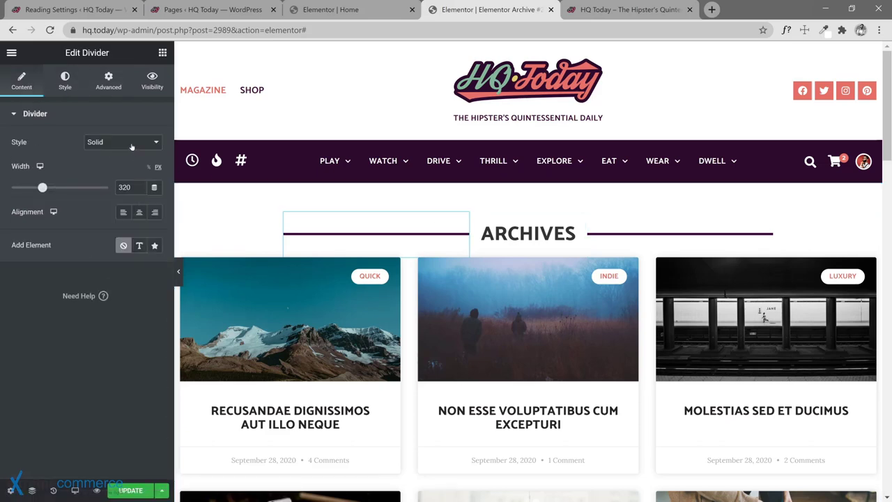
left_click(132, 147)
left_click(125, 185)
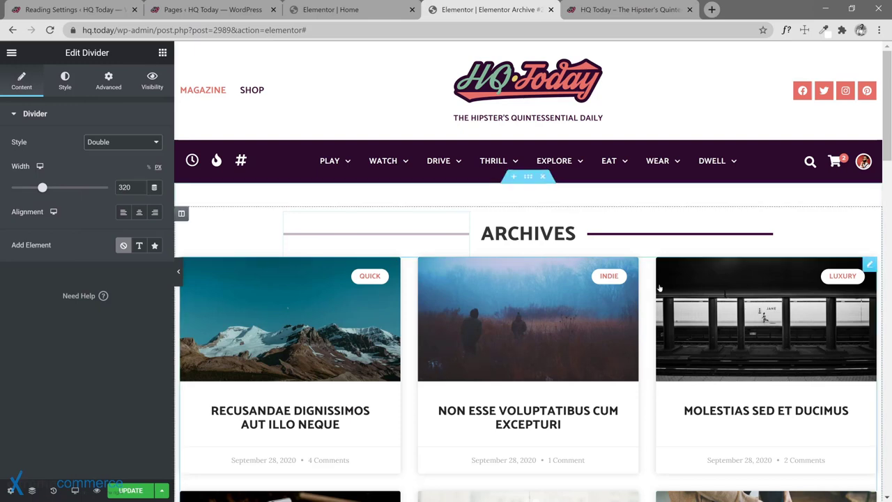
left_click(664, 235)
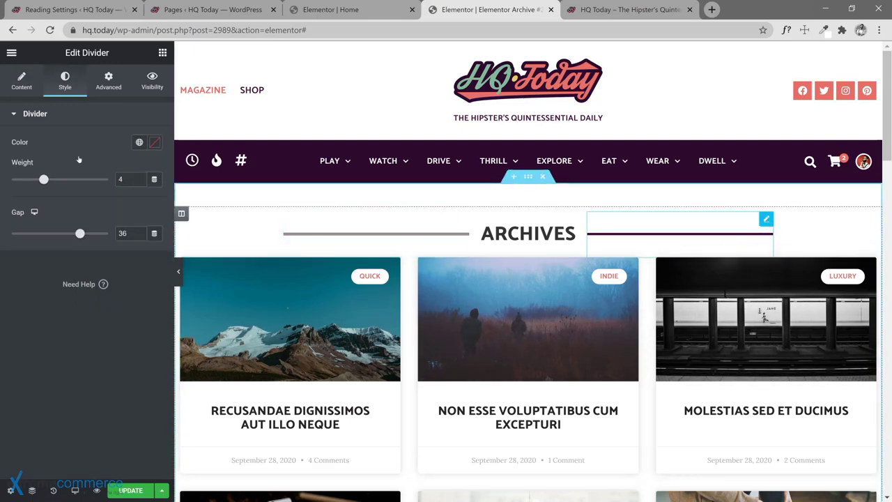
left_click(31, 89)
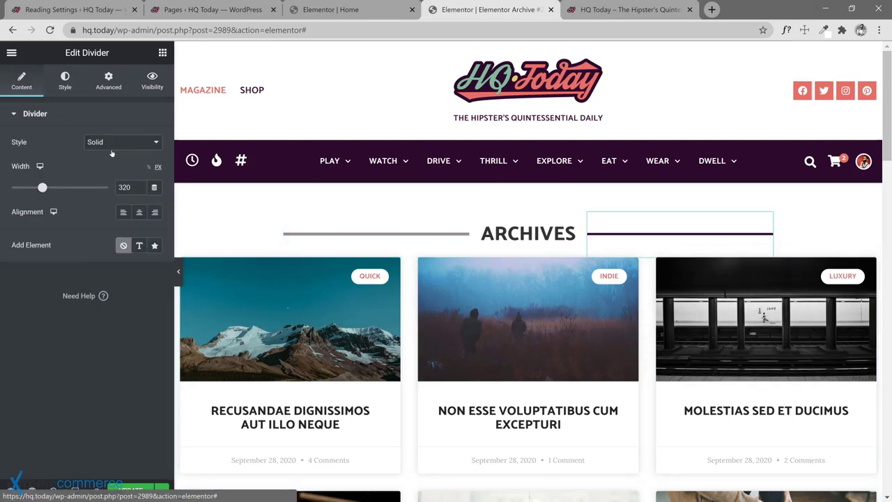
left_click(116, 145)
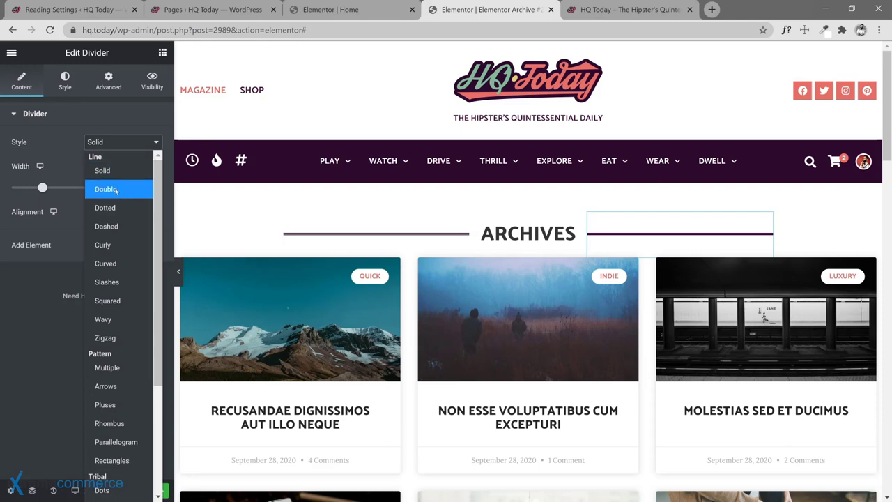
left_click(112, 189)
Step: Set the style of both dividers beside the Archives title to Slashes and update the archive template
left_click(127, 144)
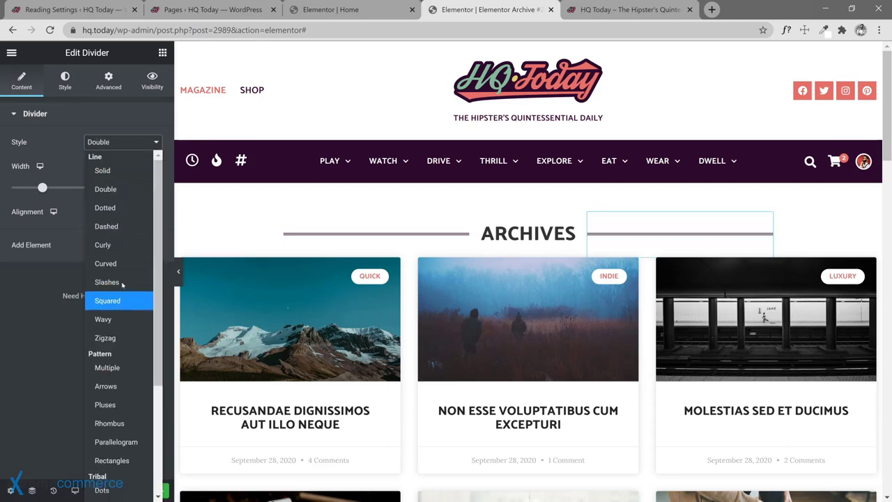
left_click(121, 283)
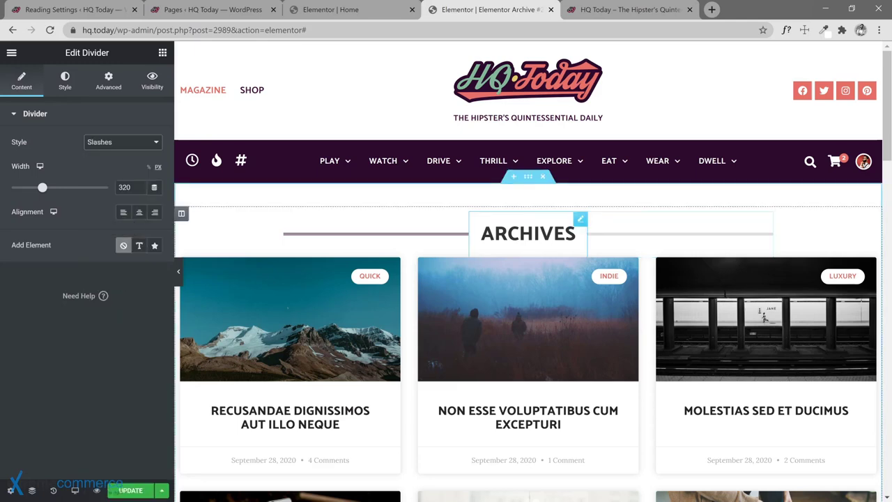
left_click(461, 221)
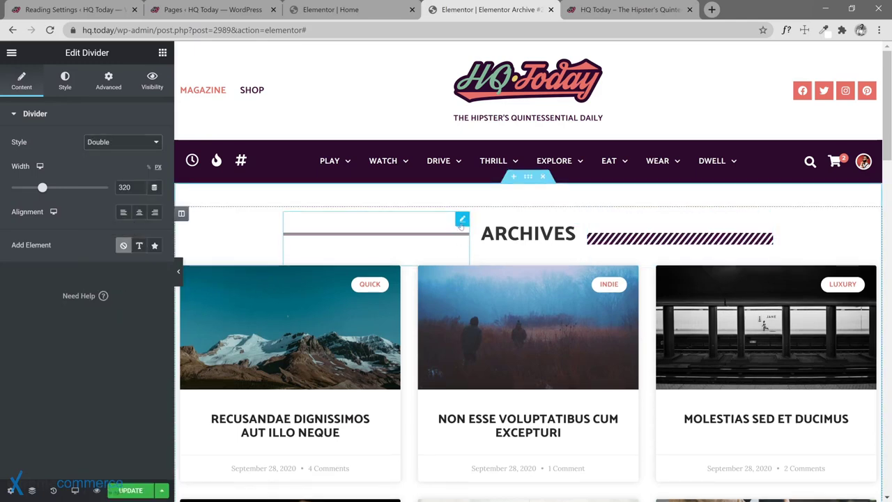
left_click(136, 143)
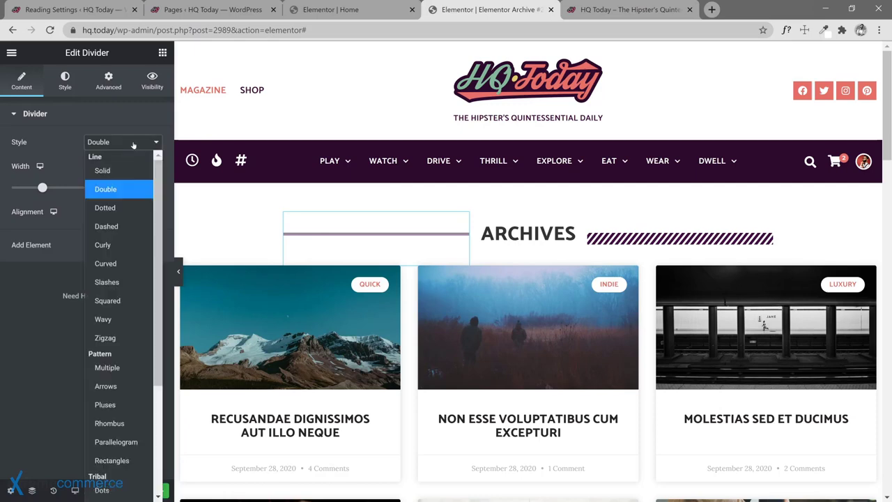
left_click(125, 283)
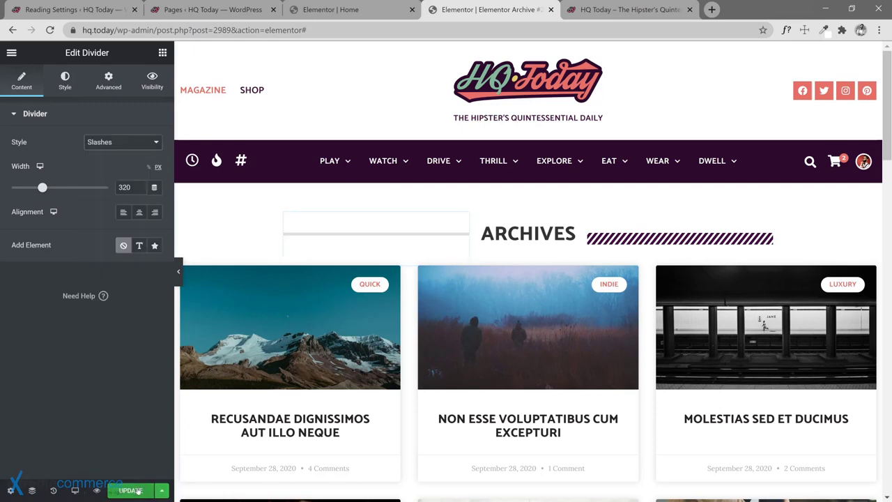
left_click(137, 491)
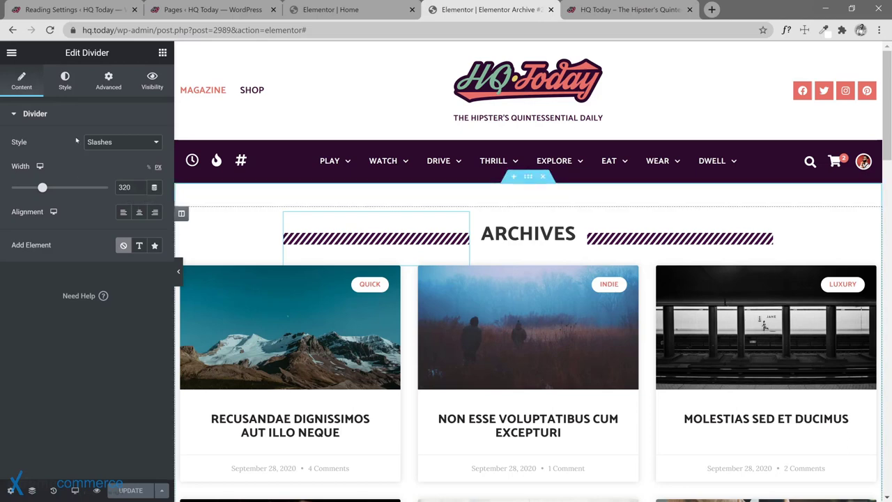
Step: Try a gap of 30 on the slashed divider before the Archives title, and settle on 28
left_click(65, 83)
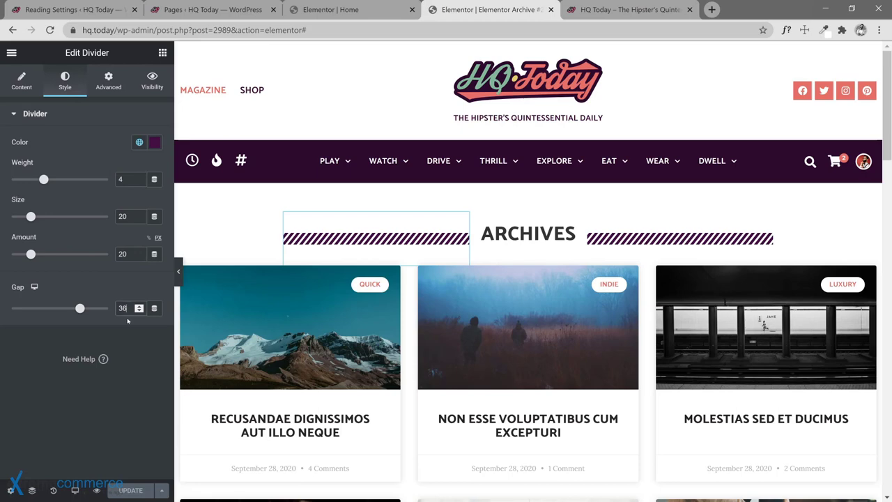
key("BackSpace")
type("0")
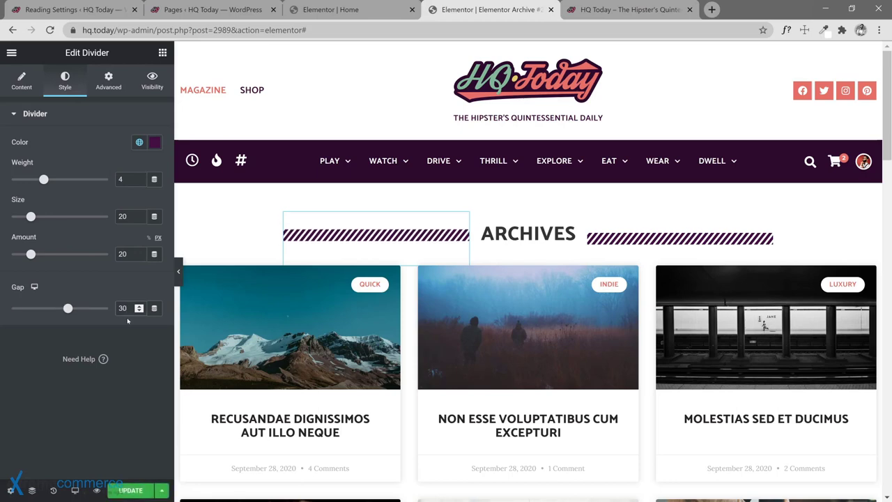
key("BackSpace")
key("BackSpace")
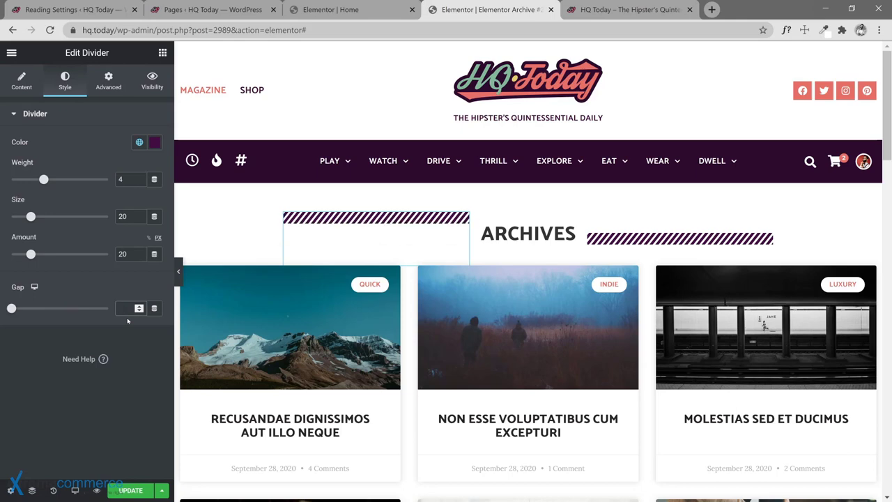
type("28")
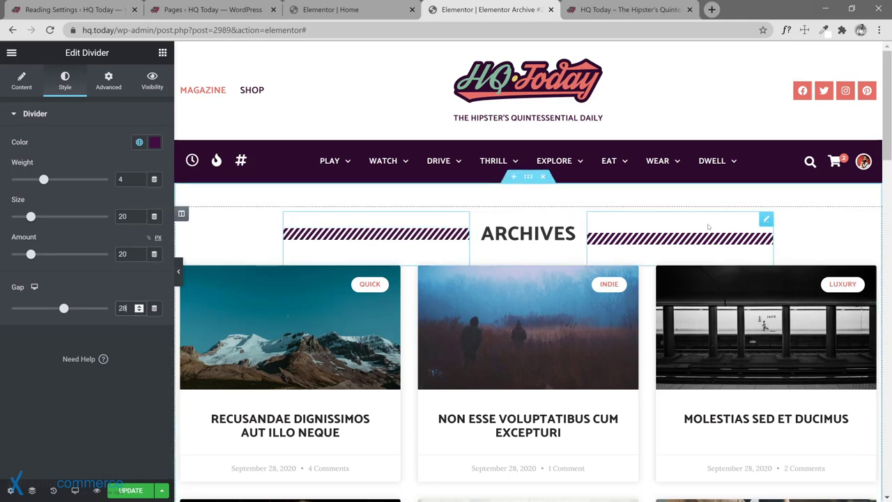
Step: Set the gap of the slashed divider after the Archives title to 28
left_click(769, 220)
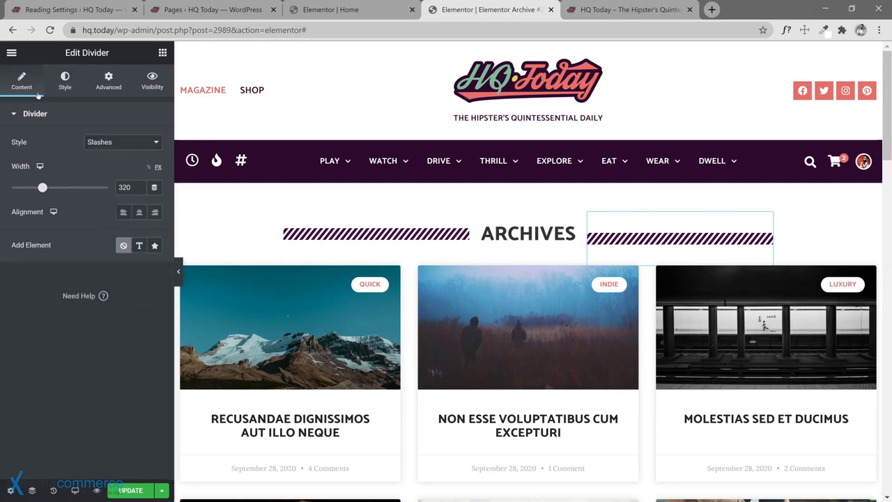
left_click(63, 82)
double_click(117, 309)
type("2")
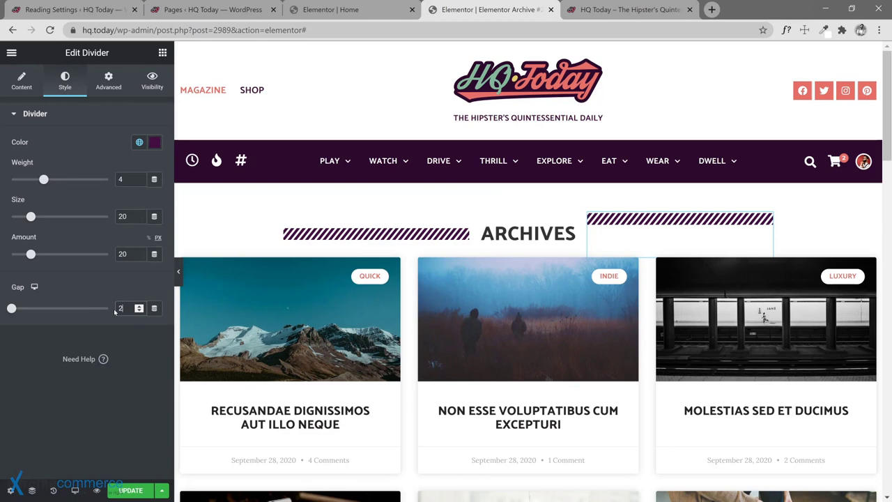
type("8")
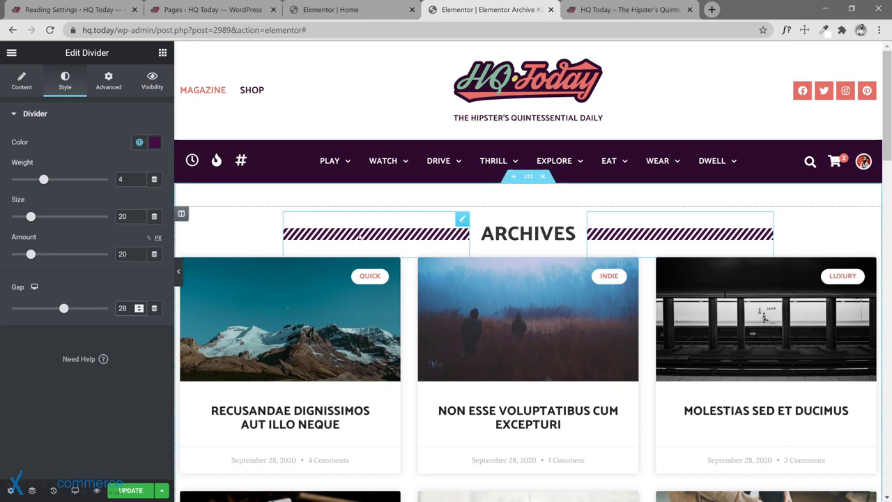
Step: Try a size of 40 on the divider after the Archives title, and restore it to 20
left_click_drag(128, 217, 114, 220)
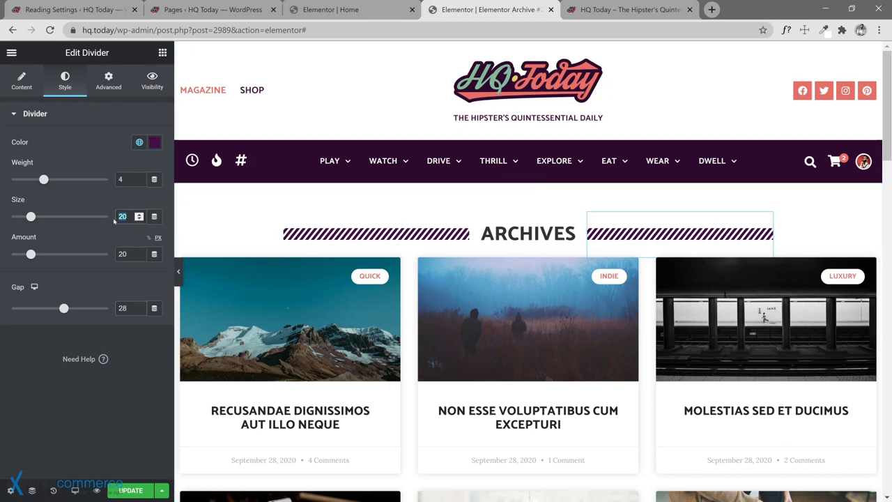
type("40")
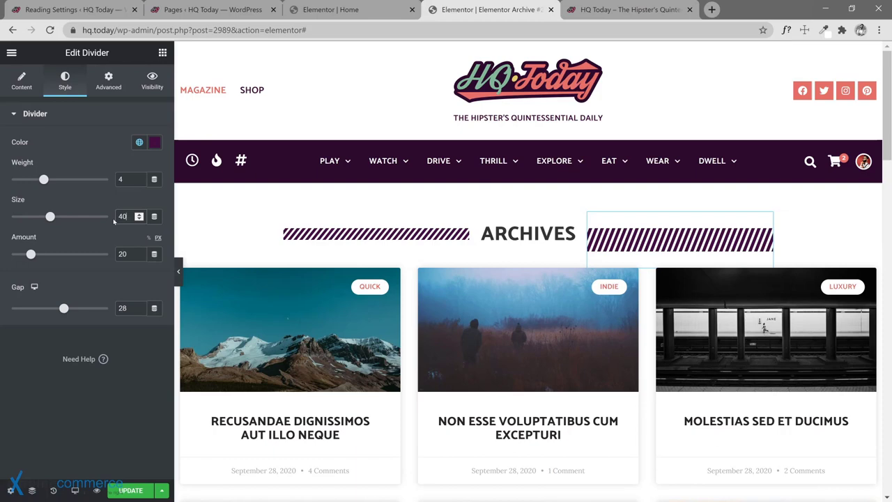
type("20")
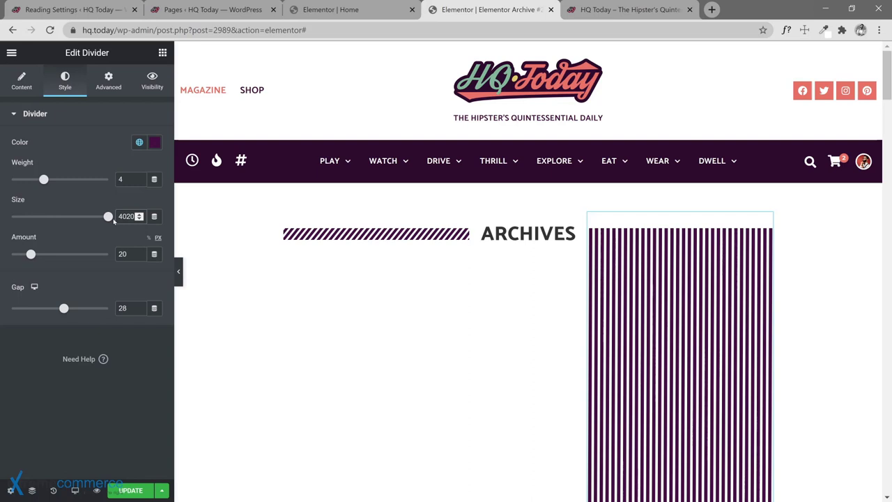
key("BackSpace")
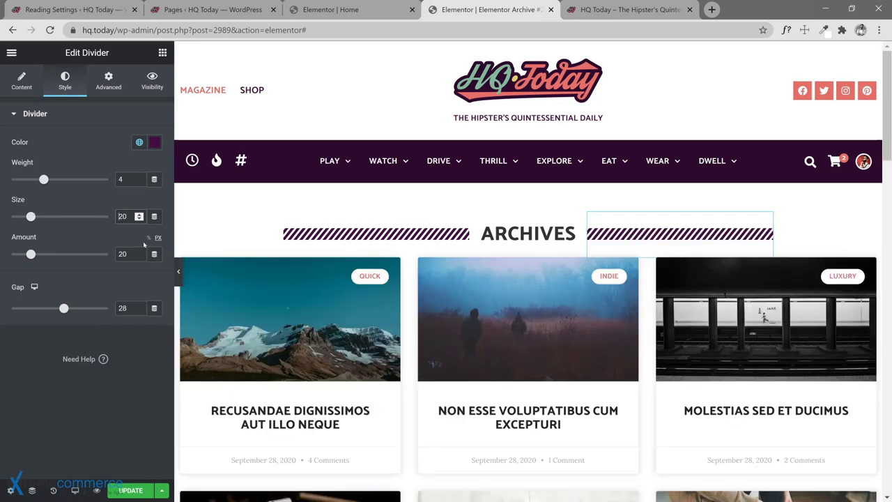
Step: Try an amount of 40 on the divider after the Archives title, and return it to 20
left_click(124, 254)
type("40")
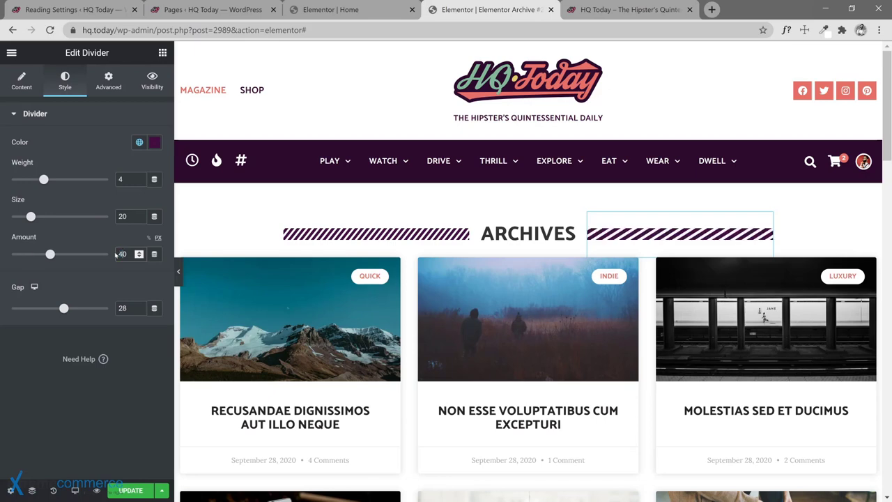
key("Delete")
type("4")
key("Delete")
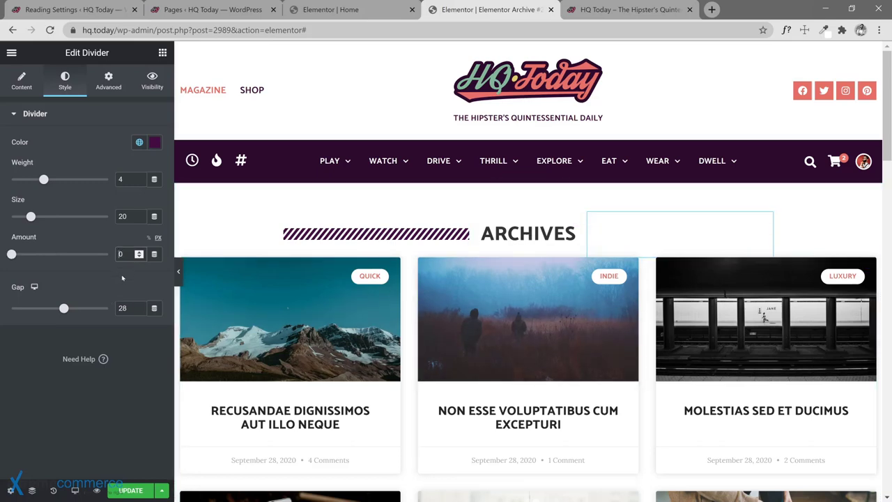
type("2")
Step: Update the archive template and reload the live home page
left_click(139, 490)
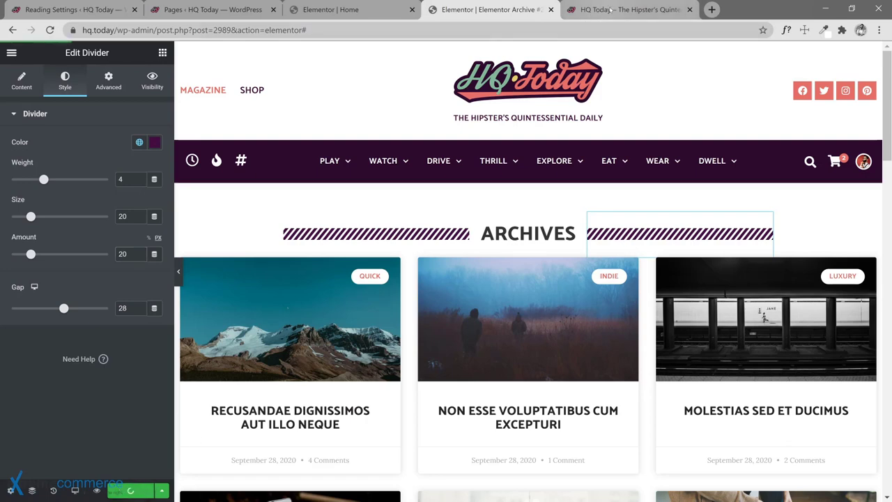
left_click(610, 10)
left_click(49, 30)
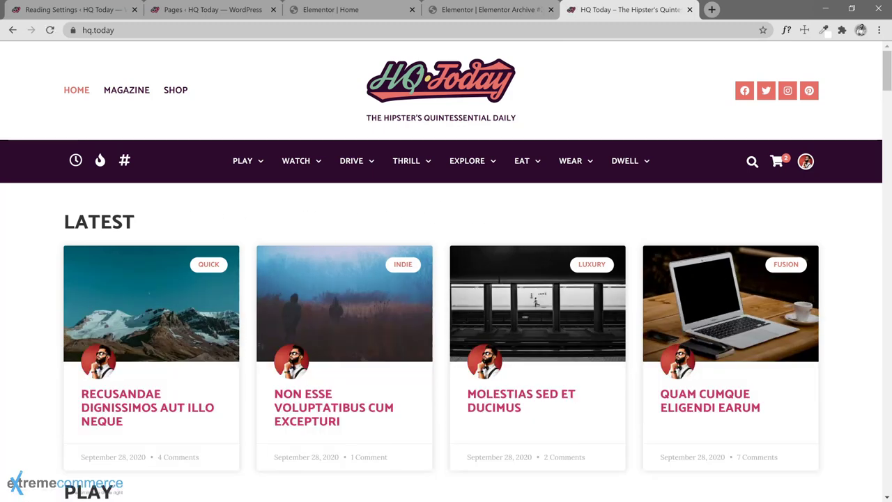
left_click(50, 29)
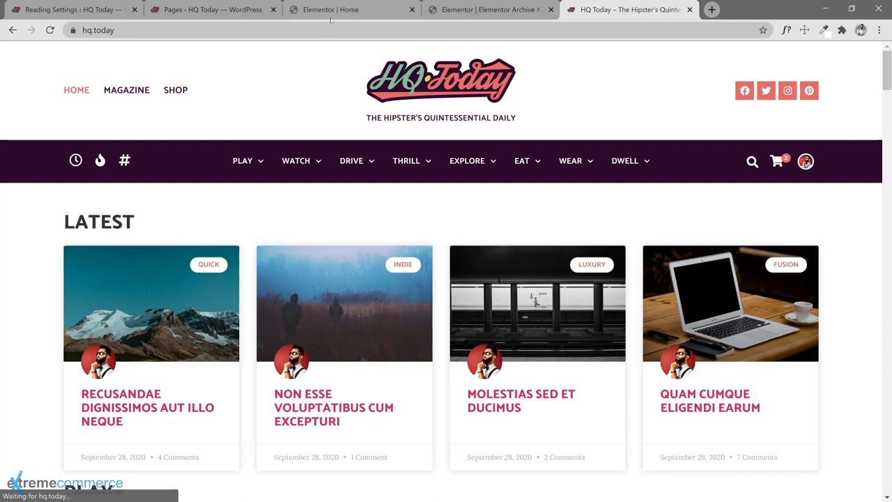
Step: Look over the home page and archive template editors, and open the live site's Magazine page to check the title dividers
left_click(332, 13)
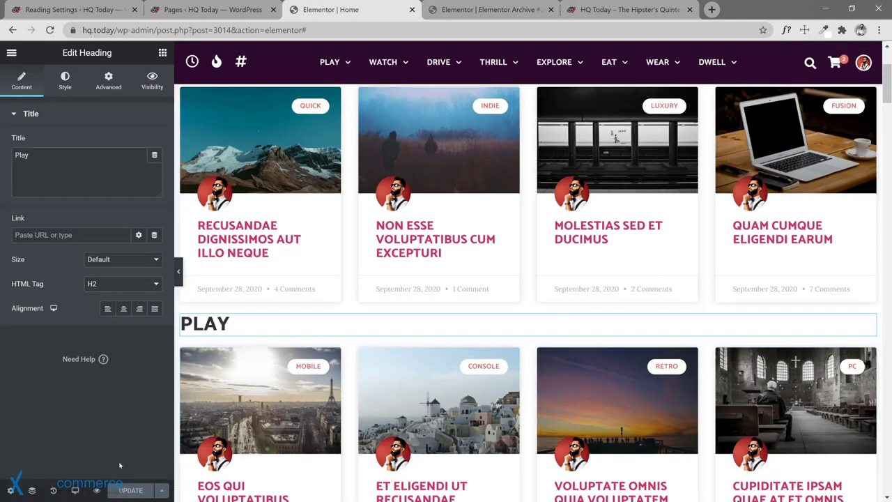
scroll(470, 211, "up", 3)
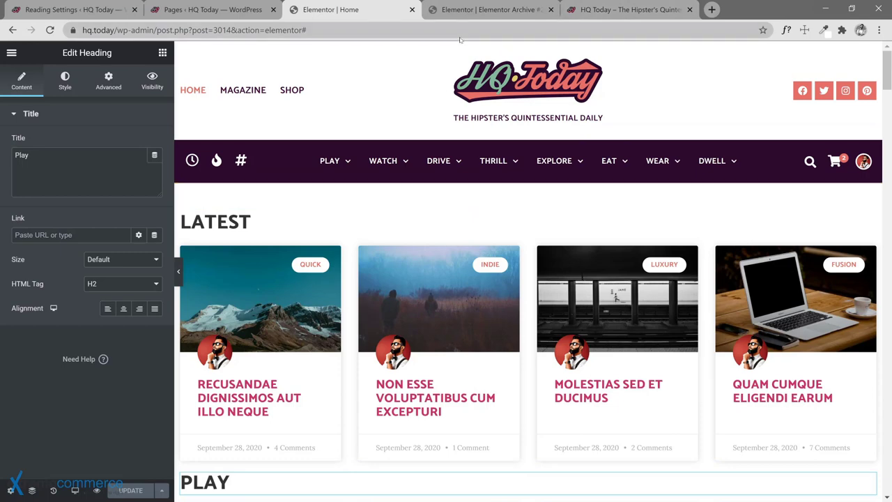
left_click(473, 14)
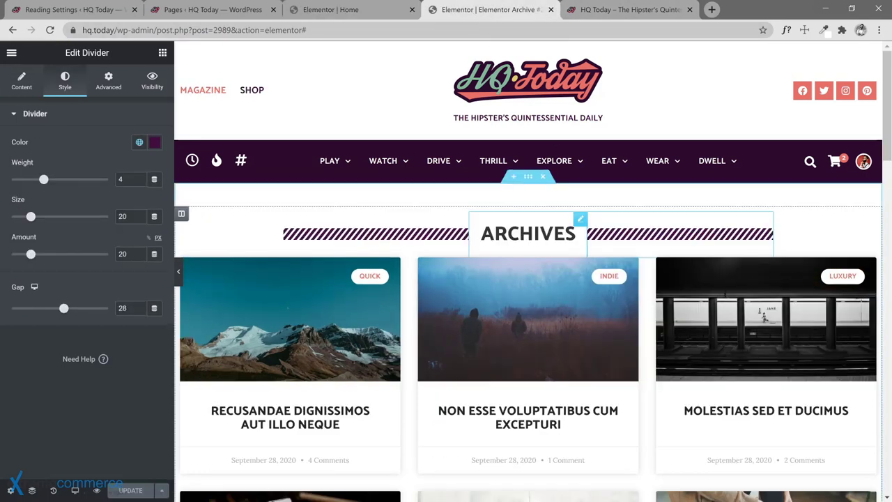
left_click(627, 10)
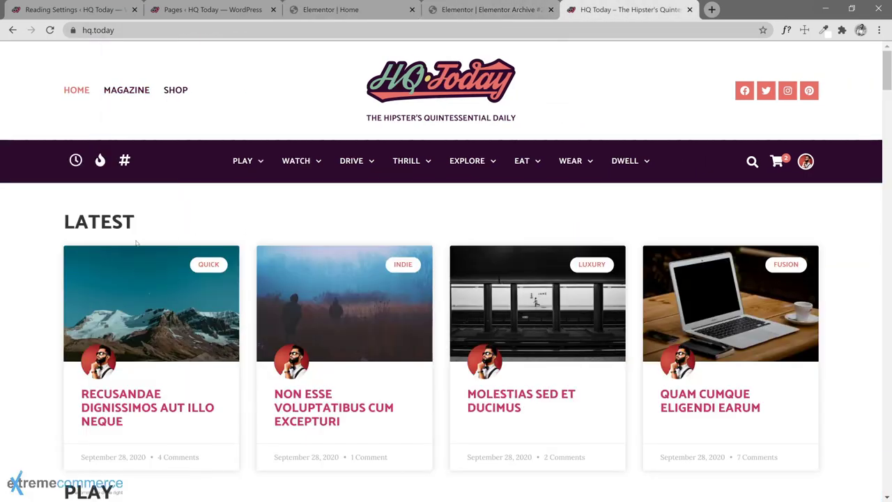
left_click(120, 91)
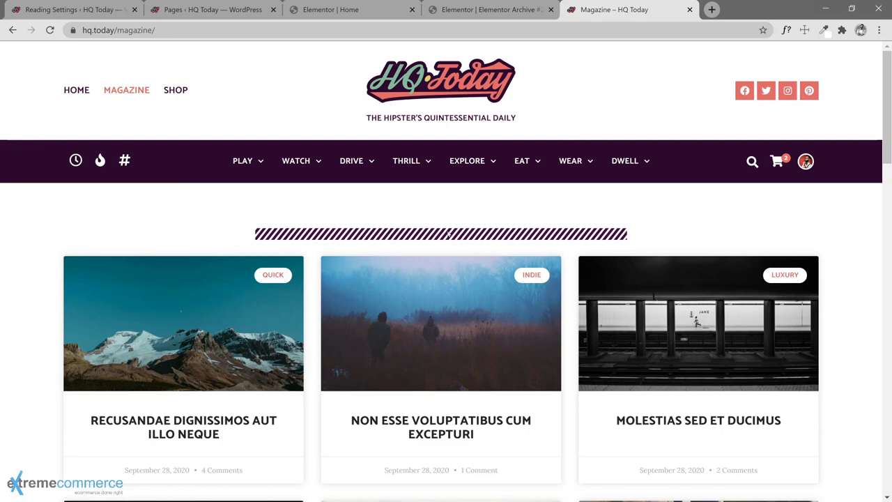
Step: Copy the slashed divider before the Archives title and paste it below the Latest heading on the home page
left_click(505, 15)
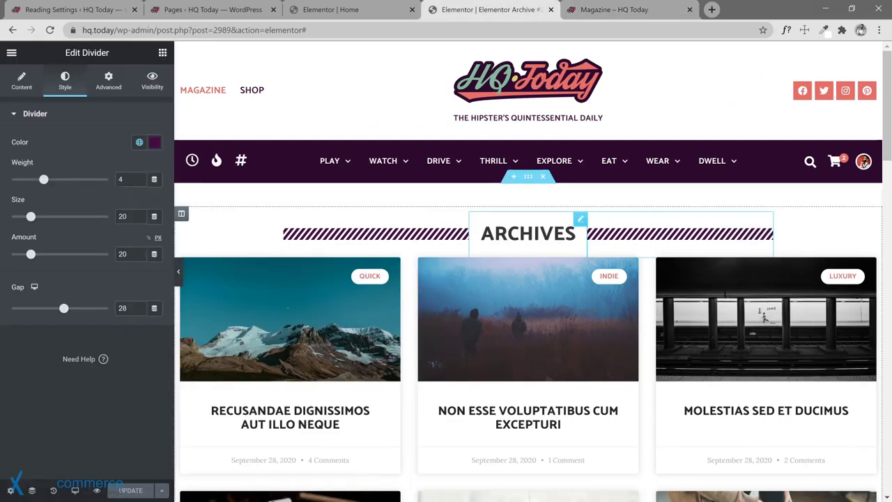
right_click(461, 226)
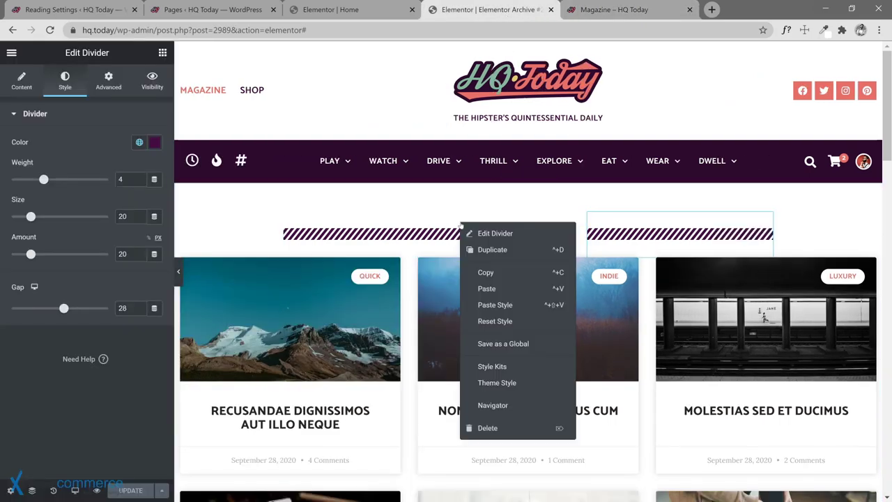
left_click(485, 272)
left_click(330, 9)
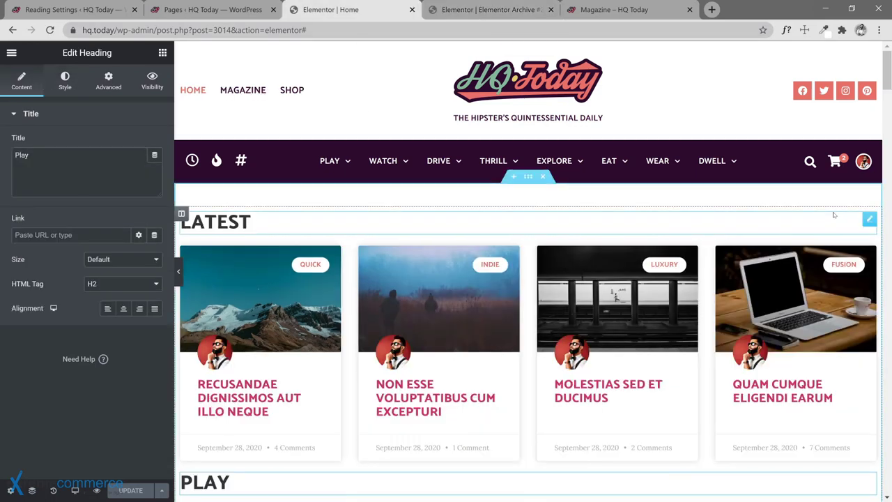
right_click(869, 219)
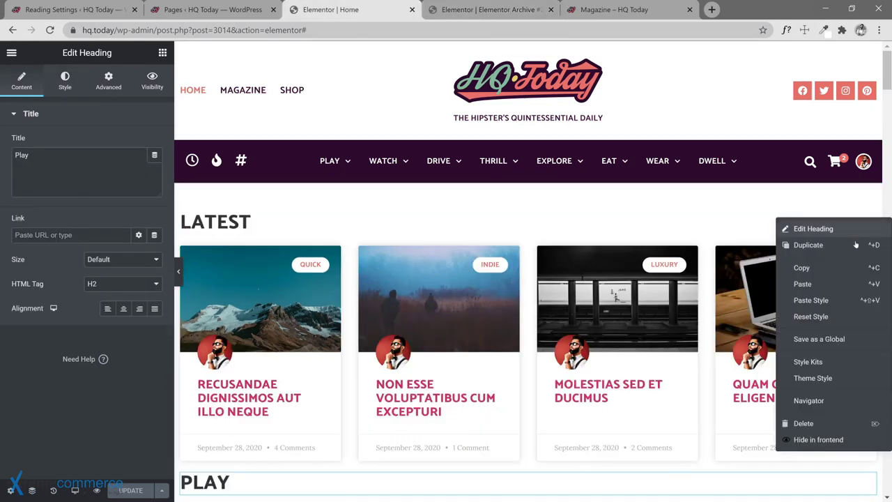
left_click(816, 284)
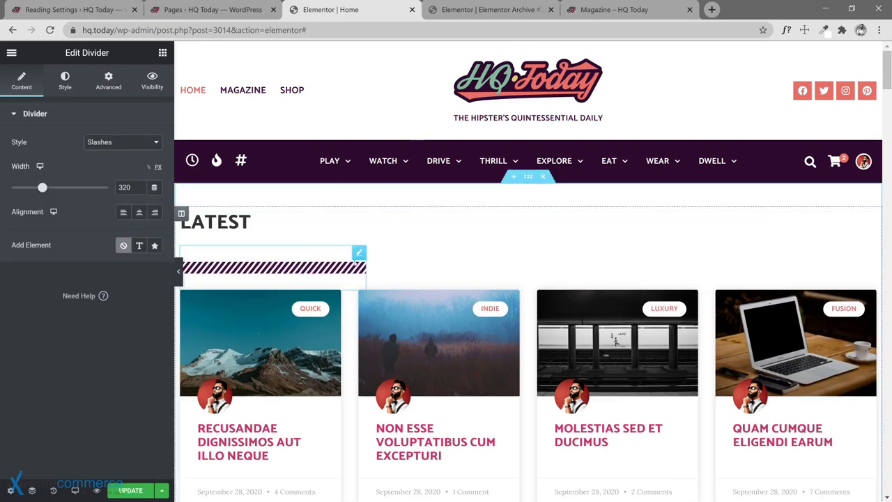
Step: Paste a second slashed divider beside the first and move the Latest heading between the two dividers
right_click(357, 262)
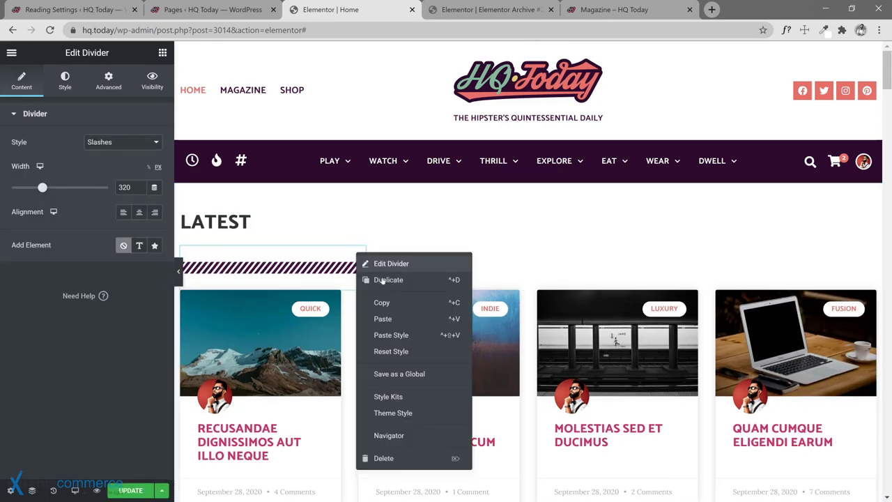
left_click(382, 319)
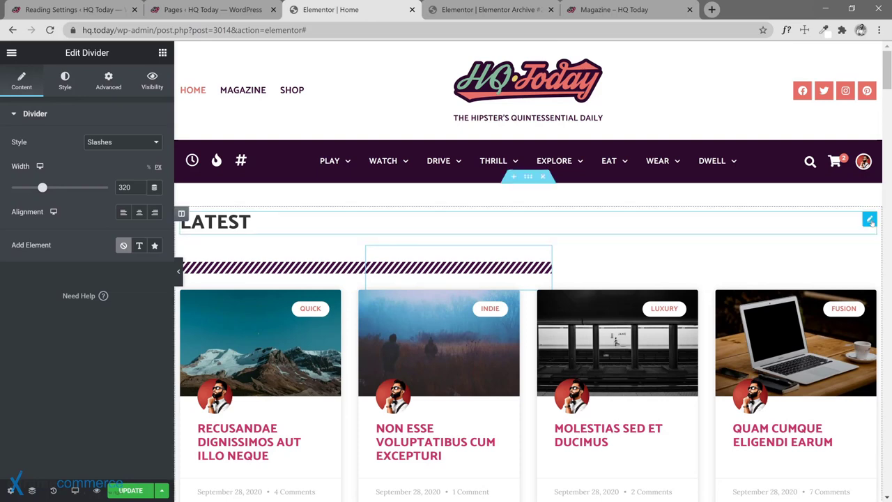
left_click_drag(869, 220, 342, 253)
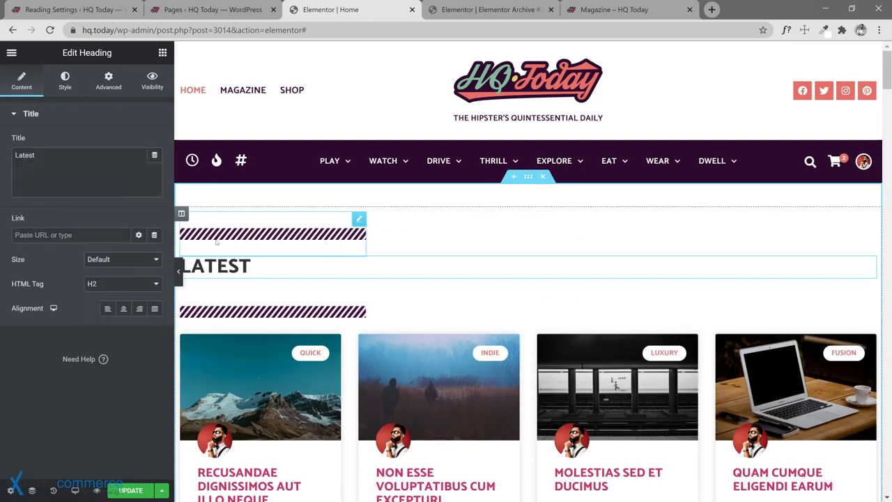
Step: Copy the archive template's Archives title and paste its style onto the home page's Latest heading
left_click(475, 19)
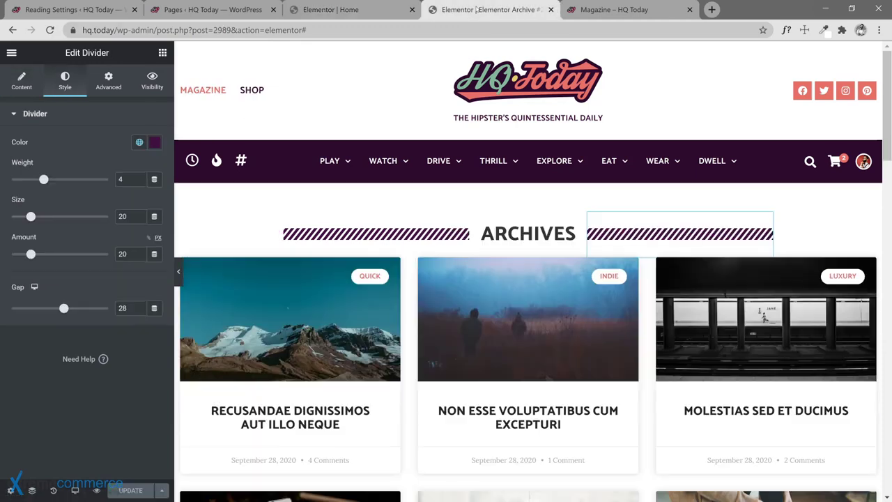
right_click(579, 220)
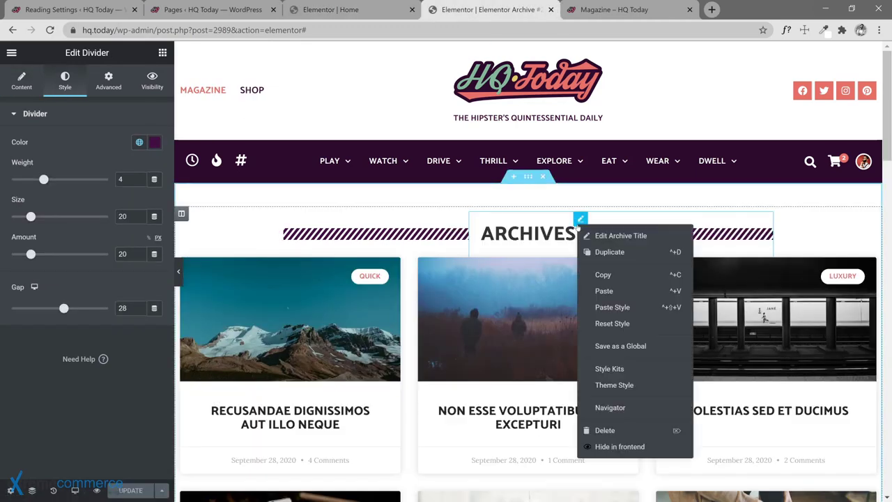
left_click(608, 277)
left_click(362, 13)
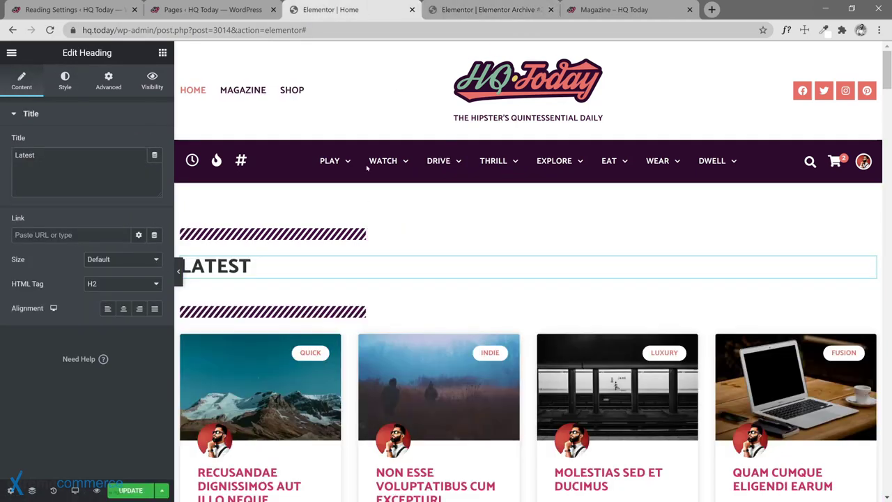
right_click(381, 273)
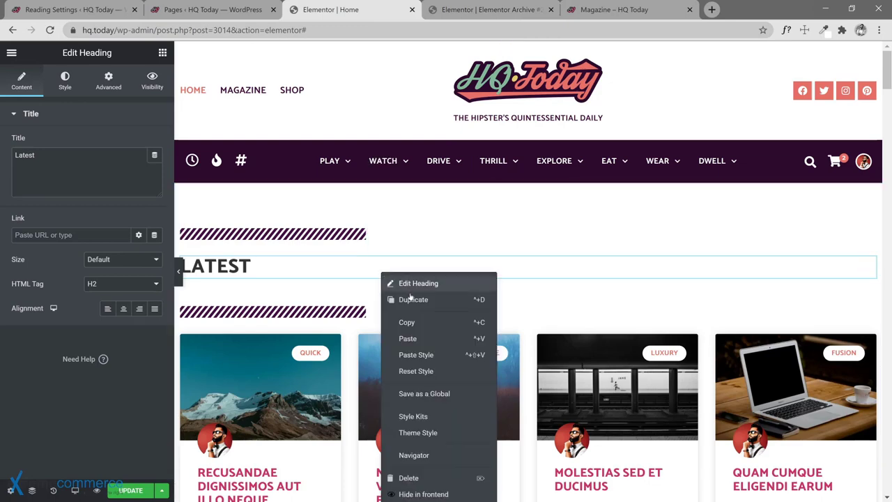
left_click(424, 355)
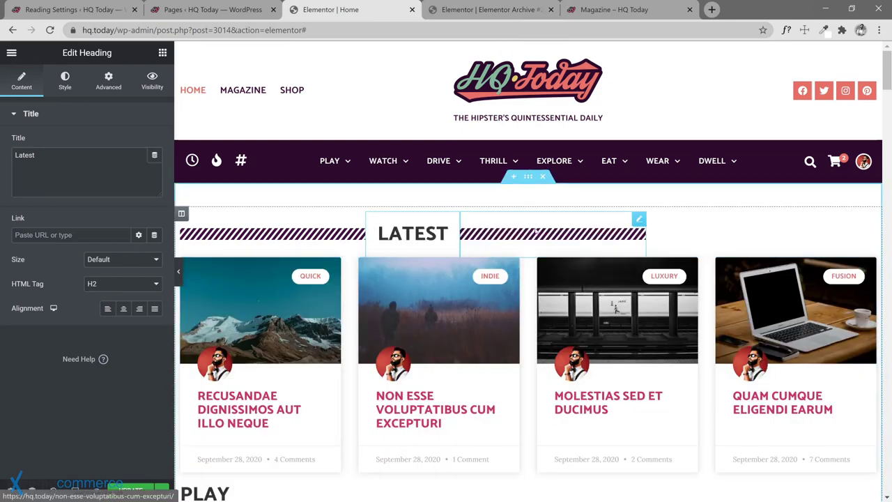
Step: Set the horizontal alignment of the column holding the Latest heading to Center
left_click(181, 213)
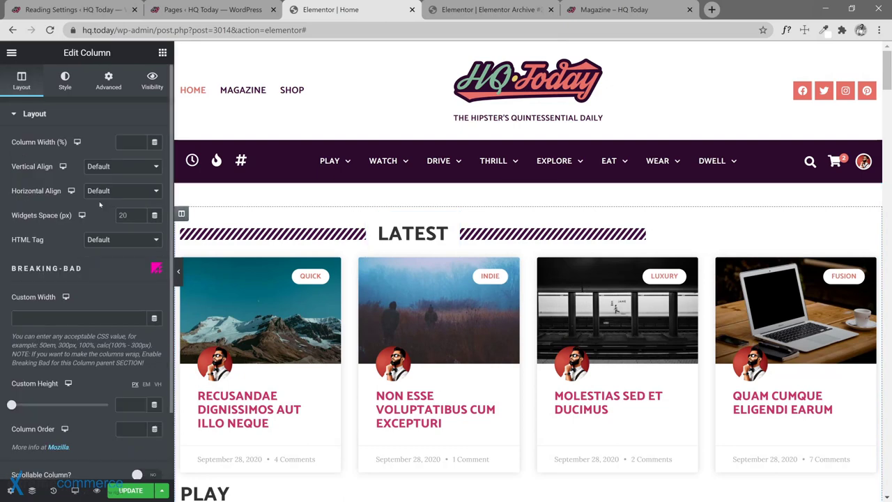
left_click(106, 191)
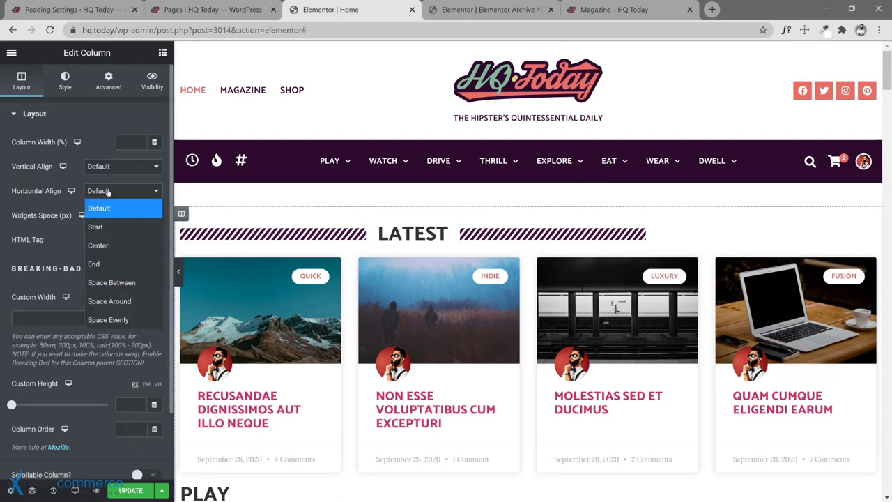
left_click(112, 243)
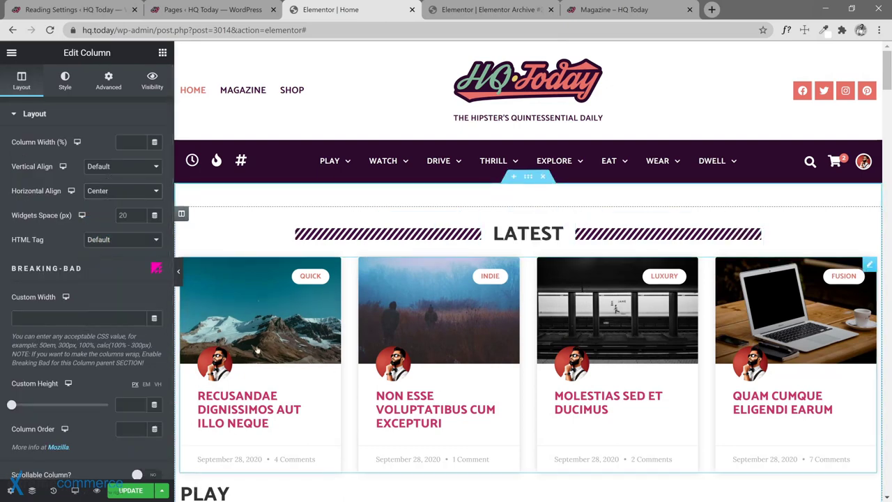
Step: Delete both slashed dividers around the Archives title in the archive template
left_click(491, 10)
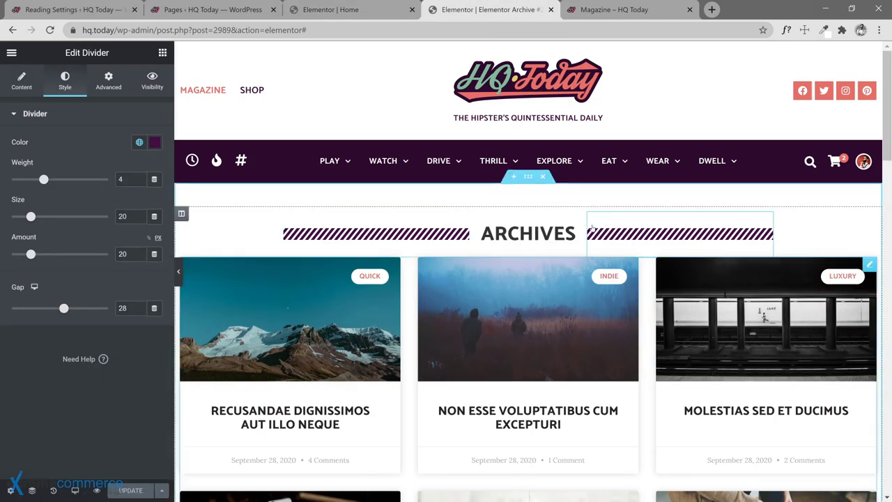
right_click(753, 401)
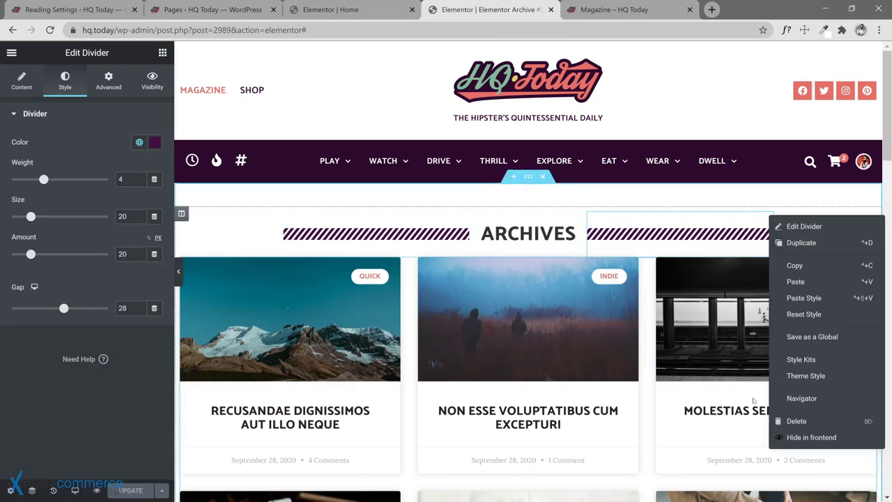
left_click(796, 421)
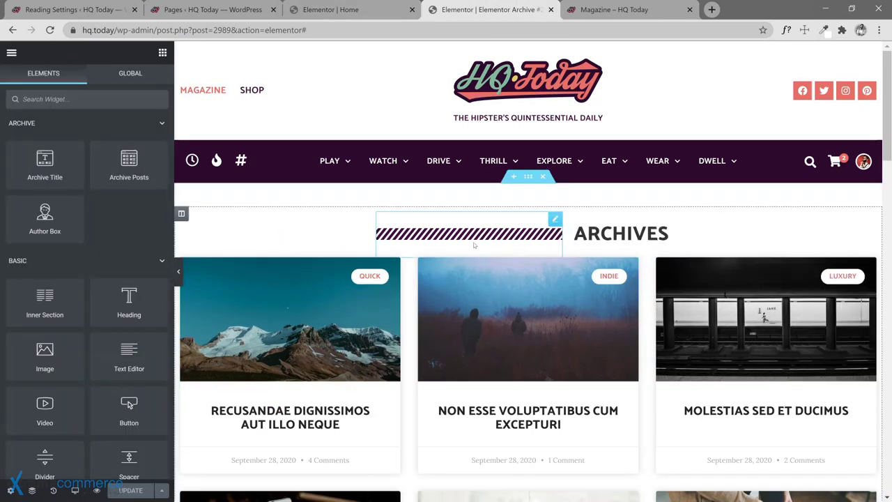
right_click(554, 230)
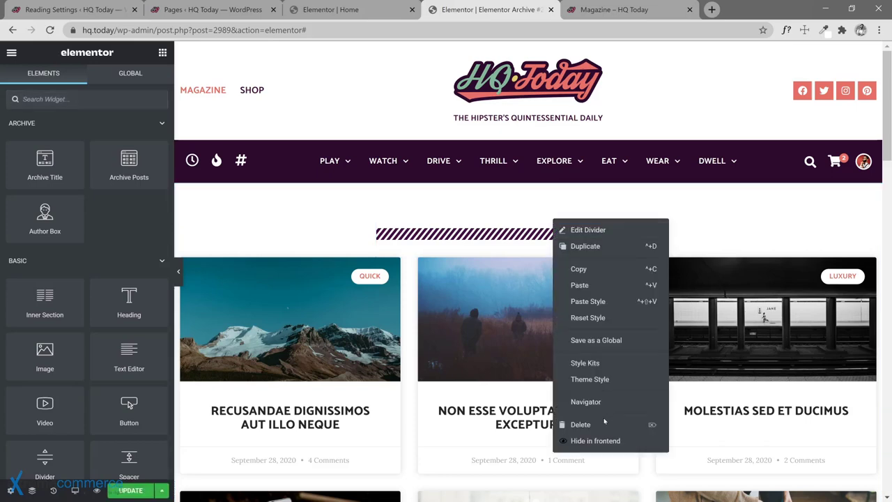
left_click(598, 415)
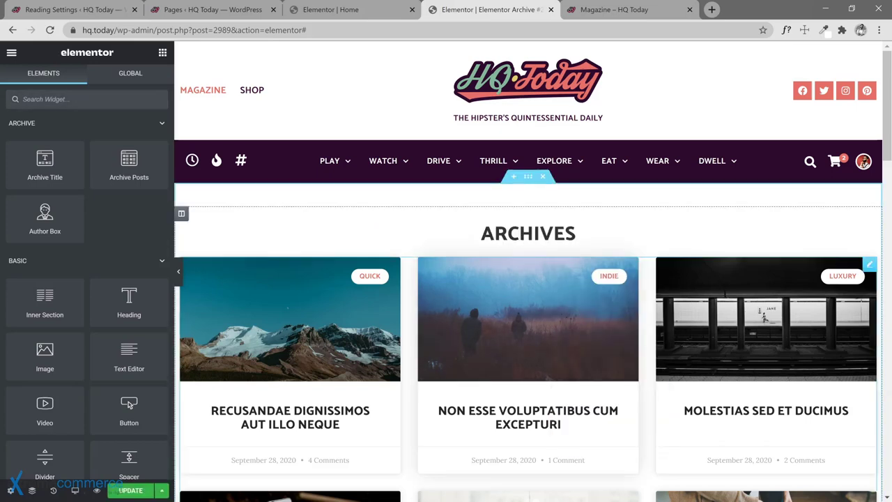
Step: Reset the style of the Archives title and update the archive template
right_click(580, 220)
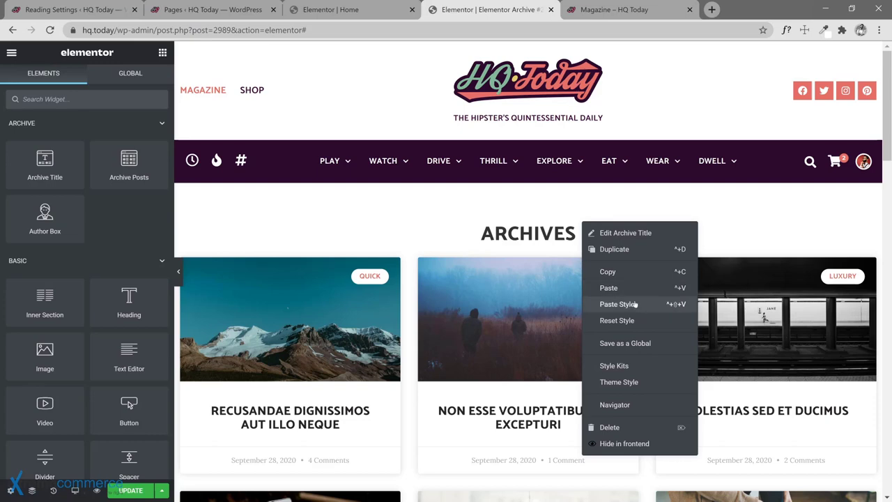
left_click(613, 320)
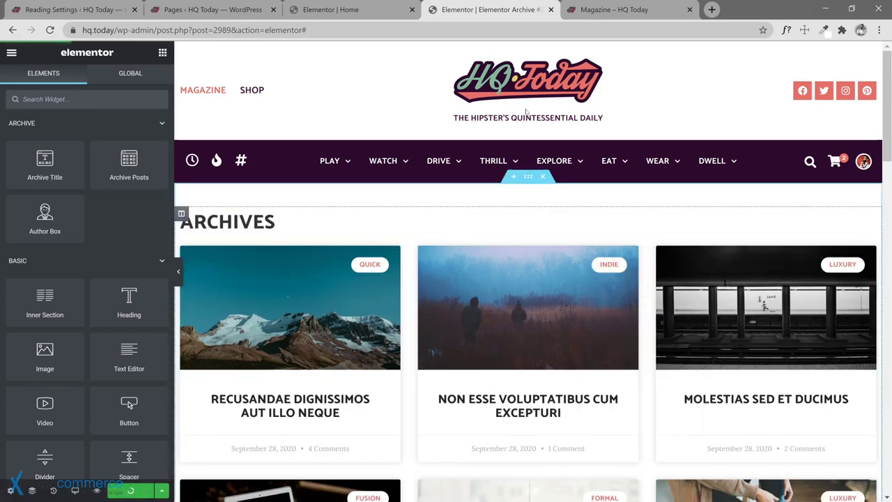
Step: Update the home page and check the Latest heading with its dividers on the live home page
left_click(374, 17)
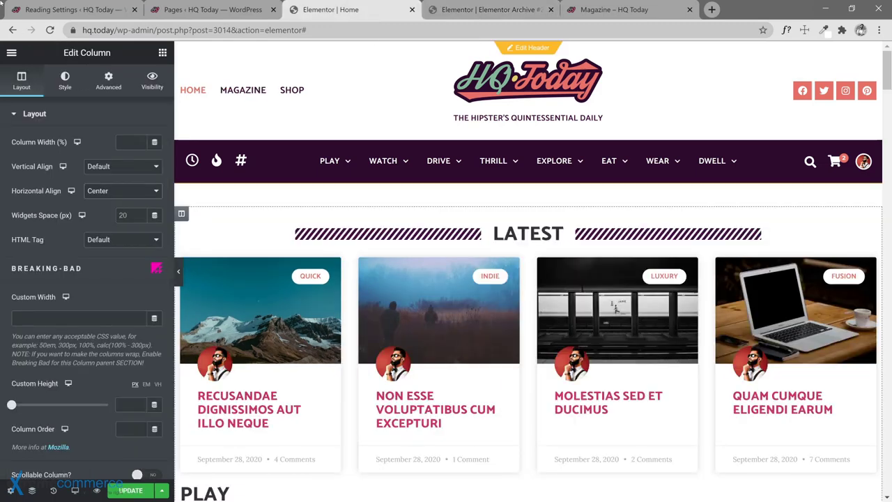
left_click(125, 491)
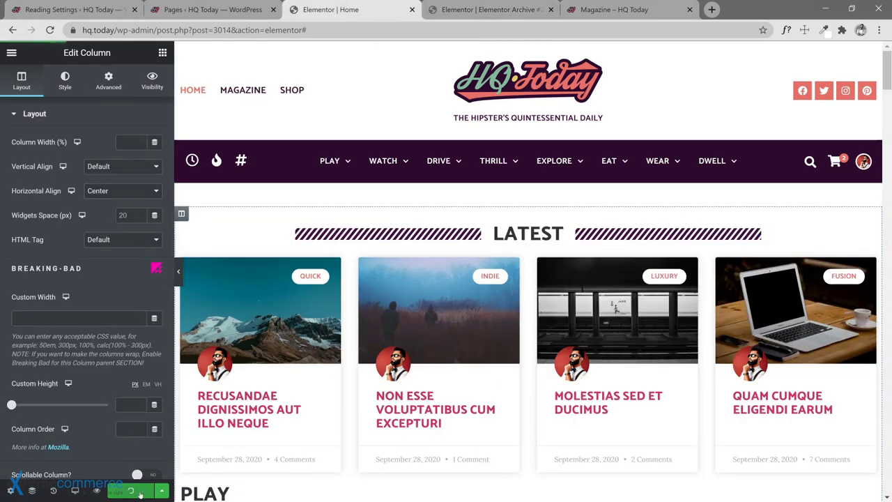
mouse_move(497, 153)
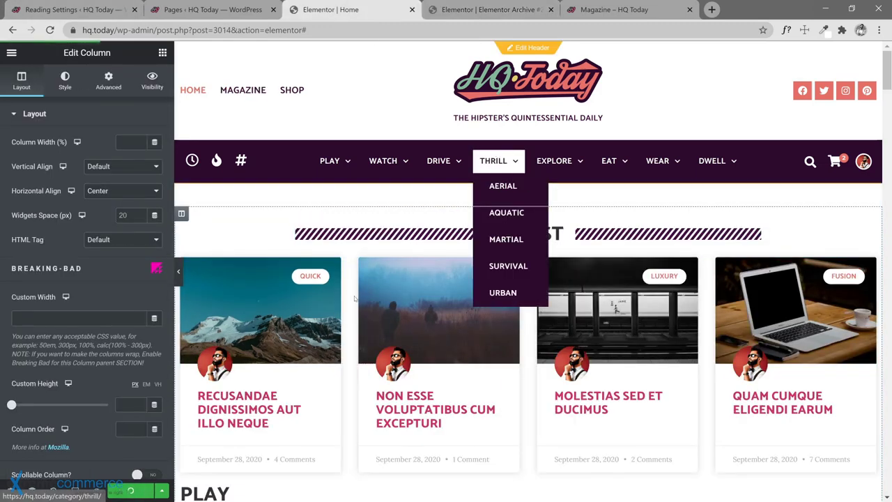
key("ctrl+Tab")
key("ctrl+Tab")
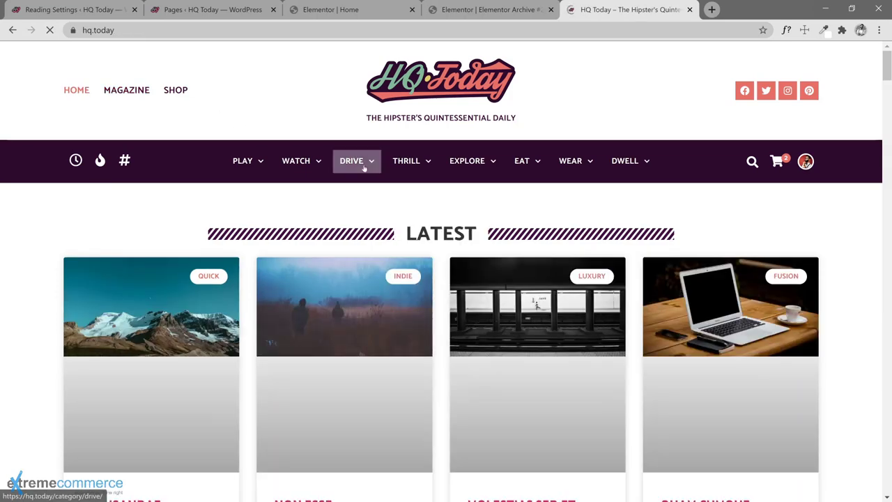
scroll(418, 263, "down", 3)
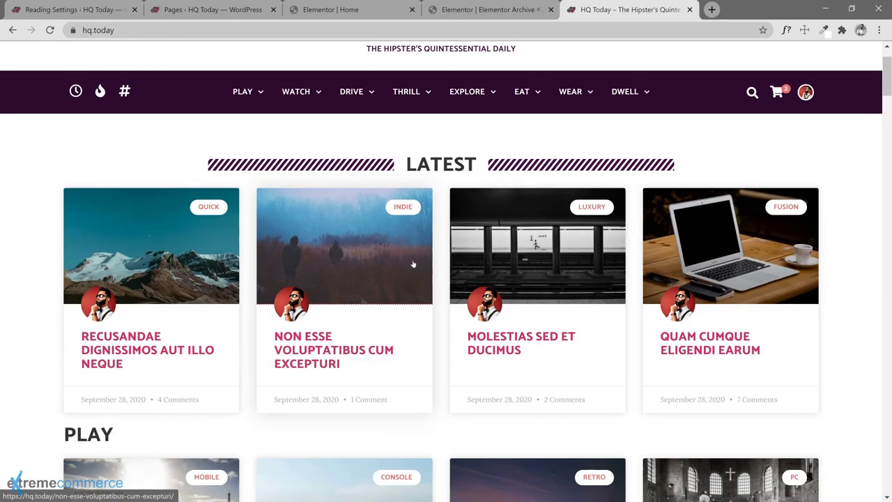
scroll(179, 222, "up", 3)
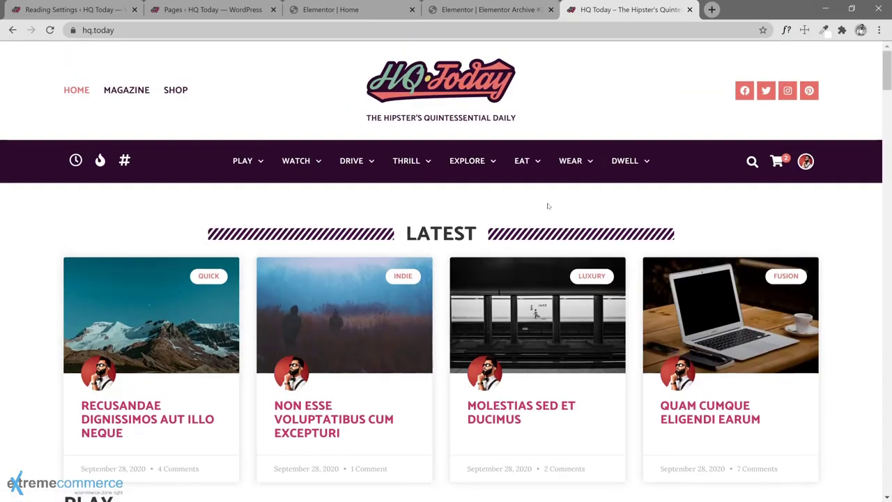
Step: Delete the slashed divider before the Latest heading in the home page editor
left_click(454, 10)
left_click(360, 13)
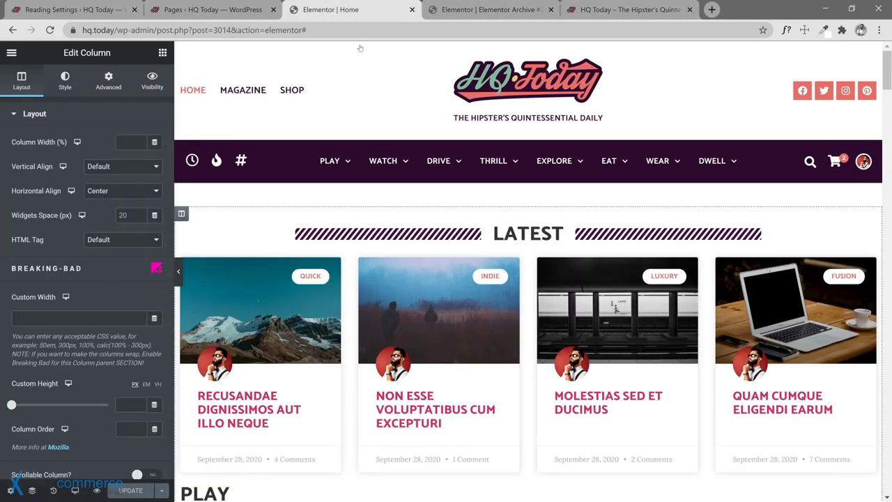
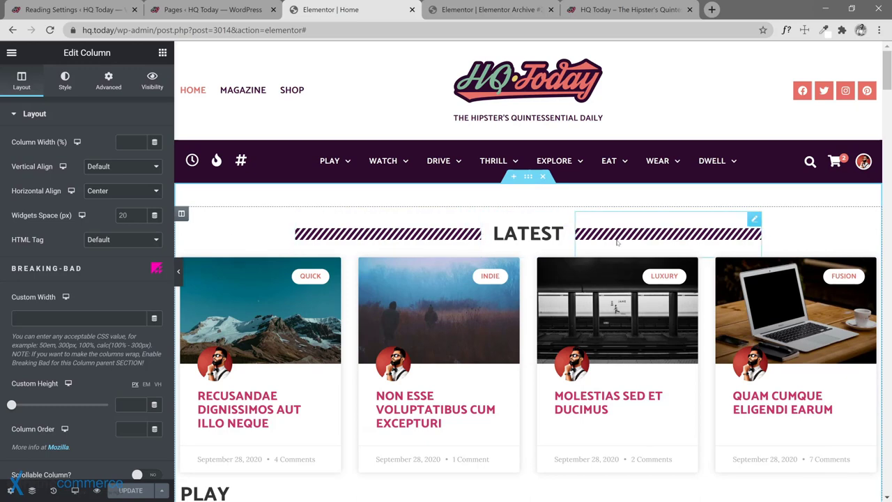
right_click(473, 223)
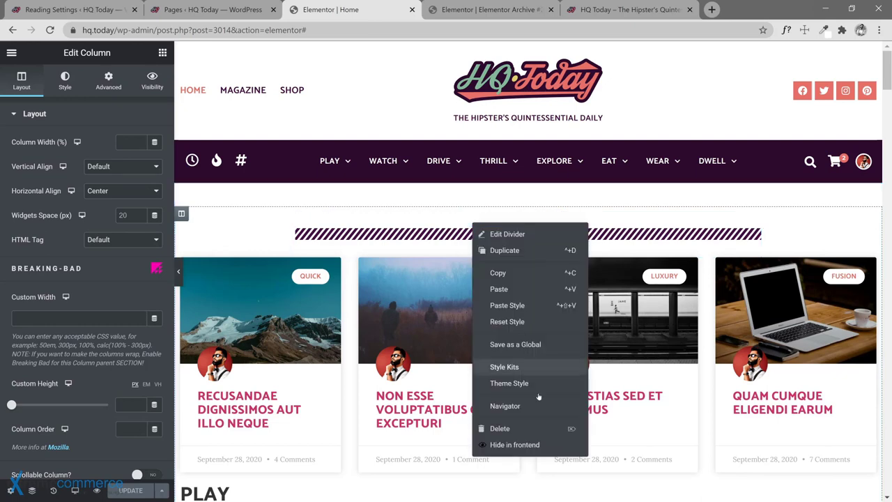
left_click(496, 428)
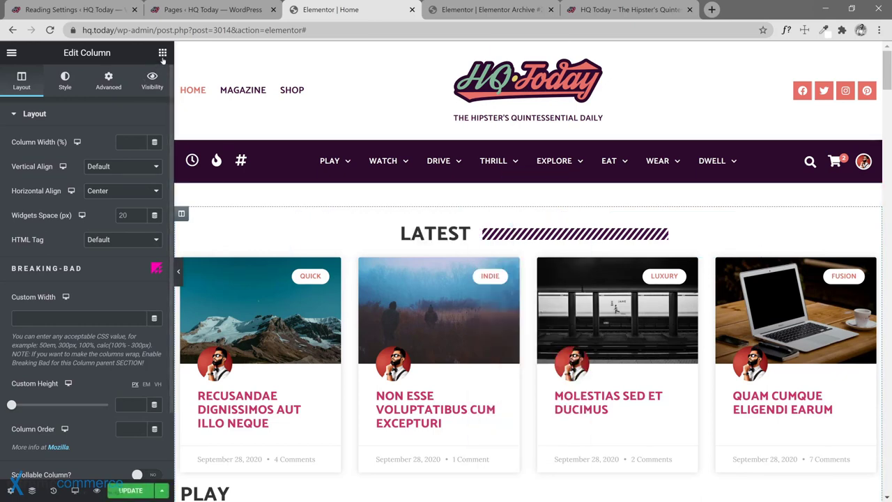
Step: Add an inner section above the Latest heading, reduced to a single column, and set its columns gap to No Gap
left_click_drag(59, 168, 479, 229)
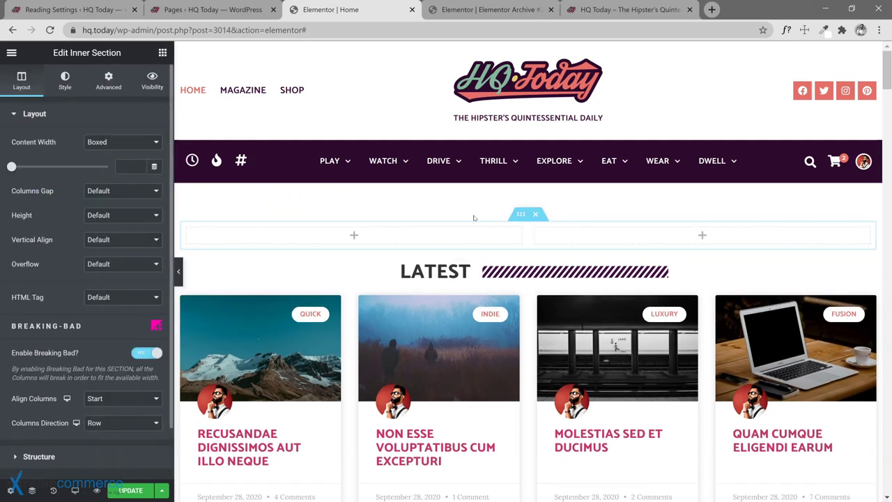
right_click(537, 229)
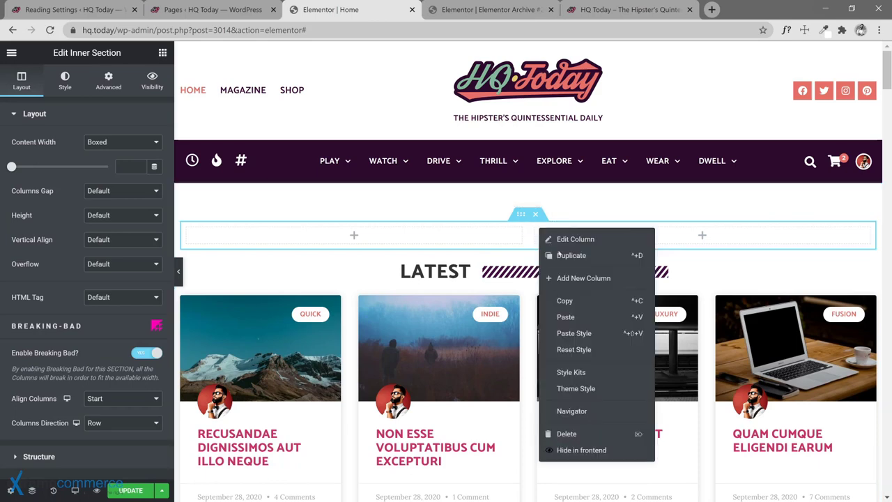
left_click(567, 433)
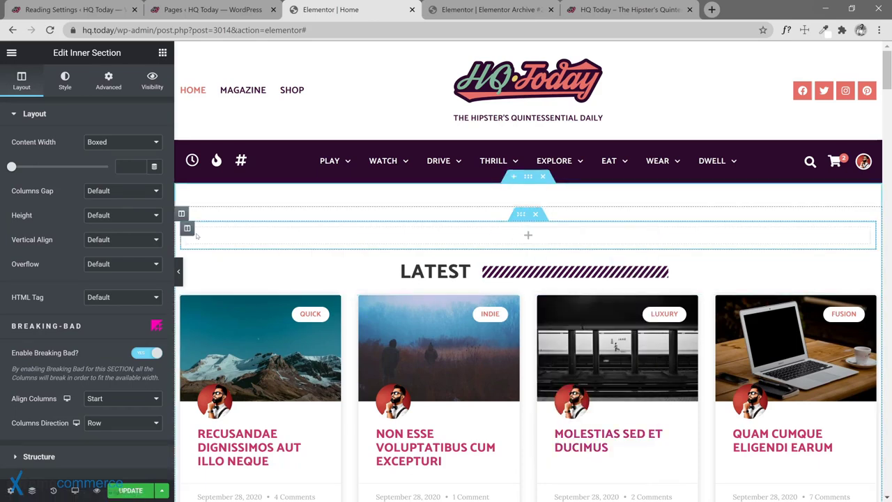
left_click(187, 229)
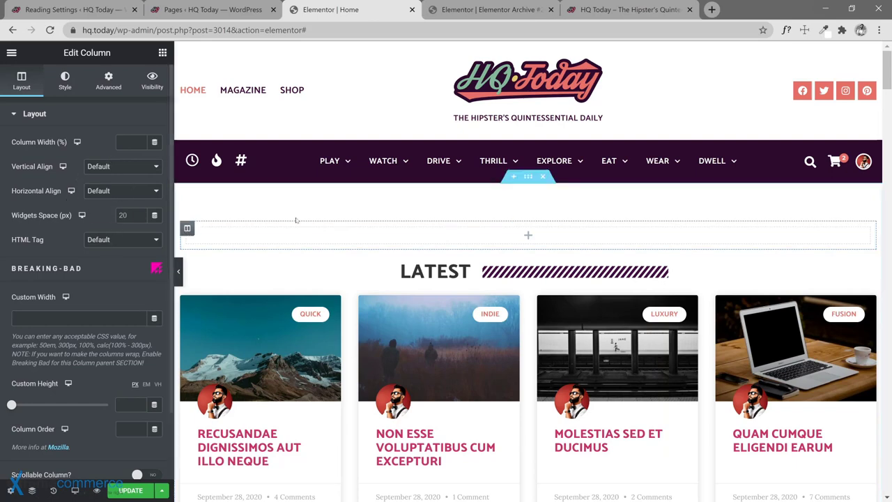
left_click(520, 214)
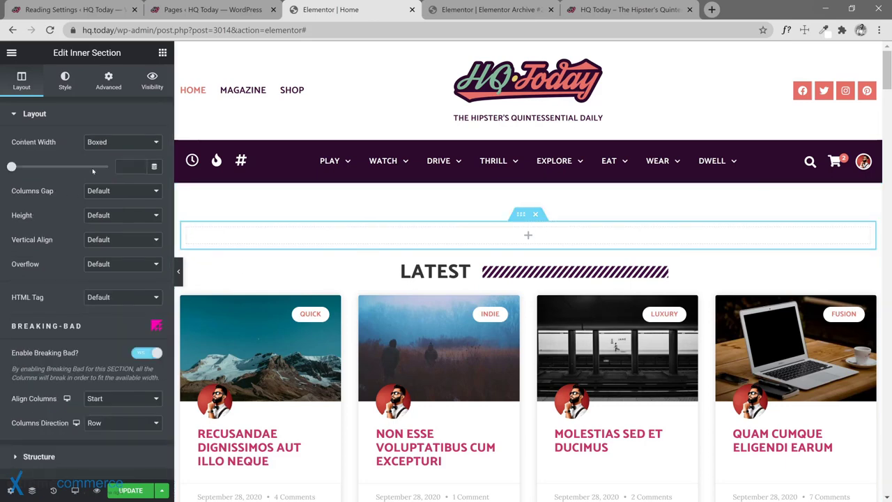
left_click(122, 192)
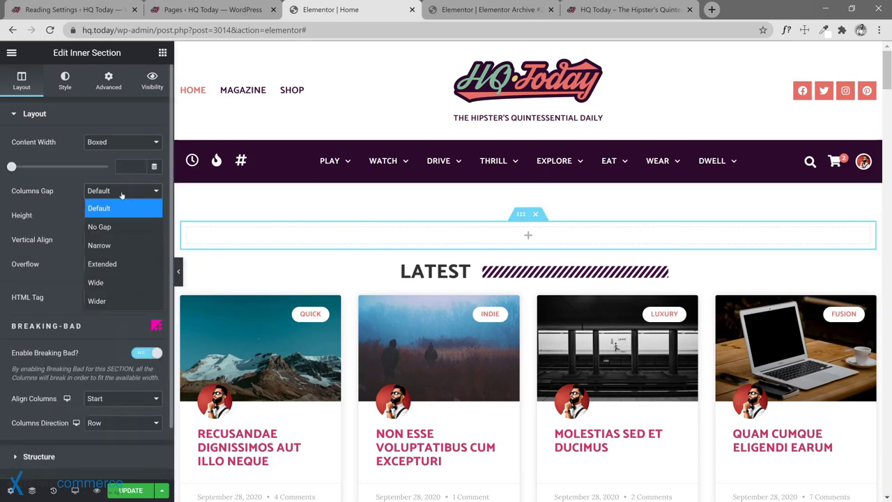
left_click(120, 230)
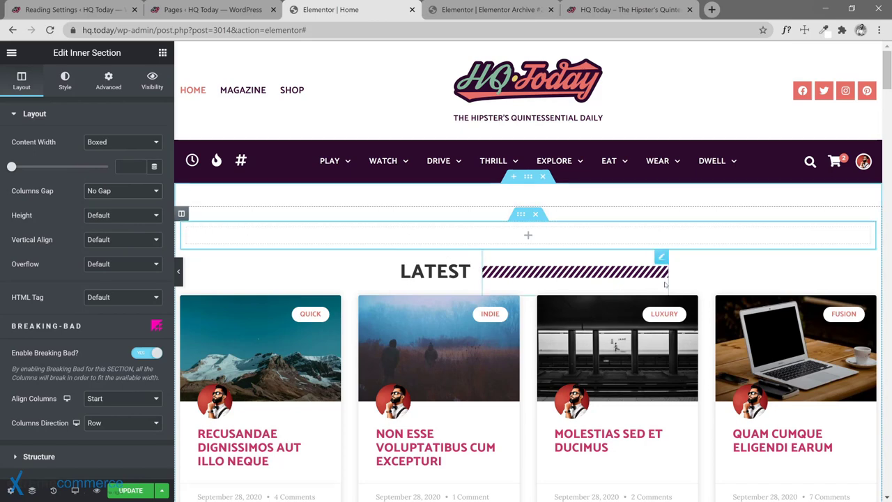
Step: Move the slashed divider beside Latest into the new inner section and set its positioning width to Default
left_click_drag(649, 255, 564, 239)
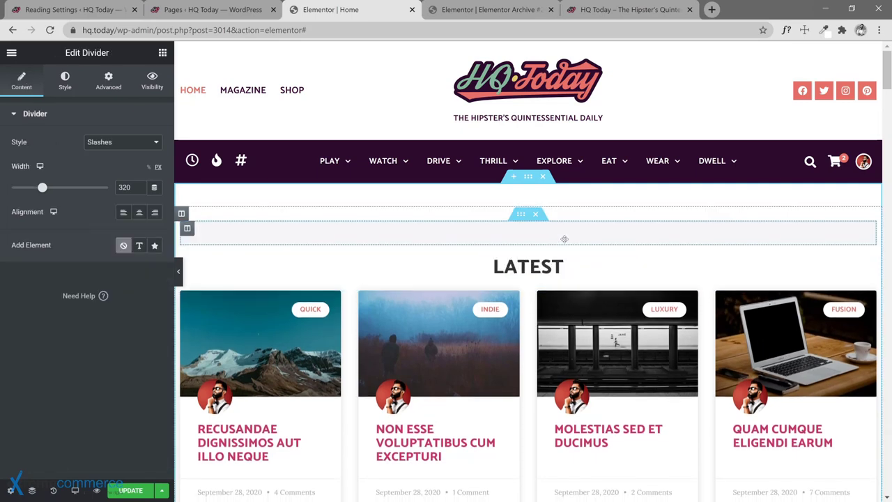
left_click(110, 82)
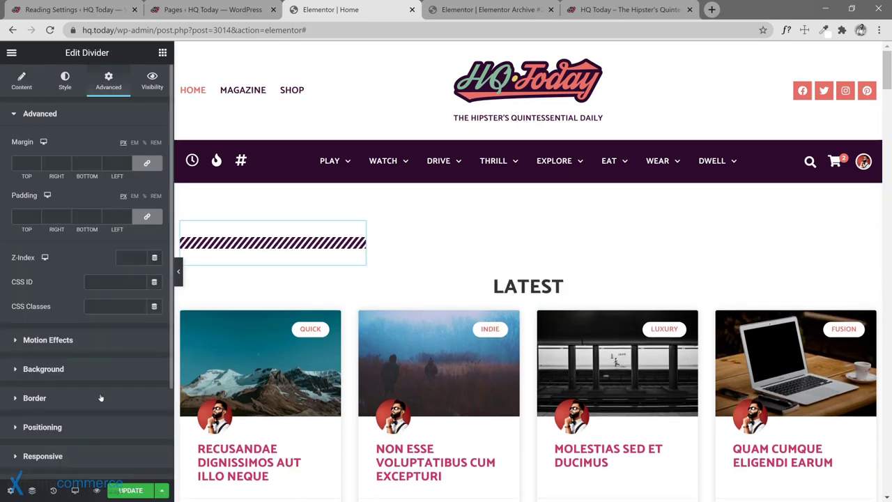
left_click(79, 428)
left_click(123, 262)
left_click(101, 275)
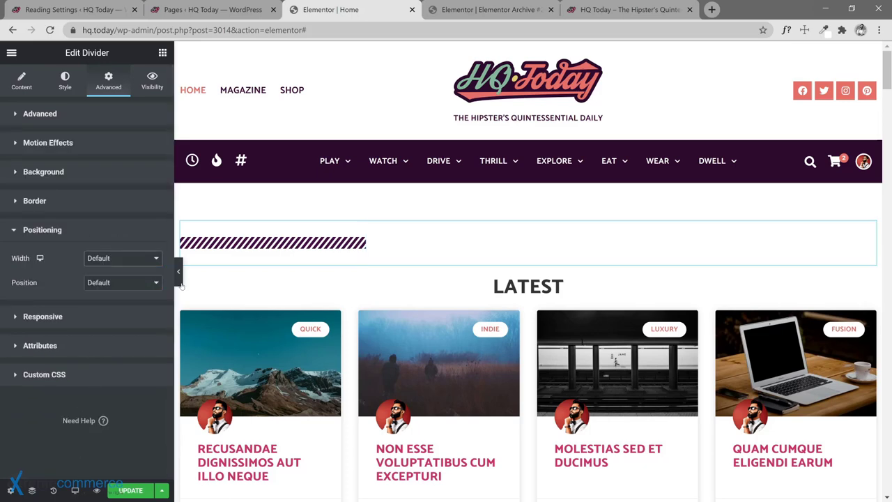
Step: Switch the slashed divider's width unit to percent and set its width to 100%
left_click(12, 78)
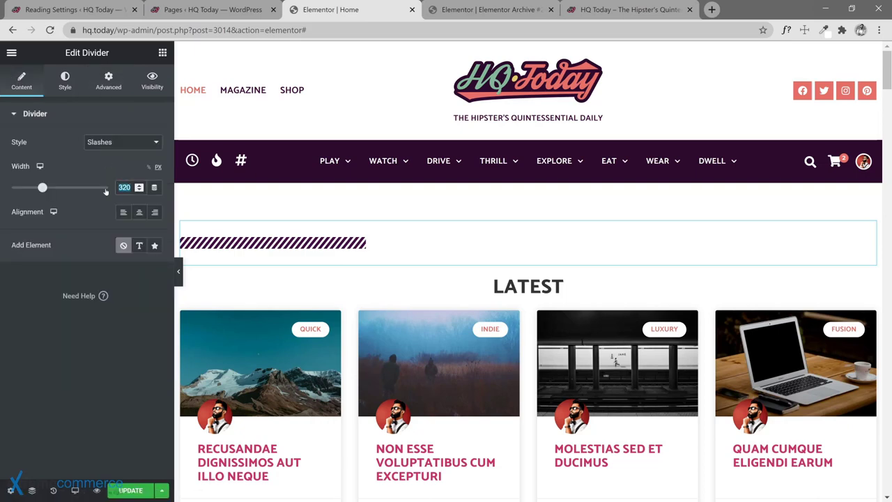
left_click(149, 168)
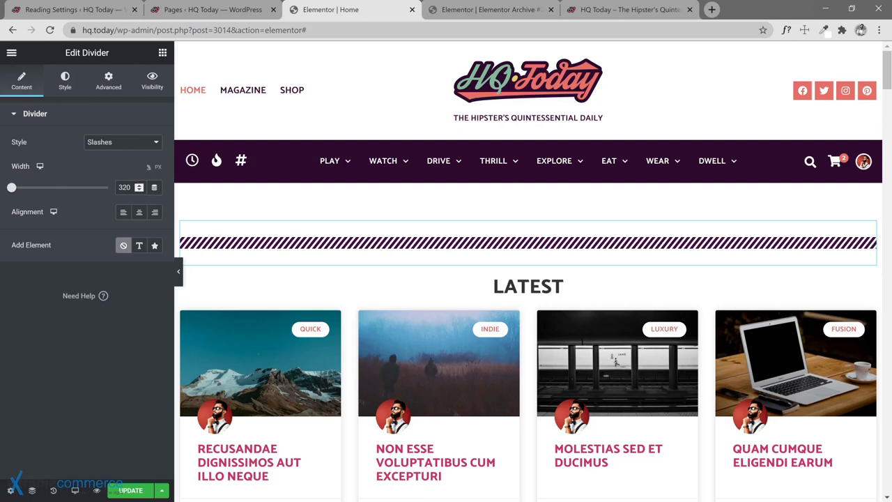
left_click_drag(11, 187, 108, 188)
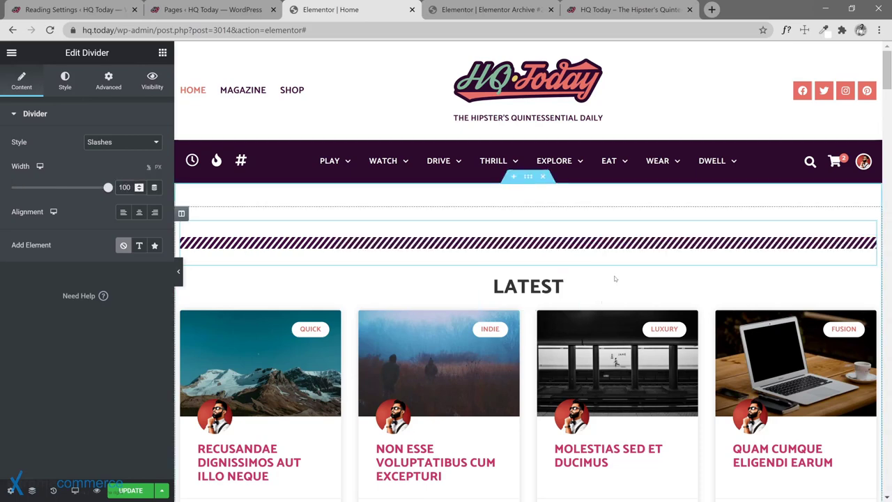
Step: Move the Latest heading into the inner section, directly below the slashed divider
left_click_drag(568, 273, 558, 252)
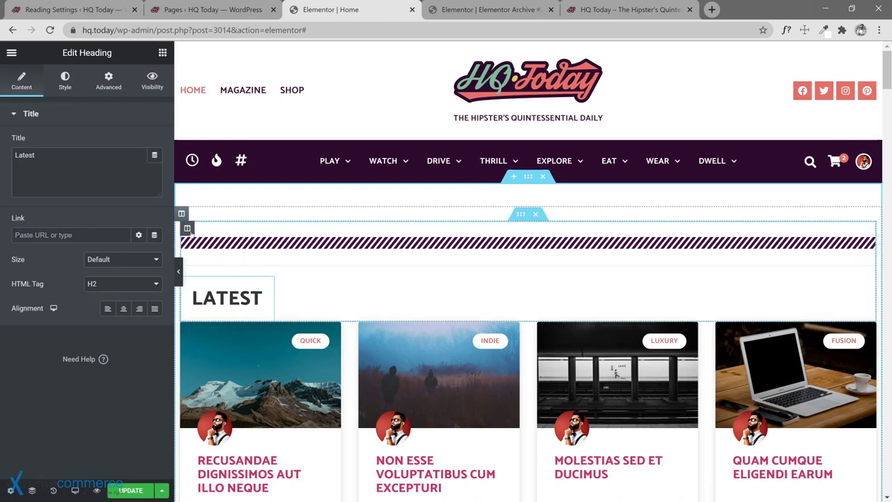
Step: Set the horizontal alignment of the inner column holding the divider and Latest heading to Center
left_click(187, 228)
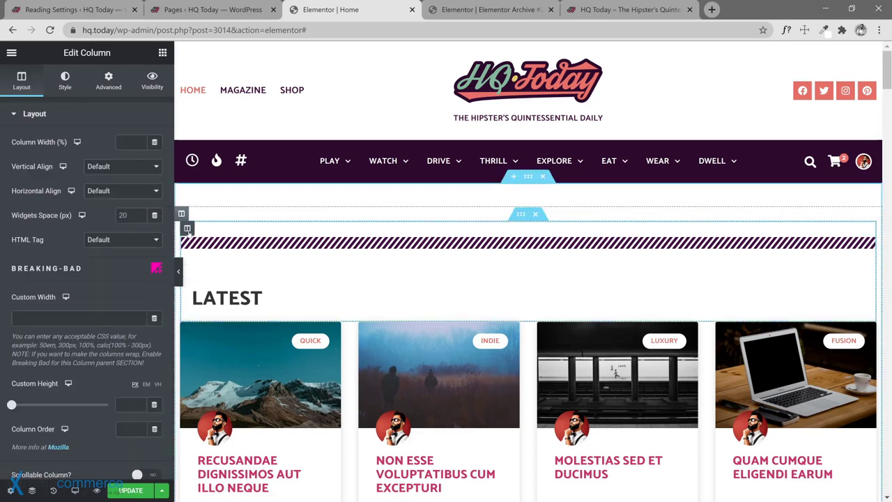
left_click(116, 196)
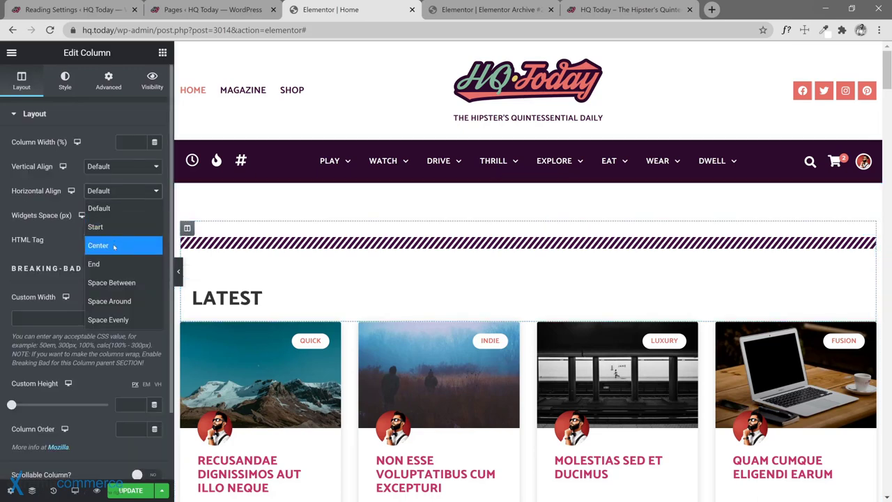
left_click(114, 245)
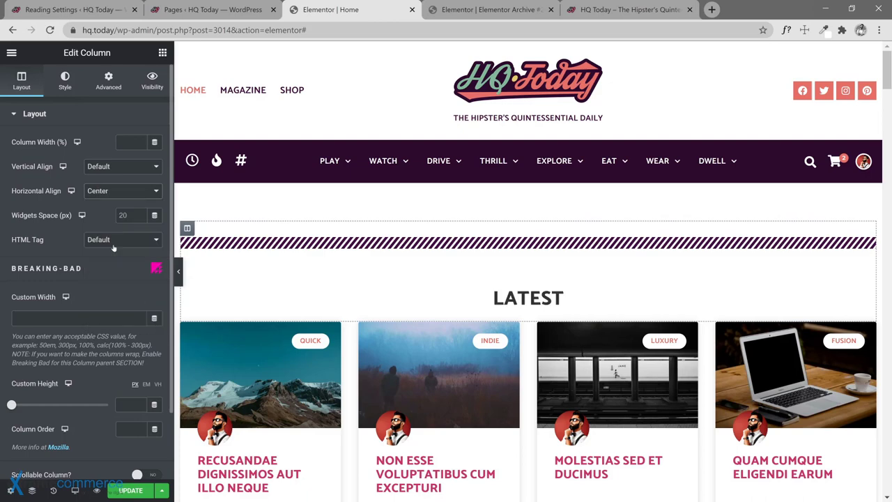
Step: Set the Latest heading's position to Absolute, with its width as Inline (auto)
left_click(567, 291)
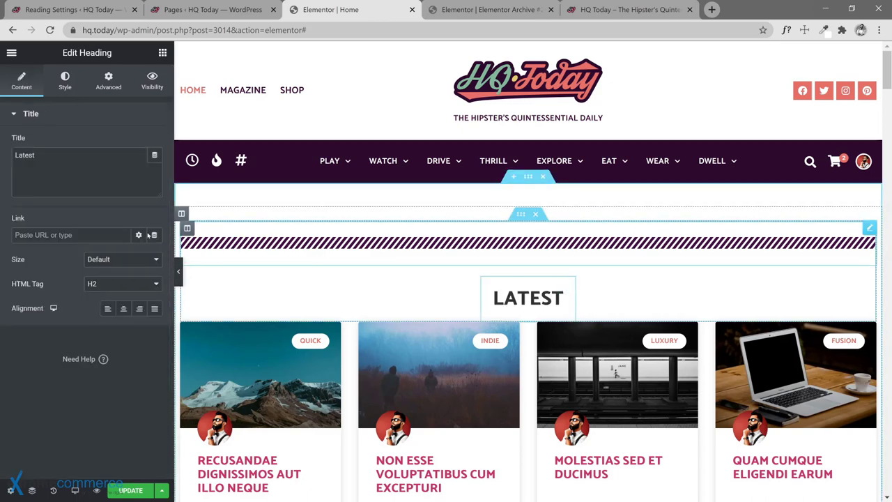
left_click(108, 81)
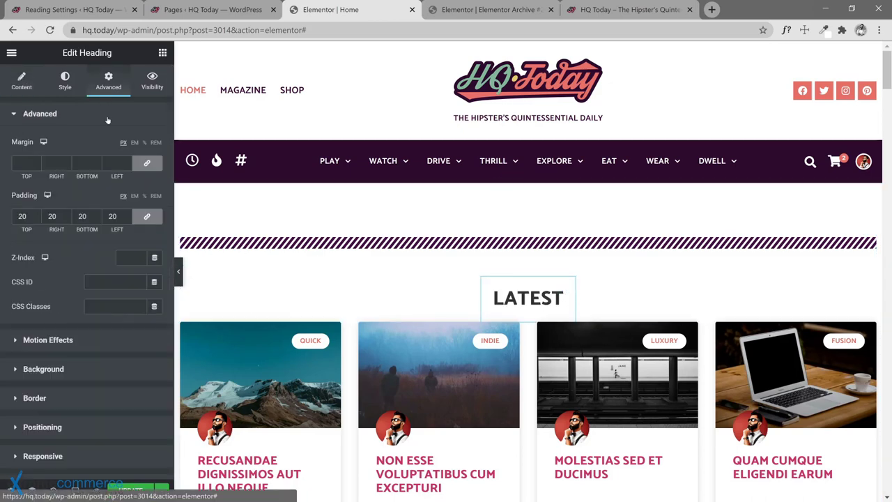
left_click(119, 424)
left_click(118, 260)
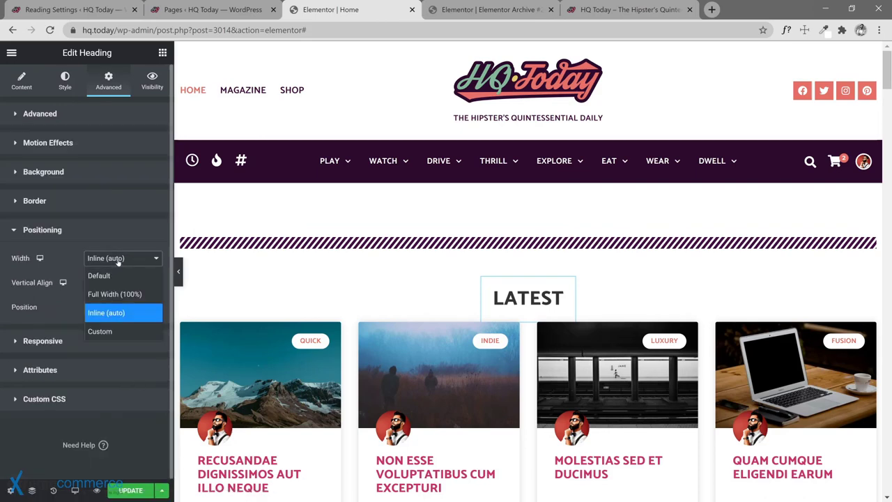
left_click(98, 313)
left_click(101, 312)
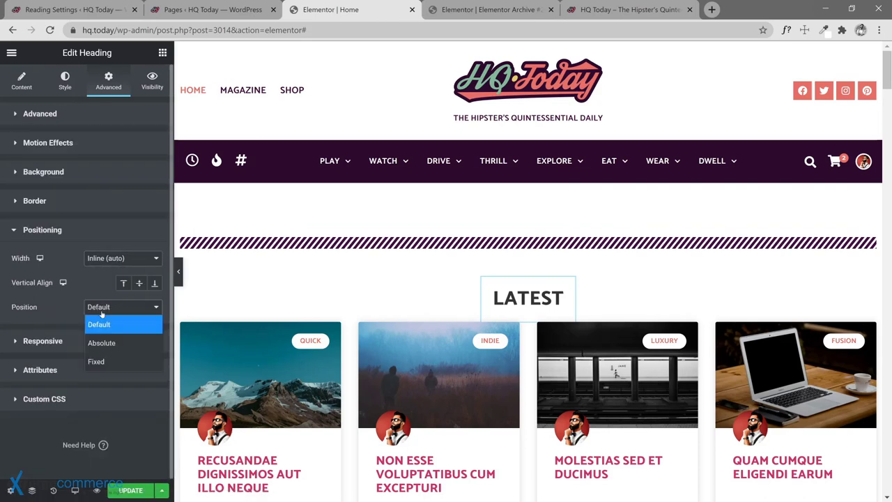
left_click(102, 343)
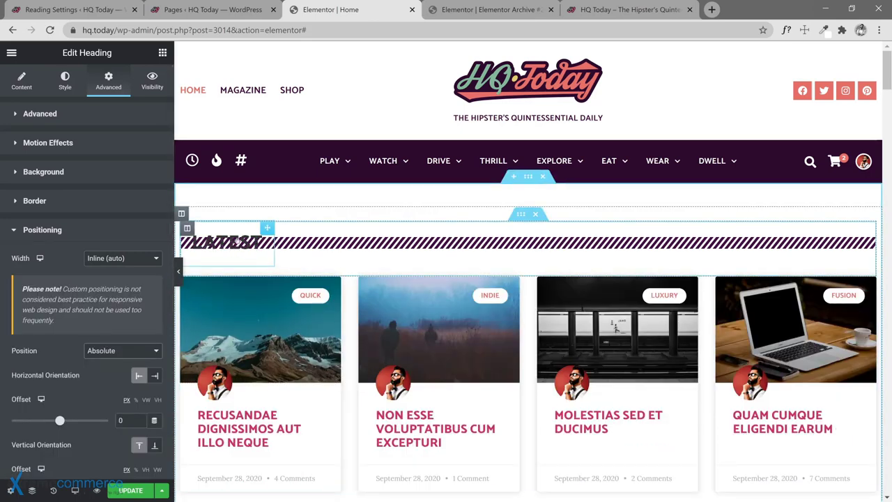
Step: Give the Latest heading a Classic background in the global white color so it masks the divider stripes
left_click(65, 81)
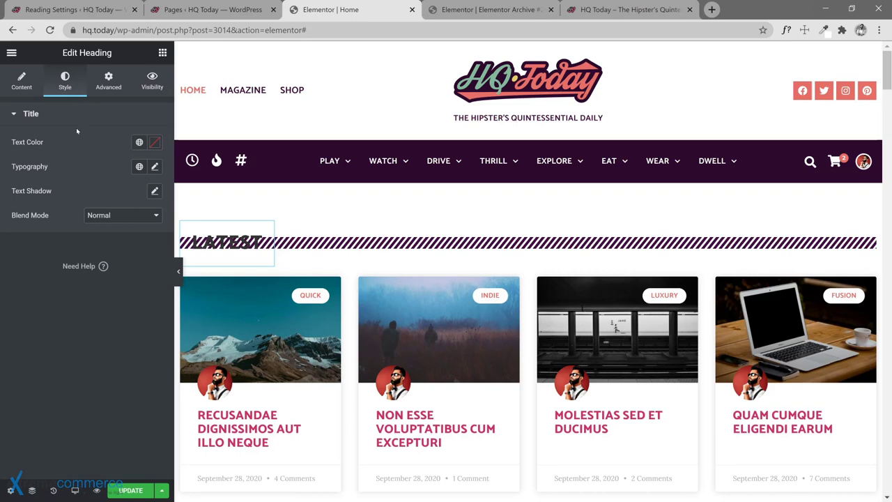
left_click(106, 89)
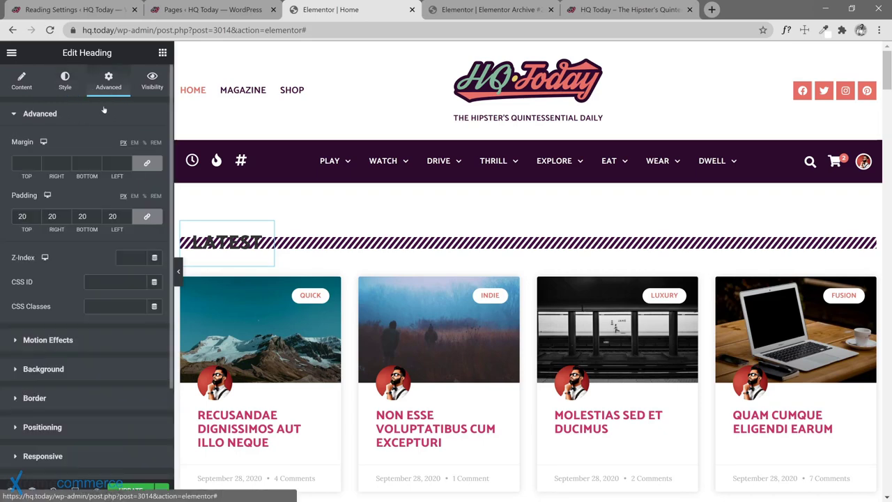
left_click(72, 370)
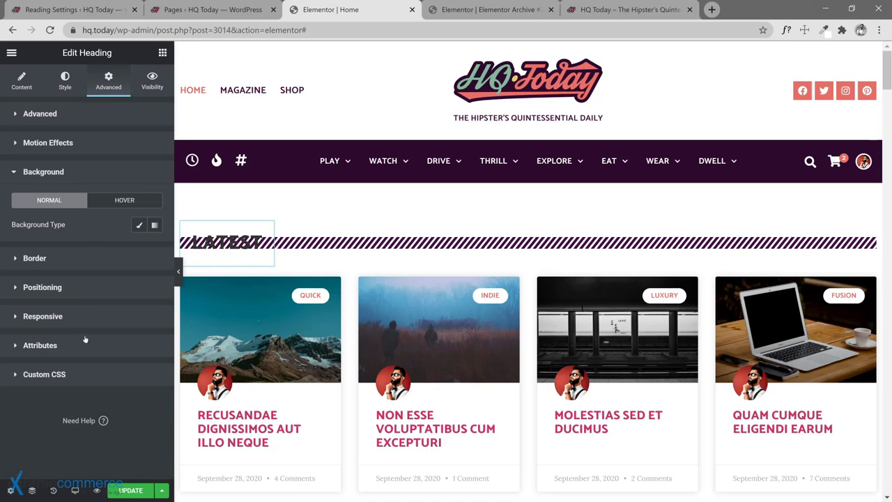
left_click(138, 225)
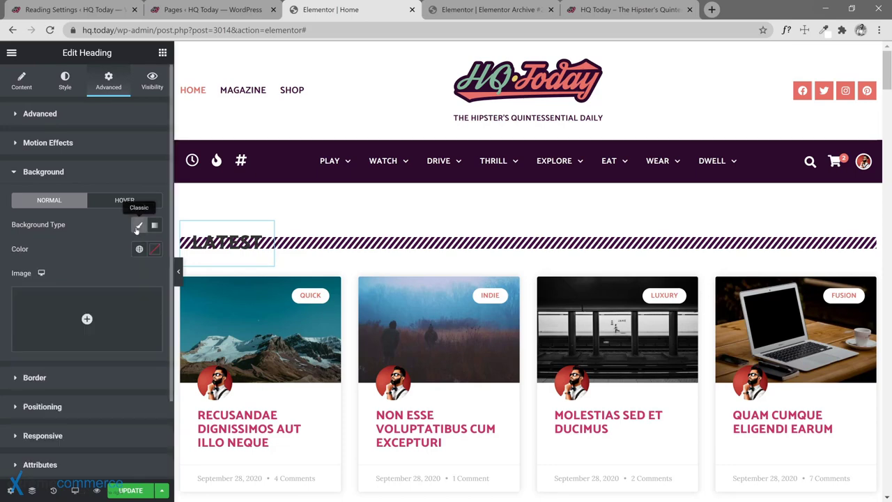
left_click(138, 249)
scroll(52, 406, "down", 2)
left_click(43, 407)
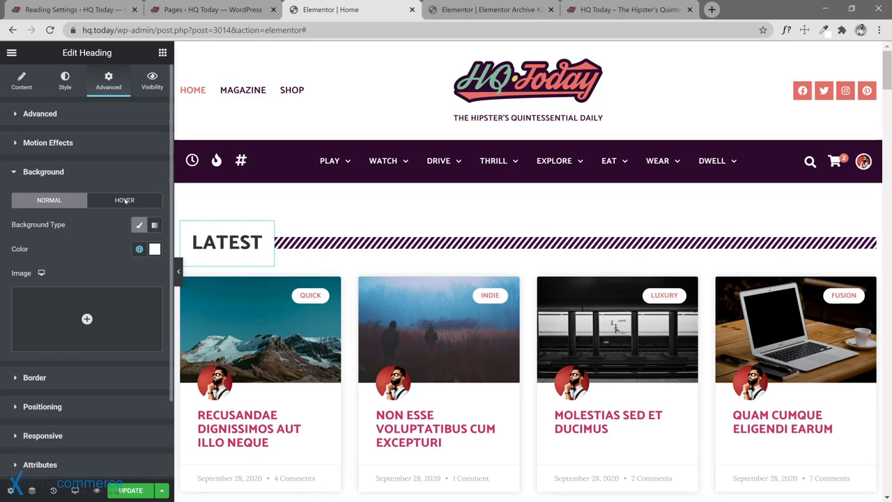
Step: Try the heading's right orientation, return it to left, and set the horizontal offset to 40 px
left_click(69, 406)
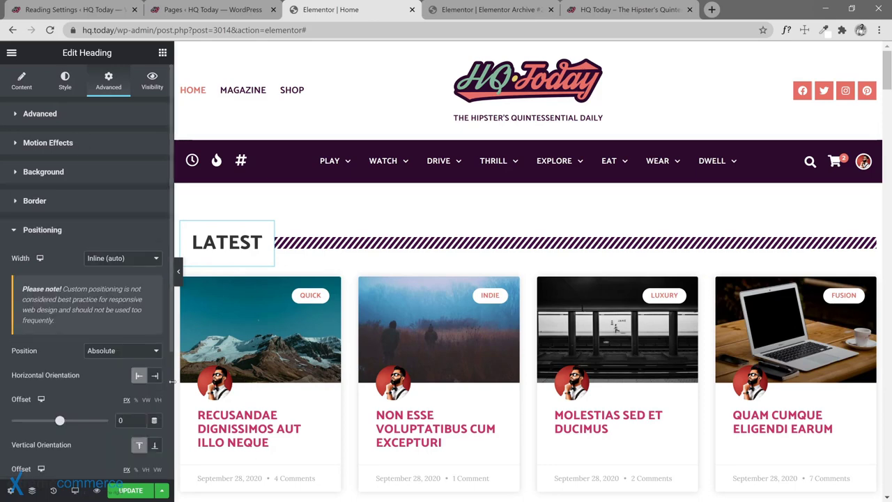
scroll(95, 392, "down", 2)
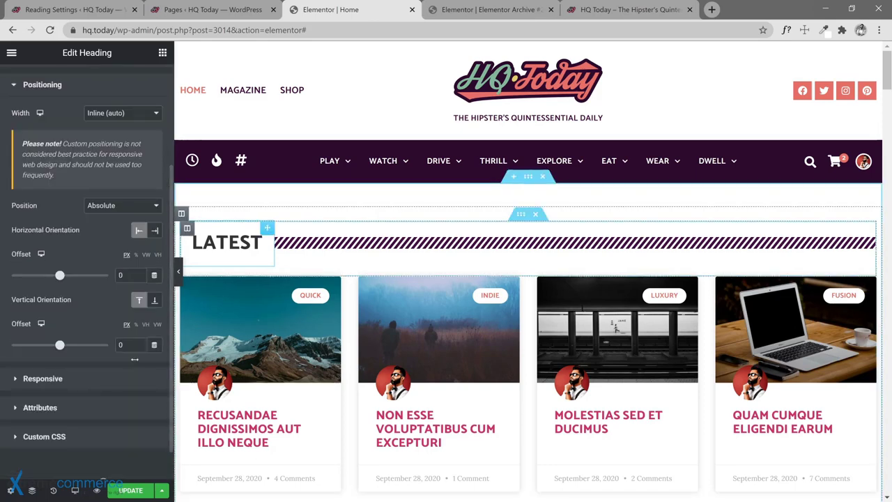
left_click(154, 231)
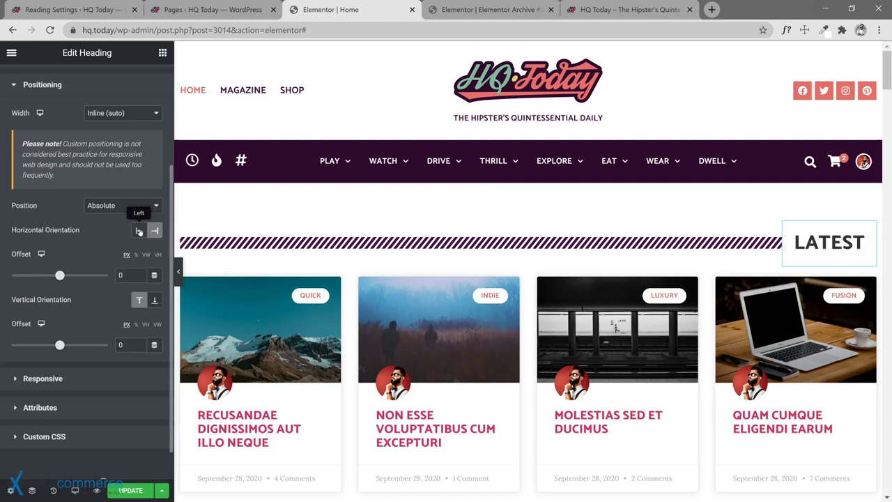
left_click(138, 231)
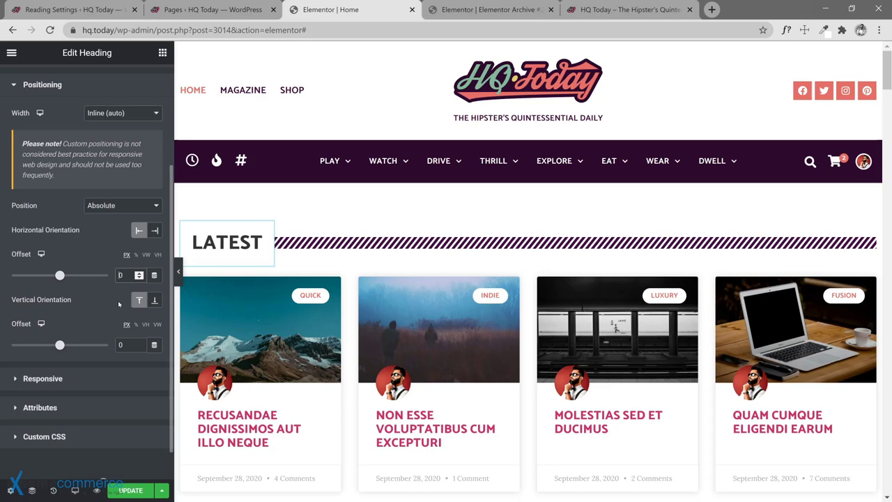
type("400")
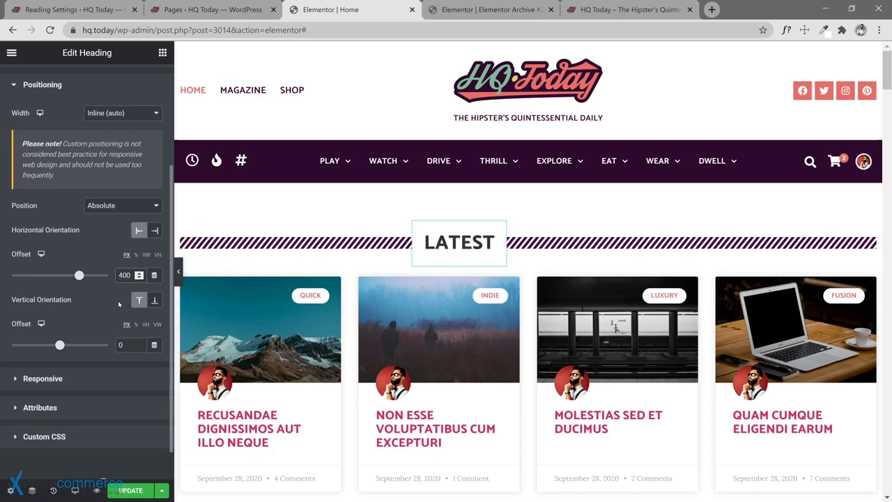
key("BackSpace")
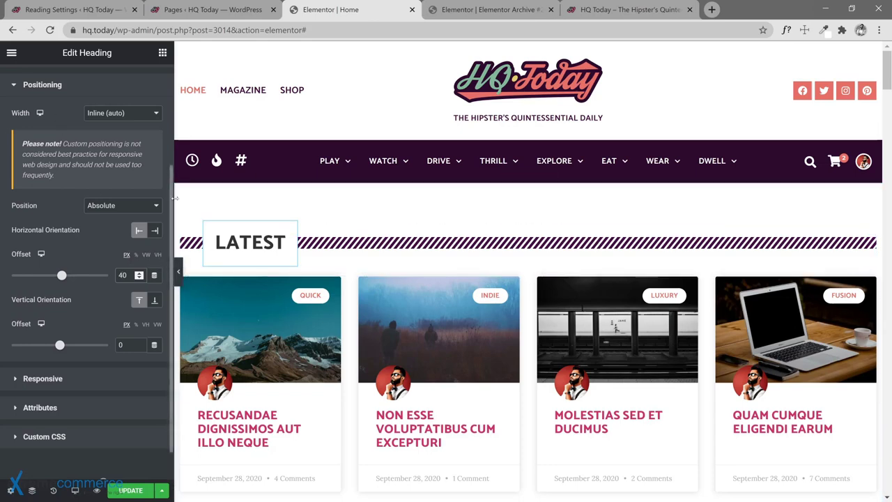
Step: Unlink the Latest heading's padding and set it to 20 px top and bottom, 10 px right and left
scroll(138, 213, "up", 3)
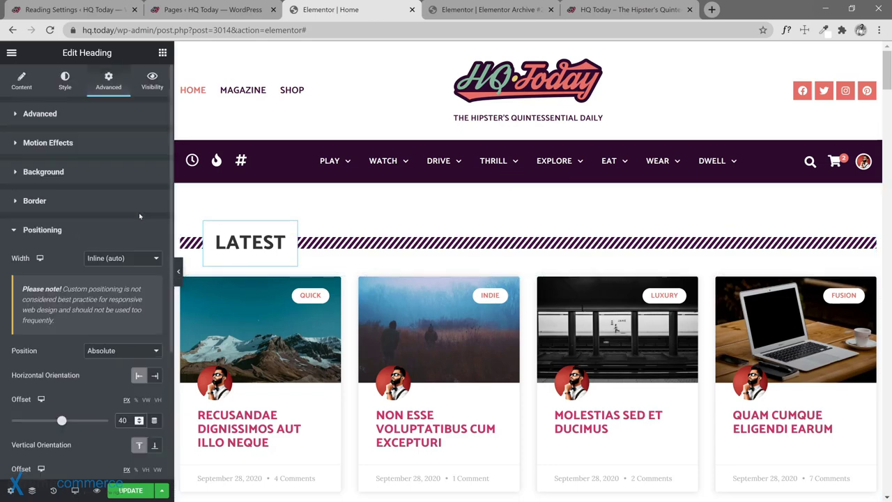
left_click(70, 87)
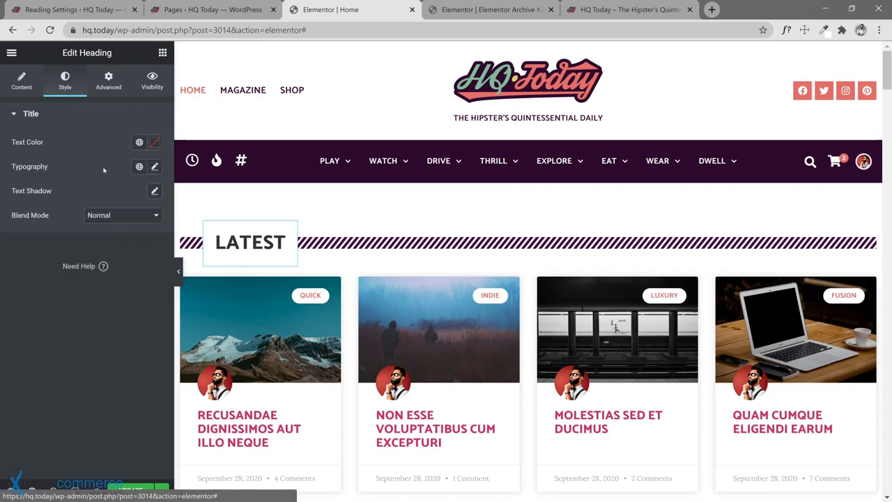
left_click(117, 89)
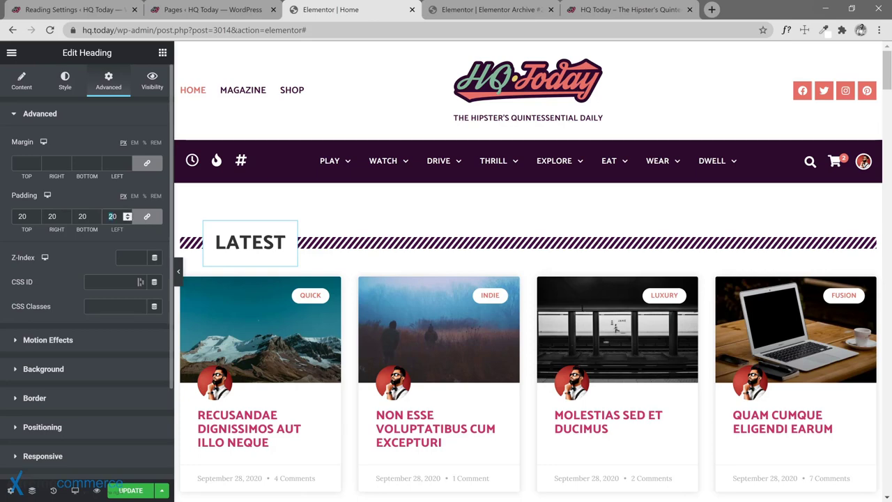
type("1")
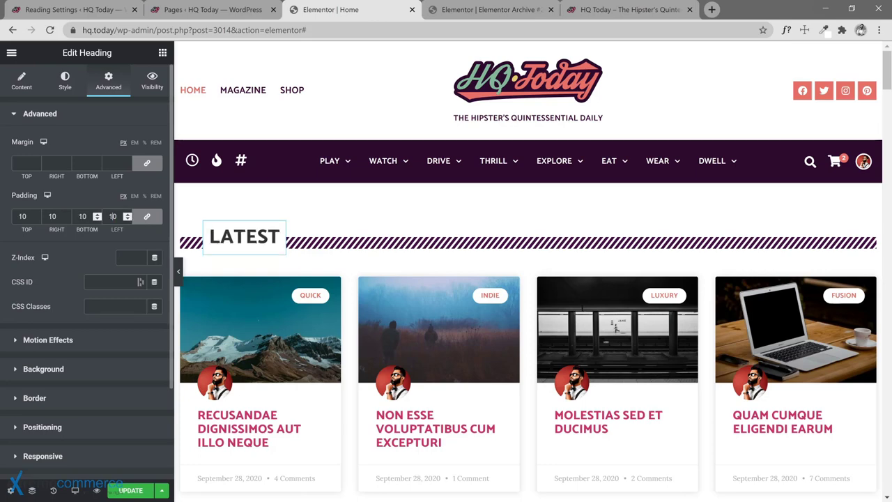
left_click(147, 216)
double_click(83, 216)
type("20")
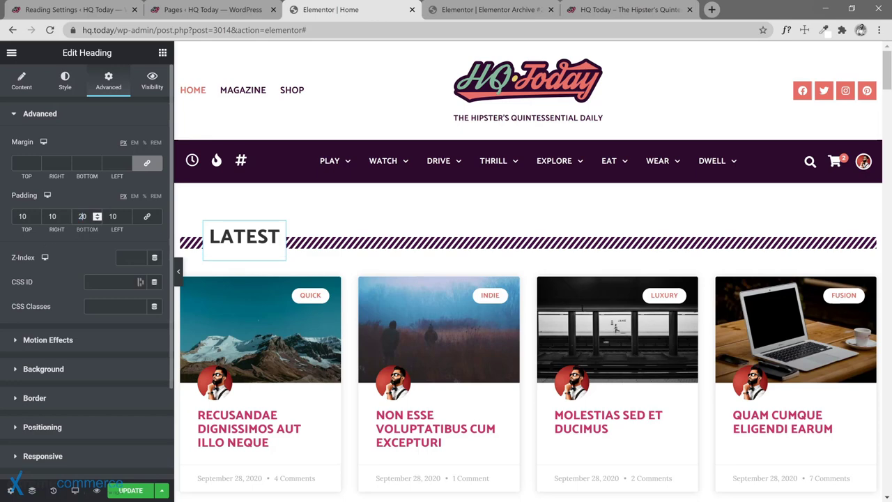
double_click(22, 216)
type("20")
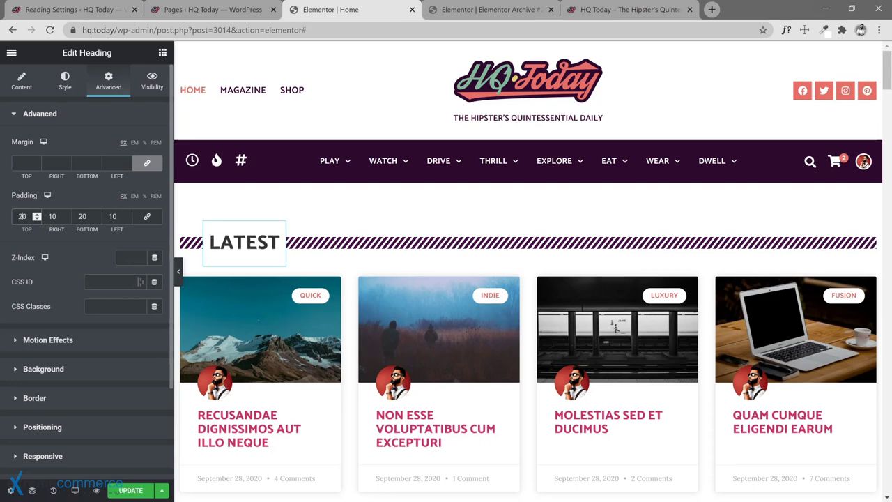
Step: Update the home page and reload the published HQ Today site to check the Latest heading section
left_click(129, 490)
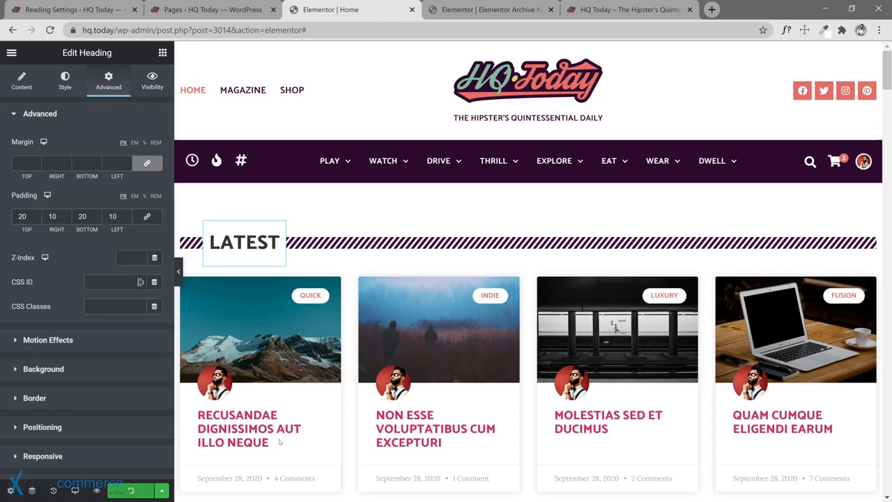
left_click(492, 9)
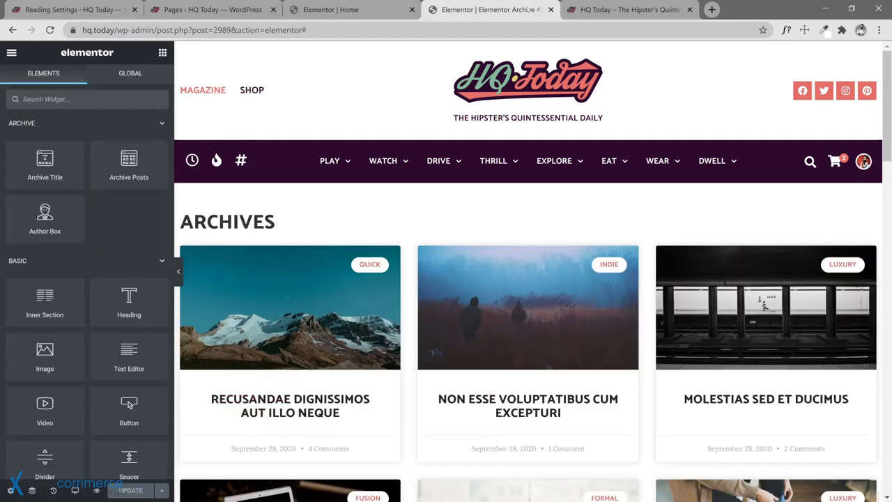
left_click(591, 16)
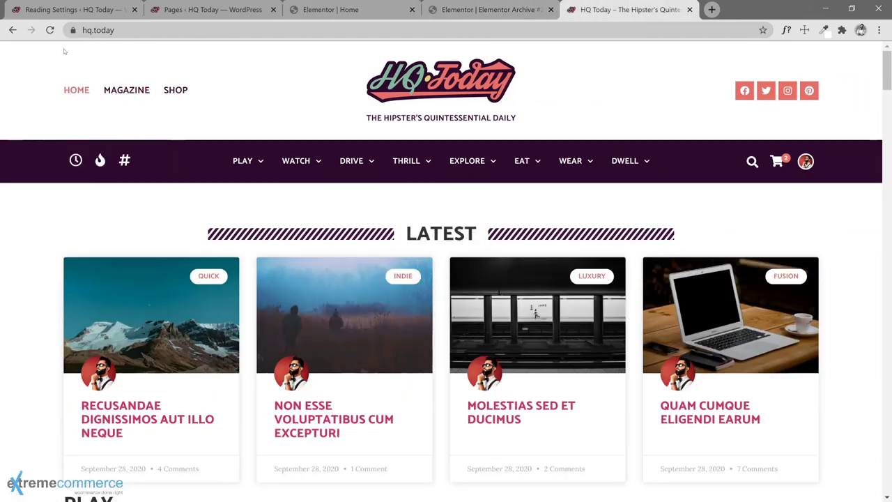
left_click(51, 31)
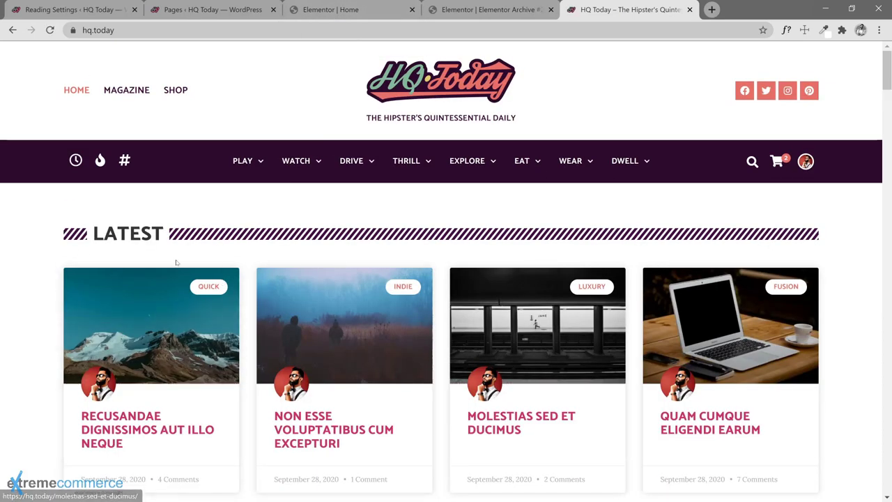
scroll(46, 261, "down", 1)
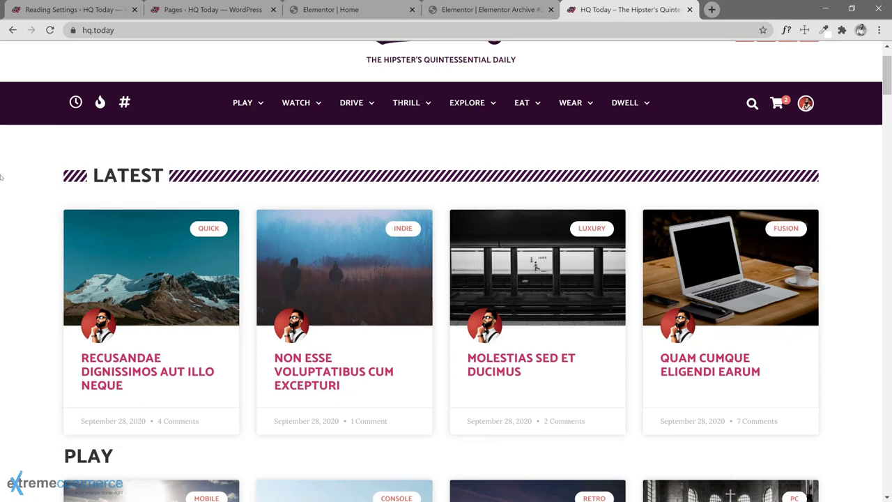
Step: Return to the home page editor and set the size of the slashed divider behind the Latest heading to 24
left_click(487, 9)
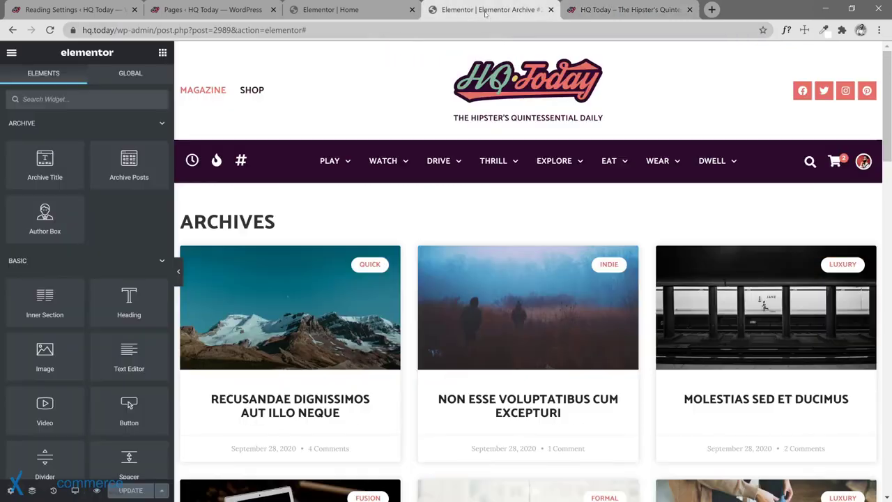
left_click(376, 6)
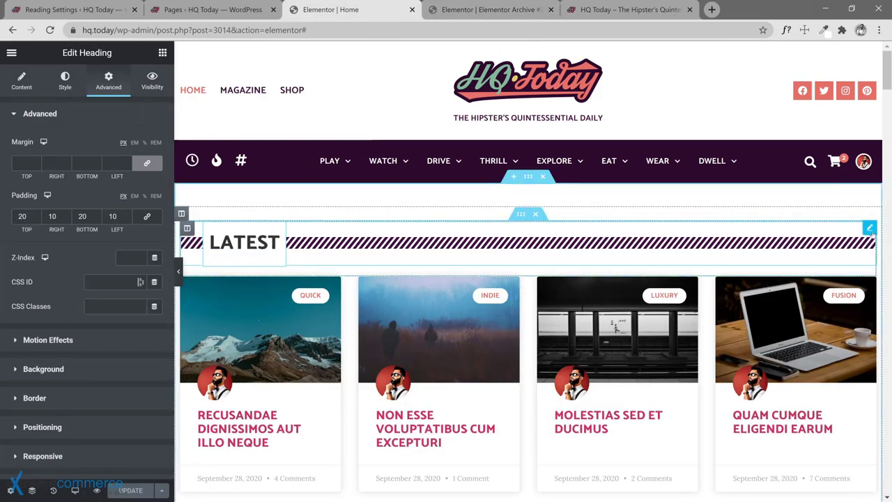
left_click(862, 244)
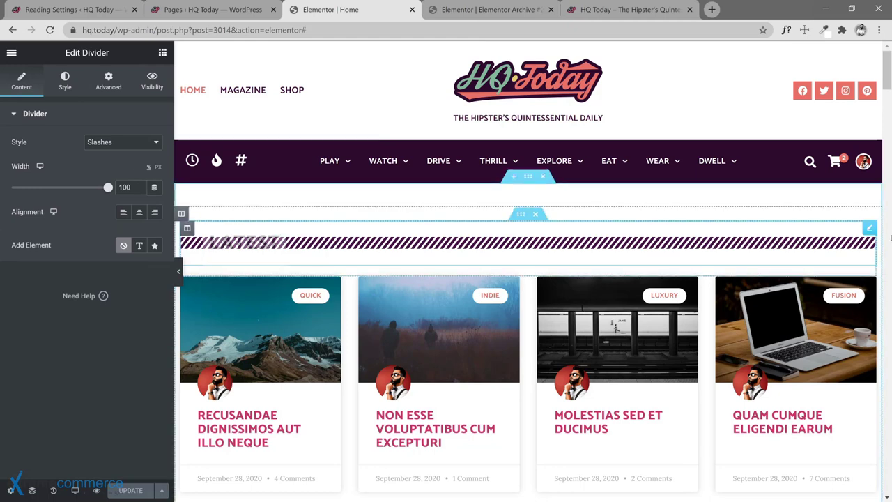
left_click(69, 88)
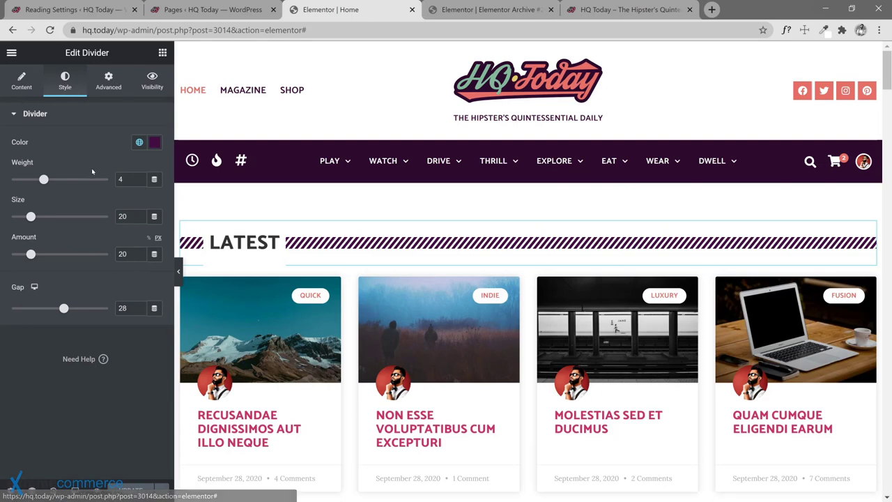
left_click(125, 216)
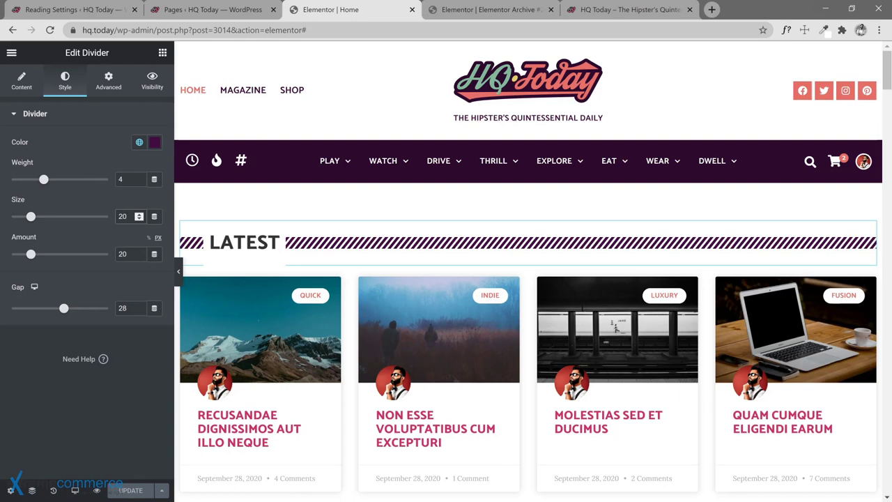
type(".5")
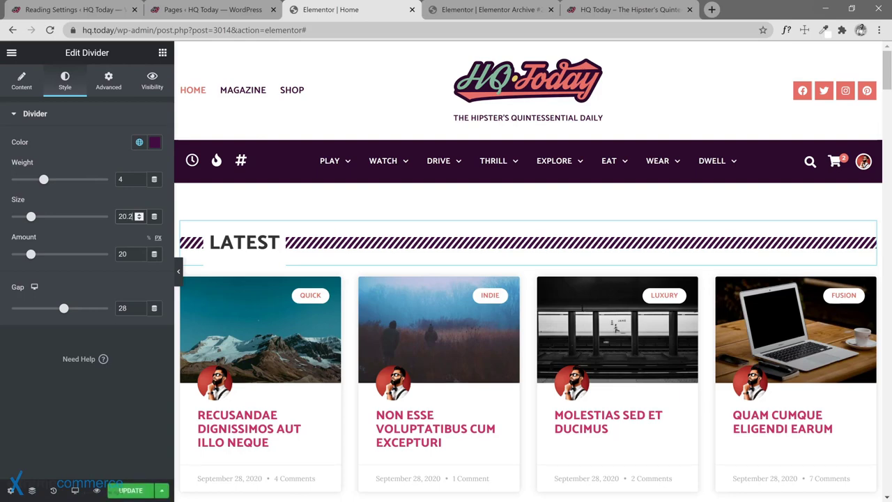
key("ctrl+a")
type("24")
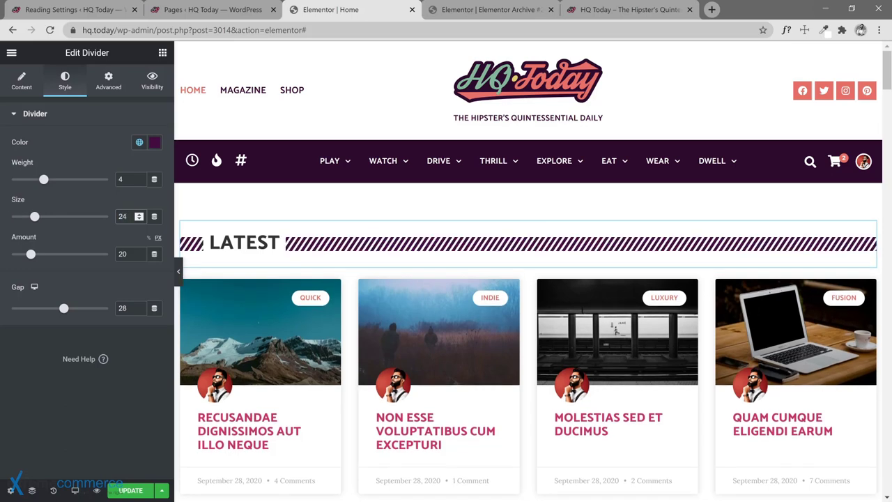
Step: Set the Latest heading's top and bottom padding to 0 px
left_click(279, 230)
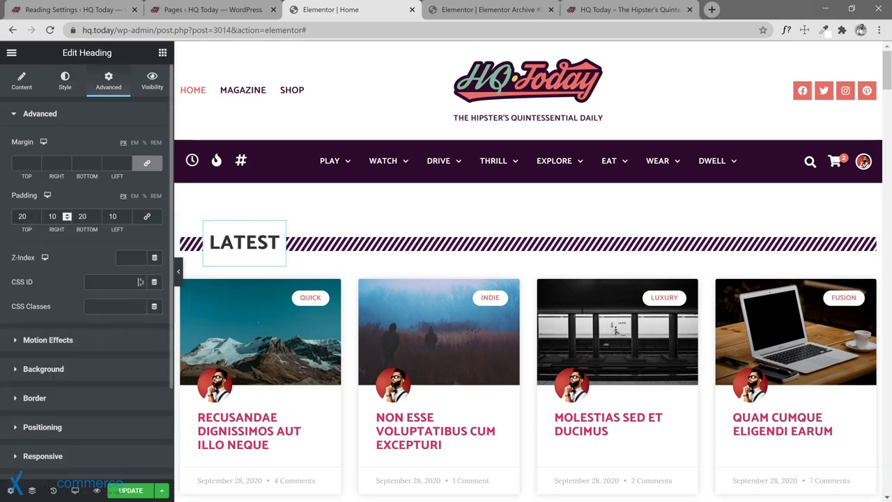
left_click_drag(28, 217, 2, 230)
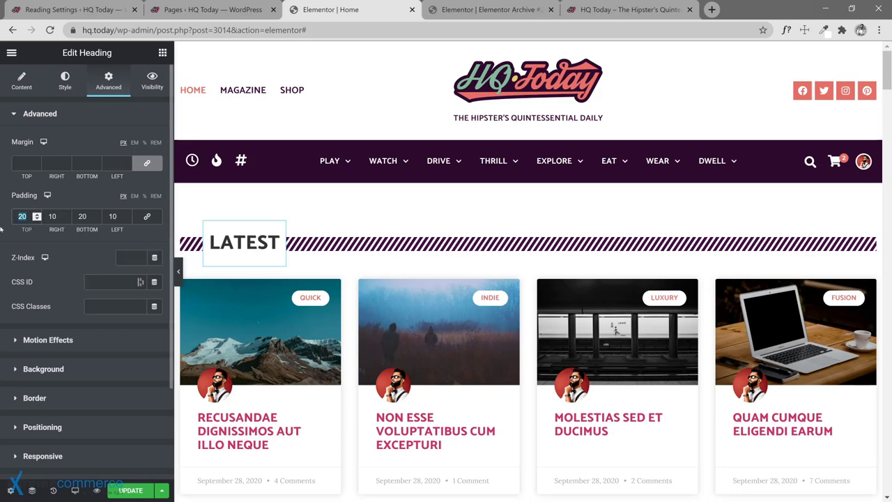
type("0")
key("Tab")
key("Tab")
type("0")
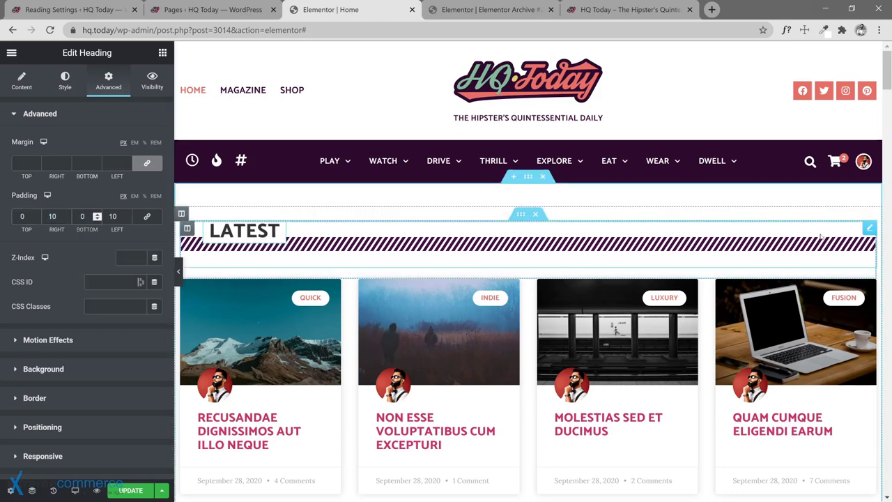
Step: Try gap values of 4 and 5 on the slashed Latest divider, and settle on a gap of 6
left_click(869, 227)
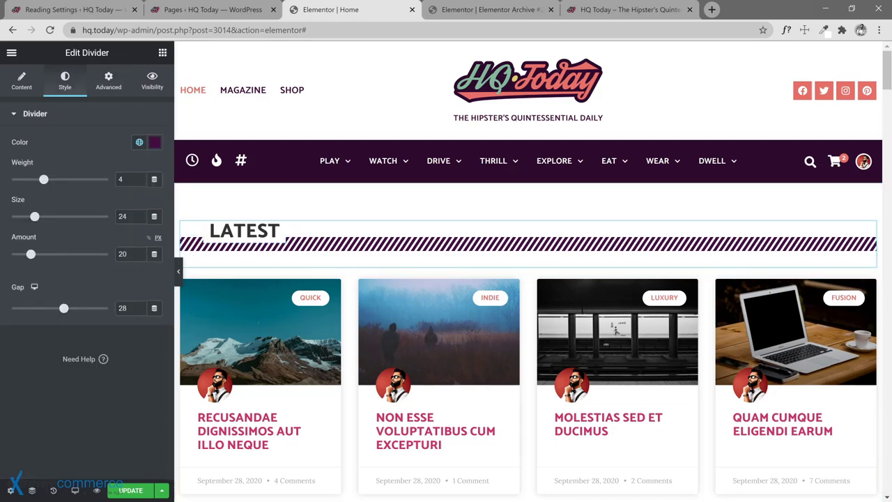
double_click(123, 308)
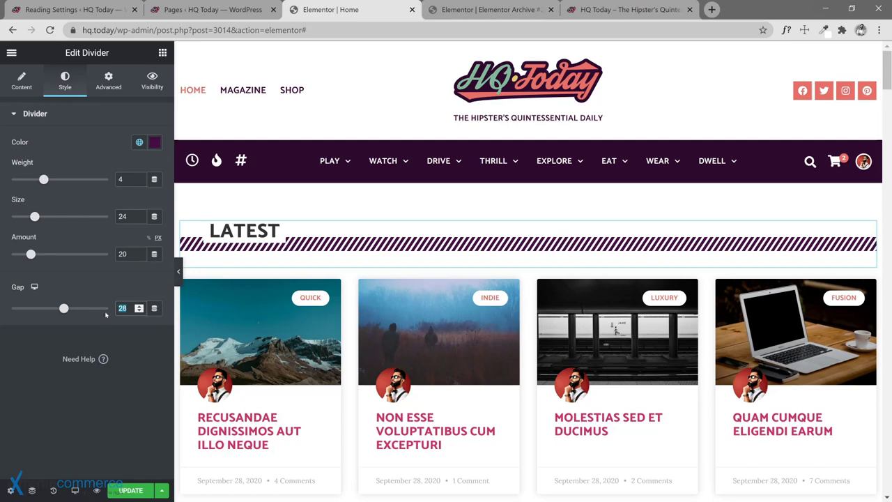
key("BackSpace")
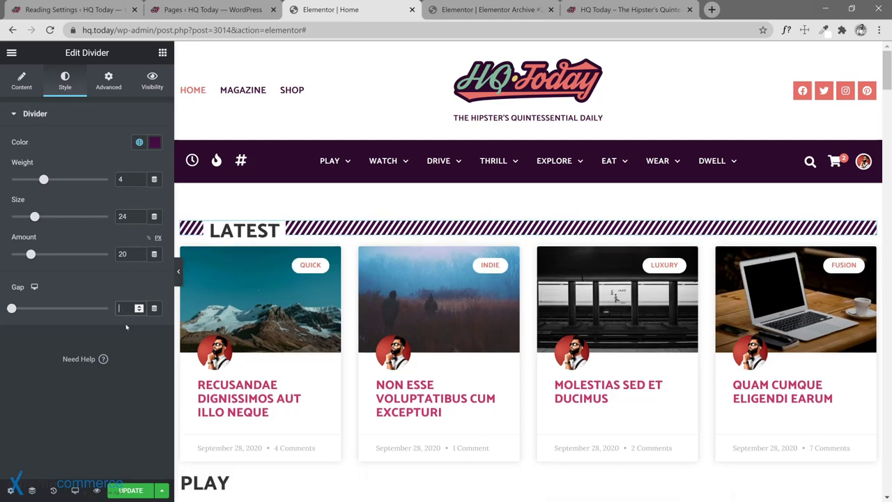
type("2")
key("BackSpace")
type("4")
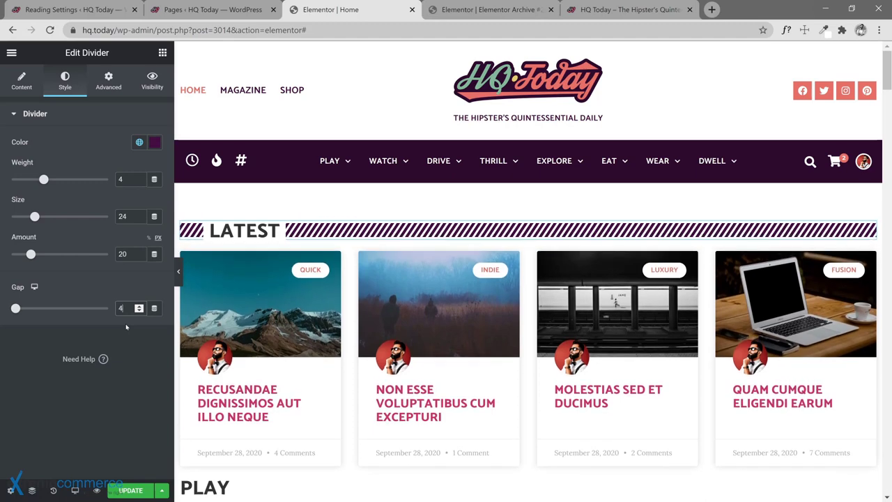
key("BackSpace")
type("5")
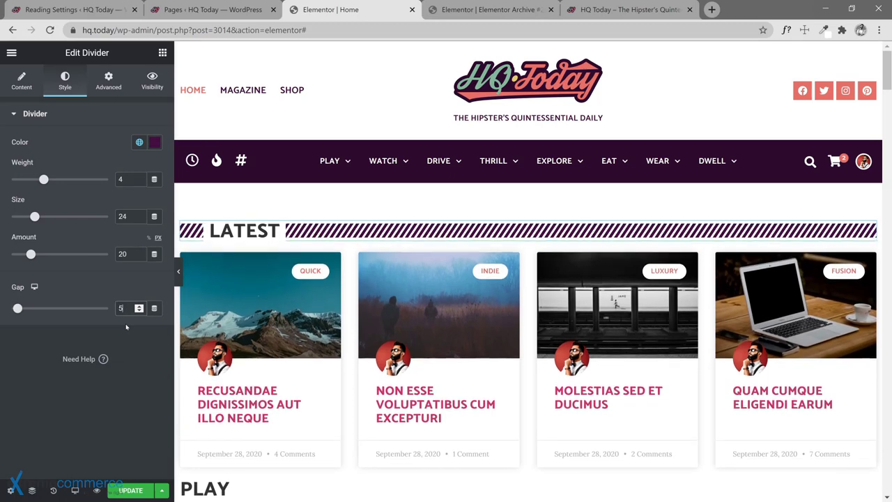
key("BackSpace")
type("6")
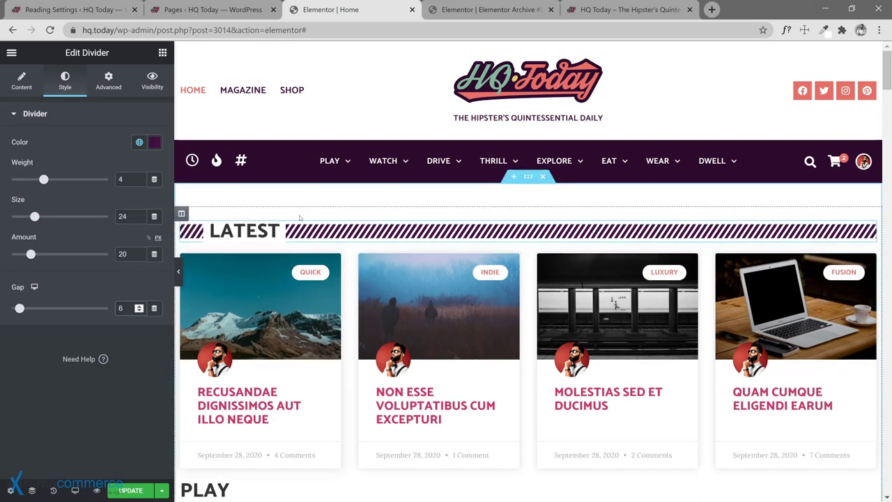
Step: Update the home page, check the Latest title on the reloaded published site, and return to the home page editor
key("ctrl+s")
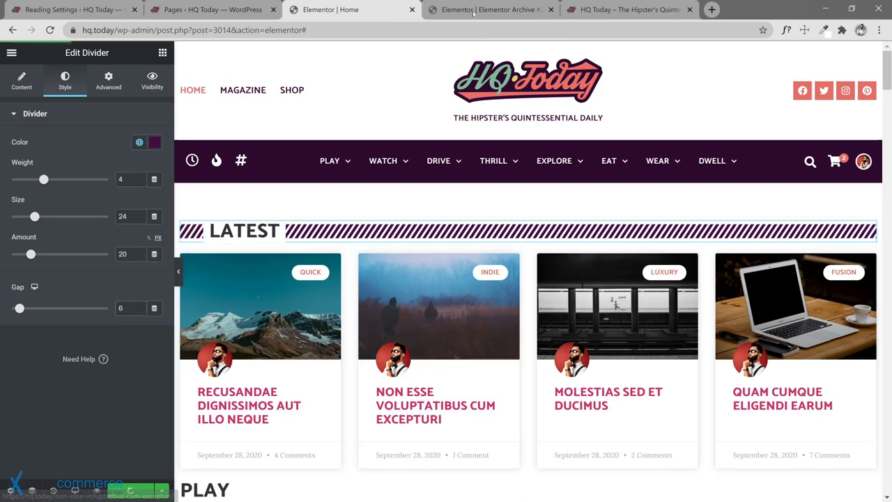
left_click(454, 9)
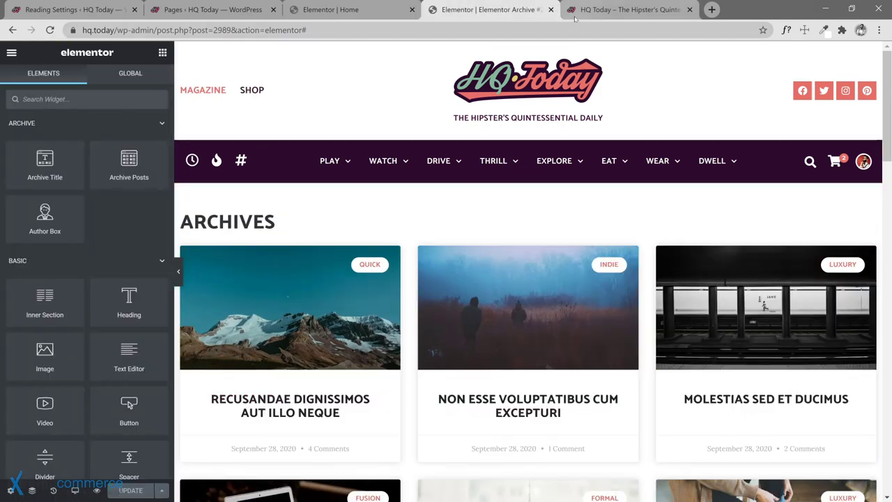
left_click(620, 9)
left_click(49, 30)
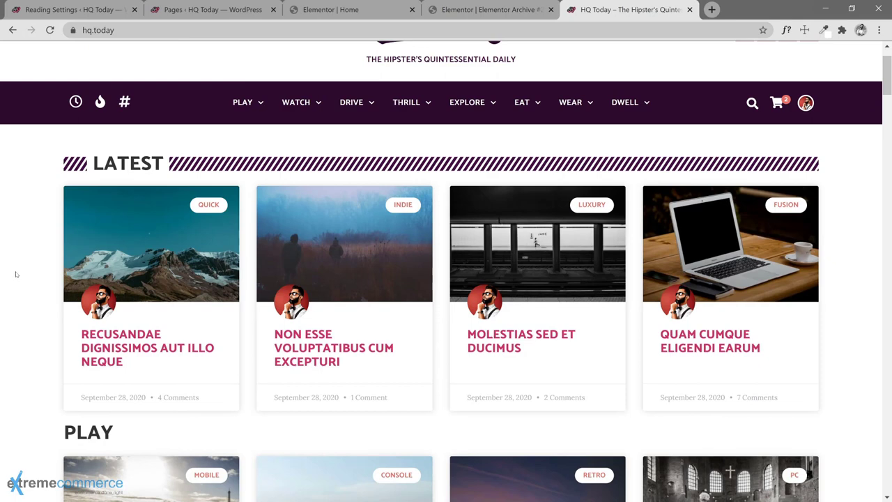
left_click(315, 10)
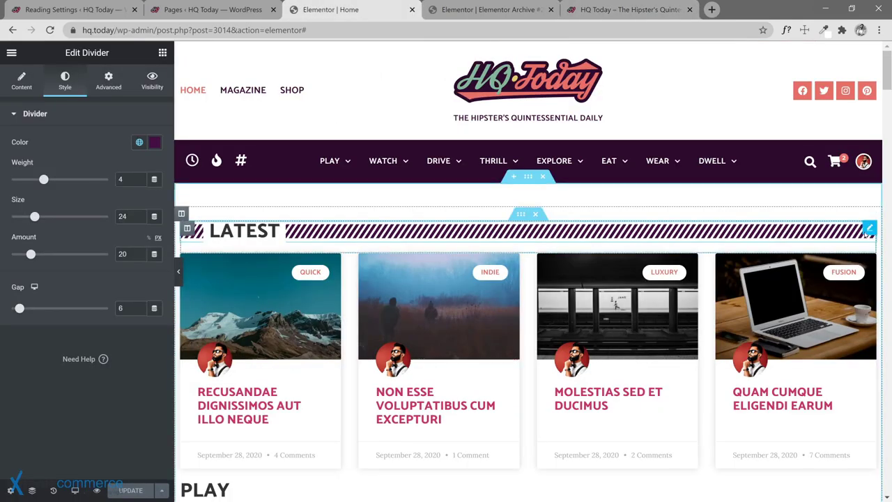
right_click(517, 217)
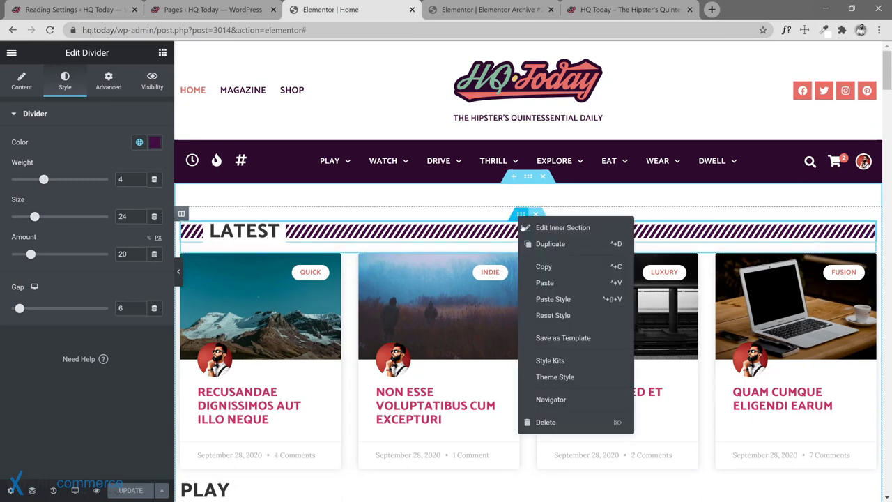
left_click(542, 272)
scroll(334, 330, "down", 3)
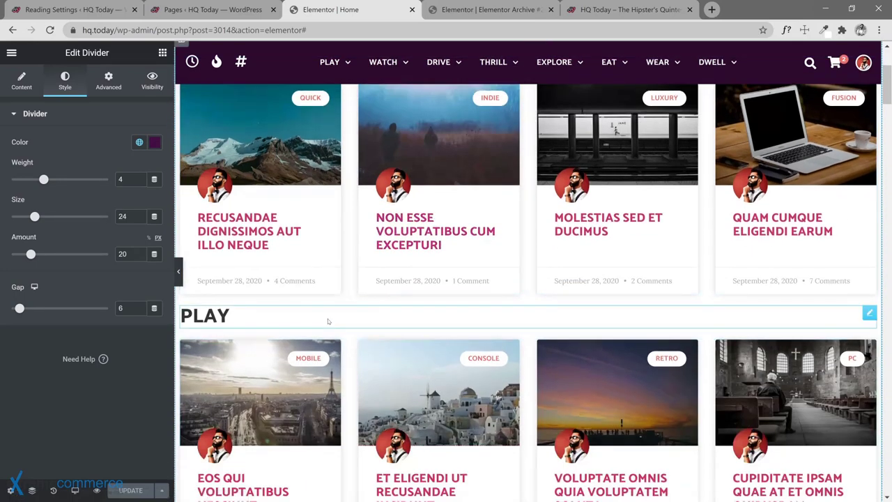
right_click(328, 319)
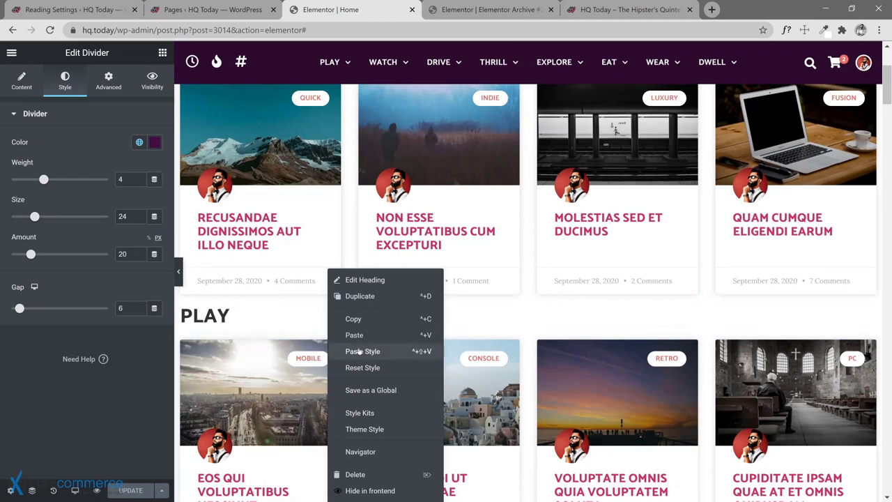
right_click(885, 322)
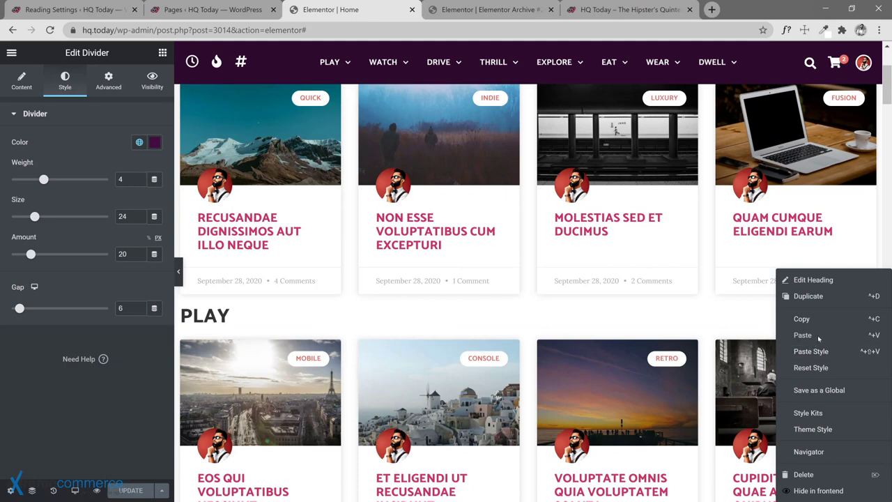
left_click(482, 316)
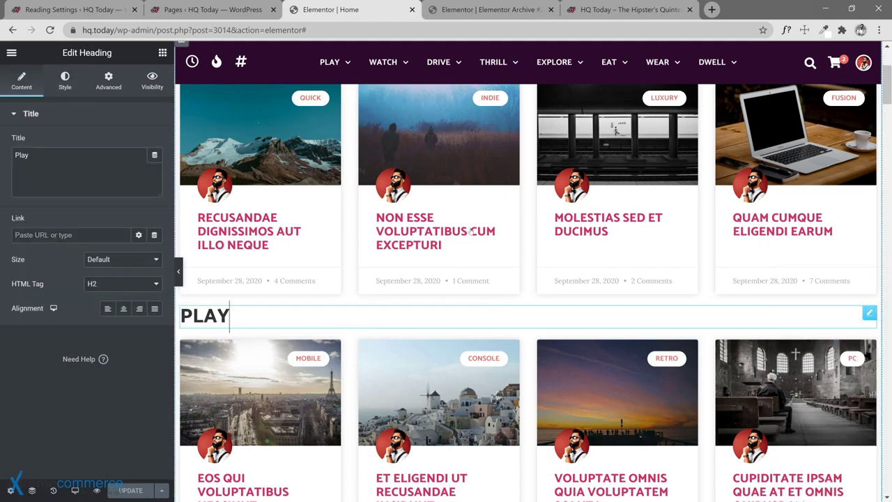
scroll(523, 216, "up", 3)
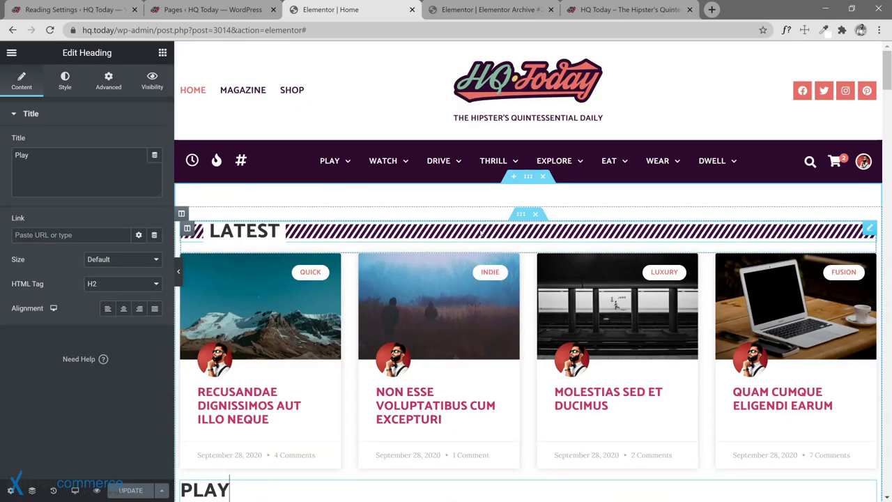
Step: Duplicate the inner section holding the Latest heading and its striped divider six times, stacking the copies above the post cards
right_click(526, 214)
left_click(541, 241)
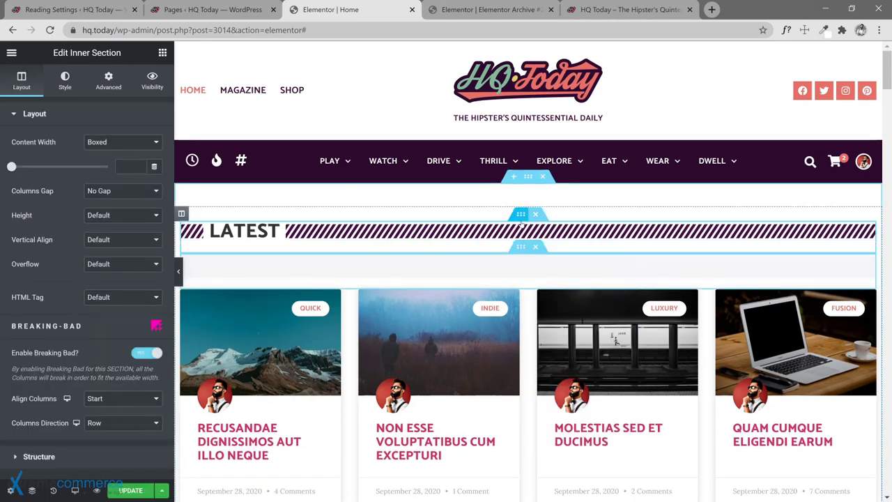
right_click(521, 248)
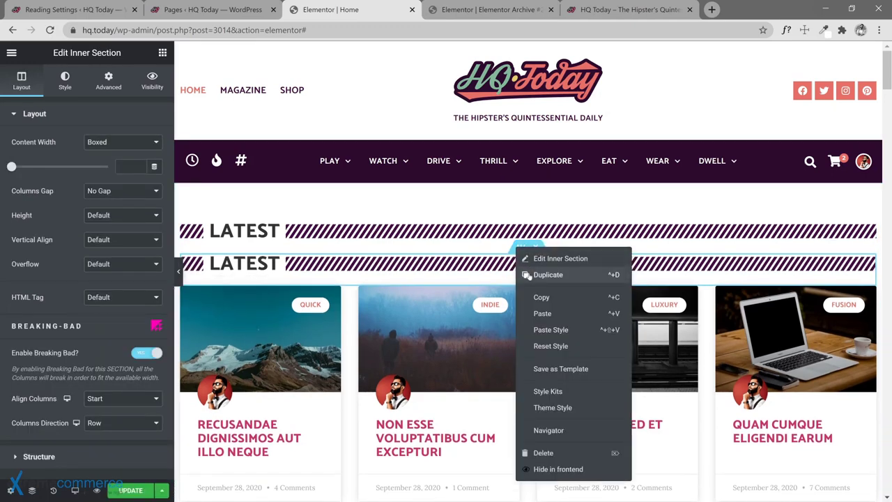
left_click(547, 275)
right_click(524, 281)
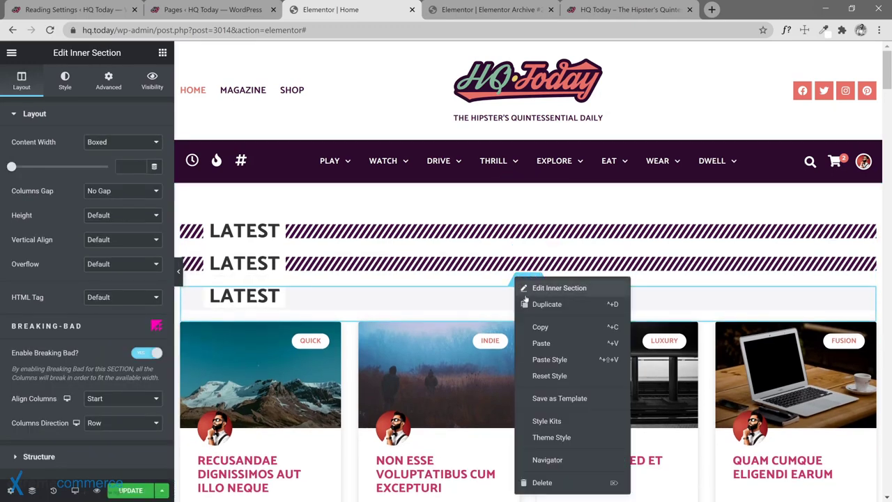
left_click(517, 307)
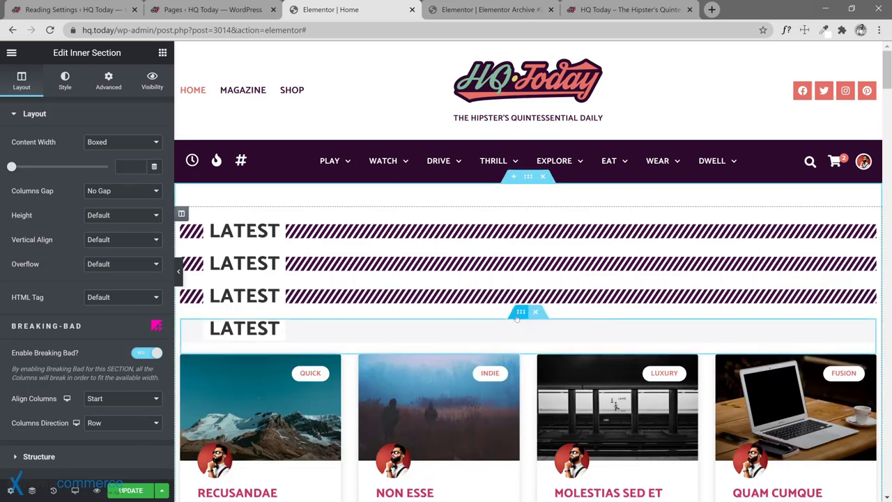
right_click(520, 313)
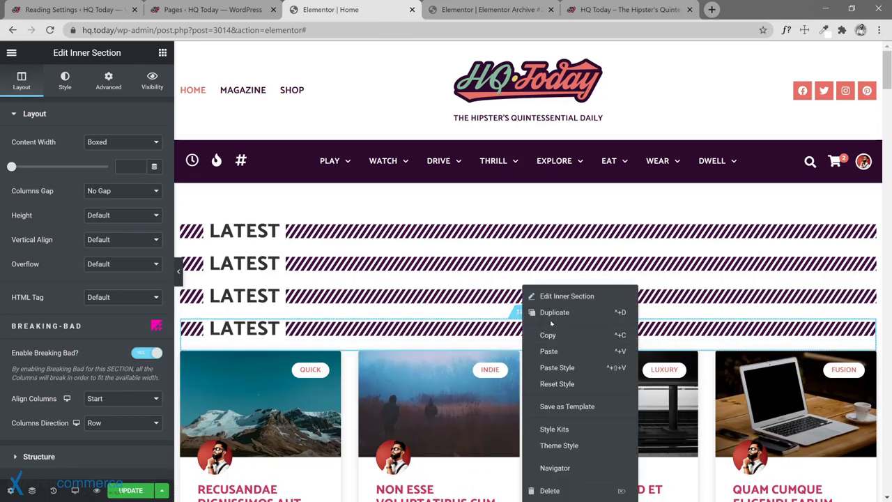
left_click(553, 312)
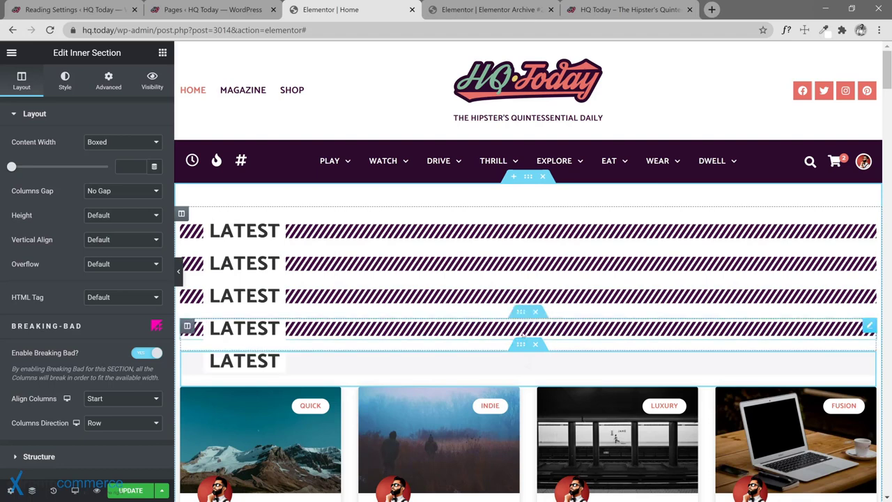
right_click(521, 341)
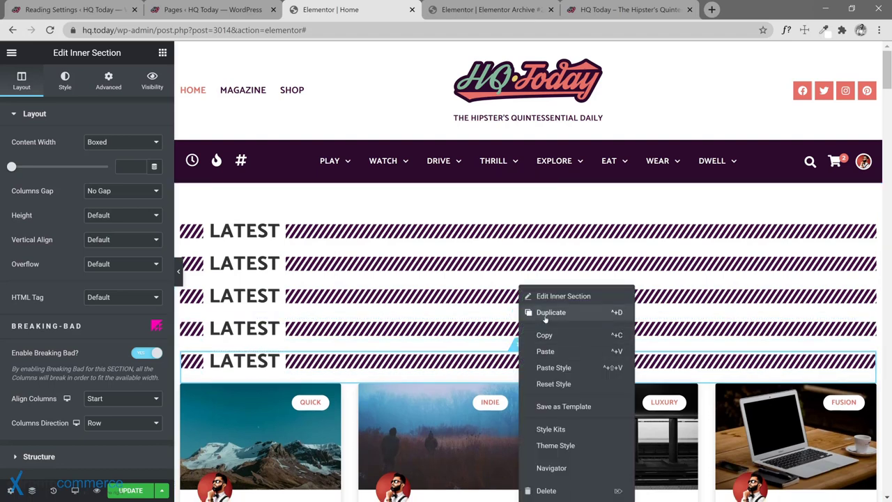
left_click(550, 312)
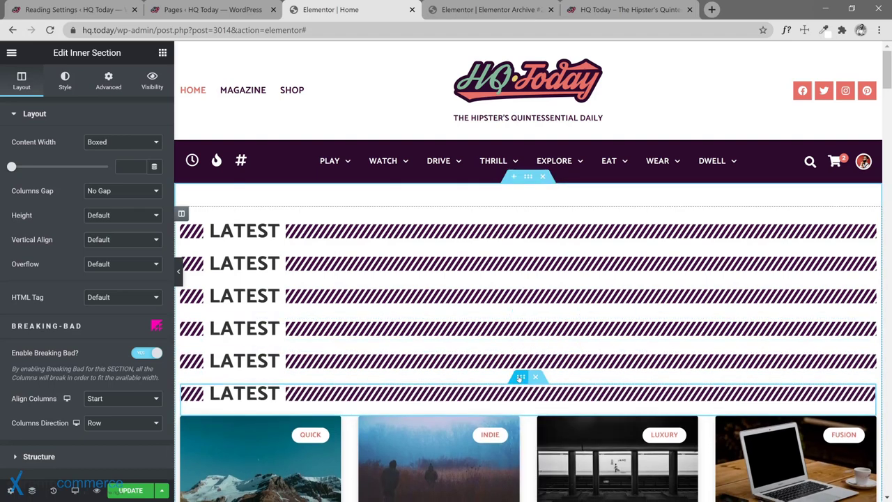
right_click(518, 380)
left_click(550, 312)
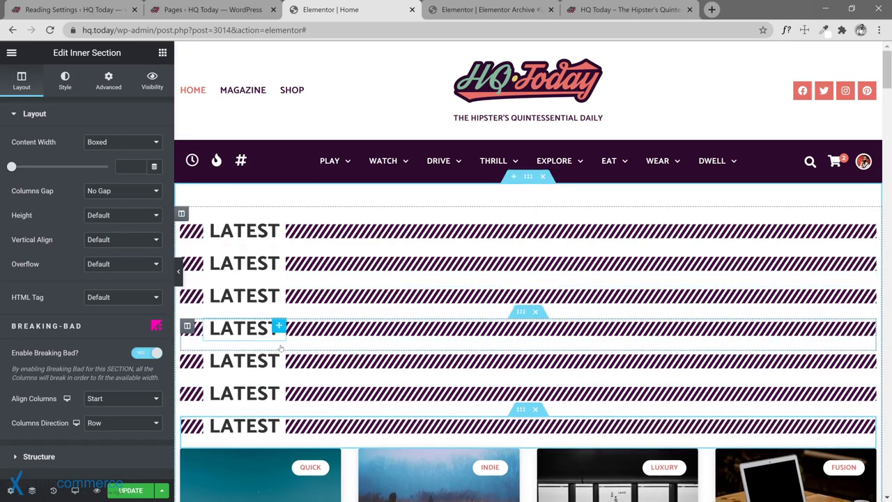
Step: Duplicate the last Latest title's inner section two more times above the post cards
right_click(517, 410)
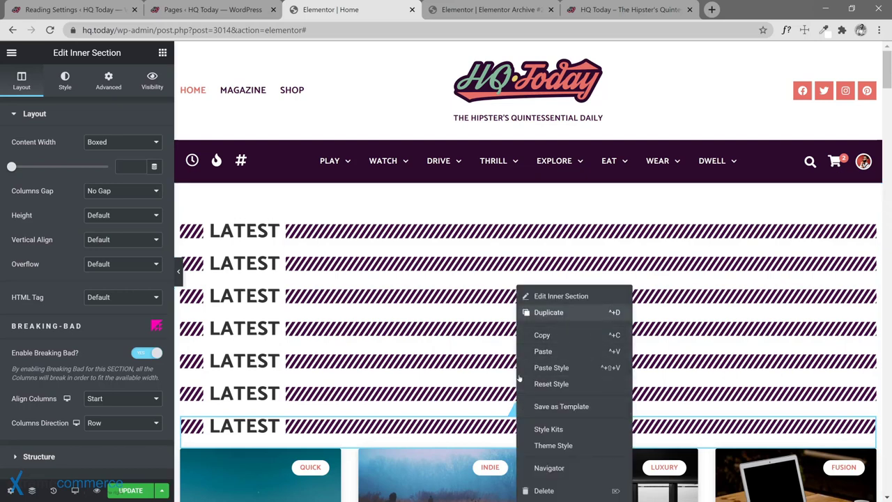
left_click(542, 351)
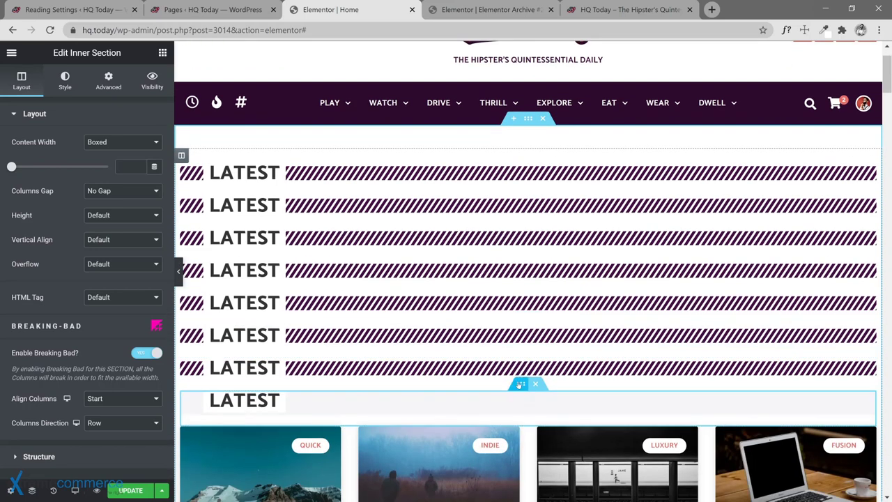
right_click(519, 385)
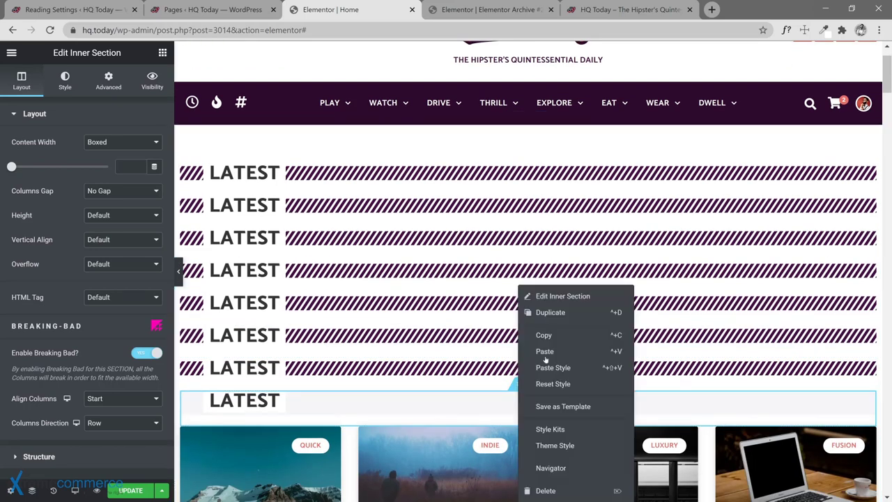
left_click(551, 313)
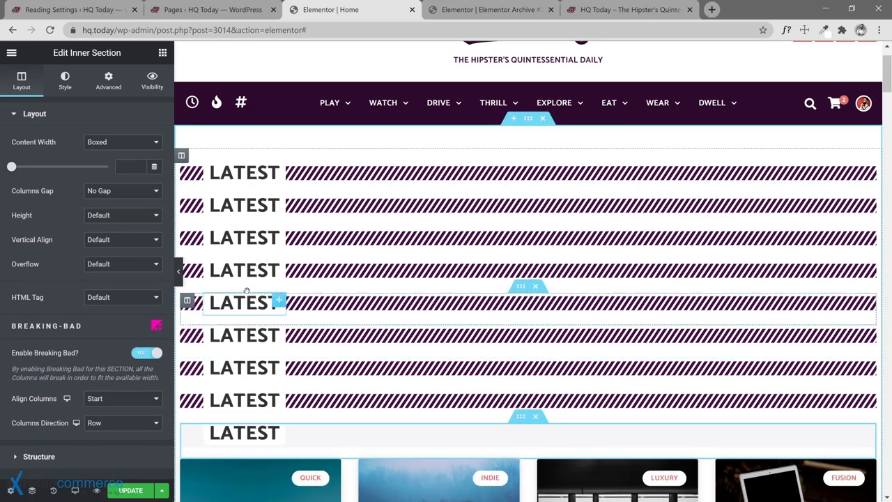
Step: Retitle the eight Latest headings below the first one as Play, Watch, Drive, Thrill, Explore, Eat, Wear and Dwell, in that order
left_click(249, 207)
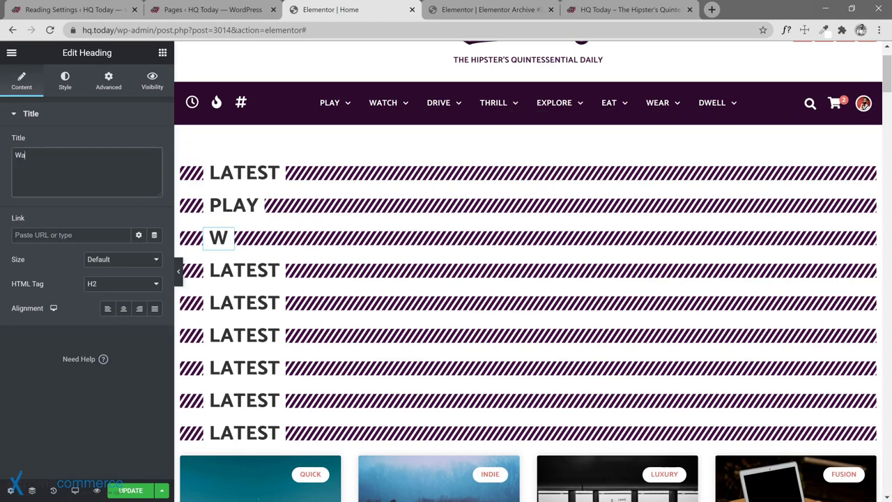
left_click(223, 271)
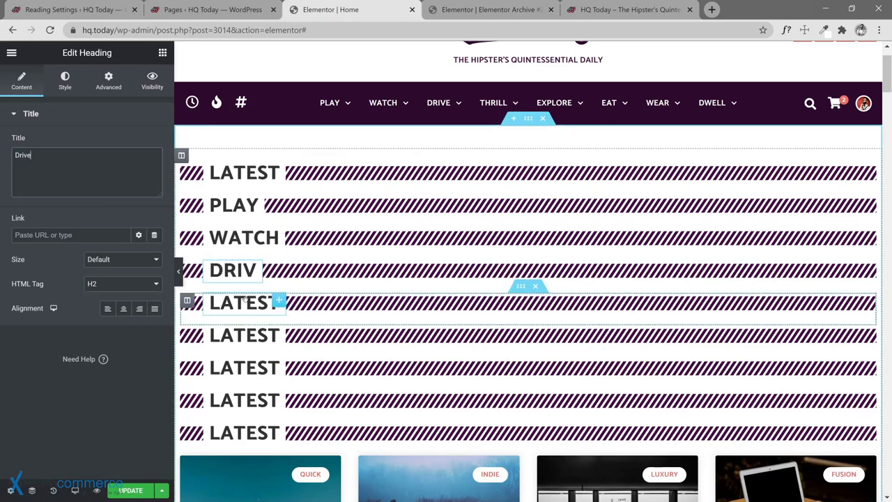
left_click(240, 302)
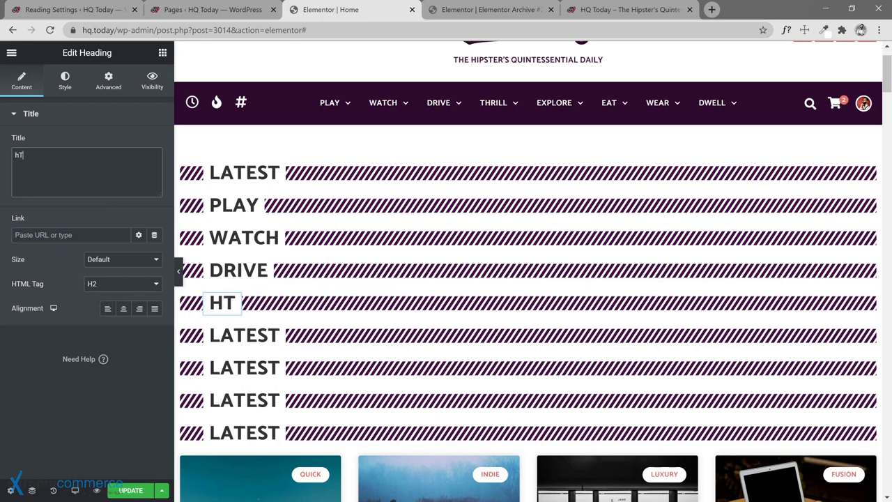
type("Thrill")
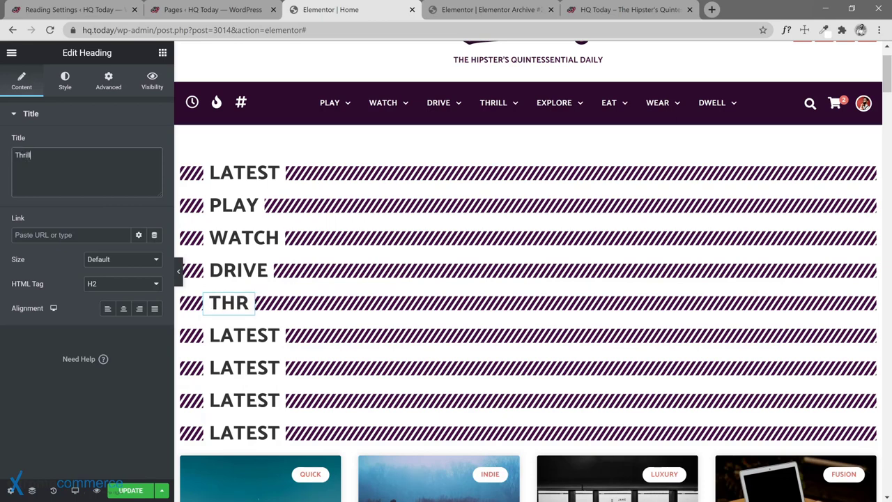
left_click(223, 333)
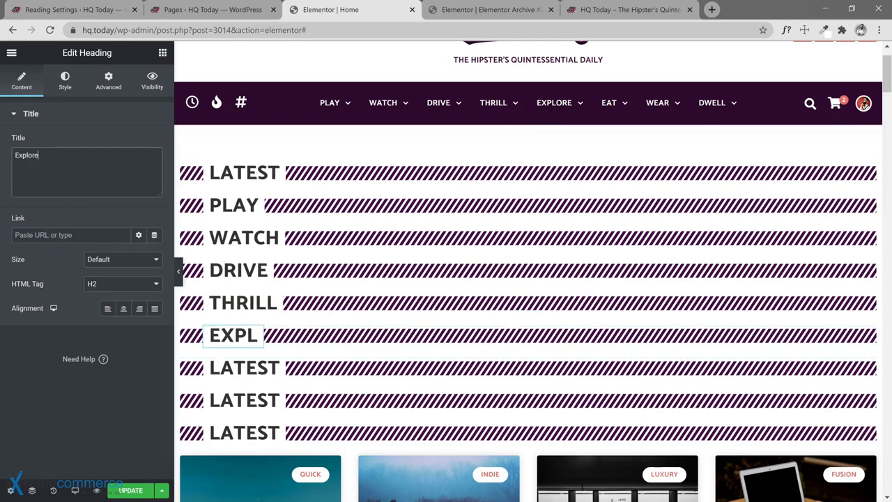
key("ctrl+z")
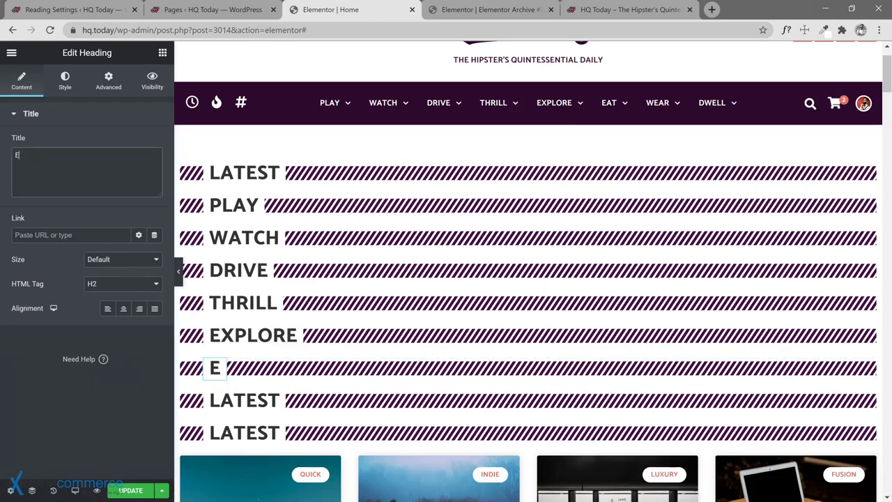
left_click(244, 400)
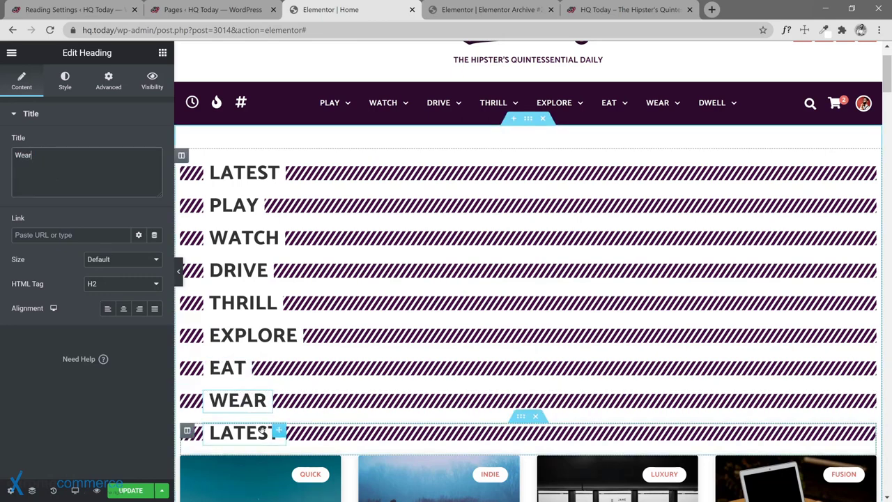
left_click(244, 433)
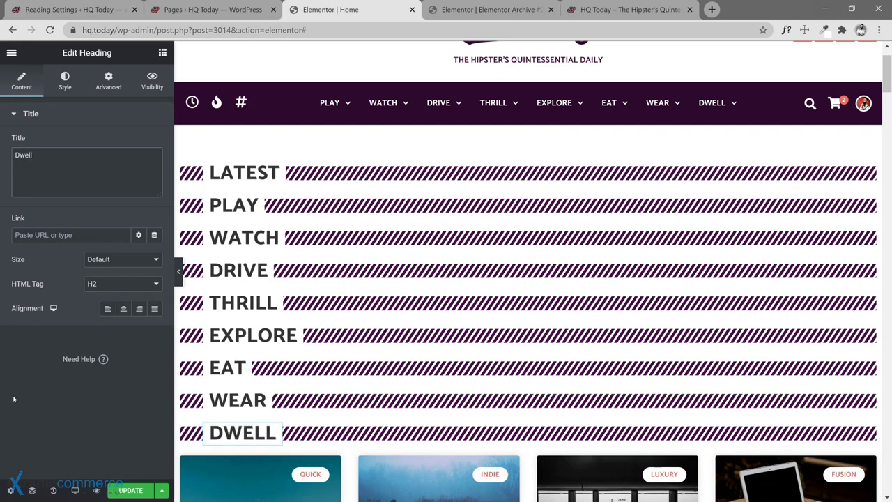
Step: Show the page structure in the Navigator and collapse all nine title inner sections
left_click(31, 489)
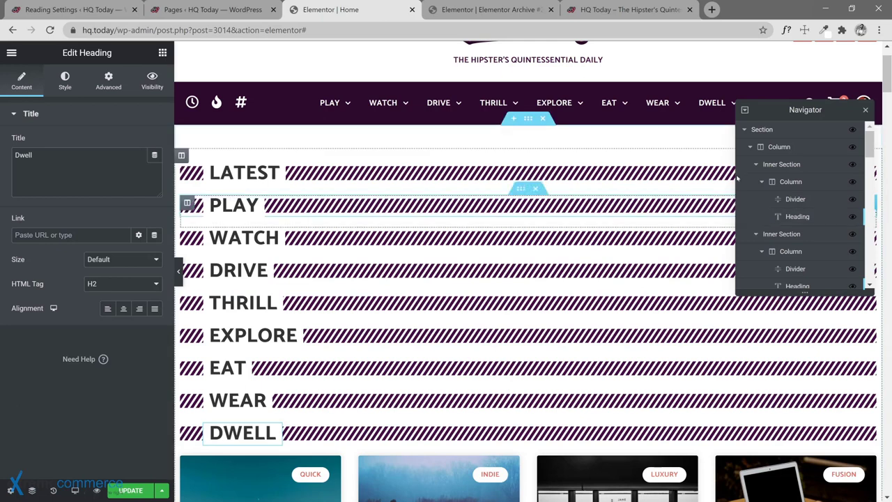
left_click(755, 165)
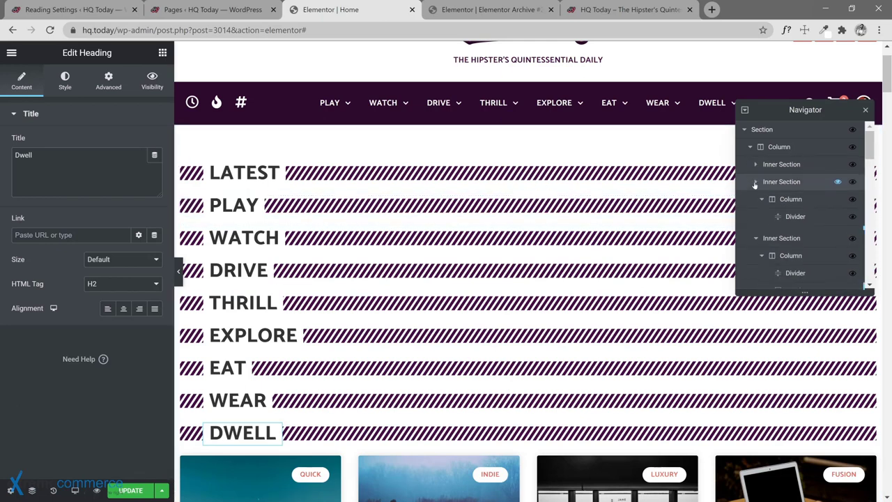
left_click(755, 182)
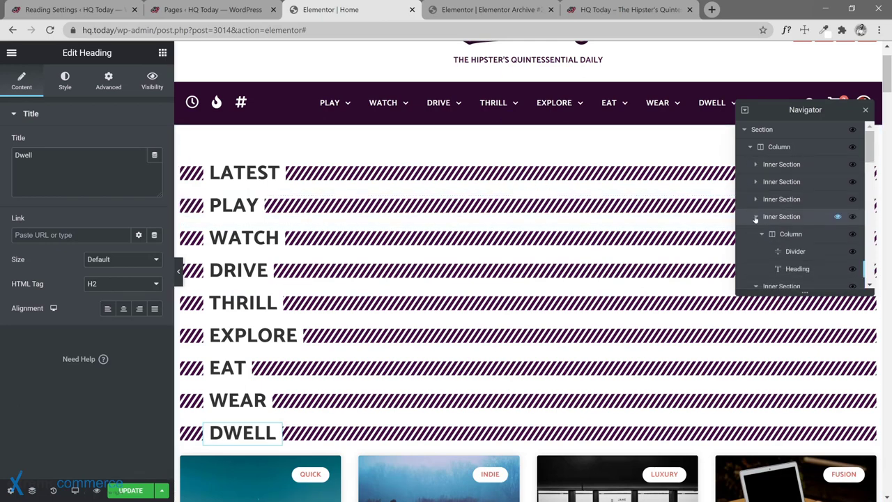
left_click(756, 240)
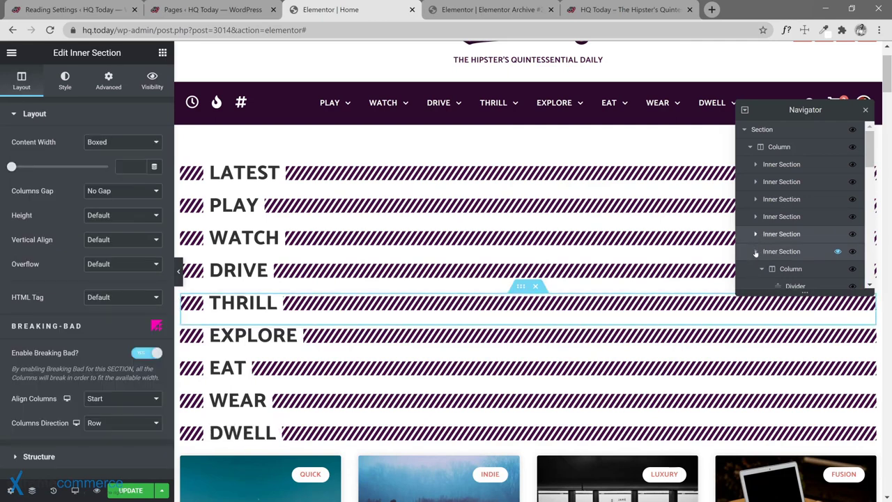
left_click_drag(755, 254, 759, 271)
scroll(843, 226, "down", 2)
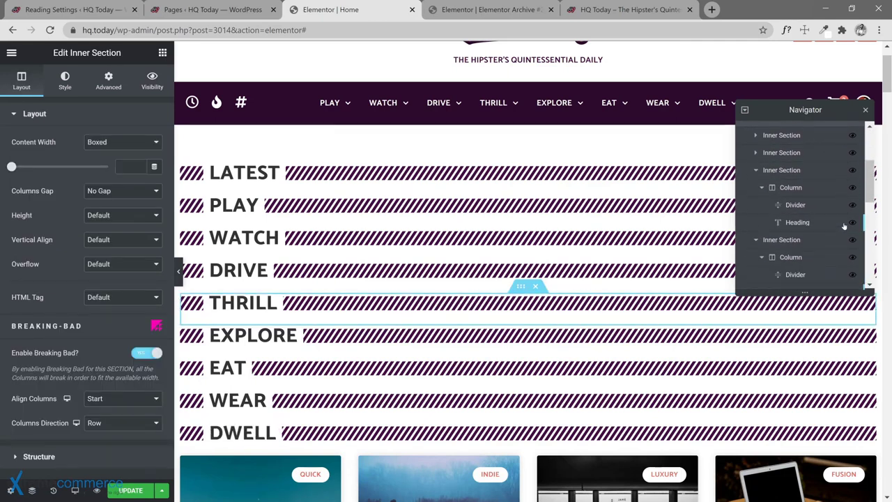
left_click(755, 171)
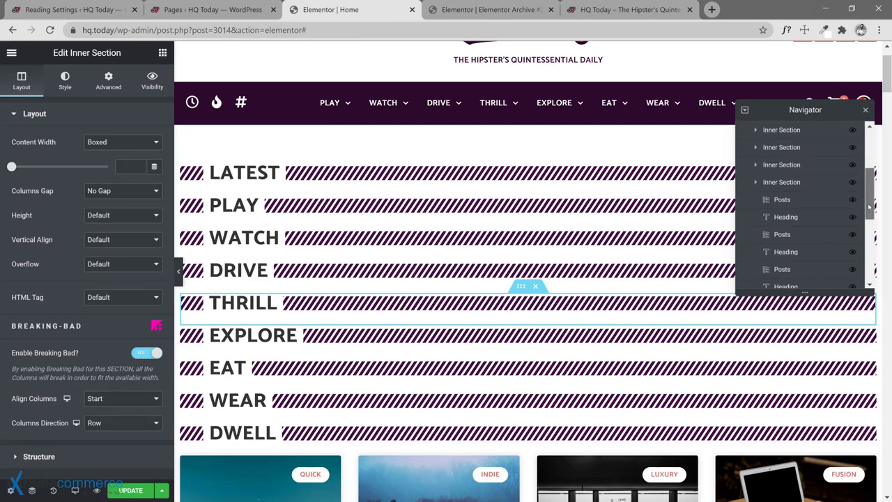
Step: Move the striped Dwell title's inner section down the page structure to directly above the last Posts widget
left_click_drag(771, 186, 787, 258)
scroll(805, 262, "down", 3)
scroll(805, 266, "up", 5)
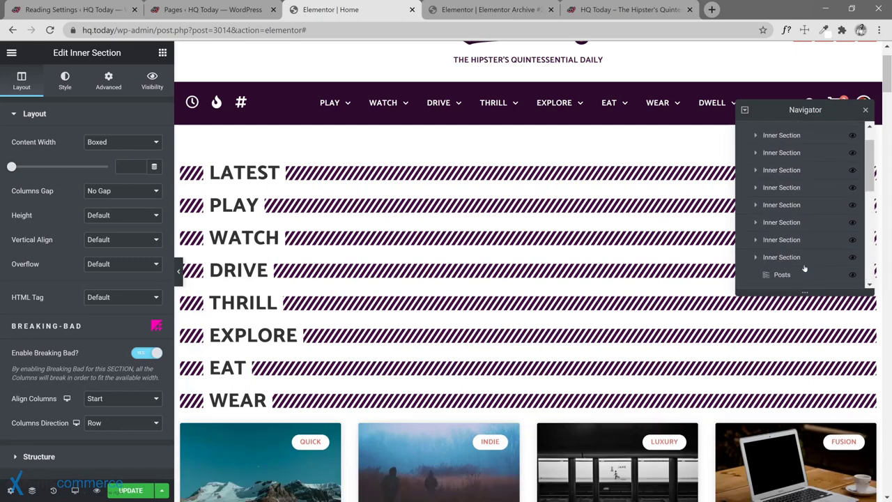
scroll(805, 263, "down", 3)
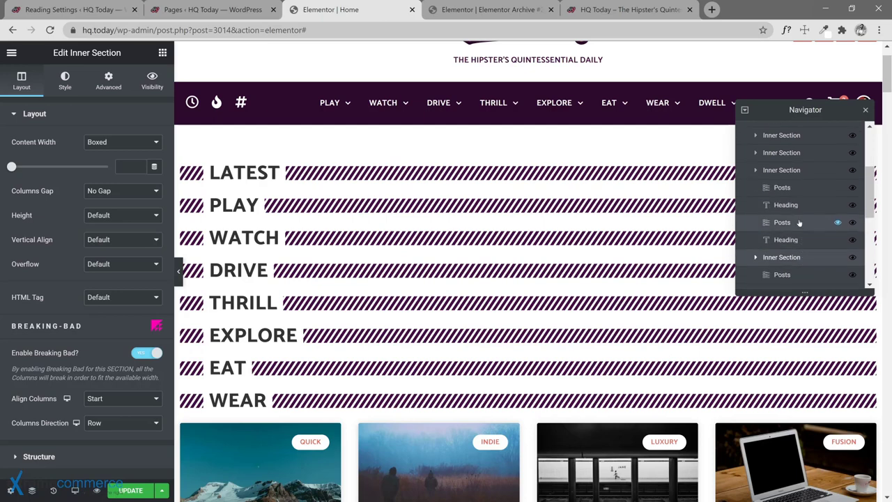
scroll(802, 251, "down", 1)
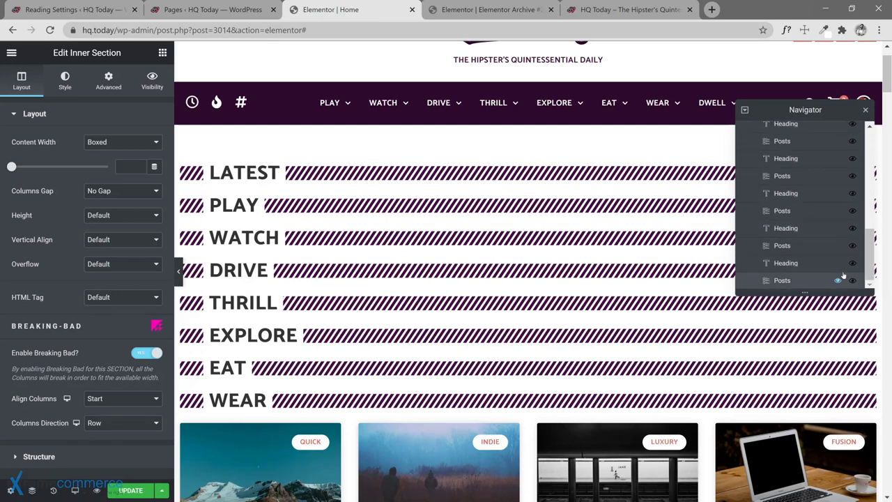
left_click_drag(865, 266, 879, 215)
left_click_drag(763, 211, 792, 252)
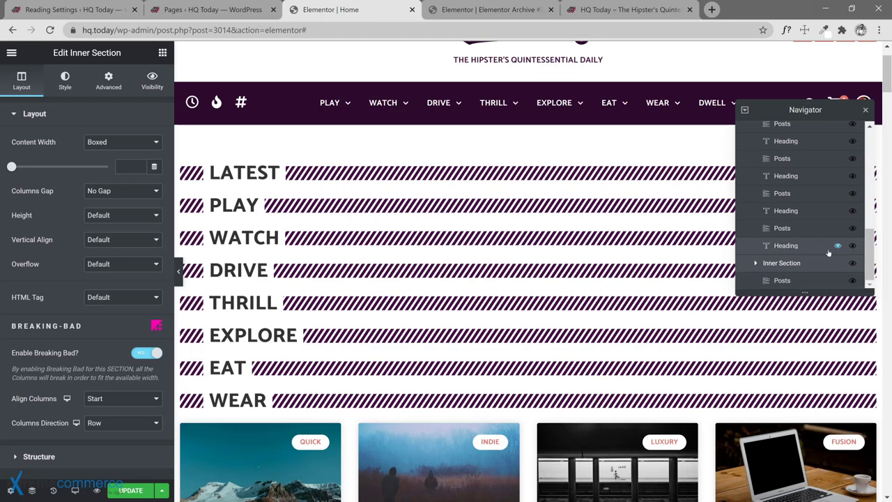
Step: Move the striped Wear title directly above the second-to-last Posts widget and the Eat title directly above the third-to-last one
scroll(791, 251, "up", 5)
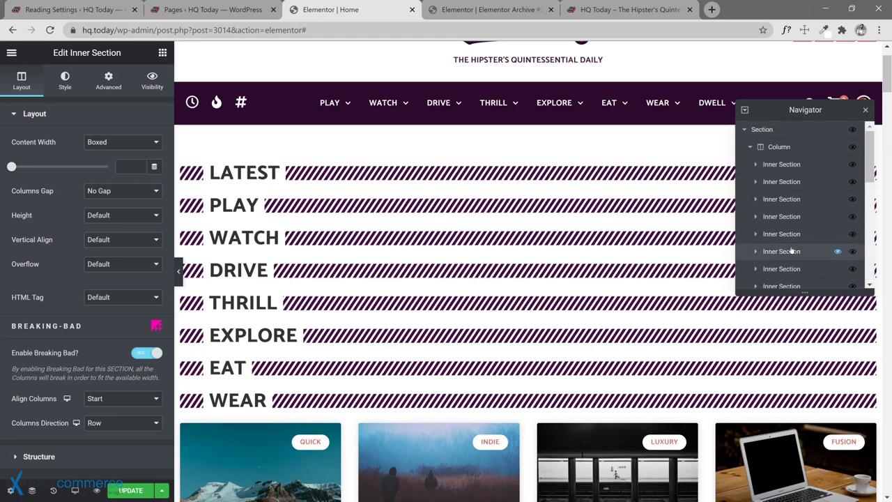
scroll(790, 254, "down", 3)
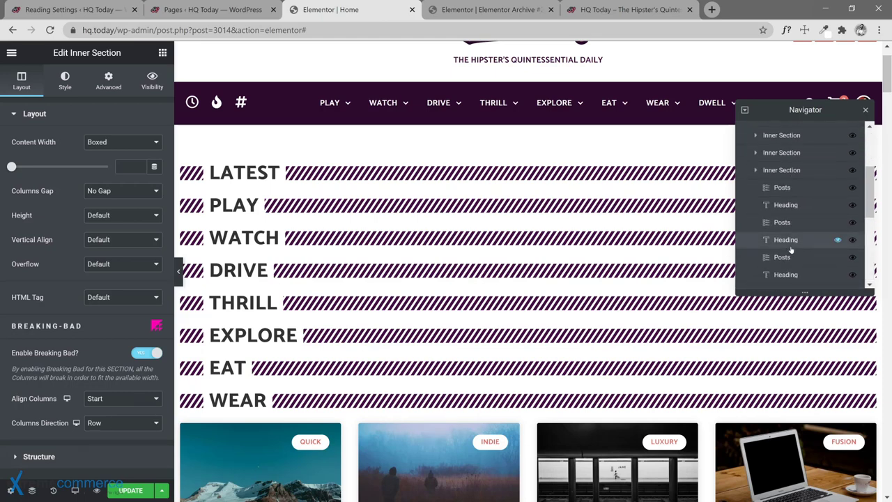
scroll(775, 265, "down", 5)
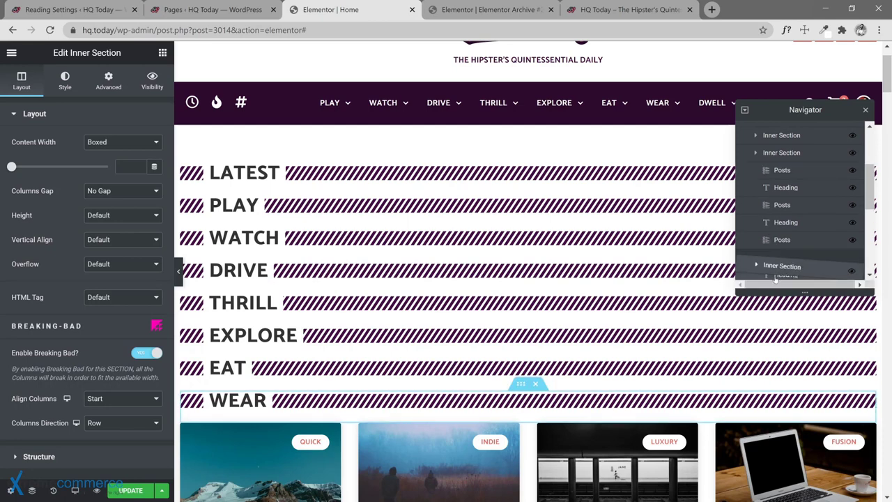
left_click_drag(779, 275, 803, 203)
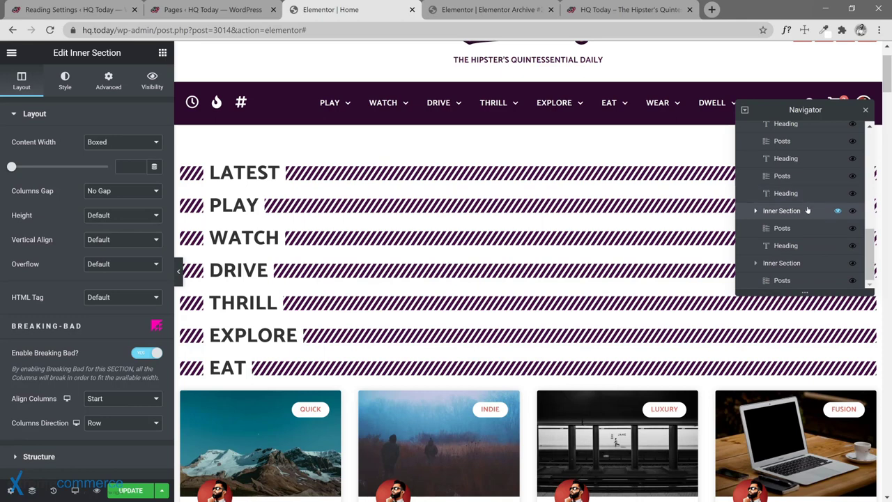
scroll(805, 210, "down", 1)
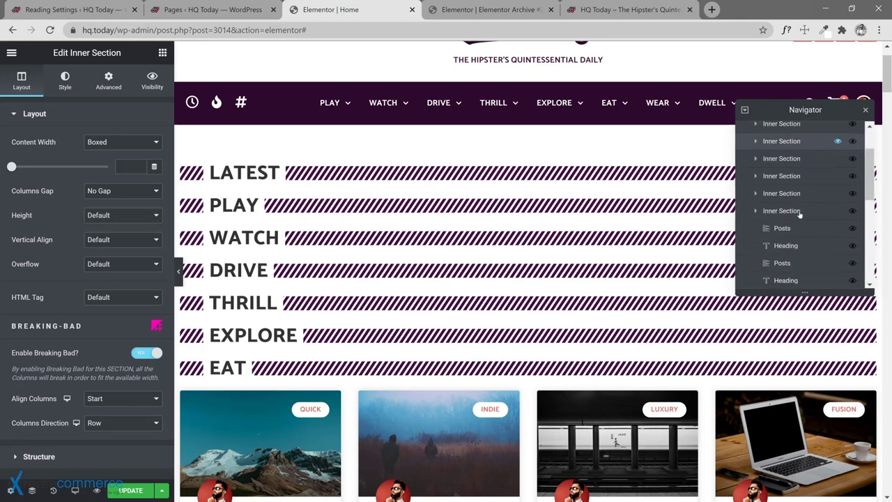
left_click_drag(792, 209, 813, 173)
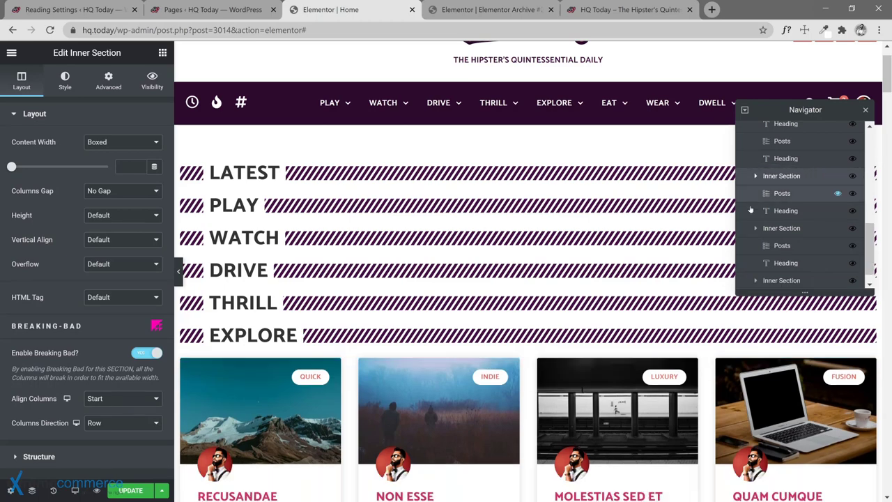
Step: Check down the page how the moved striped titles sit against the old plain headings and their post grids
scroll(552, 277, "down", 20)
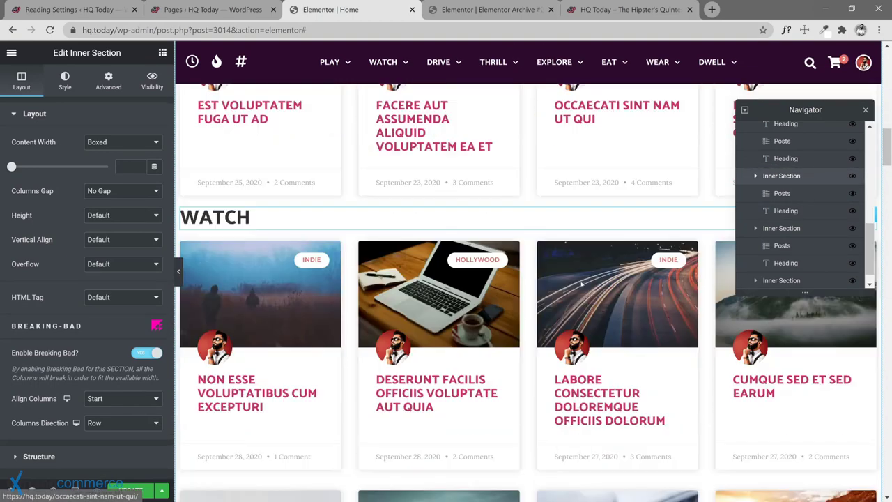
scroll(582, 282, "down", 20)
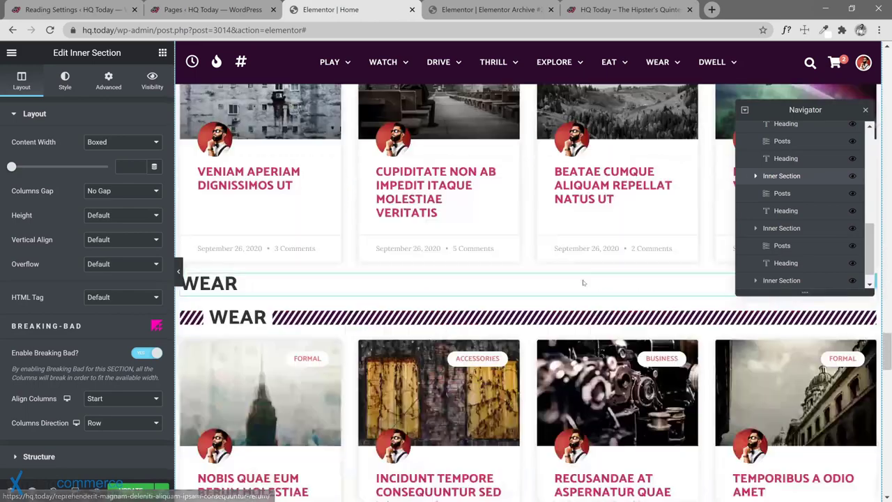
scroll(567, 295, "down", 3)
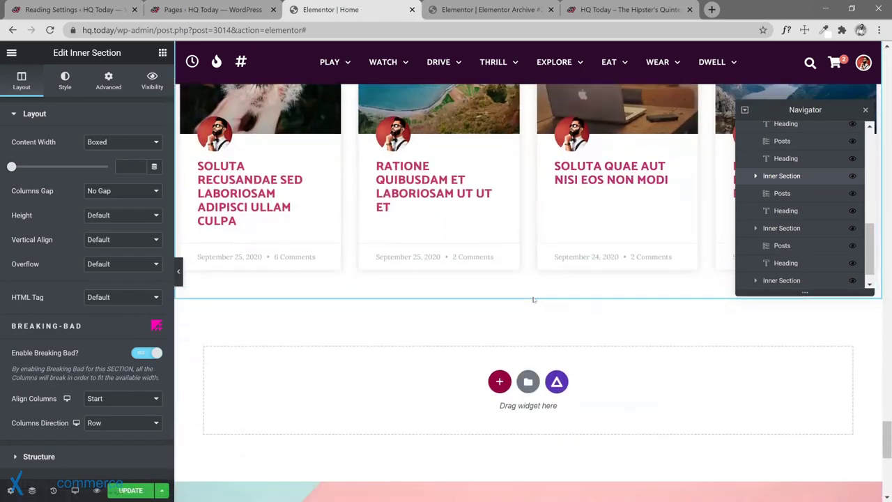
scroll(534, 298, "up", 4)
scroll(408, 256, "up", 5)
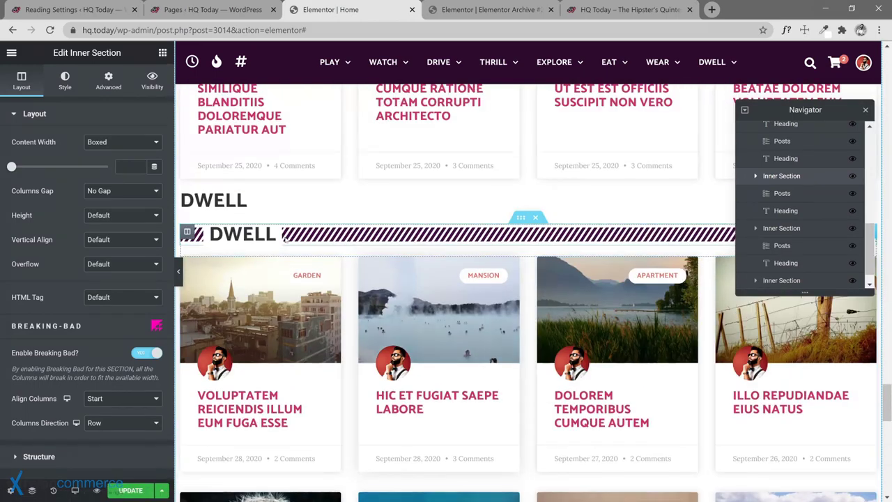
scroll(408, 257, "up", 4)
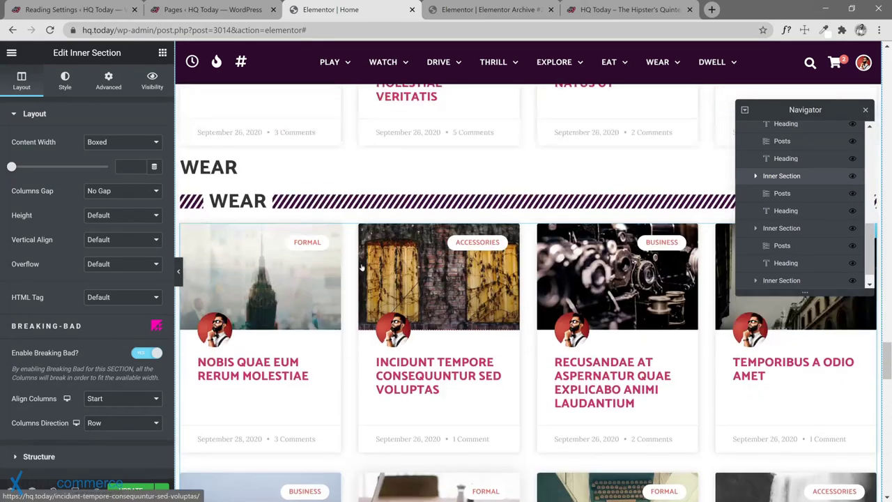
scroll(448, 235, "up", 4)
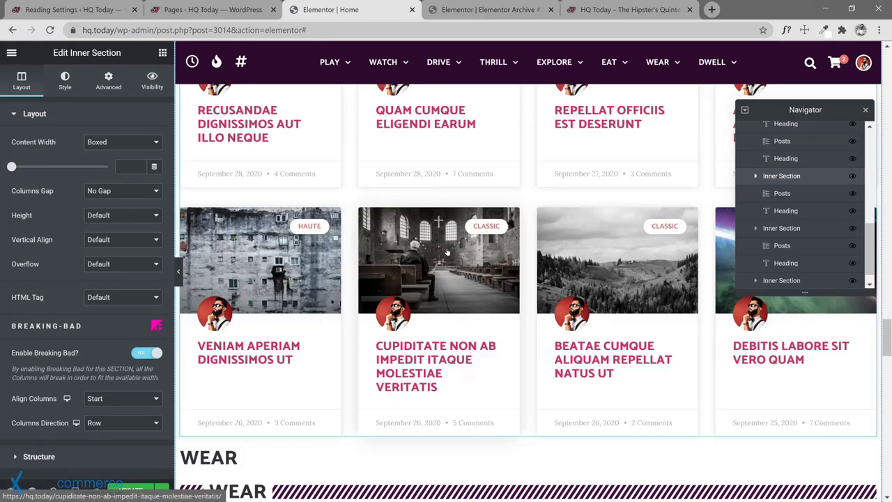
scroll(364, 219, "down", 3)
scroll(364, 219, "down", 1)
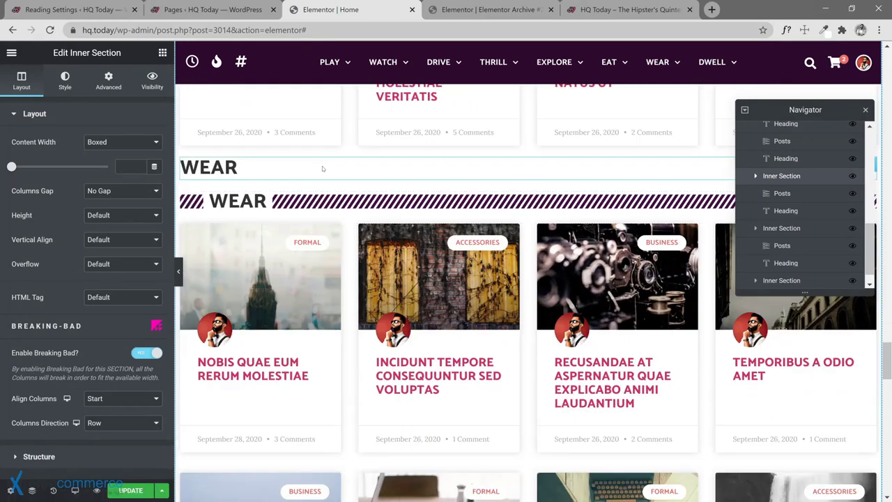
Step: Delete the old plain Wear and Dwell headings above their striped titles
right_click(322, 168)
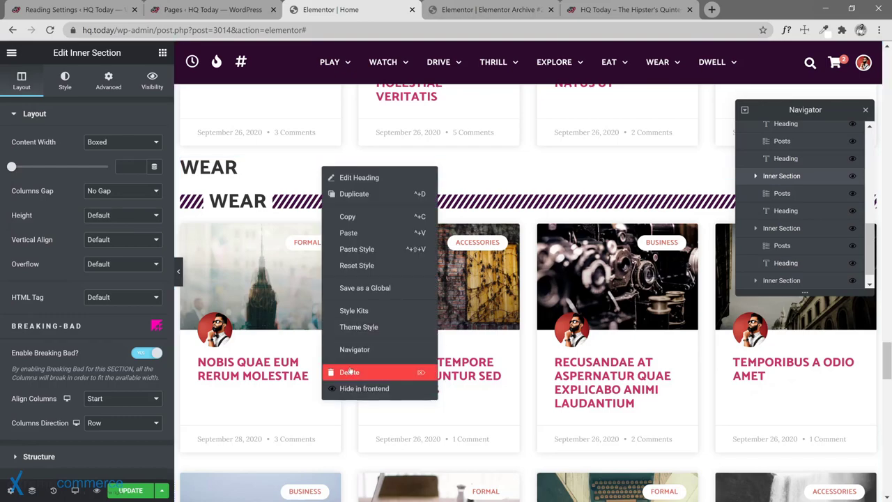
left_click(348, 370)
scroll(415, 200, "down", 6)
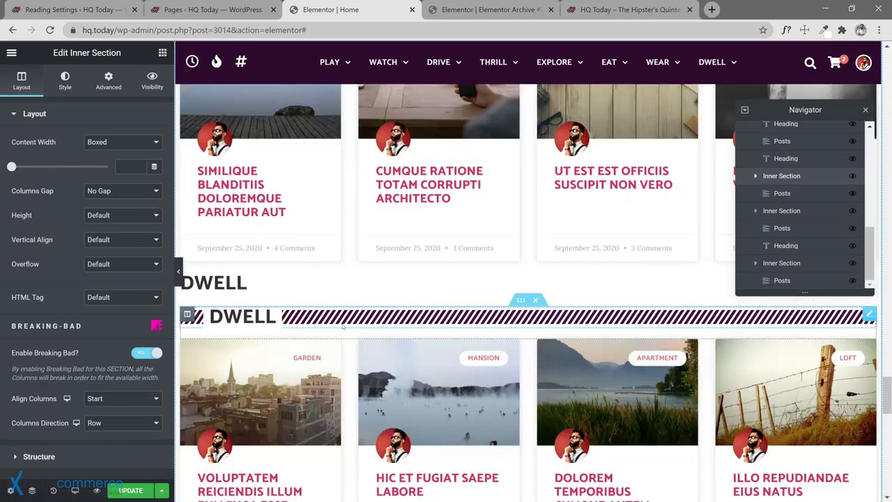
right_click(338, 286)
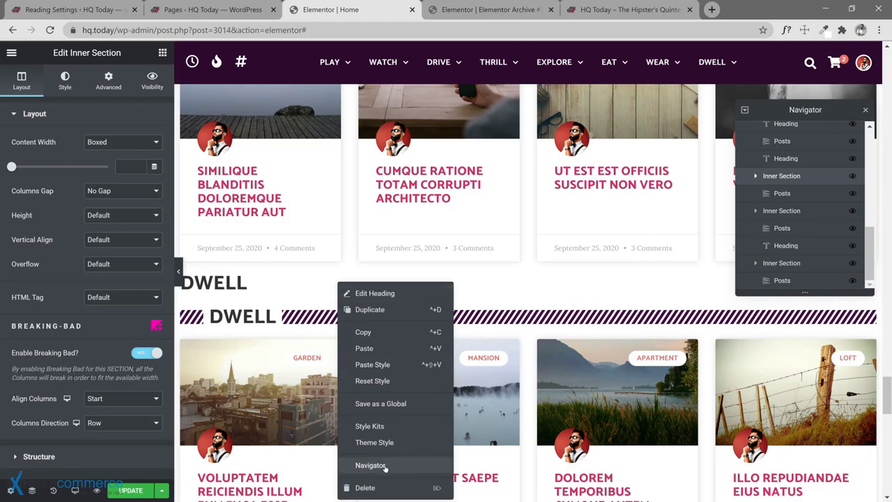
left_click(376, 487)
Step: Delete the old plain Eat heading above its striped title and the plain Explore heading above the Explore posts
scroll(436, 195, "up", 3)
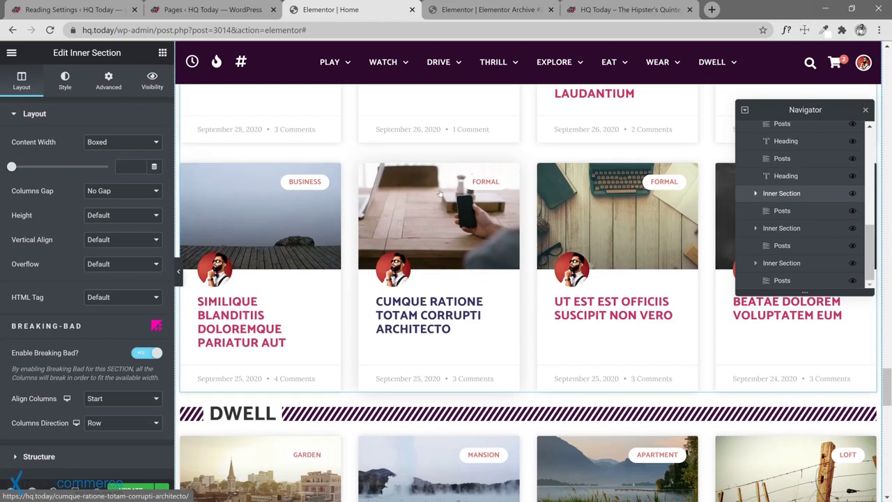
scroll(436, 194, "up", 9)
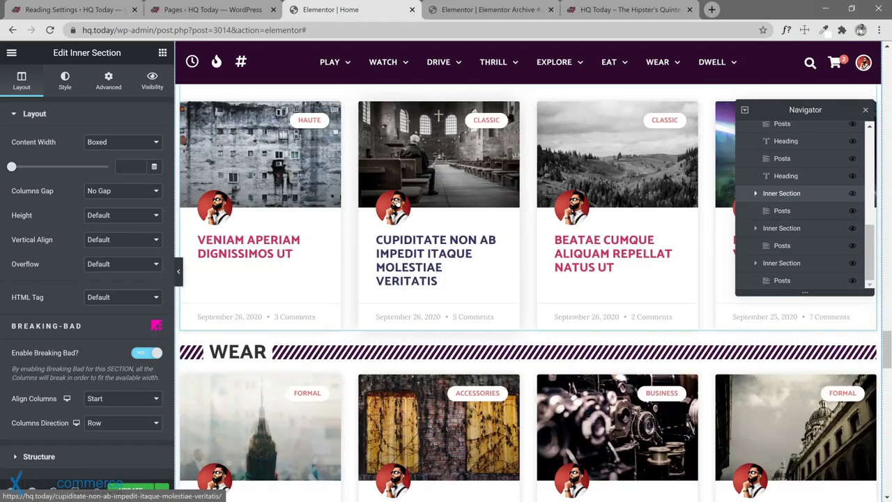
scroll(359, 239, "up", 1)
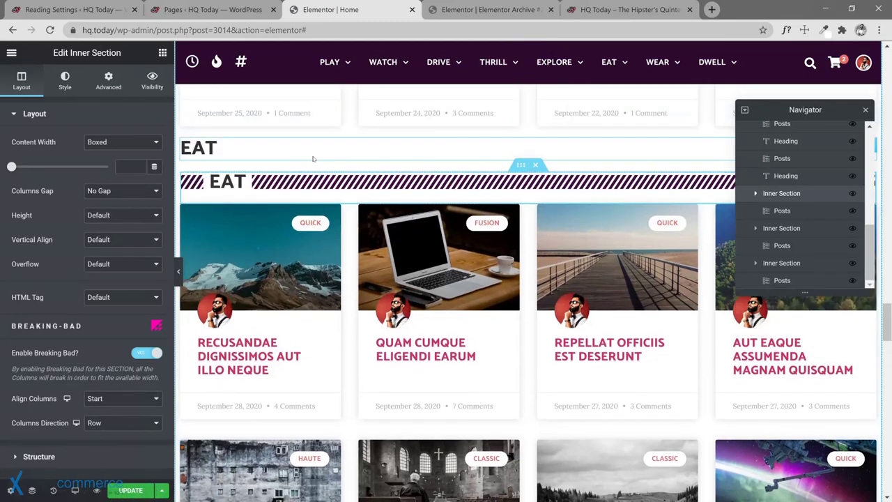
right_click(316, 154)
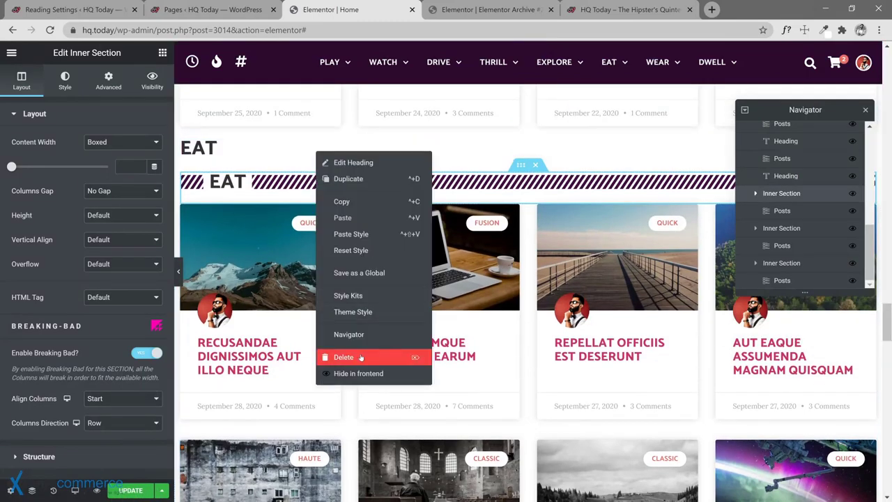
left_click(359, 354)
scroll(490, 223, "up", 12)
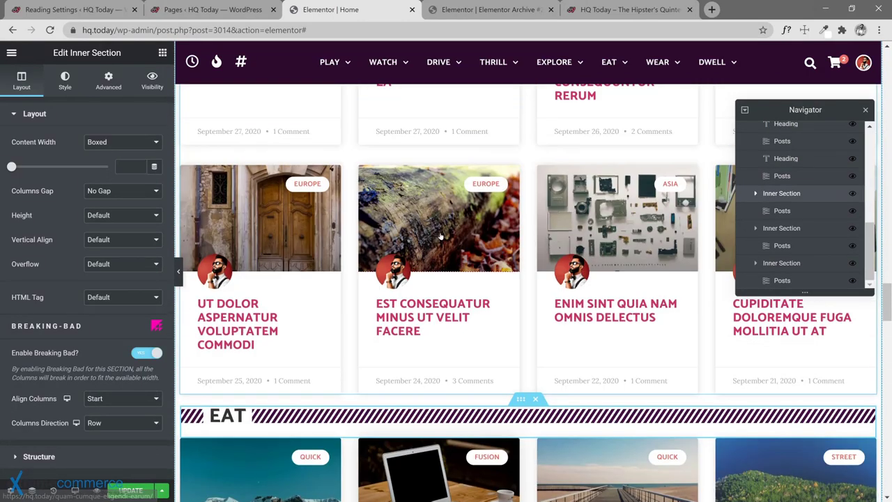
scroll(440, 235, "up", 1)
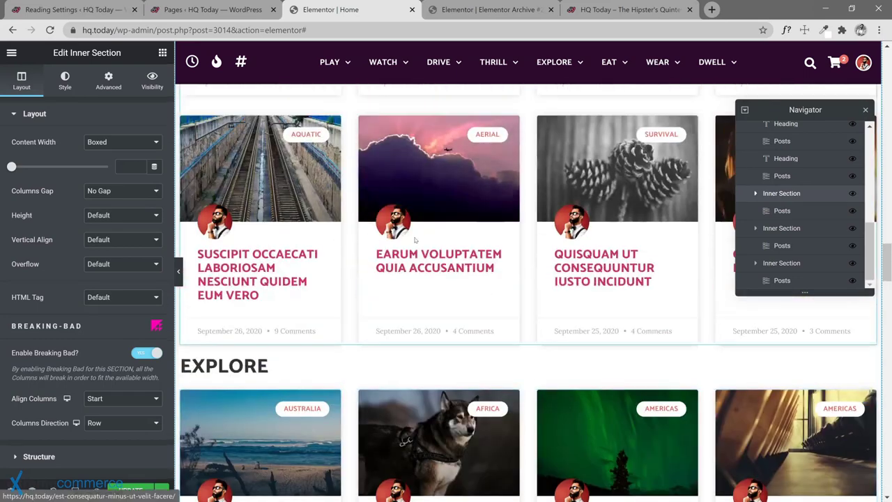
right_click(340, 369)
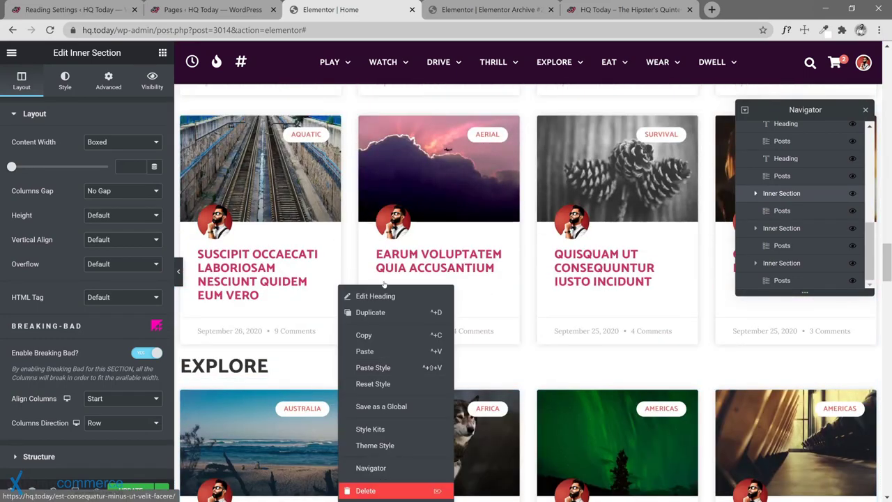
key("Delete")
Step: Delete the plain Thrill and Drive headings above their post grids
scroll(383, 256, "up", 7)
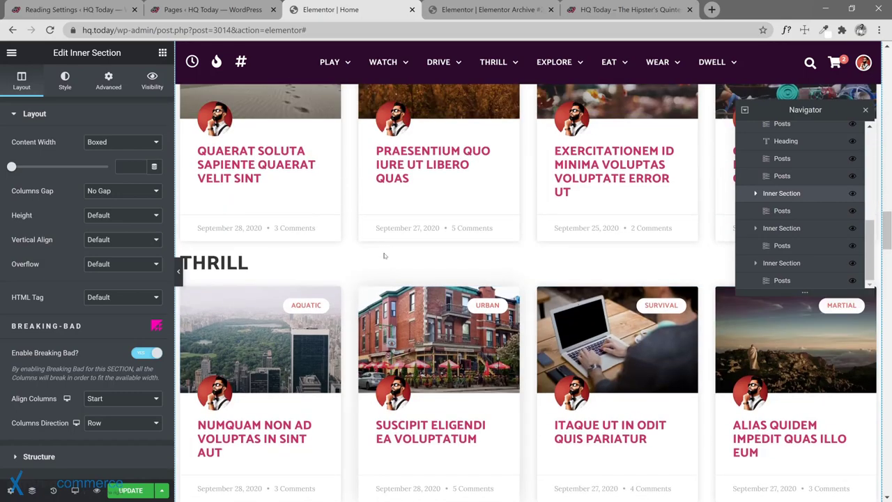
scroll(376, 264, "up", 2)
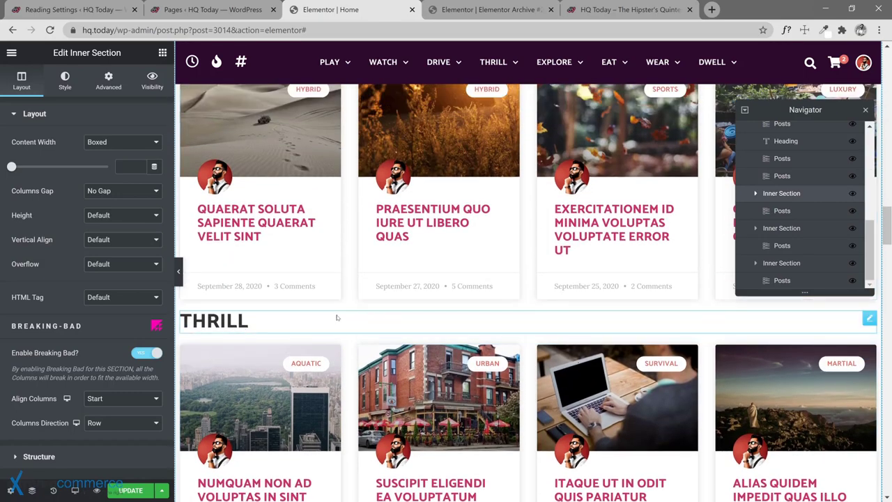
right_click(338, 318)
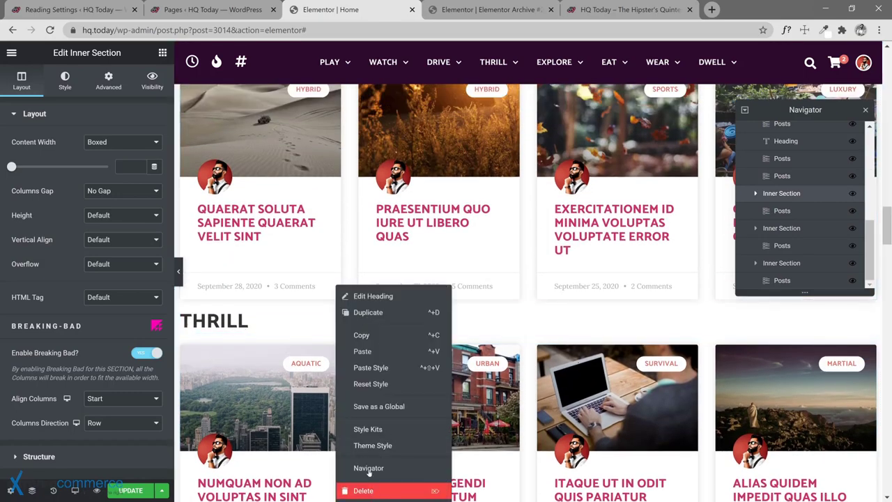
left_click(374, 491)
scroll(401, 237, "up", 5)
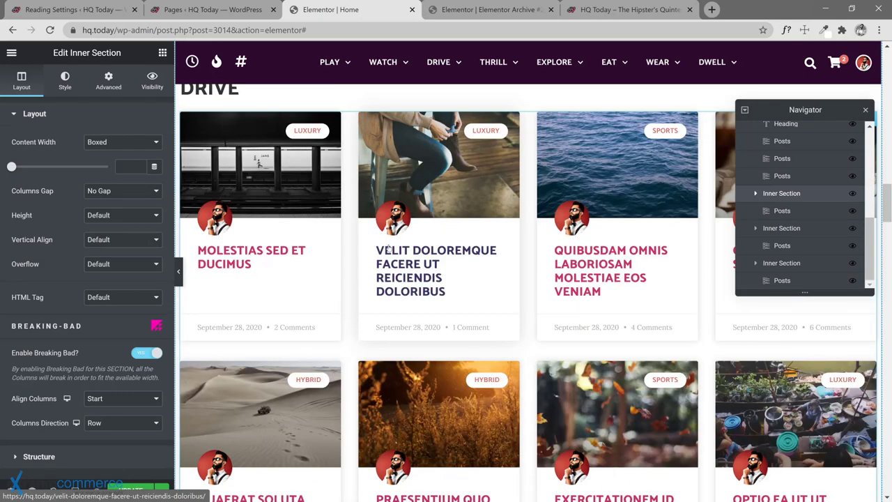
scroll(340, 166, "up", 1)
right_click(341, 150)
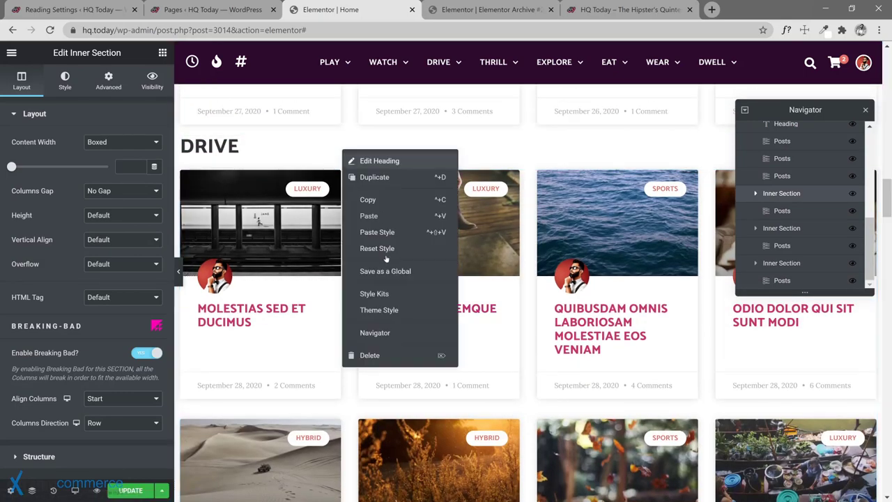
left_click(383, 356)
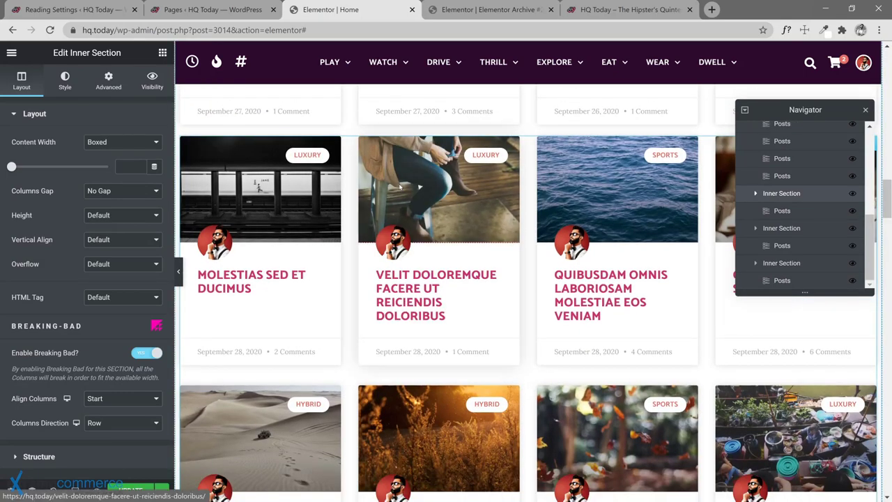
Step: Delete the plain Watch heading above the Watch posts
scroll(376, 209, "up", 5)
scroll(348, 203, "up", 2)
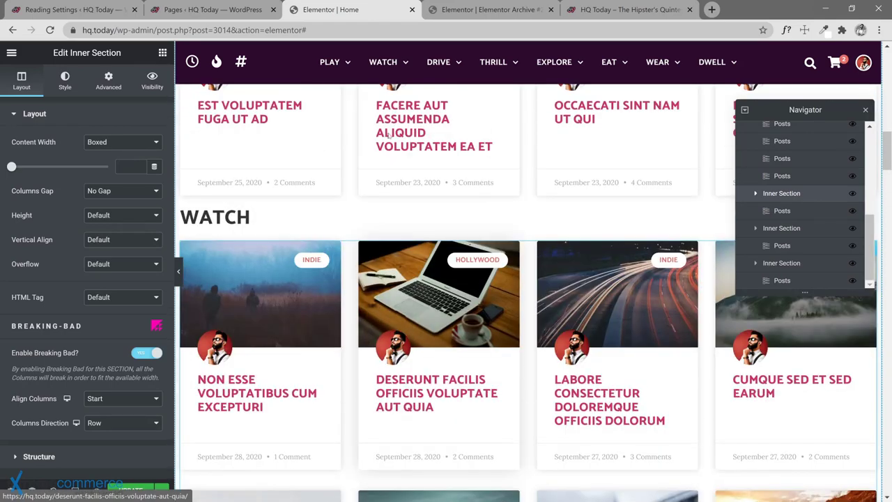
right_click(314, 217)
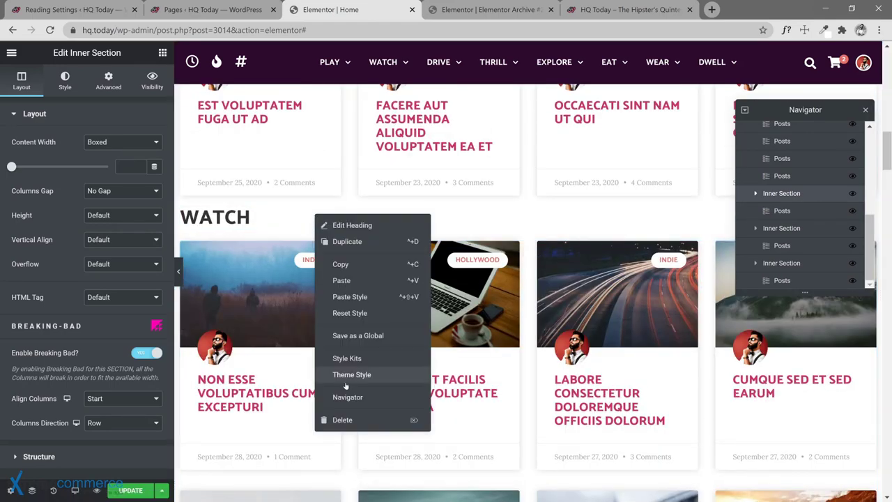
left_click(342, 419)
Step: Move the striped Explore title's inner section down the page structure to directly above the fourth-to-last Posts widget
scroll(398, 222, "up", 6)
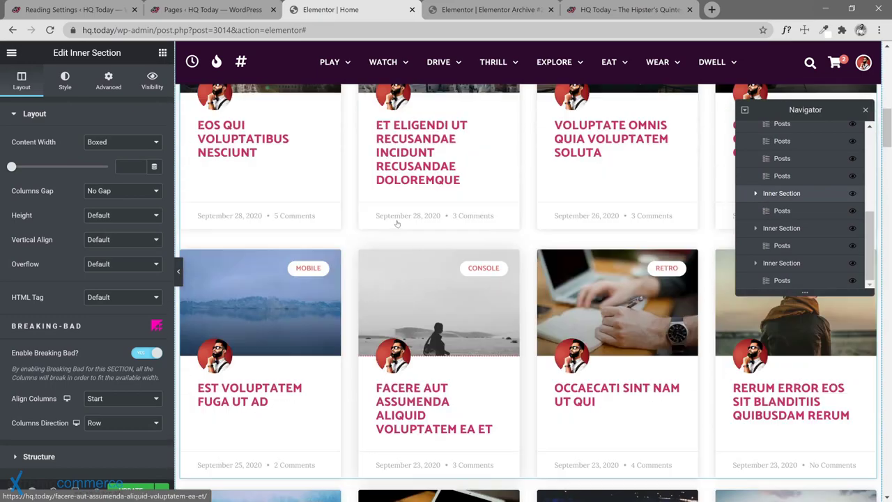
scroll(399, 222, "up", 5)
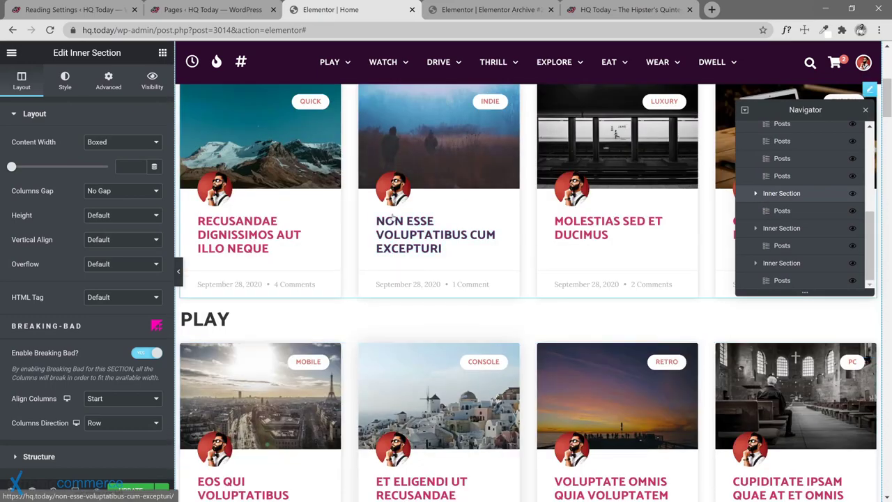
scroll(392, 219, "up", 3)
scroll(810, 211, "up", 2)
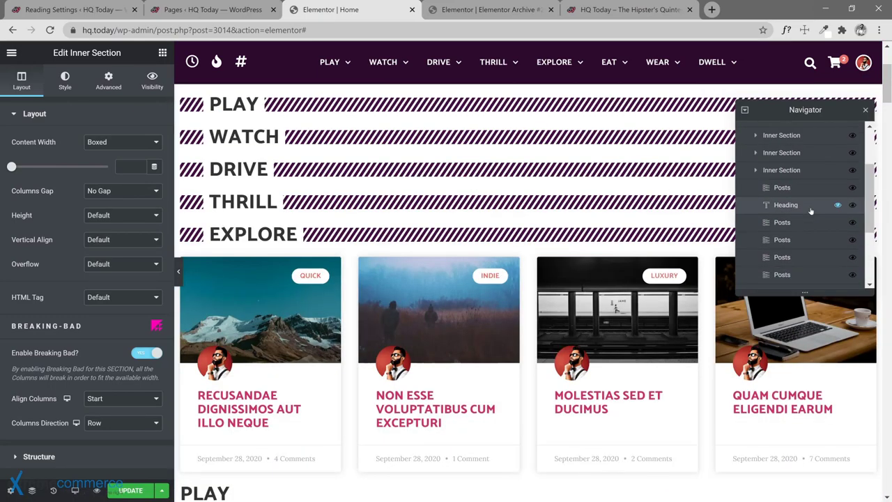
scroll(810, 211, "down", 2)
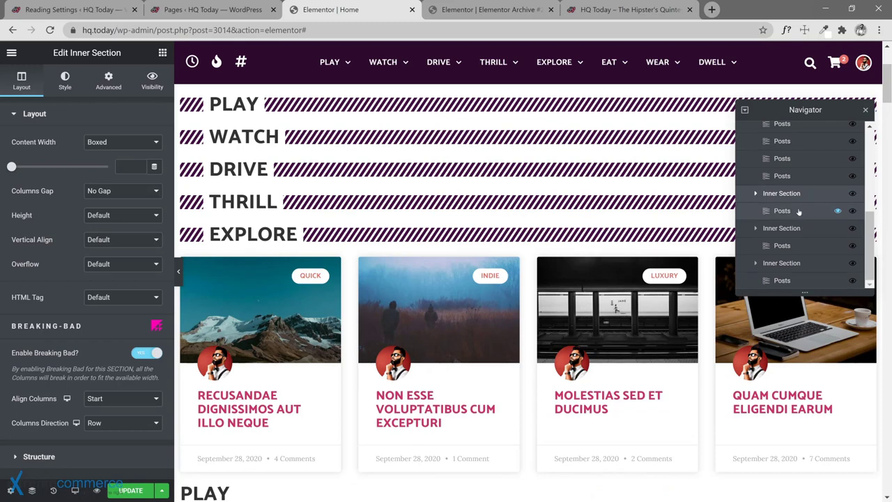
scroll(801, 174, "up", 2)
scroll(795, 167, "up", 3)
mouse_move(778, 176)
left_mouse_down()
mouse_move(777, 273)
mouse_move(785, 168)
left_mouse_up()
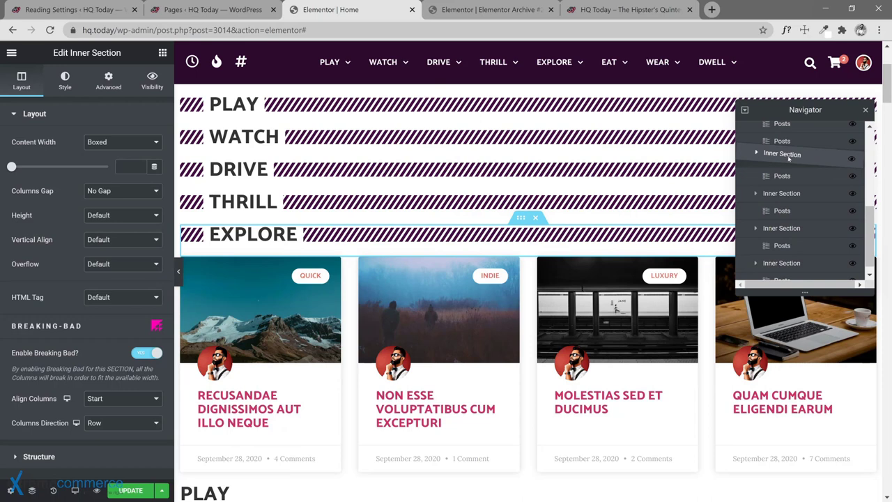
left_click_drag(784, 167, 773, 172)
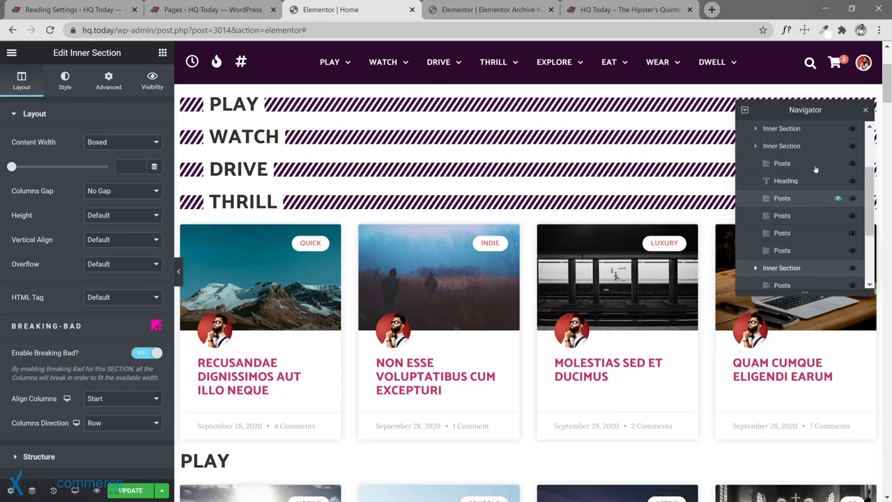
Step: Move the striped Thrill, Drive and Watch titles down the page structure, each directly above its own category's Posts widget
left_click_drag(783, 152, 781, 223)
left_click_drag(779, 144, 780, 222)
left_click_drag(777, 141, 773, 183)
Step: Move the striped Play title's inner section to directly below the plain Play heading, above the Play Posts widget
scroll(776, 181, "up", 2)
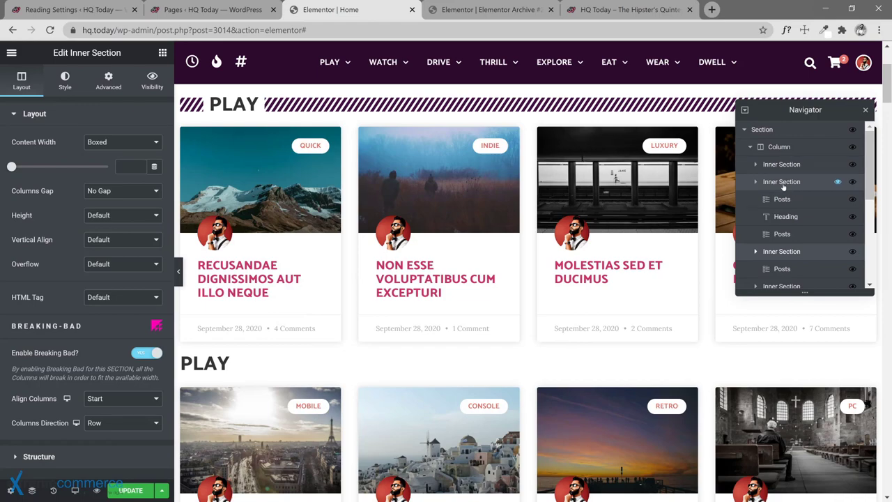
scroll(511, 209, "up", 3)
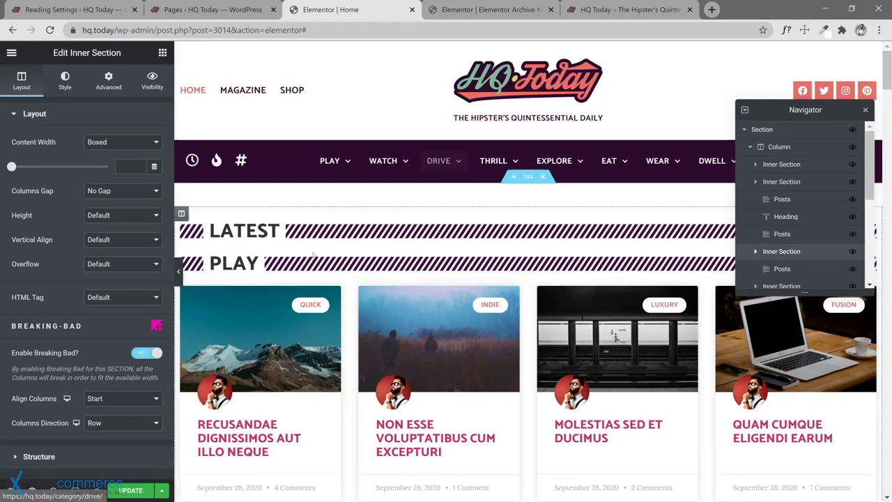
scroll(315, 263, "down", 4)
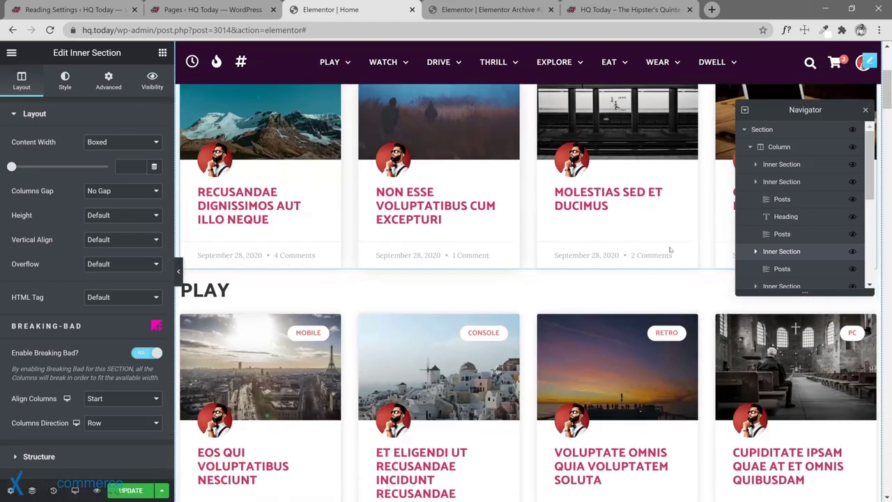
left_click_drag(781, 182, 777, 217)
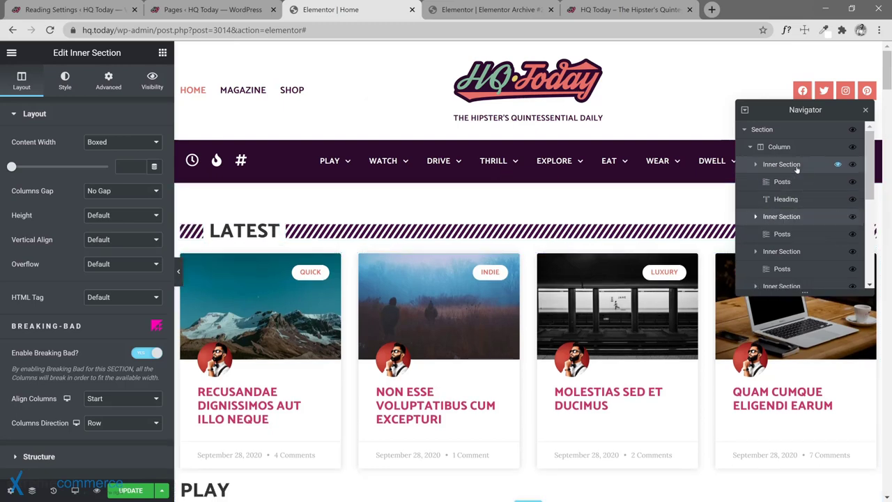
left_click(757, 165)
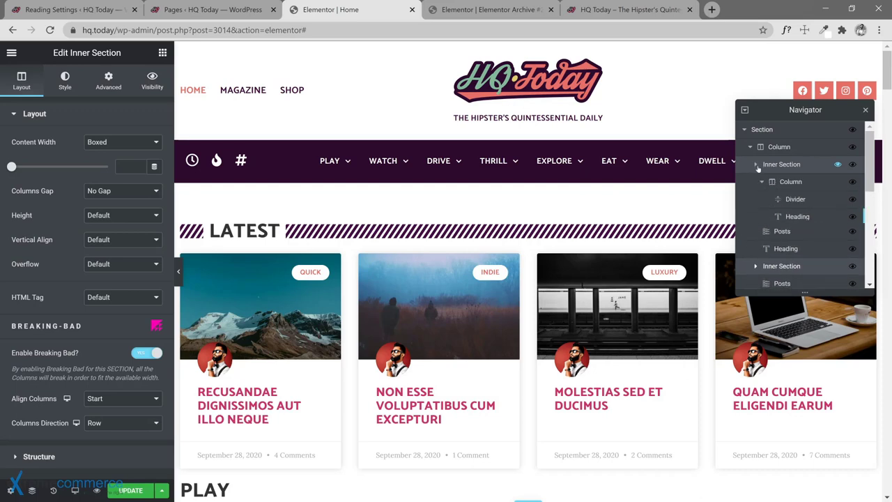
left_click(758, 165)
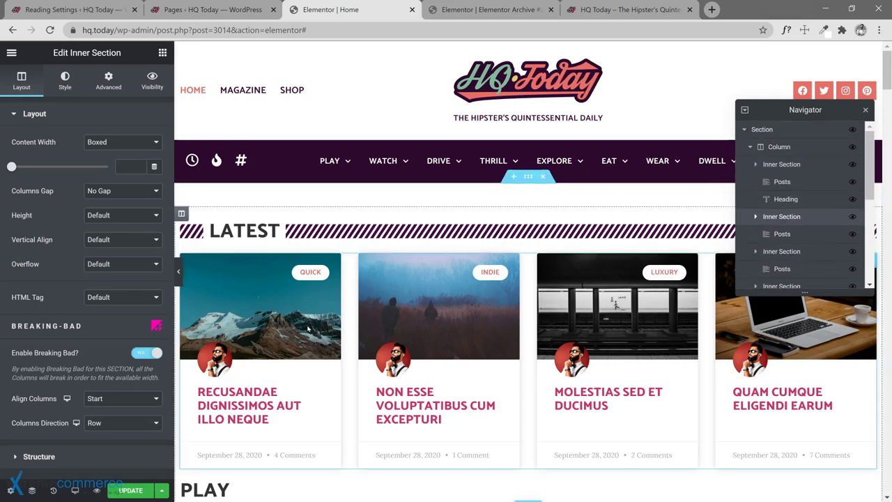
Step: Delete the plain Play heading above its striped title
scroll(309, 328, "down", 1)
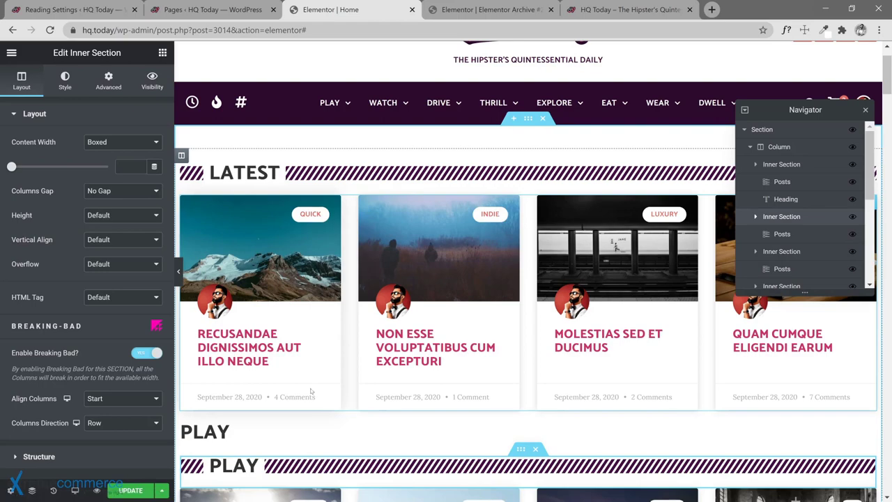
right_click(274, 434)
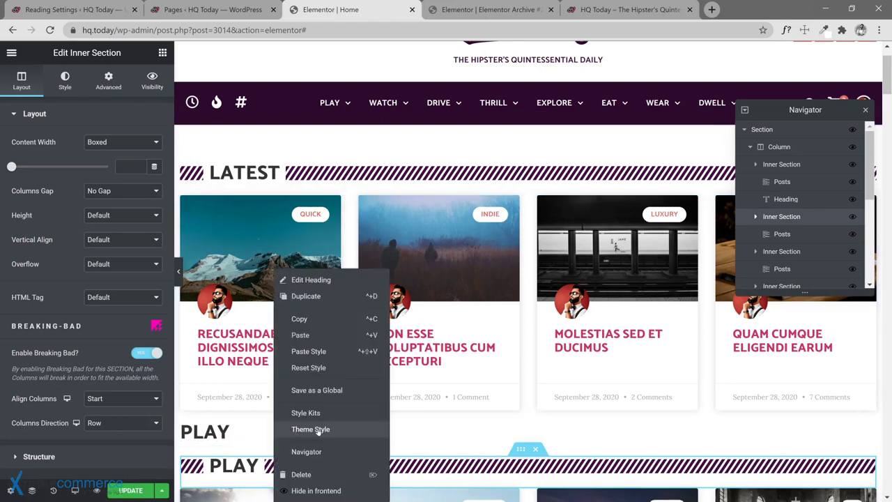
left_click(304, 474)
Step: Check the striped category titles down the whole Home page and save the page's changes
scroll(310, 227, "down", 5)
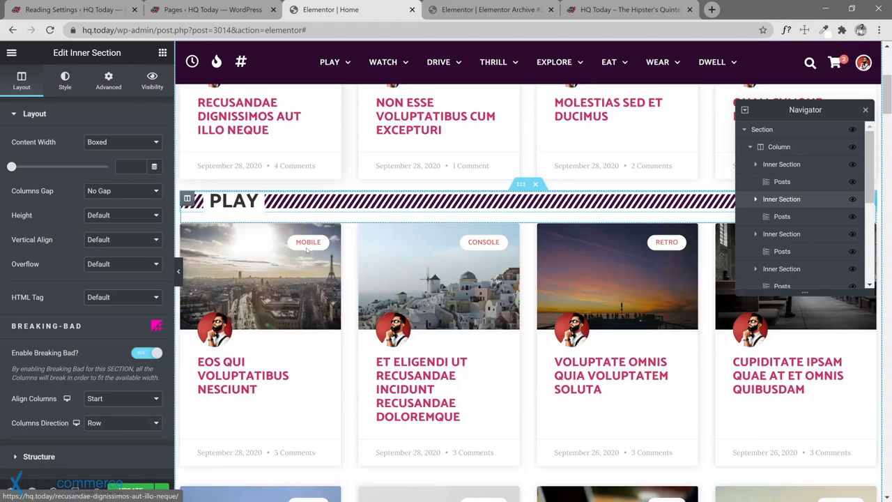
scroll(324, 239, "down", 10)
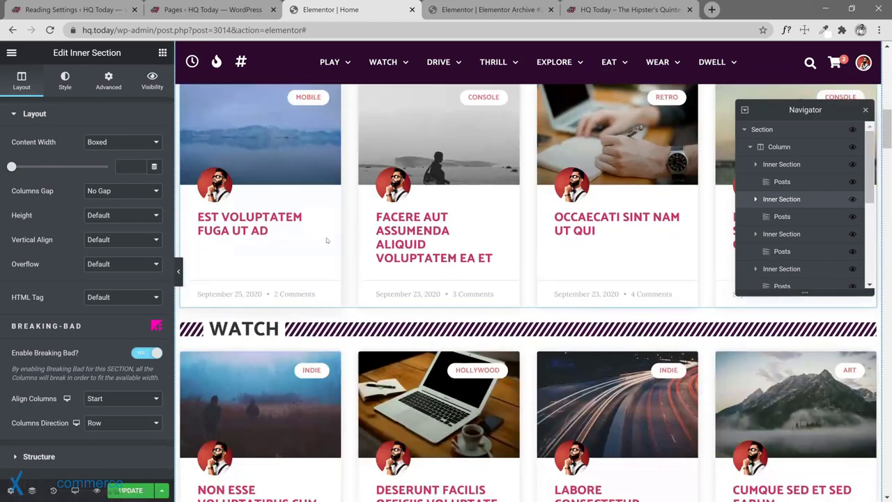
scroll(328, 240, "down", 10)
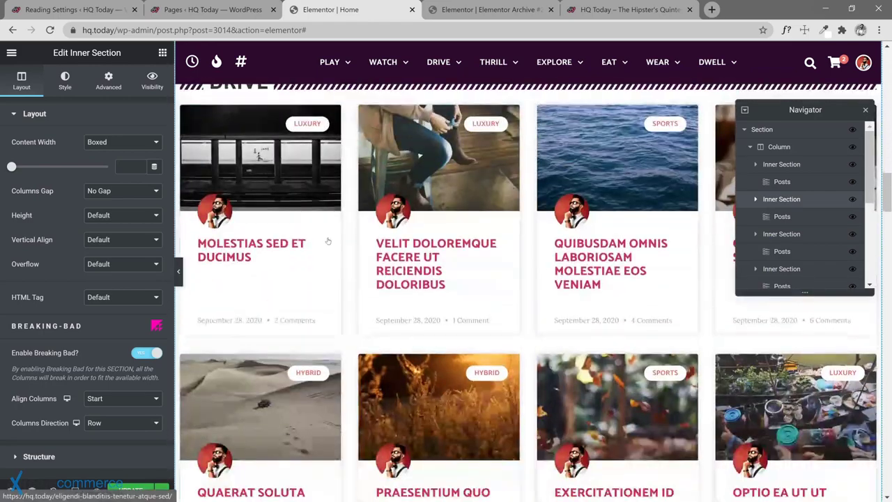
scroll(328, 241, "down", 12)
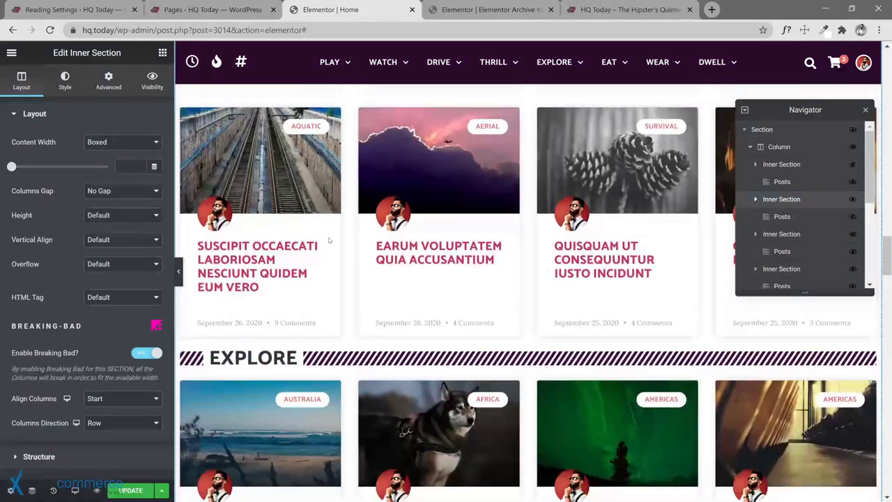
scroll(330, 240, "down", 14)
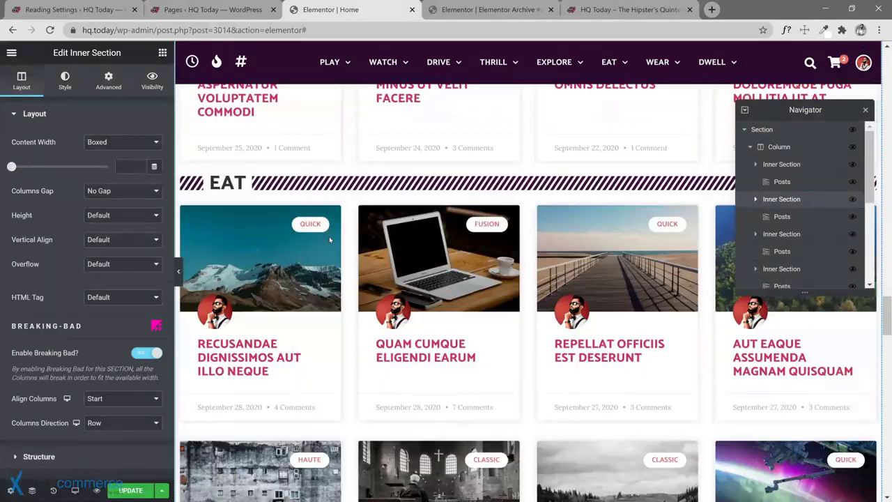
scroll(330, 241, "down", 4)
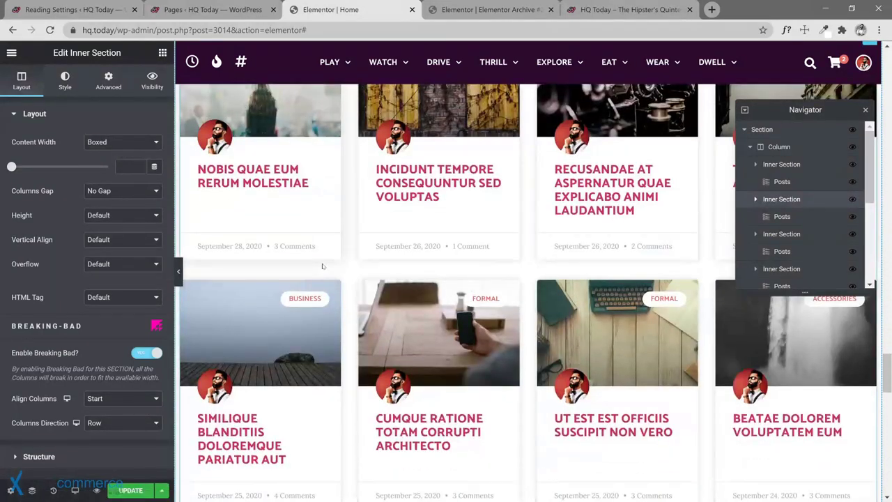
scroll(311, 288, "down", 4)
scroll(311, 288, "down", 7)
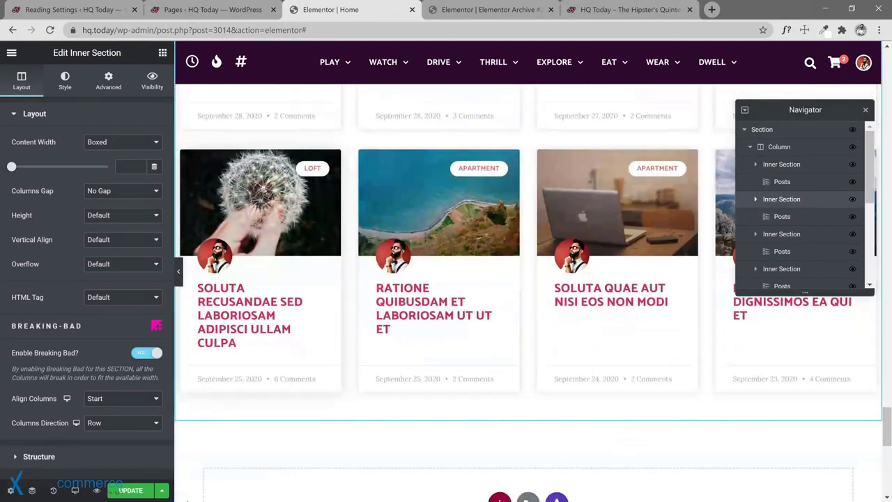
left_click(135, 490)
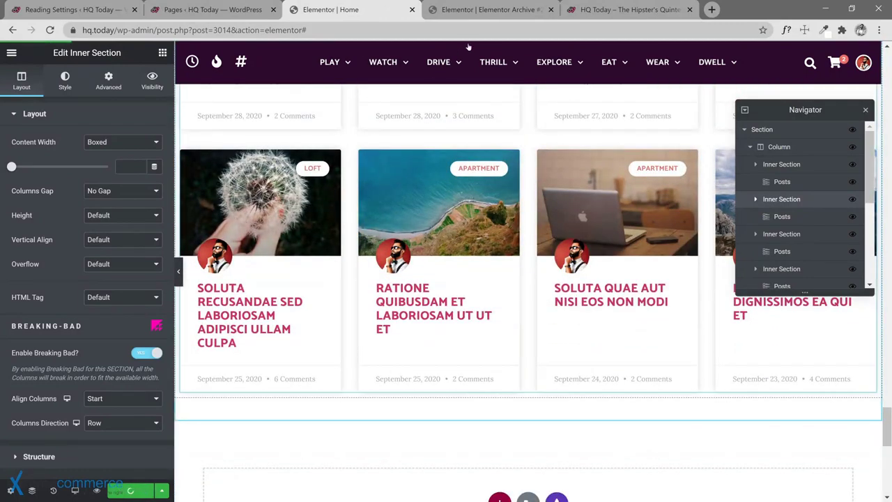
Step: Reload the live home page and examine the striped title above each category's posts, from Latest down to the newsletter section
left_click(606, 14)
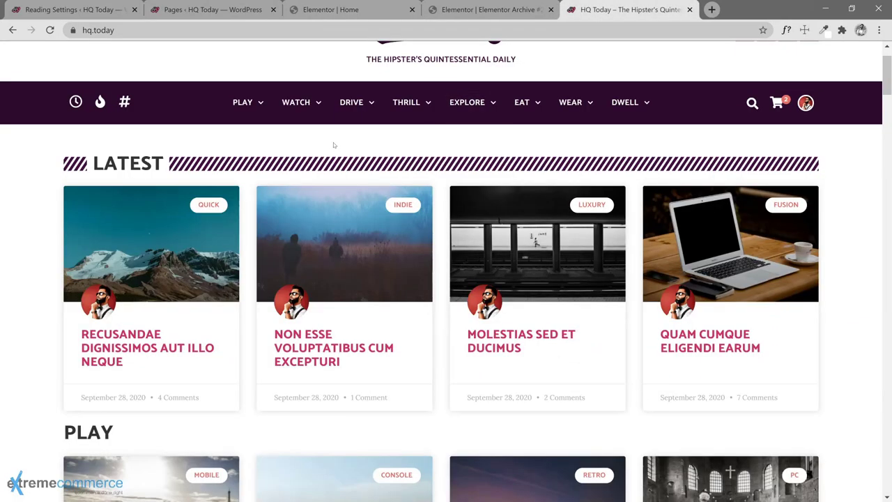
left_click(49, 30)
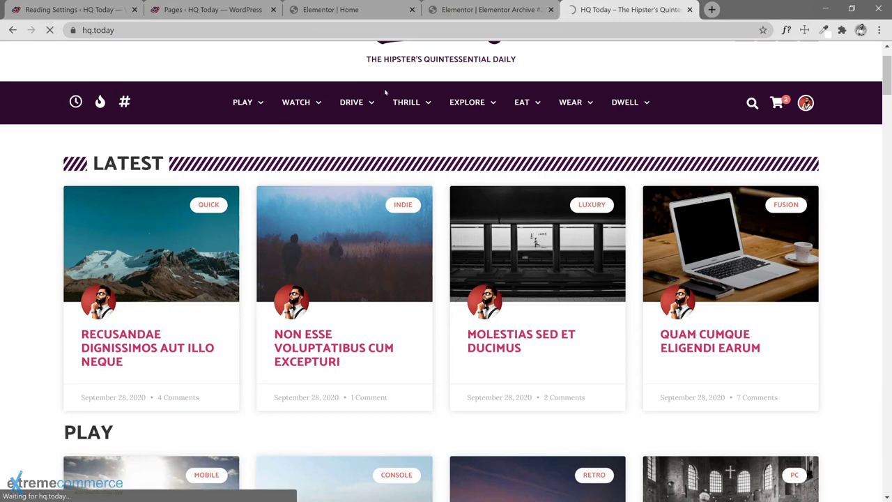
mouse_move(498, 115)
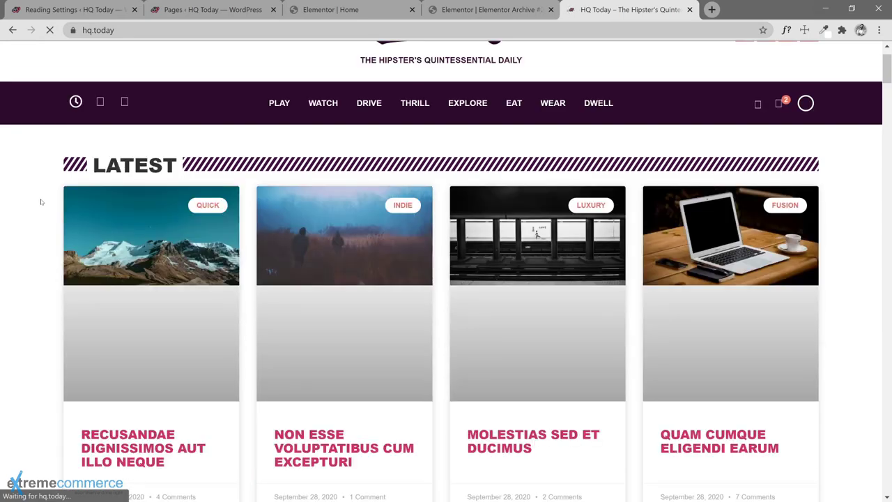
scroll(42, 198, "down", 1)
scroll(41, 202, "down", 10)
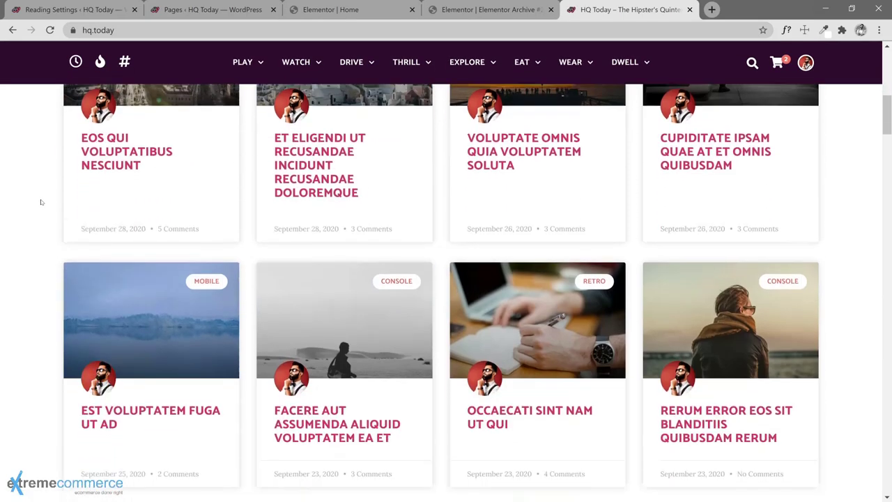
scroll(41, 202, "down", 11)
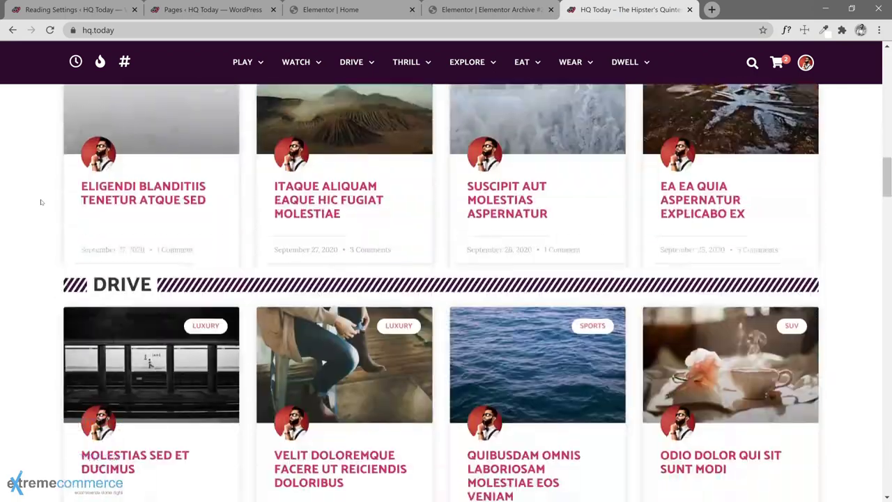
scroll(41, 202, "down", 12)
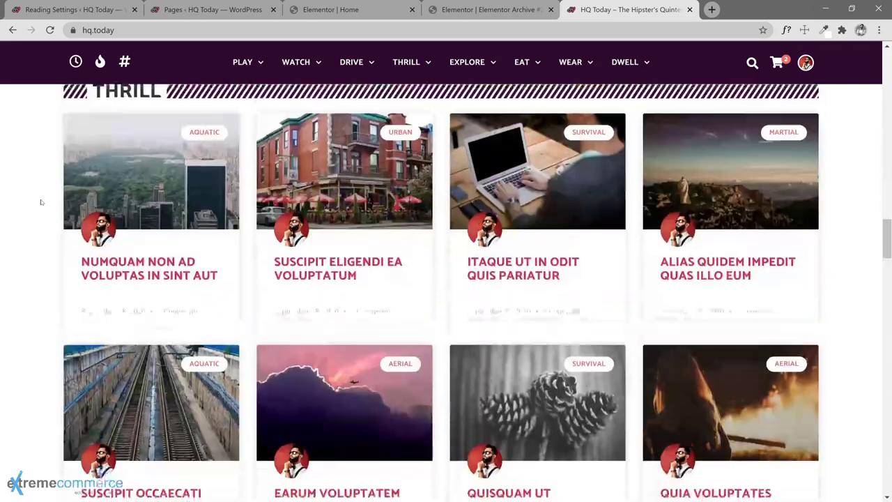
scroll(41, 202, "down", 12)
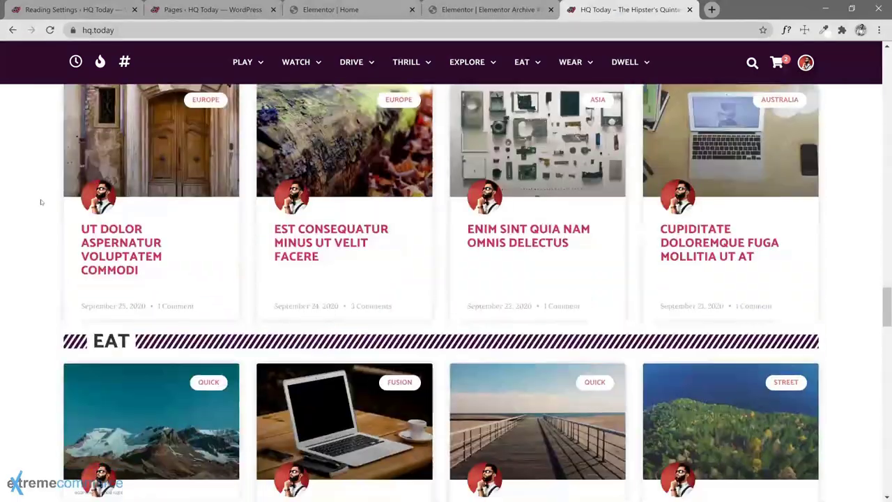
scroll(41, 202, "down", 11)
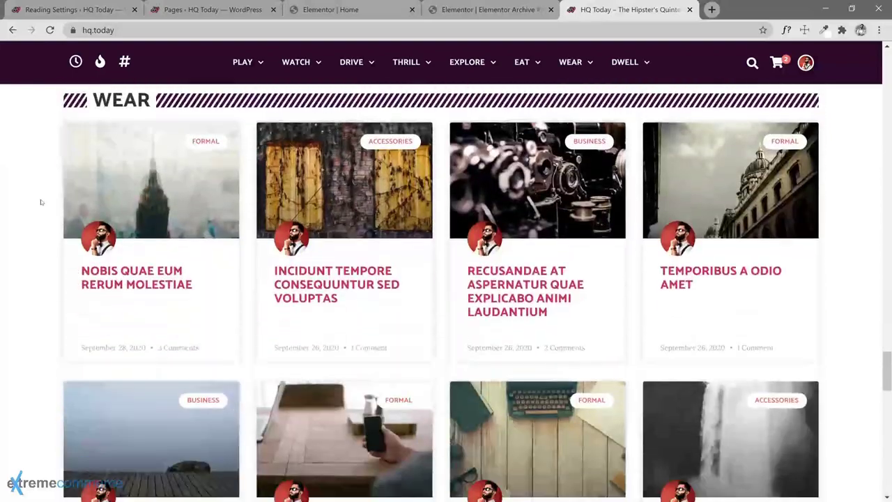
scroll(40, 202, "down", 9)
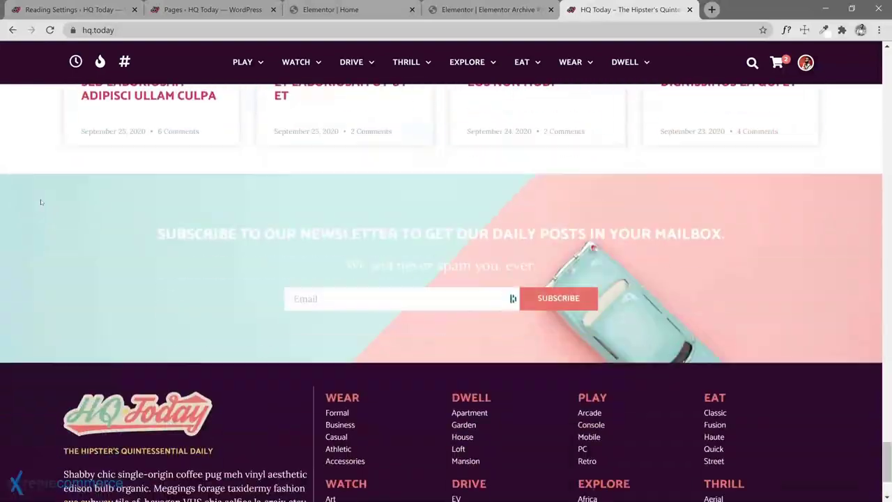
scroll(41, 202, "up", 6)
scroll(40, 202, "up", 20)
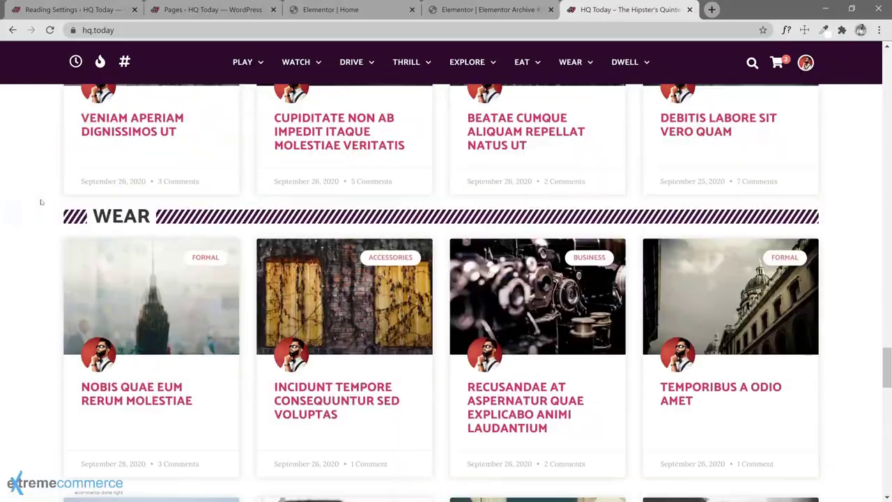
scroll(41, 202, "up", 20)
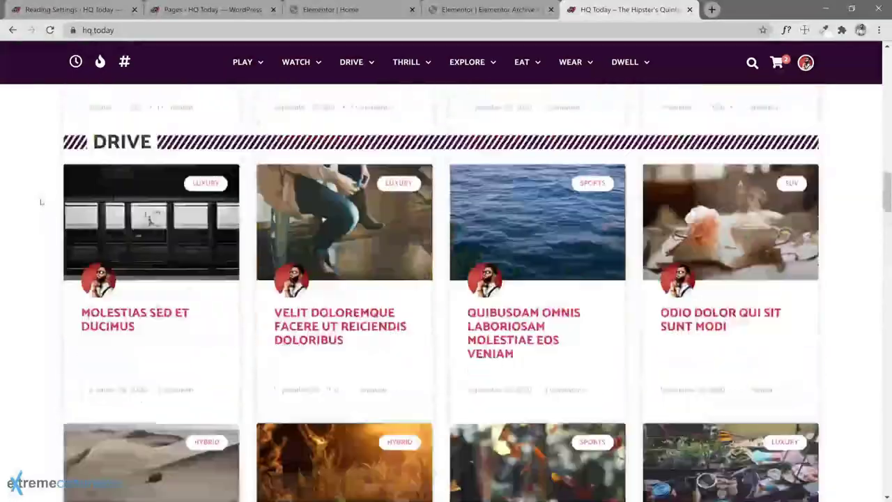
scroll(40, 202, "up", 5)
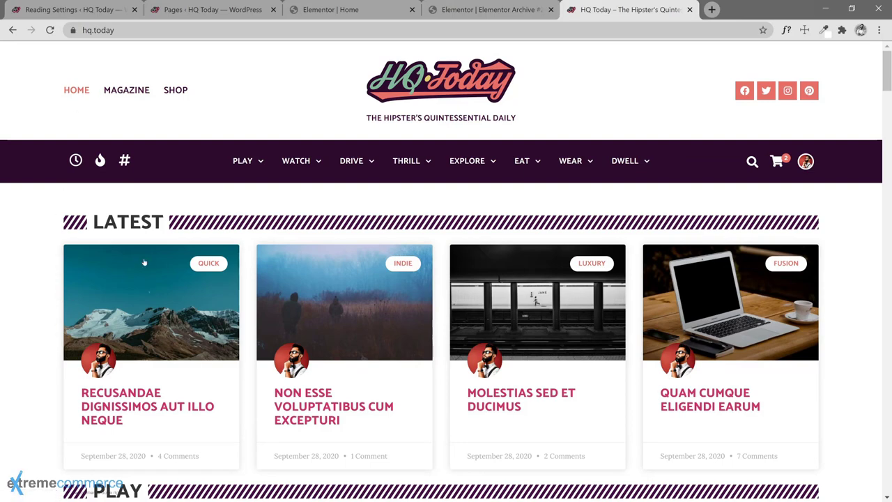
scroll(30, 333, "down", 3)
scroll(30, 333, "up", 3)
Step: Open the live Magazine page and examine its post grid down to the pagination
left_click(124, 95)
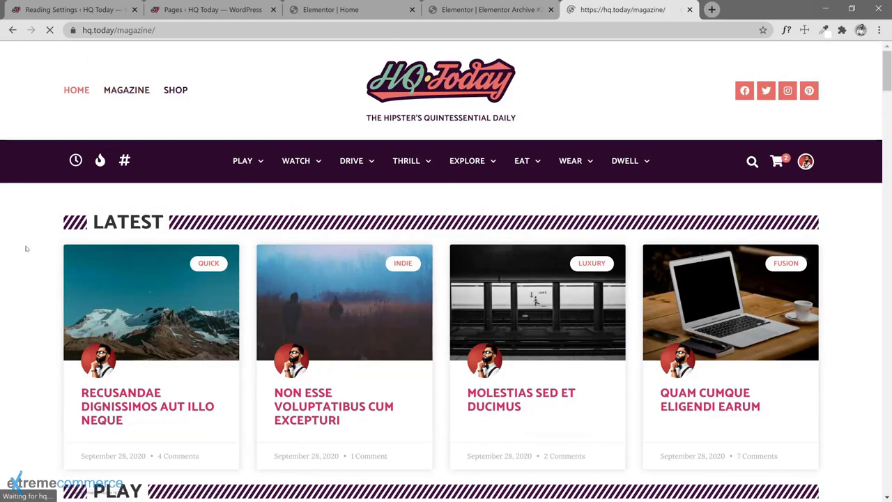
scroll(27, 265, "down", 2)
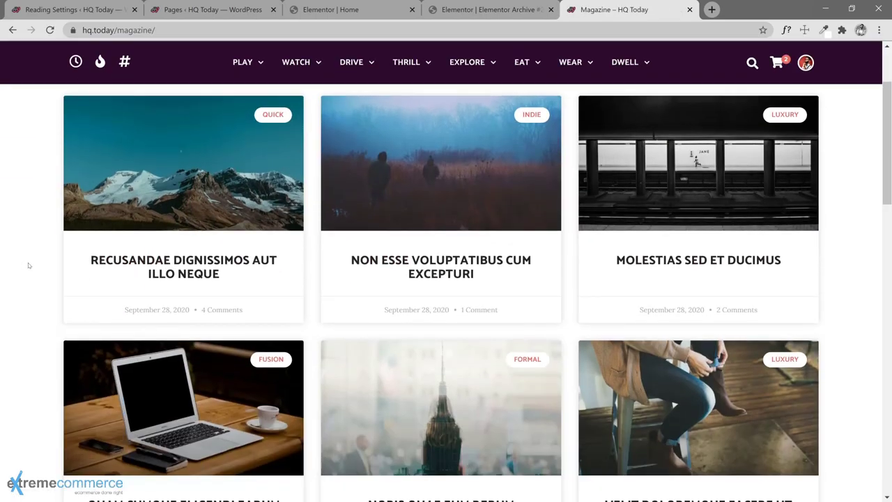
scroll(287, 230, "down", 5)
scroll(283, 300, "down", 2)
scroll(283, 300, "down", 4)
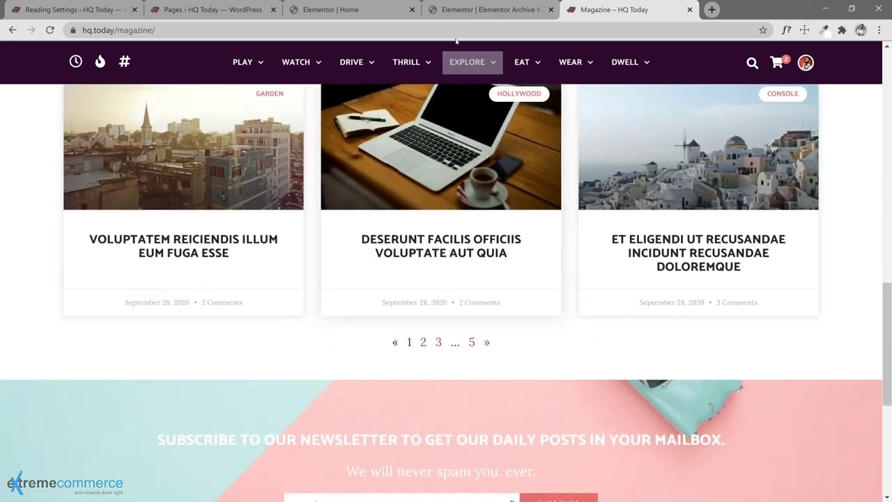
Step: Open the archive template's Archive Posts widget for editing, and check the site's Reading Settings and the Home page editor
left_click(481, 10)
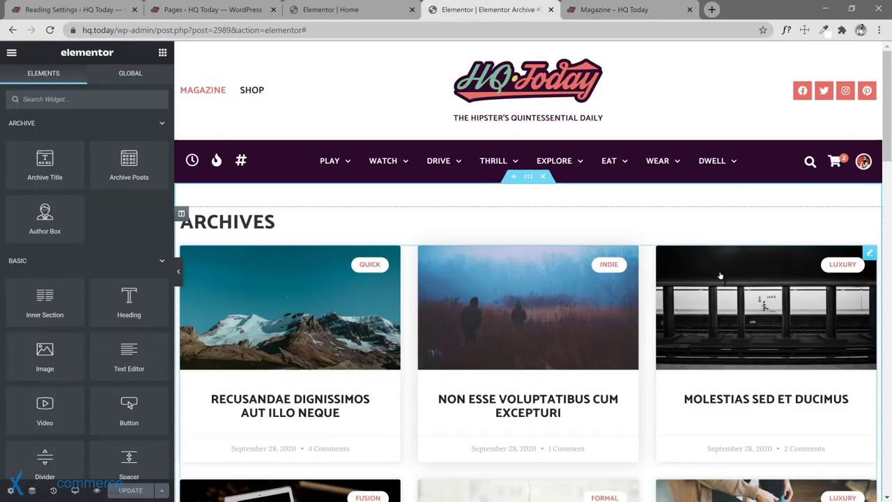
left_click(869, 252)
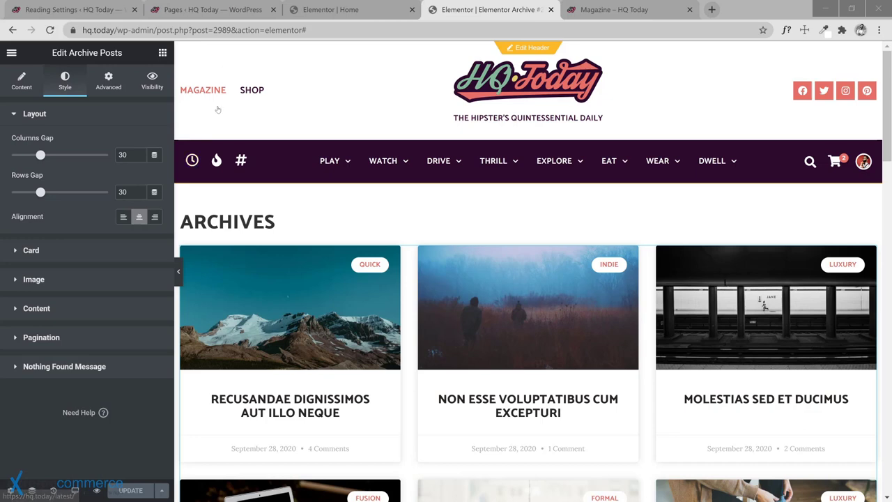
left_click(73, 9)
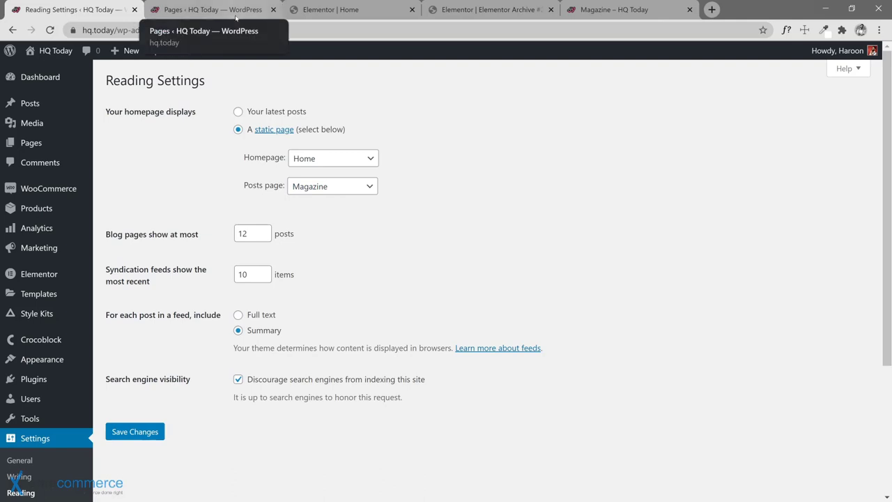
left_click(322, 11)
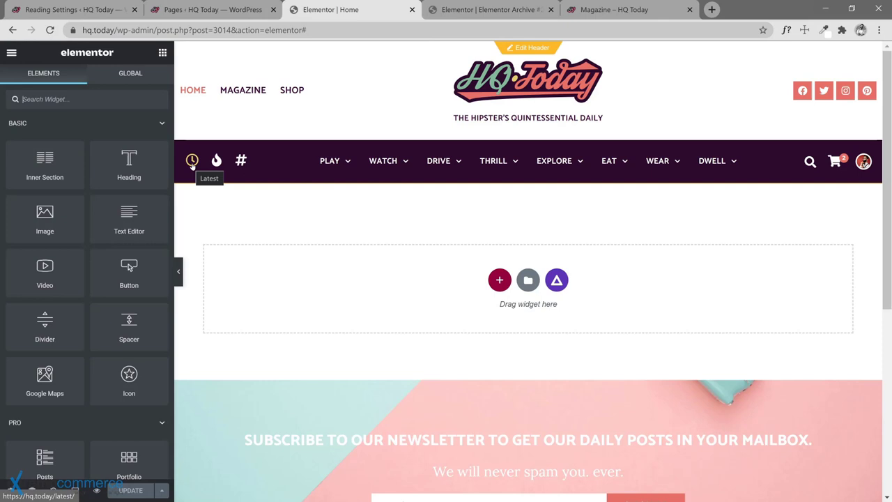
Step: In the WordPress pages list, rename the Magazine page to Latest with the slug latest and update it
left_click(188, 11)
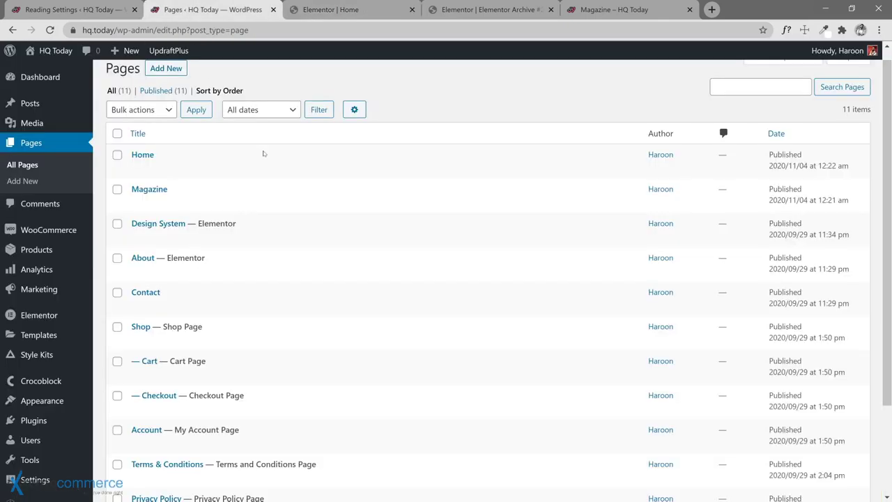
left_click(166, 203)
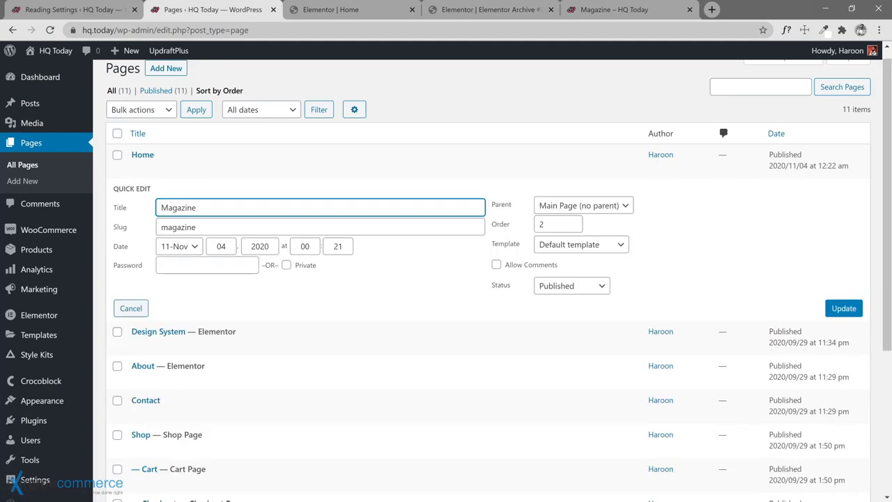
key("Tab")
key("shift+Tab")
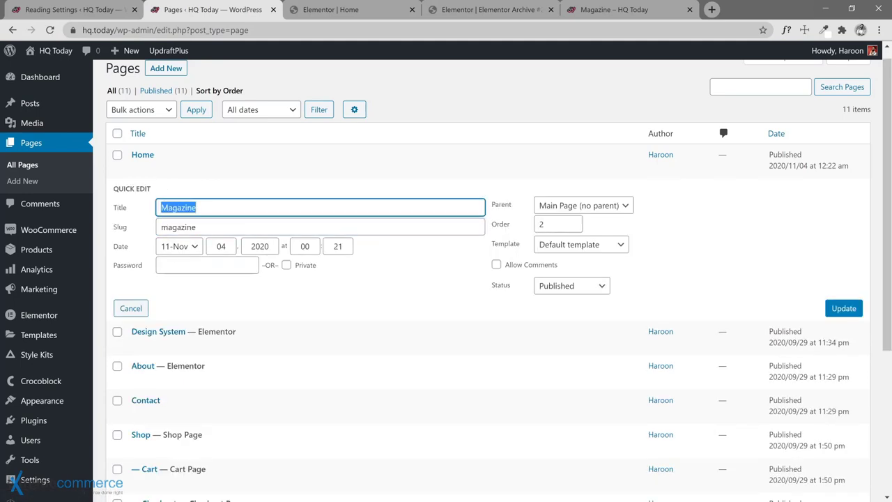
type("Latest")
key("Tab")
type("la")
left_click(120, 211)
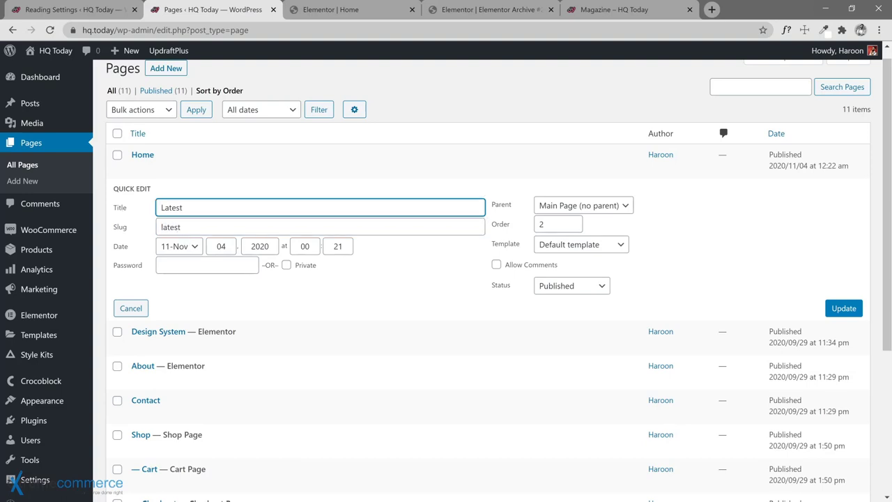
left_click(180, 226)
key("ctrl+a")
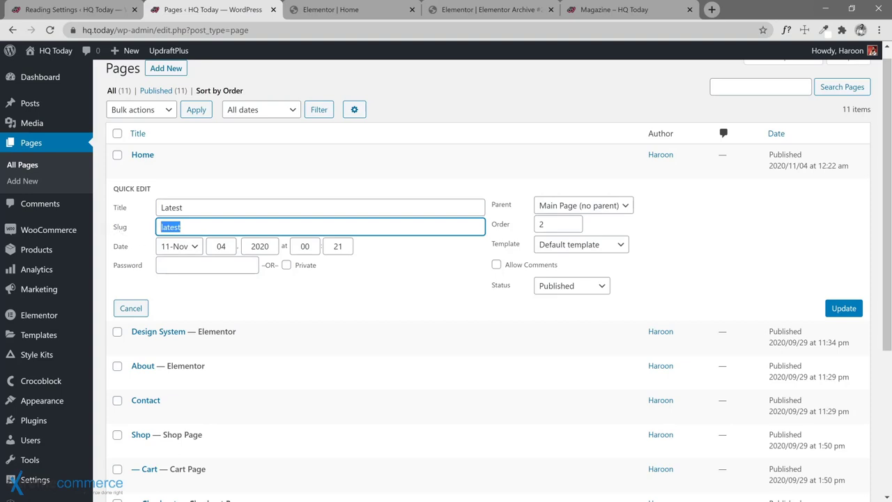
key("Right")
left_click(840, 310)
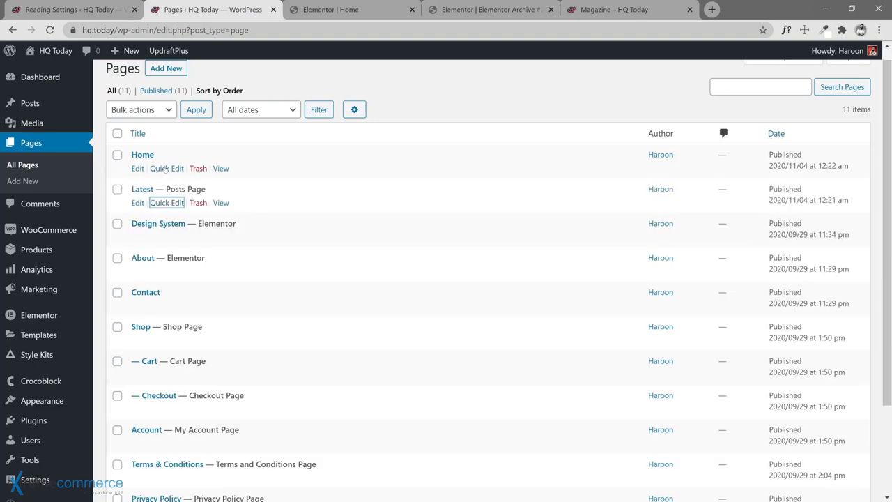
Step: Rename the Home page to Magazine with the slug magazine and update it
left_click(166, 169)
key("ctrl+a")
type("Maga")
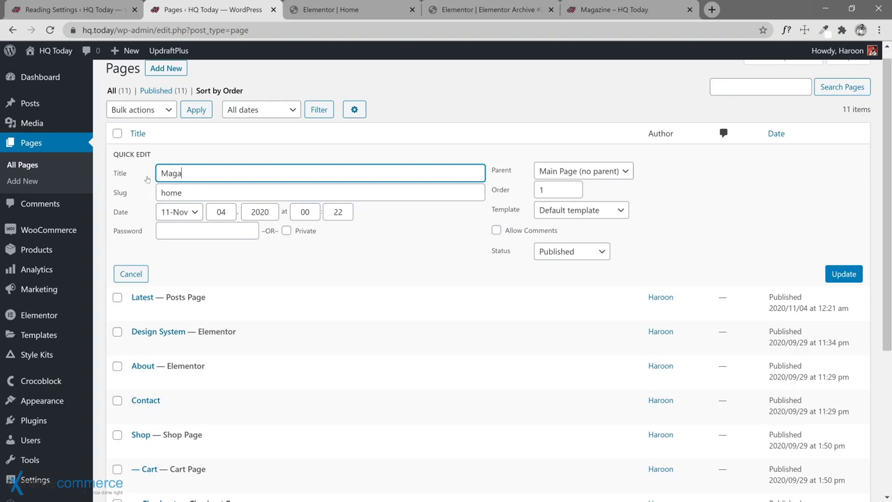
key("Tab")
type("magazine")
left_click(851, 275)
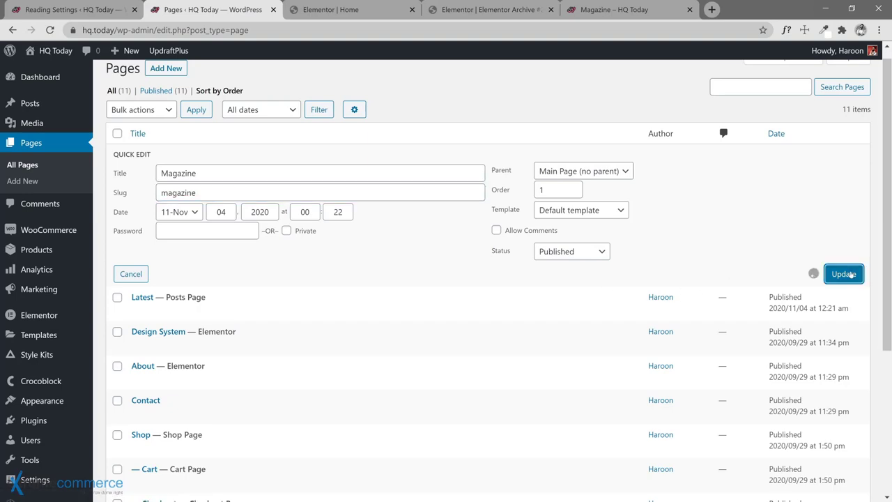
Step: Remove the Latest item from the Primary navigation menu and save the menu
mouse_move(97, 245)
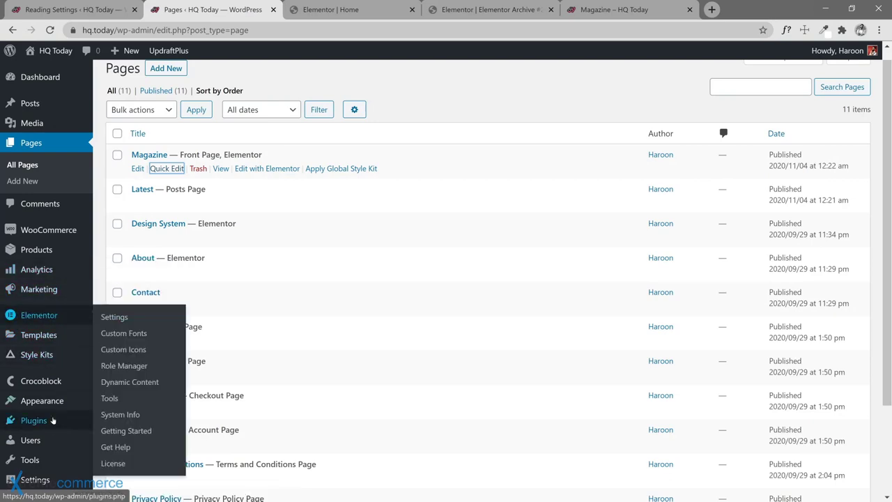
left_click(111, 436)
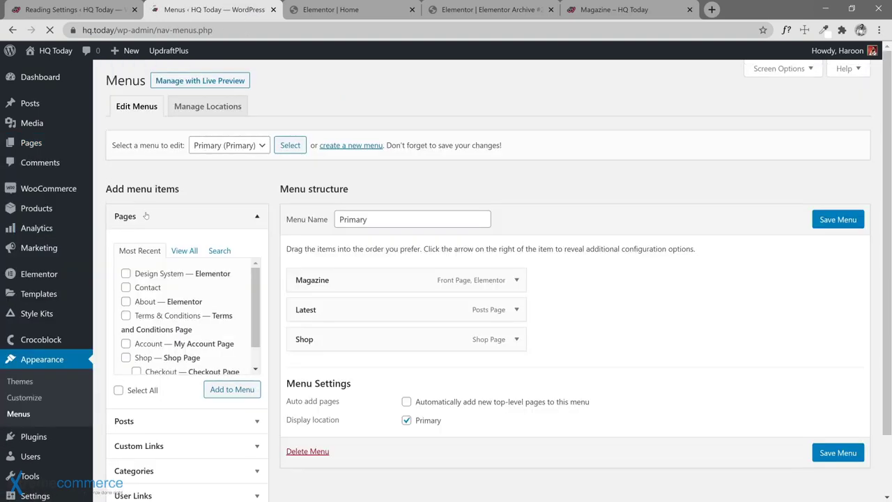
left_click(516, 280)
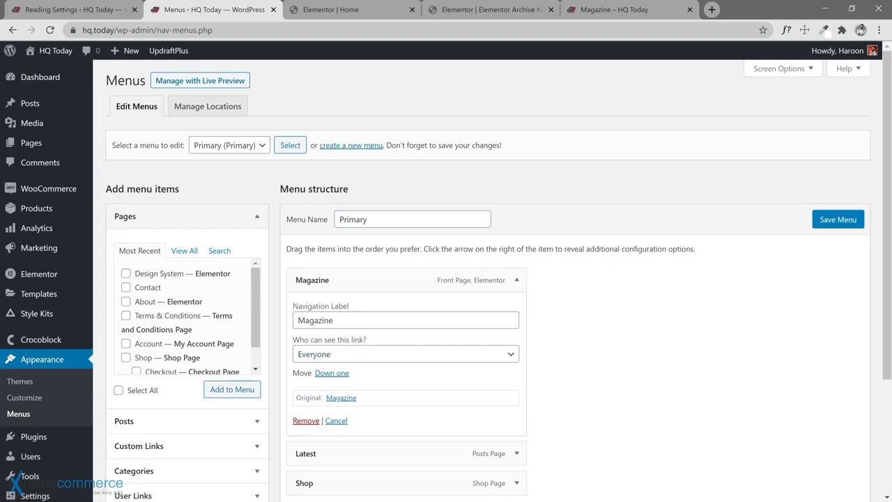
left_click_drag(334, 320, 273, 323)
left_click(516, 280)
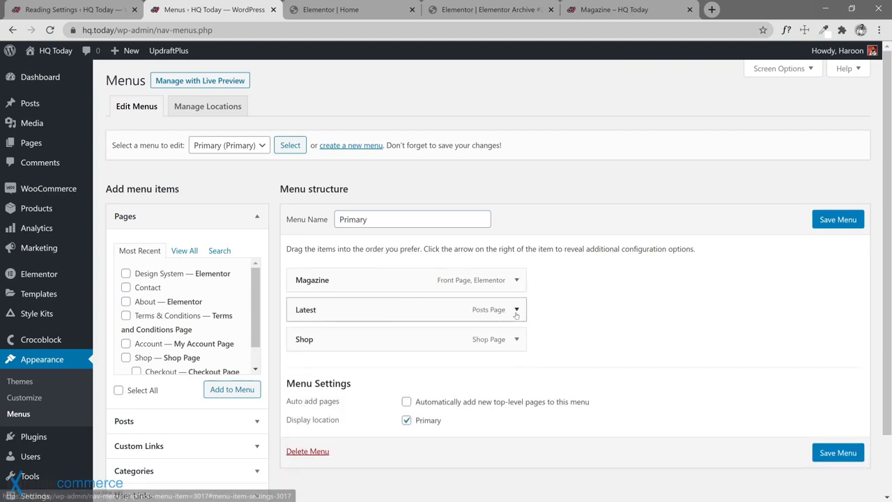
left_click(516, 309)
left_click(305, 449)
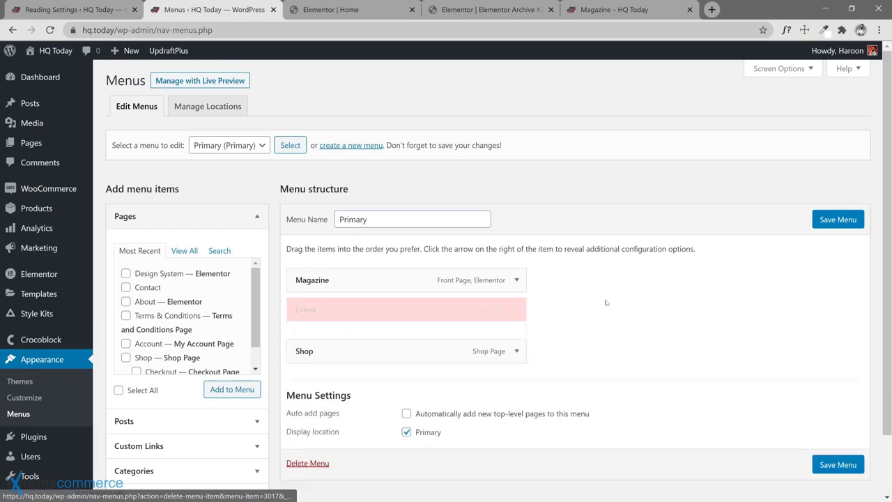
left_click(838, 220)
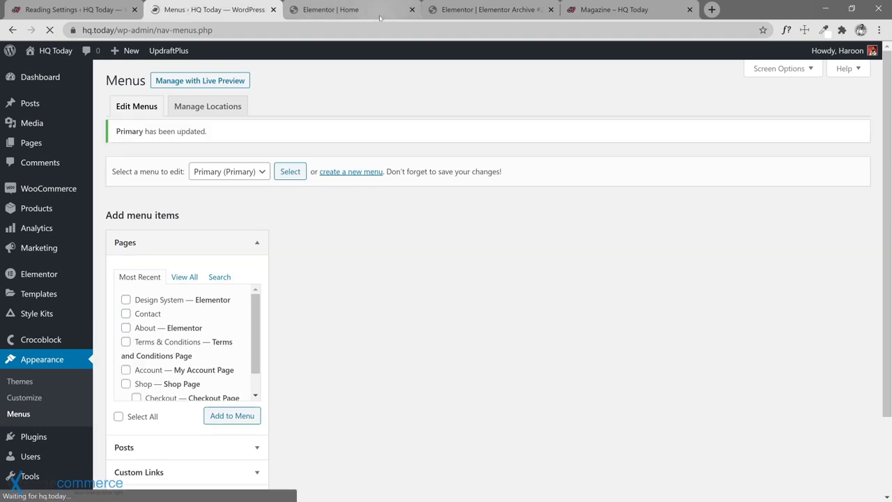
Step: Reload the live Magazine page and compare its header and Latest section styling with the page in the Elementor editor
left_click(327, 10)
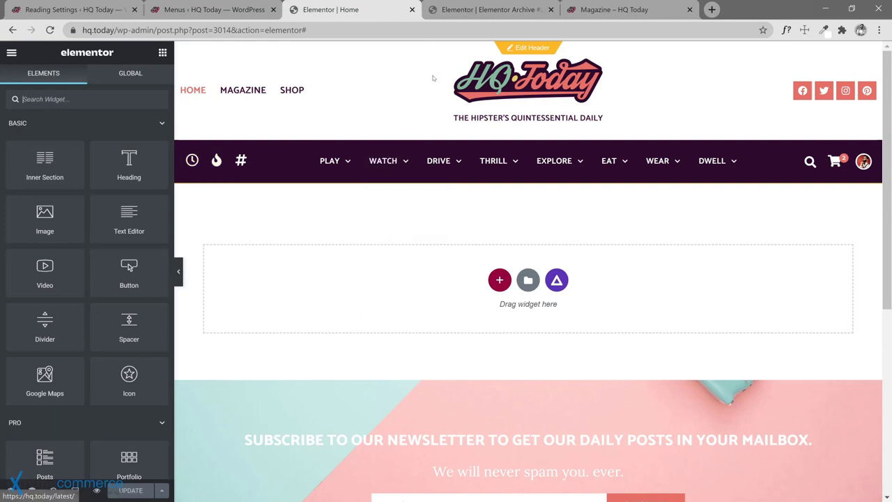
left_click(487, 9)
left_click(613, 11)
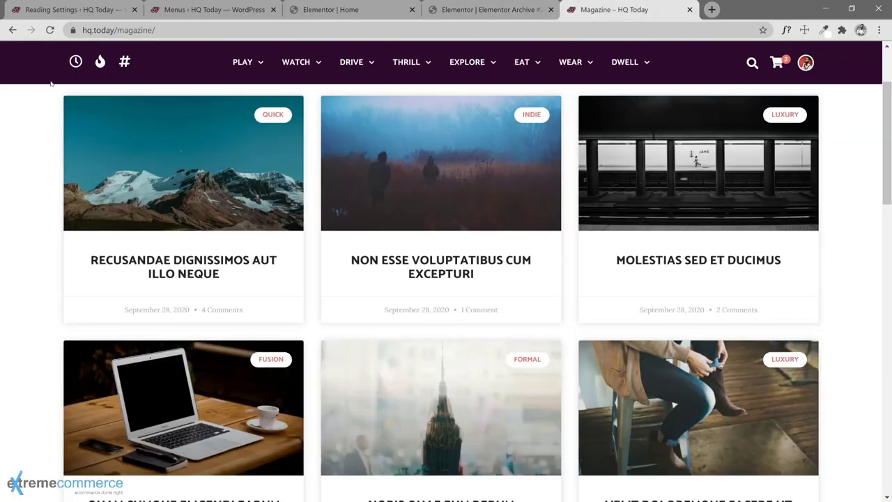
scroll(70, 85, "up", 3)
left_click(50, 30)
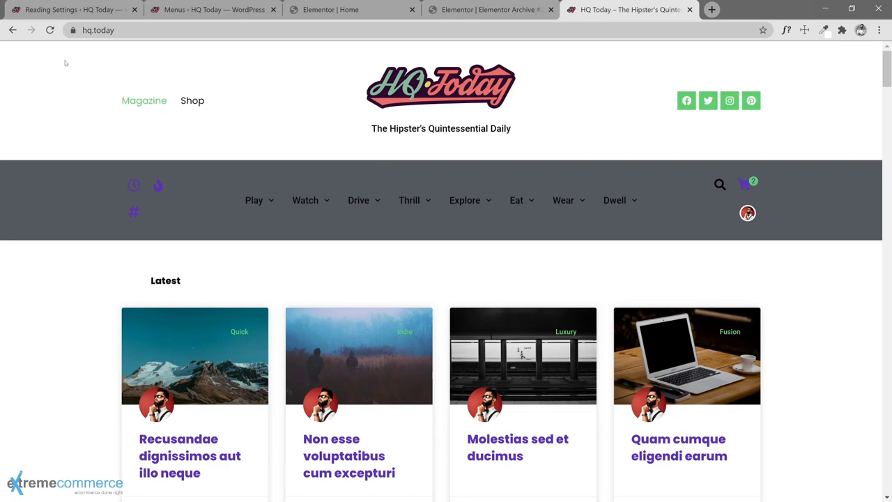
left_click(50, 30)
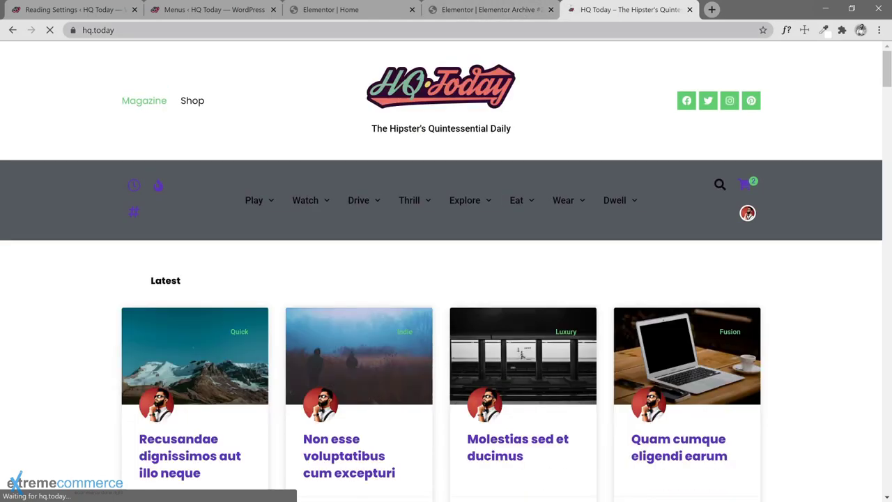
left_click(390, 10)
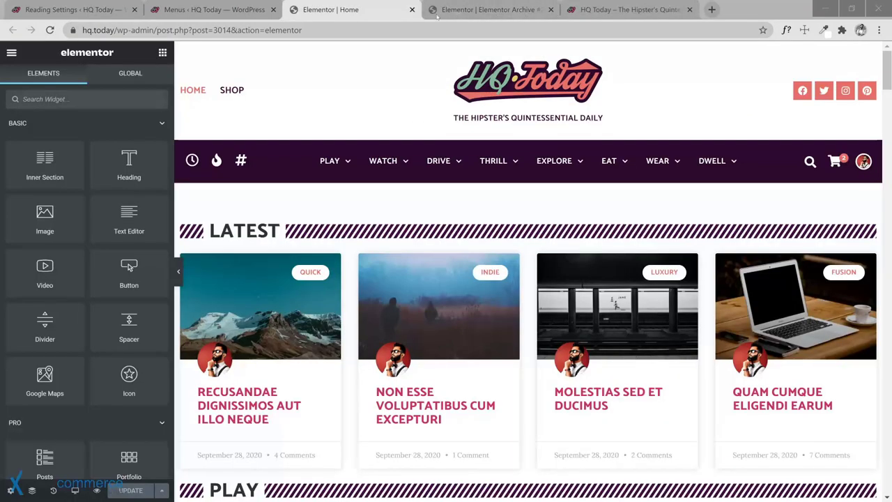
Step: Save the Reading Settings with Magazine as the static homepage and Latest as the posts page
left_click(105, 10)
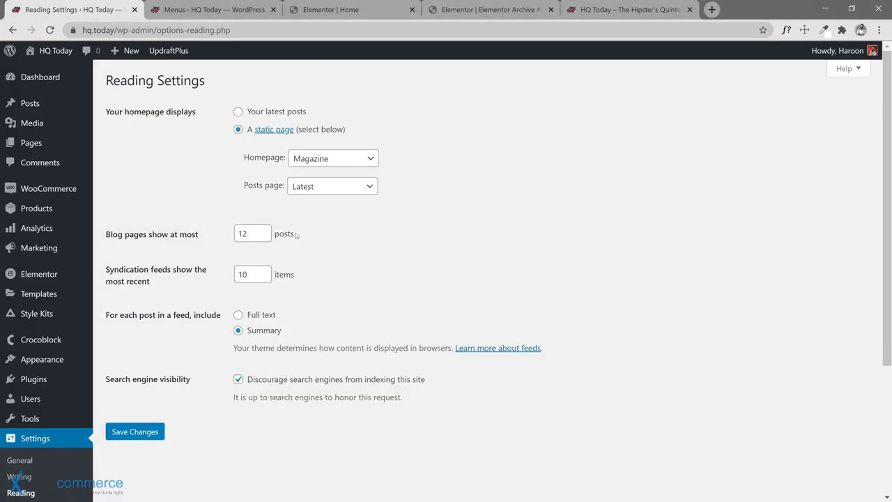
scroll(323, 296, "down", 2)
left_click(139, 316)
scroll(425, 256, "up", 1)
scroll(425, 259, "up", 1)
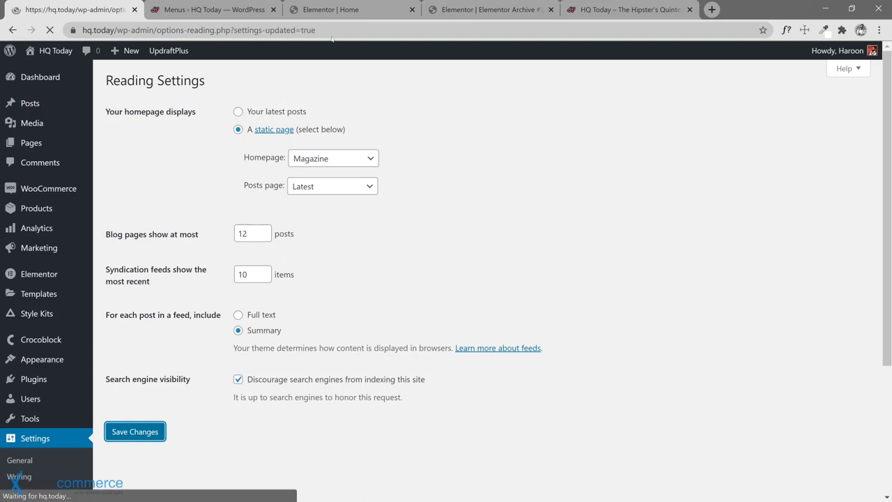
Step: Reload the Magazine page's Elementor editor, set its Page Style Kit to Global: Default Kit, and update the page
left_click(332, 12)
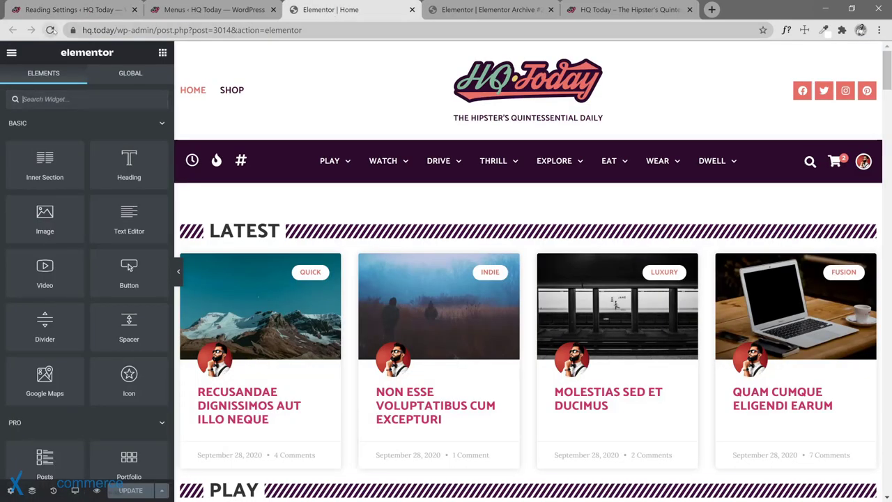
left_click(51, 30)
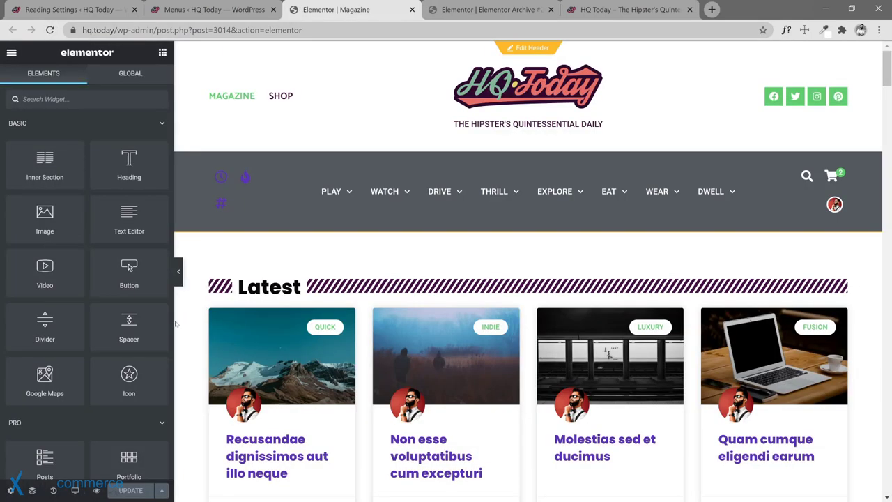
left_click(11, 490)
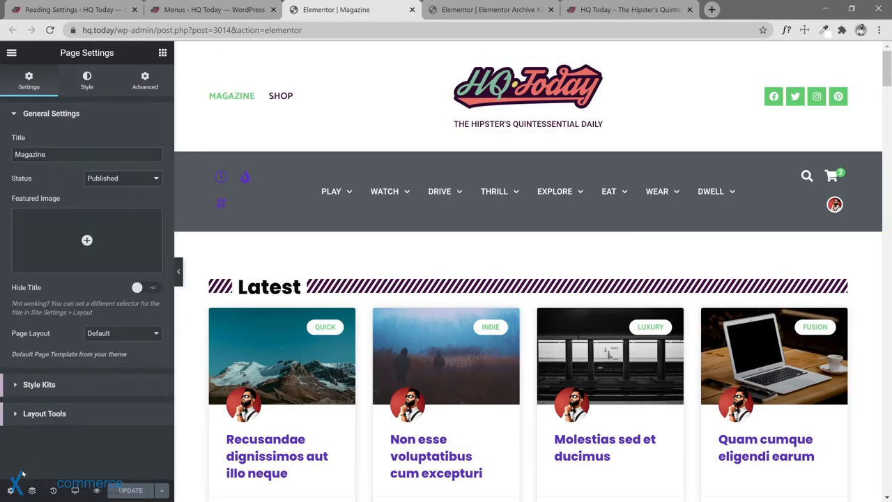
left_click(42, 384)
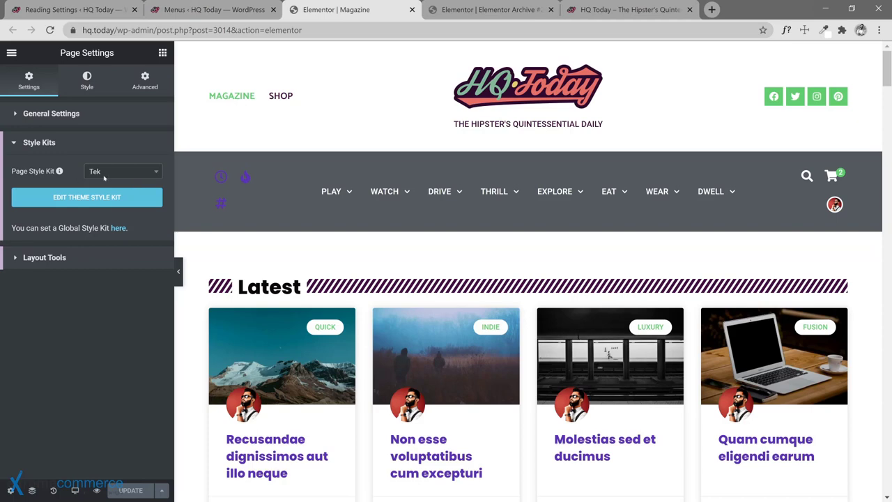
left_click(138, 174)
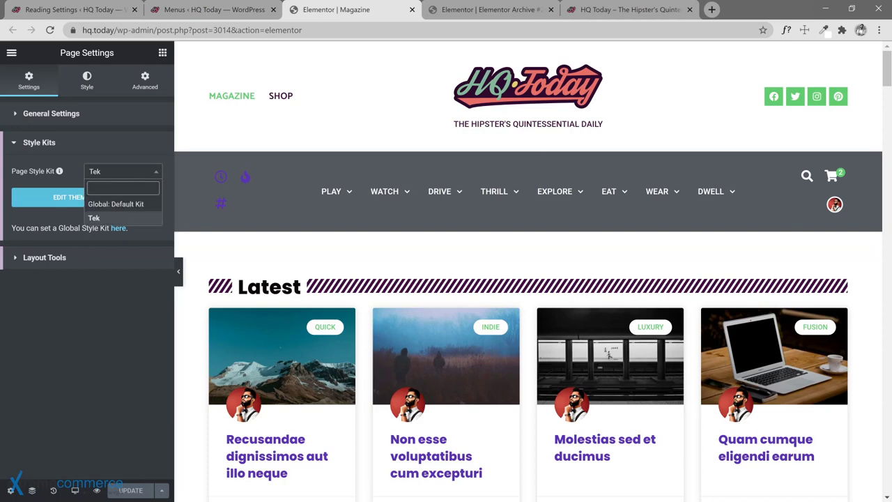
left_click(122, 204)
left_click(129, 490)
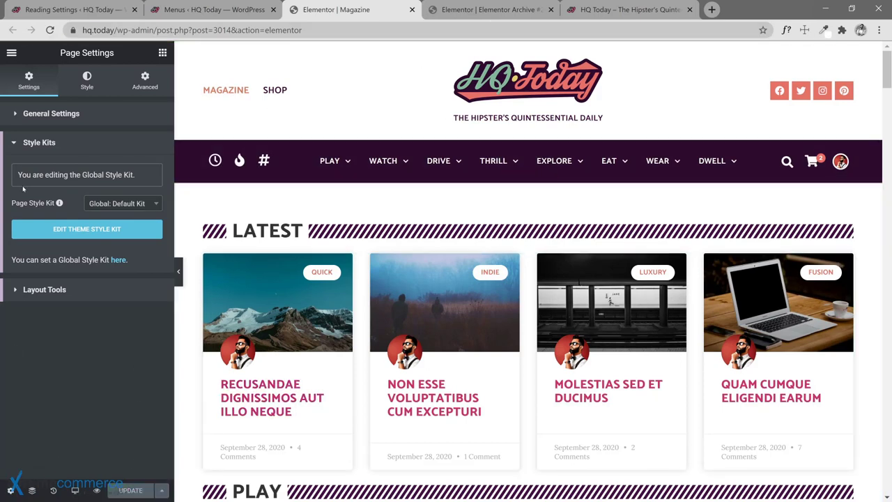
Step: Reload the live home page to check its styling and follow the header's clock link to the Latest page
left_click(11, 52)
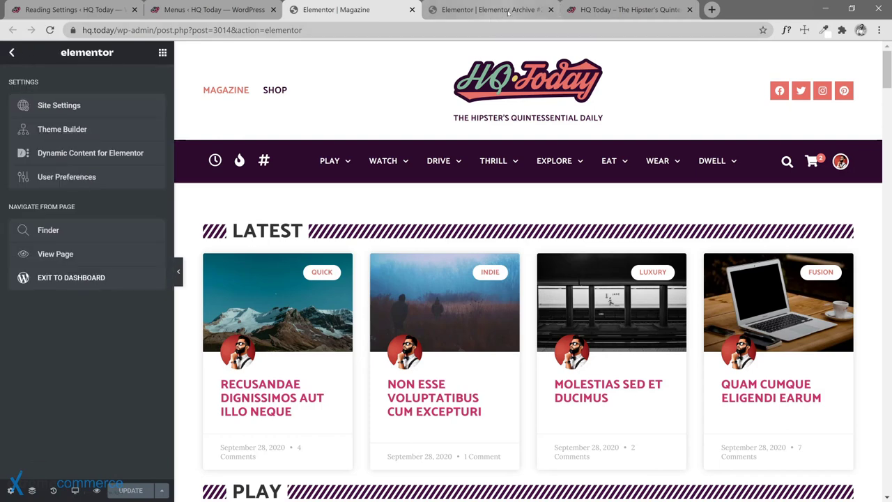
left_click(585, 10)
left_click(49, 30)
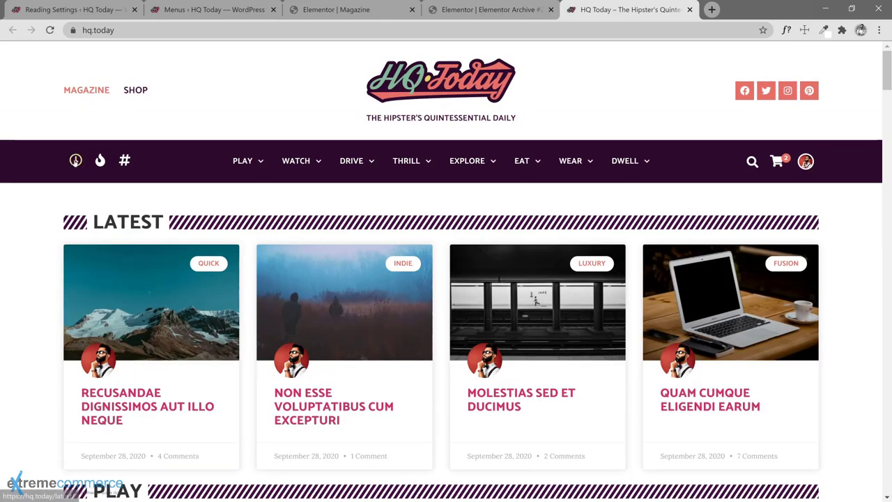
left_click(75, 160)
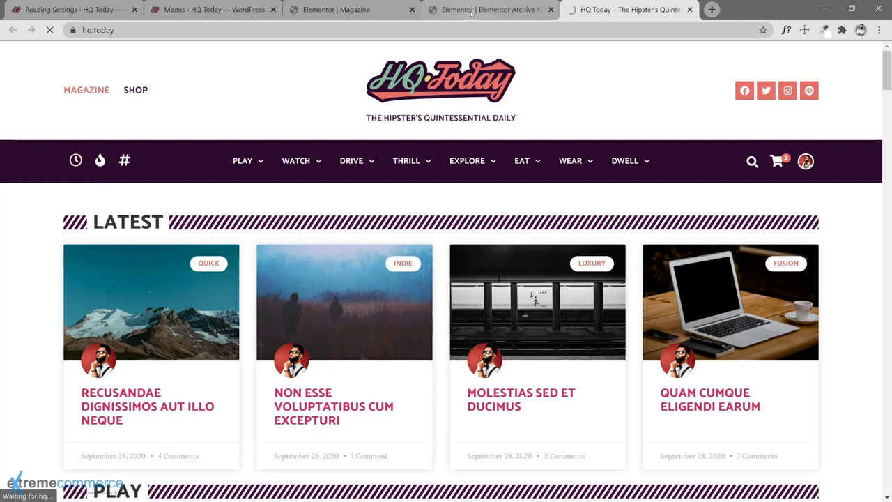
key("ctrl+shift+Tab")
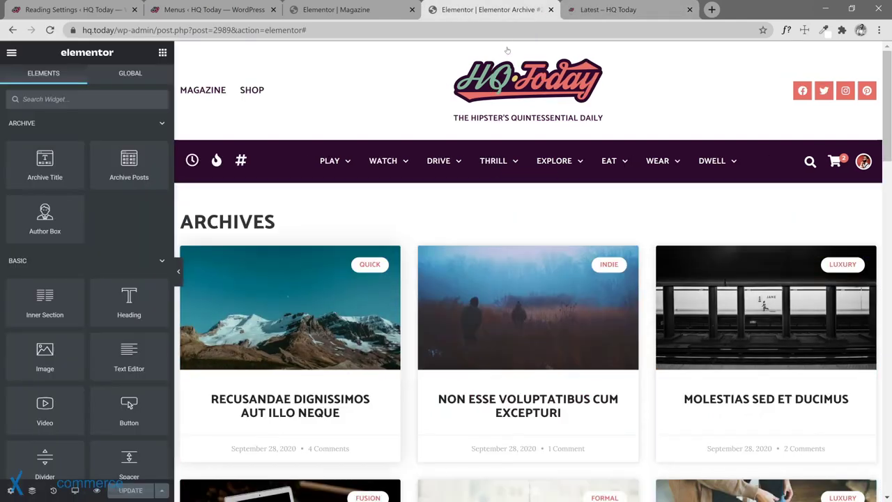
key("ctrl+Tab")
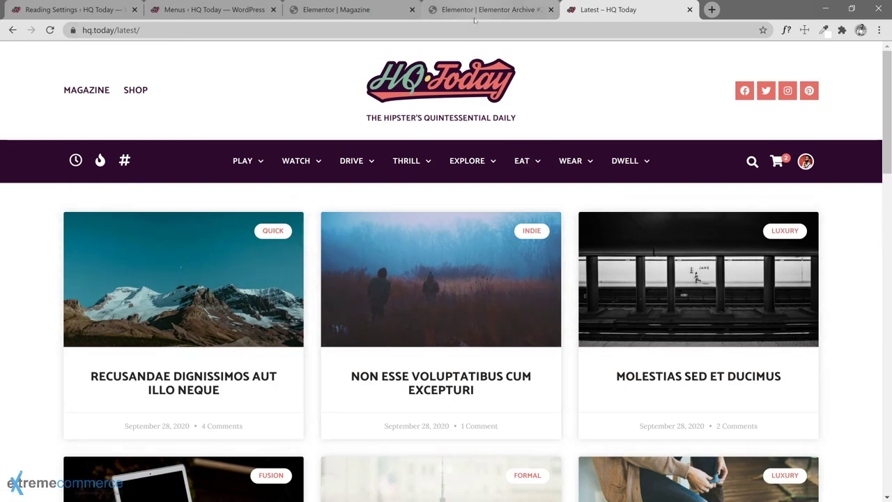
Step: Compare the Magazine page's category sections in the editor with the archive template and the live Latest page
key("ctrl+shift+Tab")
key("ctrl+shift+Tab")
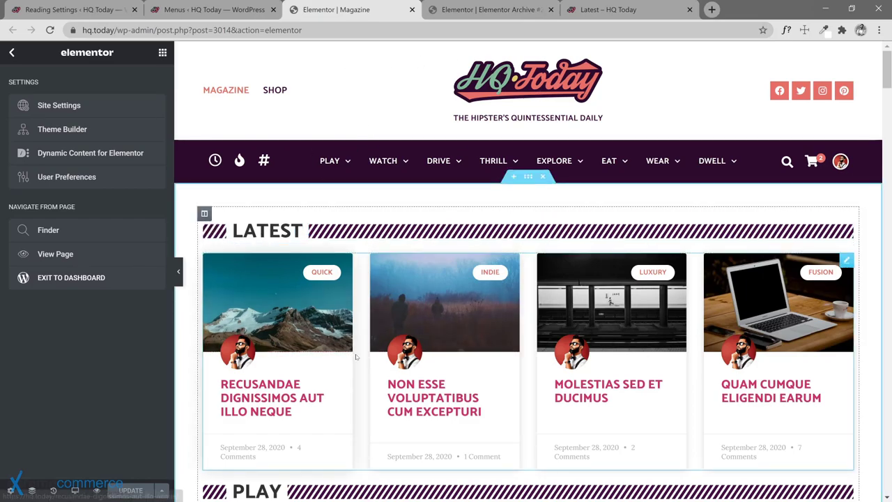
scroll(361, 351, "down", 8)
scroll(432, 184, "up", 8)
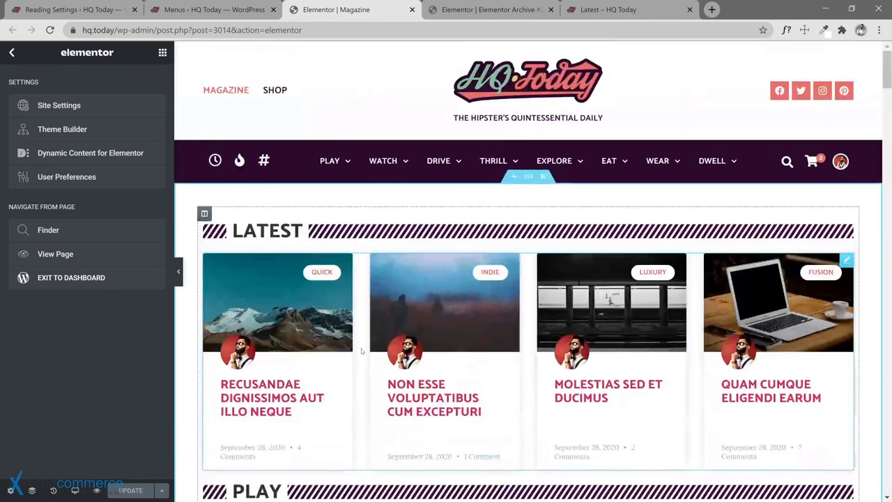
left_click(489, 9)
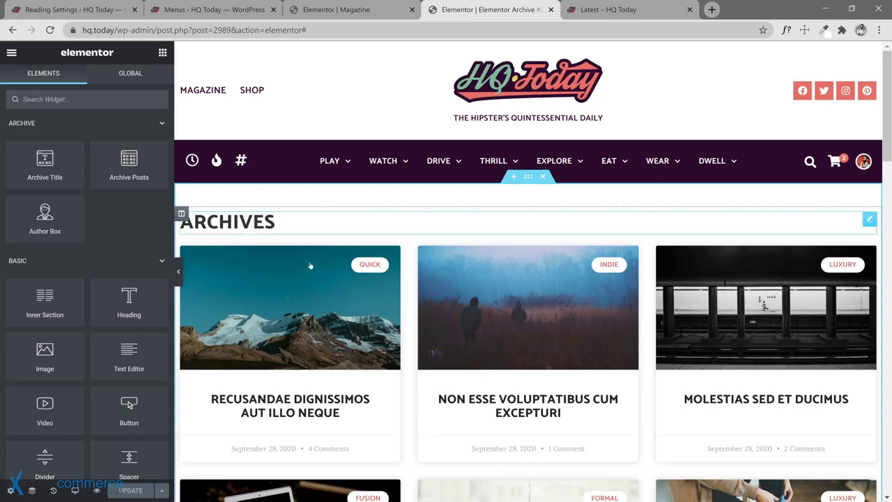
left_click(598, 11)
mouse_move(563, 164)
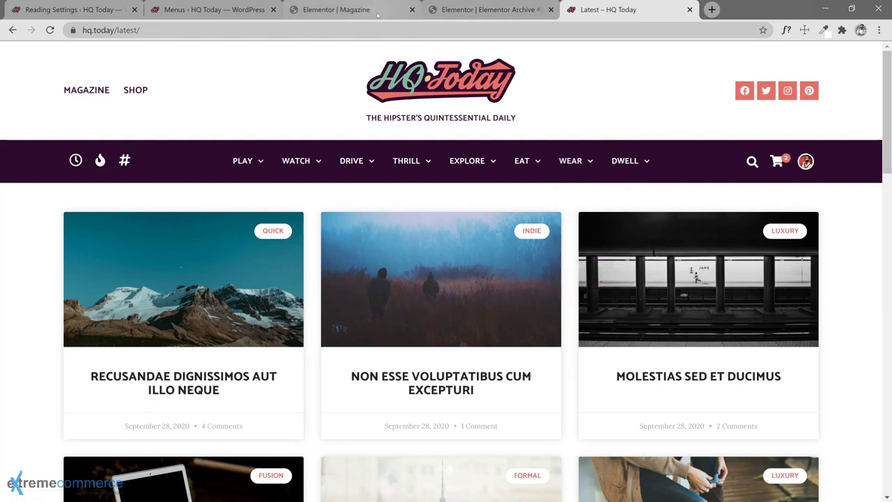
left_click(336, 10)
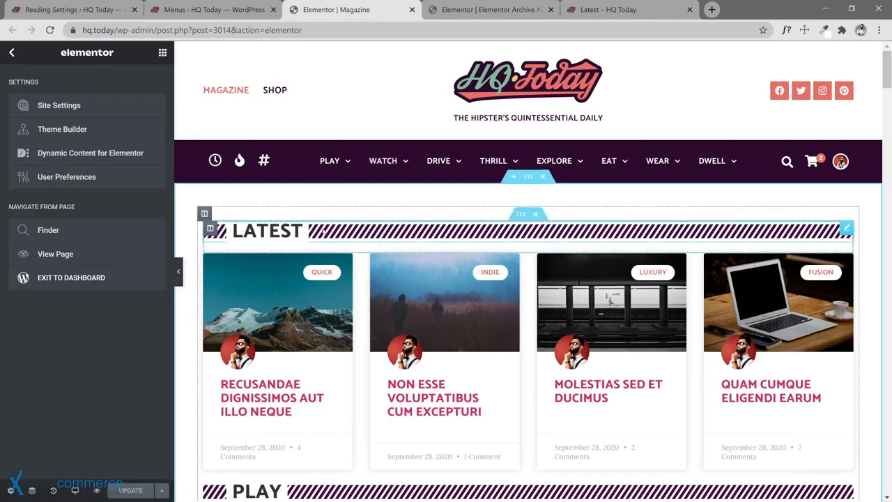
Step: Close the Magazine editor, then delete the Archive Title widget from the archive template and update the template
left_click(412, 10)
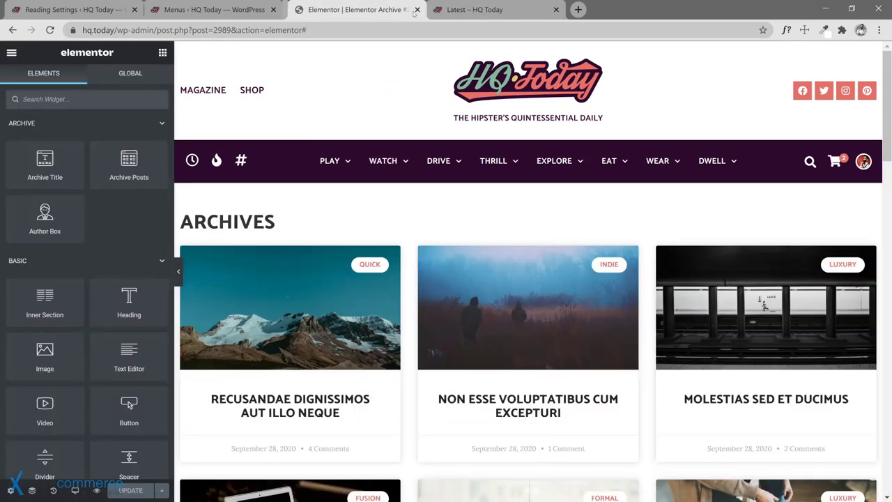
left_click(335, 229)
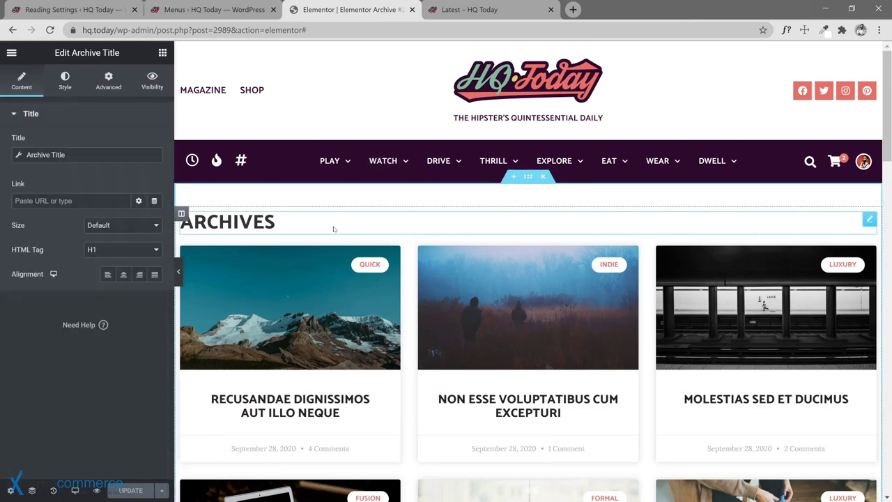
right_click(333, 227)
left_click(361, 432)
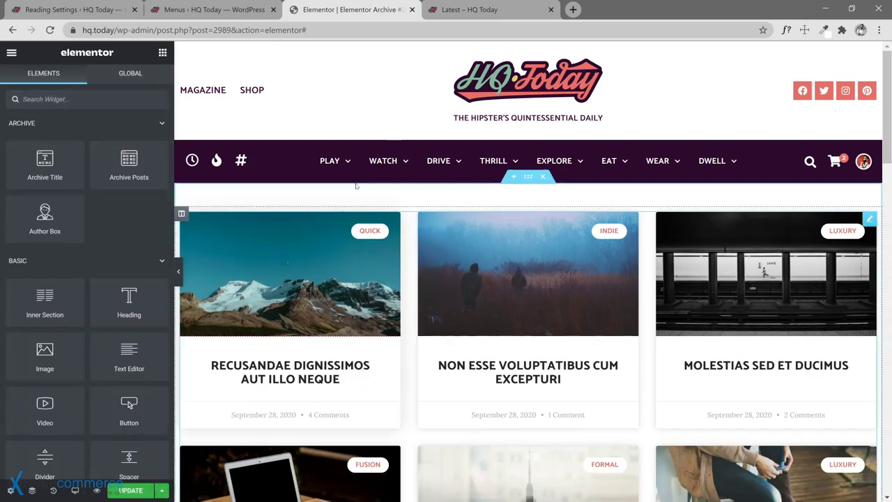
left_click(130, 490)
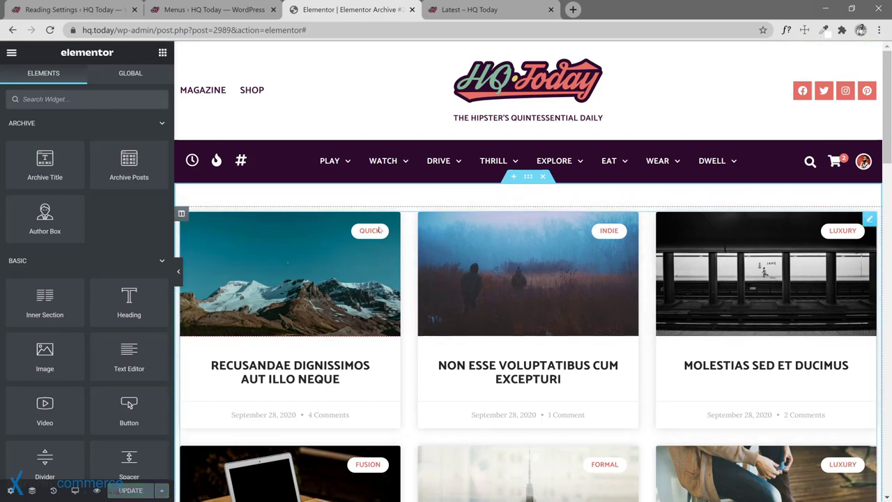
Step: Review the archive template's display conditions, then close them without making changes
left_click(162, 490)
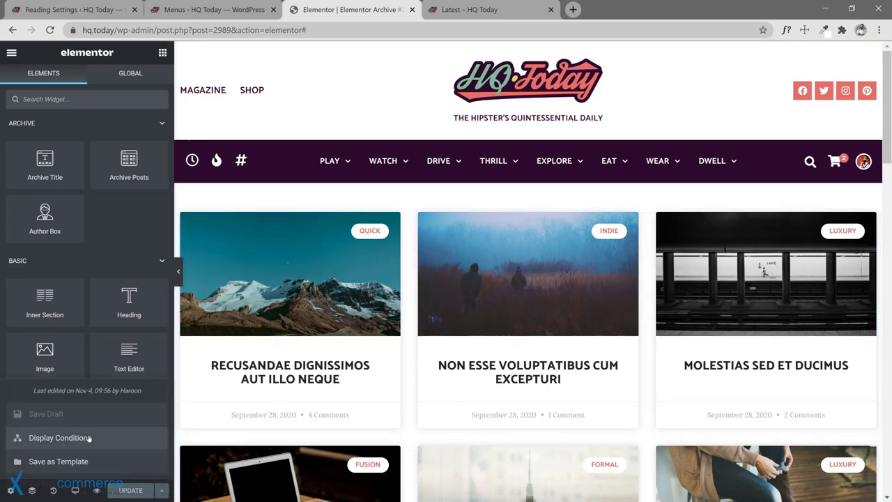
left_click(60, 437)
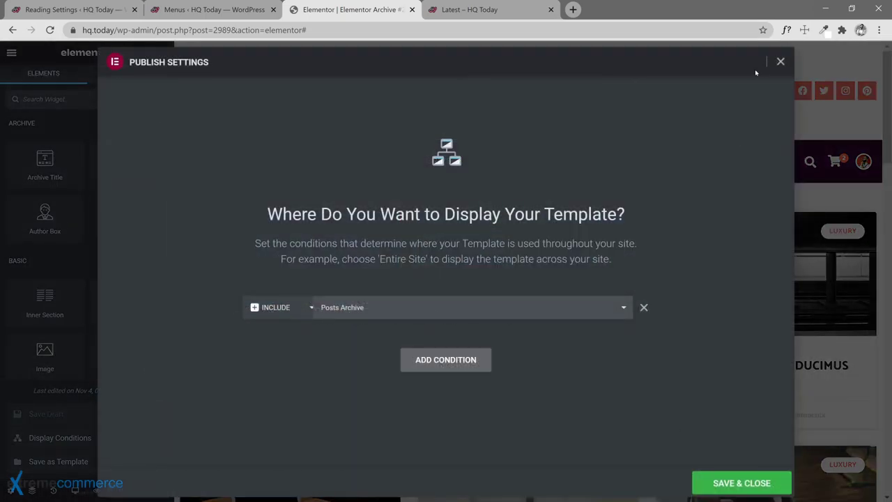
left_click(780, 62)
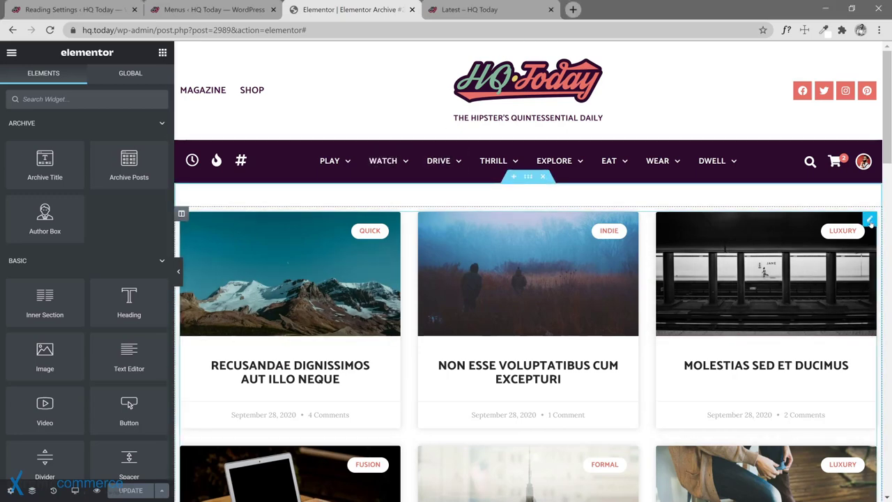
Step: Open the Archive Posts widget's content settings and set its Cards layout to 4 columns
left_click(355, 213)
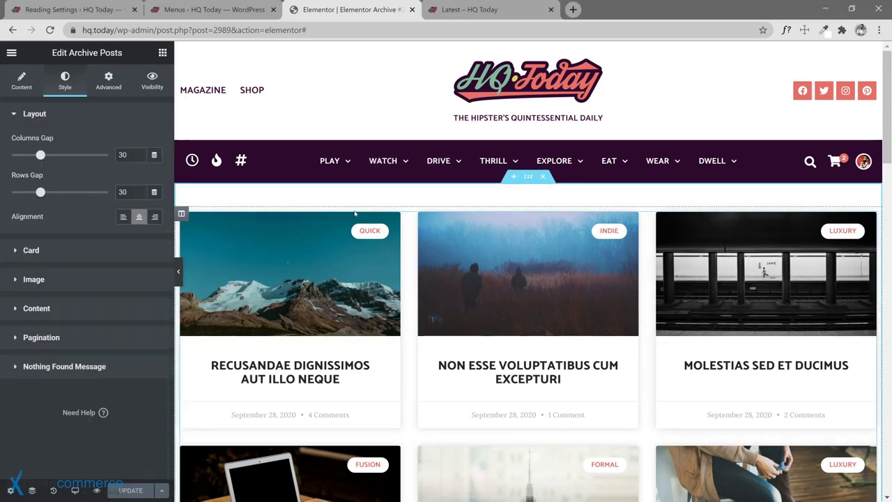
left_click(13, 84)
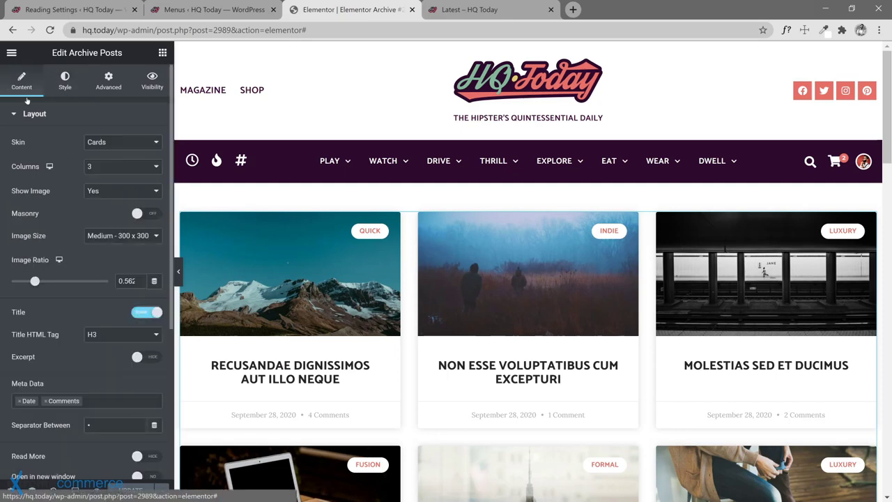
left_click(117, 170)
left_click(106, 229)
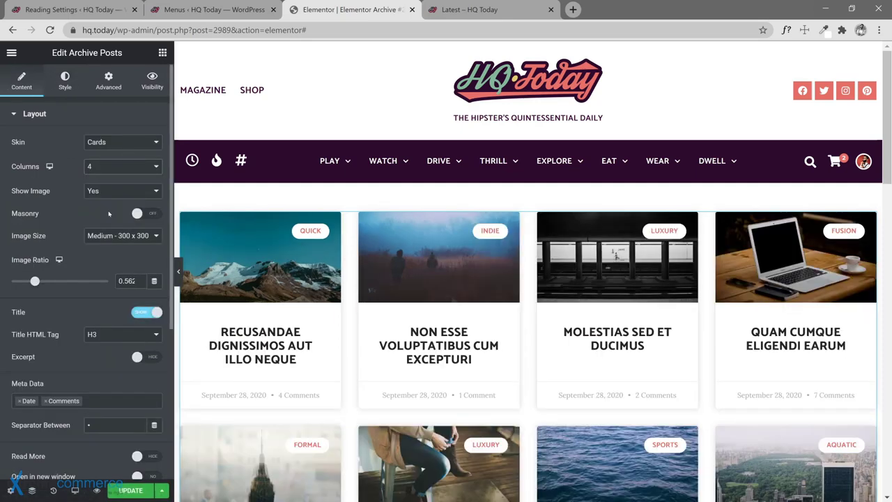
scroll(330, 319, "down", 7)
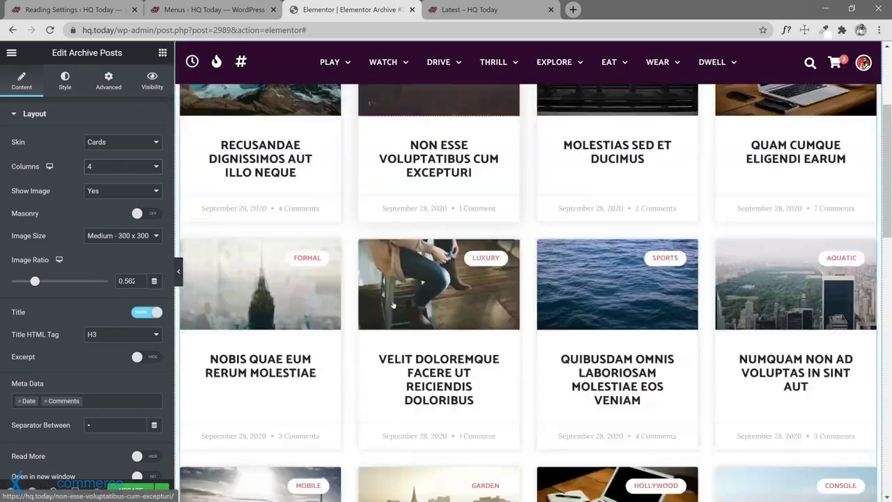
scroll(331, 319, "up", 4)
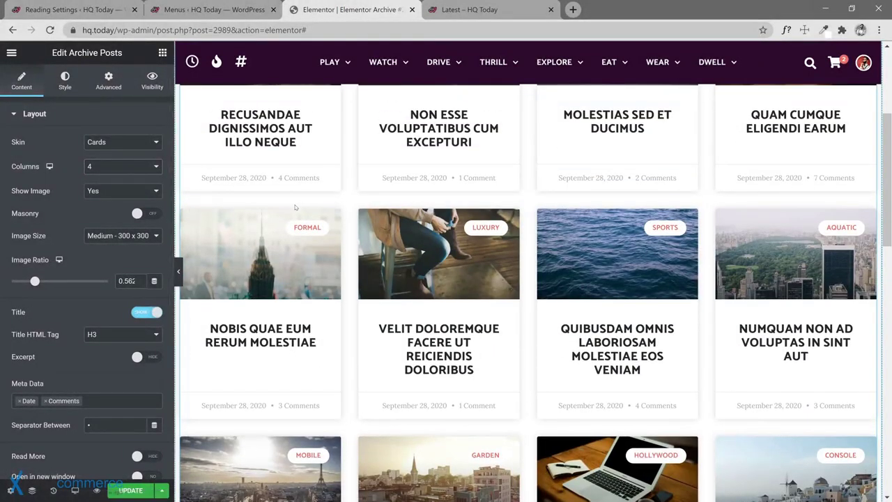
Step: Switch the Archive Posts skin to Classic and hide the excerpt and the Read More link
left_click(123, 143)
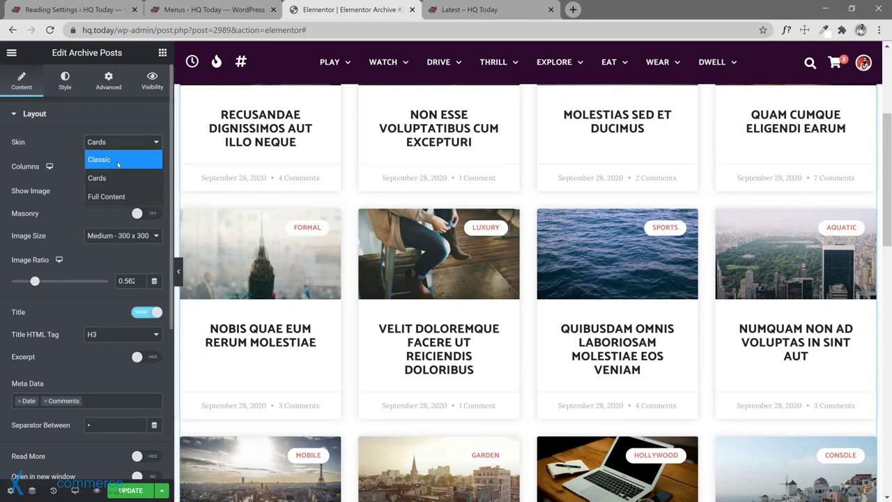
left_click(104, 159)
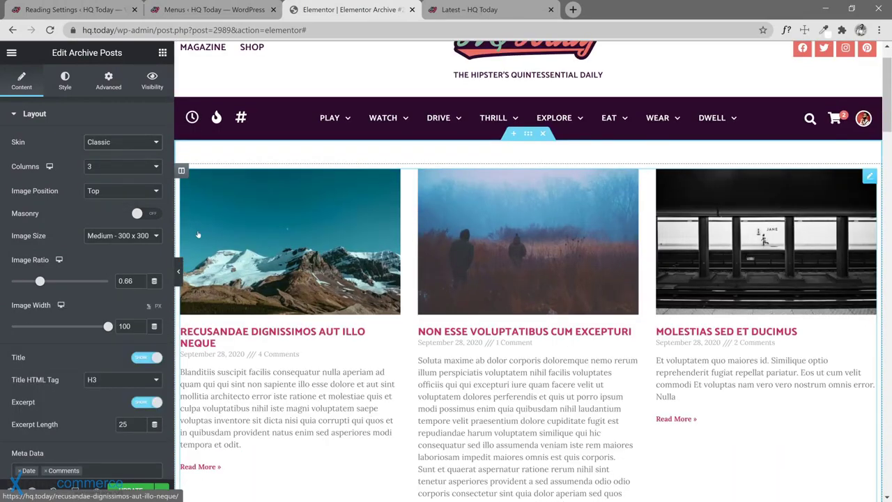
scroll(202, 237, "down", 1)
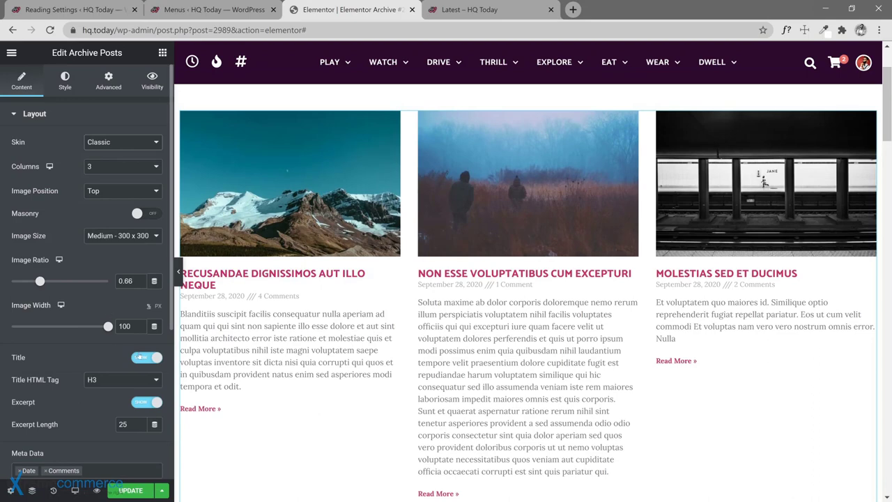
left_click(139, 402)
scroll(98, 332, "down", 3)
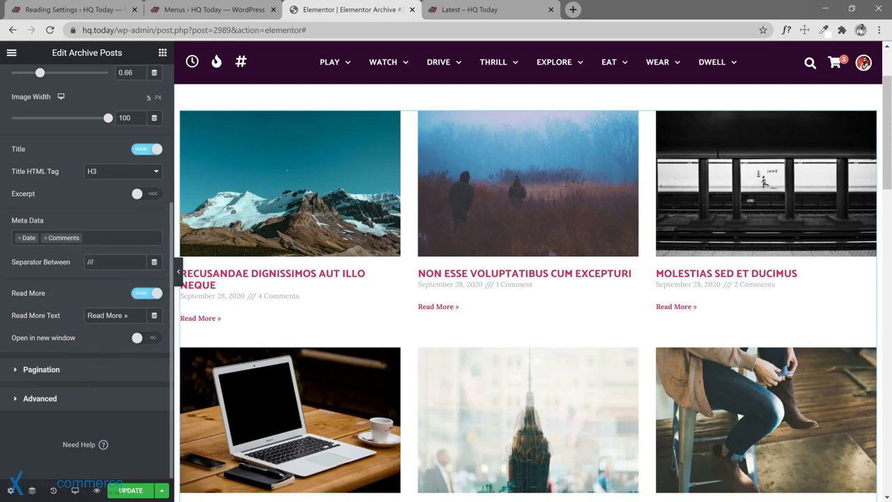
left_click(146, 293)
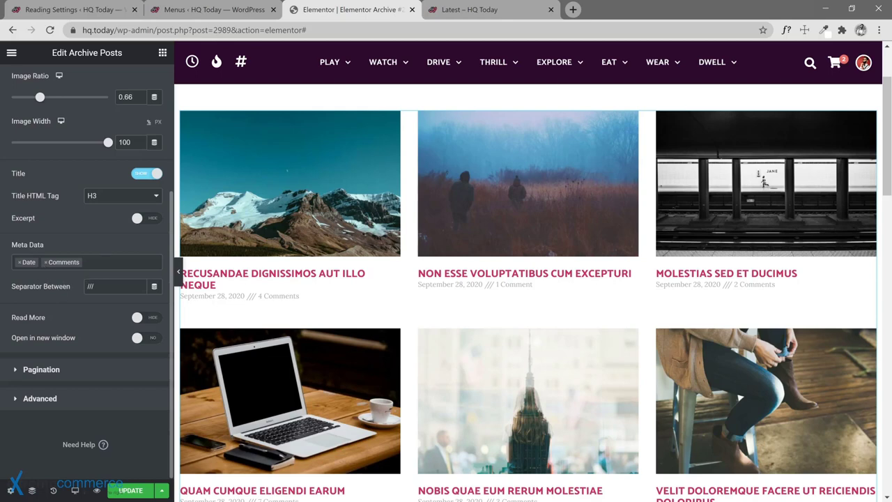
Step: Add Author to the posts' meta data and set the separator between items to "|"
left_click(85, 262)
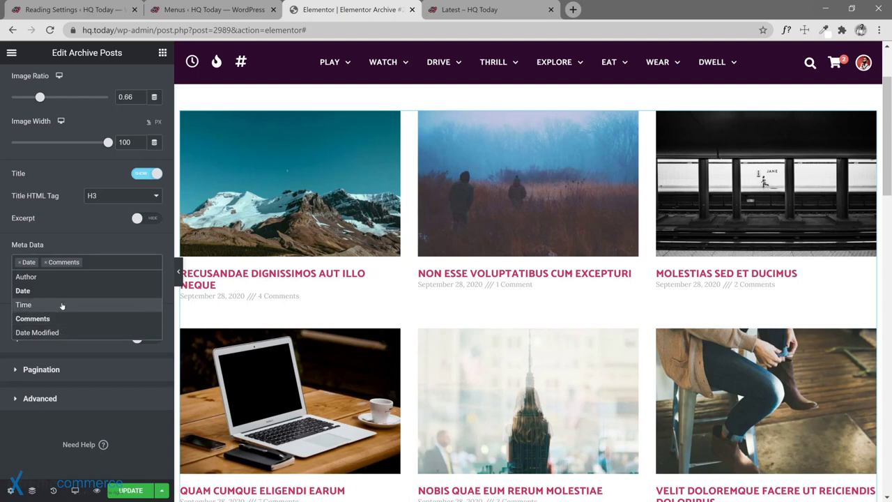
left_click(61, 278)
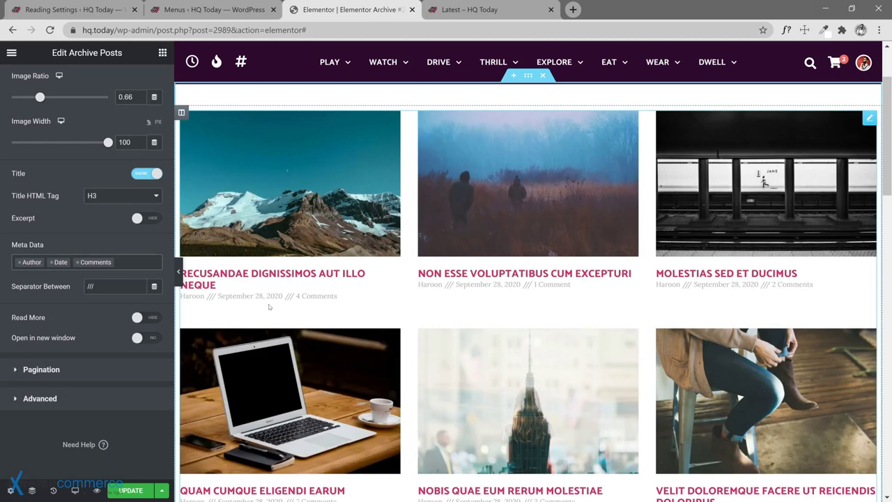
left_click(73, 291)
type("|")
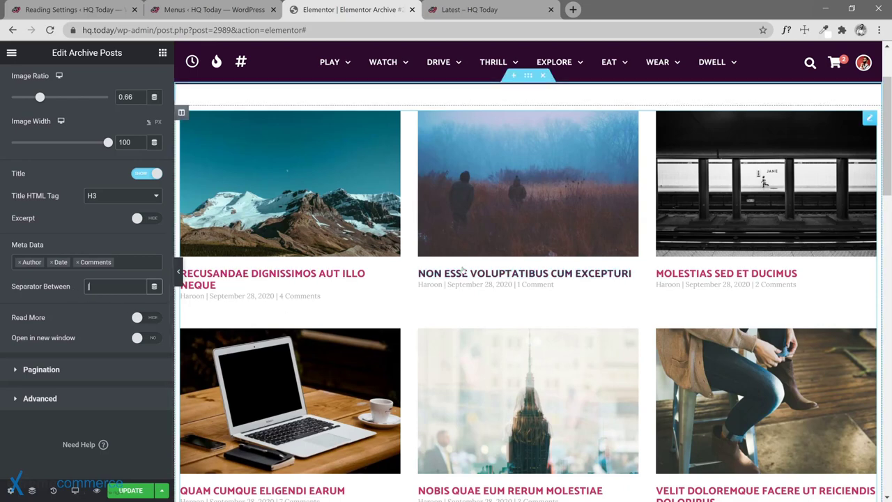
scroll(83, 241, "up", 3)
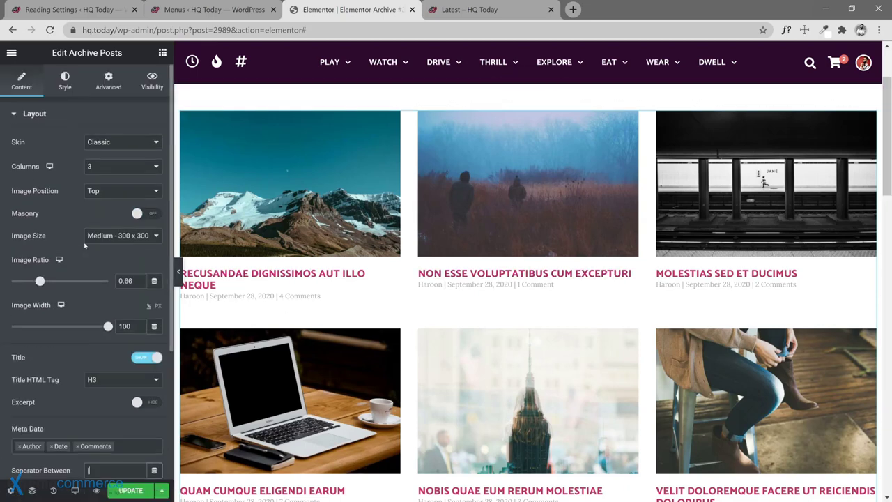
scroll(89, 273, "down", 3)
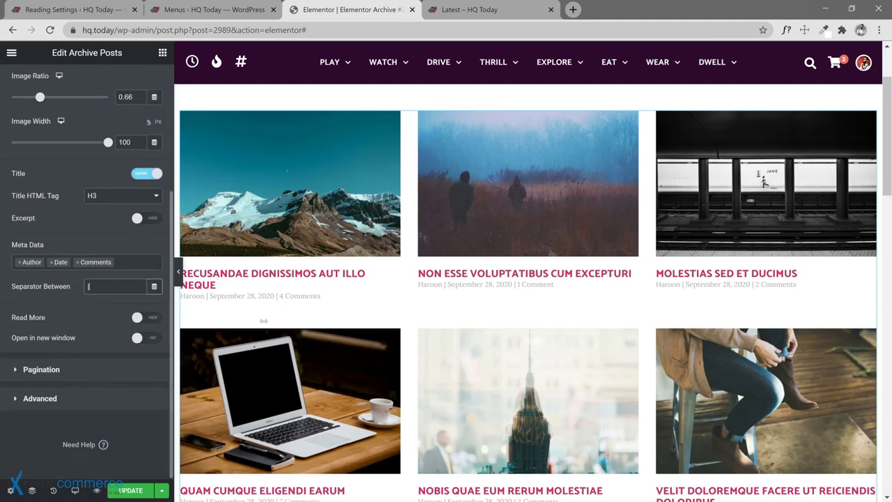
Step: Center the alignment of the Archive Posts titles and meta data
scroll(39, 177, "up", 3)
left_click(66, 84)
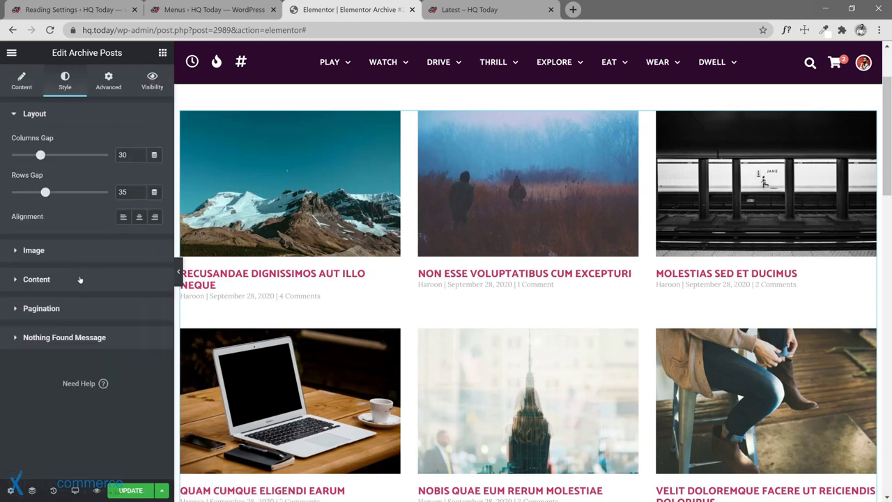
left_click(36, 279)
left_click(81, 117)
left_click(138, 217)
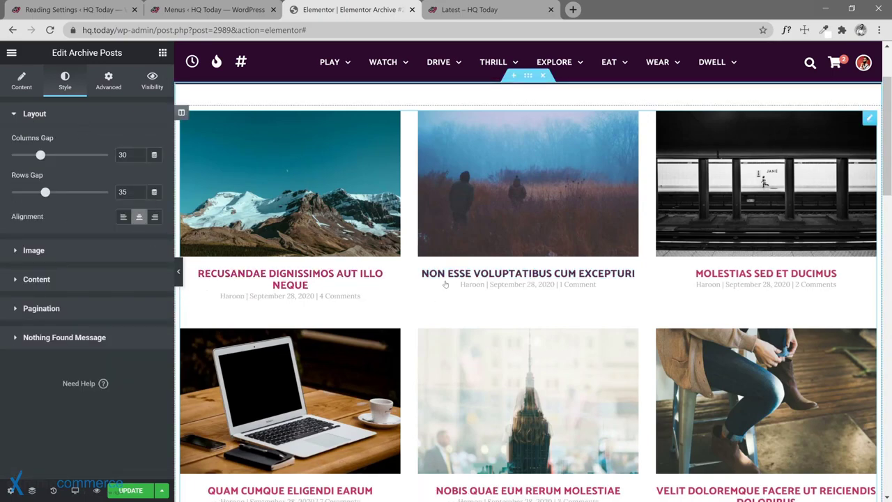
scroll(534, 302, "down", 3)
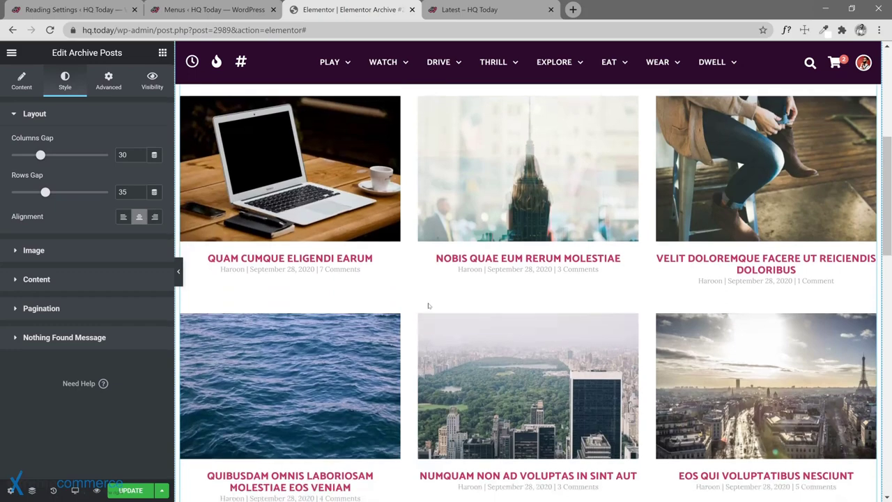
scroll(427, 304, "up", 4)
Step: Set the Classic posts layout to 4 columns and update the archive template
left_click(21, 80)
left_click(122, 167)
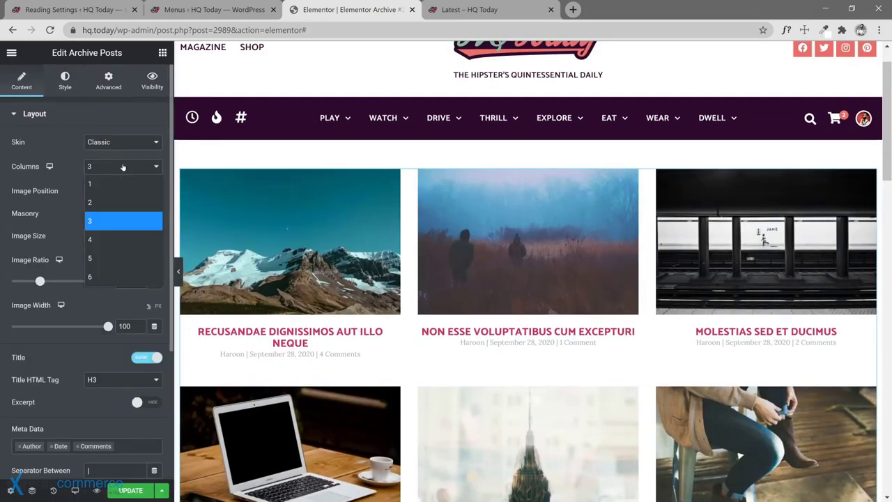
left_click(100, 239)
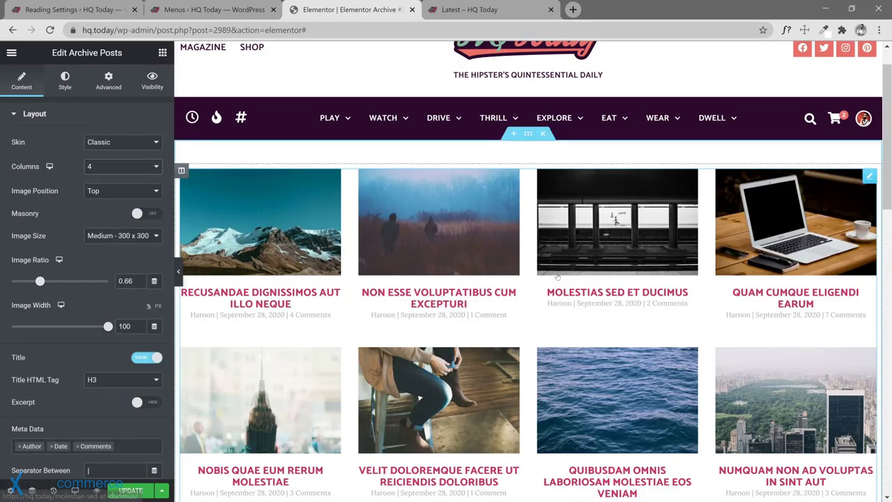
scroll(653, 332, "down", 5)
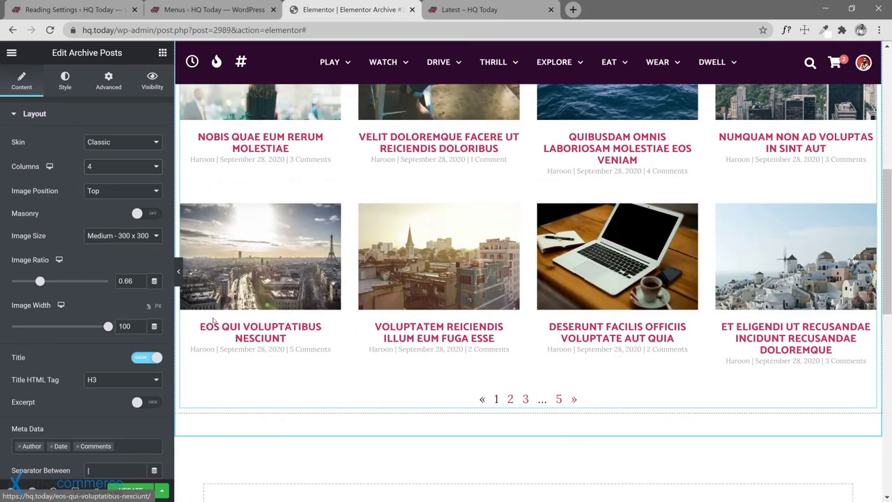
scroll(244, 372, "up", 5)
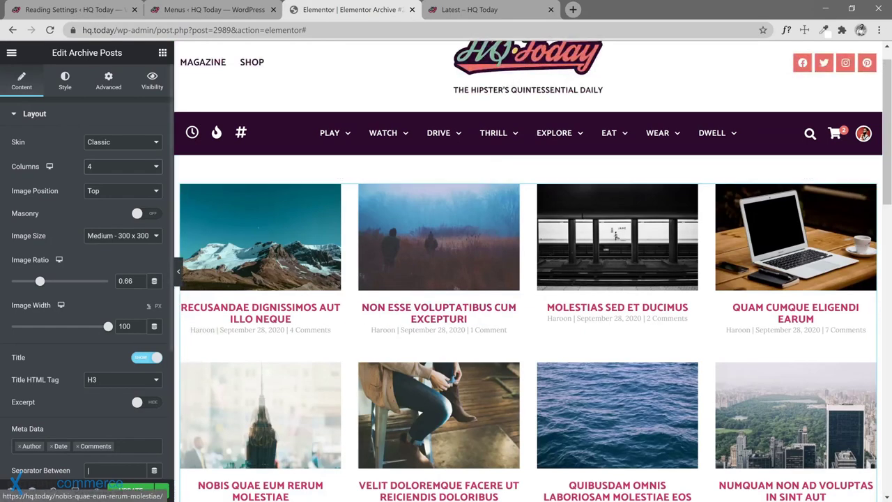
left_click(130, 490)
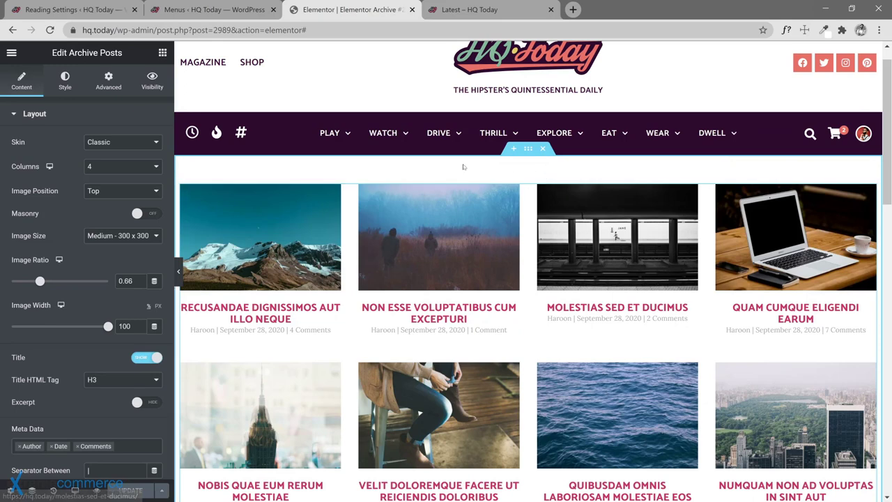
Step: Insert a new single-column section above the archive posts section
left_click(162, 52)
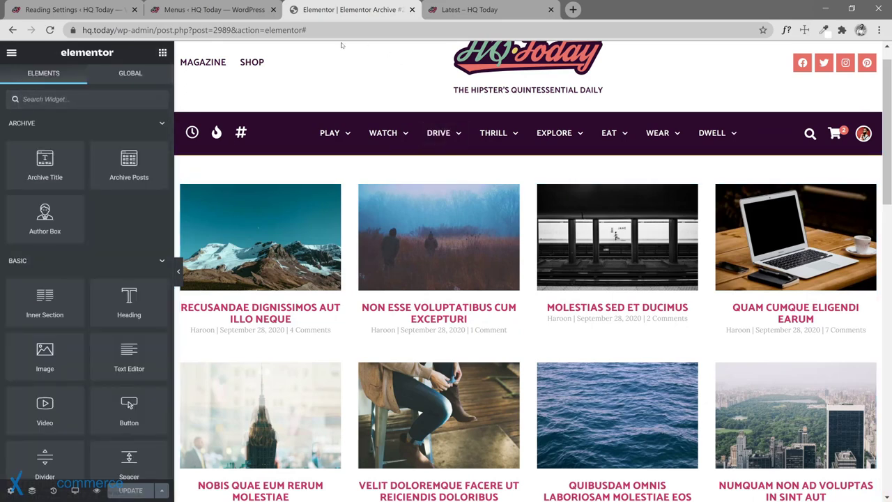
scroll(201, 197, "up", 1)
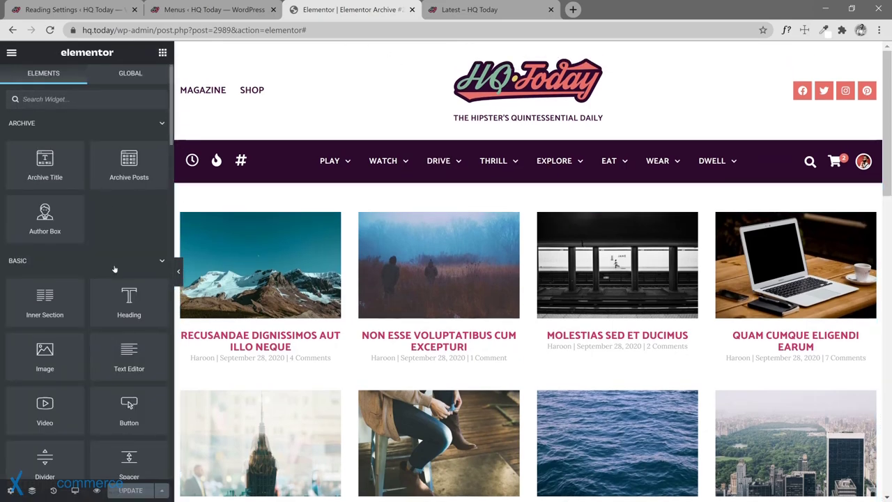
left_click(512, 177)
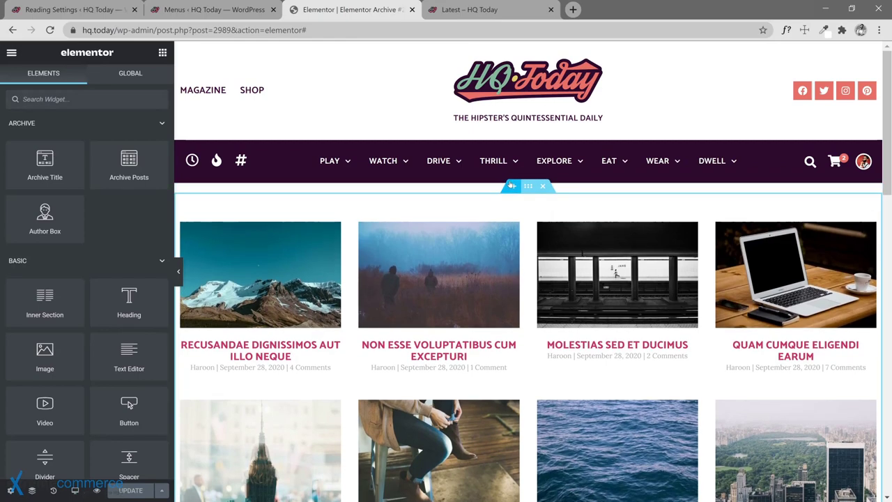
left_click(499, 237)
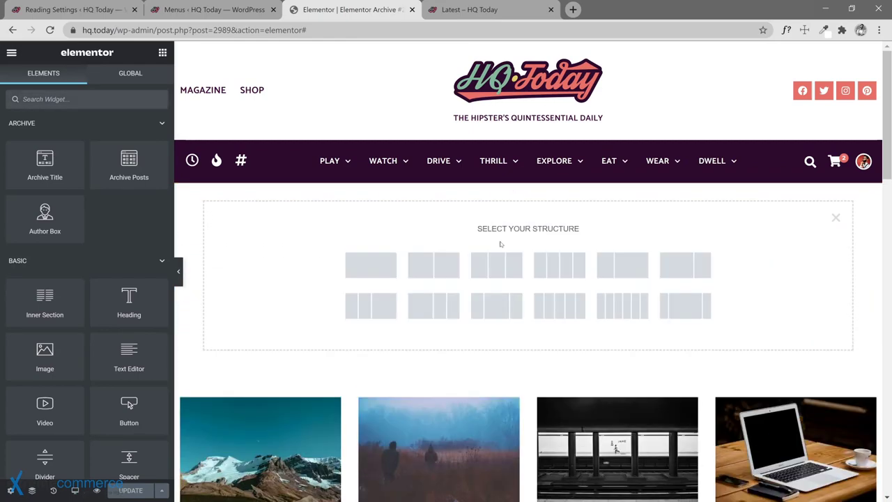
left_click(371, 264)
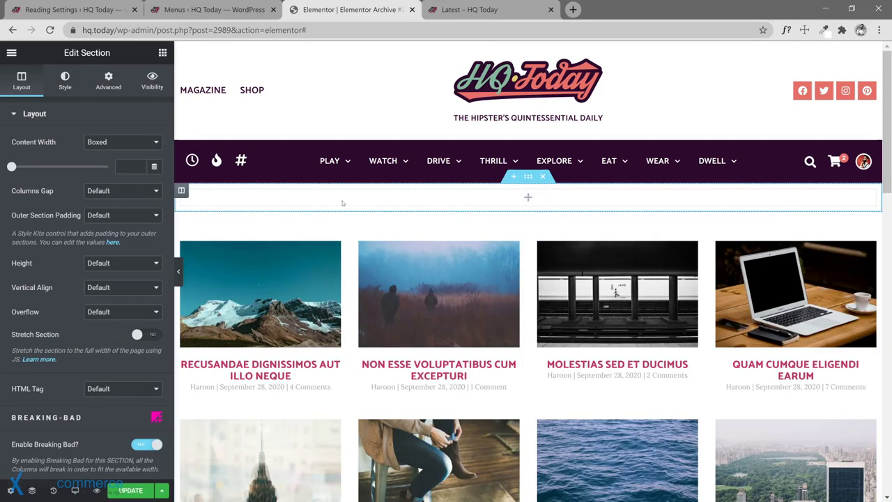
Step: Place a Heading widget in the new empty section and center its alignment
left_click(163, 53)
left_click_drag(128, 301, 518, 196)
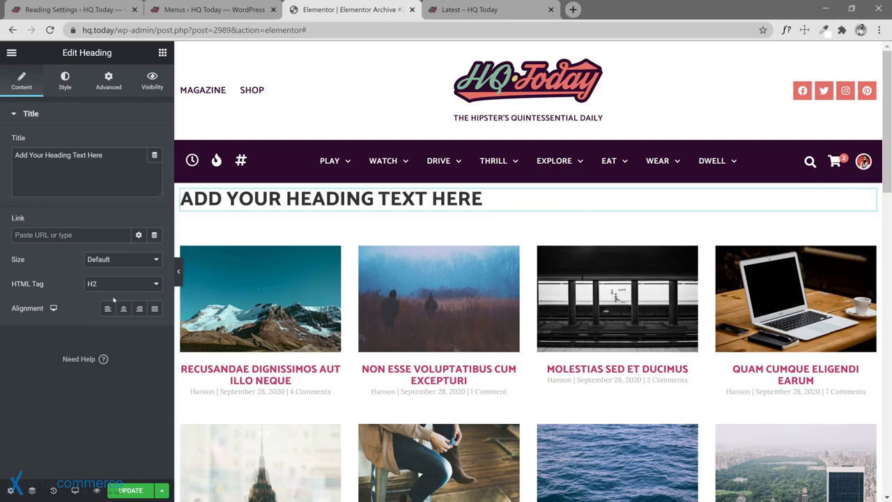
left_click(124, 308)
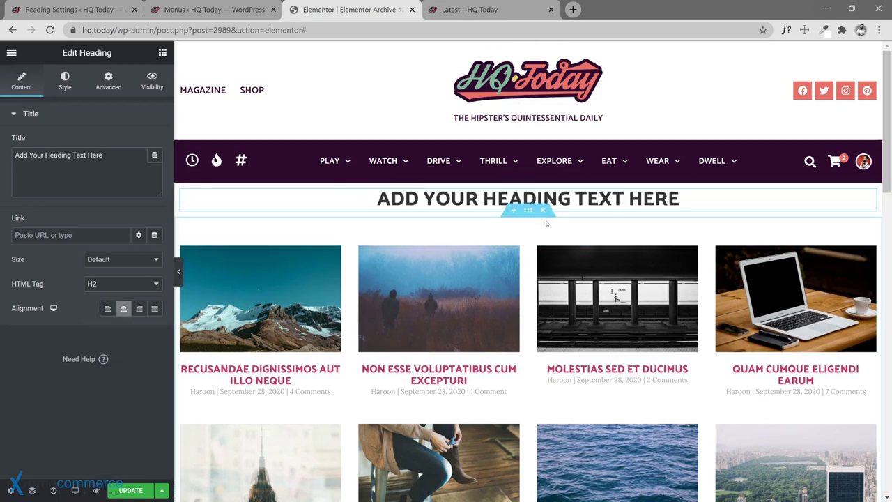
Step: Set the outer section padding of the section holding the heading to Large
left_click(528, 176)
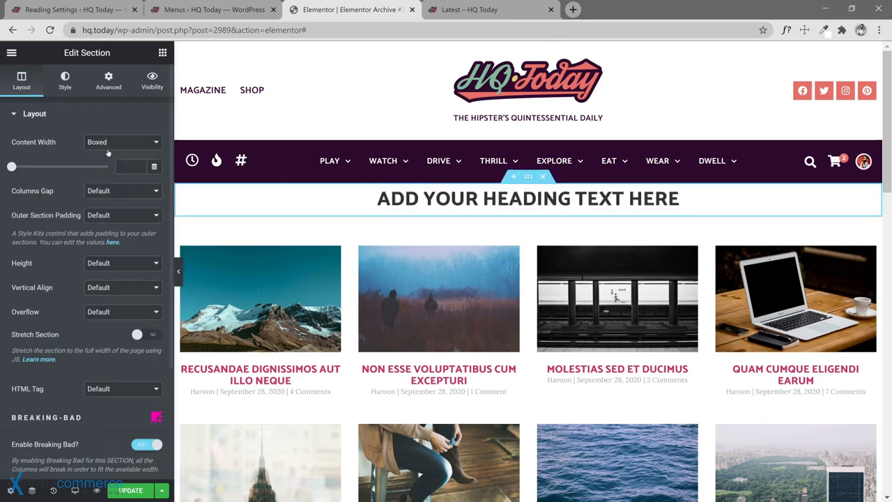
left_click(109, 82)
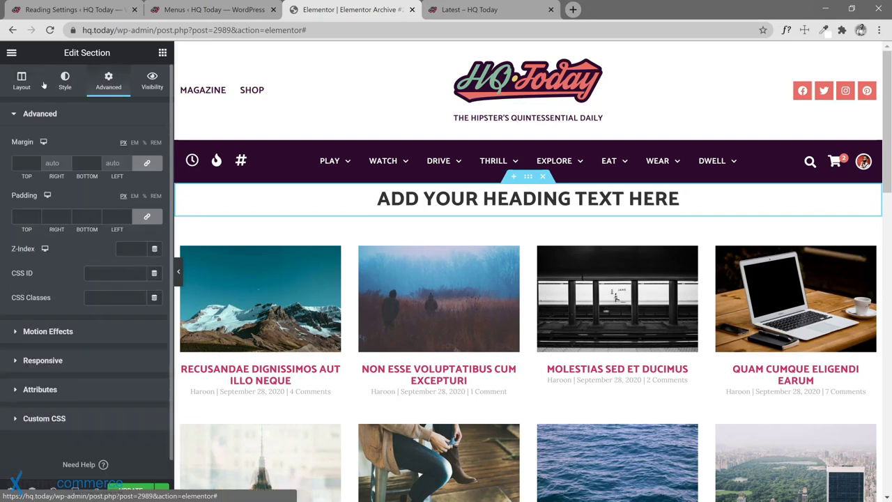
left_click(25, 81)
left_click(120, 216)
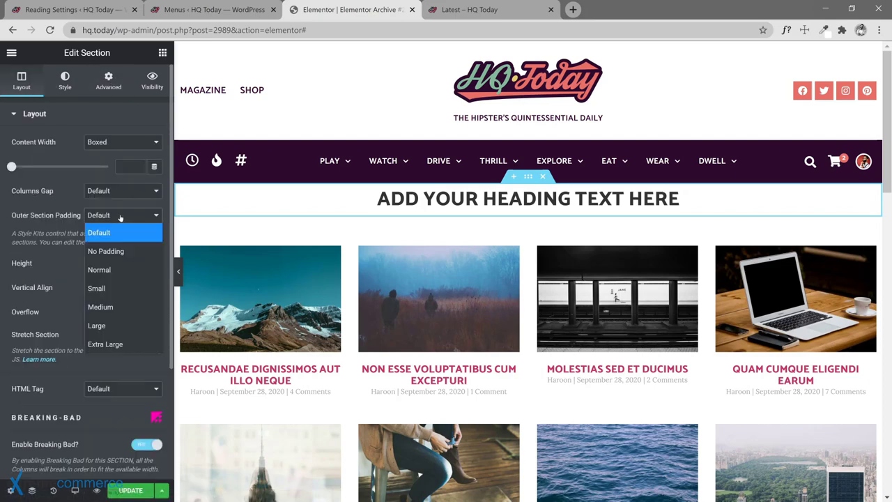
left_click(120, 309)
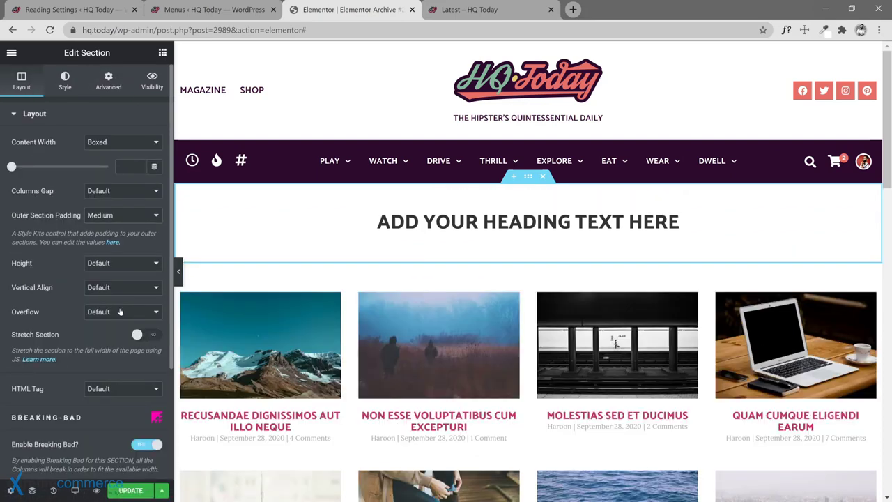
left_click(120, 312)
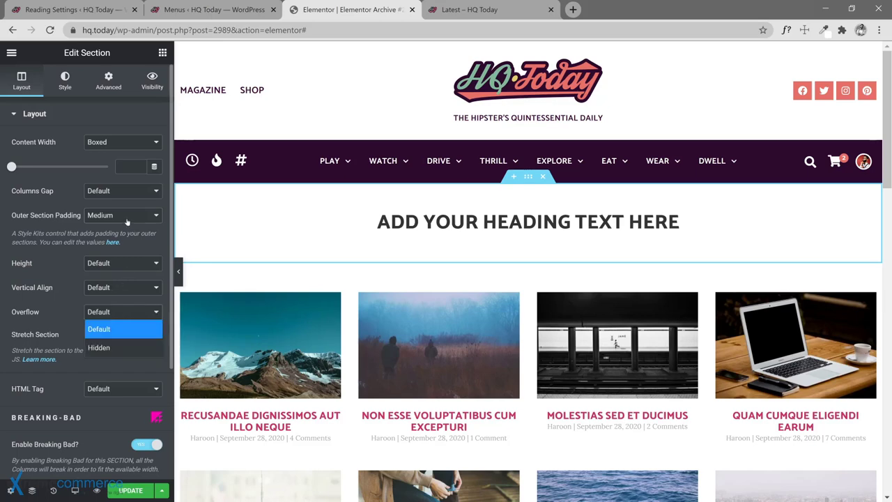
left_click(126, 218)
left_click(112, 342)
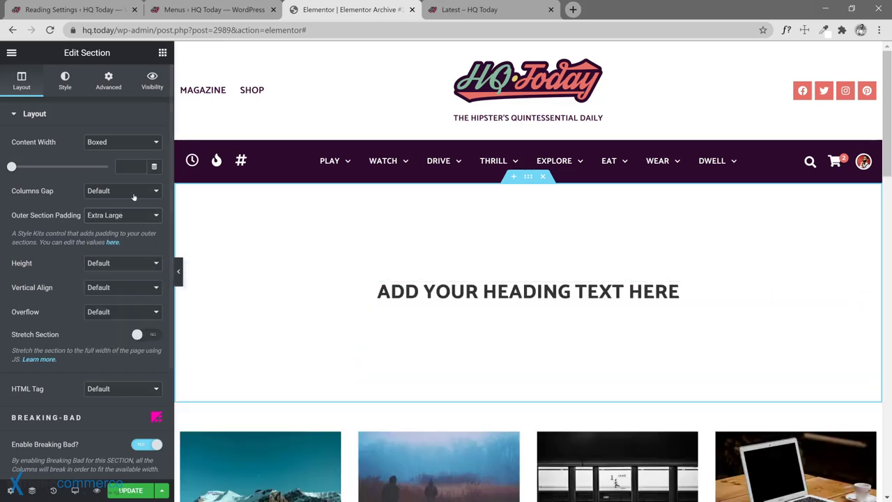
left_click(114, 217)
left_click(135, 321)
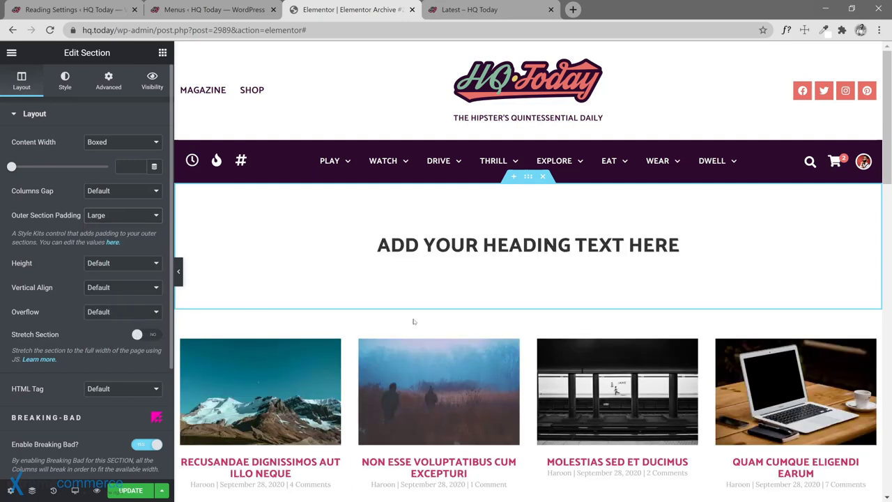
Step: Replace the placeholder heading text with "Latest Posts"
left_click(679, 245)
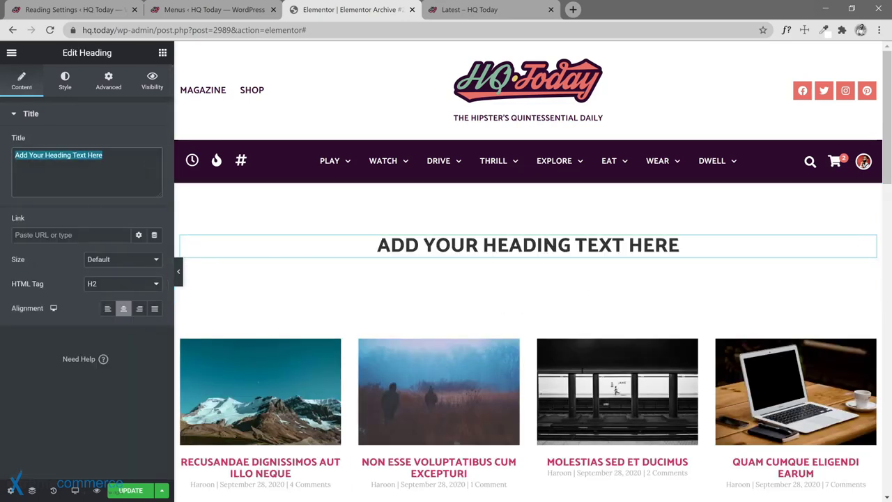
type("Latest Posts")
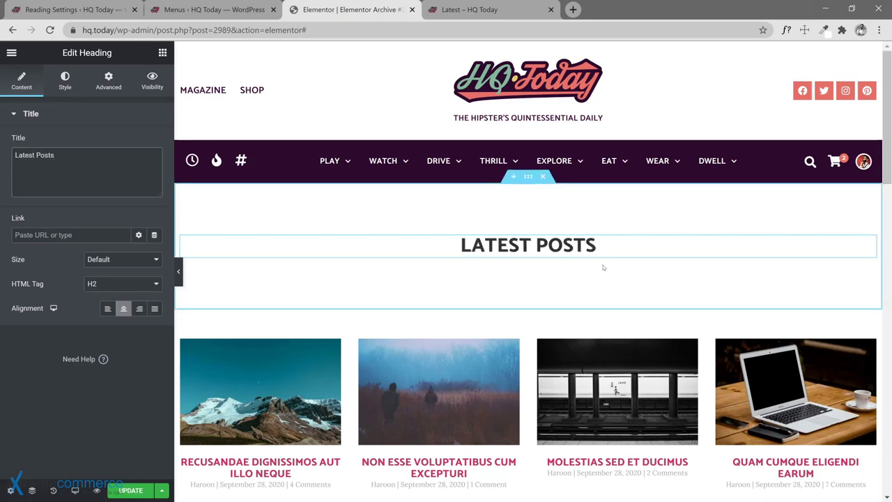
Step: Give the heading section a Classic background and upload the seven pattern and artwork images to the media library for it
left_click(537, 199)
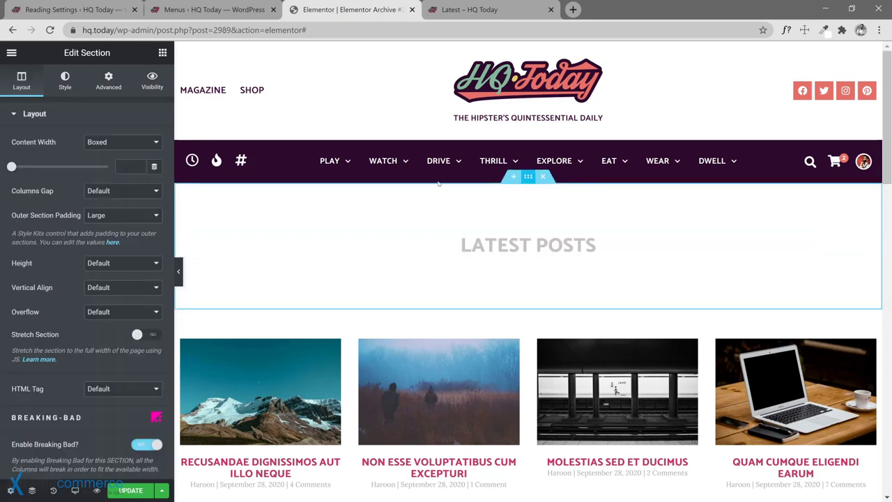
left_click(65, 82)
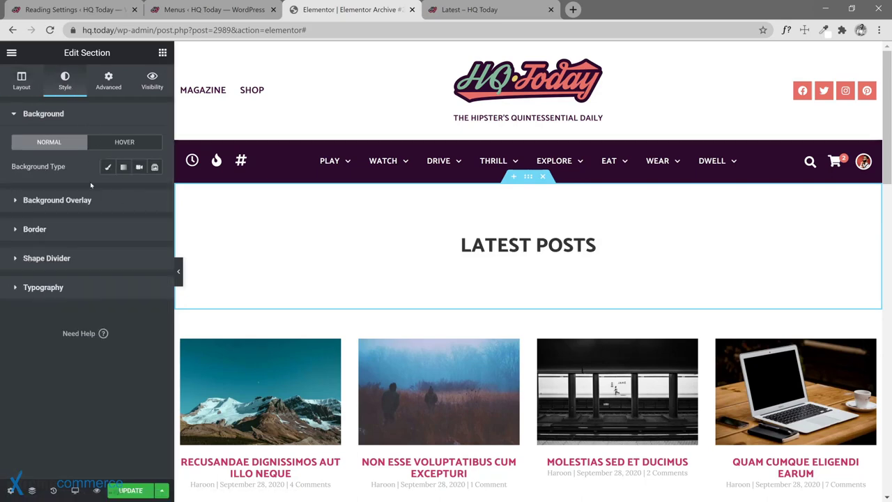
left_click(108, 168)
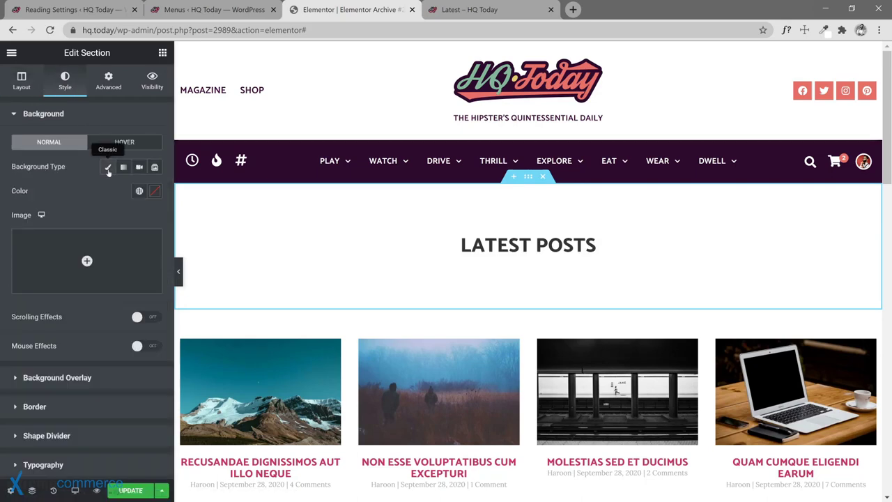
left_click(118, 256)
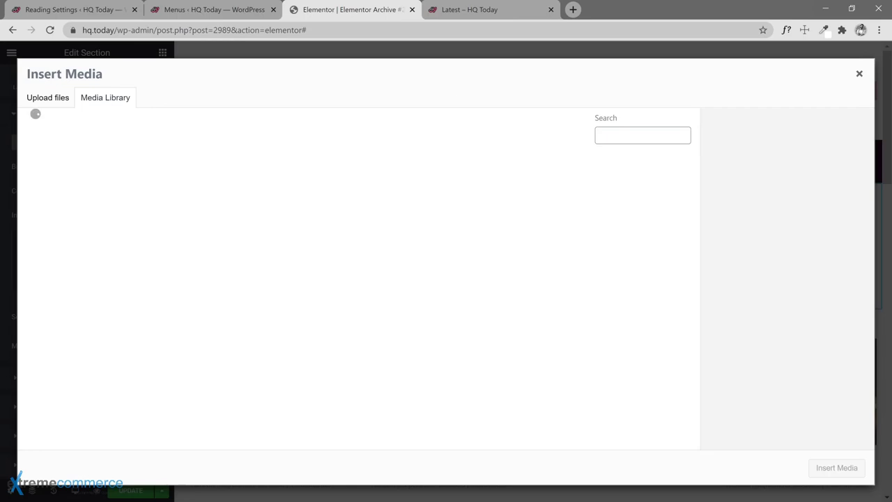
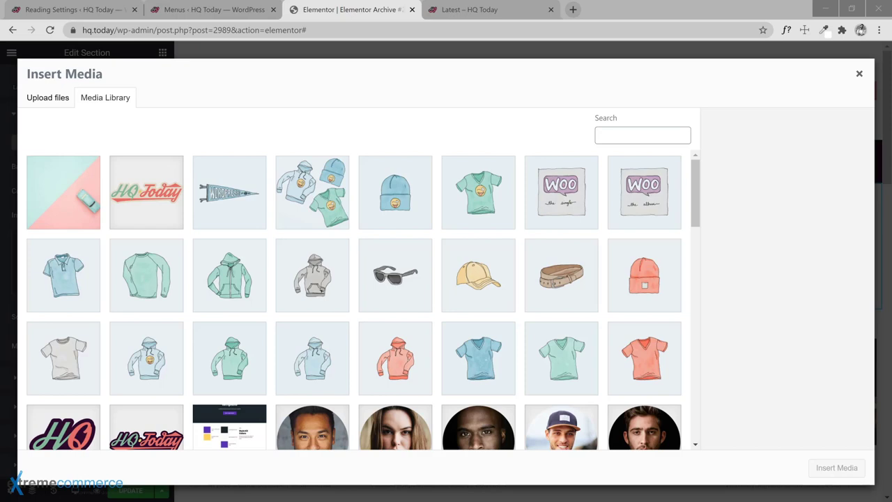
left_click_drag(886, 104, 244, 166)
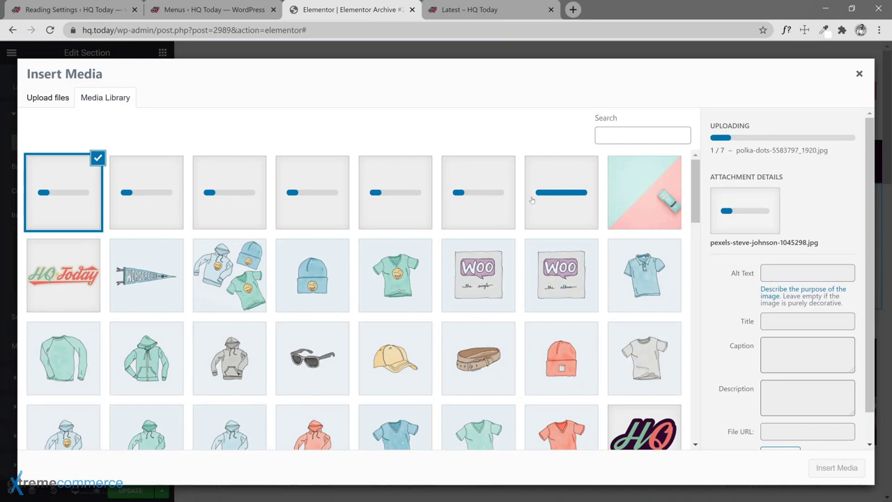
Step: Insert the uploaded orange and dark blue abstract painting as the heading section's background image
left_click(554, 202)
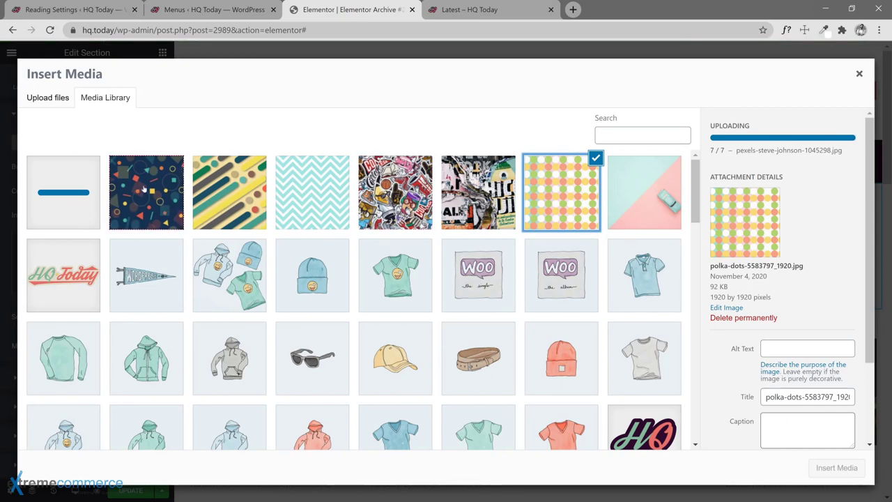
left_click(66, 209)
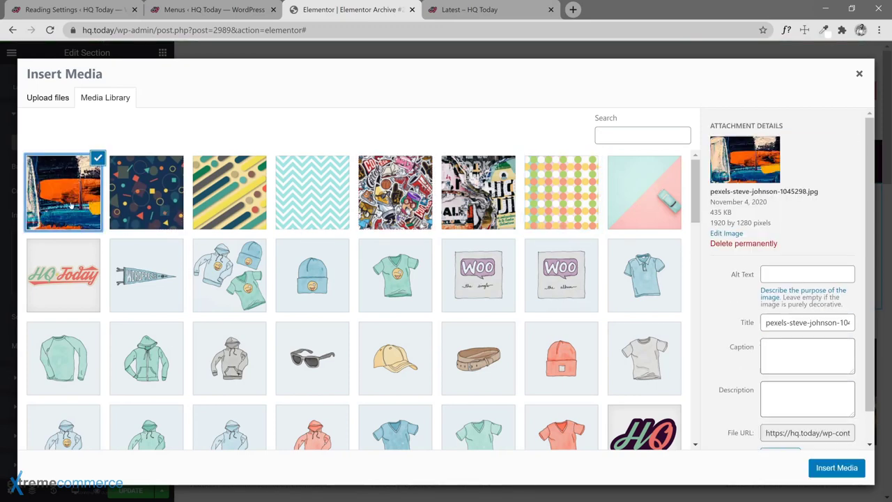
left_click(850, 469)
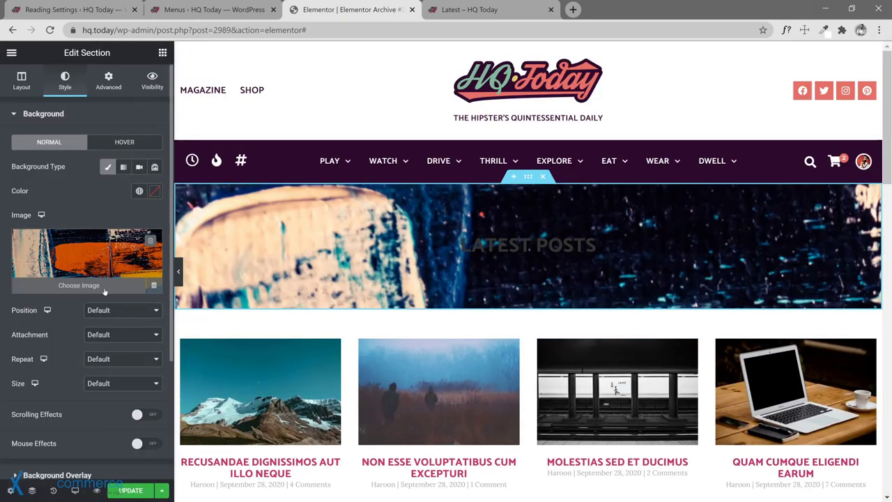
Step: Set the background image's size to Cover, repeat to No-repeat, position to Center Center and attachment to Scroll
left_click(122, 384)
left_click(115, 437)
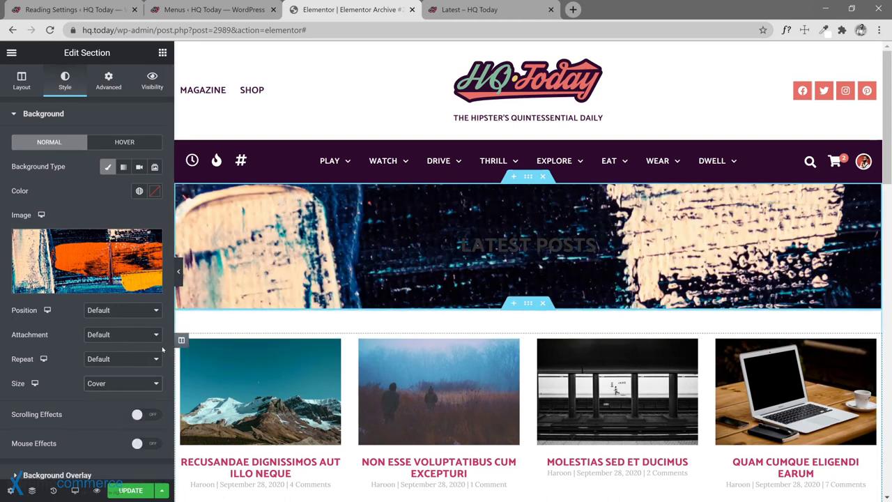
left_click(120, 358)
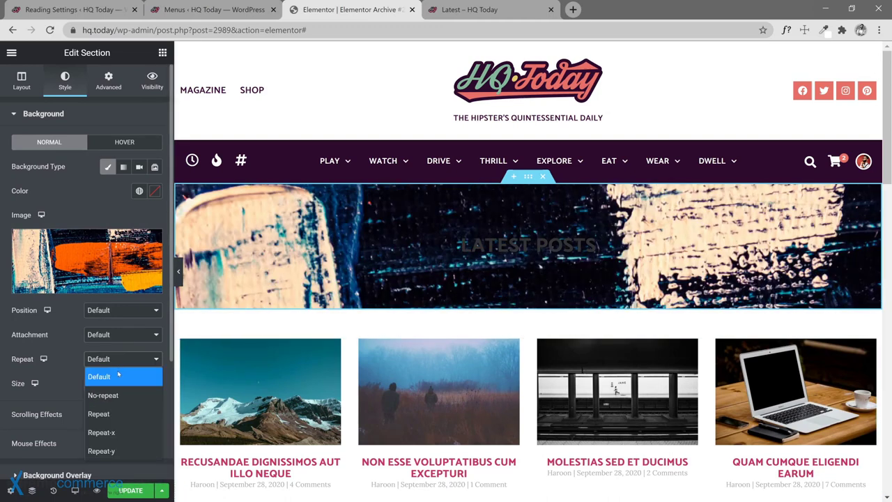
left_click(115, 393)
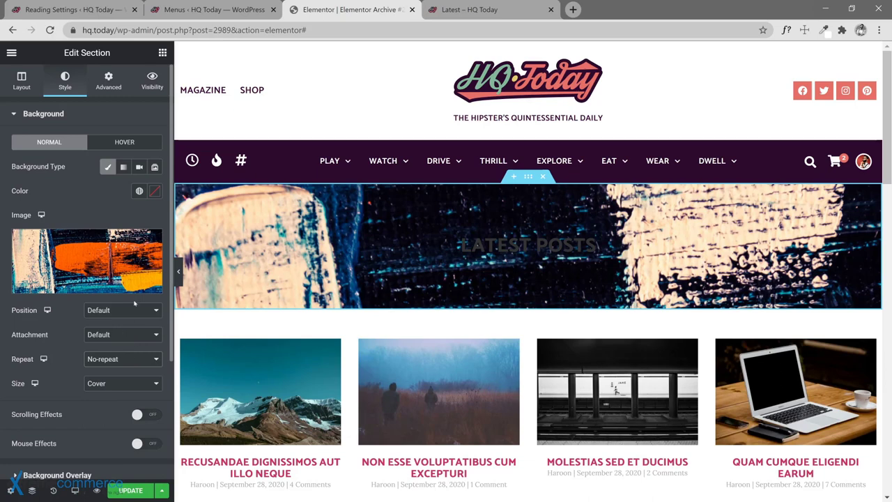
left_click(130, 314)
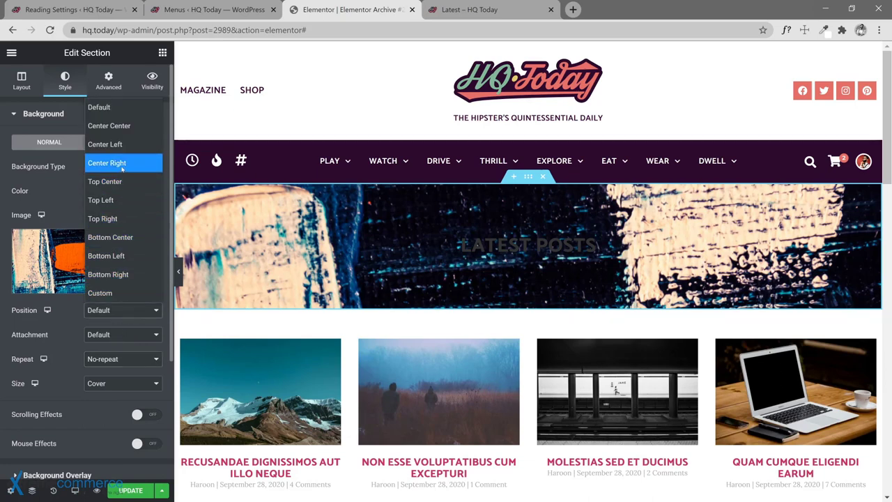
left_click(124, 127)
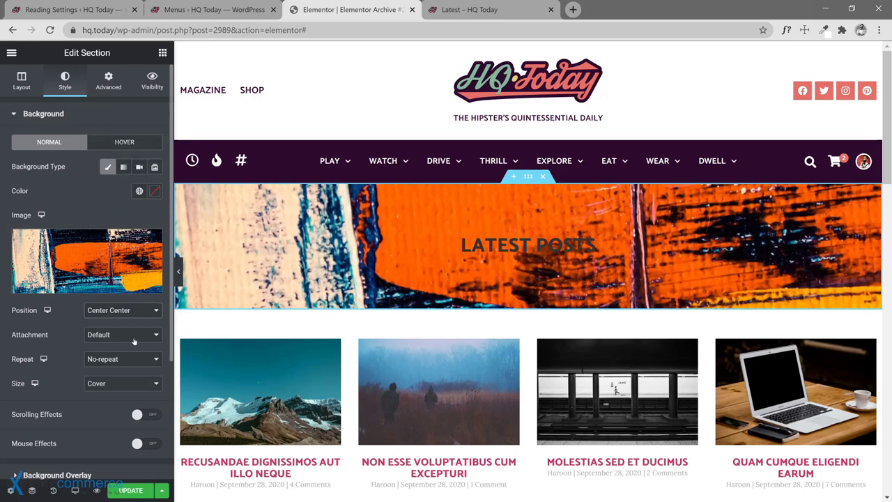
left_click(119, 336)
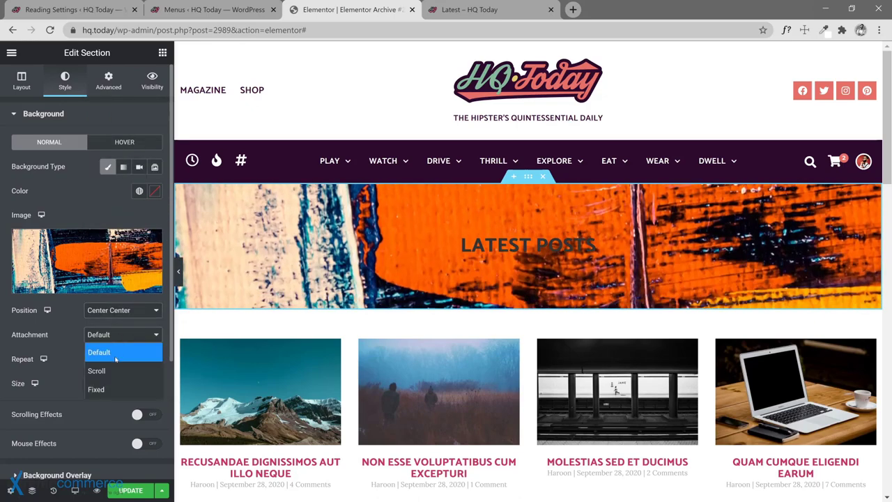
left_click(98, 371)
scroll(475, 365, "down", 3)
scroll(475, 365, "down", 3)
scroll(475, 365, "up", 5)
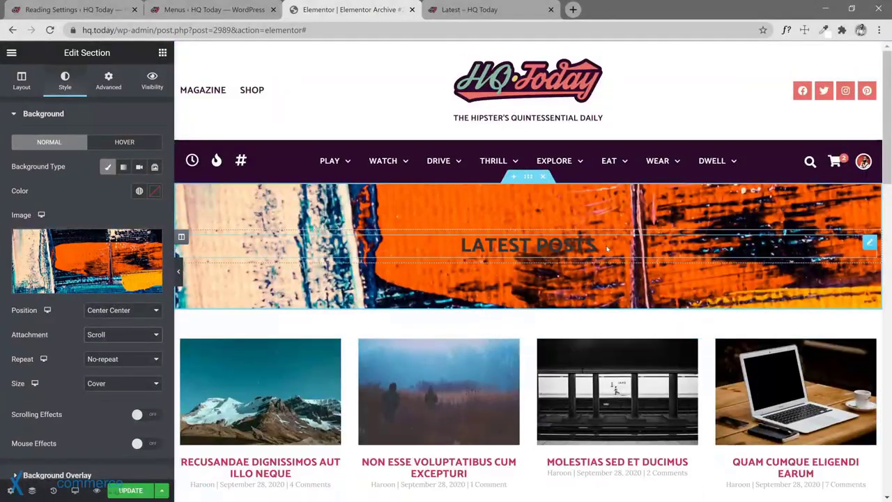
Step: Set the positioning width of the Latest Posts heading to Inline (auto)
left_click(606, 245)
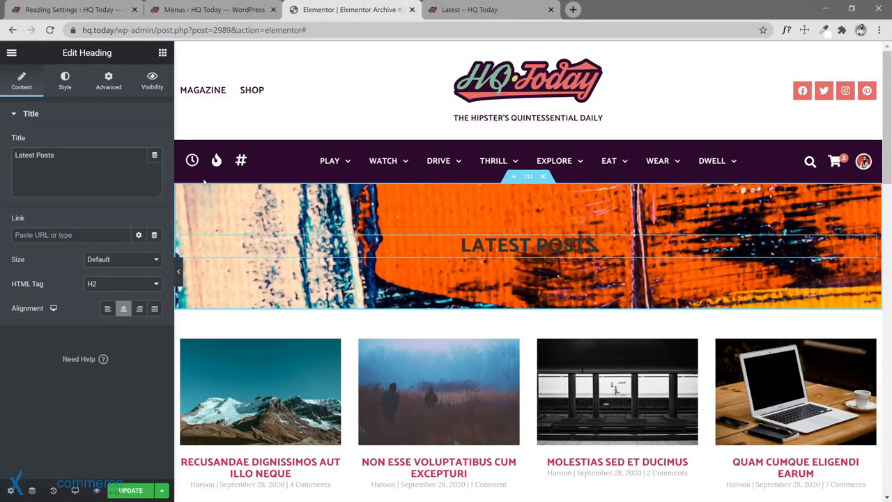
left_click(104, 82)
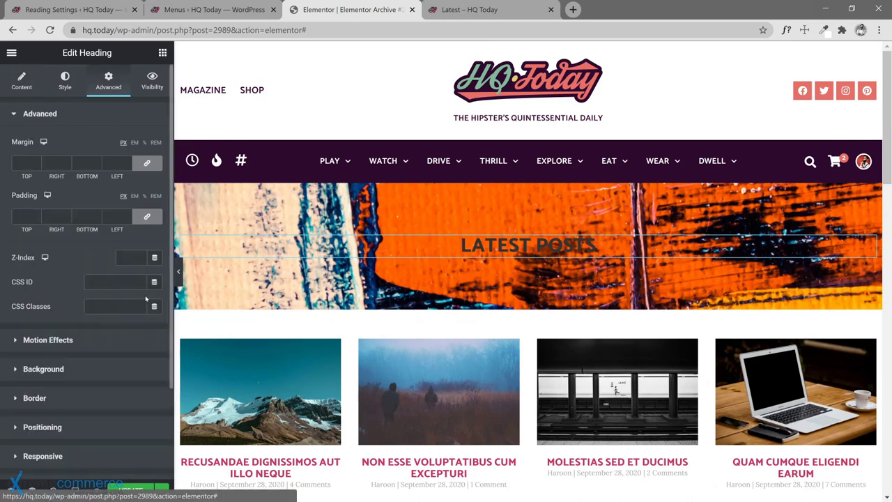
scroll(141, 374, "down", 2)
left_click(81, 316)
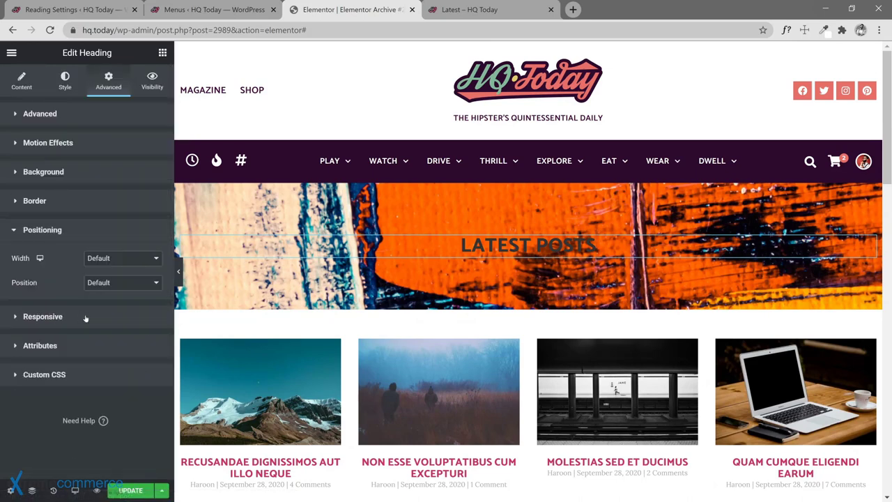
left_click(122, 258)
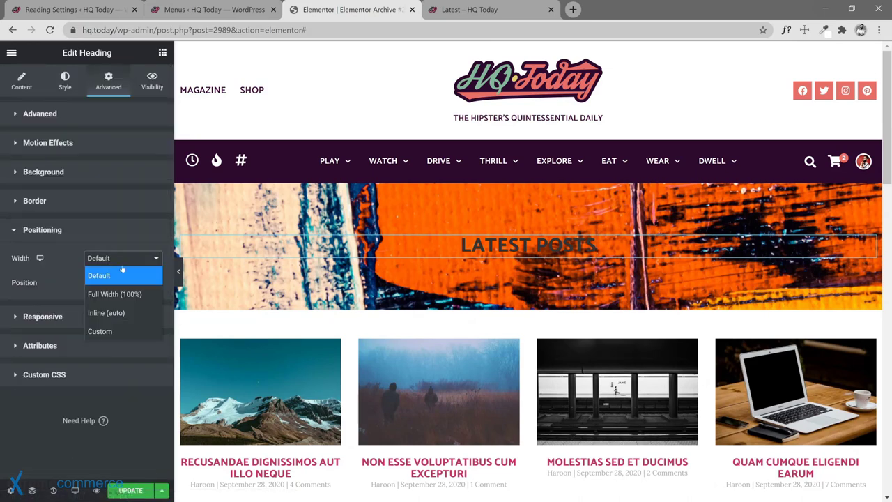
left_click(120, 310)
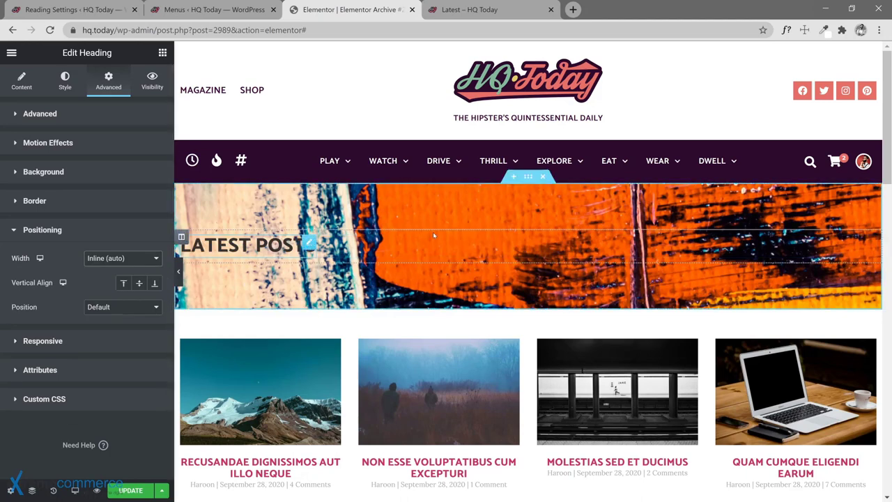
Step: Clear the heading's own text alignment and set its column's horizontal alignment to Center
left_click(21, 83)
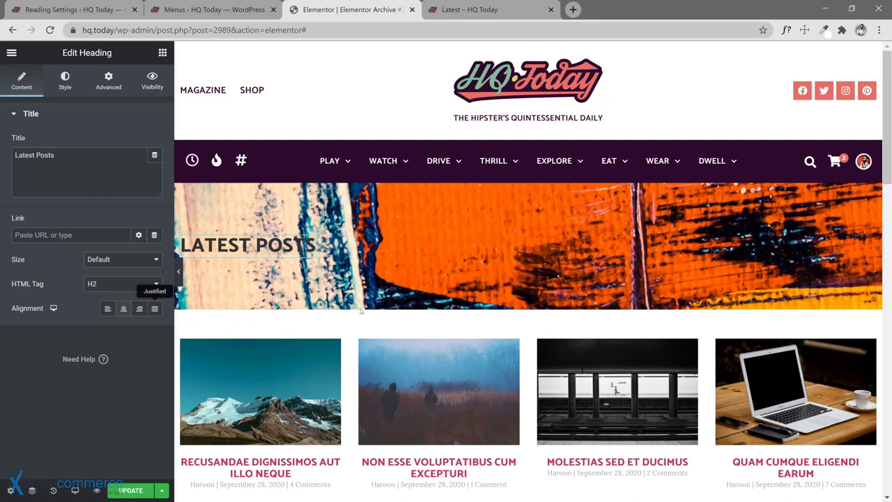
left_click(527, 177)
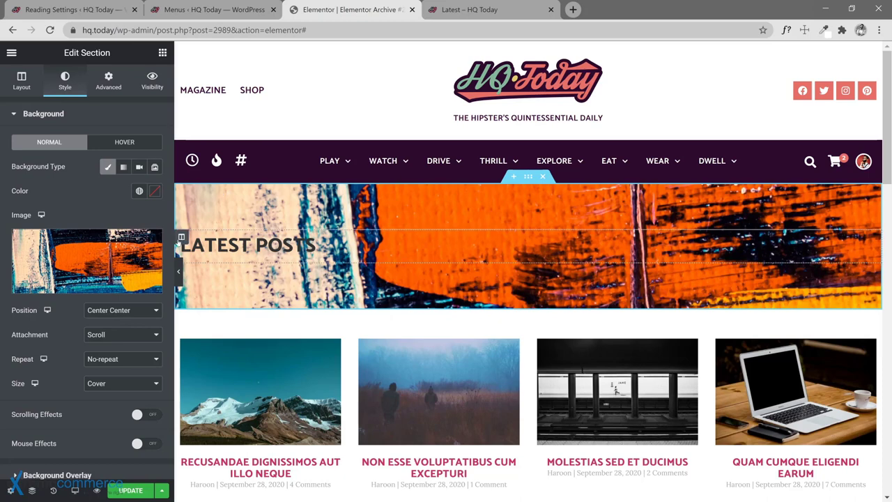
left_click(181, 237)
left_click(116, 190)
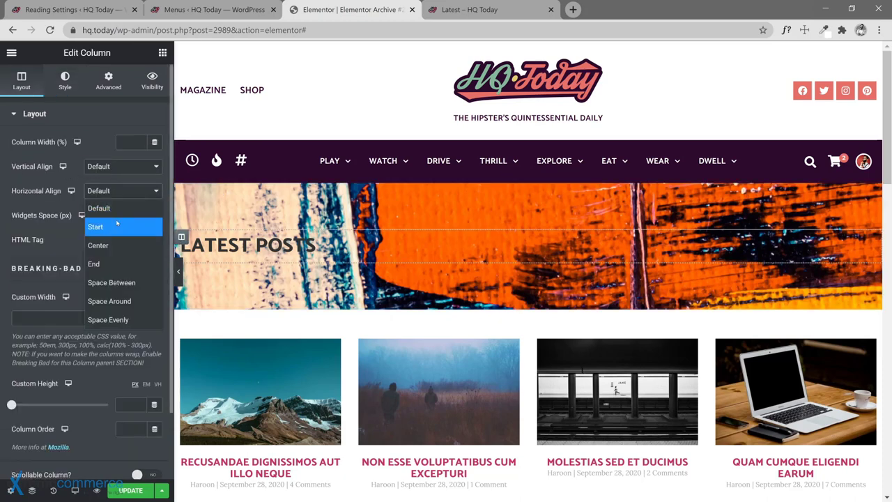
left_click(101, 245)
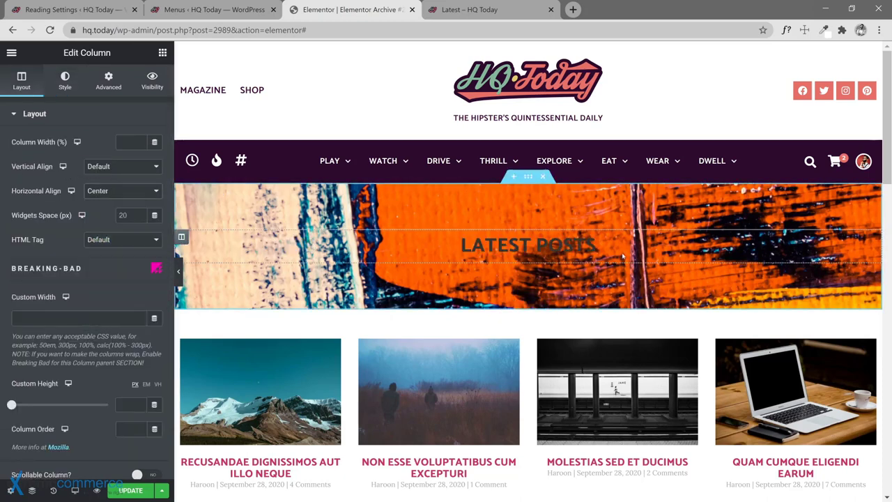
Step: Set the Latest Posts heading's HTML tag to H1 and its size to XL, and update the template
left_click(588, 243)
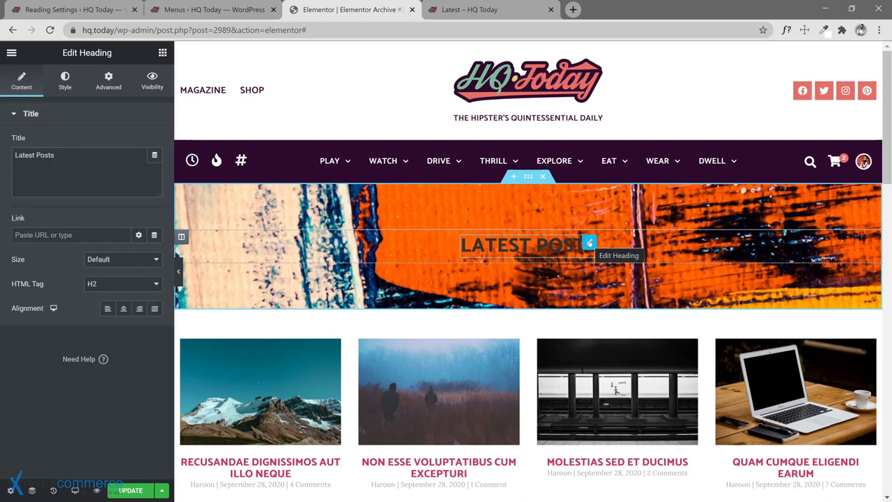
left_click(106, 283)
left_click(97, 299)
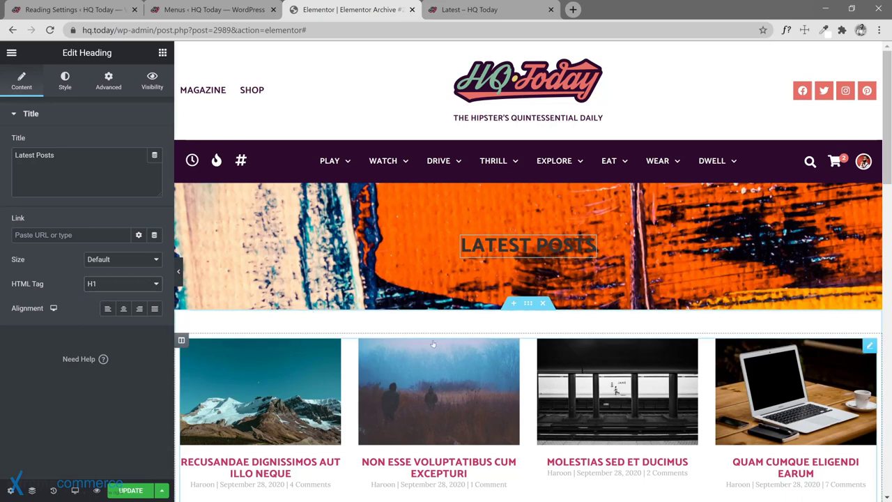
left_click(124, 263)
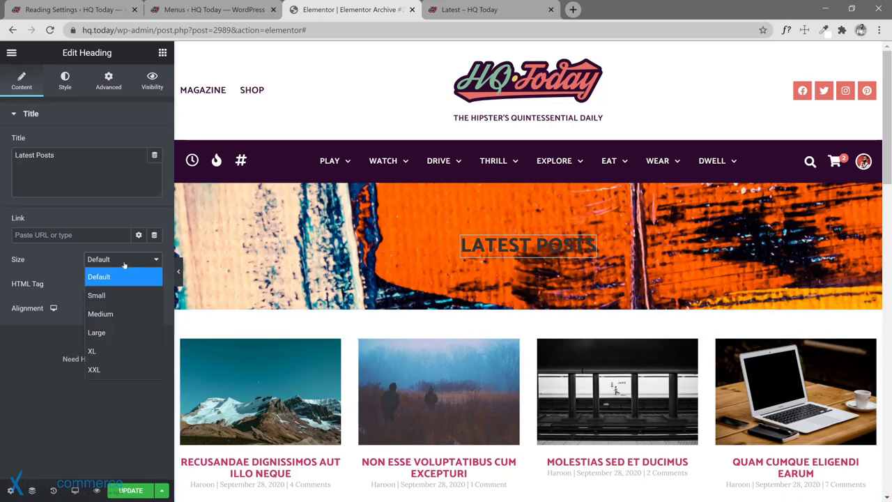
left_click(104, 369)
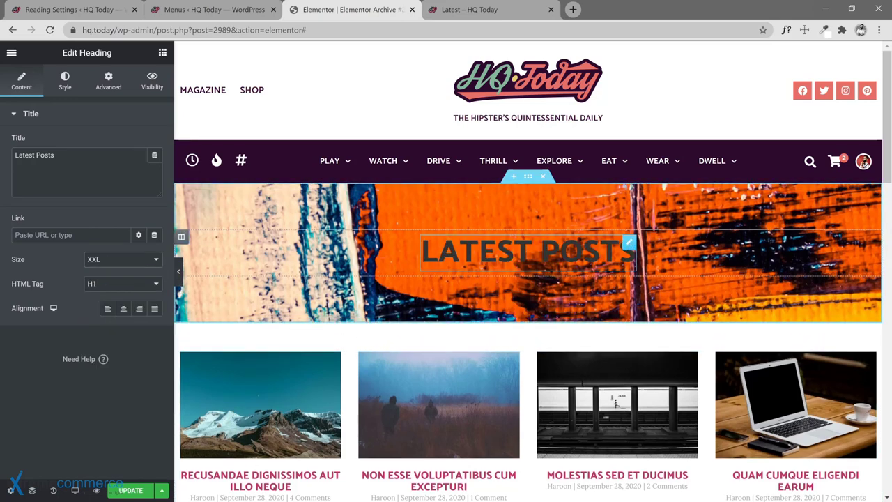
left_click(111, 263)
left_click(112, 350)
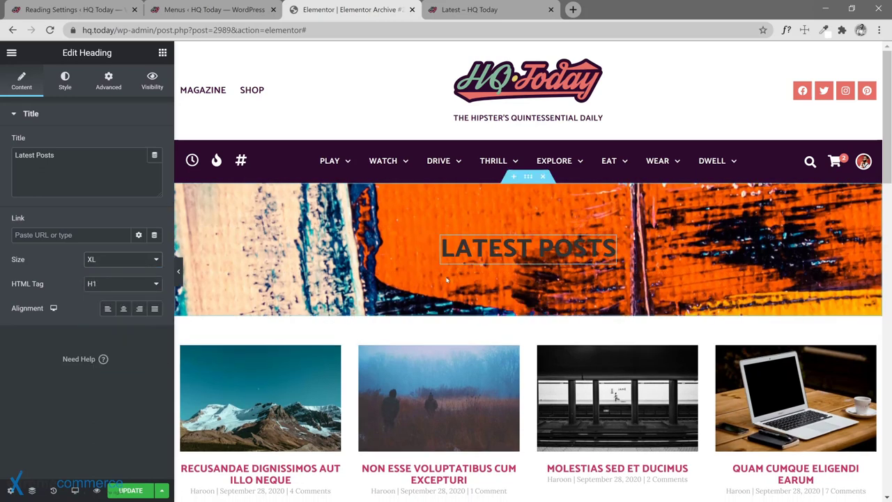
left_click(139, 486)
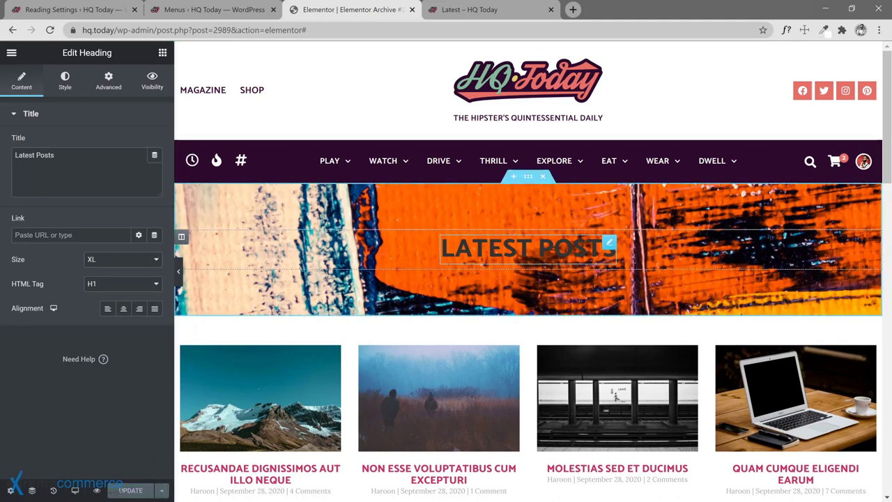
Step: Set the Latest Posts heading's text color to the global Blank color
left_click(64, 89)
left_click(140, 143)
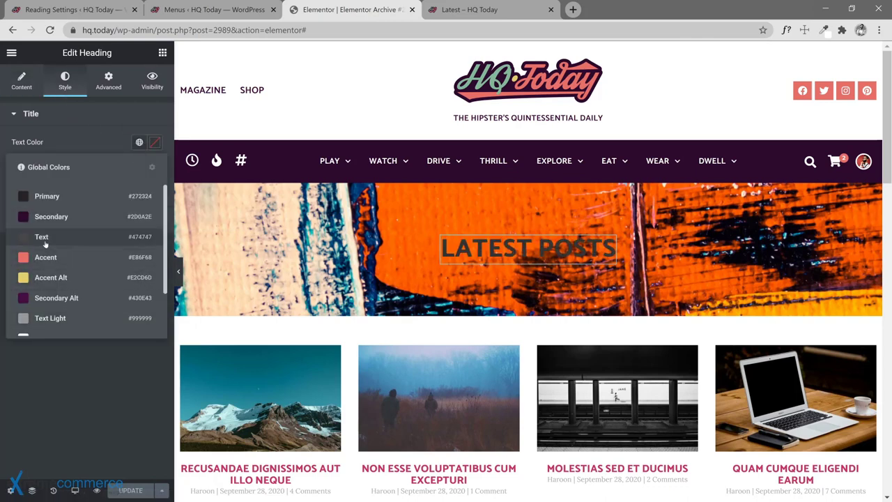
scroll(45, 300, "down", 2)
left_click(28, 303)
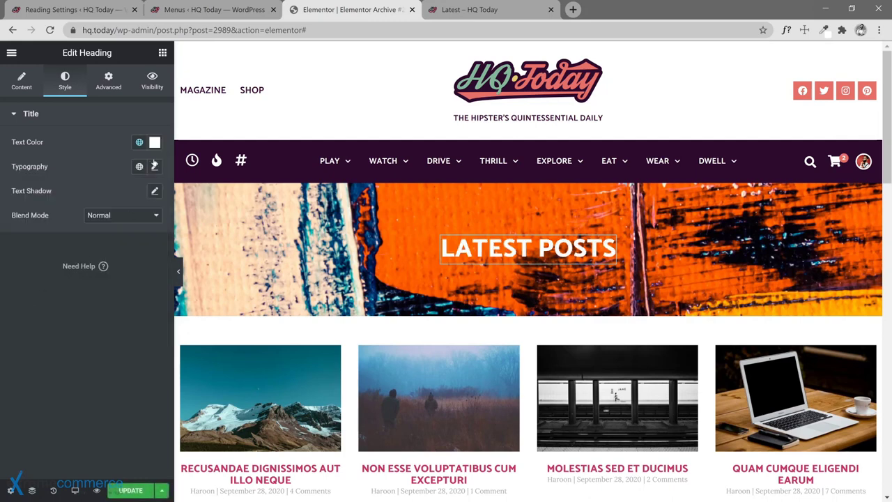
Step: Give the Latest Posts heading a classic background in the global Blank color (#FFFFFF)
left_click(112, 84)
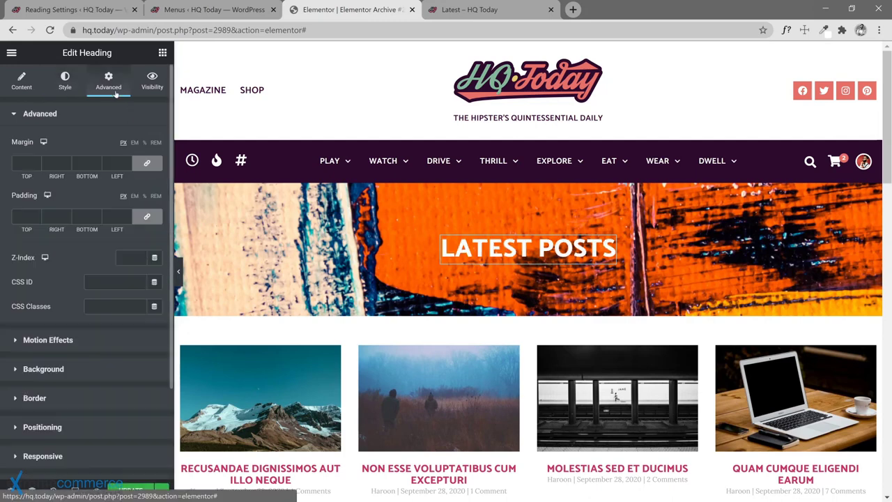
left_click(84, 368)
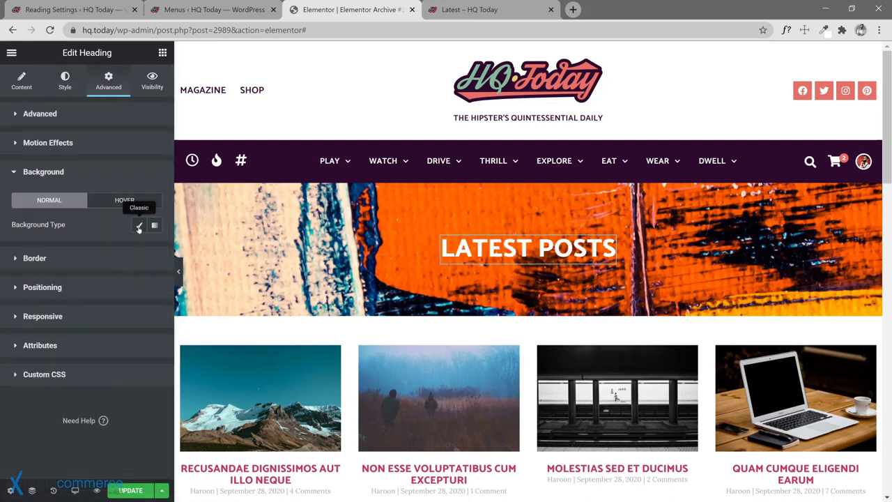
left_click(139, 225)
left_click(139, 250)
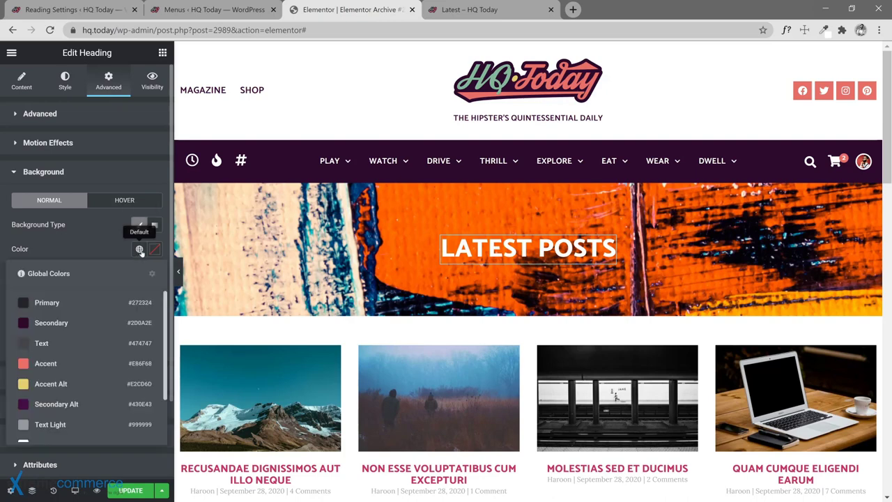
scroll(103, 384, "down", 1)
scroll(103, 384, "up", 1)
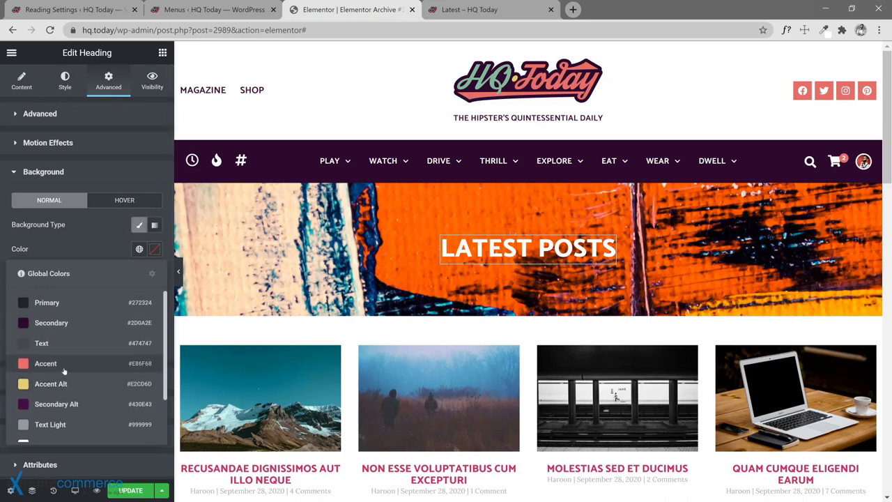
scroll(72, 372, "down", 1)
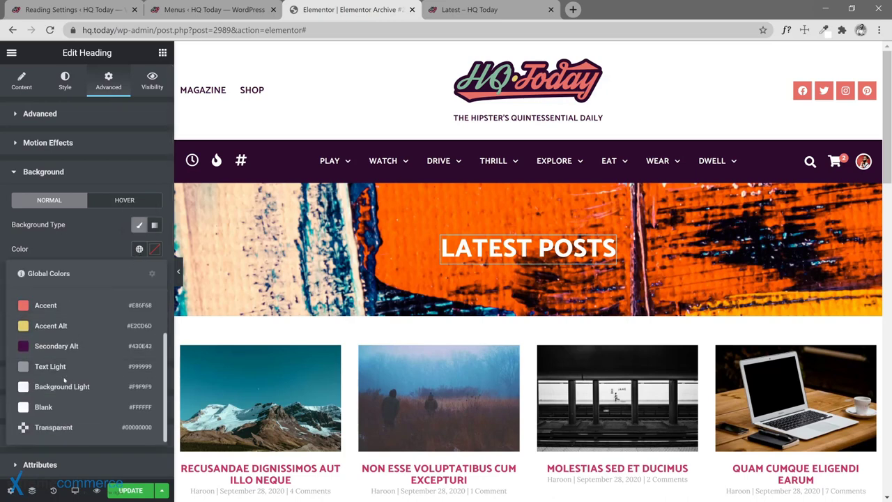
left_click(24, 408)
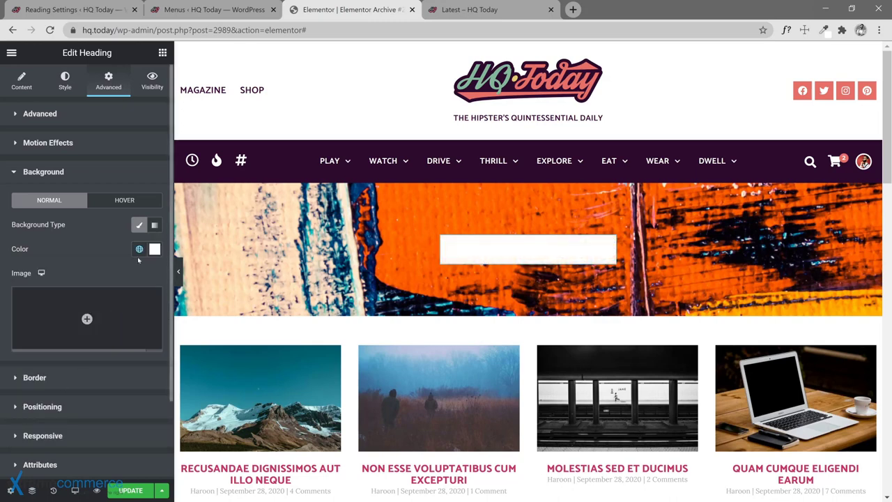
Step: Set the Latest Posts heading's text color to the global Primary color (#272324)
left_click(63, 78)
left_click(139, 142)
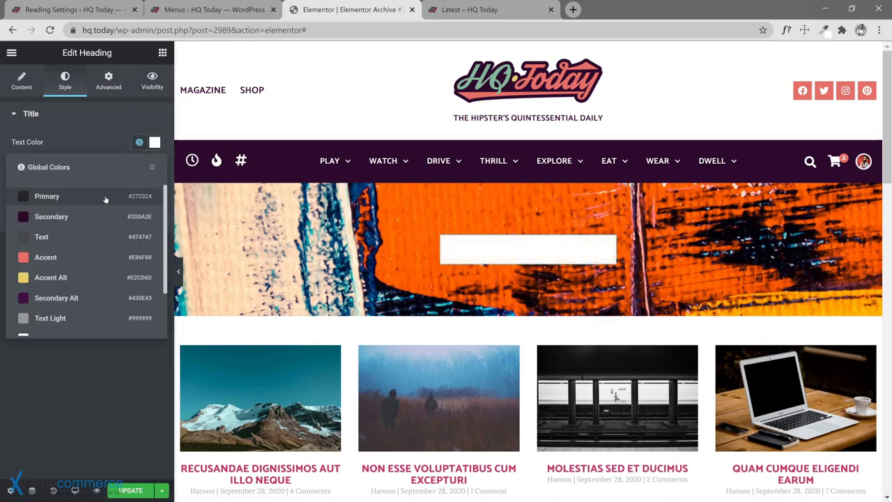
left_click(25, 197)
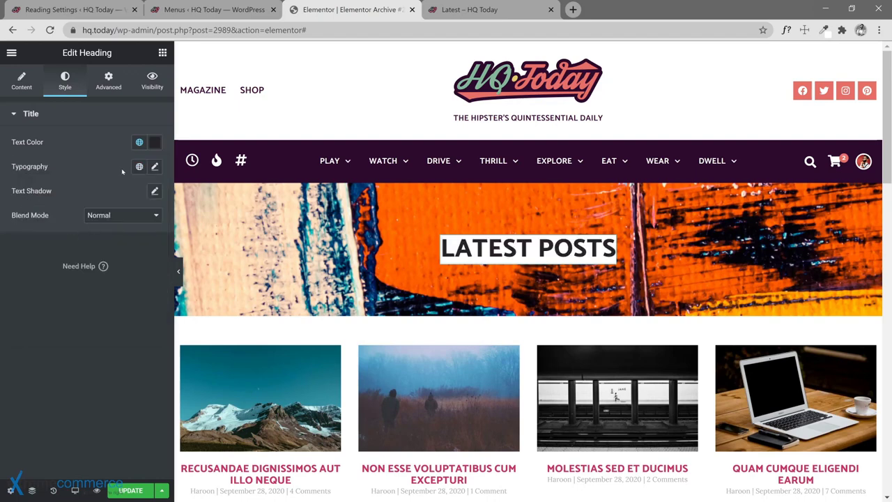
Step: Clear the Latest Posts heading's custom text color so it uses the default
left_click(140, 143)
left_click(158, 149)
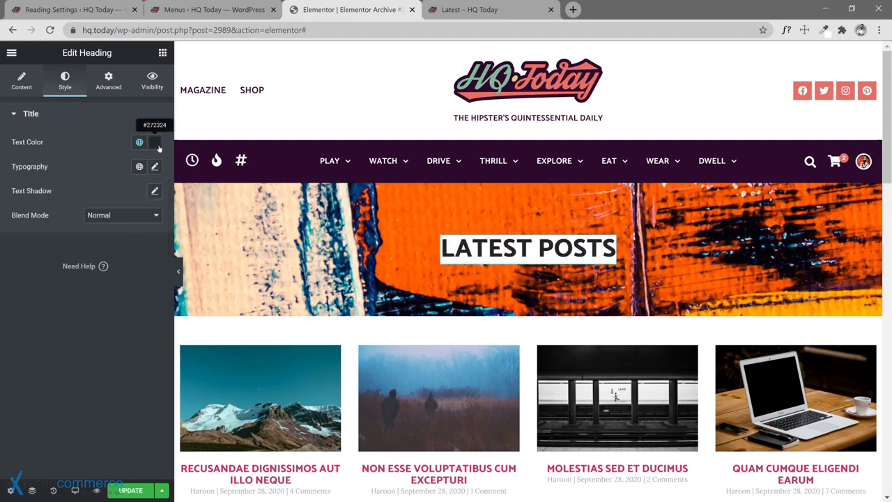
left_click(158, 146)
left_click(122, 164)
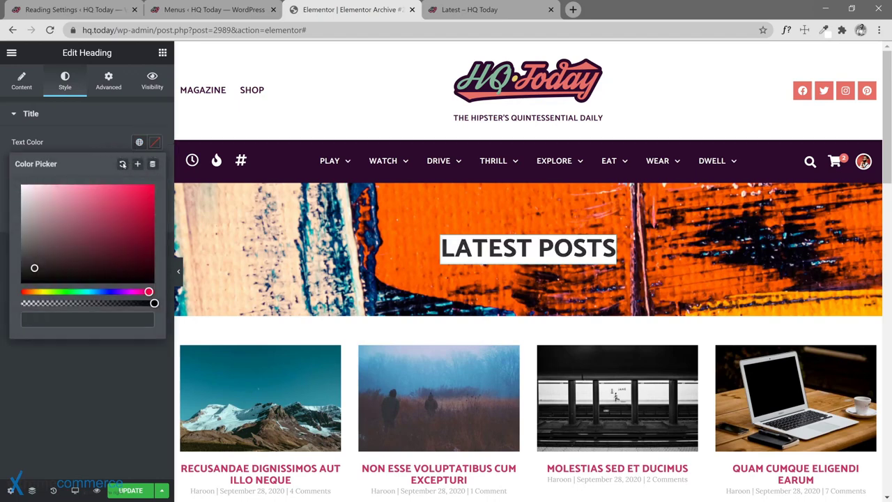
left_click(122, 143)
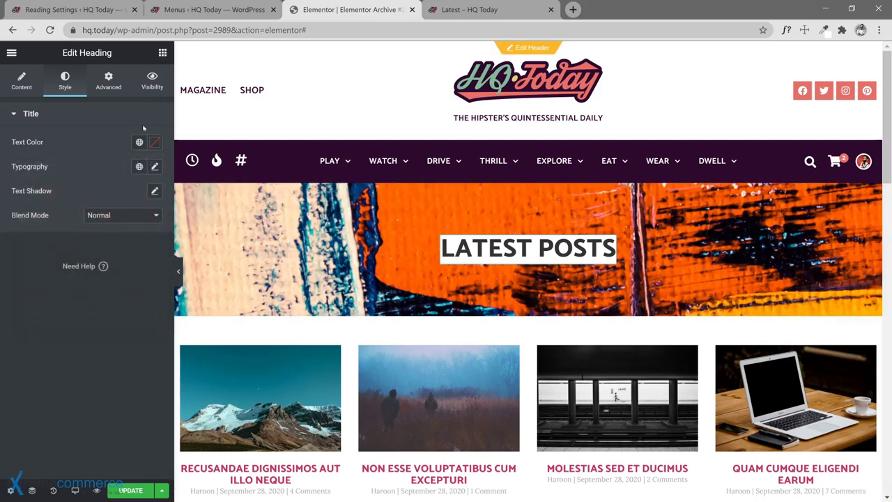
Step: Set the Latest Posts heading's padding to 10 px on all sides and update the template
left_click(108, 80)
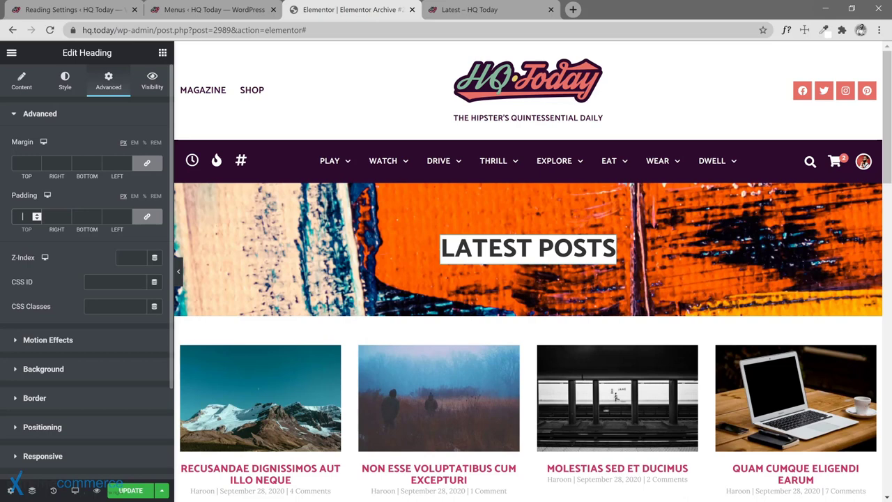
left_click(37, 216)
type("10")
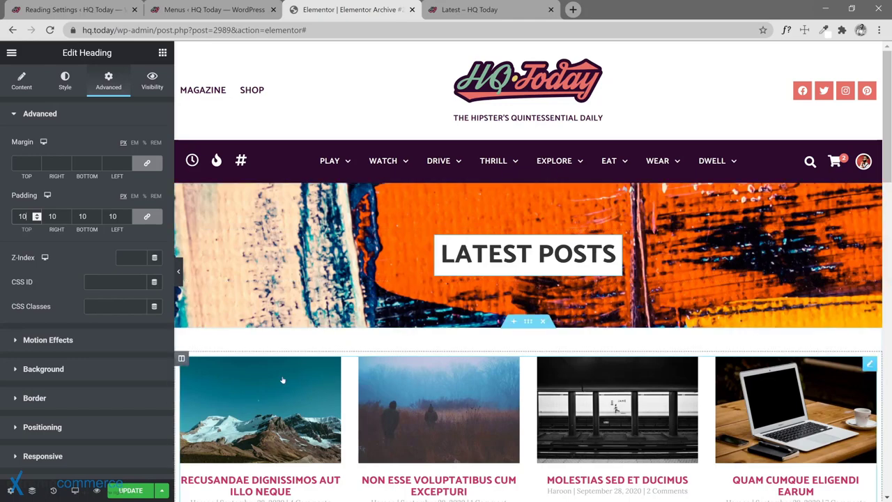
key("ctrl+s")
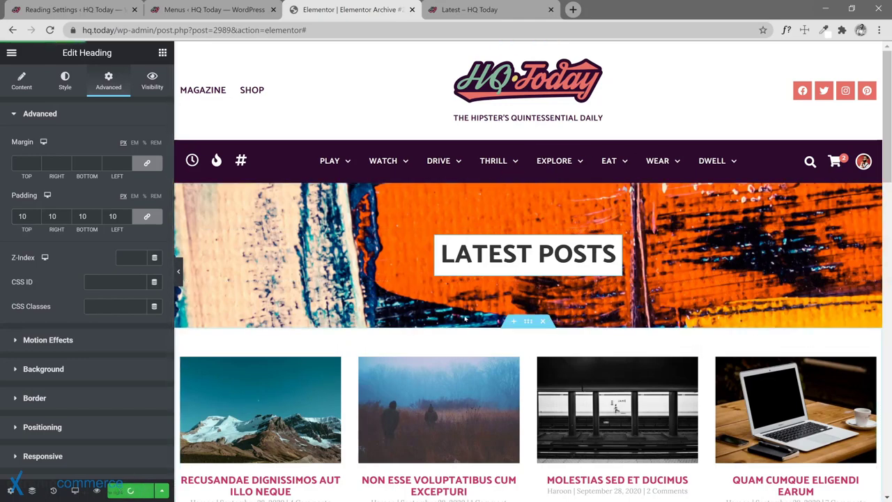
Step: Reload the live Latest page and examine its banner, post grid and pagination
left_click(467, 9)
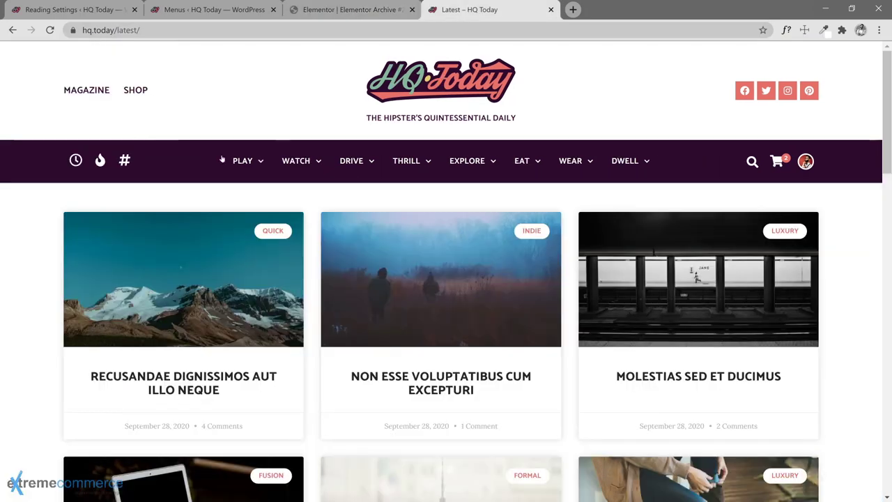
left_click(50, 30)
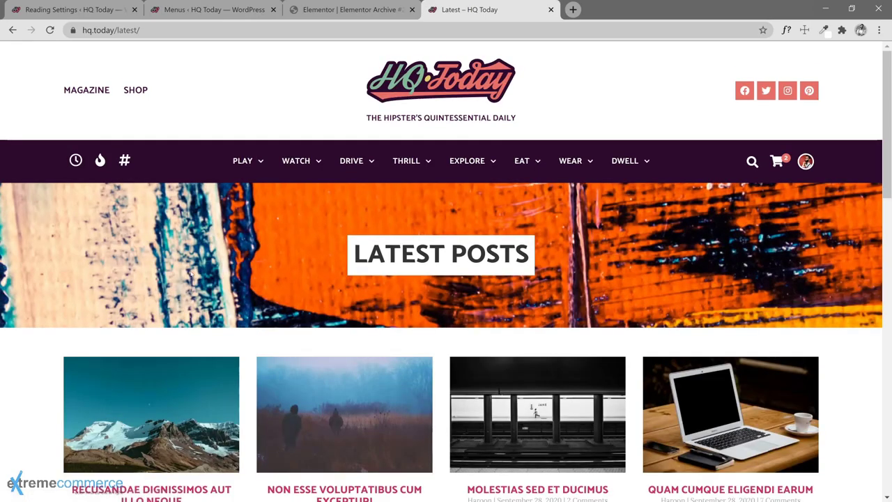
scroll(14, 318, "down", 4)
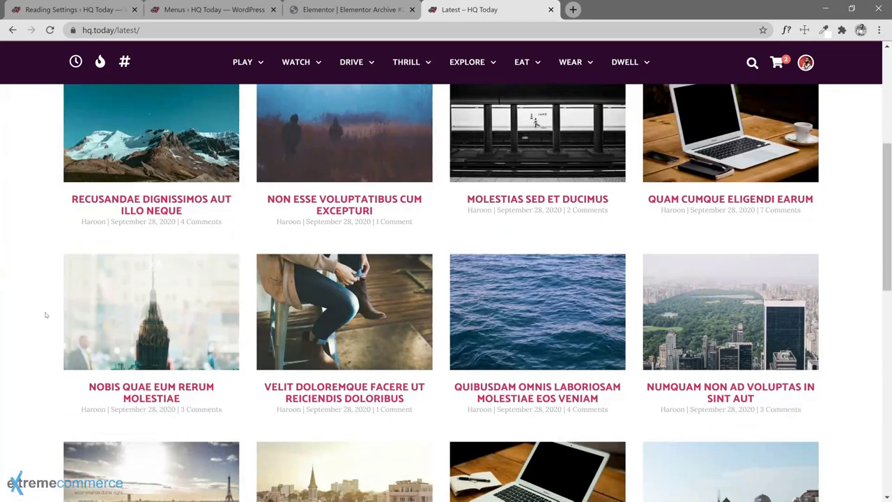
scroll(46, 315, "down", 3)
scroll(36, 269, "down", 4)
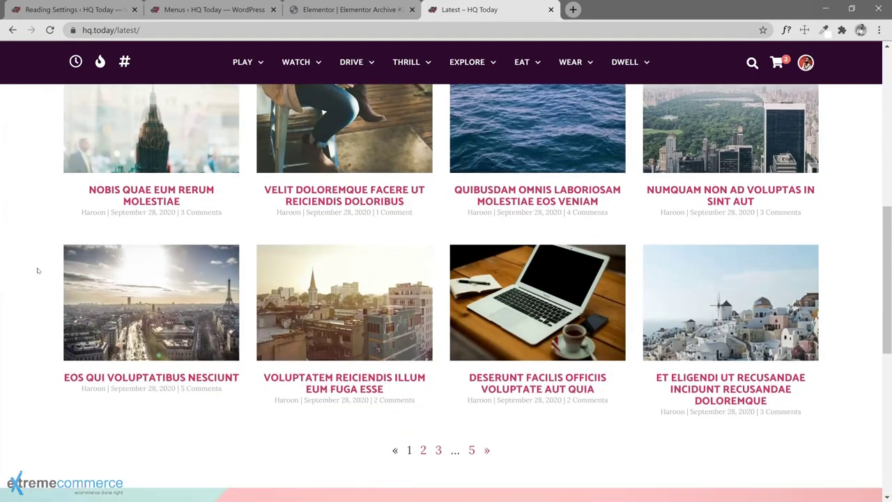
scroll(35, 269, "up", 10)
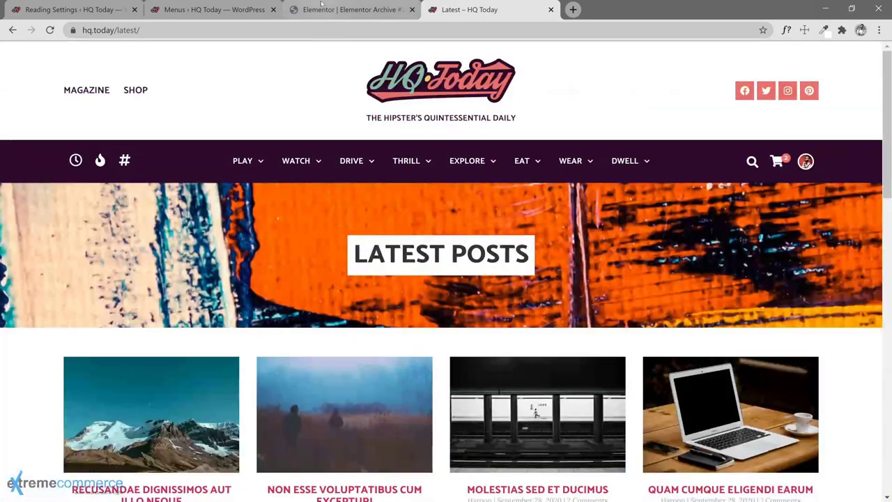
Step: Back in the archive template, set the Archive Posts title color to the global Primary color (#272324)
left_click(318, 14)
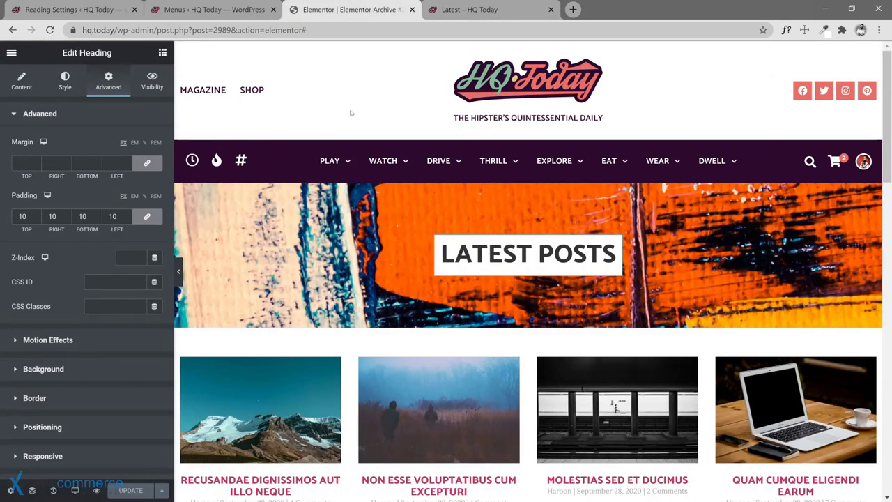
scroll(254, 363, "down", 2)
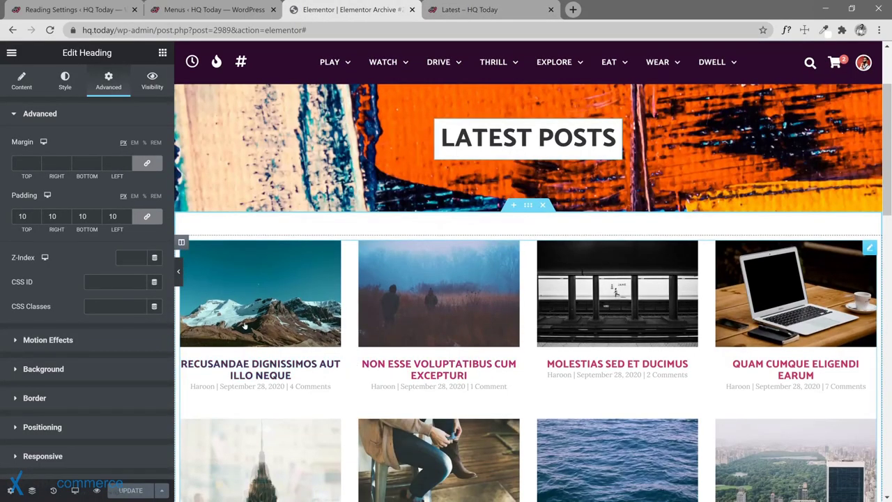
left_click(64, 80)
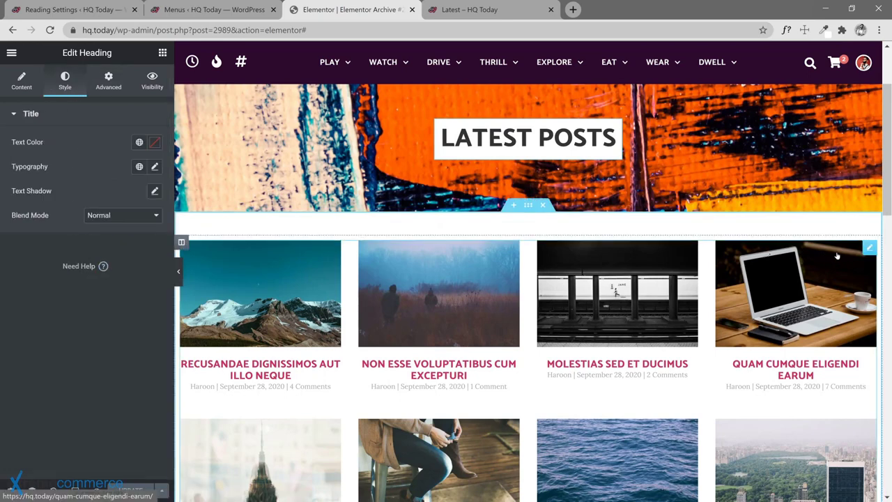
left_click(868, 249)
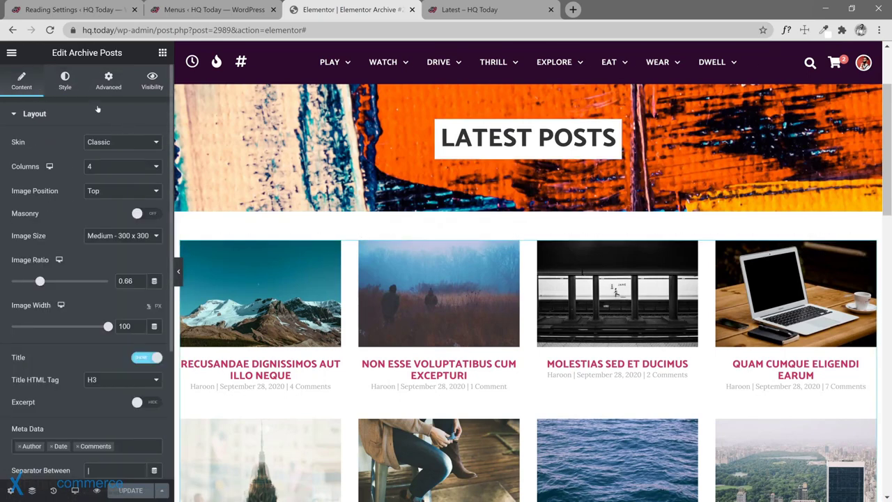
left_click(63, 81)
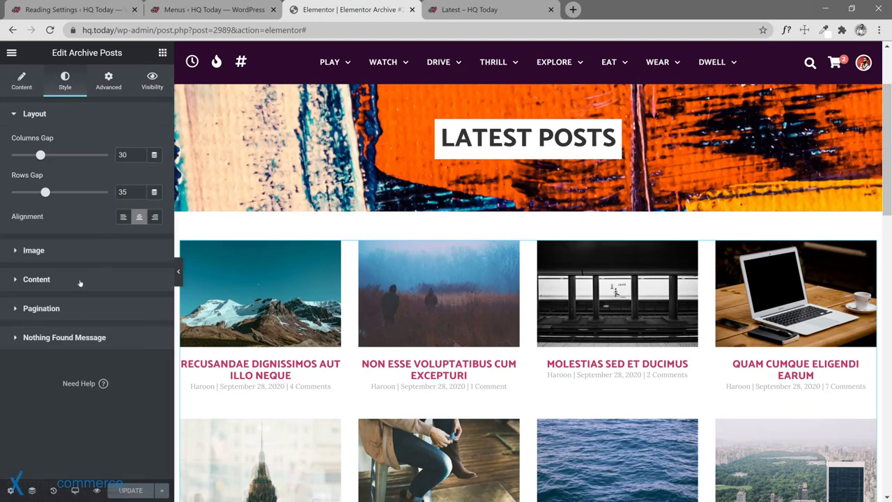
left_click(111, 278)
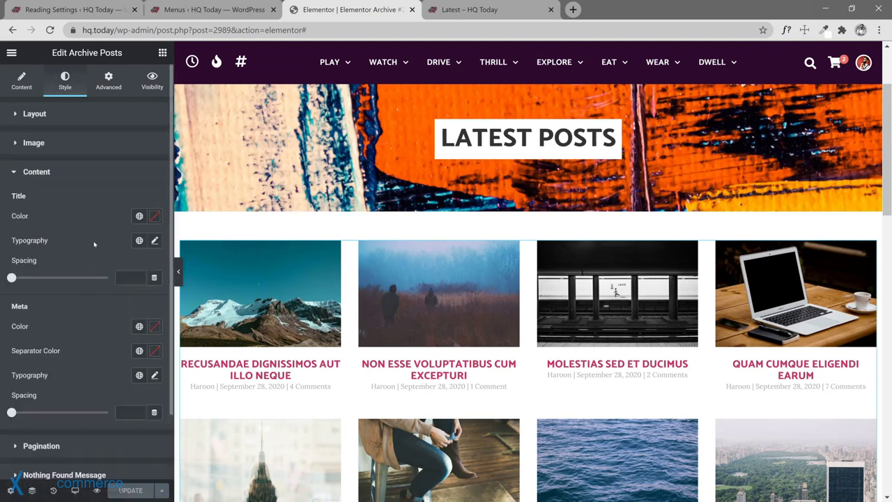
scroll(81, 359, "down", 1)
scroll(84, 345, "up", 1)
left_click(139, 216)
left_click(28, 272)
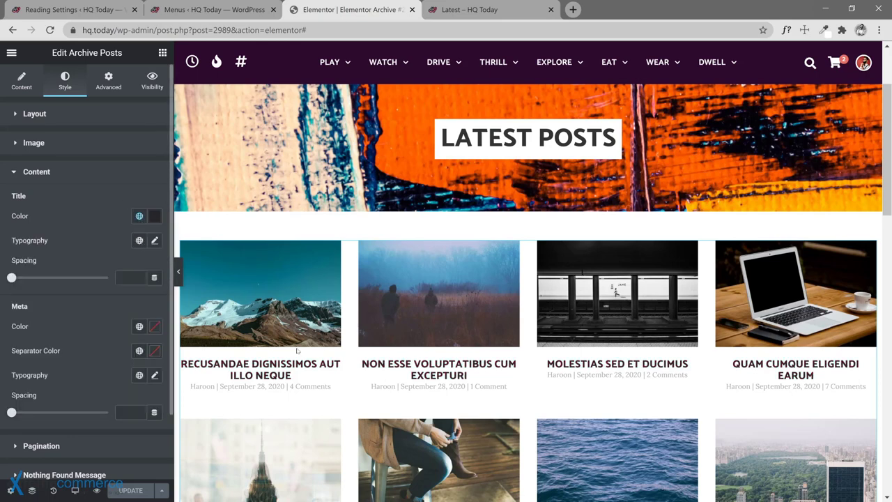
scroll(98, 337, "down", 1)
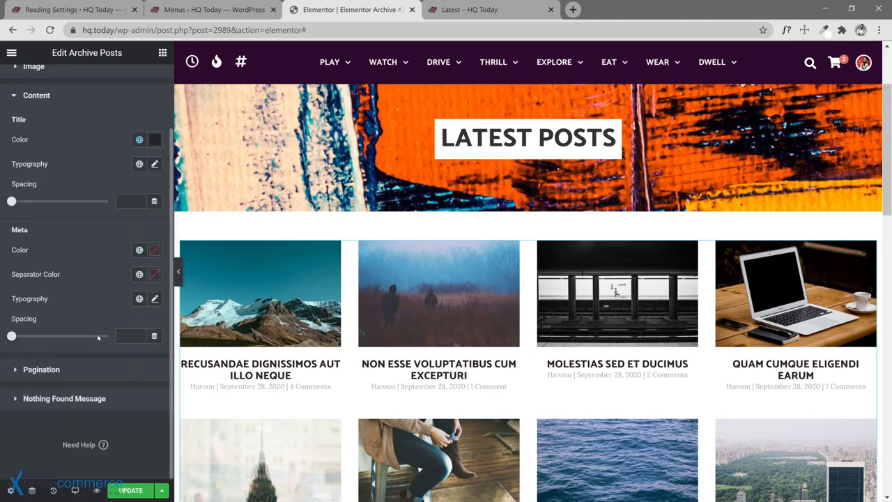
scroll(112, 319, "up", 1)
scroll(99, 362, "down", 1)
scroll(99, 390, "up", 1)
scroll(99, 390, "down", 1)
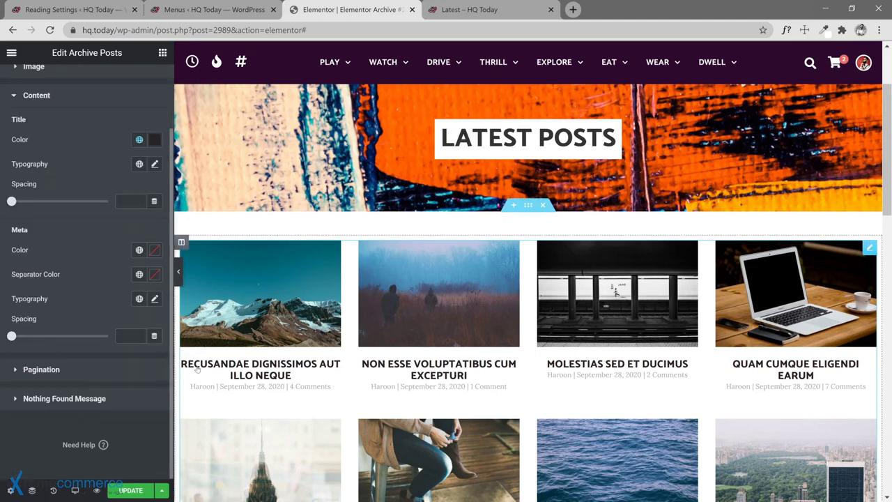
scroll(350, 297, "up", 2)
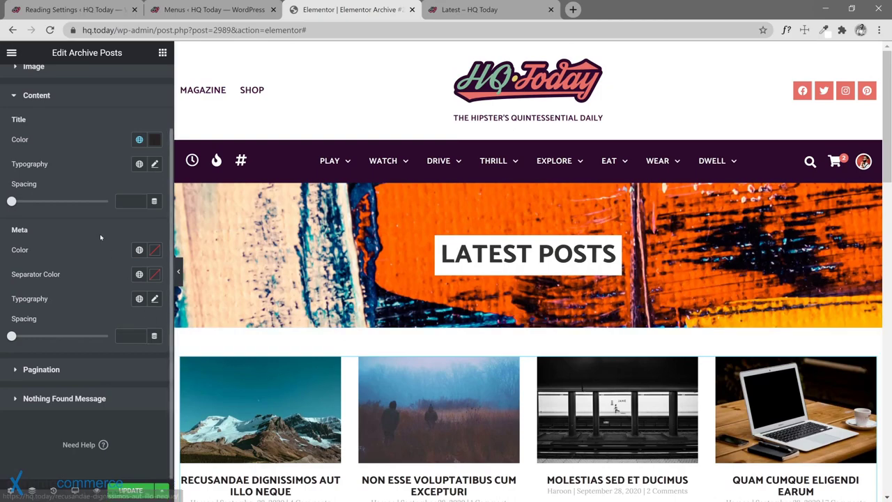
scroll(101, 244, "up", 1)
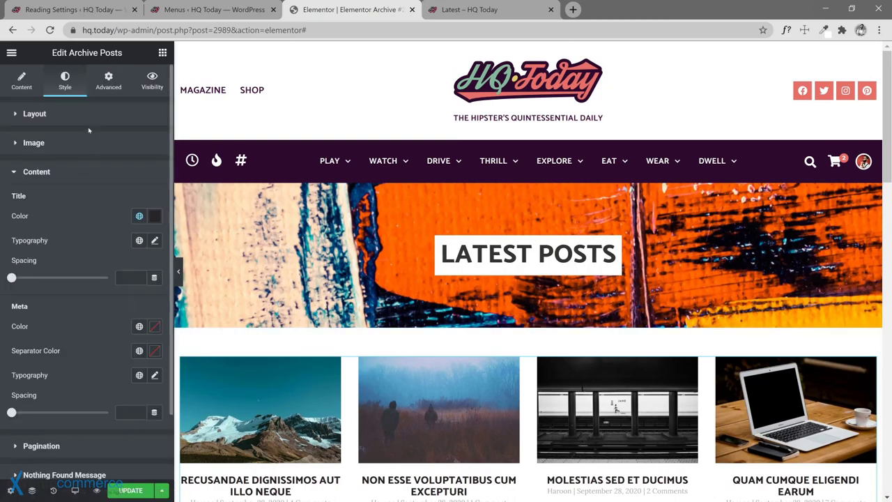
scroll(240, 279, "down", 2)
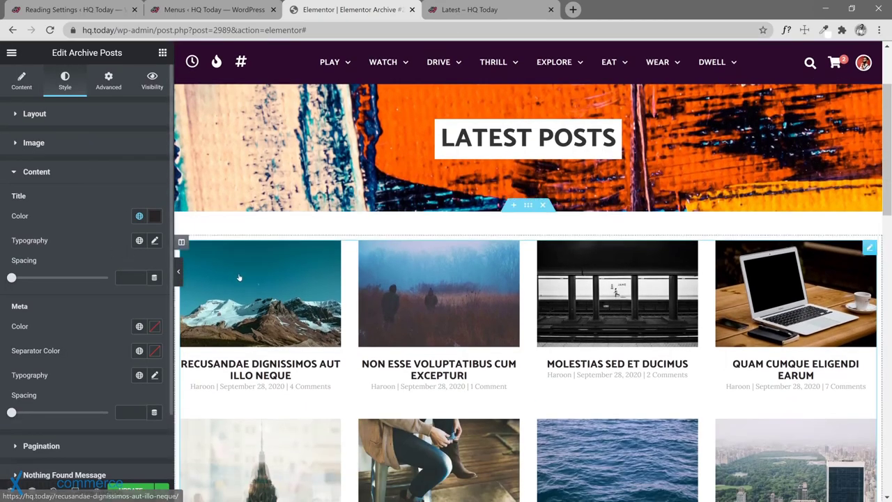
Step: Set the link hover color of the column holding the archive posts to the global Accent color (#E86F68) and save the template
left_click(181, 242)
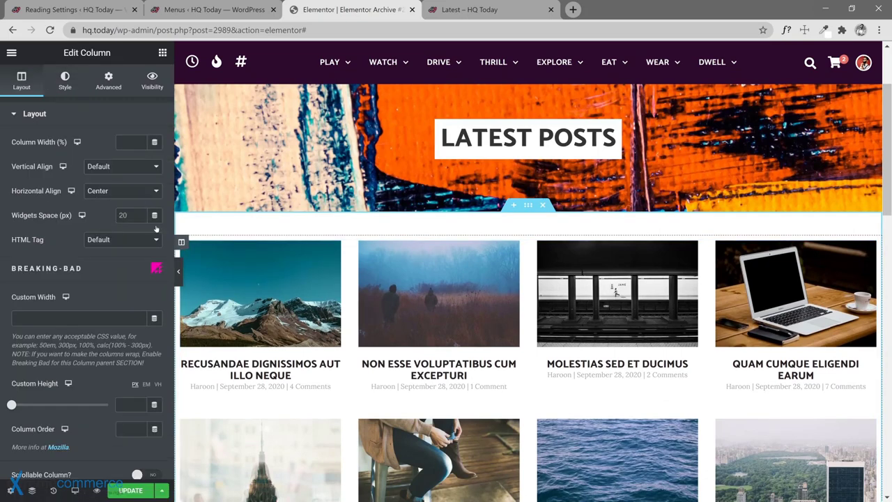
left_click(63, 88)
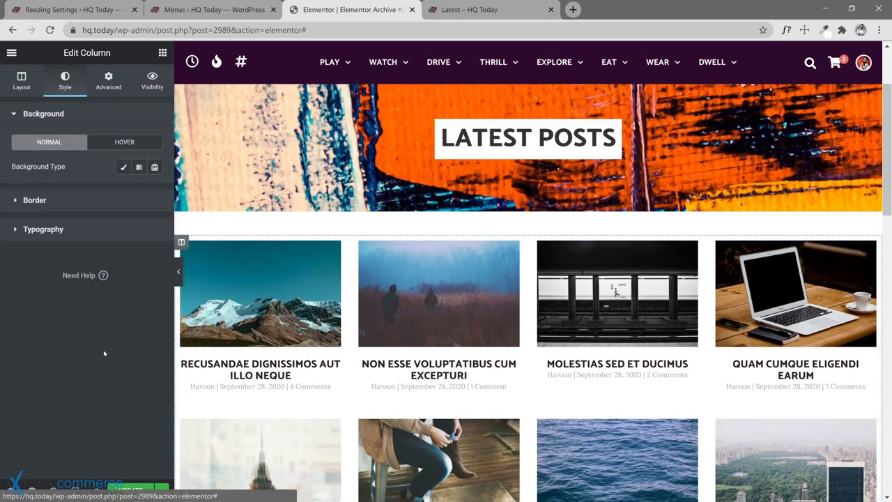
left_click(35, 229)
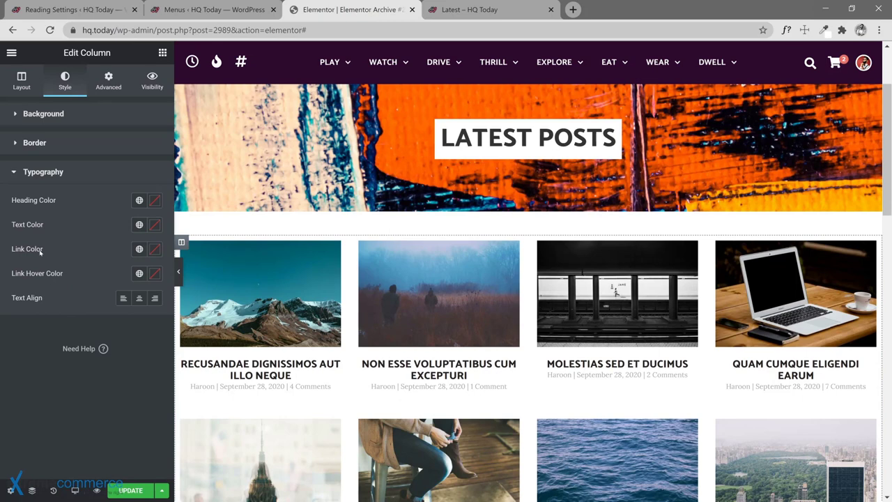
left_click(140, 273)
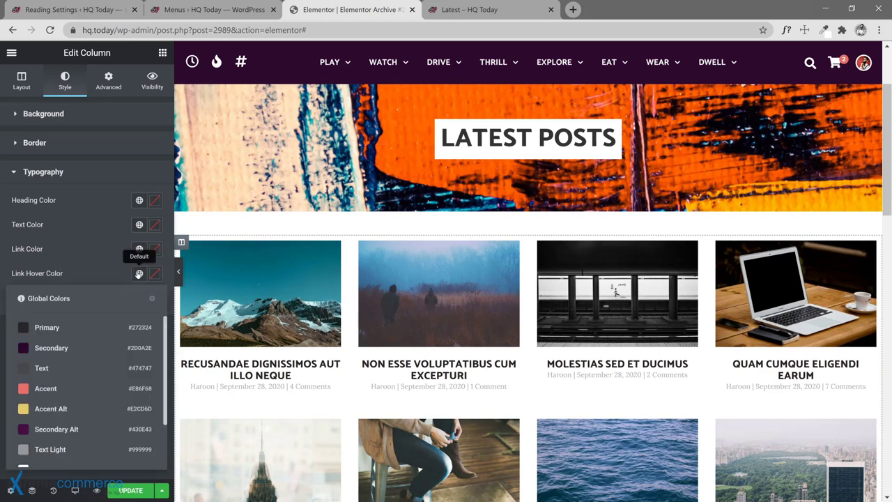
left_click(23, 395)
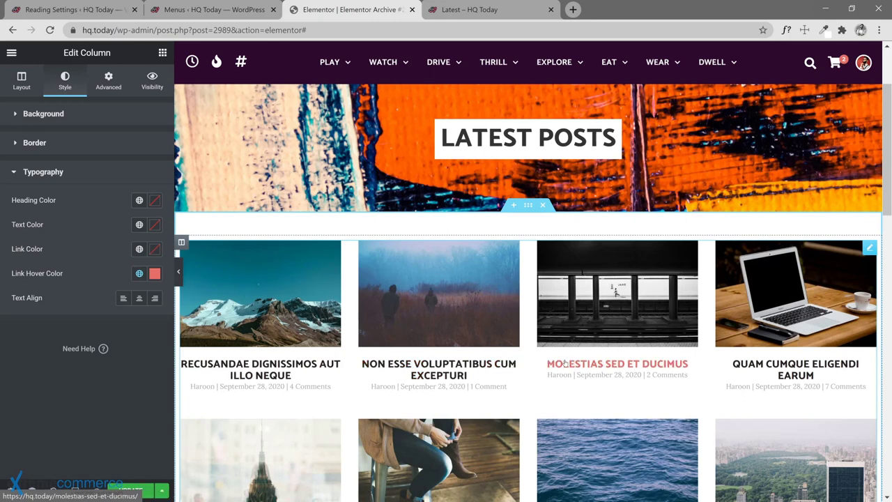
key("ctrl+s")
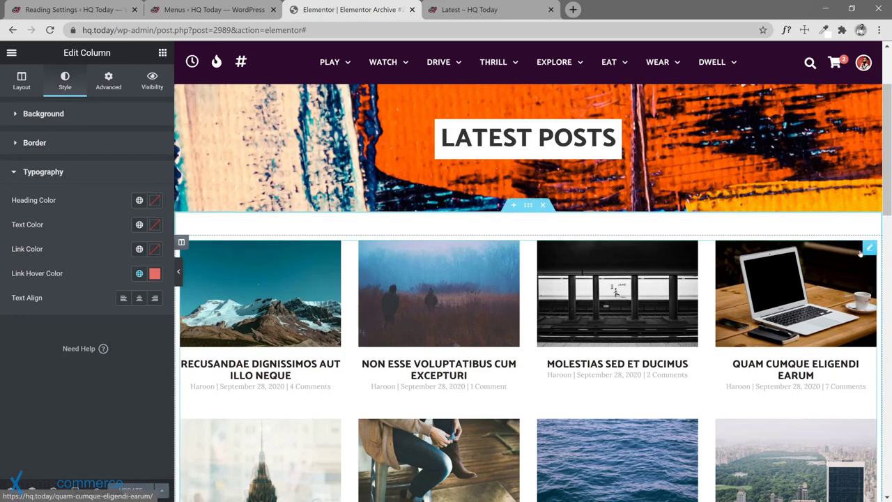
Step: Apply the global font Primary M to the Archive Posts titles
left_click(869, 247)
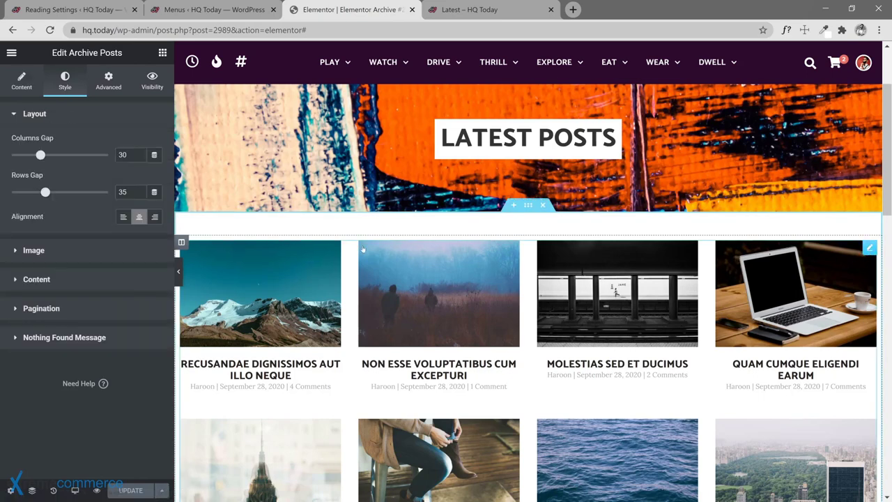
left_click(63, 279)
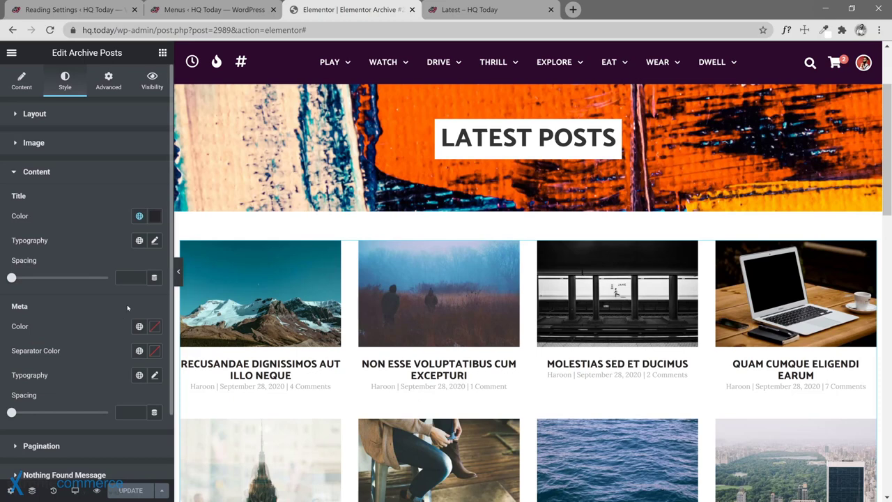
left_click(140, 240)
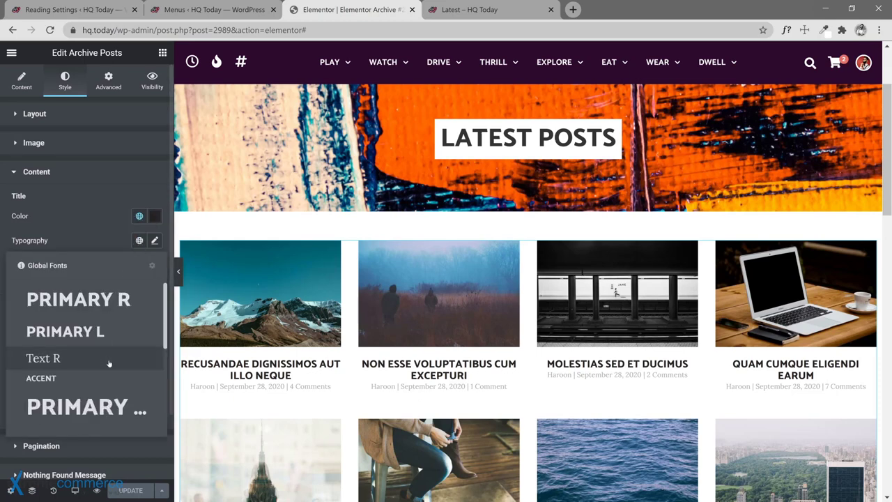
scroll(109, 376, "down", 3)
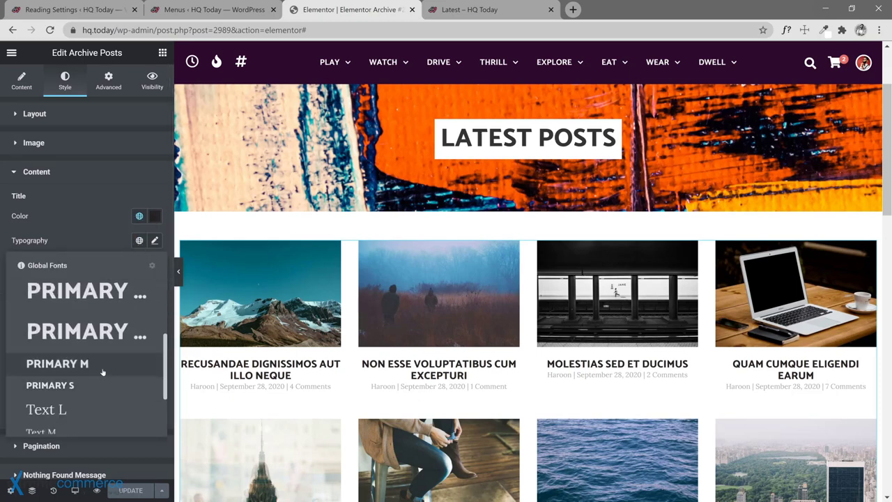
left_click(104, 364)
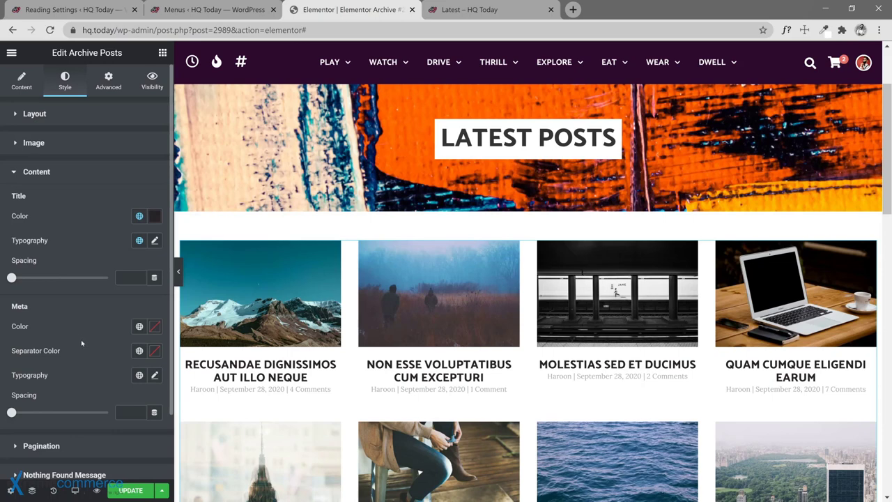
Step: Try the global font Primary S on the Archive Posts meta text
scroll(80, 341, "down", 1)
left_click(139, 298)
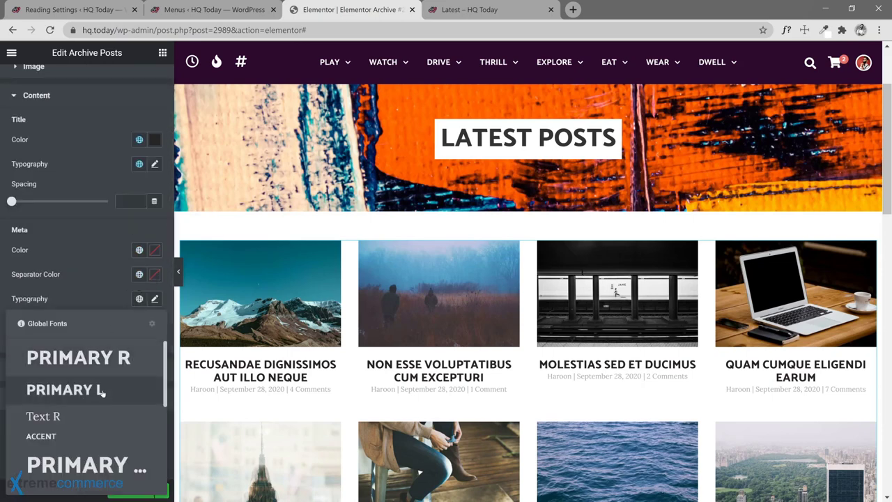
scroll(93, 422, "down", 1)
scroll(92, 425, "down", 2)
scroll(93, 423, "up", 1)
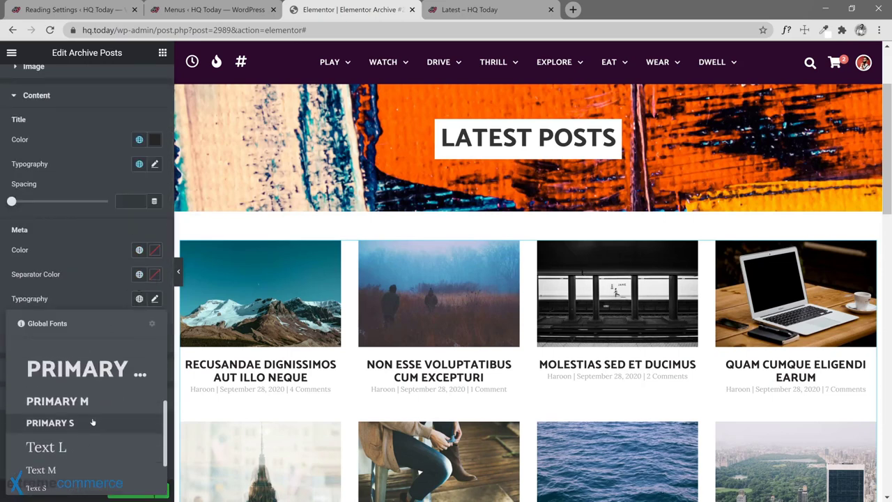
left_click(90, 422)
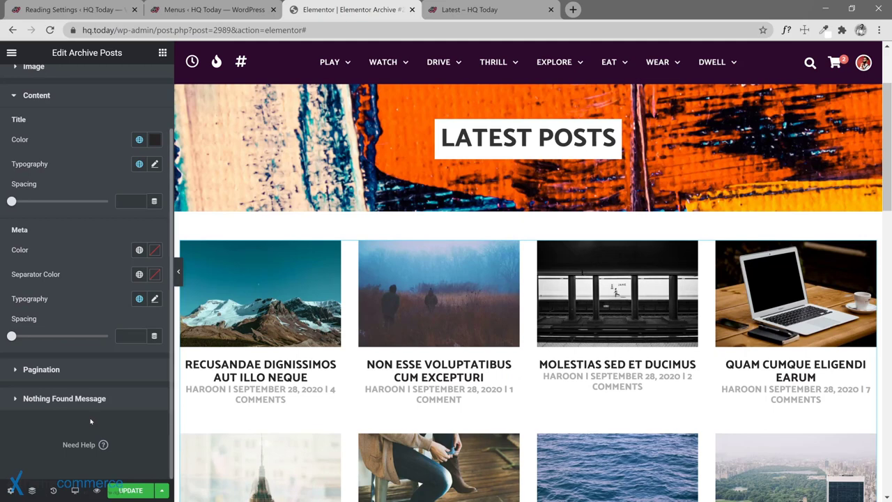
Step: Set the Archive Posts meta typography to the global font Accent S
left_click(139, 299)
scroll(109, 428, "down", 3)
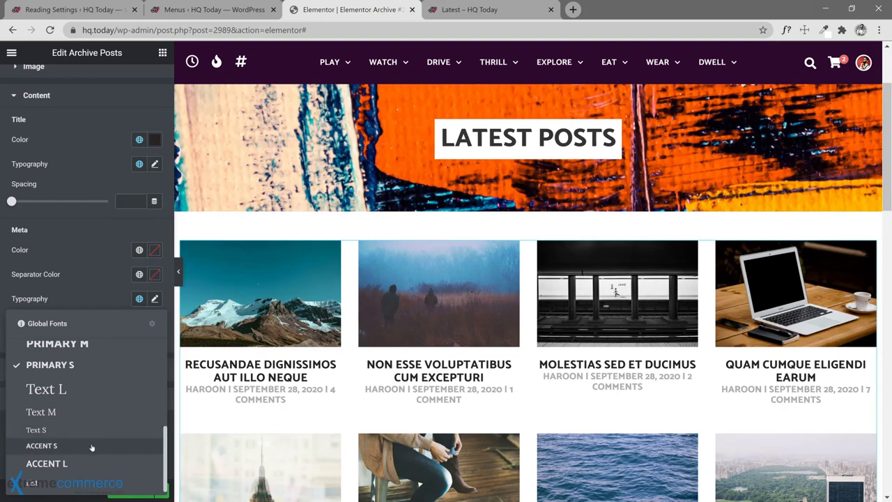
left_click(91, 445)
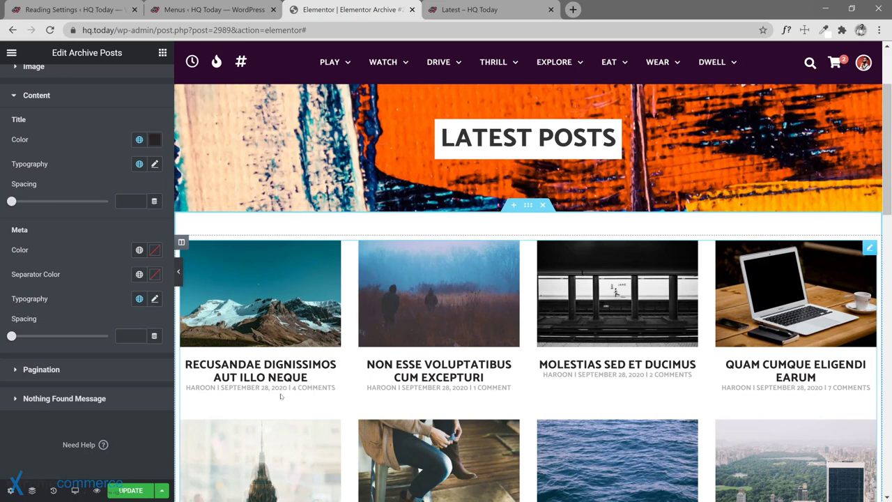
Step: Remove Comments from the Archive Posts meta data, keeping Author and Date
scroll(61, 263, "up", 2)
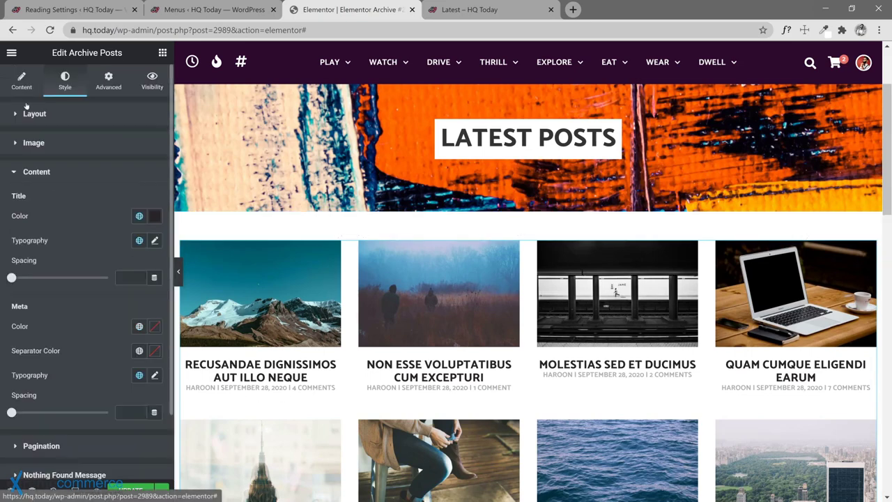
left_click(21, 82)
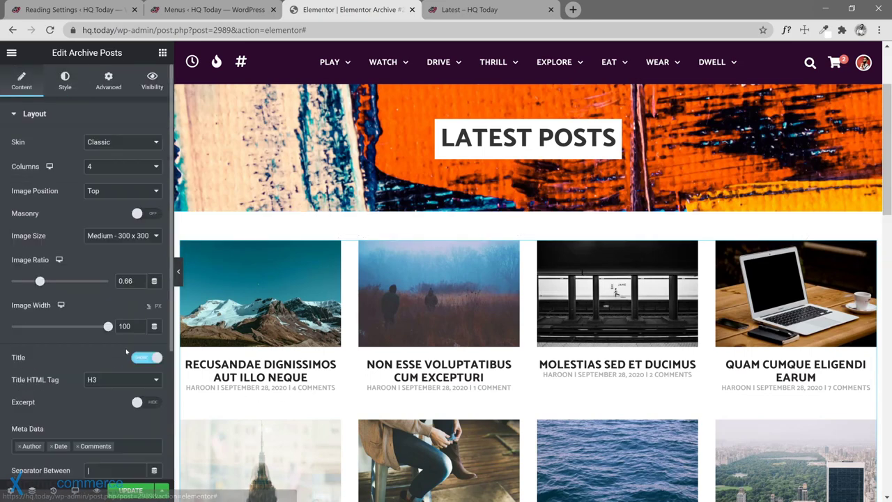
left_click(80, 450)
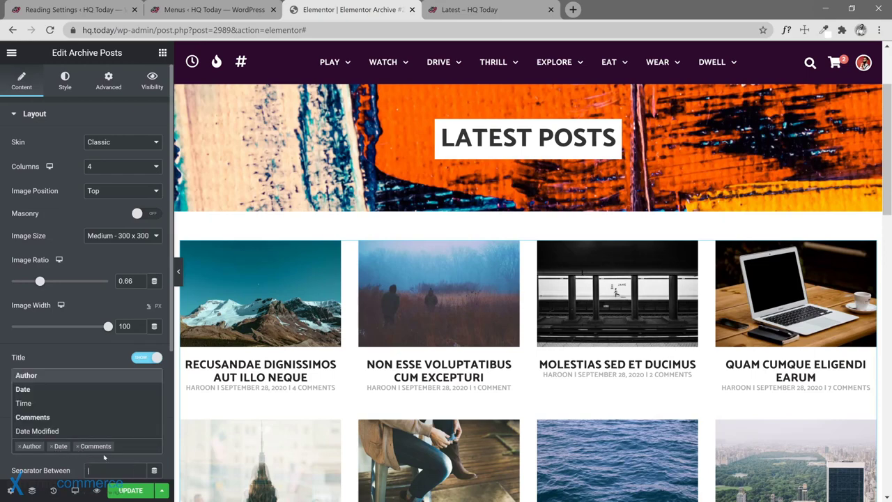
left_click(77, 446)
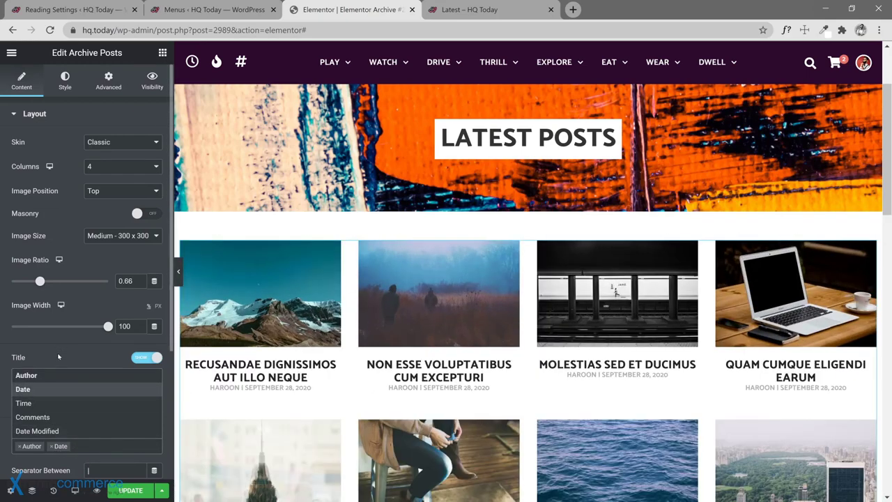
left_click(57, 357)
Step: Try a spacing of 20 for the Archive Posts meta text and clear it again
left_click(65, 83)
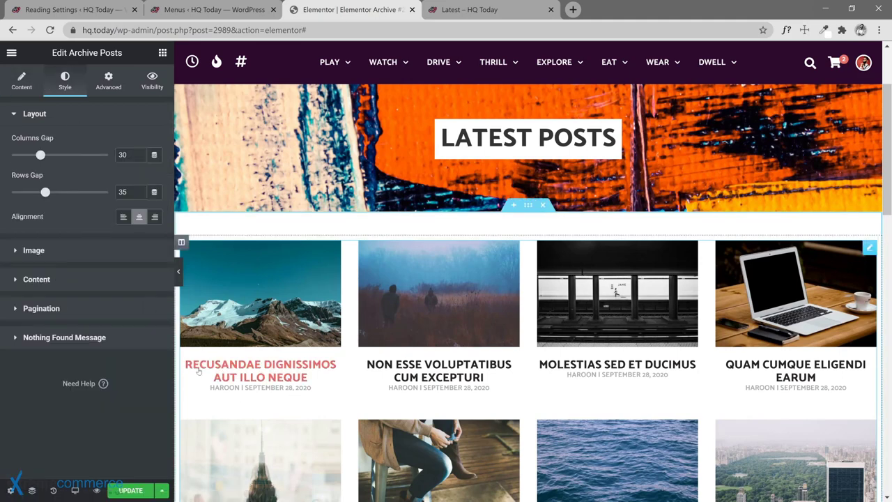
left_click(88, 281)
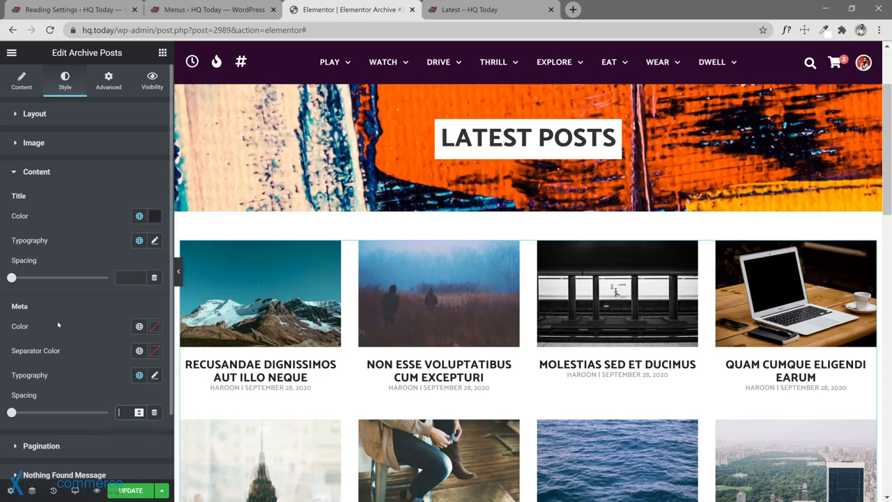
type("20")
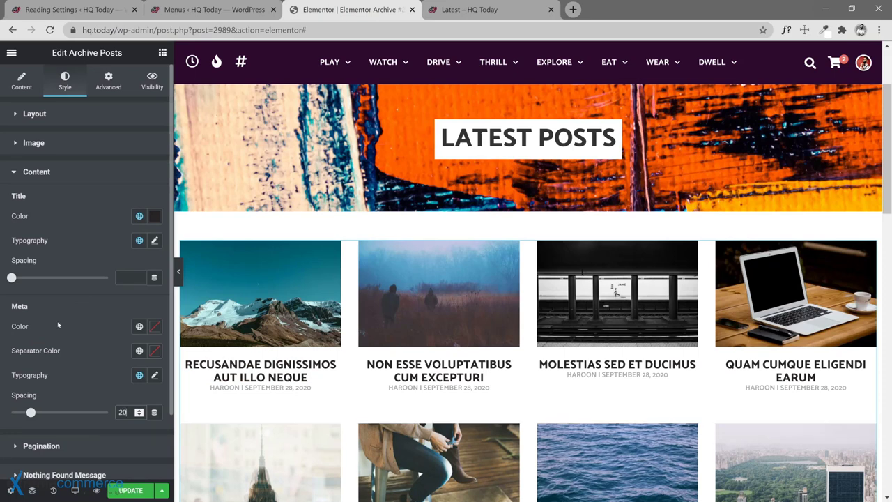
key("BackSpace")
key("BackSpace")
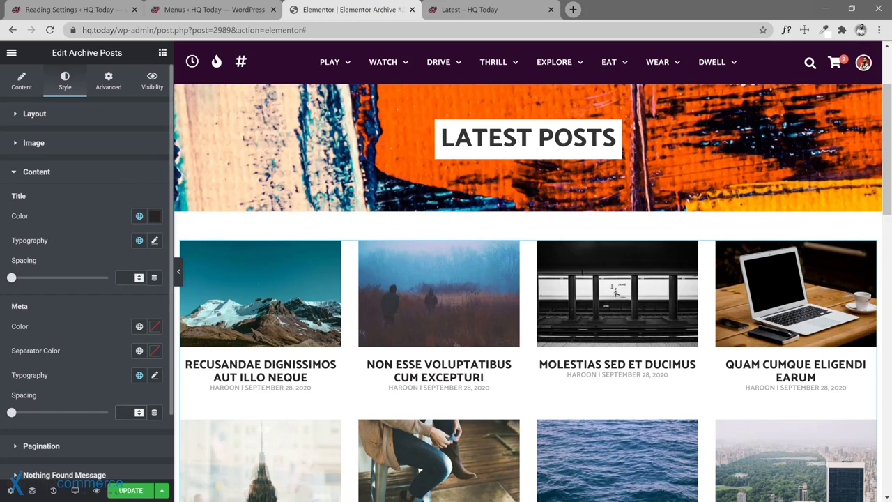
Step: Set the Archive Posts title spacing to 10 and update the template
left_click(126, 278)
type("20")
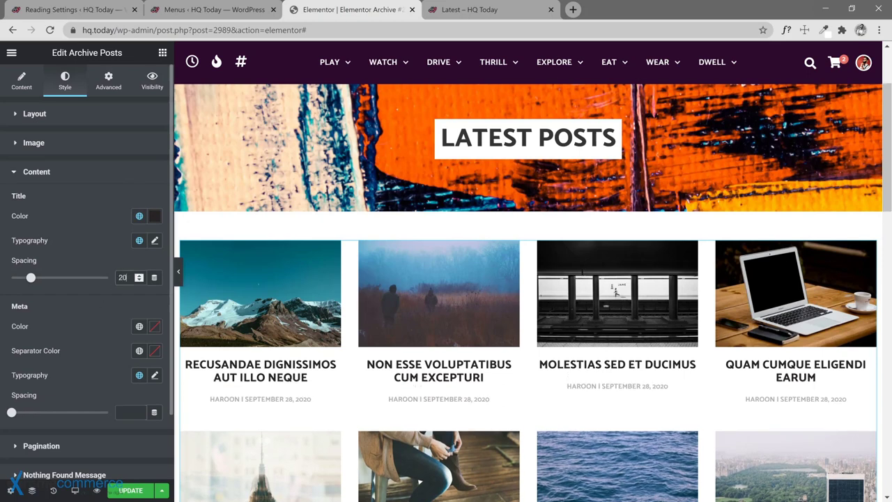
key("BackSpace")
key("BackSpace")
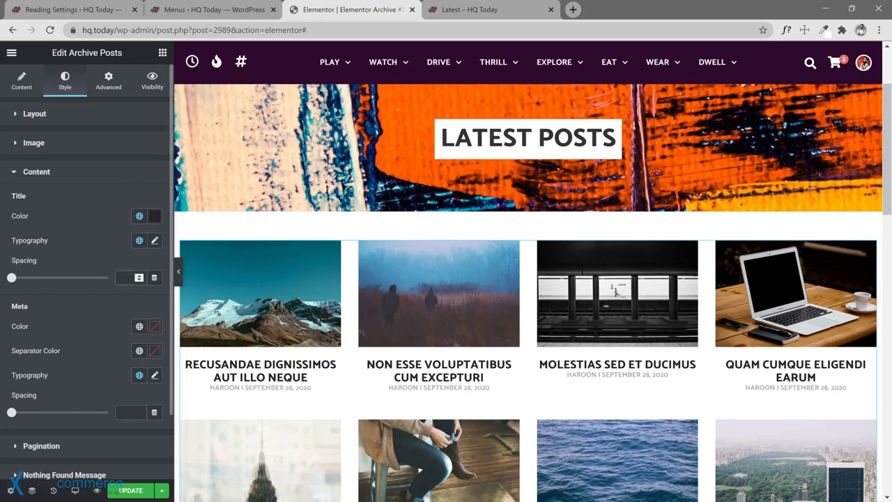
type("10")
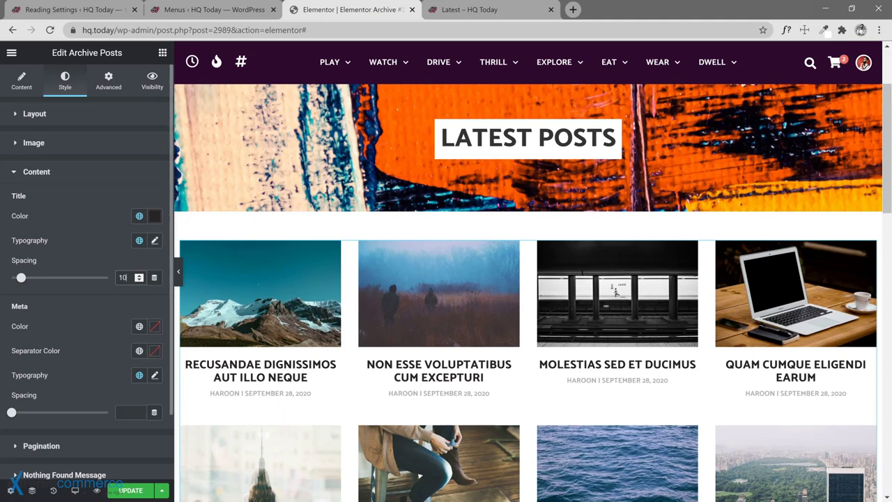
left_click(146, 495)
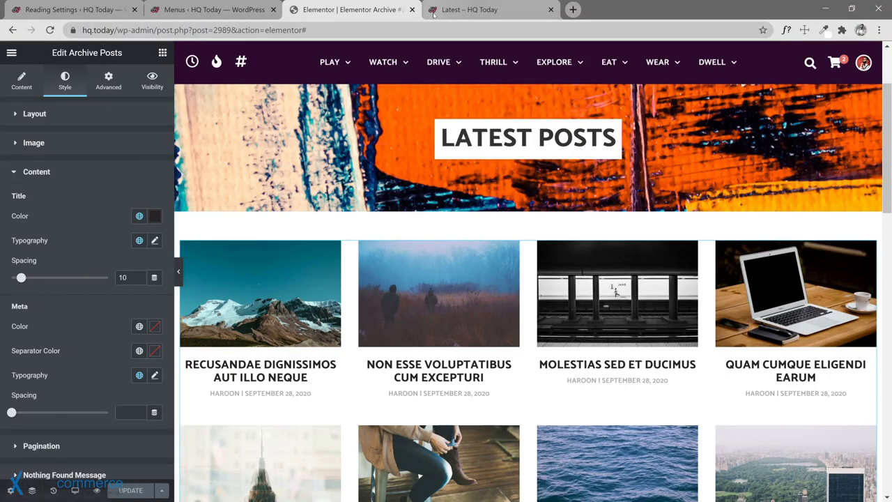
Step: Reload the live Latest page and examine the restyled post titles and meta text in the grid
left_click(463, 10)
left_click(49, 30)
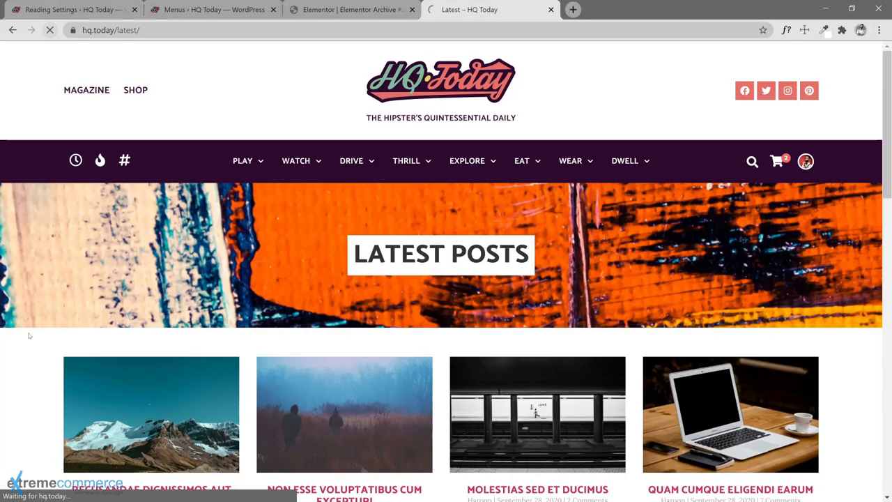
scroll(30, 335, "down", 1)
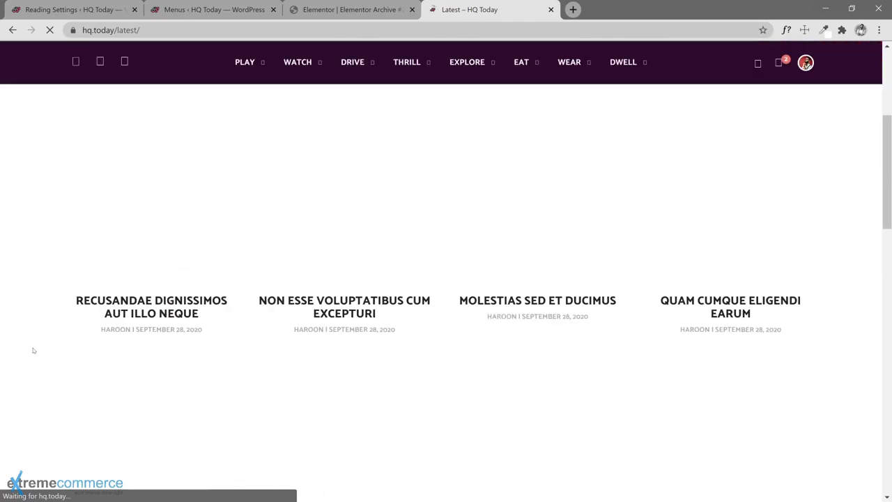
scroll(32, 349, "down", 3)
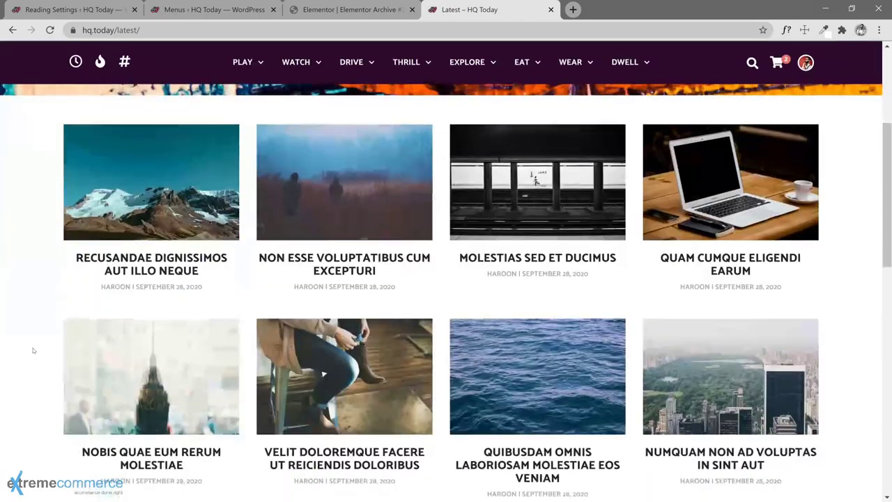
Step: Examine the post grid and the pagination beneath it on the live Latest page
scroll(32, 349, "down", 3)
scroll(32, 349, "down", 5)
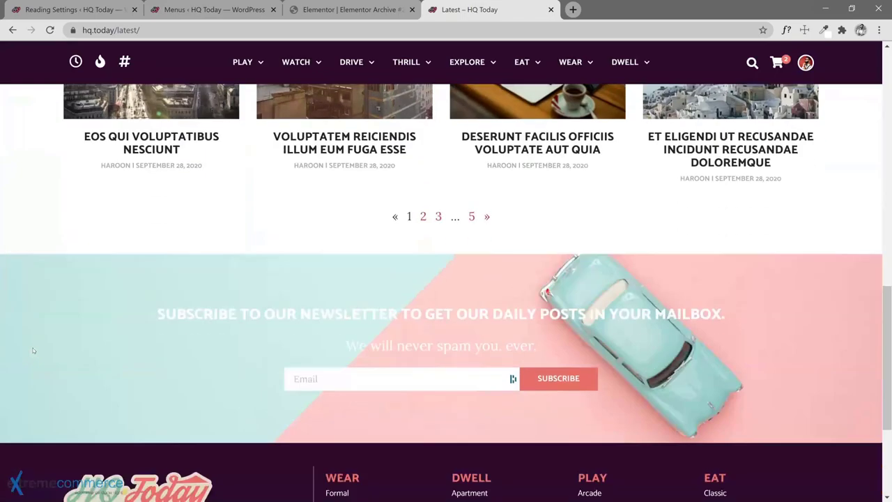
scroll(32, 349, "up", 11)
scroll(32, 350, "down", 3)
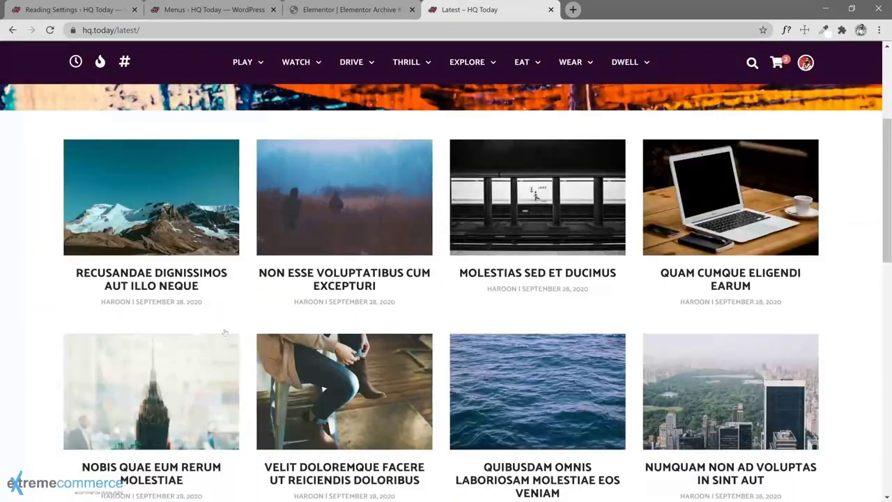
scroll(10, 318, "down", 3)
scroll(44, 322, "down", 3)
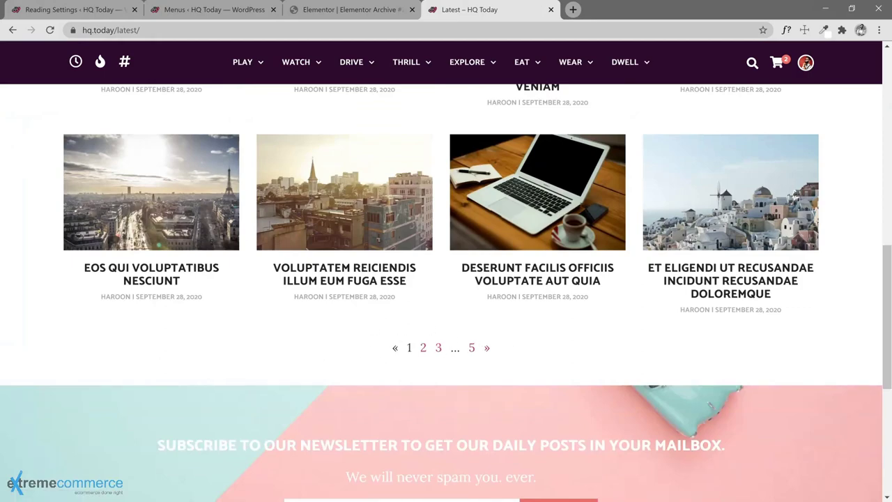
scroll(27, 291, "up", 10)
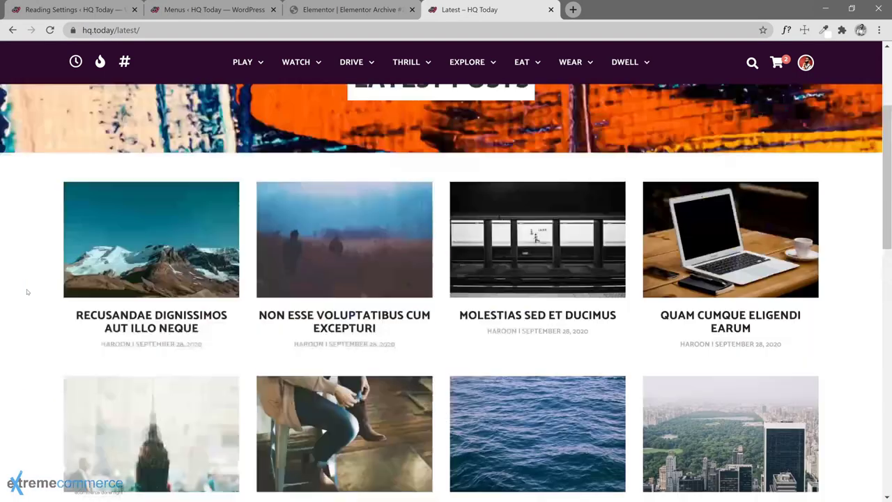
Step: Review the Archive Posts widget's Pagination style options and its Advanced settings in the archive template editor
left_click(353, 14)
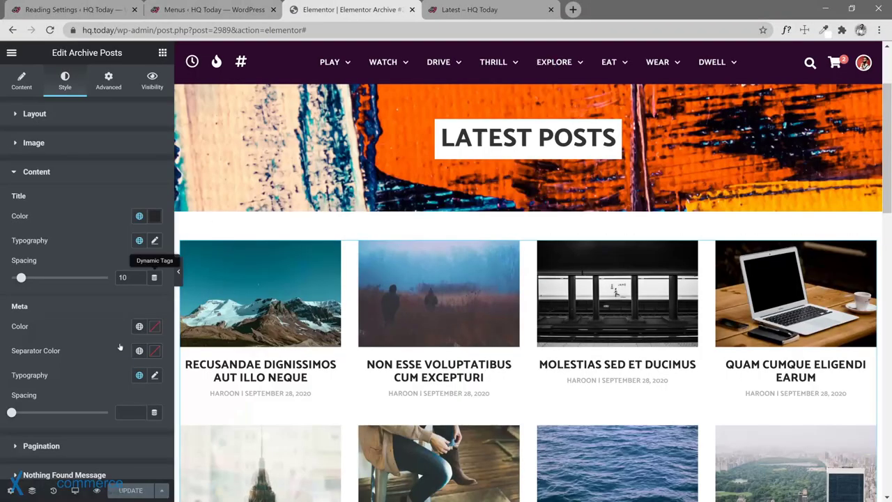
scroll(239, 398, "down", 5)
scroll(239, 397, "down", 5)
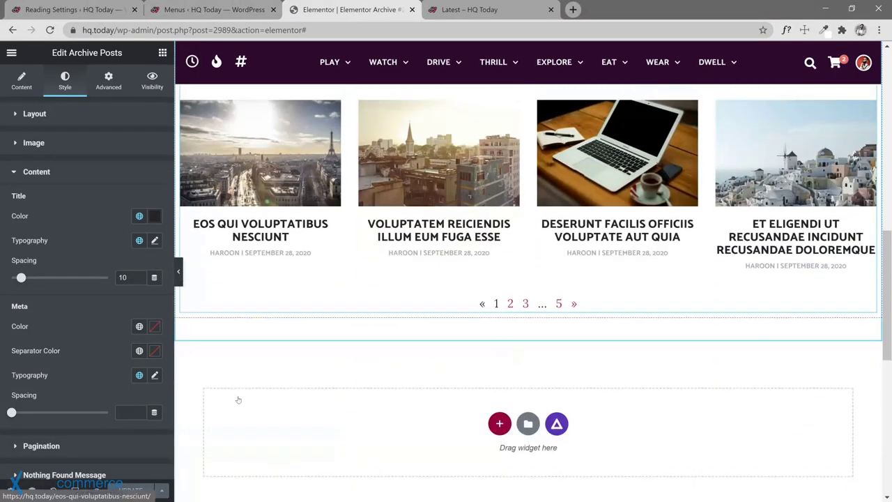
scroll(364, 339, "up", 3)
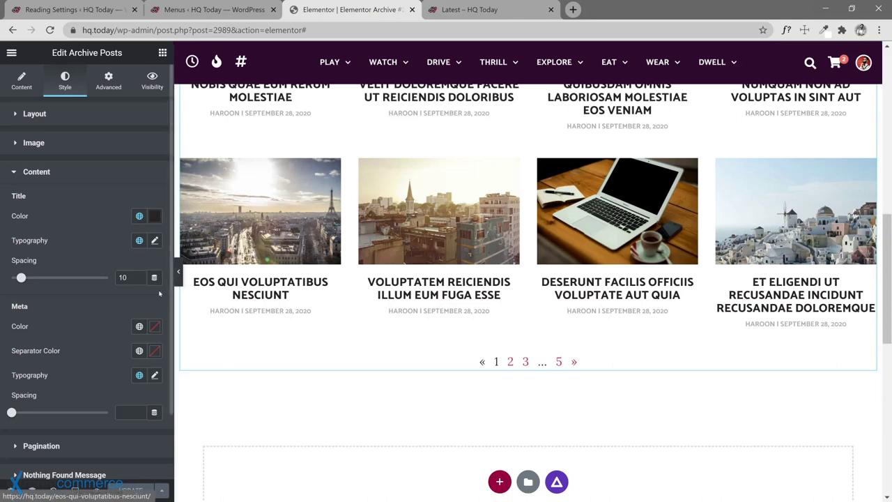
scroll(96, 212, "down", 1)
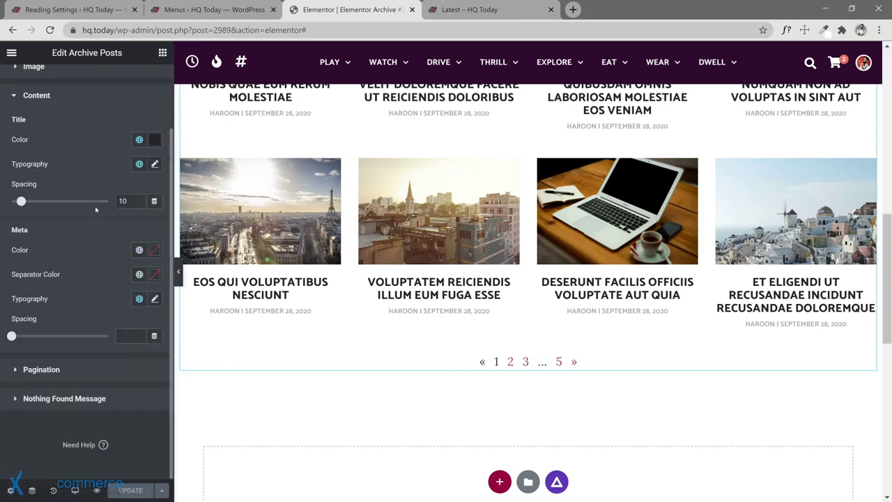
left_click(67, 370)
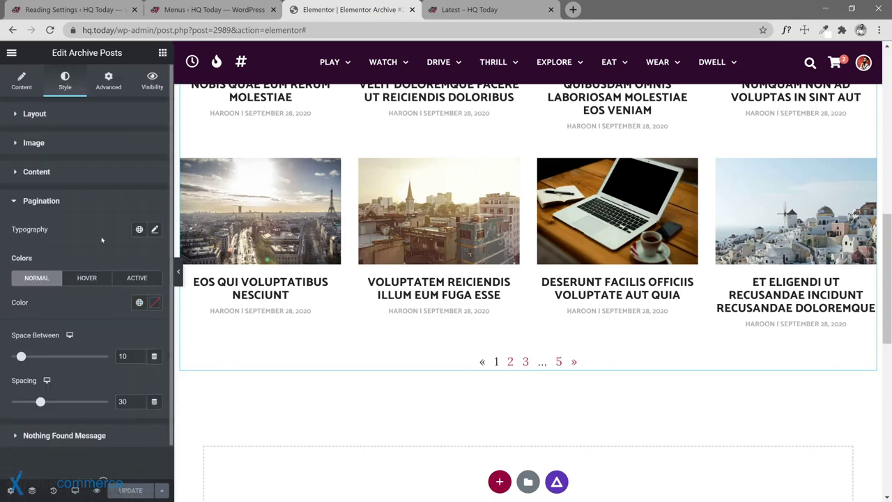
left_click(114, 83)
scroll(97, 362, "down", 2)
scroll(97, 362, "up", 2)
Step: Return to the WordPress admin and open the list of installed plugins
left_click(84, 10)
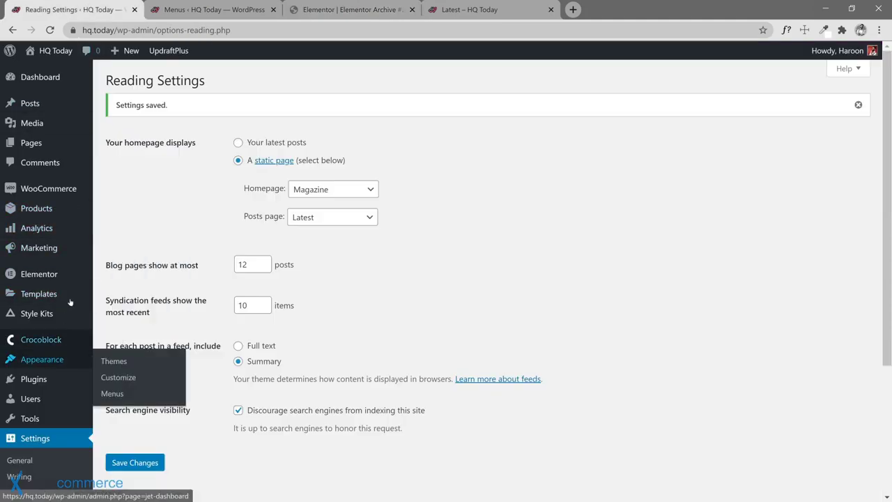
mouse_move(64, 295)
mouse_move(62, 359)
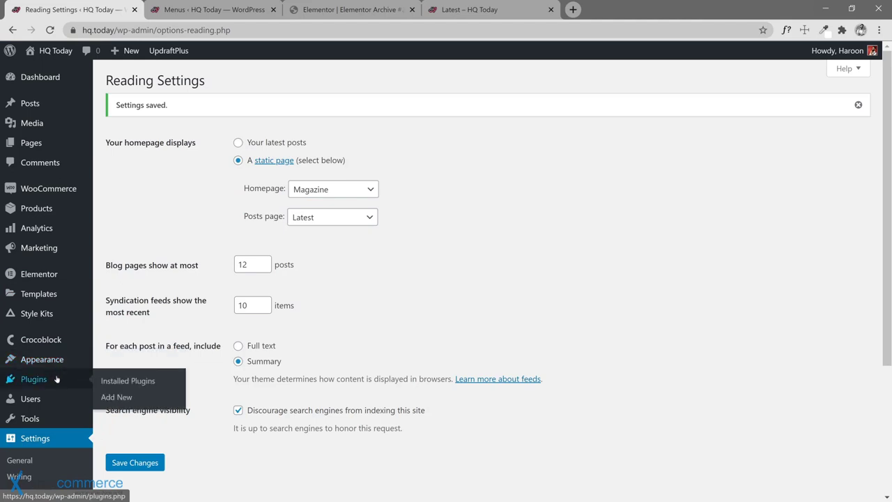
scroll(56, 314, "down", 1)
scroll(50, 286, "up", 1)
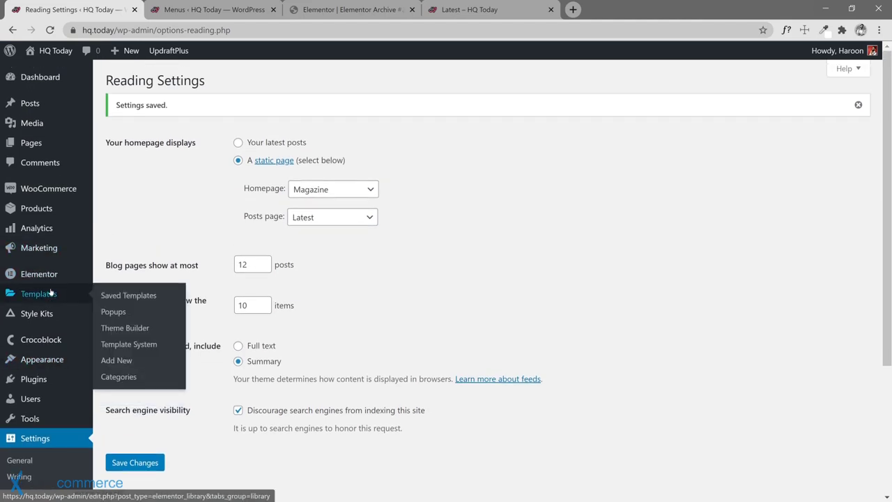
mouse_move(67, 385)
left_click(111, 382)
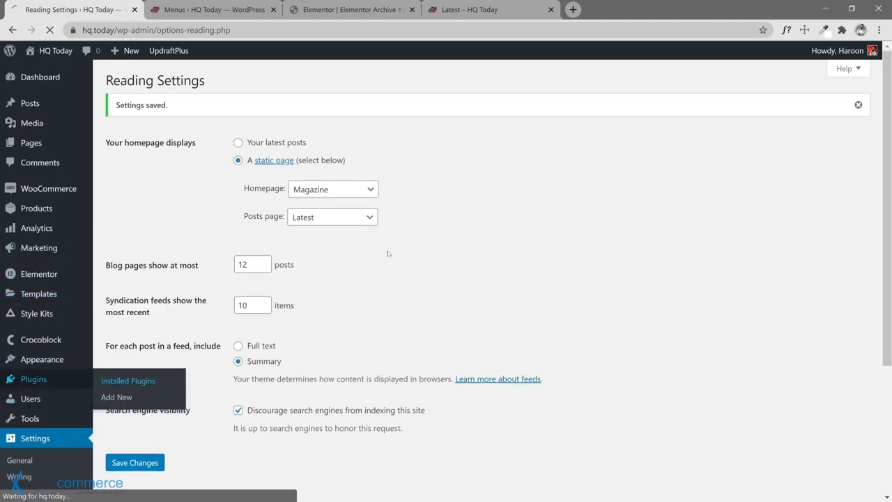
Step: Look through the installed plugins for OoohBoi Steroids and open the Steroids for Elementor settings
scroll(243, 299, "down", 10)
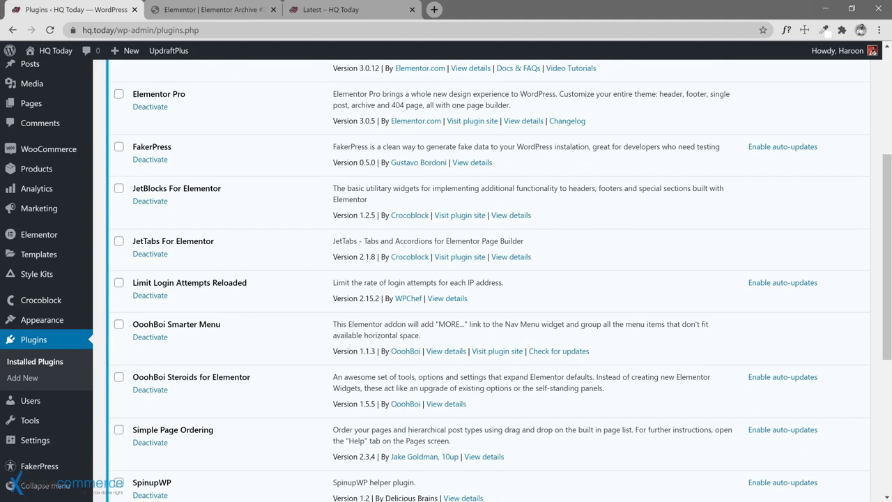
mouse_move(40, 439)
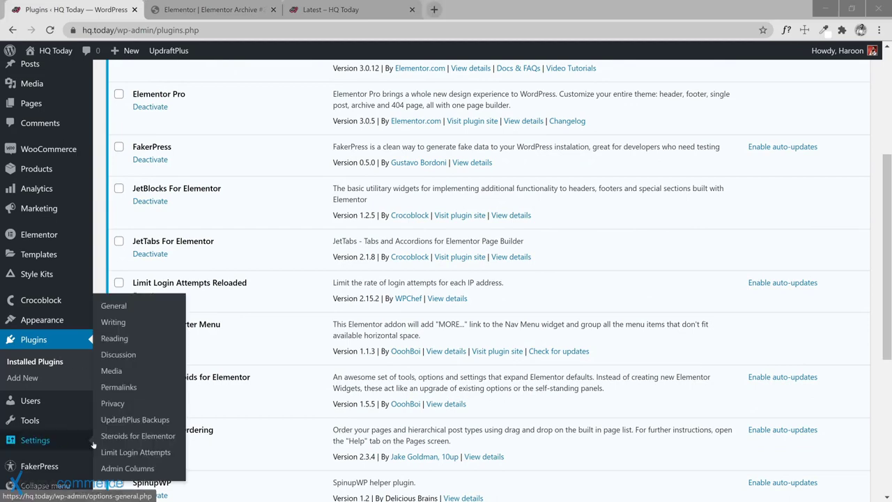
left_click(136, 435)
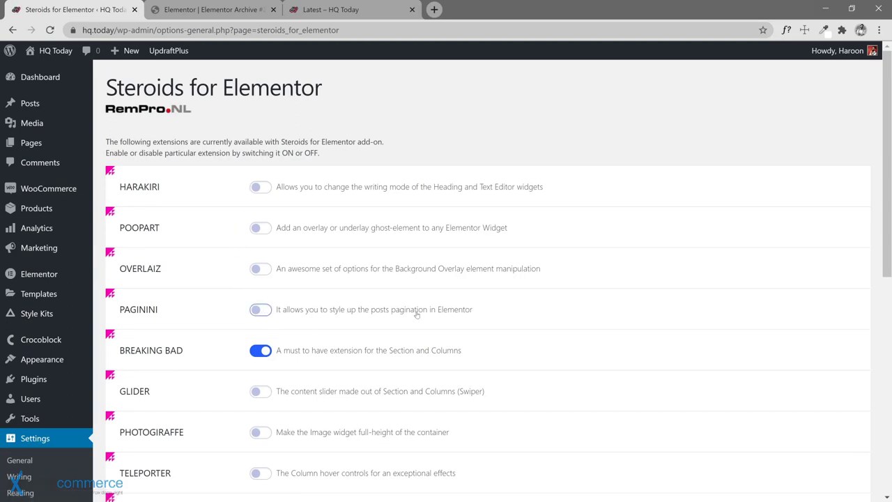
Step: Enable the PAGININI extension in the Steroids for Elementor settings and save the changes
left_click(257, 310)
scroll(225, 334, "down", 6)
left_click(136, 444)
Step: Reload the Elementor archive template editor and open the Archive Posts widget's pagination style options, down to the Paginini section
left_click(221, 9)
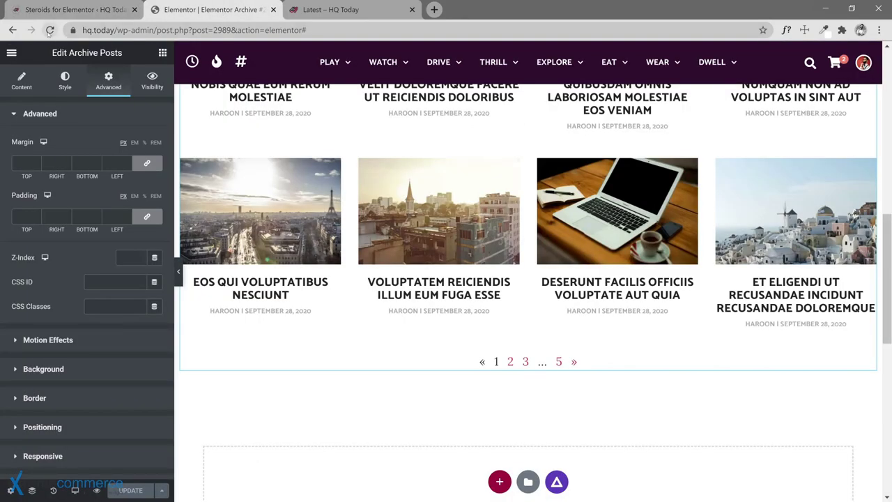
left_click(49, 29)
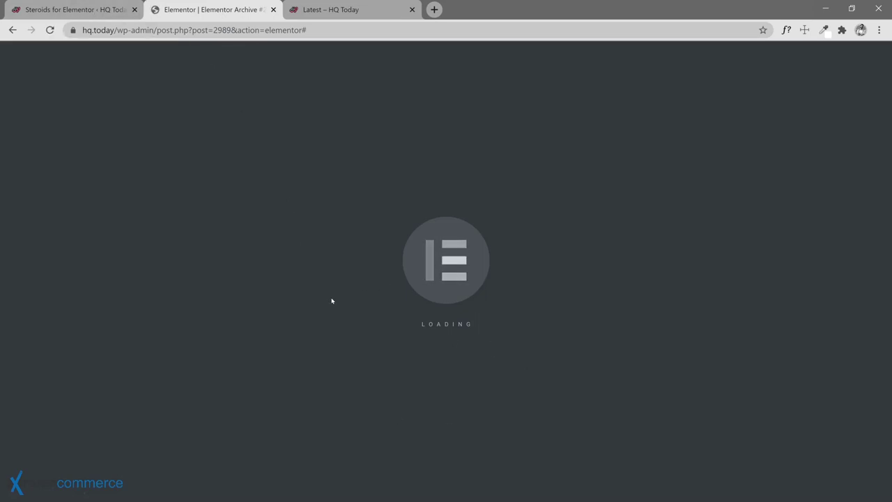
scroll(482, 316, "down", 12)
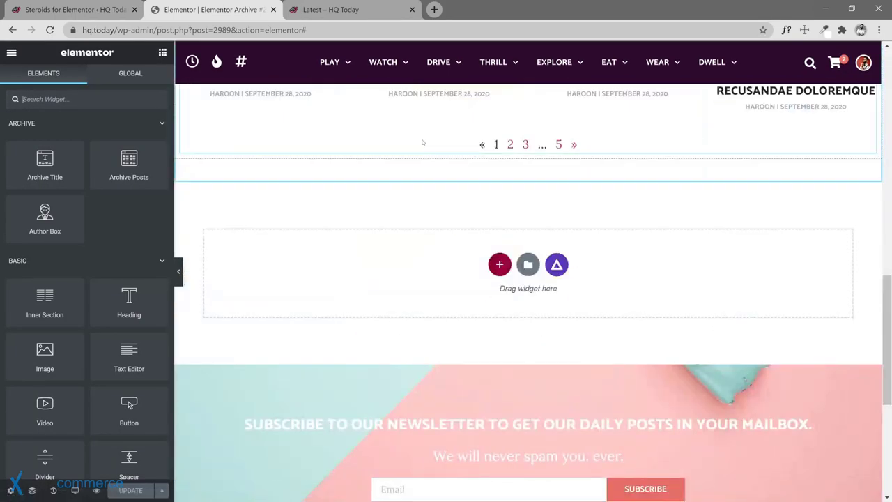
left_click(422, 143)
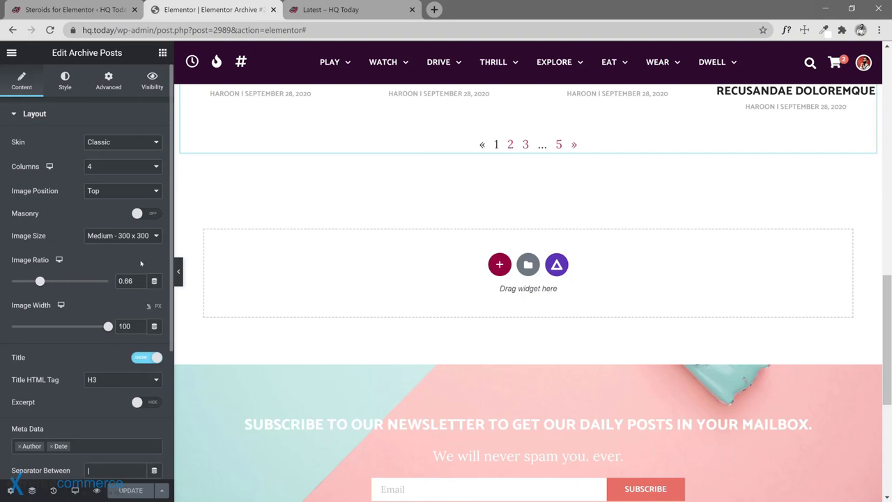
scroll(88, 244, "down", 3)
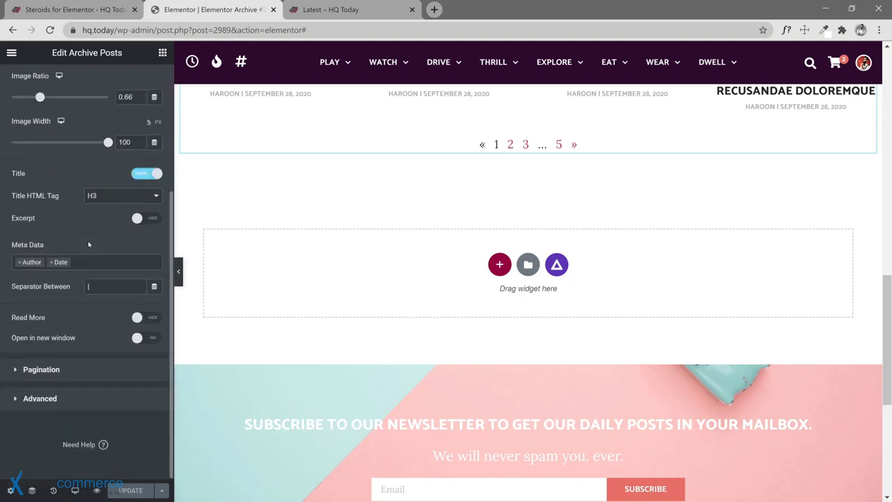
left_click(81, 370)
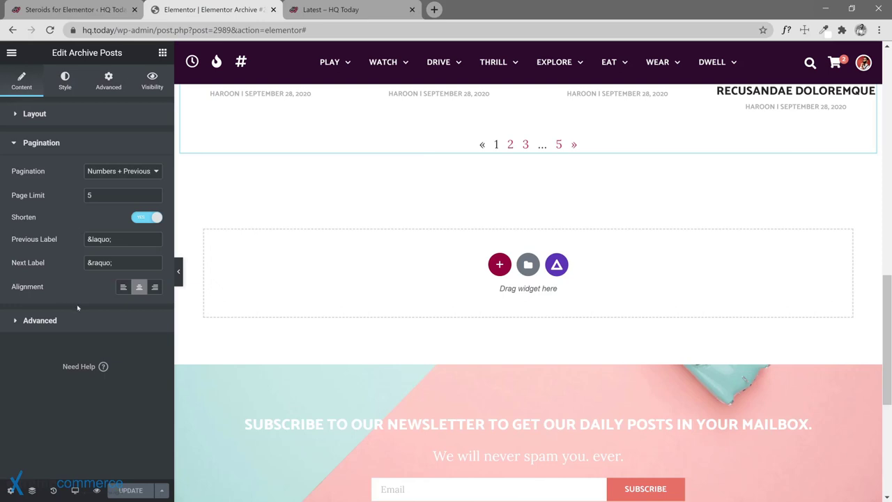
left_click(74, 81)
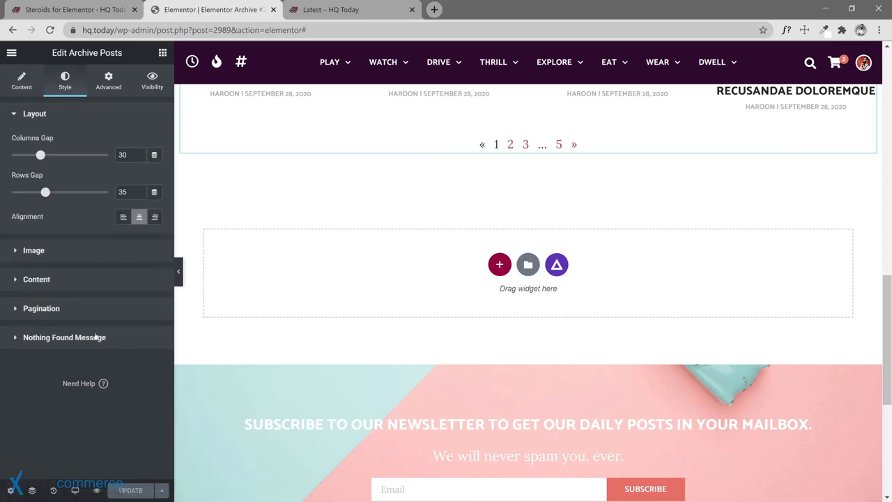
left_click(88, 313)
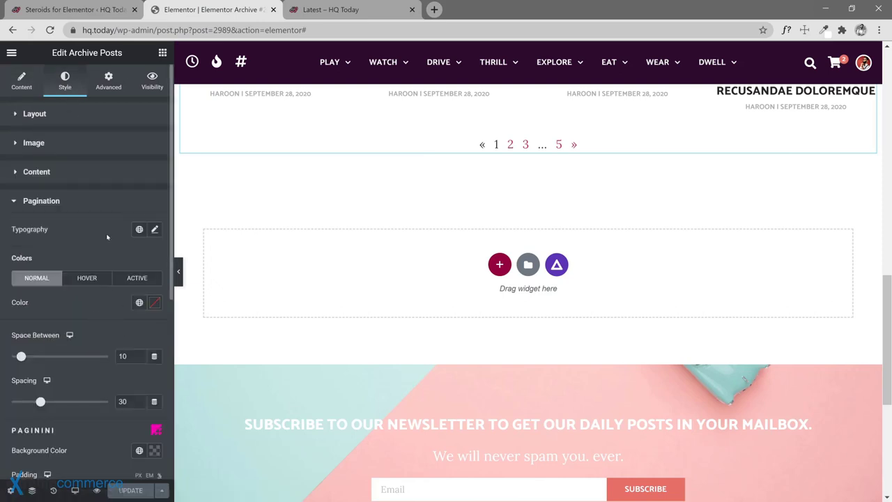
scroll(112, 294, "down", 2)
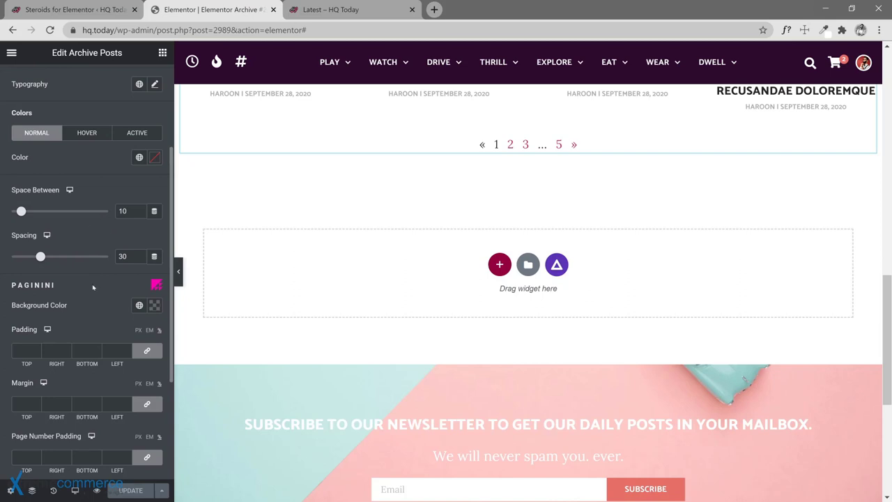
scroll(93, 287, "down", 2)
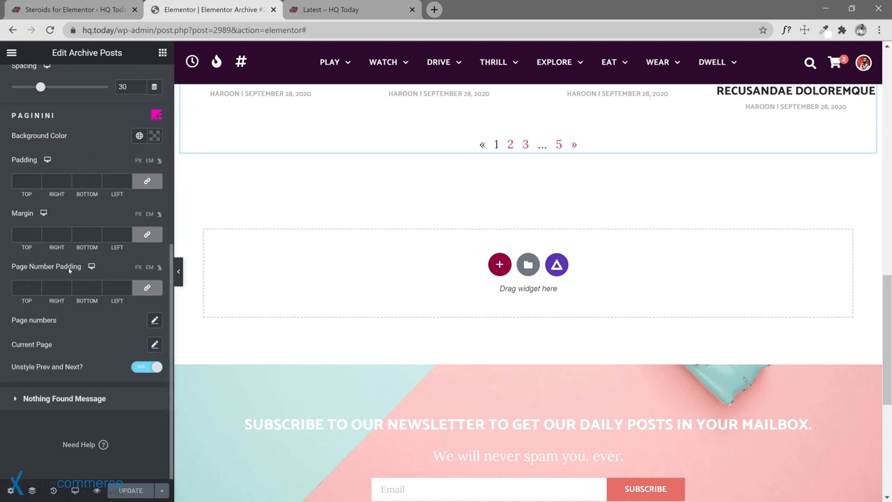
Step: Try the Secondary Alt global color as the Paginini background color and clear it again
left_click(139, 136)
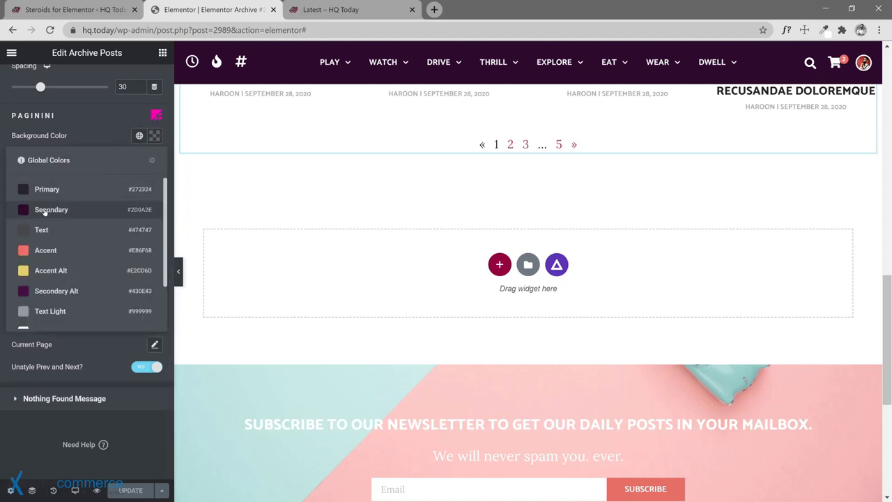
left_click(28, 292)
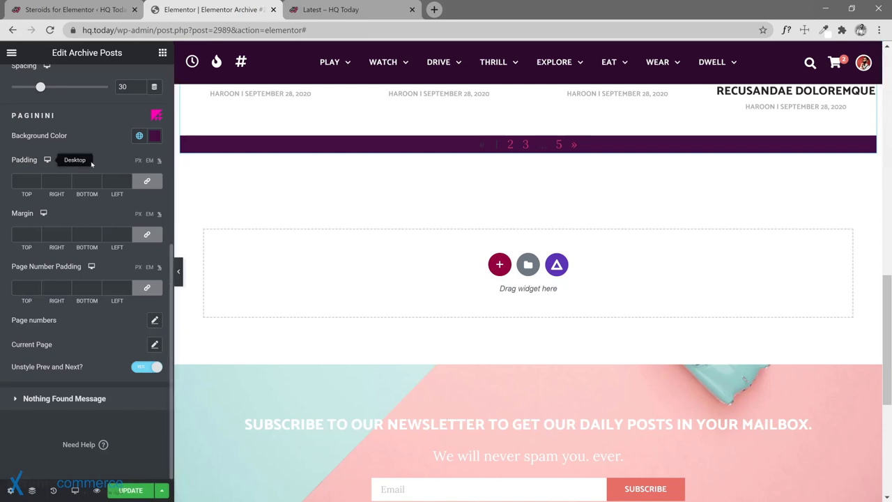
left_click(139, 137)
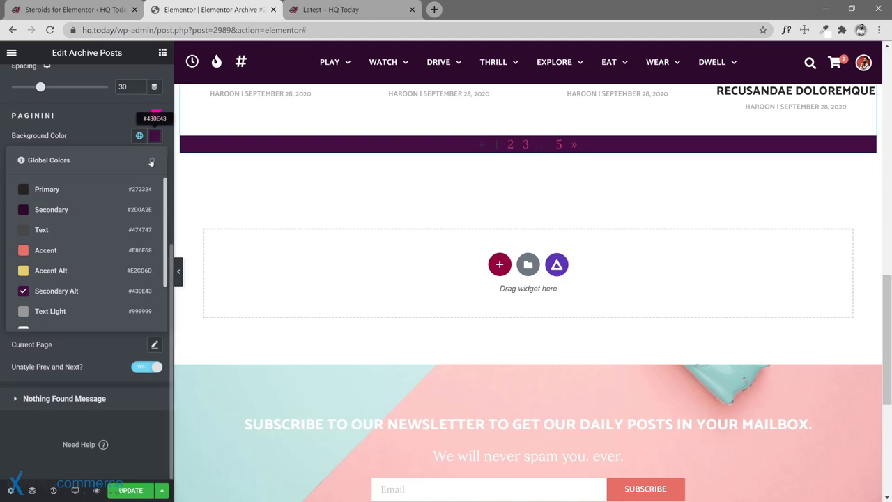
left_click(155, 136)
left_click(122, 158)
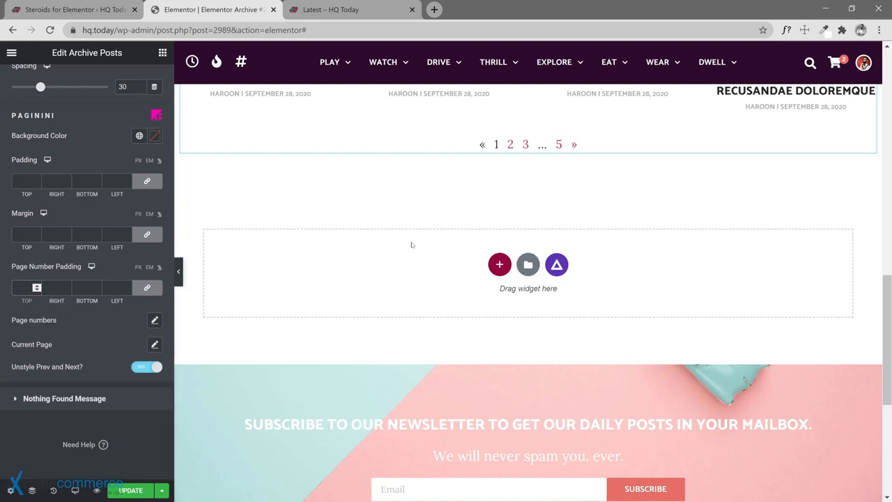
Step: Set the pagination's page number padding to 4 px on all sides
type("8")
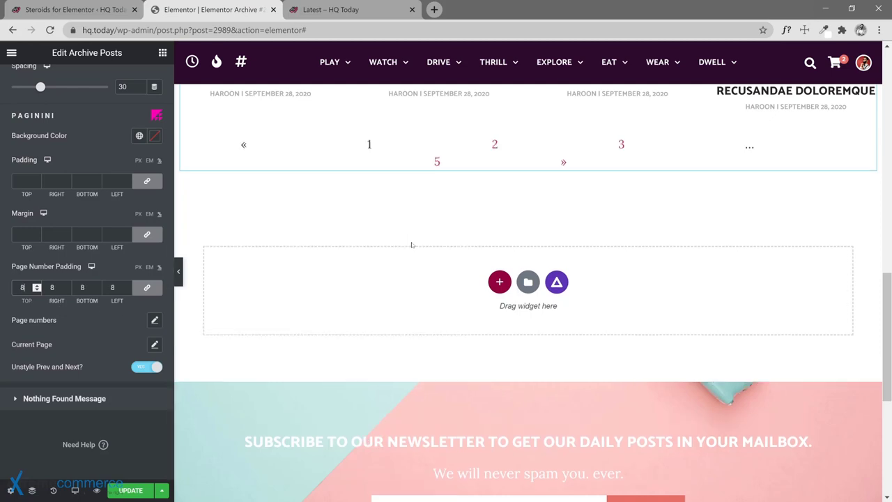
key("BackSpace")
type("3")
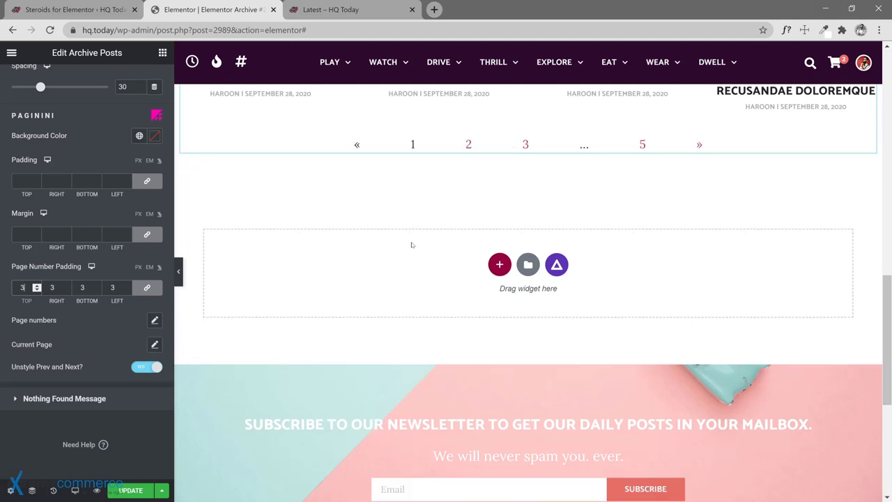
key("BackSpace")
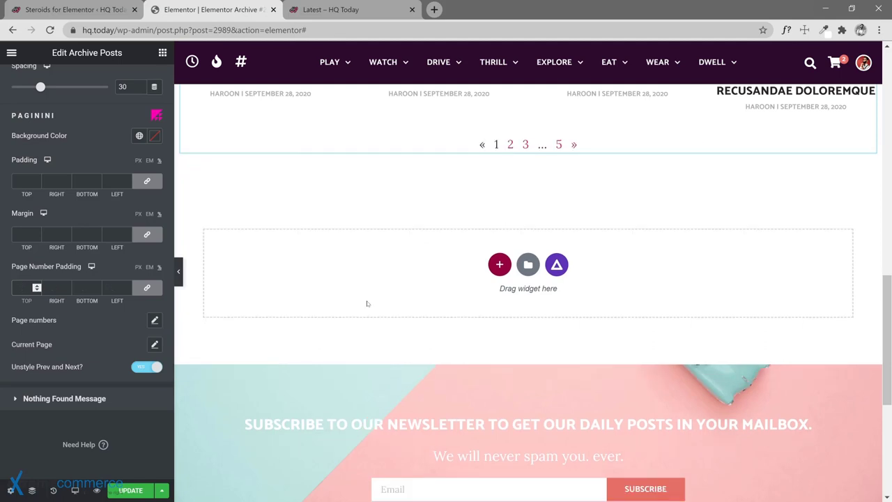
left_click(138, 267)
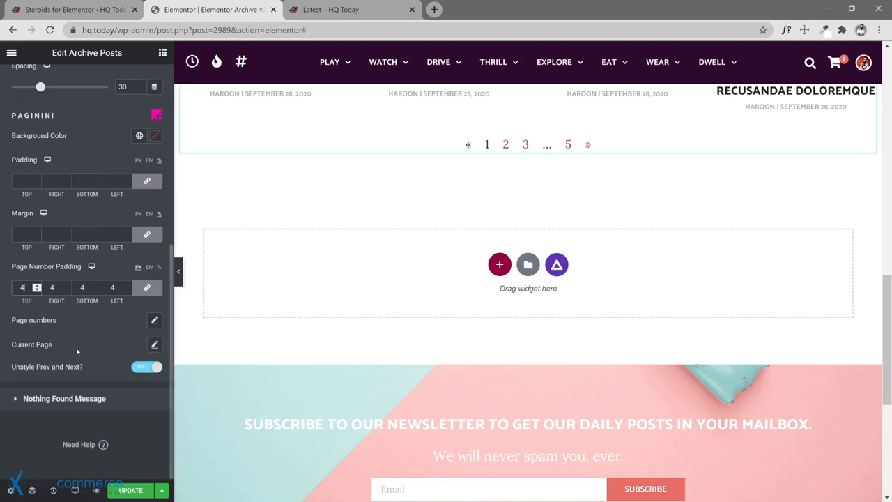
Step: Give the page numbers the Secondary global background color and the current page the Accent background color
left_click(154, 320)
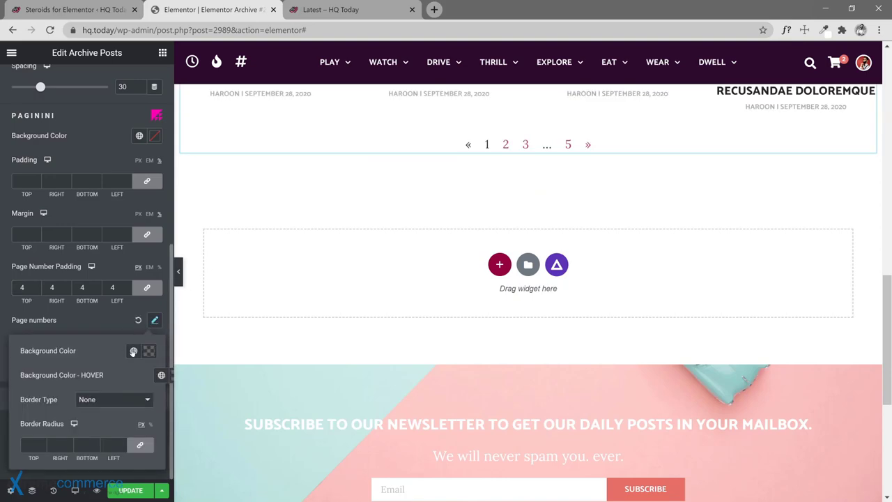
left_click(133, 351)
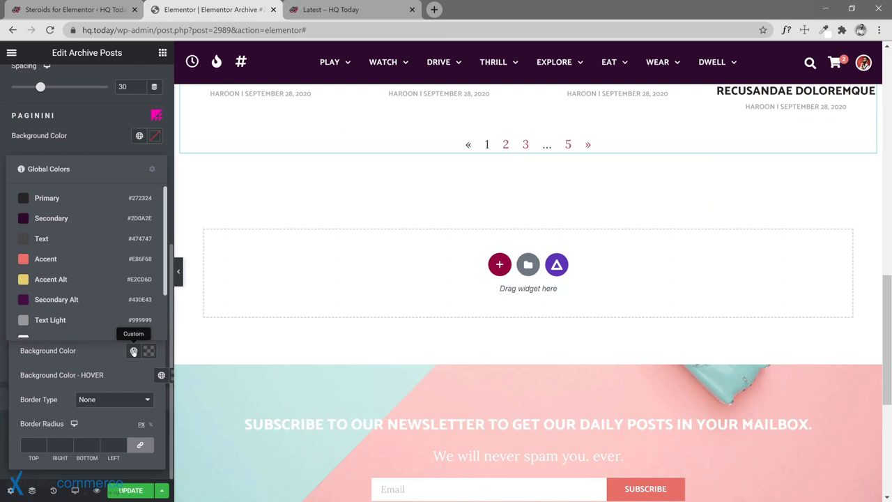
left_click(32, 217)
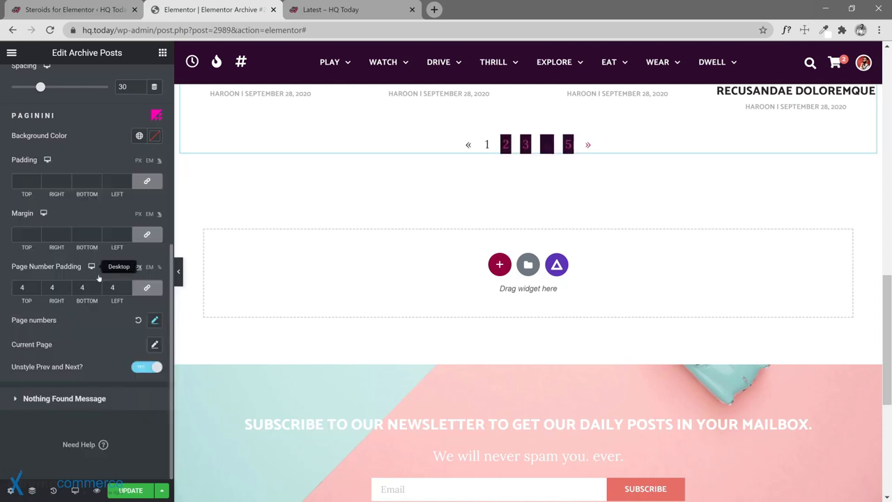
left_click(155, 344)
left_click(133, 375)
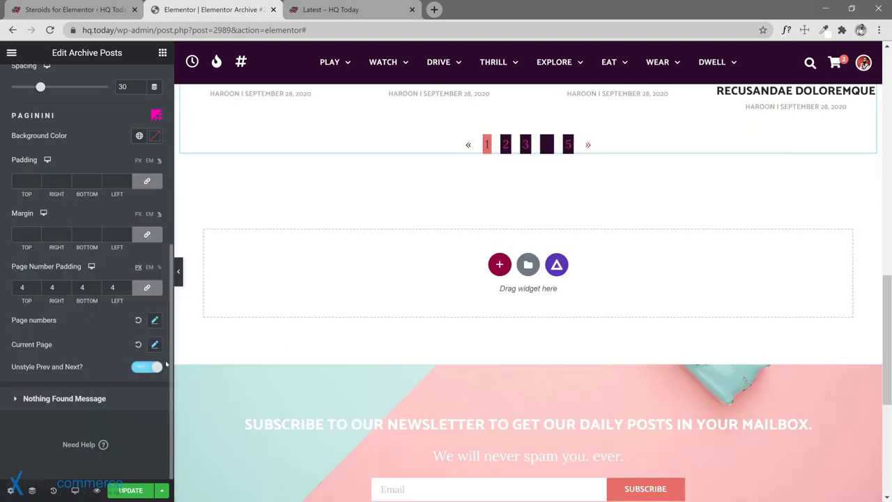
Step: Set the page numbers' hover background color to the Accent Alt global color
left_click(154, 320)
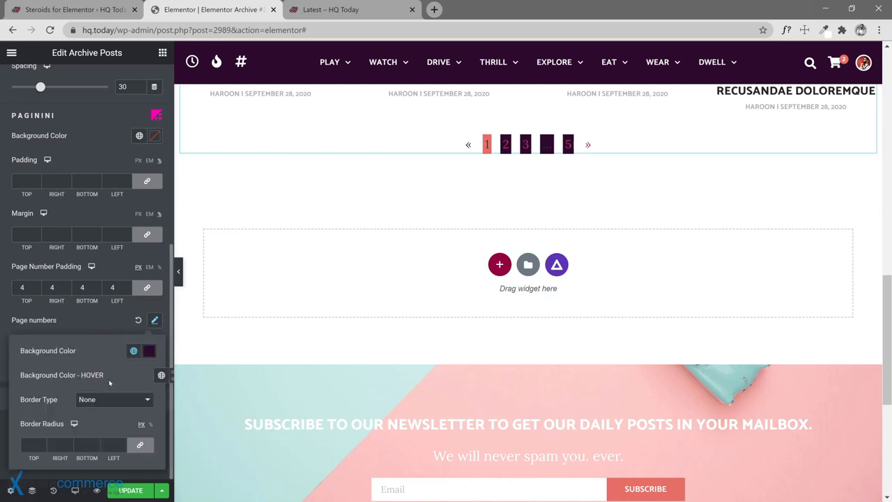
left_click(161, 375)
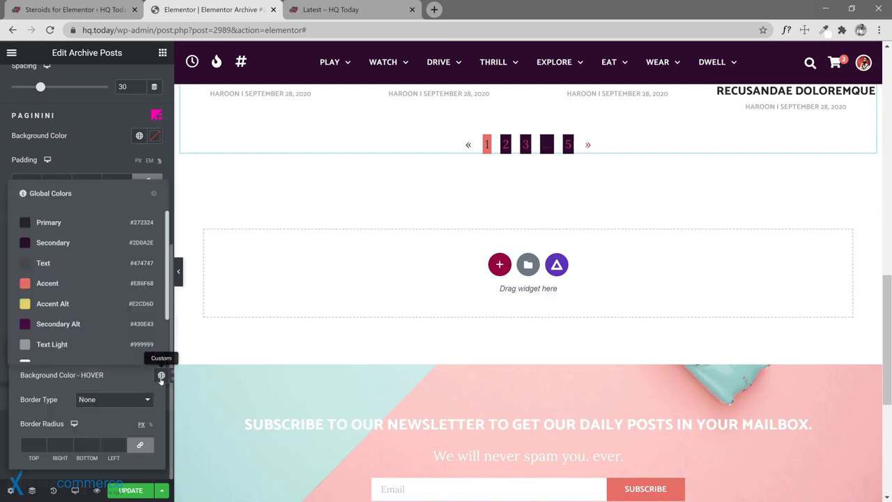
left_click(39, 306)
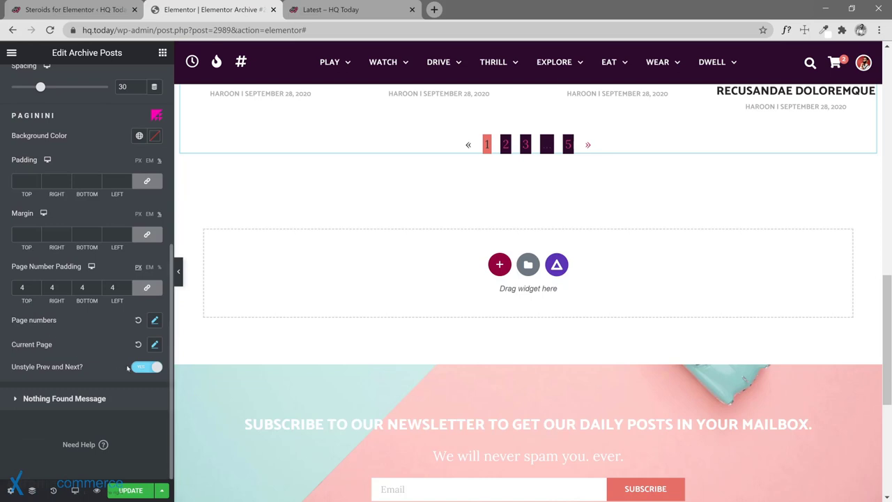
left_click(155, 344)
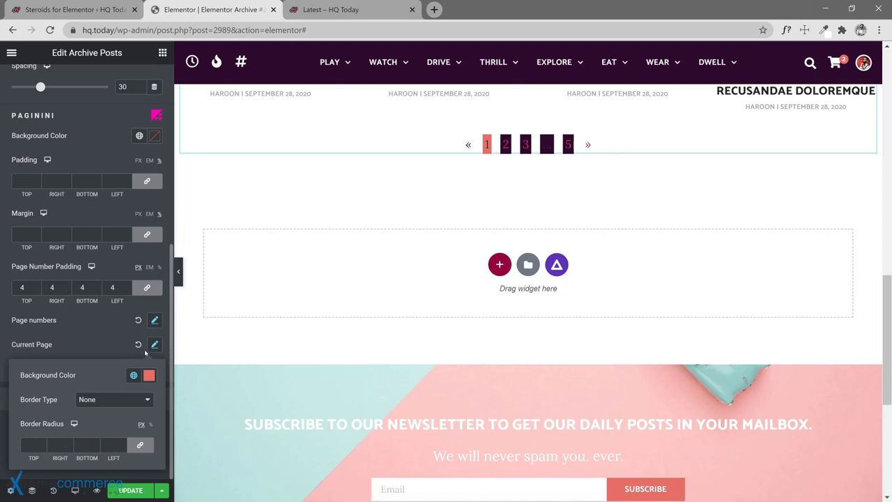
left_click(155, 320)
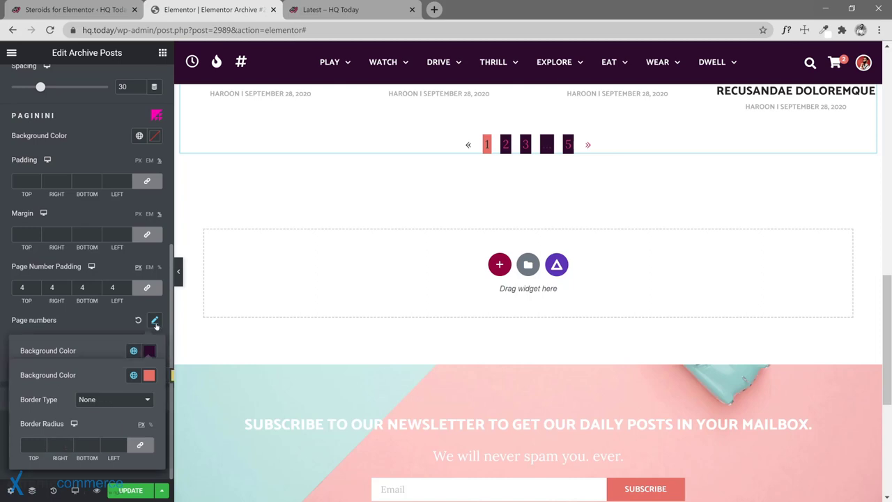
left_click(155, 324)
left_click(154, 344)
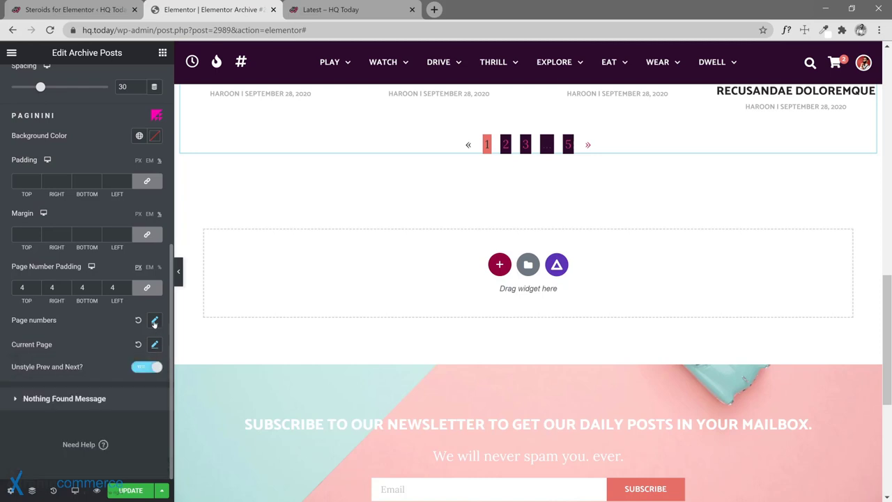
left_click(155, 320)
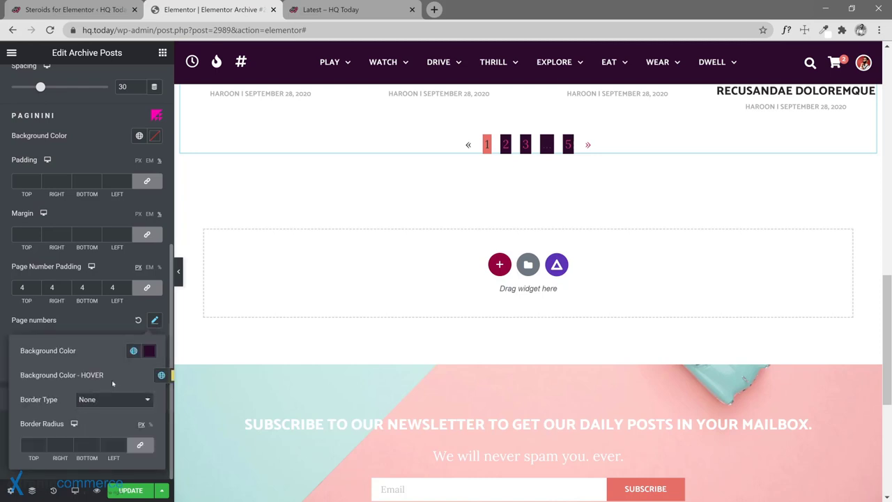
left_click(155, 321)
Step: Set the pagination's normal text color to the Blank global color (#FFFFFF)
scroll(99, 345, "up", 4)
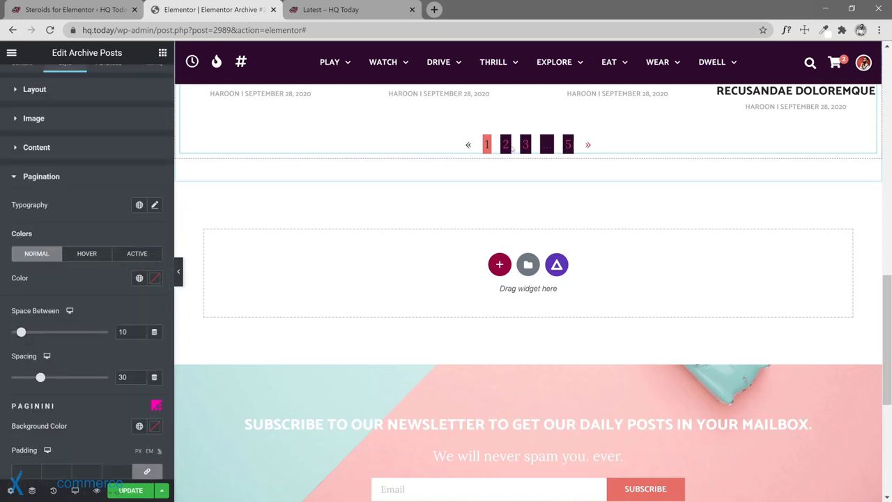
left_click(140, 279)
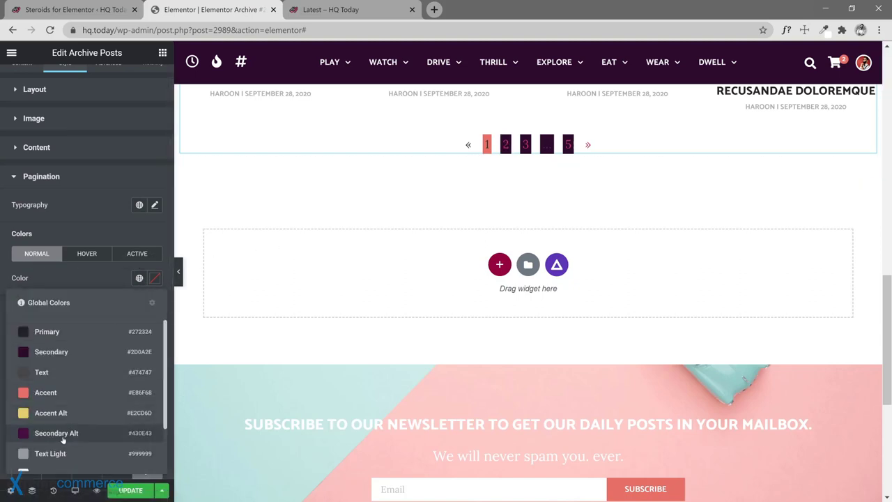
scroll(56, 435, "down", 1)
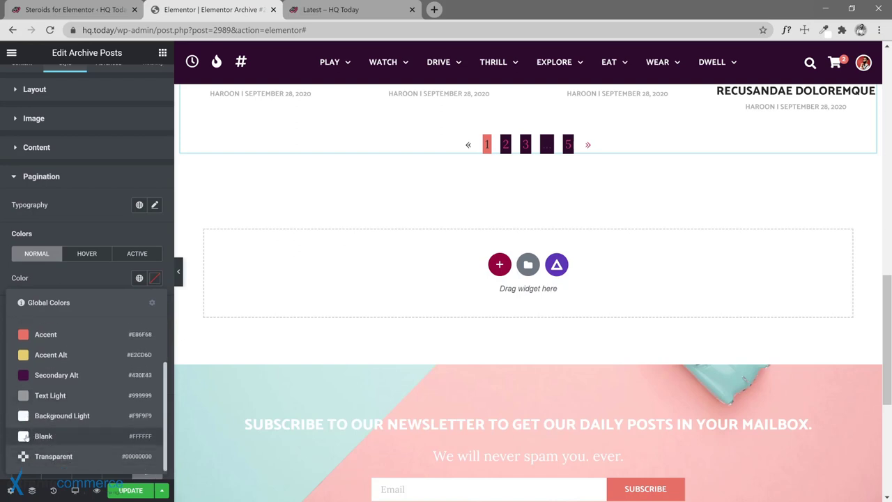
left_click(25, 437)
left_click(98, 258)
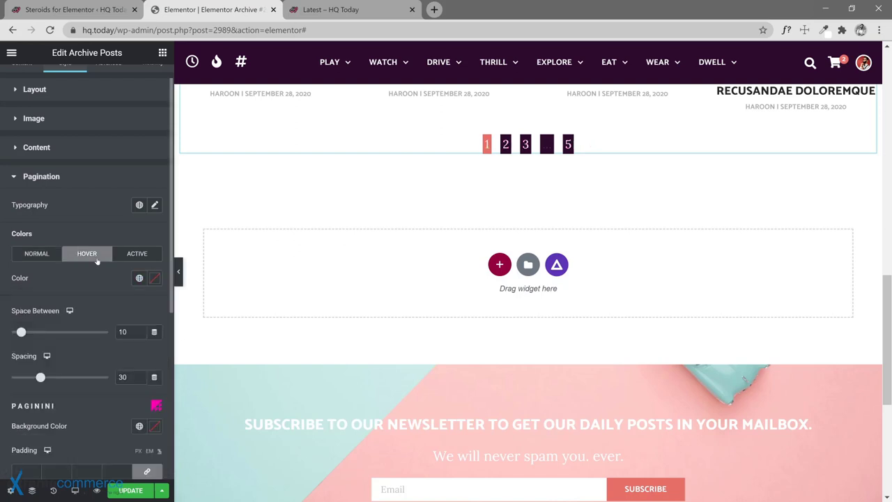
left_click(135, 255)
left_click(140, 278)
left_click(140, 279)
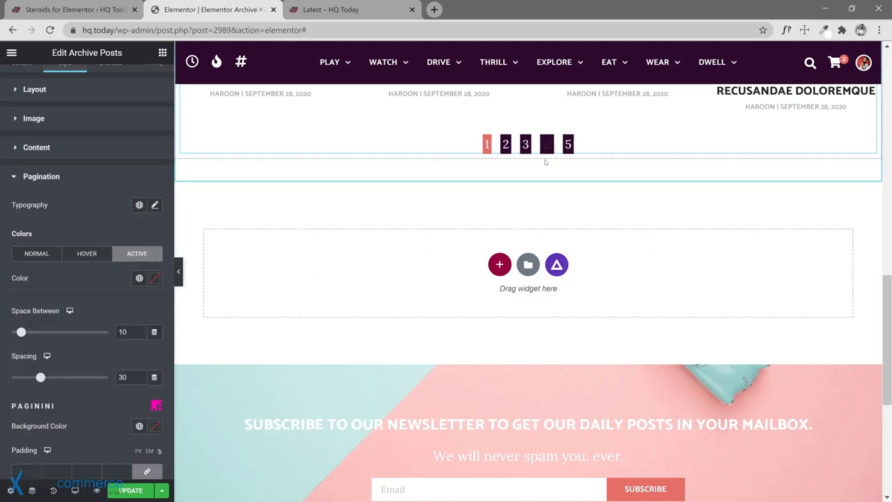
scroll(127, 325, "down", 5)
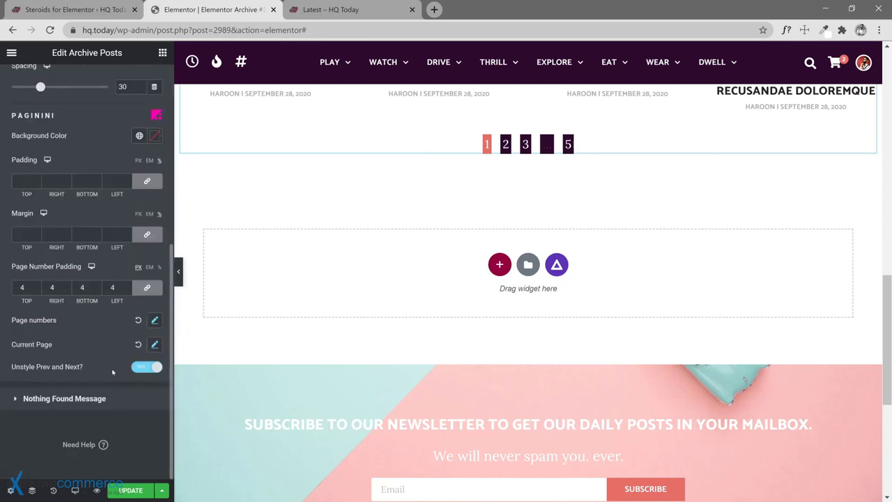
Step: Unlink the page number padding values and set the right and left padding to 12 px
left_click(147, 287)
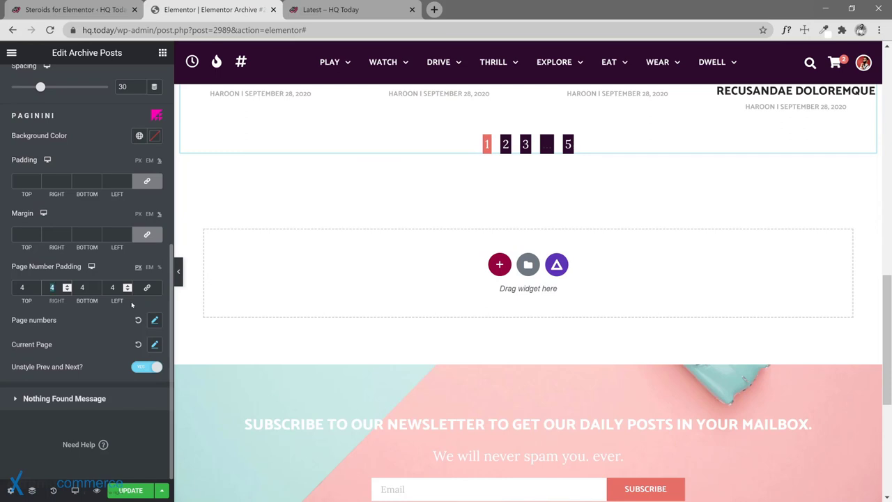
type("12")
key("Tab")
key("Tab")
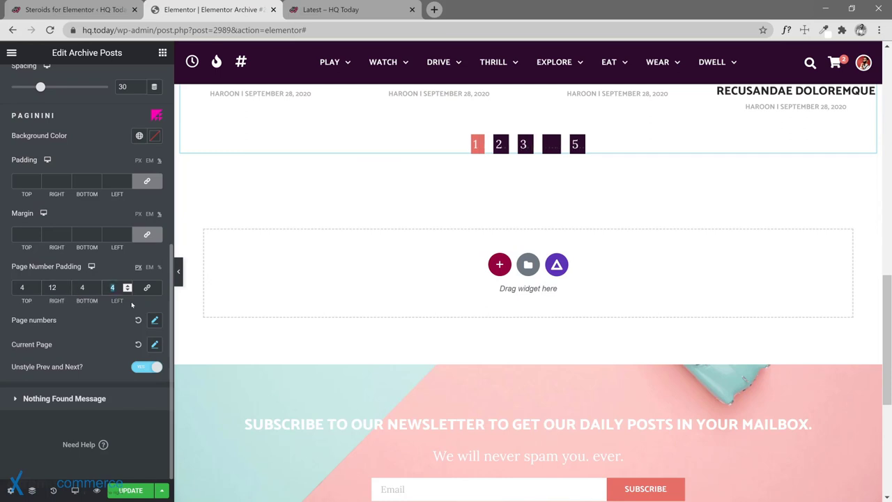
type("12")
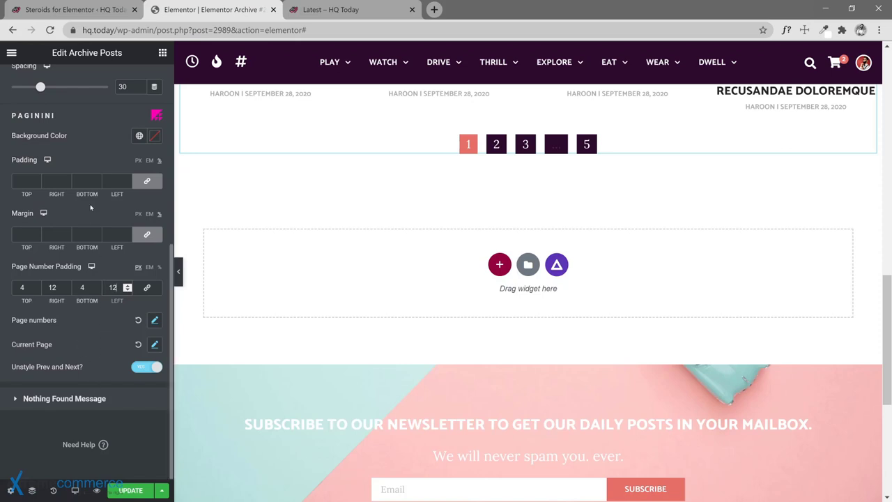
Step: Change the Archive Posts pagination type to Numbers and update the template
scroll(94, 202, "up", 2)
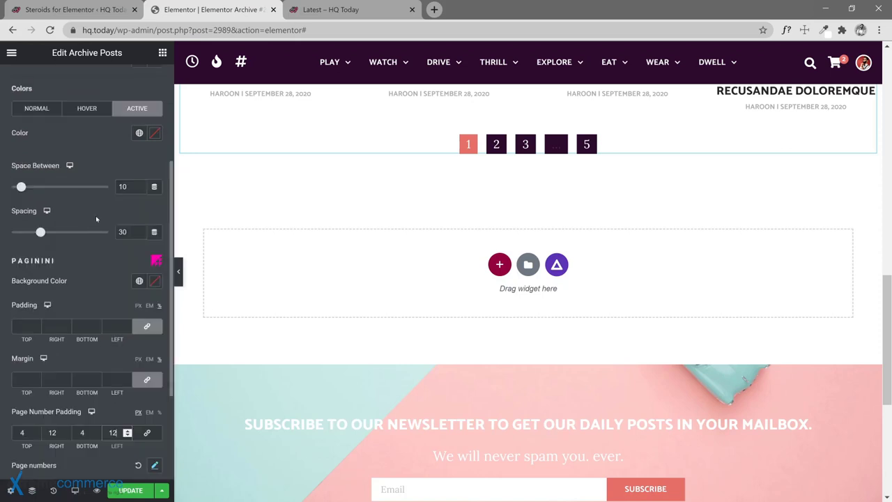
scroll(96, 219, "up", 3)
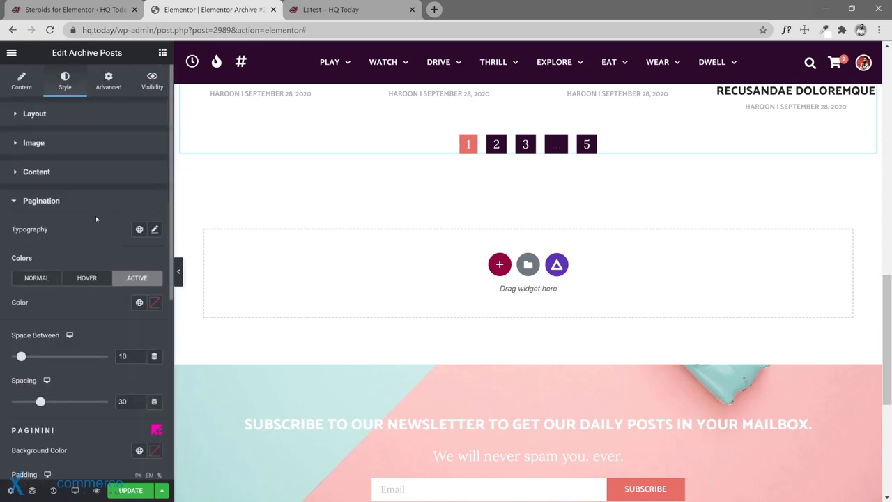
left_click(22, 82)
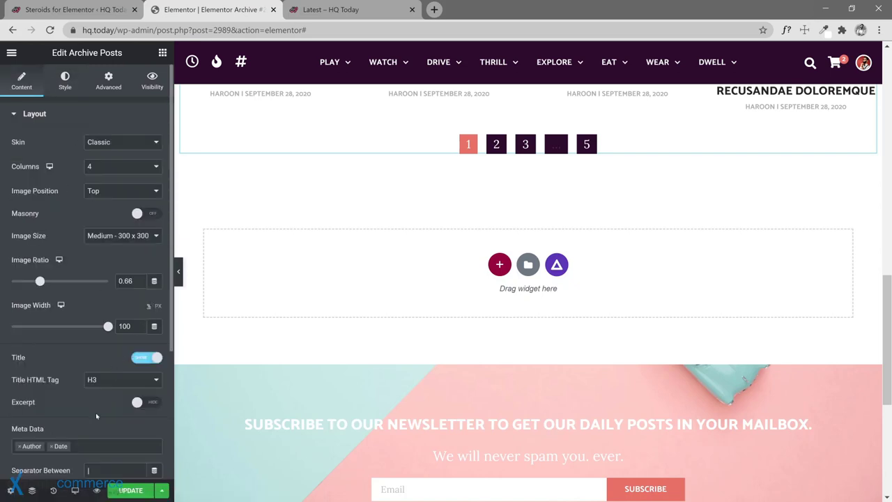
scroll(96, 411, "down", 5)
left_click(85, 381)
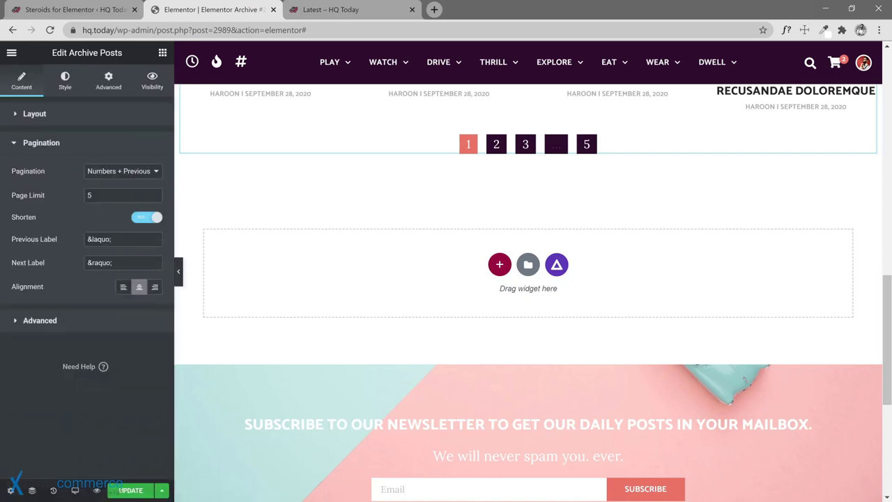
left_click(113, 171)
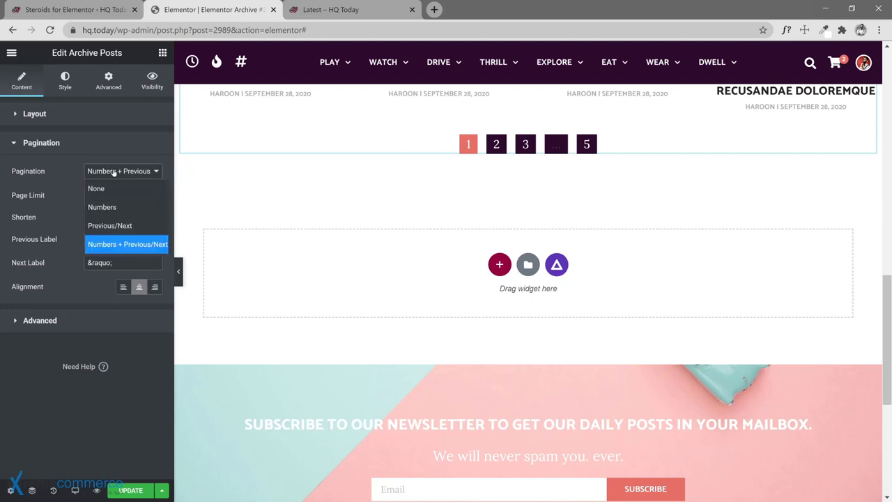
left_click(118, 207)
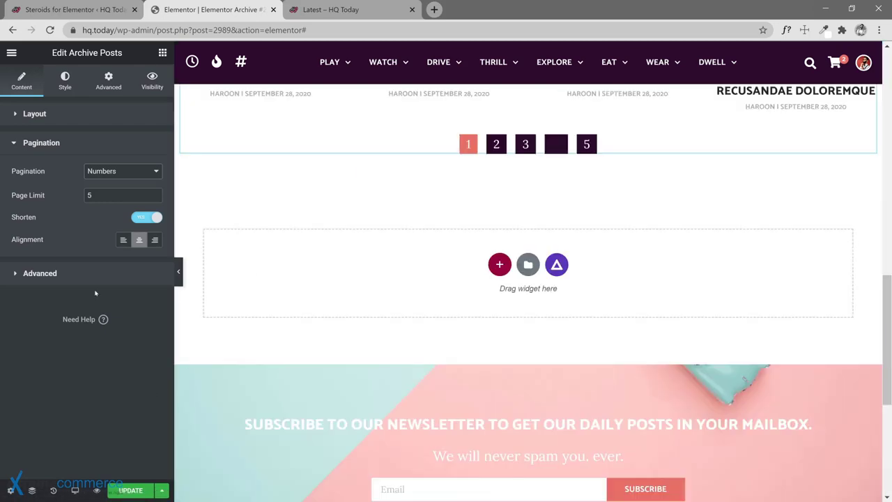
left_click(65, 82)
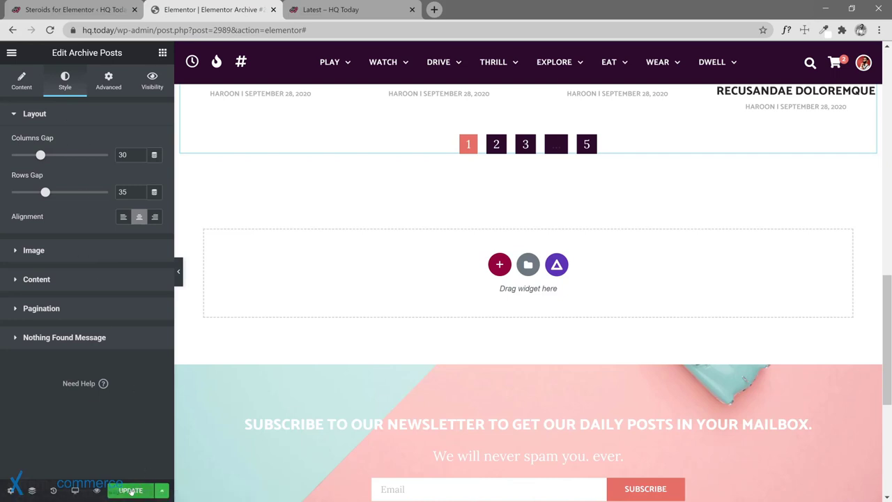
left_click(130, 490)
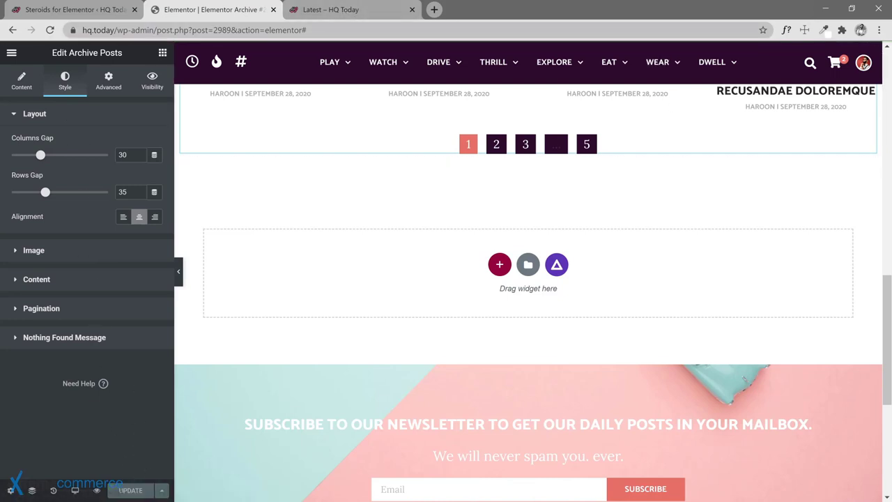
Step: Reload the template editor and refresh the live Latest page to check its pagination
left_click(209, 30)
left_click(333, 29)
key("Return")
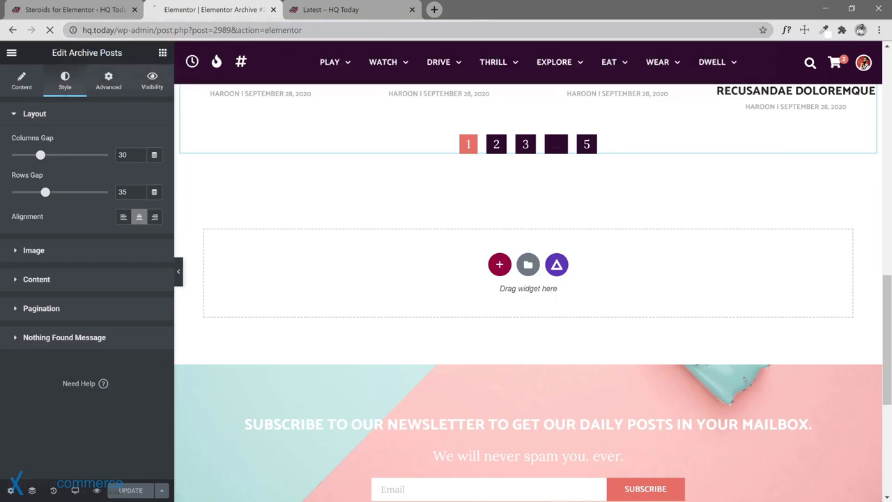
left_click(331, 9)
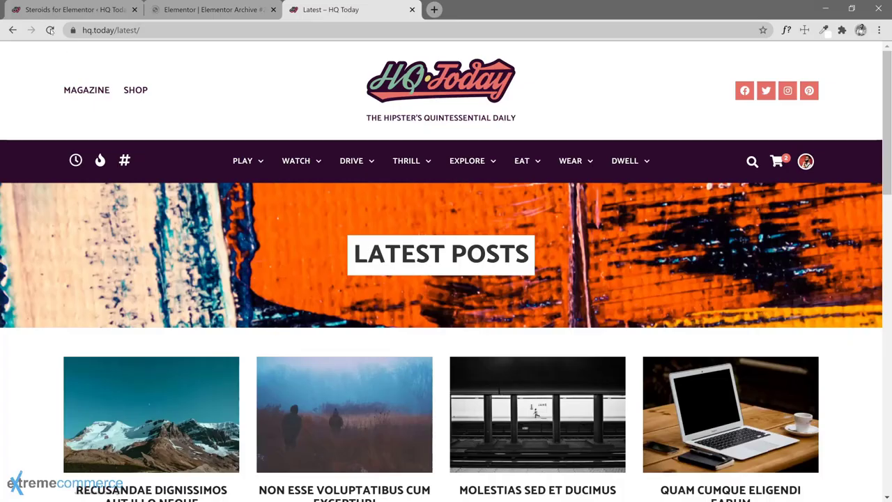
left_click(50, 30)
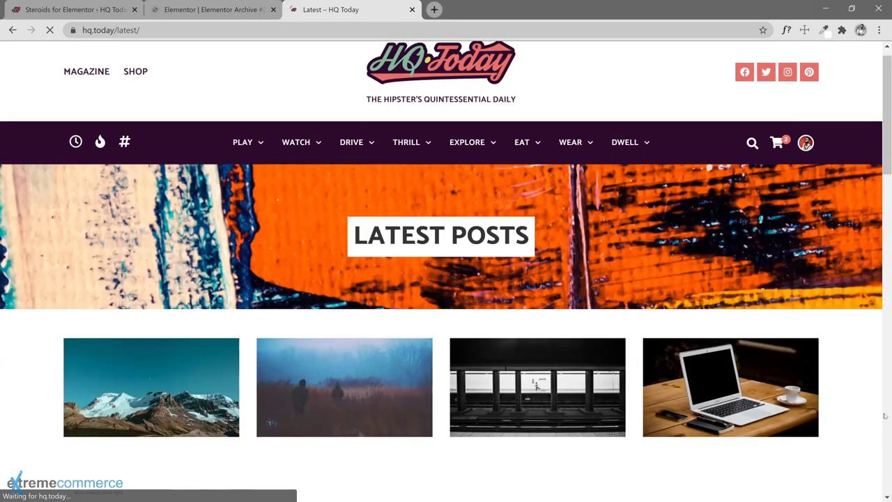
scroll(888, 386, "down", 5)
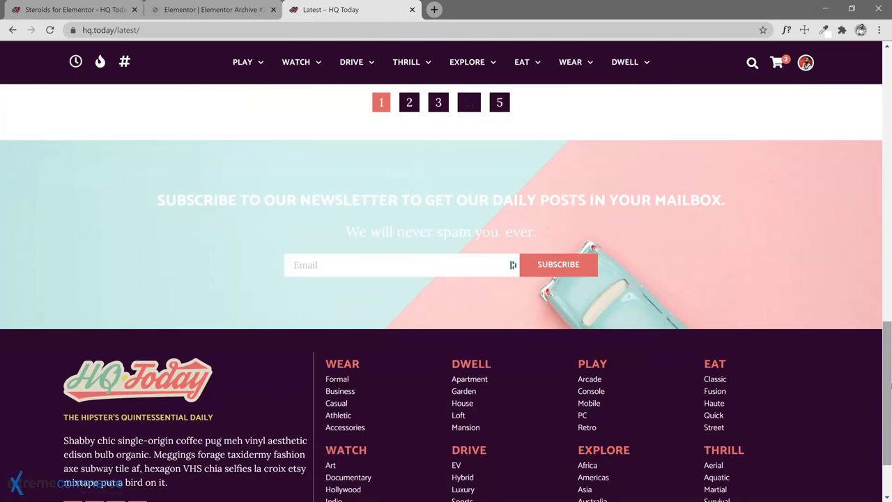
scroll(350, 124, "up", 2)
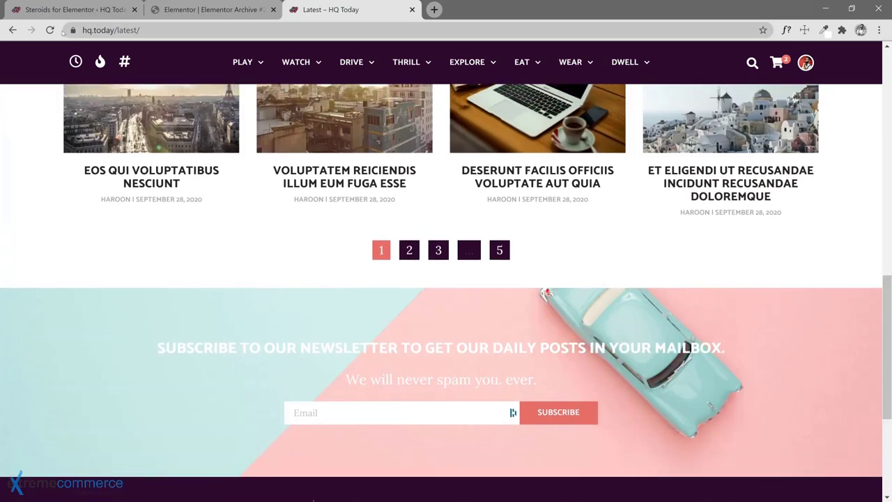
left_click(49, 30)
Step: Return to the reloaded archive template and open the Archive Posts widget's Pagination style settings
left_click(209, 9)
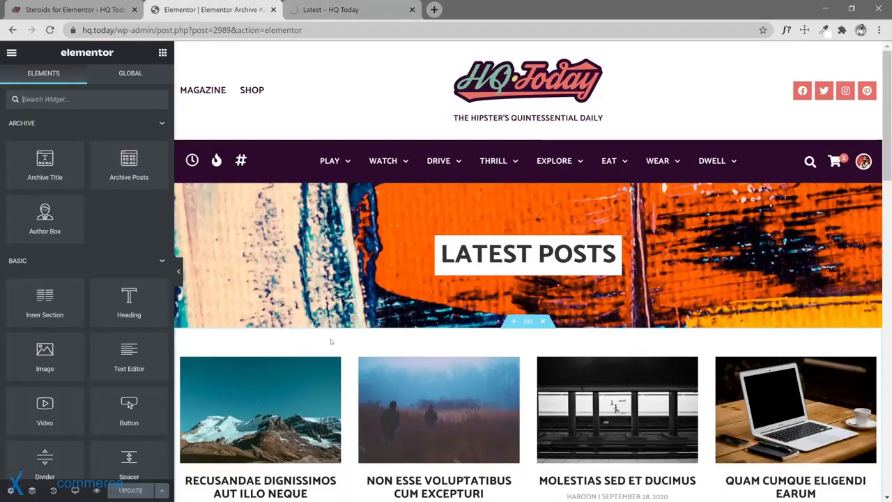
scroll(529, 320, "down", 10)
scroll(529, 318, "up", 2)
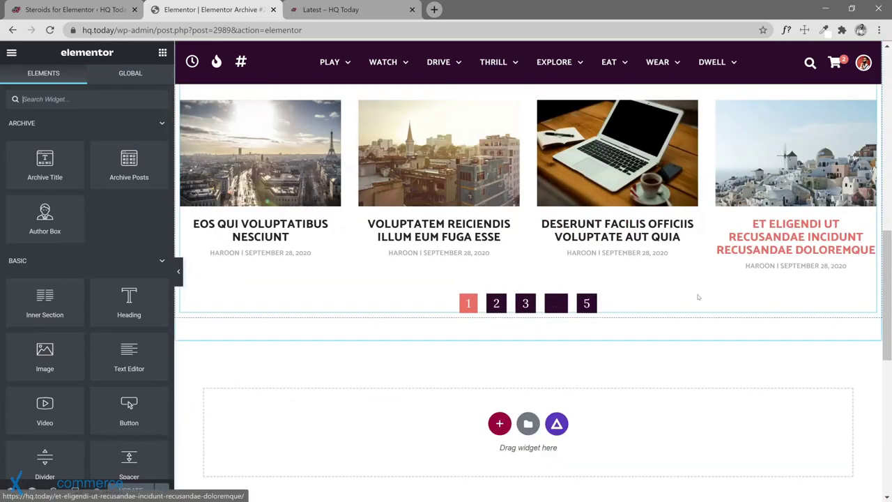
scroll(557, 304, "up", 10)
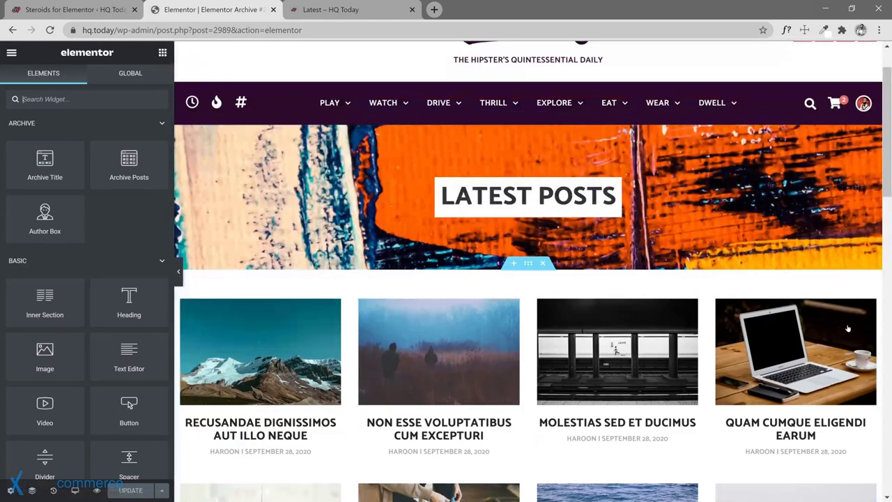
left_click(868, 305)
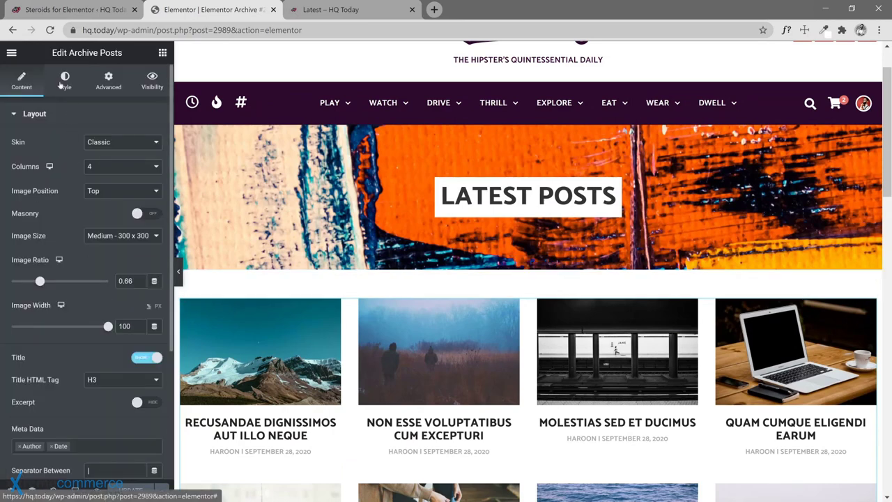
left_click(65, 80)
left_click(98, 309)
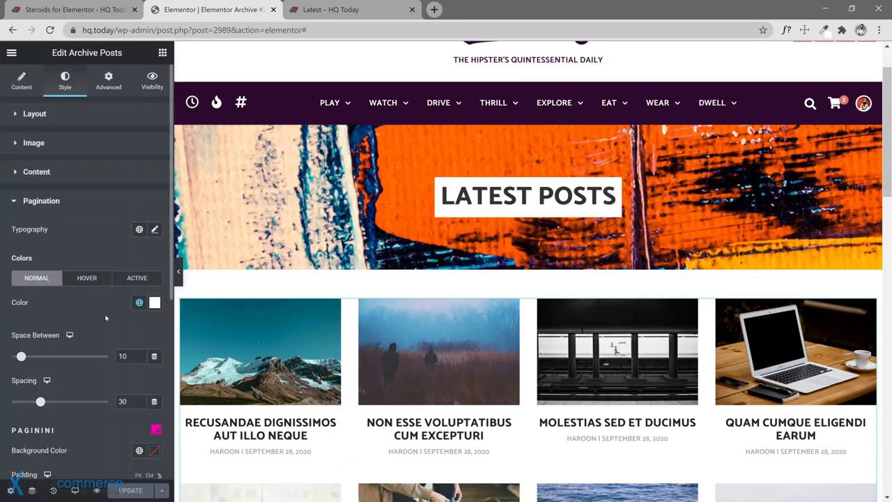
scroll(104, 312, "down", 2)
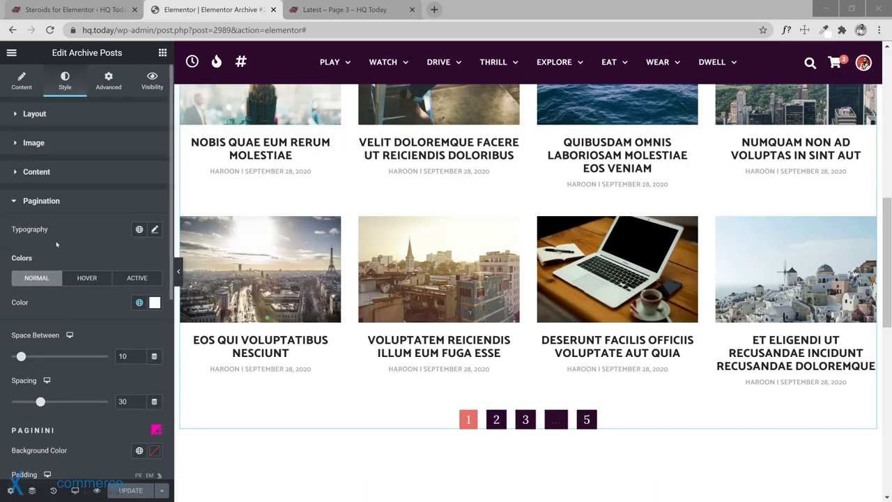
Step: Turn off Shorten in the Archive Posts pagination content settings and update the template
left_click(21, 82)
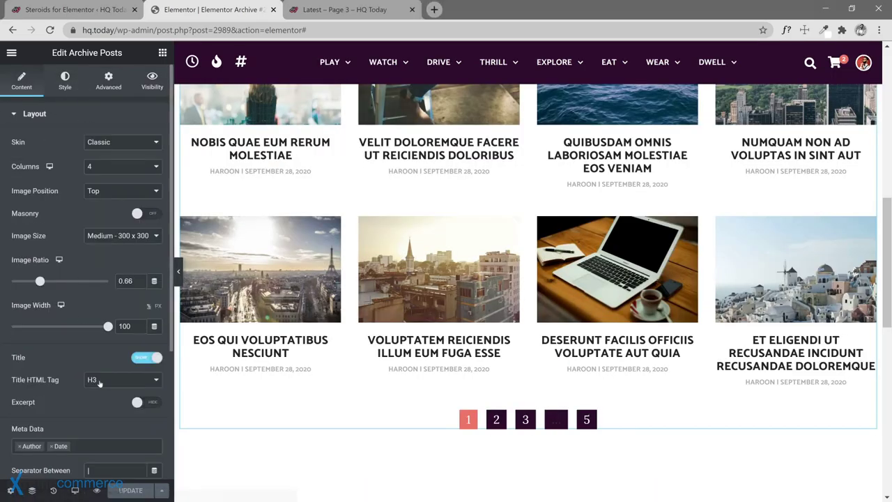
scroll(101, 391, "down", 5)
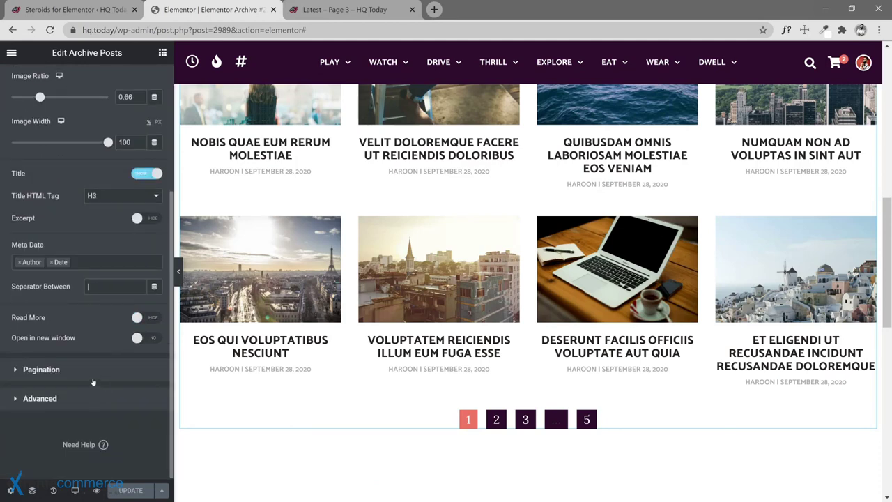
left_click(94, 370)
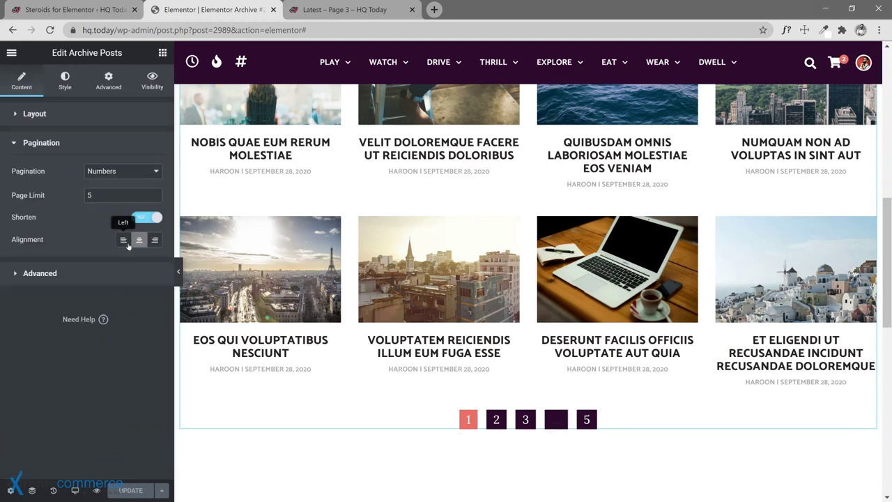
left_click(146, 218)
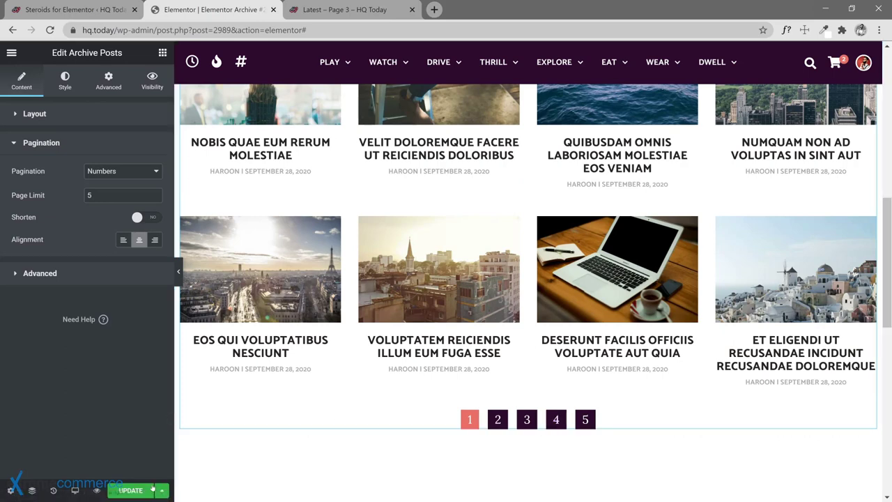
left_click(131, 490)
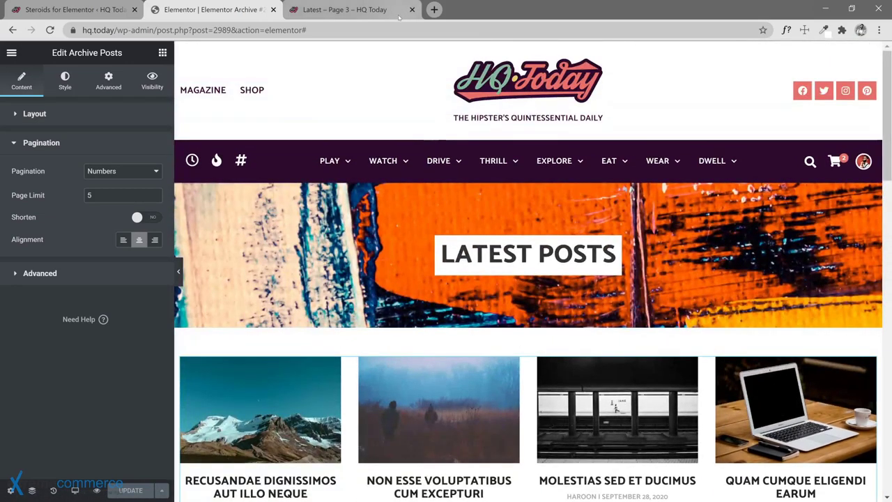
Step: Refresh the live Latest archive, go to page 1 and check its page number pagination
key("ctrl+Tab")
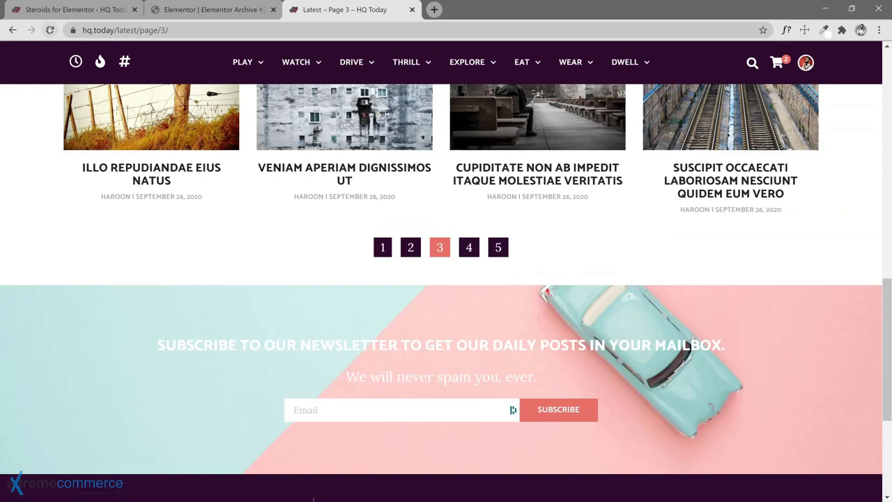
left_click(50, 30)
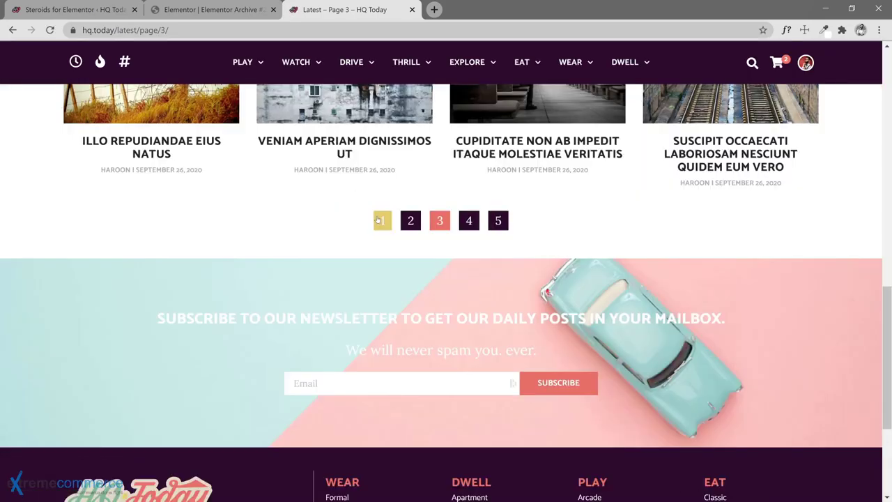
left_click(381, 221)
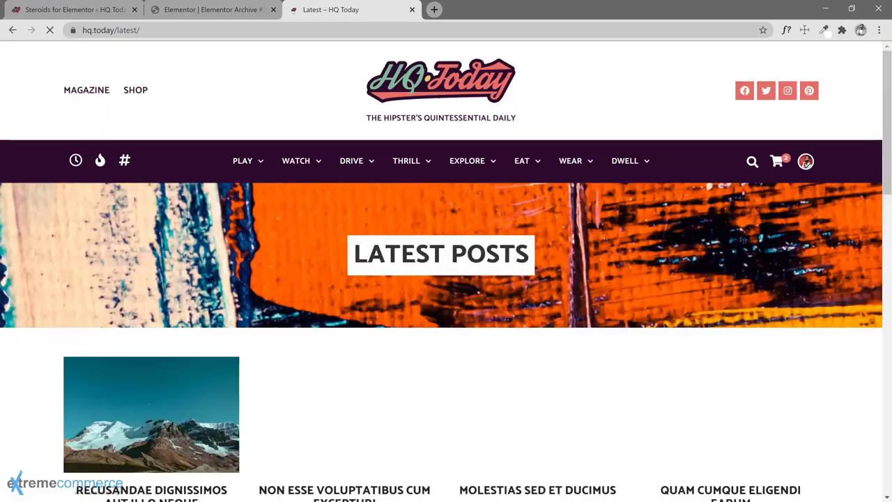
scroll(478, 358, "down", 10)
scroll(485, 331, "up", 3)
scroll(485, 331, "up", 3)
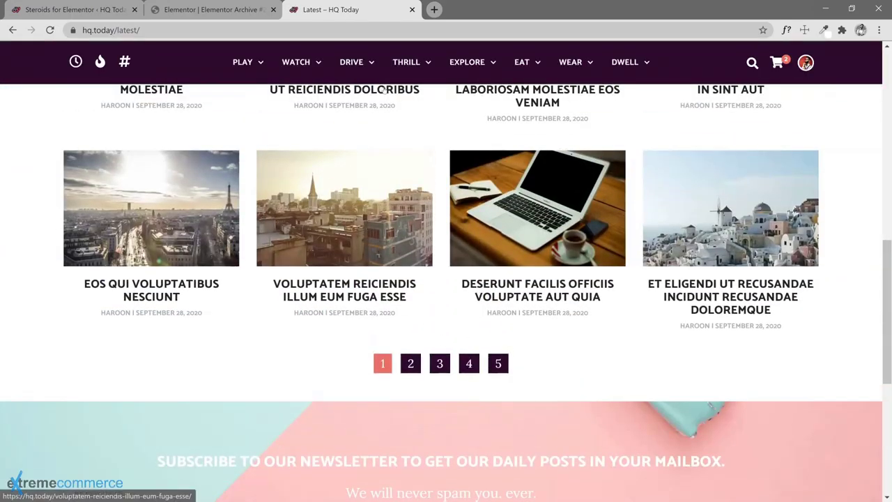
Step: Switch back to the archive template in the editor and look over the post grid
left_click(209, 9)
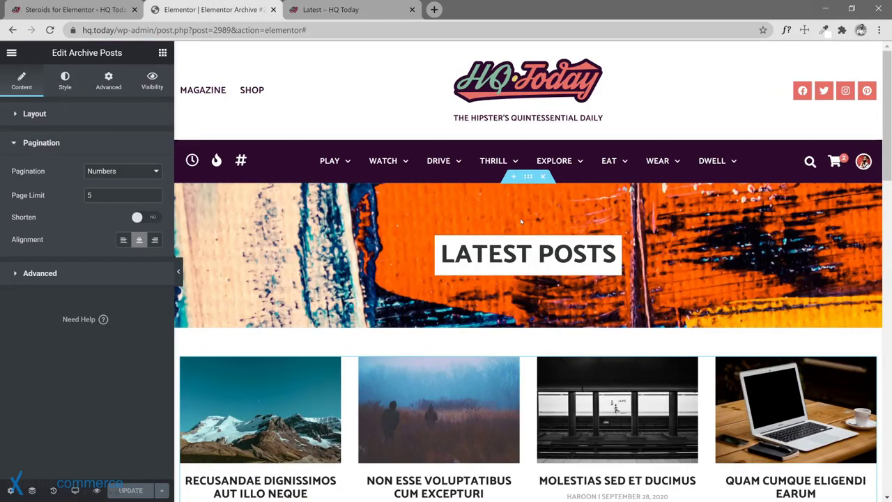
scroll(417, 208, "down", 15)
scroll(416, 208, "up", 5)
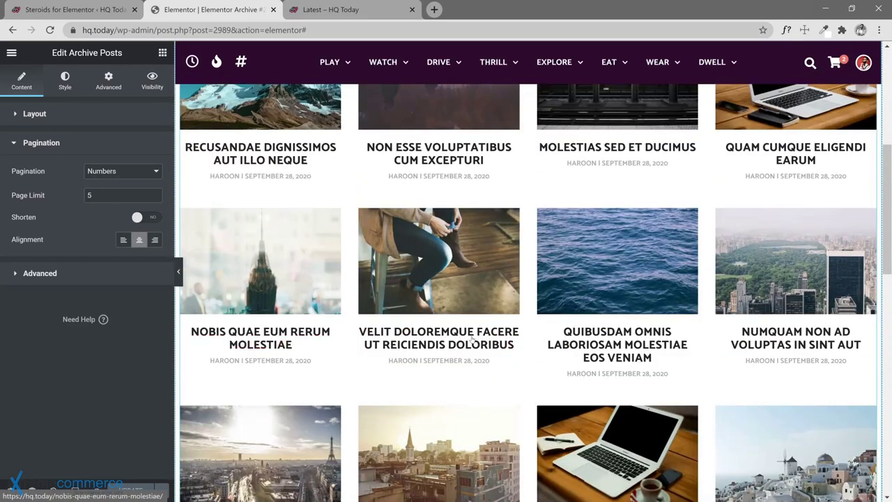
scroll(477, 243, "up", 5)
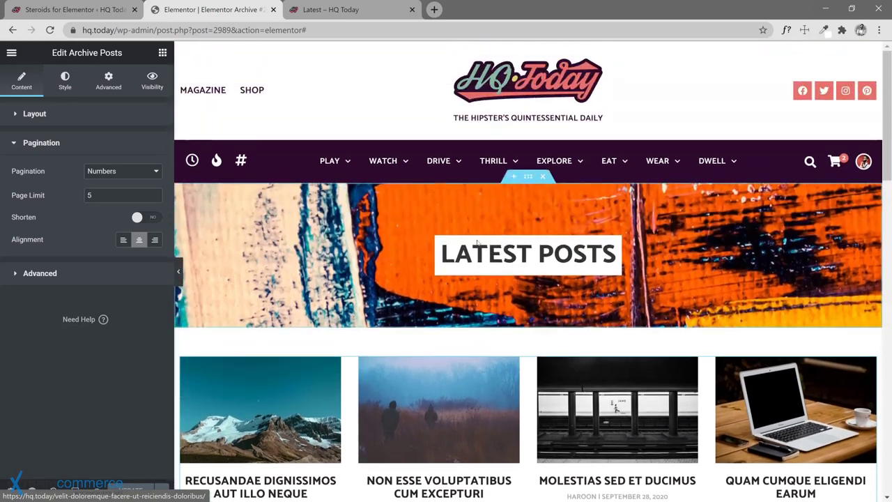
scroll(470, 243, "down", 3)
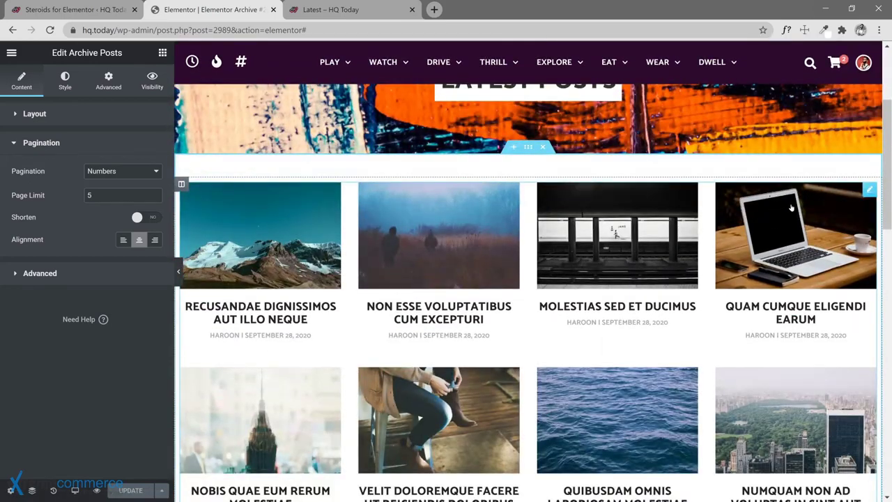
Step: Look through the Archive Posts widget's style and content Layout settings, including the Skin options, and compare them with the post grid
left_click(65, 82)
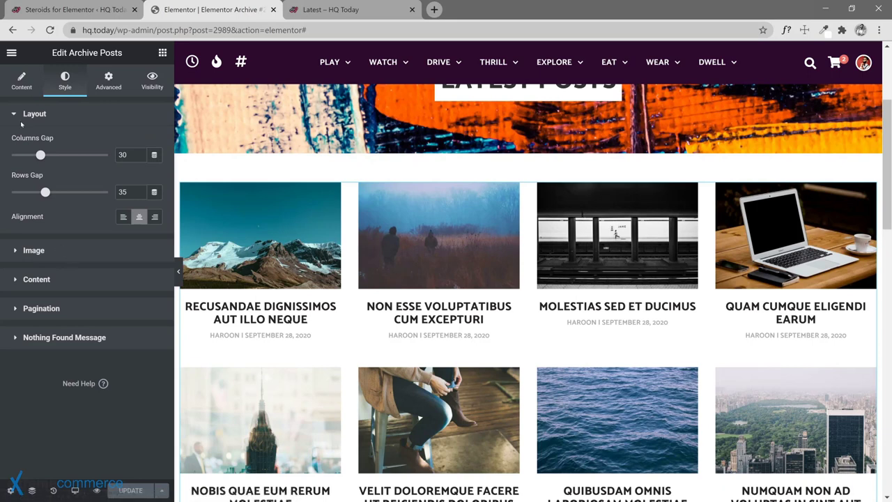
left_click(17, 82)
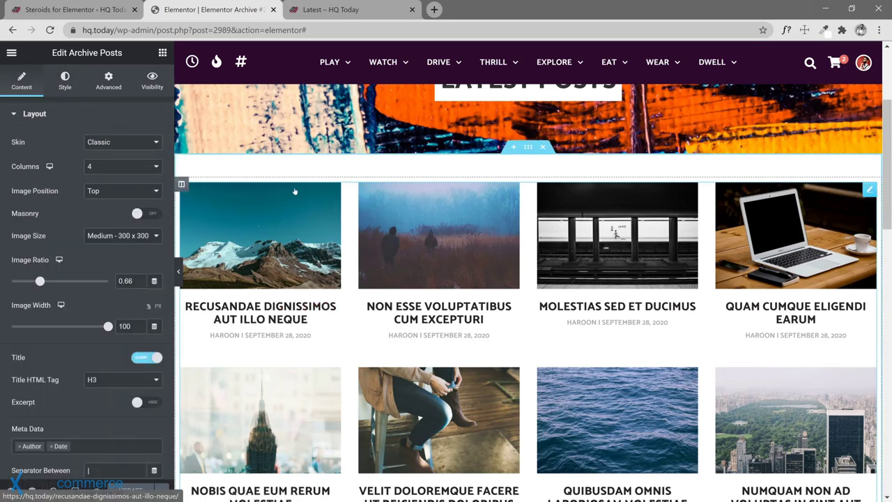
left_click(115, 143)
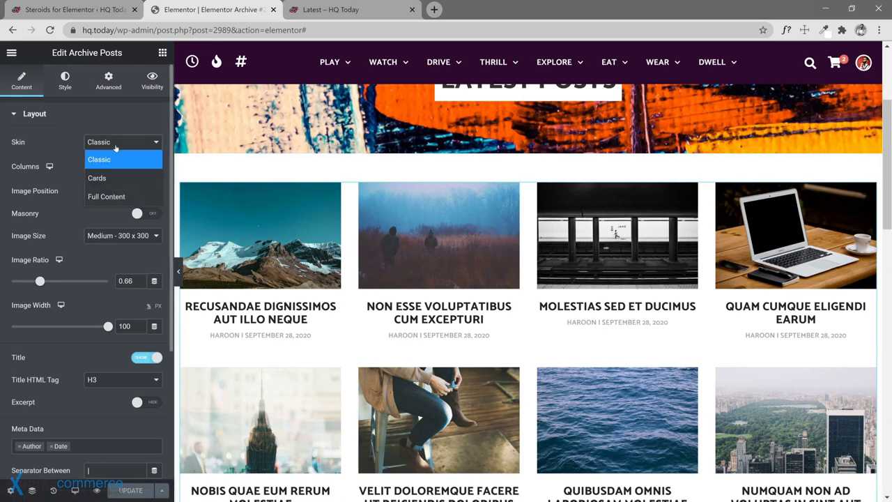
left_click(123, 144)
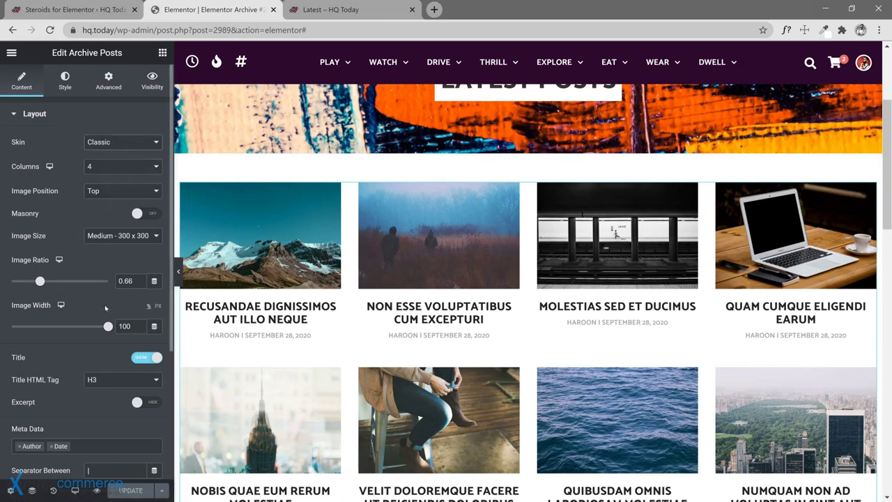
scroll(105, 309, "down", 3)
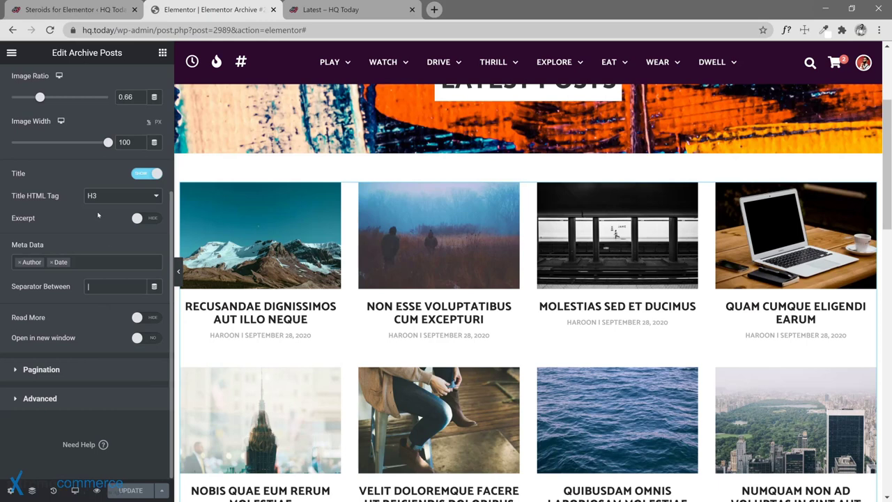
scroll(98, 217, "up", 3)
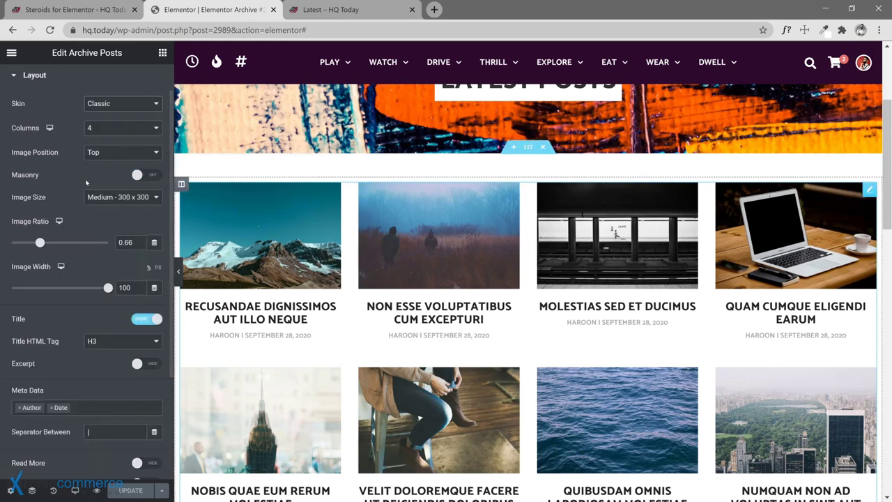
scroll(104, 352, "down", 3)
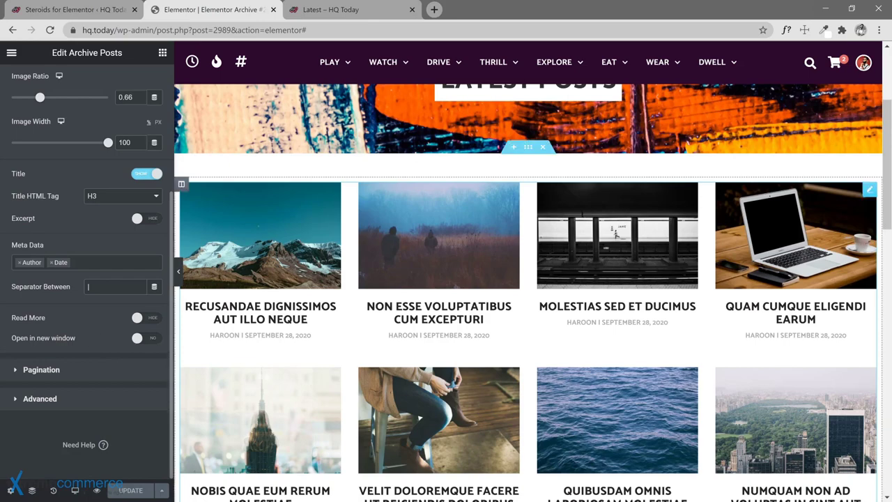
scroll(491, 286, "down", 2)
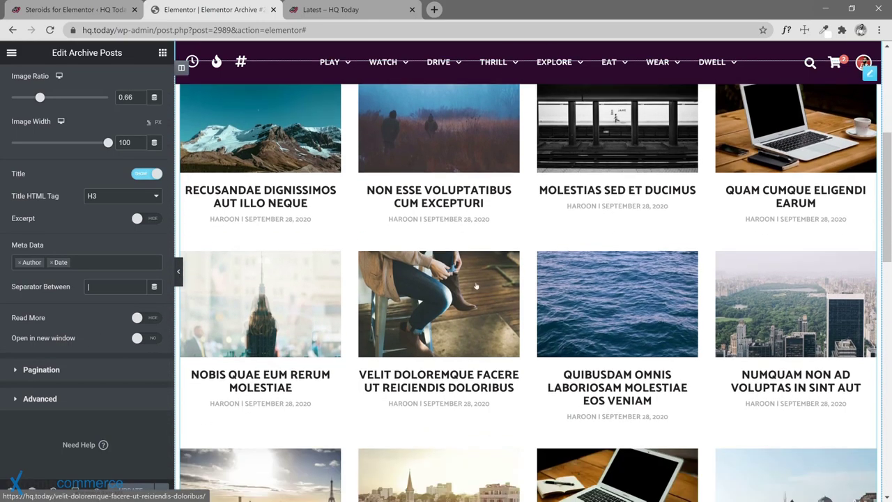
scroll(492, 286, "up", 5)
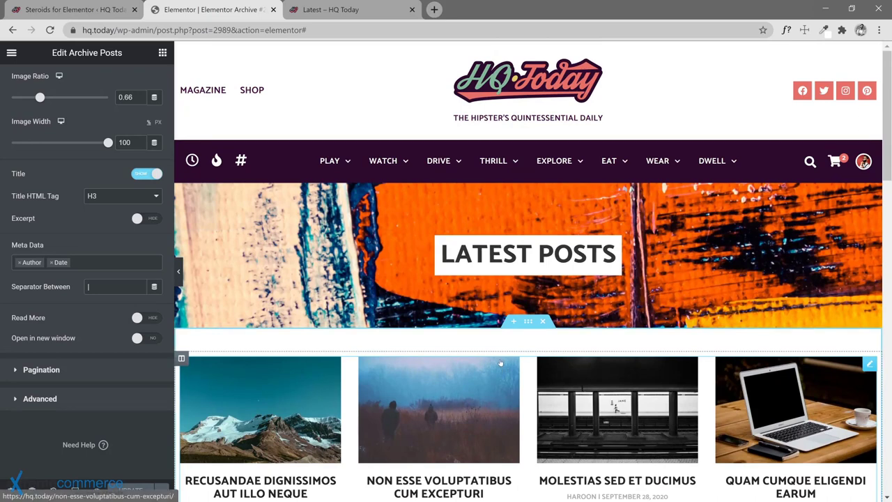
scroll(488, 359, "down", 1)
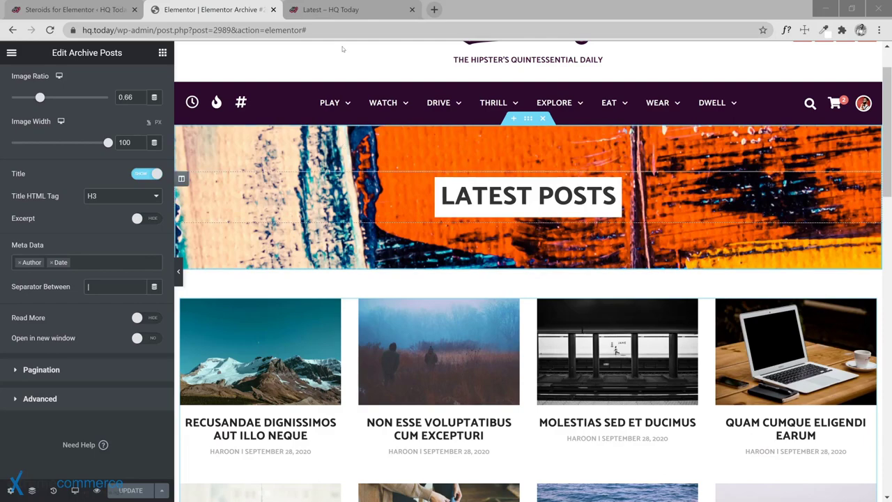
Step: Close the archive template editor and open the Theme Builder template list in a new browser tab
left_click(273, 9)
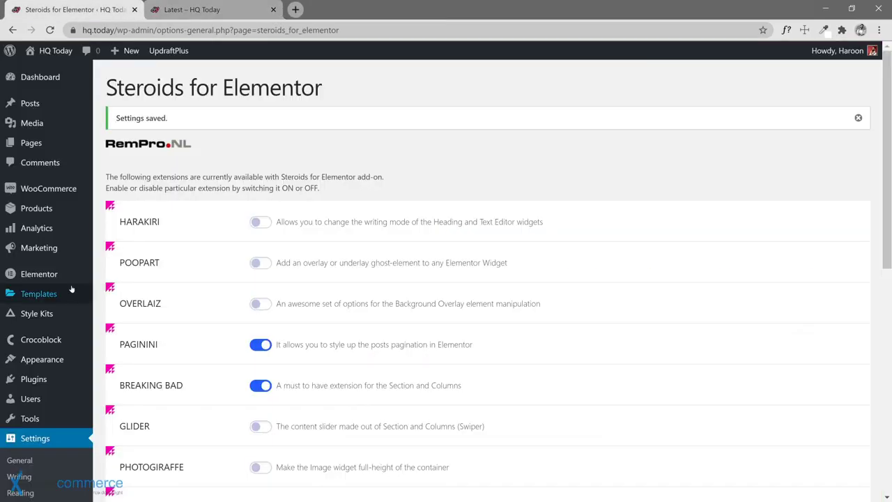
mouse_move(43, 295)
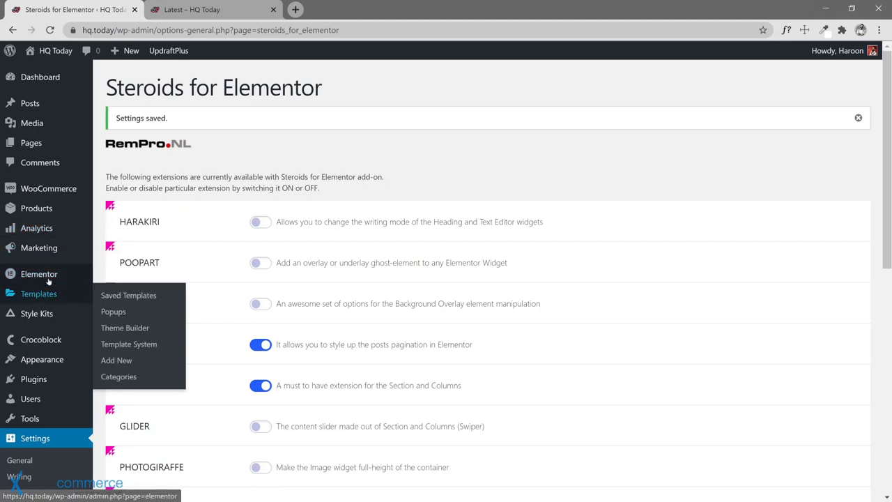
middle_click(125, 327)
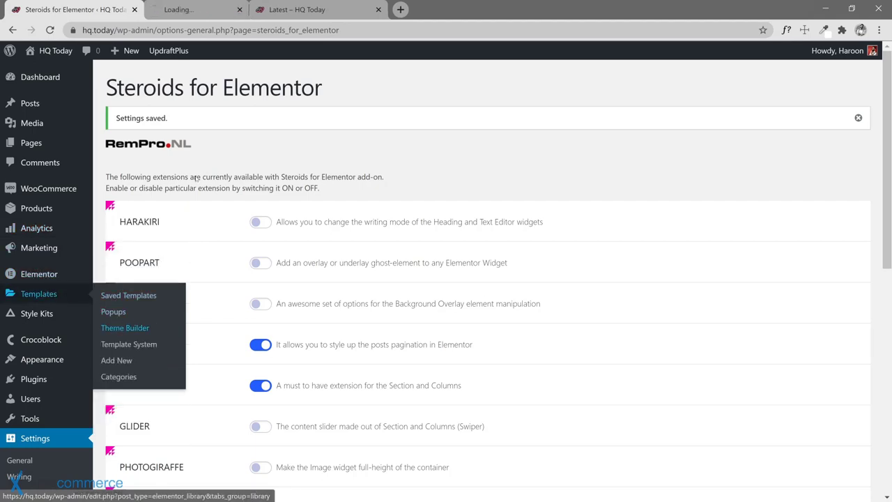
left_click(205, 9)
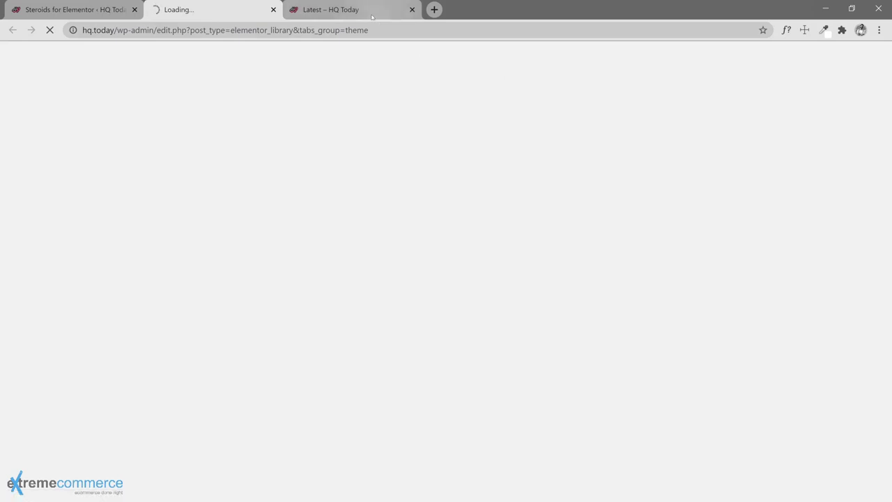
Step: Go back to the live Latest page and open the Console category under Play
left_click(330, 9)
scroll(224, 181, "up", 10)
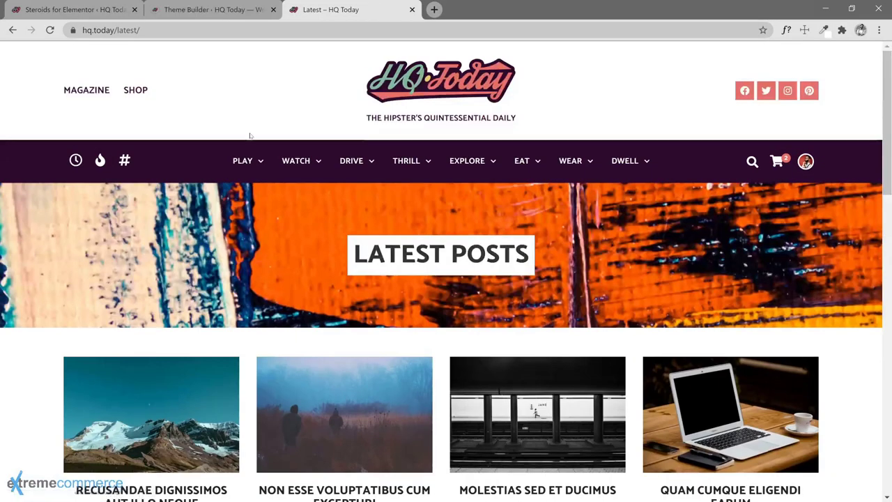
mouse_move(243, 161)
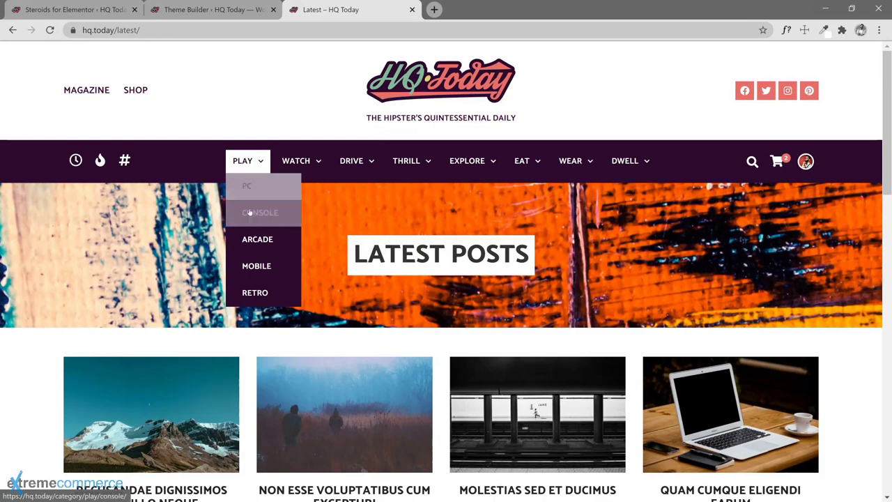
left_click(259, 213)
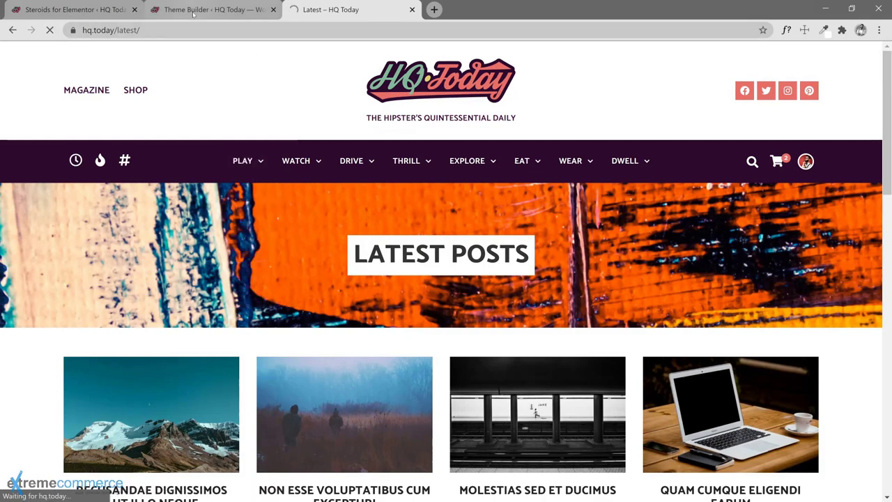
Step: Reopen Elementor Archive #2989 in the editor from Theme Builder and place its browser tab between Theme Builder and the Console page
left_click(195, 10)
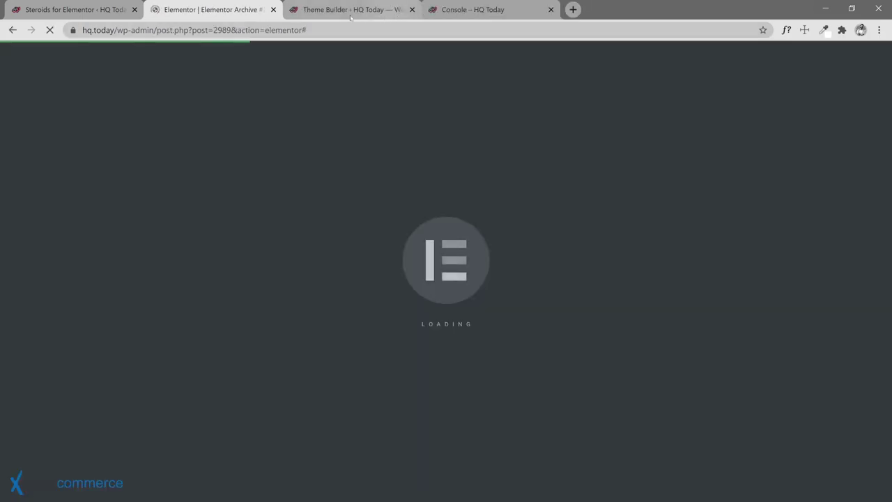
left_click_drag(244, 10, 384, 10)
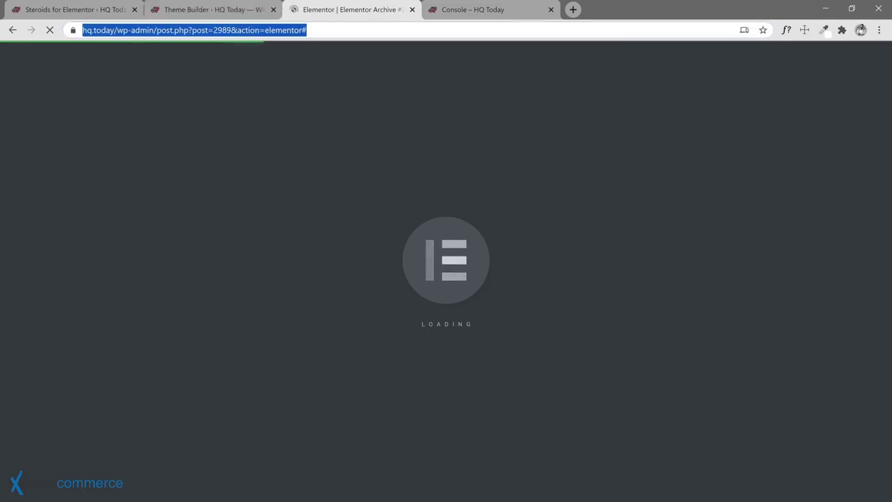
left_click(471, 10)
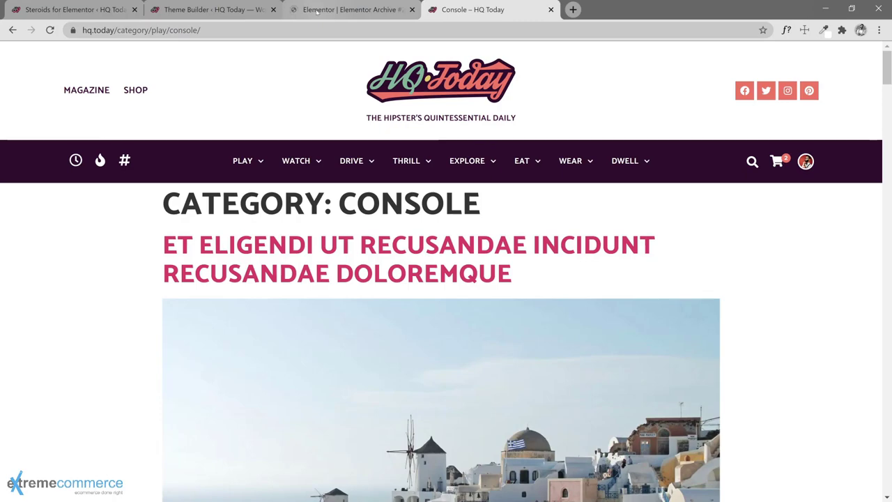
left_click(317, 10)
Step: Examine the live Console category page's title and post listing from start to end
left_click(471, 9)
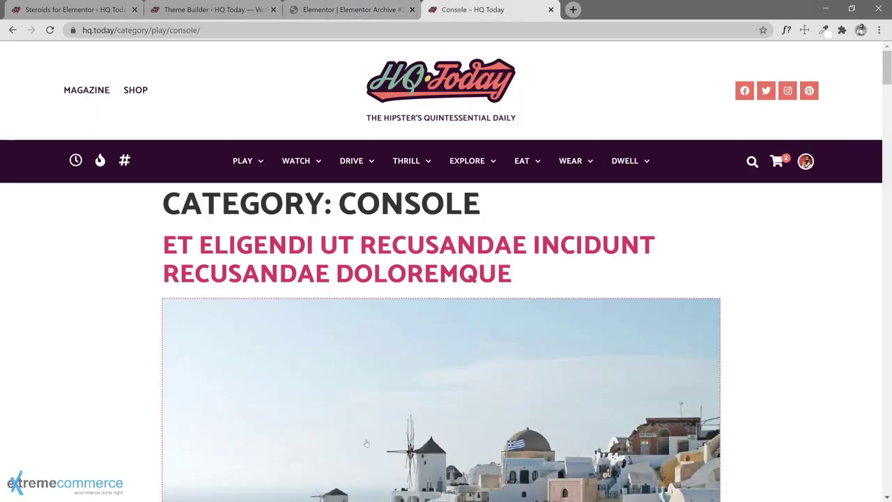
scroll(174, 279, "down", 10)
scroll(300, 322, "down", 10)
scroll(299, 322, "up", 9)
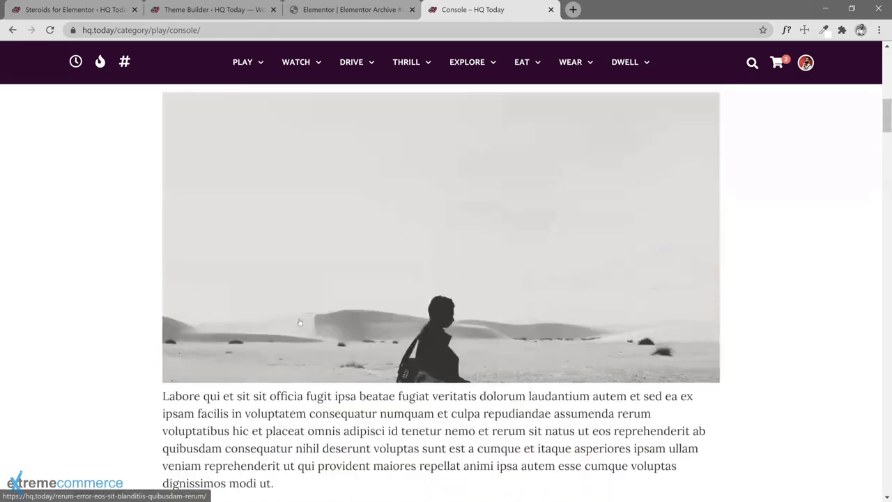
scroll(300, 322, "up", 10)
mouse_move(341, 162)
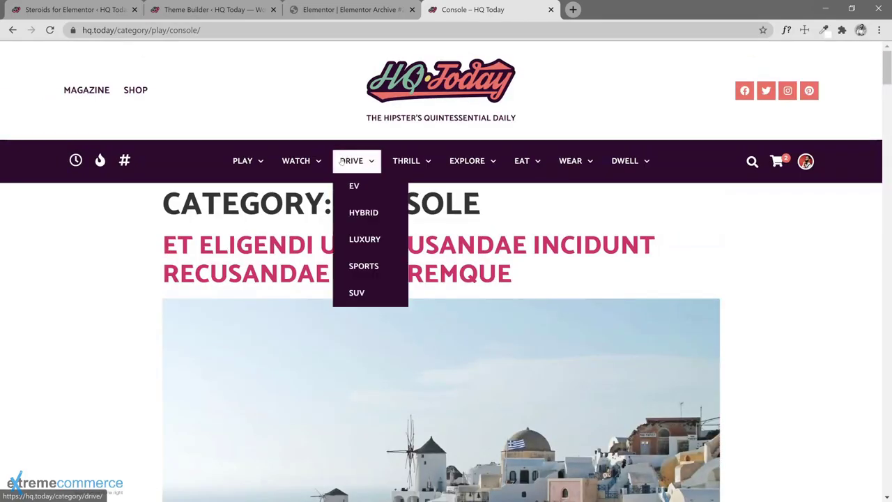
Step: Return to the Theme Builder template list and launch the new visual Theme Builder
left_click(367, 12)
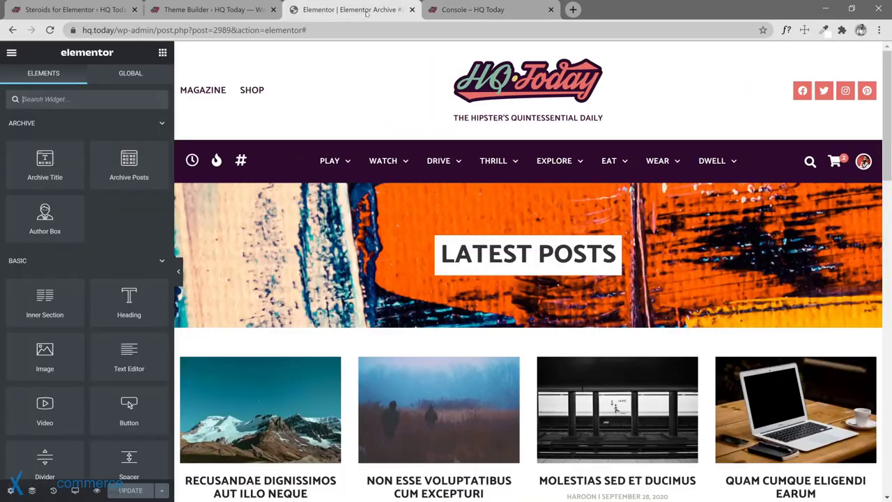
left_click(184, 14)
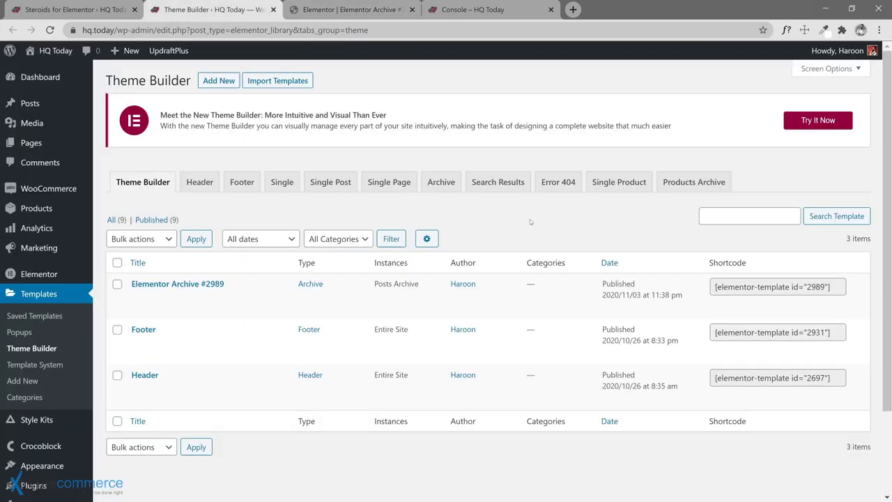
left_click(817, 120)
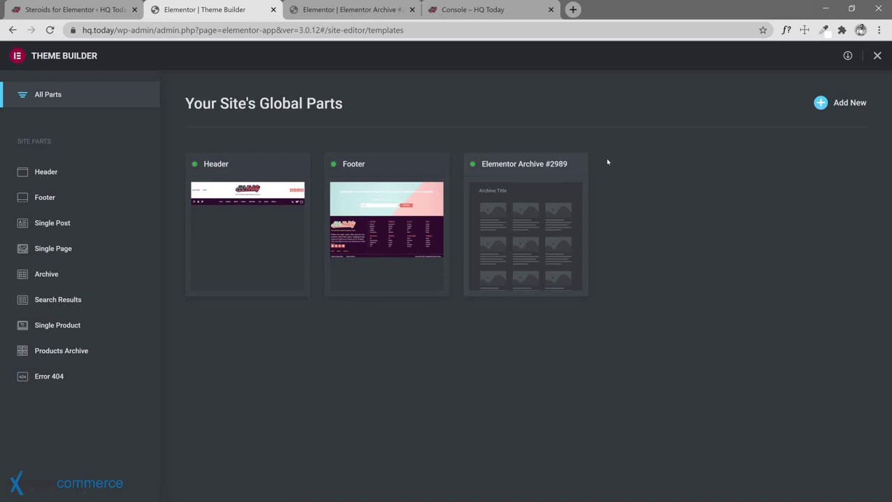
Step: Rename the Elementor Archive #2989 template to "Posts" in its general settings and update it
left_click(349, 12)
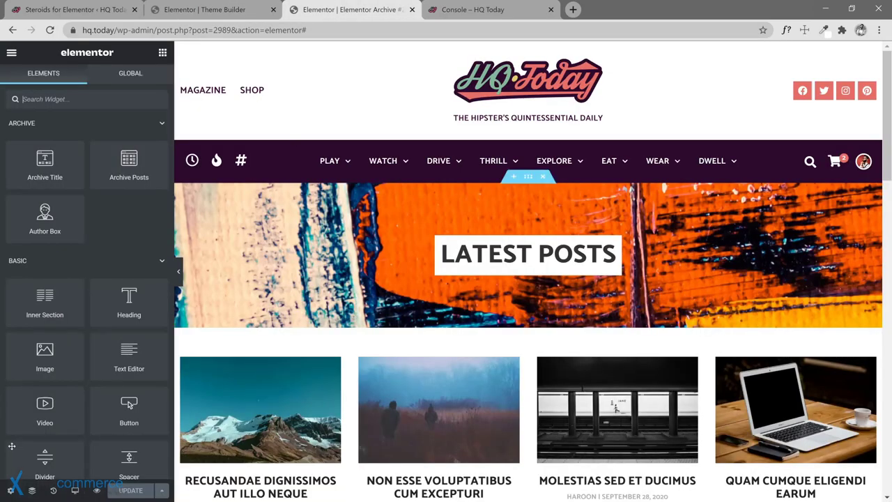
left_click(10, 489)
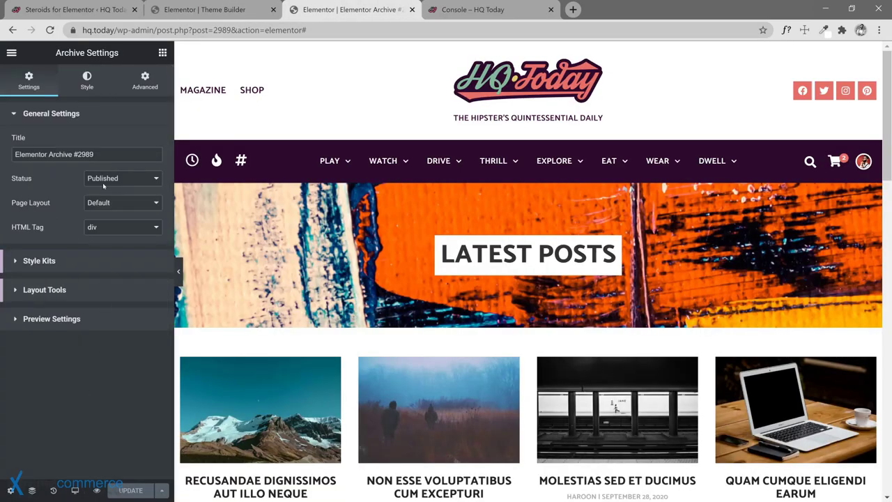
left_click_drag(93, 154, 2, 160)
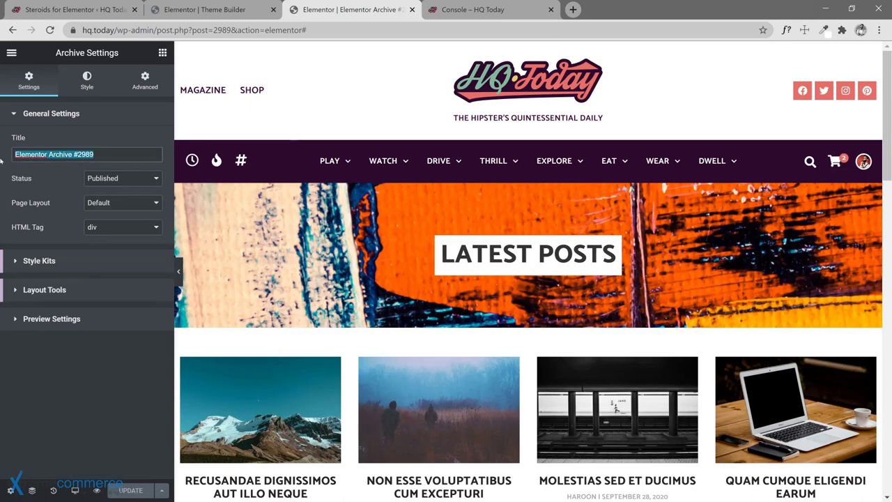
type("Posts")
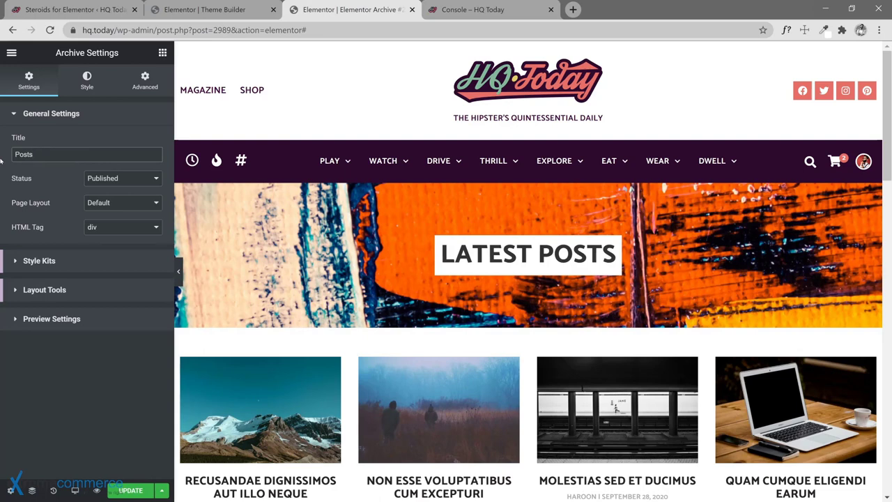
left_click(130, 490)
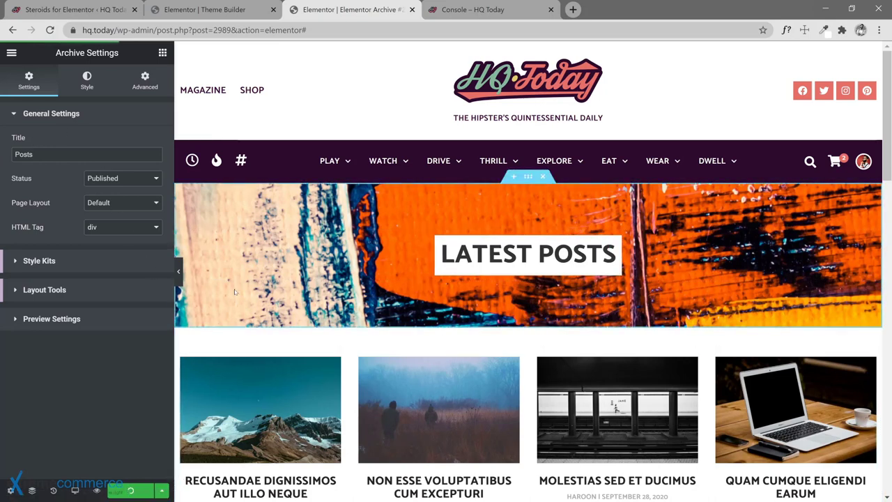
Step: Add a new Archive template in Theme Builder and switch back to the open Posts template
left_click(238, 13)
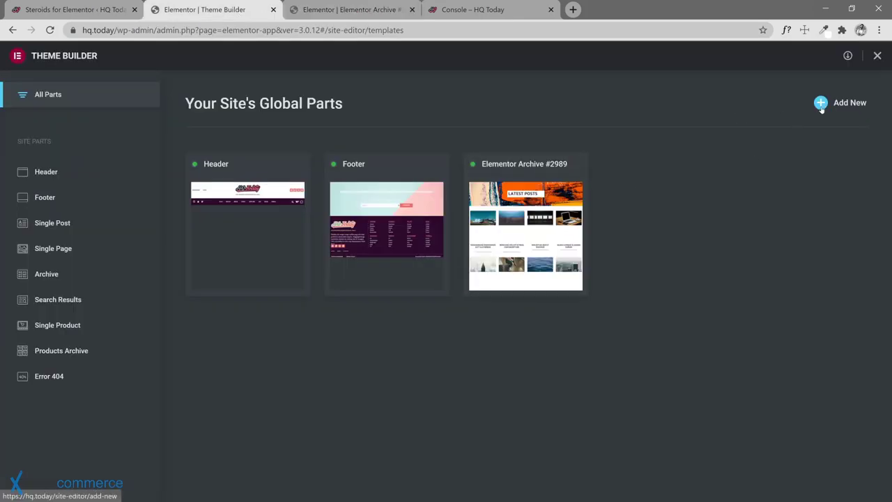
left_click(819, 103)
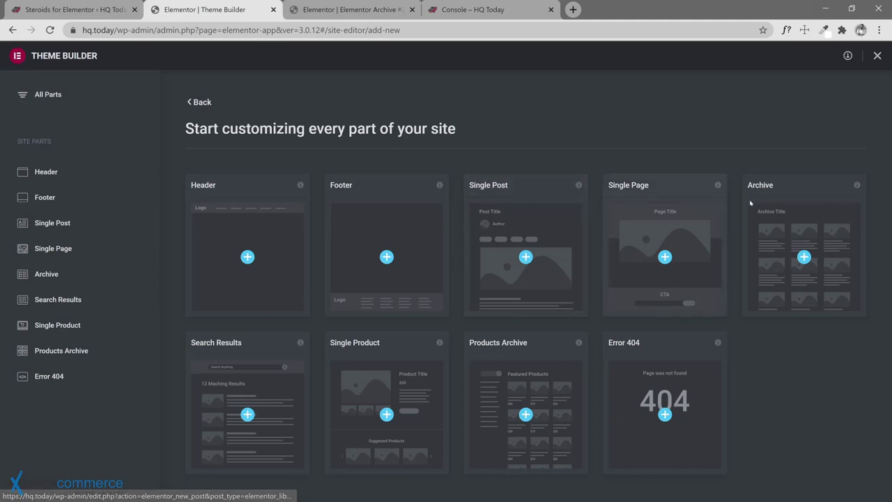
left_click(804, 258)
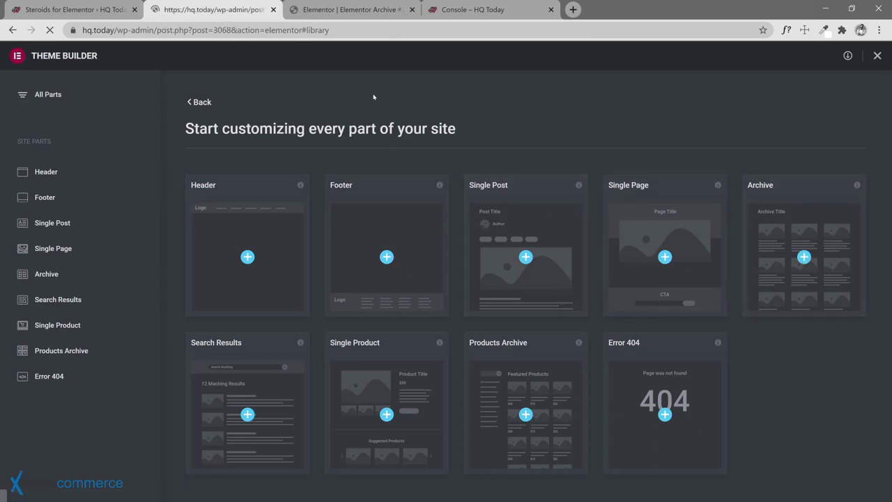
left_click(355, 8)
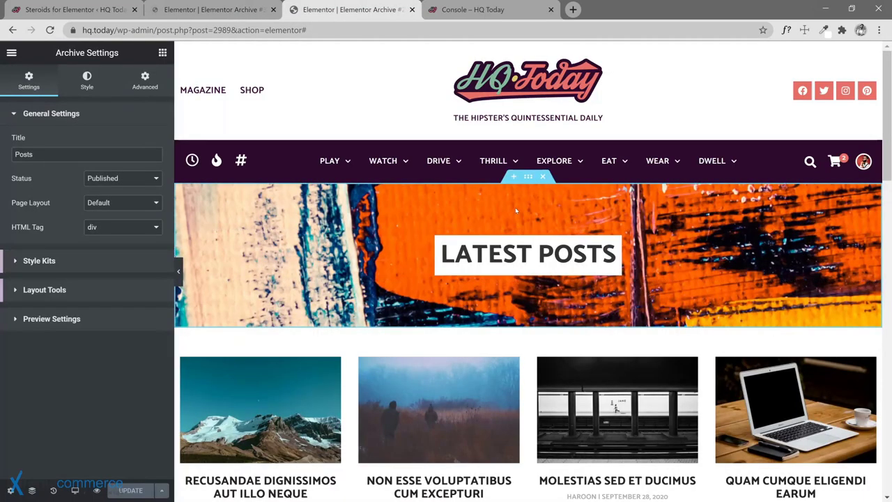
Step: Copy the Latest Posts banner section from the Posts template and paste it into the new, empty archive template
right_click(528, 182)
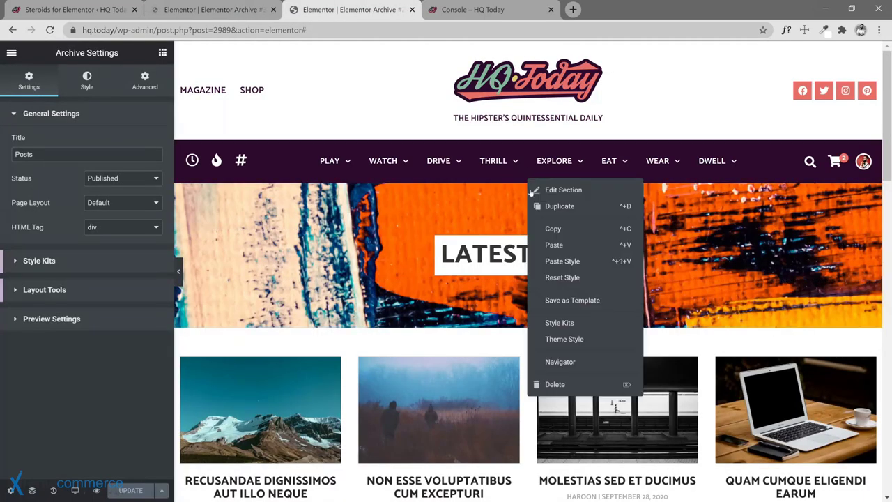
left_click(554, 228)
left_click(224, 11)
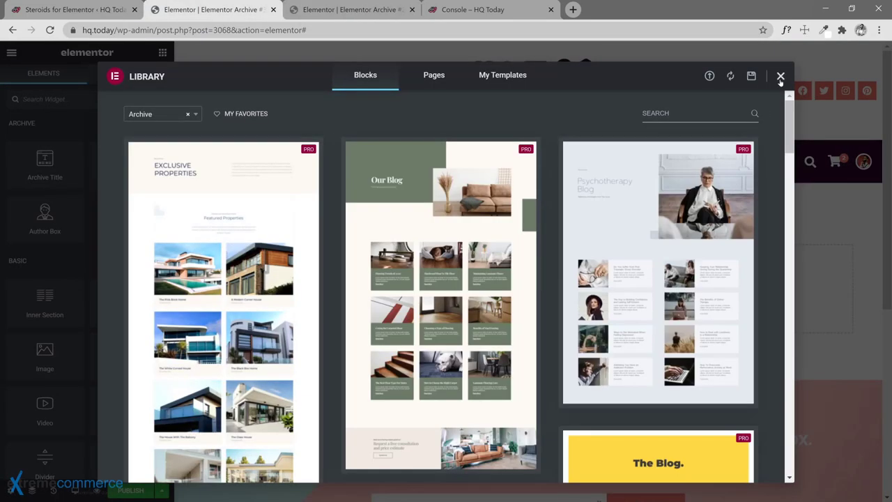
left_click(780, 77)
right_click(497, 282)
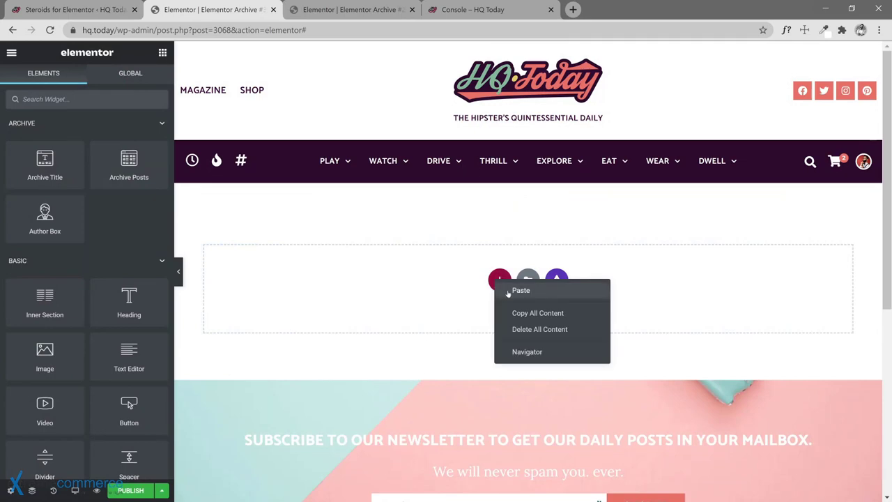
left_click(519, 291)
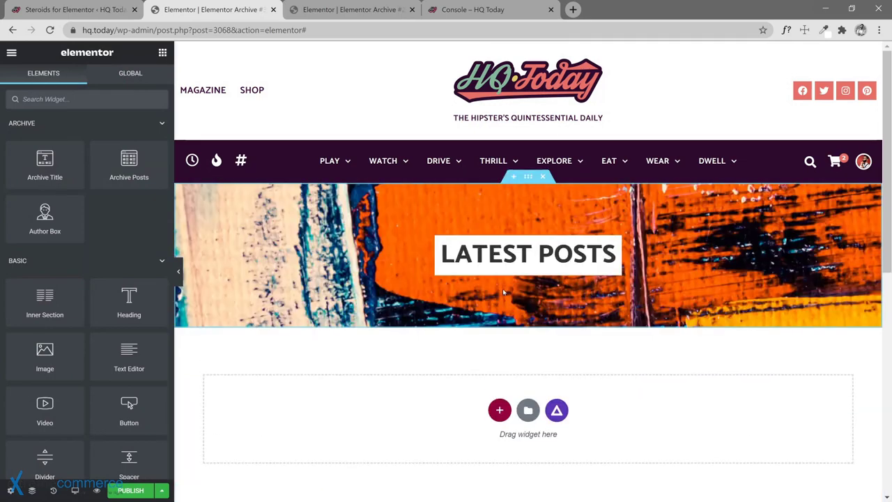
Step: Replace the pasted banner section's background image with background-3048876_1920.jpg from the media library
left_click(529, 177)
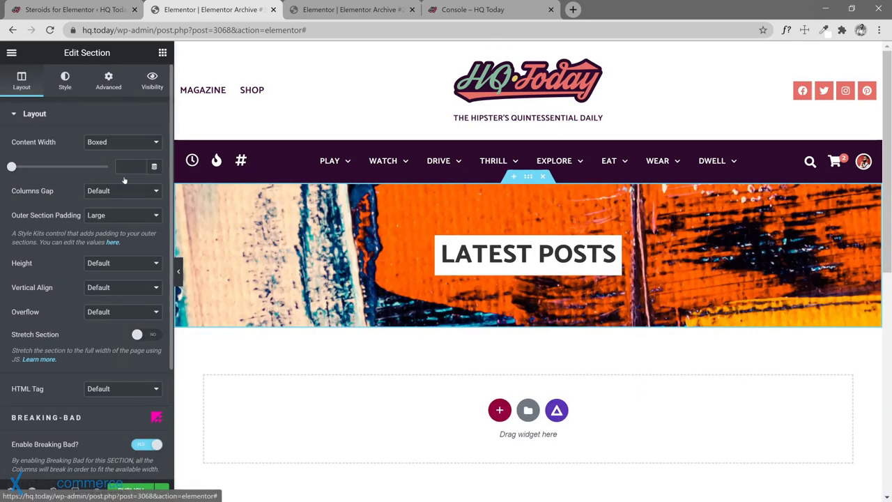
left_click(65, 80)
left_click(111, 249)
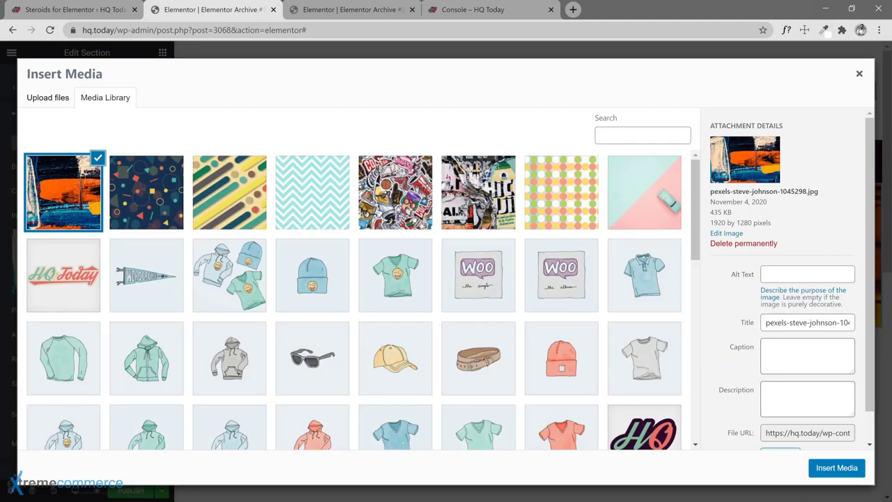
left_click(160, 192)
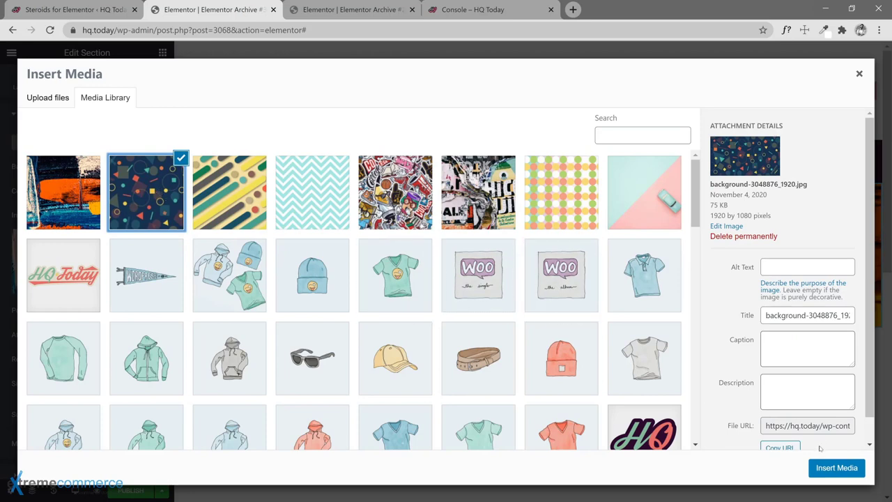
left_click(836, 467)
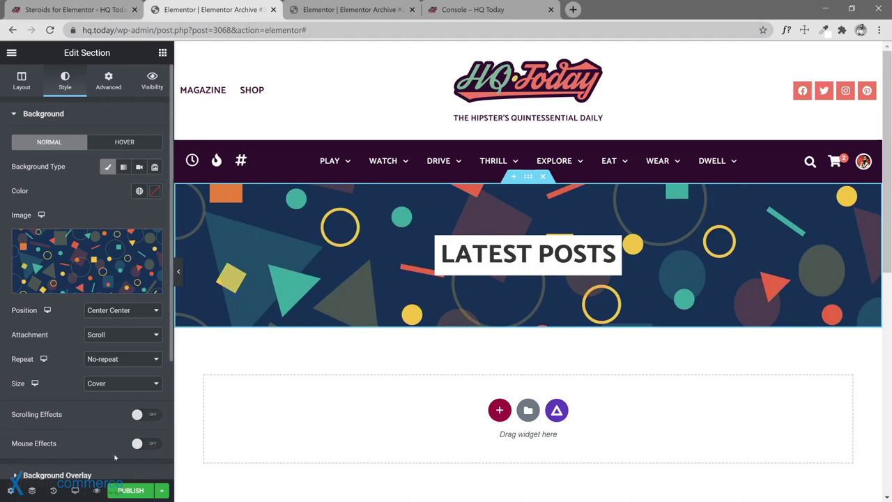
Step: Publish the new archive template with a display condition that includes all Categories
left_click(129, 492)
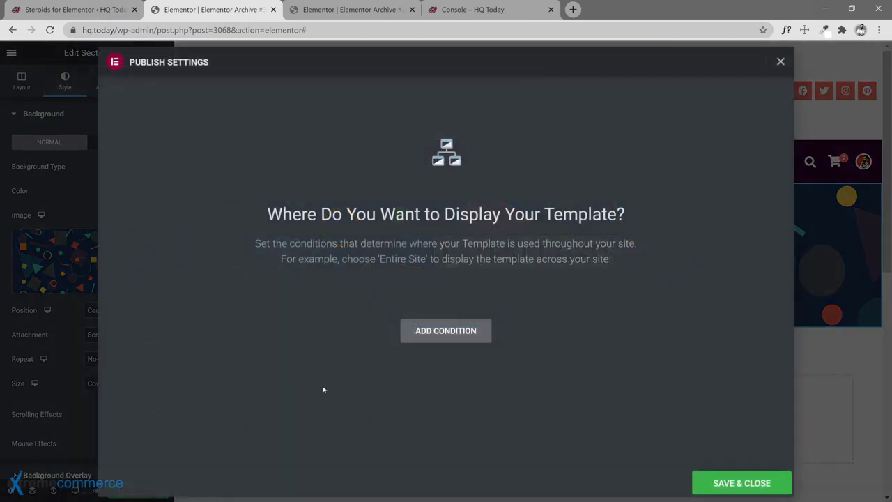
left_click(461, 336)
left_click(370, 310)
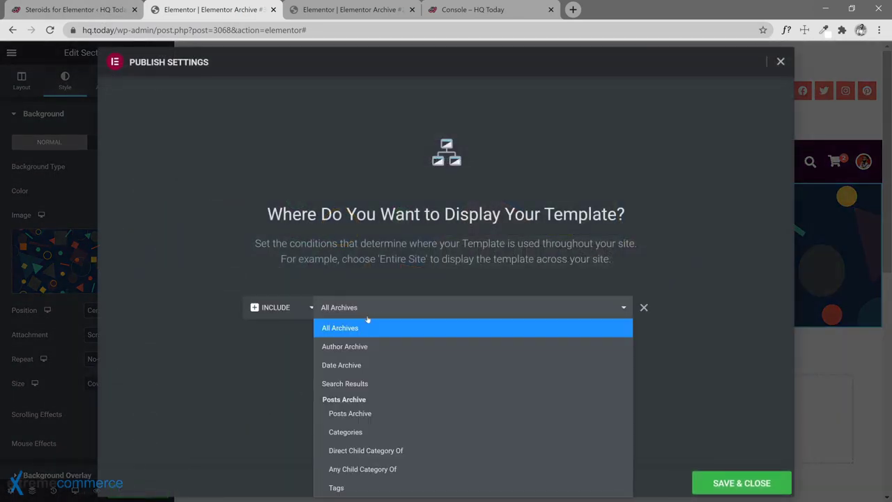
left_click(376, 432)
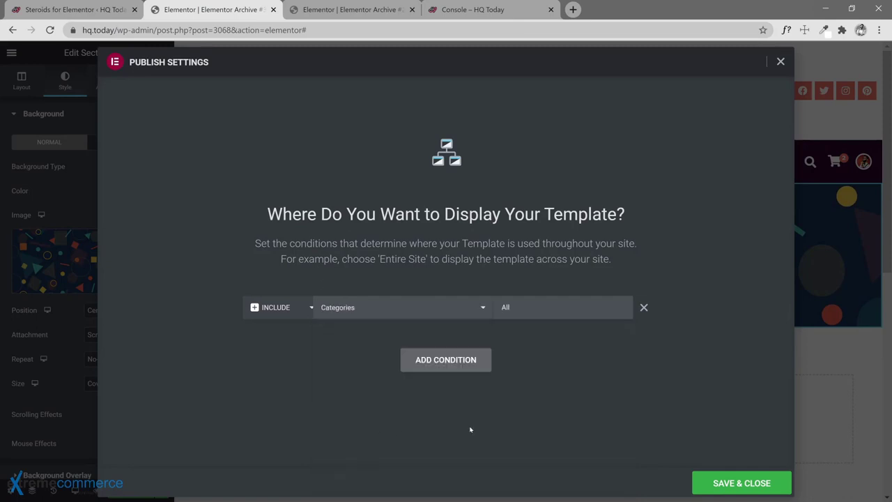
left_click(738, 483)
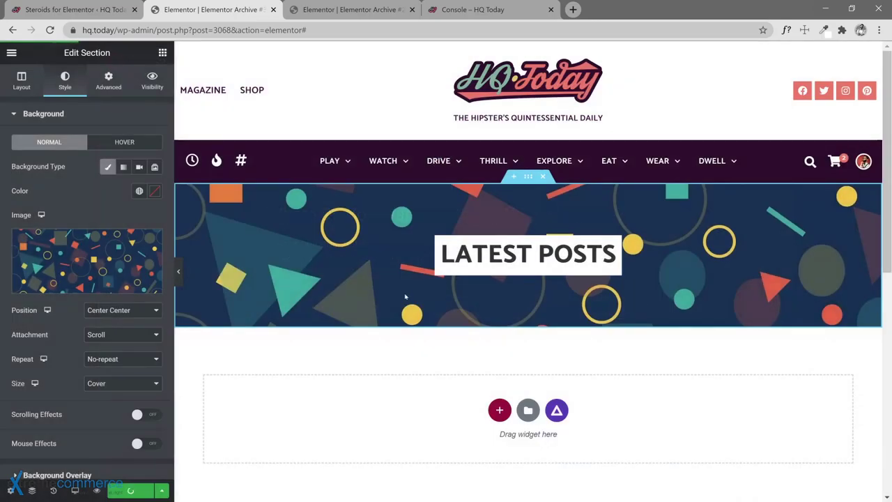
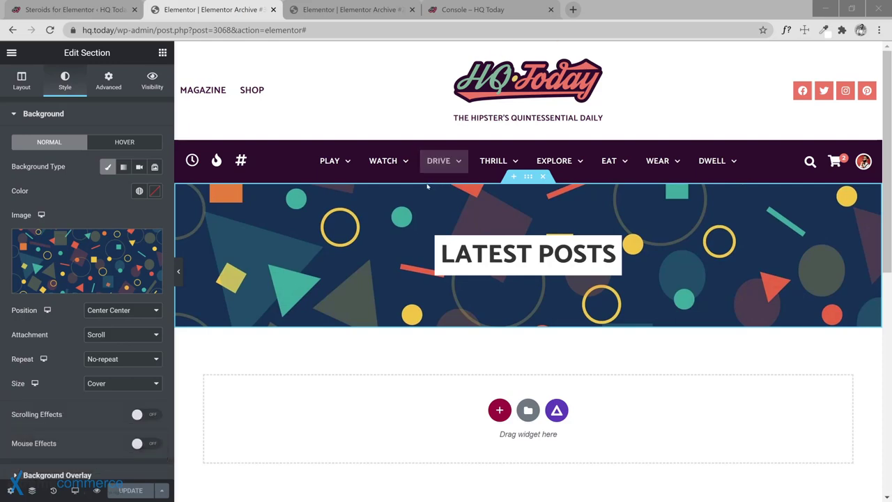
Step: Copy the post grid section from the Posts template and paste it below the banner in the category archive template
left_click(329, 10)
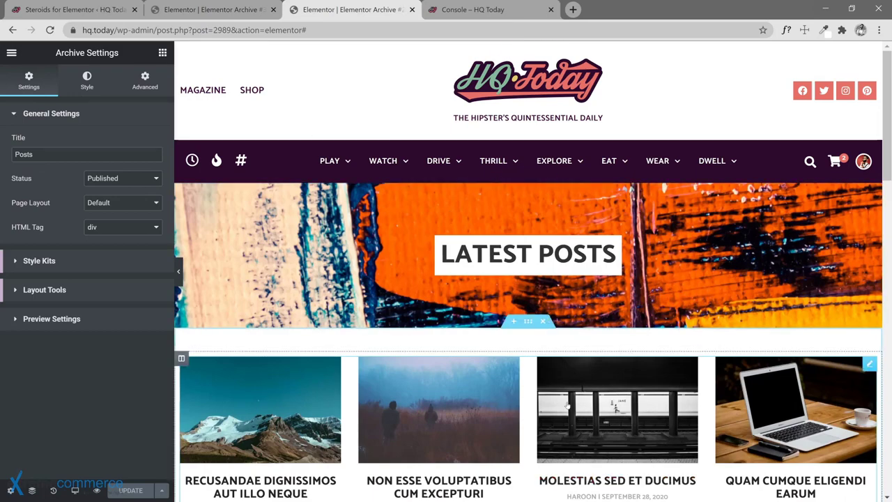
scroll(617, 335, "down", 2)
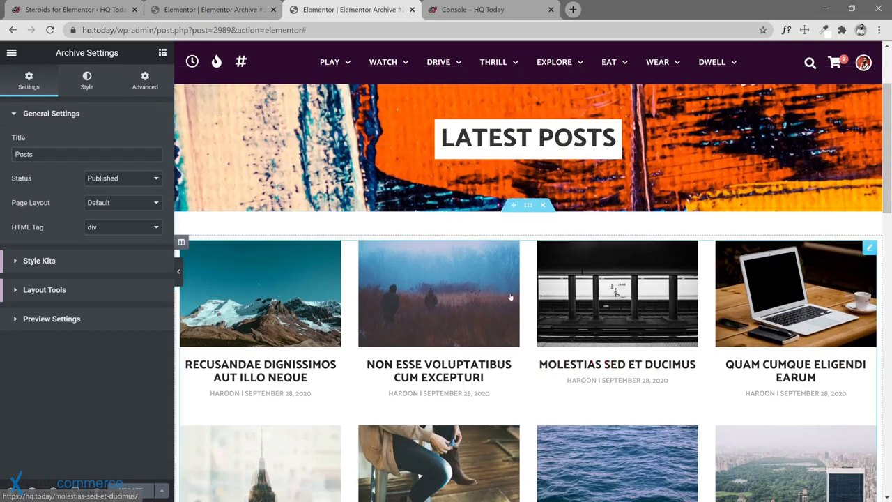
right_click(531, 213)
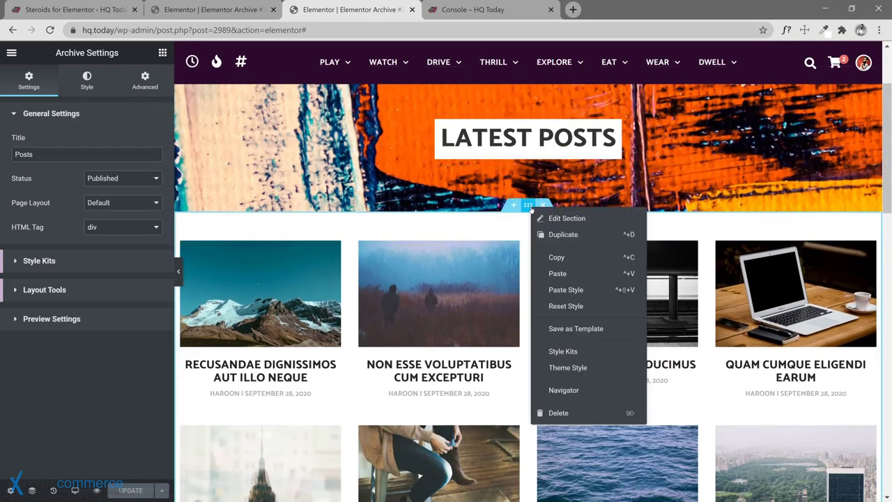
left_click(566, 257)
key("ctrl+Page_Up")
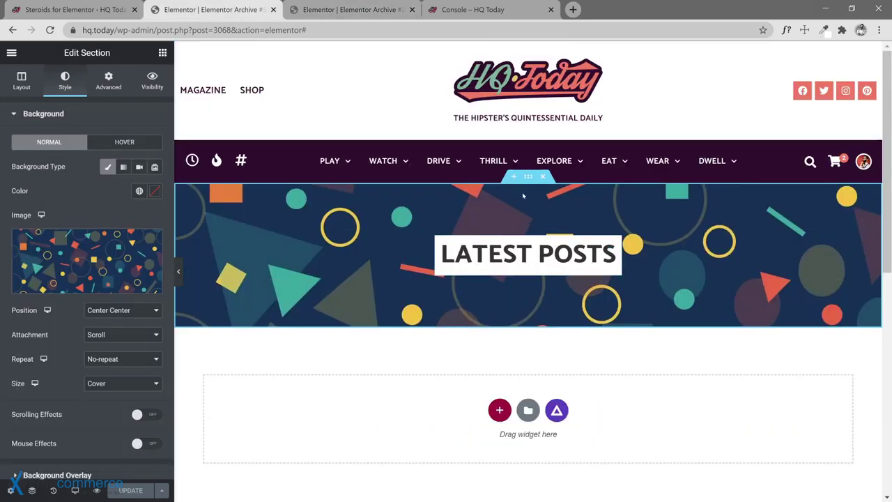
right_click(531, 185)
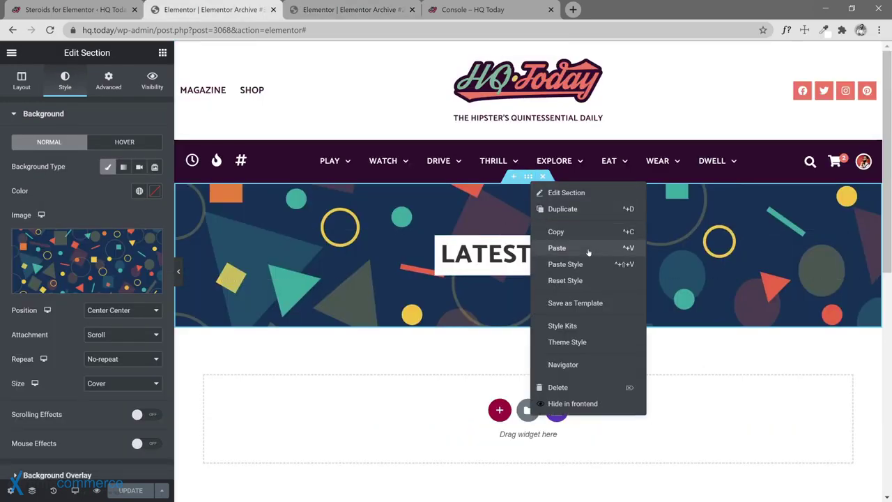
key("ctrl+v")
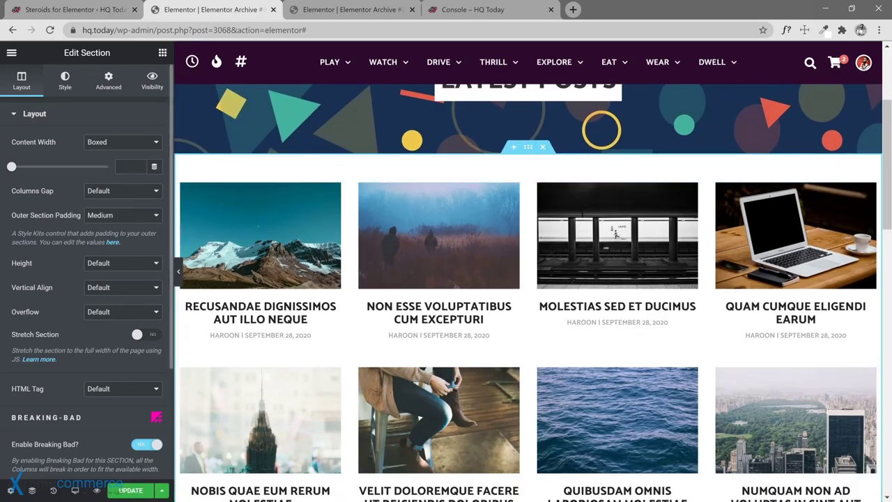
Step: Duplicate the post grid's column and delete the Archive Posts widget from the duplicate to leave an empty column
right_click(185, 192)
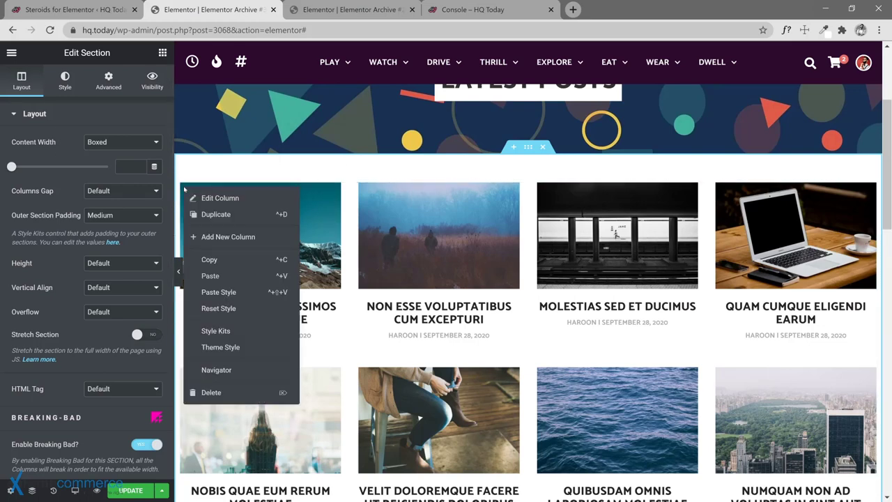
left_click(238, 221)
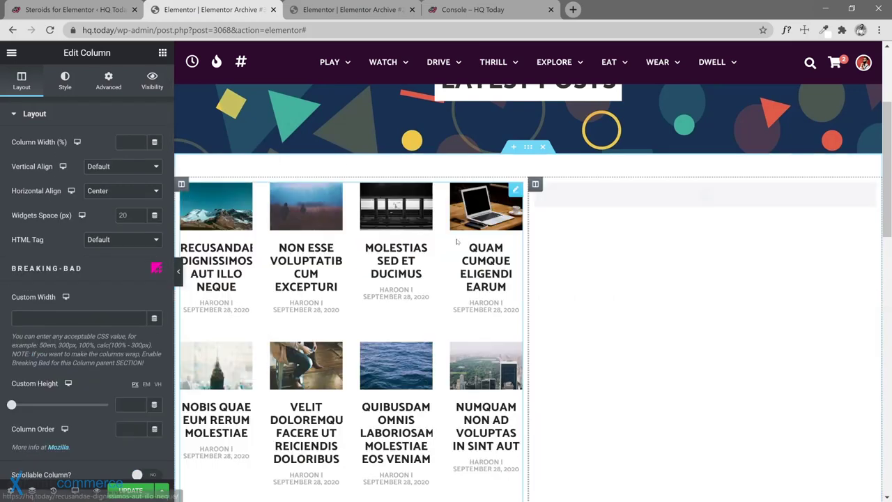
right_click(778, 202)
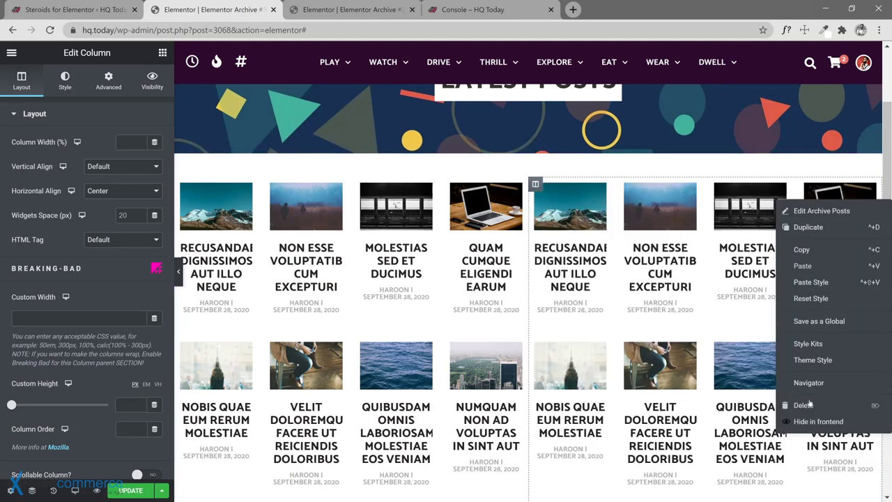
left_click(787, 402)
Step: Set the empty column's width to 25%
left_click(528, 149)
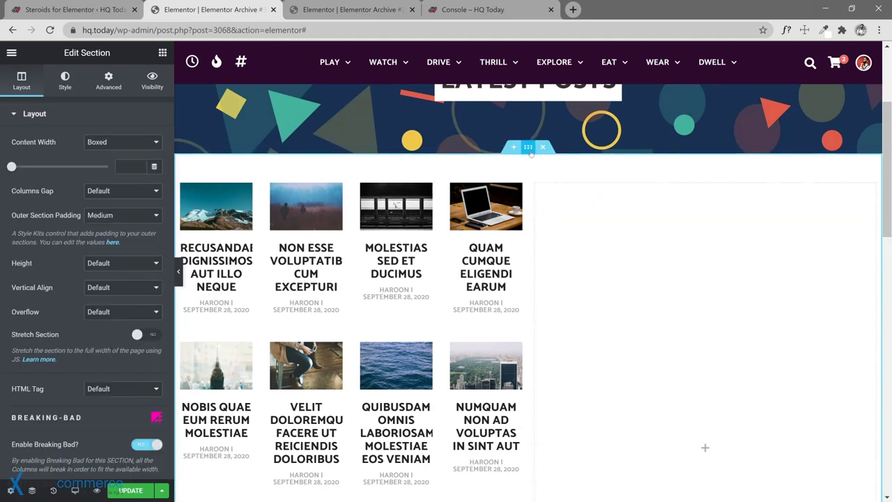
left_click(535, 184)
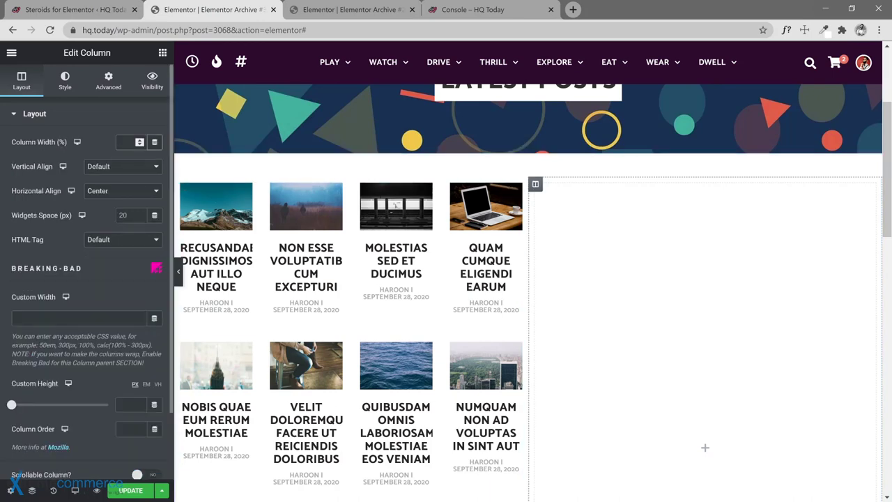
key("Delete")
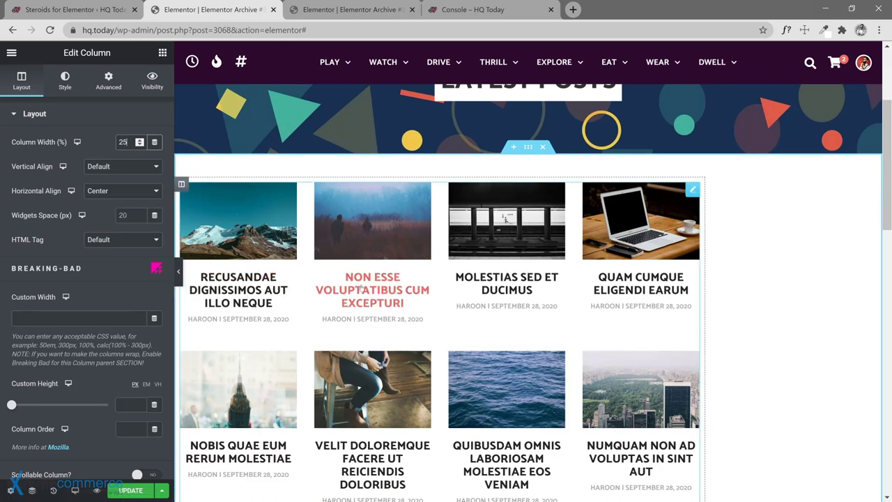
Step: Set the Archive Posts widget to show 3 columns
left_click(693, 190)
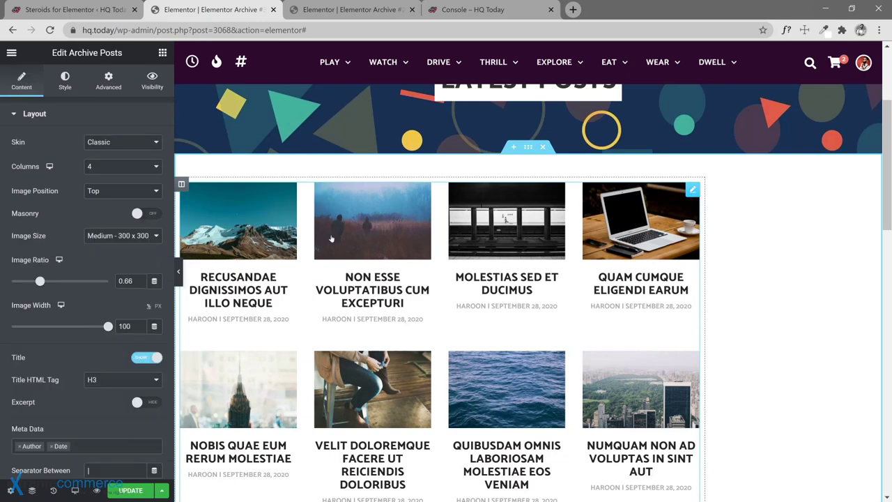
left_click(124, 170)
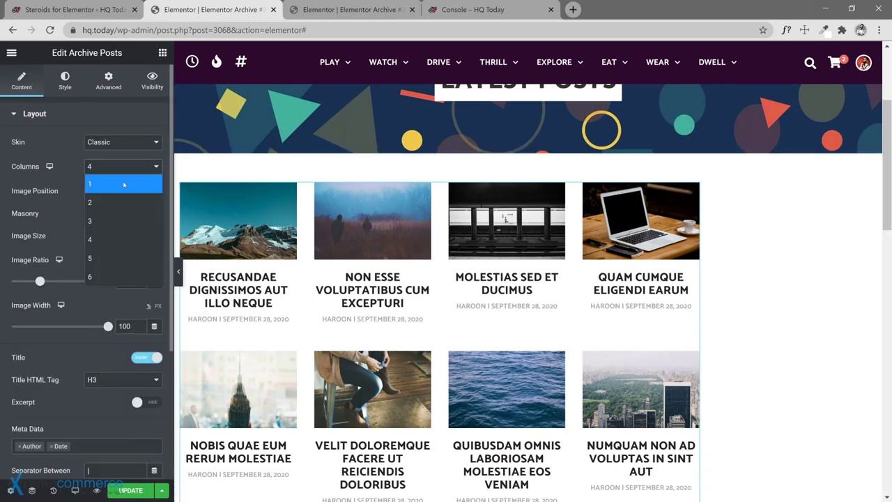
left_click(123, 221)
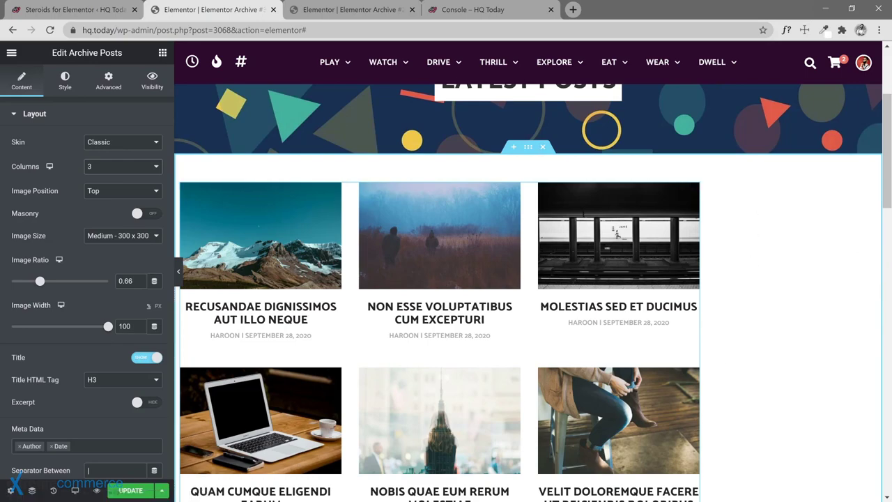
Step: Check the widths of both columns in the post grid section, reset the posts column to 75.00%, and update the template
scroll(765, 396, "down", 7)
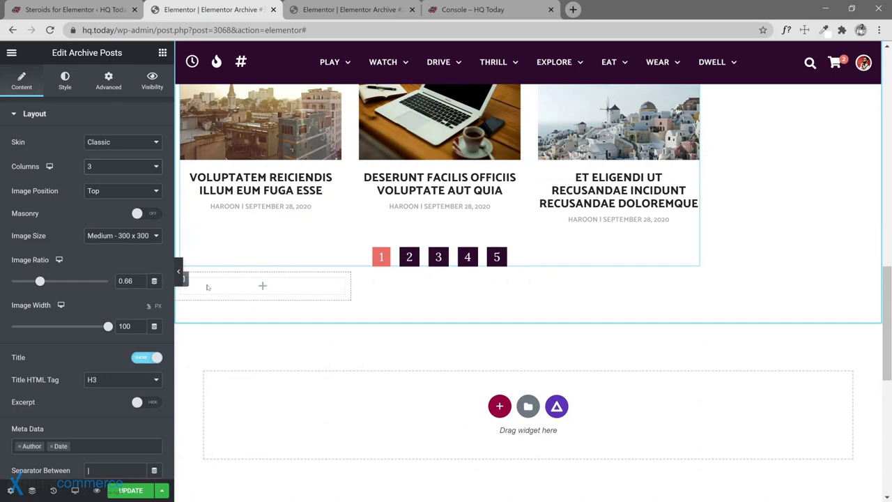
scroll(188, 285, "up", 8)
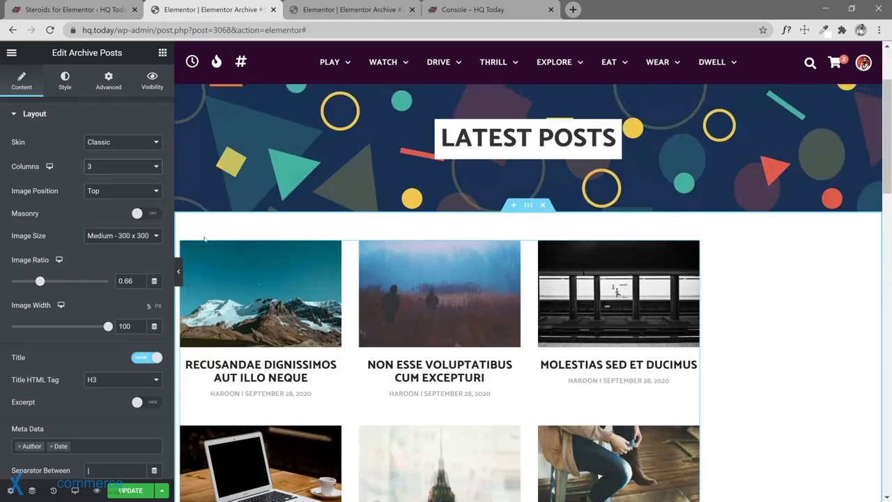
left_click(181, 242)
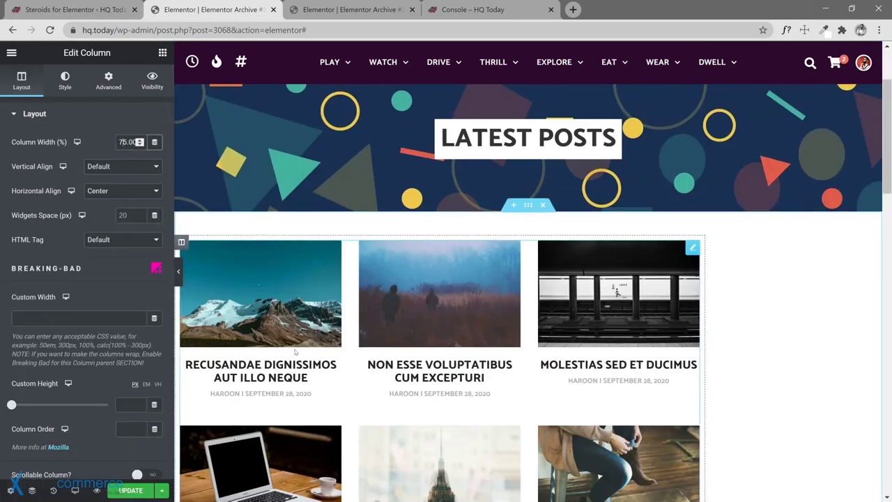
scroll(202, 391, "down", 8)
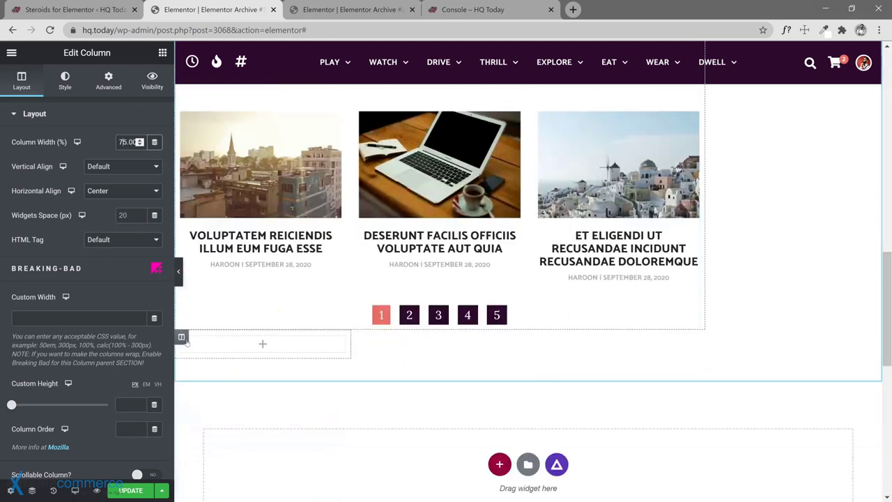
left_click(181, 336)
scroll(185, 361, "up", 8)
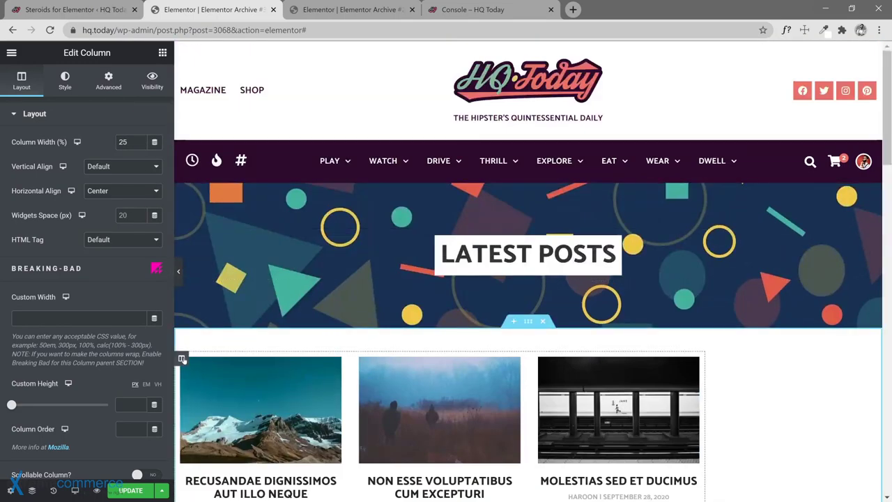
left_click(182, 359)
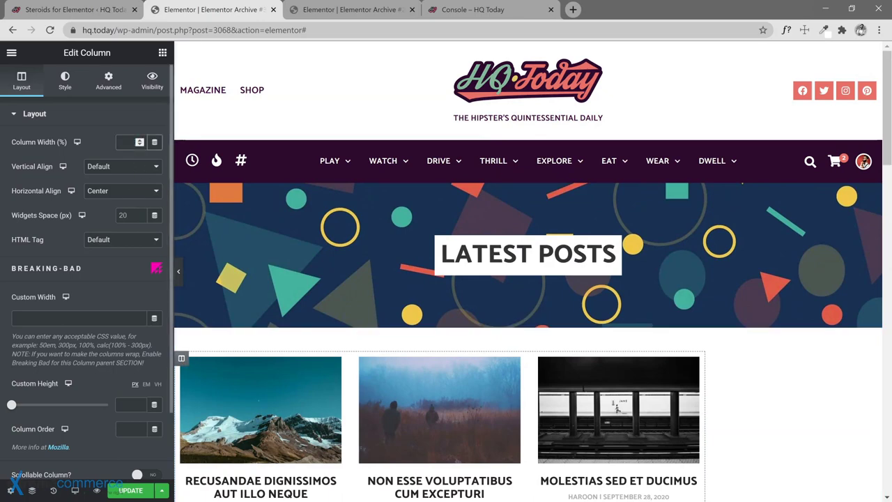
left_click(135, 490)
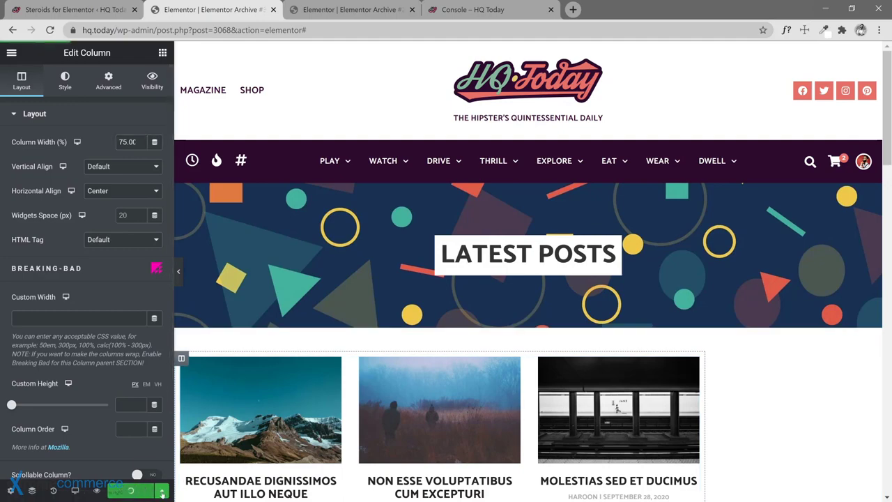
Step: Check the post grid layout down to the footer with the editing panel hidden, and restore the panel
left_click(178, 273)
scroll(532, 388, "down", 2)
scroll(532, 388, "down", 10)
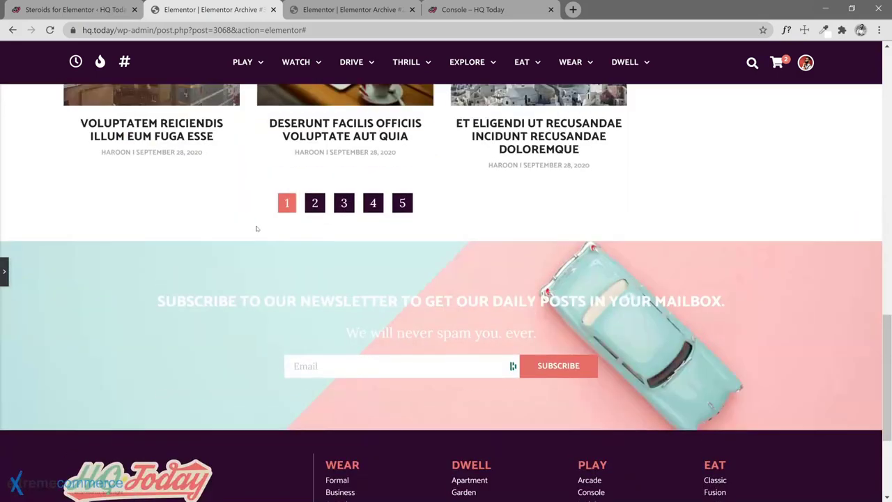
scroll(256, 221, "up", 10)
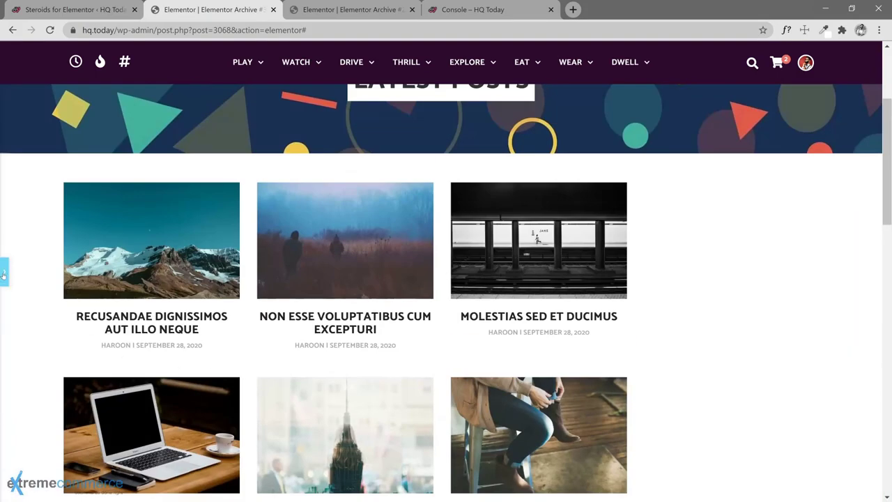
left_click(4, 274)
Step: Add a new two-column section below the post grid and set its narrower column's width to 25%
scroll(336, 341, "down", 8)
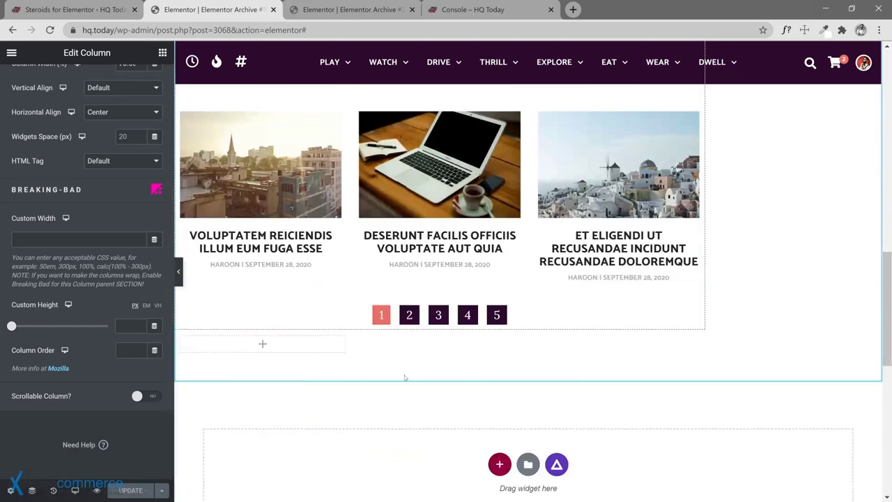
scroll(403, 377, "down", 1)
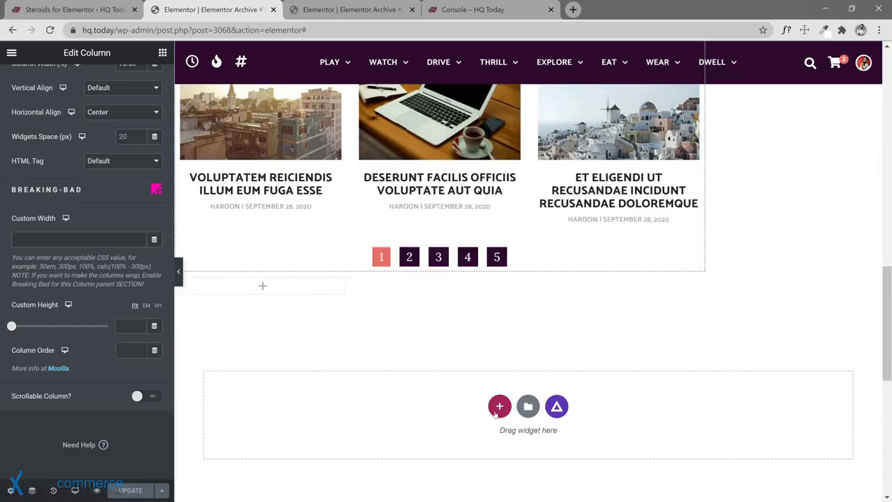
left_click(498, 406)
scroll(638, 334, "down", 2)
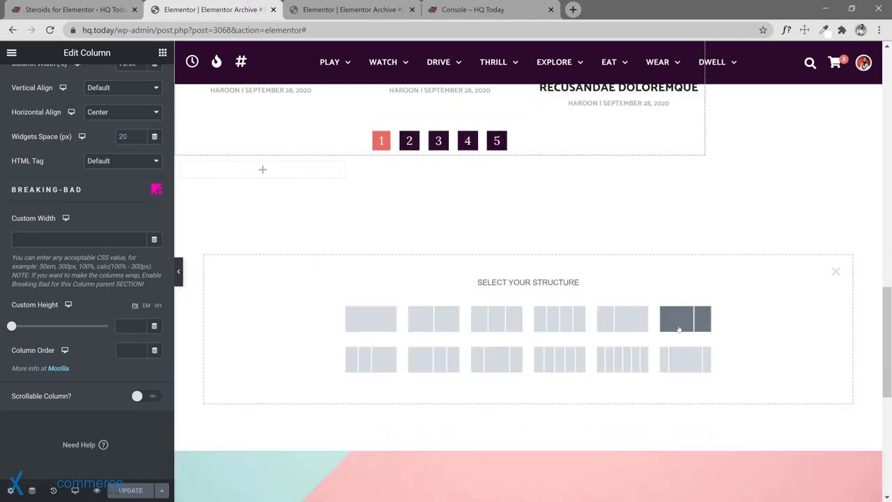
left_click(679, 327)
scroll(662, 342, "up", 2)
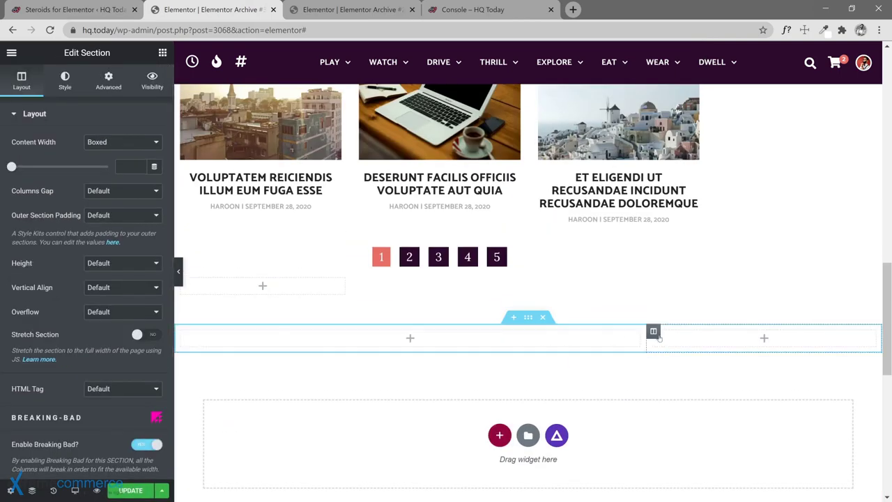
left_click(653, 331)
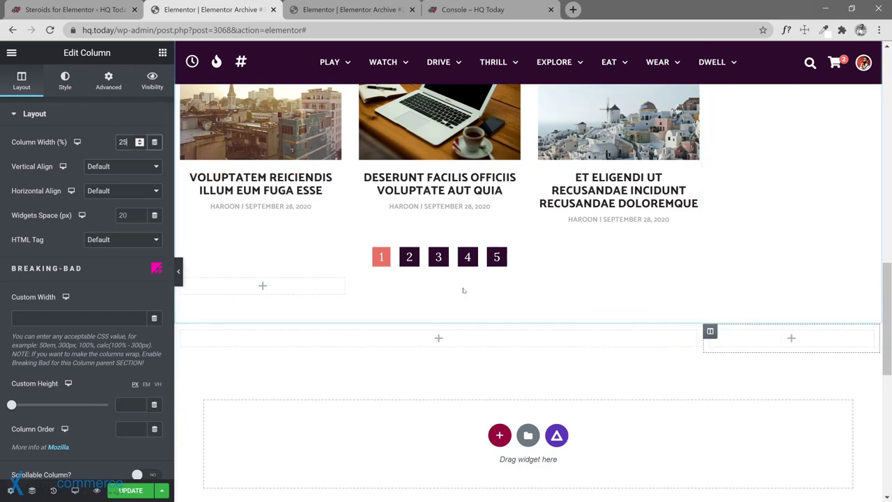
Step: Set the new section's outer section padding to Medium
left_click(528, 319)
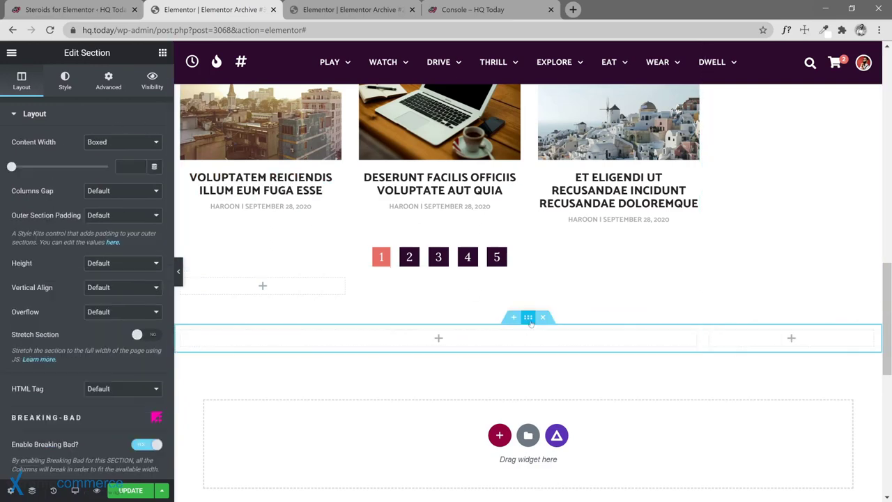
left_click(128, 218)
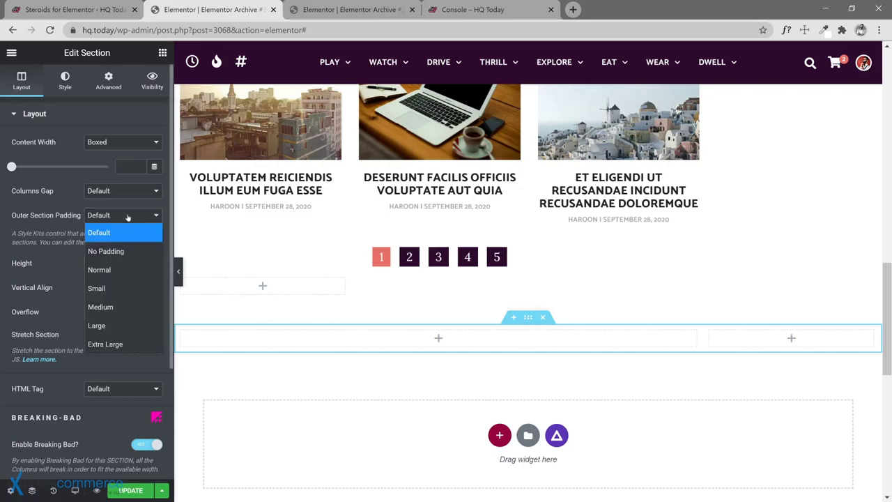
left_click(134, 306)
Step: Move the Archive Posts widget into the new section's wide column and delete the old, emptied post grid section
scroll(501, 232, "up", 10)
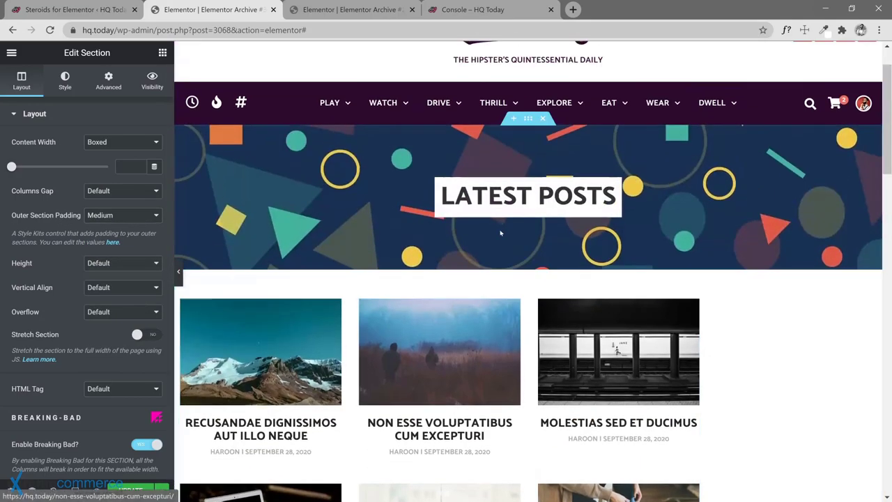
mouse_move(528, 268)
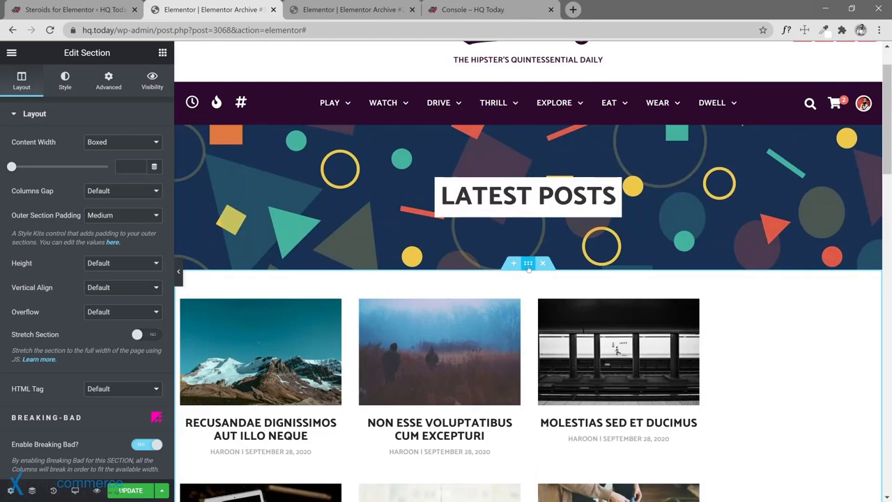
scroll(497, 372, "down", 9)
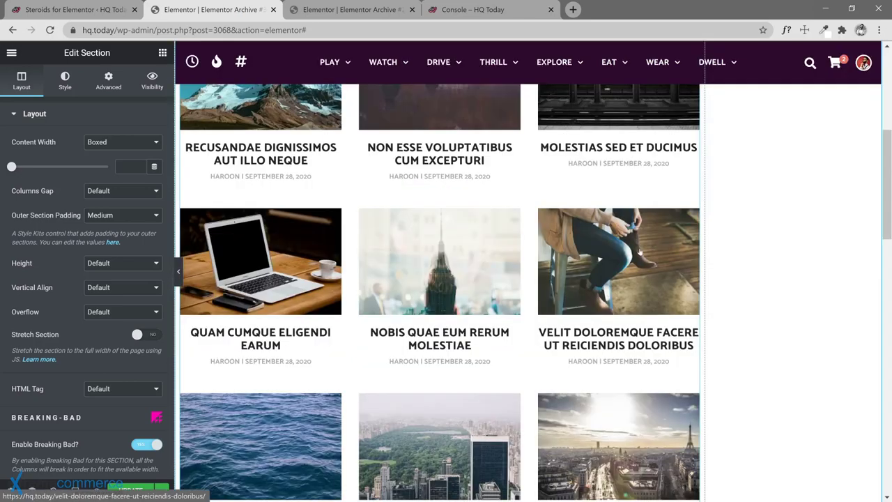
scroll(587, 357, "down", 3)
left_click_drag(564, 319, 388, 155)
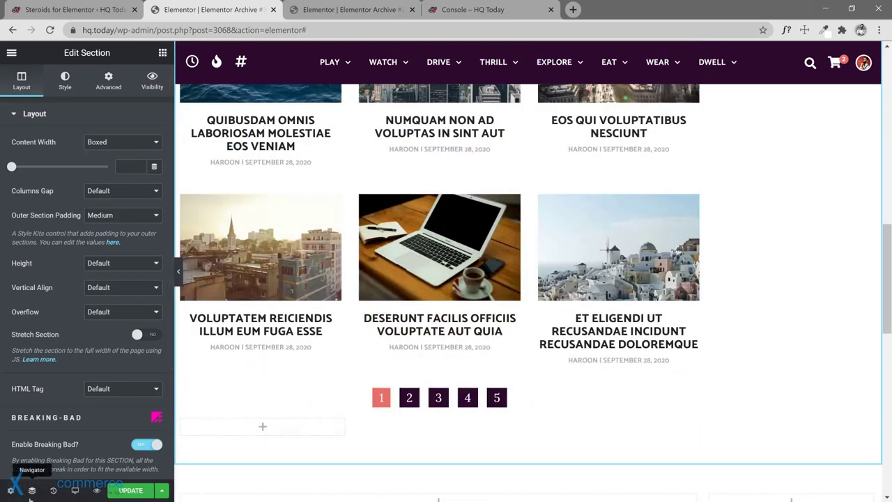
left_click(31, 490)
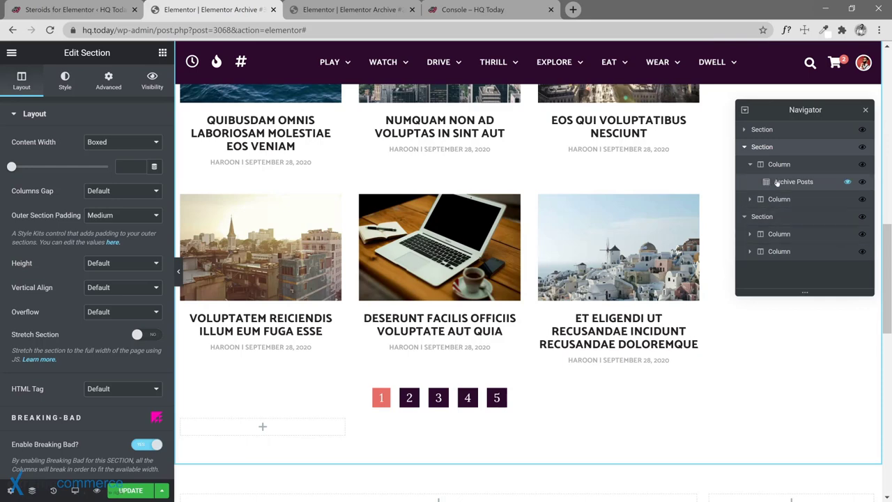
left_click_drag(773, 234, 780, 243)
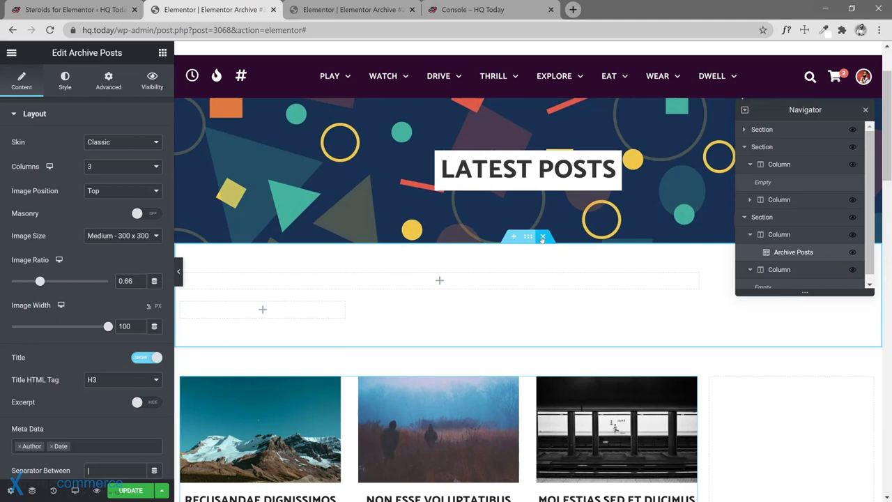
left_click(543, 236)
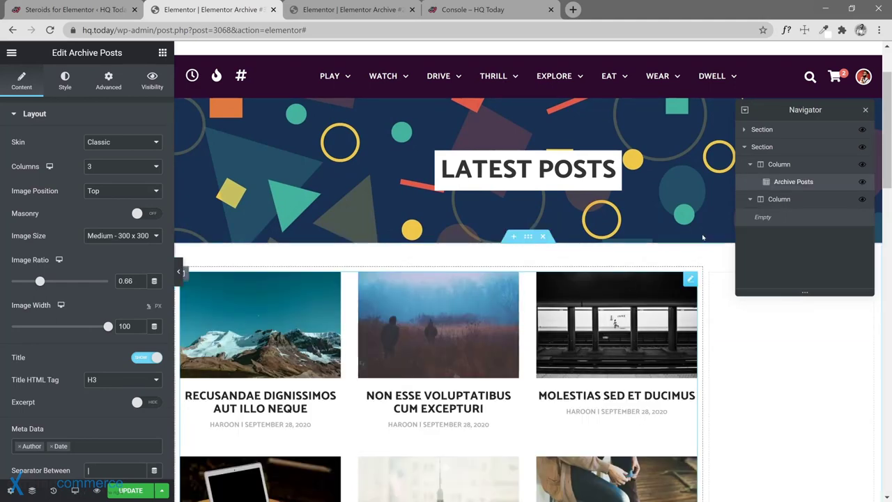
left_click(866, 111)
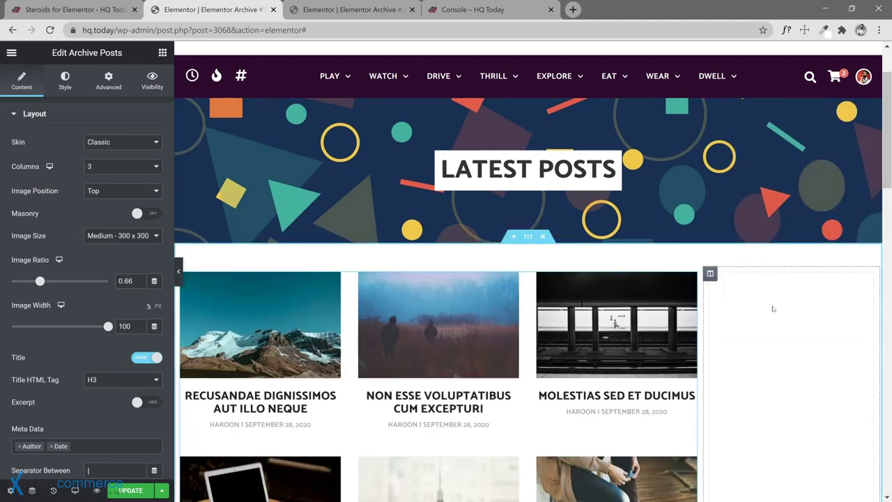
Step: Update the template and check the rebuilt posts section from the banner down to the pagination
scroll(474, 312, "down", 3)
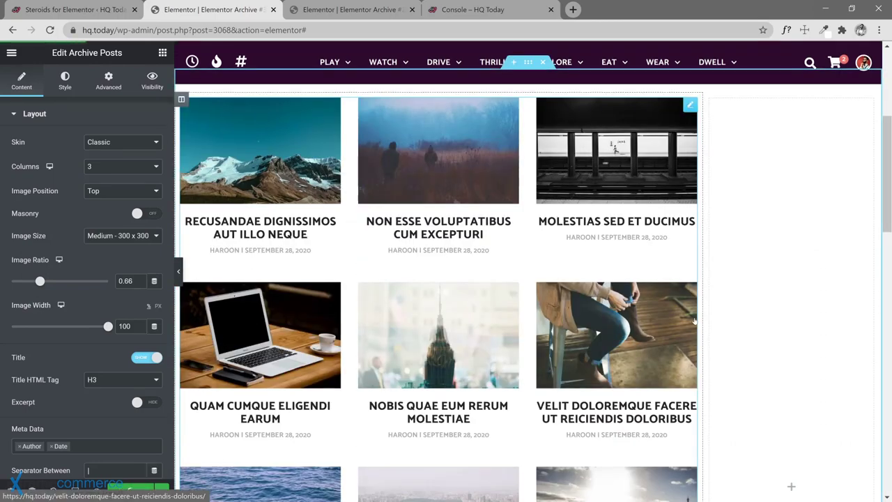
scroll(749, 223, "down", 3)
scroll(749, 223, "up", 3)
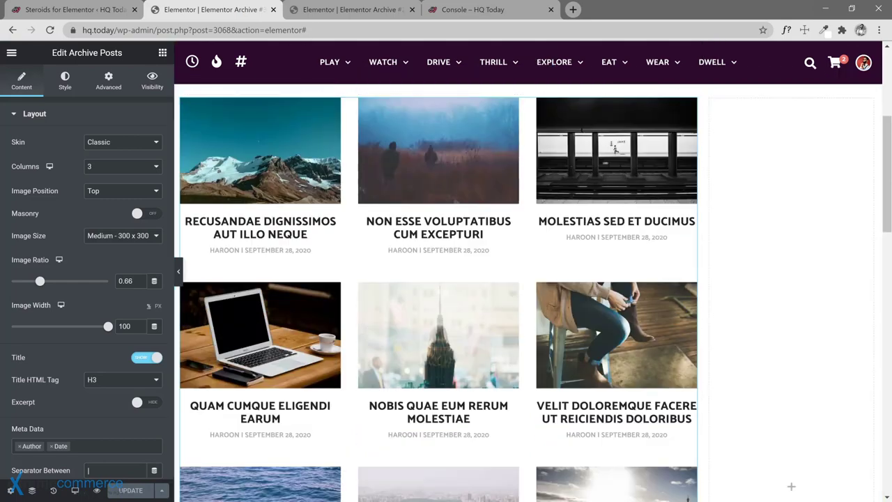
scroll(277, 228, "down", 3)
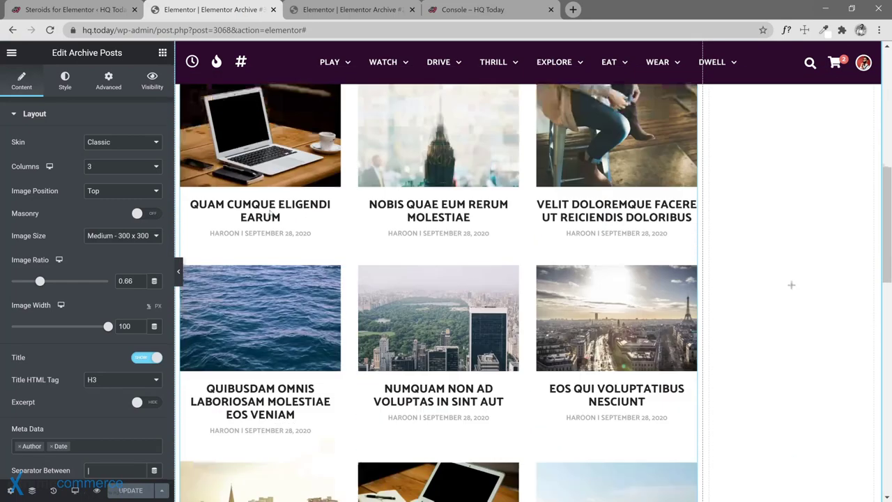
scroll(458, 265, "down", 4)
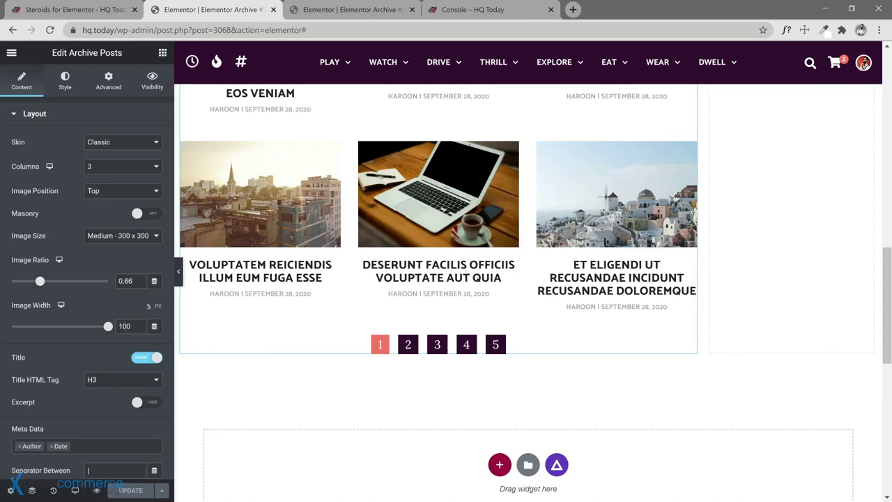
scroll(801, 177, "up", 9)
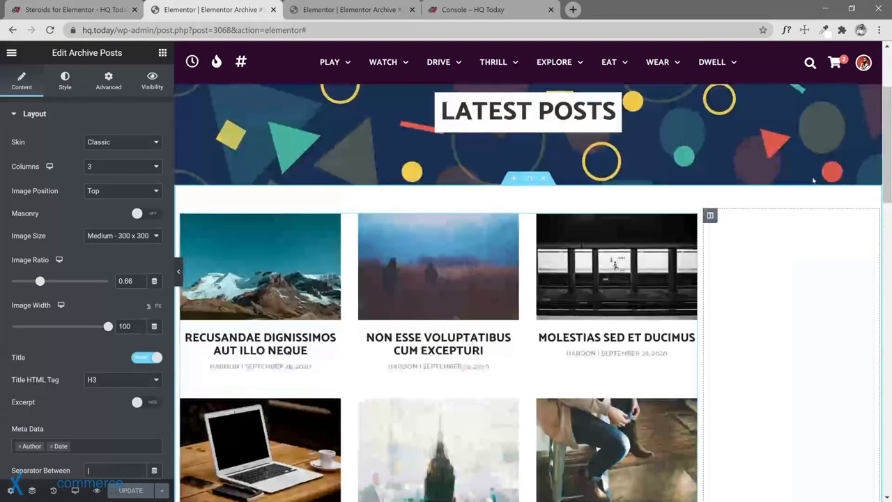
scroll(785, 257, "down", 2)
scroll(783, 263, "up", 1)
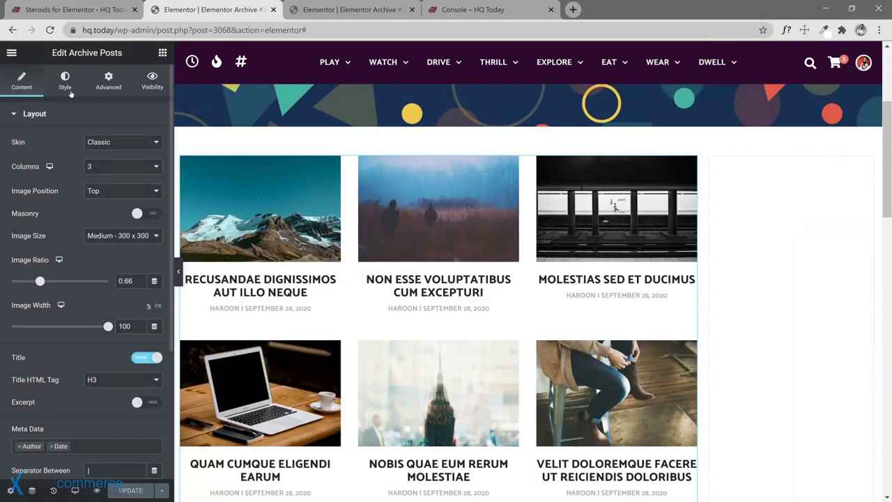
Step: Find the Search Form widget and place it in the empty 25% sidebar column
left_click(161, 54)
scroll(129, 406, "down", 3)
type("search")
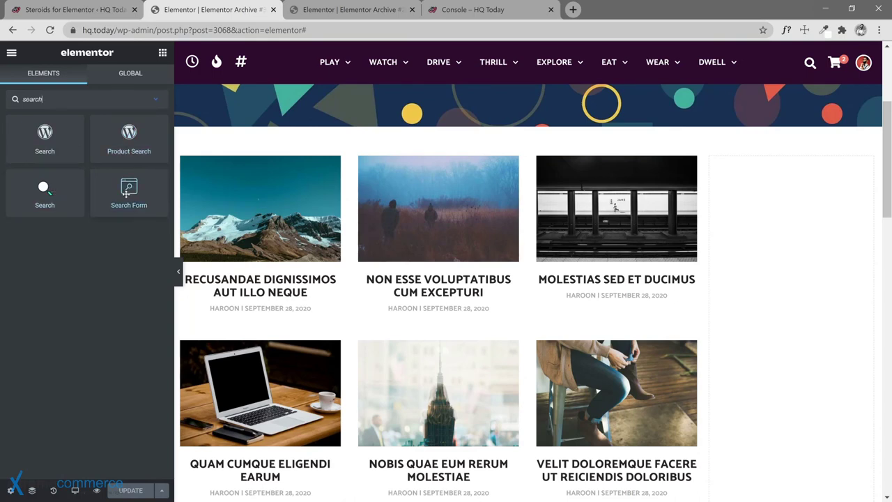
left_click_drag(129, 191, 760, 253)
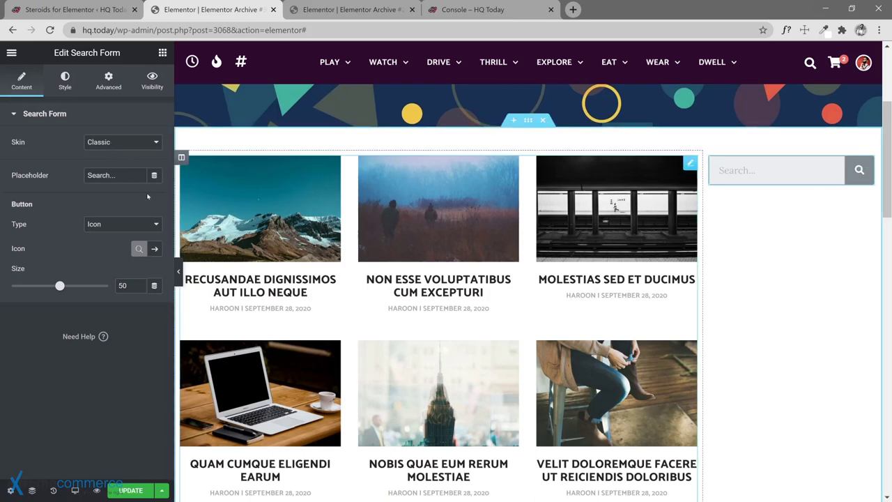
Step: Add a Heading widget above the search form with the title "Search"
left_click(162, 52)
left_click_drag(112, 301, 759, 171)
left_click(155, 174)
key("ctrl+a")
type("Se")
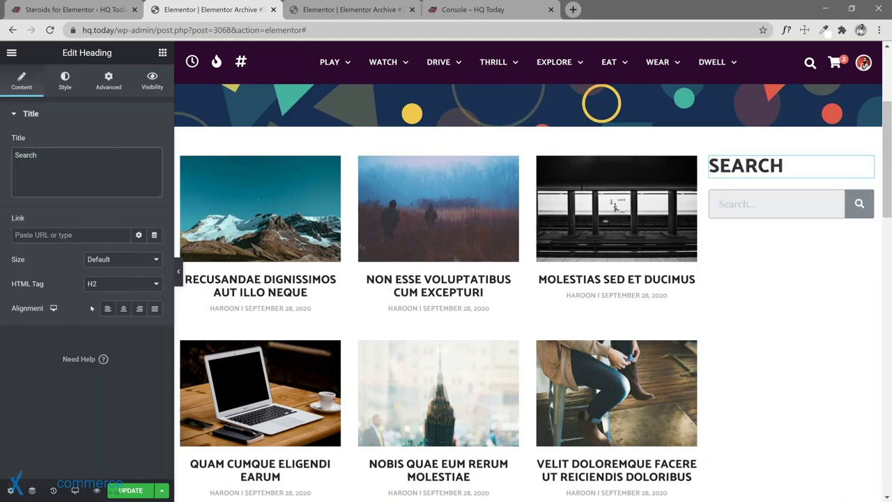
Step: Try a different HTML tag for the Search heading and return it to H2
left_click(109, 286)
left_click(110, 315)
left_click(131, 284)
left_click(123, 303)
Step: Compare the Small, Medium, Large and Default sizes on the Search heading and settle on Large
left_click(136, 259)
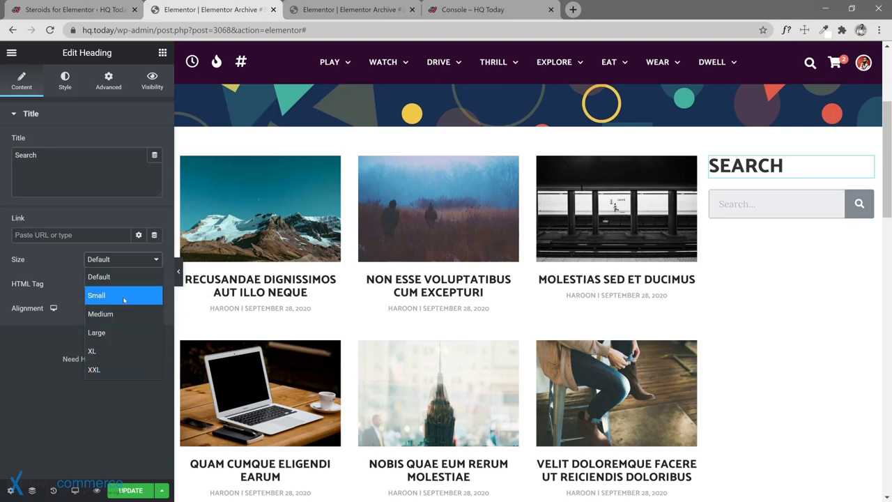
left_click(124, 299)
left_click(124, 264)
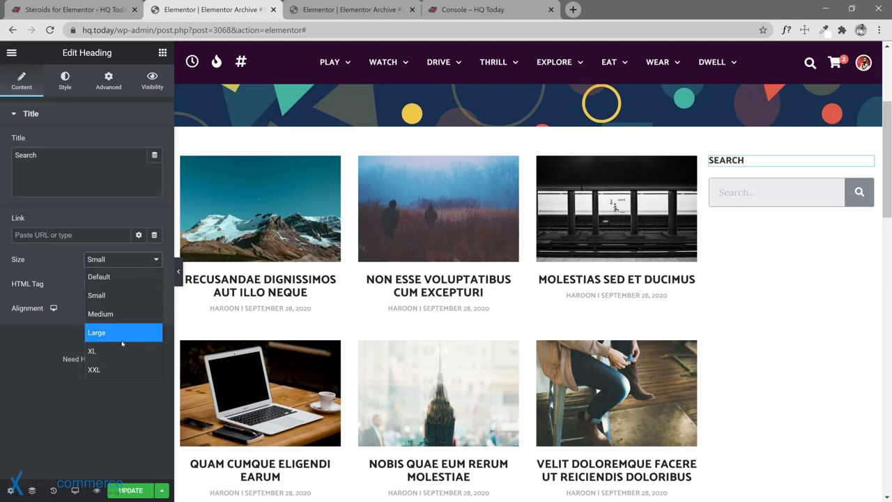
left_click(126, 313)
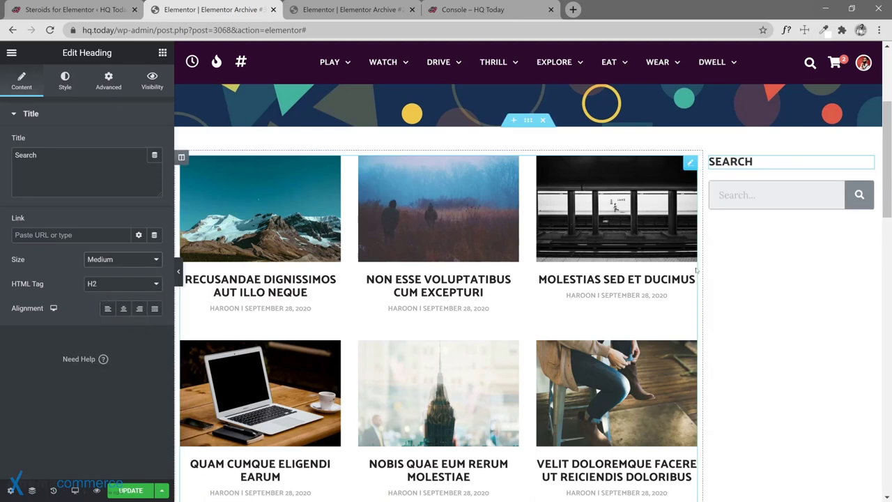
left_click(136, 267)
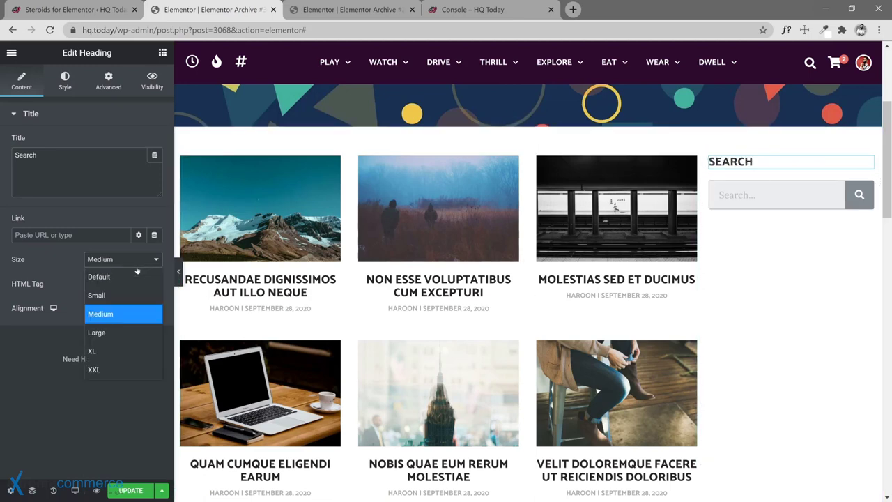
left_click(118, 335)
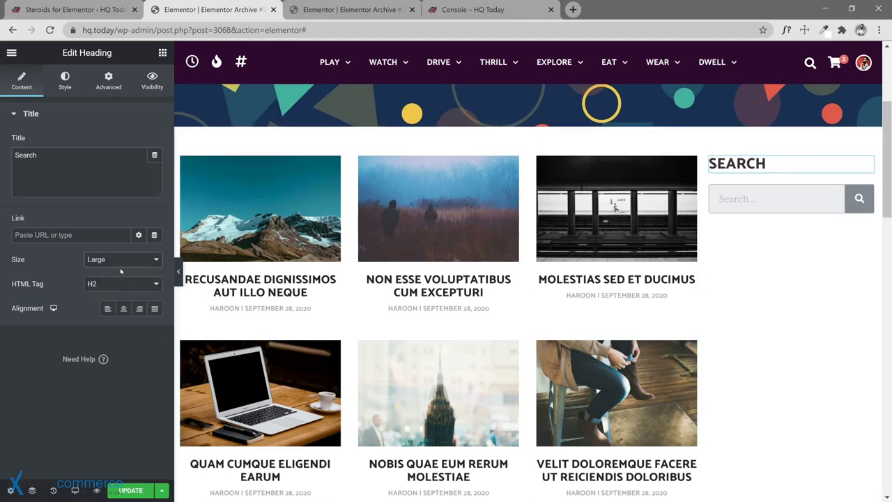
left_click(121, 264)
left_click(122, 277)
left_click(125, 263)
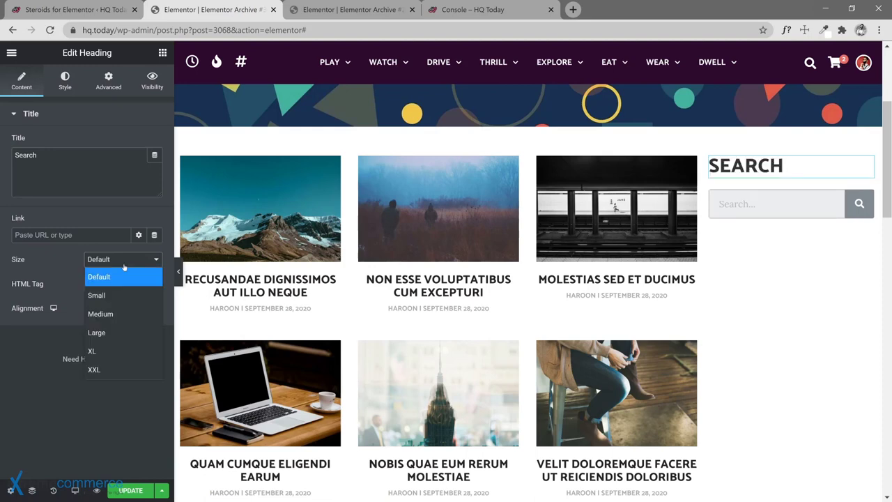
left_click(111, 332)
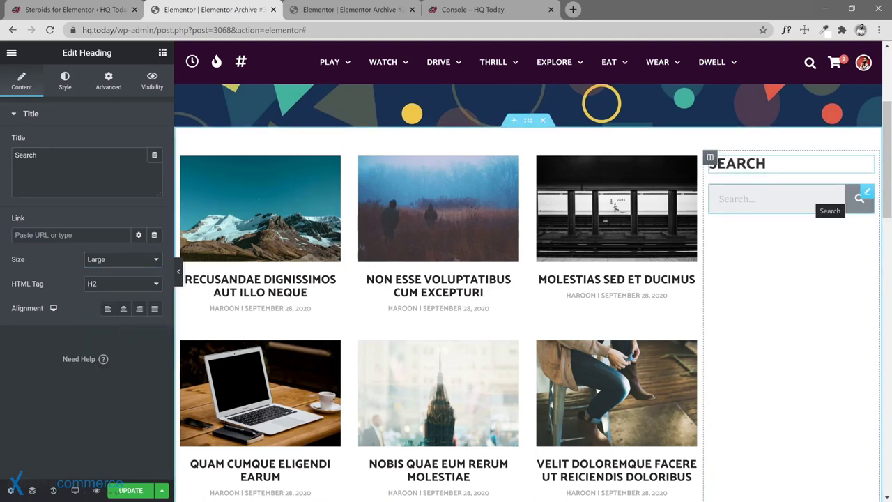
Step: Set the search form's placeholder to "Type here..." and its input border size to 0 on all sides
left_click(867, 193)
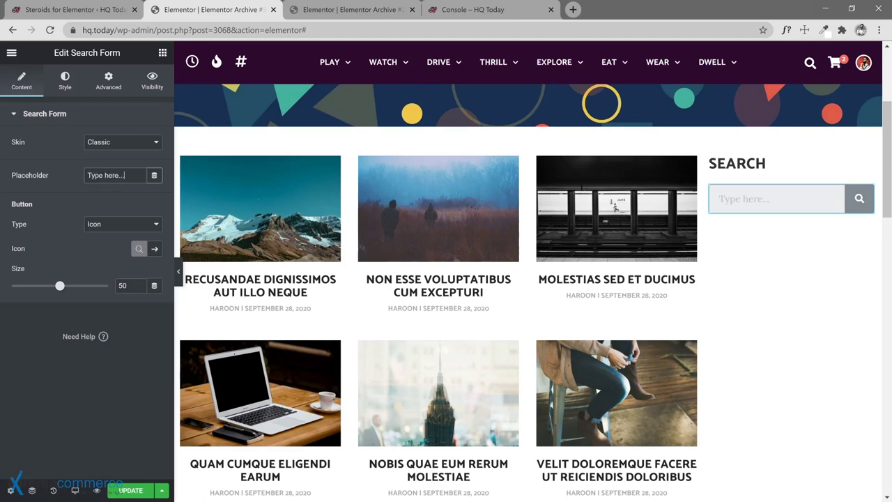
left_click(65, 80)
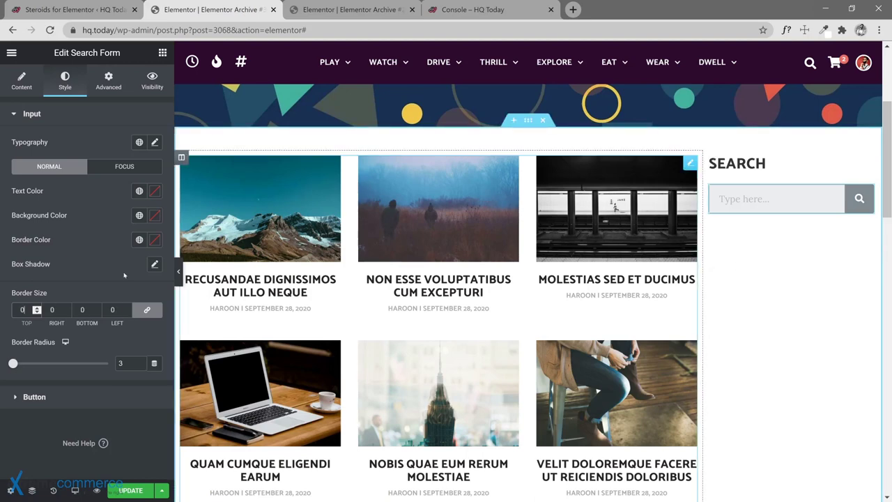
Step: Set the search form button's normal background color to the global Accent color
left_click(65, 398)
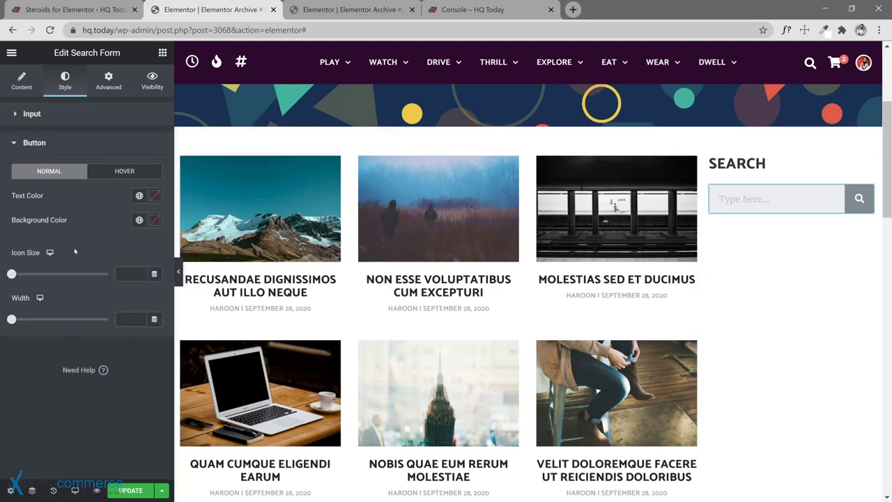
left_click(71, 116)
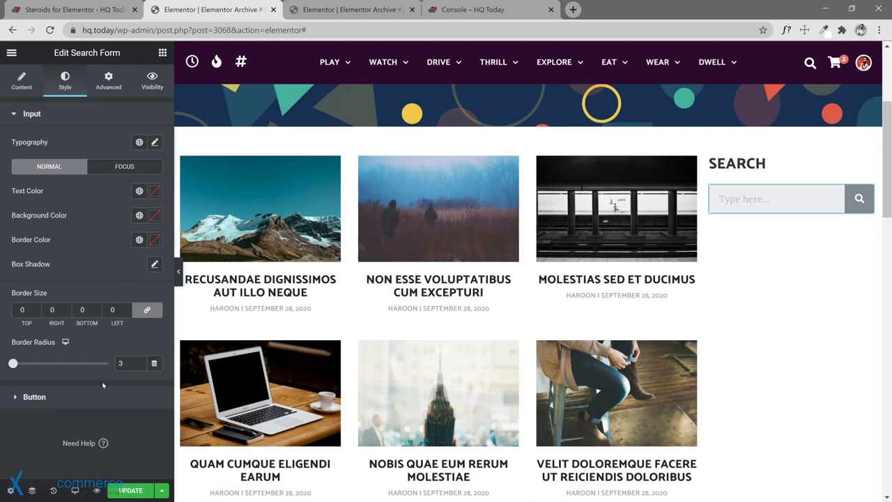
left_click(81, 398)
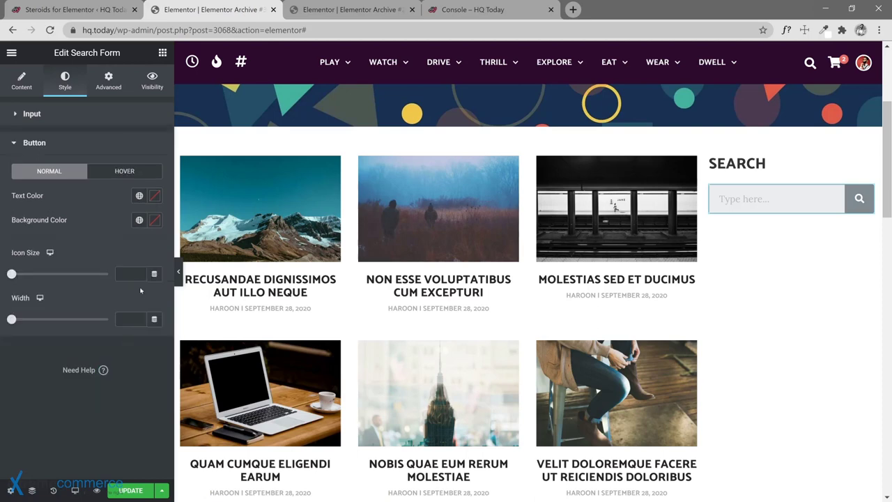
left_click(139, 220)
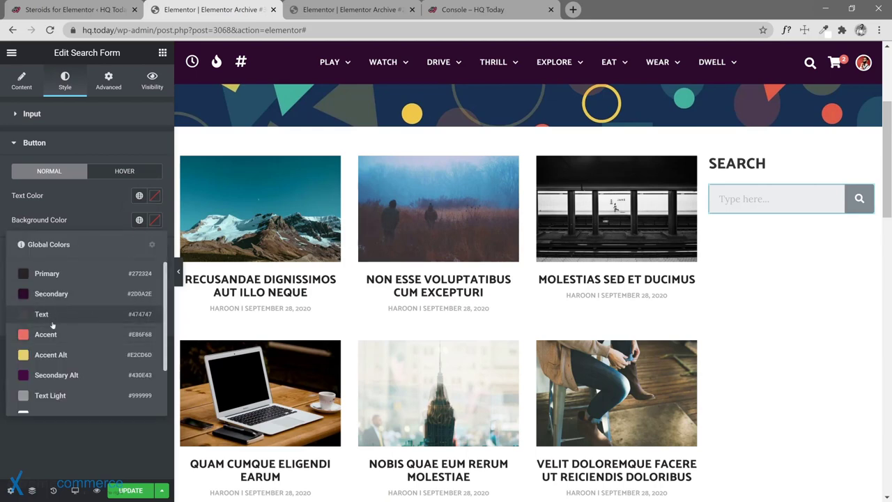
left_click(32, 336)
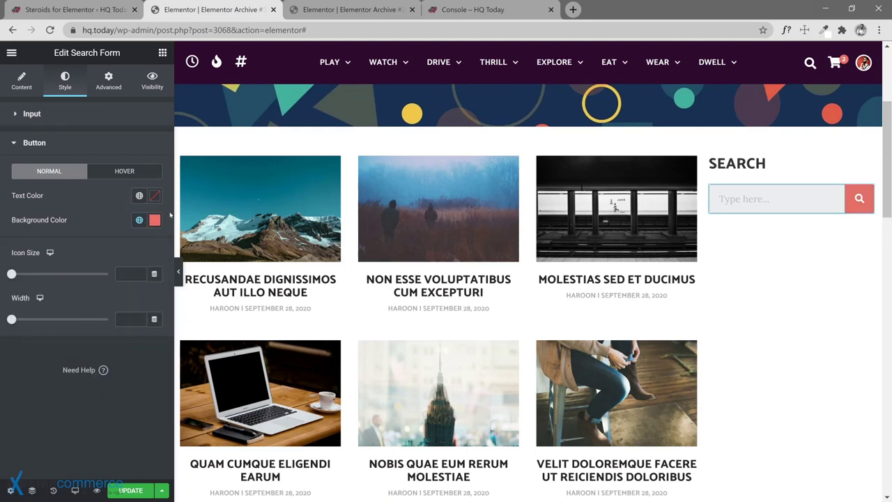
Step: Set the search button's hover background to the global Accent Alt color and update the template
left_click(108, 174)
left_click(138, 220)
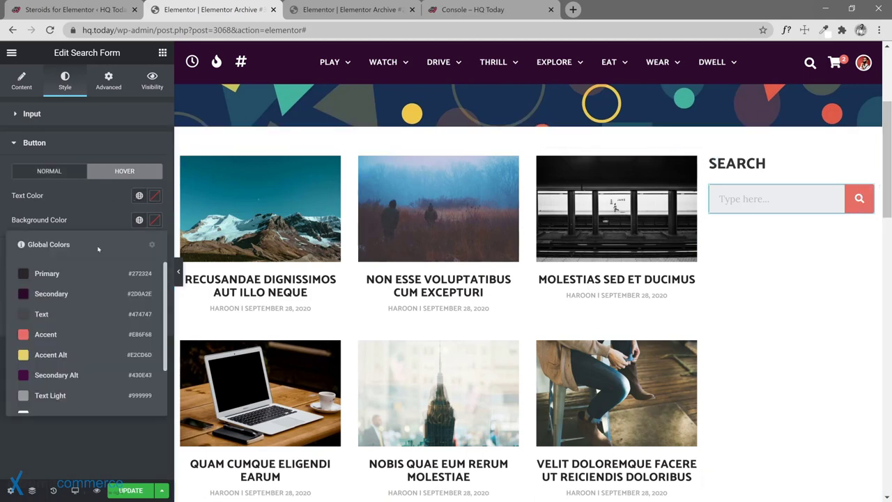
left_click(27, 354)
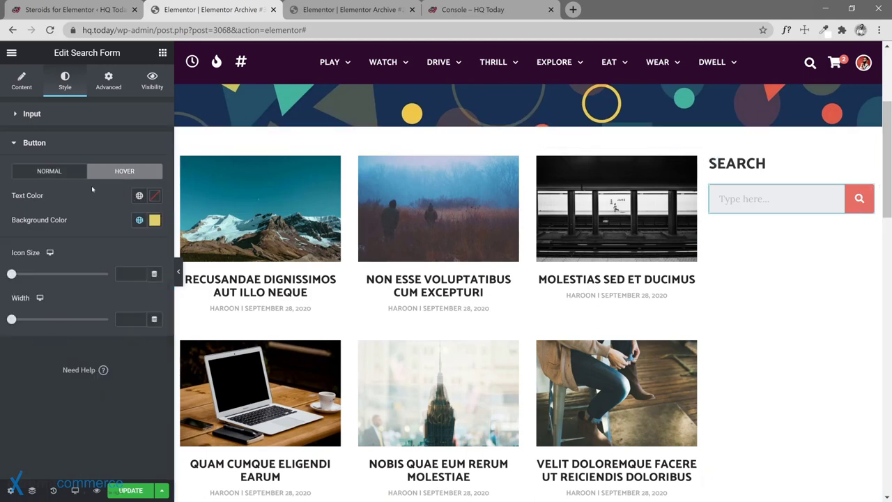
left_click(60, 174)
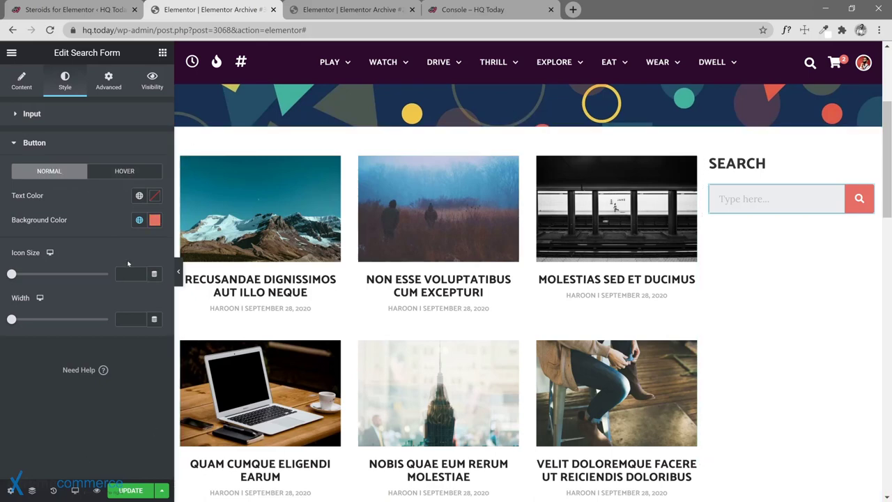
left_click(130, 490)
Step: Reload the live Console category page, close the spare editor tab, and review the archive layout from banner to pagination
left_click(455, 17)
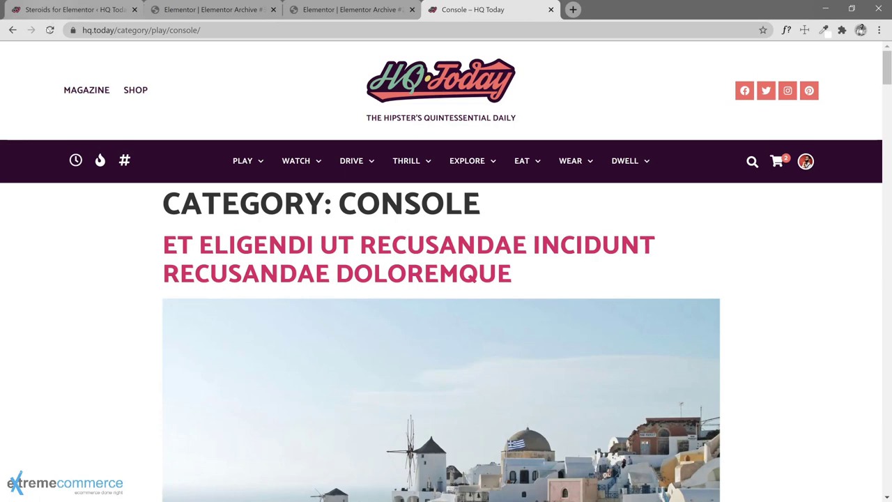
left_click(50, 30)
left_click_drag(452, 8, 331, 10)
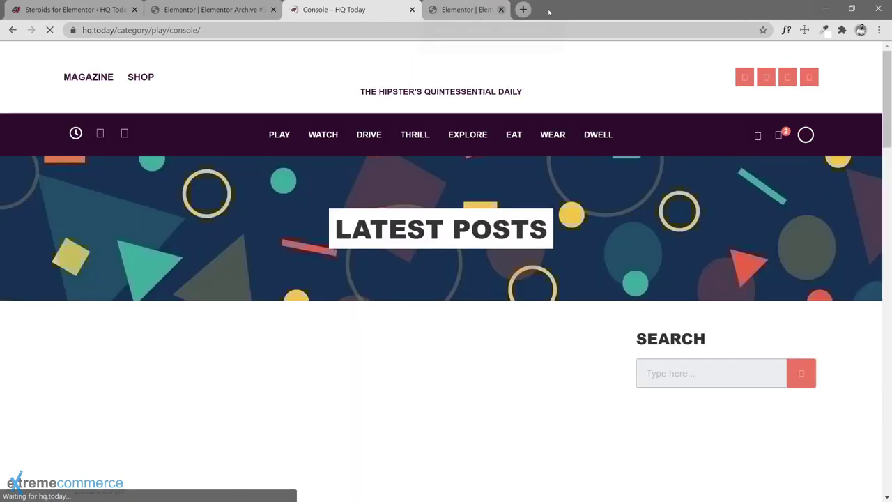
left_click(550, 9)
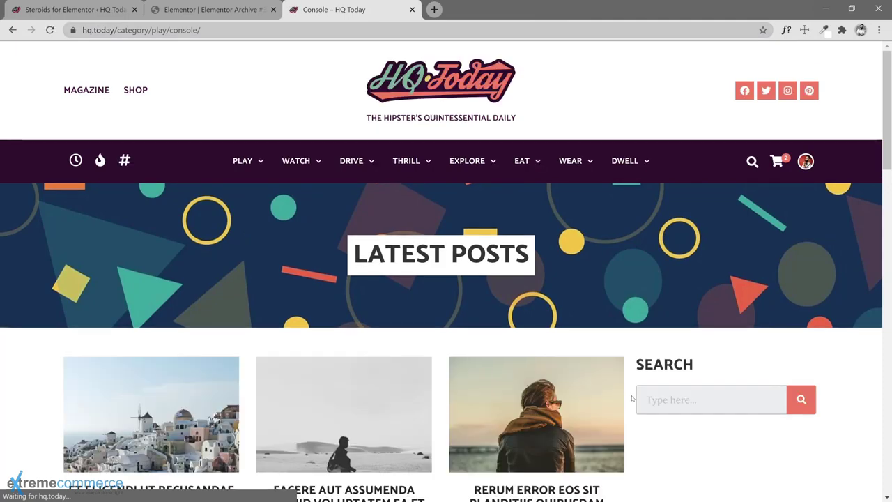
scroll(353, 295, "down", 3)
scroll(255, 290, "down", 6)
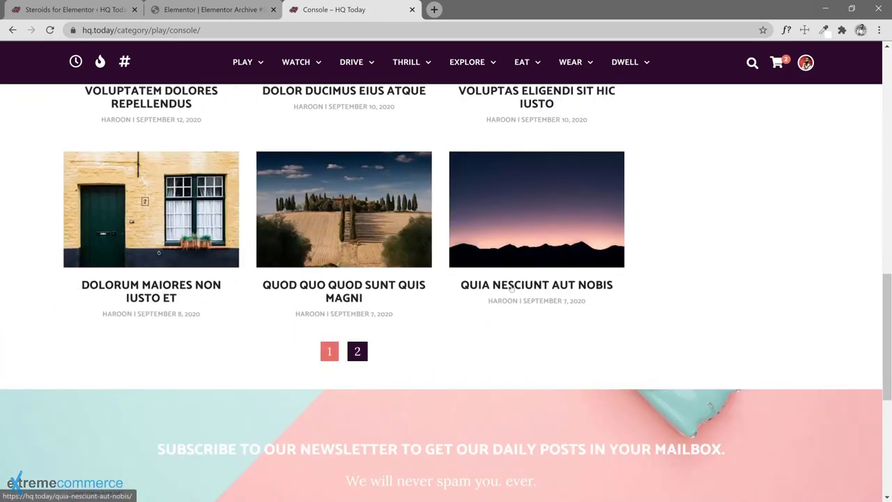
scroll(642, 298, "up", 8)
scroll(735, 261, "up", 2)
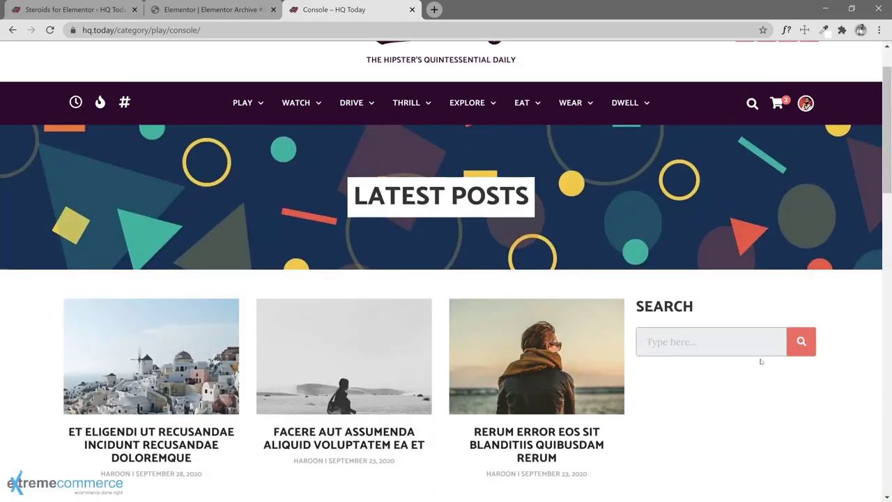
Step: Back in the archive template, set the search input's border radius to 0 and update the template
left_click(213, 10)
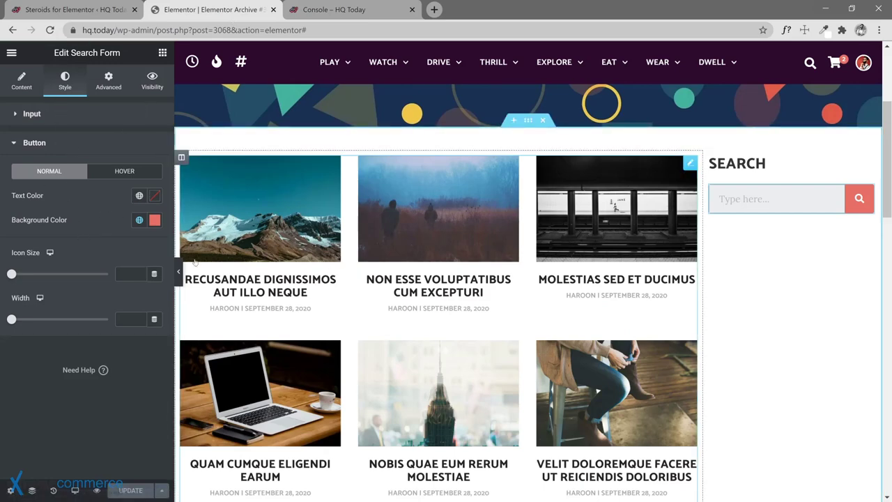
left_click(67, 115)
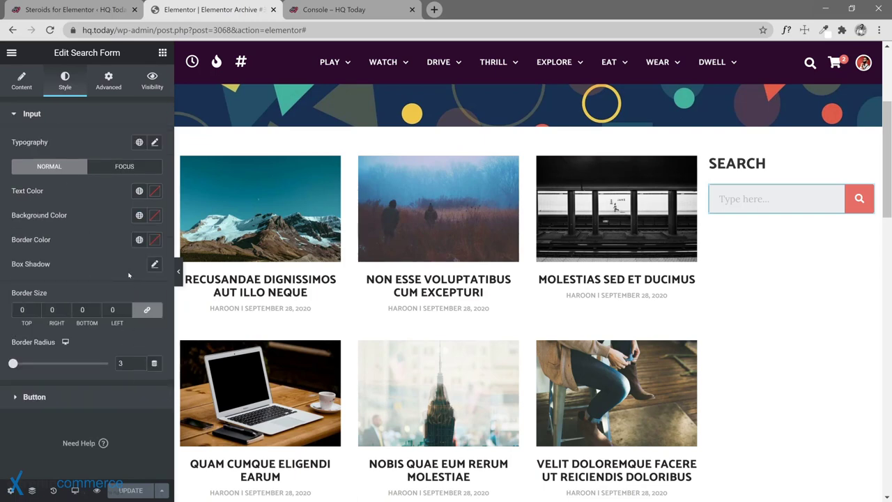
left_click(111, 169)
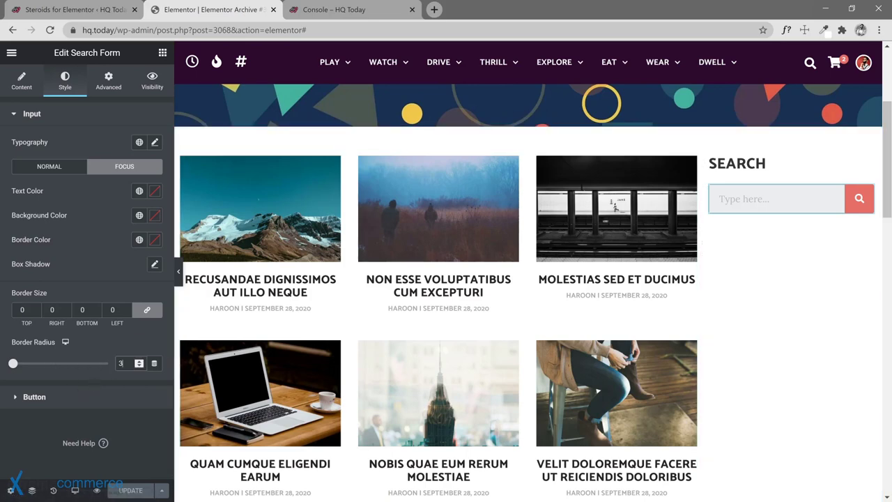
key("BackSpace")
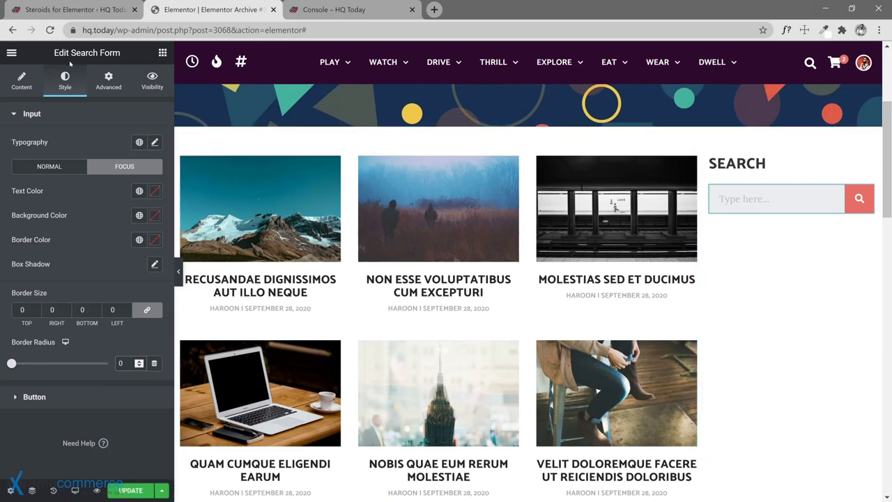
left_click(132, 492)
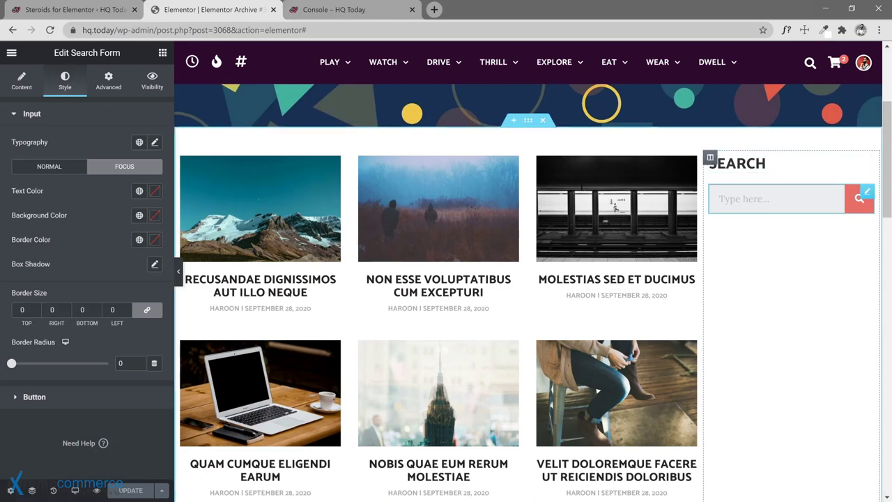
Step: Look over the footer area, then open the Theme Builder list and the Footer template's Elementor editor in new tabs
scroll(719, 307, "down", 3)
scroll(719, 307, "down", 10)
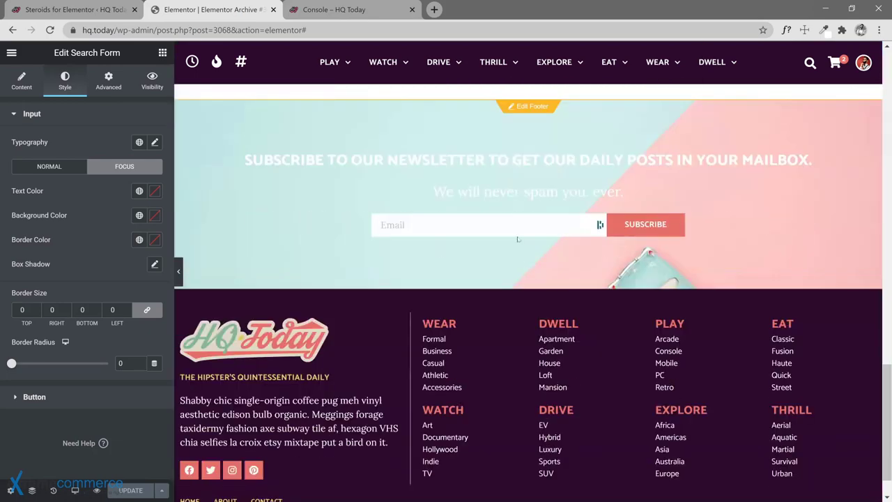
scroll(759, 226, "up", 8)
scroll(759, 225, "down", 10)
scroll(546, 211, "up", 1)
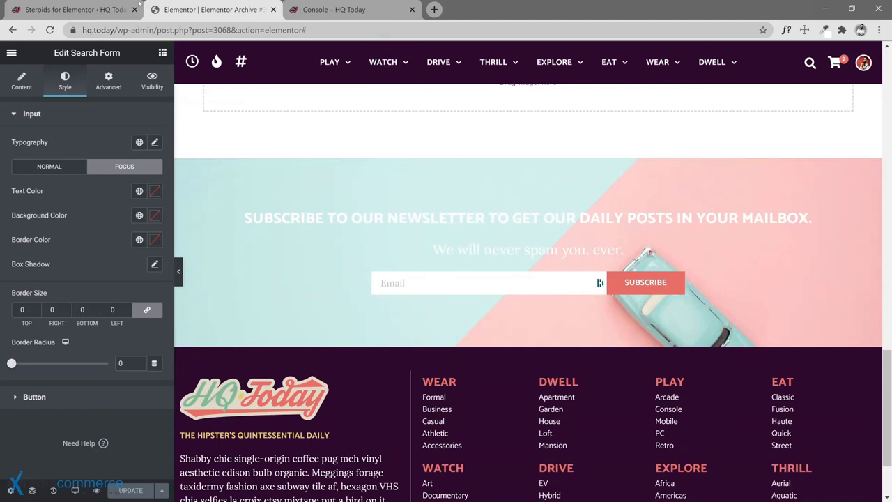
left_click(73, 9)
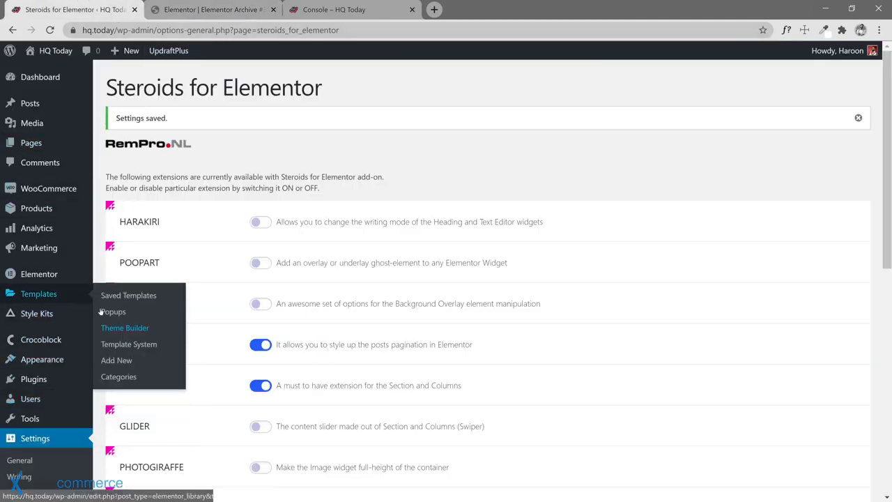
left_click(131, 329, "ctrl")
key("ctrl+Tab")
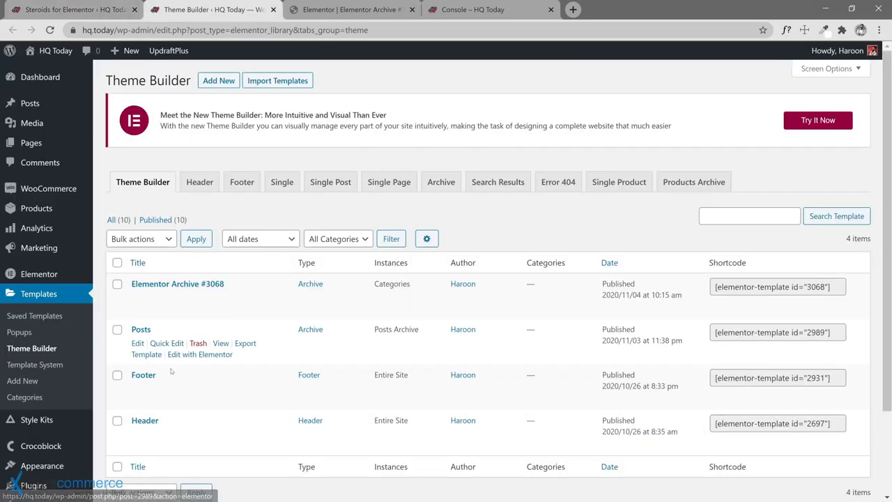
left_click(202, 400, "ctrl")
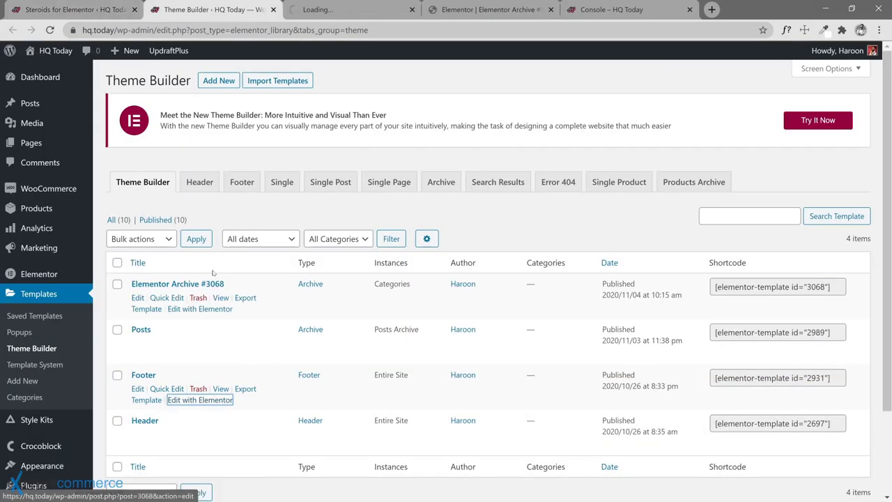
Step: Return to the archive template, rename it as Categories in its settings and save it
key("ctrl+Tab")
key("ctrl+Tab")
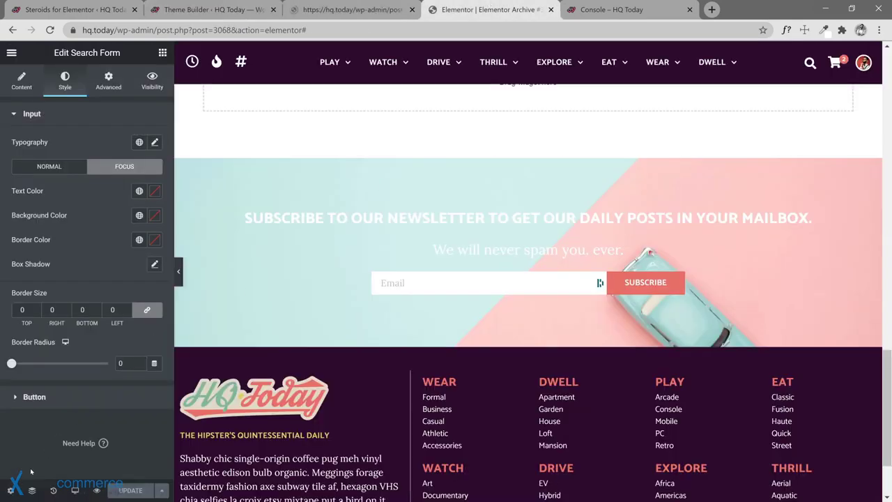
left_click(10, 489)
key("shift+Home")
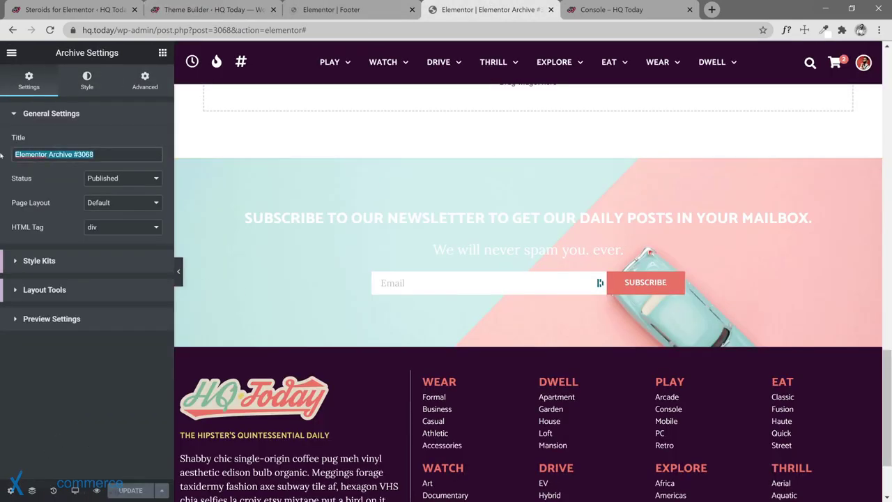
key("BackSpace")
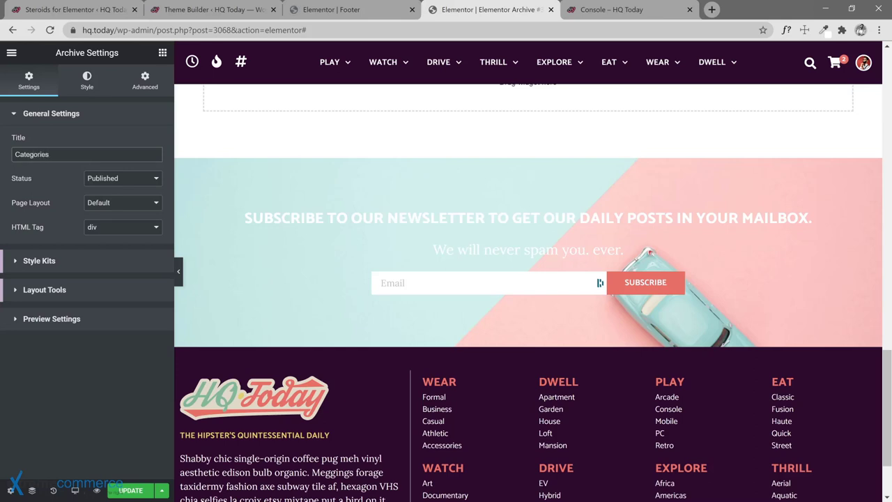
key("ctrl+s")
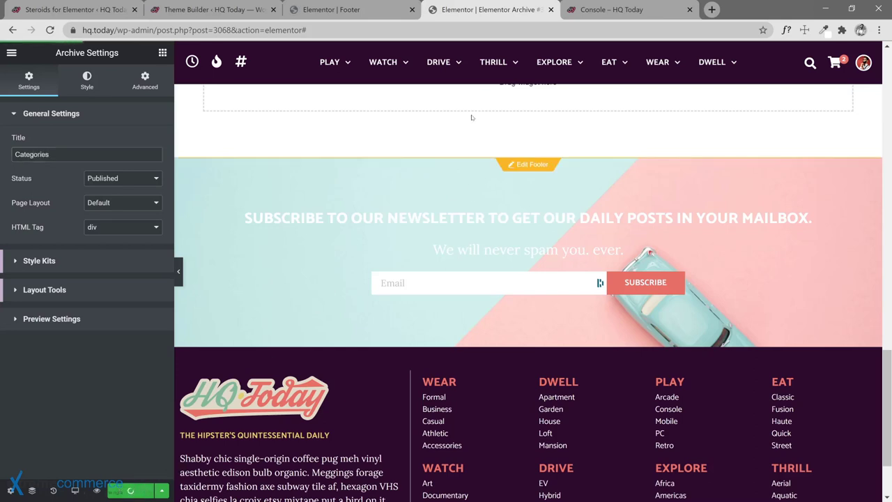
Step: Add an Archive Title widget to the banner above the Latest Posts heading
scroll(450, 143, "up", 4)
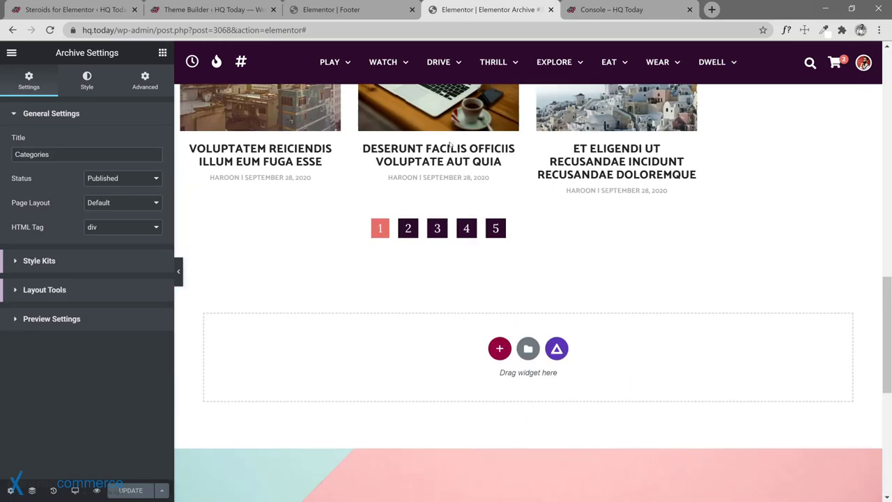
scroll(449, 144, "up", 8)
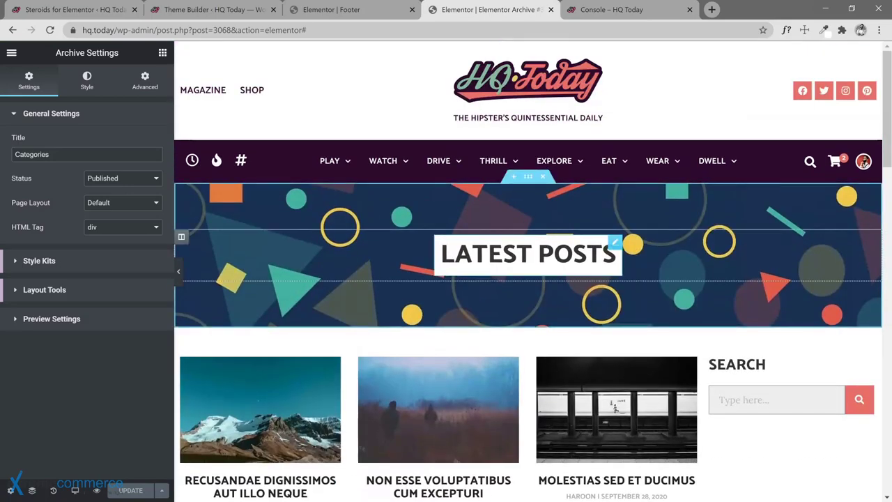
left_click(613, 242)
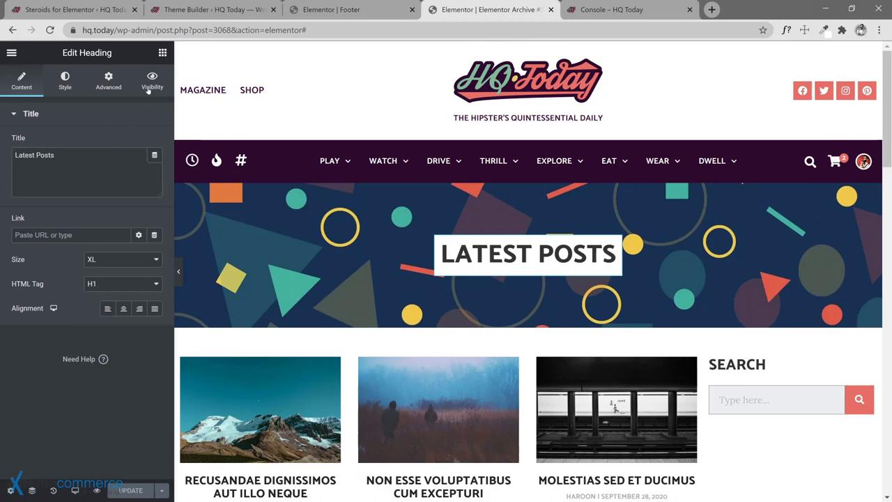
left_click(163, 54)
left_click_drag(85, 169, 515, 237)
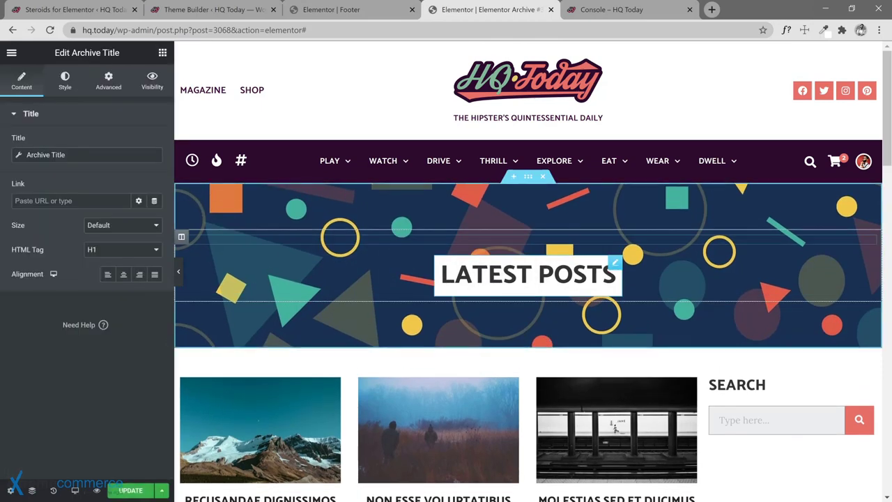
Step: Copy the Latest Posts heading's style onto the Archive Title widget
right_click(616, 264)
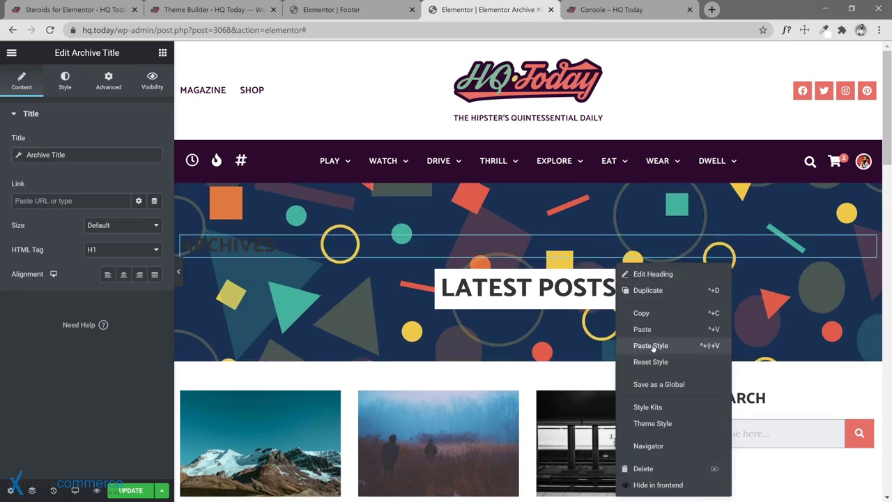
left_click(641, 313)
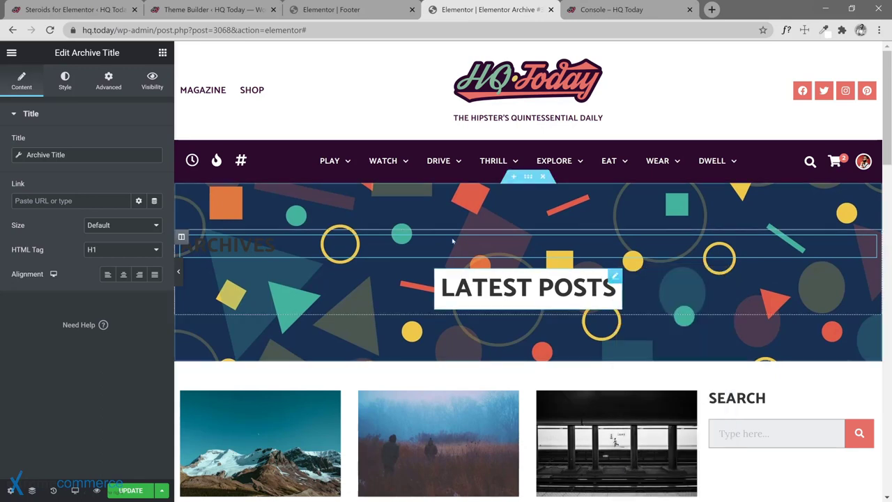
right_click(868, 245)
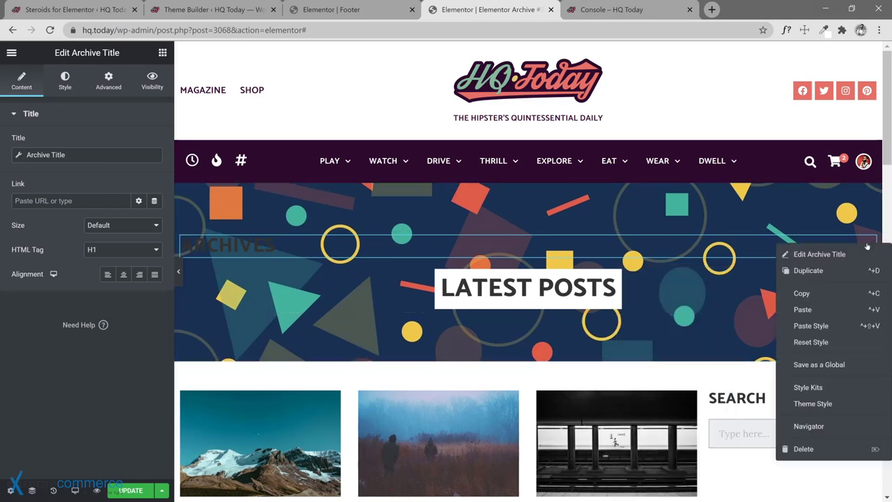
left_click(824, 327)
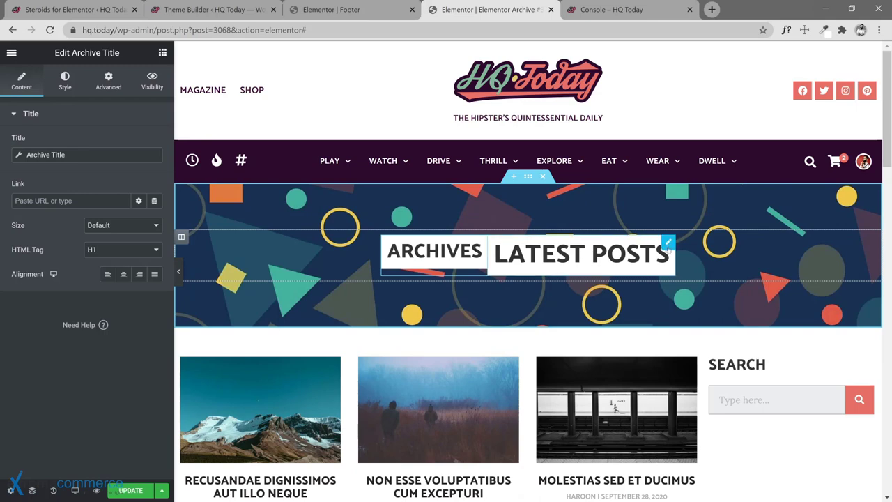
Step: Delete the Latest Posts heading from the banner, set the Archive Title's size to XL and save the template
right_click(669, 244)
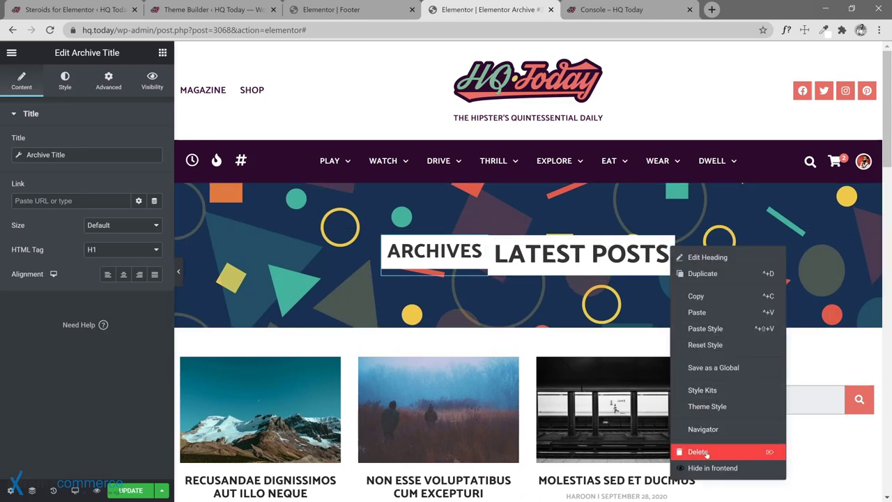
left_click(697, 451)
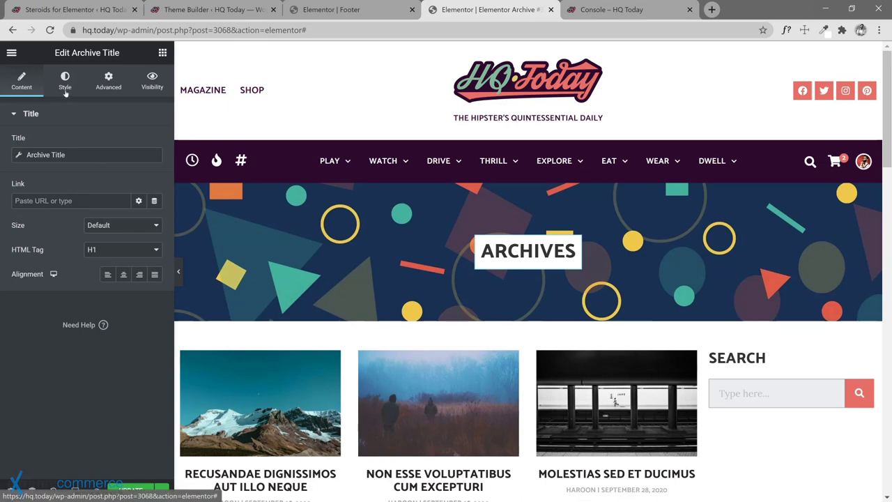
left_click(114, 229)
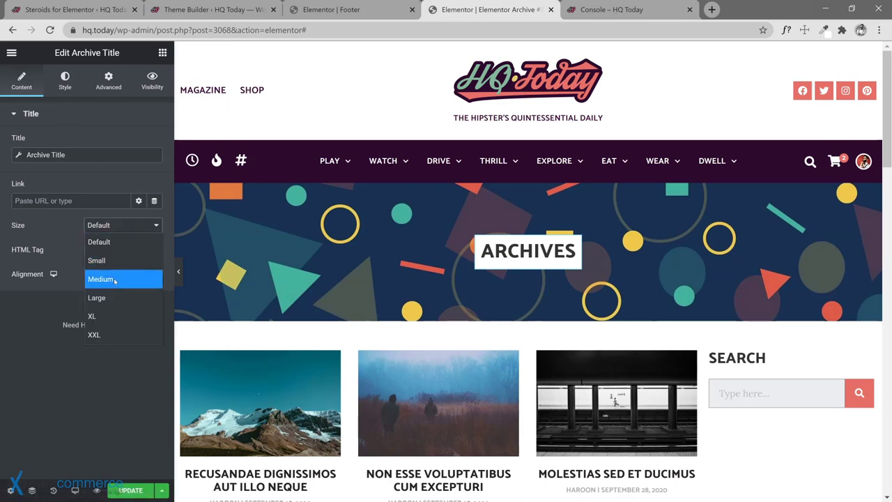
left_click(108, 323)
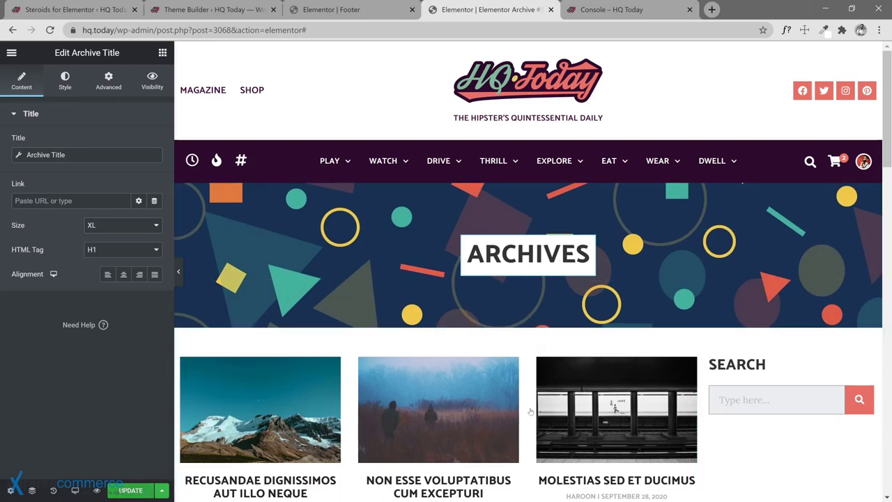
key("ctrl+s")
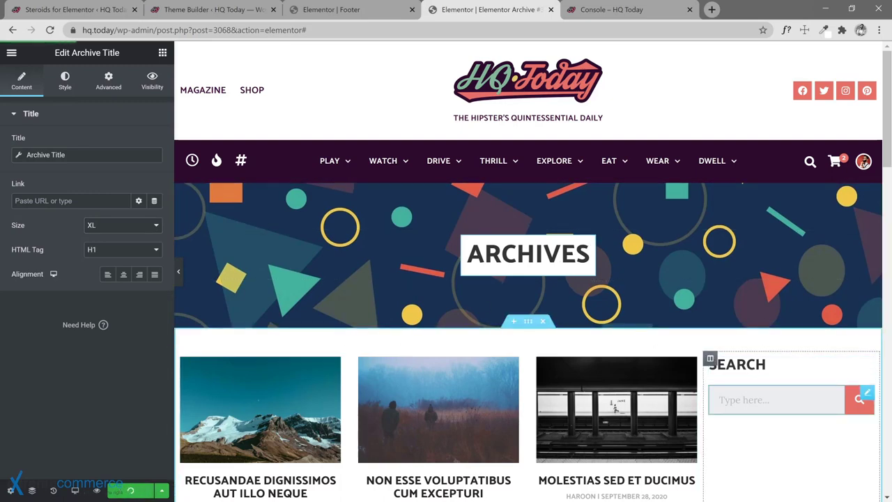
Step: Switch to the Footer template and copy the email subscribe form from its newsletter section
key("ctrl+Page_Up")
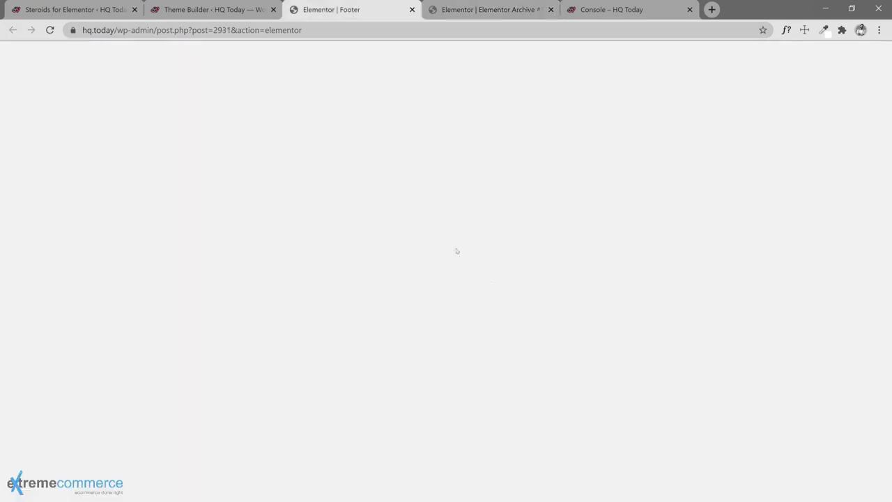
scroll(502, 296, "down", 10)
scroll(503, 296, "up", 4)
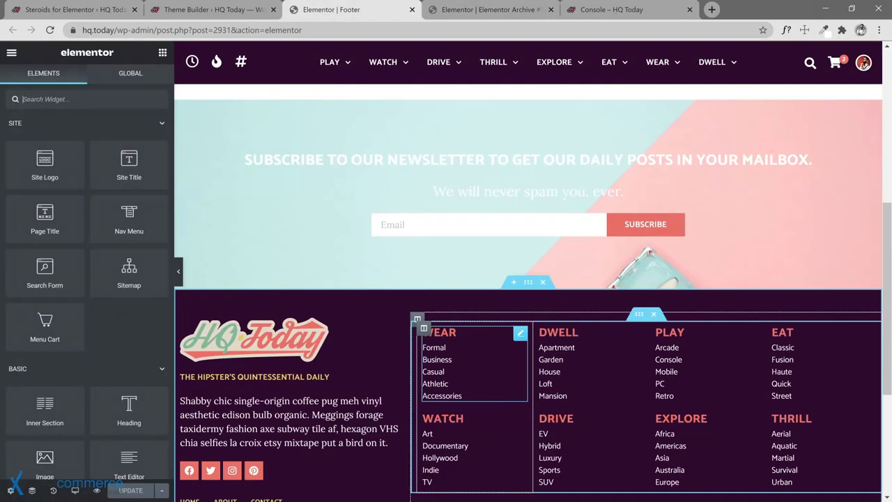
scroll(676, 353, "up", 1)
right_click(679, 354)
left_click(702, 336)
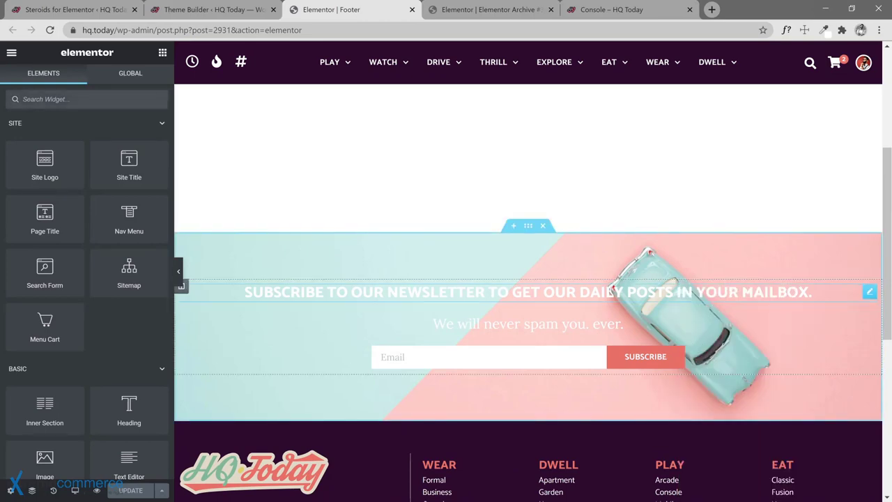
Step: Return to the archive template, add an inner section above the sidebar's Search heading and delete one of its two columns
left_click(488, 9)
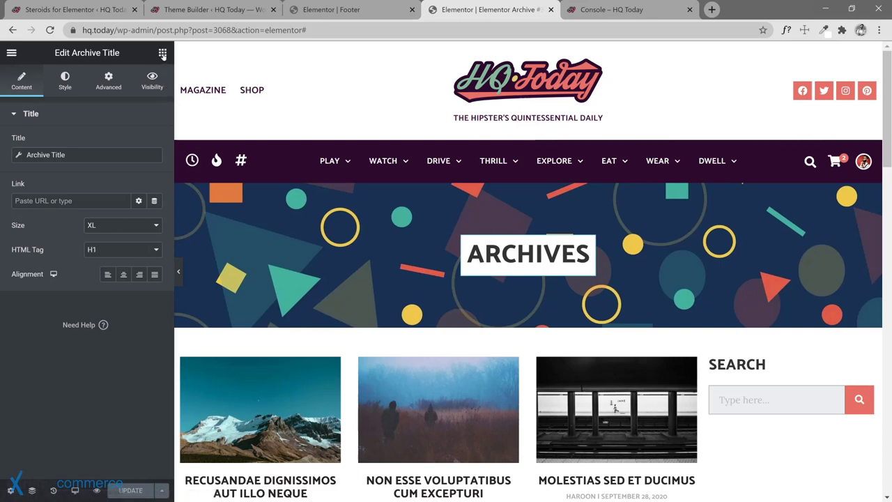
left_click(162, 53)
left_click_drag(70, 178, 761, 363)
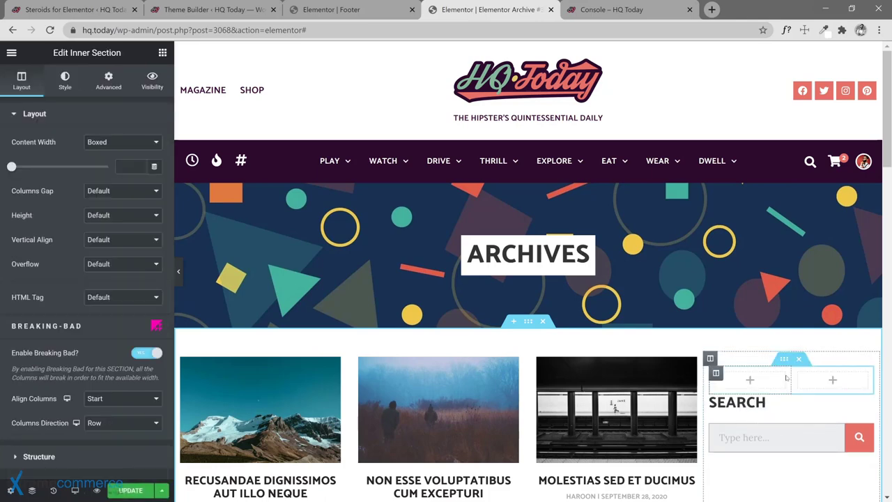
right_click(795, 373)
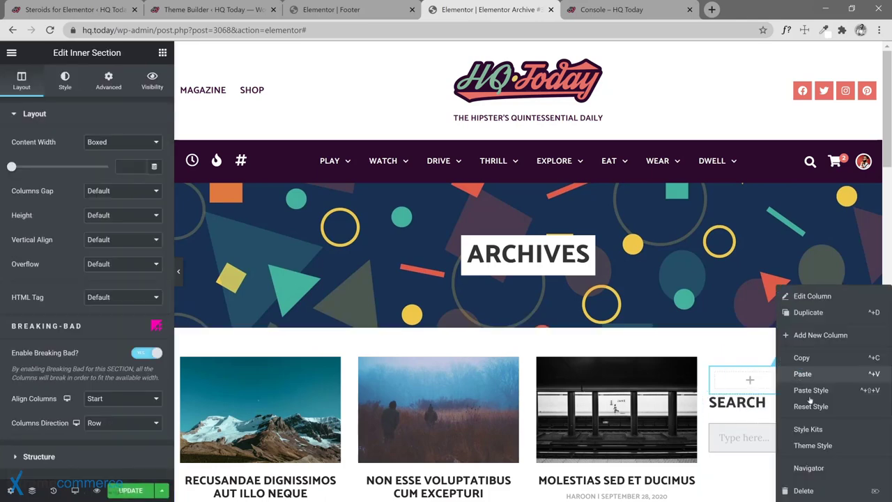
left_click(756, 430)
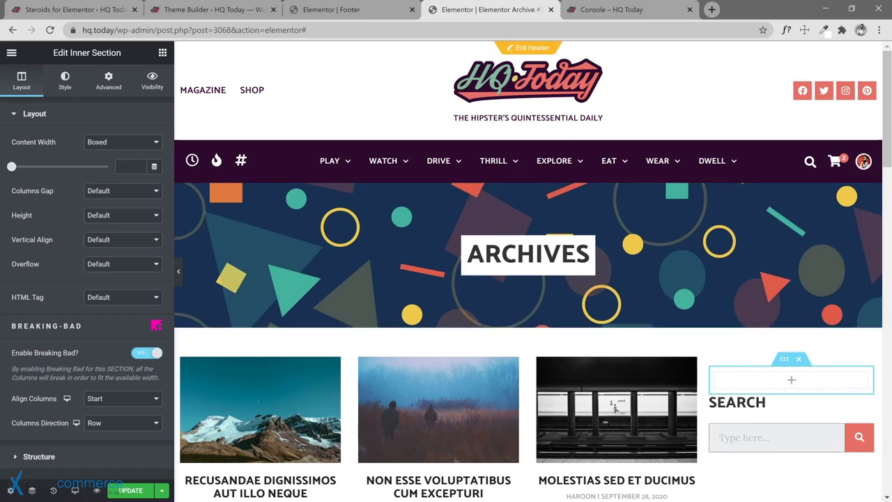
Step: Paste the copied subscribe form into the sidebar's inner section column and compare it with the original in the Footer template
right_click(780, 380)
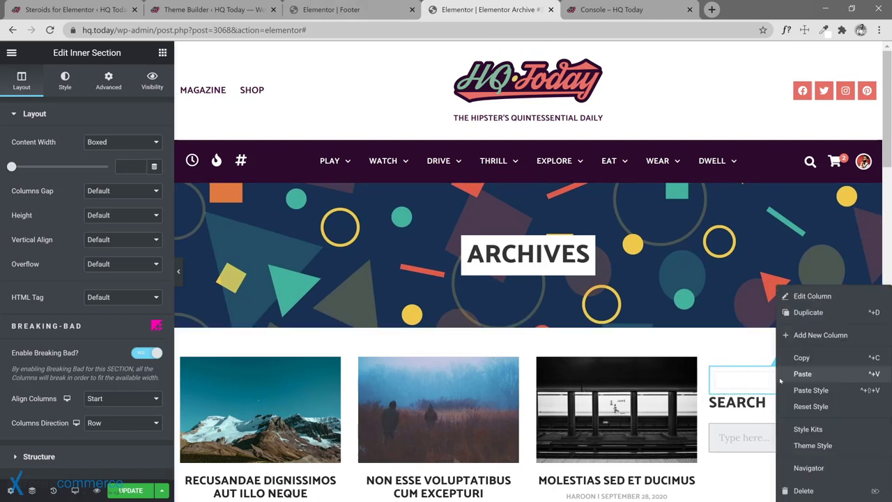
left_click(798, 386)
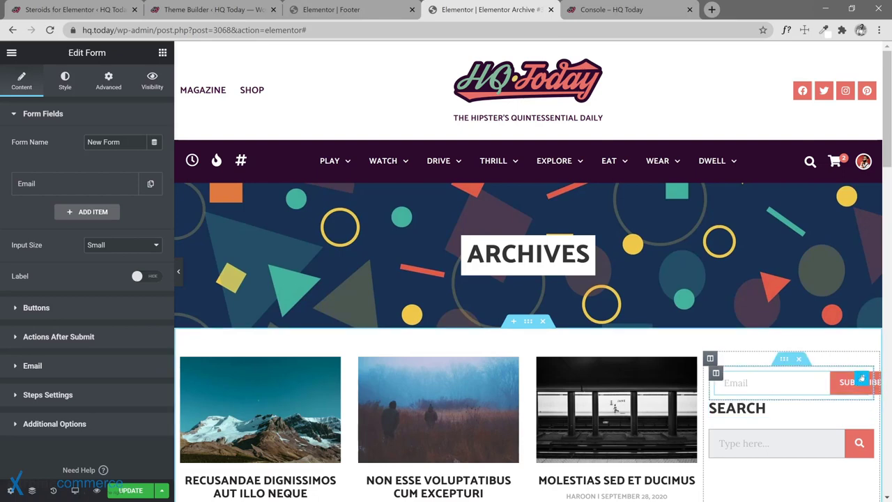
left_click(340, 11)
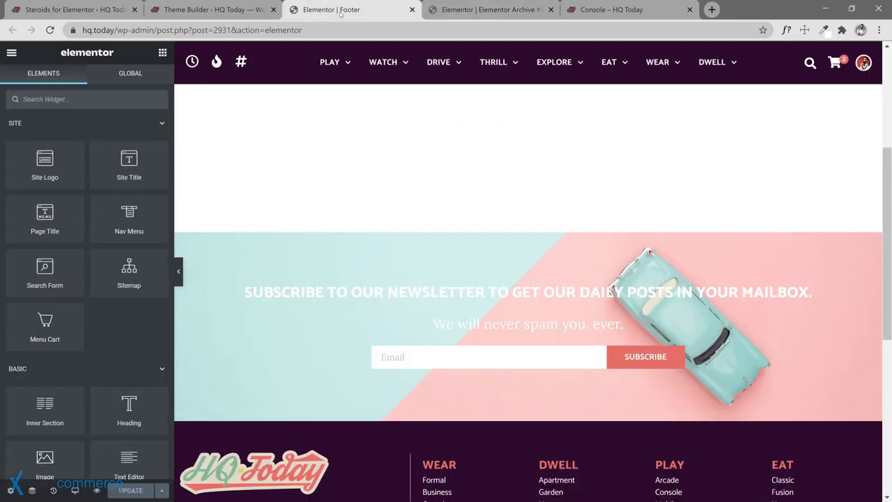
left_click(481, 9)
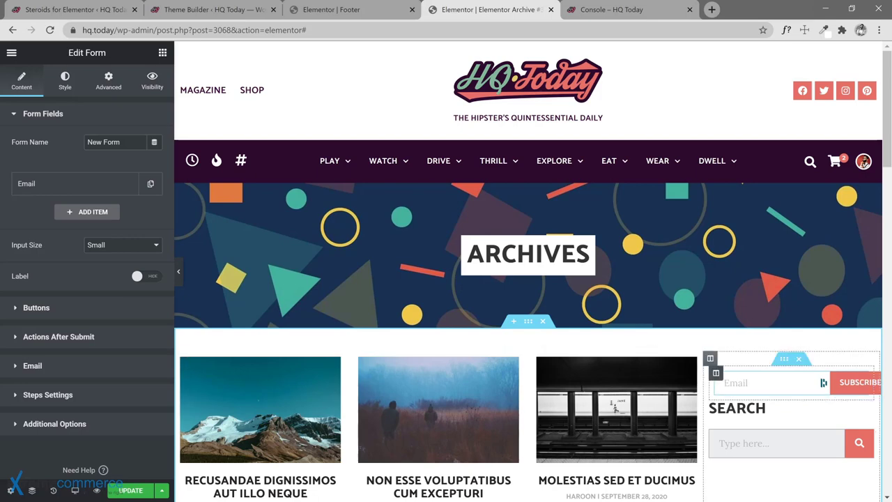
Step: Give the form's inner section a minimum height of 200 and set its vertical alignment to Middle
left_click(785, 360)
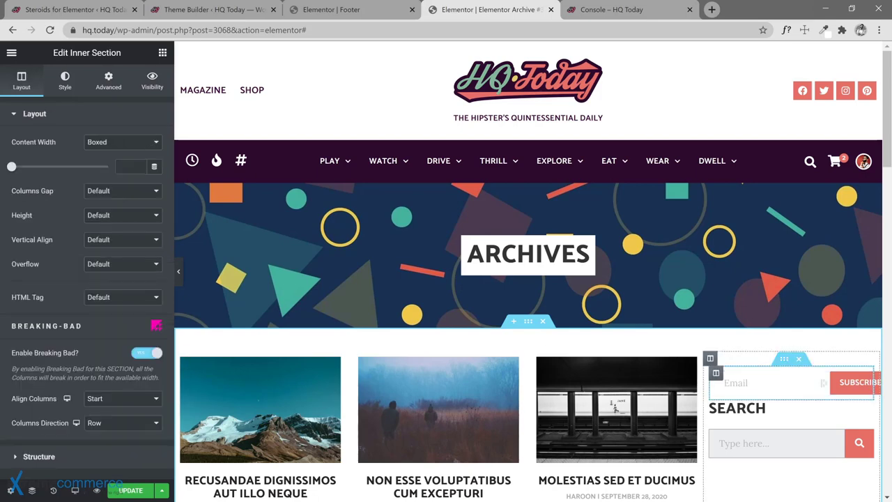
left_click(48, 87)
left_click(22, 80)
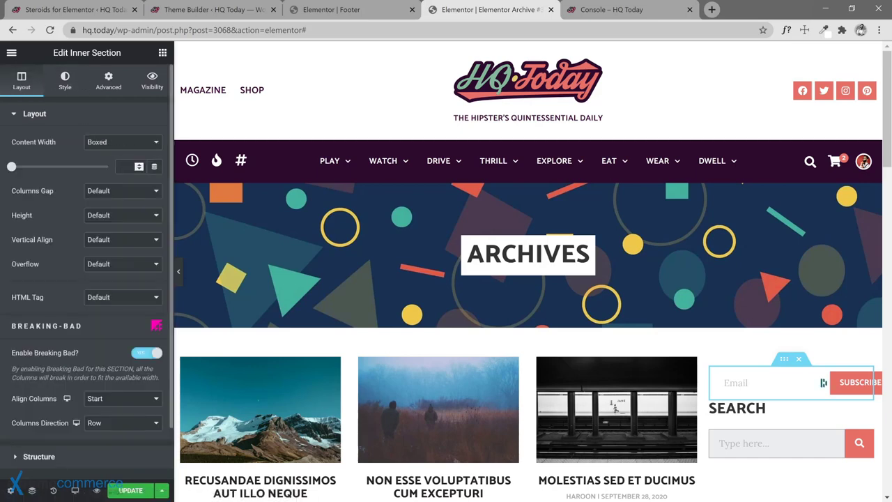
left_click(119, 215)
left_click(120, 251)
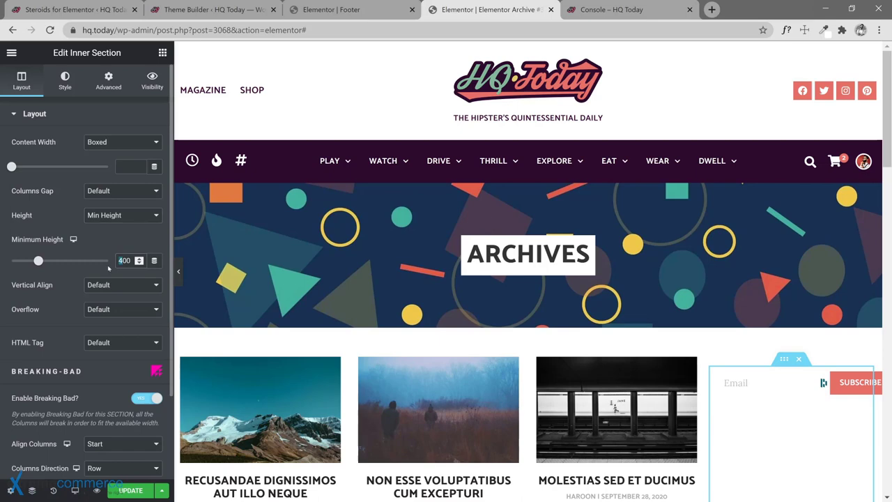
type("200")
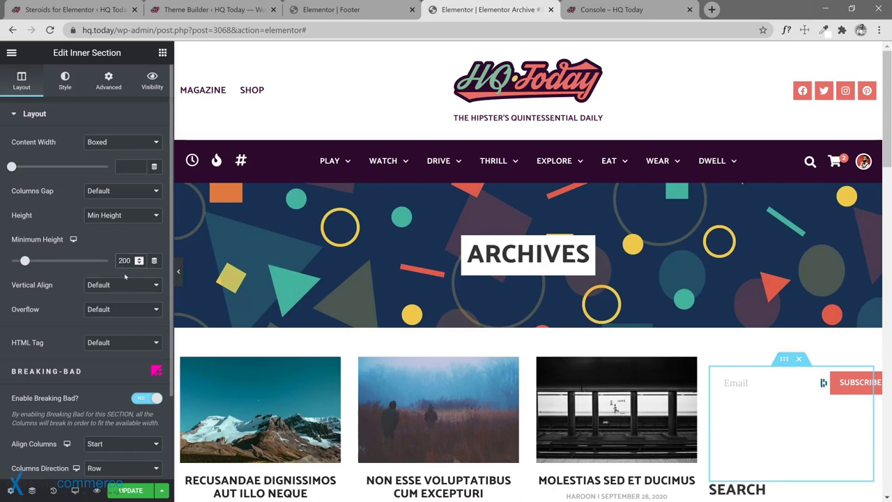
left_click(113, 292)
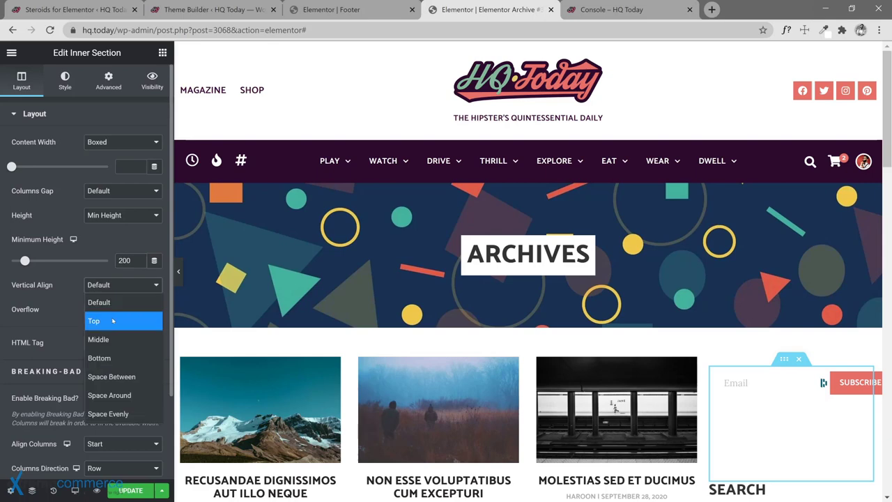
left_click(113, 335)
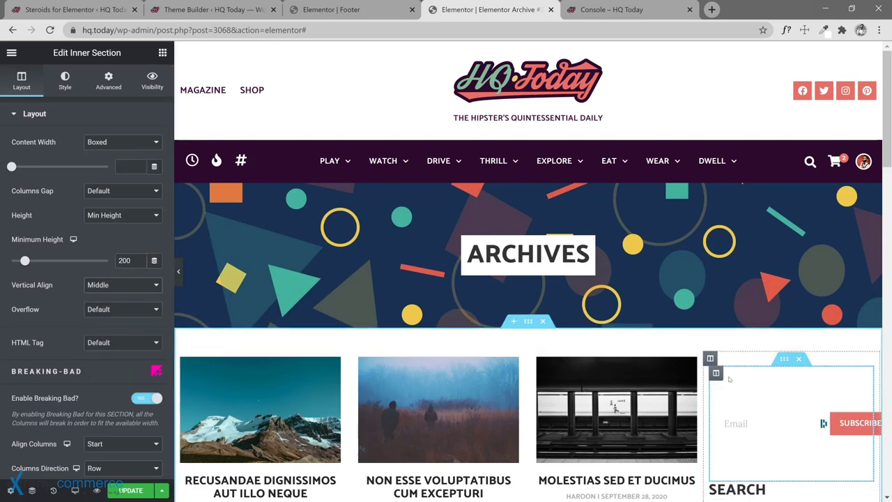
Step: Set the horizontal alignment of the inner section's column to Center
left_click(715, 373)
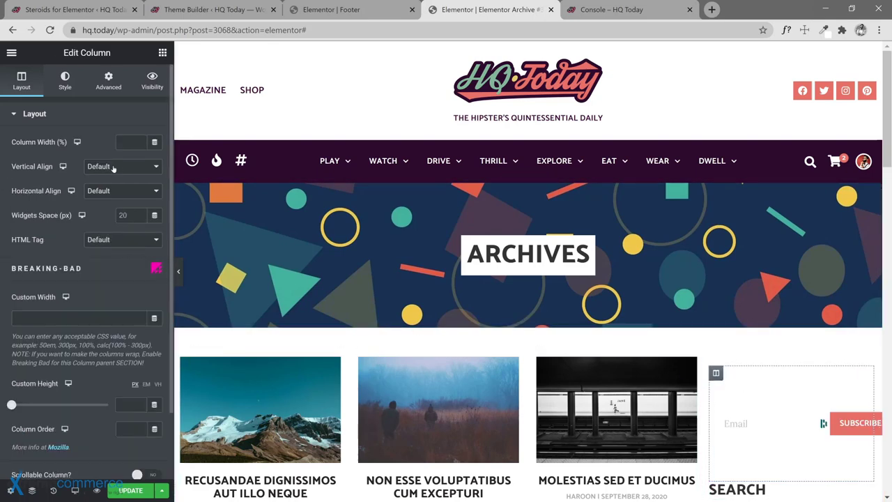
left_click(115, 190)
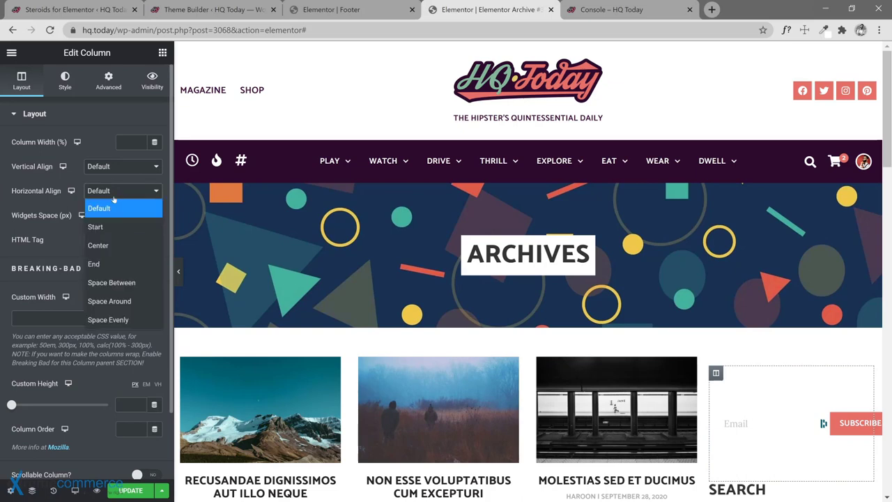
left_click(111, 243)
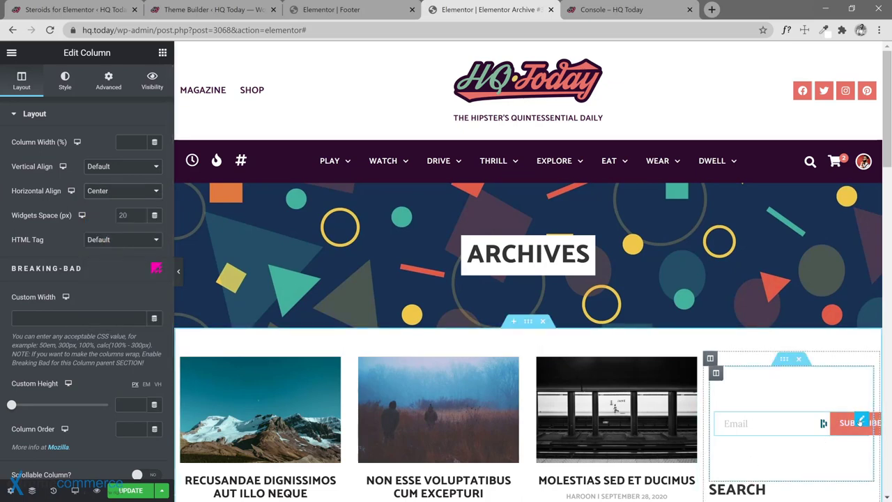
Step: Set the column width of the subscribe form's Email field to 60%, trying 50% first
left_click(857, 420)
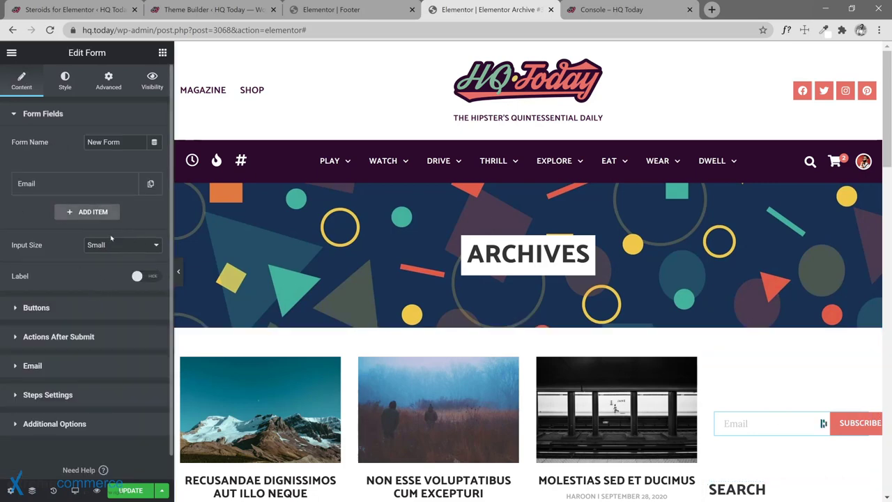
left_click(78, 189)
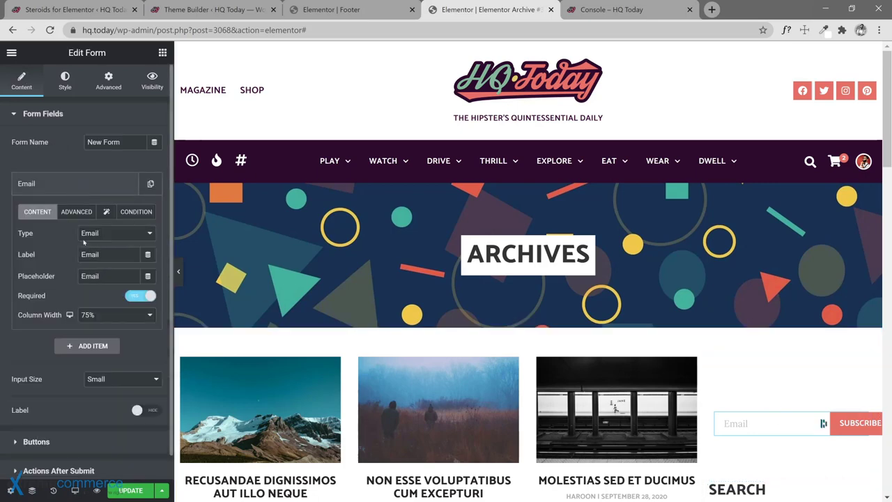
left_click(115, 315)
scroll(116, 279, "down", 1)
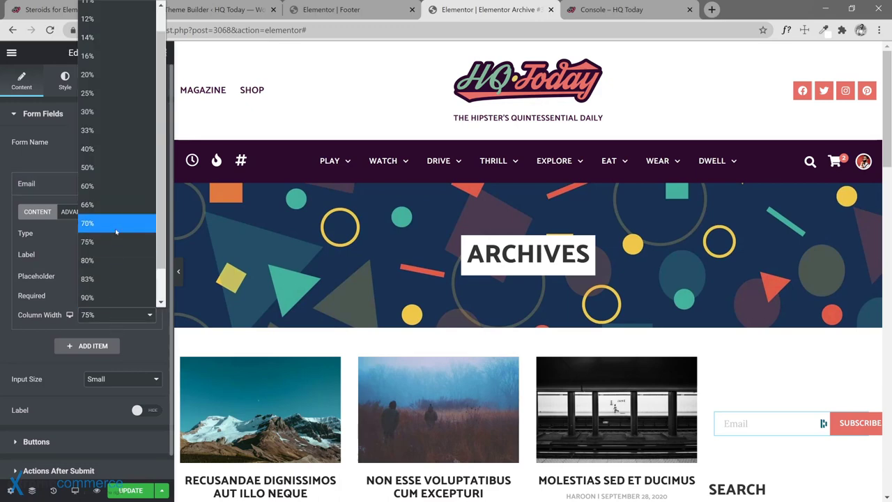
left_click(116, 168)
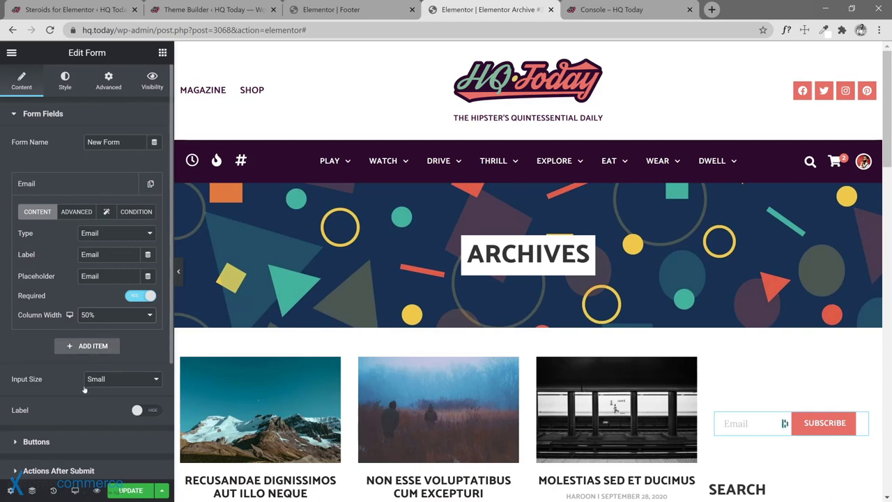
left_click(111, 314)
left_click(111, 204)
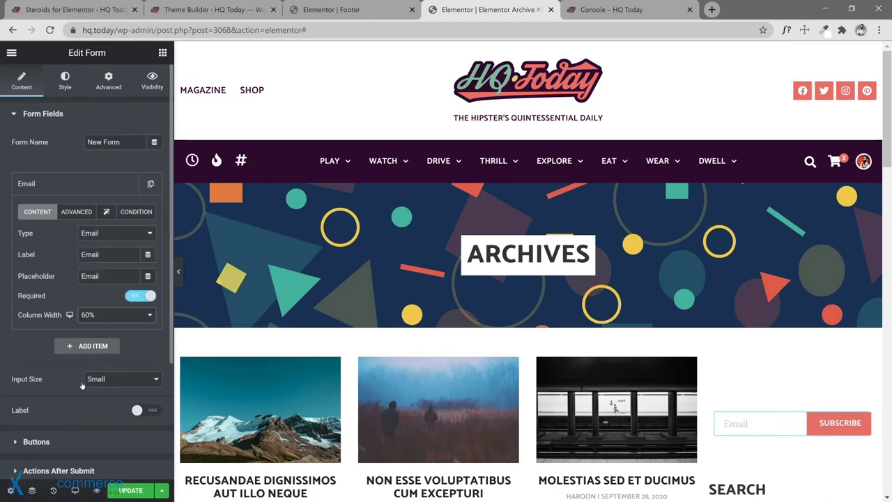
Step: Set the subscribe form's button column width to 40% and save the template
left_click(36, 441)
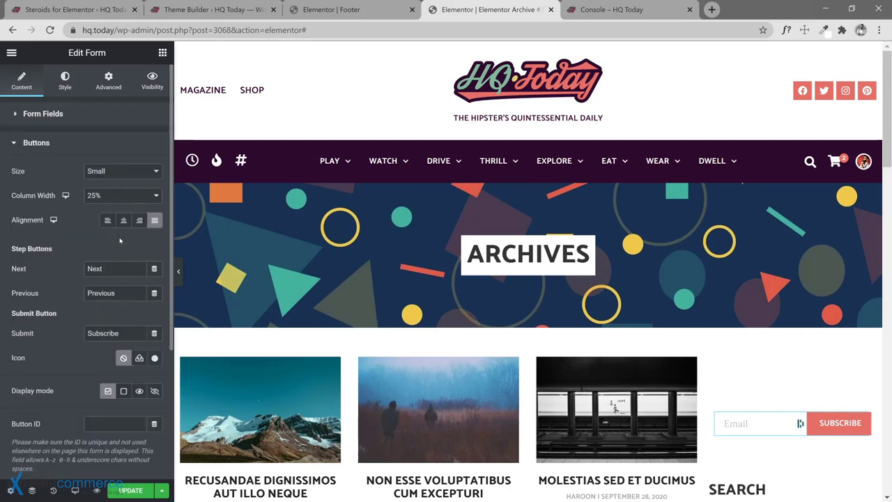
left_click(121, 200)
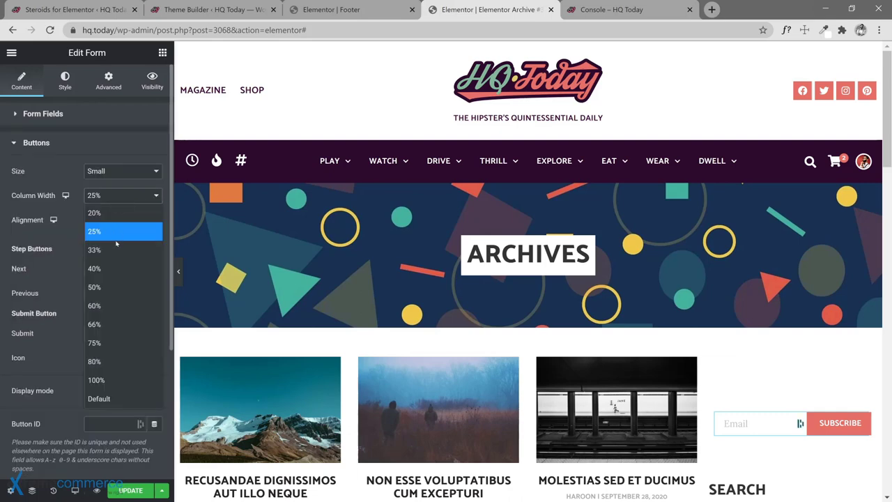
left_click(110, 268)
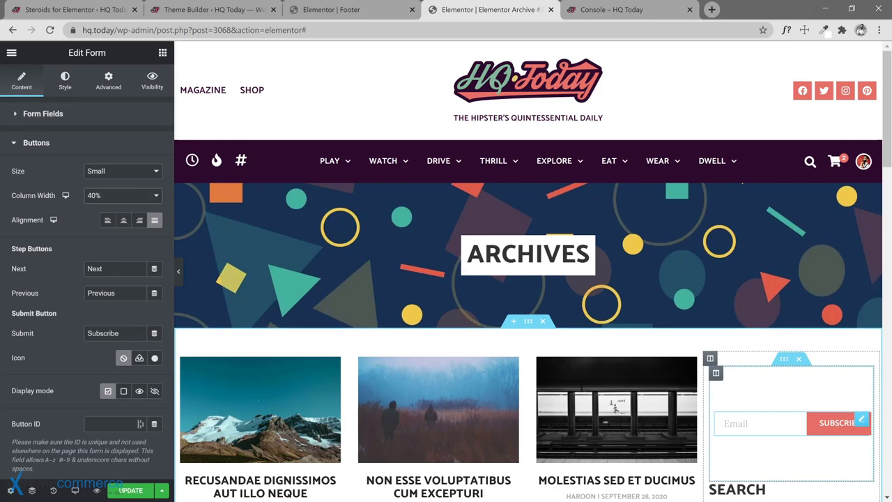
key("ctrl+s")
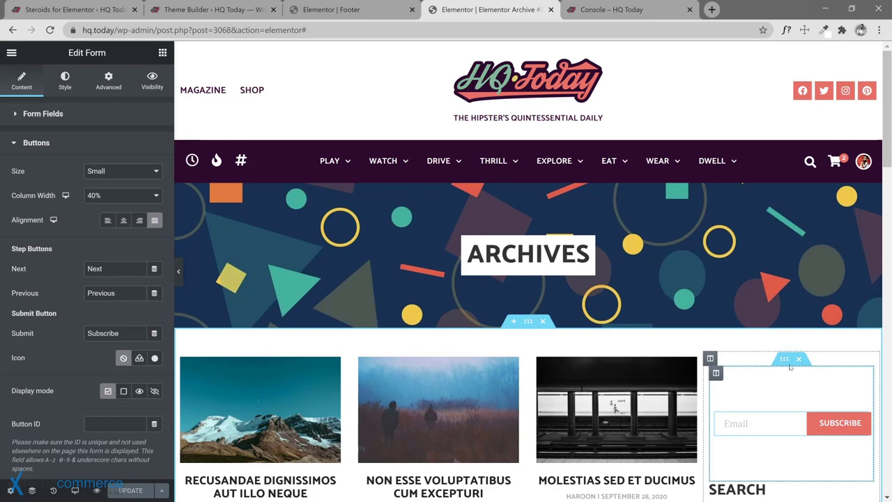
Step: Set the background image of the subscribe form's inner section to pexels-moose-photos-1037995.jpg from the media library
left_click(710, 358)
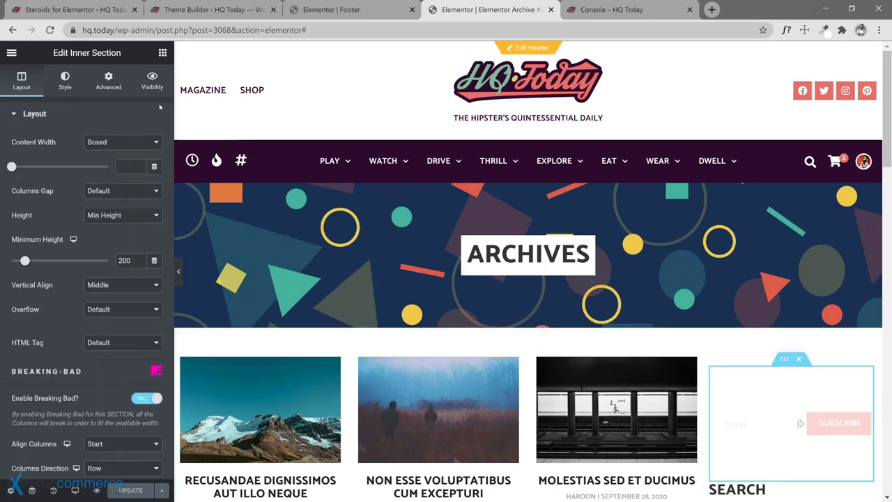
left_click(66, 82)
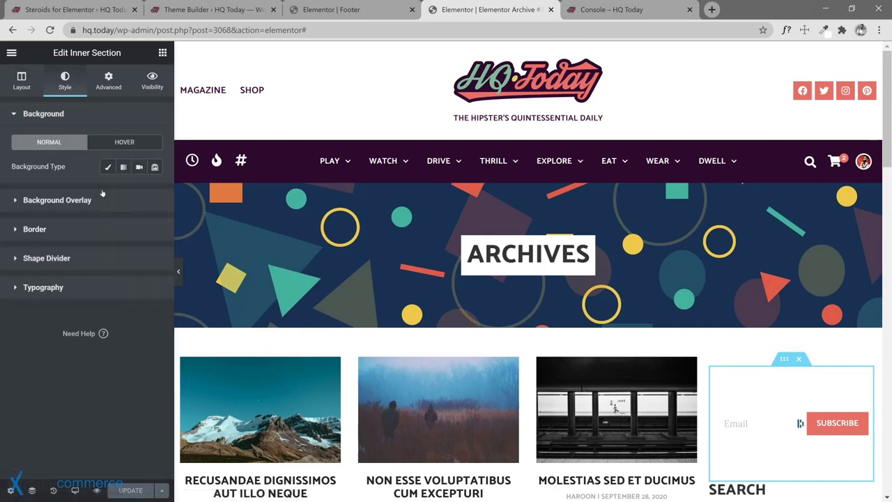
left_click(110, 169)
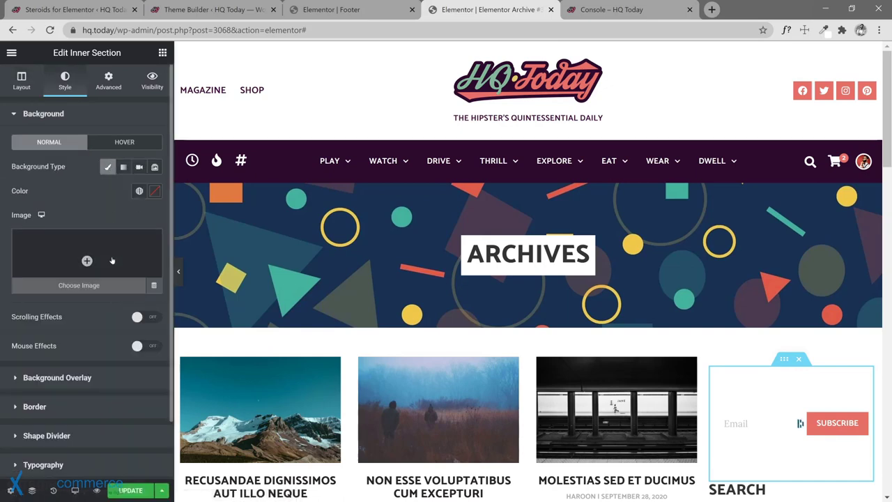
left_click(112, 260)
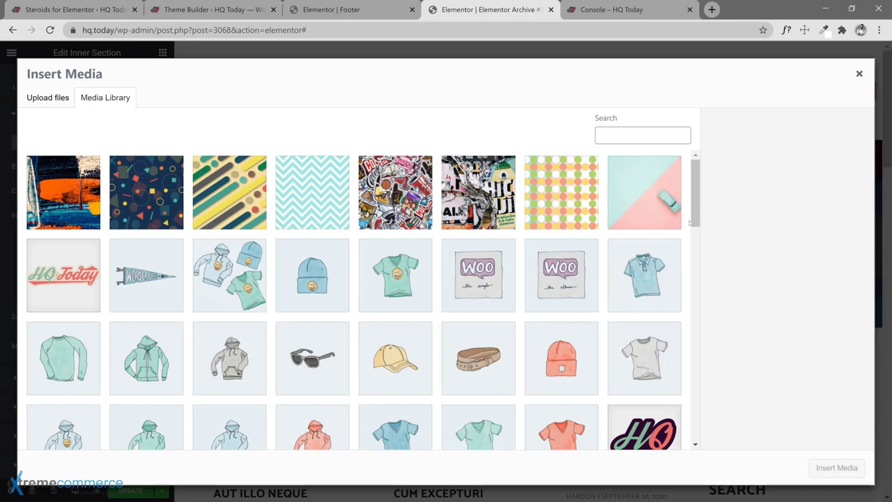
left_click(655, 196)
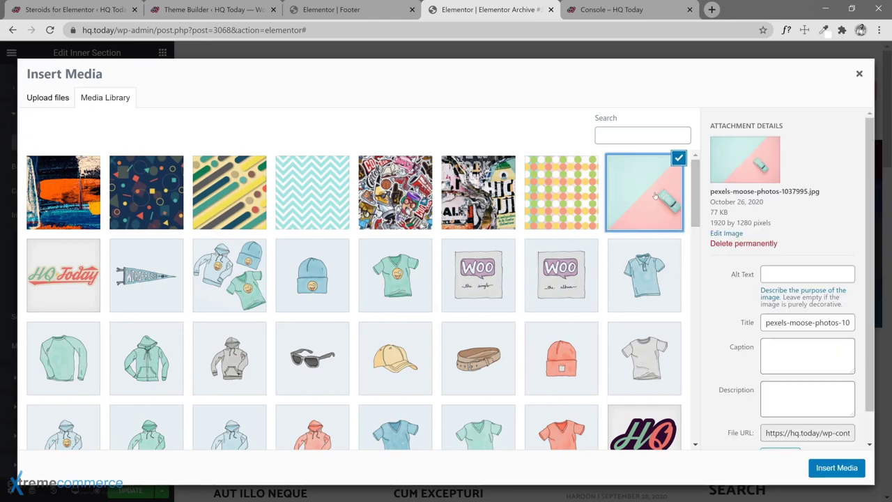
left_click(829, 469)
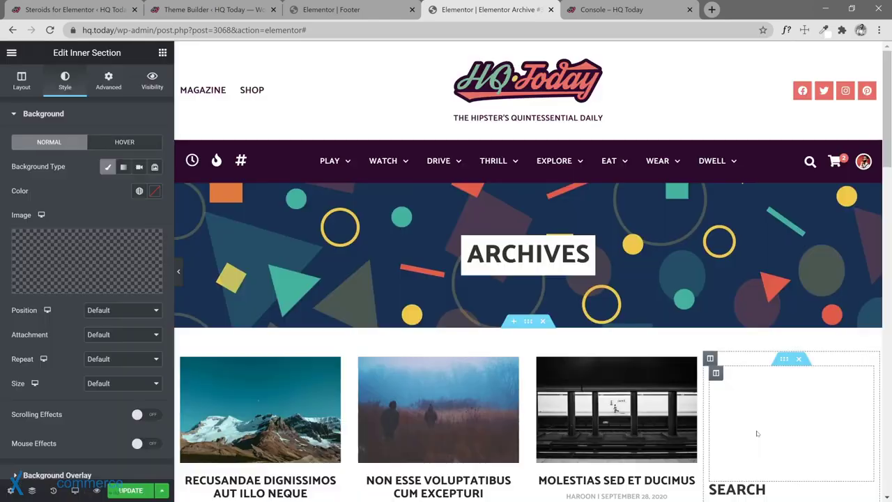
Step: Configure the inner section's background image with size Cover, No-repeat, default attachment and position Center Center
left_click(106, 383)
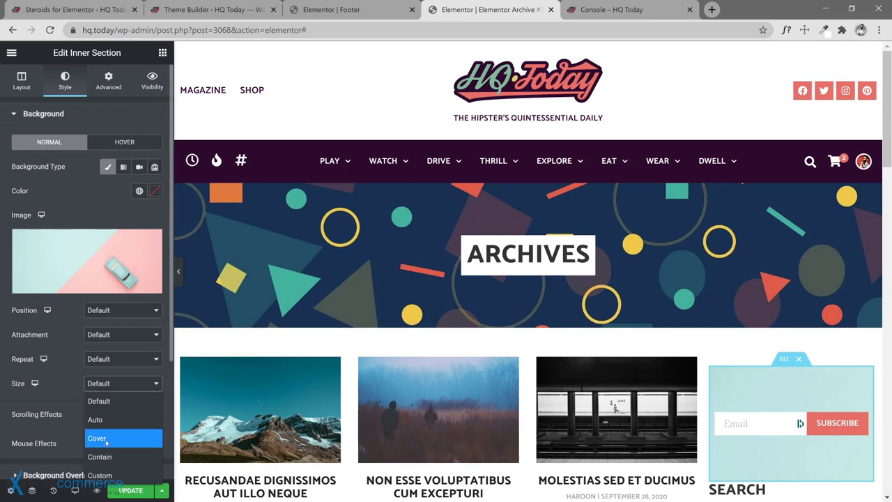
left_click(115, 433)
left_click(119, 363)
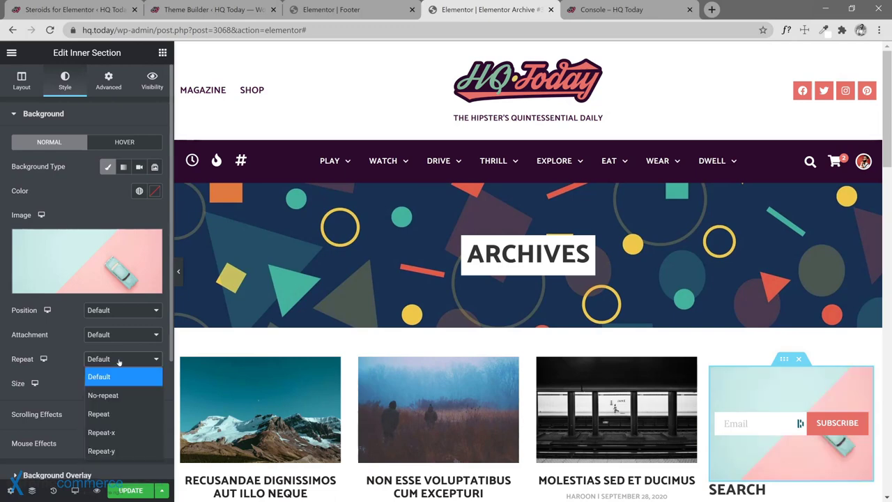
left_click(116, 395)
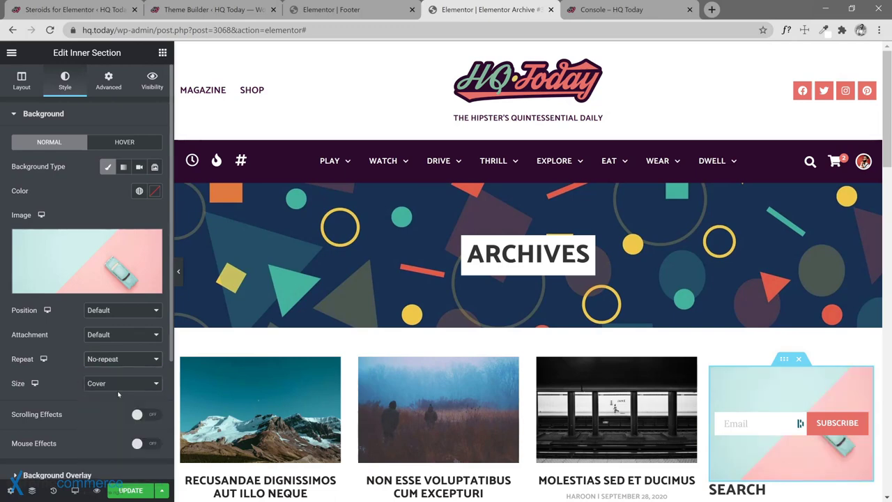
left_click(119, 336)
left_click(117, 353)
left_click(121, 314)
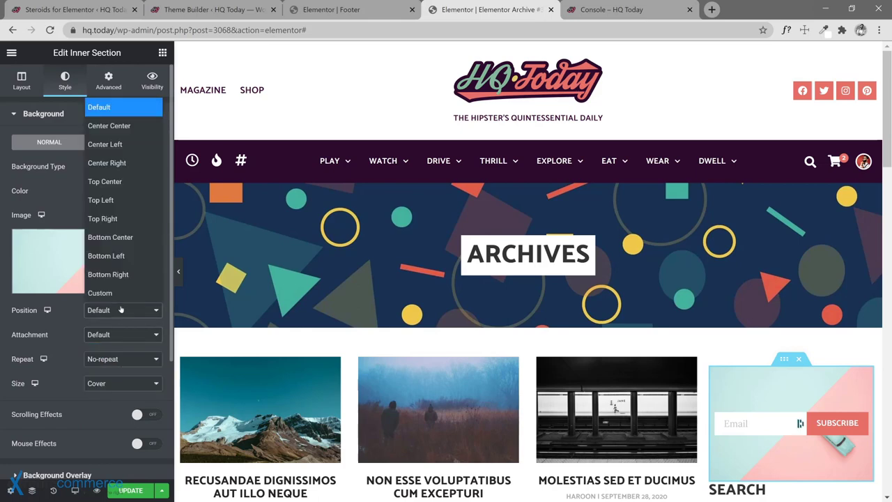
left_click(124, 128)
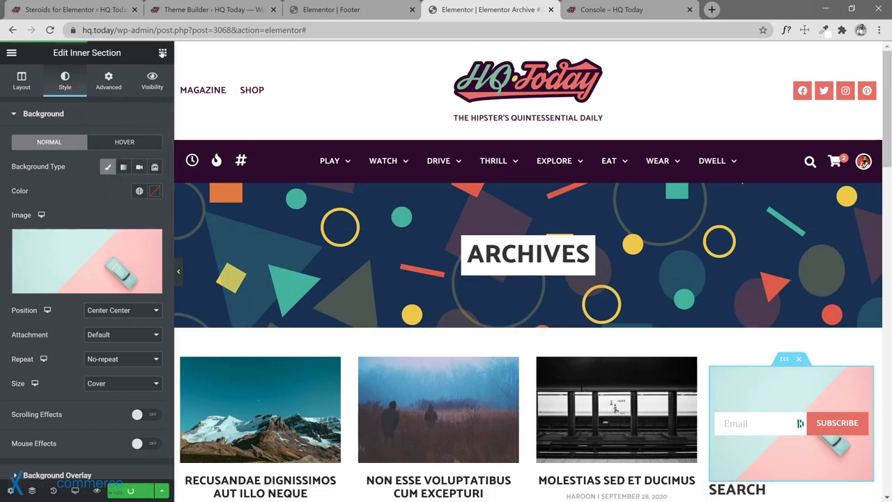
Step: Add a Heading widget above the subscribe form and set its title to "Newsletter"
left_click(162, 52)
left_click_drag(129, 296, 767, 406)
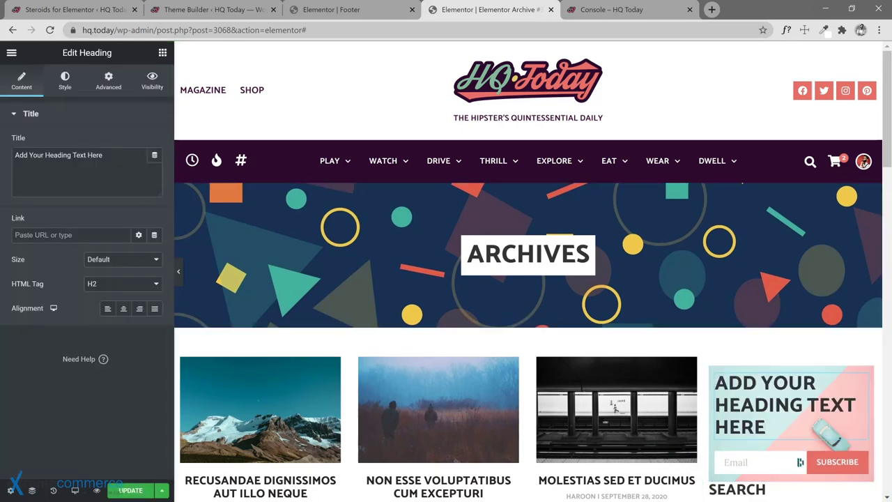
triple_click(58, 155)
type("Newsletter")
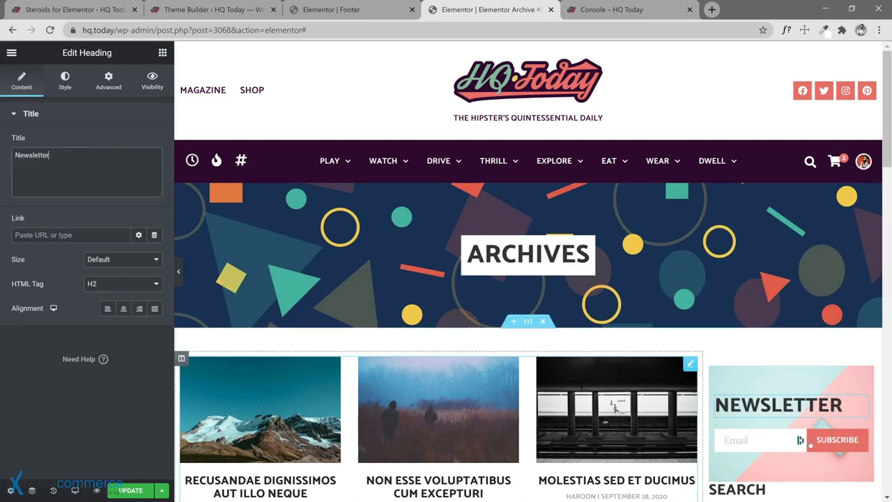
left_click(716, 374)
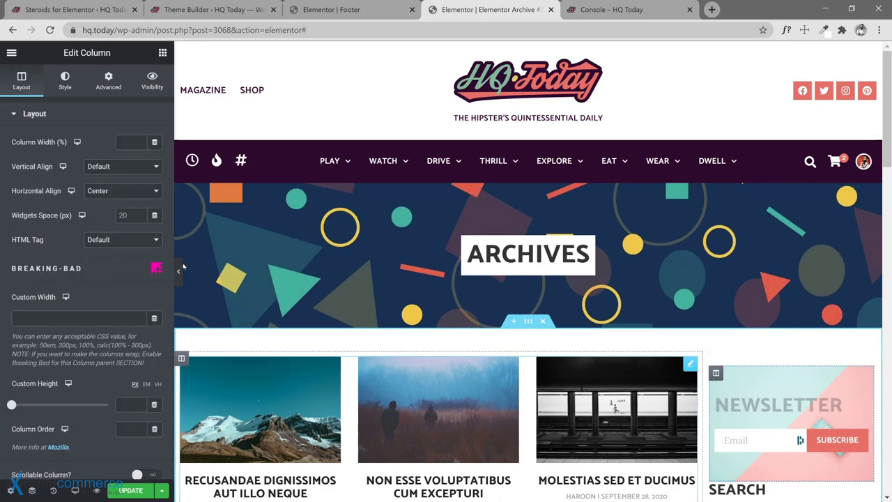
left_click(113, 191)
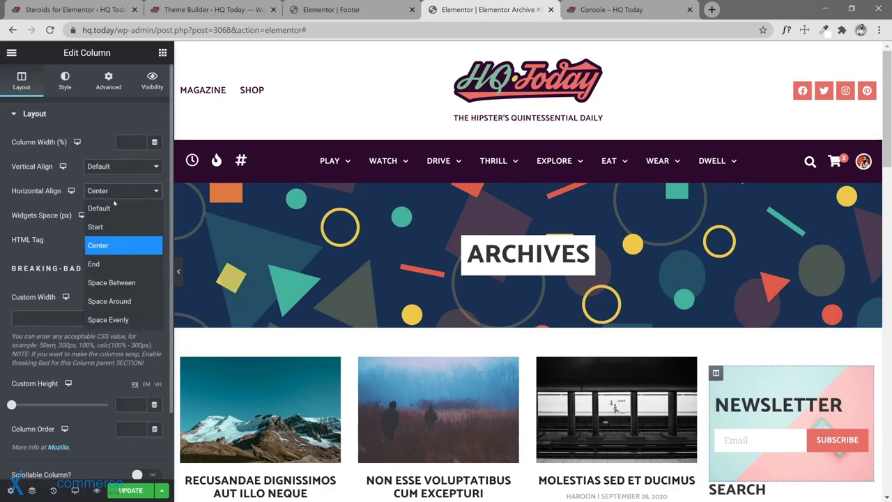
left_click(118, 172)
left_click(118, 173)
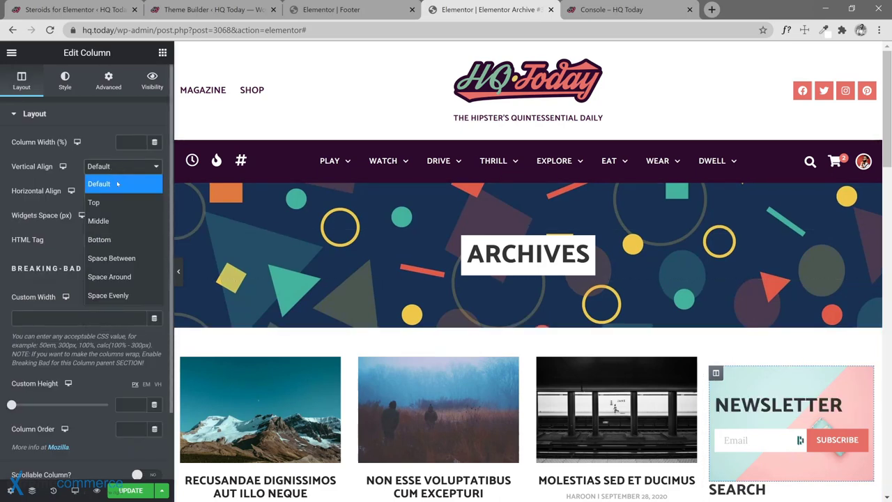
left_click(111, 183)
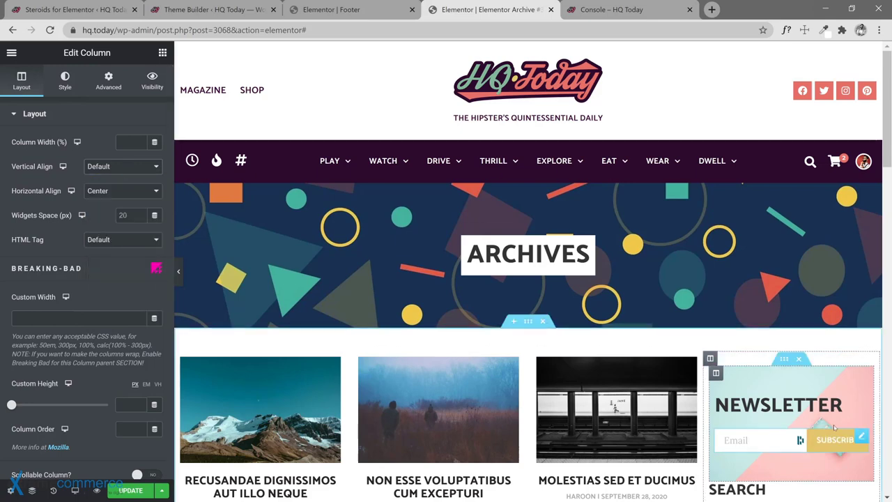
Step: Center the Newsletter heading and set its text color to the global color Blank (#FFFFFF)
left_click(861, 403)
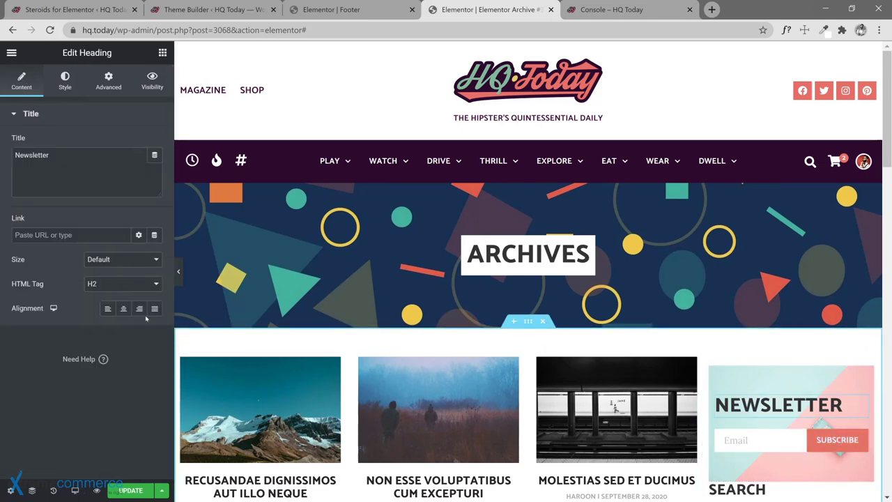
left_click(124, 308)
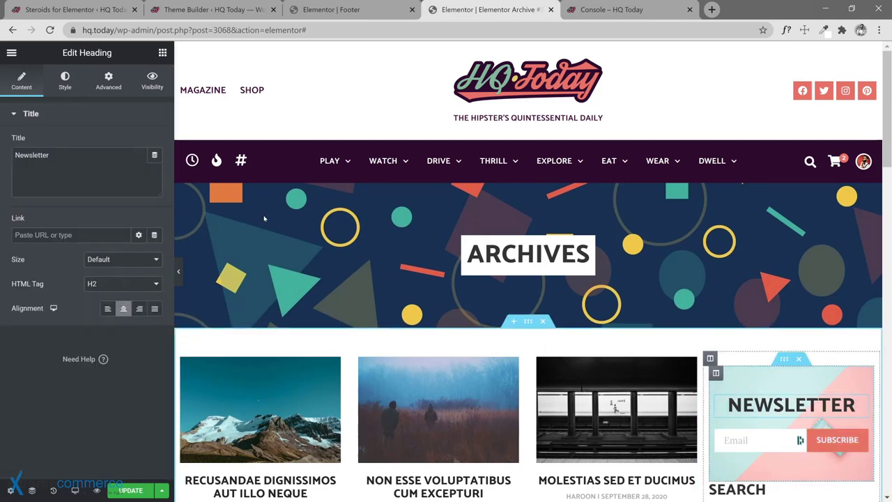
left_click(65, 80)
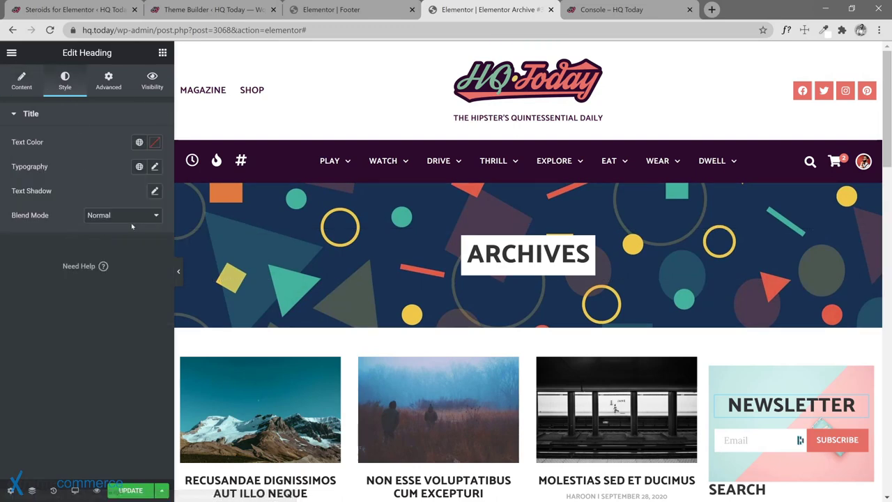
left_click(140, 143)
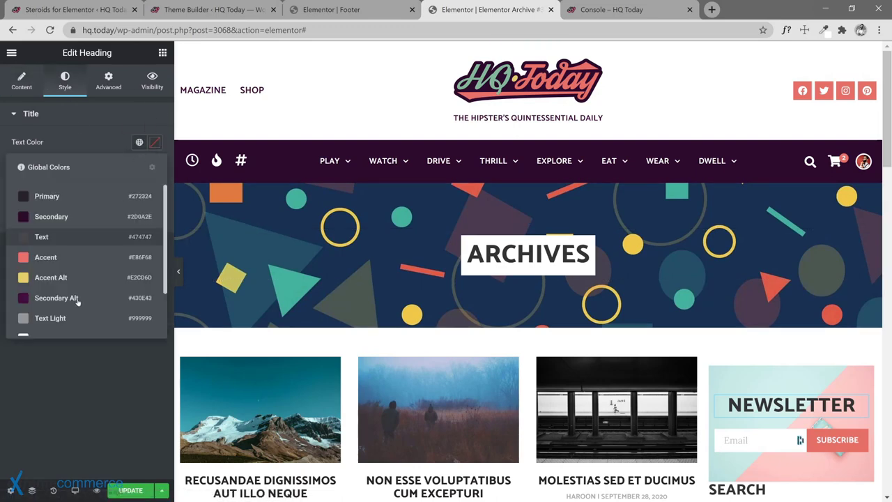
scroll(34, 317, "down", 2)
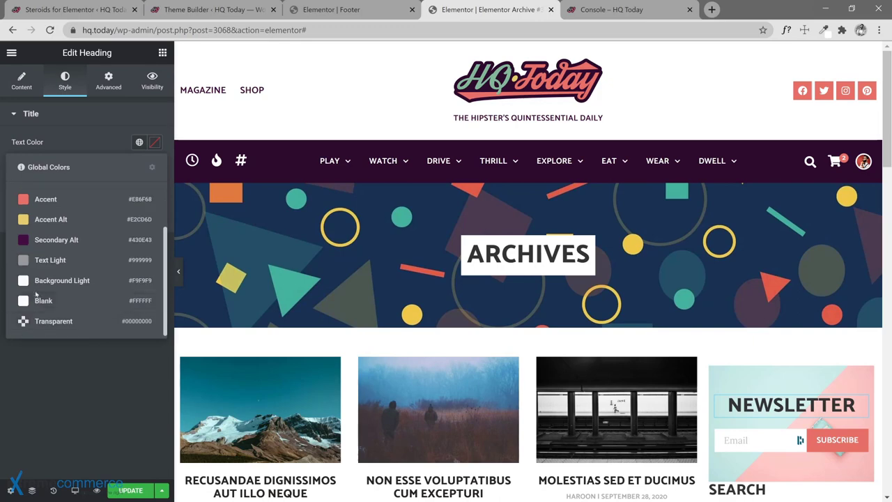
left_click(30, 301)
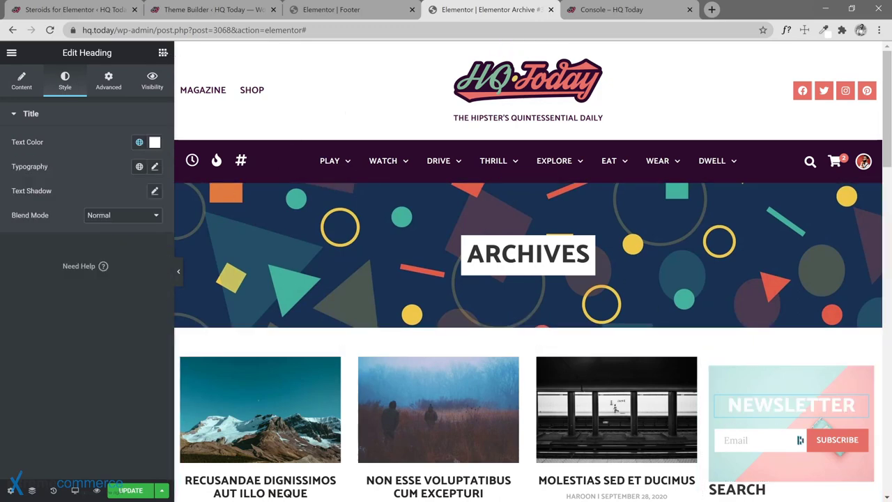
Step: Add a second Heading widget between the Newsletter heading and the form, with HTML tag span, trying p first
left_click(161, 53)
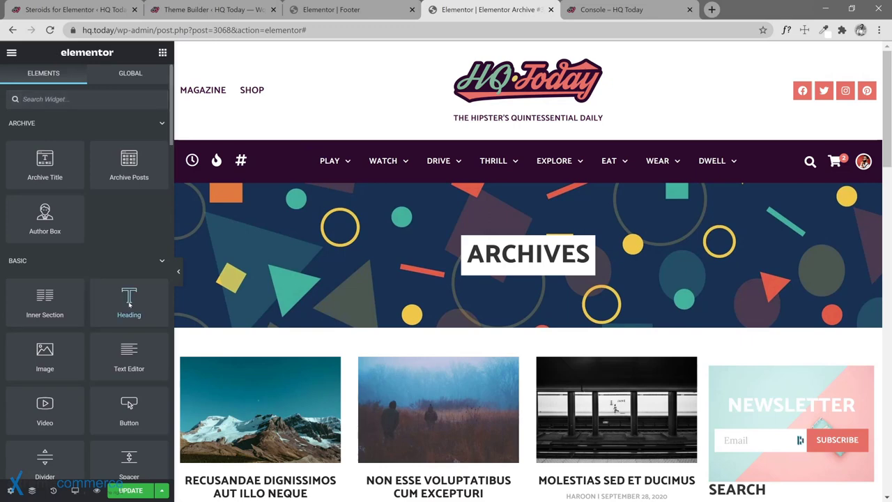
left_click_drag(127, 306, 770, 413)
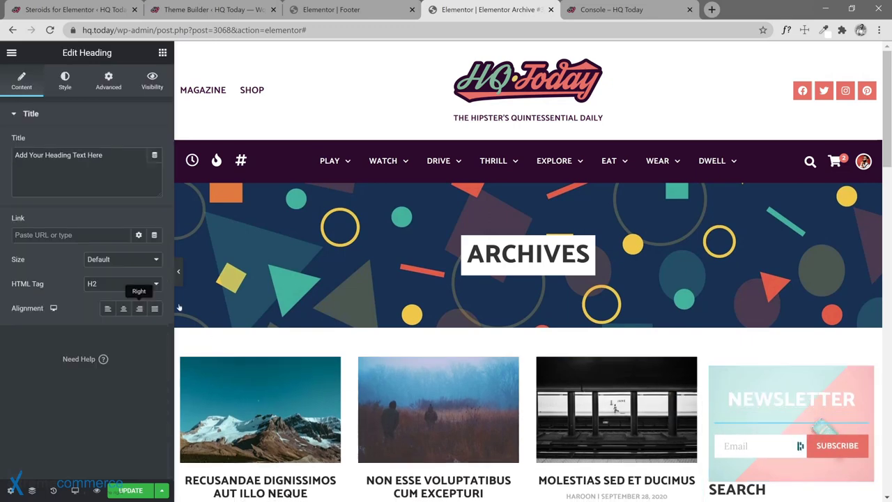
left_click(115, 289)
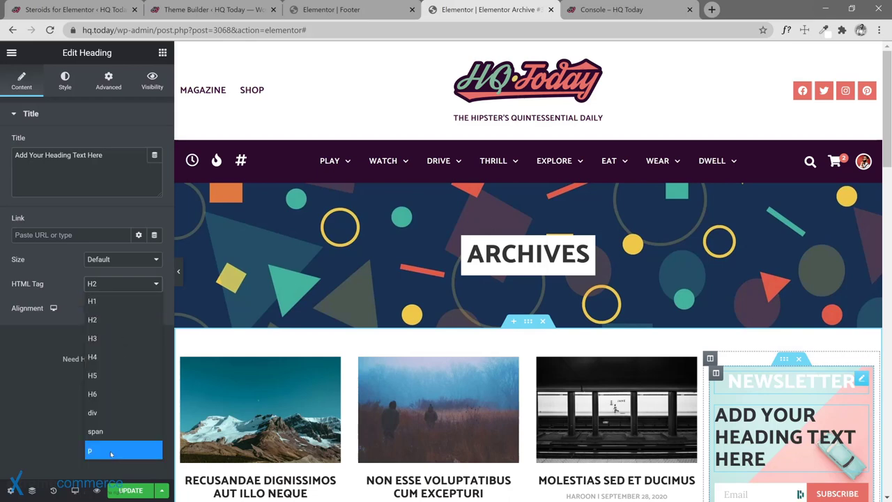
left_click(114, 450)
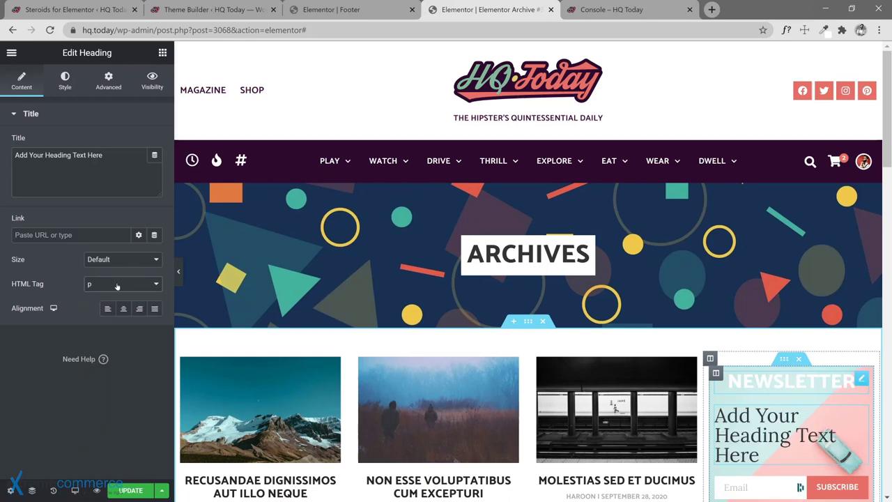
left_click(117, 286)
left_click(115, 431)
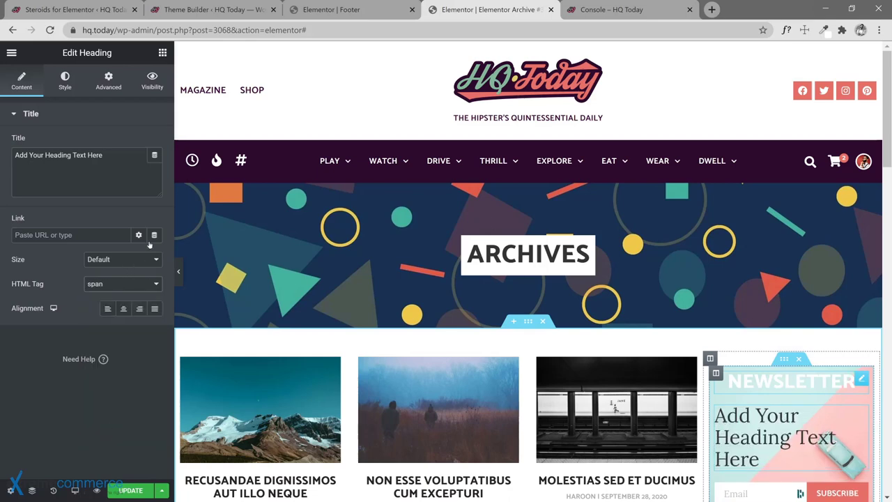
Step: Set the second heading's size to Medium, trying Small first, and center its alignment
left_click(113, 258)
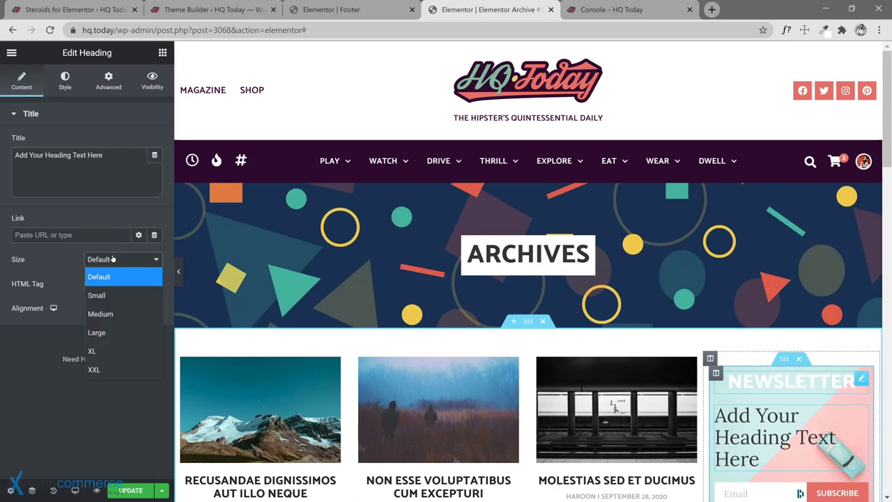
left_click(118, 295)
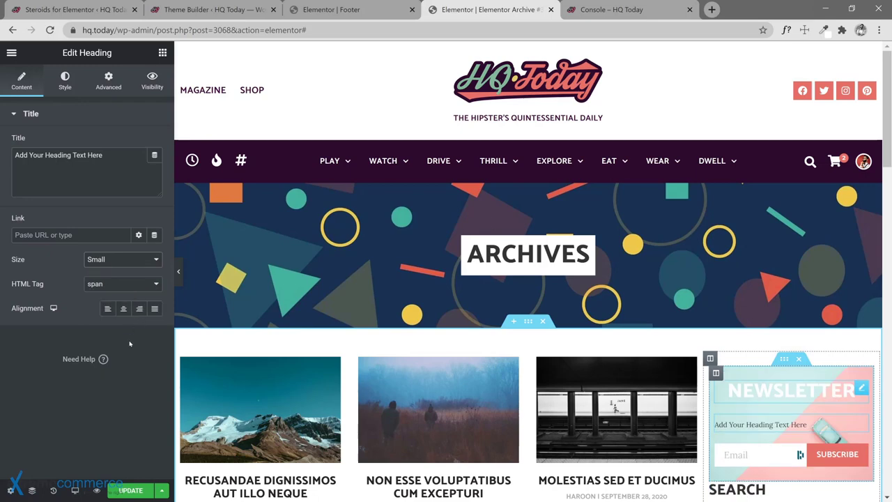
left_click(123, 285)
left_click(124, 286)
left_click(124, 264)
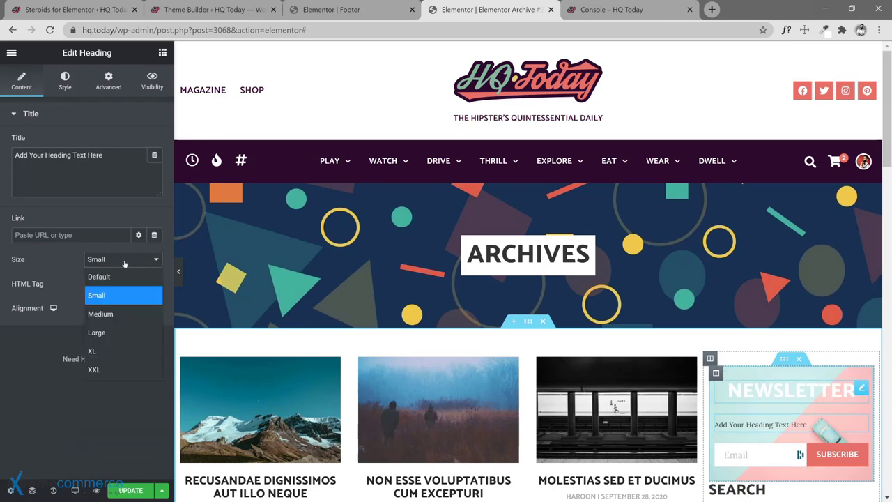
left_click(117, 314)
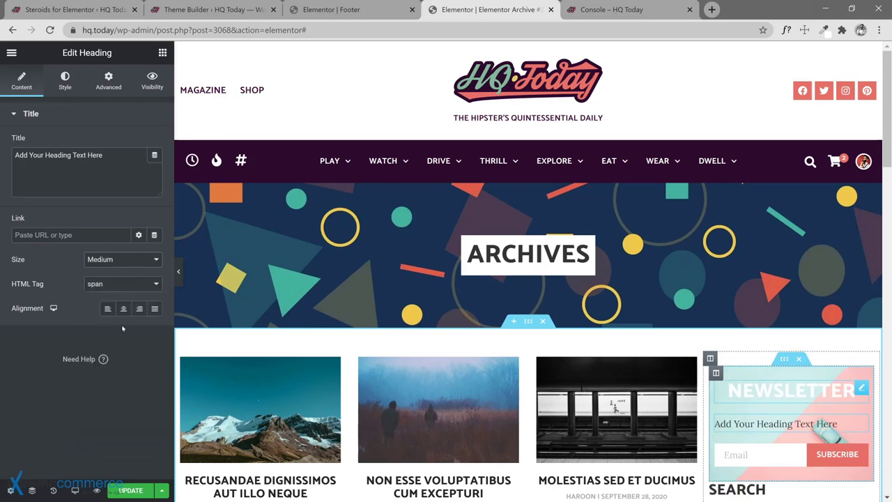
left_click(124, 313)
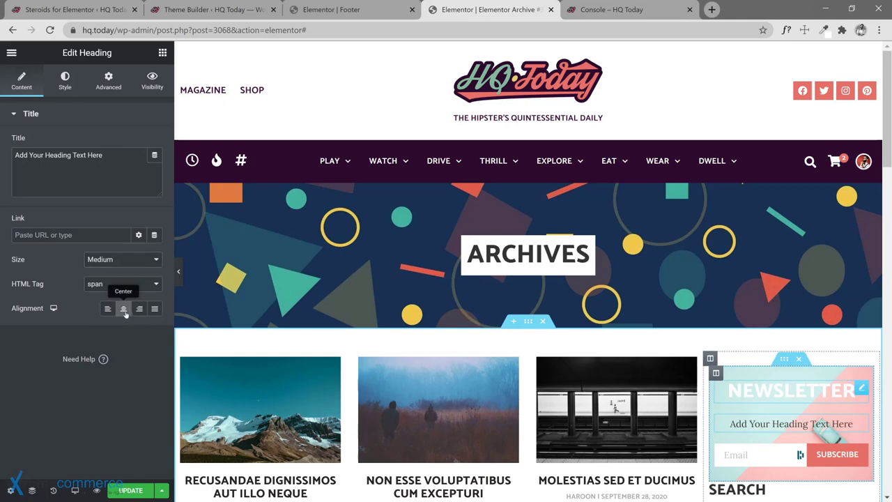
Step: Set the text color of the second heading in the newsletter box to the global color Blank (#FFFFFF)
left_click(66, 83)
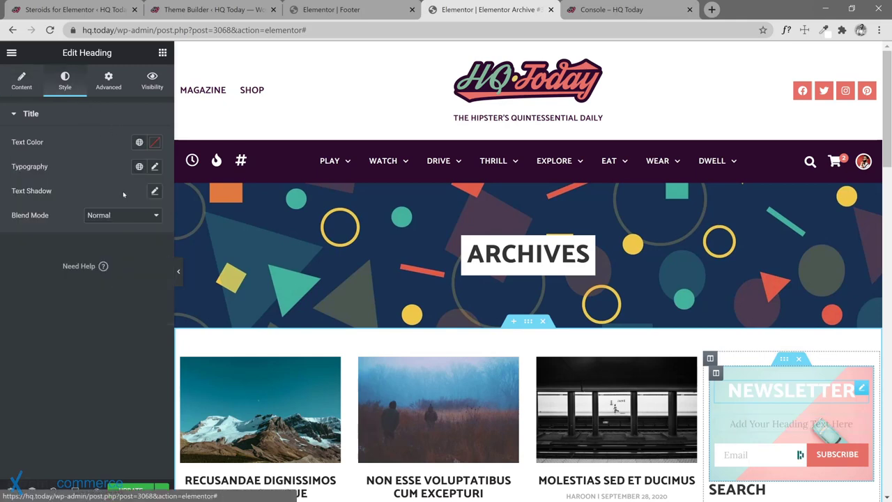
left_click(140, 143)
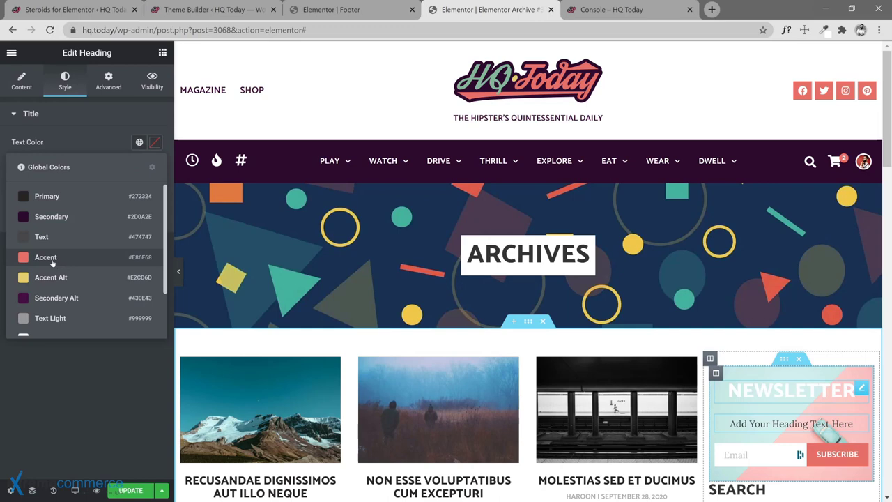
scroll(40, 314, "down", 2)
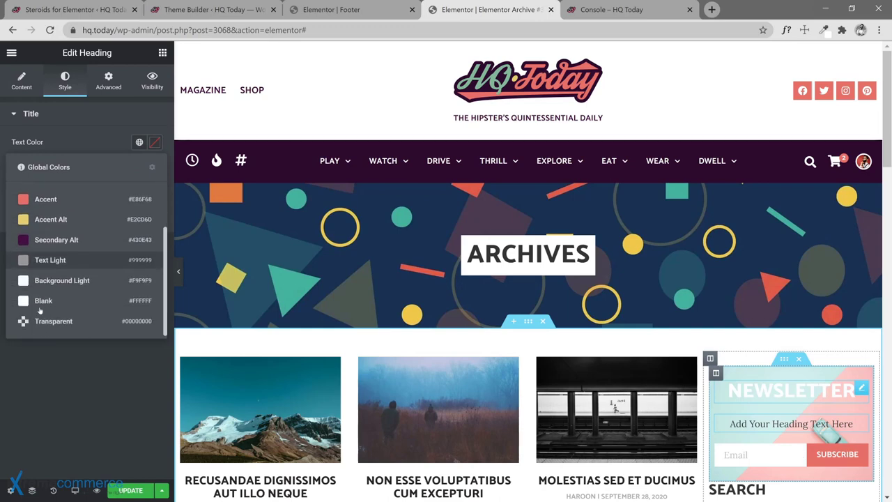
left_click(40, 303)
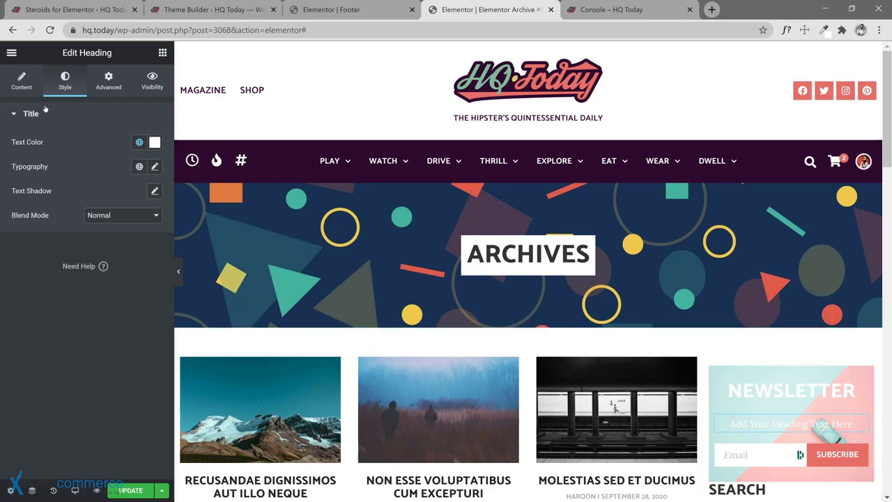
Step: Change the second heading's title to "Receive the latest & greatest in your mailbox!" and update the template
left_click(27, 85)
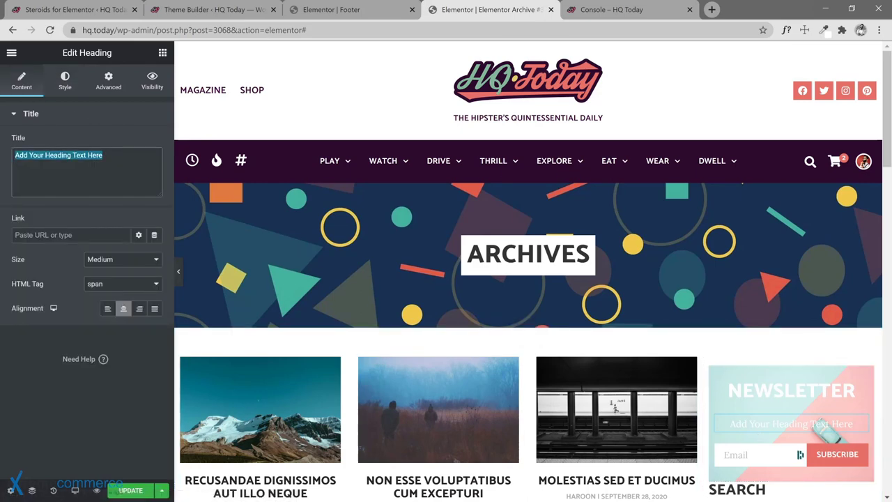
type("SD")
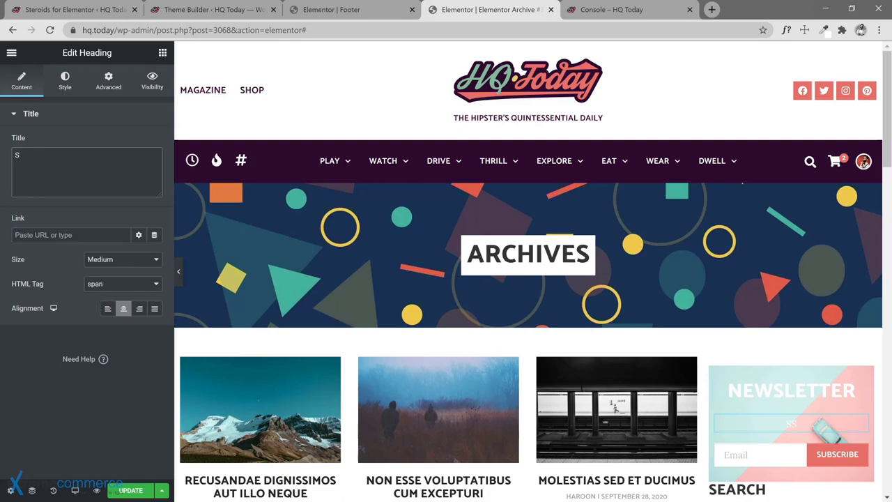
key("BackSpace")
type("Receive the latest &*")
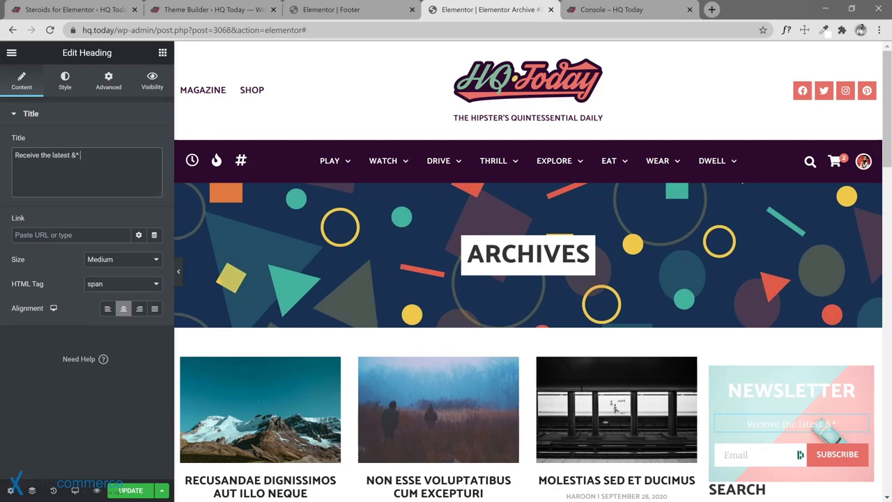
key("BackSpace")
type(" greatest in your mailbox!")
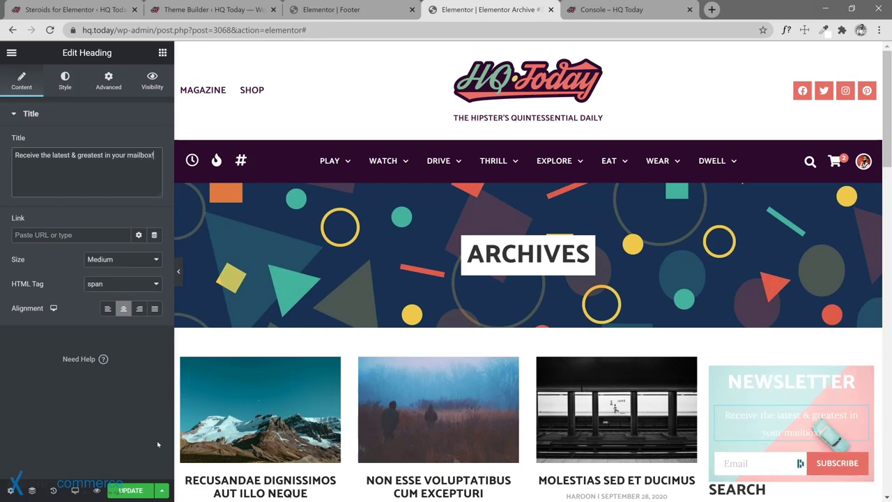
left_click(132, 490)
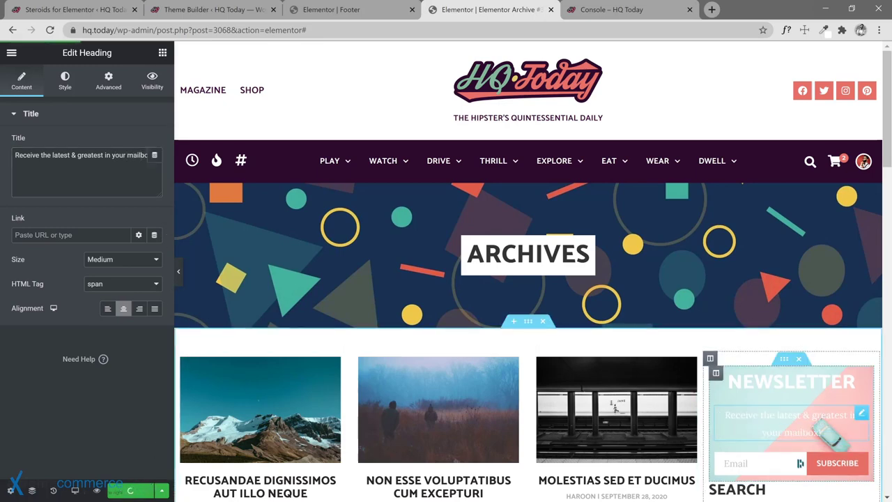
Step: Unlink the newsletter inner section's margins, set top to 0 and bottom to 30 px, trying 20 first, and save
scroll(530, 314, "down", 1)
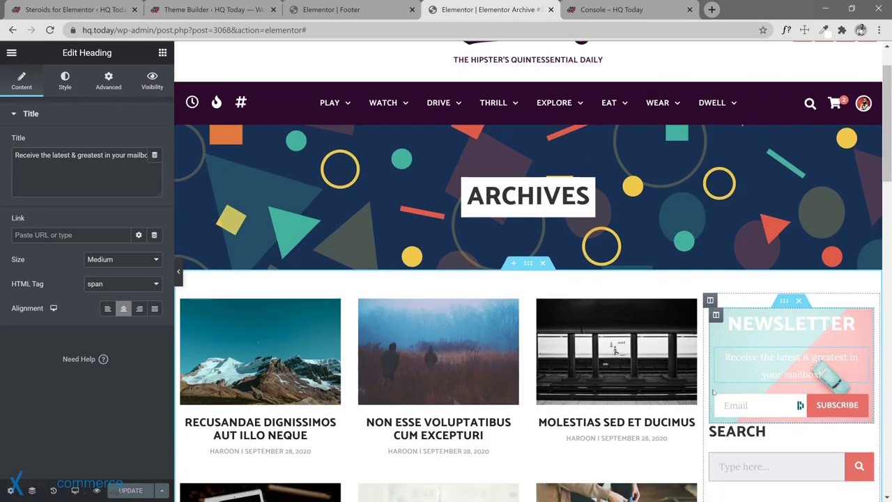
left_click(784, 301)
left_click(108, 81)
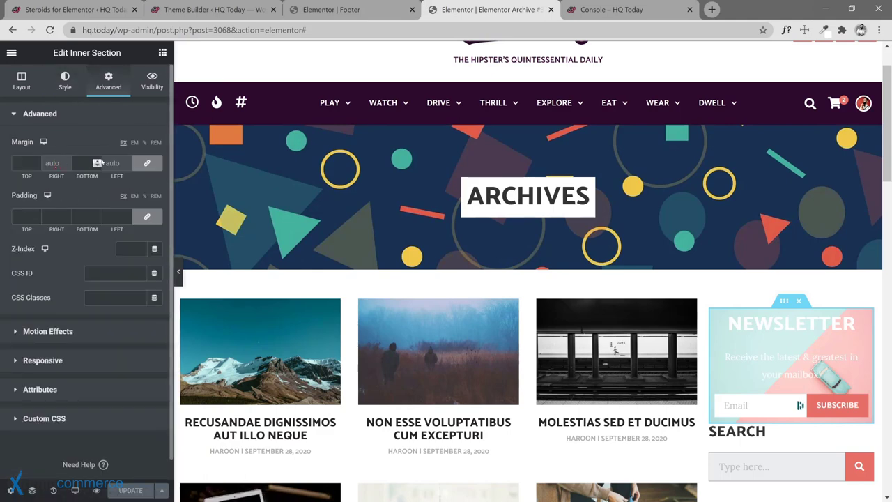
left_click(134, 165)
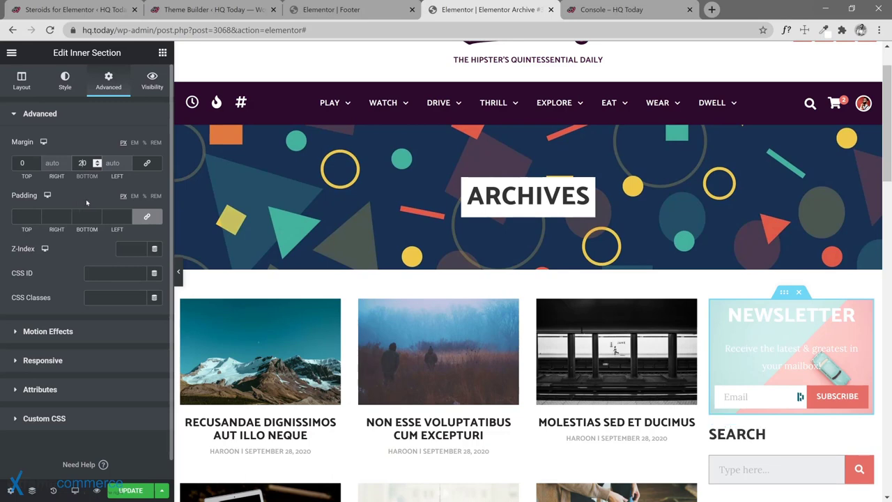
type("3")
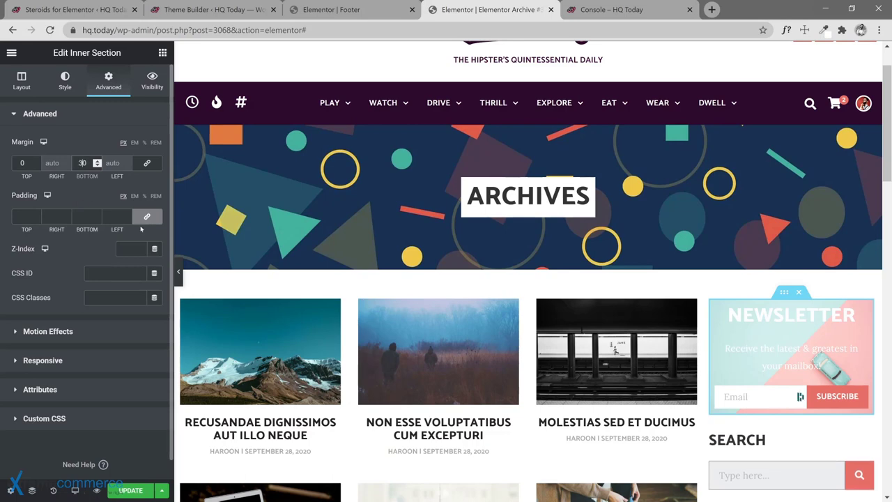
scroll(848, 431, "down", 3)
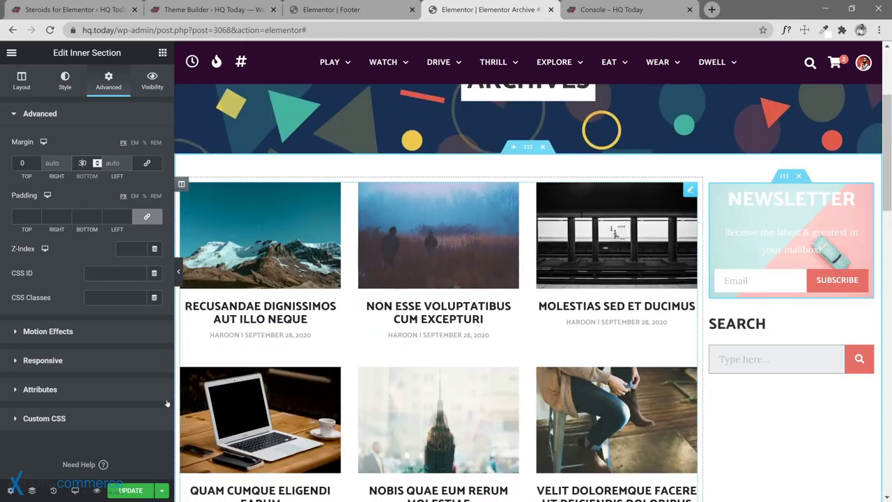
key("ctrl+s")
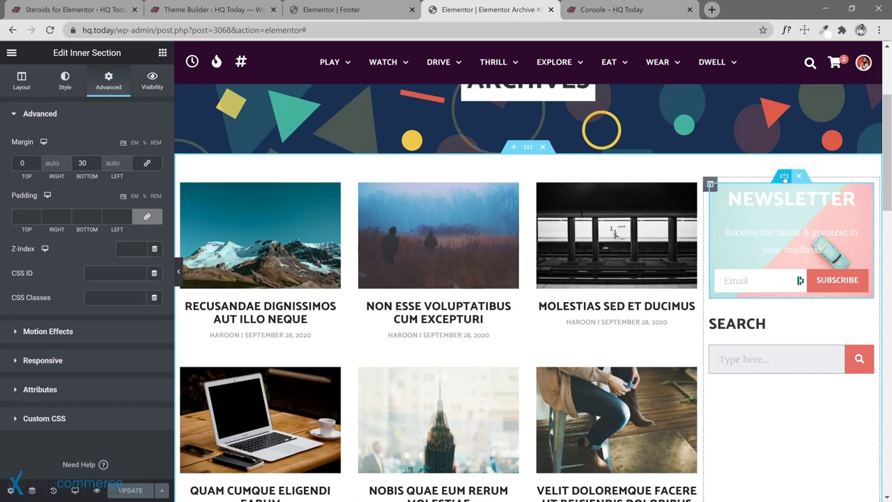
Step: Set the newsletter inner section's padding to 20 px on all sides, trying 30 and 15 px as alternatives
left_click(22, 216)
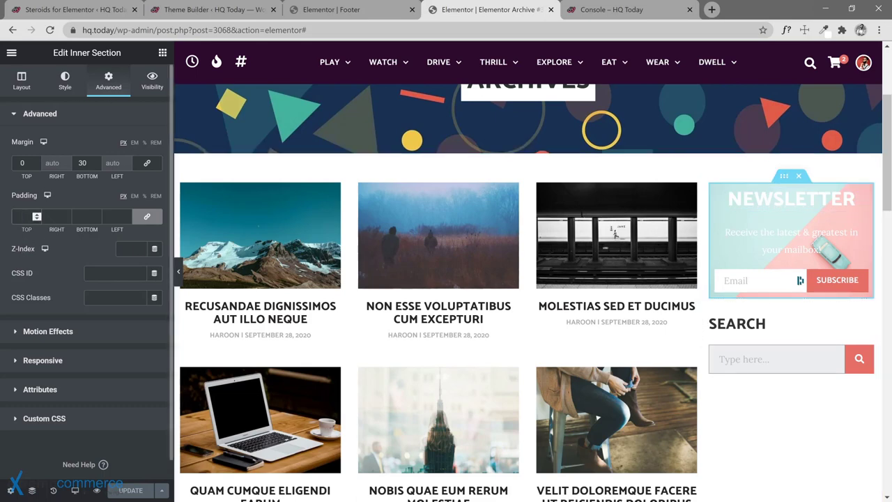
type("20")
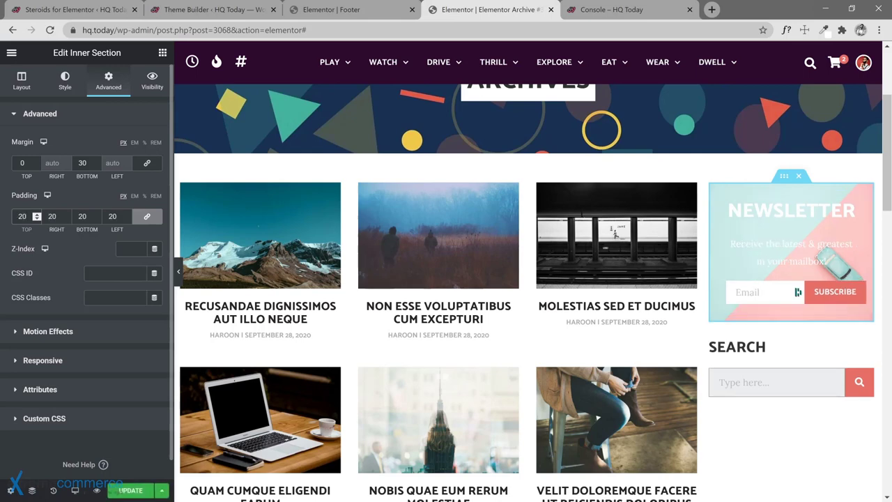
type("30")
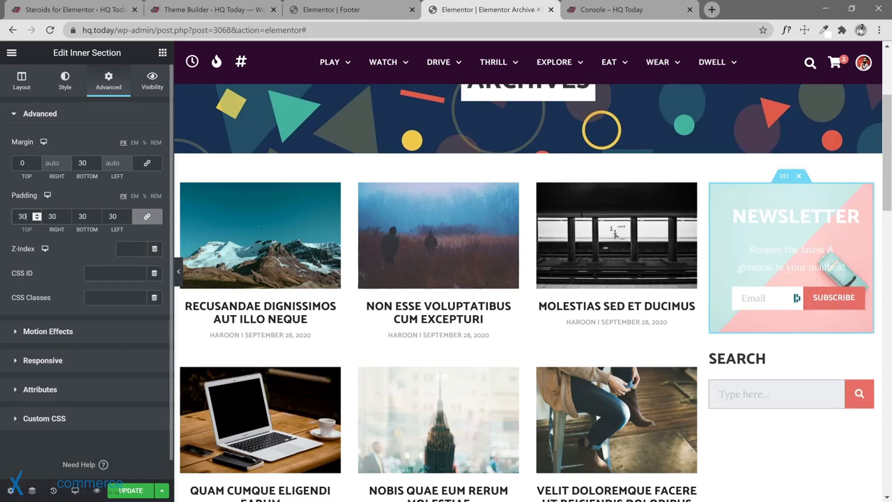
key("BackSpace")
key("BackSpace")
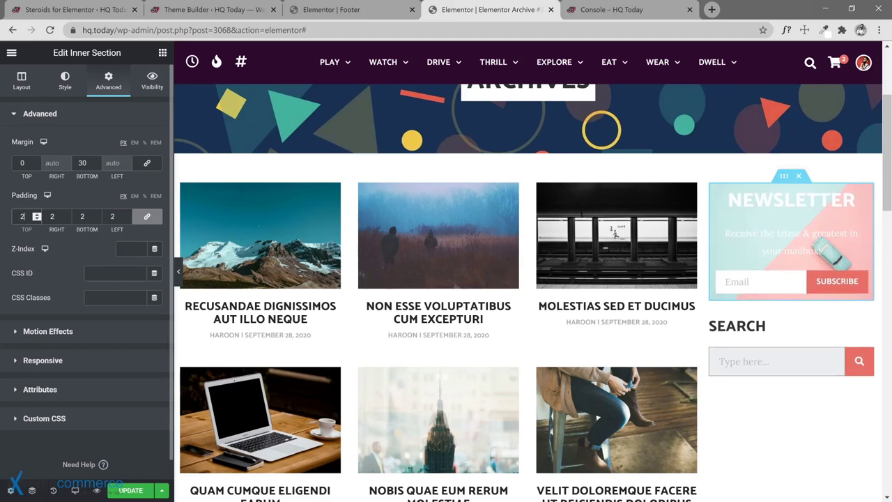
type("20")
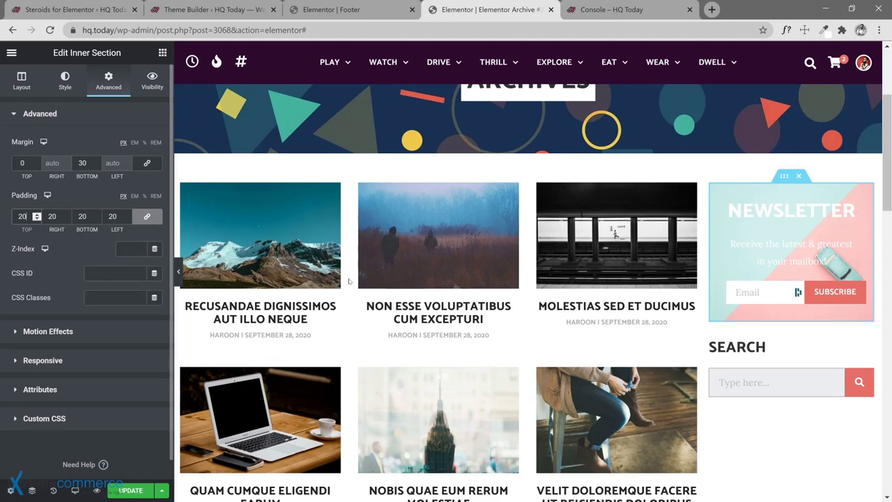
key("BackSpace")
key("BackSpace")
type("15")
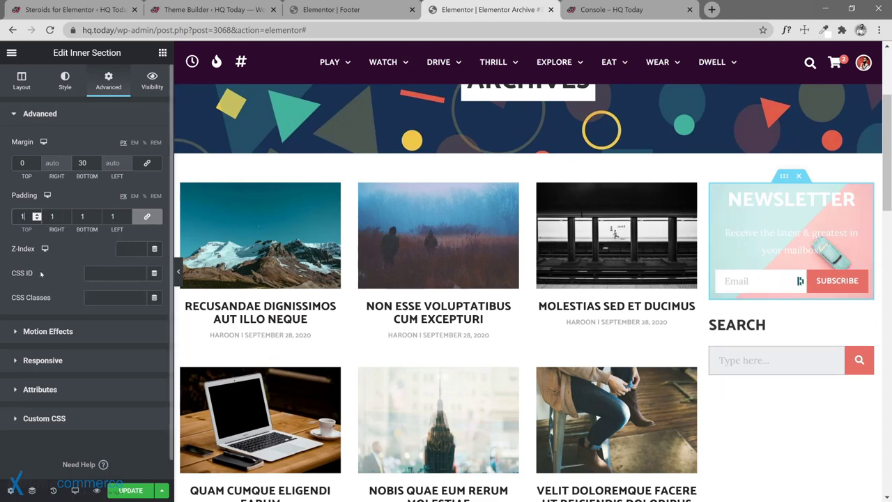
key("BackSpace")
key("BackSpace")
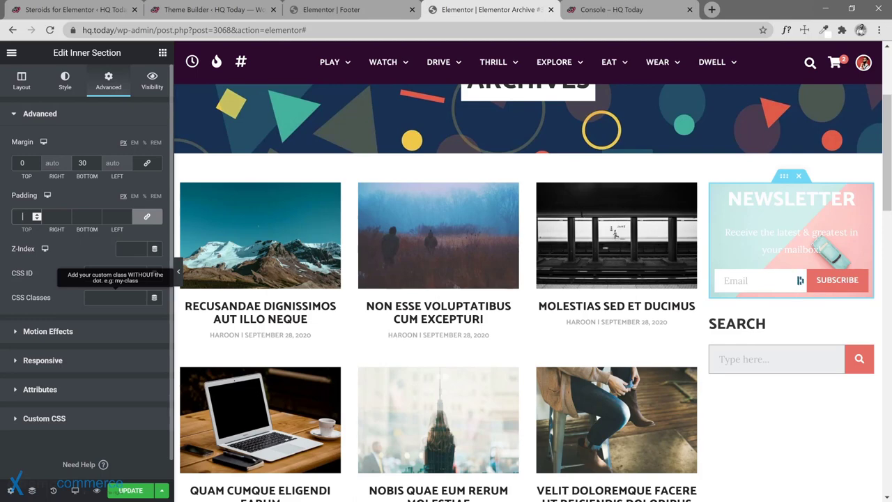
type("15")
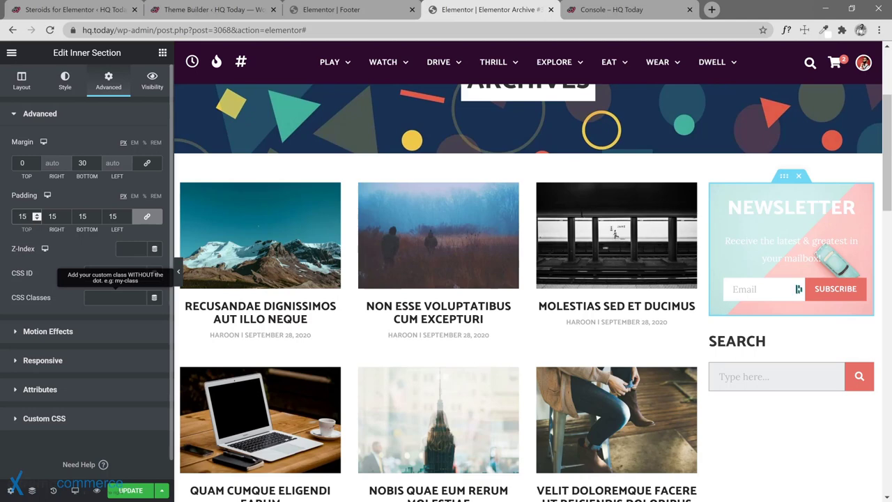
key("BackSpace")
key("BackSpace")
type("20")
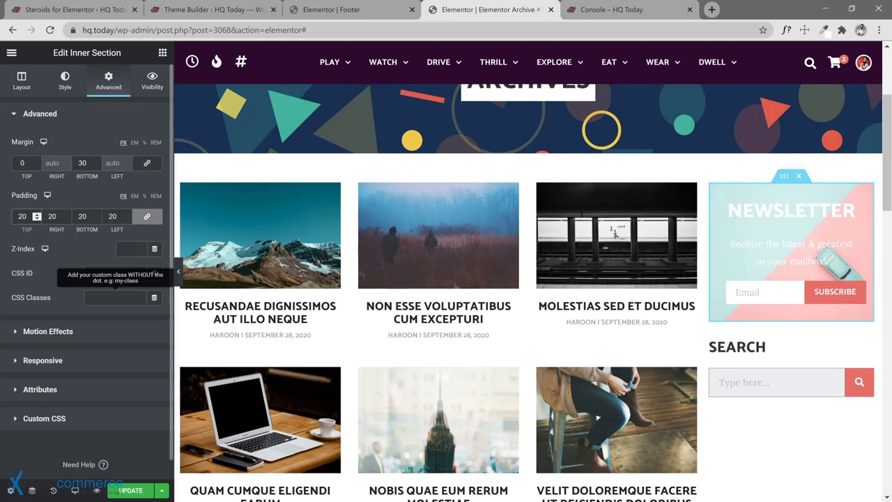
Step: Try "Go!" and "Go" as the newsletter form's submit button text, and restore it to "Subscribe"
left_click(850, 289)
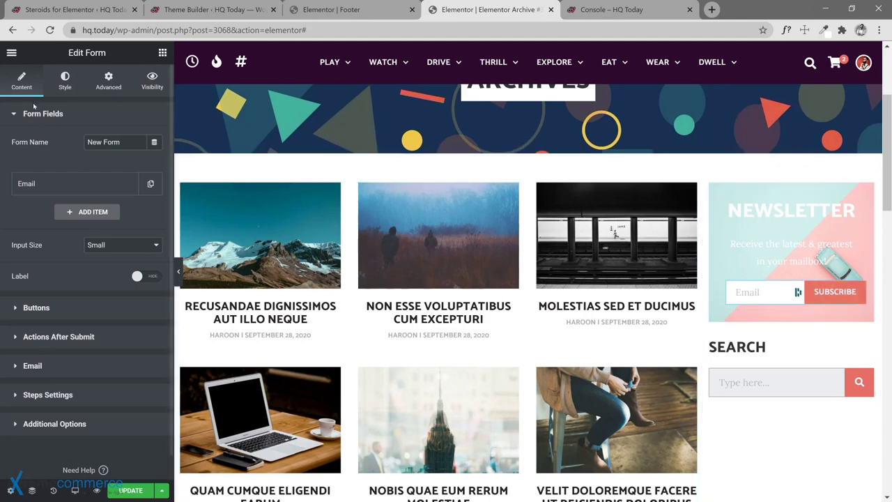
left_click(83, 312)
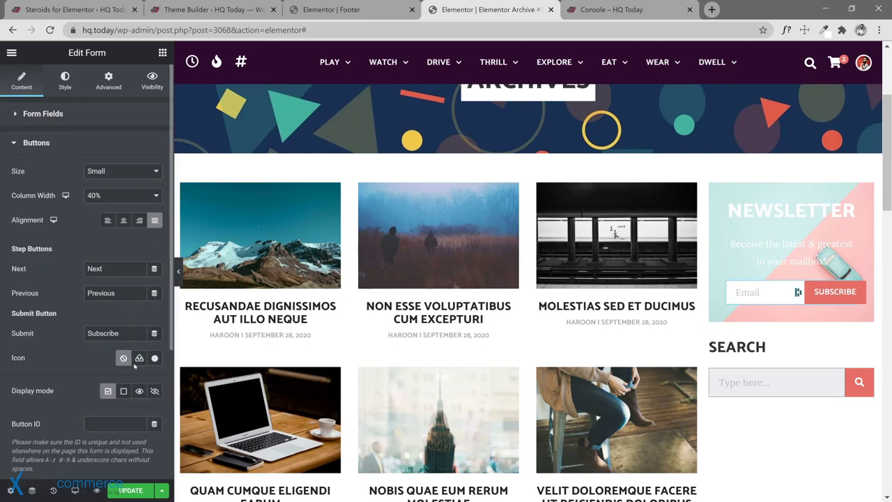
double_click(115, 333)
type("Go!")
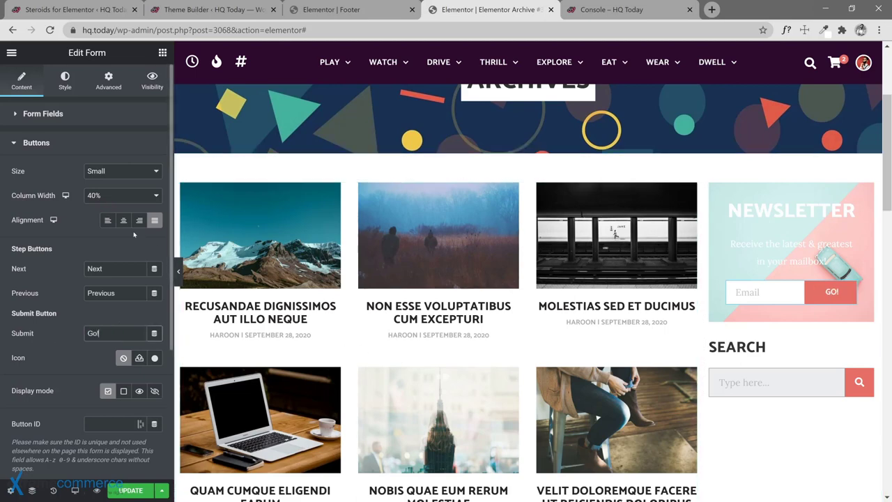
key("BackSpace")
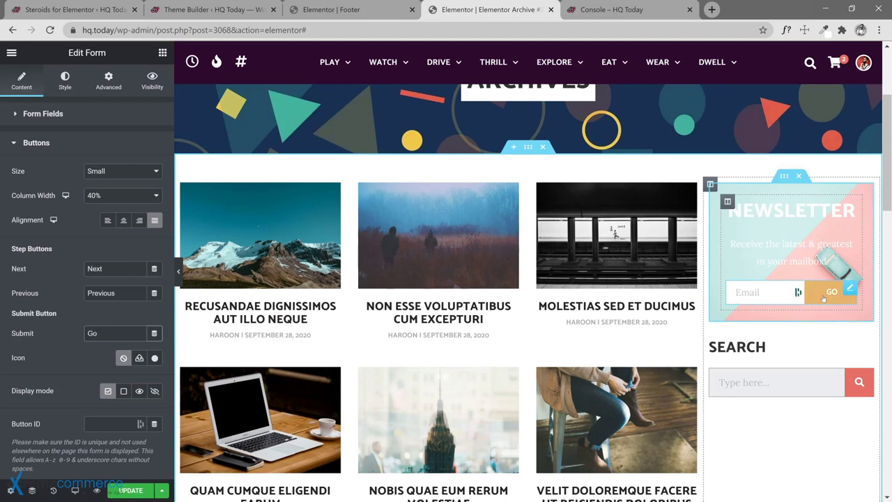
double_click(91, 333)
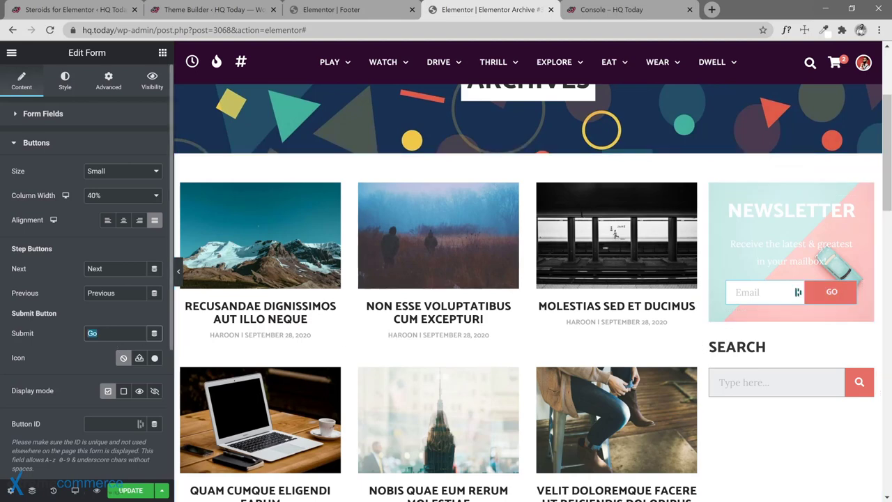
type("Subscribe")
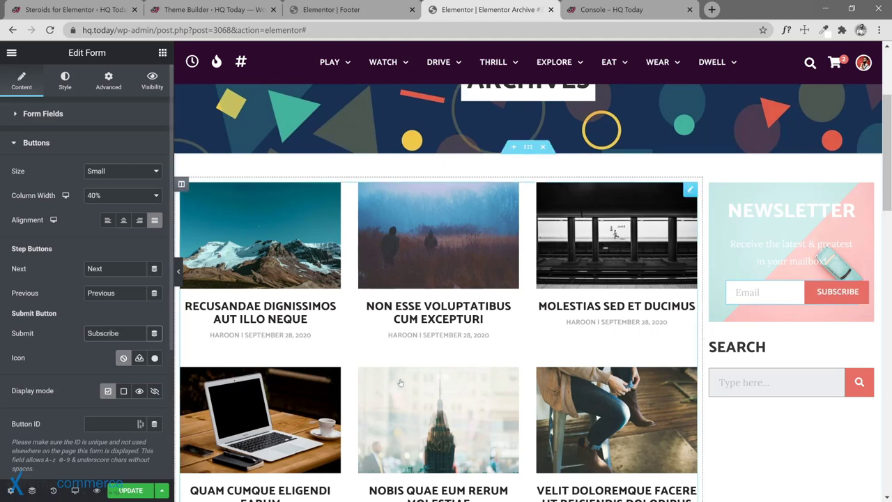
Step: Try 33%, 25% and 50% as the newsletter form button's column width, and return it to 40%
left_click(105, 196)
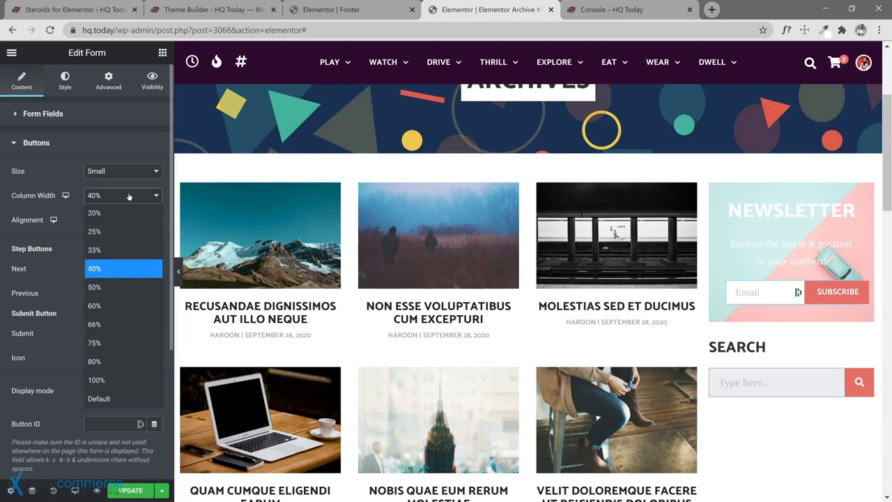
left_click(112, 251)
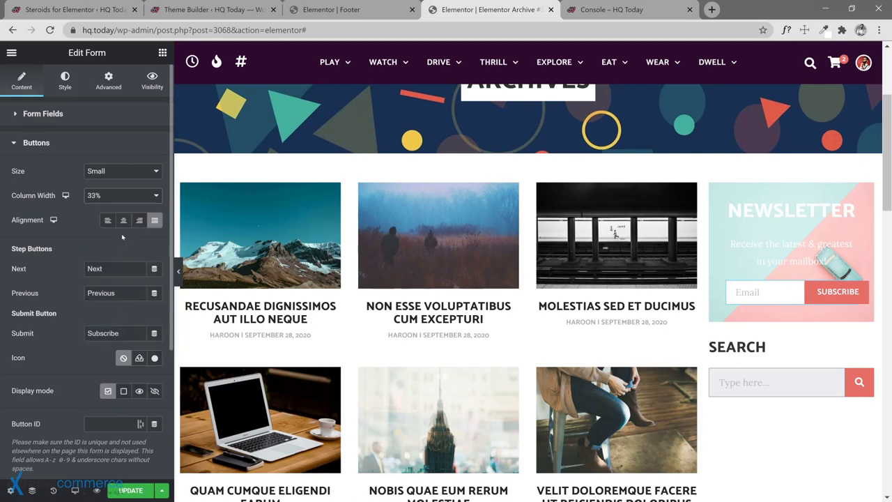
left_click(119, 197)
left_click(115, 232)
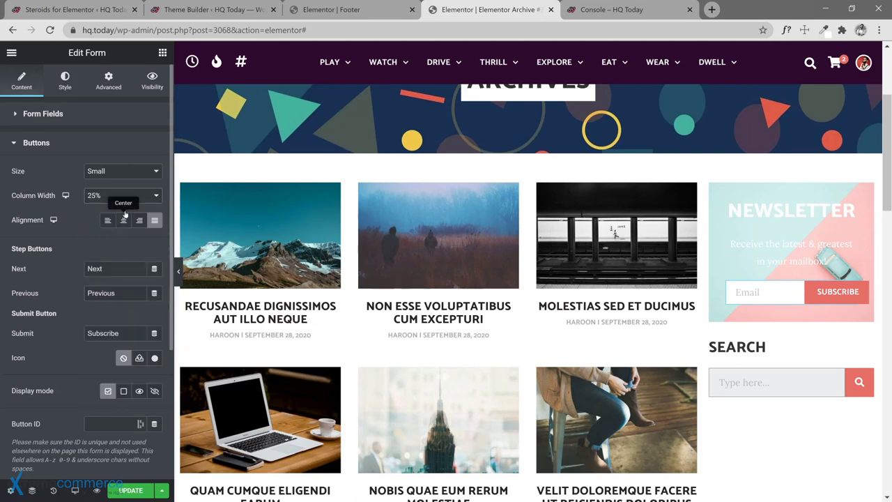
left_click(122, 200)
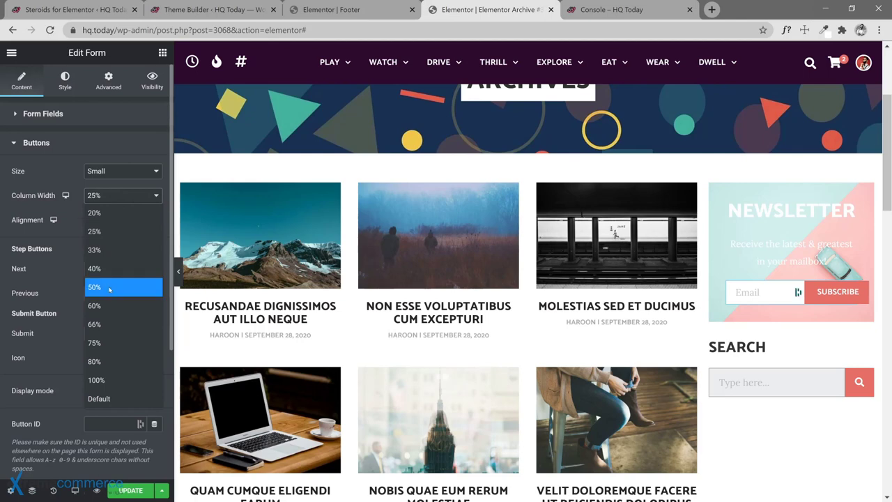
left_click(110, 287)
left_click(126, 200)
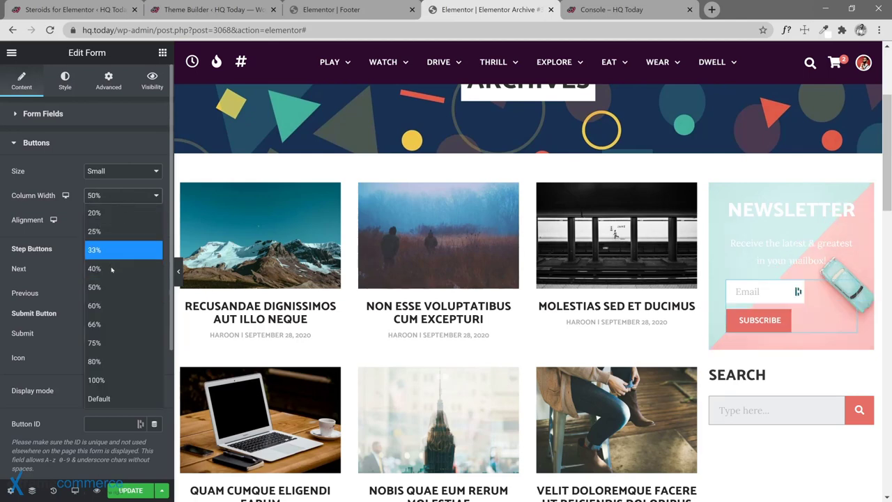
left_click(112, 269)
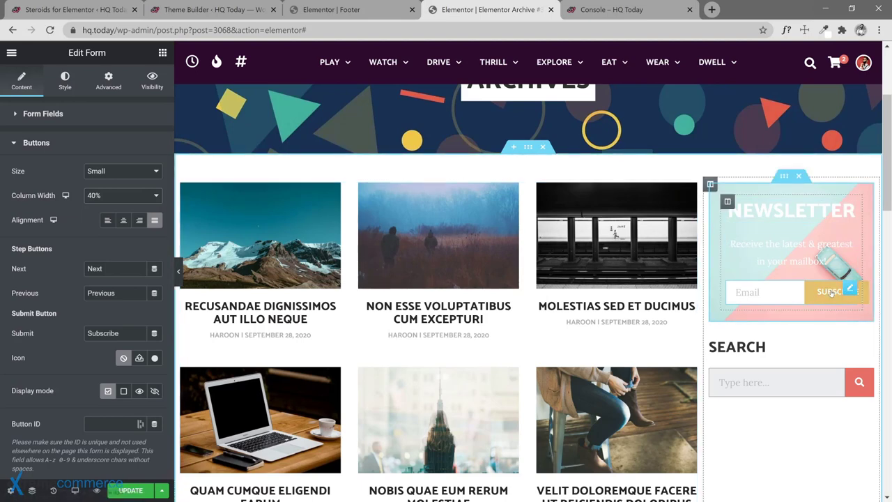
Step: Set the column widths of the newsletter form's submit button and Email field to 100%
left_click(122, 196)
left_click(108, 381)
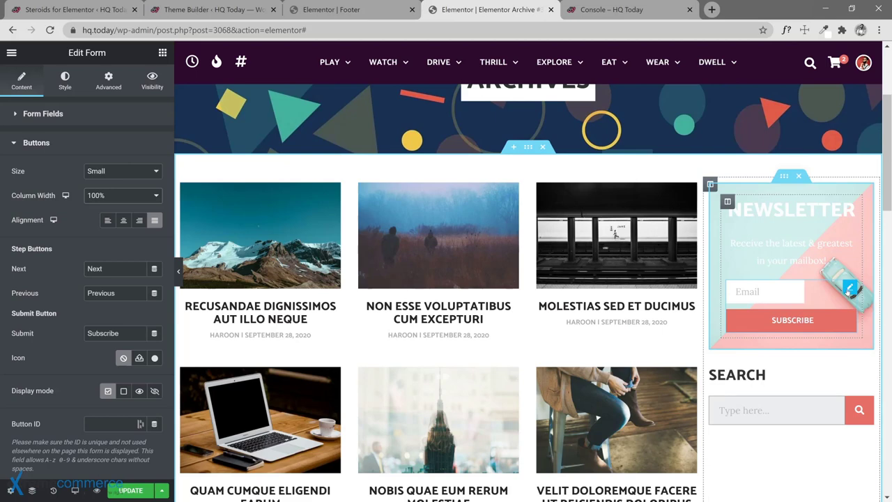
left_click(709, 288)
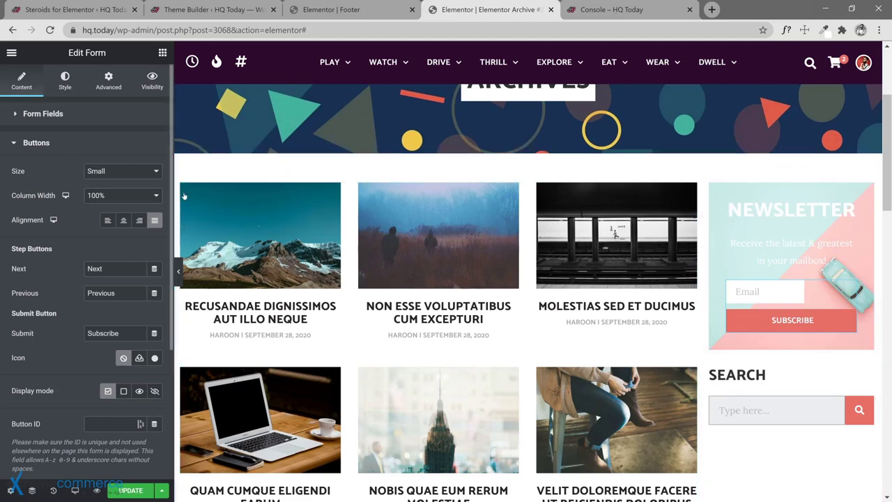
left_click(99, 186)
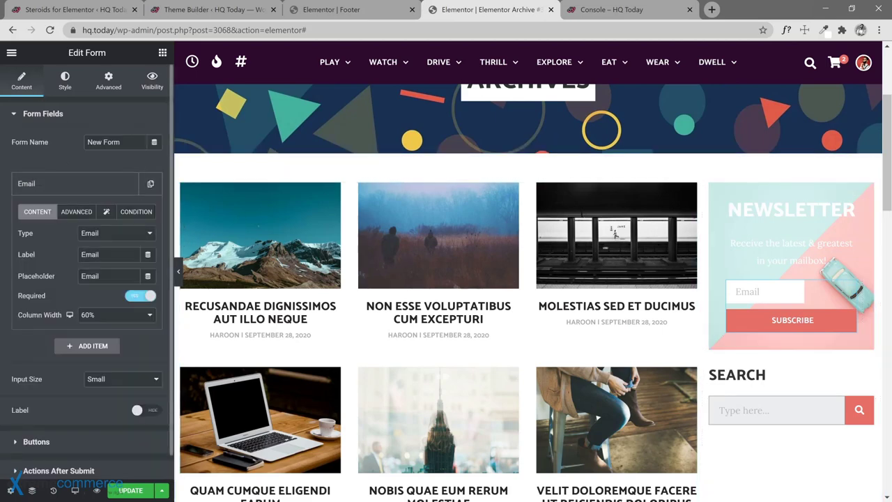
left_click(108, 314)
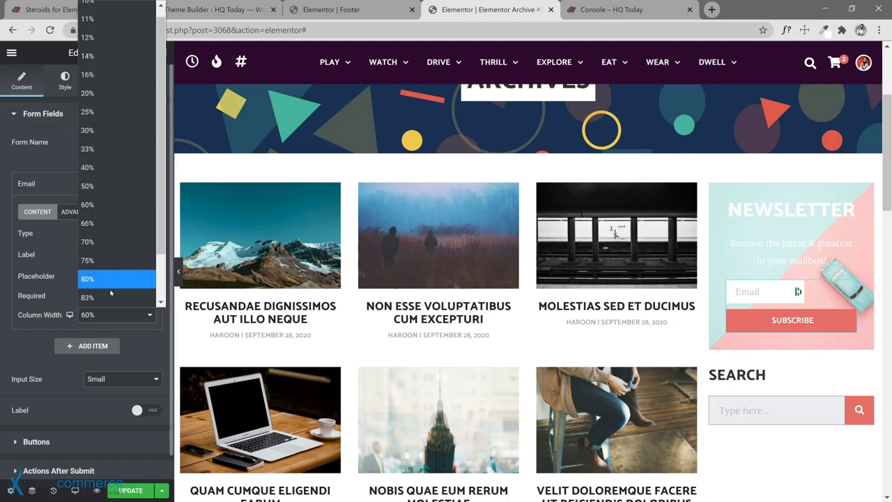
left_click(103, 278)
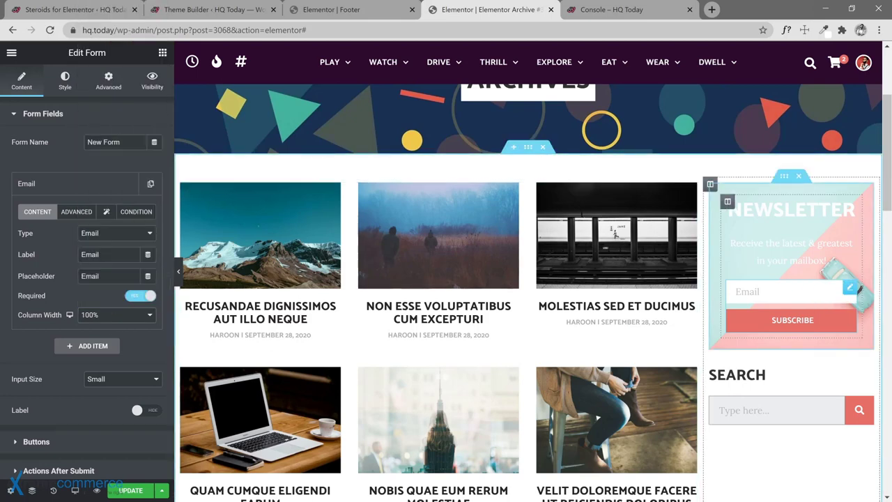
Step: Try 30 px padding on all sides of the newsletter inner section, restore it to 20 px, and update the template
left_click(728, 202)
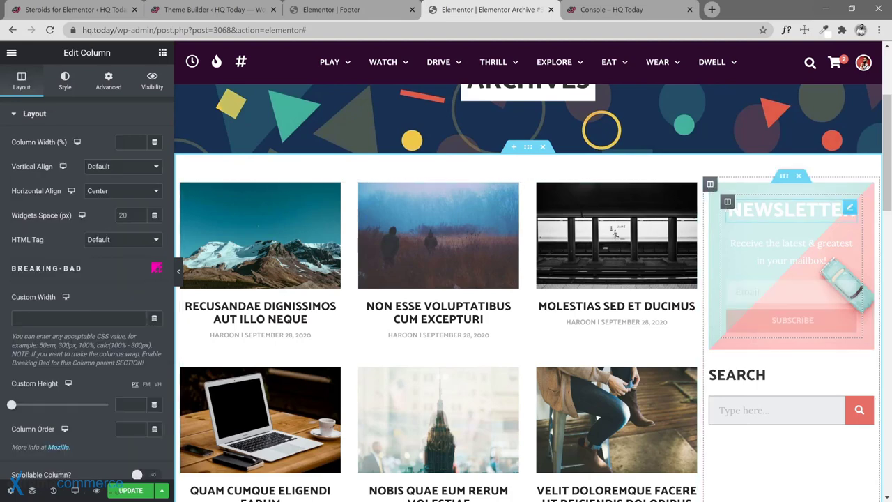
left_click(710, 184)
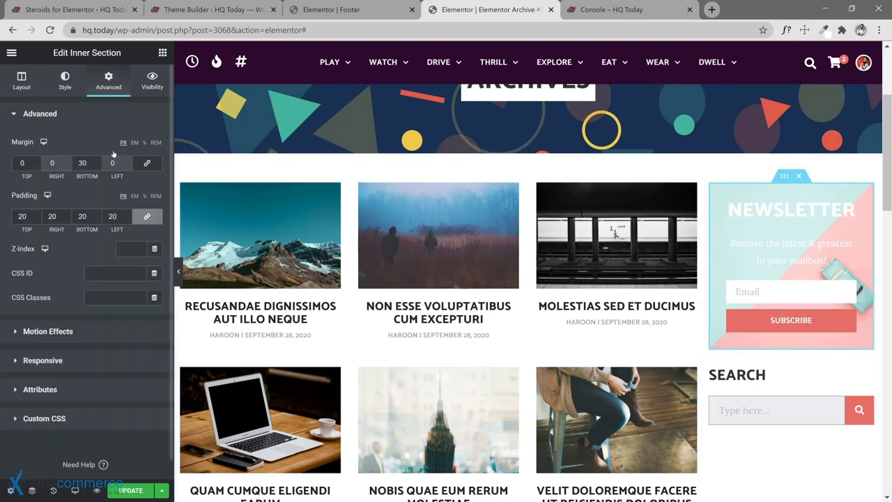
left_click(21, 216)
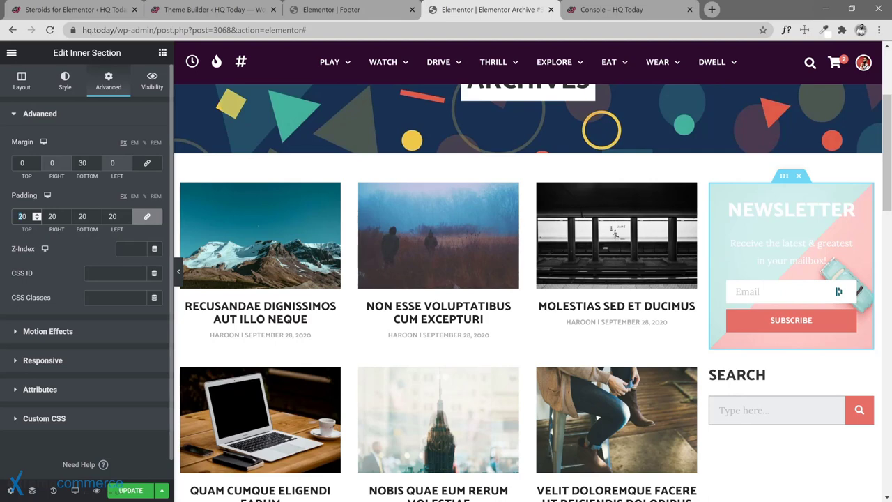
type("30")
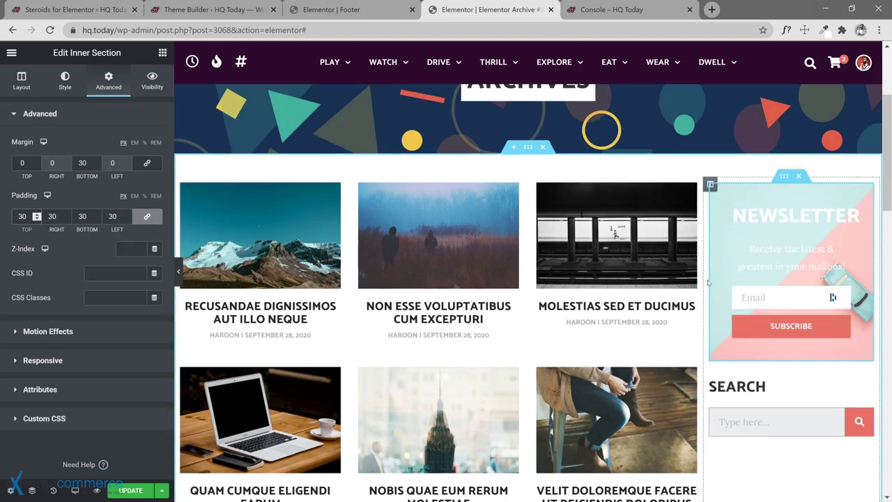
key("BackSpace")
key("BackSpace")
type("02")
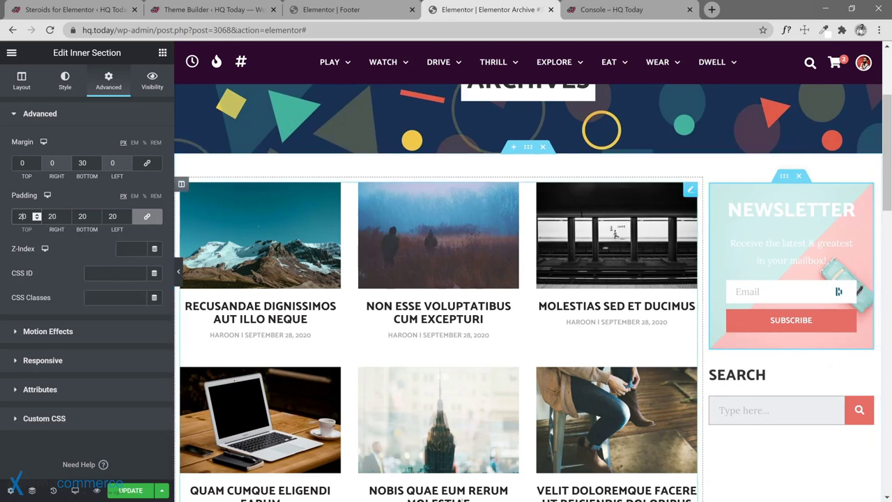
left_click(133, 489)
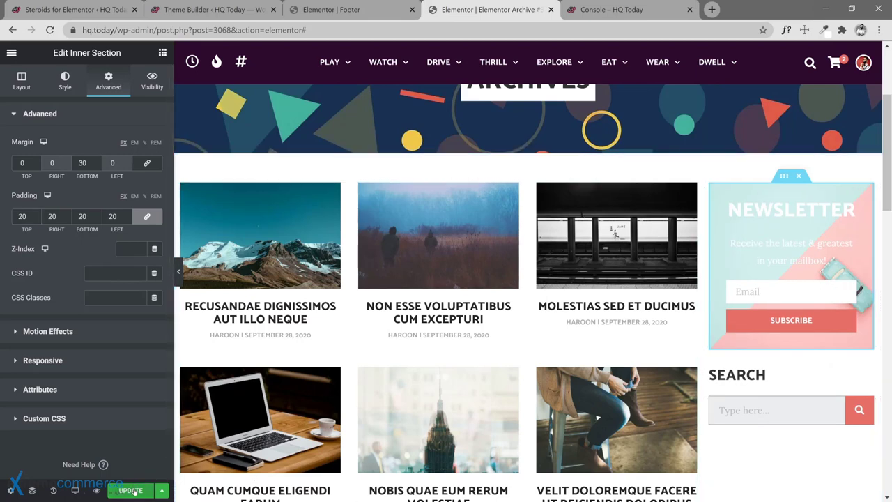
Step: Find the Posts widget and add it below the search form in the sidebar
scroll(783, 365, "down", 2)
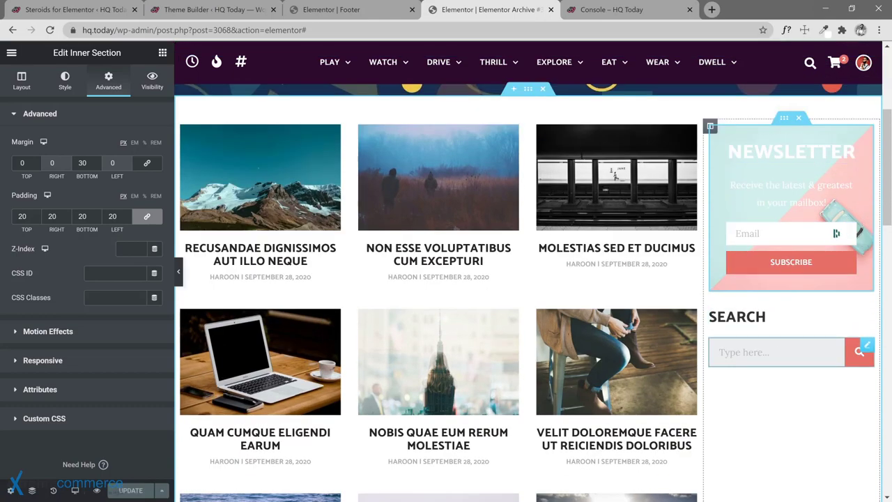
scroll(771, 334, "down", 2)
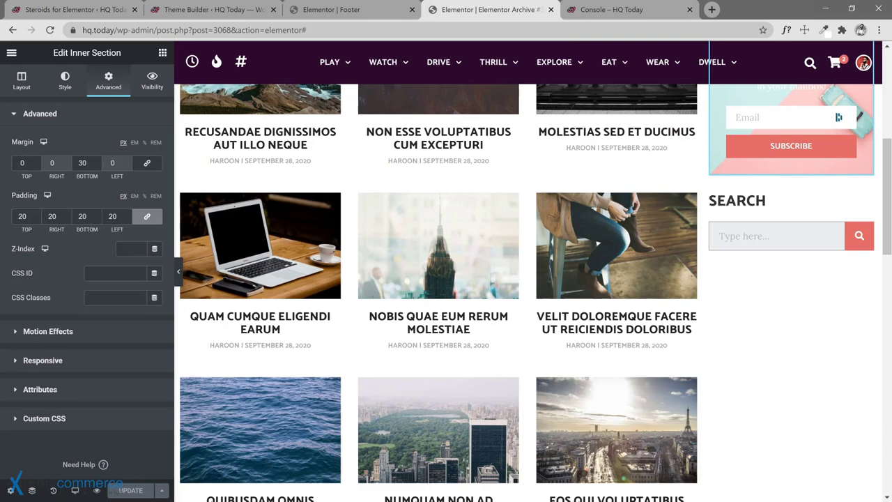
left_click(161, 53)
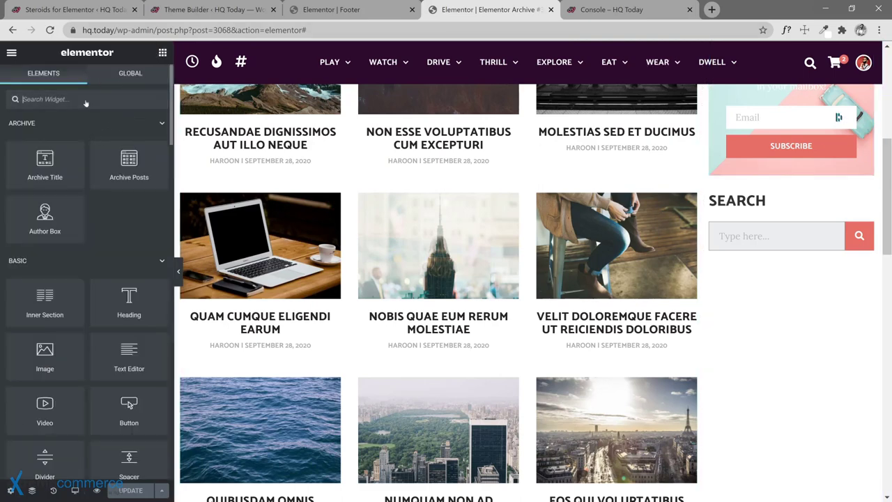
type("posts")
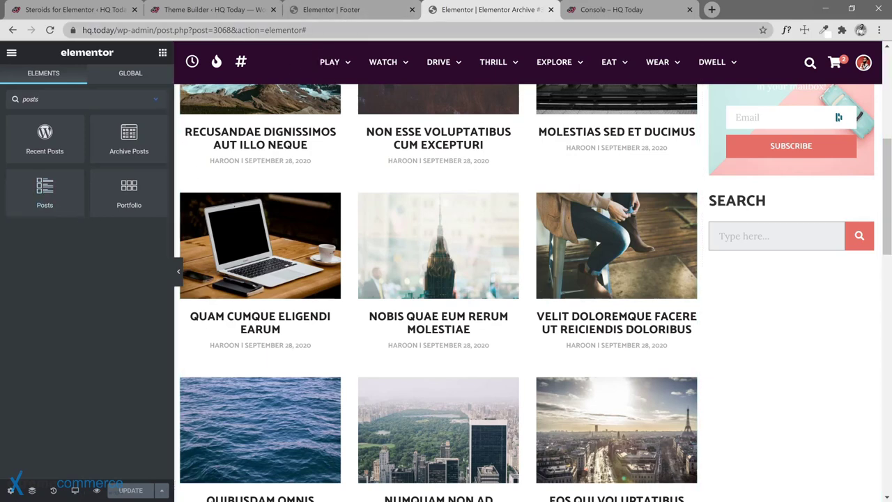
left_click_drag(45, 192, 769, 255)
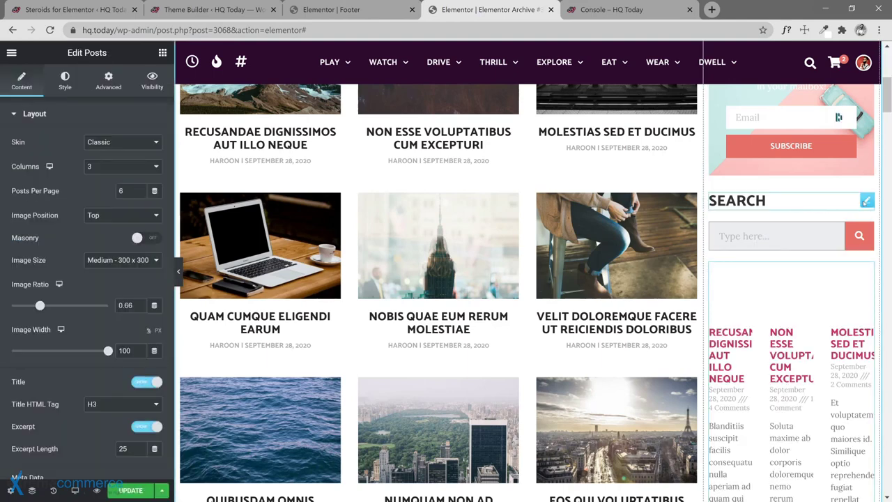
Step: Duplicate the sidebar's Search heading, place the copy directly above the Posts widget, and retitle it "Latest Posts"
right_click(818, 203)
left_click(829, 236)
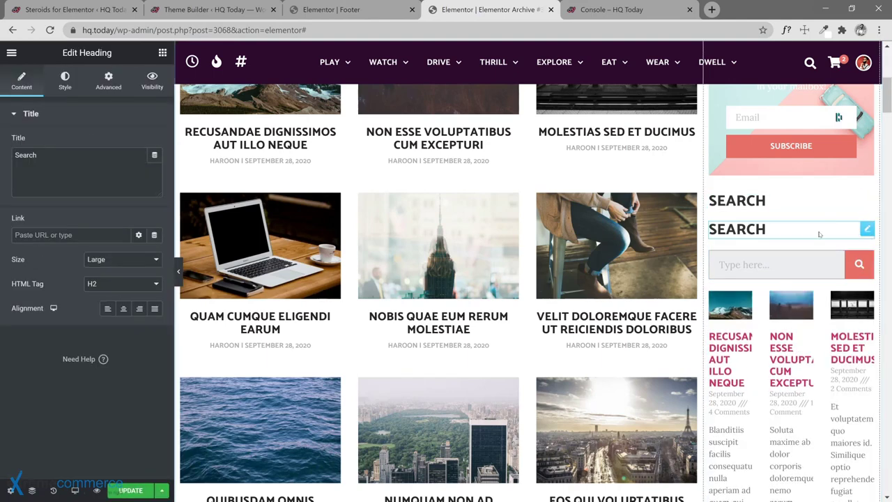
left_click_drag(865, 229, 784, 269)
double_click(25, 155)
type("Posts")
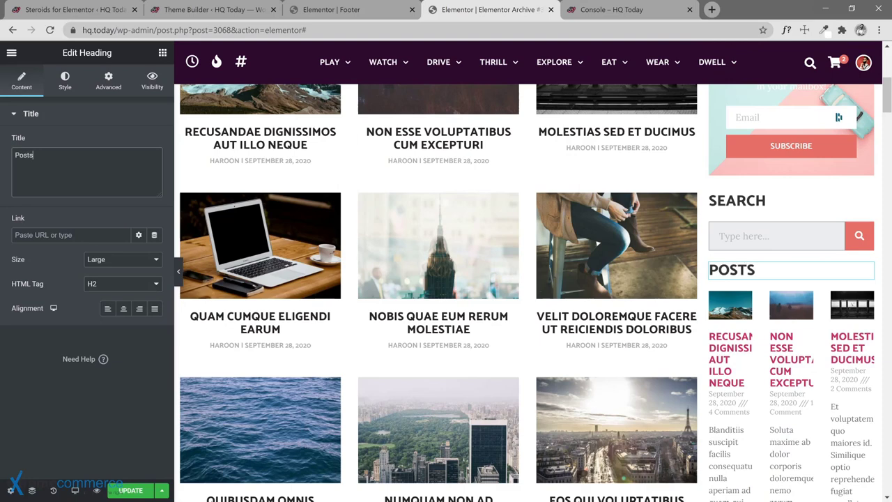
key("ctrl+a")
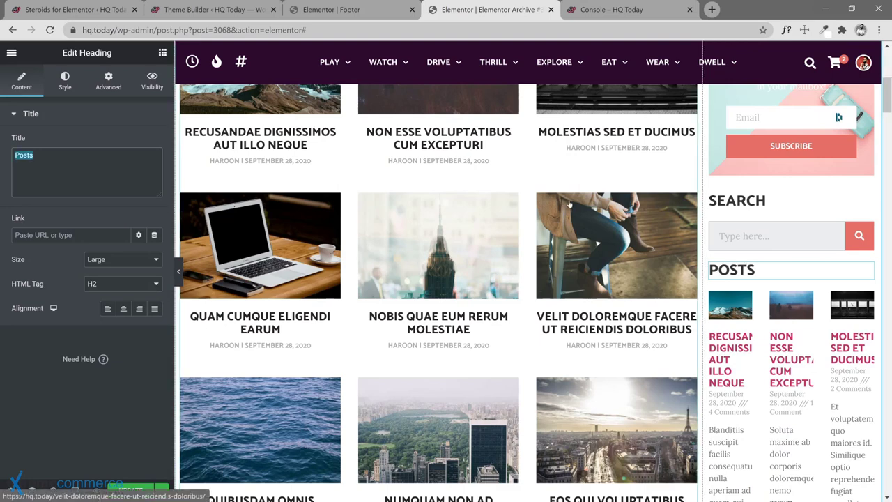
type("Latest Posts")
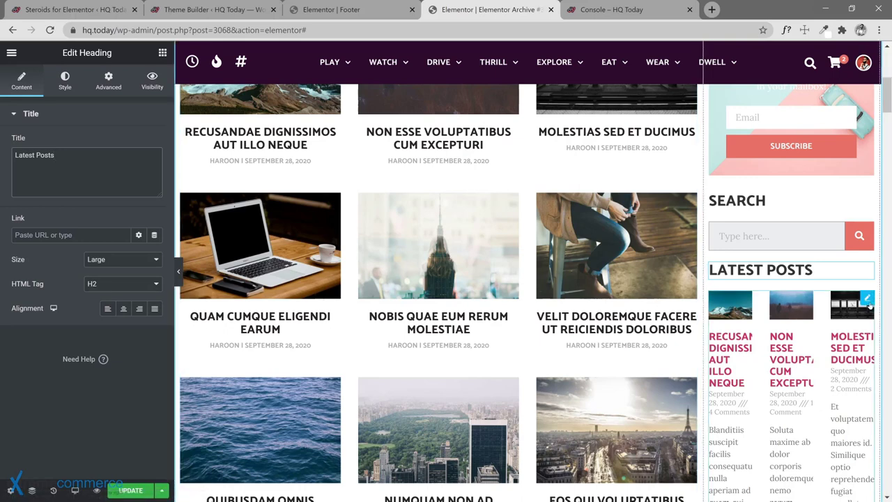
Step: Set the sidebar Posts widget to 1 column and 3 posts per page
left_click(870, 302)
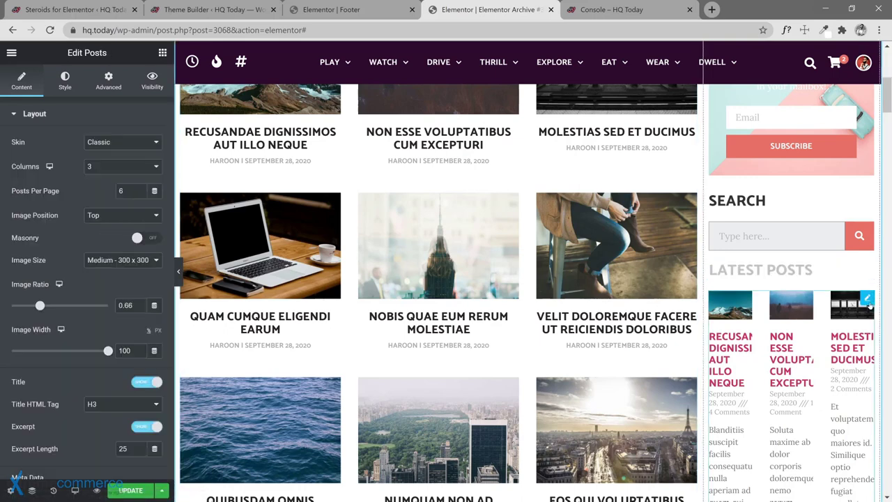
left_click(126, 167)
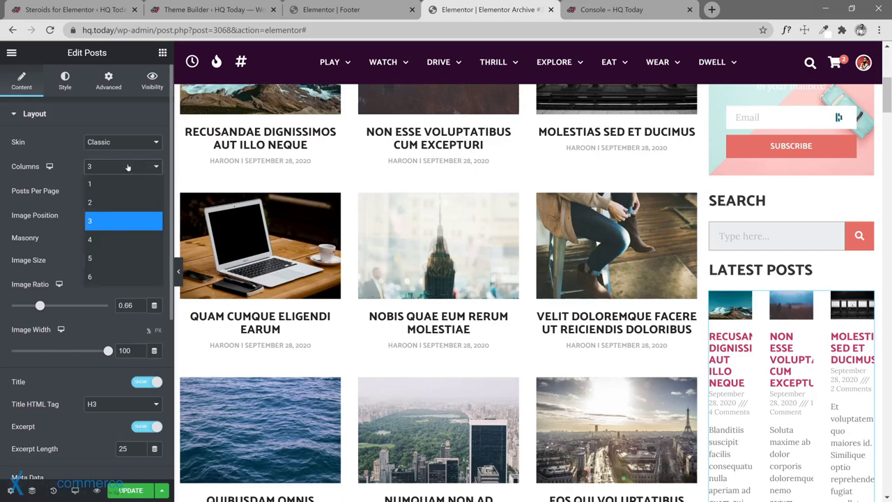
left_click(125, 183)
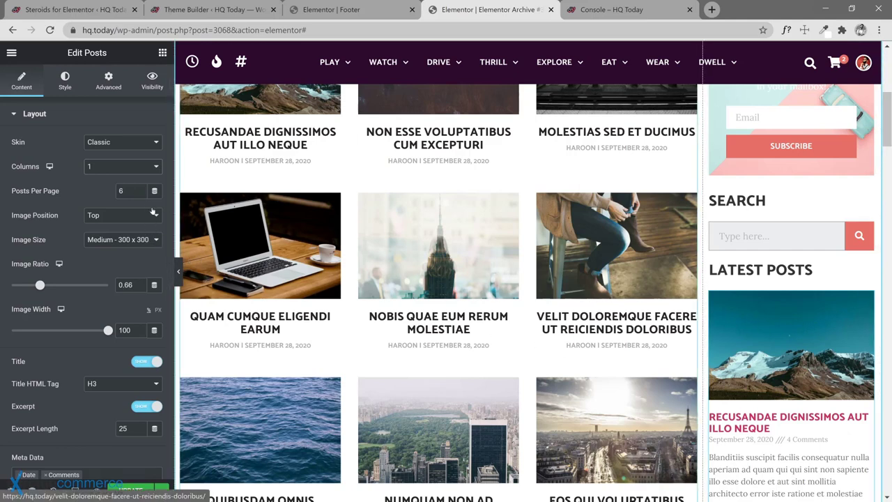
double_click(121, 191)
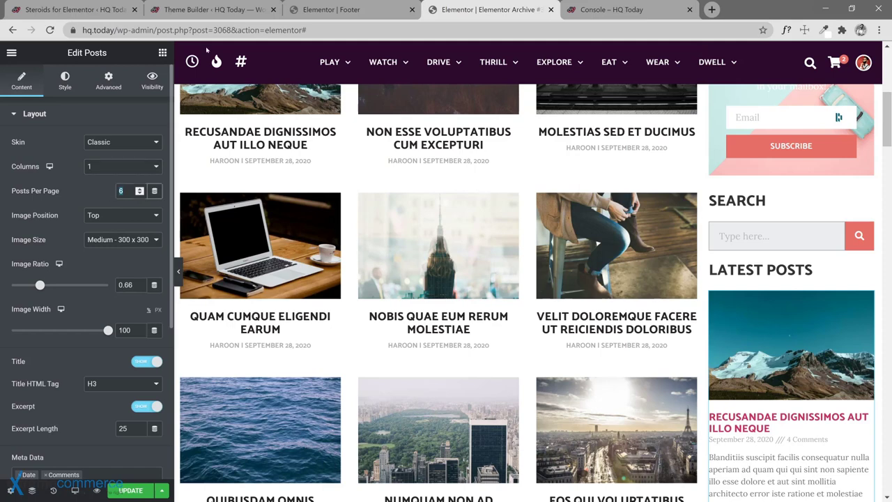
type("3")
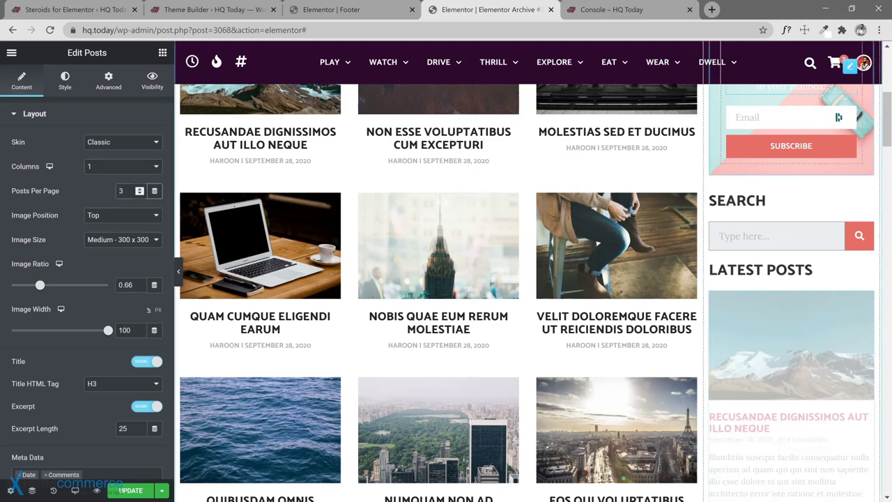
Step: Set the sidebar Posts widget's image position to Left and its image width to 30%
left_click(110, 222)
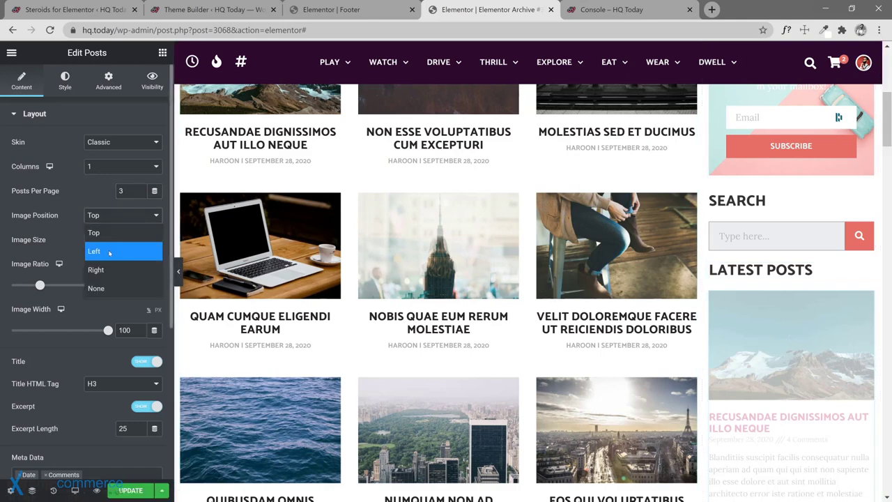
left_click(109, 251)
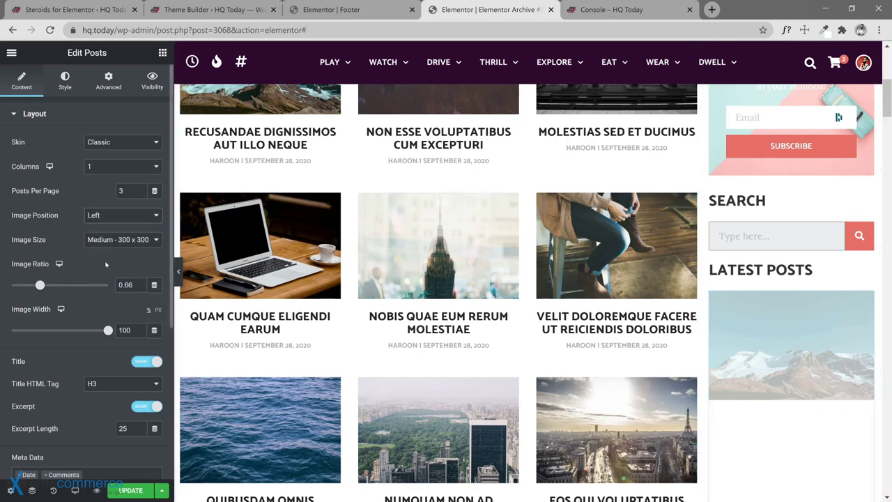
left_click_drag(108, 330, 107, 330)
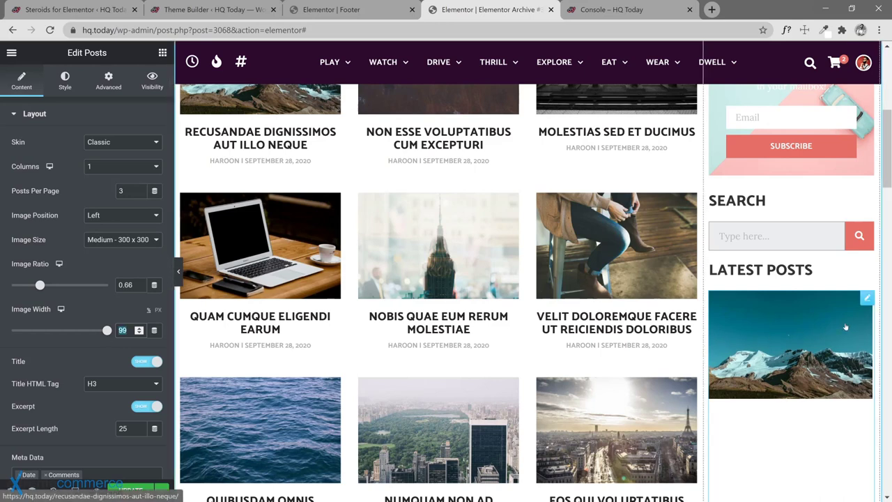
type("30")
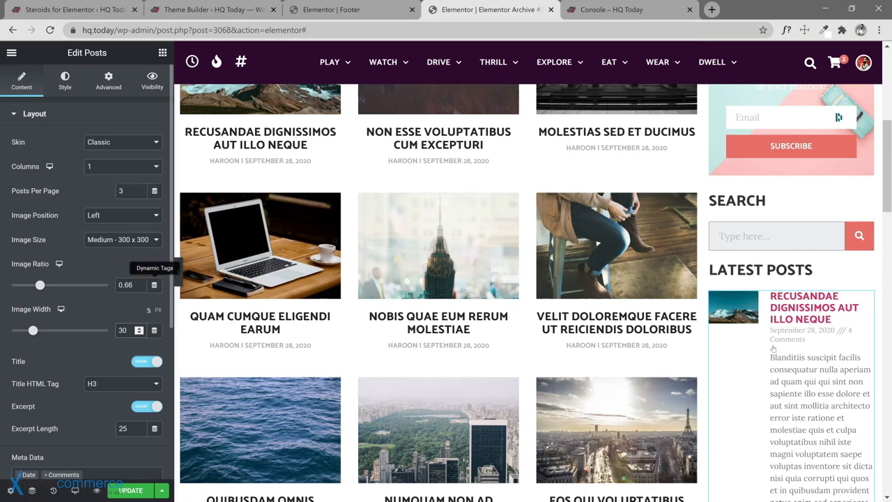
Step: Set the sidebar Posts widget's image size to Thumbnail and its image ratio to 1
left_click(800, 315)
left_click(131, 240)
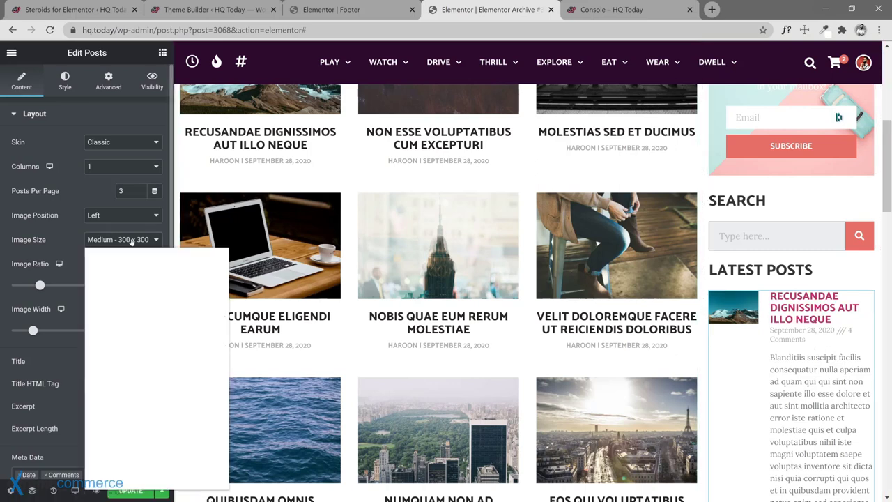
left_click(129, 258)
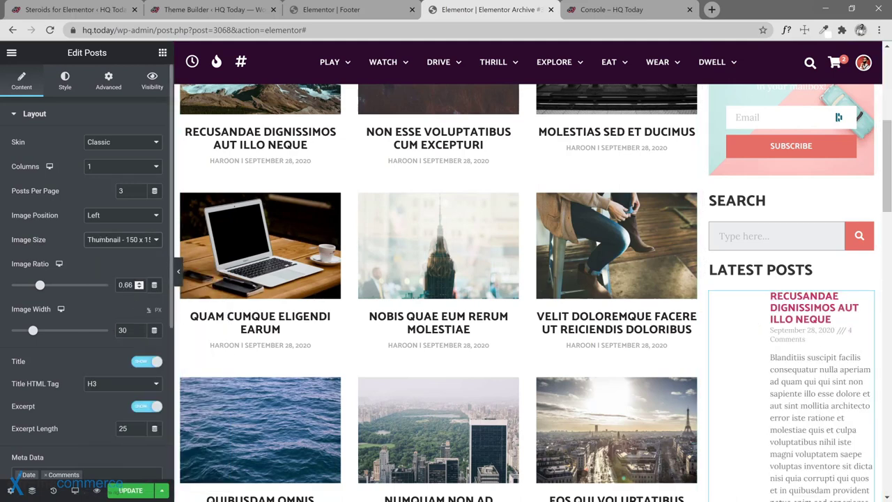
double_click(125, 284)
type("1")
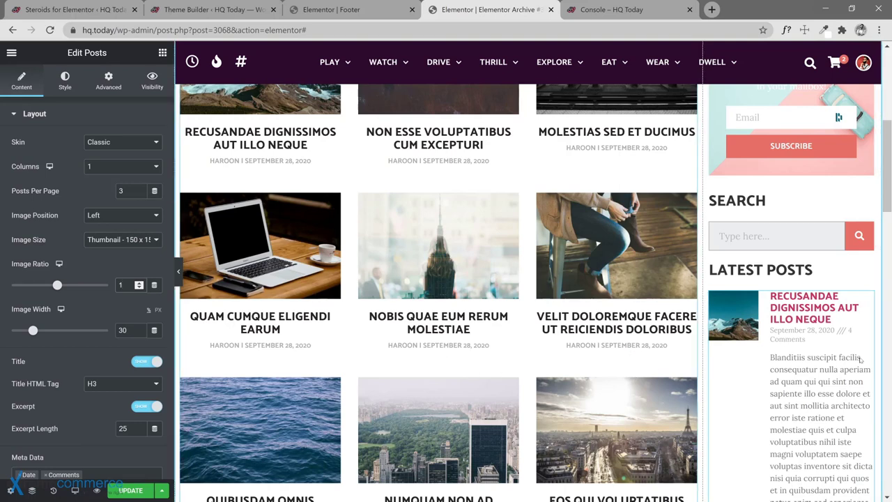
Step: Hide the excerpt and Read More link in the sidebar Posts widget and remove Comments from its metadata
left_click(141, 406)
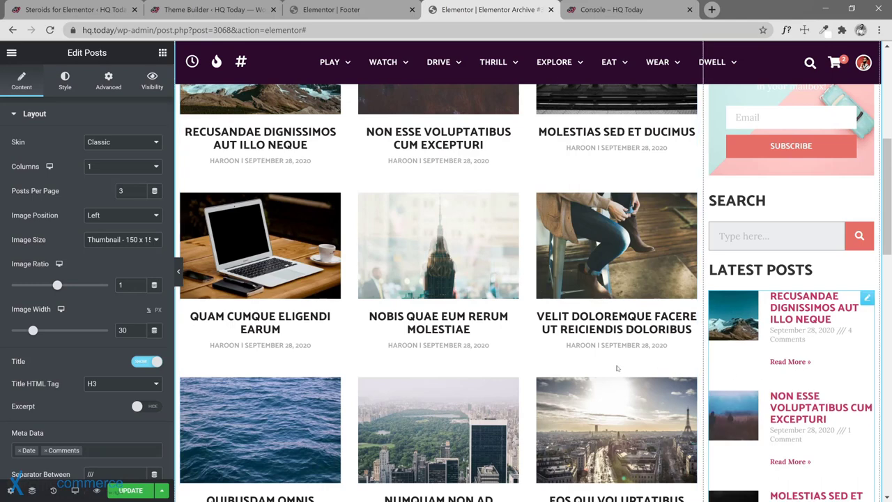
scroll(130, 368, "down", 3)
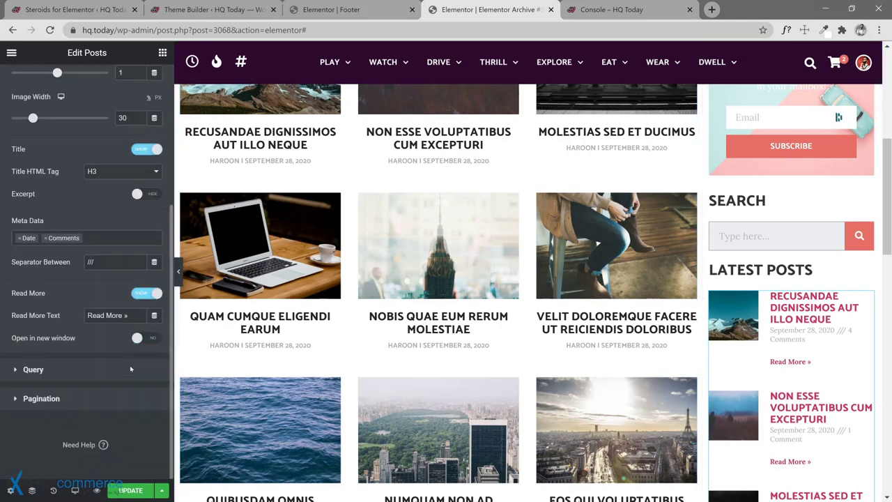
left_click(147, 293)
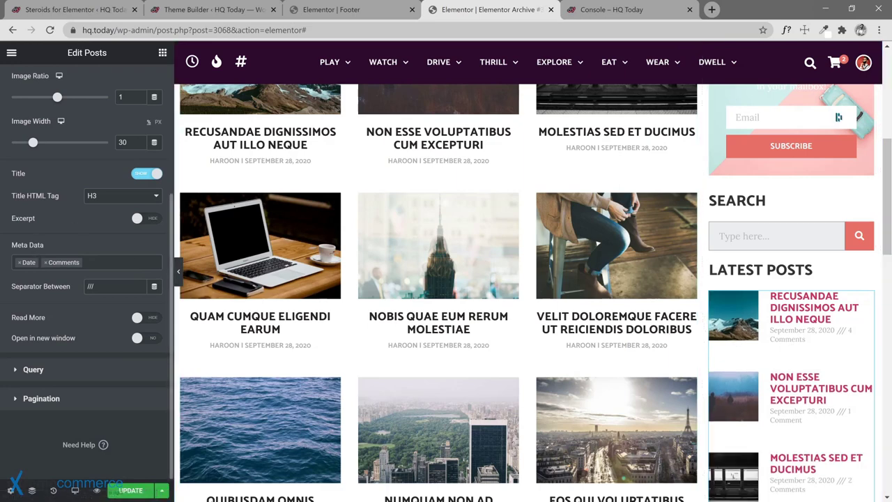
left_click(47, 262)
key("BackSpace")
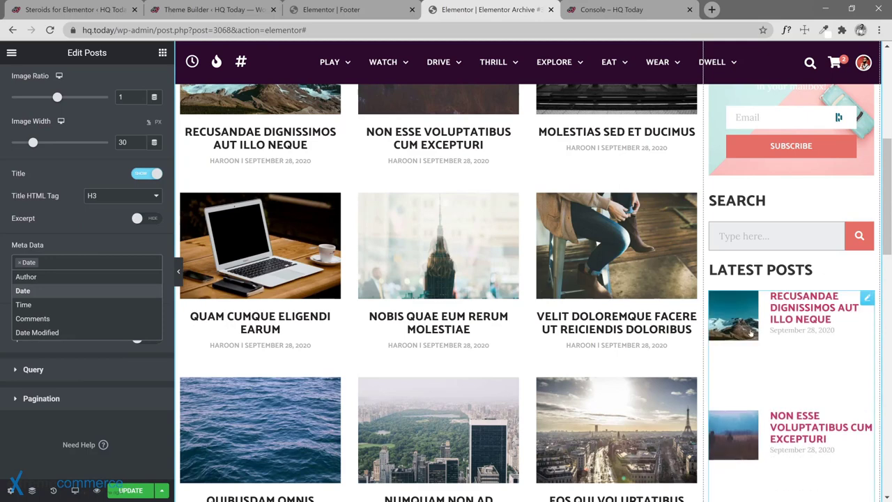
left_click(102, 239)
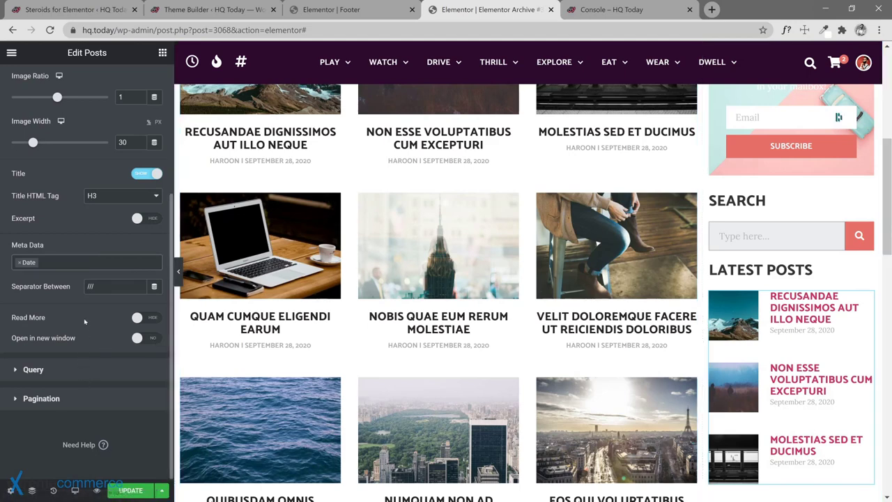
Step: Open the style settings of the sidebar Posts widget and review the archive page's posts and sidebar
scroll(50, 150, "up", 5)
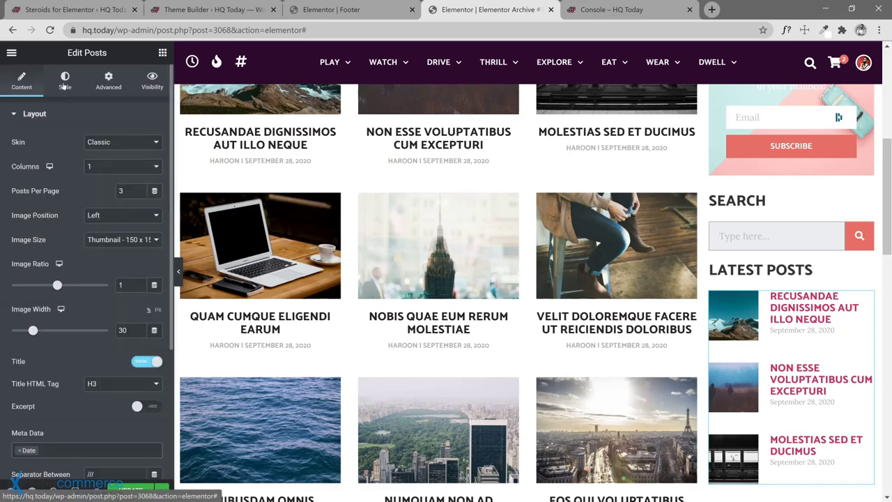
left_click(65, 82)
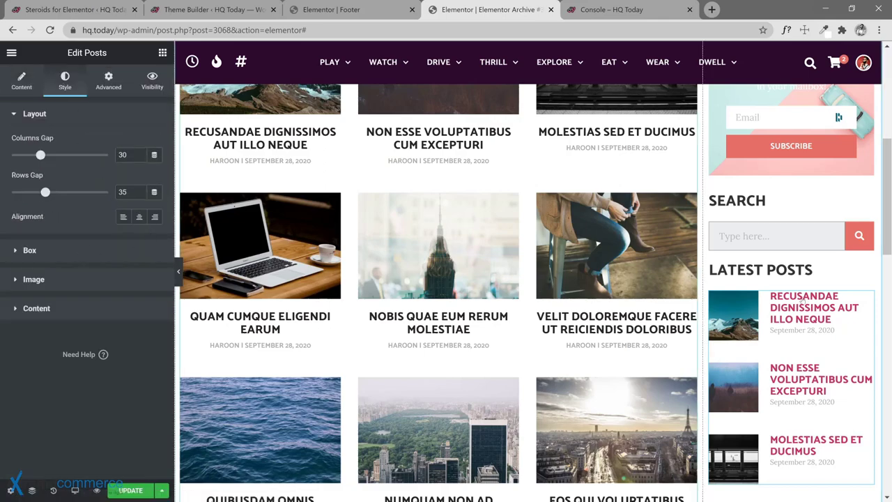
scroll(606, 342, "up", 5)
scroll(607, 342, "down", 3)
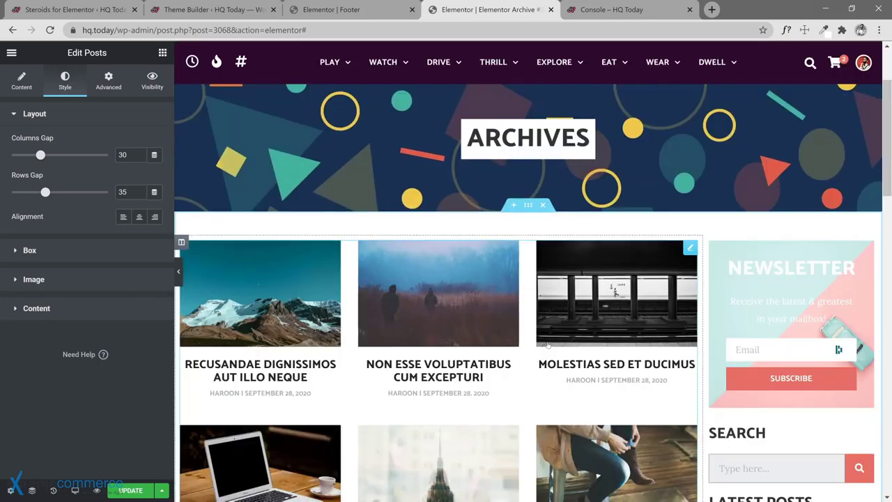
Step: Set the link hover color of the archive posts section to the global Accent color in its typography style
scroll(533, 202, "down", 1)
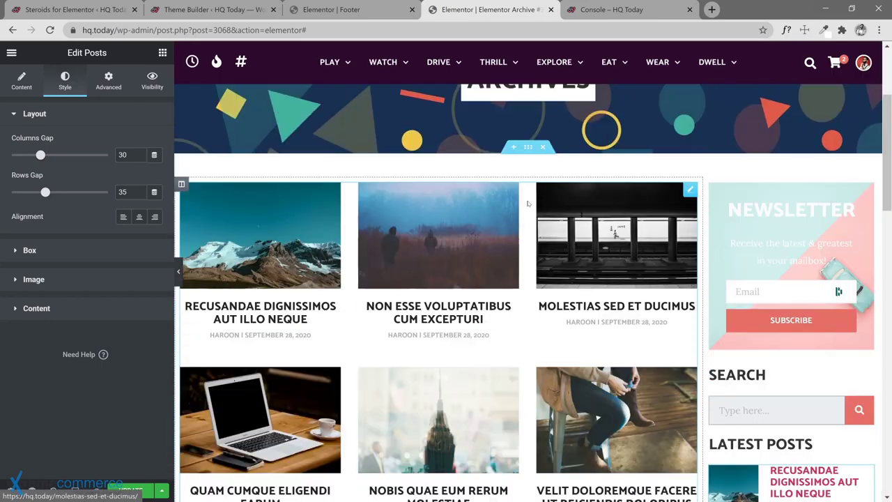
left_click(527, 148)
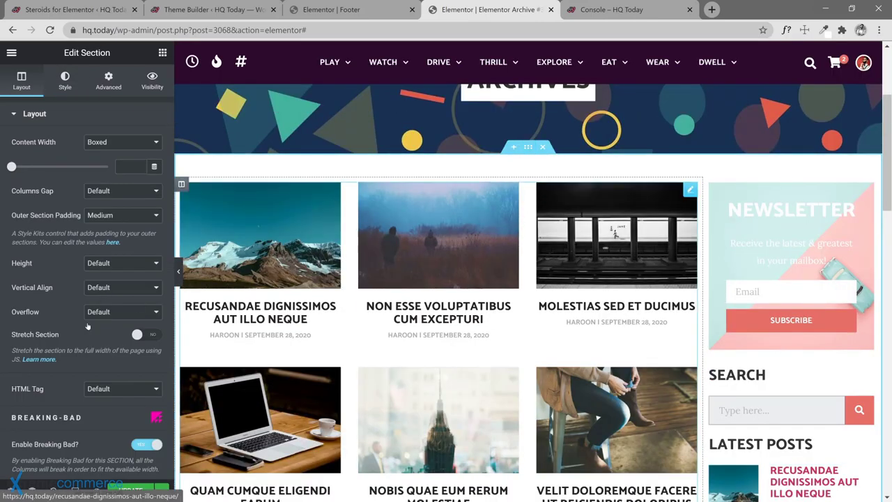
scroll(71, 414, "down", 2)
scroll(114, 336, "up", 2)
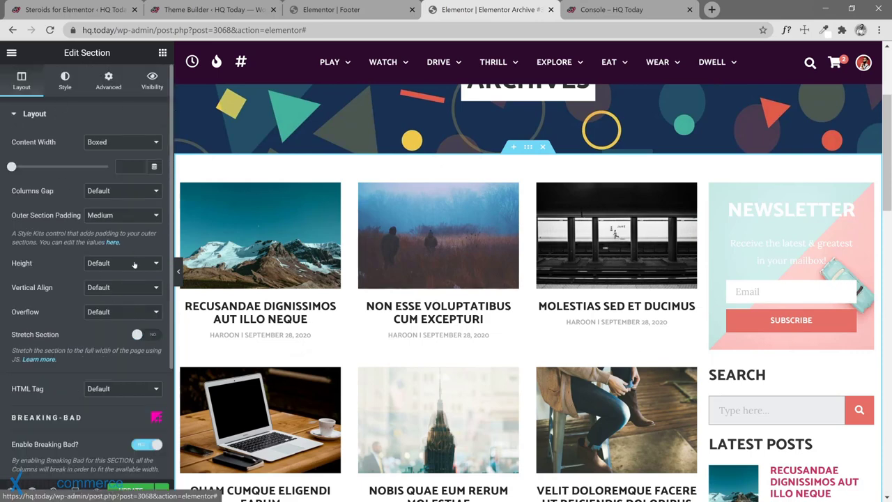
left_click(42, 285)
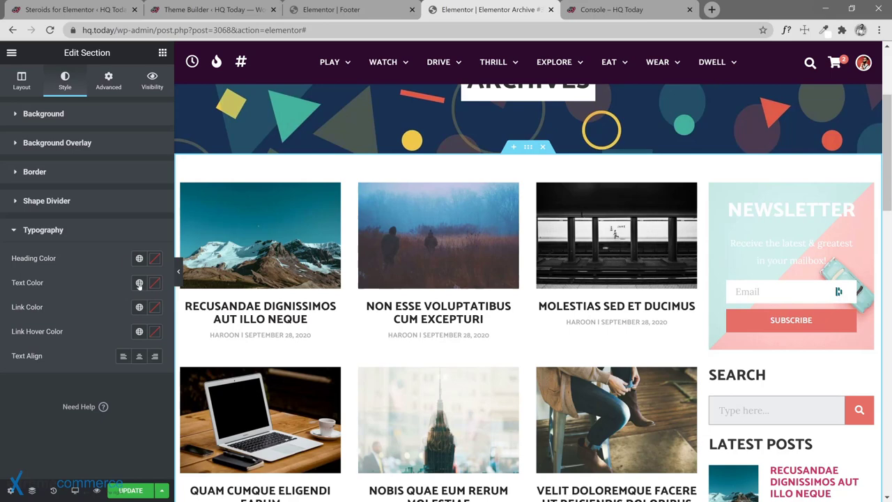
left_click(139, 331)
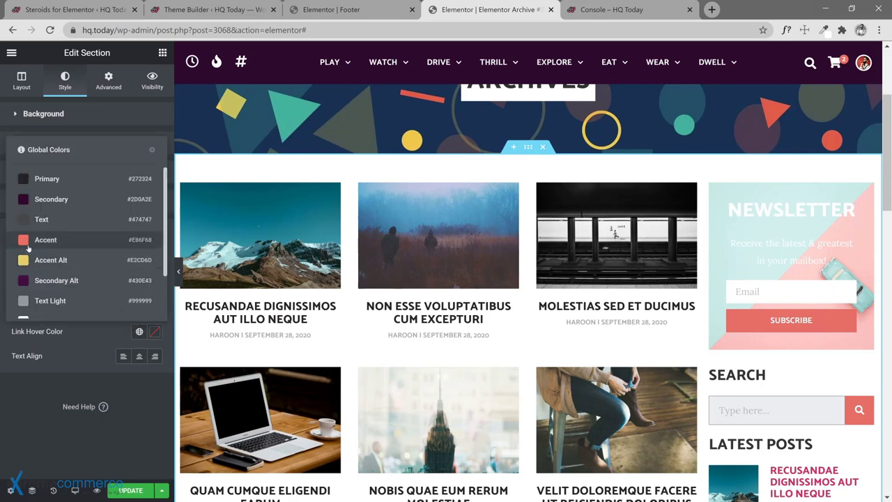
left_click(70, 239)
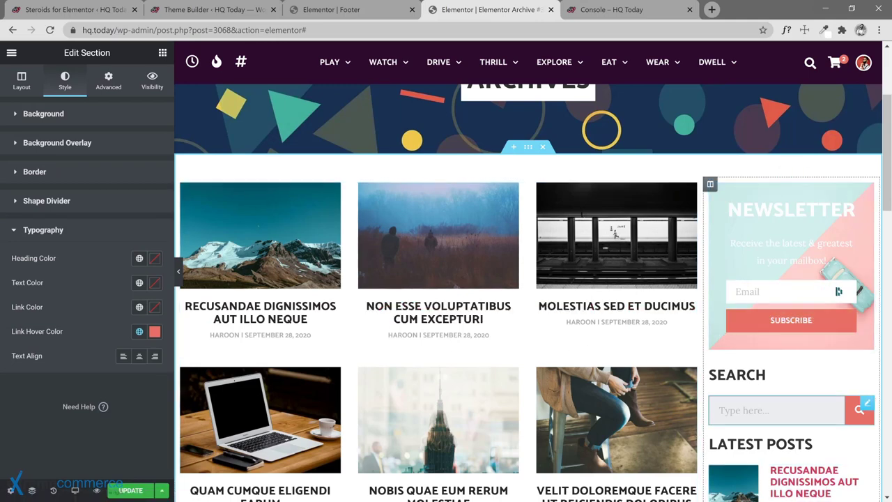
Step: Set the title color of the sidebar's Latest Posts widget to the global Primary color
scroll(846, 429, "down", 3)
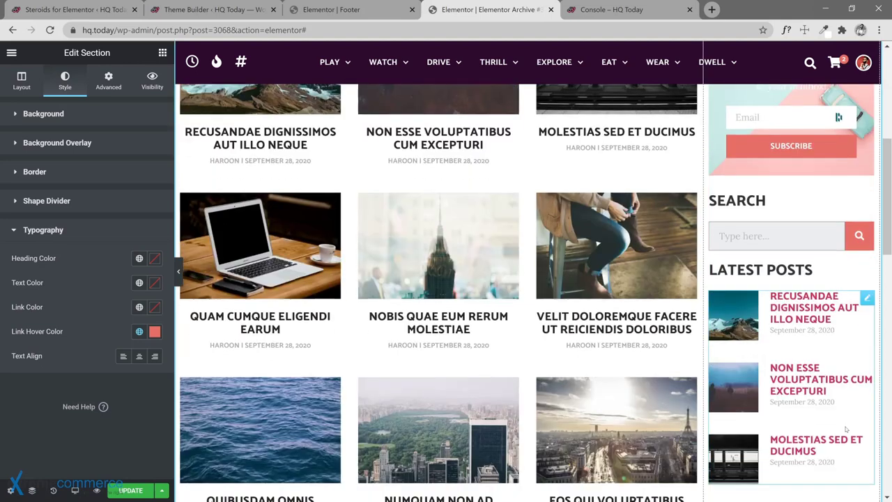
left_click(866, 298)
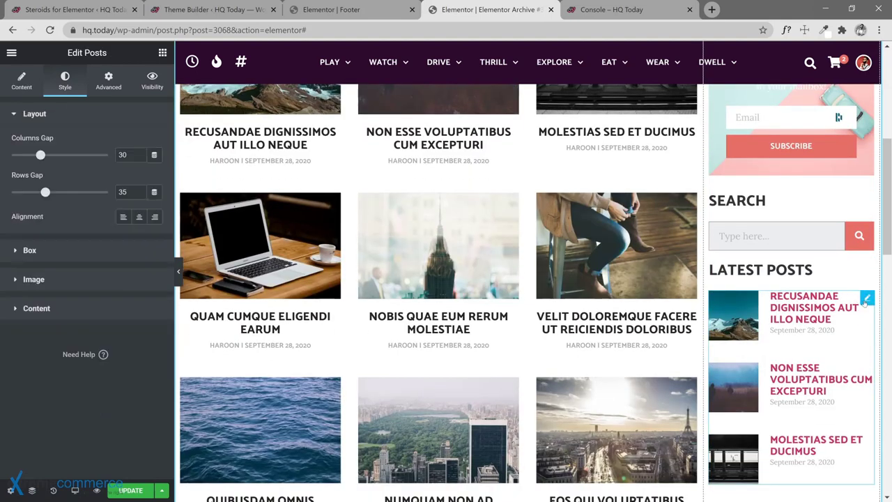
left_click(67, 254)
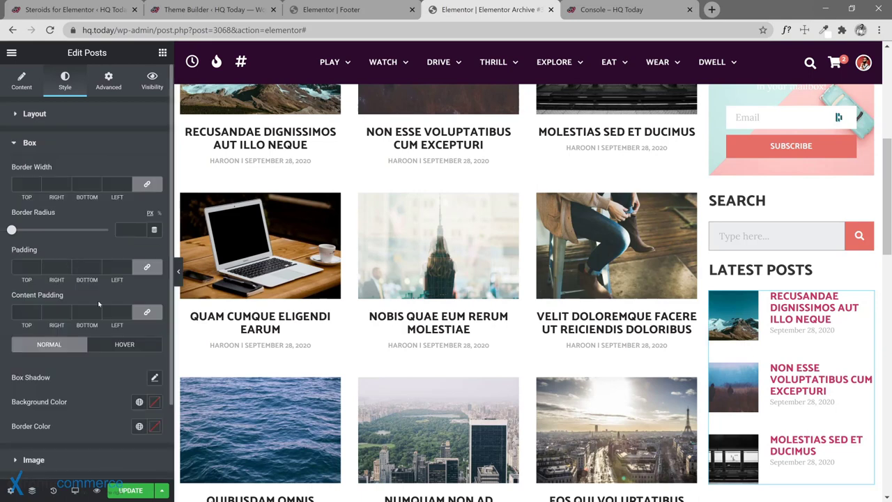
scroll(78, 393, "down", 2)
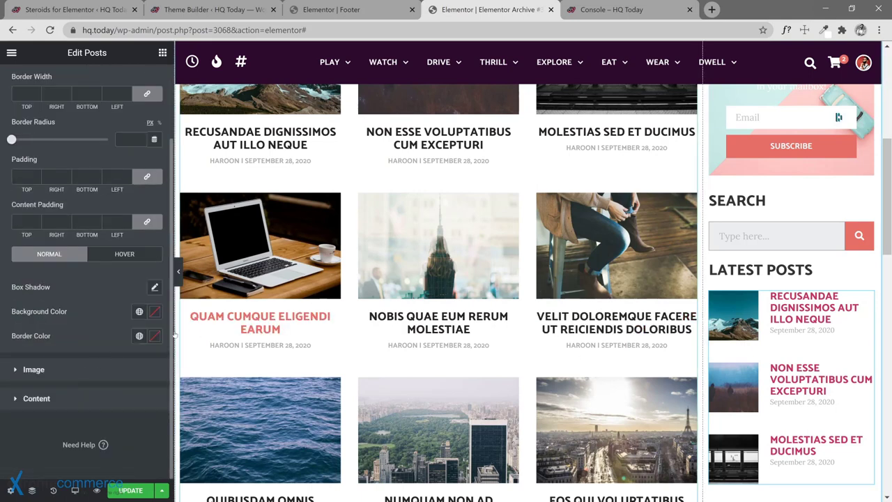
left_click(74, 397)
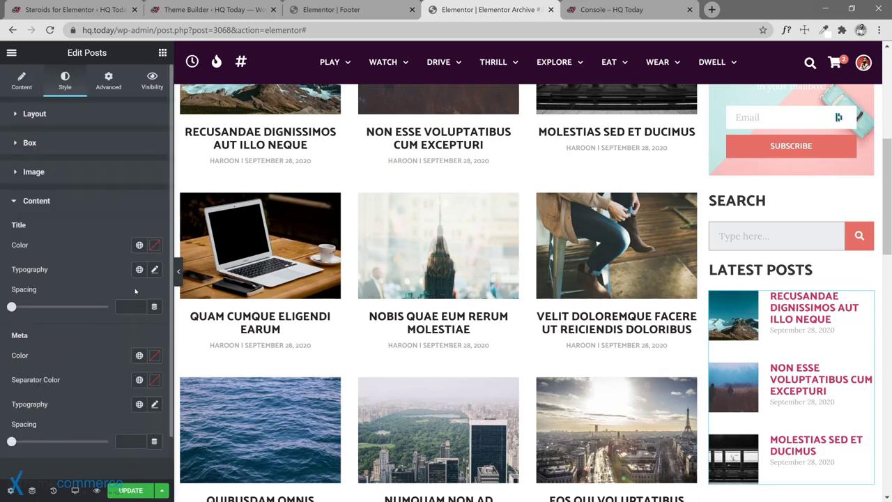
left_click(139, 246)
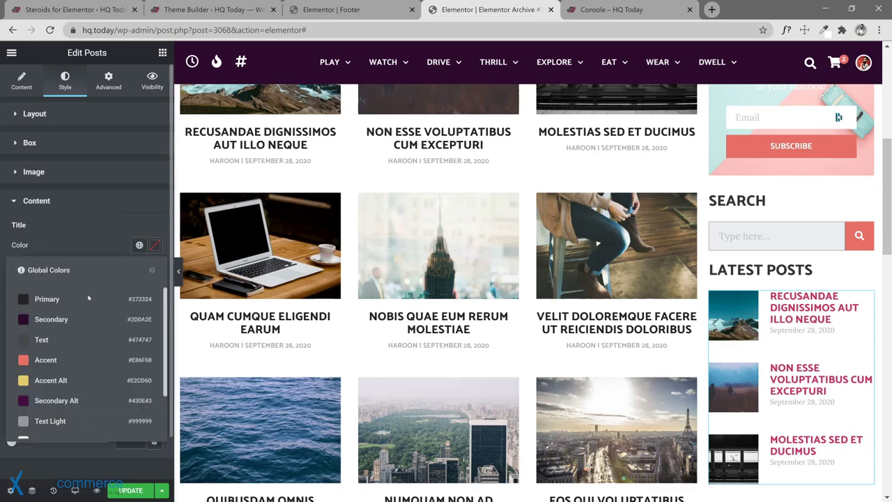
left_click(54, 299)
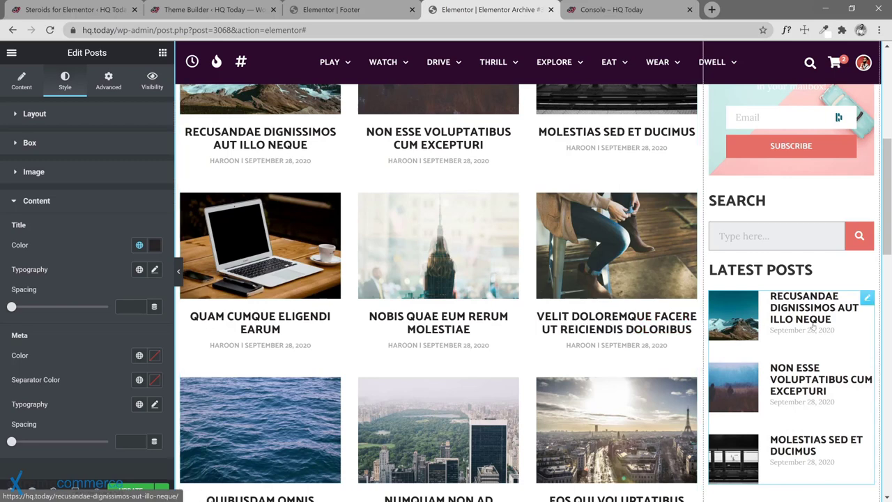
Step: Review the posts section's typography colors, then look over the post grid, pagination and sidebar
scroll(690, 321, "up", 6)
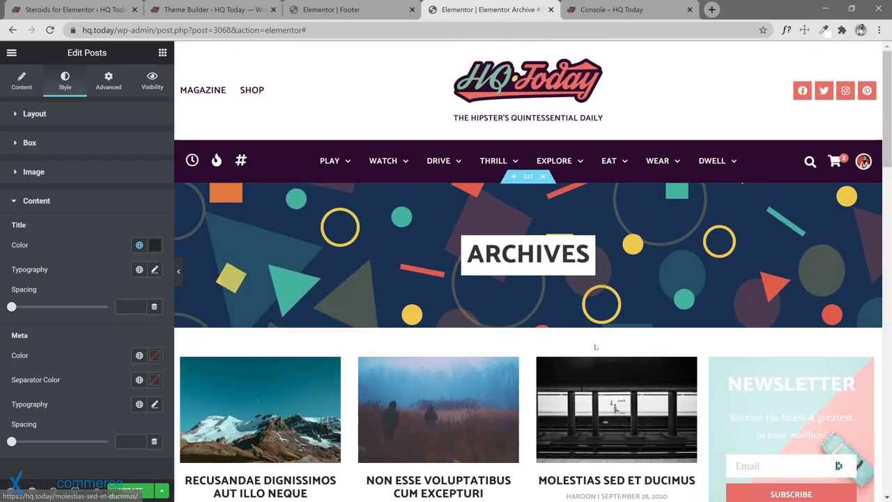
left_click(529, 323)
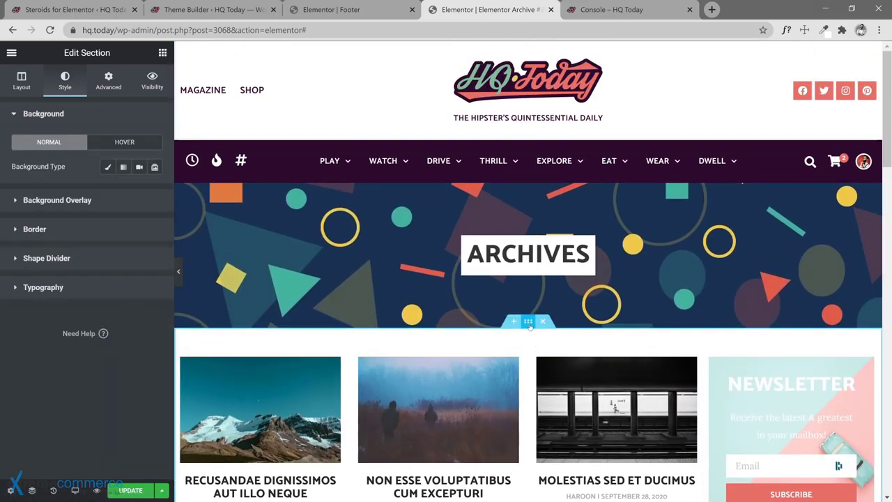
left_click(89, 288)
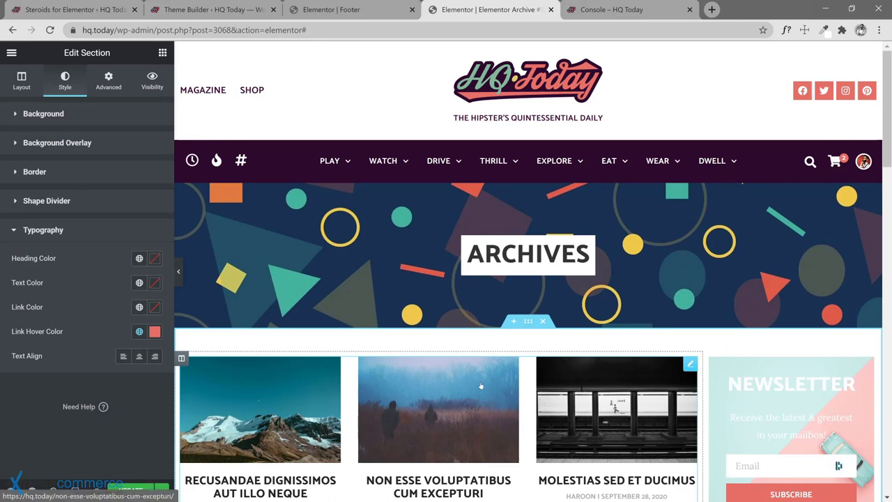
scroll(473, 387, "down", 1)
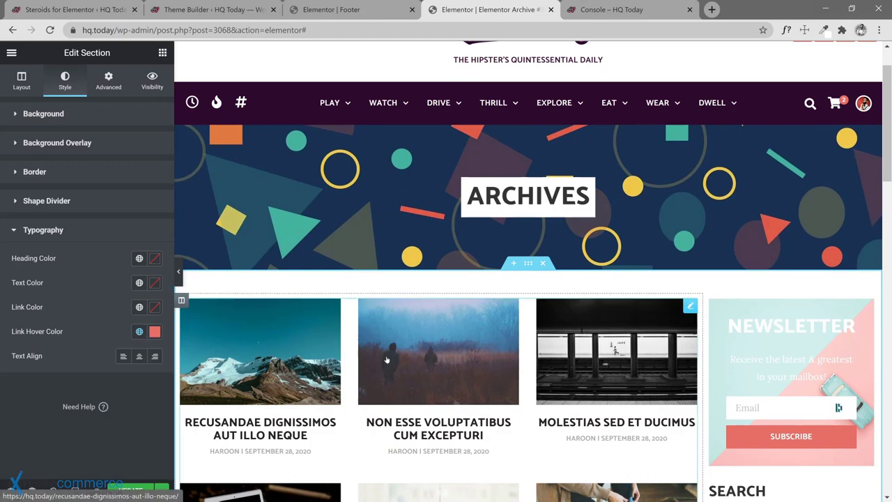
scroll(796, 367, "down", 5)
scroll(797, 367, "down", 5)
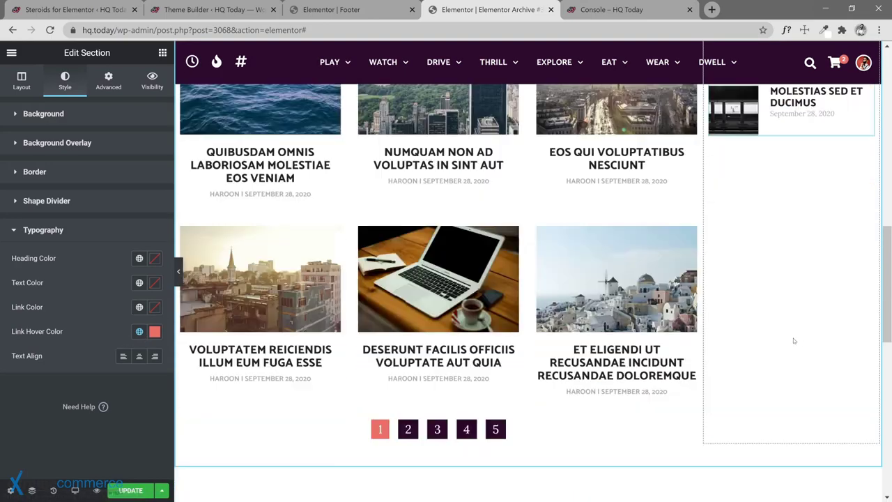
scroll(808, 250, "up", 3)
scroll(806, 264, "up", 1)
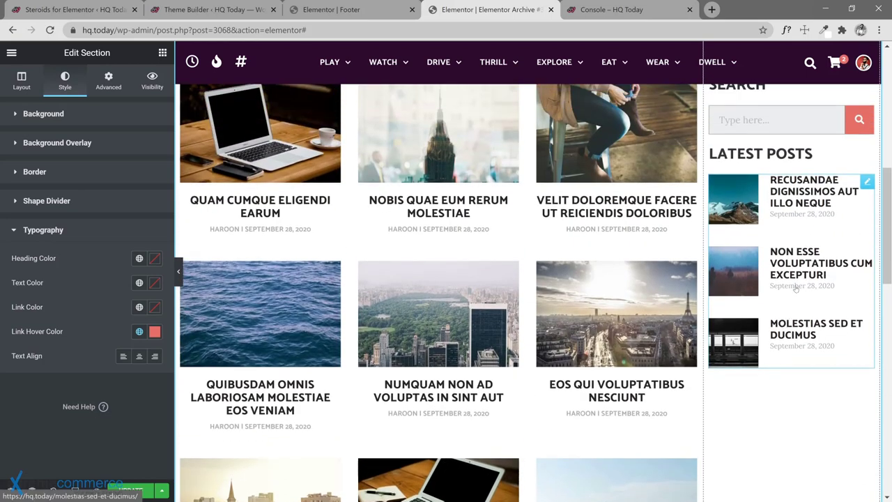
Step: Clear the custom title color of the sidebar's Latest Posts widget
left_click(866, 182)
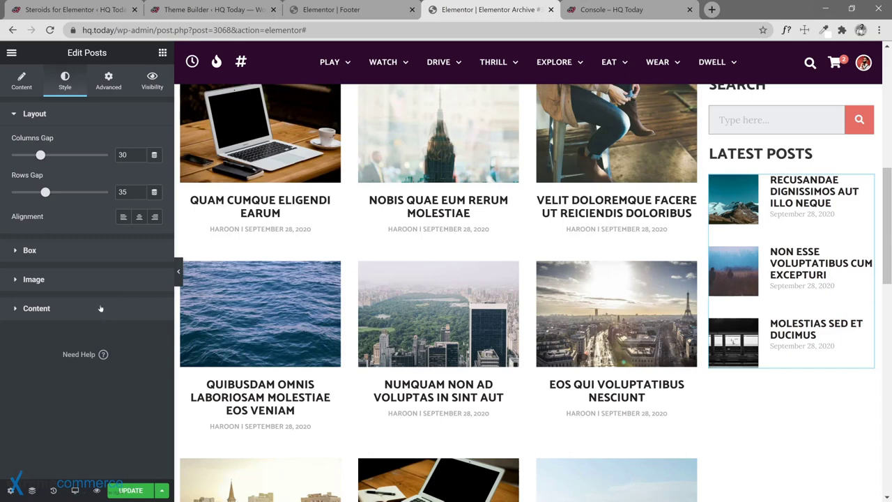
left_click(69, 252)
scroll(87, 328, "down", 2)
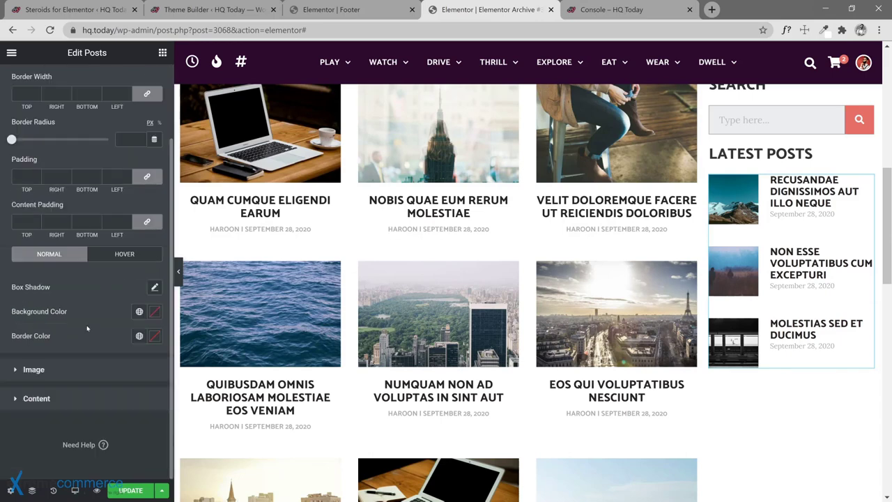
left_click(75, 397)
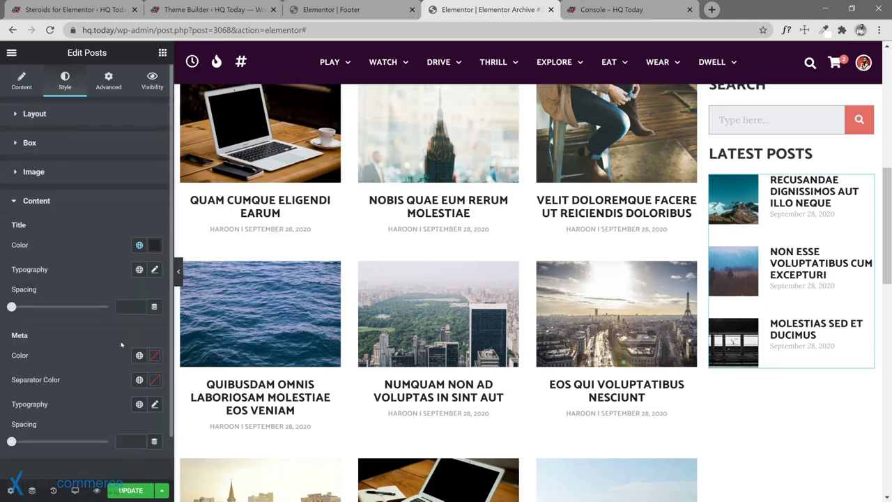
left_click(140, 245)
left_click(139, 245)
left_click(140, 251)
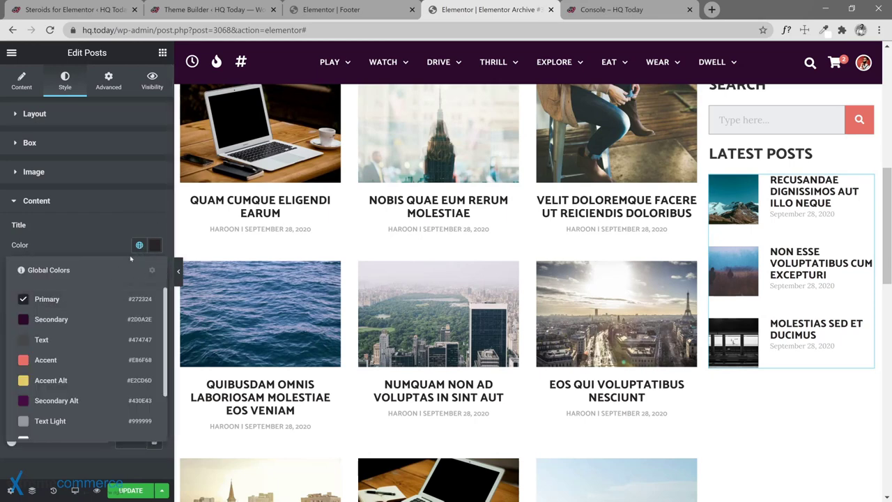
left_click(140, 245)
left_click(155, 244)
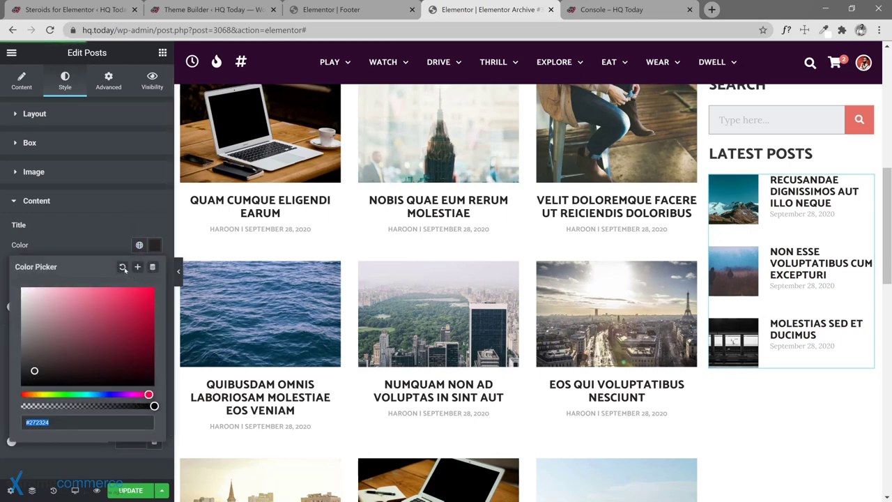
left_click(122, 267)
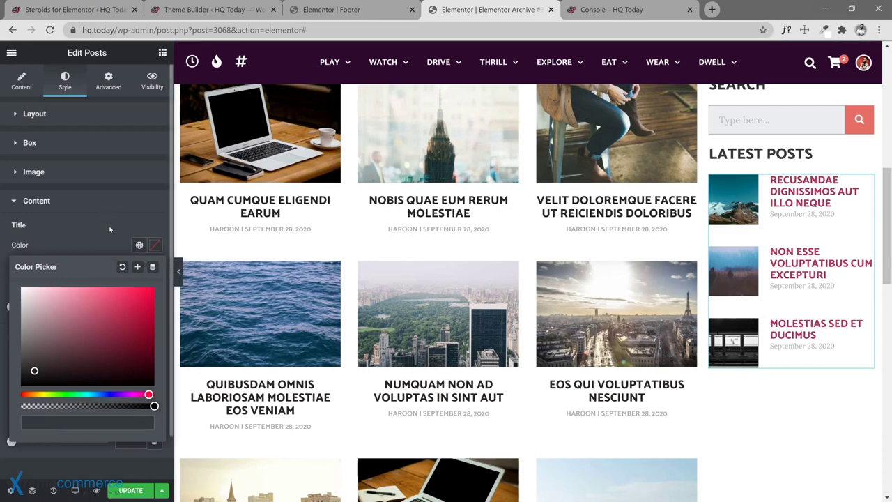
left_click(395, 236)
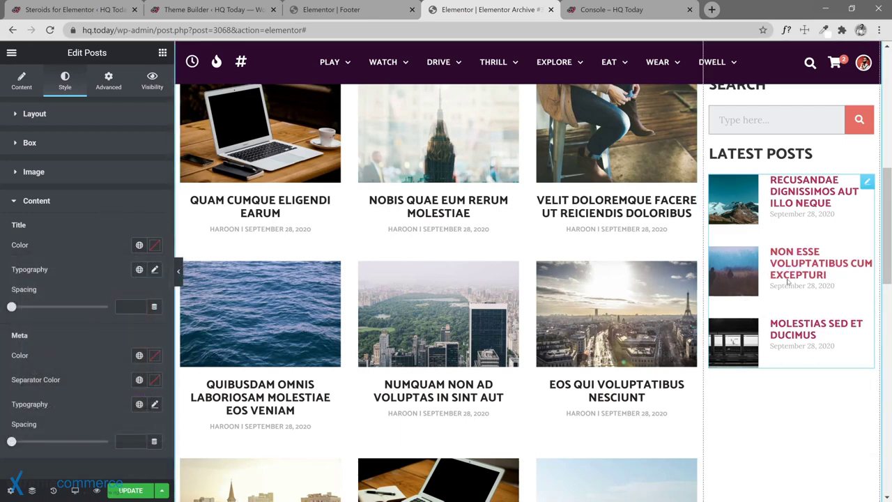
Step: Set the posts section's link color to the global Primary color and save the archive template
scroll(718, 321, "up", 2)
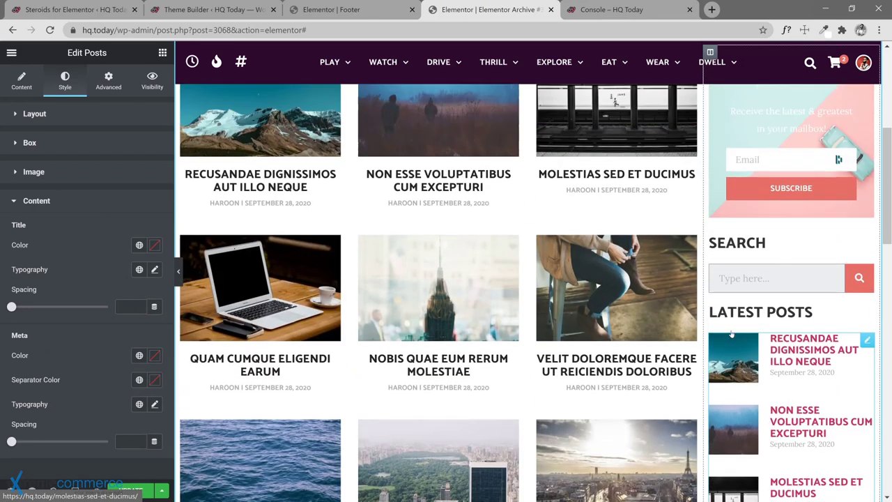
scroll(713, 332, "up", 2)
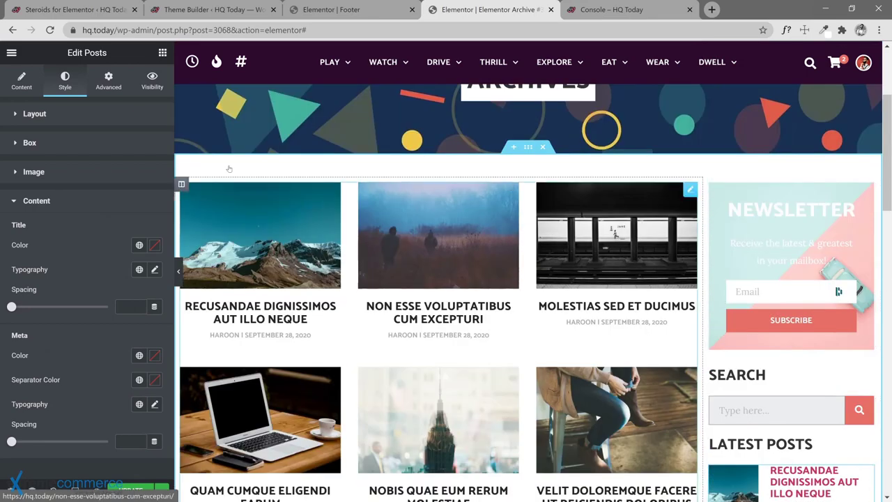
mouse_move(528, 149)
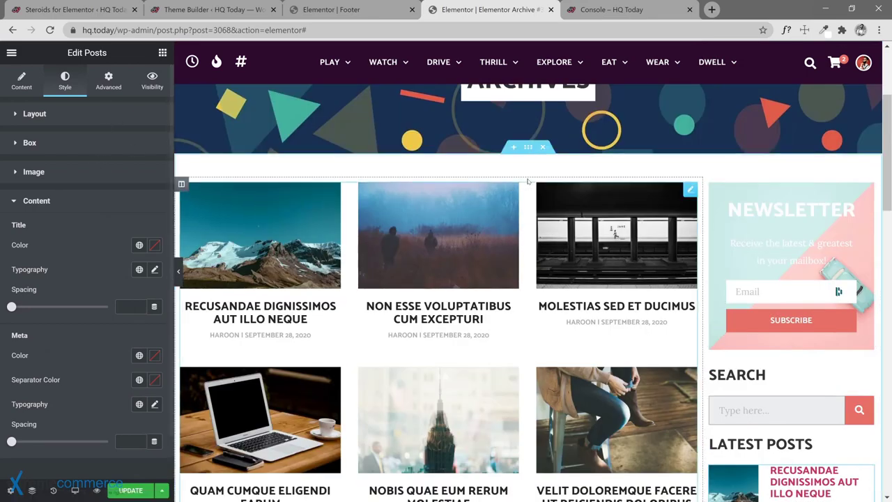
left_click(528, 147)
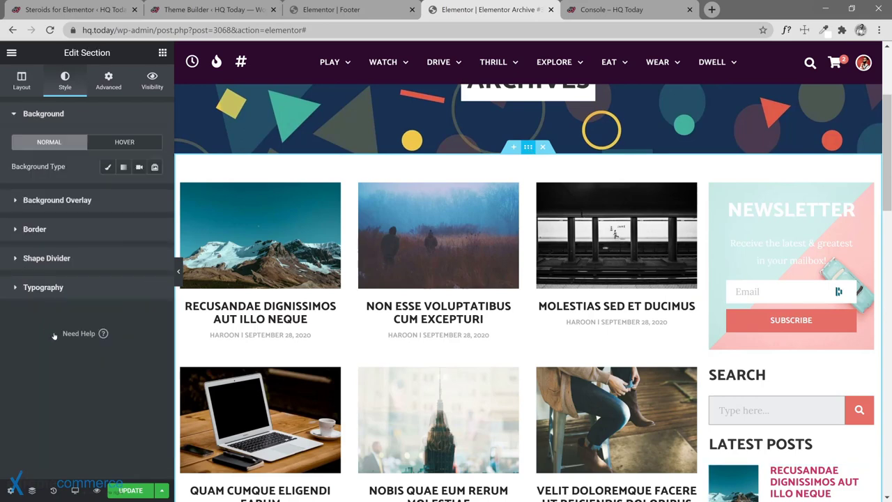
left_click(65, 287)
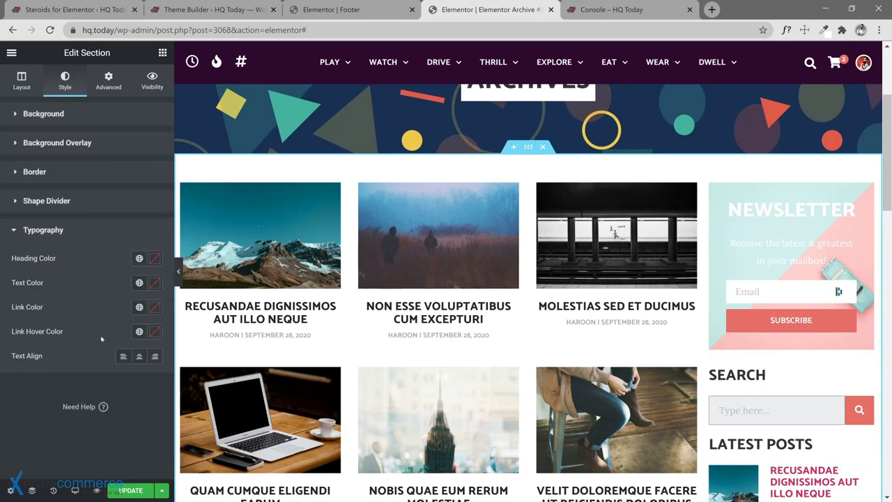
left_click(140, 307)
left_click(48, 155)
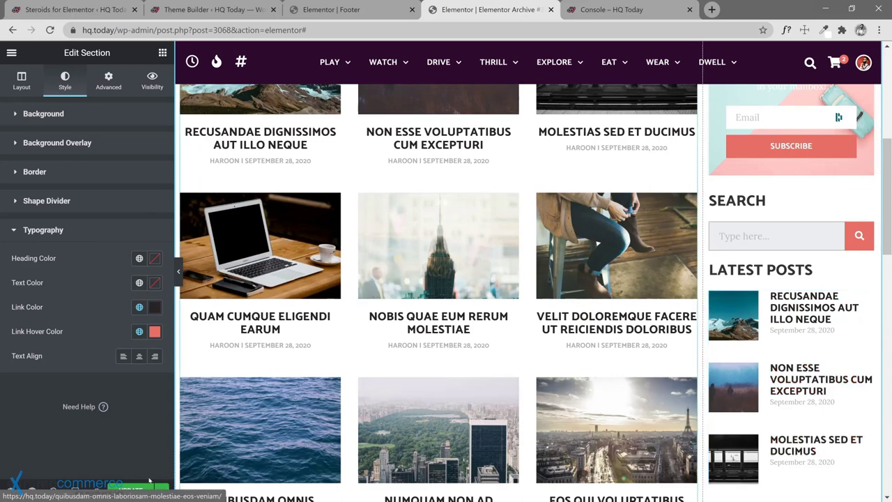
key("ctrl+s")
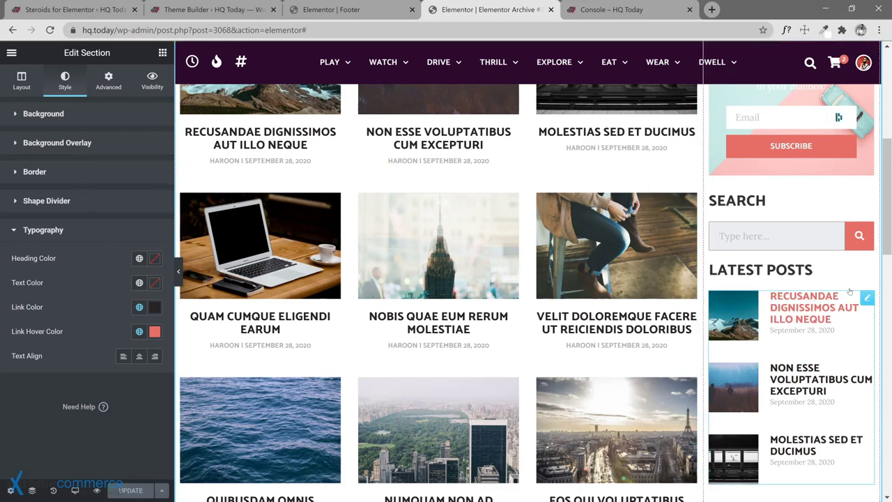
Step: Set the title typography of the sidebar's Latest Posts widget to the global font PRIMARY S
left_click(867, 298)
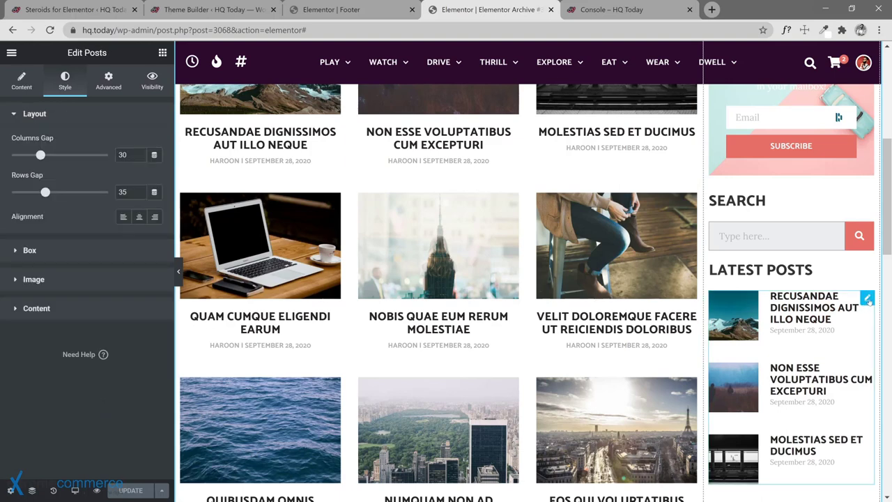
left_click(73, 308)
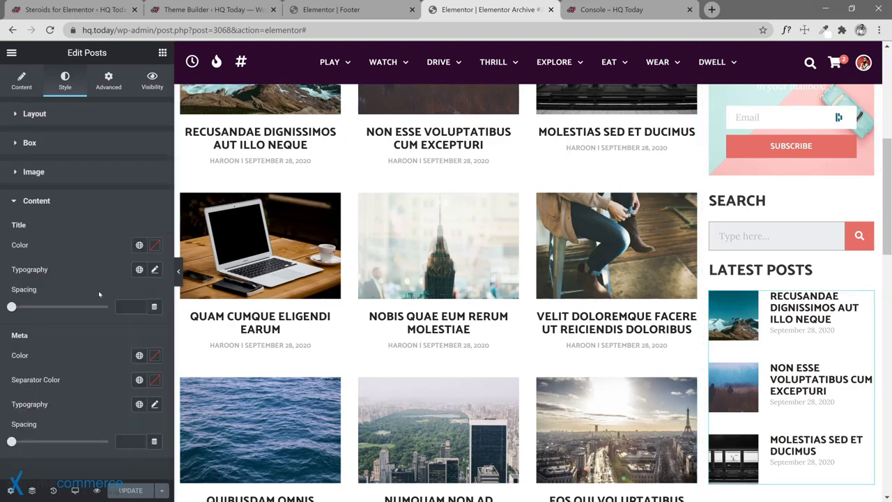
left_click(140, 269)
scroll(126, 385, "down", 5)
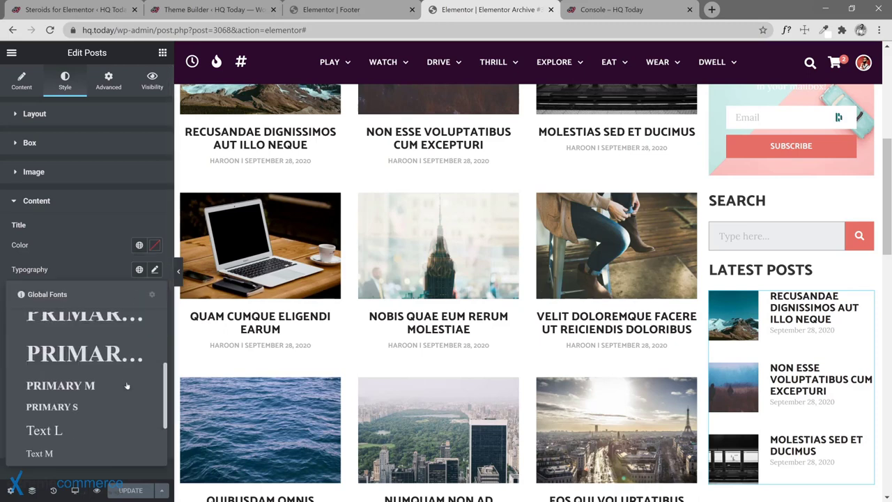
scroll(127, 385, "up", 2)
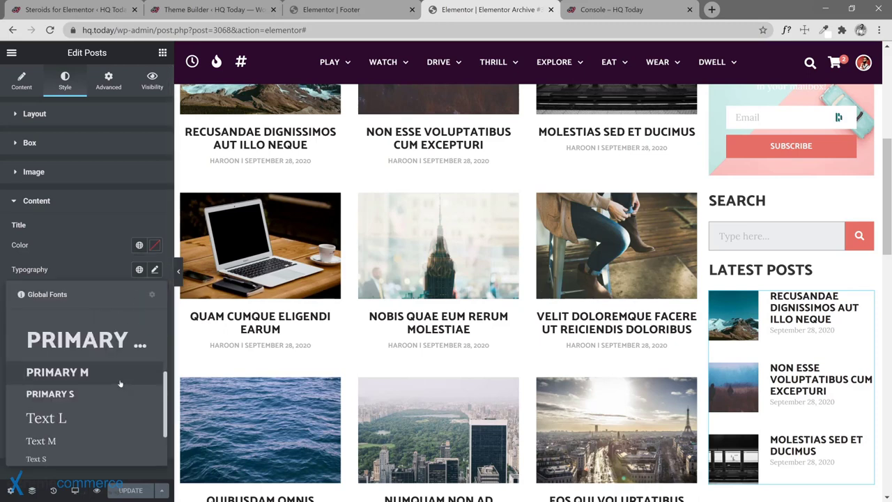
left_click(80, 395)
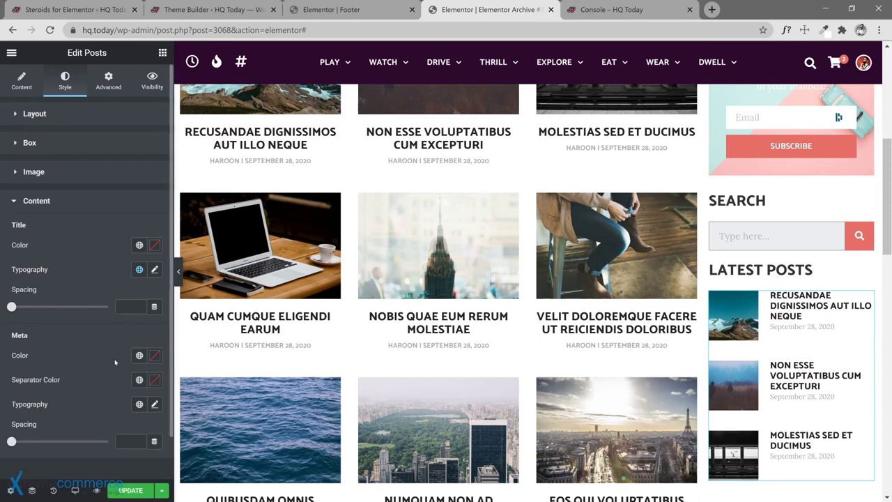
Step: Set the meta typography of the sidebar's Latest Posts widget to the global font ACCENT S
left_click(139, 403)
scroll(109, 334, "down", 2)
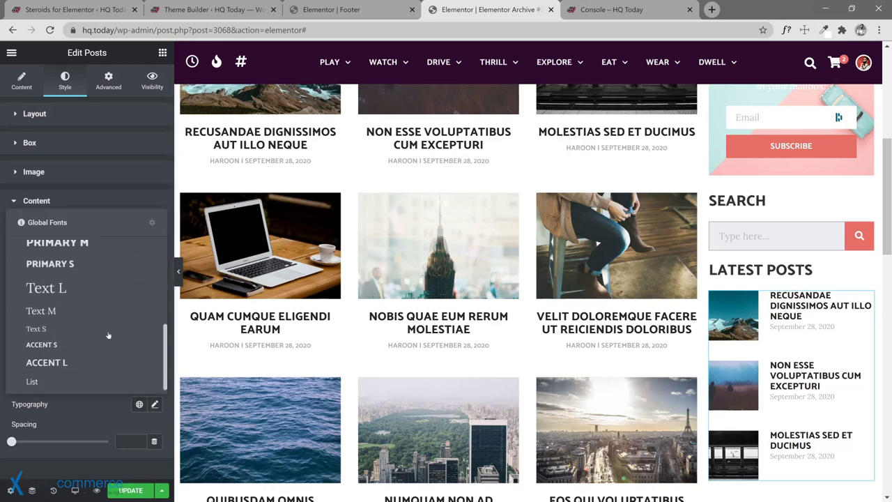
left_click(103, 346)
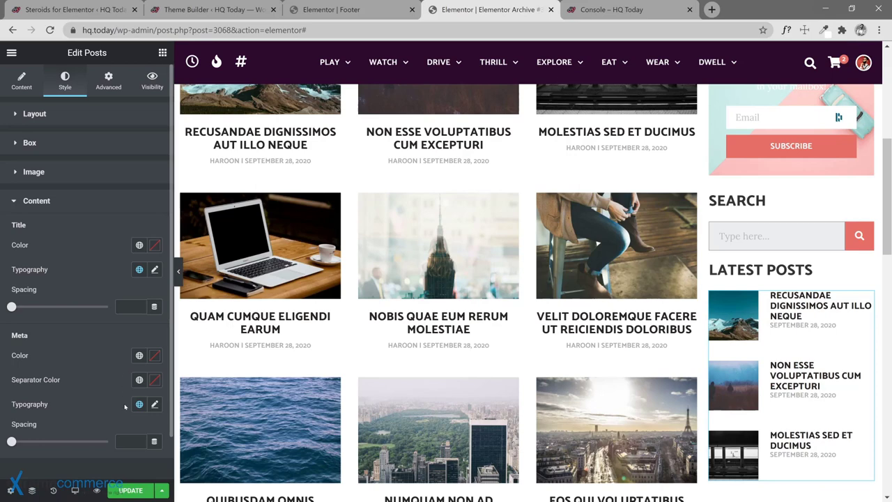
Step: Try a title spacing of 20 in the Latest Posts widget, settle on 10, and save the archive template
left_click(129, 307)
type("20")
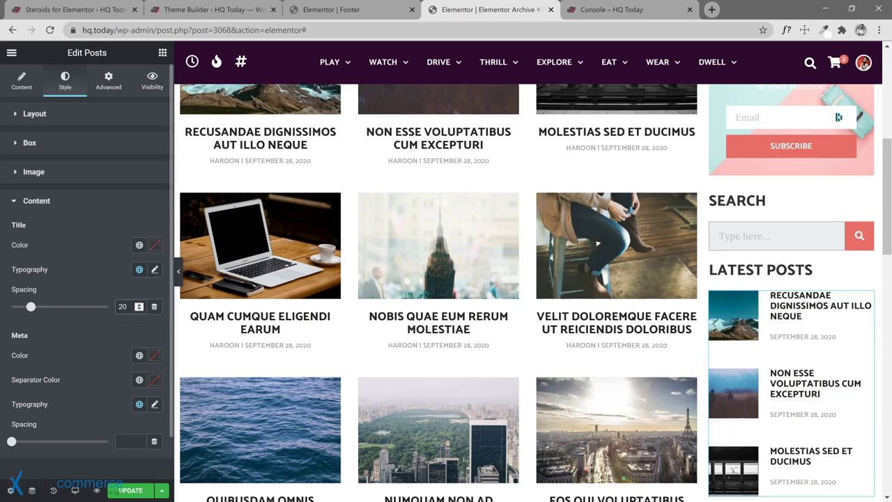
key("BackSpace")
key("BackSpace")
type("10")
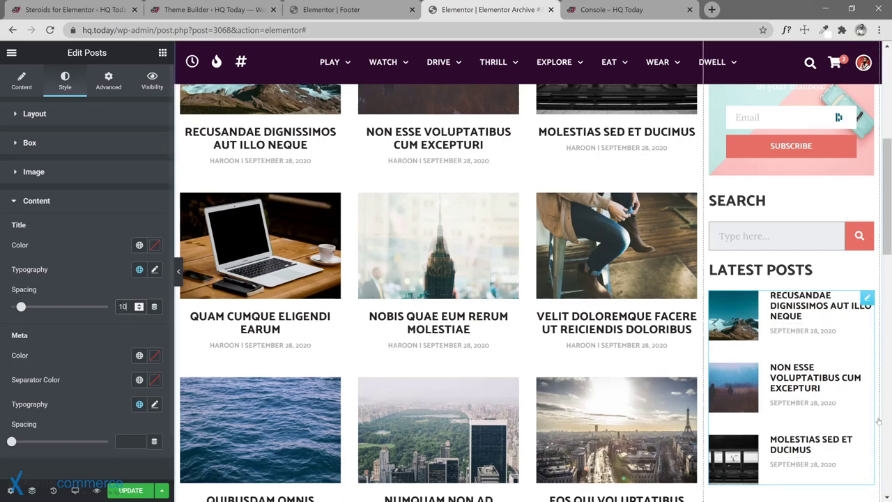
scroll(61, 343, "down", 1)
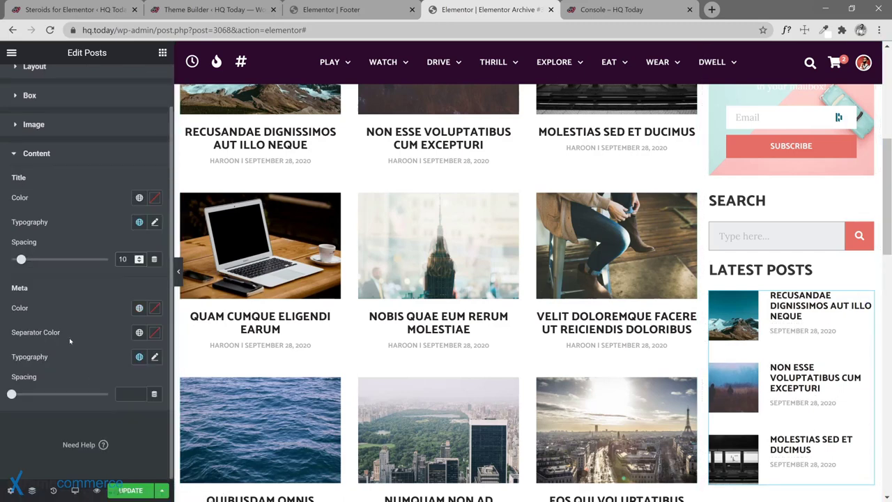
left_click(130, 490)
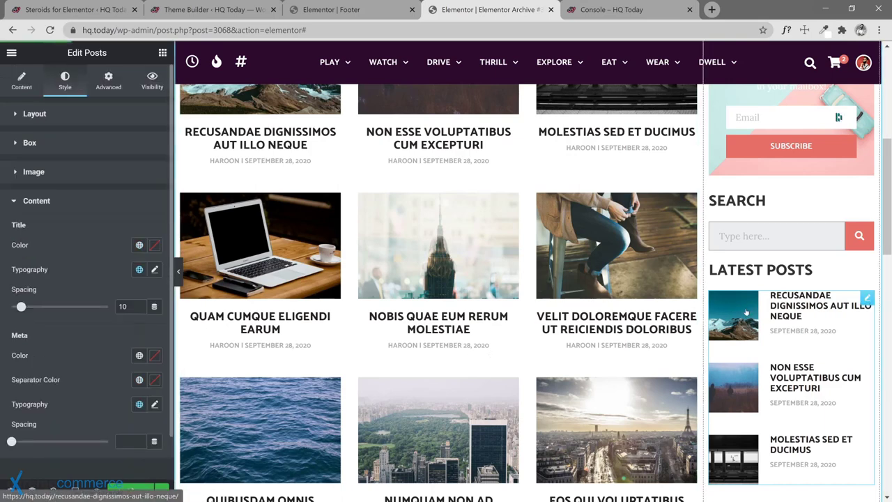
Step: Review the Latest Posts widget's layout settings and the archive page's post grid down to the pagination
scroll(776, 362, "down", 2)
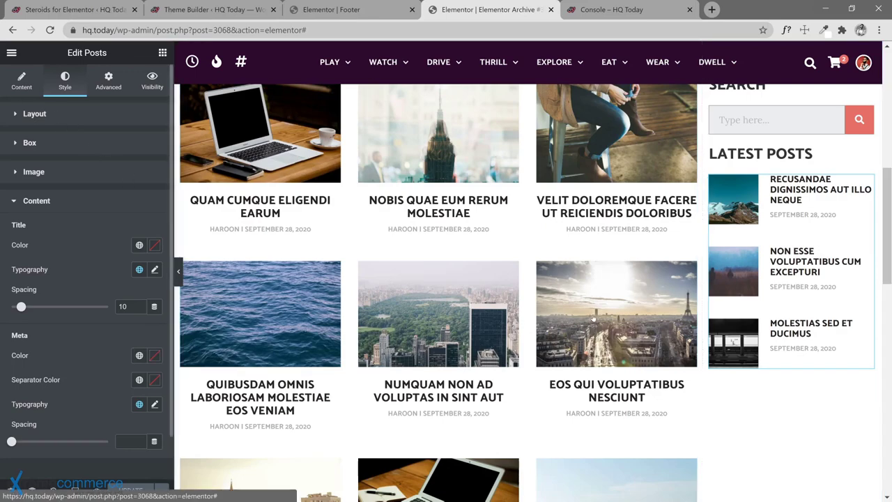
left_click(866, 182)
scroll(718, 219, "down", 3)
scroll(717, 219, "down", 3)
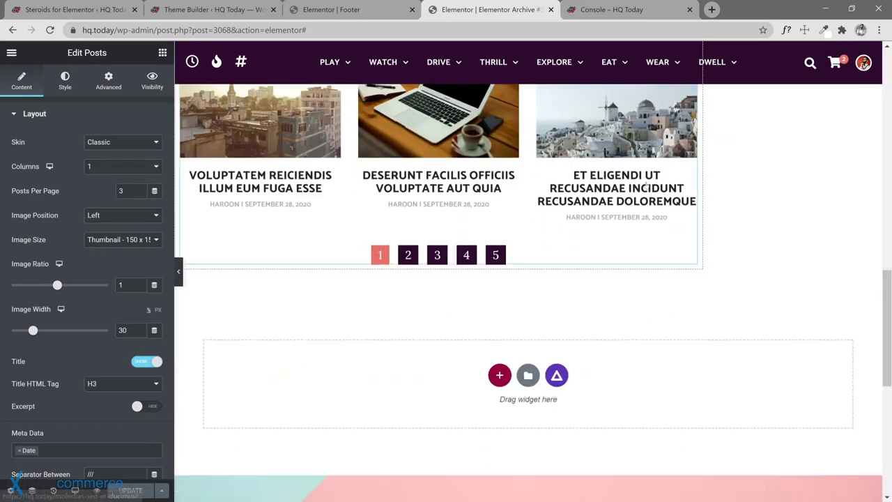
scroll(718, 219, "up", 2)
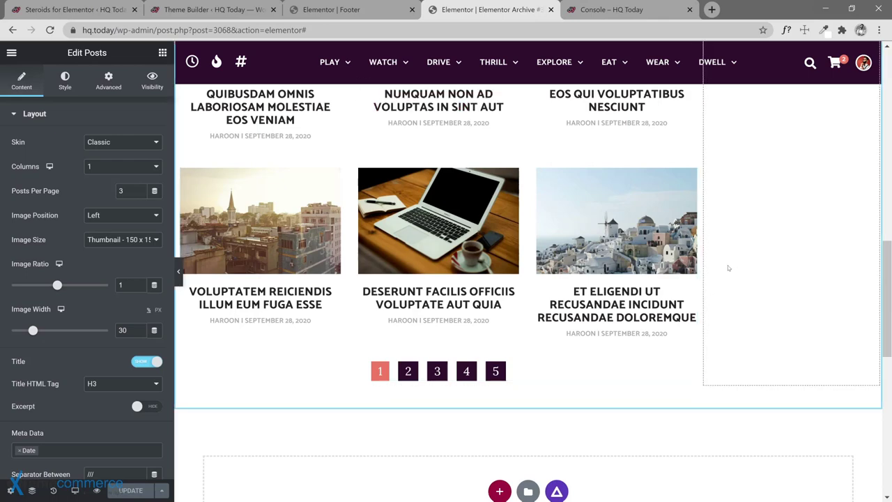
scroll(728, 267, "up", 2)
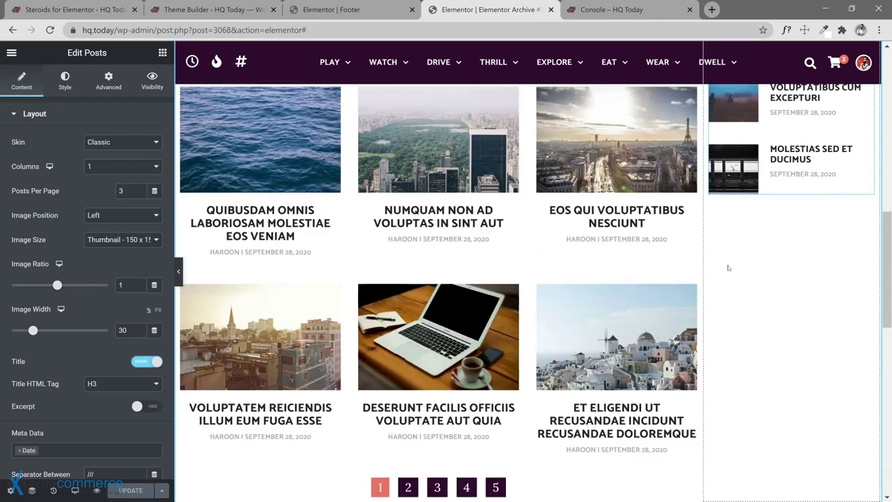
scroll(650, 249, "down", 1)
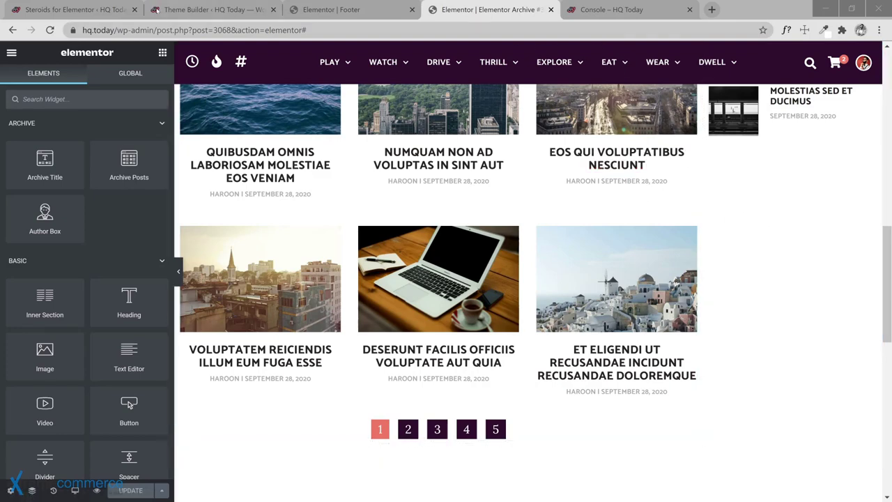
Step: Switch to the WordPress admin and install and activate the JetElements plugin from Crocoblock's update and installation page
left_click(106, 10)
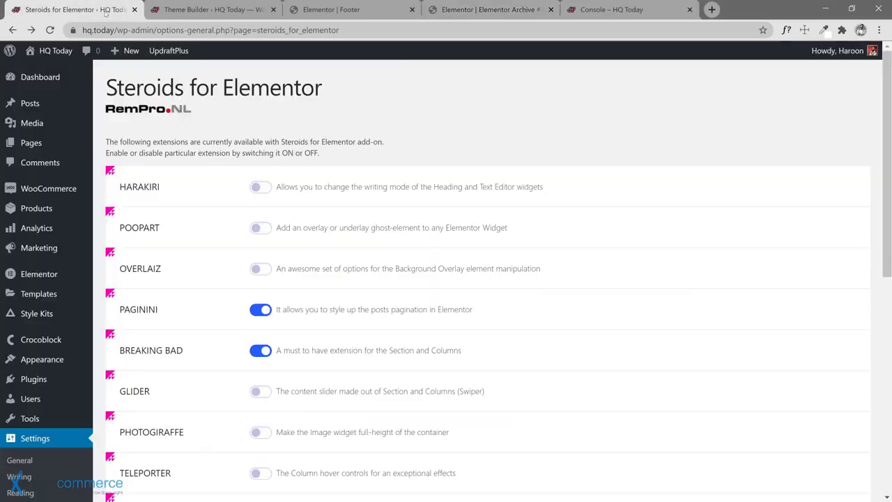
mouse_move(43, 345)
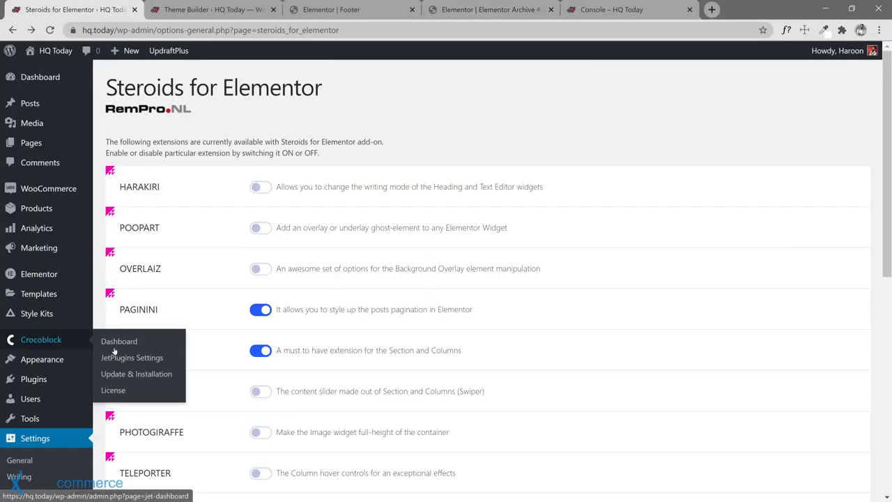
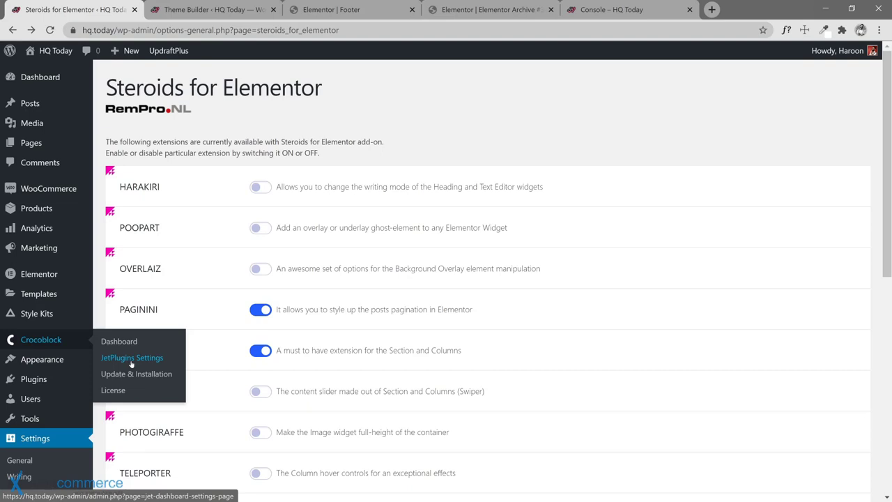
left_click(132, 362)
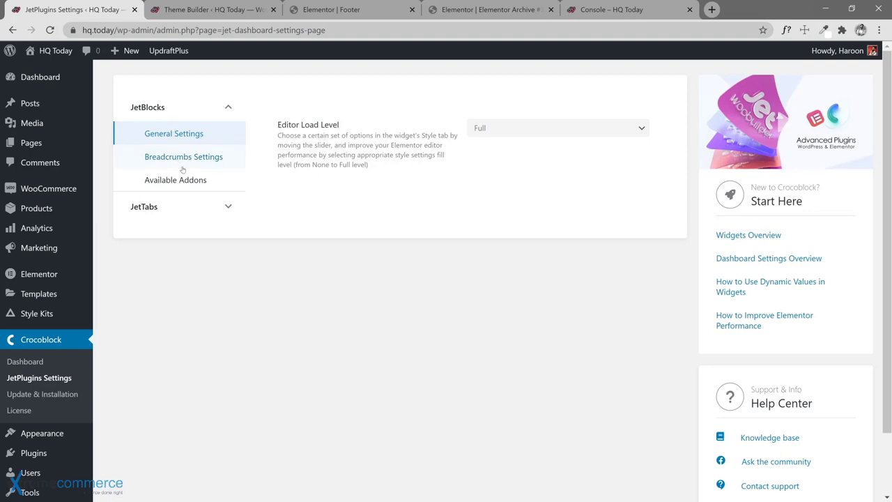
left_click(63, 394)
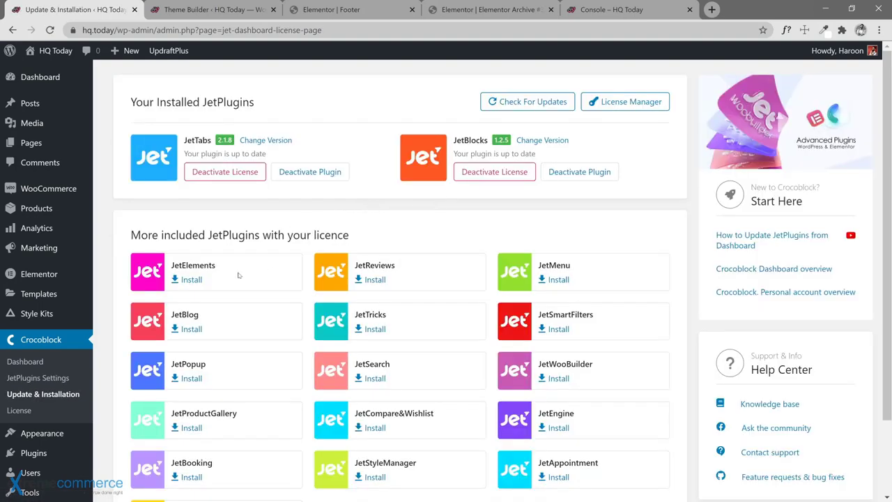
left_click(189, 281)
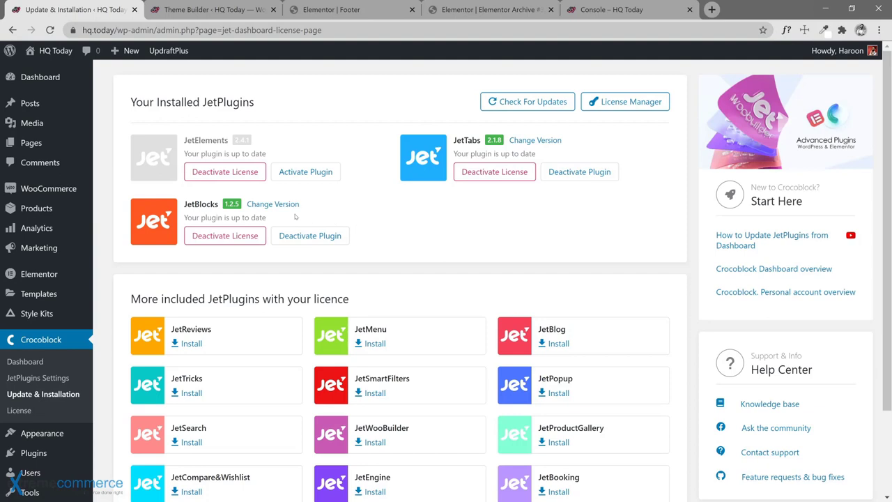
left_click(306, 174)
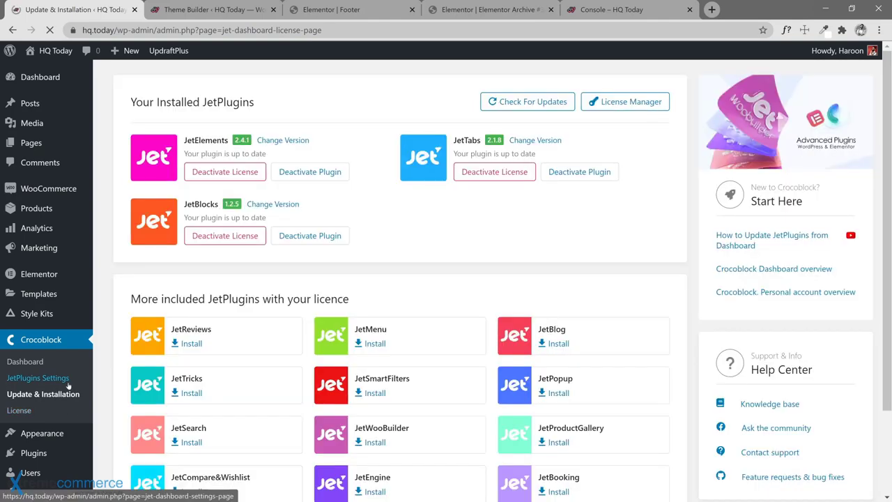
Step: Disable every available JetElements widget in the JetPlugins settings, from Advanced Carousel through Weather
left_click(33, 379)
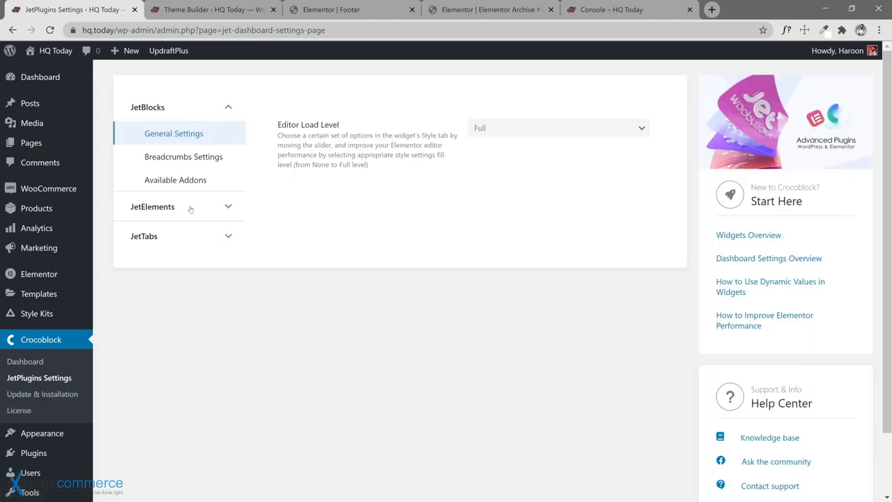
left_click(194, 208)
left_click(175, 278)
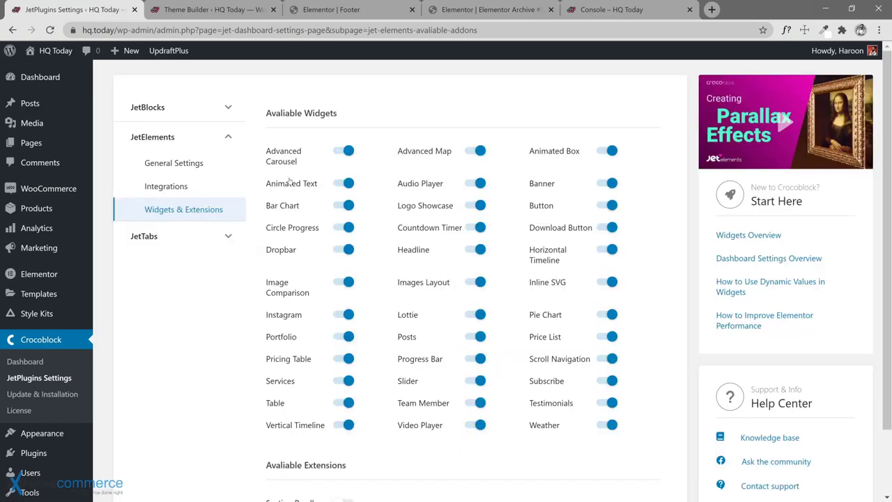
left_click(344, 152)
left_click(345, 185)
left_click(344, 205)
left_click(341, 228)
left_click(339, 252)
left_click(344, 285)
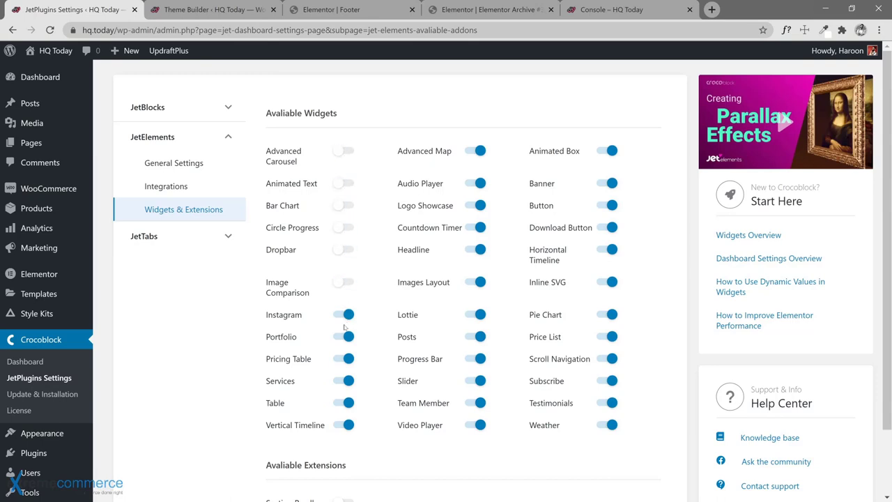
left_click(345, 338)
left_click(347, 315)
left_click(348, 358)
left_click(347, 382)
left_click(348, 403)
left_click(348, 425)
left_click(477, 426)
left_click(478, 404)
left_click(478, 382)
left_click(479, 359)
left_click(478, 337)
left_click(479, 315)
left_click(479, 282)
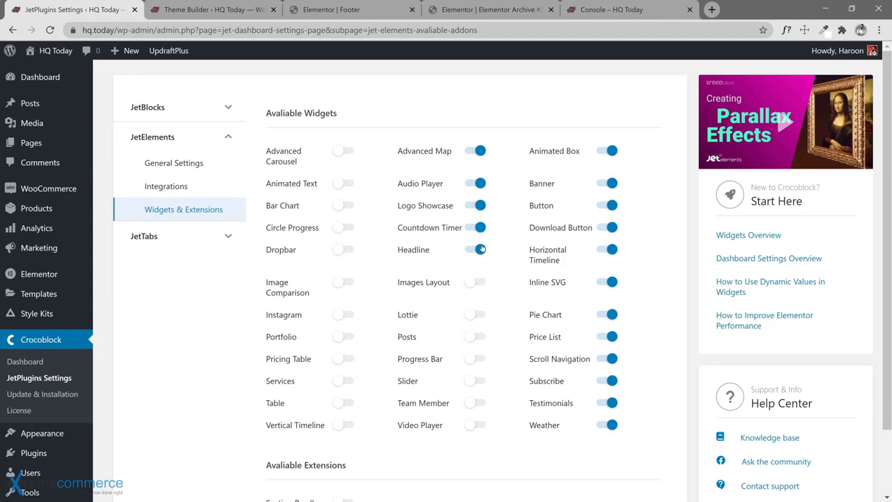
left_click(480, 249)
left_click(480, 227)
left_click(479, 206)
left_click(480, 183)
left_click(479, 151)
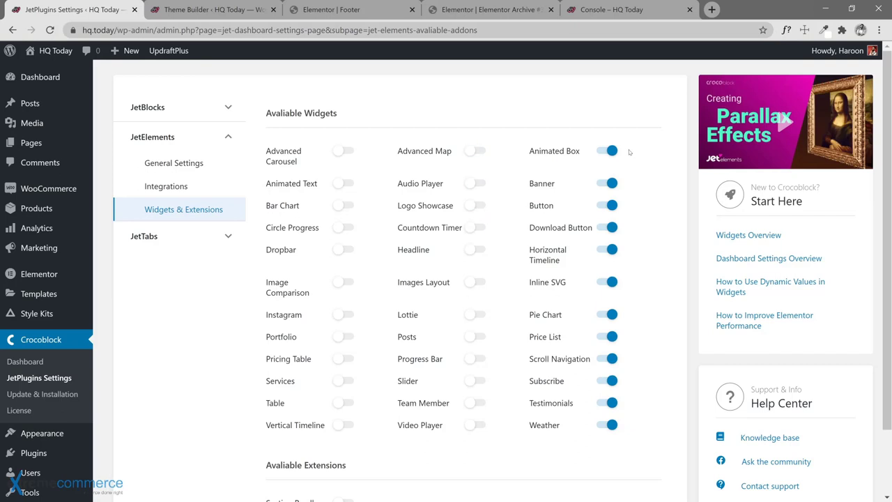
left_click(611, 151)
left_click(611, 183)
left_click(610, 205)
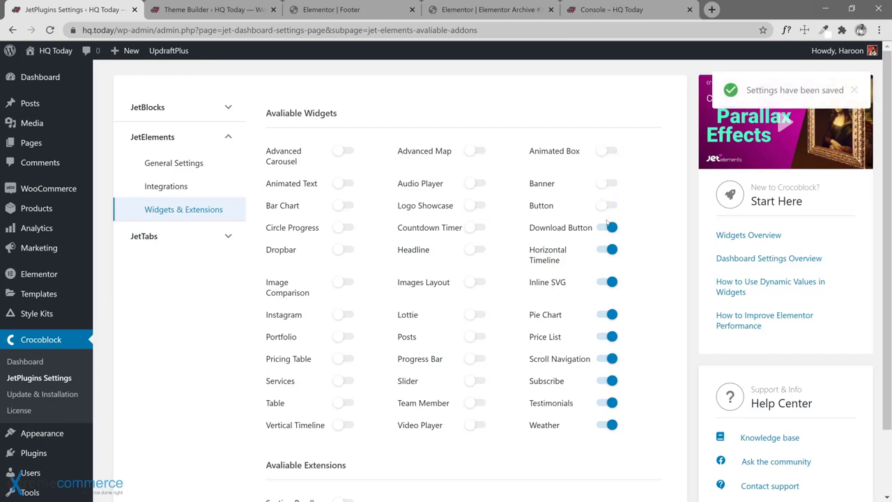
left_click(606, 228)
left_click(604, 252)
left_click(605, 283)
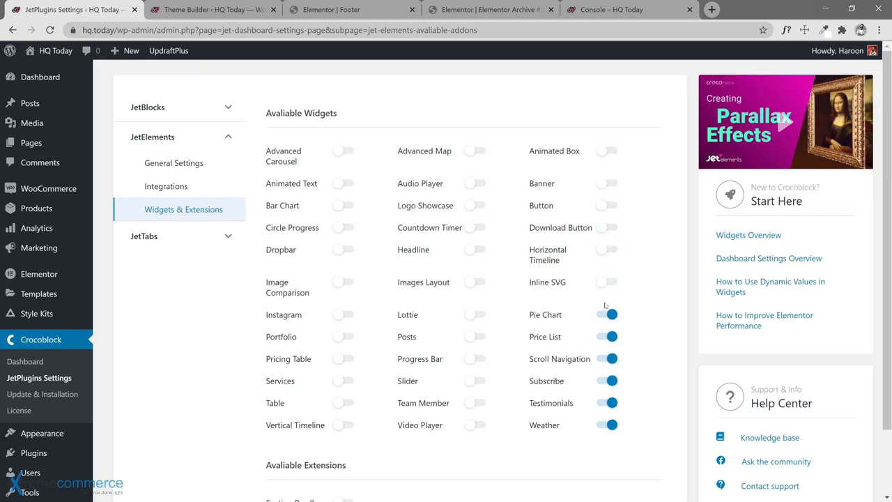
left_click(605, 314)
left_click(605, 337)
left_click(604, 359)
left_click(603, 381)
left_click(605, 402)
left_click(604, 425)
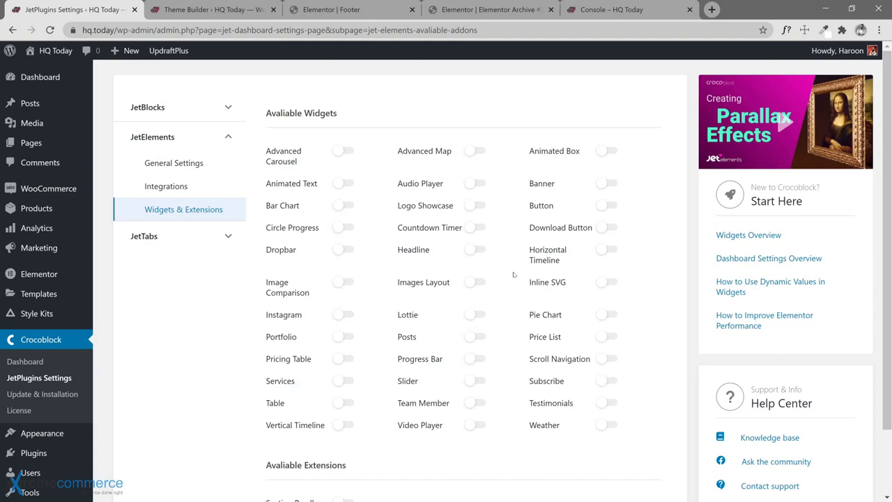
Step: Look over JetElements' available extensions and its integration settings for Google Maps, MailChimp, Instagram and Weatherbit.io
scroll(512, 272, "down", 2)
scroll(346, 292, "up", 2)
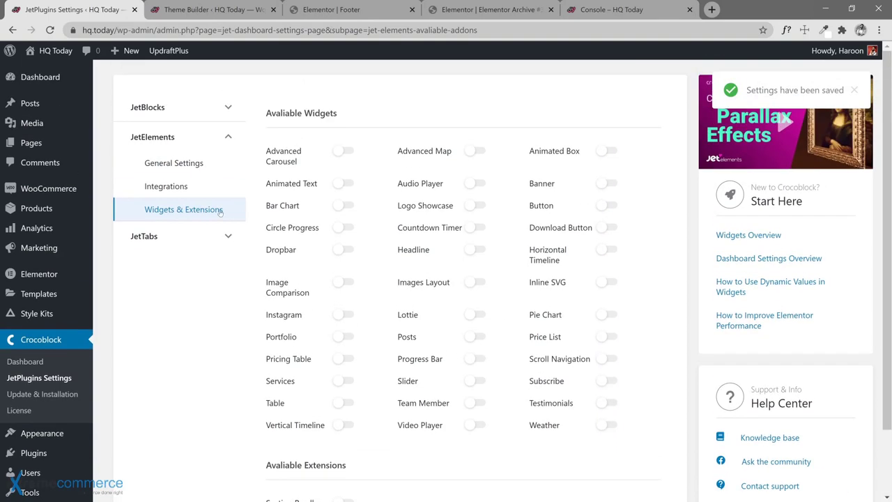
left_click(187, 191)
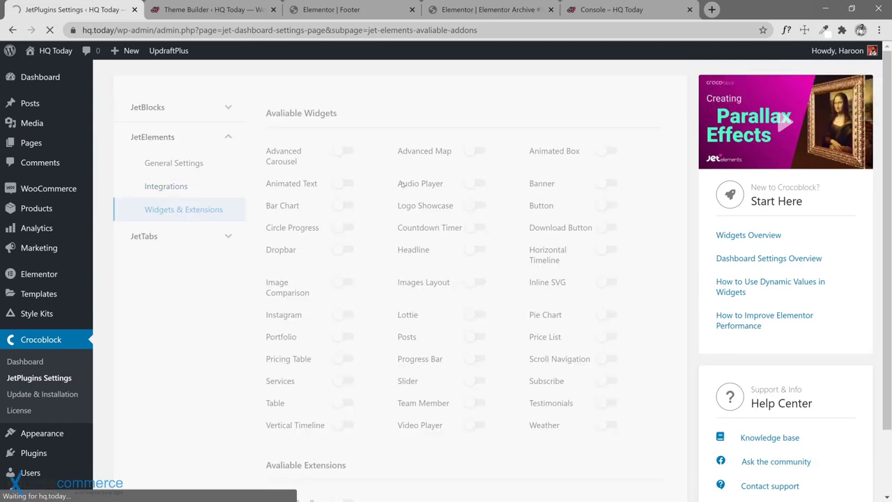
scroll(378, 188, "down", 3)
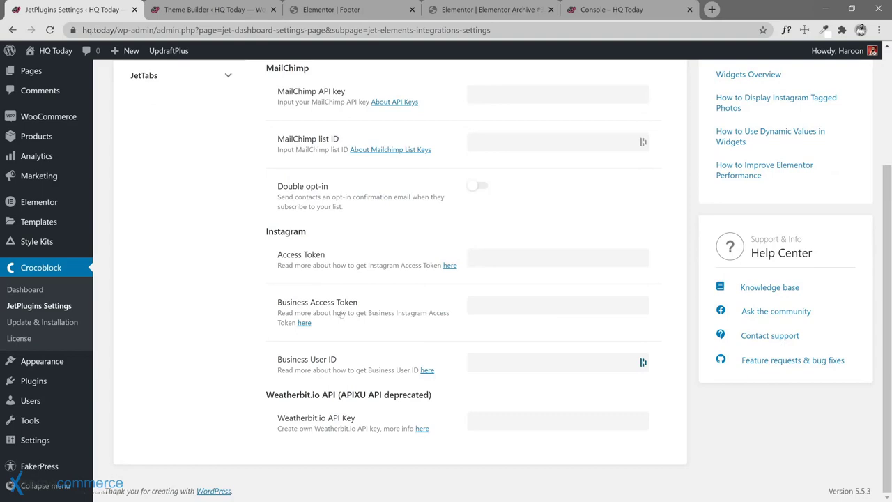
scroll(321, 252, "up", 3)
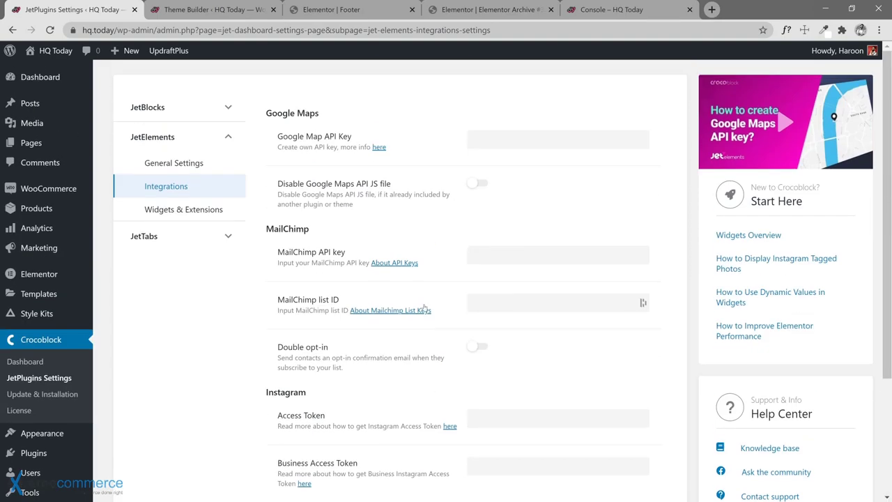
Step: Turn off SVG image uploading in JetElements' general settings and enable the Instagram widget among the available widgets
left_click(191, 169)
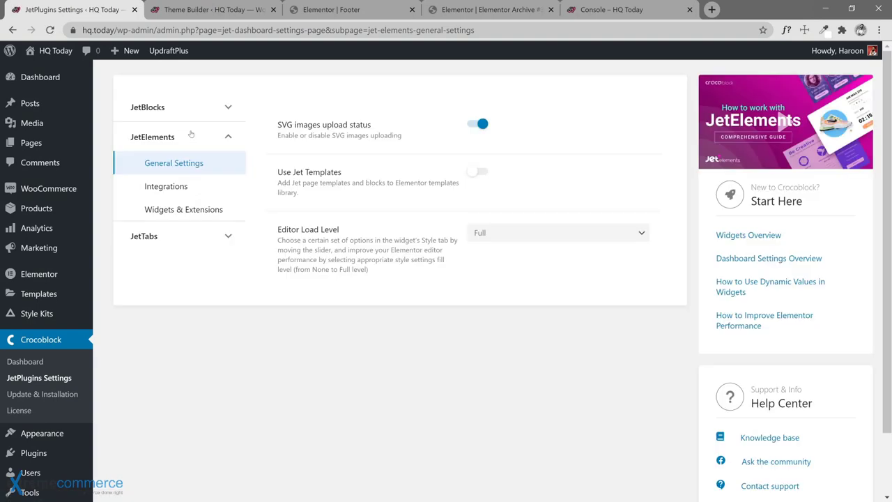
left_click(479, 125)
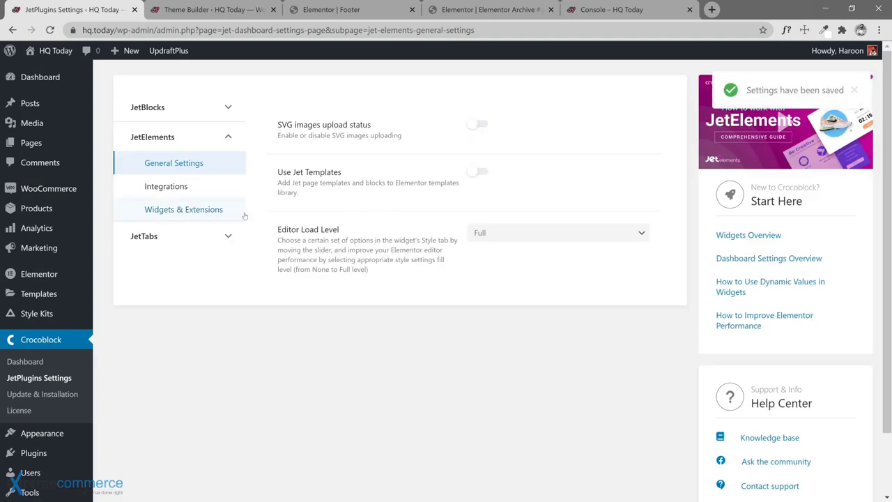
left_click(168, 209)
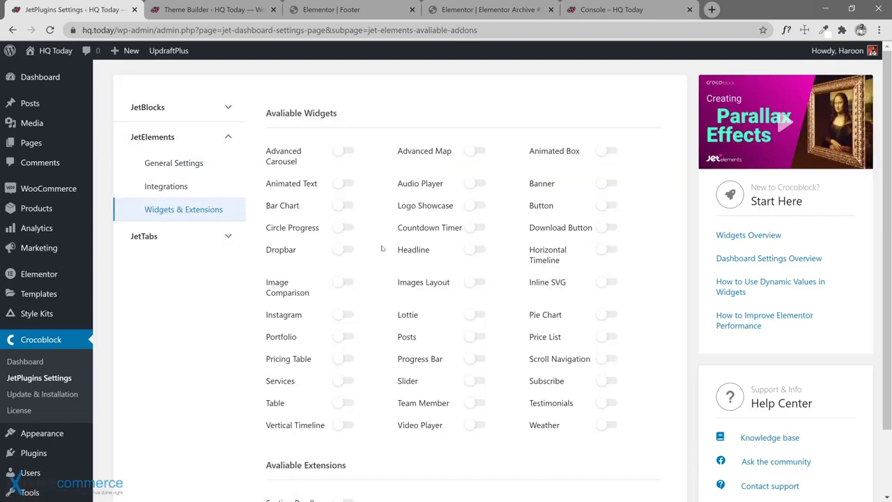
key("ctrl+f")
type("inst")
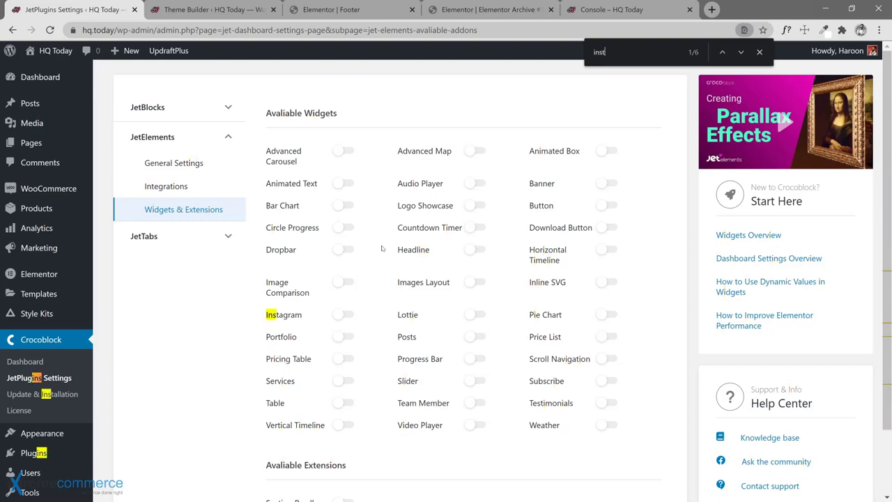
type("agram")
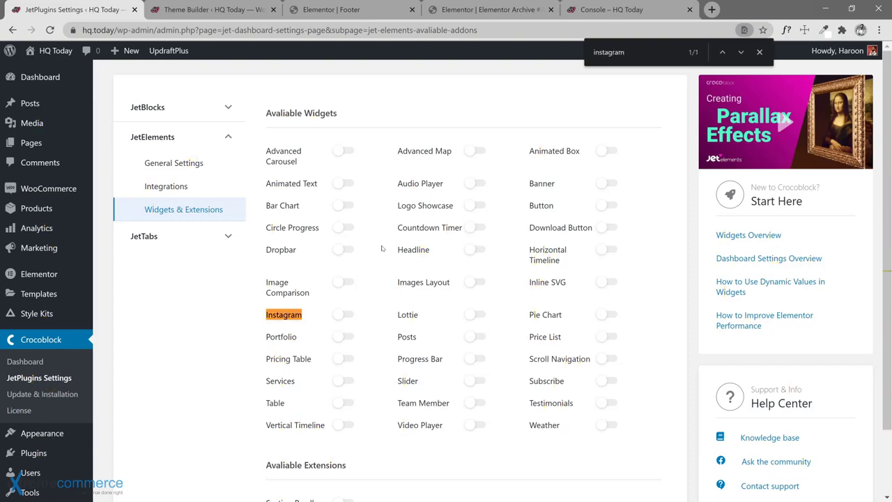
left_click(341, 315)
scroll(347, 322, "down", 2)
scroll(347, 322, "up", 2)
Step: Switch to the Categories archive template in Elementor and add the Instagram widget below the sidebar's Instagram heading
left_click(317, 12)
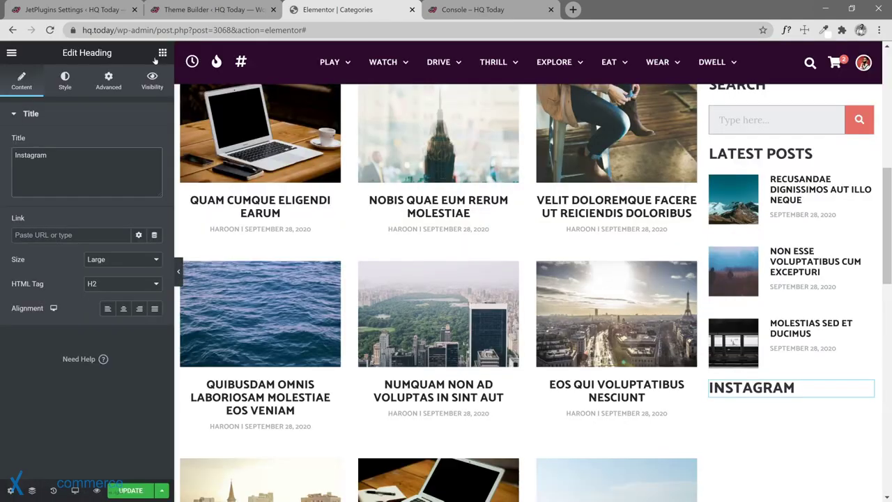
scroll(129, 405, "down", 2)
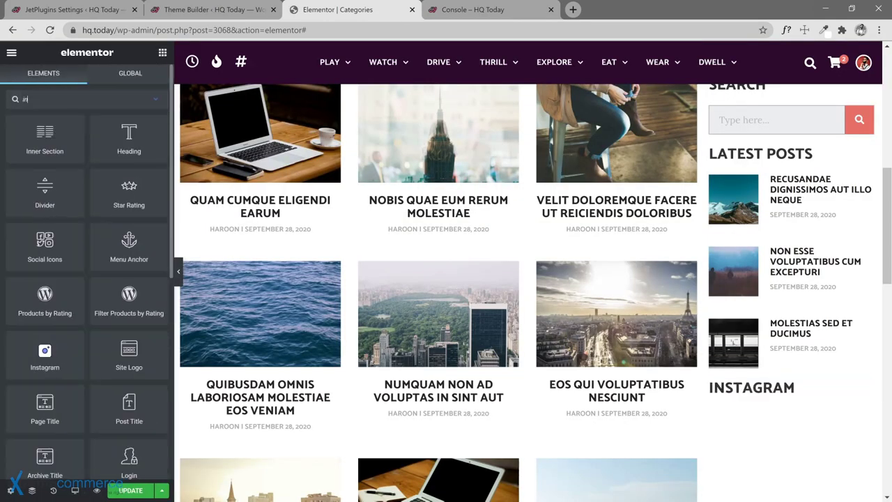
left_click(84, 99)
type("inst")
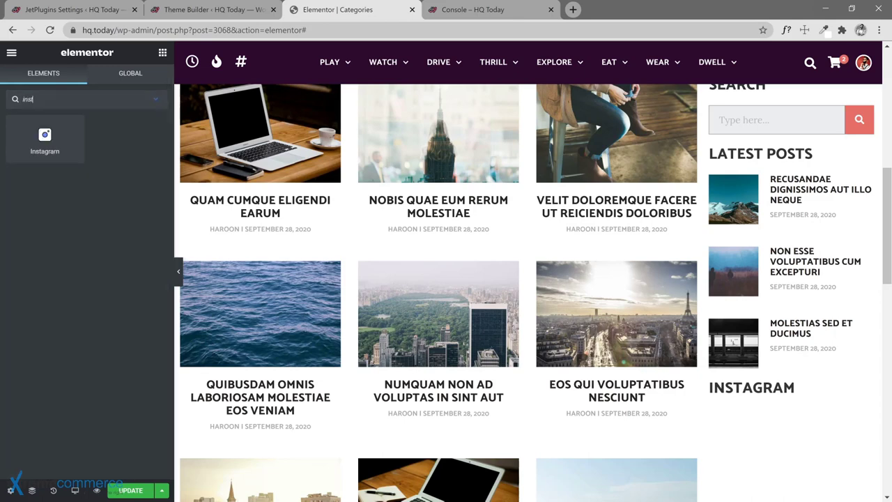
left_click_drag(44, 138, 761, 401)
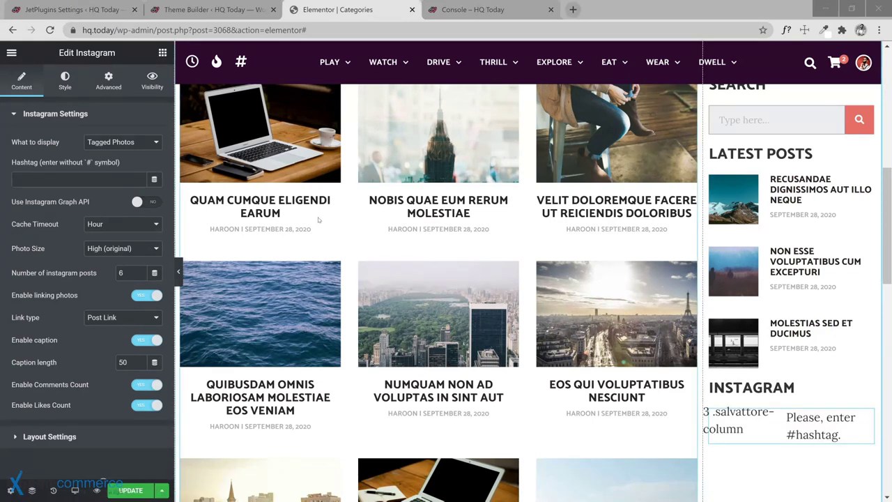
Step: Return to JetElements' integration settings and open the help articles for the Instagram Access Token and Business Access Token in new tabs
left_click(92, 12)
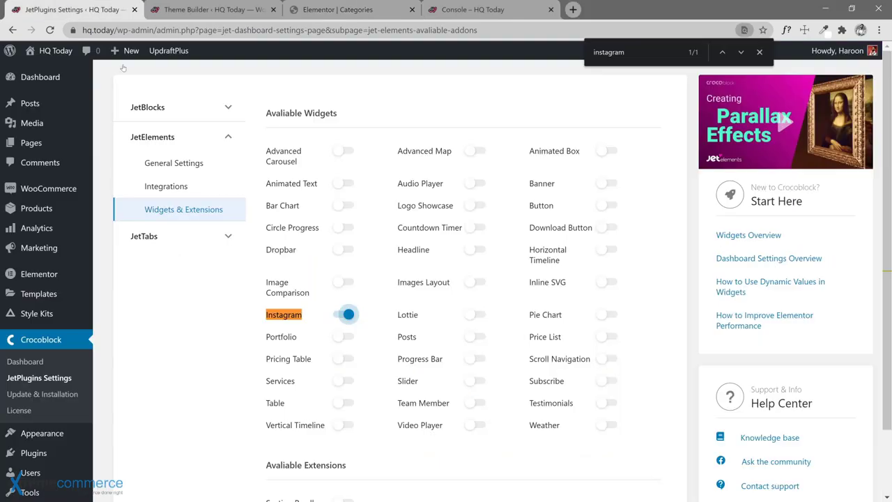
left_click(186, 187)
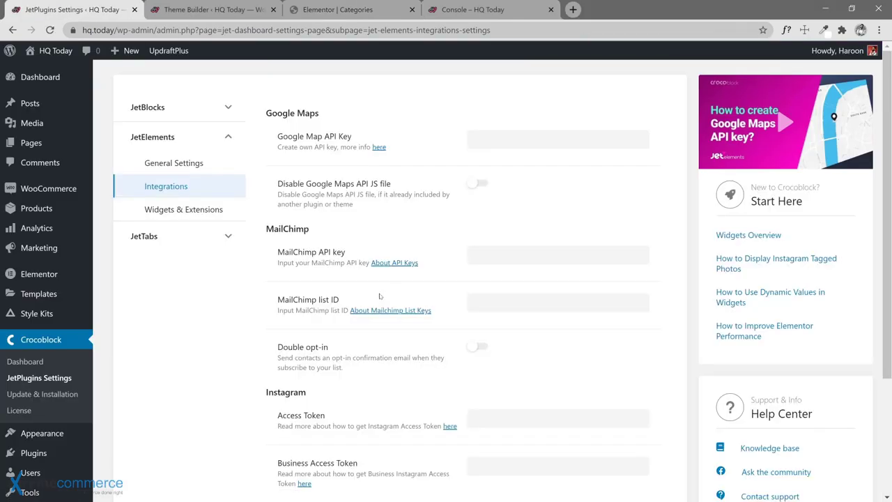
scroll(379, 293, "down", 3)
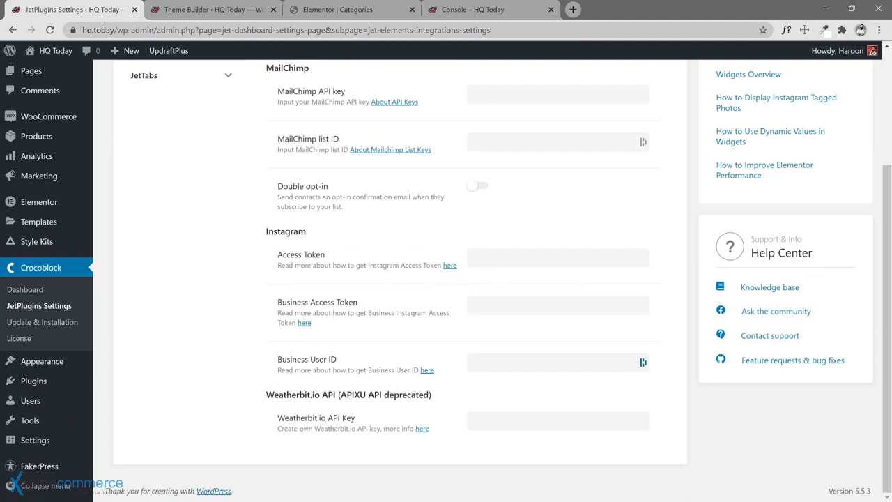
middle_click(450, 265)
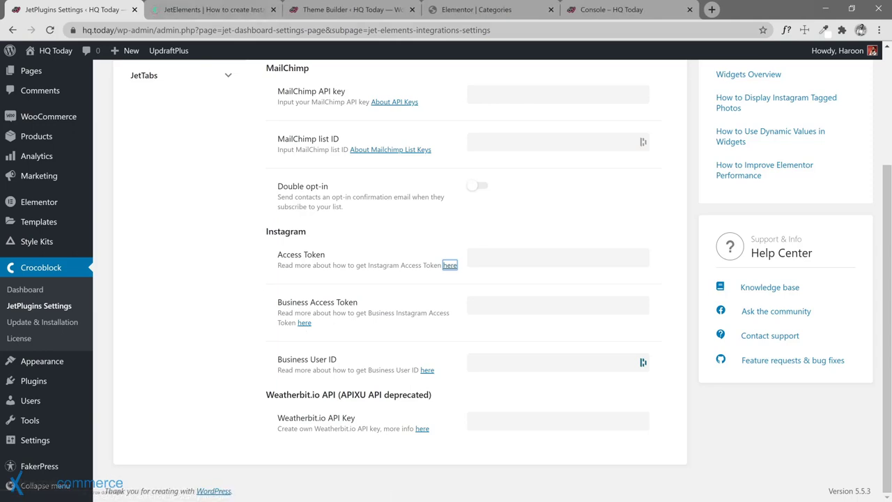
middle_click(305, 322)
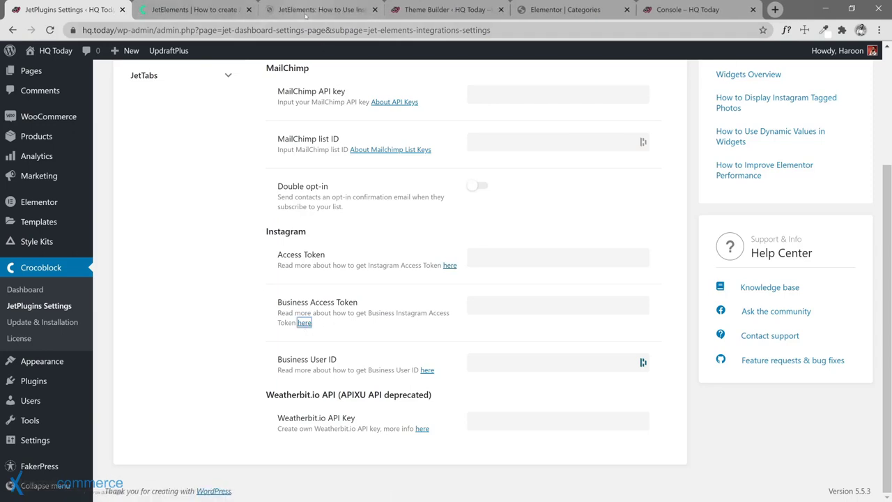
Step: Compare the two Crocoblock articles and read the tagged photos guide from preparing the accounts to getting the Instagram Graph API key
left_click(305, 12)
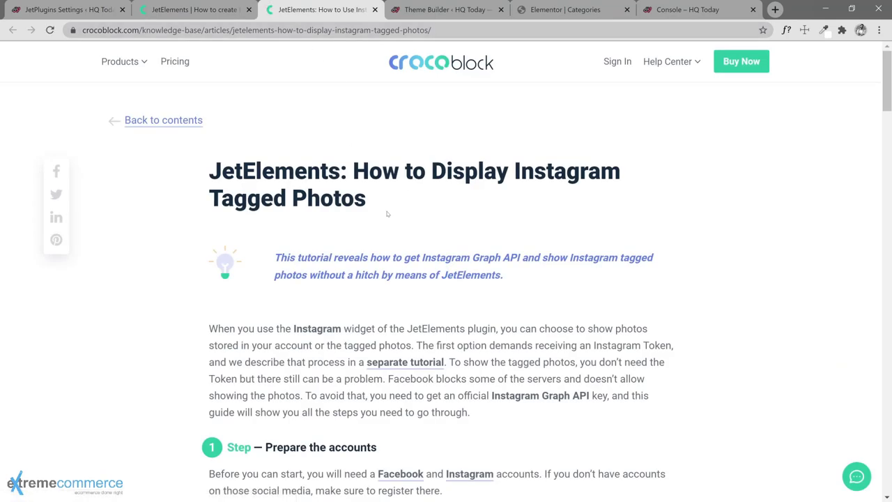
left_click(195, 10)
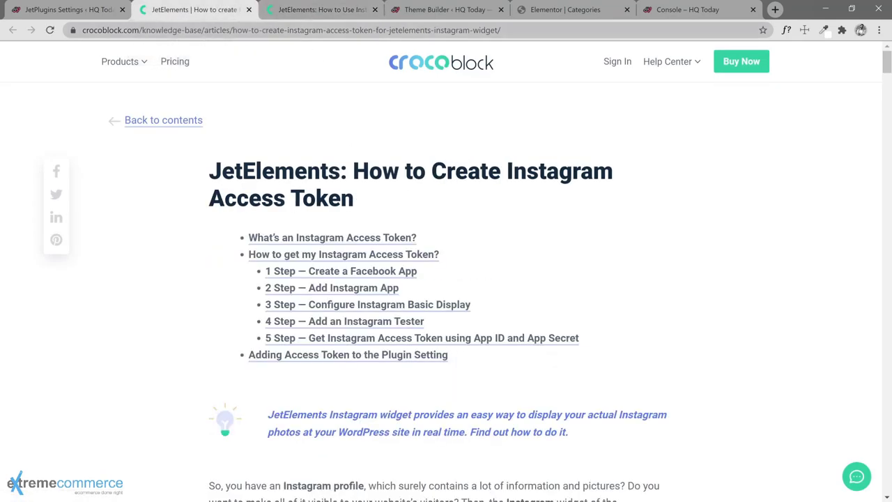
left_click(306, 8)
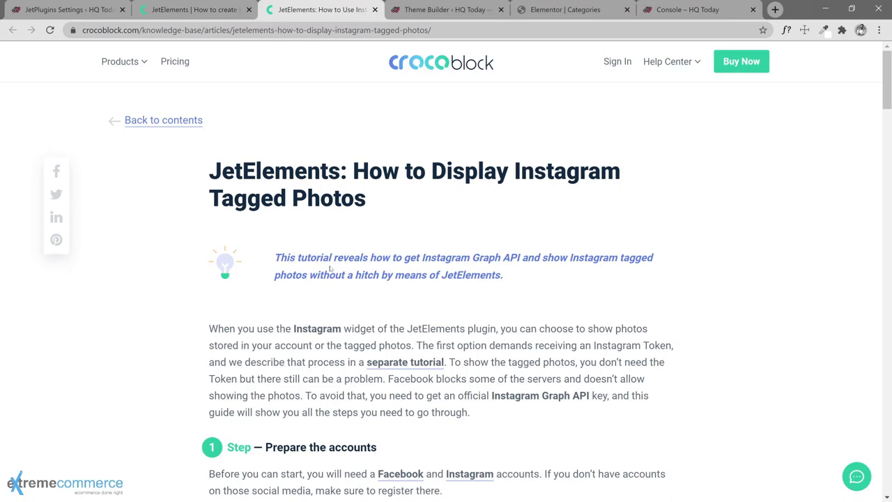
scroll(303, 283, "down", 1)
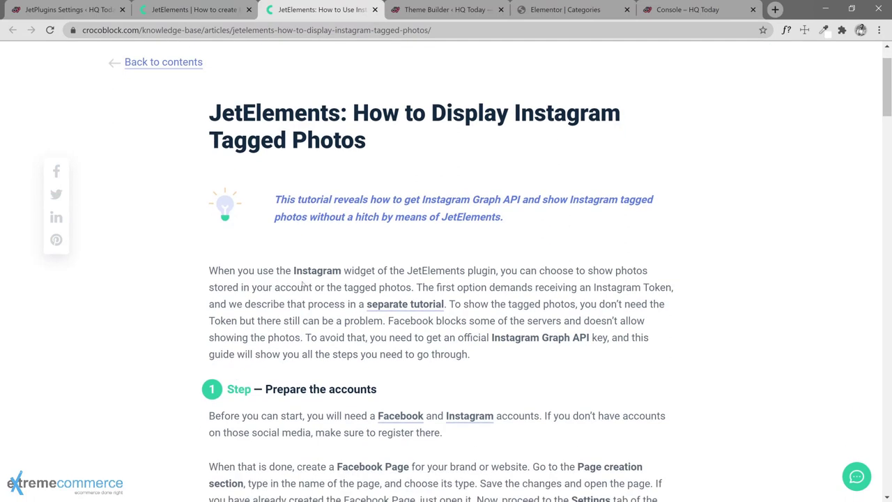
scroll(357, 317, "down", 2)
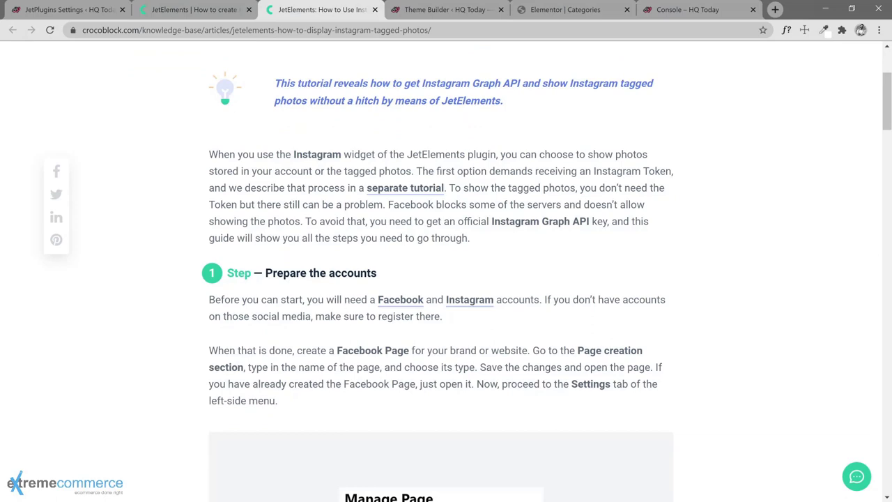
scroll(312, 93, "up", 3)
scroll(305, 221, "down", 6)
scroll(314, 215, "down", 5)
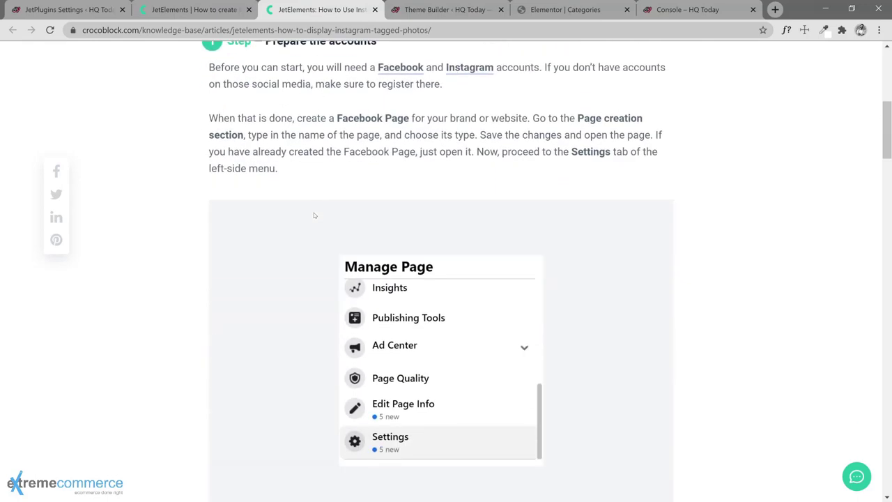
scroll(314, 216, "down", 8)
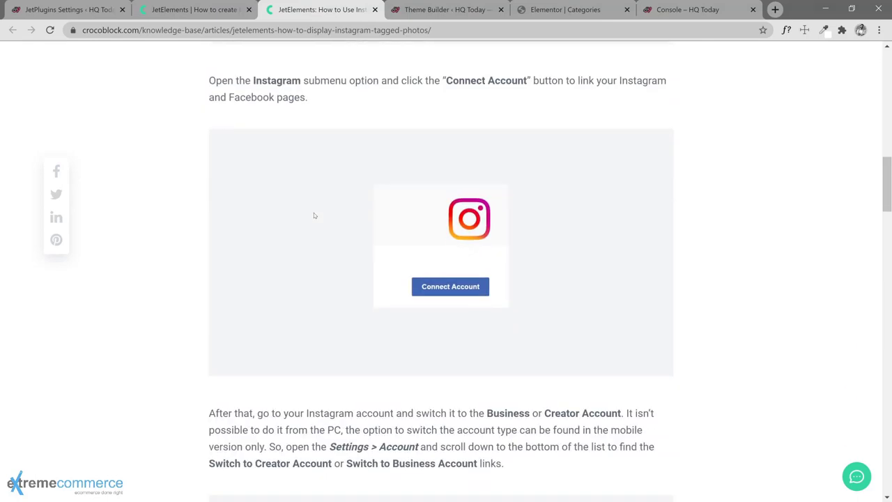
scroll(314, 216, "down", 2)
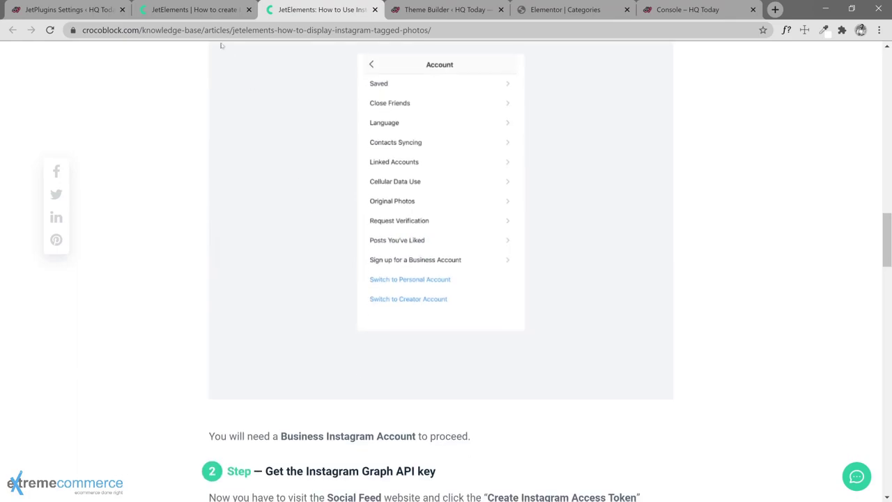
Step: Read the guide on creating an Instagram Access Token, covering the display options, the developer registration notice and creating a Facebook app
left_click(195, 9)
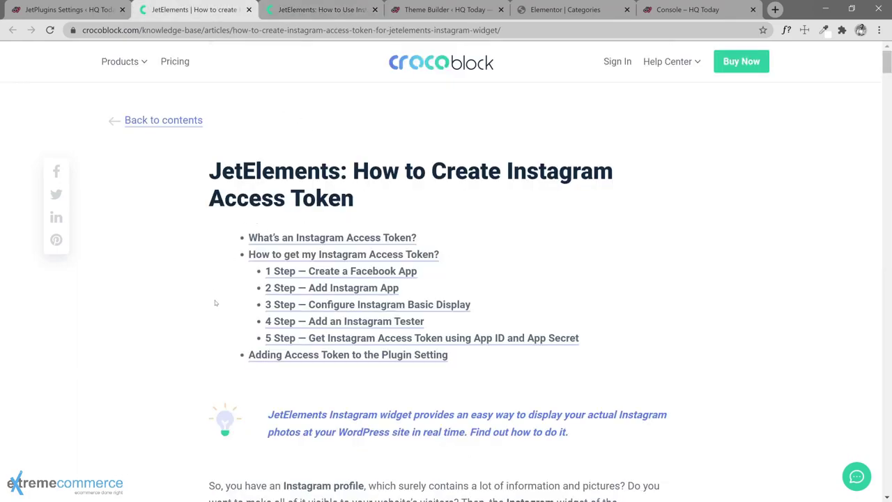
scroll(219, 317, "down", 5)
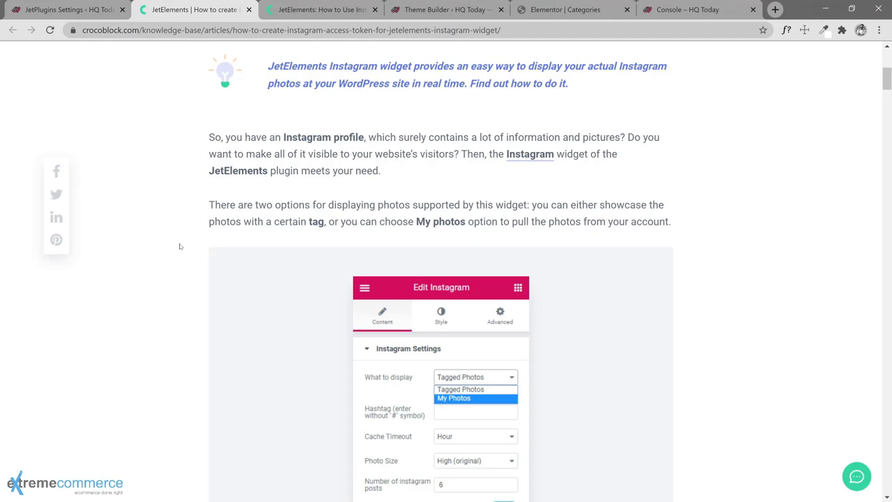
scroll(179, 246, "down", 4)
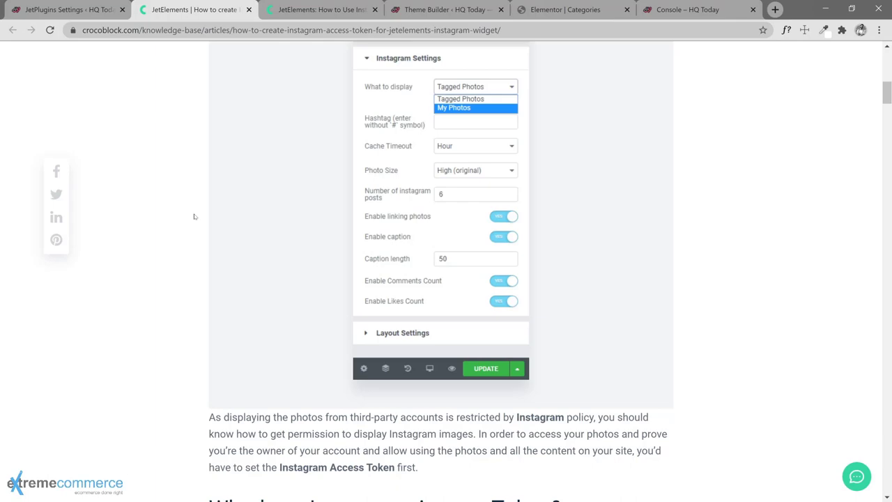
scroll(194, 217, "down", 8)
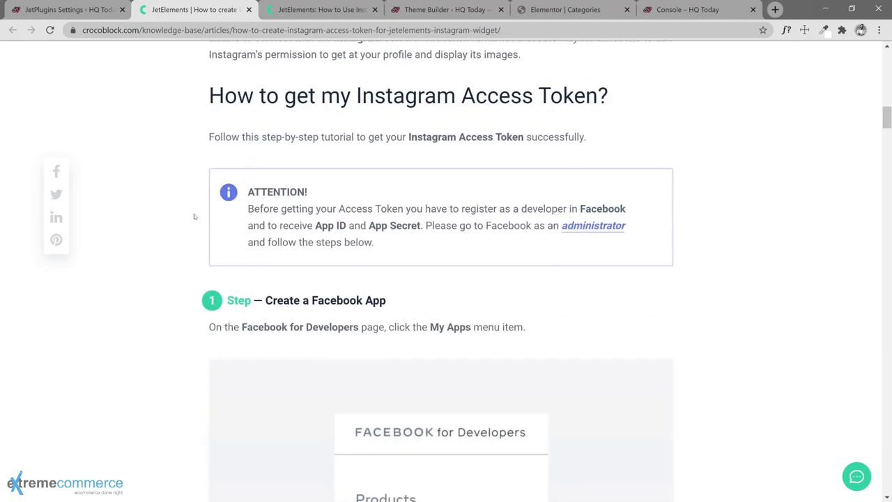
scroll(194, 217, "down", 1)
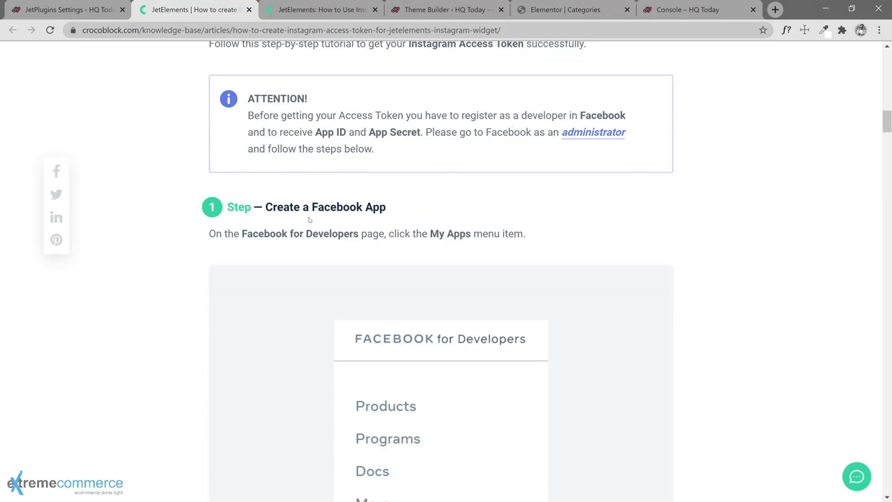
scroll(310, 220, "down", 2)
scroll(327, 134, "up", 1)
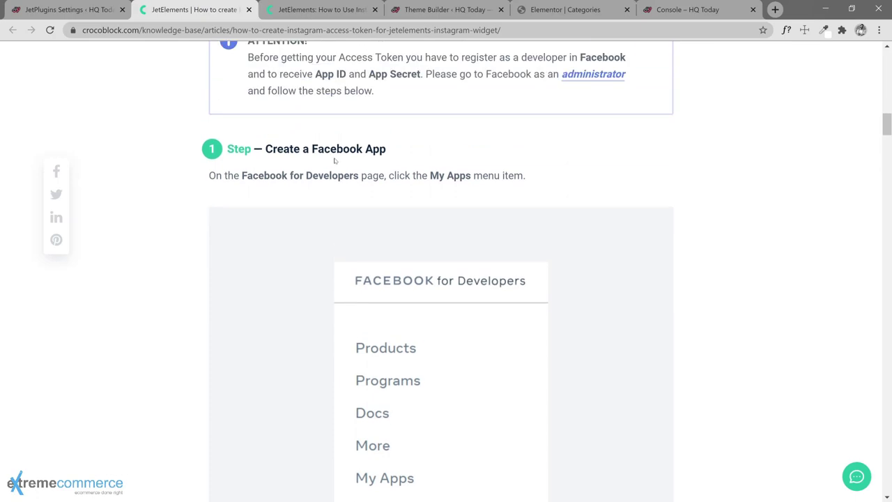
scroll(334, 160, "up", 3)
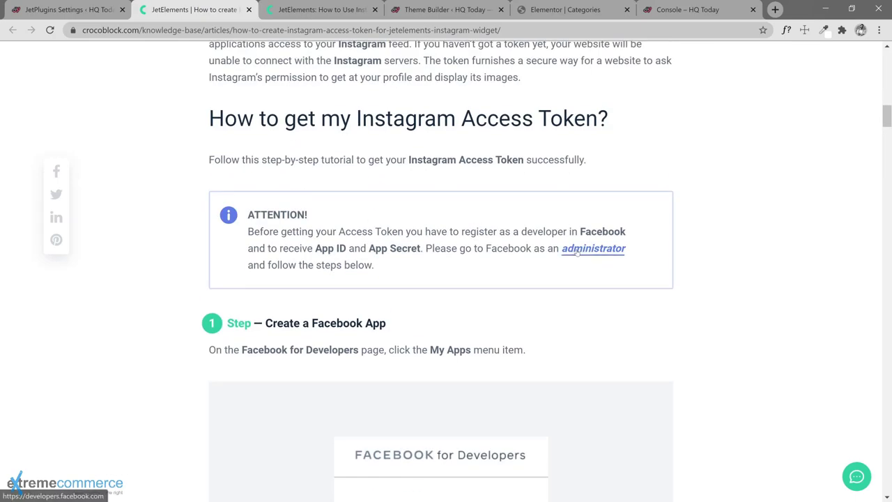
Step: Open the Facebook for Developers site linked in the guide's registration notice and view the account's existing apps
left_click(577, 251, "ctrl")
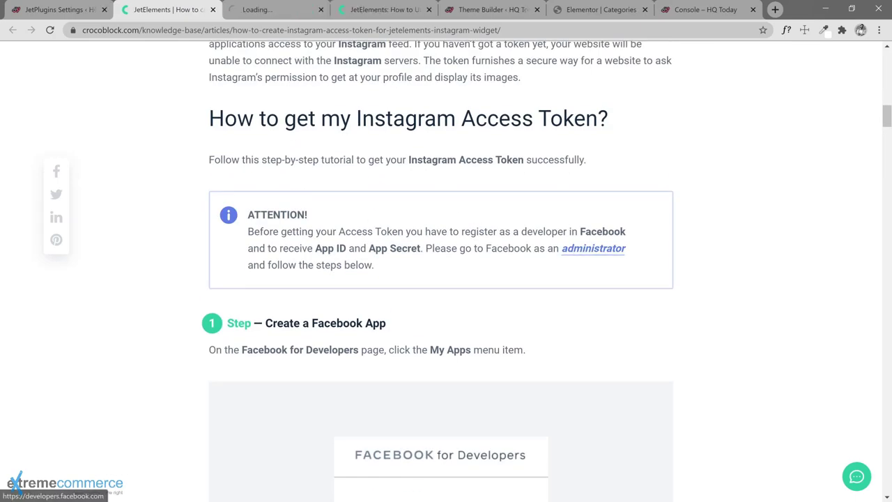
left_click(271, 10)
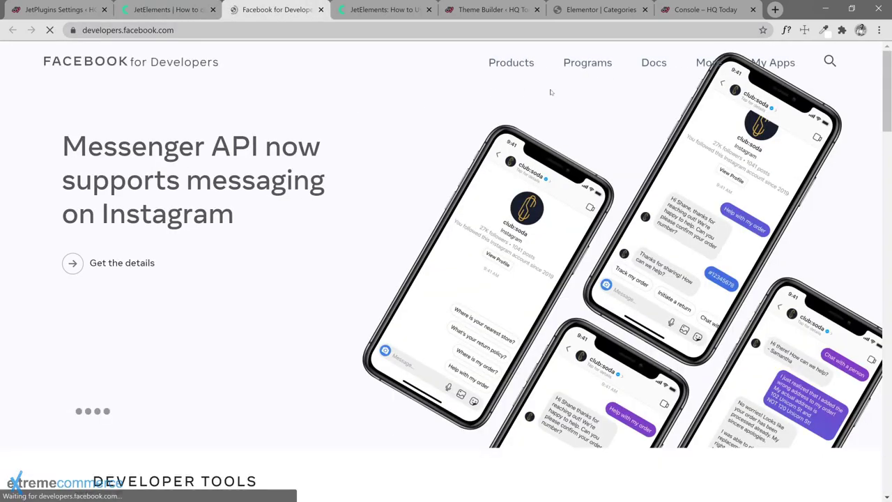
left_click(772, 62)
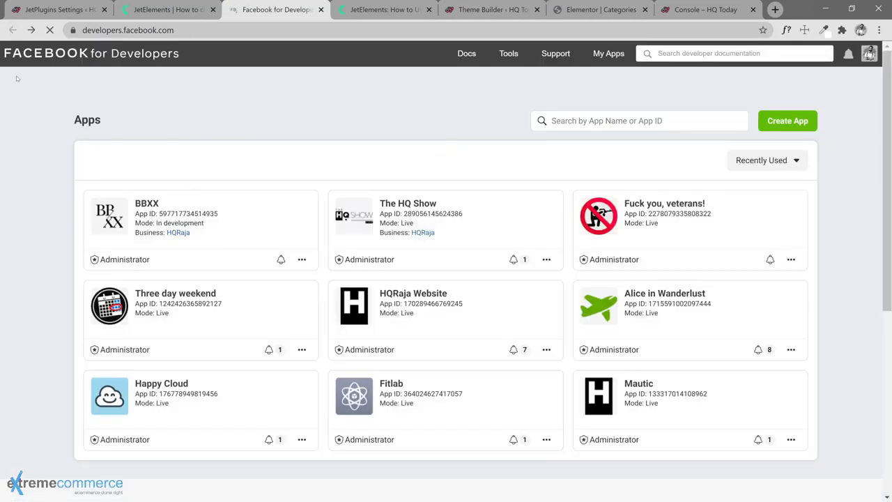
Step: Go back to the Facebook for Developers home page and look through it down to the footer links
key("alt+Left")
scroll(247, 318, "down", 5)
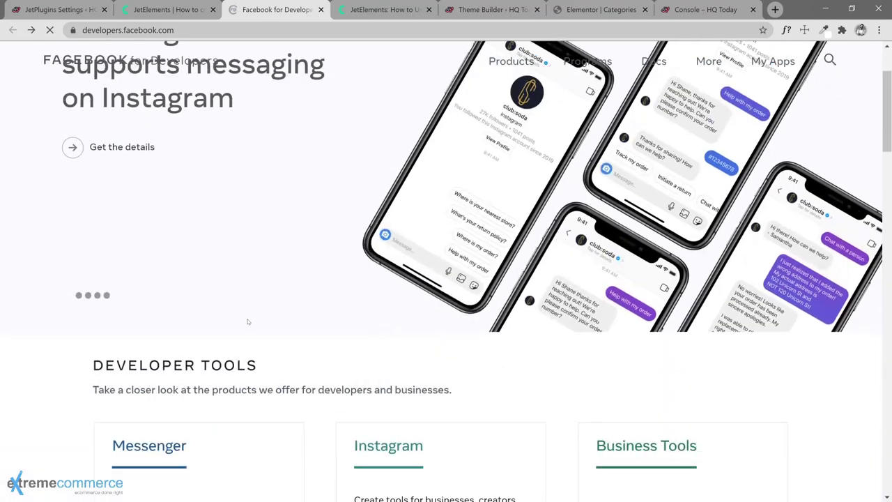
scroll(385, 321, "down", 15)
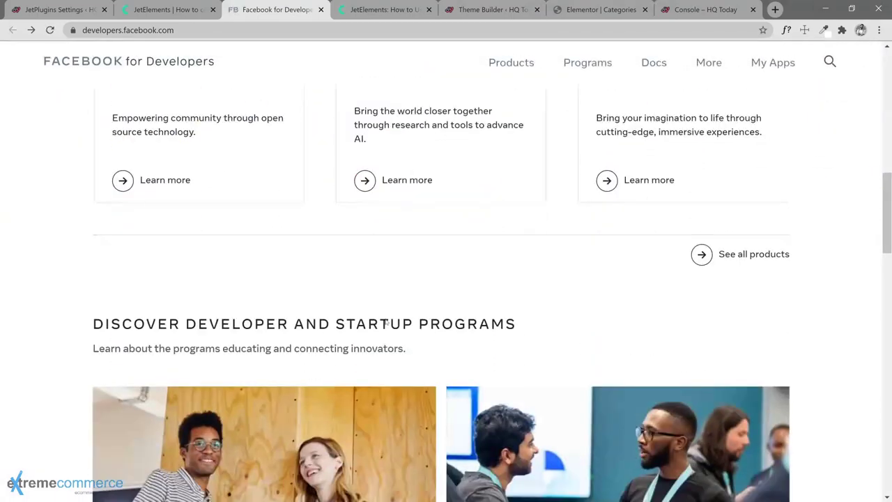
scroll(386, 322, "down", 10)
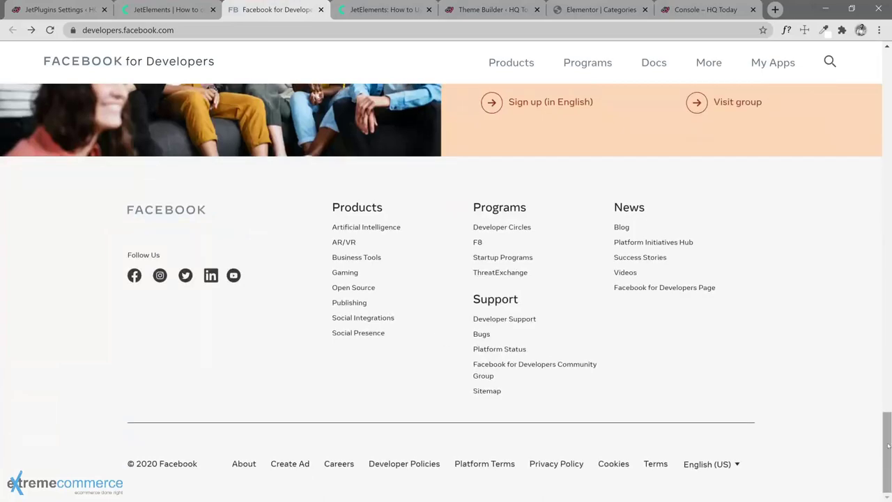
Step: From the account's app list, start creating an app of the Something Else type and continue to its details
left_click_drag(888, 445, 888, 52)
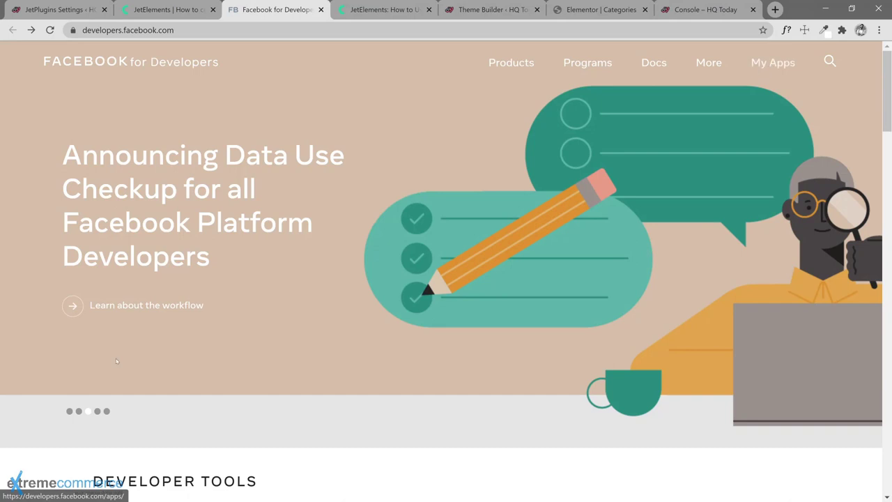
left_click(768, 65)
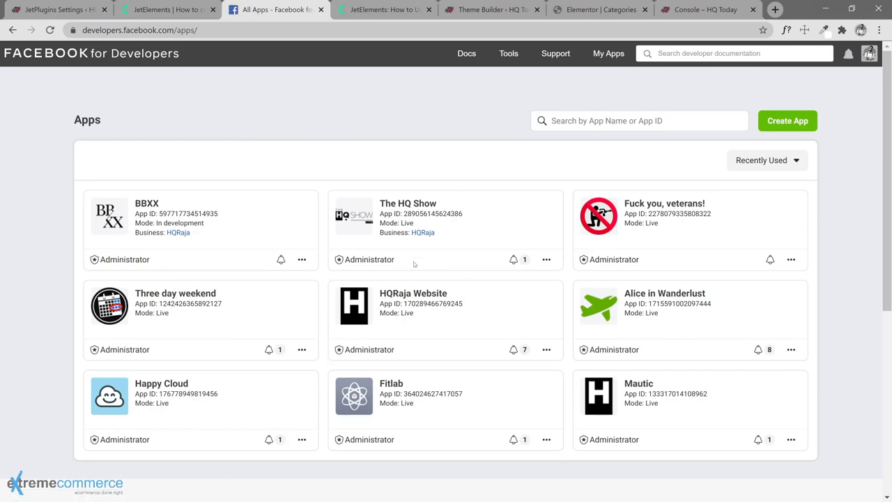
scroll(219, 277, "down", 3)
scroll(219, 277, "up", 3)
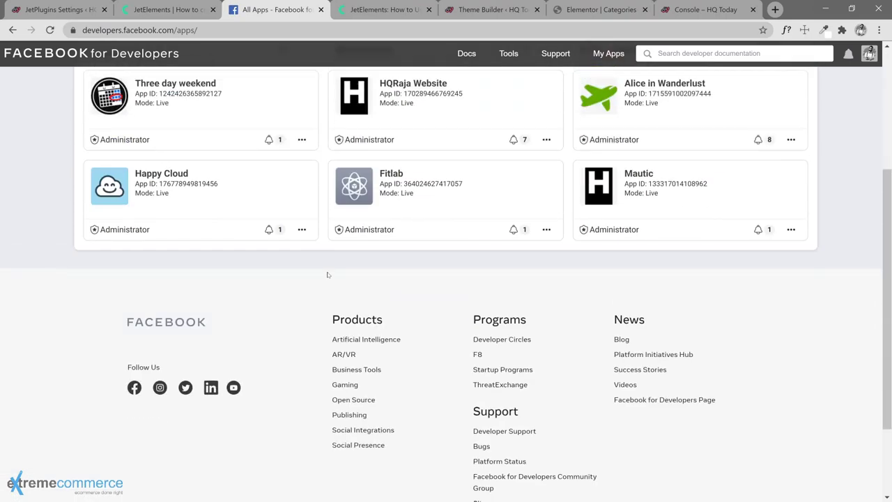
scroll(388, 274, "down", 2)
scroll(438, 274, "up", 3)
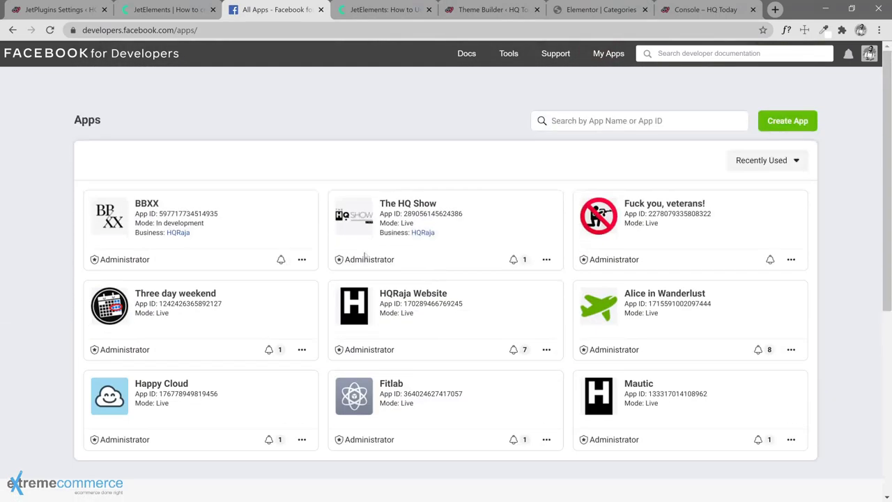
left_click(769, 127)
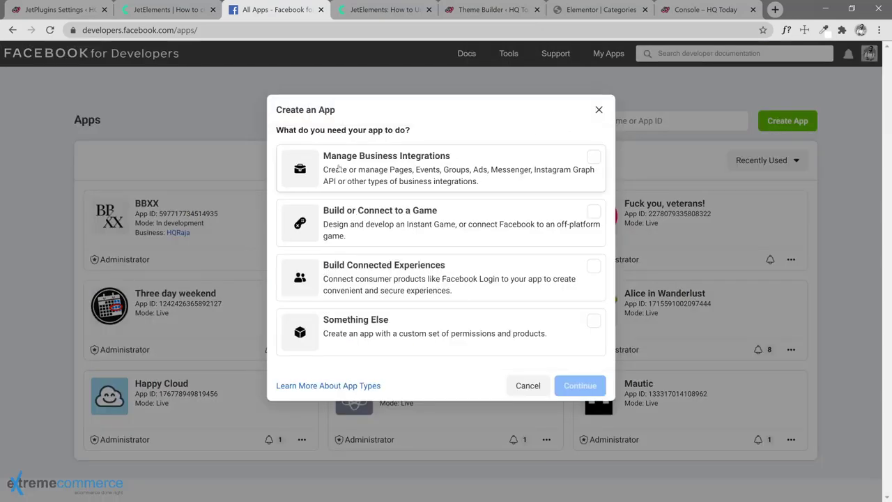
left_click(380, 324)
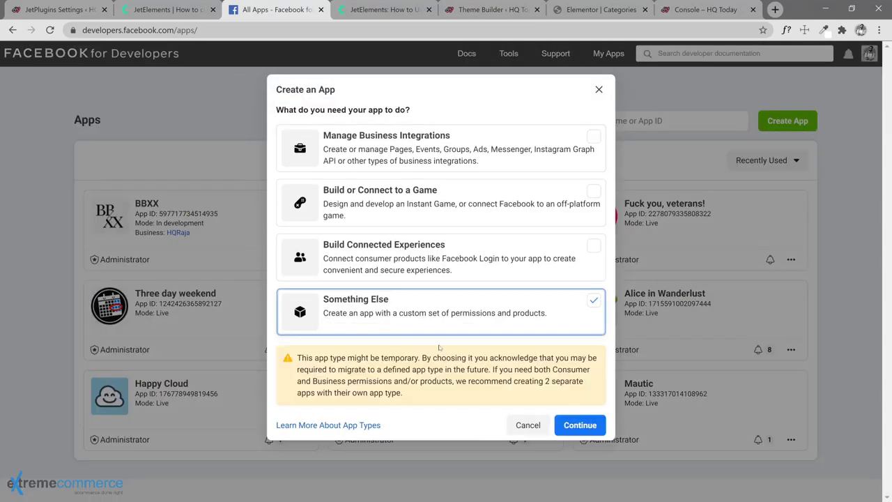
left_click(580, 425)
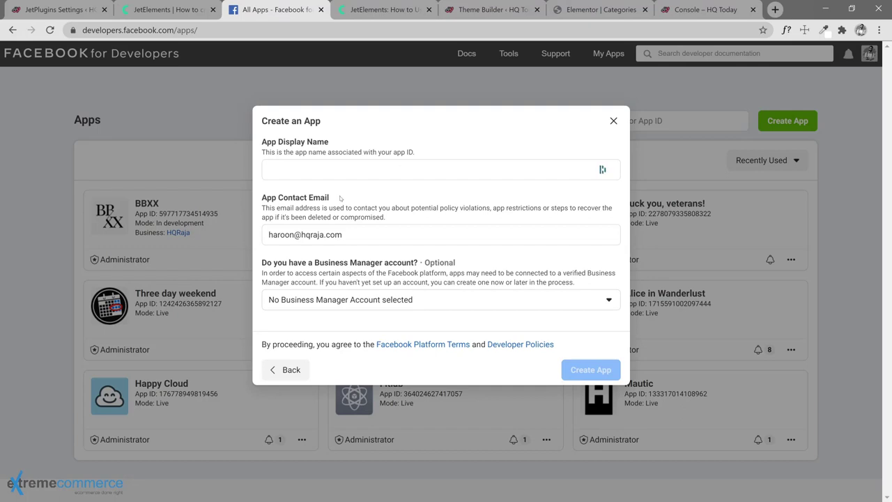
Step: Set the app display name to HQ Today and change the contact e-mail to the hq.today address, with no Business Manager account selected
left_click(341, 174)
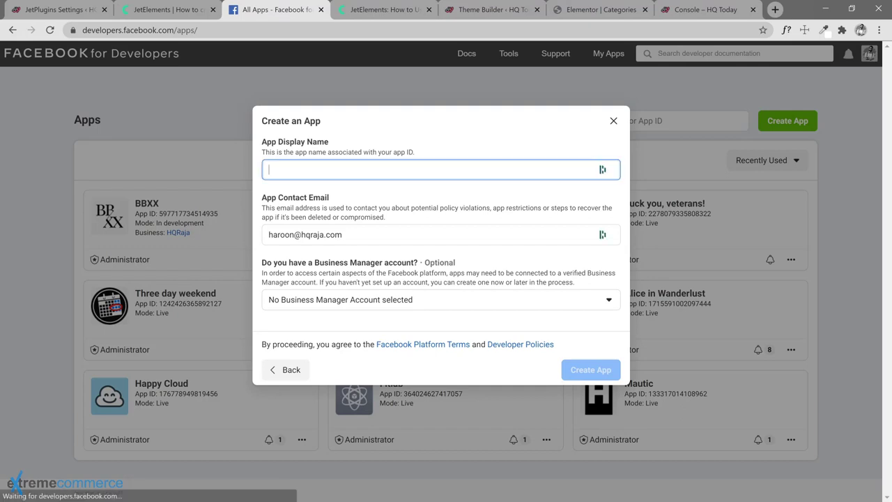
type("HQ Today")
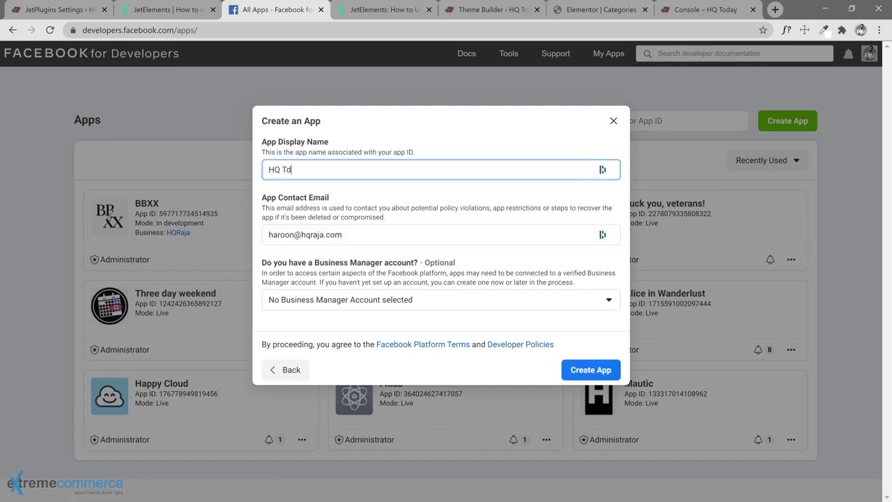
key("Tab")
key("End")
key("BackSpace")
key("BackSpace")
key("BackSpace")
key("BackSpace")
key("BackSpace")
key("BackSpace")
key("BackSpace")
key("BackSpace")
type(".today")
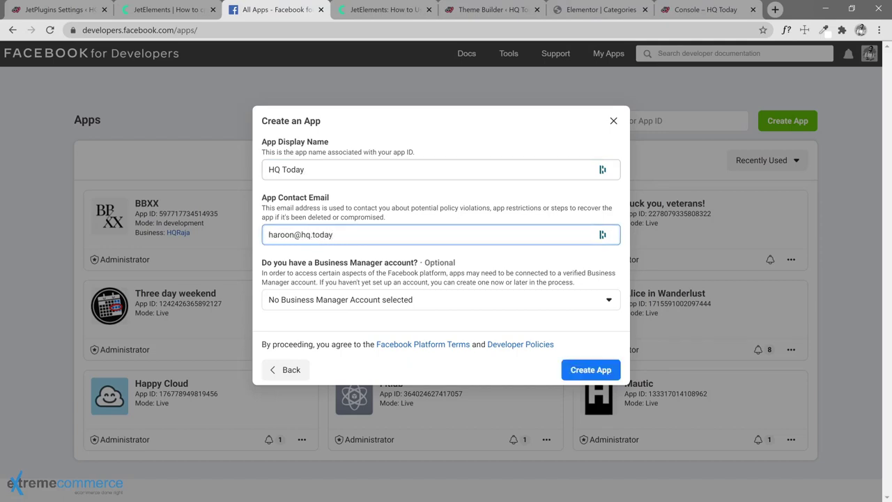
left_click(418, 299)
left_click(432, 301)
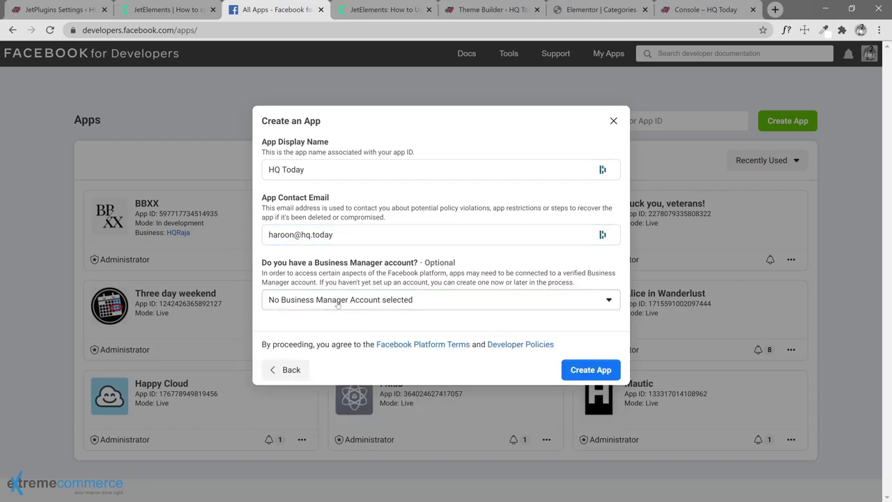
Step: Create the HQ Today app and complete the reCAPTCHA security check
left_click(587, 370)
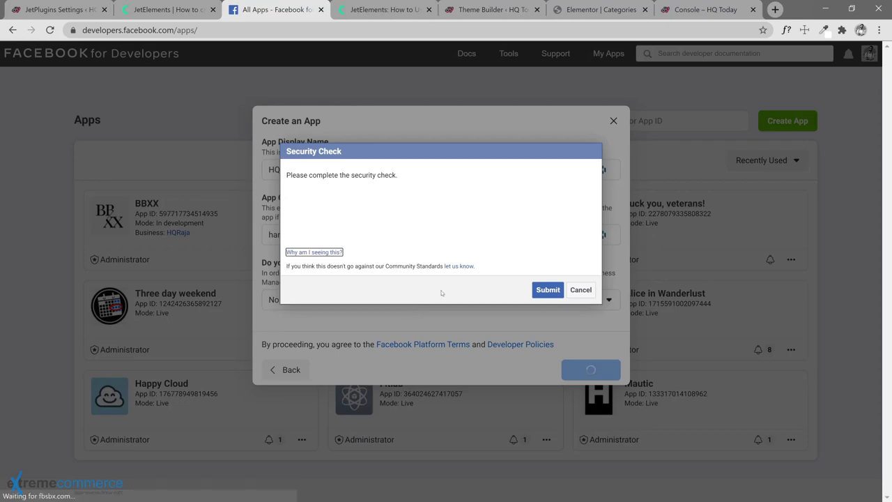
left_click(301, 209)
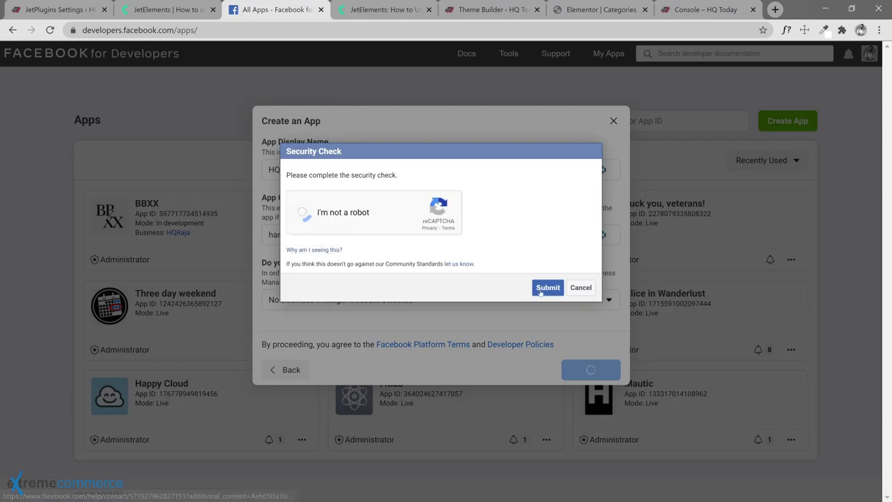
left_click(548, 288)
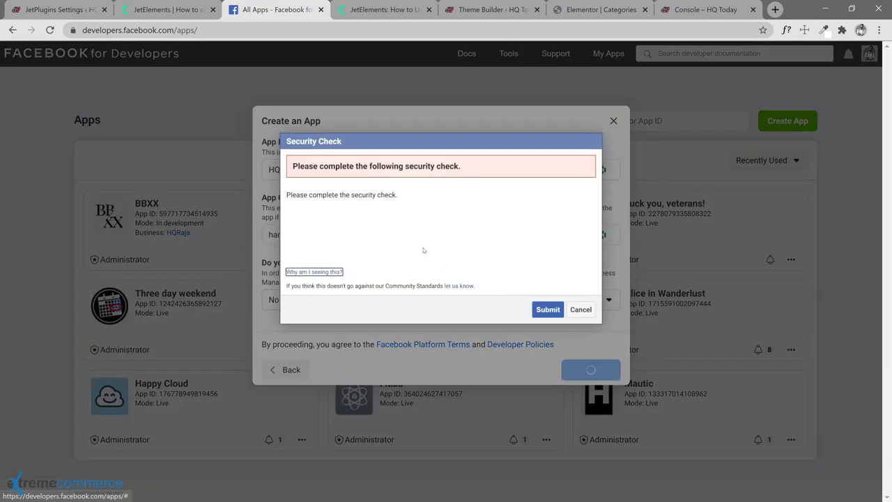
left_click(302, 231)
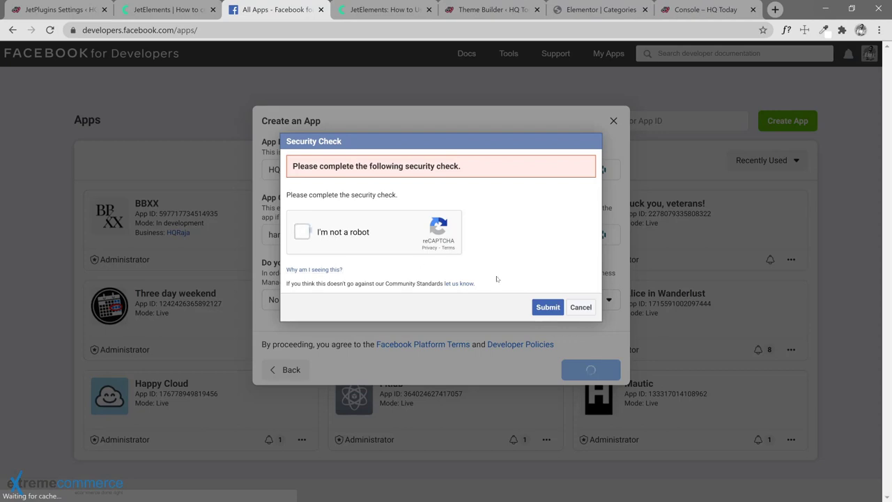
left_click(546, 308)
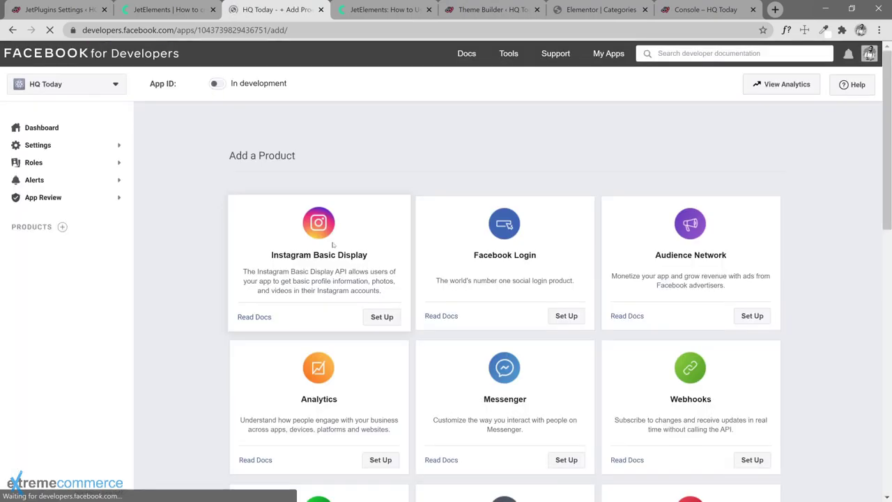
Step: Check the Crocoblock guide for the required product and set up Instagram Basic Display for the HQ Today app
key("ctrl+shift+Tab")
scroll(323, 274, "down", 6)
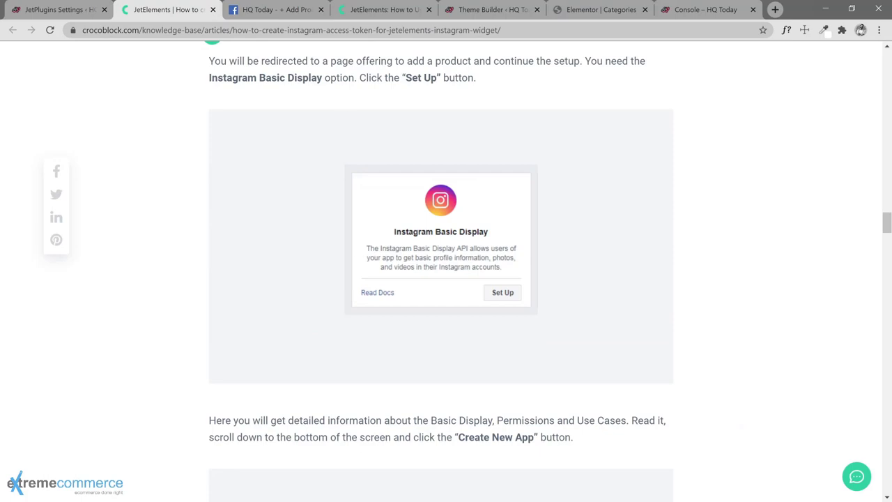
left_click(278, 9)
left_click(382, 317)
Step: Following the guide, create a new Instagram app ID for Basic Display with the display name HQ Today
left_click(174, 10)
scroll(283, 178, "down", 4)
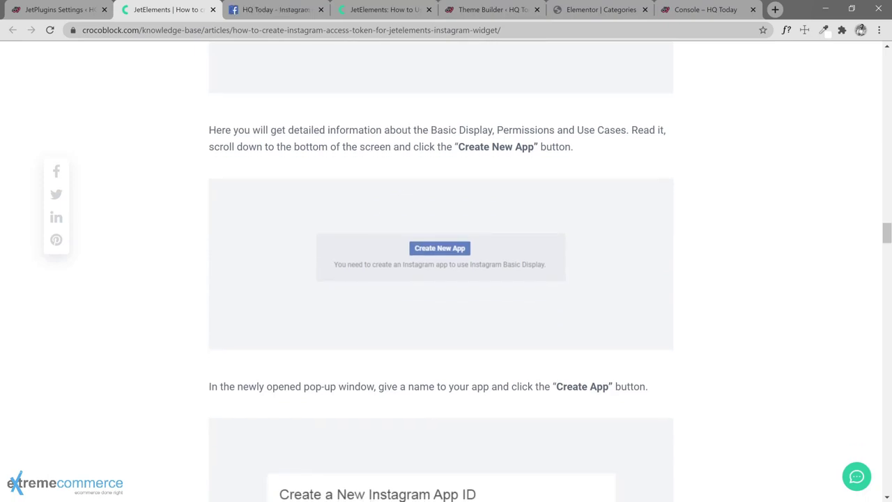
scroll(269, 90, "down", 4)
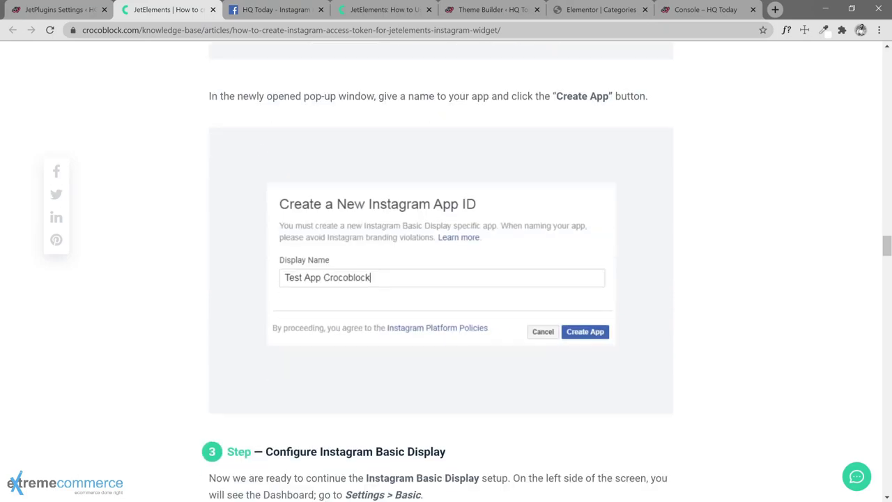
left_click(289, 11)
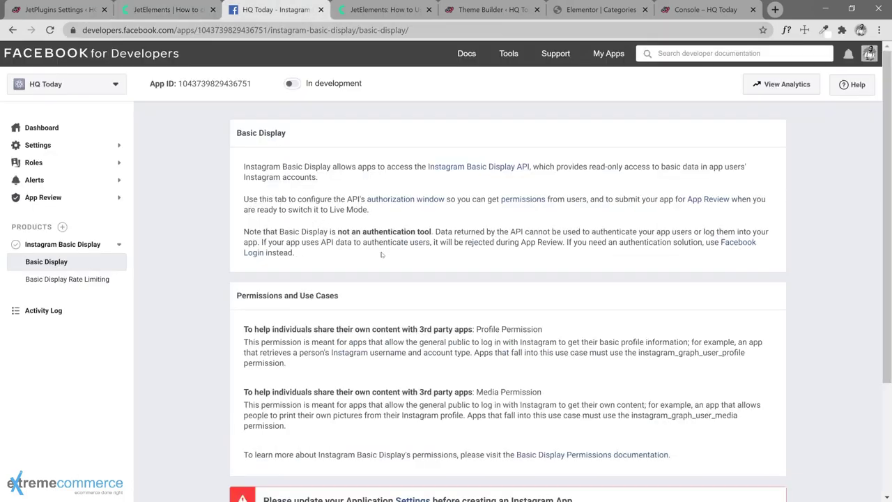
scroll(382, 255, "down", 1)
scroll(382, 255, "down", 2)
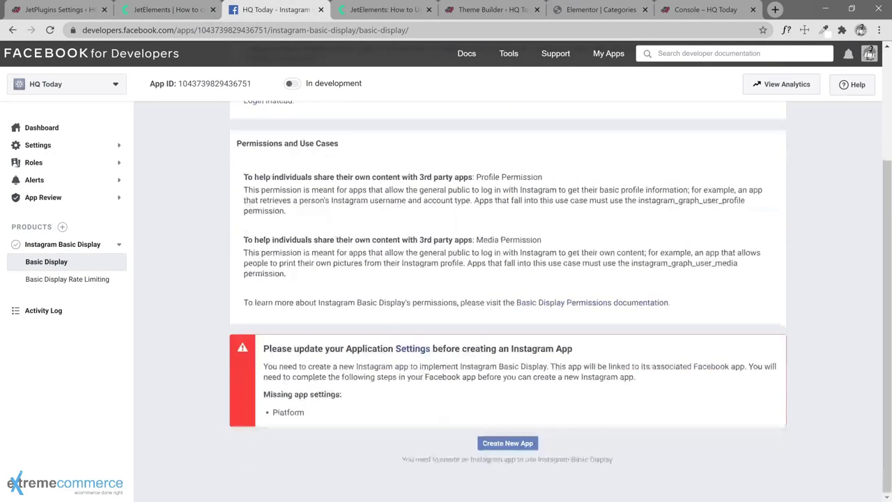
left_click(507, 443)
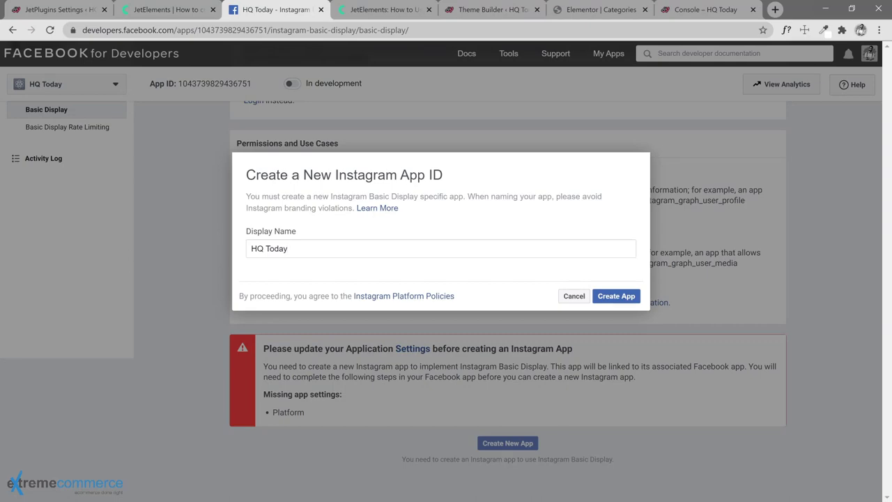
left_click(607, 295)
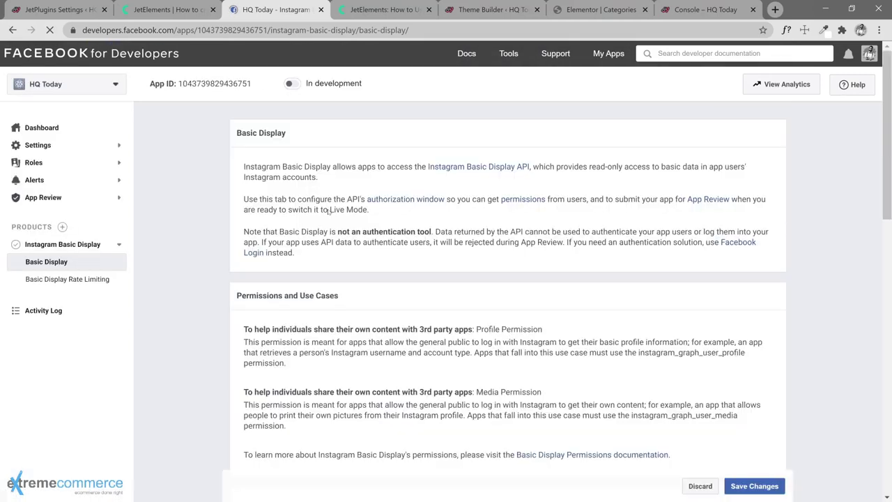
Step: Consult the guide's step on configuring Instagram Basic Display and open the HQ Today app's basic settings
left_click(174, 9)
scroll(346, 237, "down", 4)
scroll(347, 237, "down", 2)
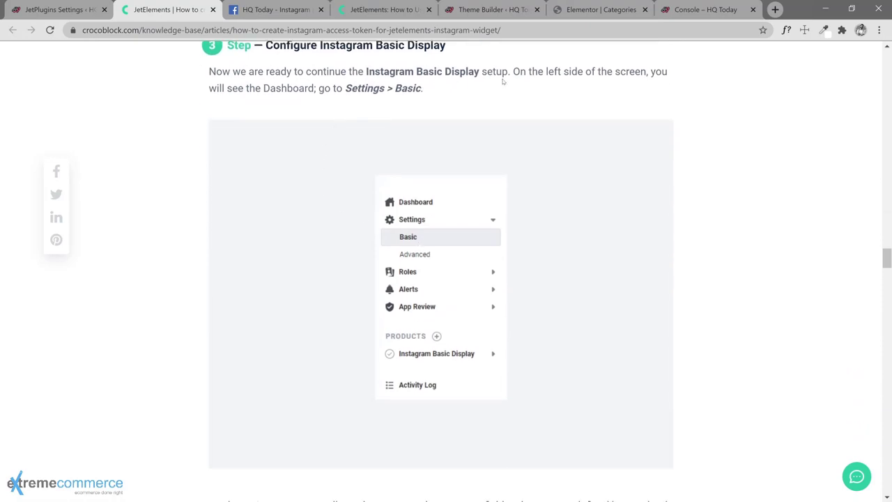
left_click(271, 14)
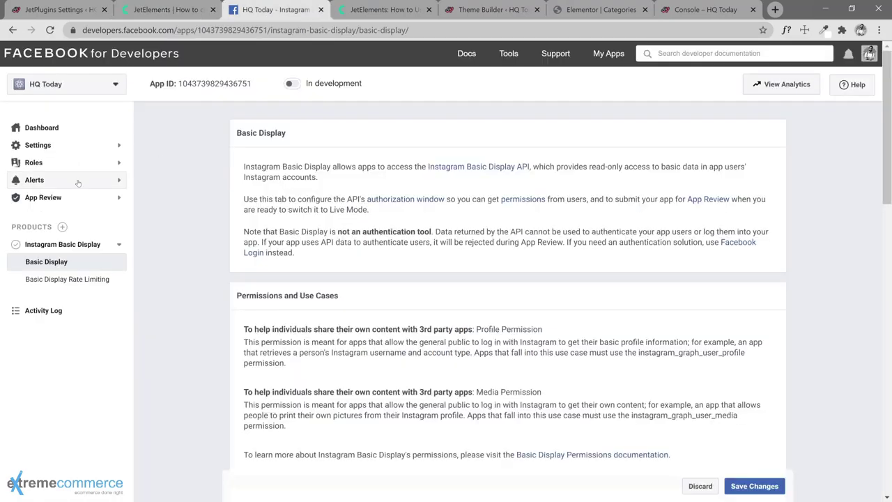
left_click(42, 261)
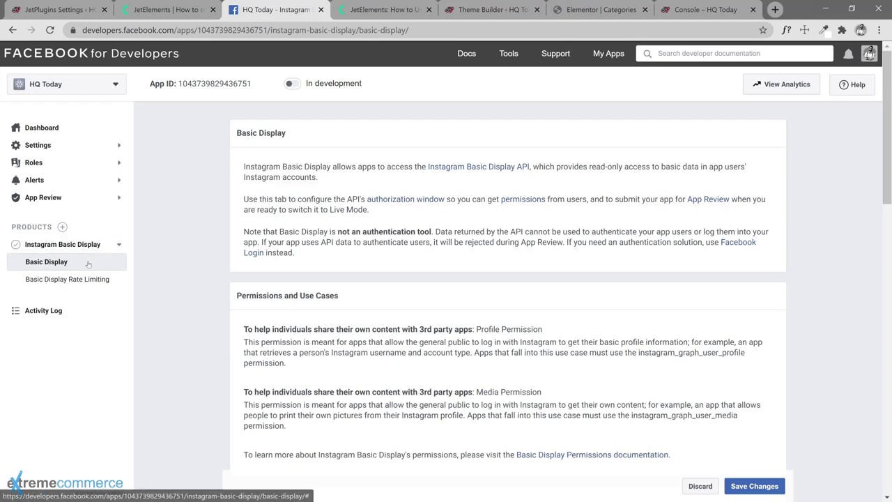
left_click(173, 10)
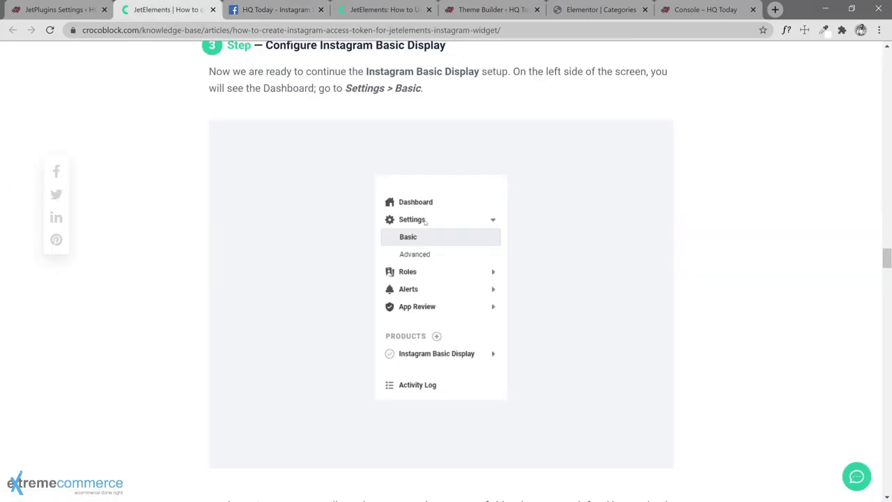
left_click(273, 14)
left_click(38, 145)
left_click(35, 162)
Step: Compare the guide's App ID and App Secret instructions with the app's basic settings and the Instagram token fields in JetPlugins Settings
left_click(172, 10)
scroll(362, 263, "down", 4)
scroll(362, 262, "down", 1)
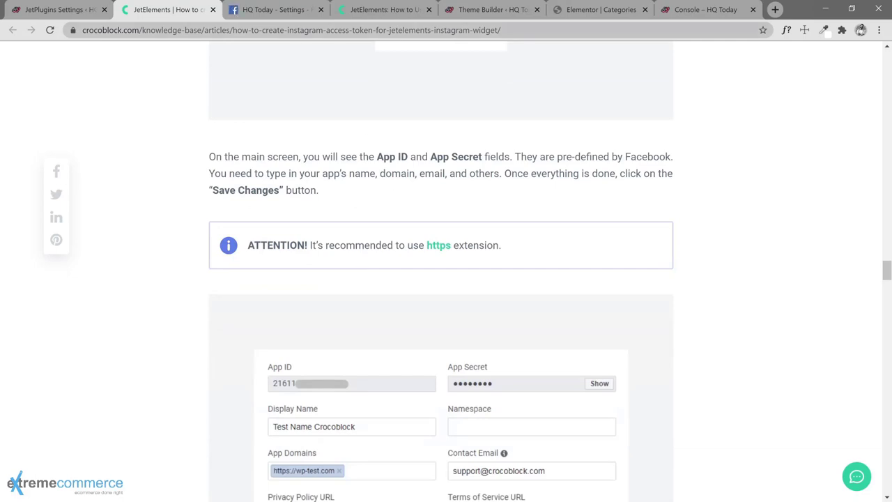
left_click(268, 11)
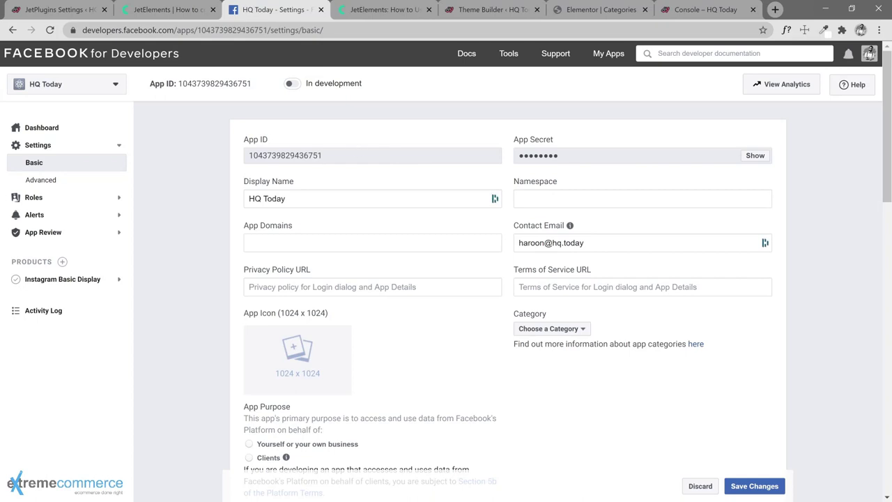
double_click(346, 154)
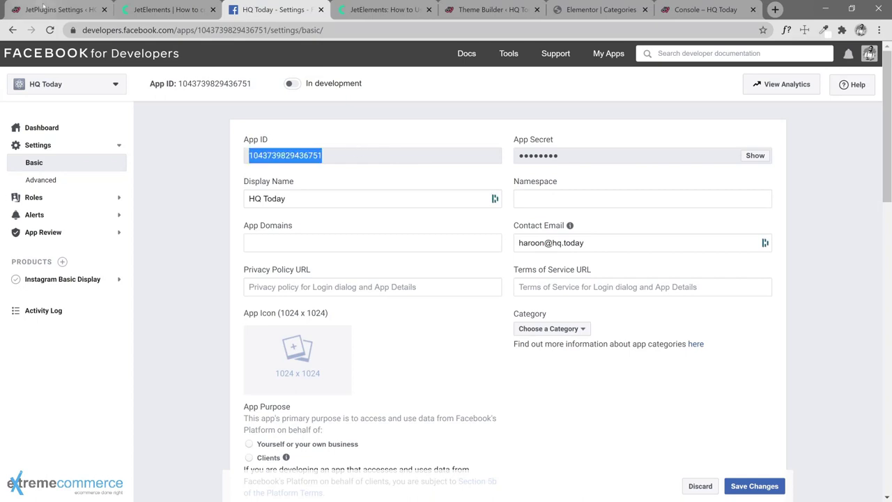
left_click(45, 9)
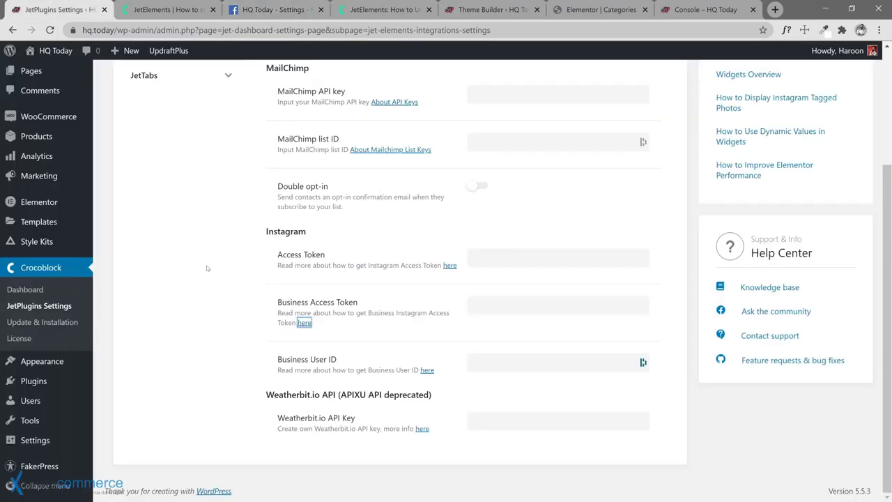
left_click(268, 9)
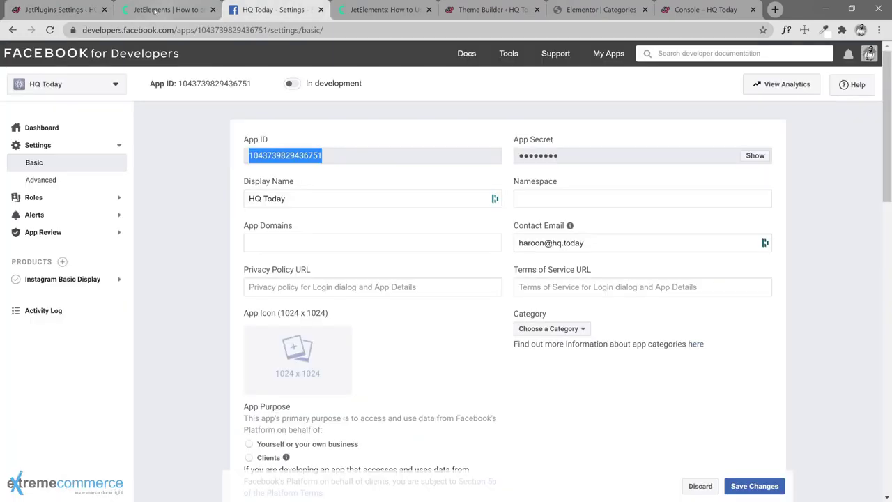
left_click(157, 10)
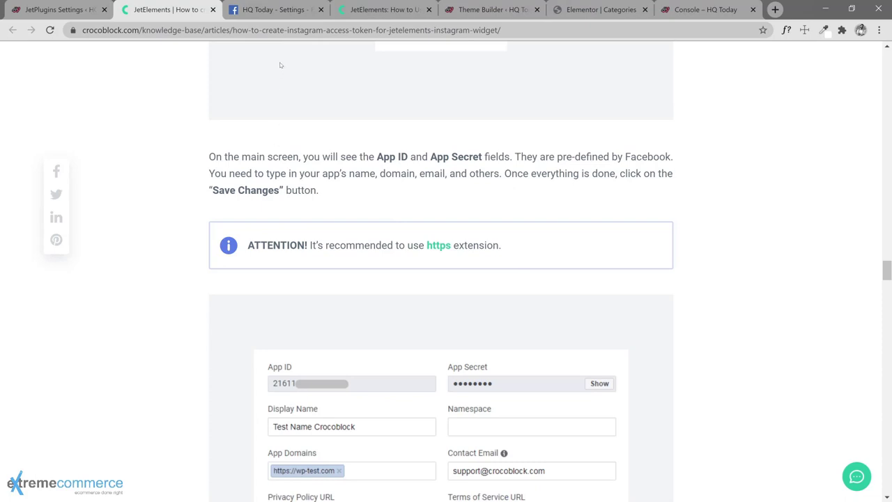
Step: Add hq.today as an app domain in the HQ Today app's basic settings on Facebook for Developers
left_click(272, 10)
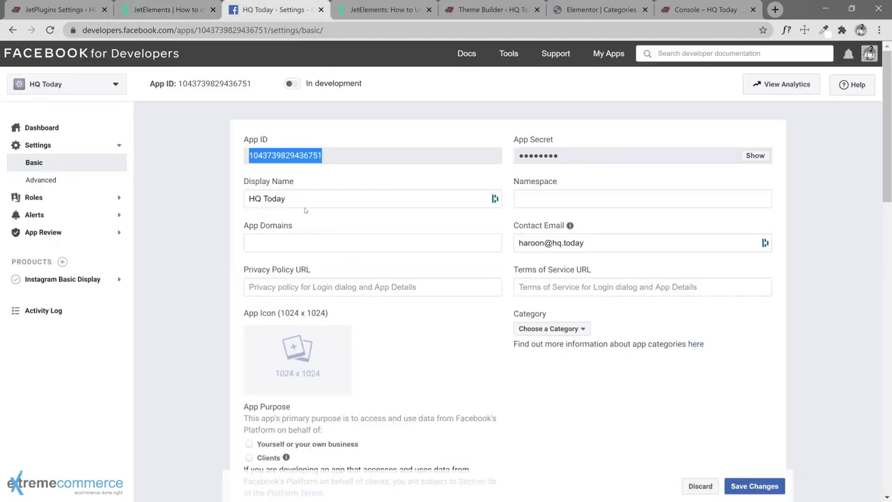
left_click(250, 243)
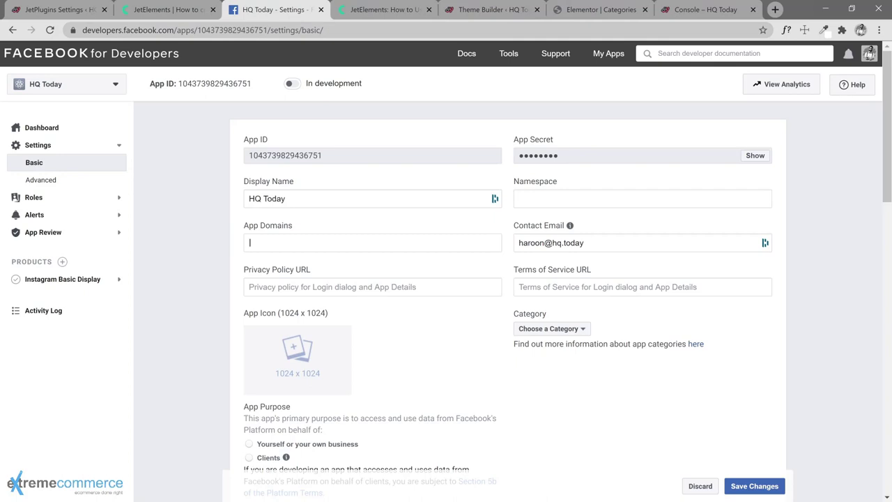
type("hq.today")
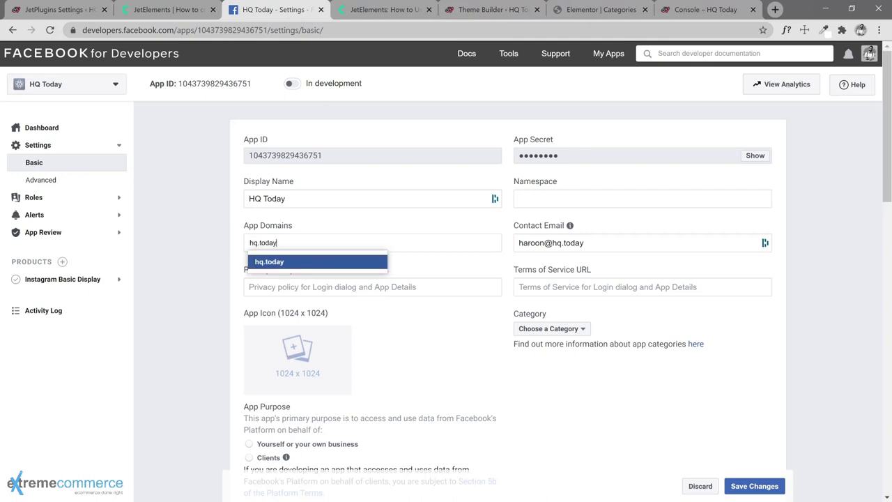
left_click(283, 261)
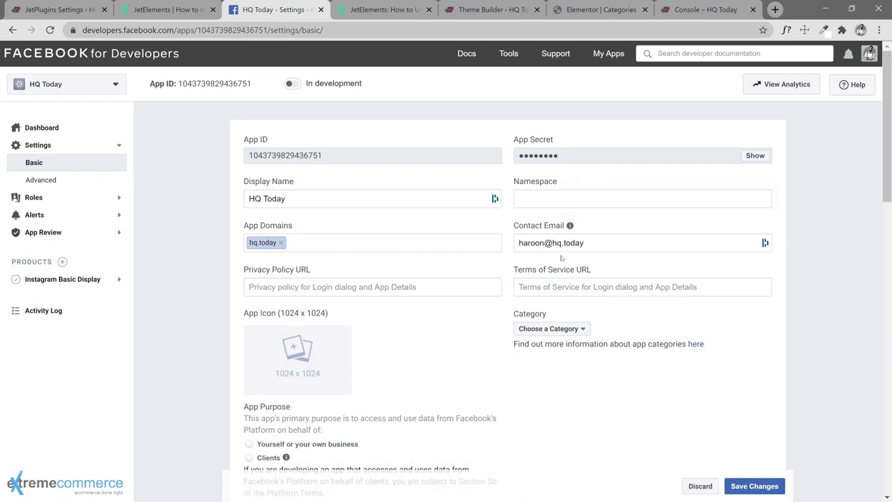
left_click(314, 287)
type("https://hqt.today/privacy")
key("ctrl+a")
key("BackSpace")
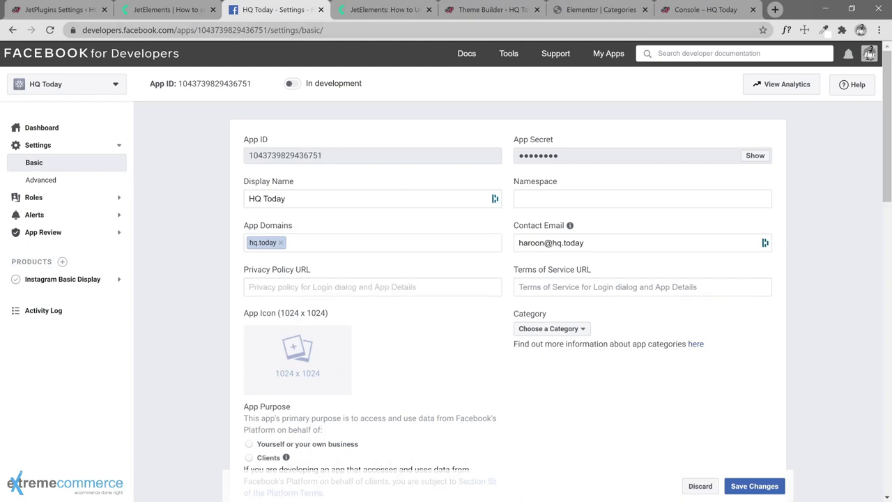
key("ctrl+z")
key("ctrl+c")
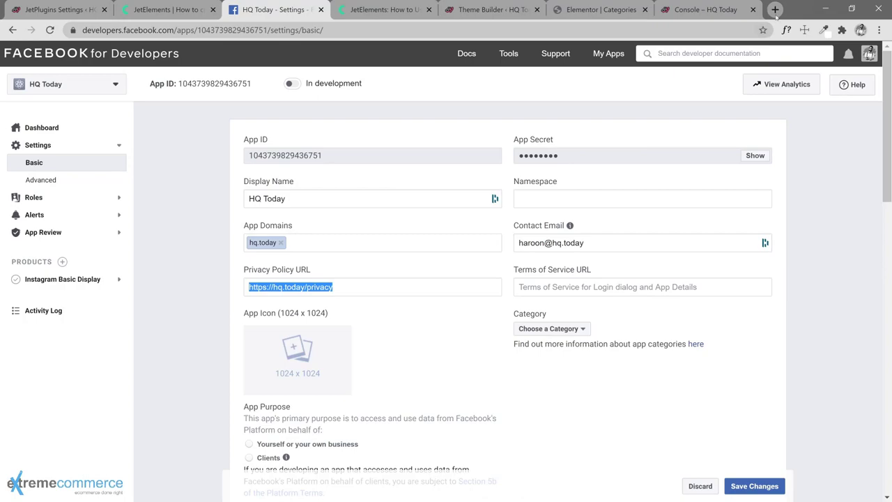
left_click(775, 10)
key("ctrl+v")
key("Return")
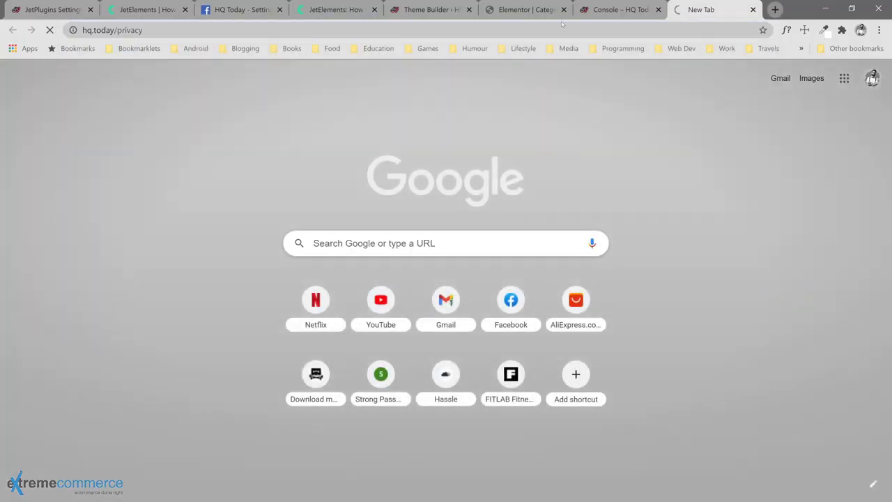
left_click(111, 30)
left_click(169, 30)
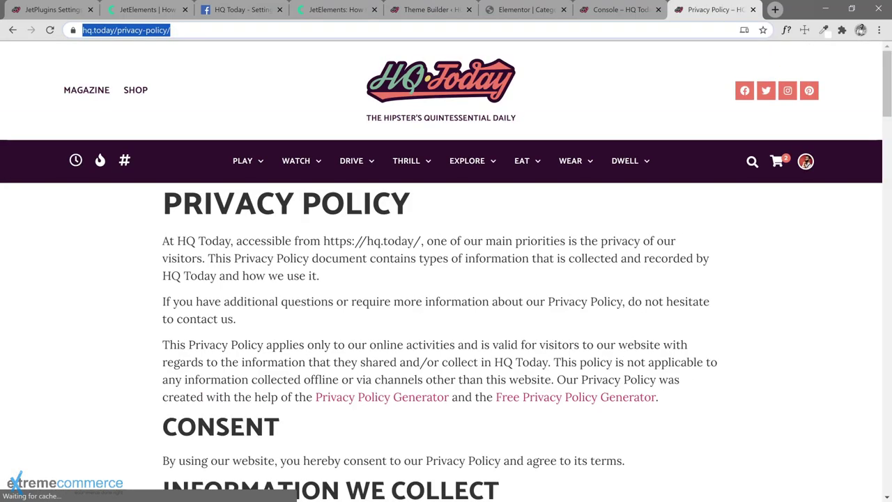
left_click(148, 10)
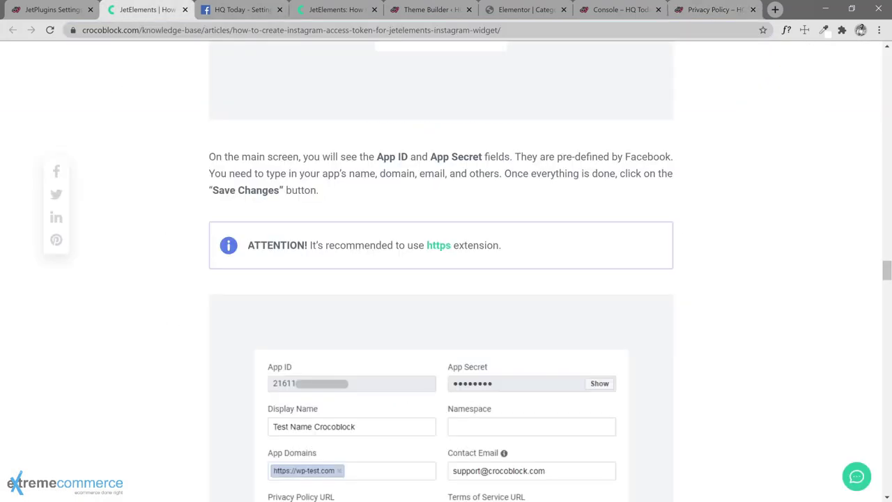
left_click(222, 12)
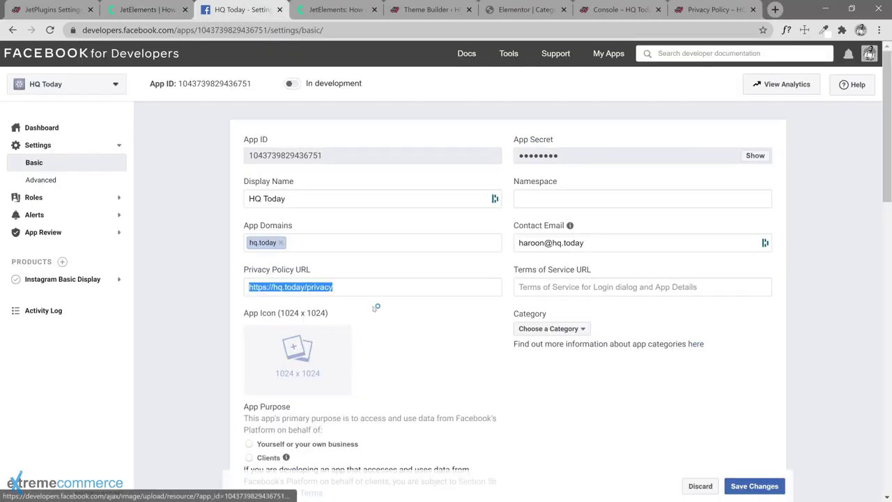
type("https://hq.today/privacy-policy/")
Step: Try to open the site's terms page at hq.today/terms-of-service/ in the privacy policy tab
left_click(707, 10)
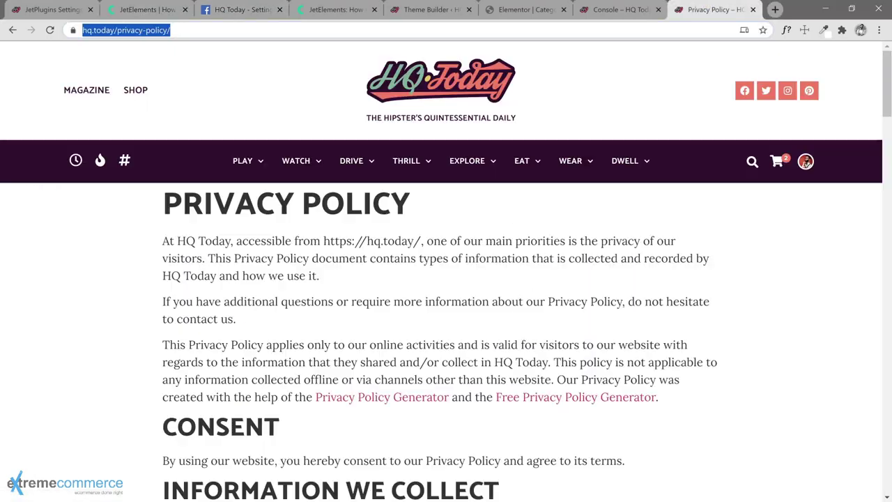
left_click(147, 32)
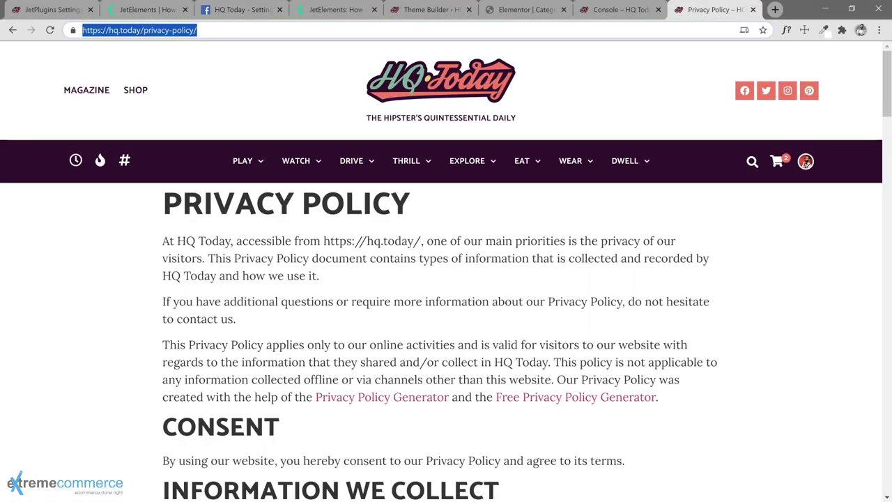
type("hq.today/terms")
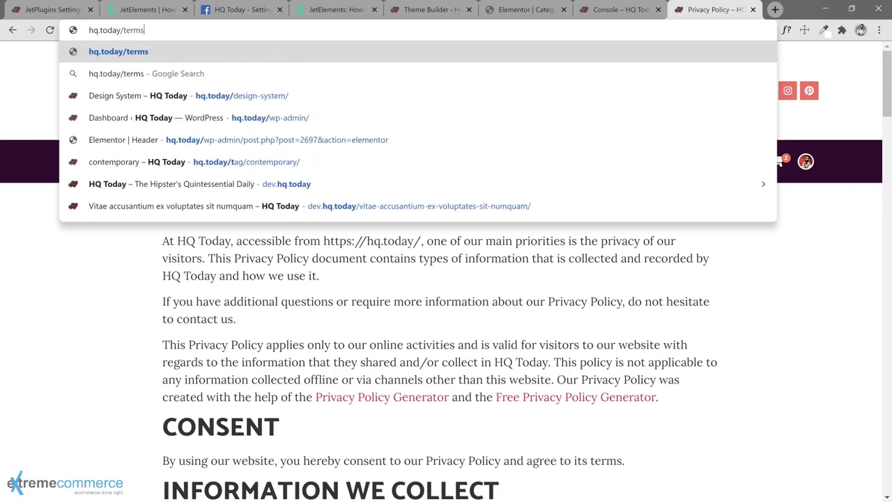
type("-of-service/")
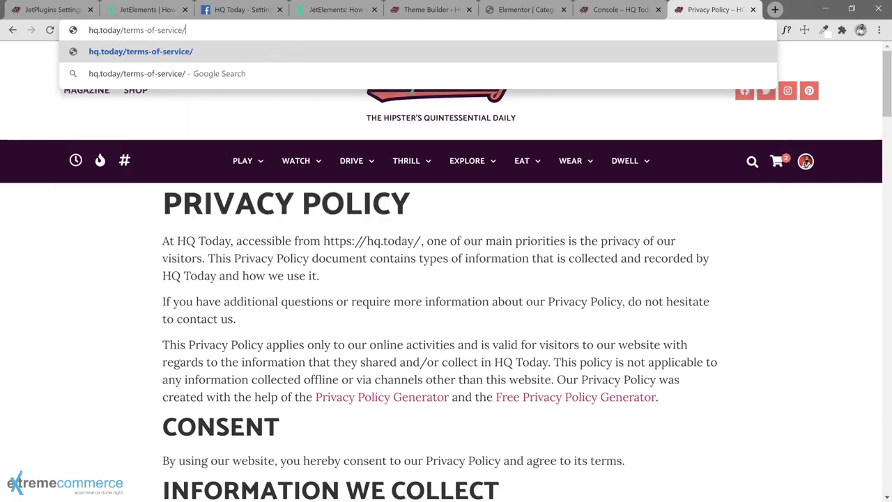
key("Return")
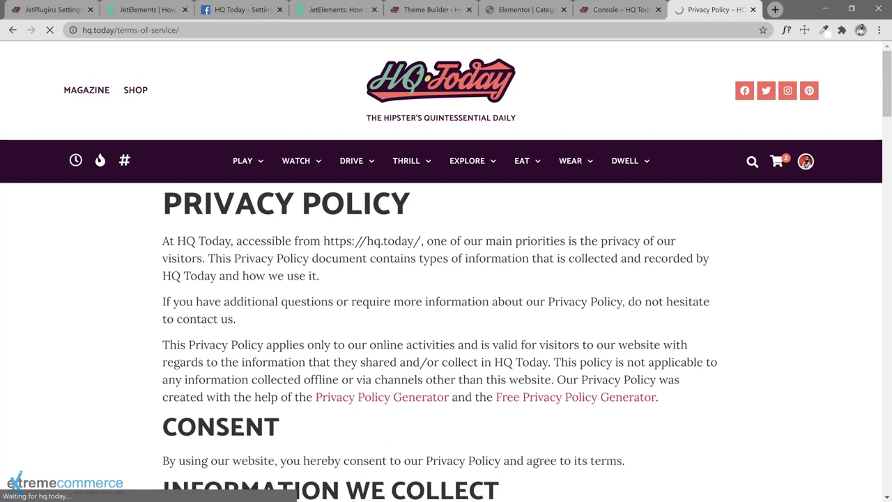
left_click_drag(132, 30, 180, 30)
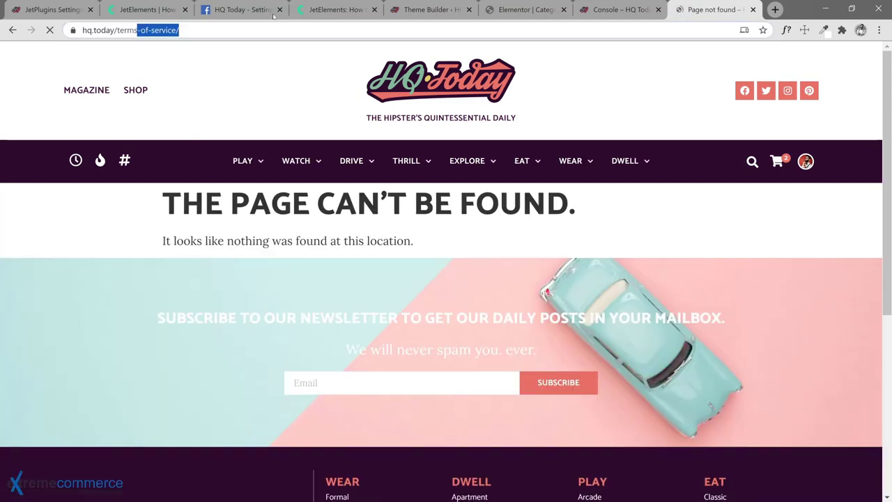
key("BackSpace")
key("Return")
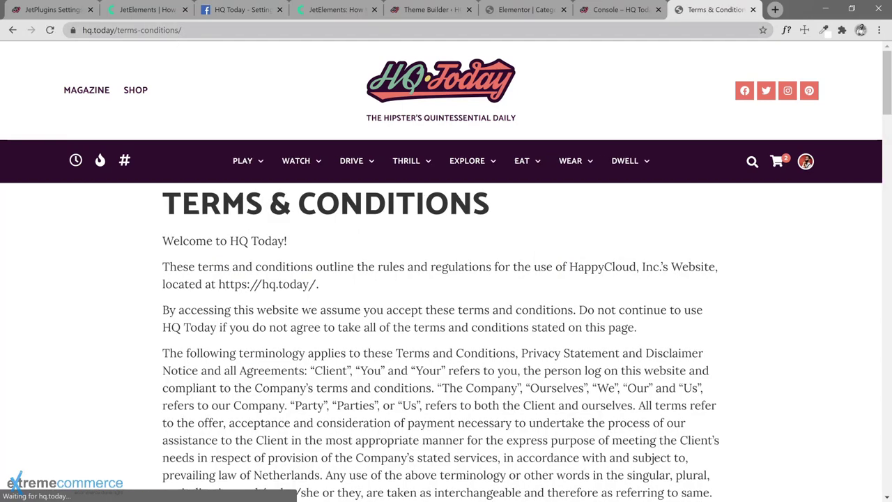
left_click(174, 30)
key("ctrl+c")
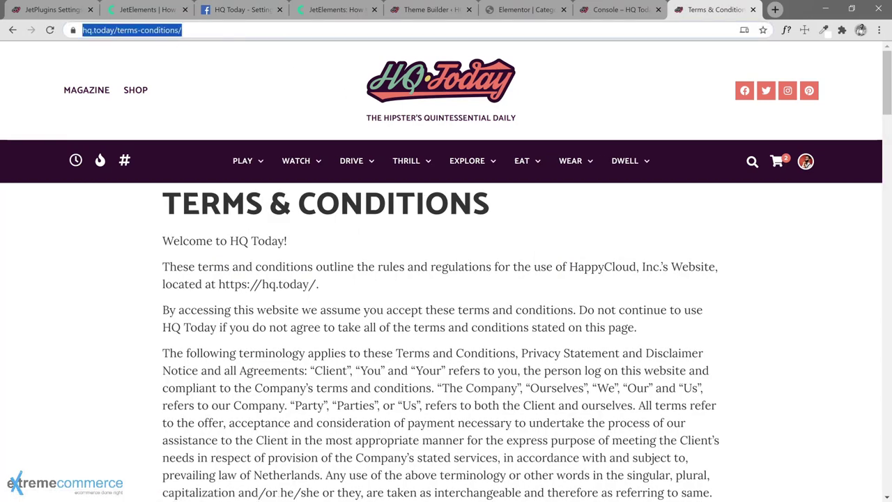
left_click(249, 11)
key("Tab")
key("ctrl+v")
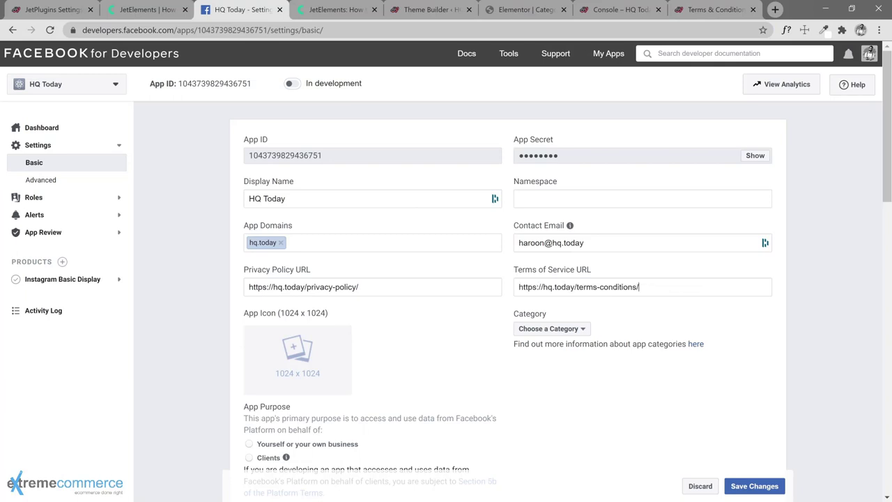
Step: Set the app's category to Lifestyle and its purpose to Yourself or your own business
scroll(495, 348, "down", 2)
left_click(584, 213)
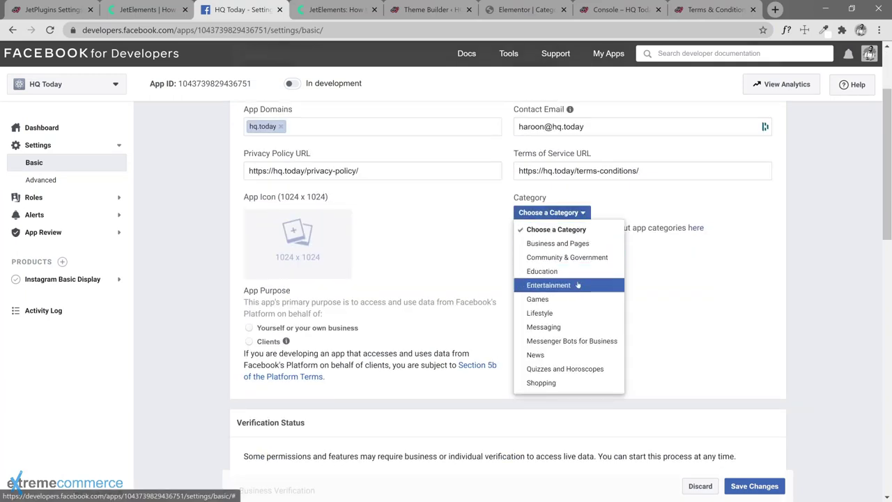
left_click(547, 317)
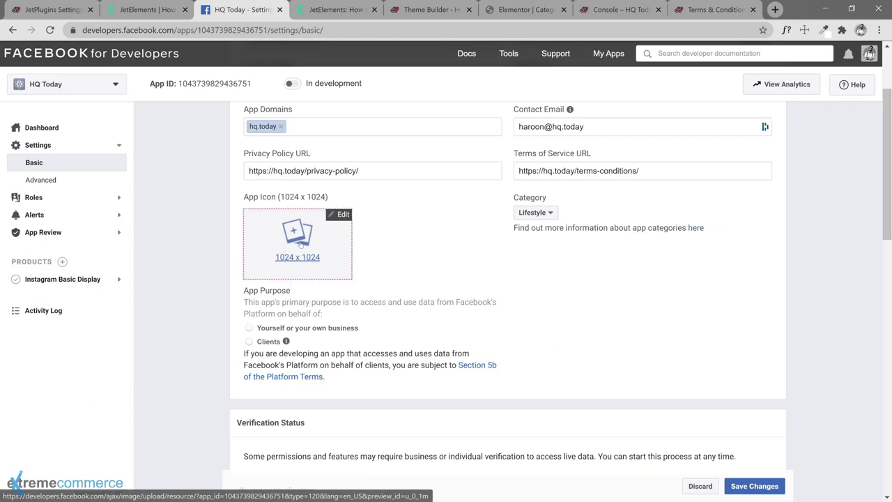
left_click(297, 278)
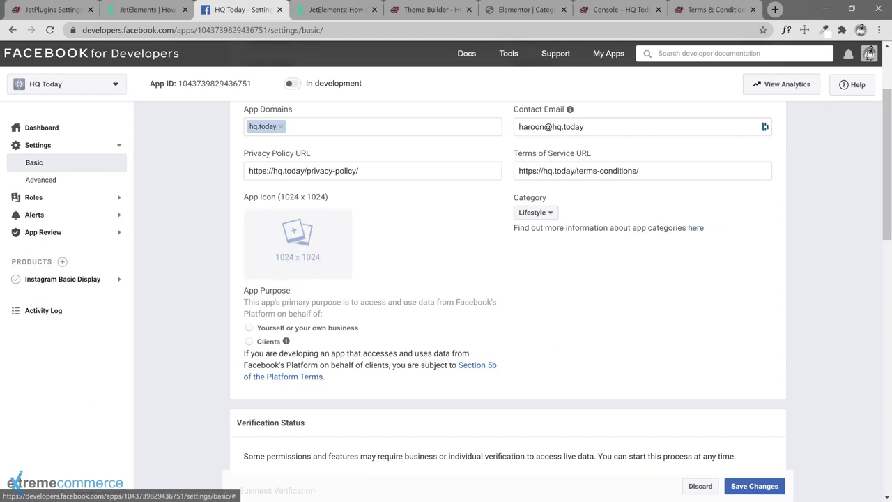
left_click(250, 327)
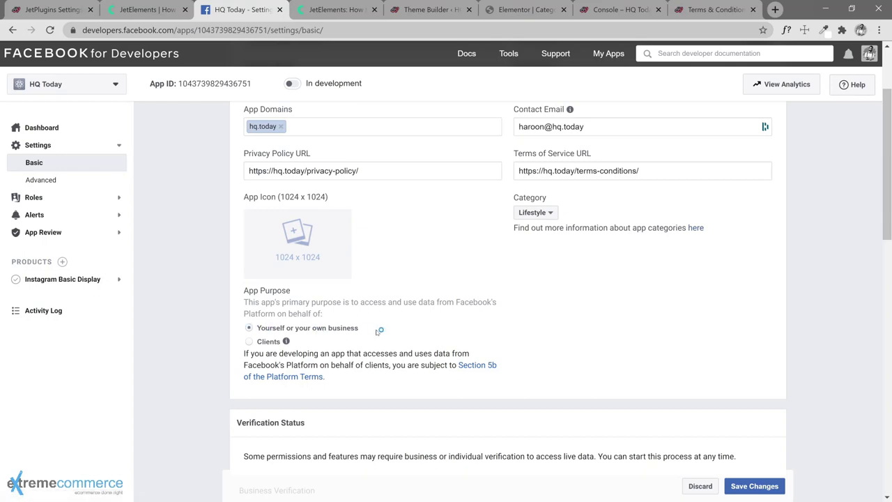
Step: Review the verification status and Data Protection Officer contact sections of the basic settings for anything that must be filled in
scroll(383, 331, "down", 3)
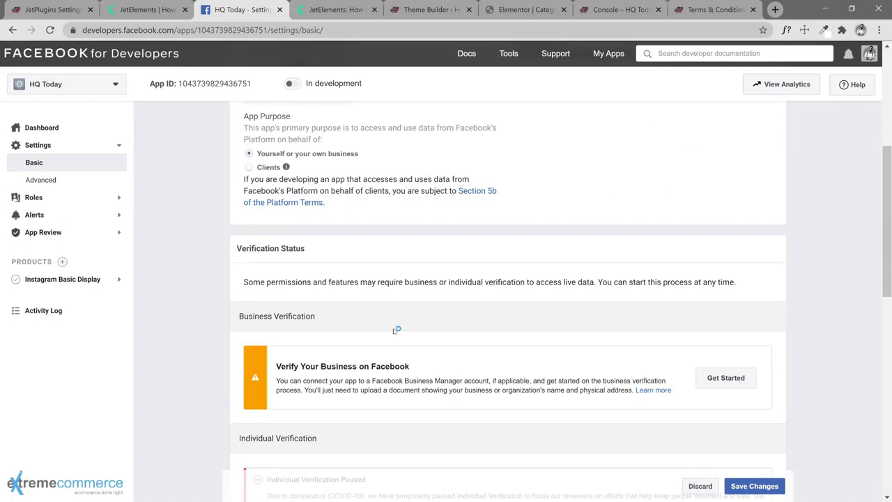
scroll(396, 330, "down", 3)
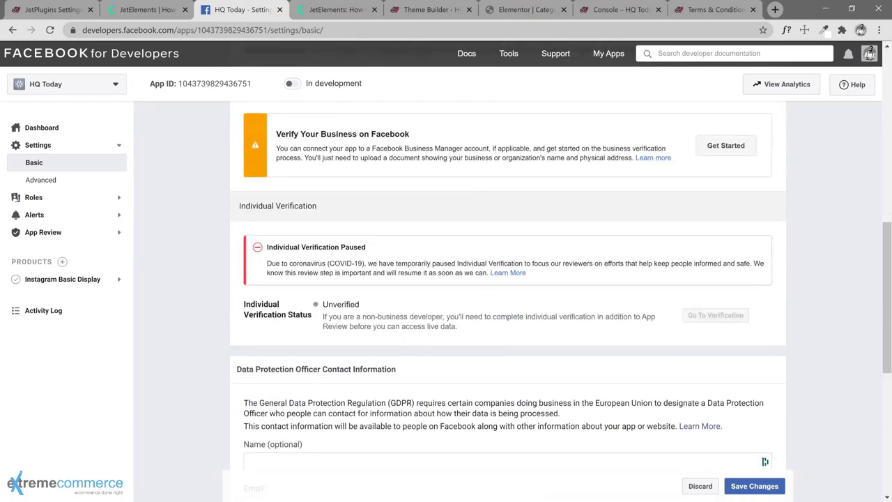
scroll(507, 300, "down", 5)
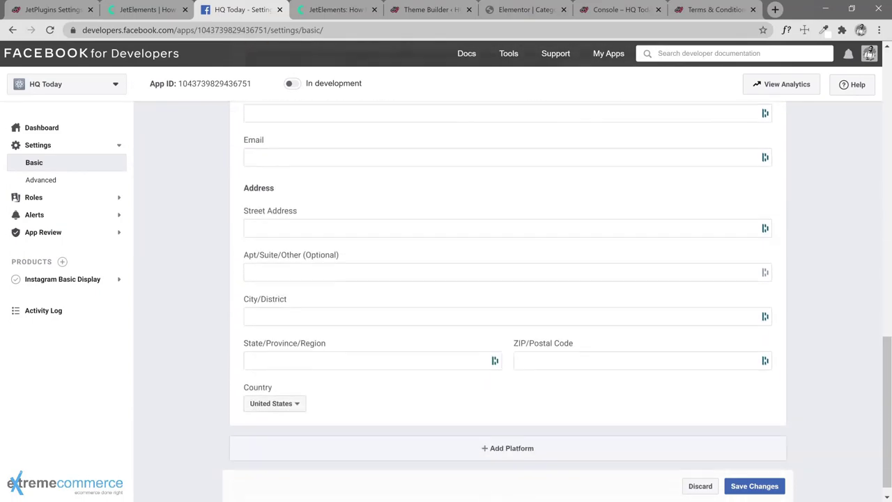
scroll(507, 300, "up", 2)
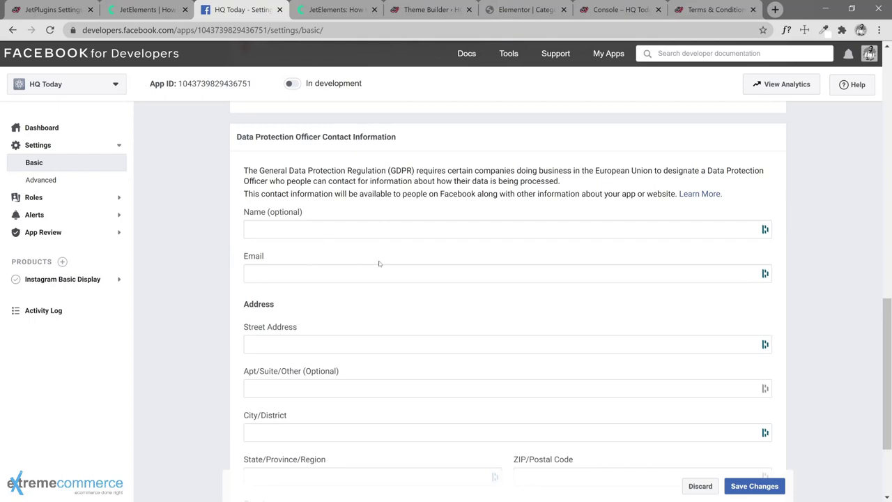
scroll(327, 299, "down", 2)
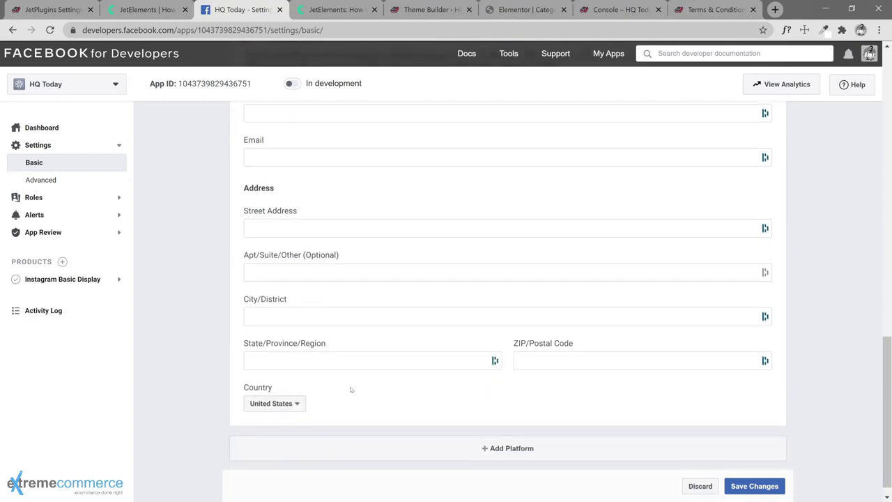
scroll(439, 260, "up", 2)
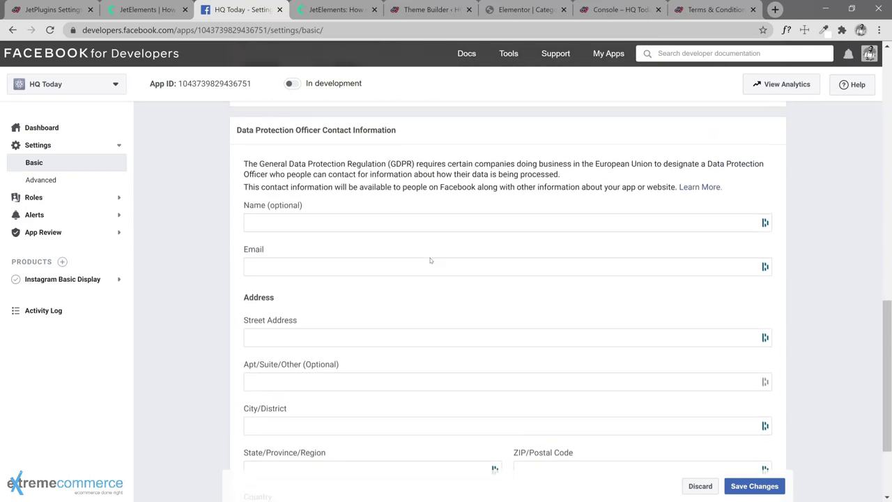
scroll(406, 320, "down", 3)
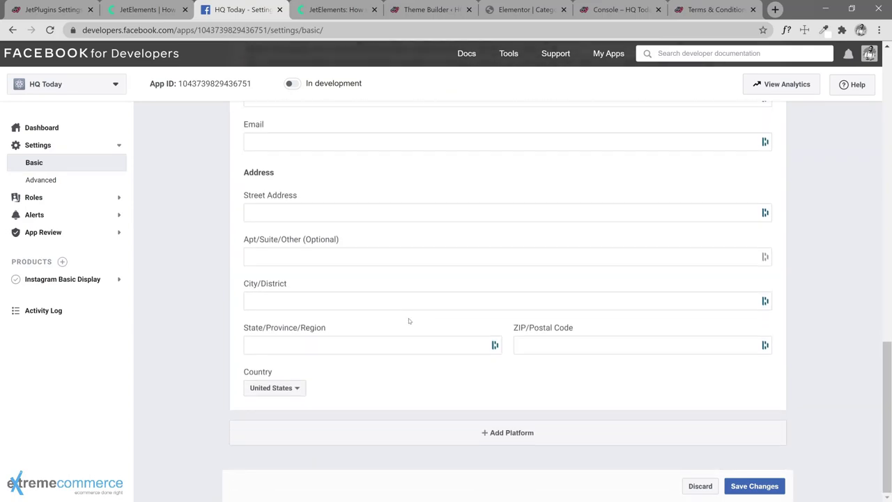
scroll(430, 320, "up", 2)
scroll(430, 320, "up", 4)
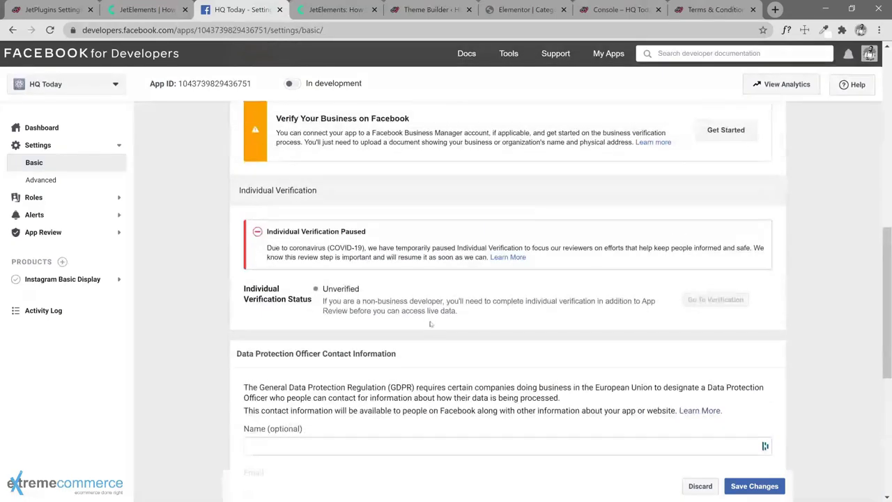
scroll(429, 321, "down", 5)
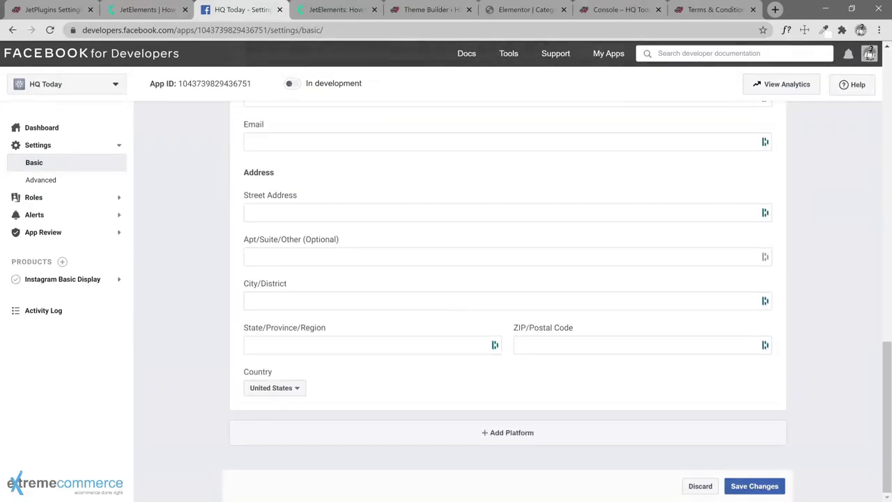
scroll(507, 299, "up", 2)
scroll(349, 243, "up", 12)
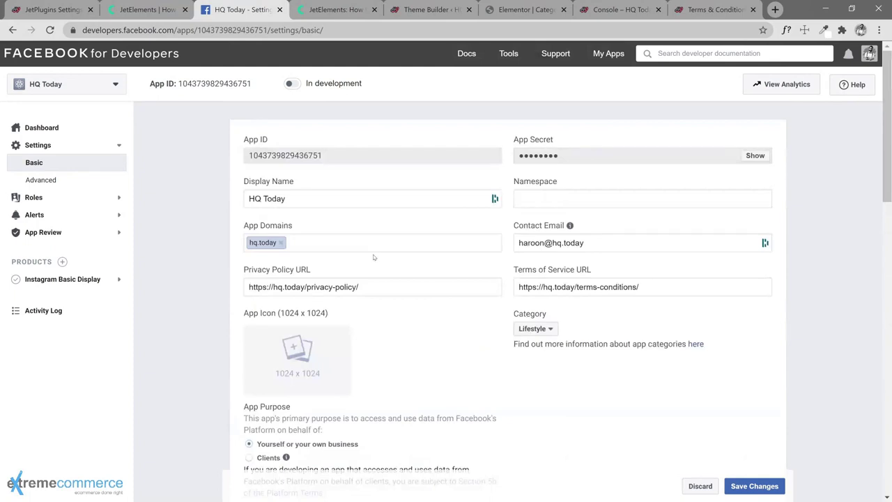
Step: Upload the HQ logo image as the app icon
left_click(300, 359)
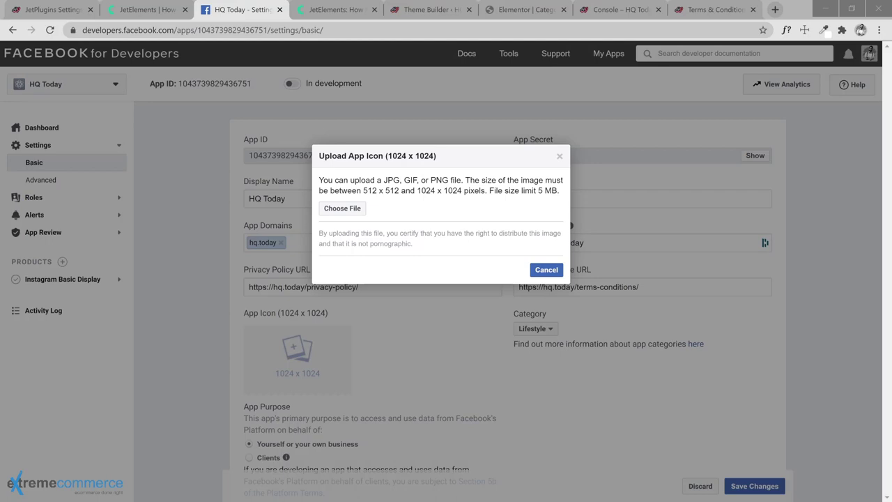
left_click_drag(361, 109, 348, 213)
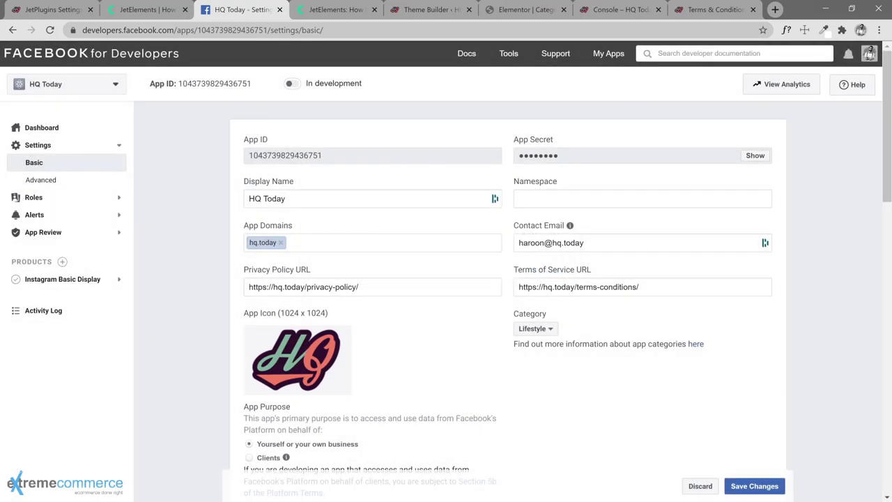
Step: Save the app's basic settings and check the remaining Data Protection Officer and platform sections of the page
left_click(754, 485)
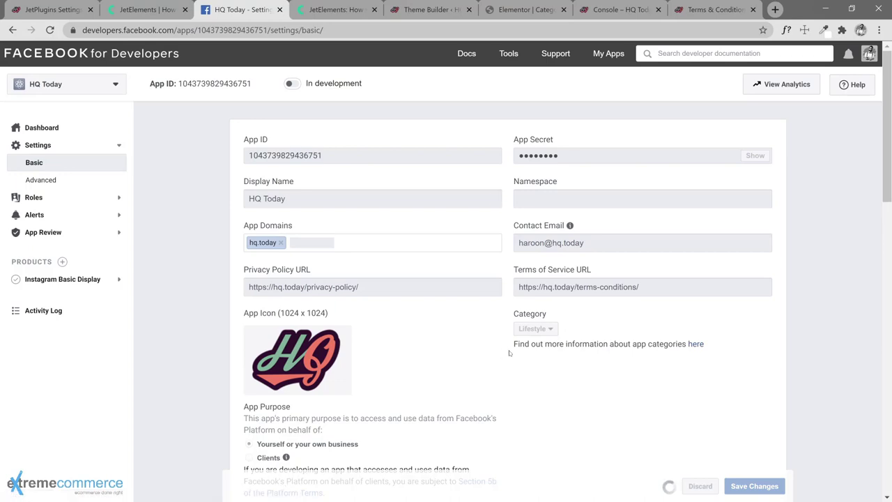
scroll(509, 353, "down", 10)
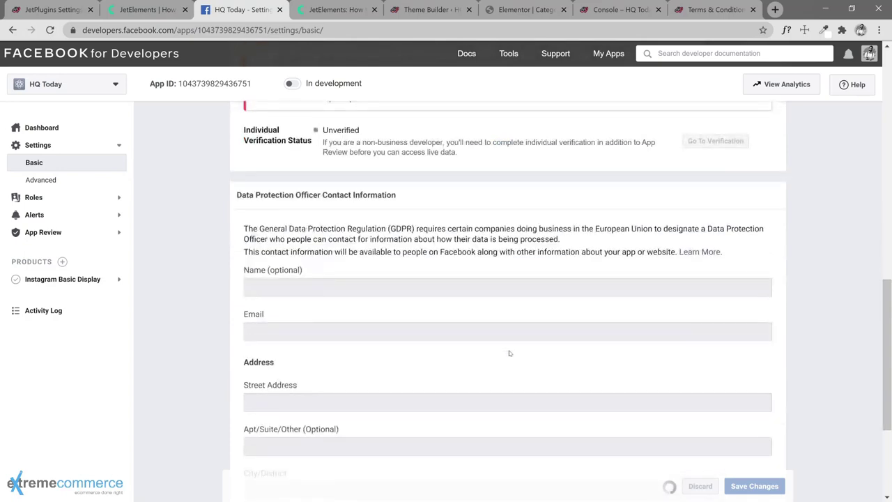
scroll(508, 354, "down", 10)
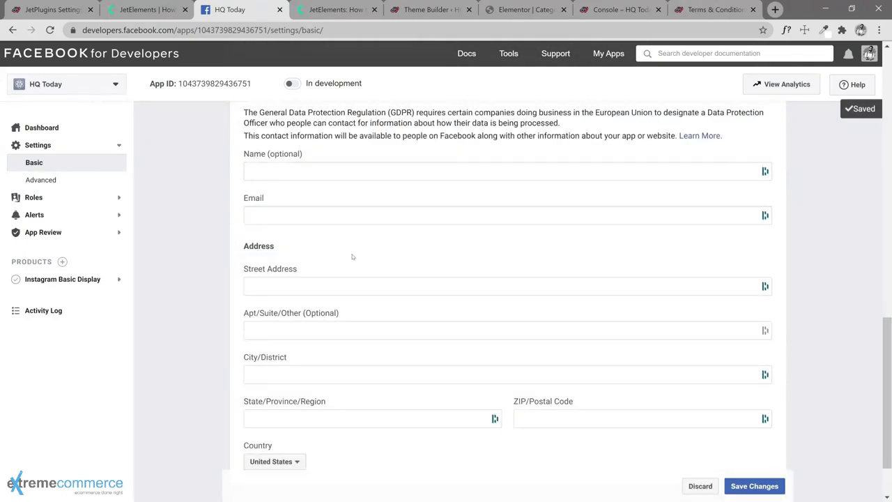
scroll(334, 190, "up", 1)
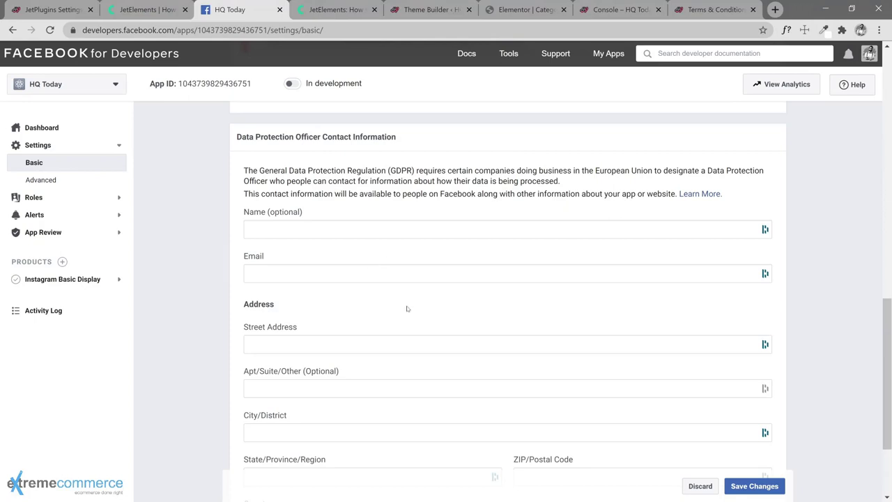
scroll(407, 309, "down", 2)
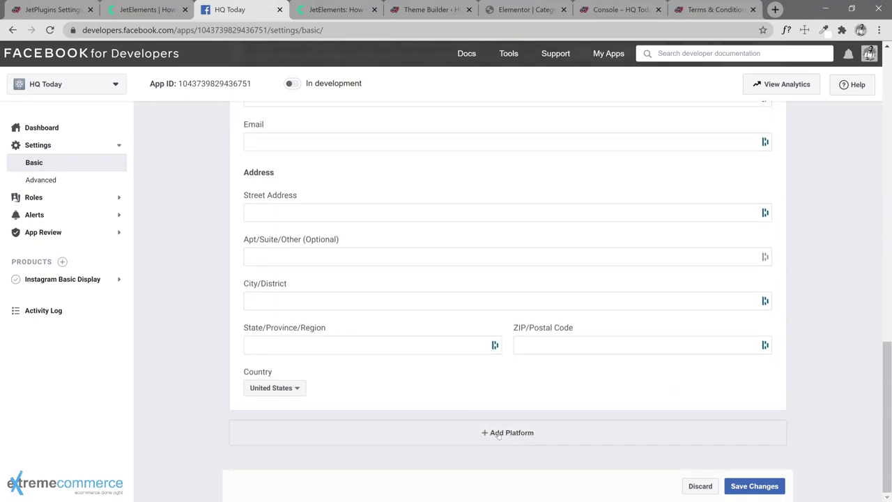
Step: Switch the HQ Today app from development to live mode and confirm the mode change
scroll(483, 381, "up", 5)
scroll(508, 300, "up", 3)
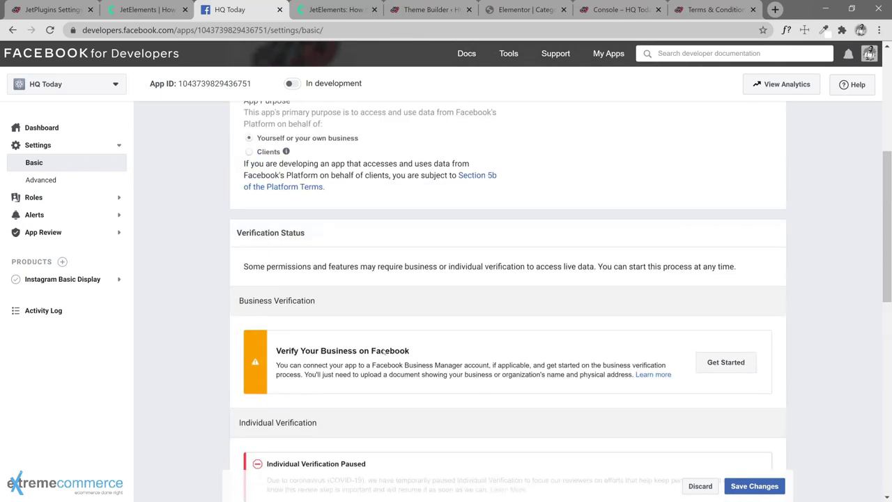
scroll(342, 255, "up", 5)
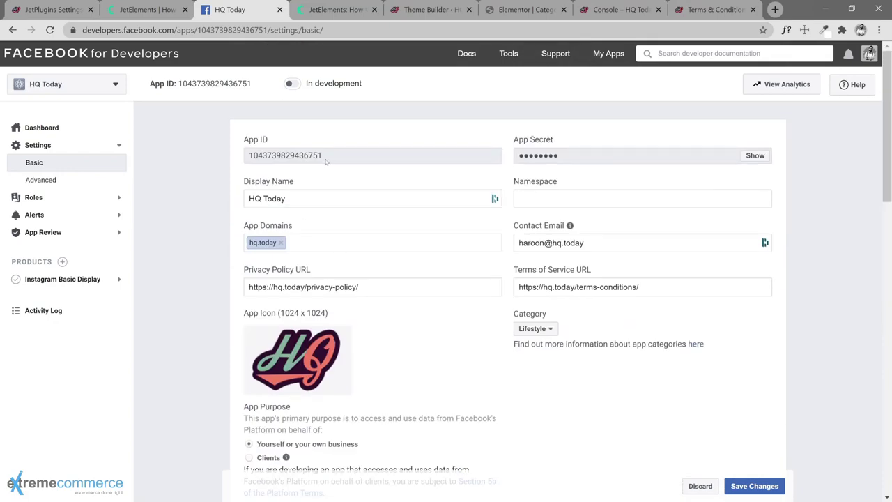
left_click(291, 84)
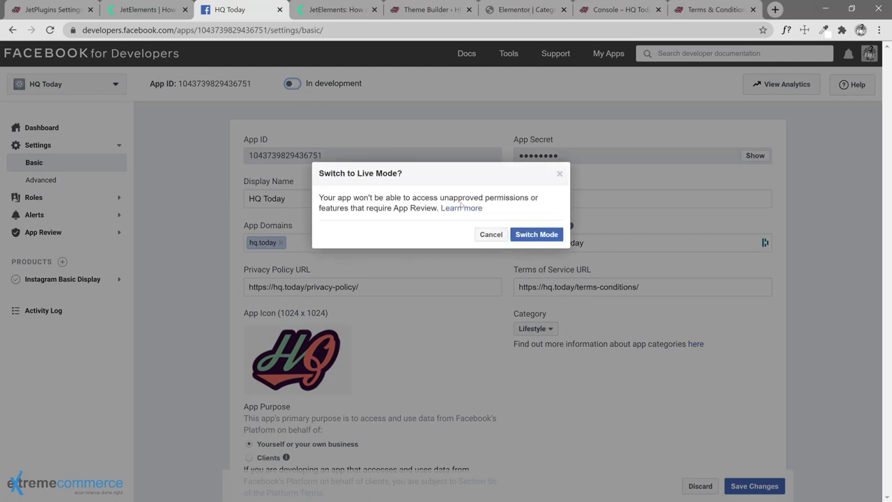
left_click(531, 236)
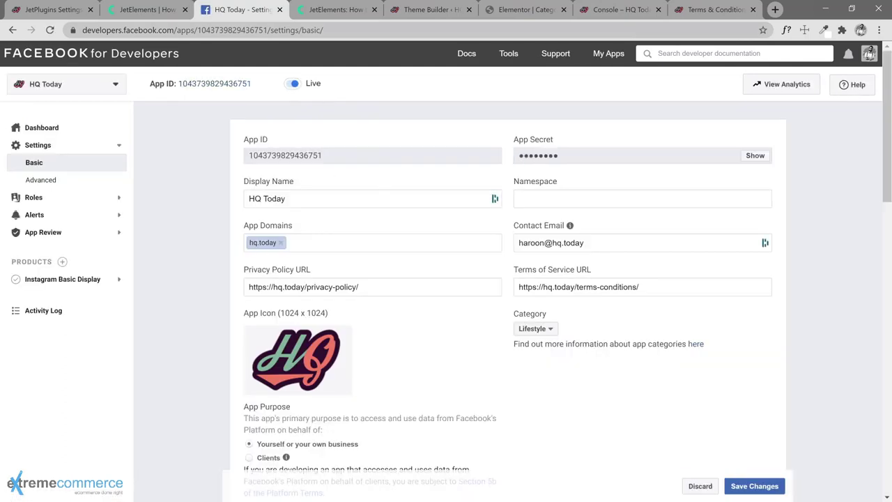
Step: Read the guide's instructions for adding an Instagram test user and open the HQ Today app's Roles page
left_click(159, 13)
scroll(391, 304, "down", 2)
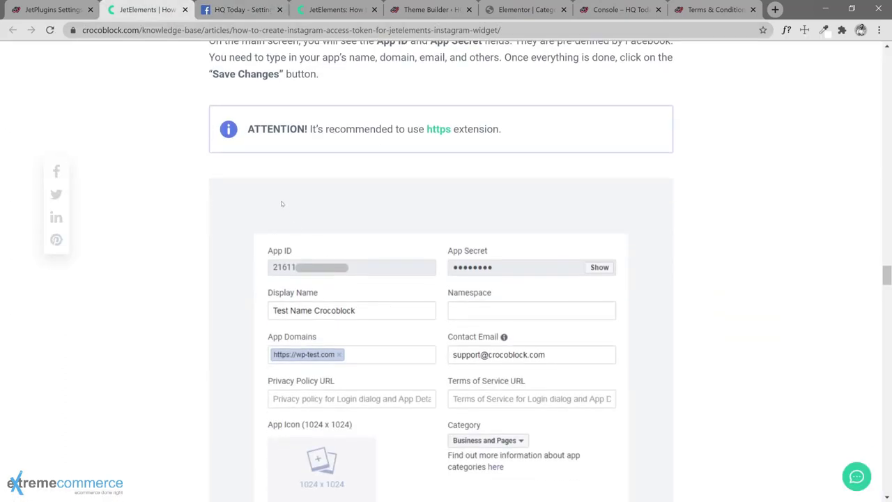
scroll(285, 174, "down", 8)
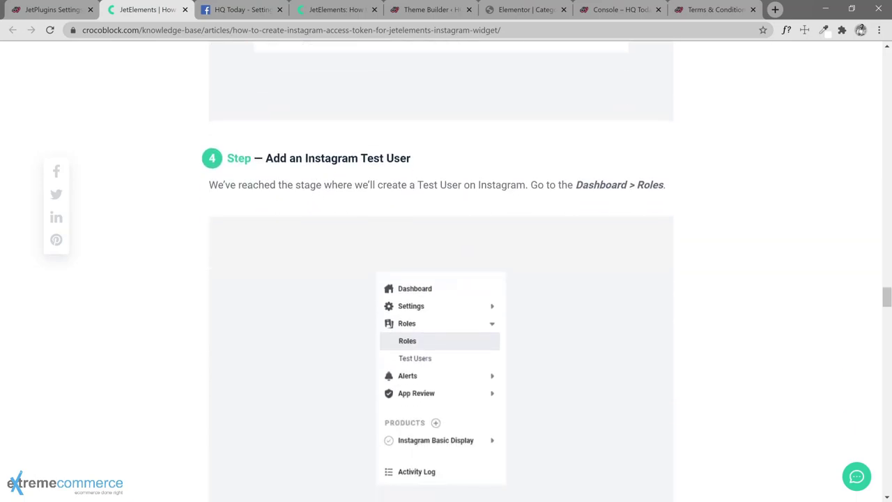
scroll(333, 232, "down", 2)
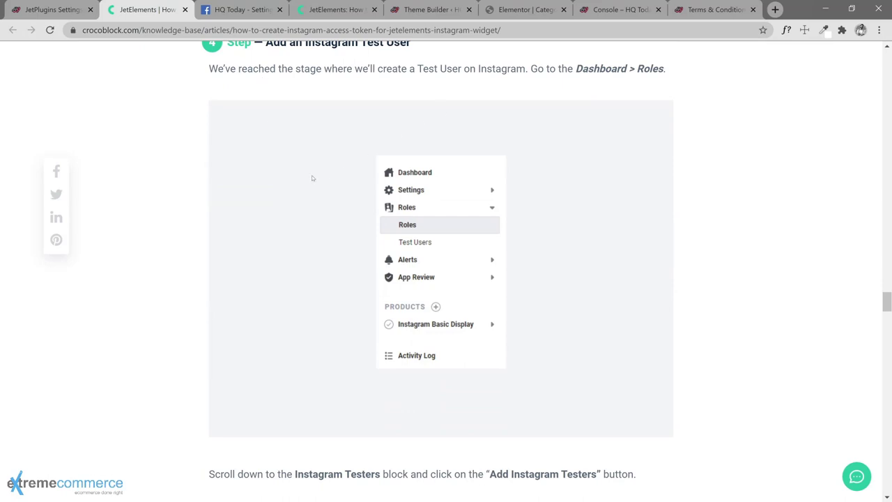
left_click(253, 18)
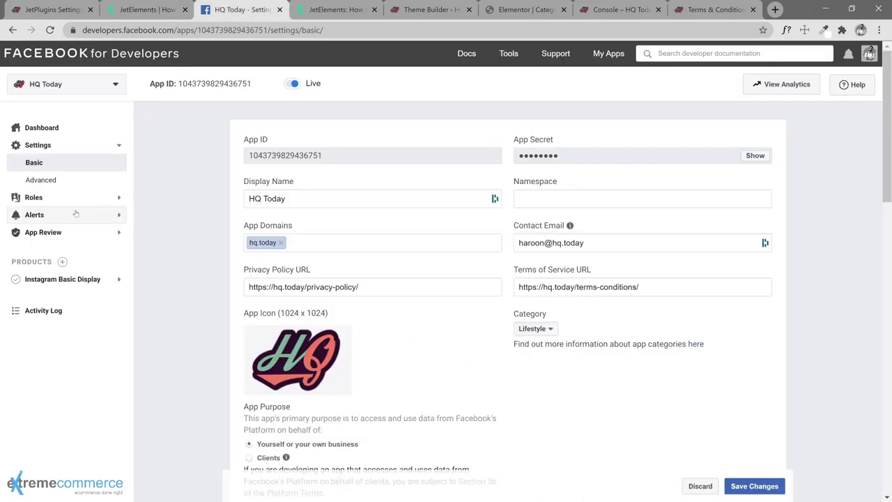
left_click(49, 198)
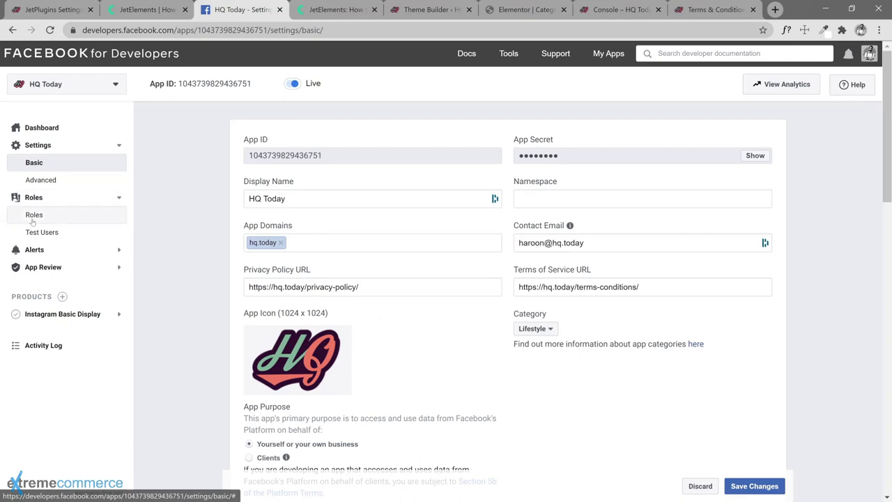
left_click(145, 9)
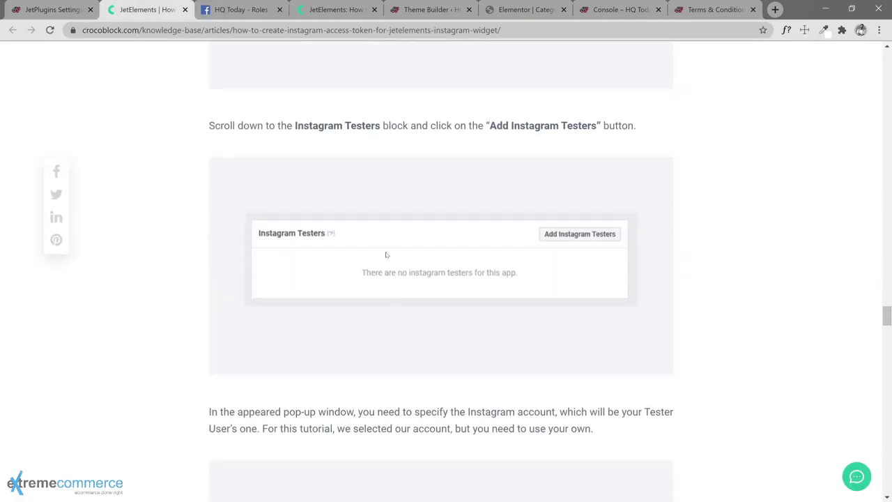
left_click(240, 10)
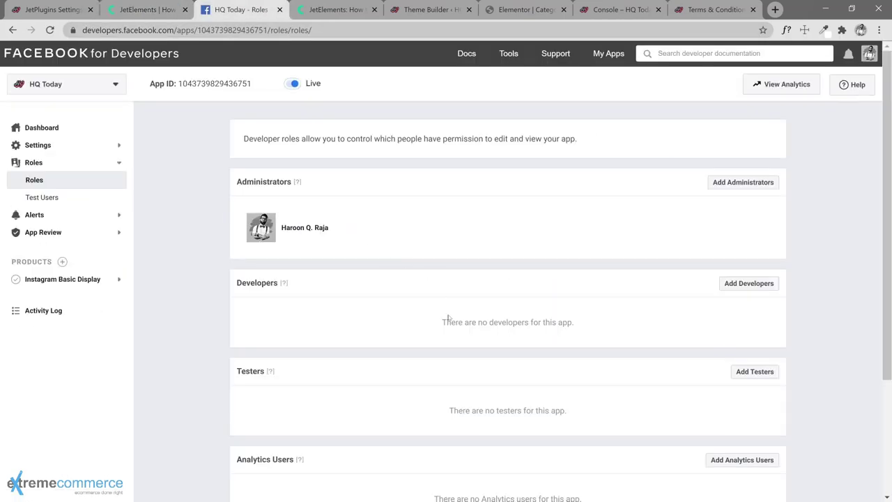
left_click(753, 372)
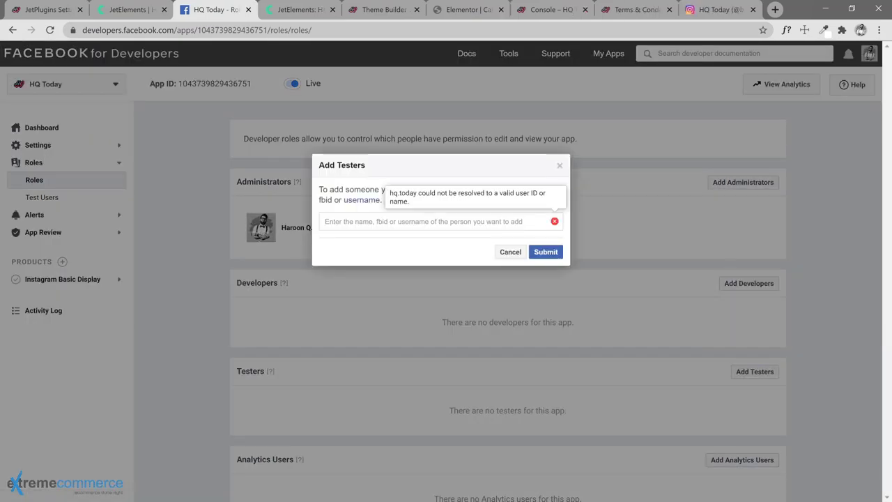
type("@hq.today")
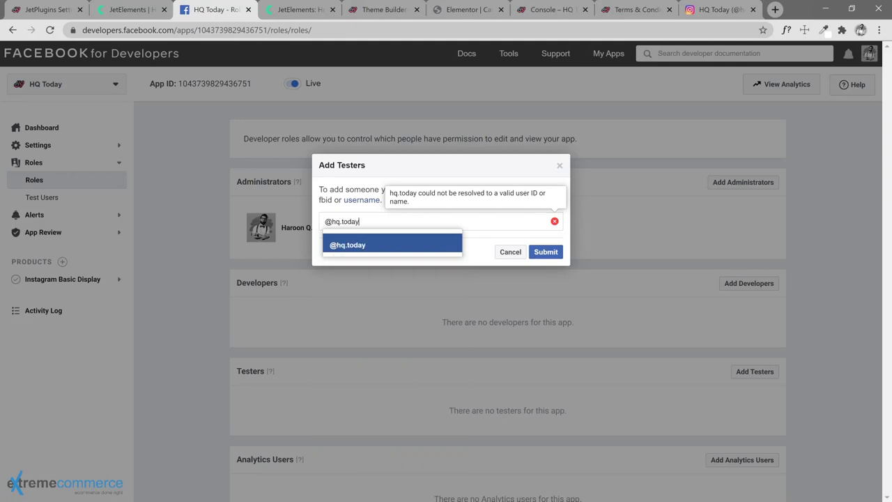
left_click(339, 247)
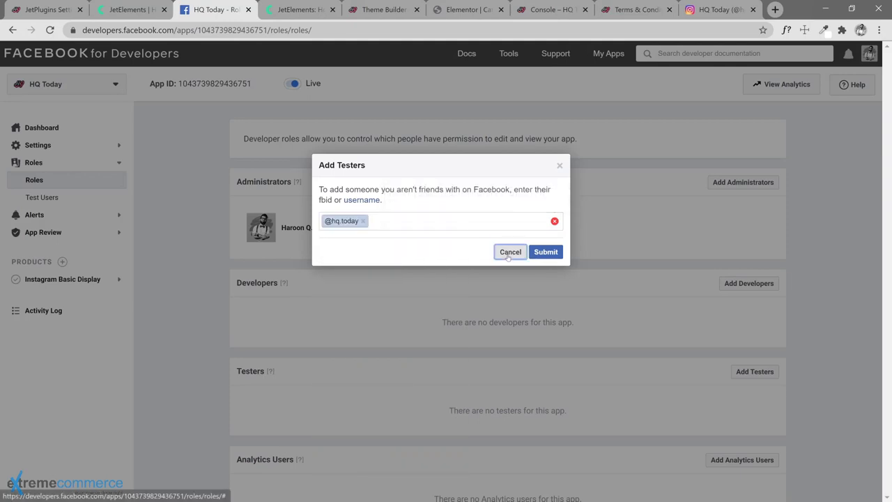
left_click(509, 255)
Step: Add the hq.today account as an Instagram tester of the app and submit the invitation
scroll(467, 296, "down", 3)
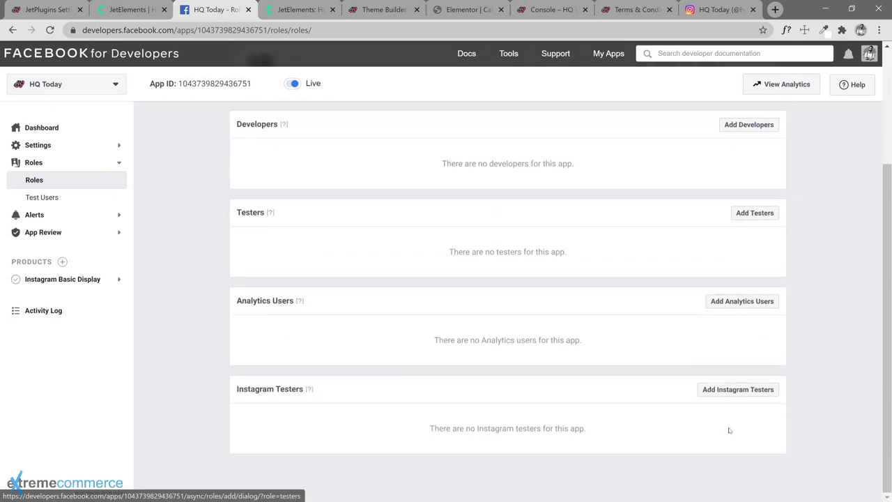
left_click(743, 392)
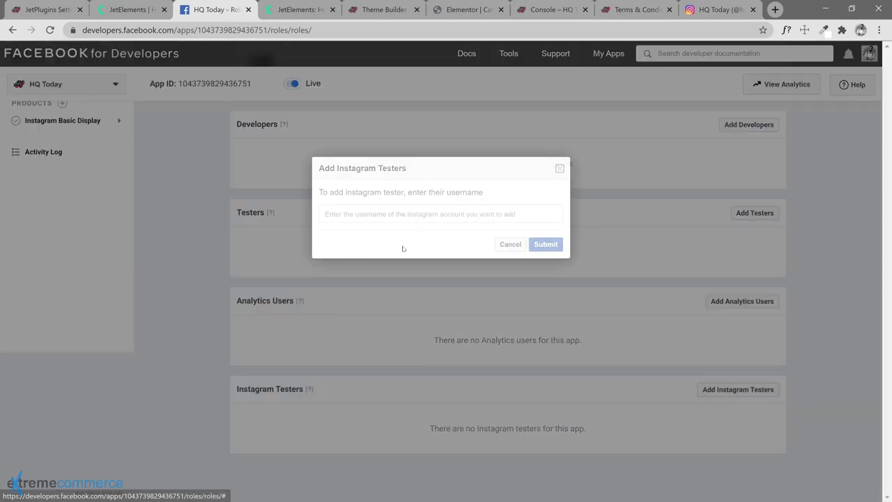
left_click(360, 213)
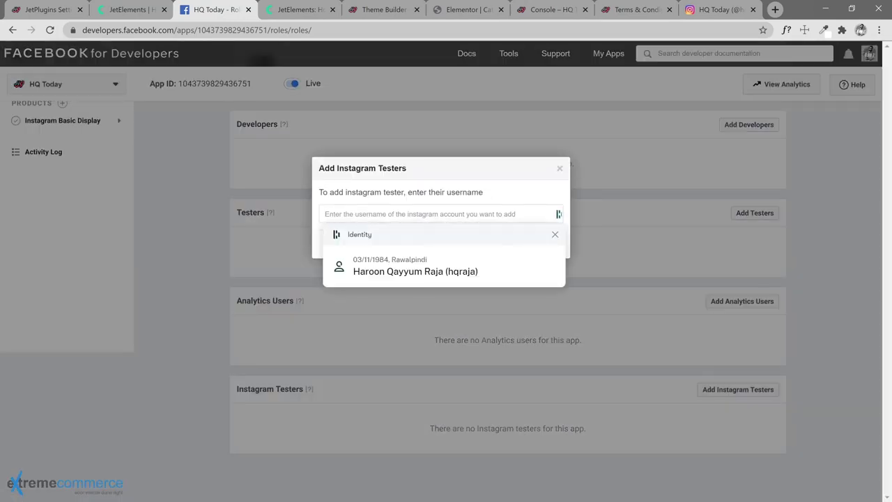
type("hq.toda")
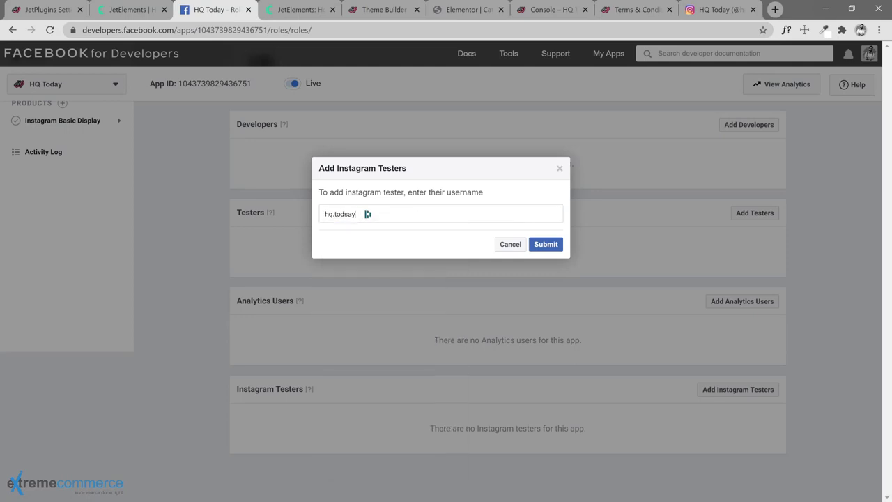
type("y")
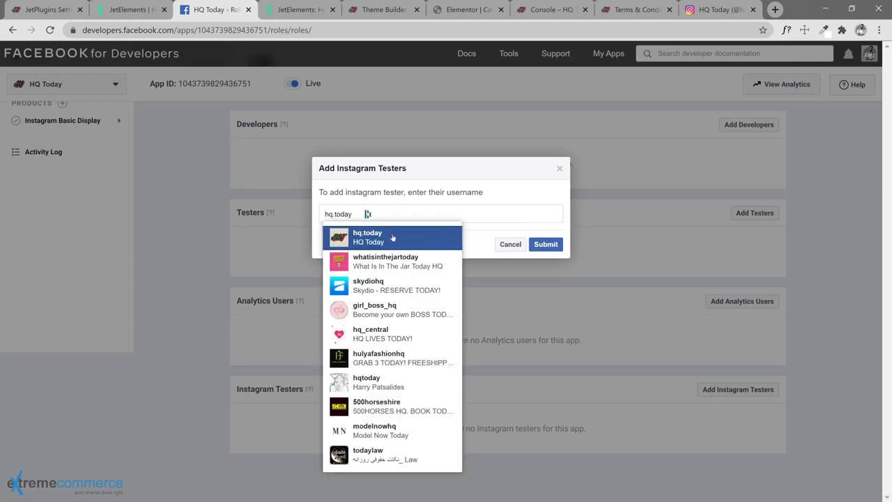
left_click(371, 241)
left_click(543, 245)
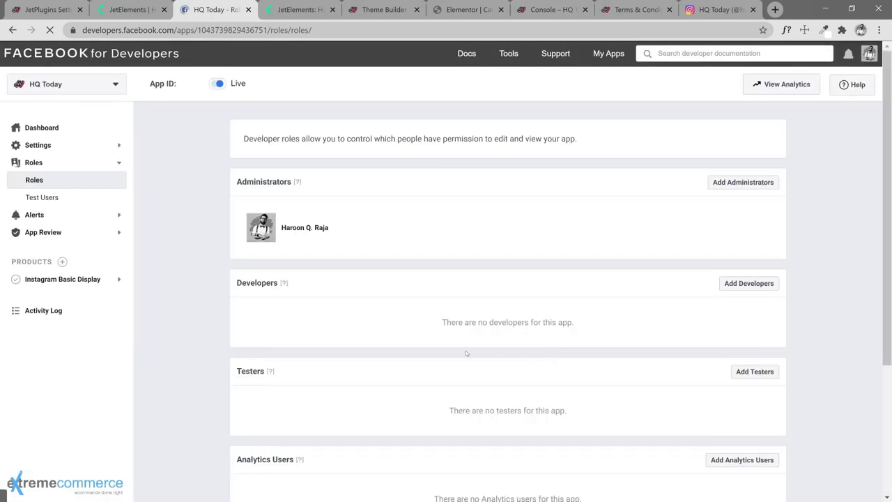
scroll(469, 417, "down", 2)
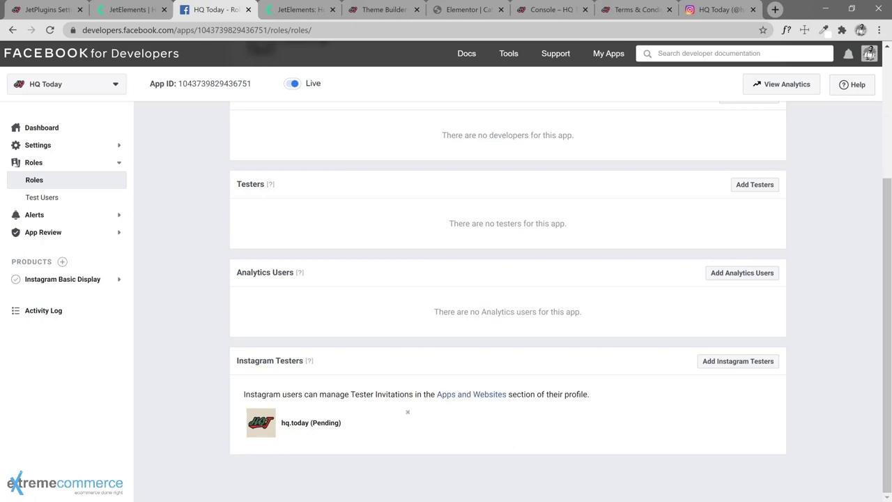
Step: Check the guide's instructions for managing the tester invitation and log out of the current Instagram account
left_click(133, 10)
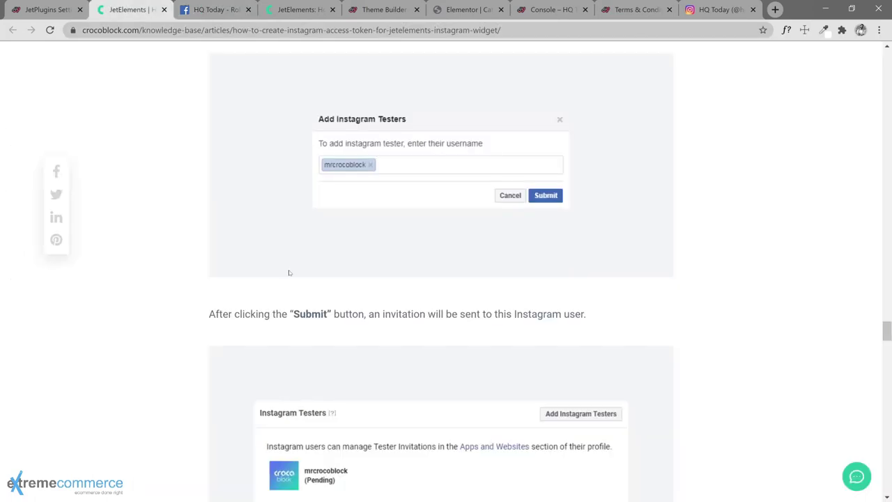
scroll(343, 296, "down", 5)
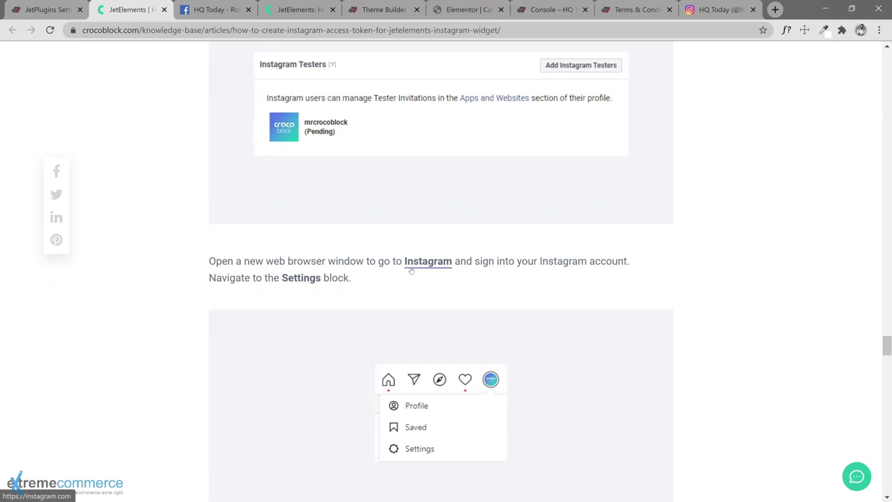
scroll(664, 103, "down", 1)
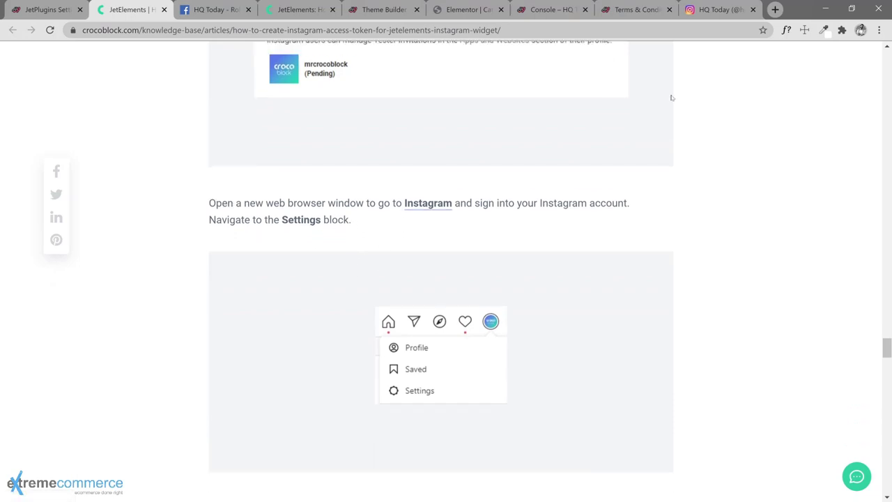
left_click(707, 13)
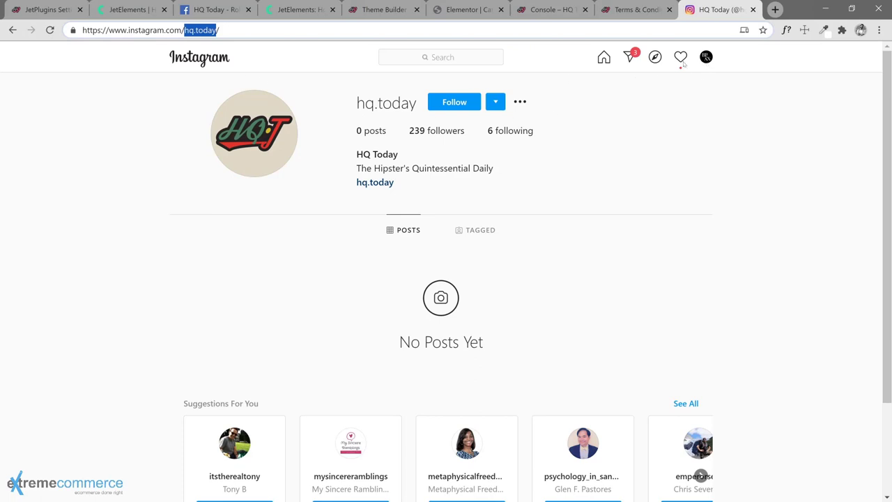
left_click(705, 57)
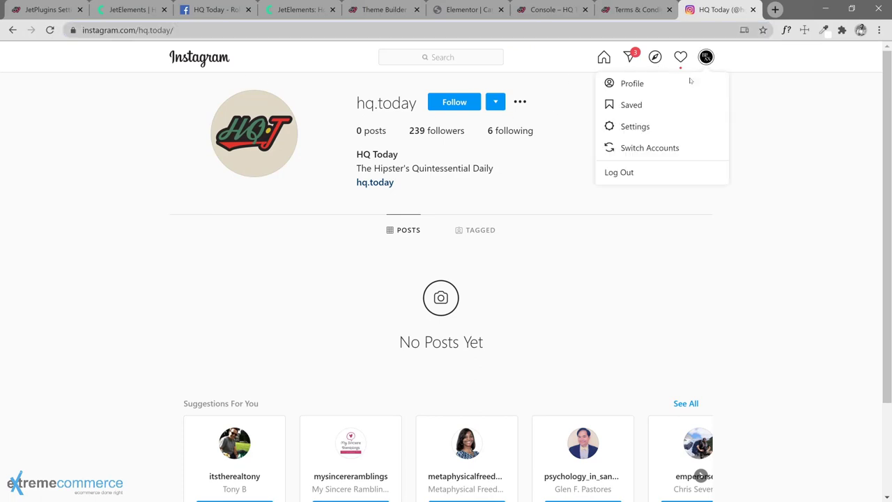
left_click(629, 173)
left_click(435, 301)
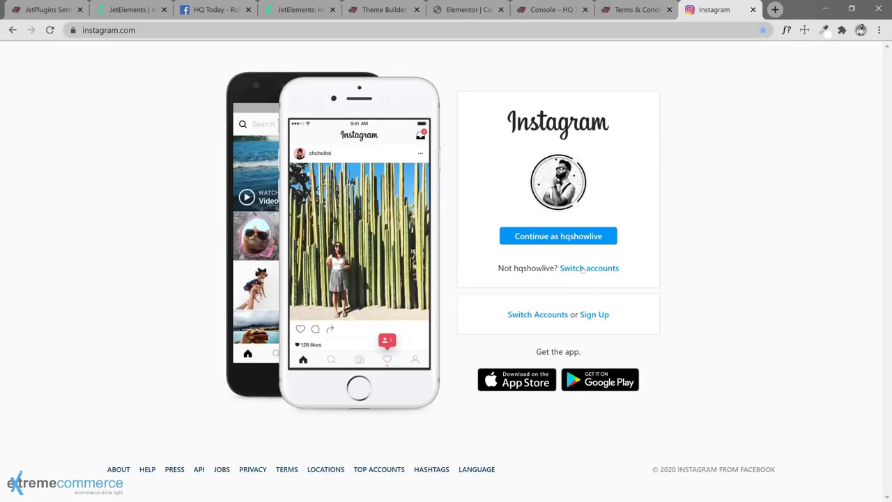
Step: Switch Instagram accounts by signing in to hq.today with its saved username and password, and return to the access token guide
left_click(582, 269)
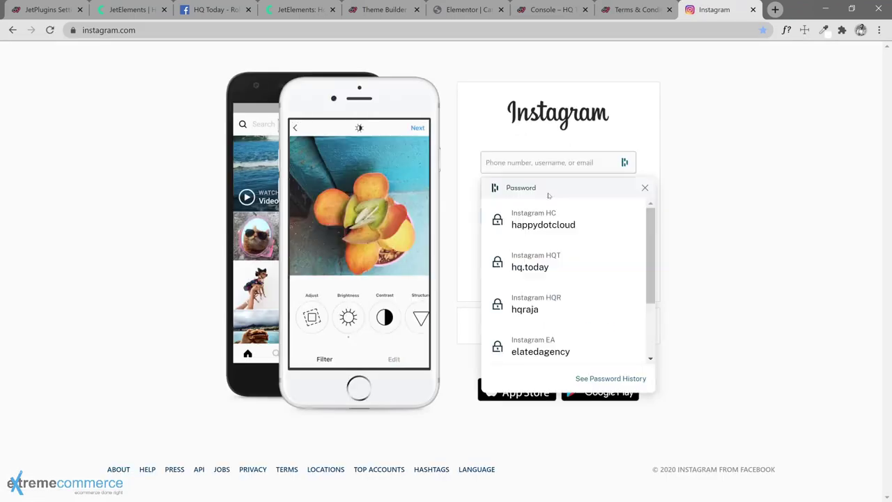
left_click(560, 264)
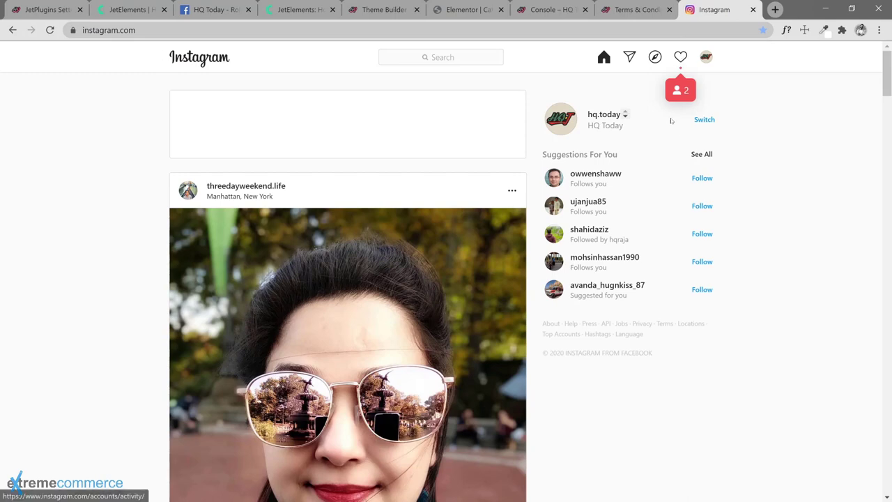
left_click(125, 10)
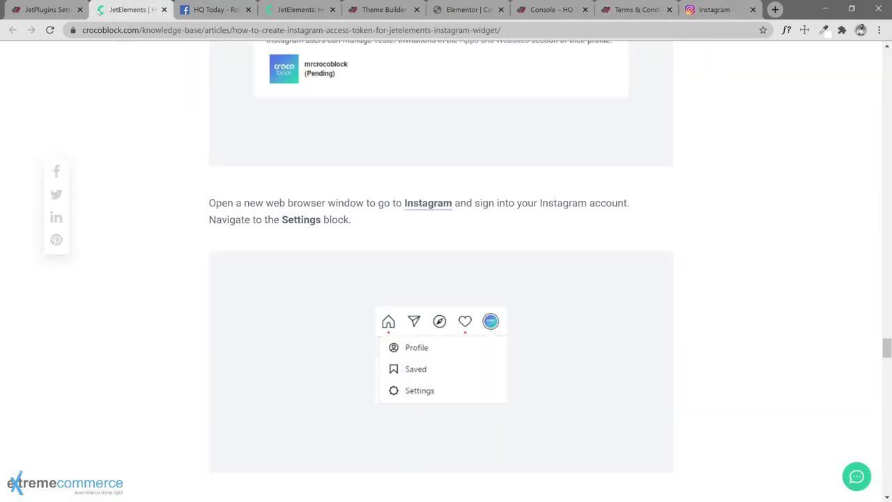
Step: Read the guide's instructions for accepting the tester invitation and open the hq.today account's Instagram settings
scroll(253, 239, "down", 2)
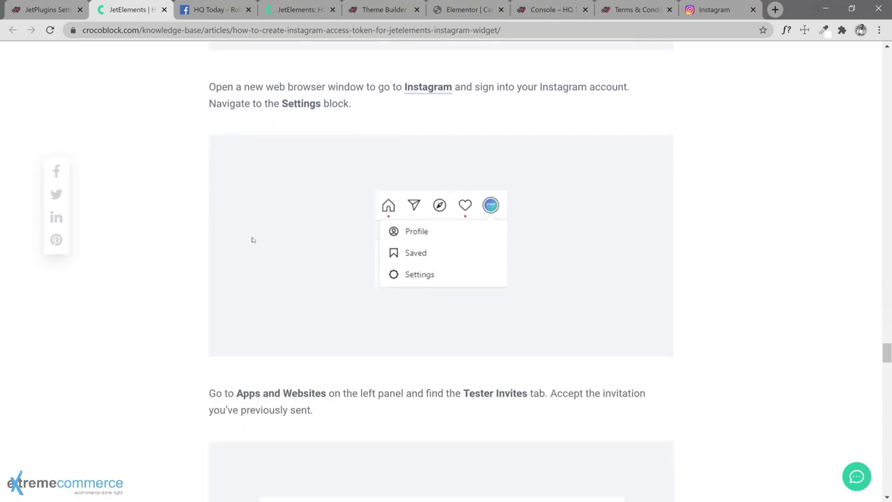
scroll(378, 258, "down", 3)
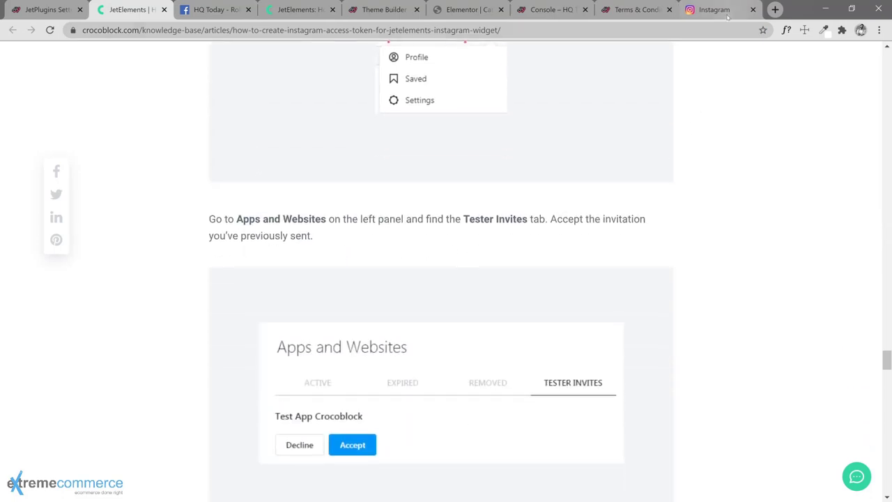
left_click(723, 12)
left_click(706, 58)
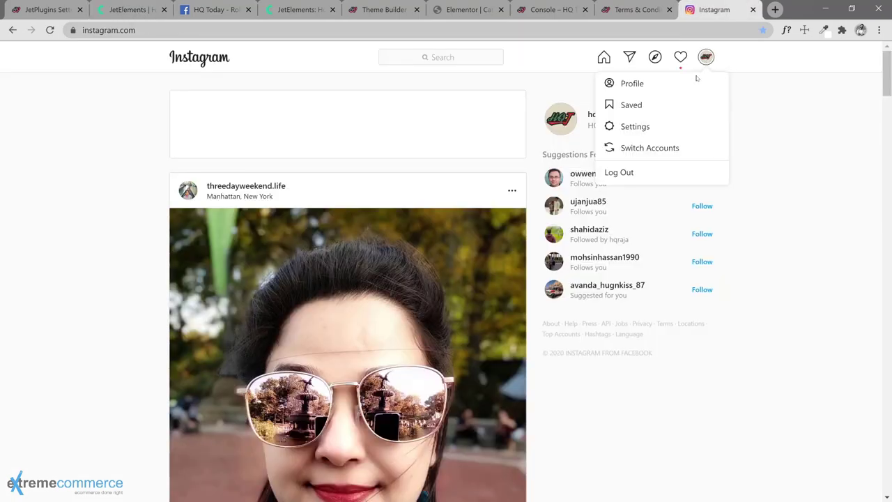
left_click(636, 126)
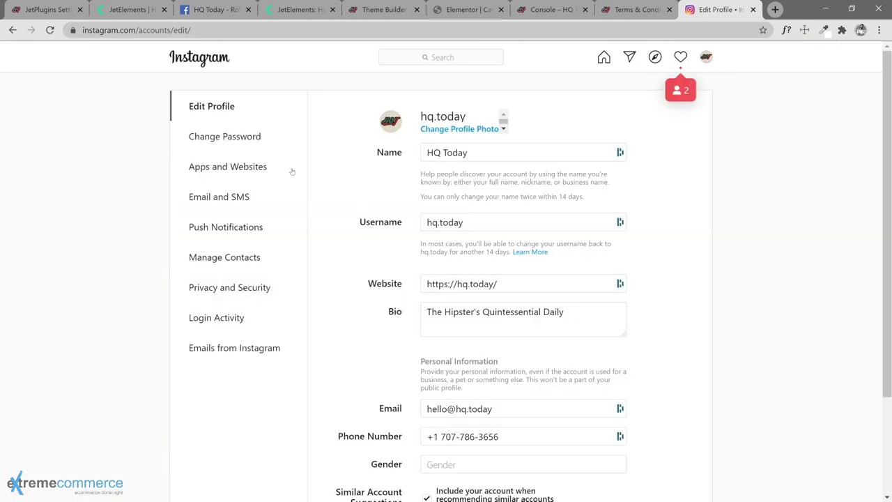
Step: Recheck the guide and accept the HQ Today tester invite under Apps and Websites in the Instagram settings
left_click(129, 9)
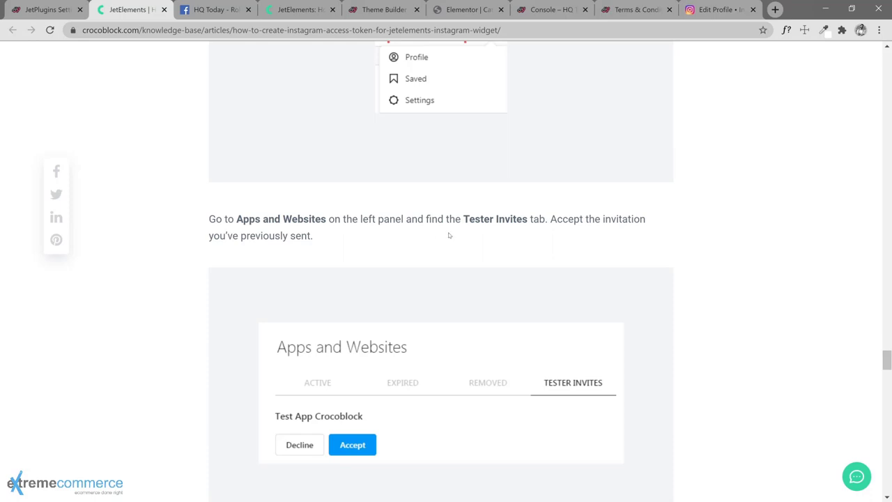
left_click(702, 9)
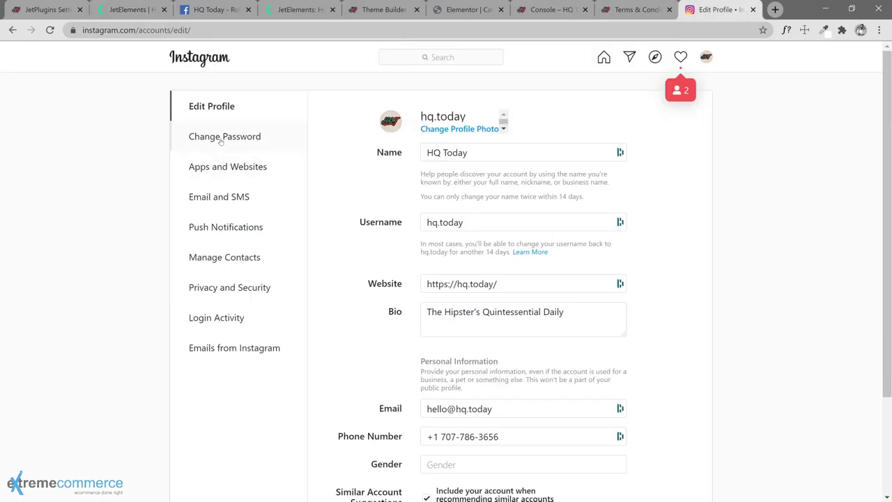
left_click(225, 166)
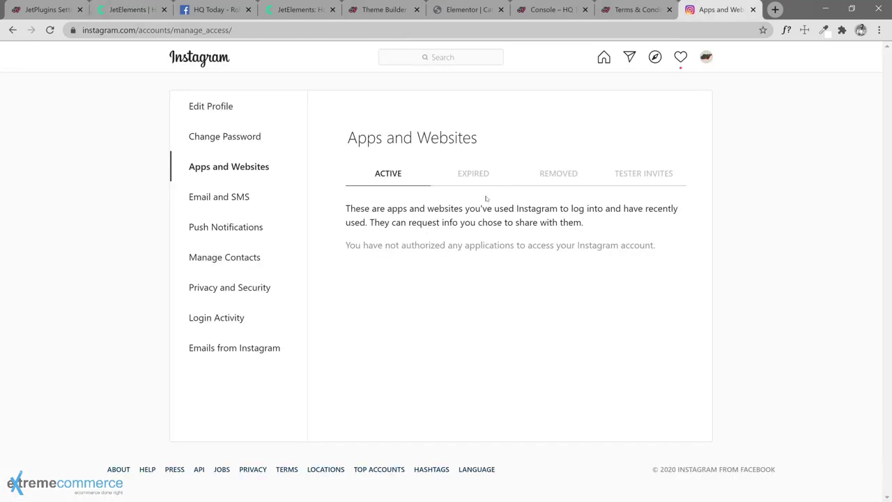
left_click(631, 174)
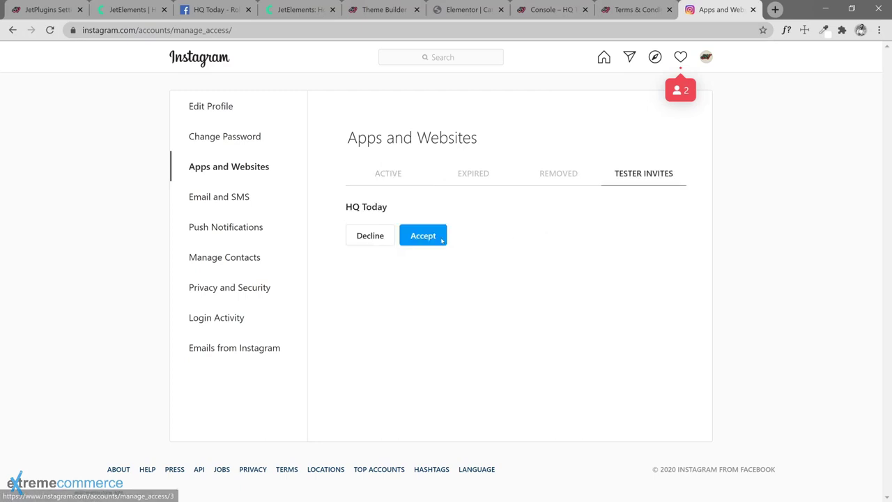
left_click(413, 236)
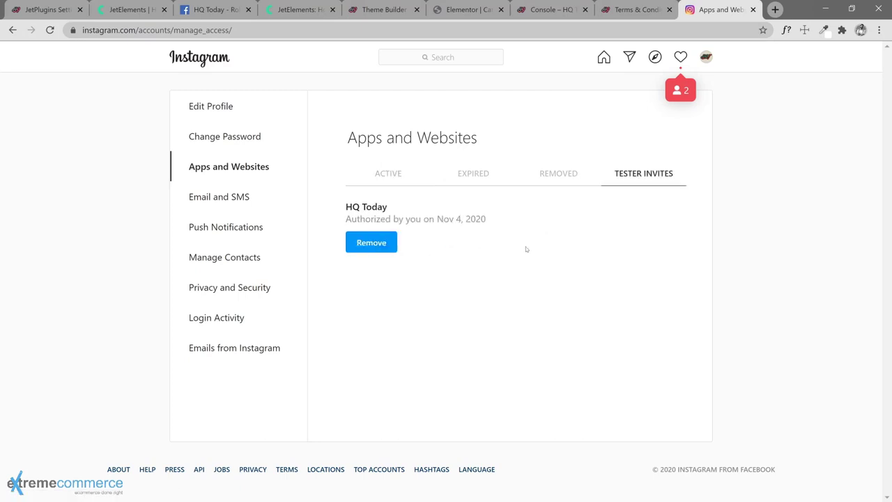
Step: Read the guide's step 5 on getting the token and open the HQ Today app's Instagram Basic Display settings
left_click(129, 10)
scroll(373, 262, "down", 4)
scroll(373, 262, "down", 2)
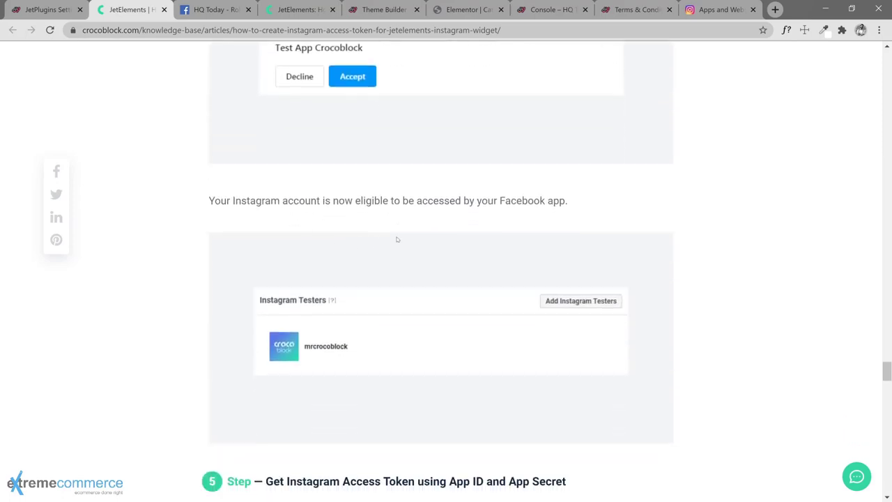
scroll(253, 219, "down", 3)
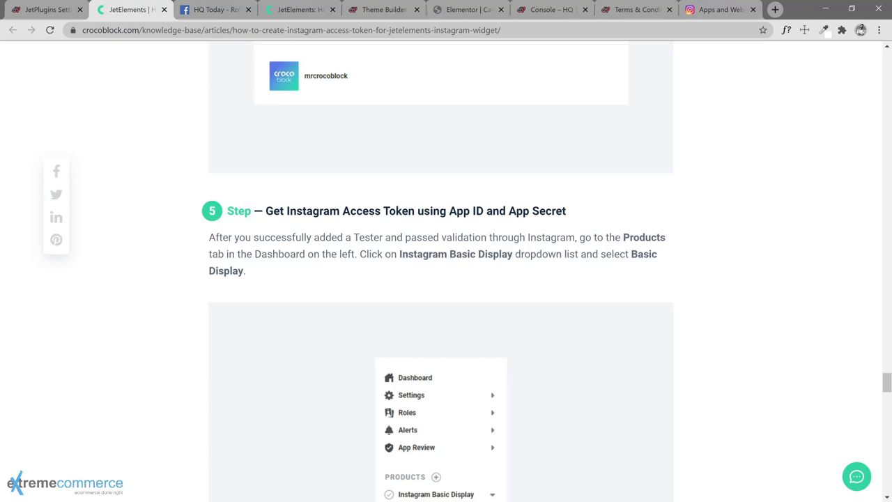
scroll(283, 271, "down", 2)
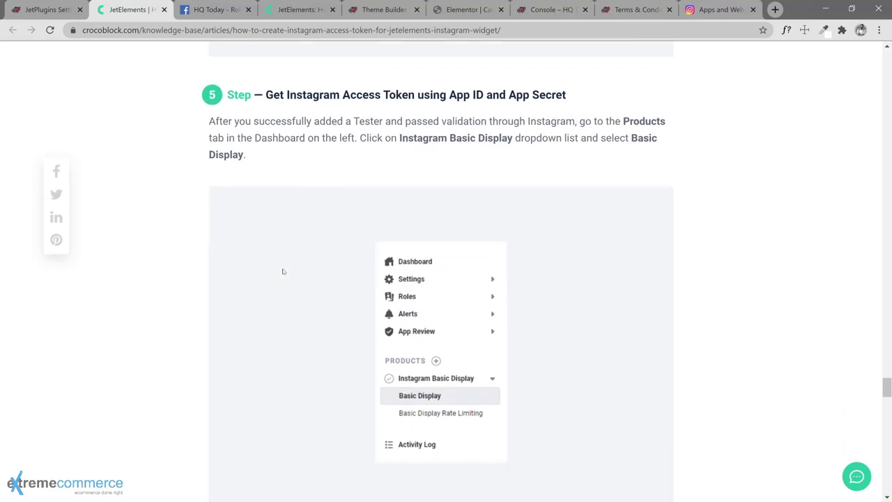
scroll(286, 270, "down", 1)
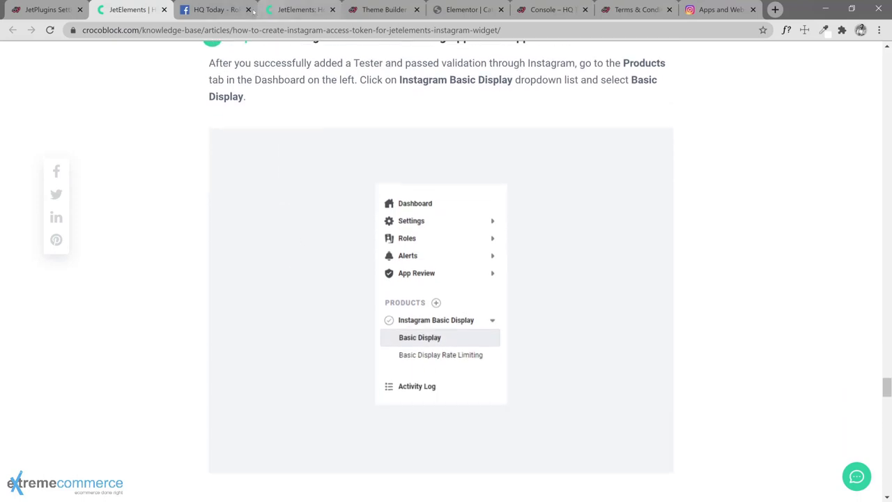
left_click(211, 11)
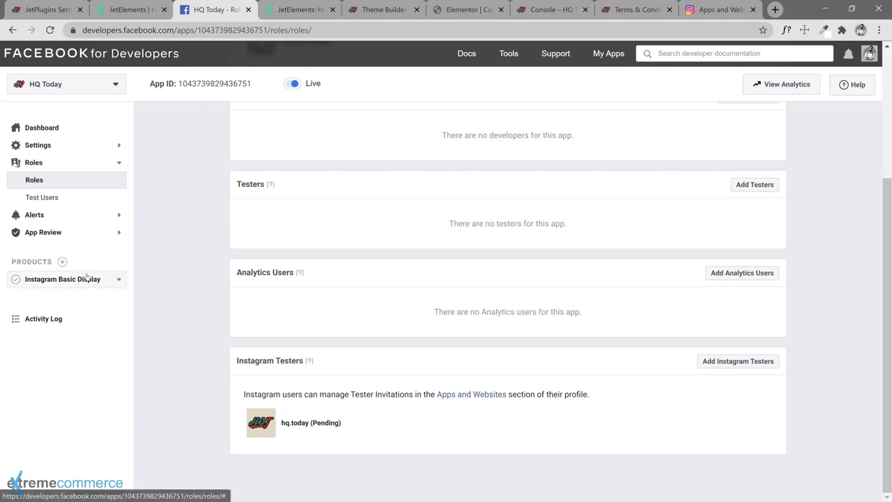
left_click(57, 301)
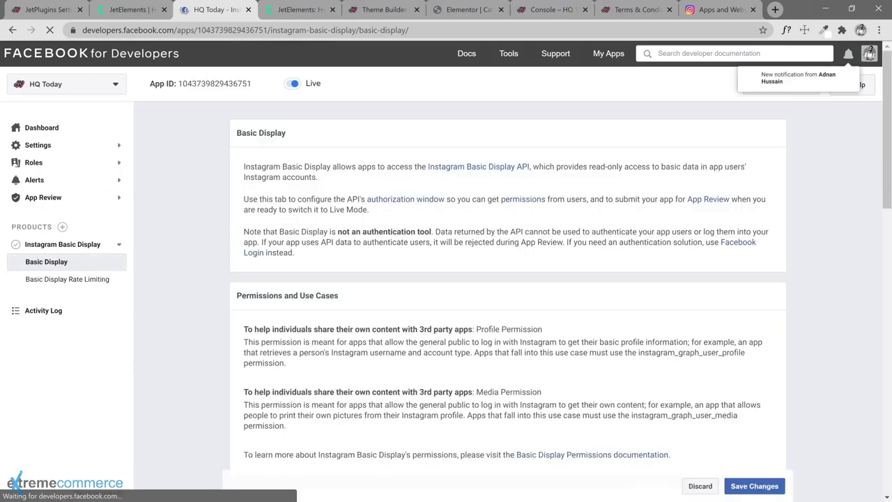
scroll(538, 293, "down", 3)
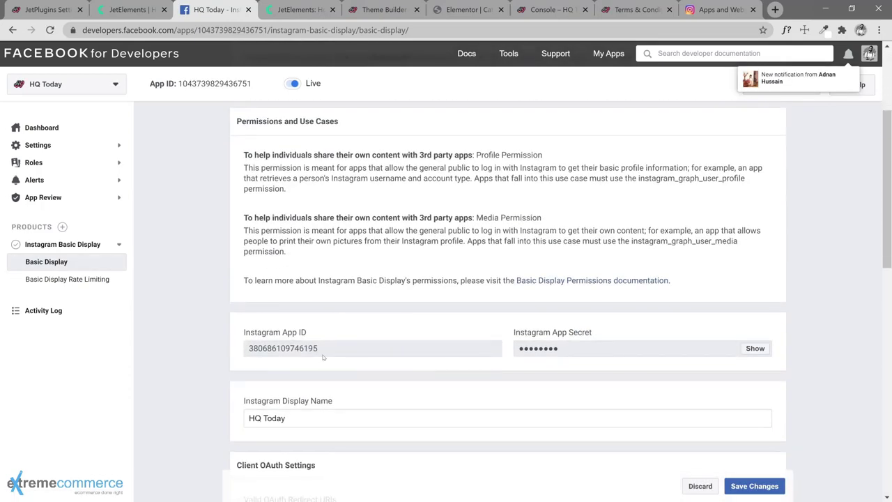
scroll(369, 367, "down", 1)
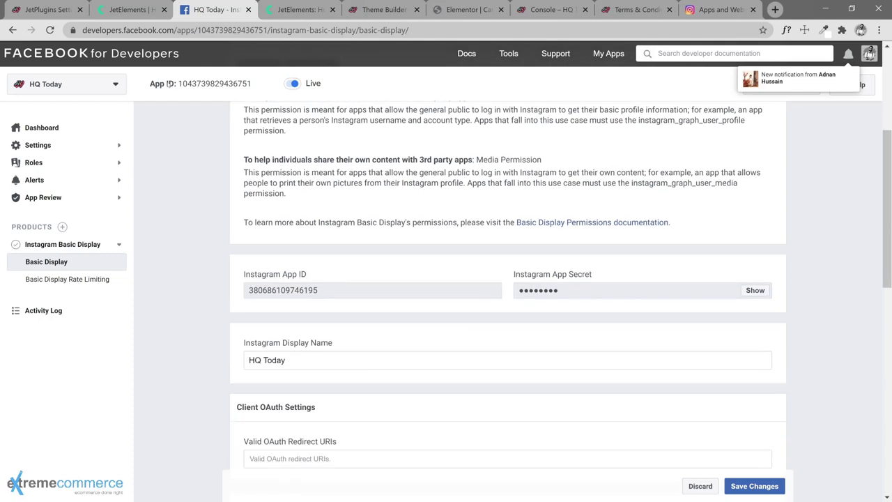
Step: Check the guide for the redirect address required in the Client OAuth Settings
left_click(129, 9)
scroll(364, 274, "down", 5)
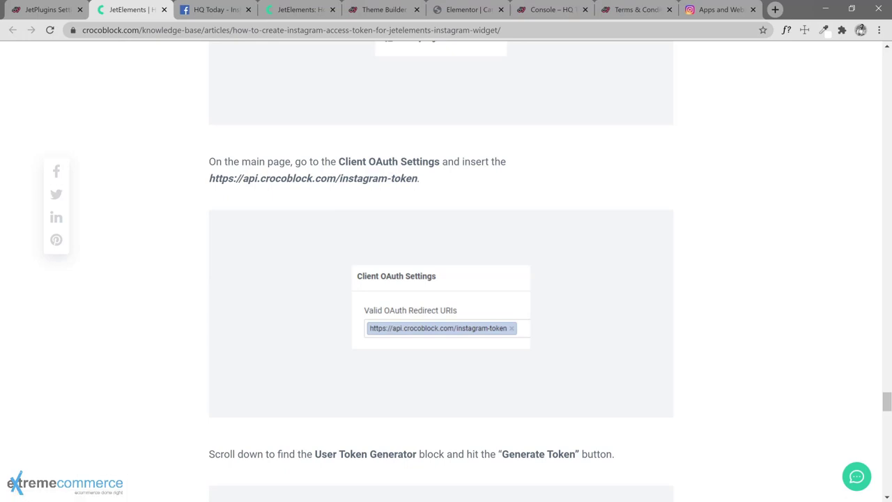
scroll(302, 180, "up", 3)
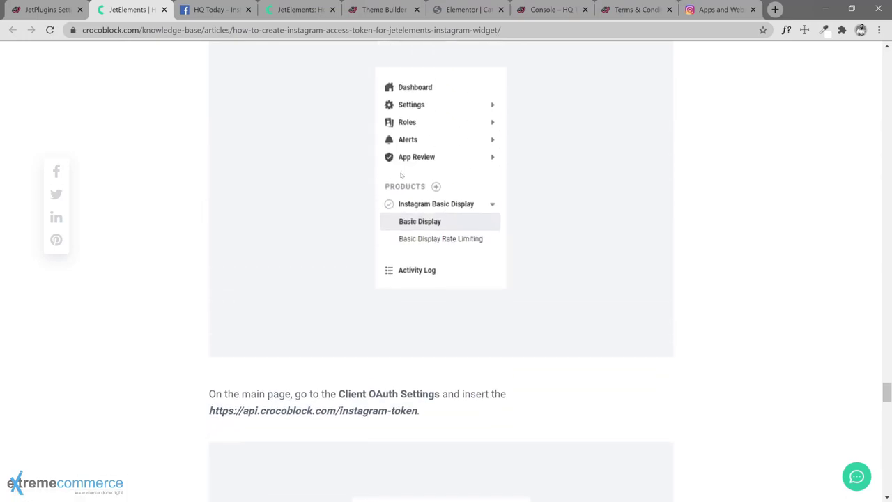
scroll(302, 180, "down", 3)
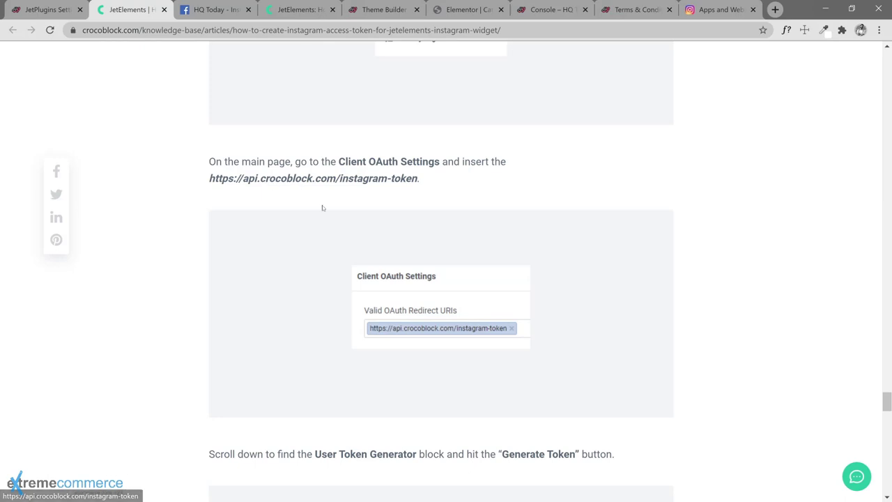
left_click(214, 11)
scroll(477, 262, "down", 3)
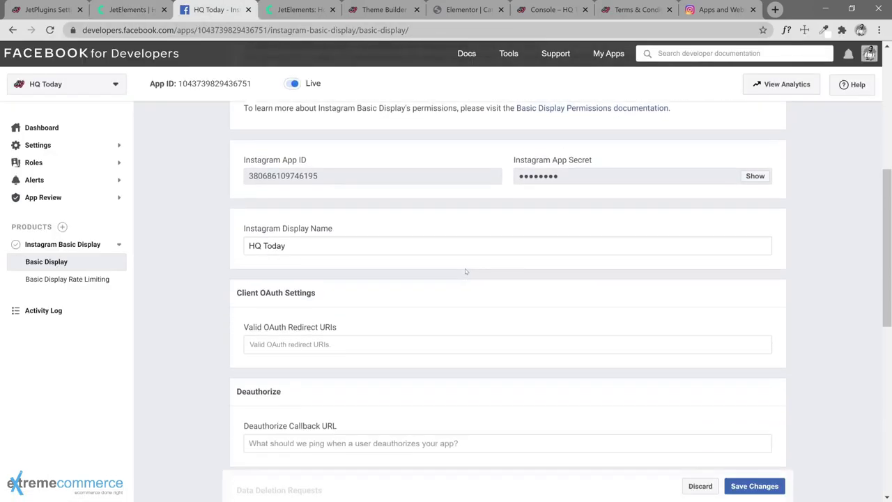
left_click(341, 284)
key("ctrl+v")
key("BackSpace")
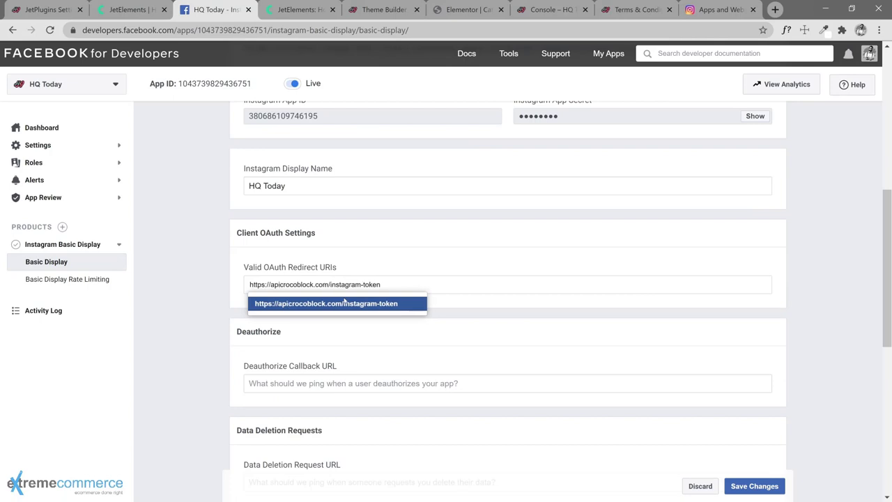
type(".")
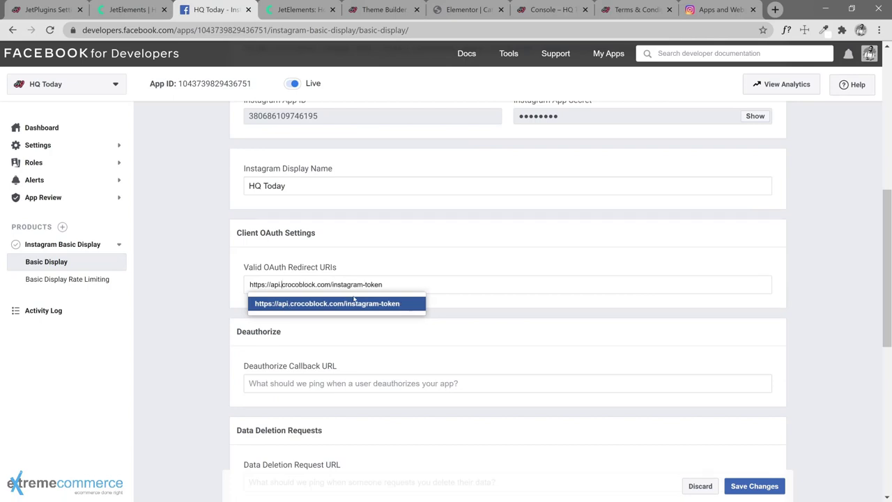
key("ctrl+a")
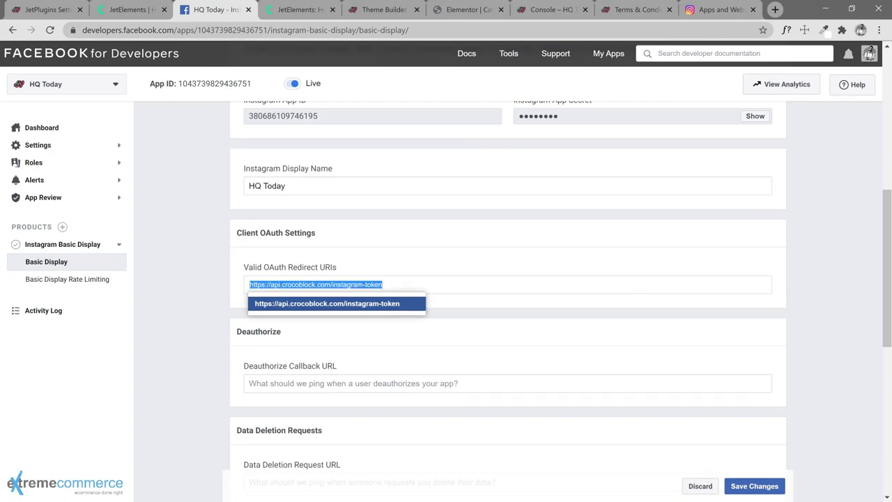
key("Return")
Step: Compare the app's User Token Generator section with the guide's instructions for generating a token
scroll(212, 324, "down", 4)
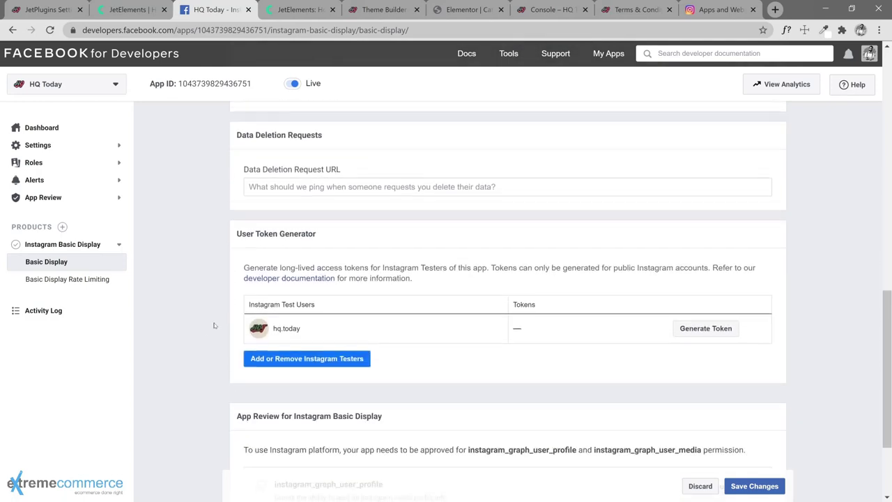
scroll(215, 324, "down", 1)
left_click(162, 13)
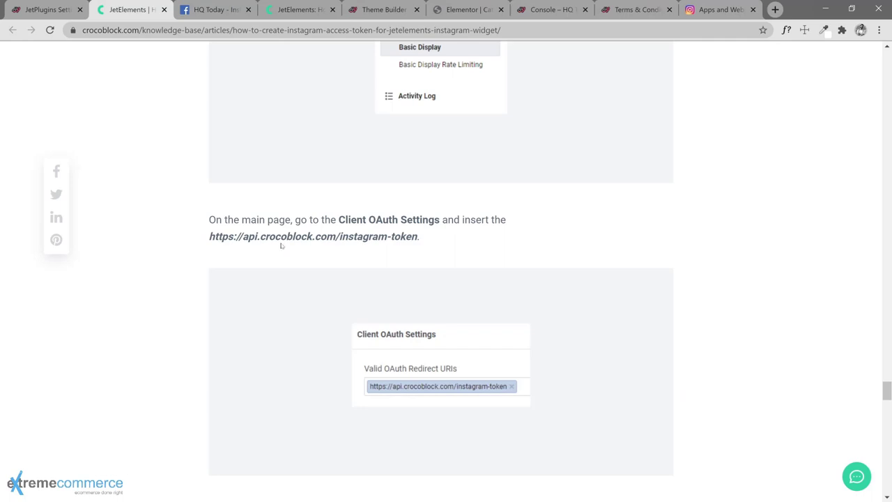
scroll(205, 298, "down", 4)
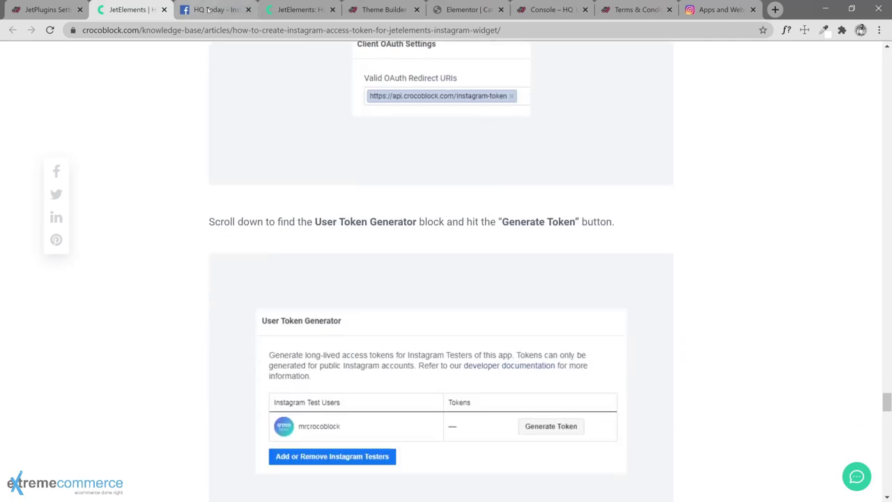
scroll(257, 104, "up", 2)
key("ctrl+Tab")
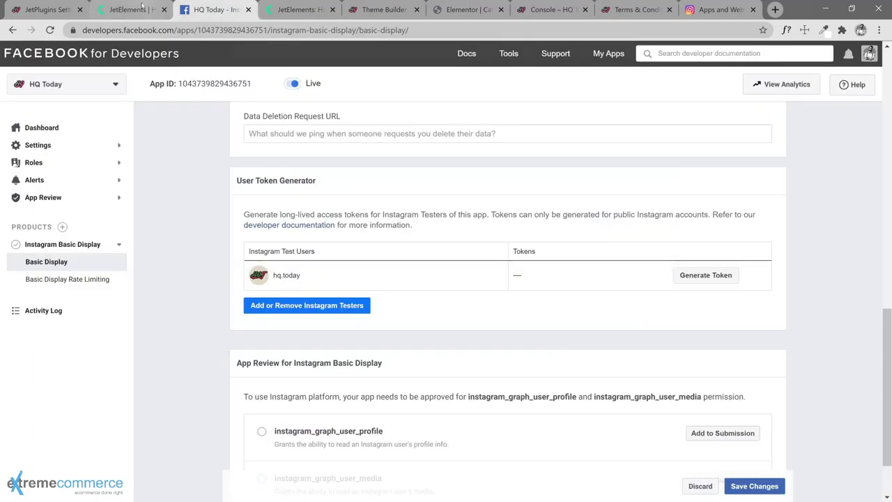
left_click(139, 9)
key("ctrl+Tab")
Step: Generate a token for hq.today, authorize the app's access to the account, acknowledge the security notice and copy the token
left_click(708, 275)
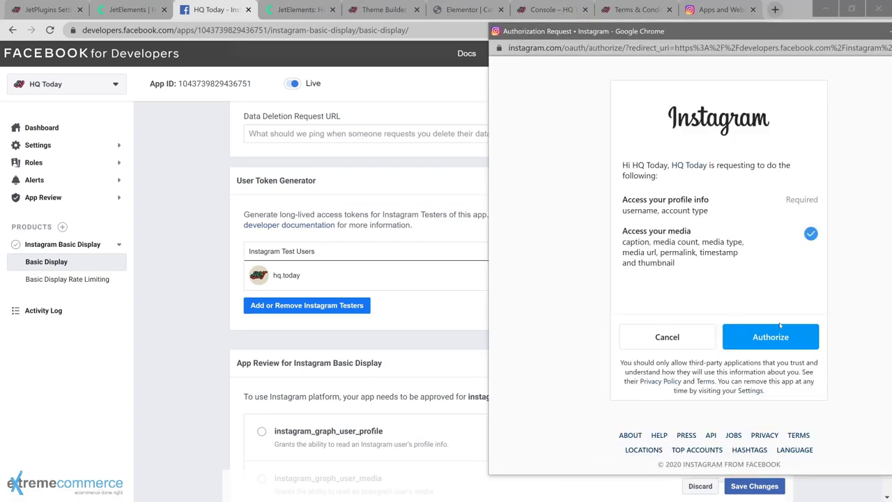
left_click(770, 338)
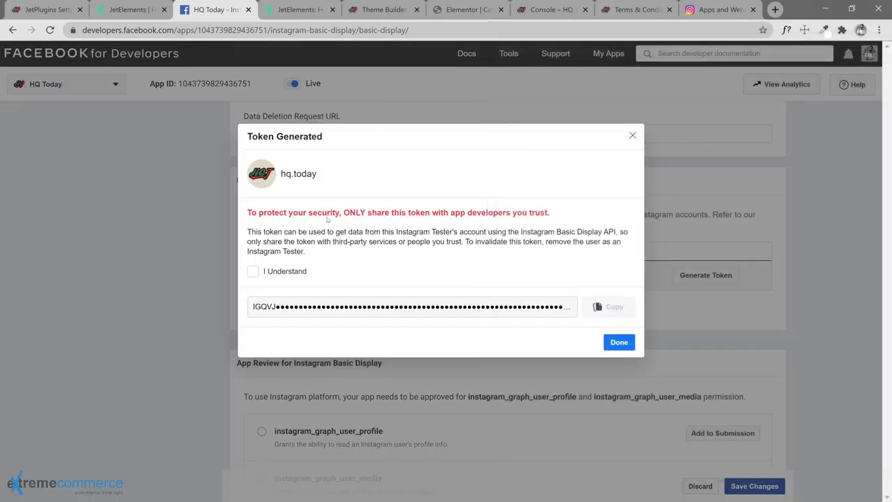
left_click(253, 271)
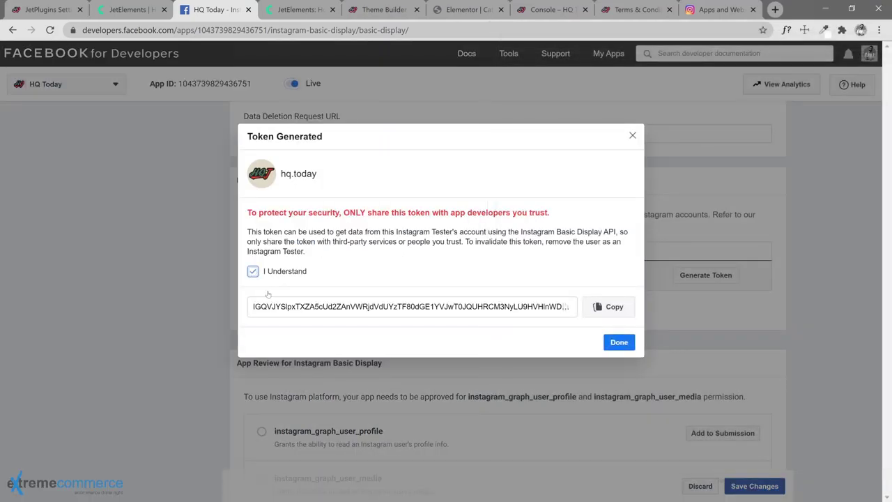
left_click(603, 307)
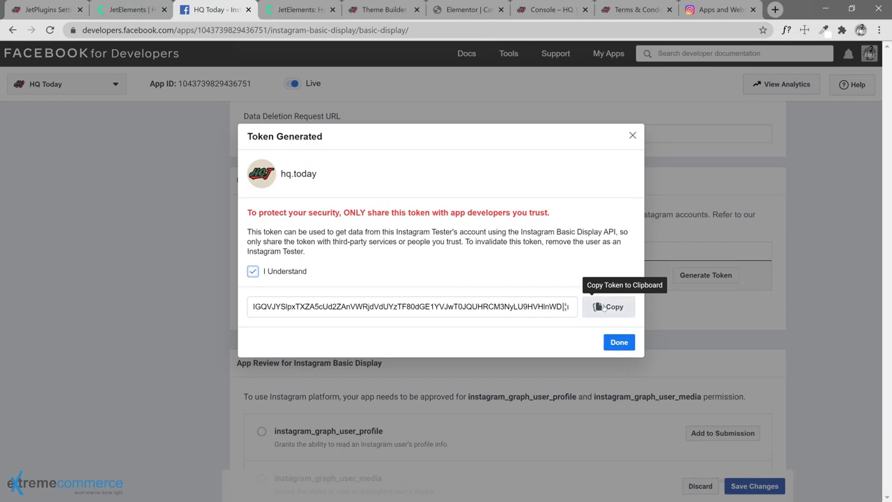
left_click(618, 342)
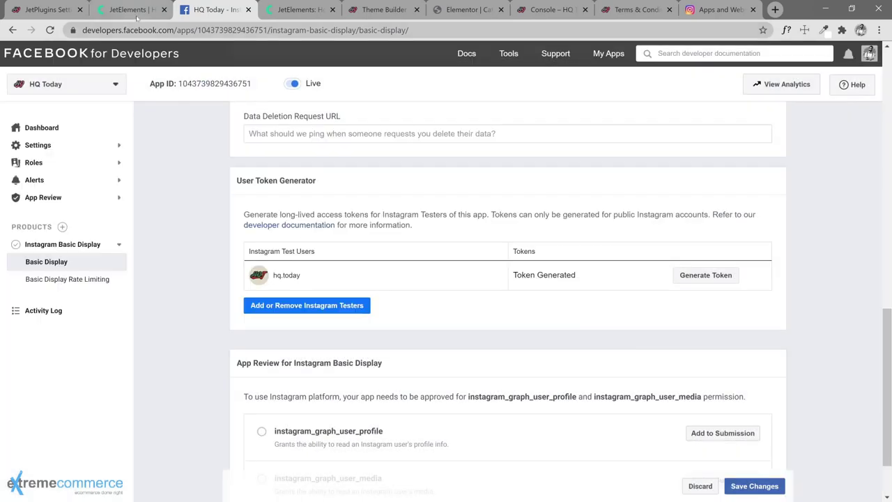
Step: Paste the copied token as the Instagram Access Token in the JetPlugins settings and return to the Facebook app page
left_click(46, 10)
left_click(557, 257)
key("ctrl+v")
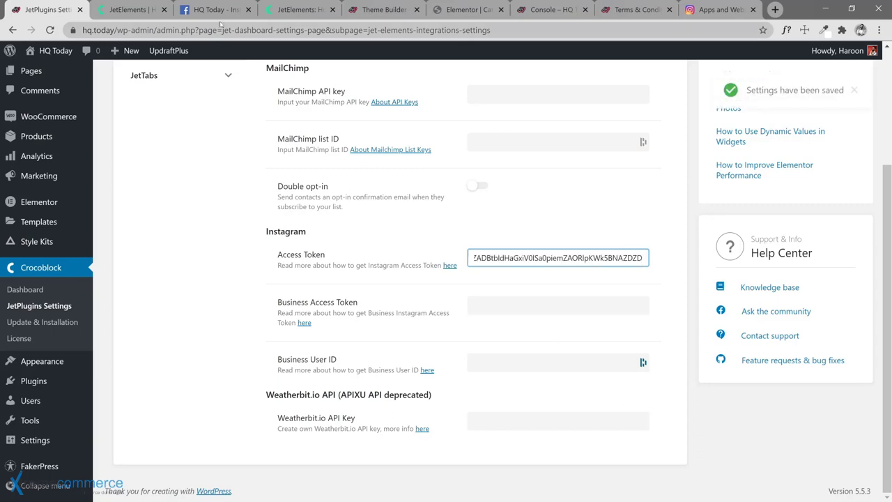
left_click(220, 12)
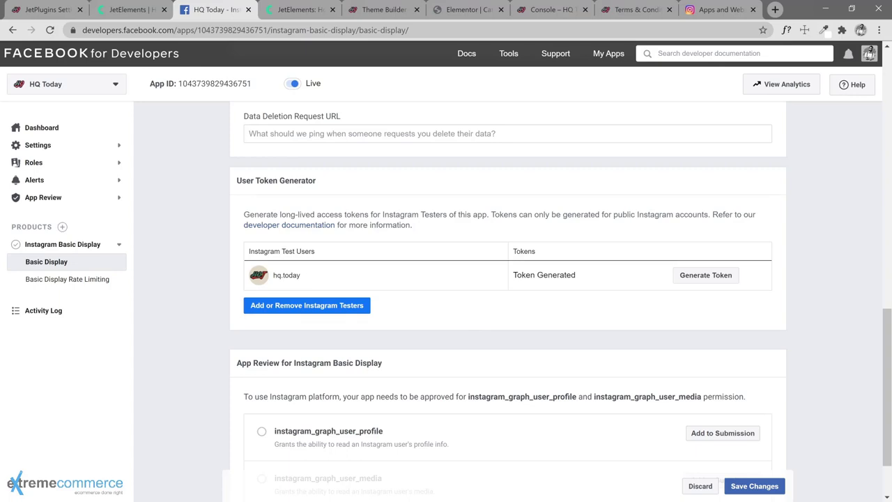
Step: Review the rest of the token guide, including adding the access token to the plugin settings, and open the tagged-photos guide
left_click(133, 9)
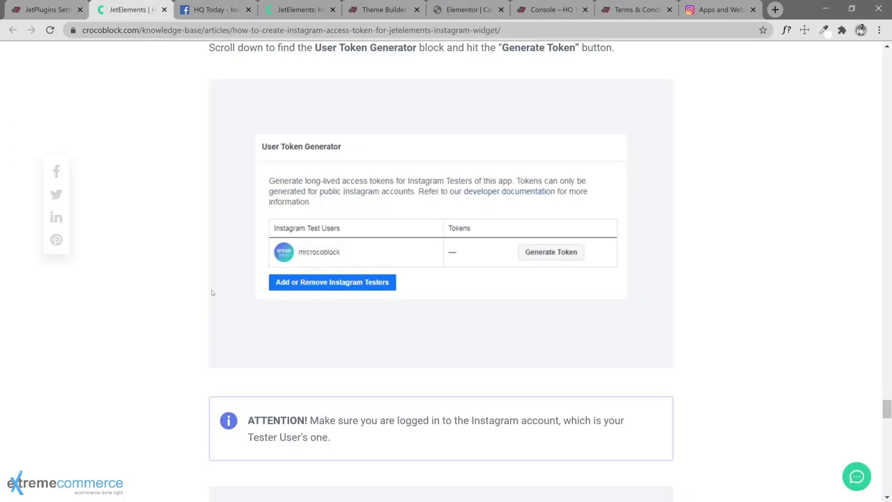
scroll(213, 292, "down", 3)
scroll(204, 236, "down", 3)
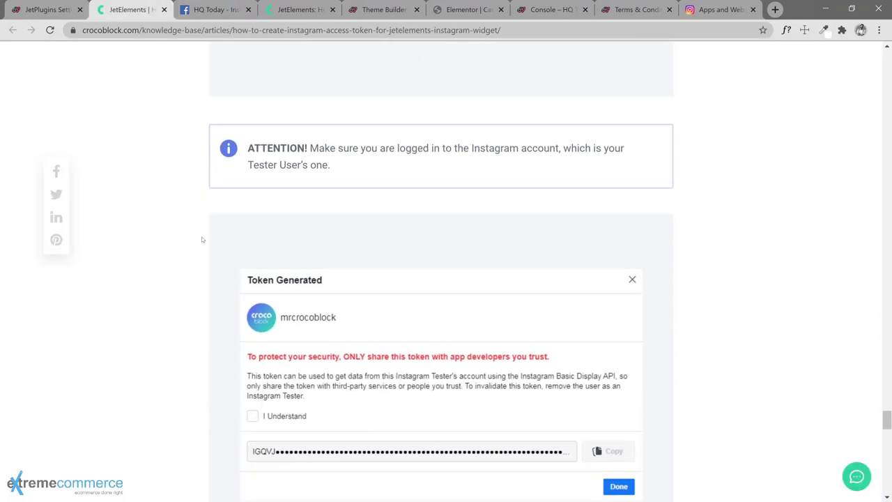
scroll(221, 232, "down", 8)
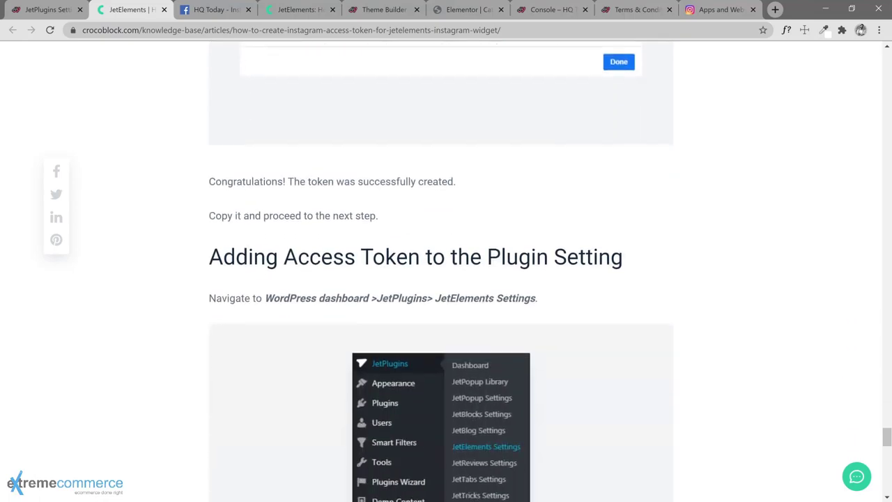
scroll(191, 251, "down", 11)
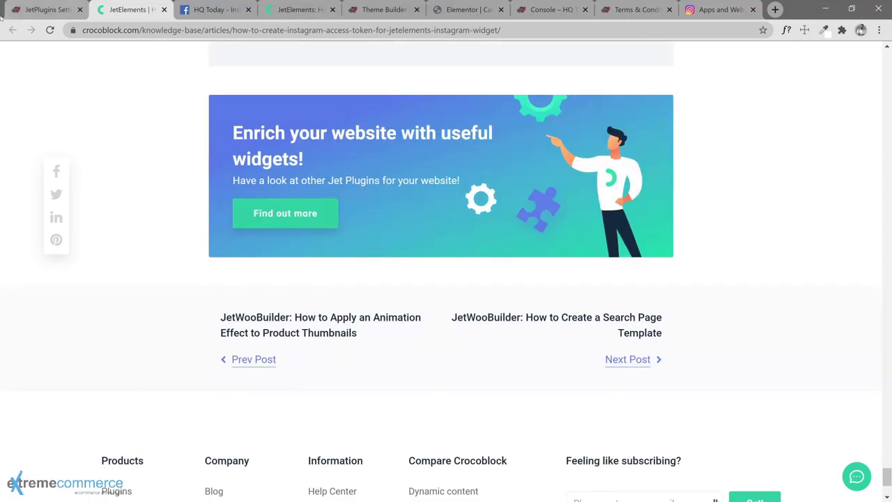
left_click(294, 10)
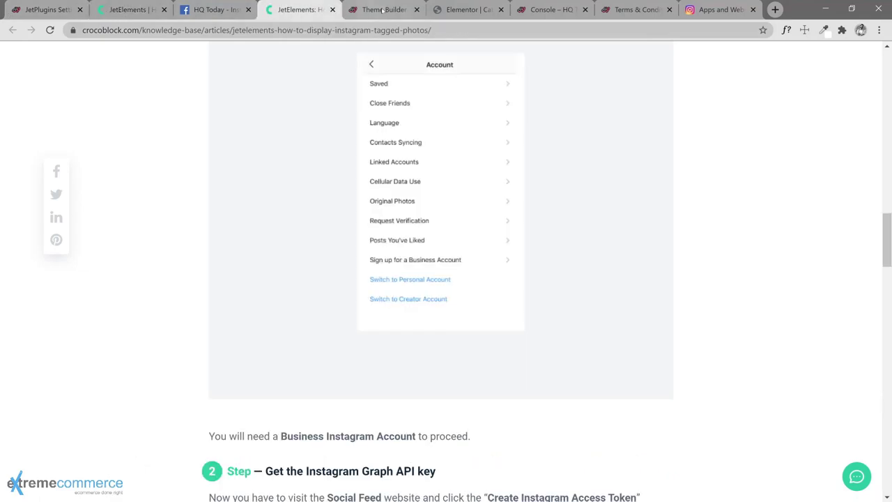
Step: In the Elementor editor, set the Instagram widget to display My Photos using the Default access token
left_click(450, 12)
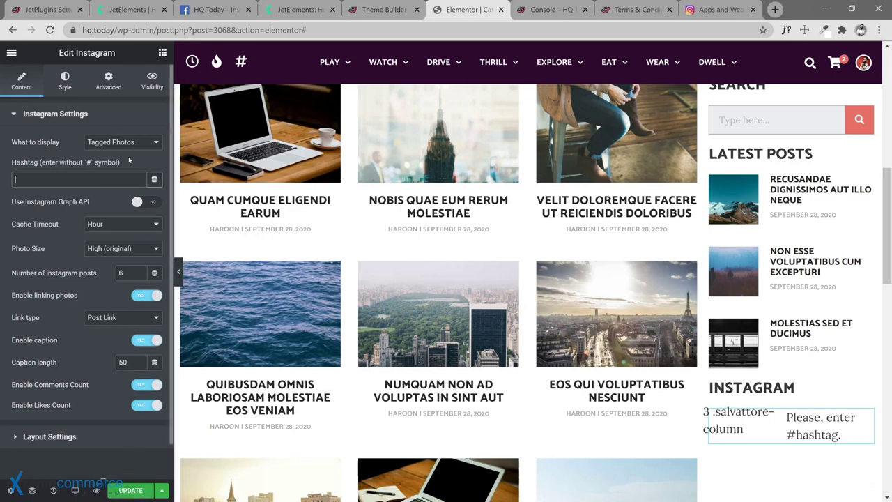
left_click(122, 142)
left_click(95, 174)
left_click(131, 167)
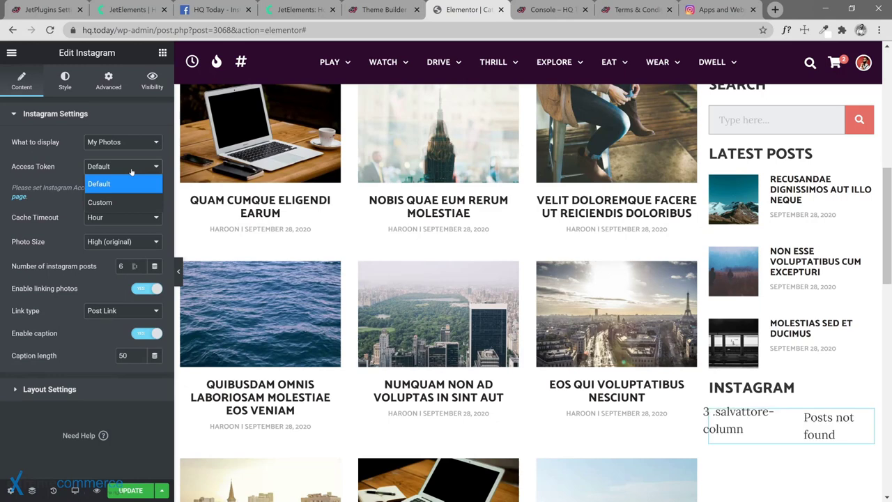
left_click(121, 182)
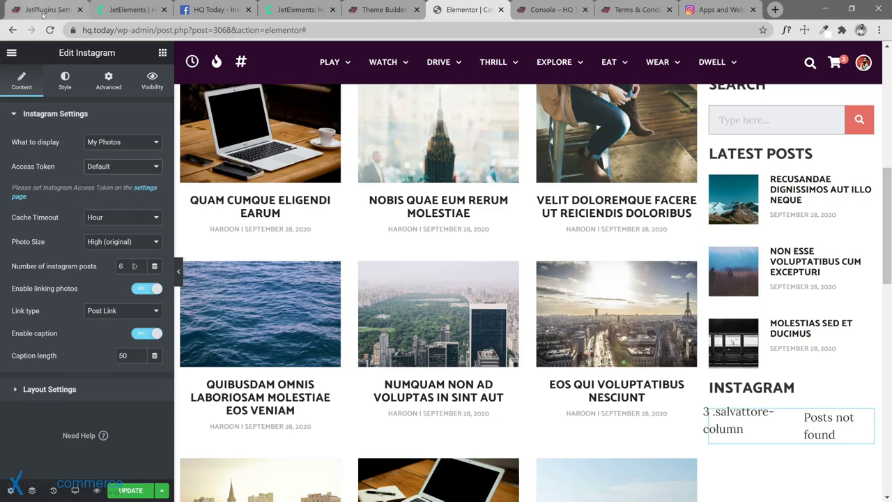
left_click(111, 167)
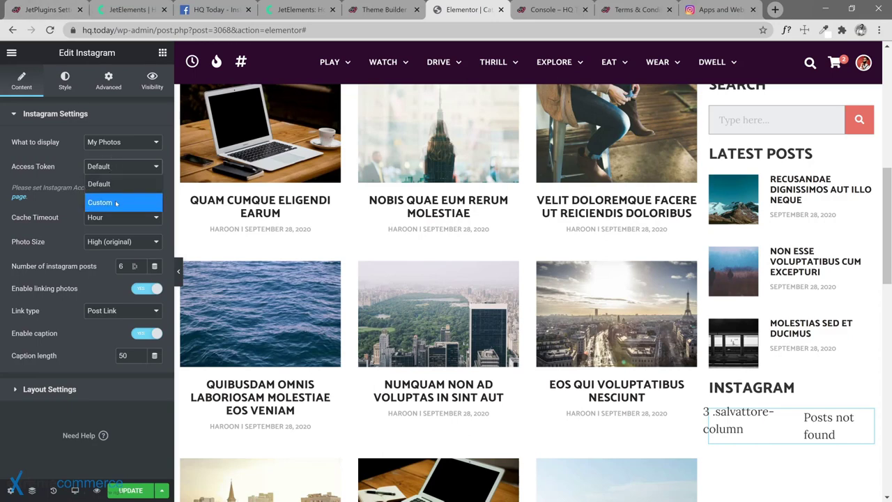
left_click(116, 202)
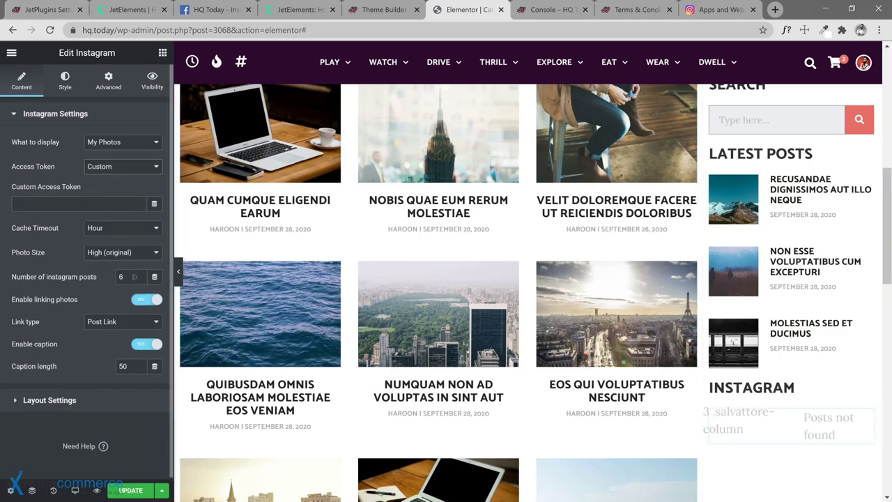
left_click(112, 168)
left_click(114, 182)
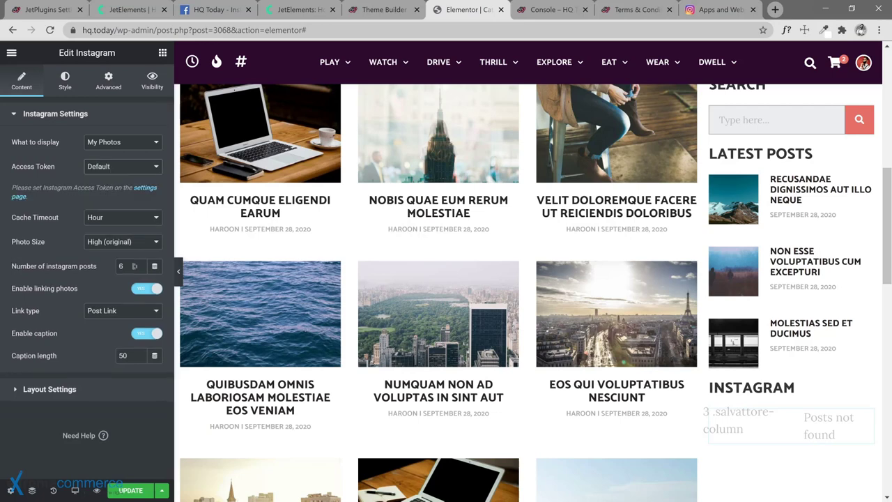
Step: Save the template changes and reload the Console category page to check the Instagram feed
left_click(131, 490)
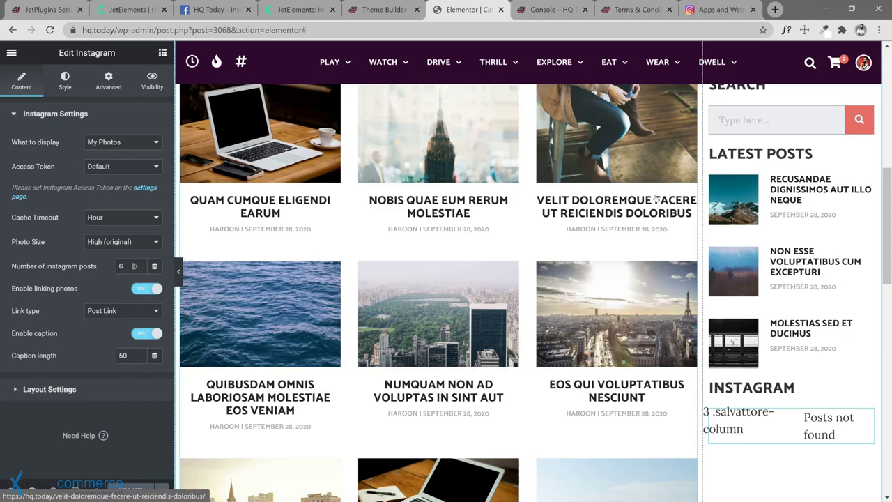
left_click(552, 10)
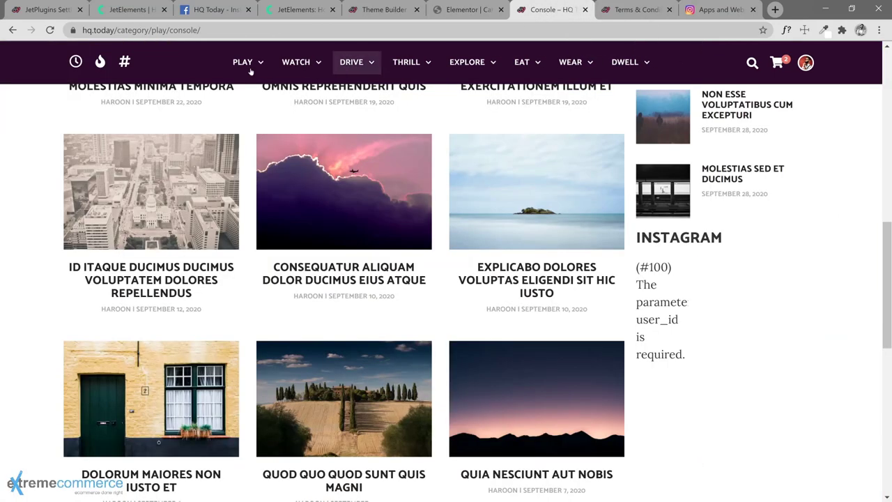
key("F5")
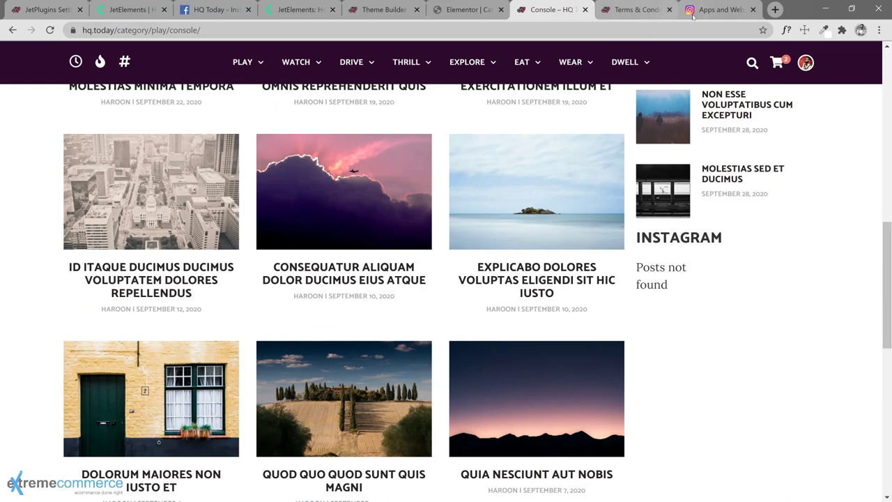
Step: Switch to Instagram, go to its home page and open the hq.today profile
left_click(720, 10)
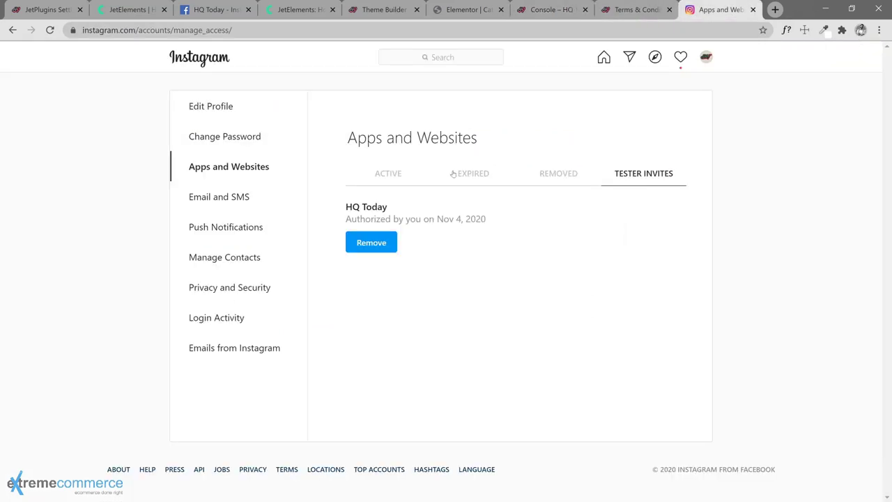
left_click(199, 57)
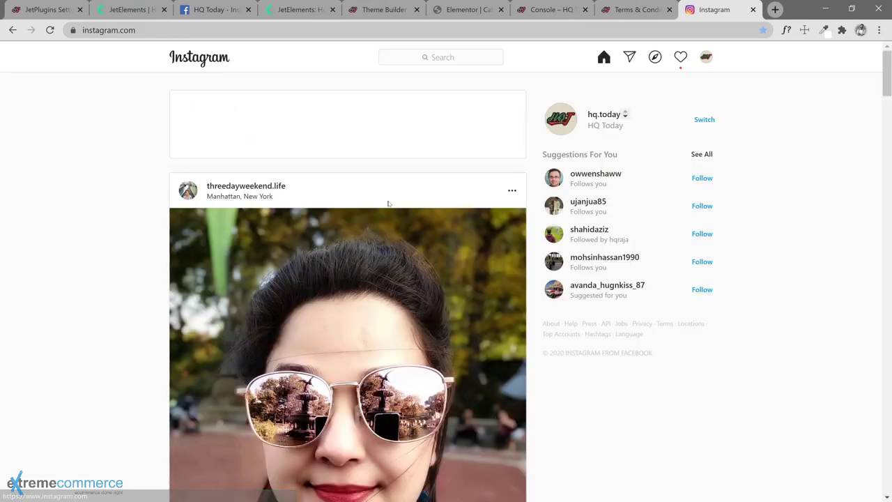
left_click(603, 115)
left_click(395, 230)
left_click(342, 231)
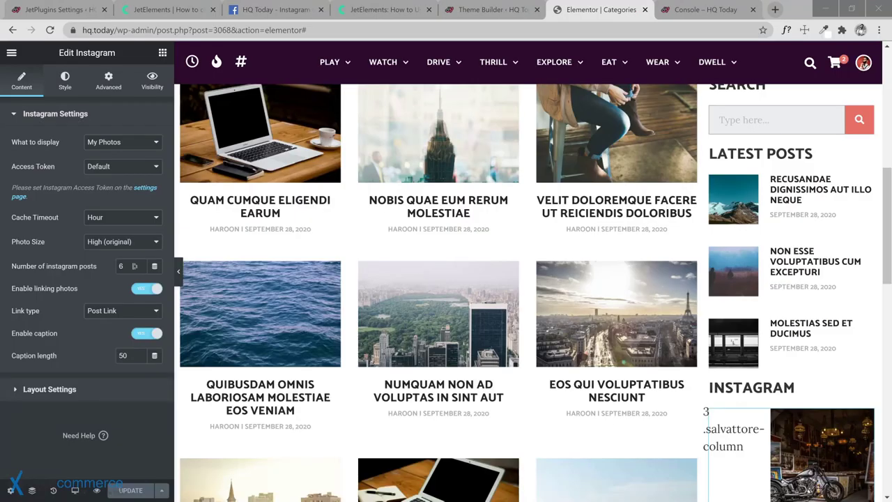
Step: Set the widget's number of Instagram posts to 9, update the template and reload the Console category page
left_click(122, 266)
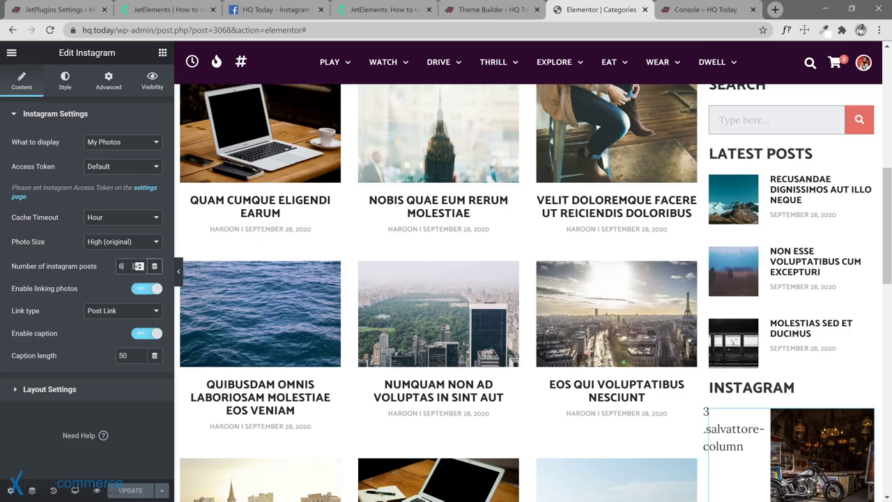
key("BackSpace")
type("9")
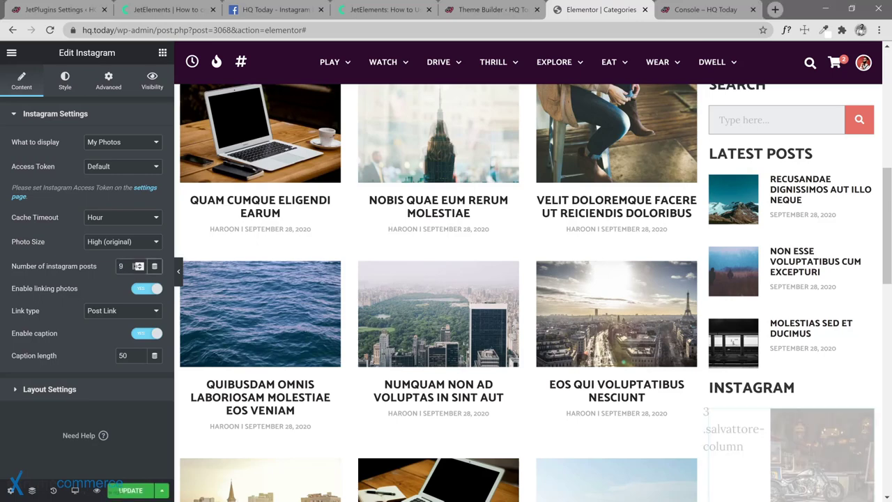
left_click(125, 490)
left_click(705, 9)
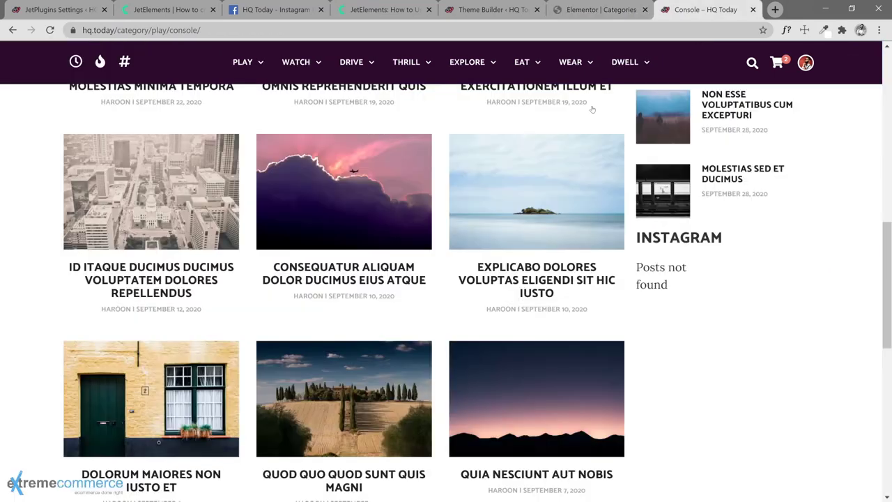
left_click(49, 30)
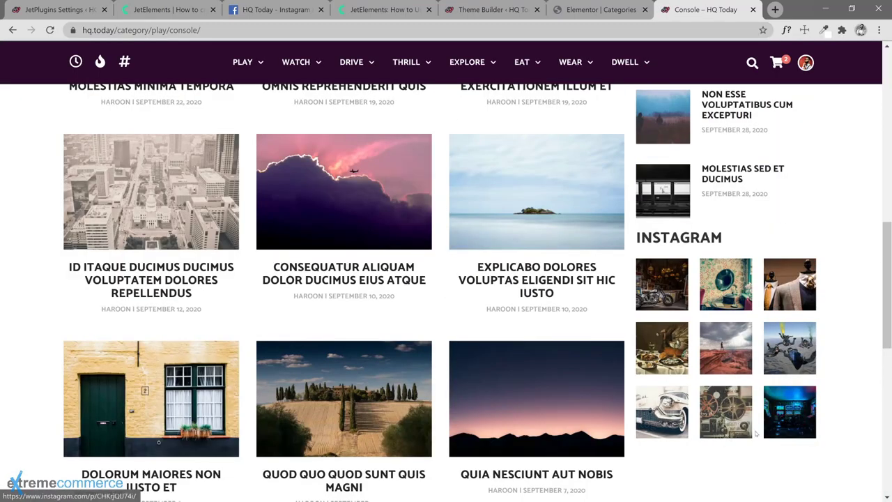
Step: Set the Instagram widget's photo size to Low (320x320) and check the photo captions on the Console page
left_click(585, 9)
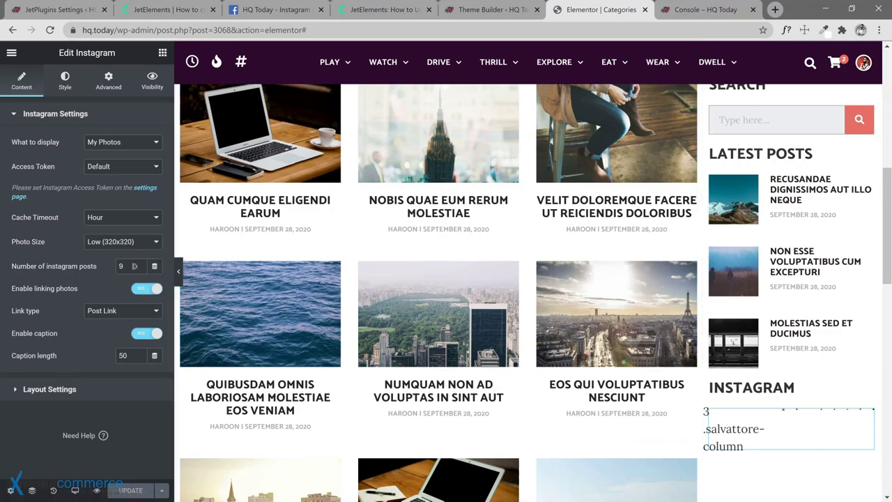
left_click(705, 11)
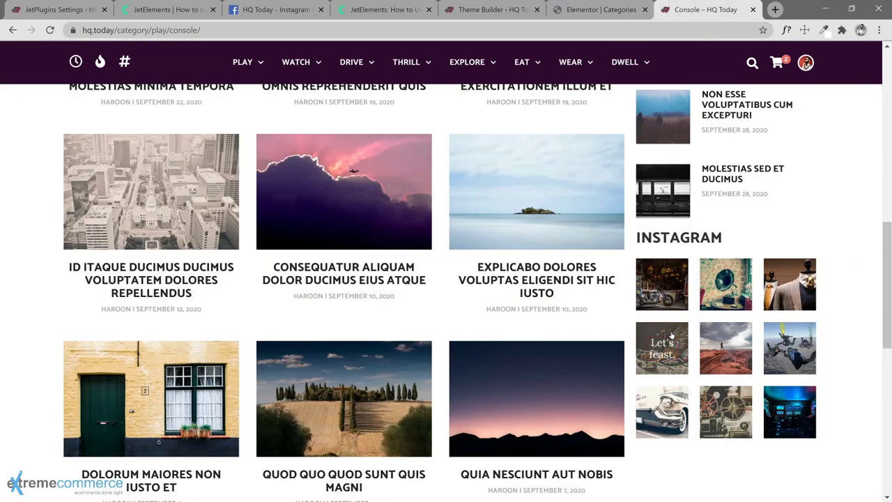
left_click(599, 9)
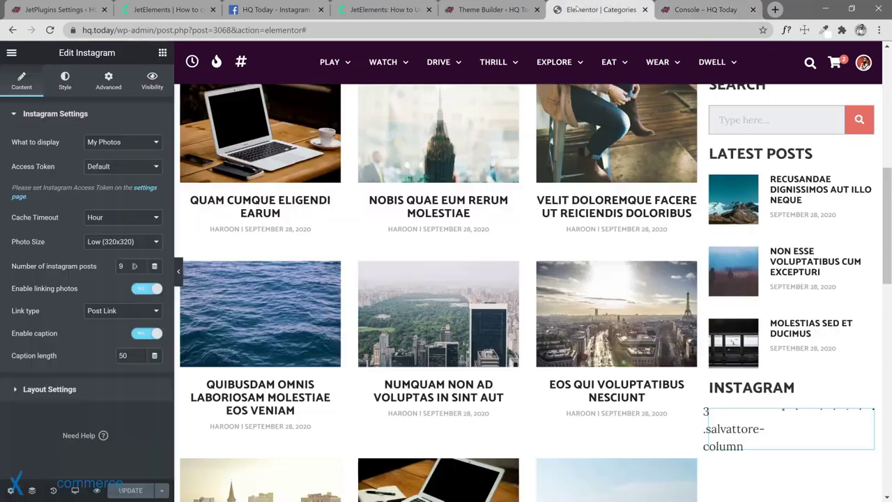
Step: Disable the Instagram widget's captions, set its link type to Lightbox and update the template
left_click(146, 334)
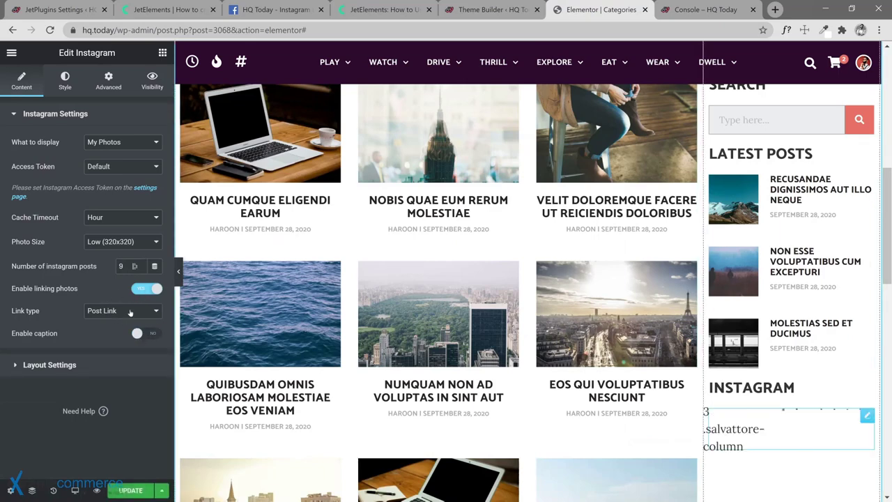
left_click(124, 315)
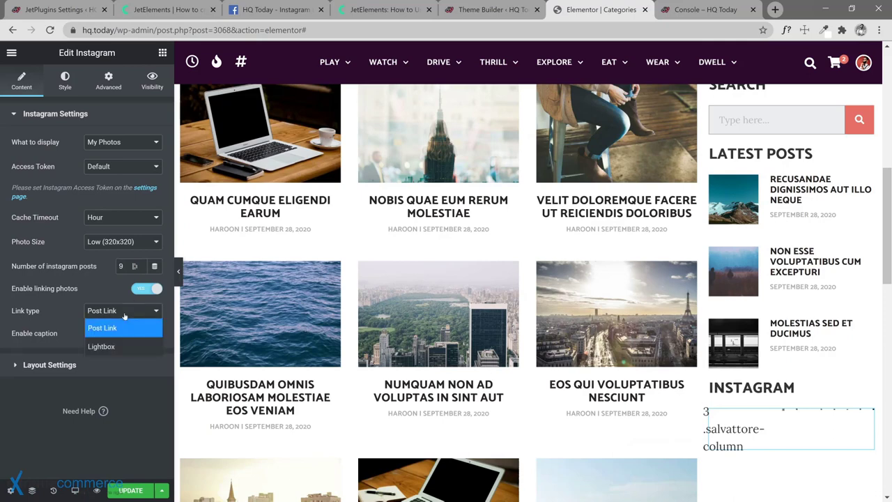
left_click(120, 346)
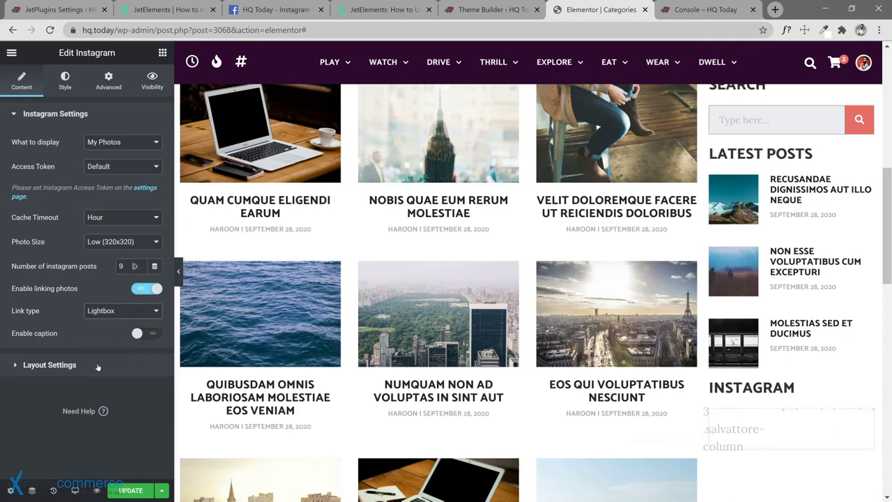
left_click(131, 490)
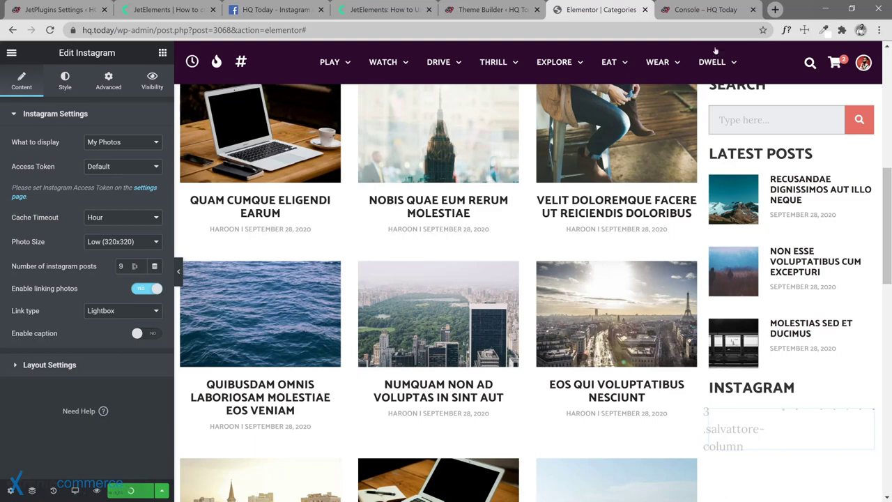
Step: Reload the Console page, browse several Instagram photos in the lightbox, close it and look over the sidebar
left_click(700, 9)
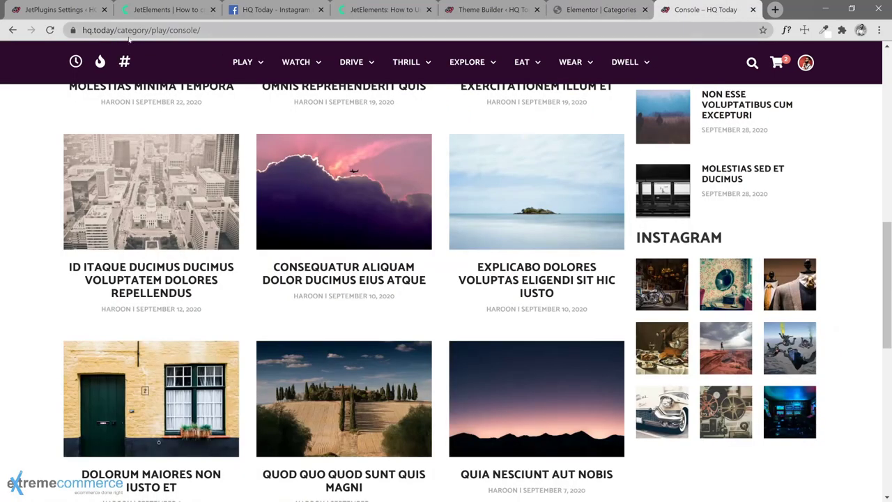
left_click(50, 30)
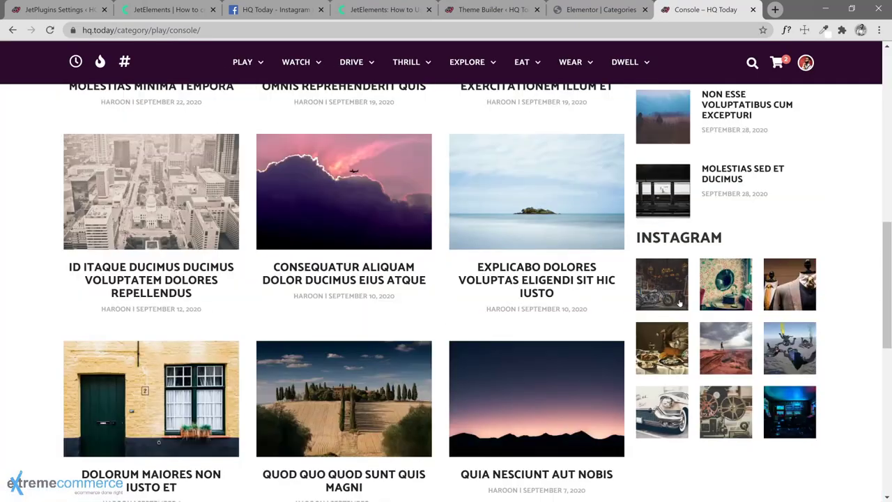
left_click(679, 302)
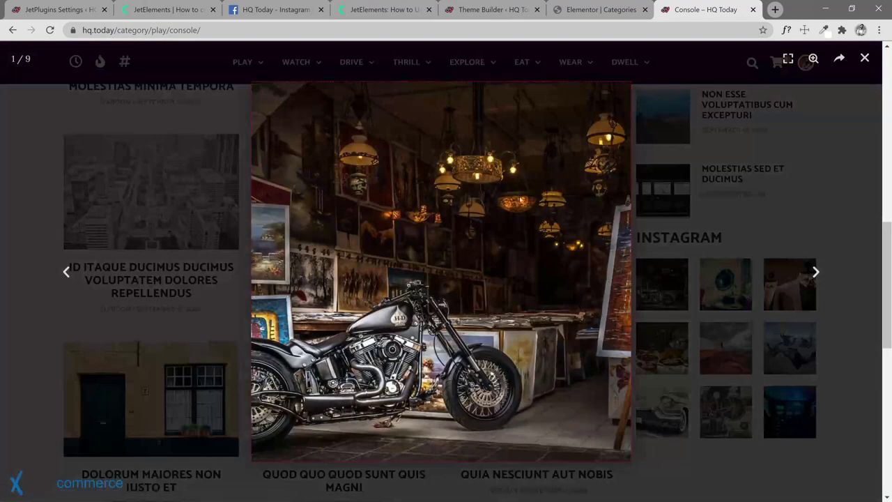
left_click(815, 272)
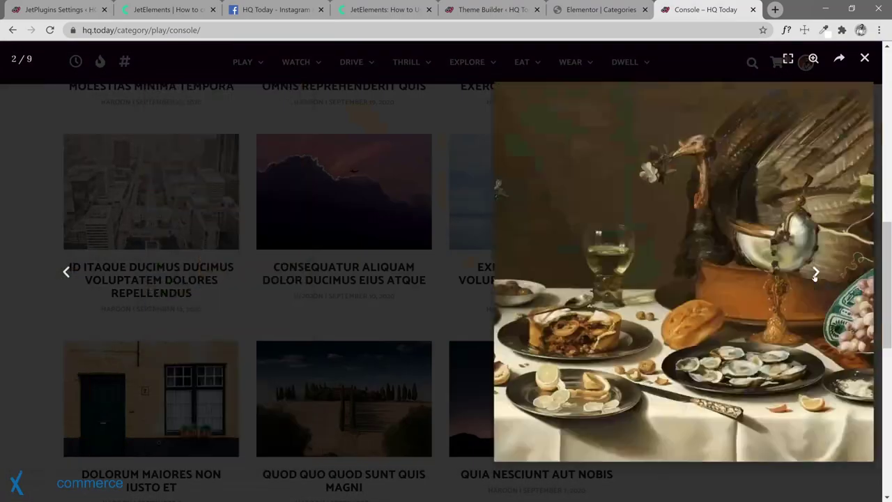
left_click(815, 273)
left_click(815, 273)
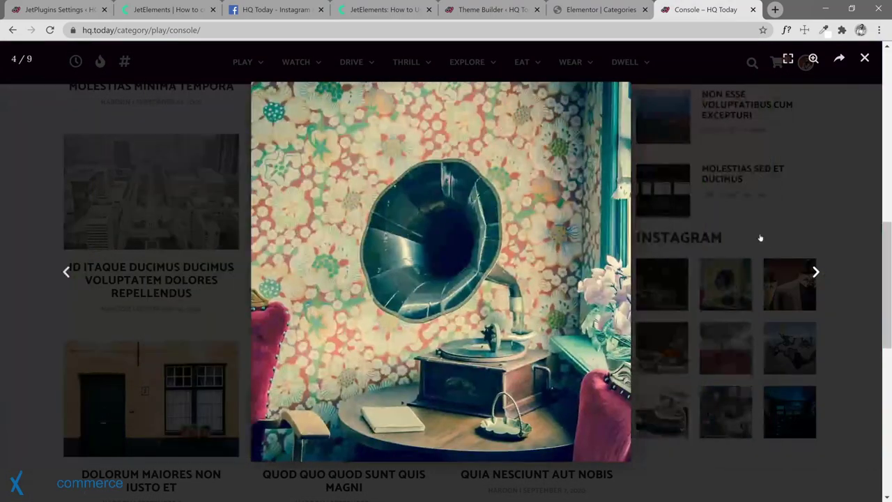
left_click(721, 194)
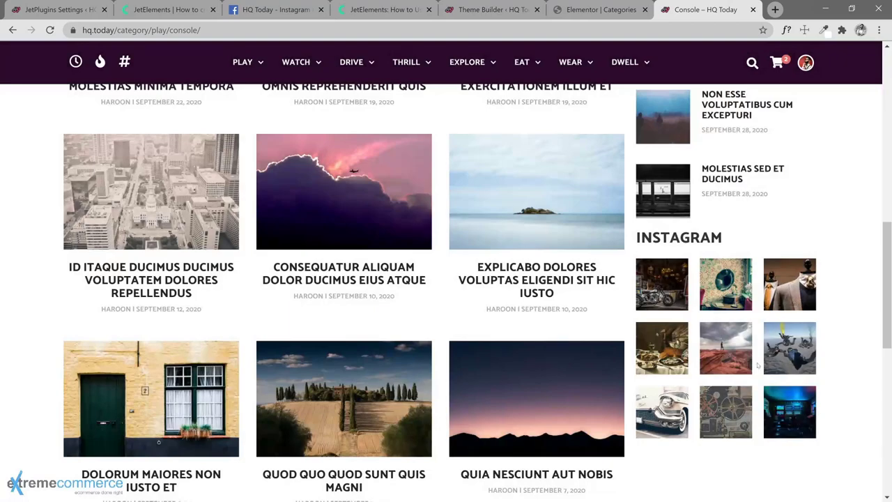
scroll(844, 333, "down", 1)
scroll(844, 332, "down", 1)
scroll(816, 339, "up", 12)
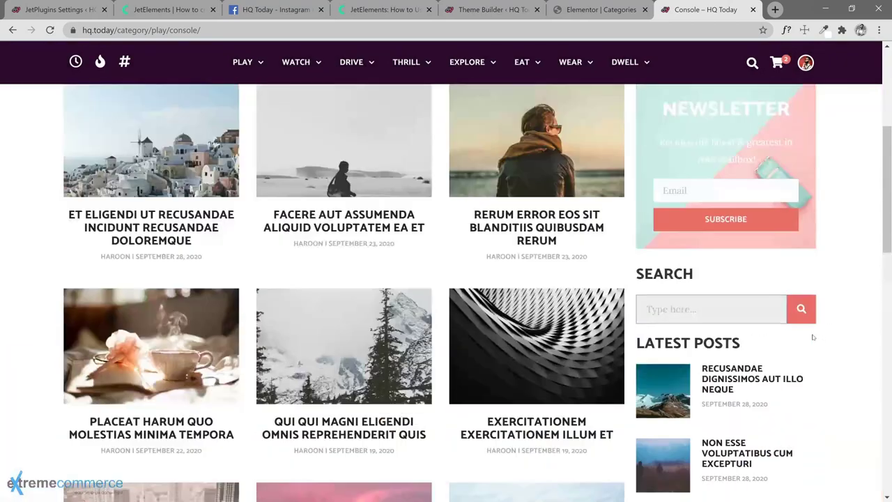
Step: Look over the rest of the Console page's sidebar and open Elementor's new Theme Builder from the templates list
scroll(813, 337, "down", 8)
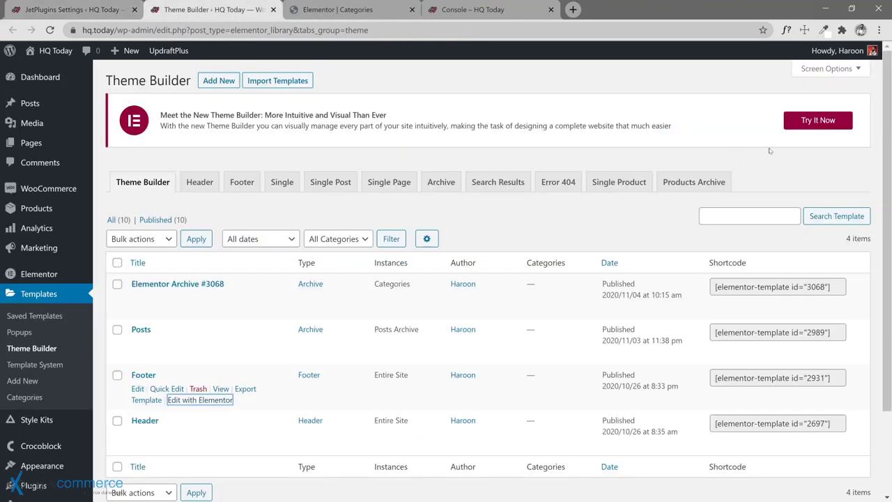
left_click(823, 127)
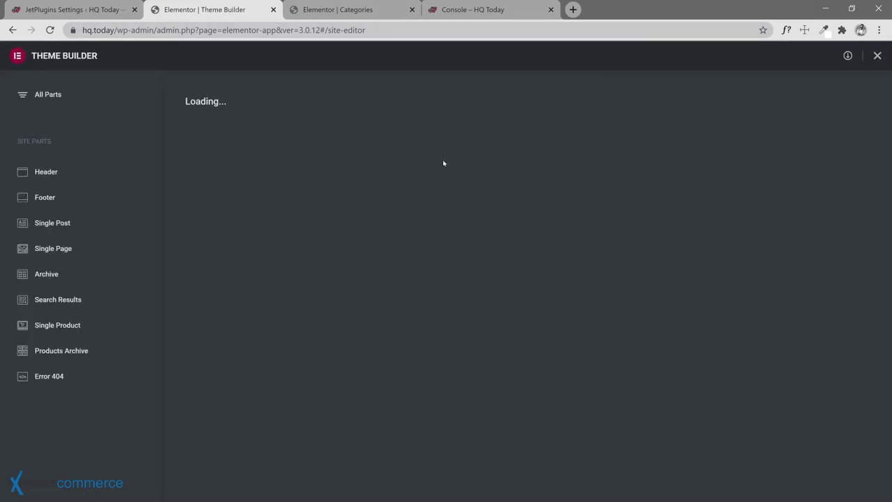
Step: Turn off Include Context for the Archive Title's dynamic title in the Categories template
left_click(361, 18)
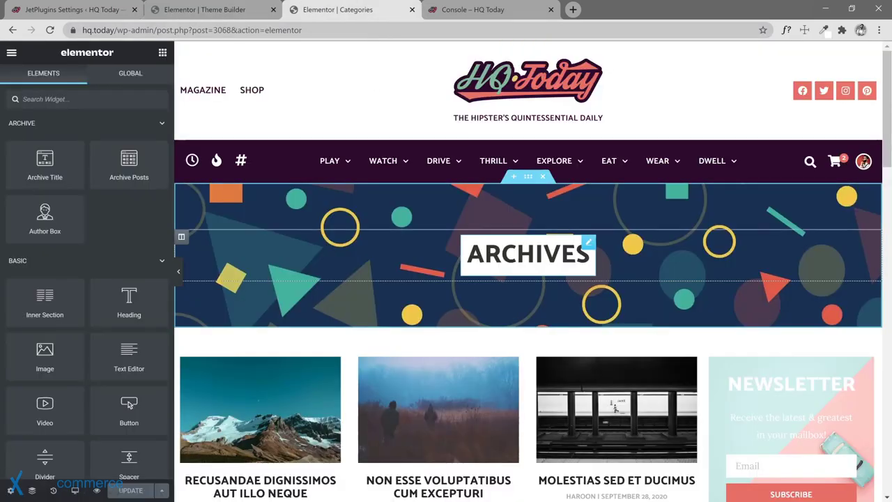
left_click(588, 251)
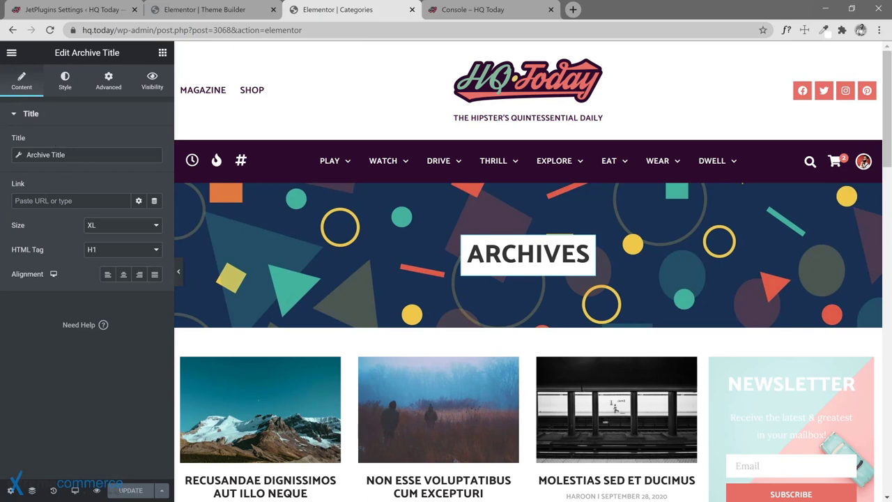
left_click(18, 156)
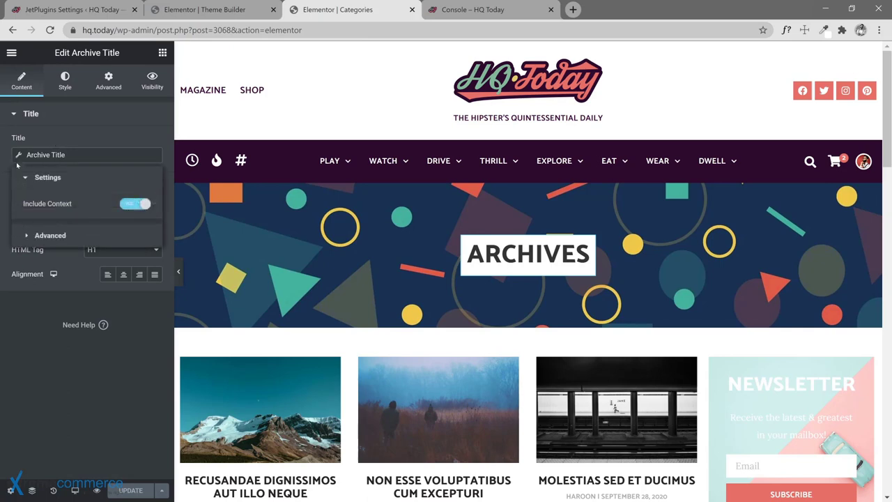
left_click(41, 236)
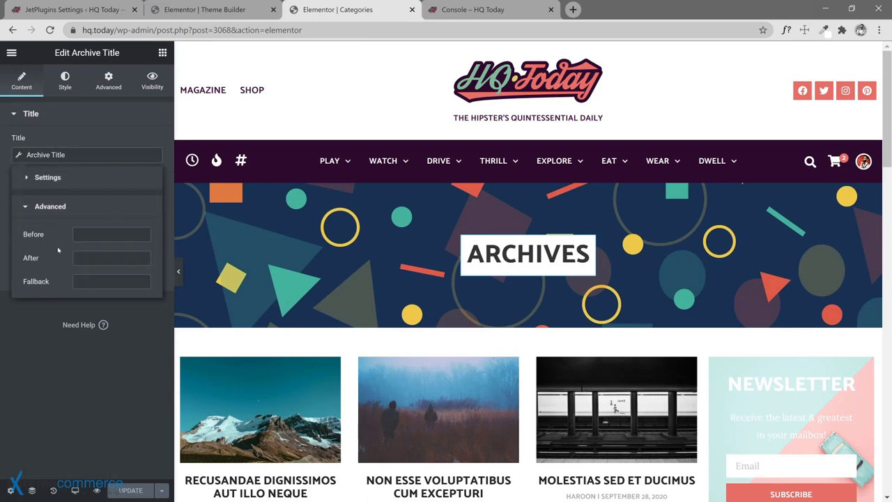
left_click(49, 177)
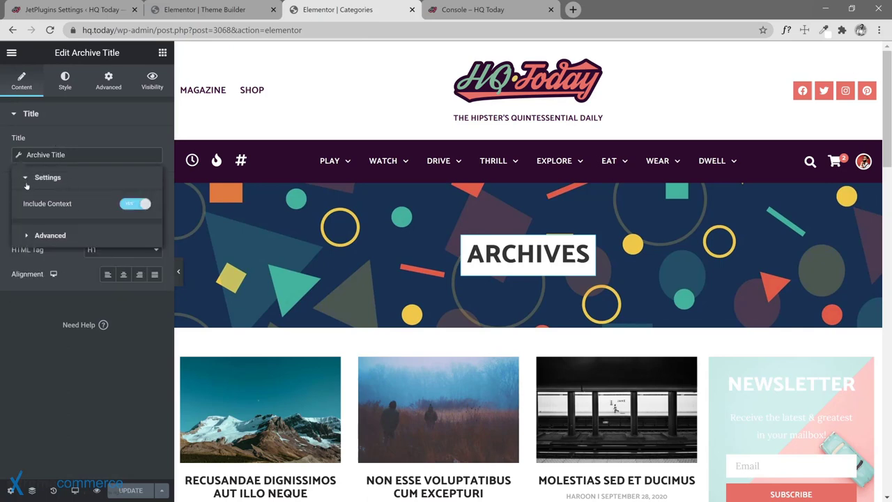
left_click(132, 204)
Step: Set the dynamic title's Before text to "All posts categorized '" and its After text to a closing single quote
left_click(28, 236)
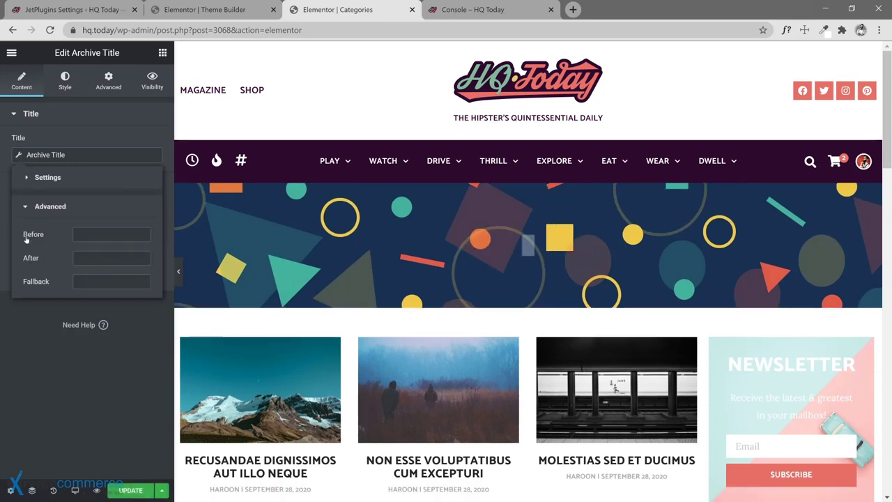
type("All posts categorized '")
key("Tab")
type("'")
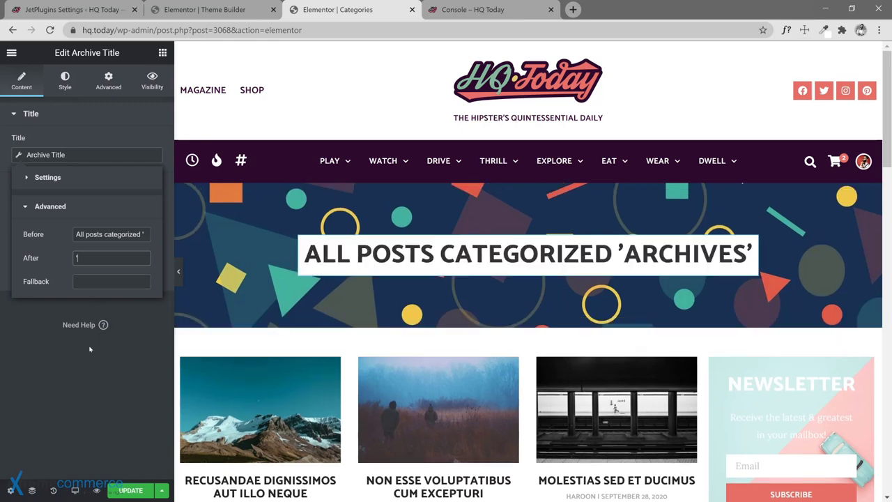
Step: Update the Categories template and reload the Console category page to check the new heading
left_click(131, 490)
left_click(477, 9)
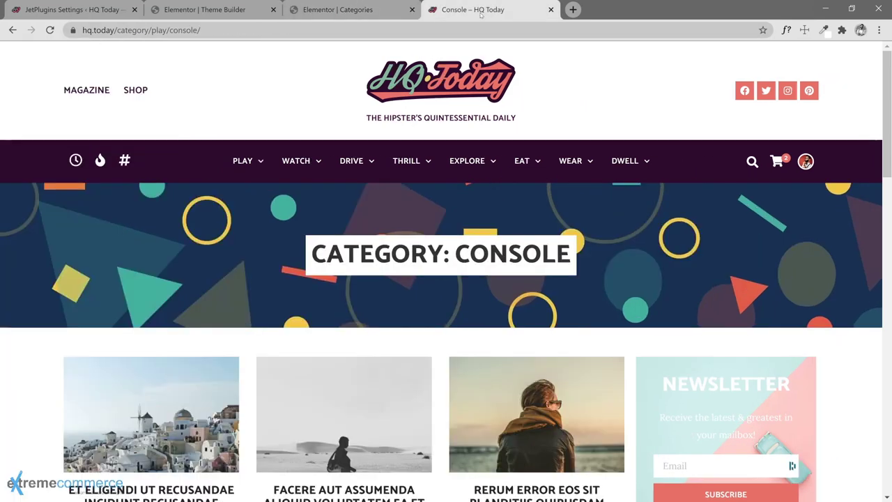
left_click(50, 30)
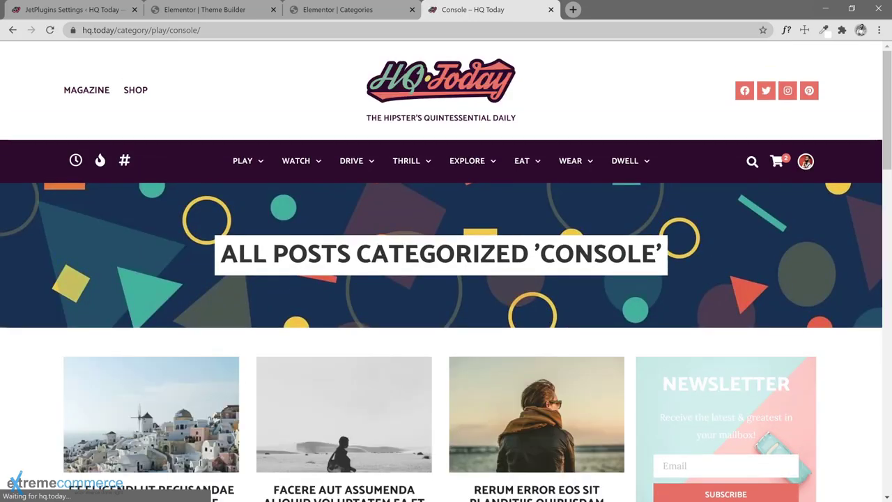
Step: Add a new Archive template in the Theme Builder
left_click(361, 15)
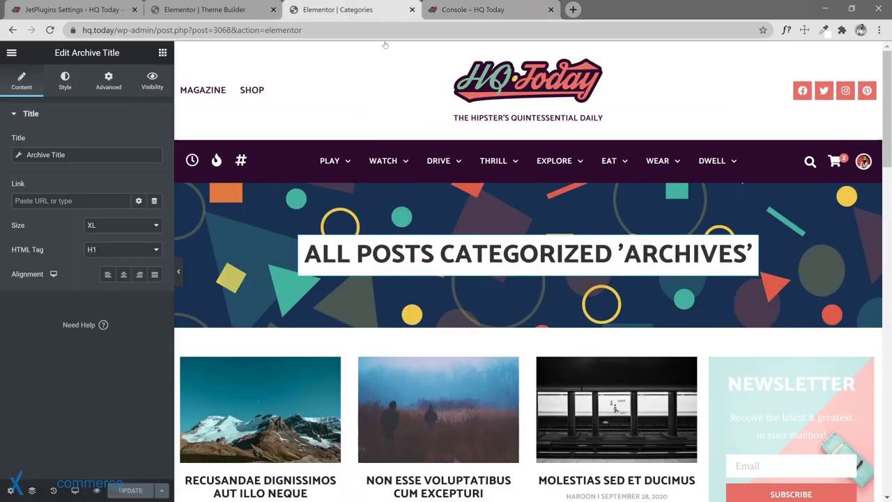
left_click(216, 10)
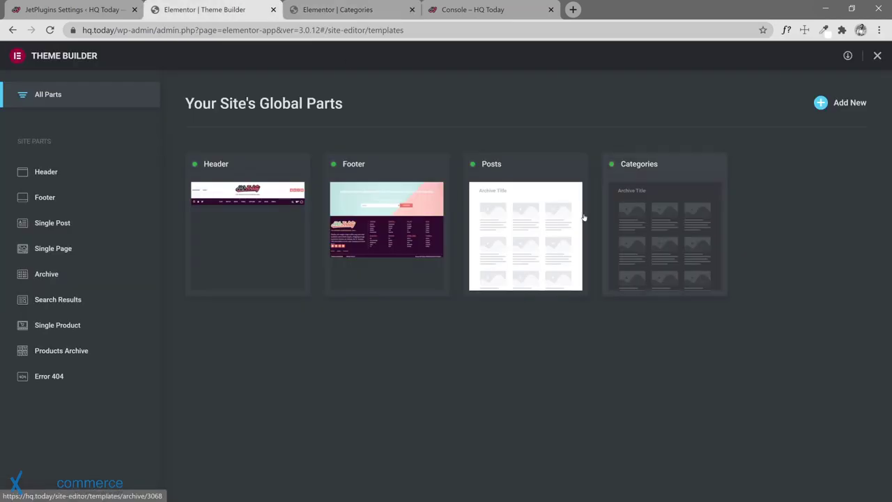
left_click(823, 108)
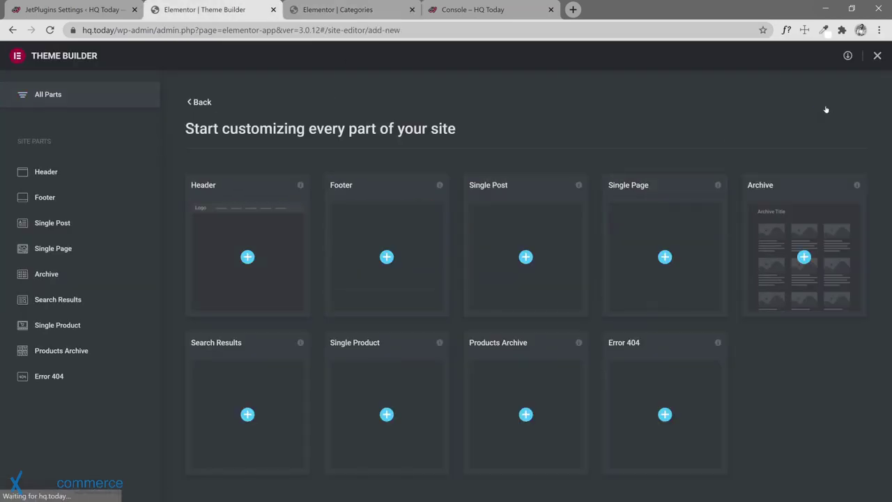
left_click(803, 258)
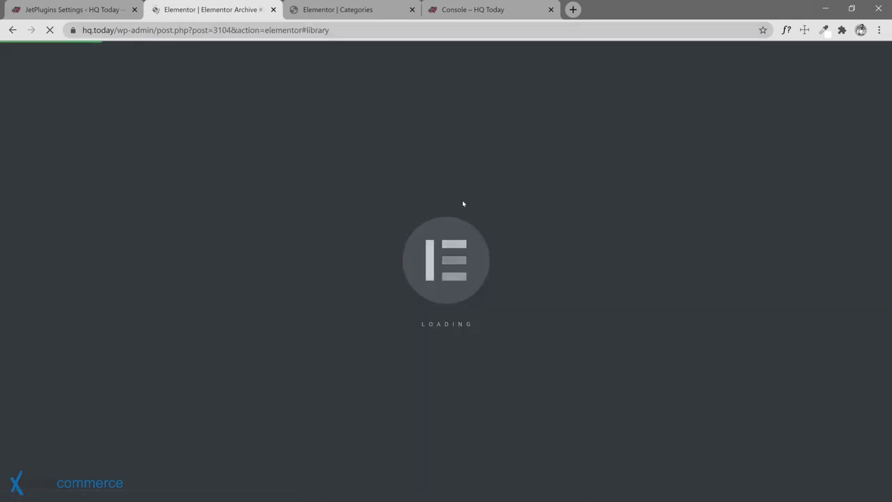
Step: Copy the title banner section from the Categories template and paste it into the new archive template, dismissing the block library
left_click(463, 10)
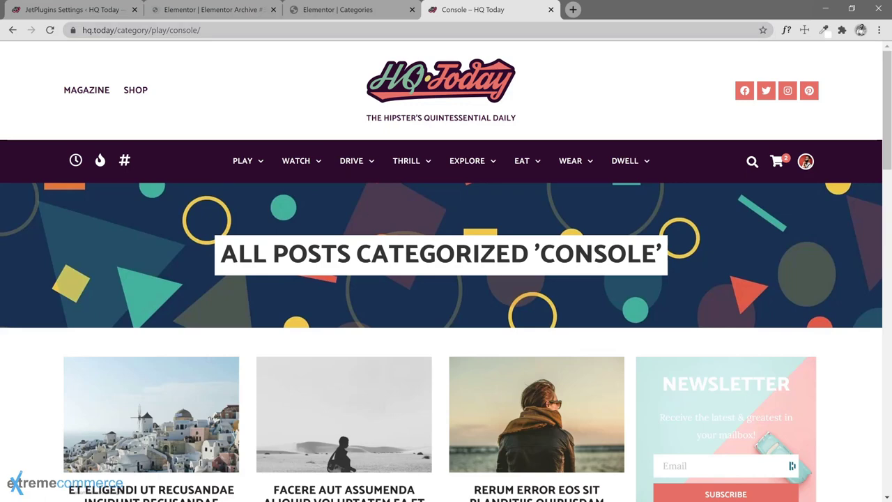
left_click(322, 12)
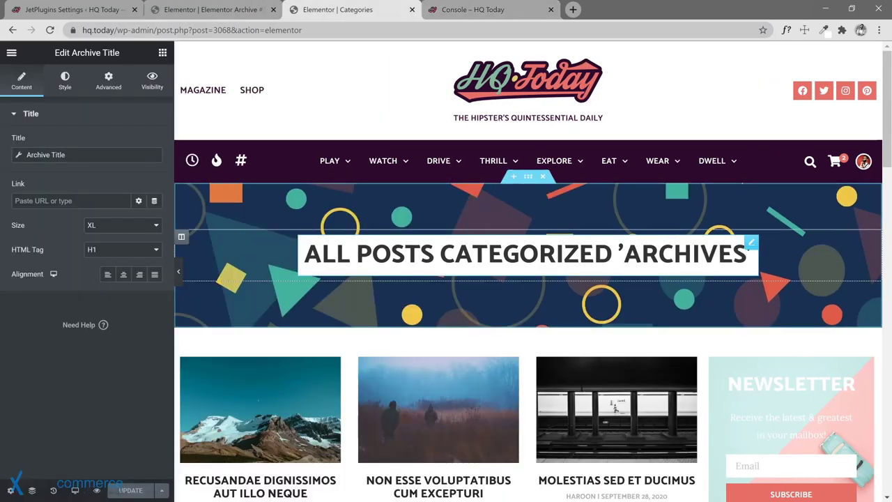
right_click(529, 184)
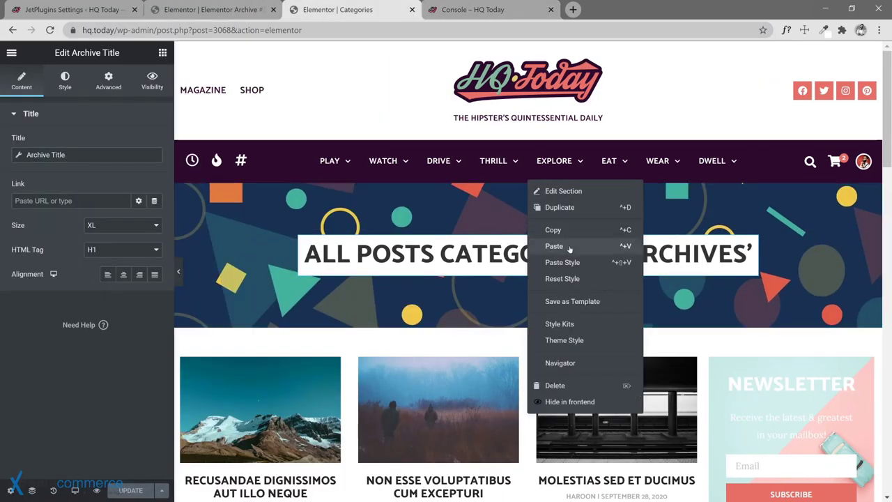
left_click(569, 235)
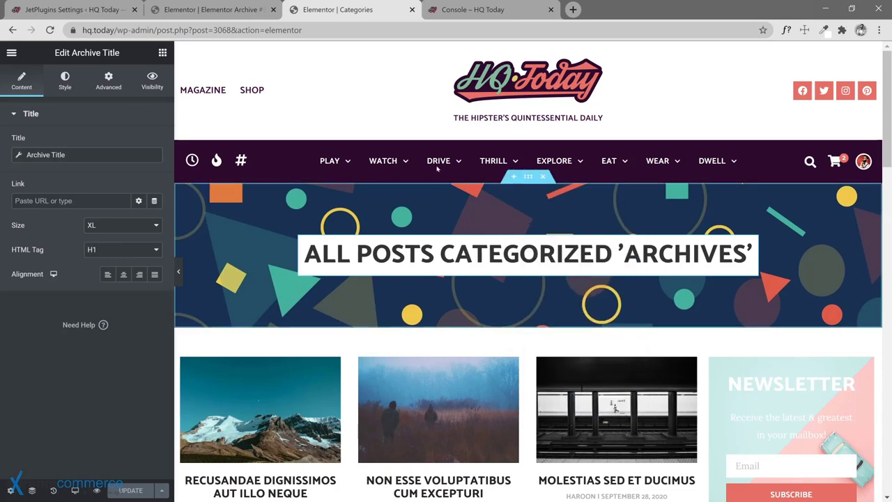
left_click(210, 10)
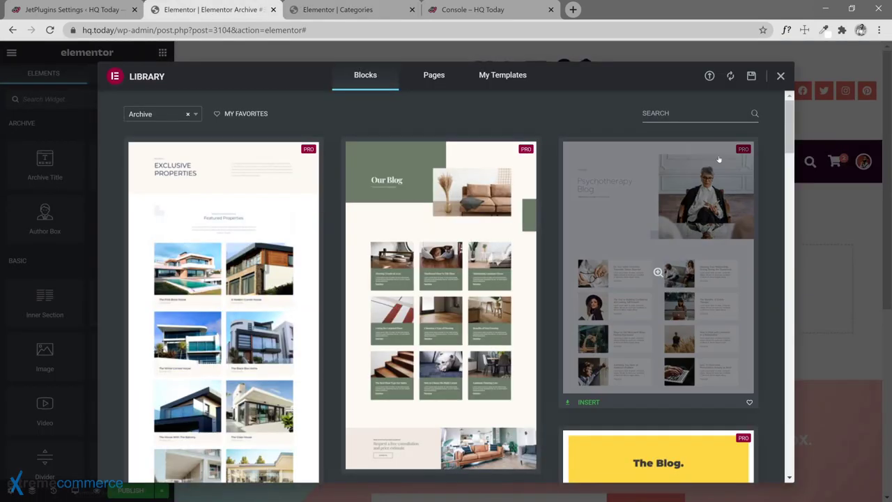
left_click(780, 77)
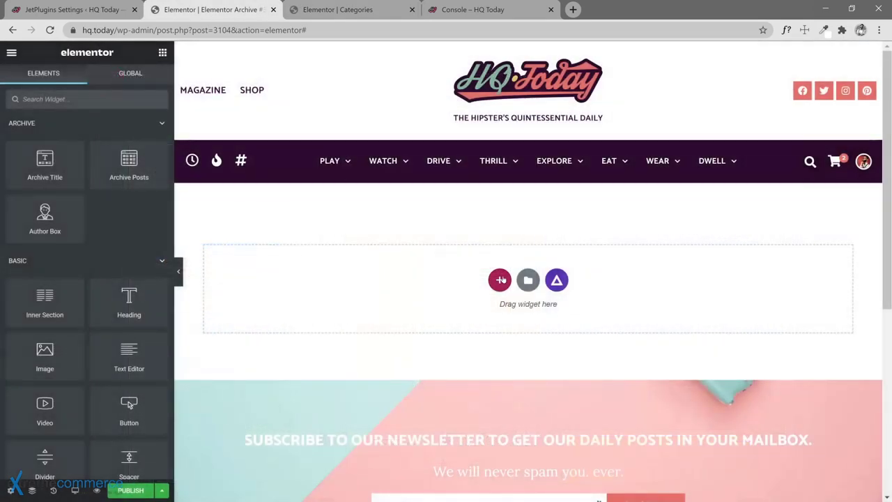
right_click(514, 287)
left_click(528, 287)
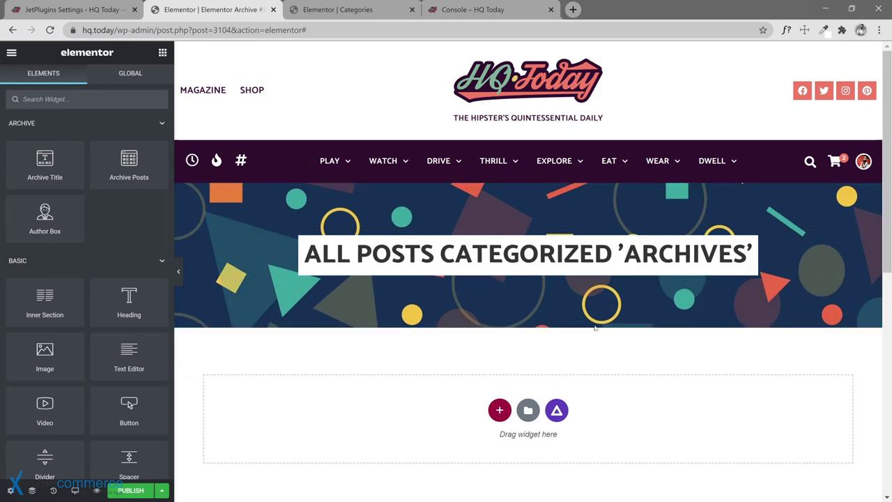
Step: Copy the Categories template's posts-and-sidebar section, paste it below the banner in the new archive template and check its layout
left_click(334, 10)
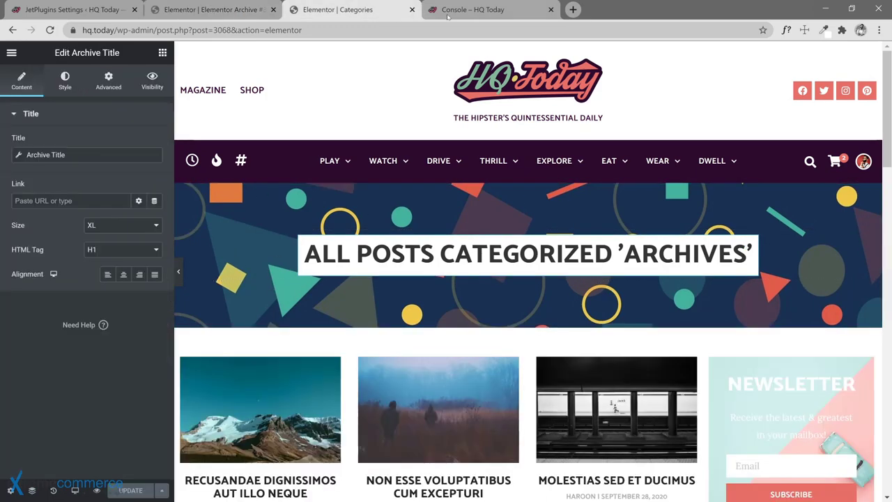
right_click(529, 324)
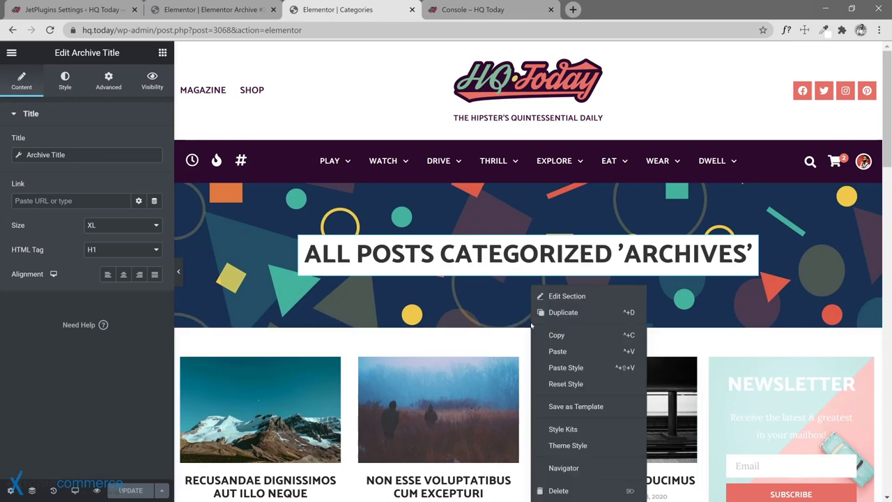
left_click(555, 343)
left_click(212, 10)
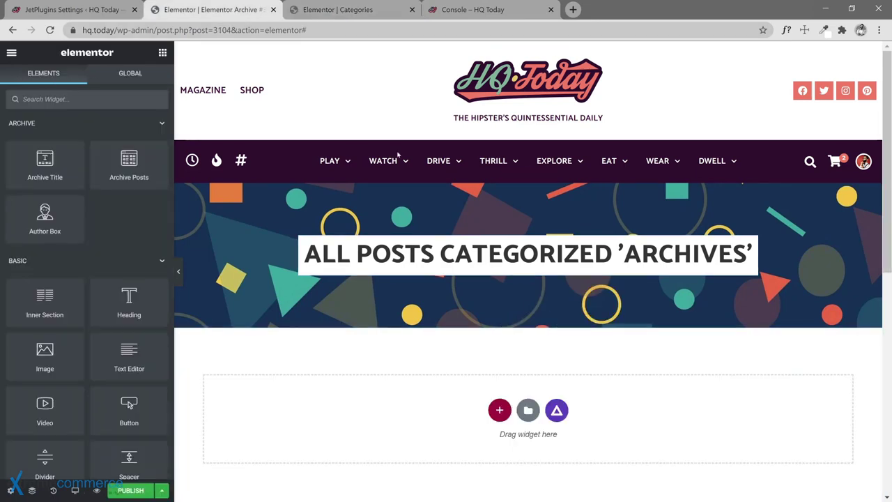
right_click(530, 179)
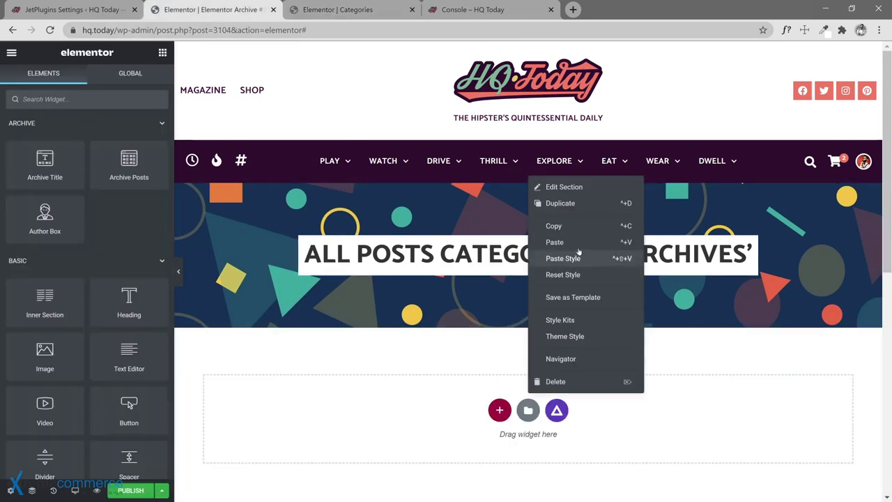
left_click(555, 242)
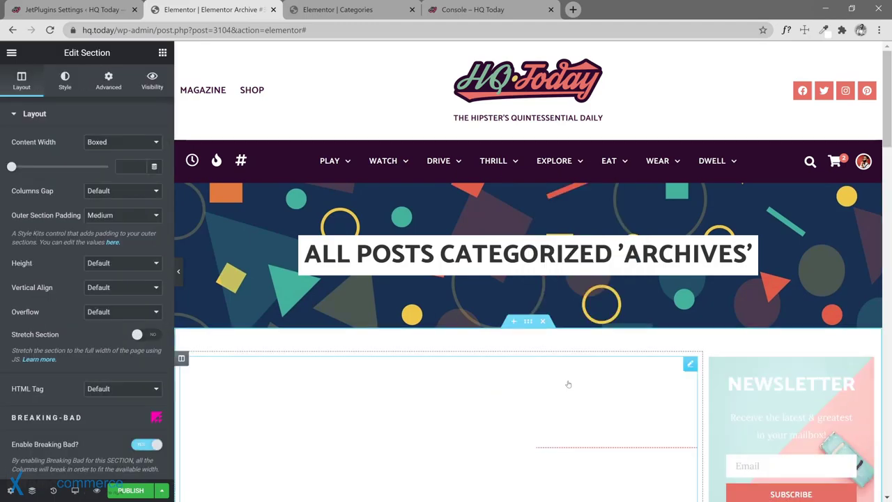
scroll(582, 383, "down", 6)
scroll(581, 383, "down", 5)
scroll(592, 380, "up", 15)
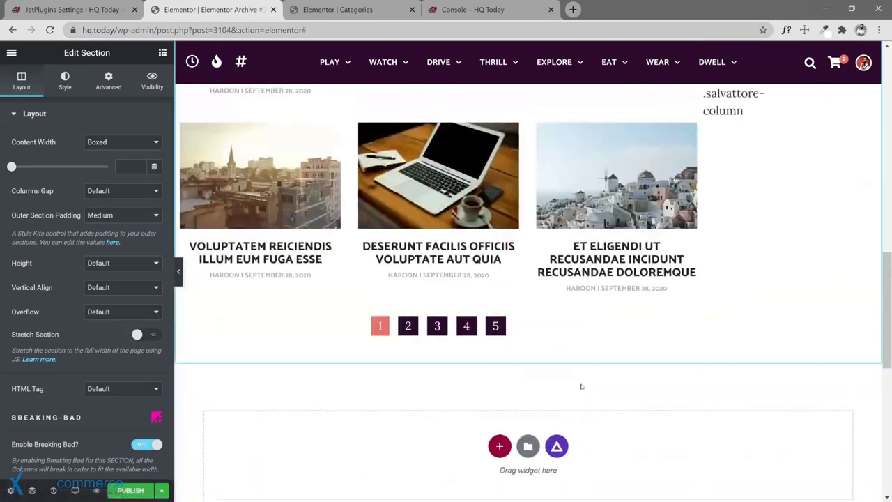
scroll(595, 379, "up", 3)
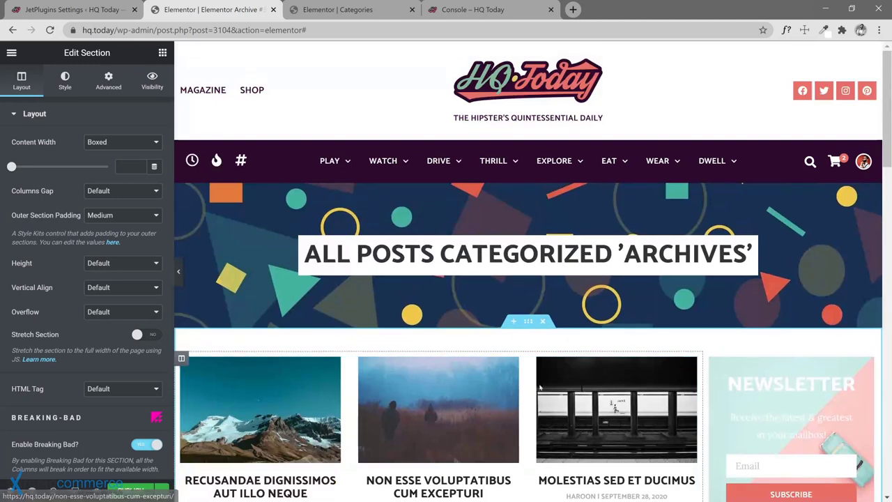
Step: Change the Archive Title's Before text in the new template to "All posts tagged '"
left_click(751, 242)
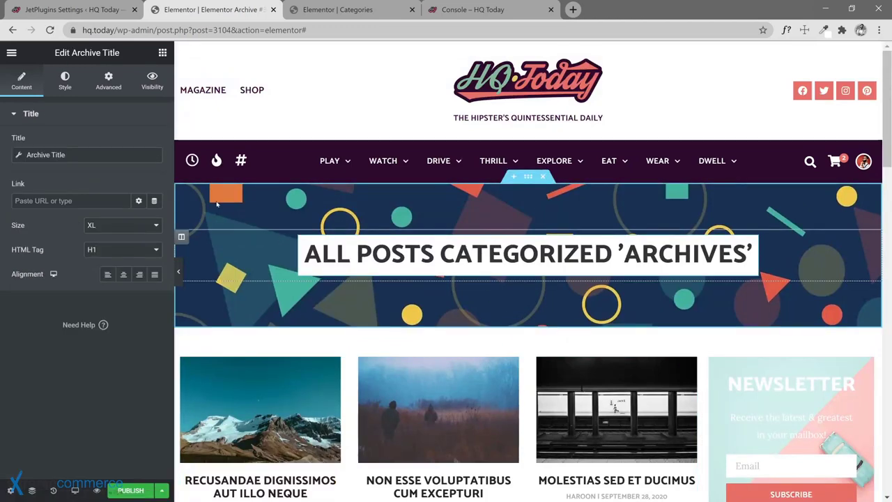
left_click(20, 155)
left_click(35, 234)
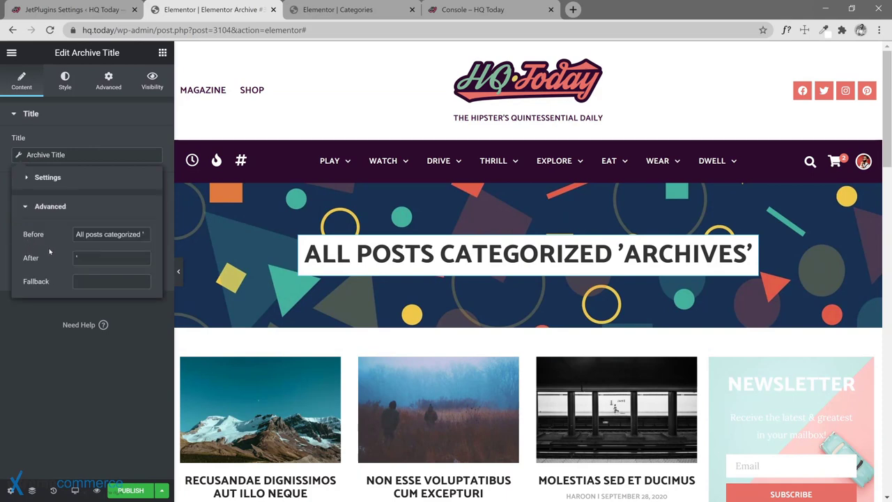
double_click(122, 234)
type("tagged '")
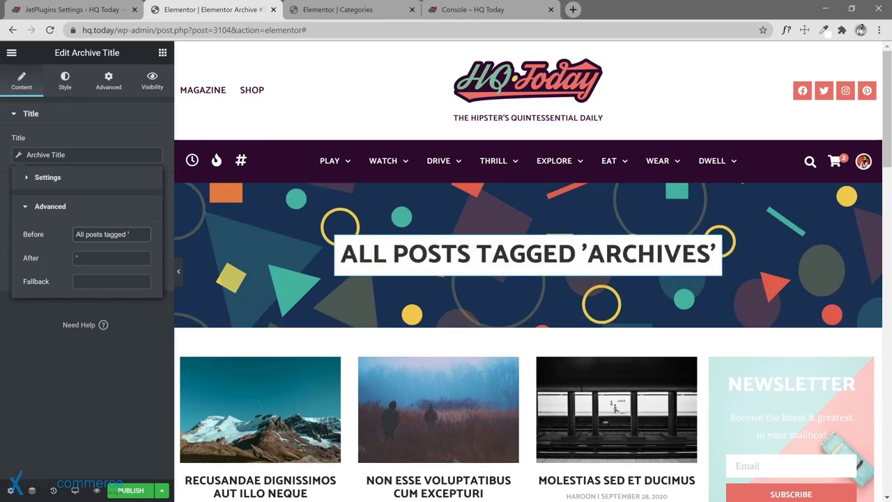
Step: Open the new template's publish settings and add a display condition that includes all Tags archives
left_click(129, 489)
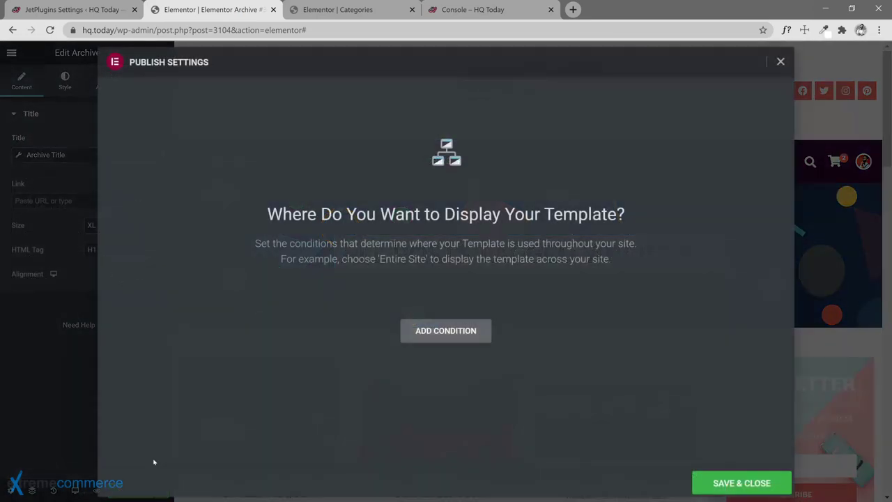
left_click(448, 331)
left_click(395, 315)
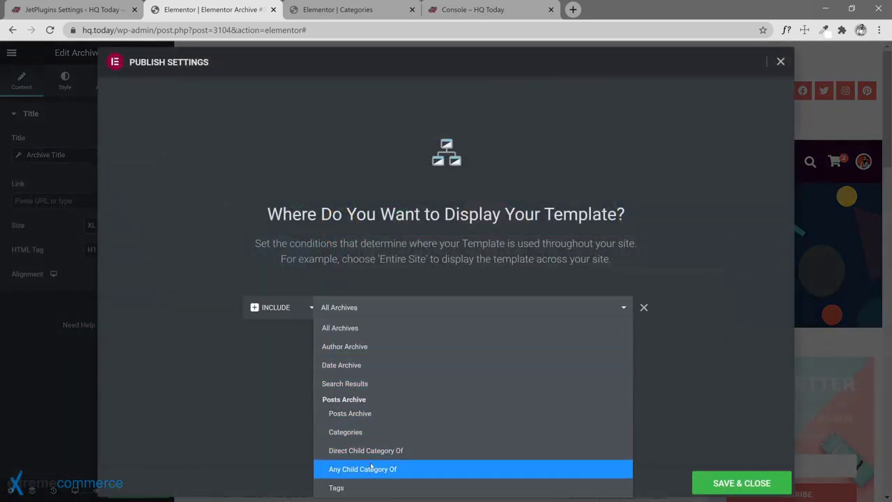
left_click(361, 487)
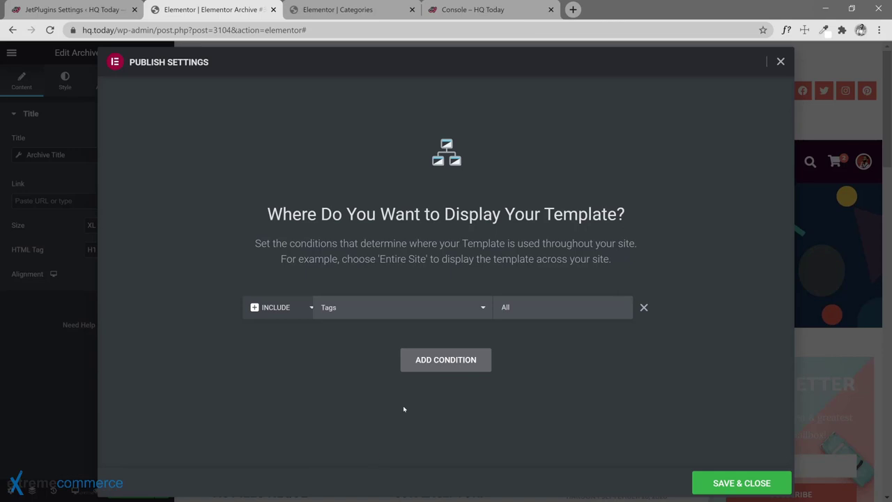
Step: Keep the Tags condition applied to All and publish the new tag archive template with these display settings
left_click(540, 311)
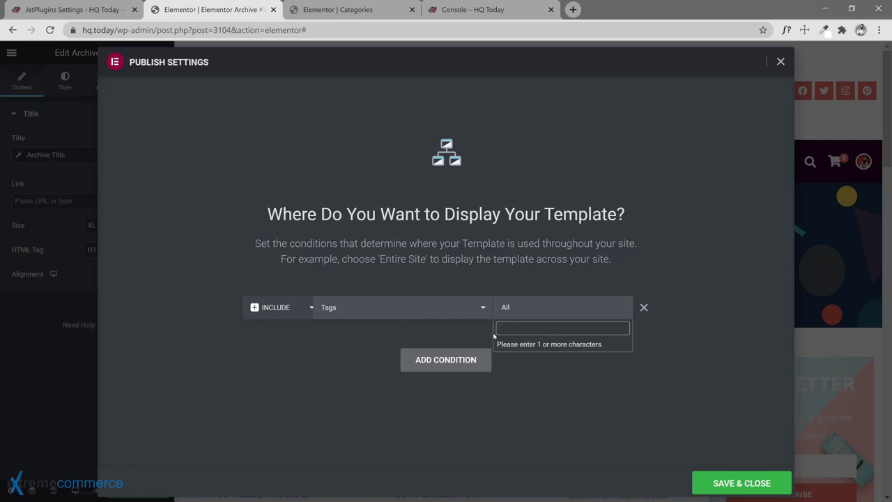
left_click(565, 382)
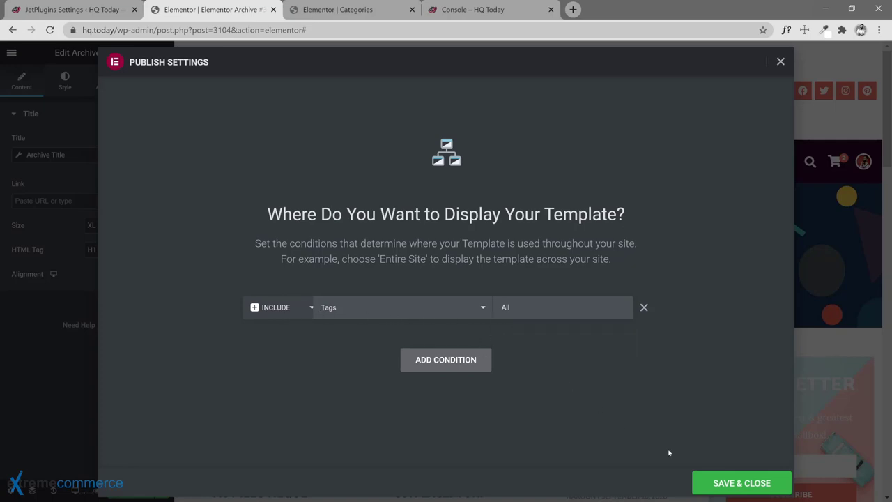
left_click(741, 482)
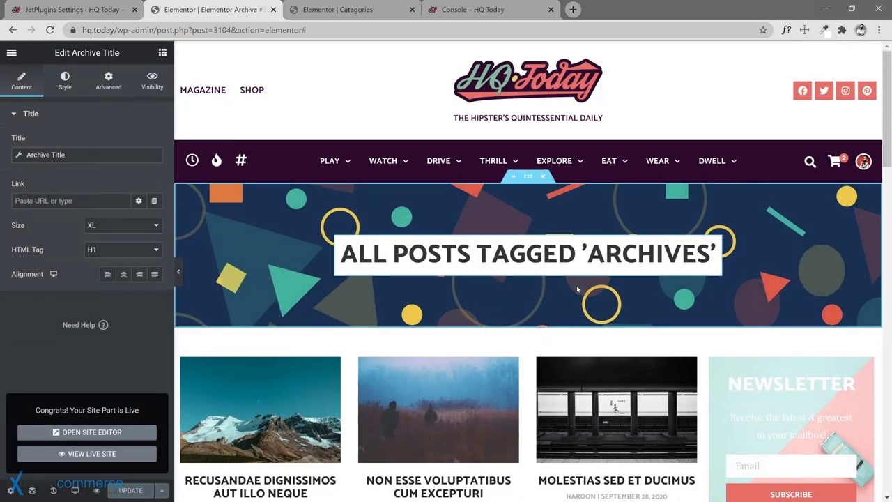
mouse_move(439, 161)
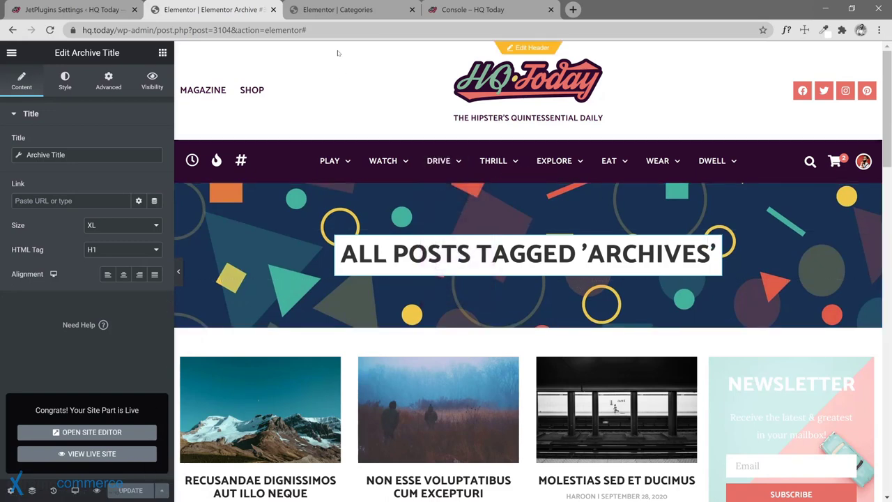
Step: Switch to the Categories template, open its display conditions and limit the Categories condition to Play
left_click(342, 16)
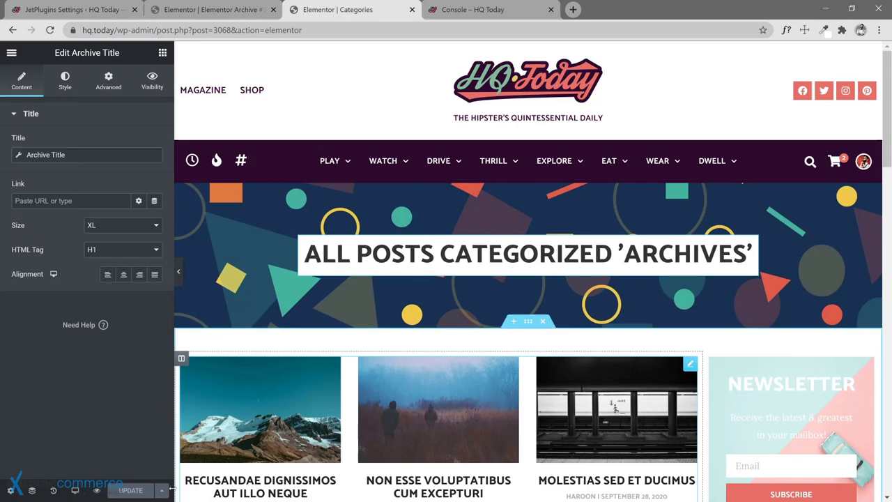
left_click(166, 491)
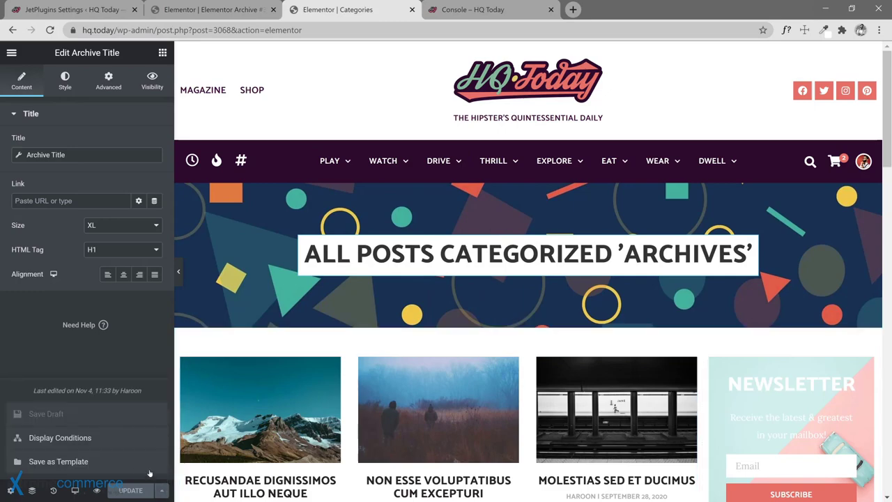
left_click(123, 438)
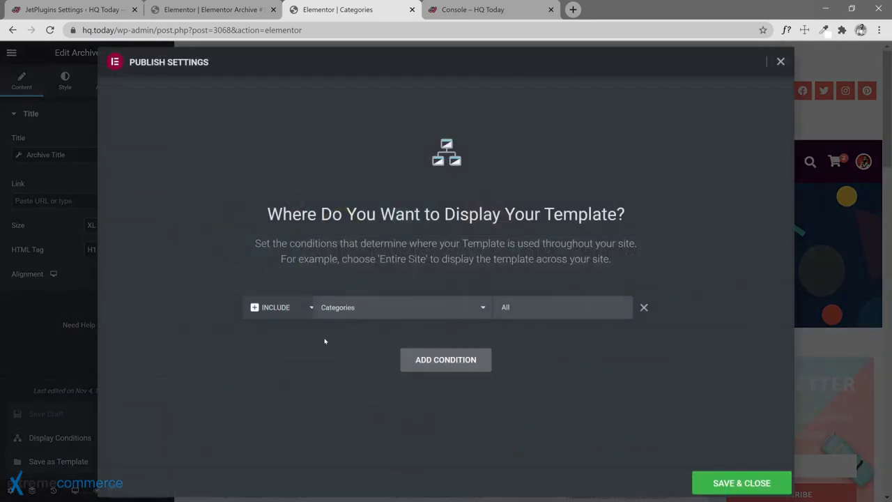
left_click(399, 311)
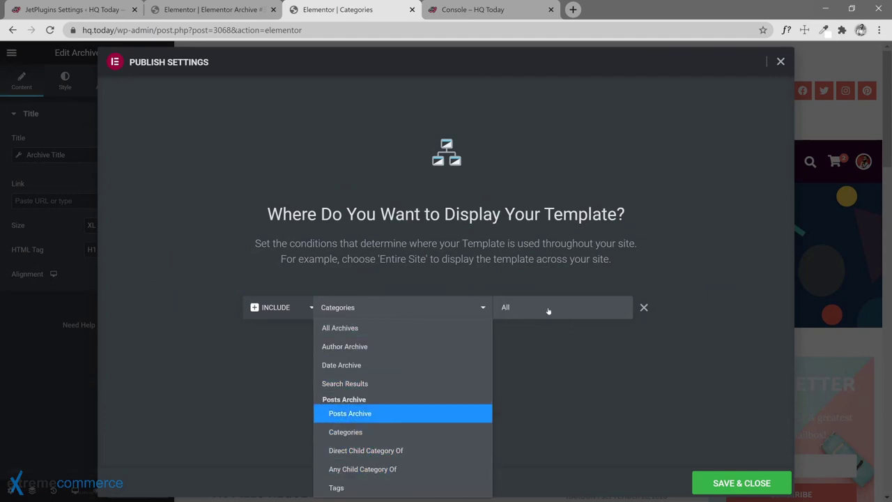
left_click(514, 315)
left_click(511, 319)
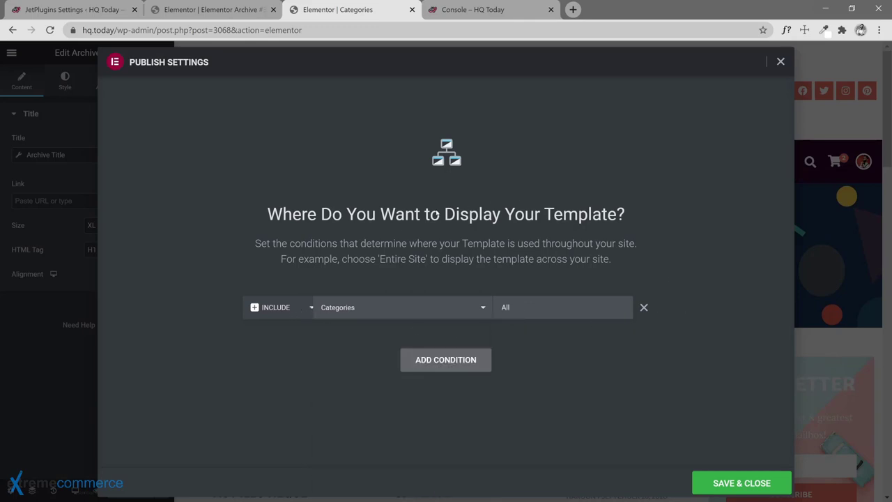
left_click(558, 314)
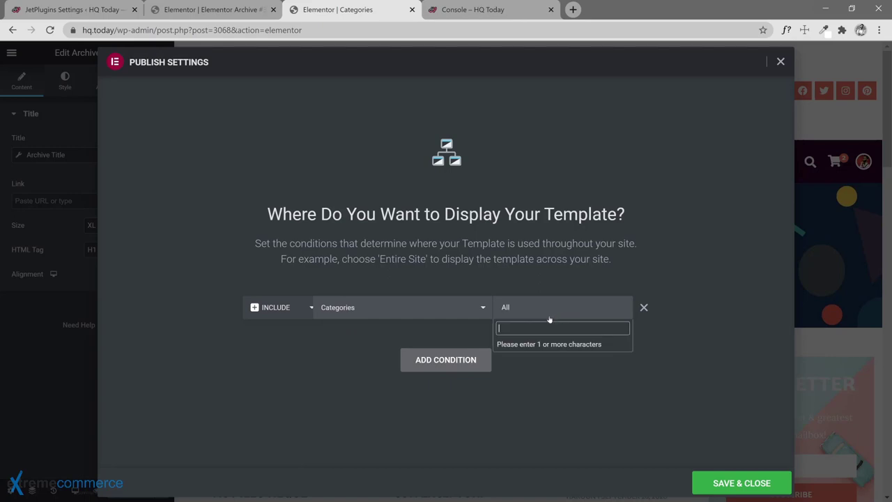
type("Play")
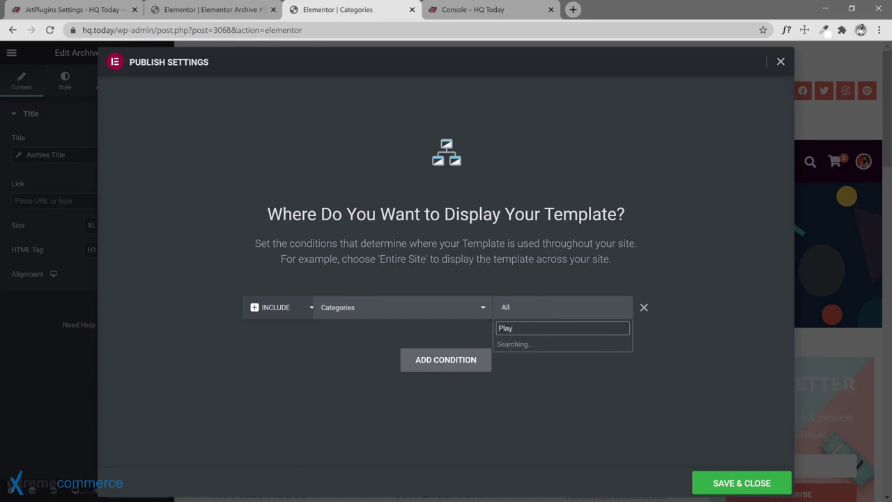
left_click(520, 350)
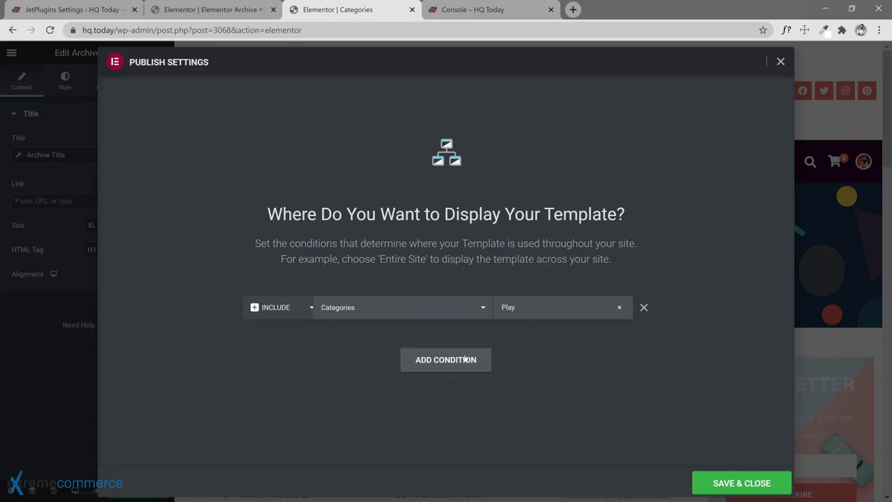
Step: Add a second include condition for Any Child Category Of Play and save the Categories template's display conditions
left_click(438, 360)
left_click(383, 338)
left_click(388, 296)
left_click(550, 344)
type("Play")
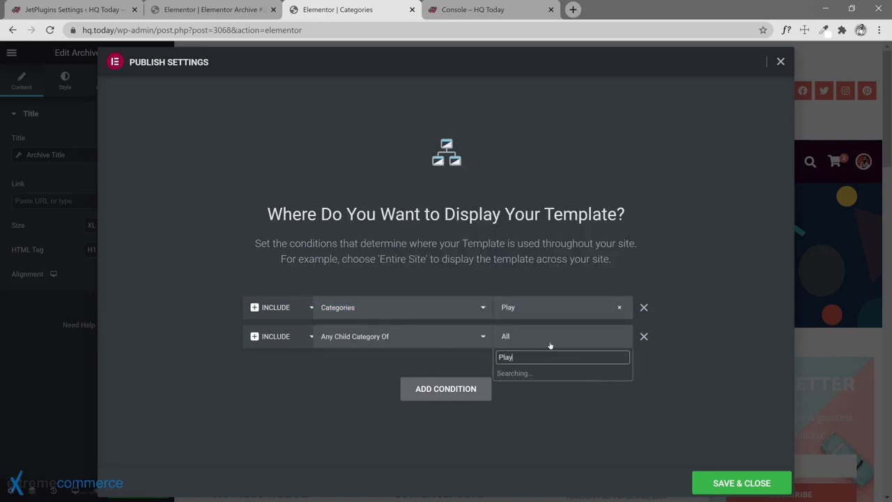
left_click(521, 373)
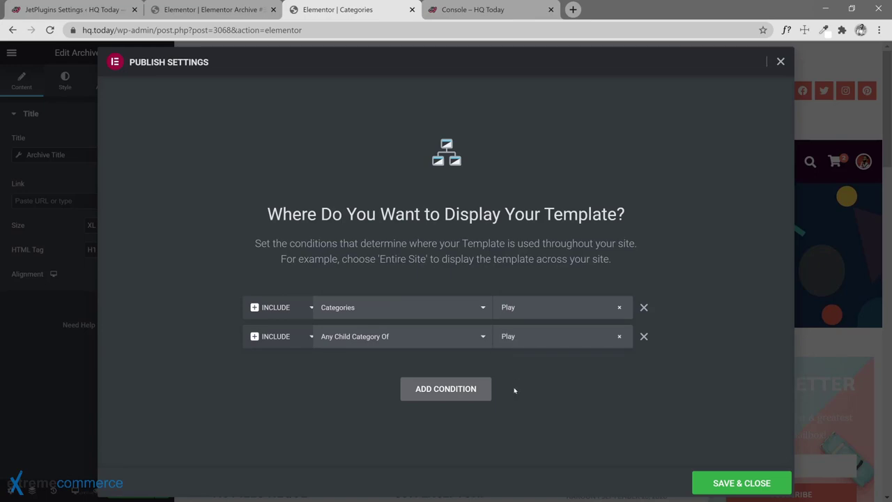
left_click(734, 483)
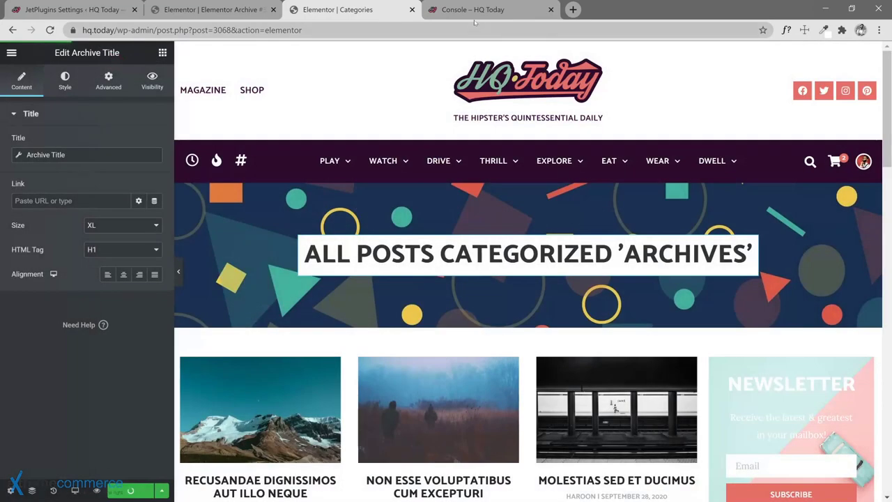
Step: On the live site, check which layout the Play, Console and Watch category pages use
left_click(479, 12)
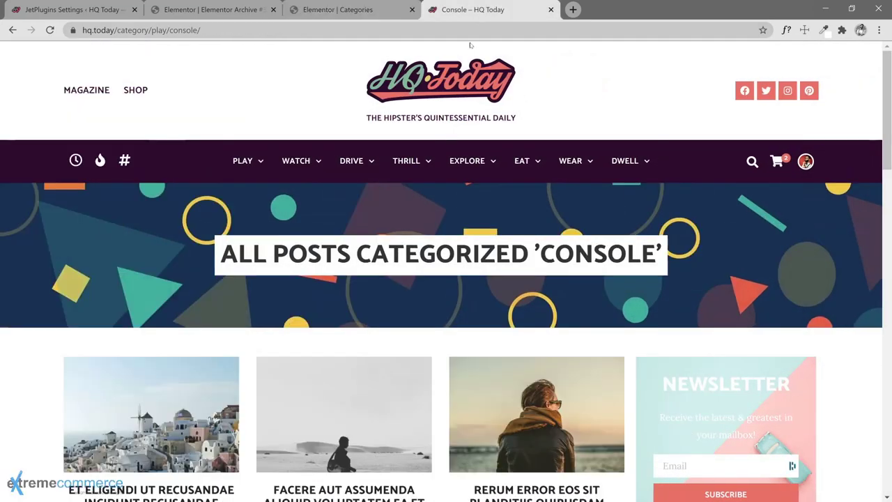
left_click(245, 161)
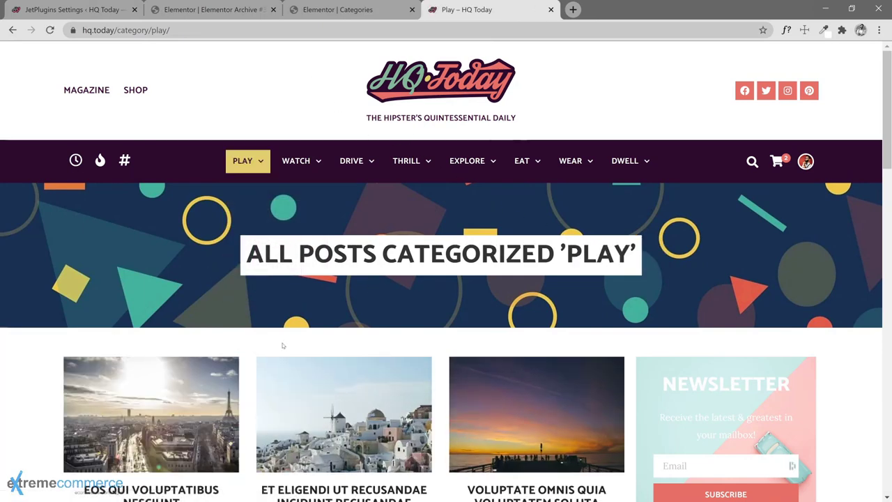
scroll(365, 361, "down", 4)
scroll(365, 361, "down", 1)
scroll(434, 335, "up", 5)
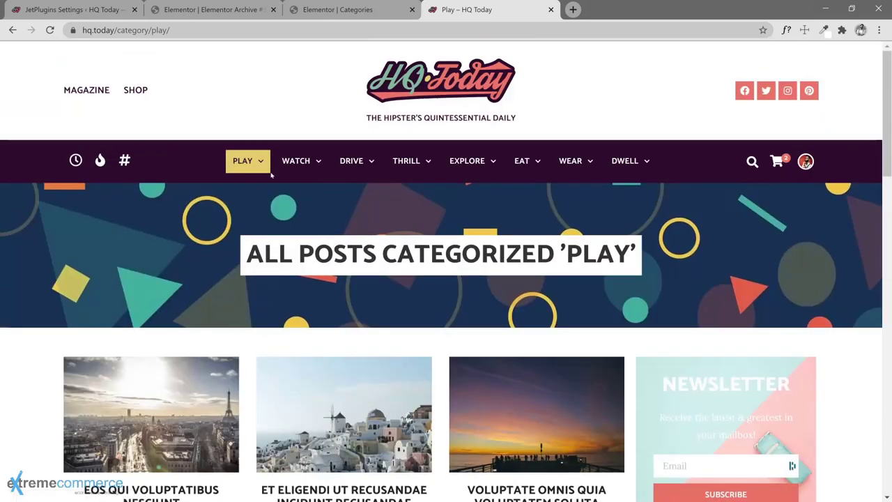
mouse_move(262, 166)
left_click(260, 212)
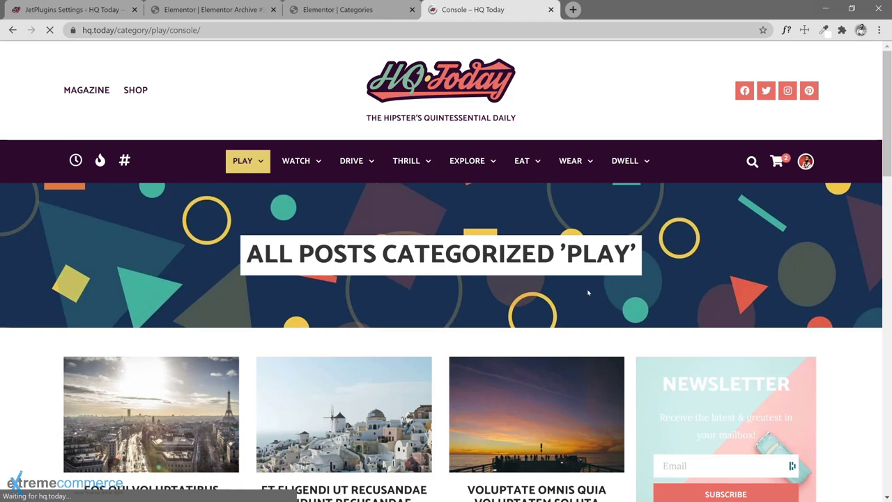
left_click(304, 167)
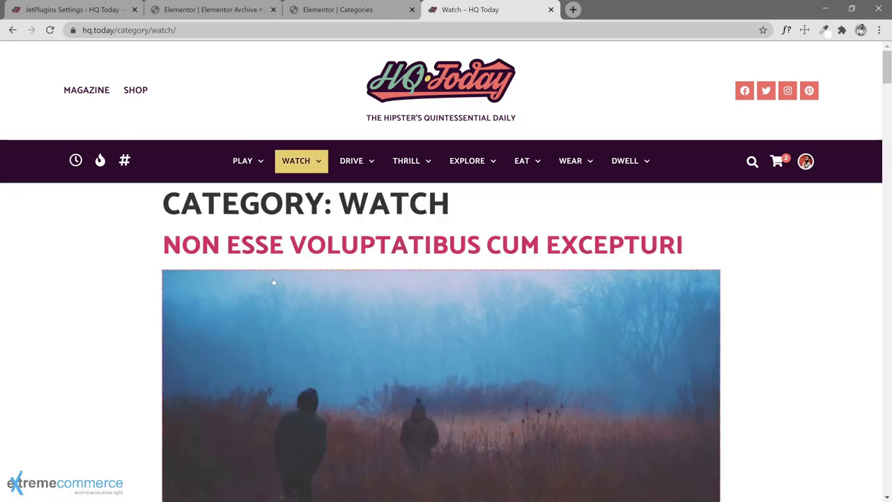
Step: Reduce the Categories template's display conditions to a single include of all Categories and save them
left_click(343, 10)
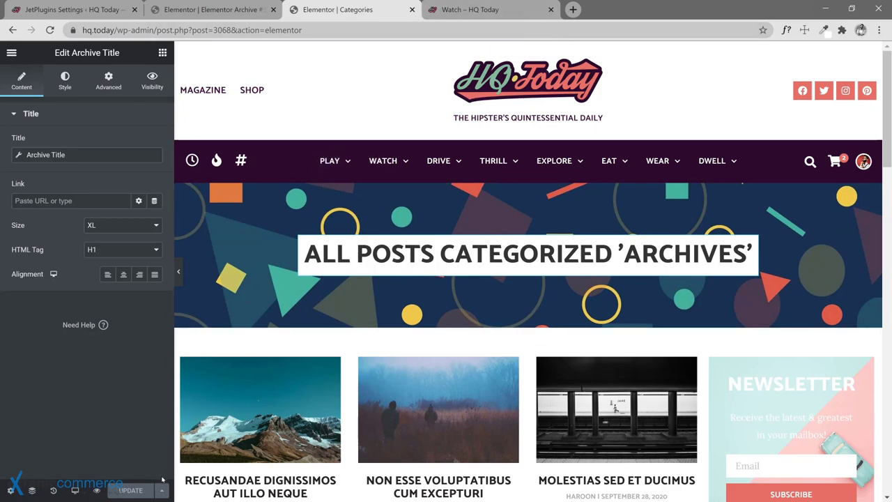
left_click(161, 490)
left_click(105, 438)
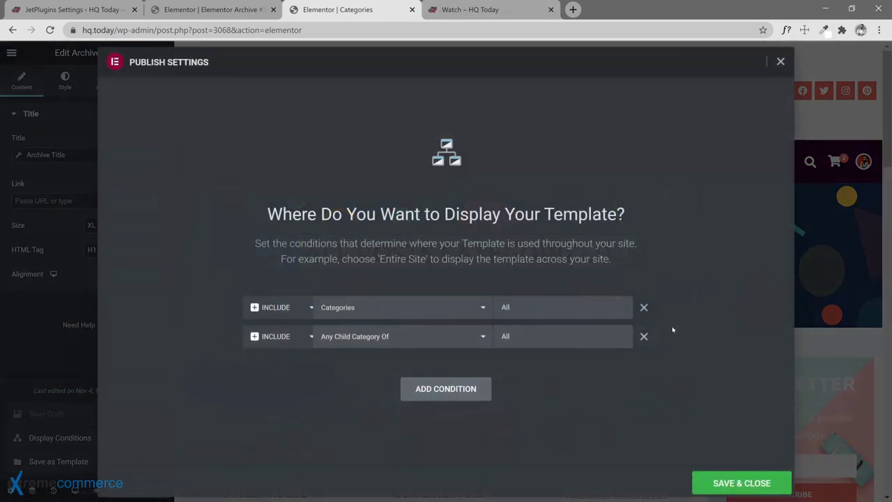
left_click(644, 308)
left_click(415, 310)
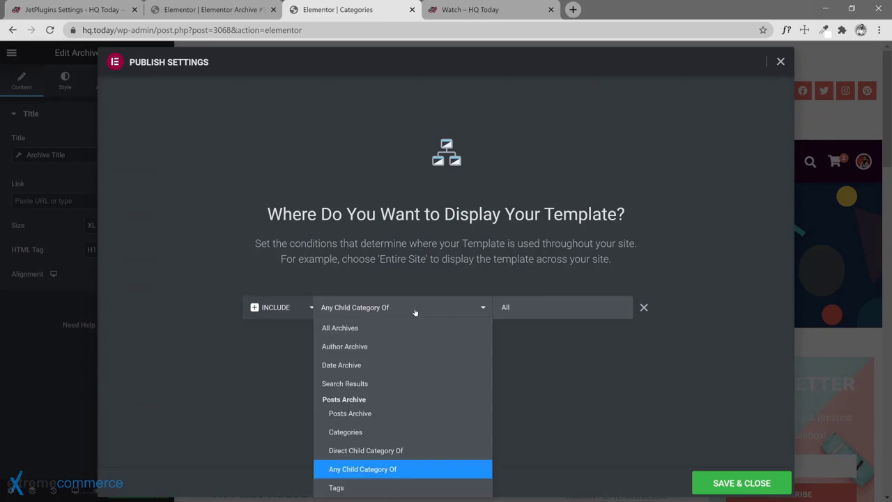
left_click(373, 432)
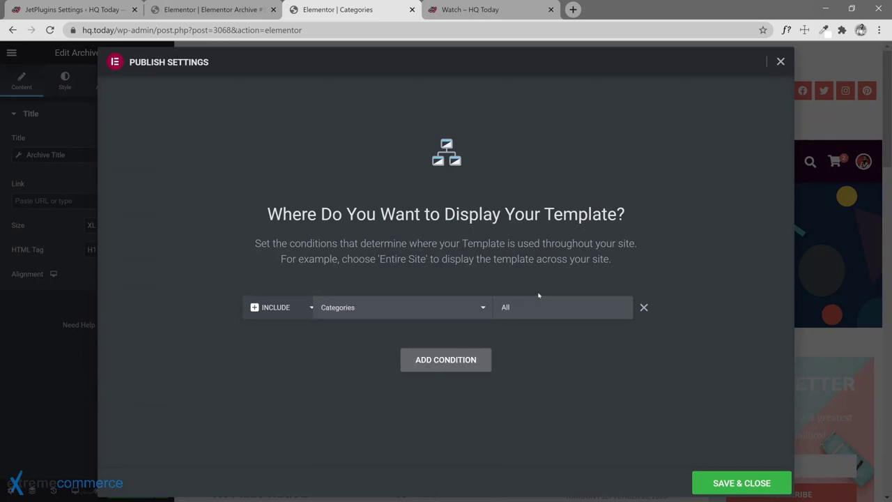
left_click(772, 482)
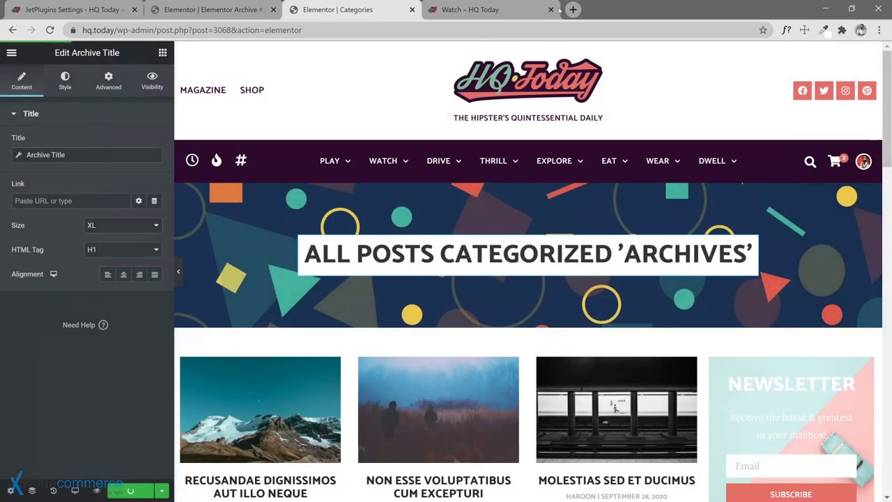
Step: Check the archive layout on the live site's Documentary category page under Watch
left_click(512, 20)
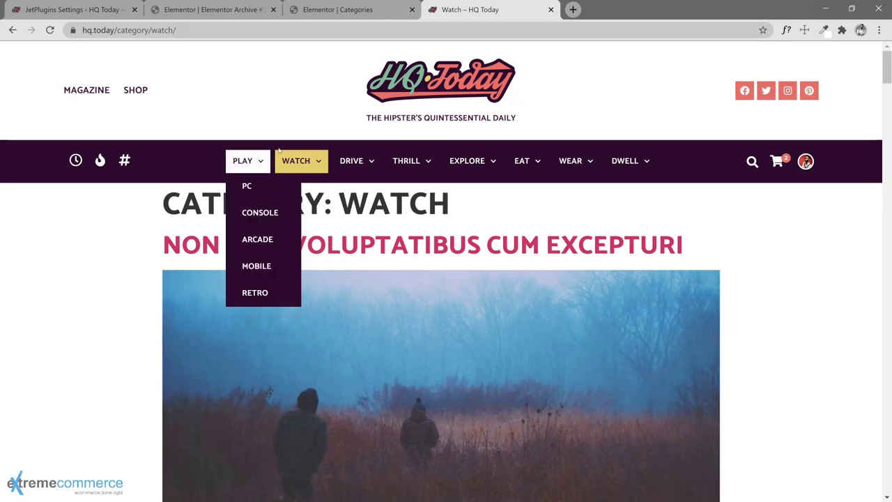
mouse_move(294, 155)
left_click(300, 211)
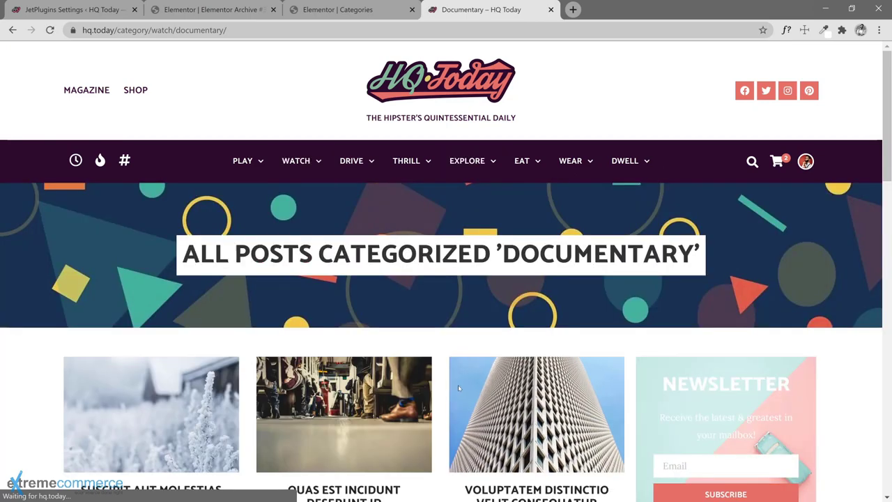
Step: Return to the tag archive template, open its display conditions and save them again
left_click(371, 15)
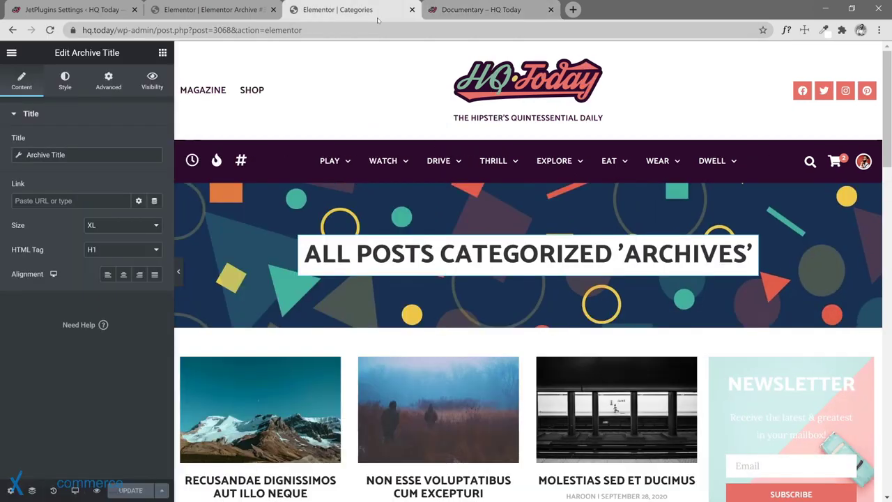
left_click(240, 11)
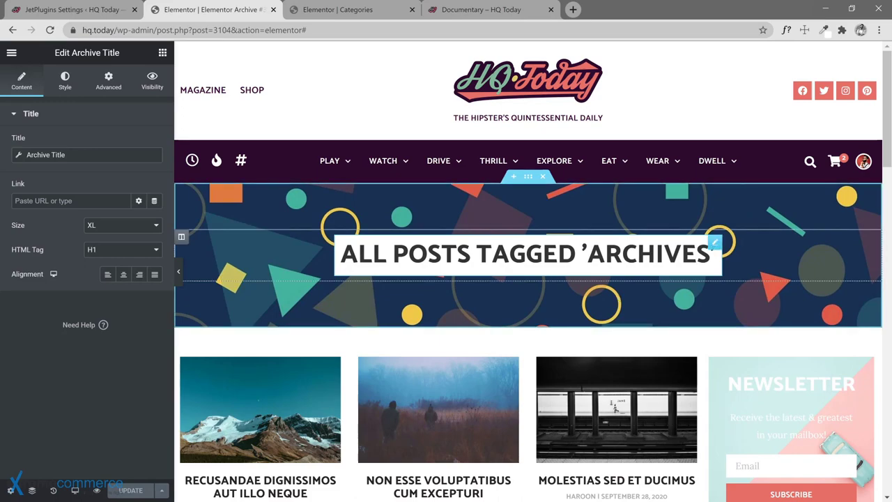
left_click(161, 490)
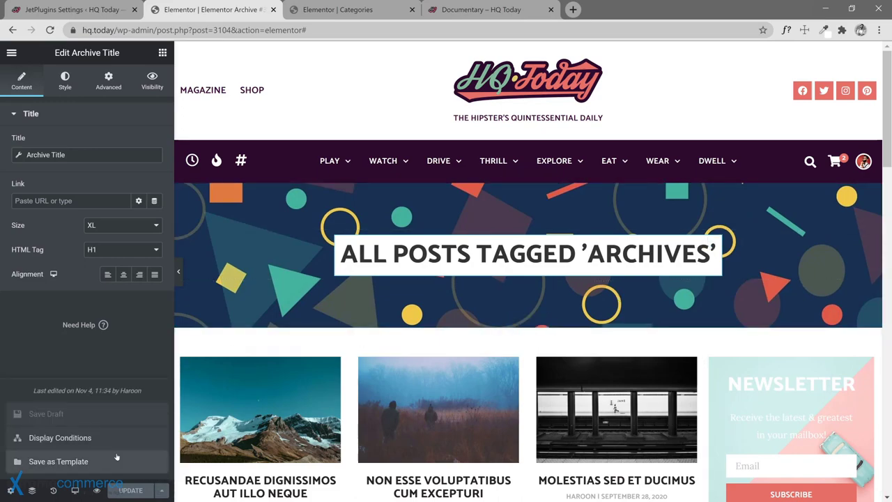
left_click(60, 437)
left_click(743, 475)
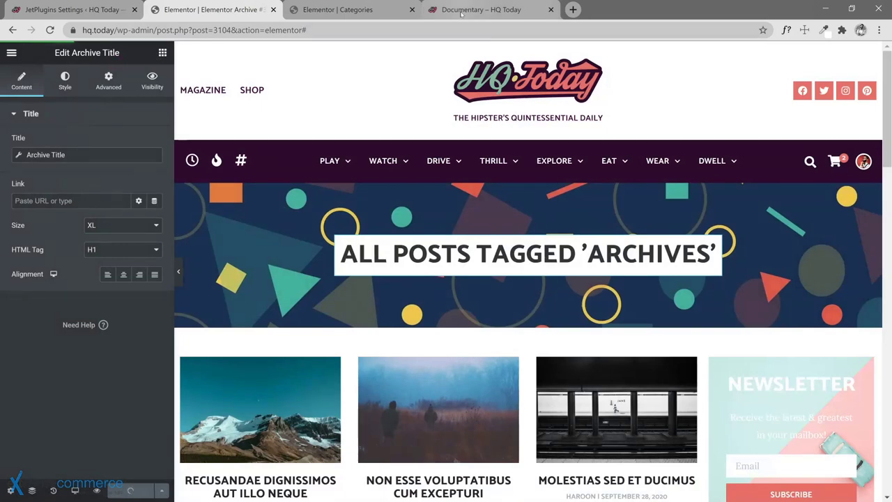
Step: Open the first post in the live Documentary category and follow its "concept" tag to check the tag archive layout
left_click(461, 9)
scroll(380, 406, "down", 2)
left_click(464, 63)
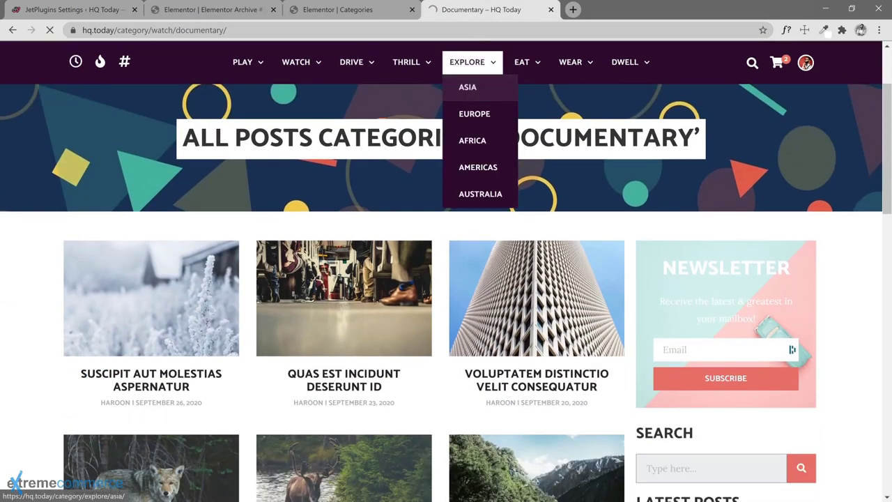
scroll(732, 243, "down", 15)
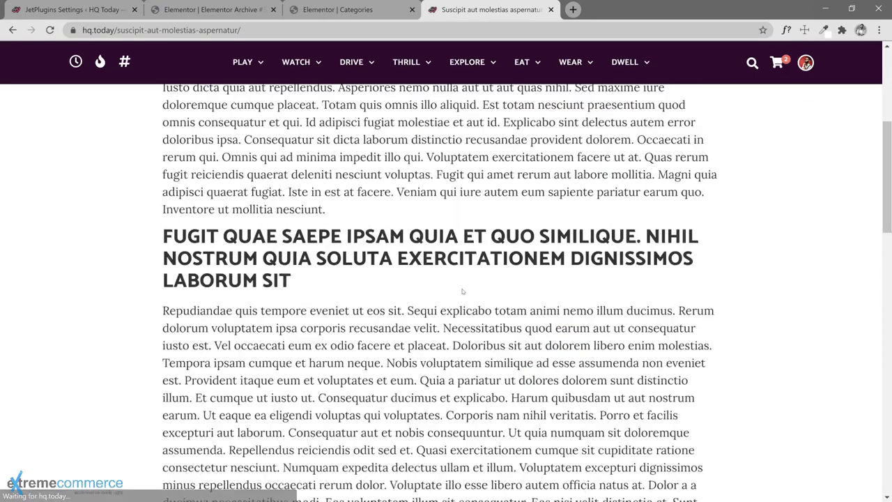
scroll(207, 179, "up", 3)
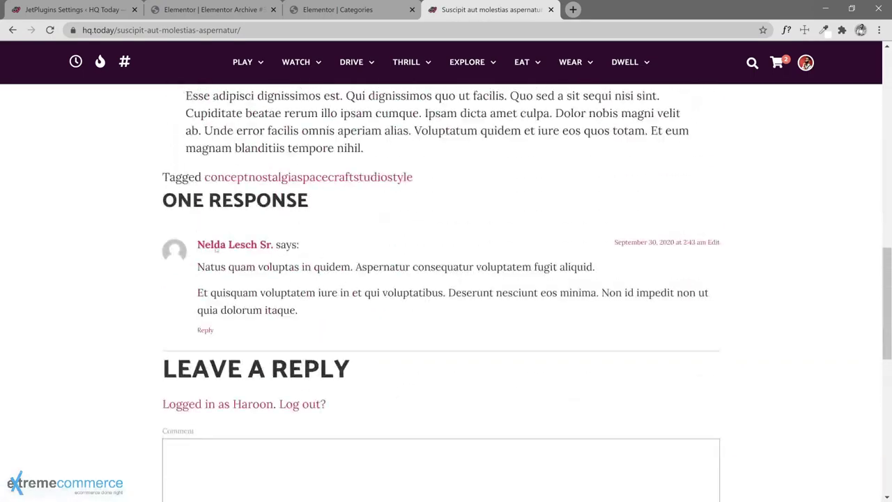
left_click(225, 180)
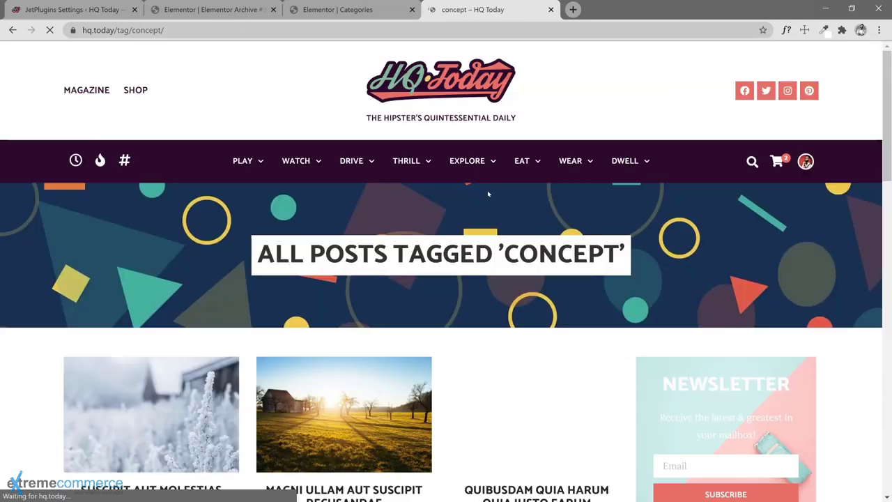
Step: Examine the live "concept" tag archive page, including its title banner, post grid and sidebar, down to the newsletter section
scroll(722, 181, "down", 7)
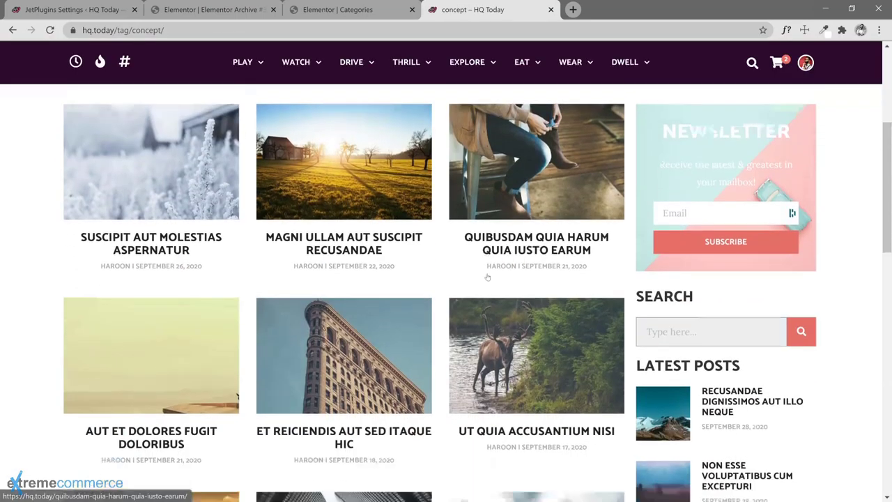
scroll(722, 181, "up", 3)
scroll(722, 181, "up", 3)
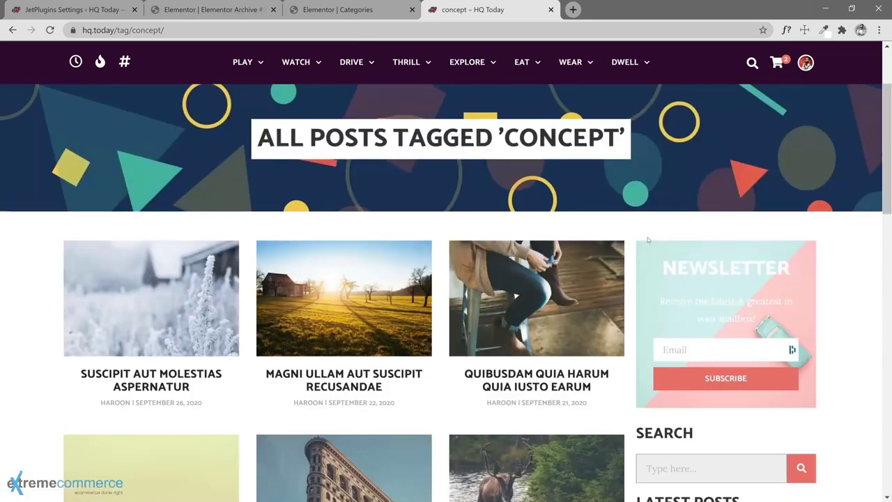
scroll(648, 251, "down", 9)
scroll(263, 238, "down", 2)
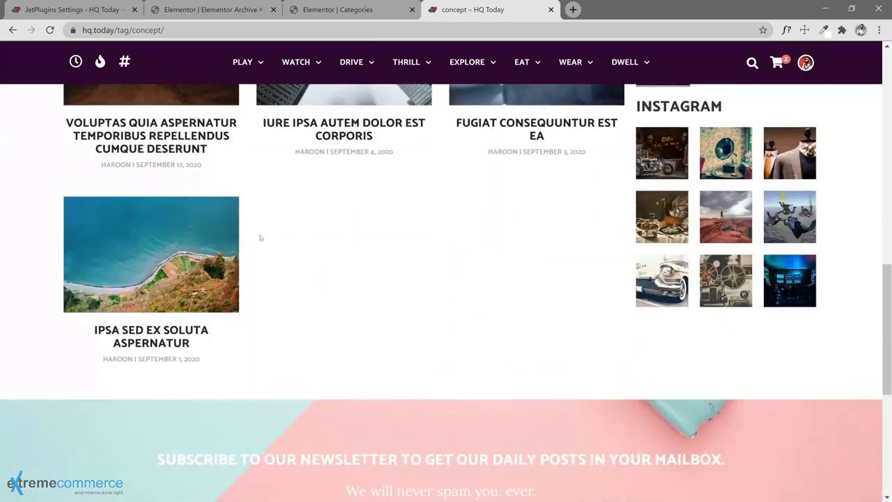
scroll(289, 284, "up", 3)
scroll(329, 279, "up", 6)
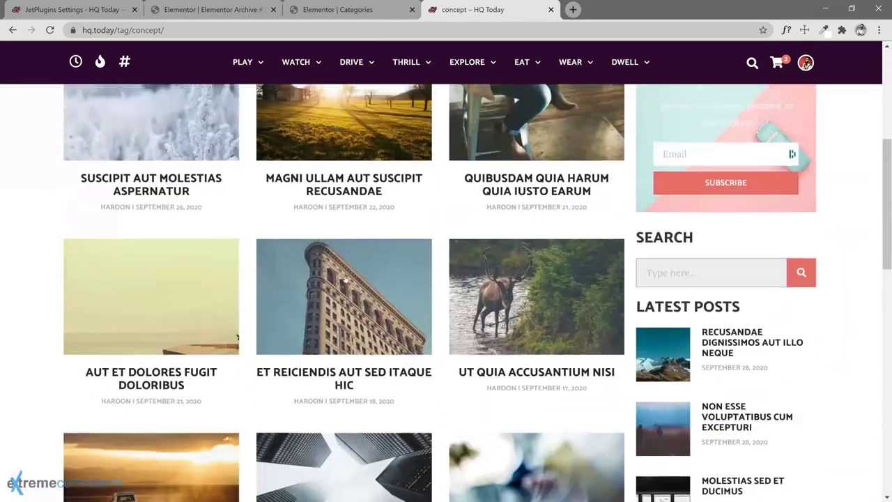
scroll(328, 279, "down", 6)
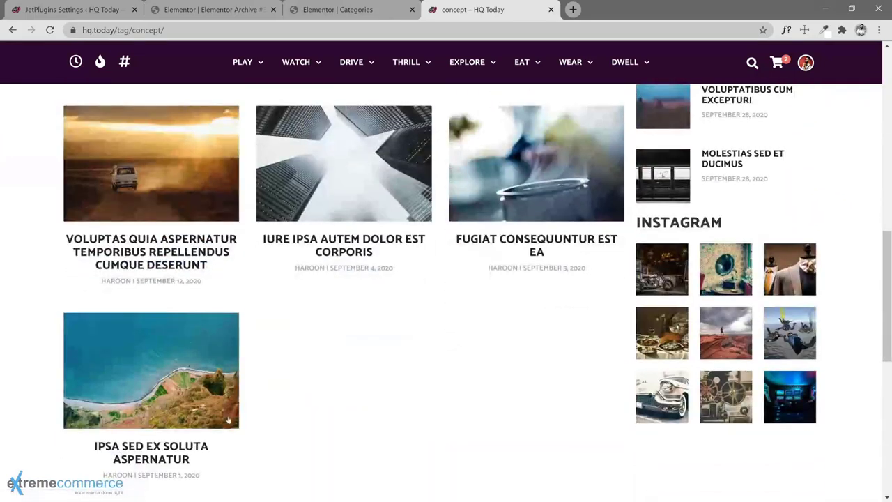
scroll(391, 298, "up", 10)
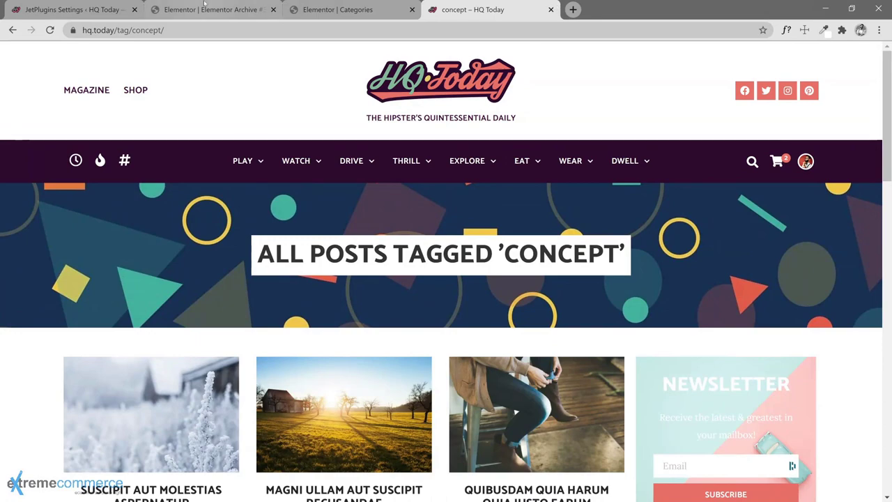
Step: Return to the Categories template editor and place its browser tab ahead of the tag archive template's
left_click_drag(341, 9, 199, 10)
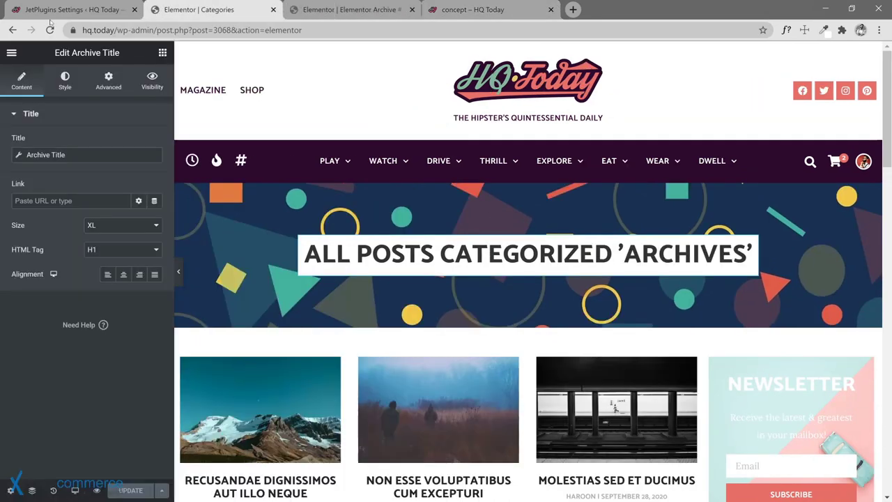